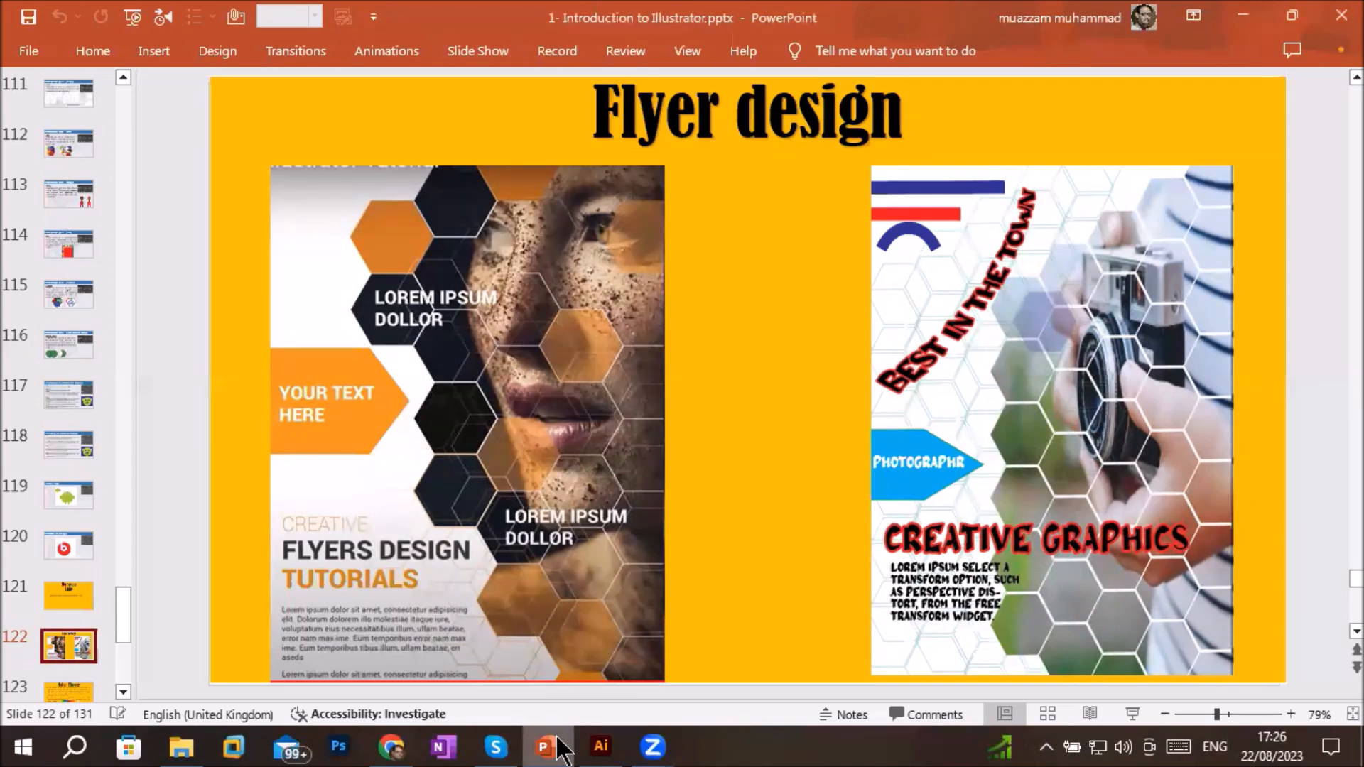
Switch to Adobe Illustrator and create a new A4 print document, 210 x 297 mm in portrait orientation
mouse_move(612, 750)
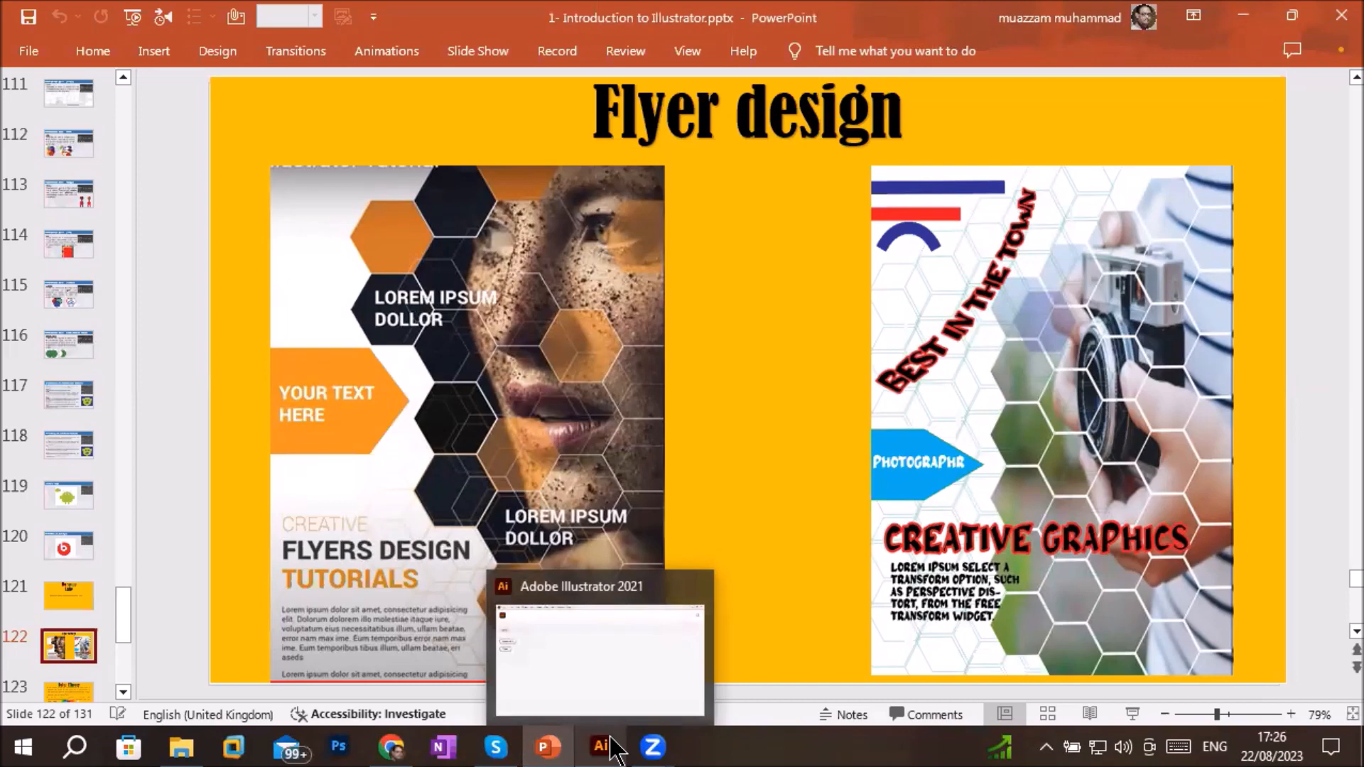
click(611, 743)
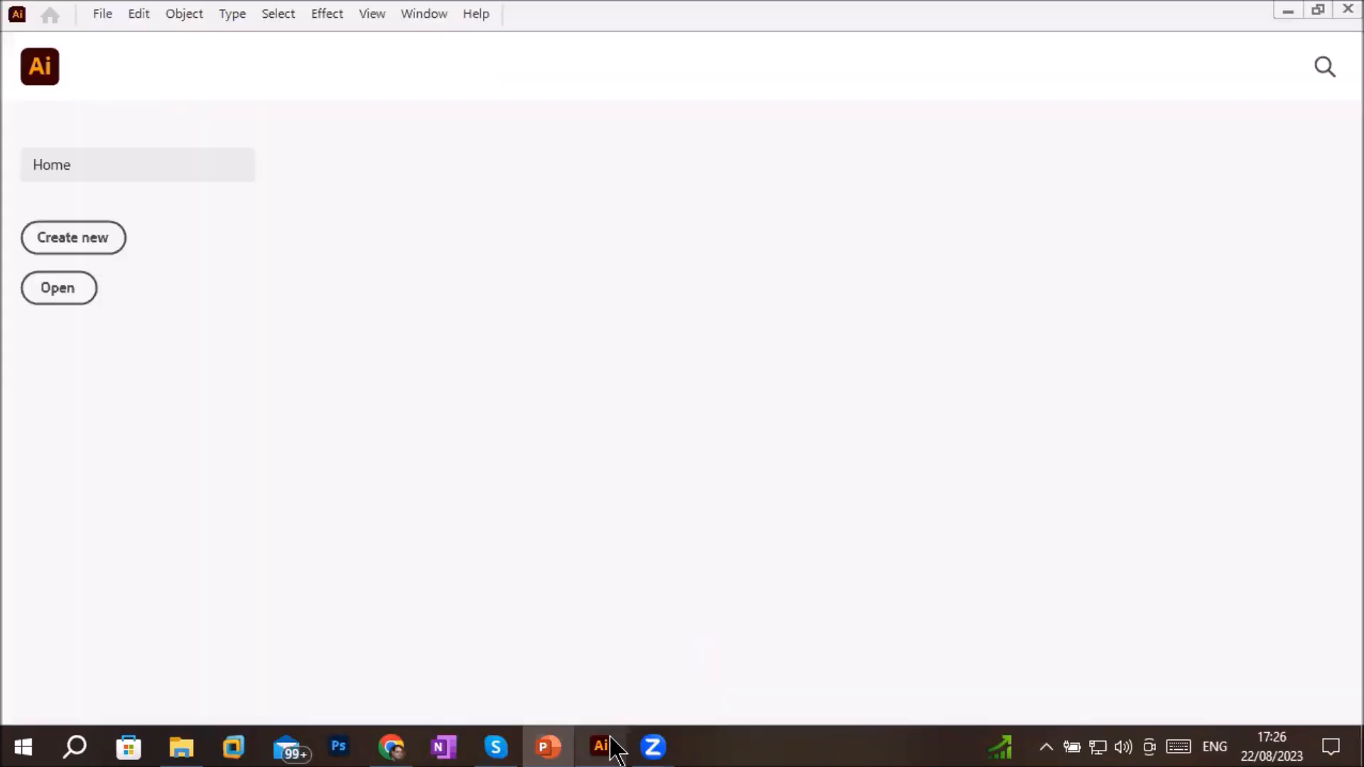
click(59, 242)
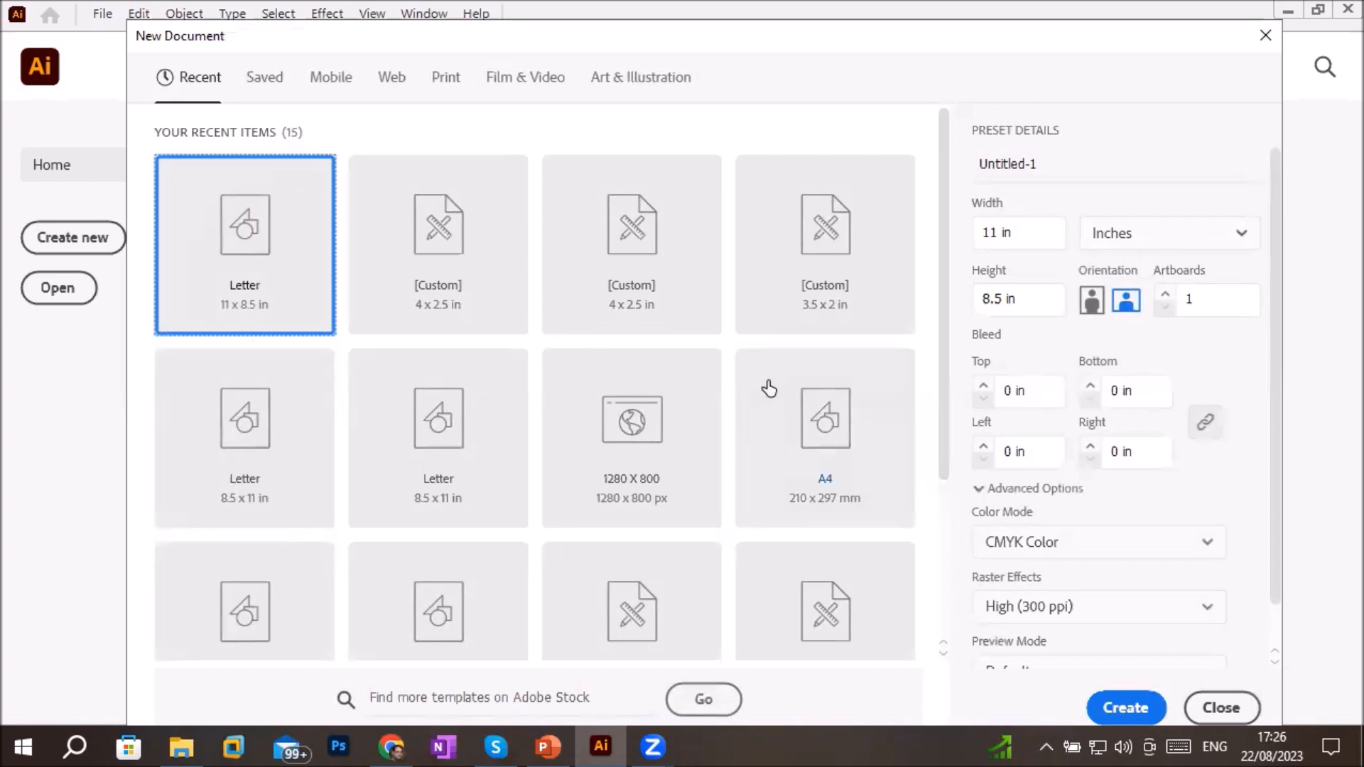
click(448, 80)
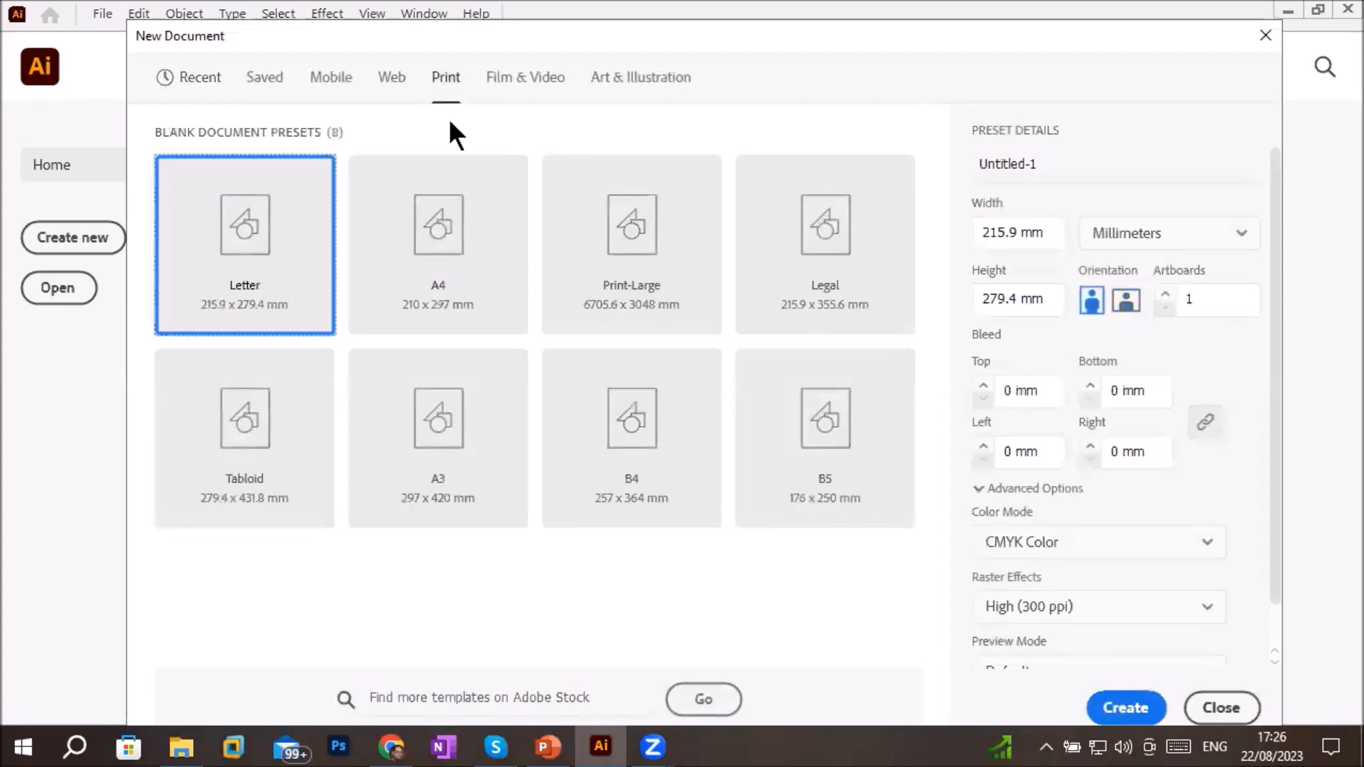
click(439, 288)
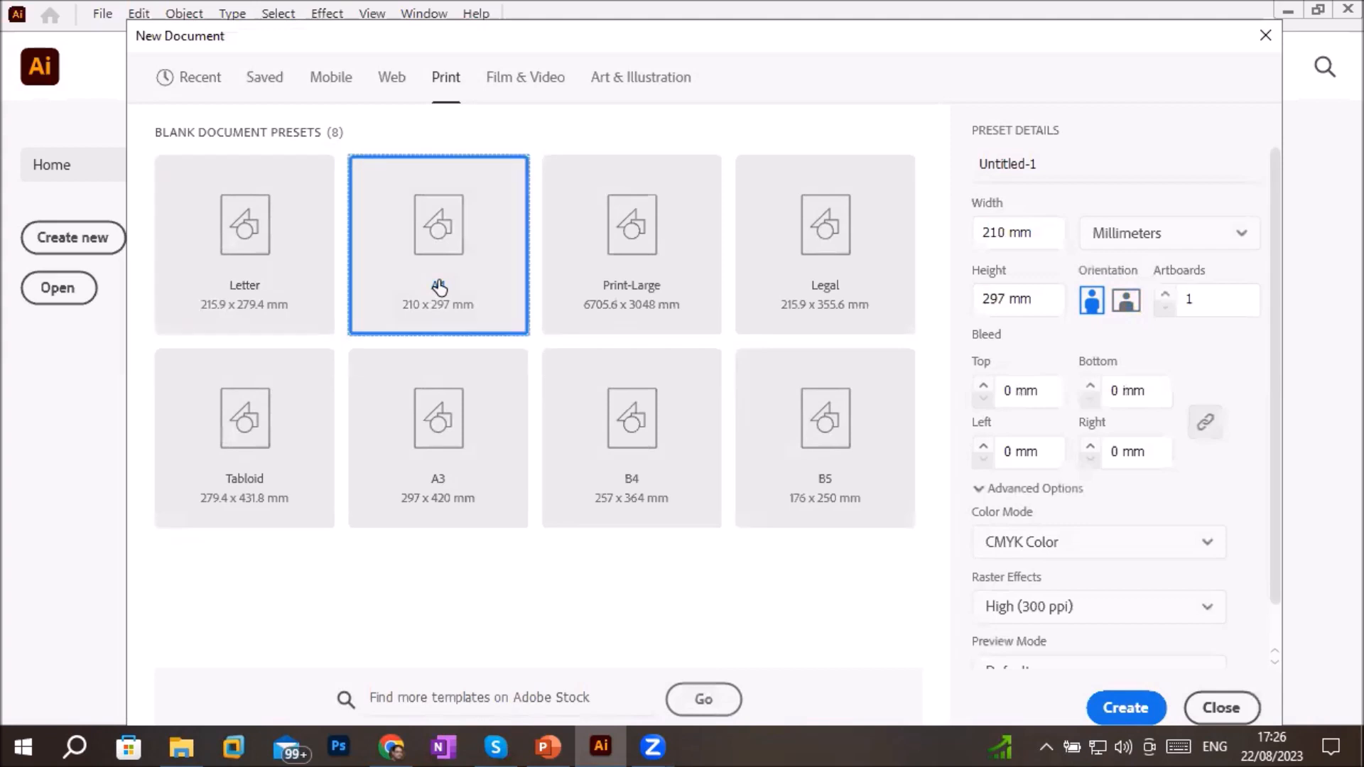
click(1126, 711)
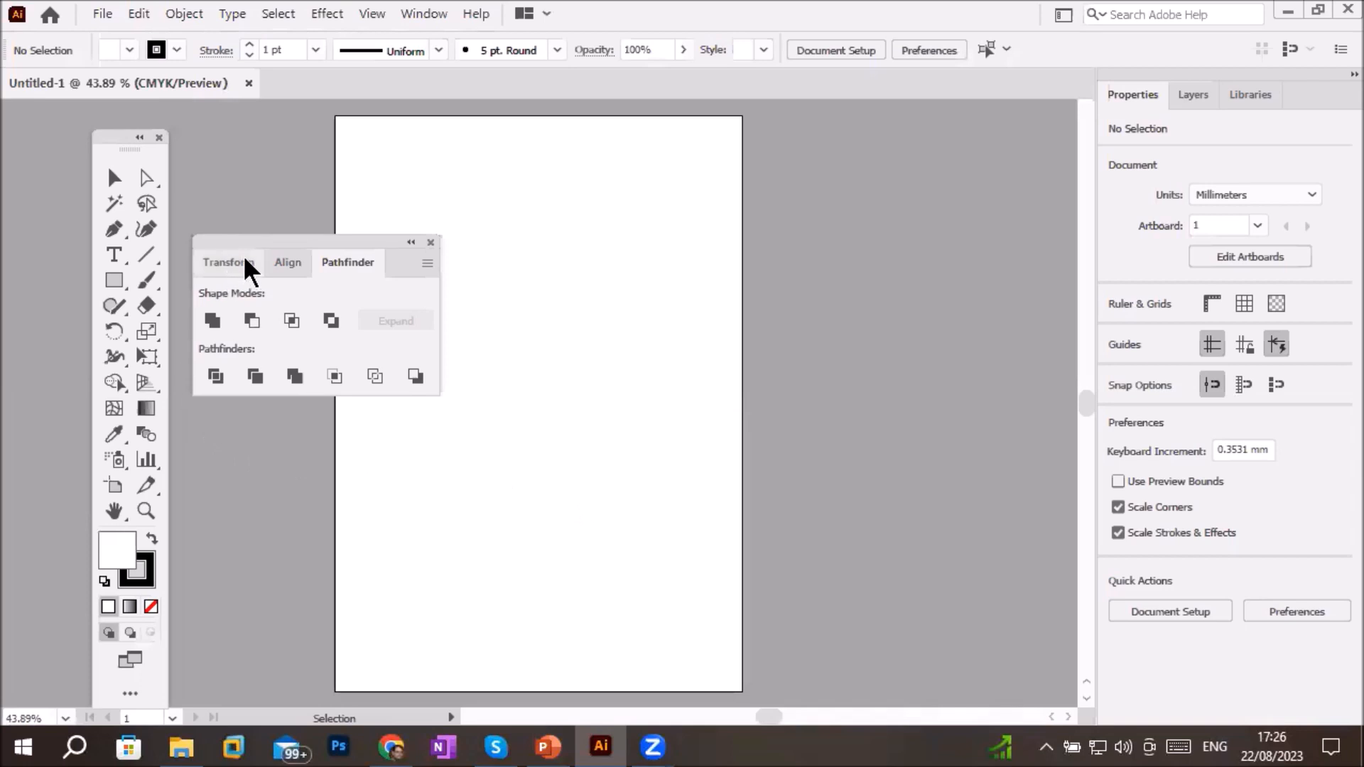
Move the floating Transform, Align and Pathfinder group beside the artboard, review the Align To options, and return to the Transform settings
drag(254, 244, 849, 215)
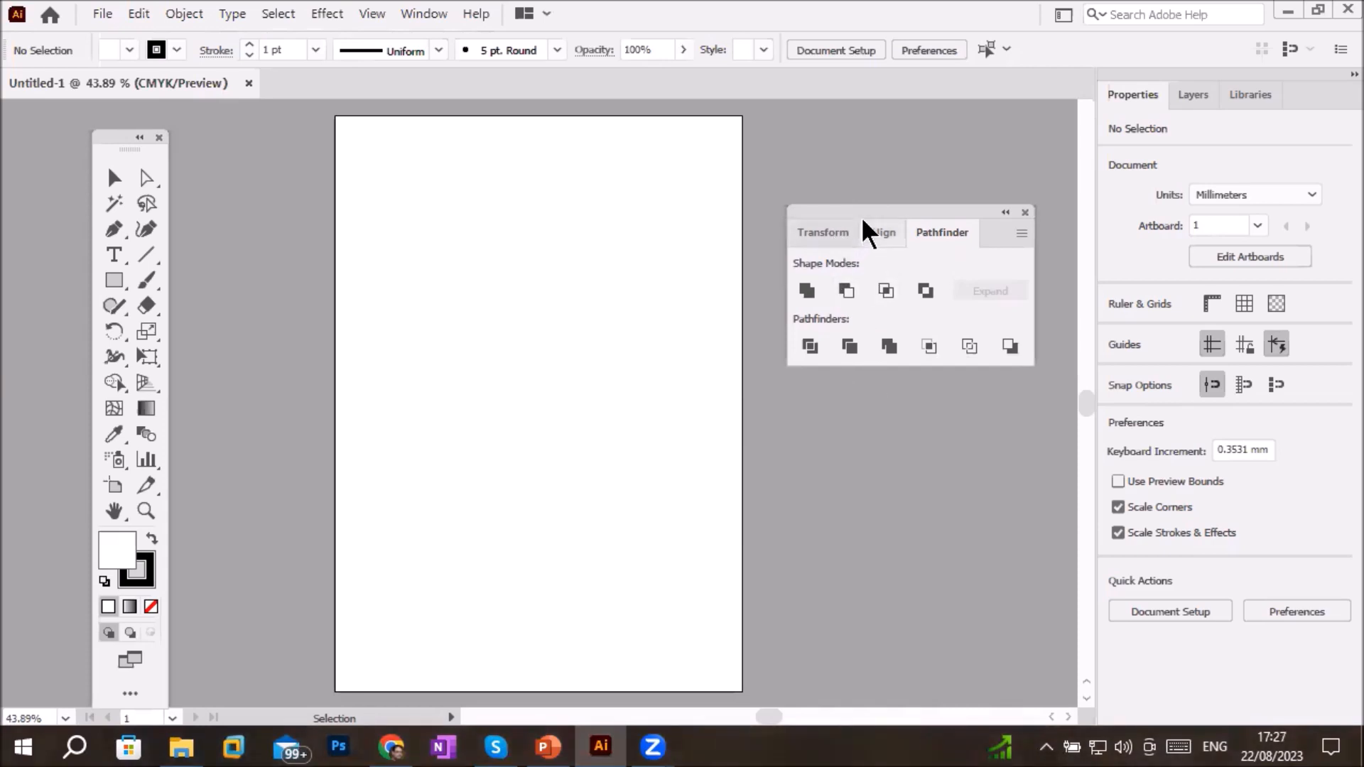
click(824, 232)
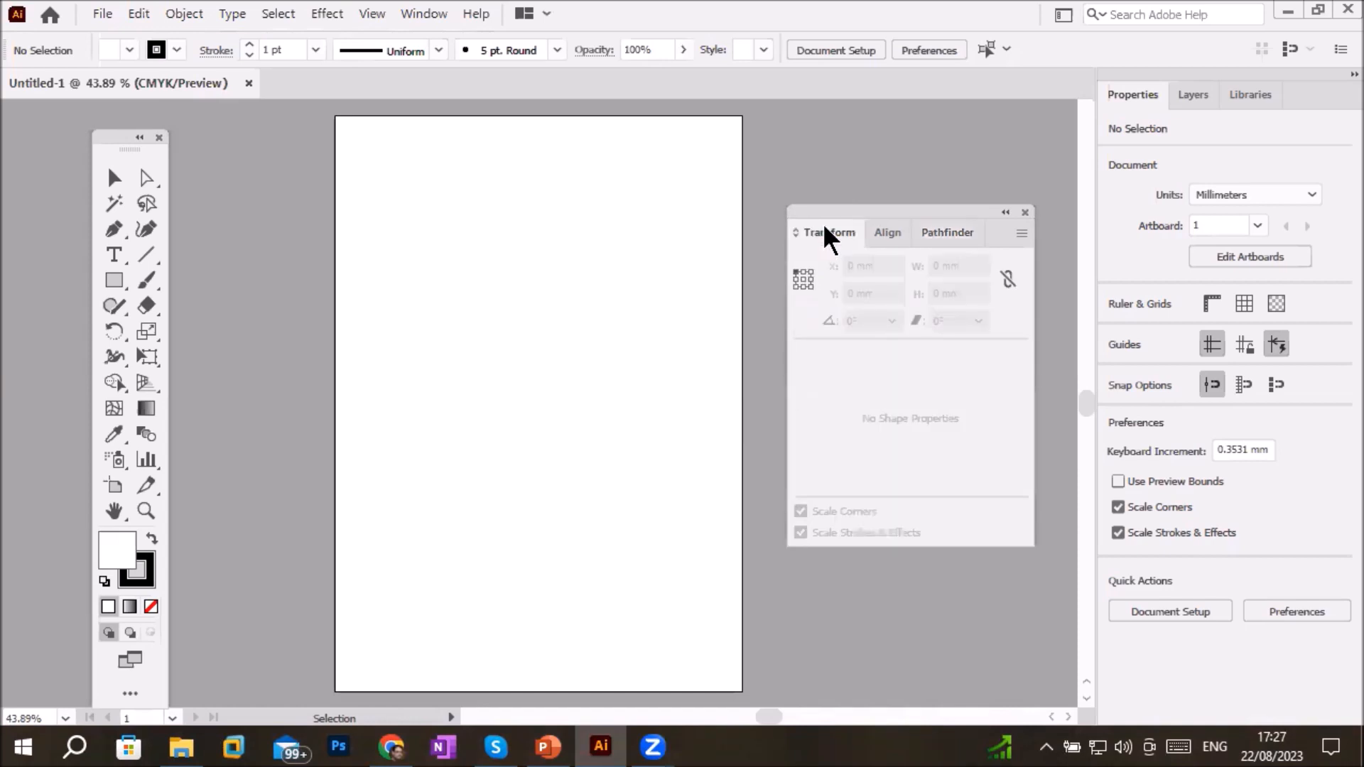
click(889, 238)
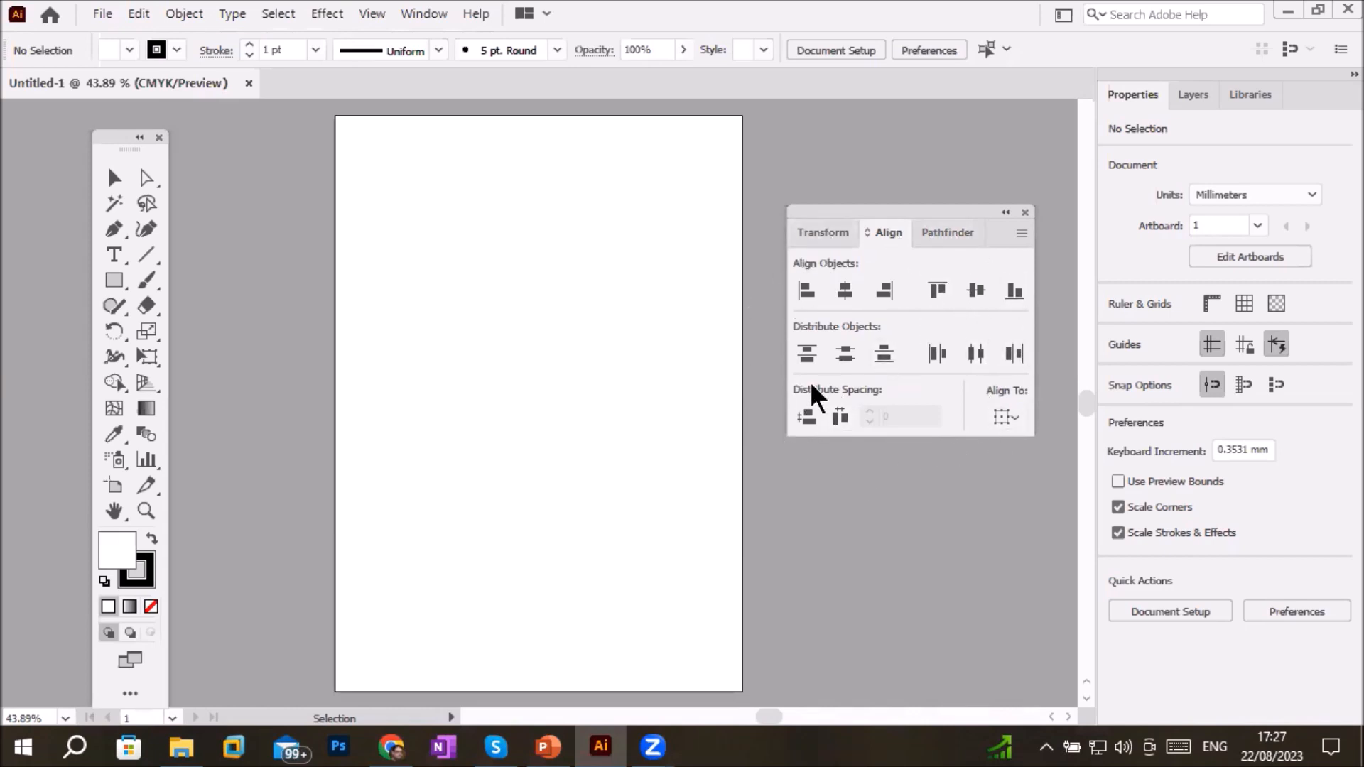
click(1009, 418)
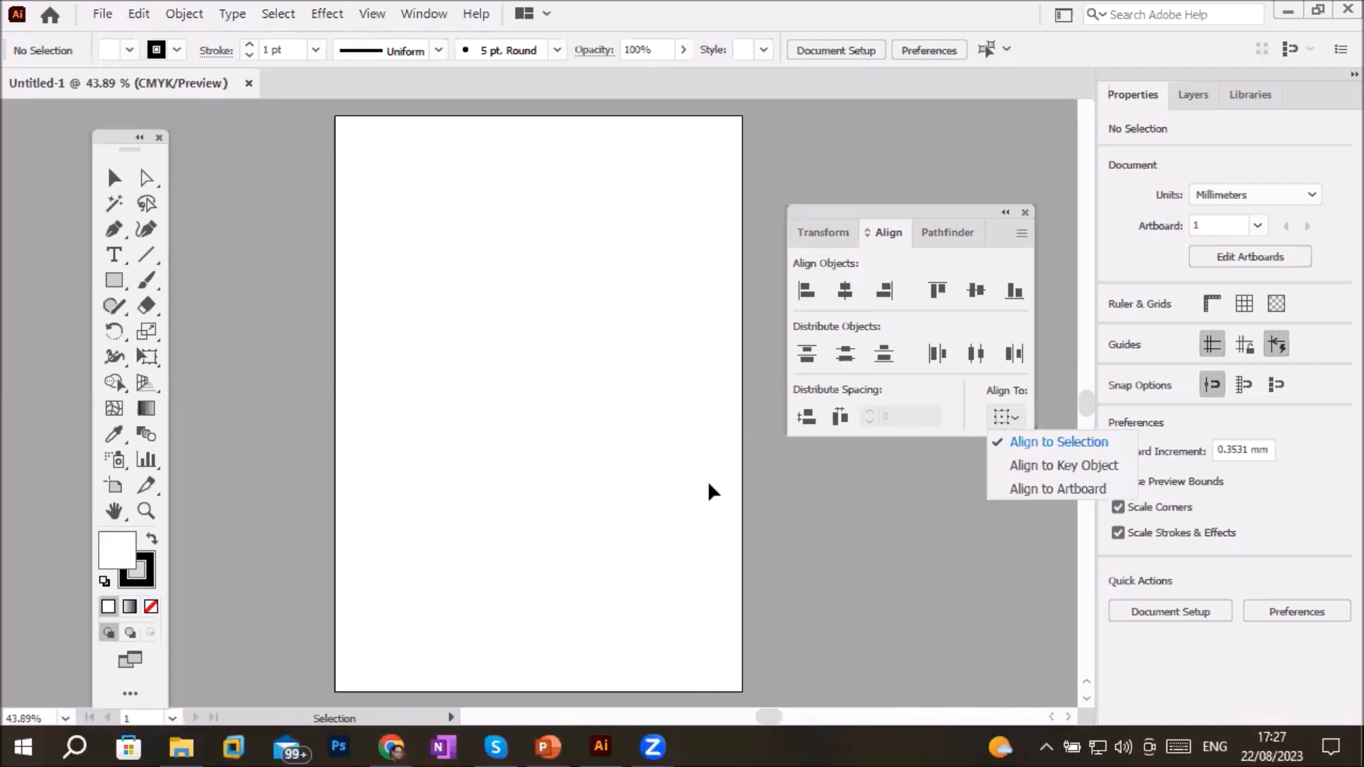
click(814, 238)
click(813, 238)
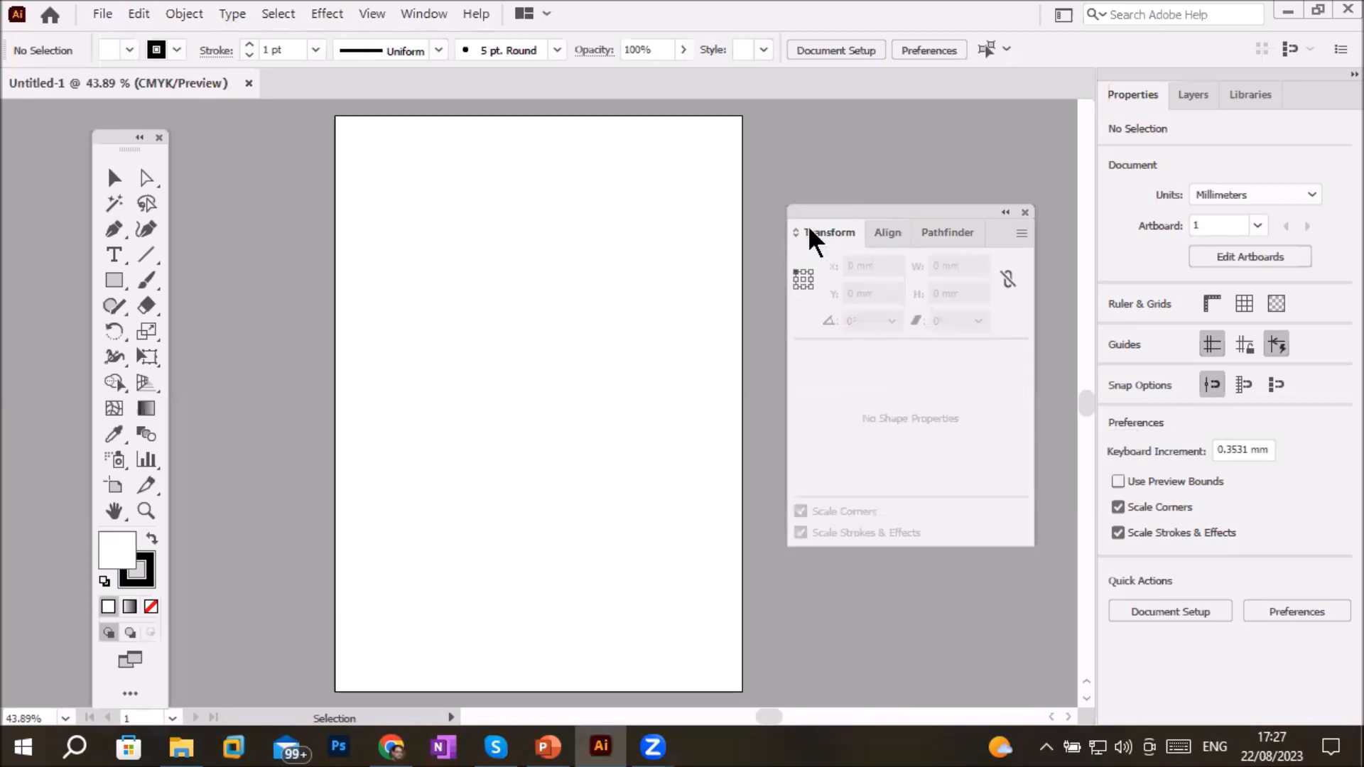
Draw a square about 28 mm wide near the artboard's upper-left corner and shift its X position to 42 mm
click(113, 280)
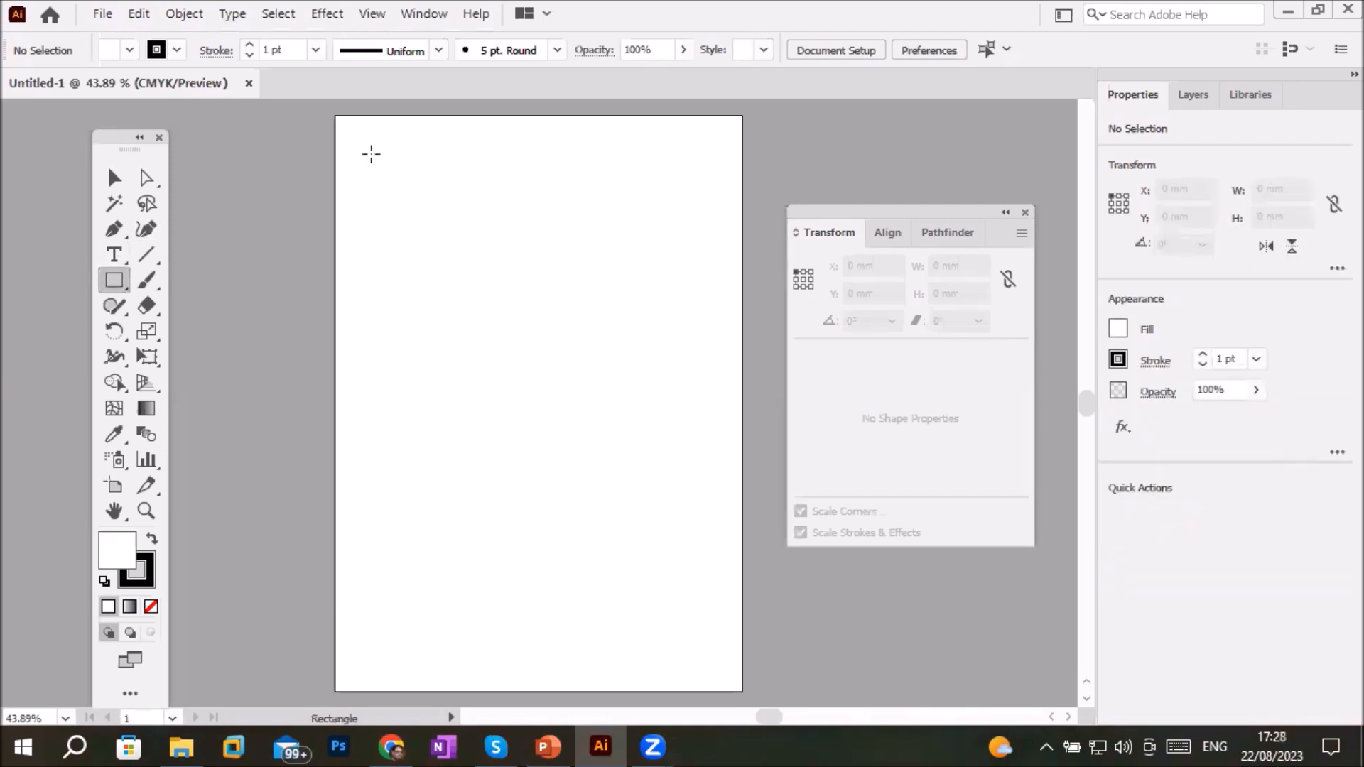
drag(370, 154, 427, 209)
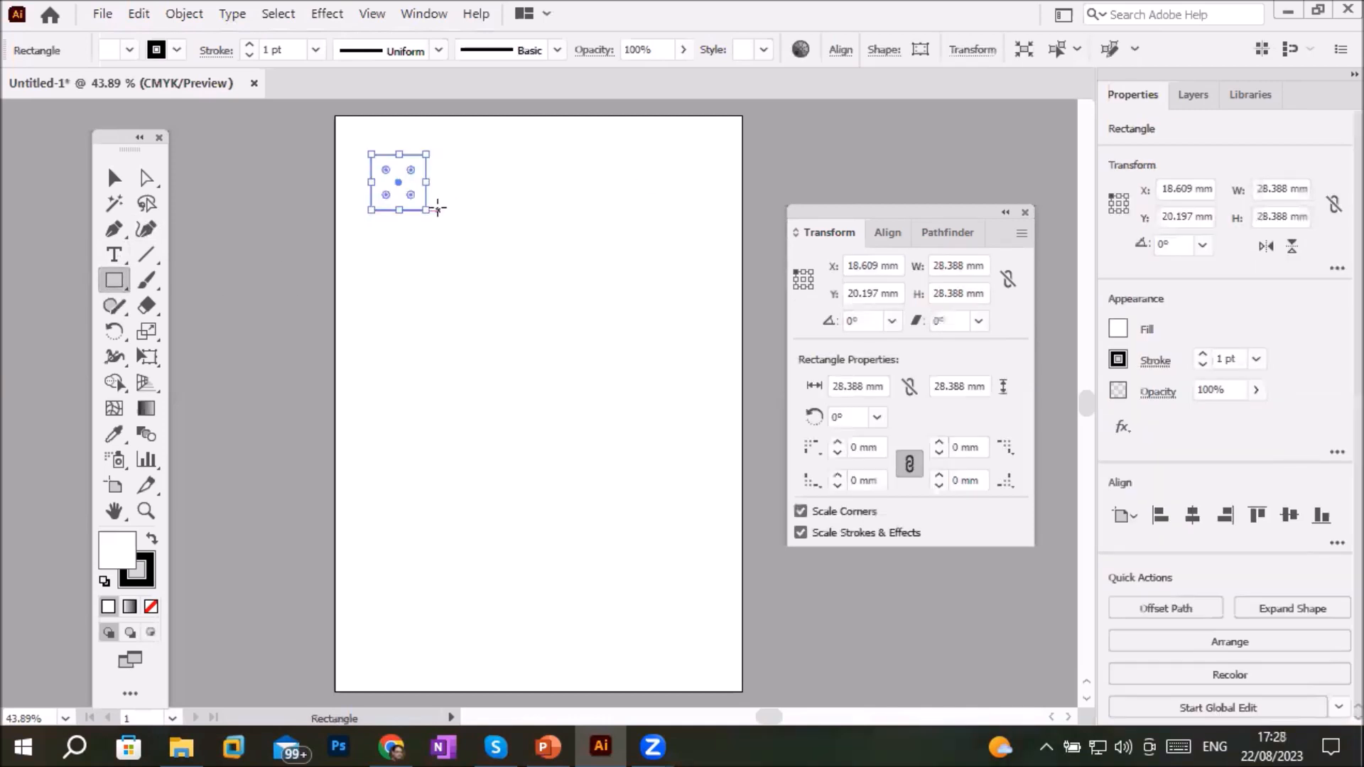
click(877, 263)
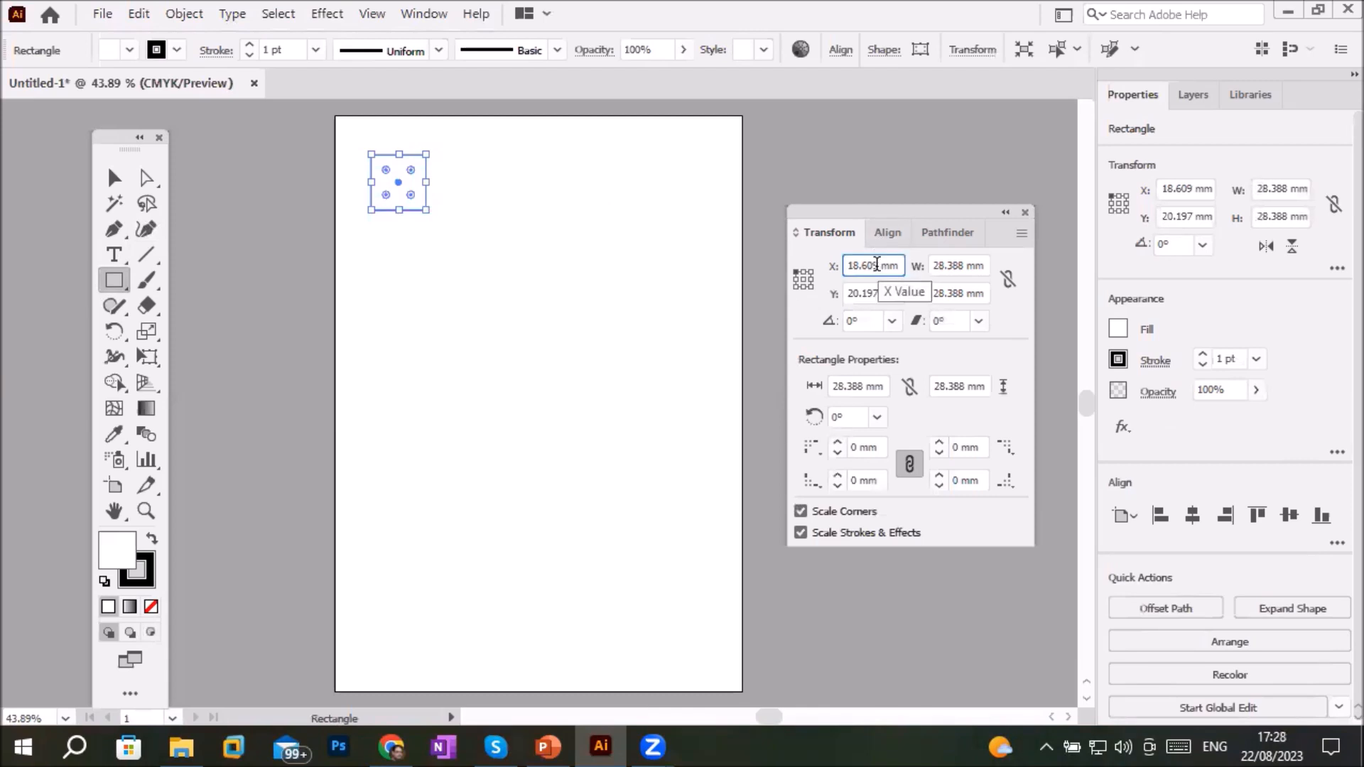
key(Up)
key(Up)
key(Up)
key(Up)
key(Up)
key(Up)
key(Up)
key(Up)
key(Up)
key(Up)
key(Up)
key(Up)
key(Up)
key(Up)
key(Up)
key(Up)
key(Up)
key(Up)
key(Up)
key(Up)
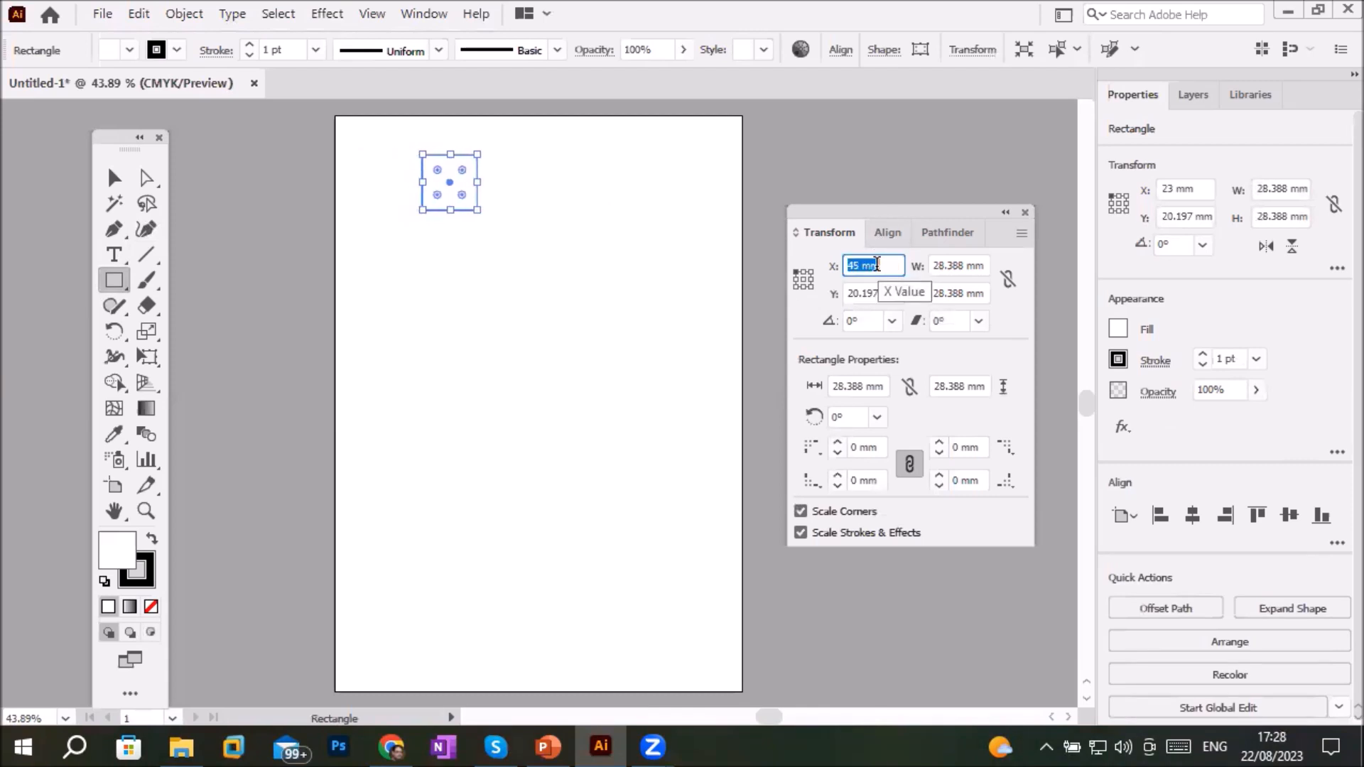
key(Up)
key(Up)
key(Up)
key(Down)
key(Down)
key(Down)
key(Down)
key(Down)
key(Down)
key(Down)
key(Down)
key(Down)
key(Down)
key(Down)
key(Down)
key(Down)
key(Down)
key(Down)
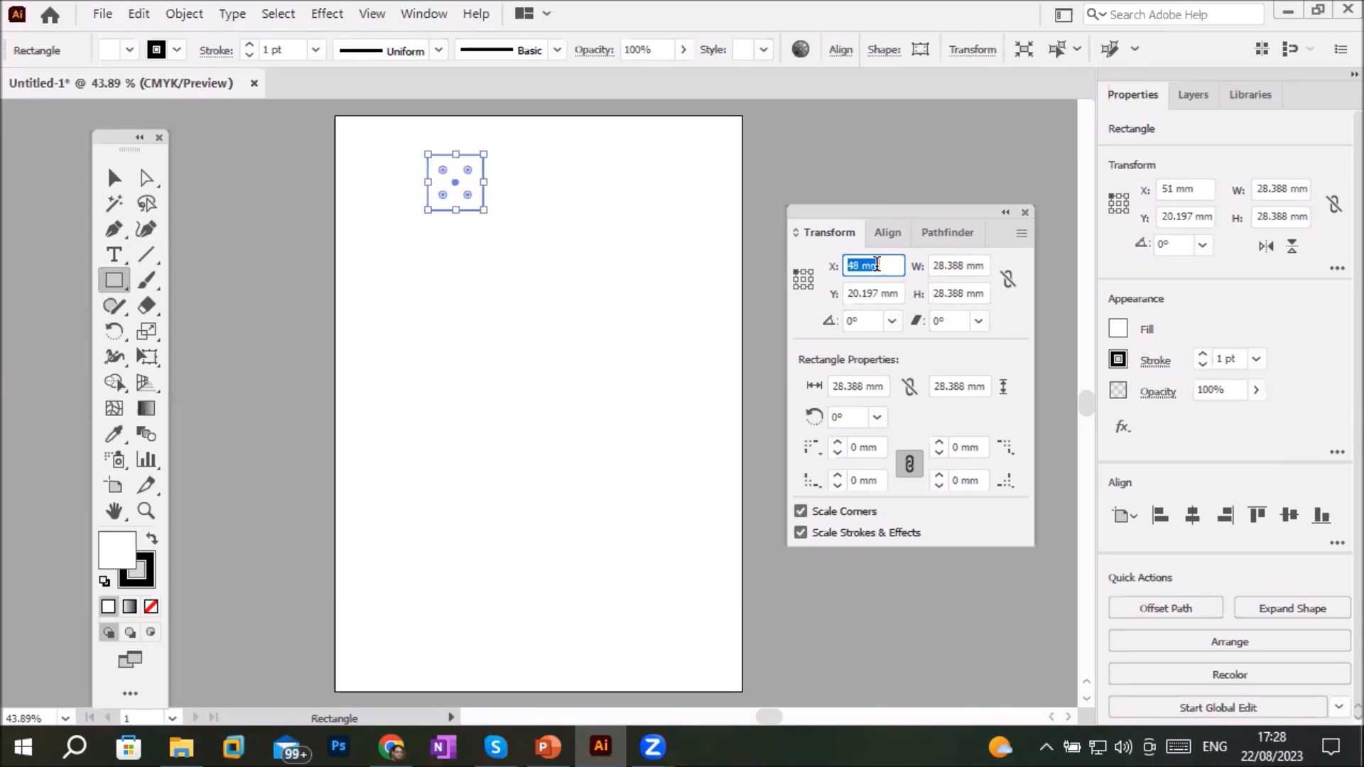
key(Up)
key(Up)
key(Up)
key(Up)
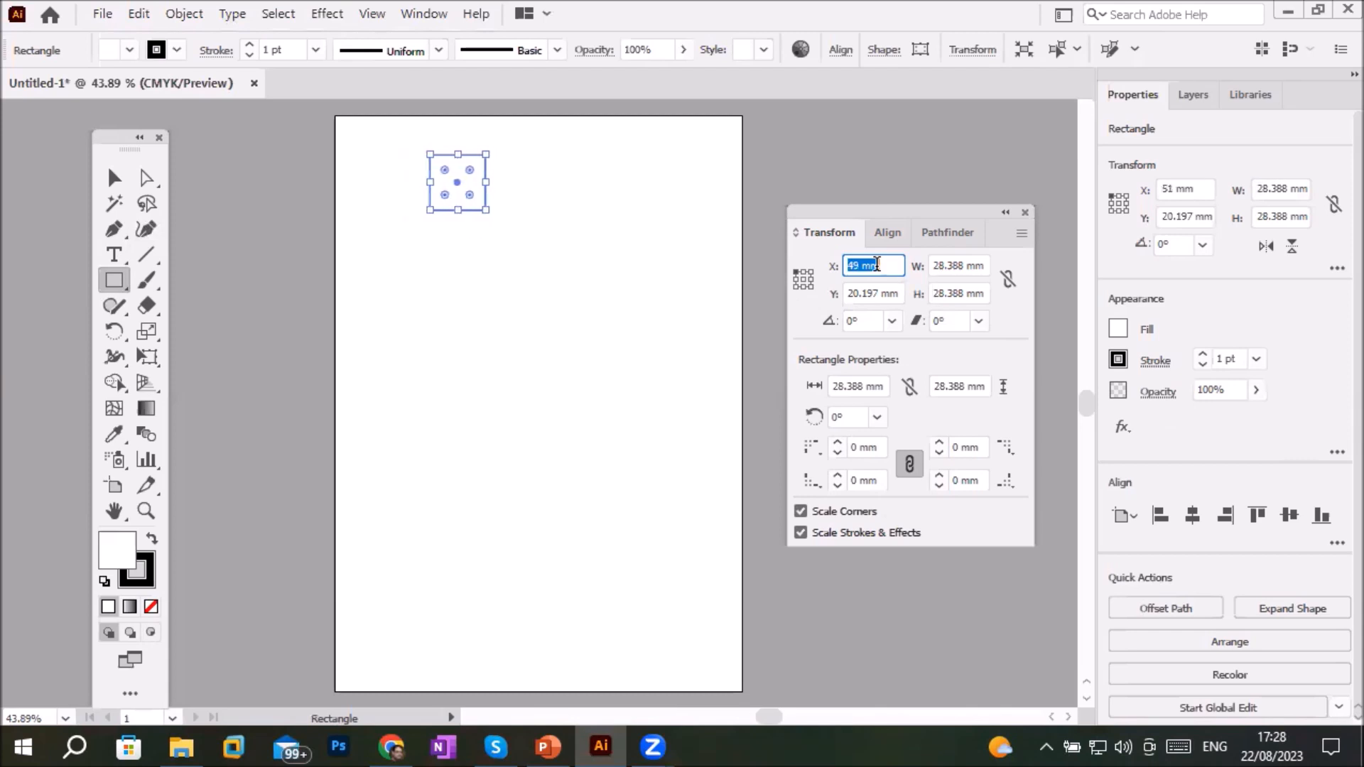
Adjust the square's vertical position up and down, finishing with a Y value of 23 mm
click(862, 284)
key(Up)
key(Up)
key(Up)
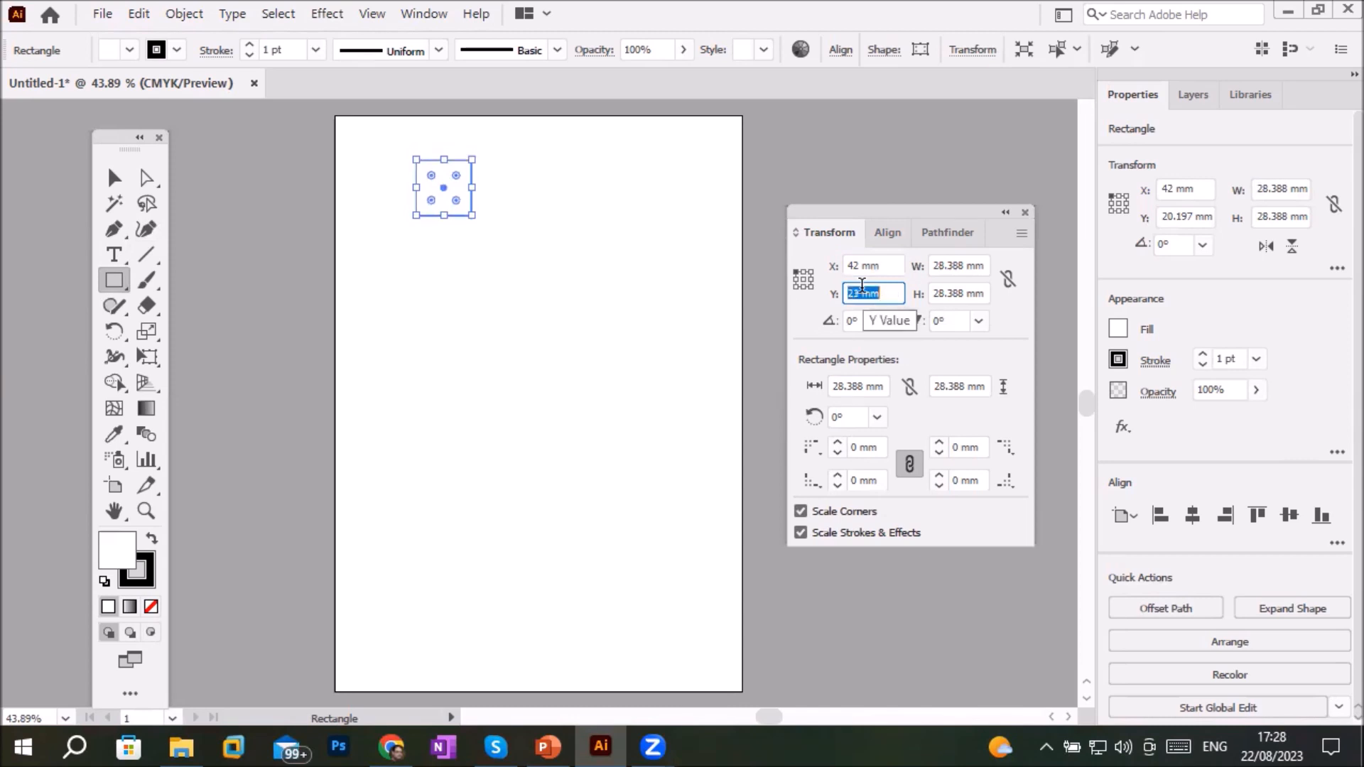
key(Down)
key(Down)
key(Down)
key(Down)
key(Down)
key(Down)
key(Down)
key(Down)
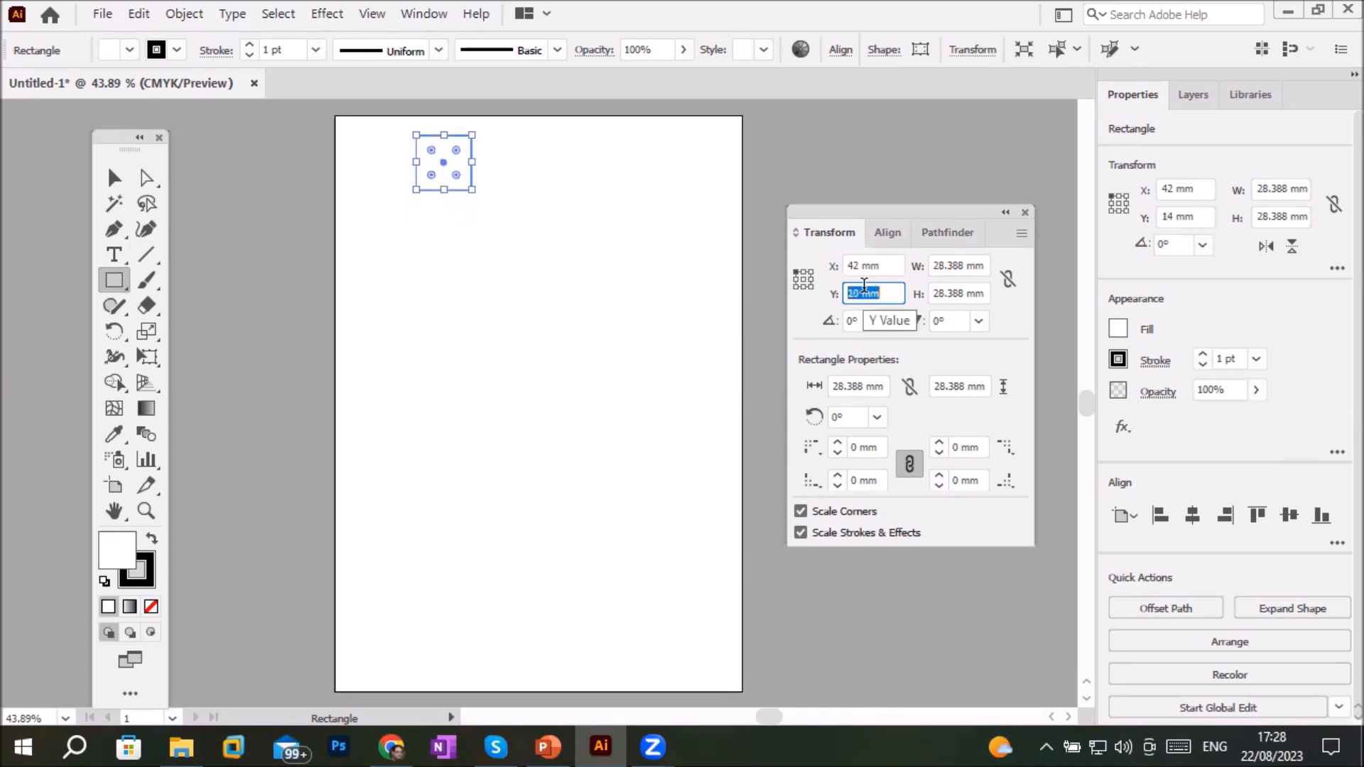
key(Up)
key(Up)
key(Up)
key(Up)
key(Up)
key(Up)
key(Up)
key(Up)
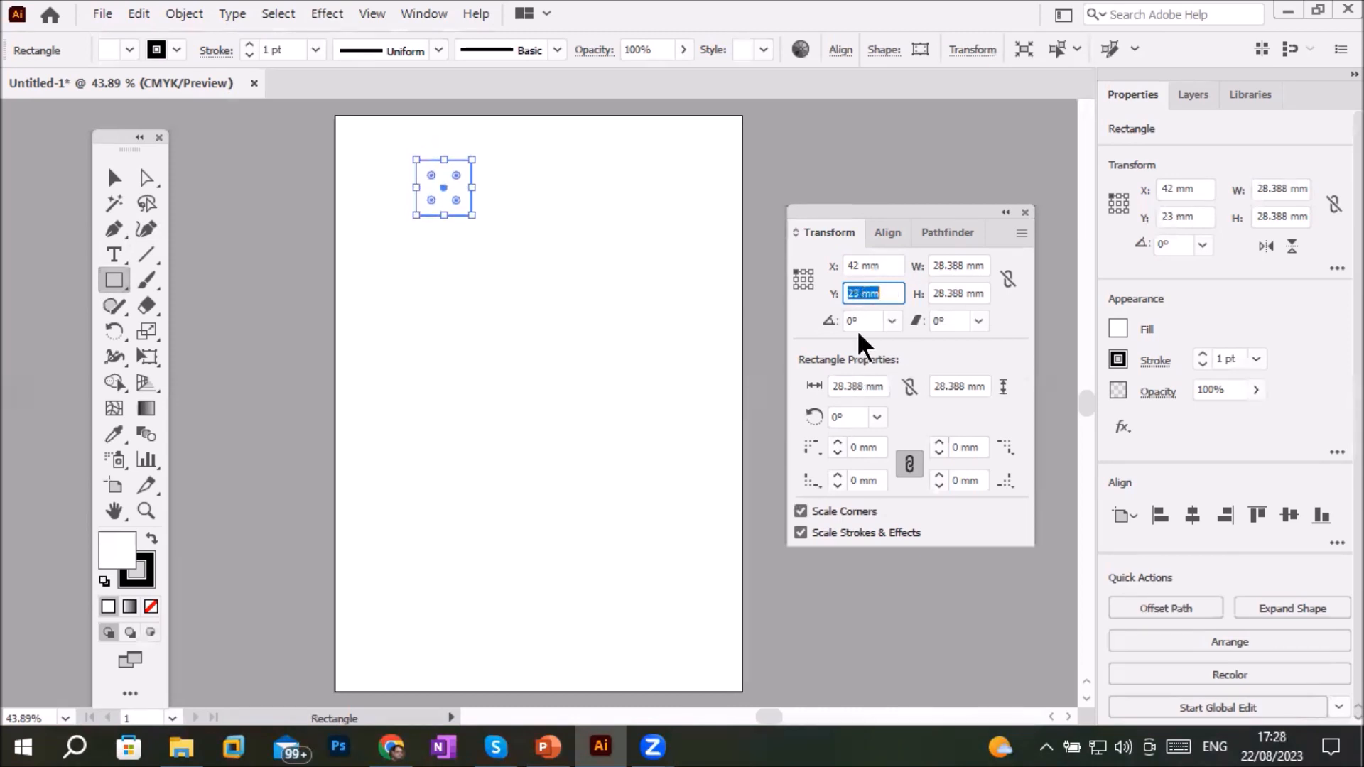
Try rotating the square to 30° and 60°, and return its rotation to 0°
click(858, 320)
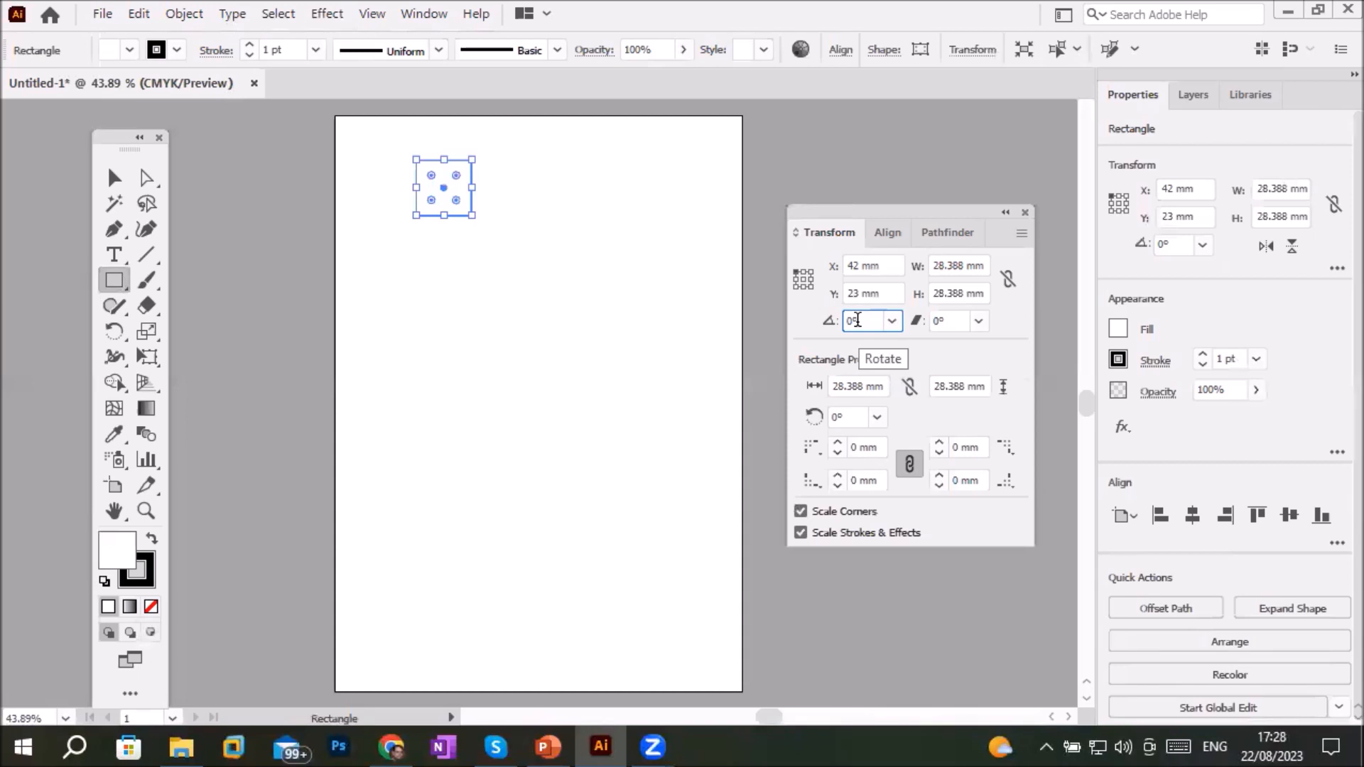
click(893, 321)
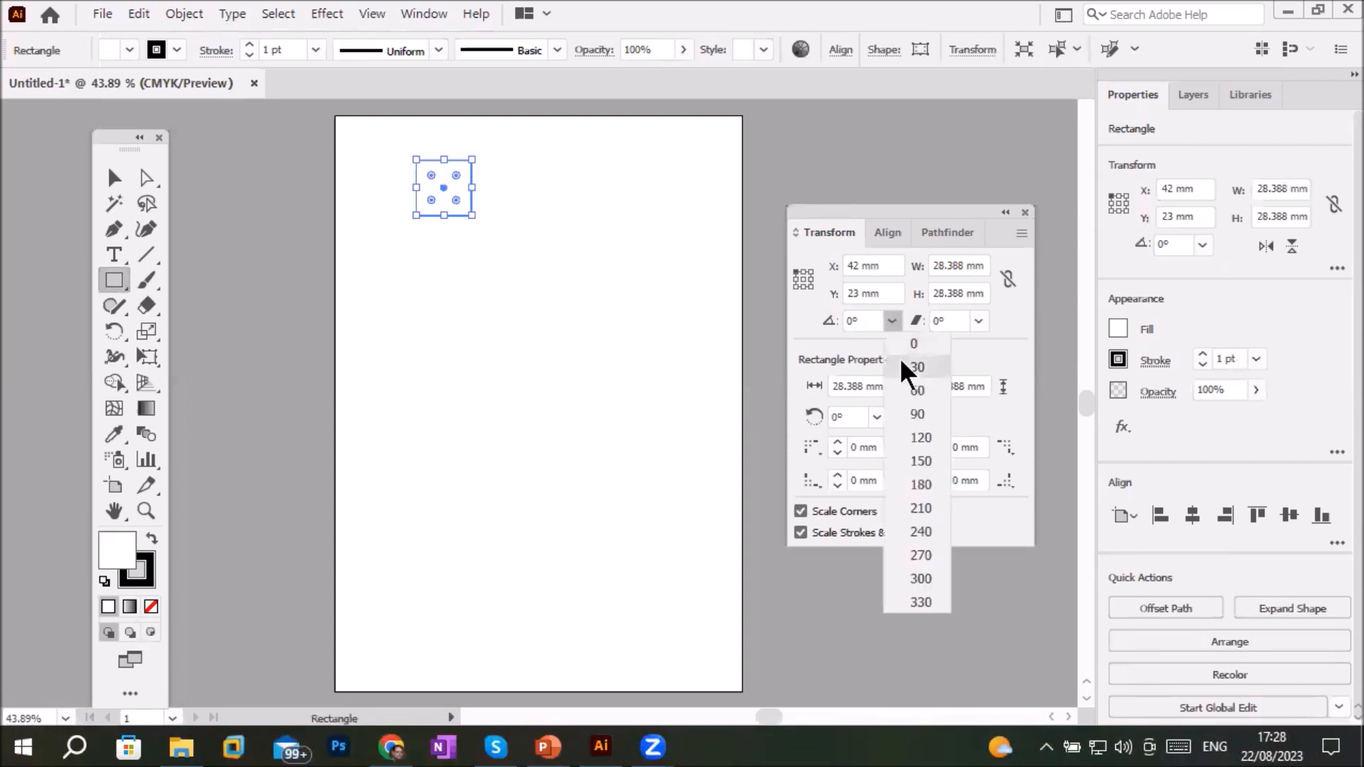
click(915, 367)
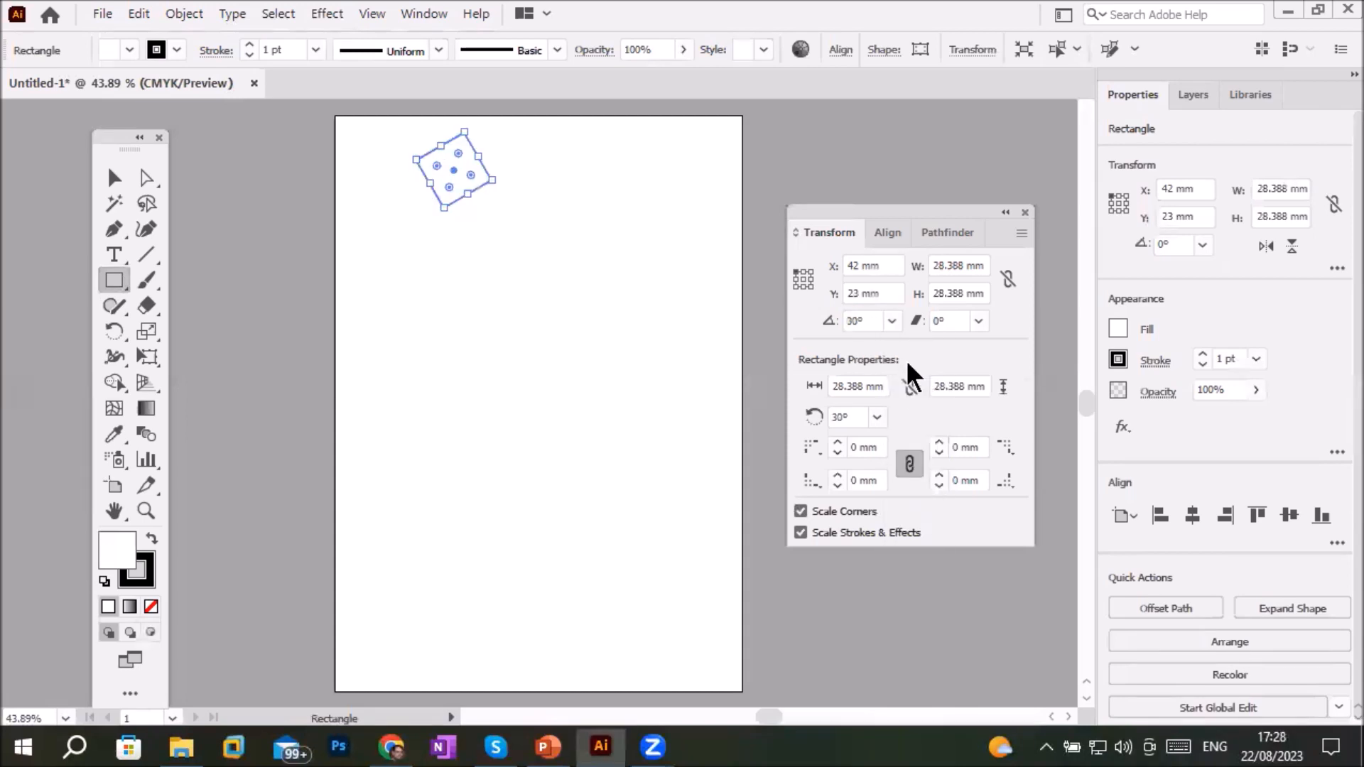
click(890, 323)
click(913, 387)
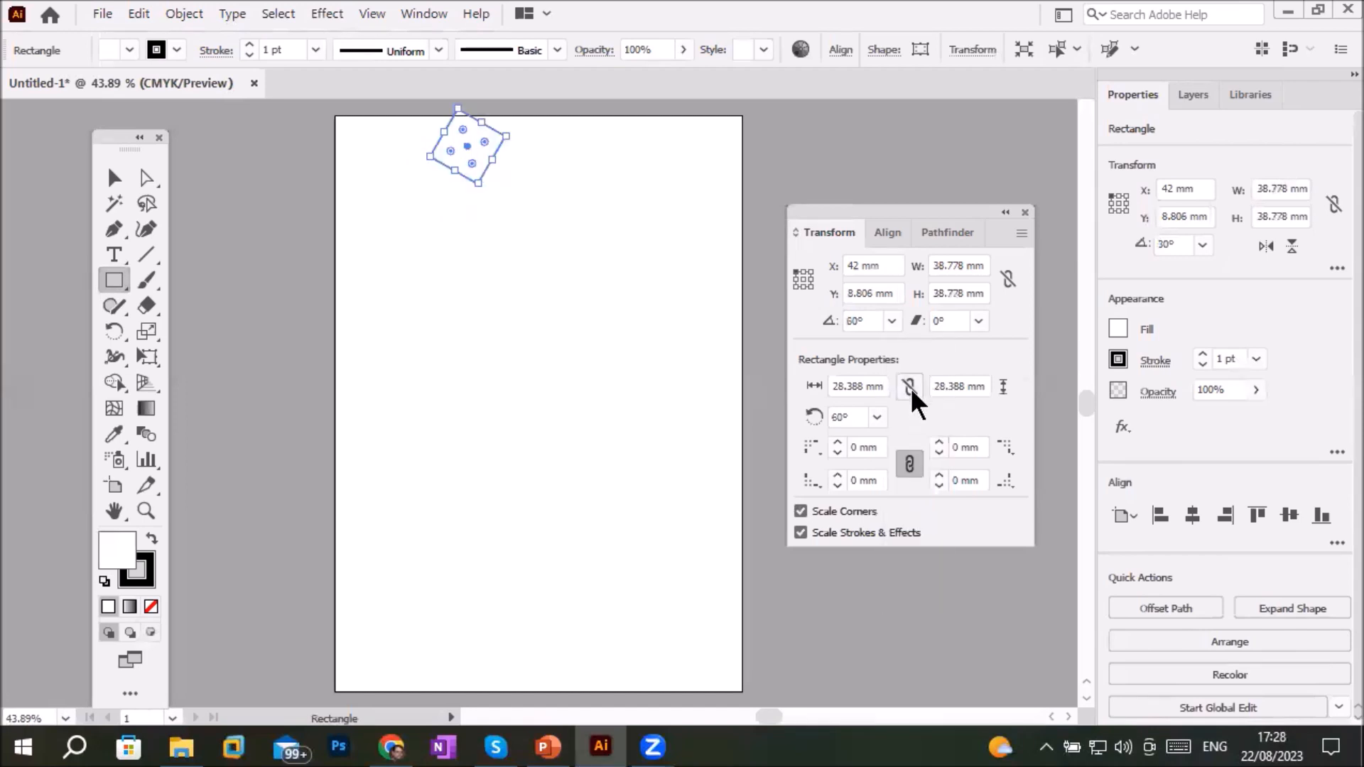
click(892, 321)
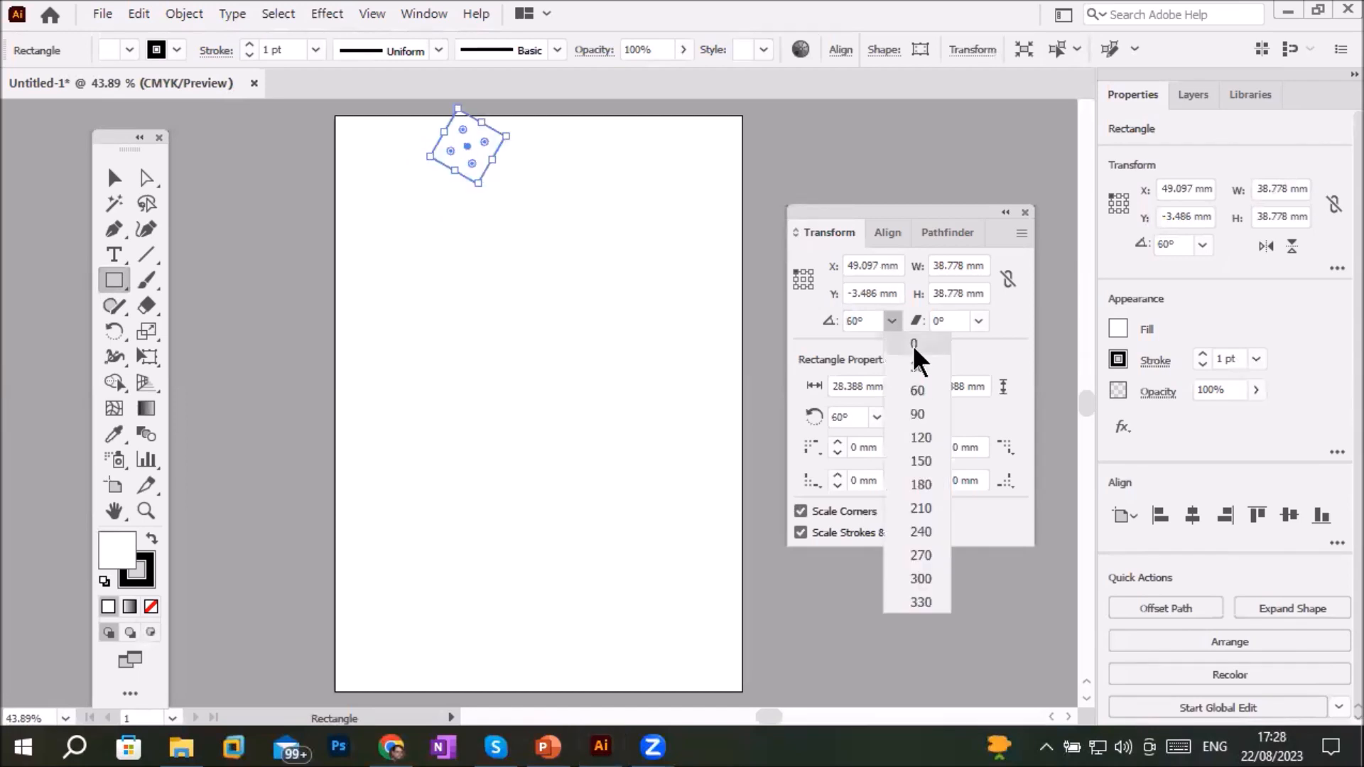
click(915, 345)
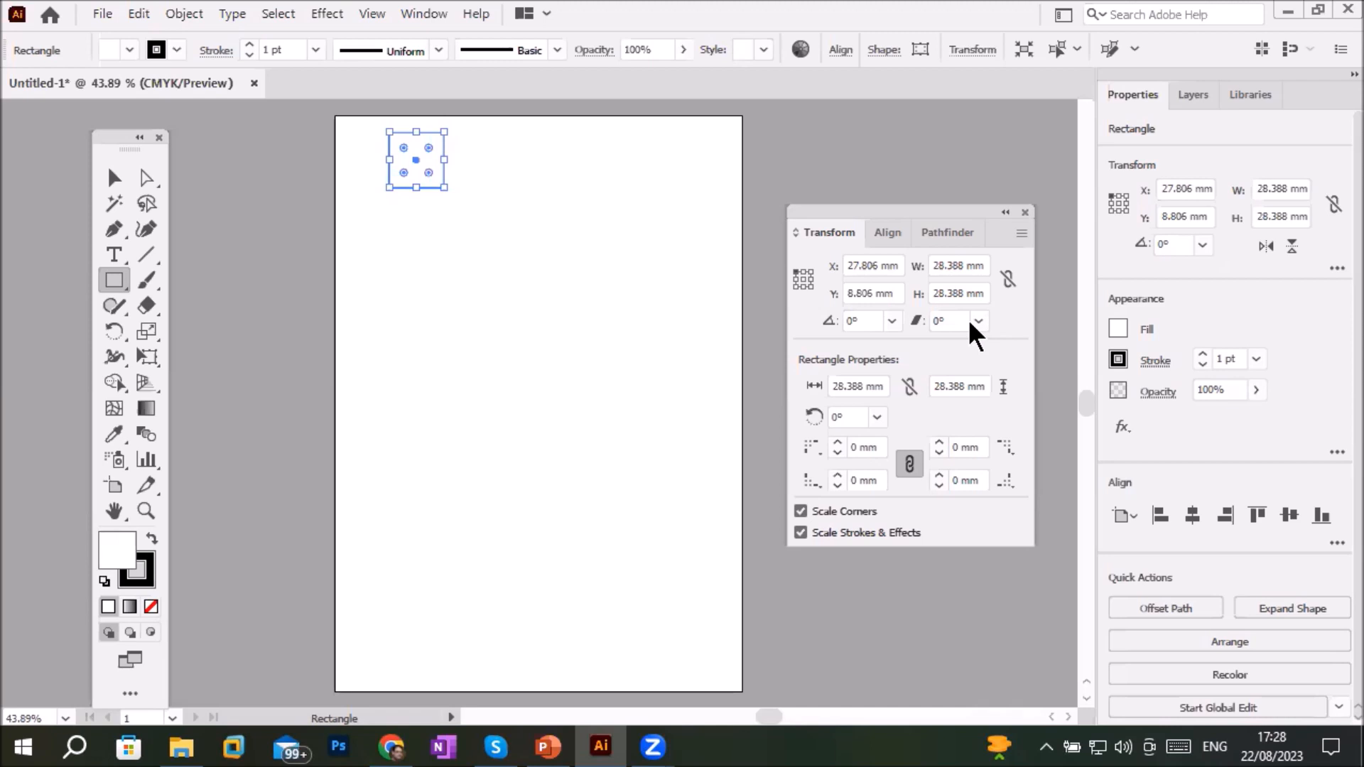
Shear the square by -45° into a parallelogram and make six evenly spaced copies of it down the artboard
click(979, 322)
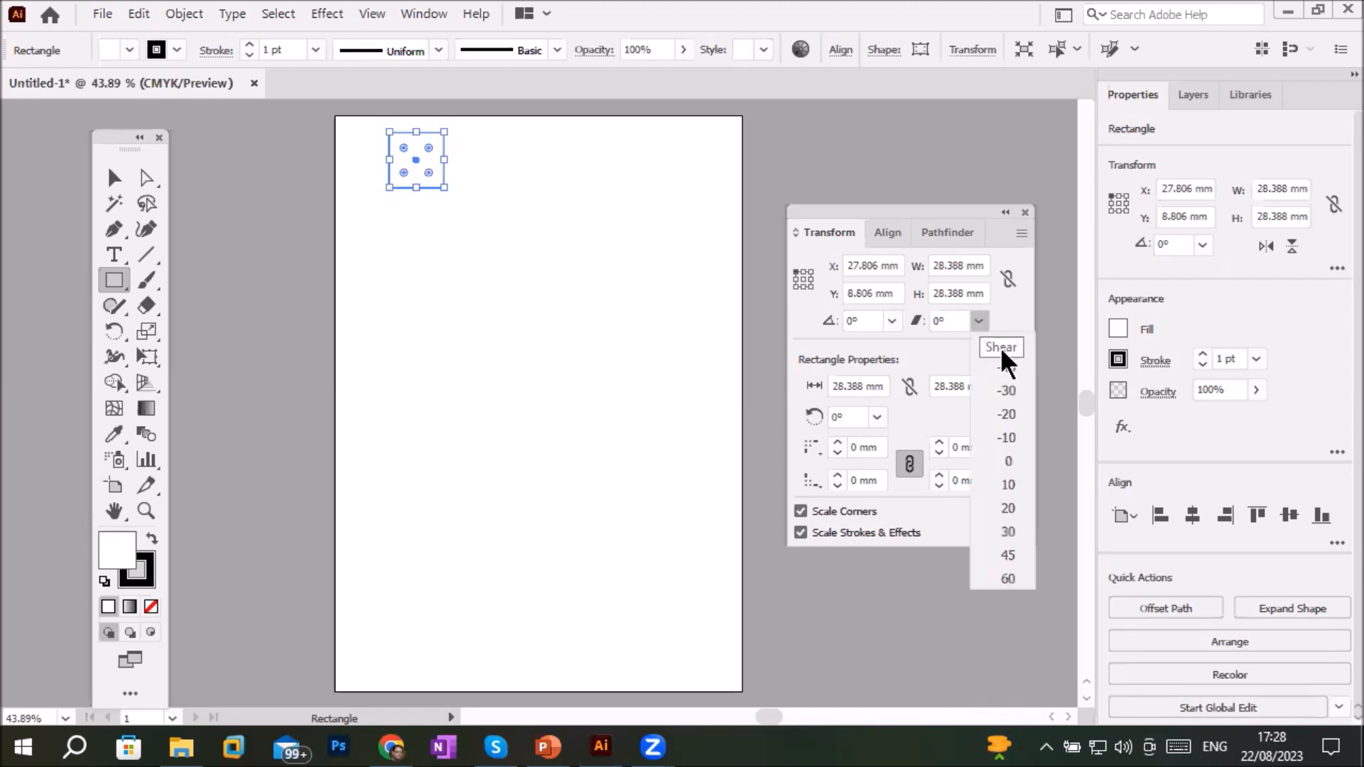
click(1016, 382)
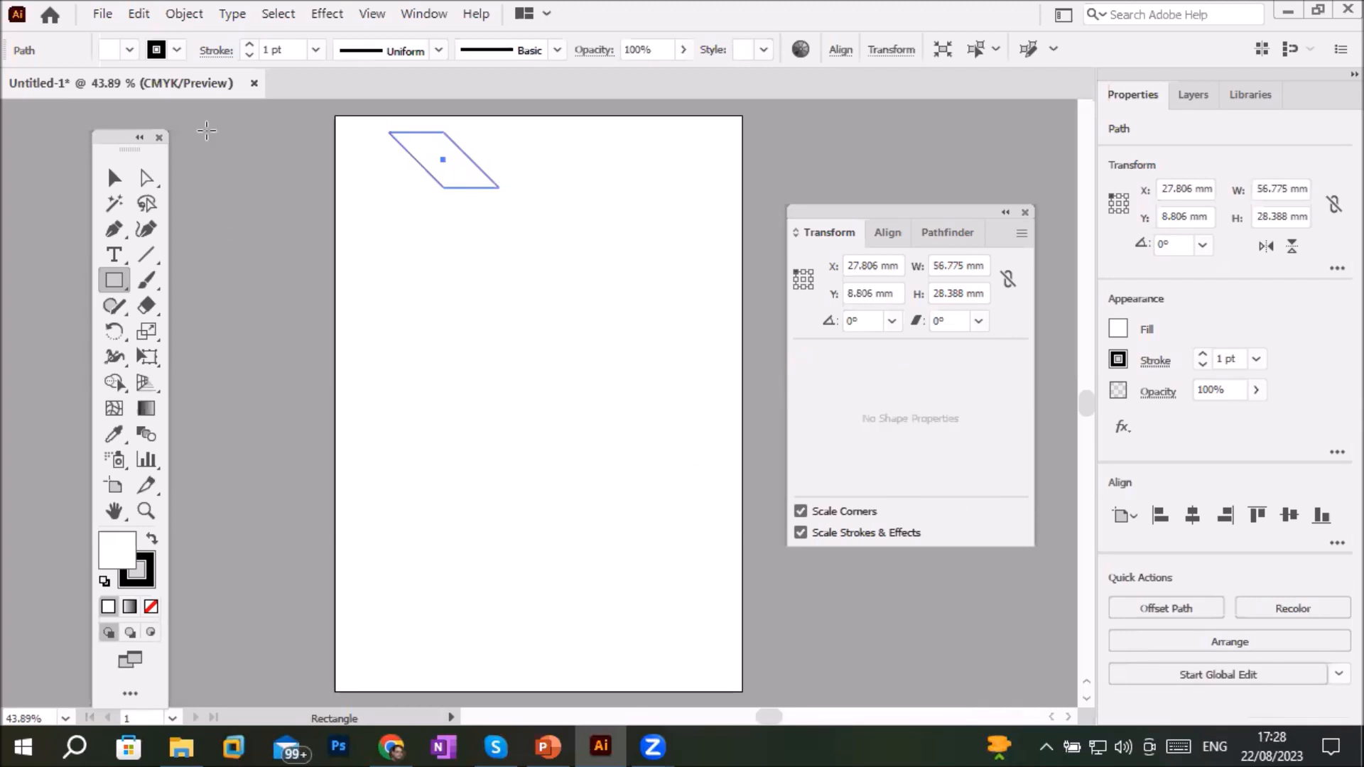
click(113, 176)
click(421, 159)
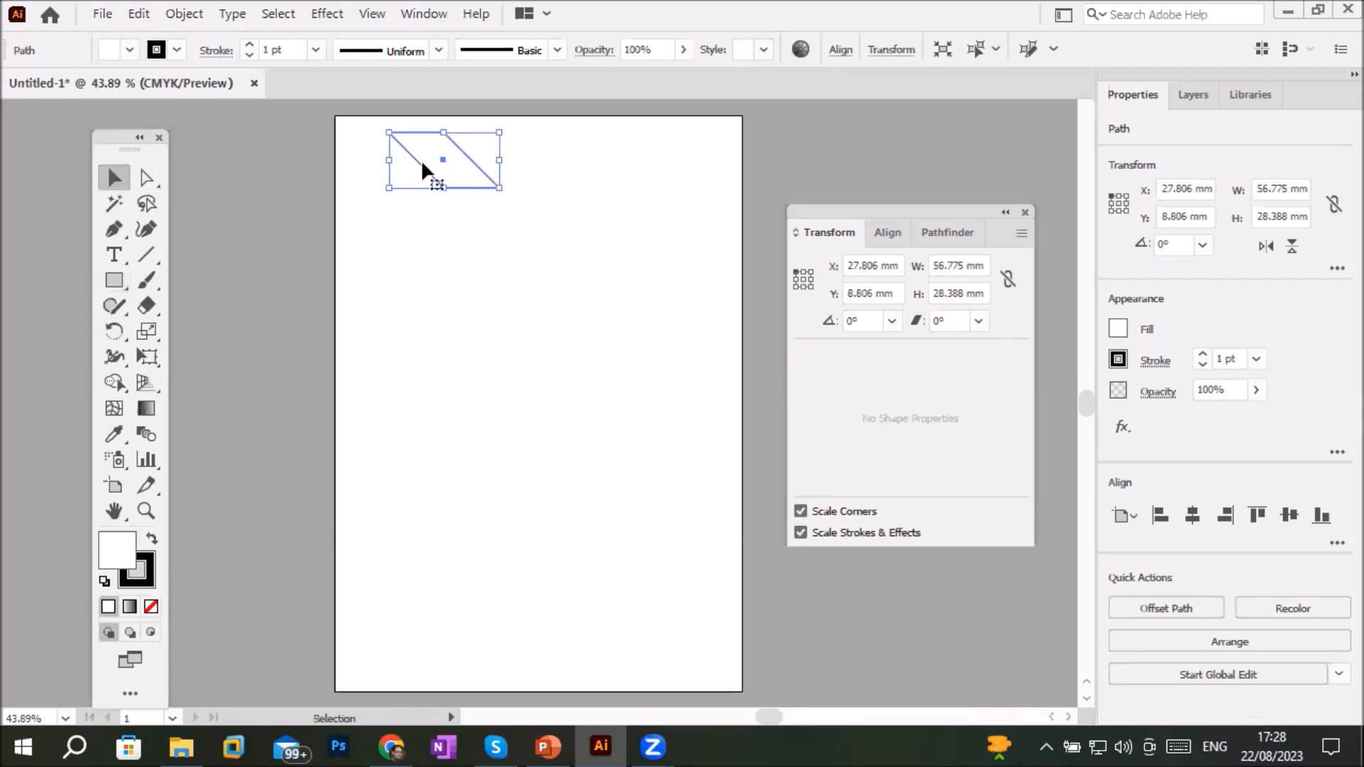
drag(424, 159, 411, 246)
key(ctrl+d)
key(ctrl+d)
key(ctrl+d)
key(ctrl+d)
key(ctrl+d)
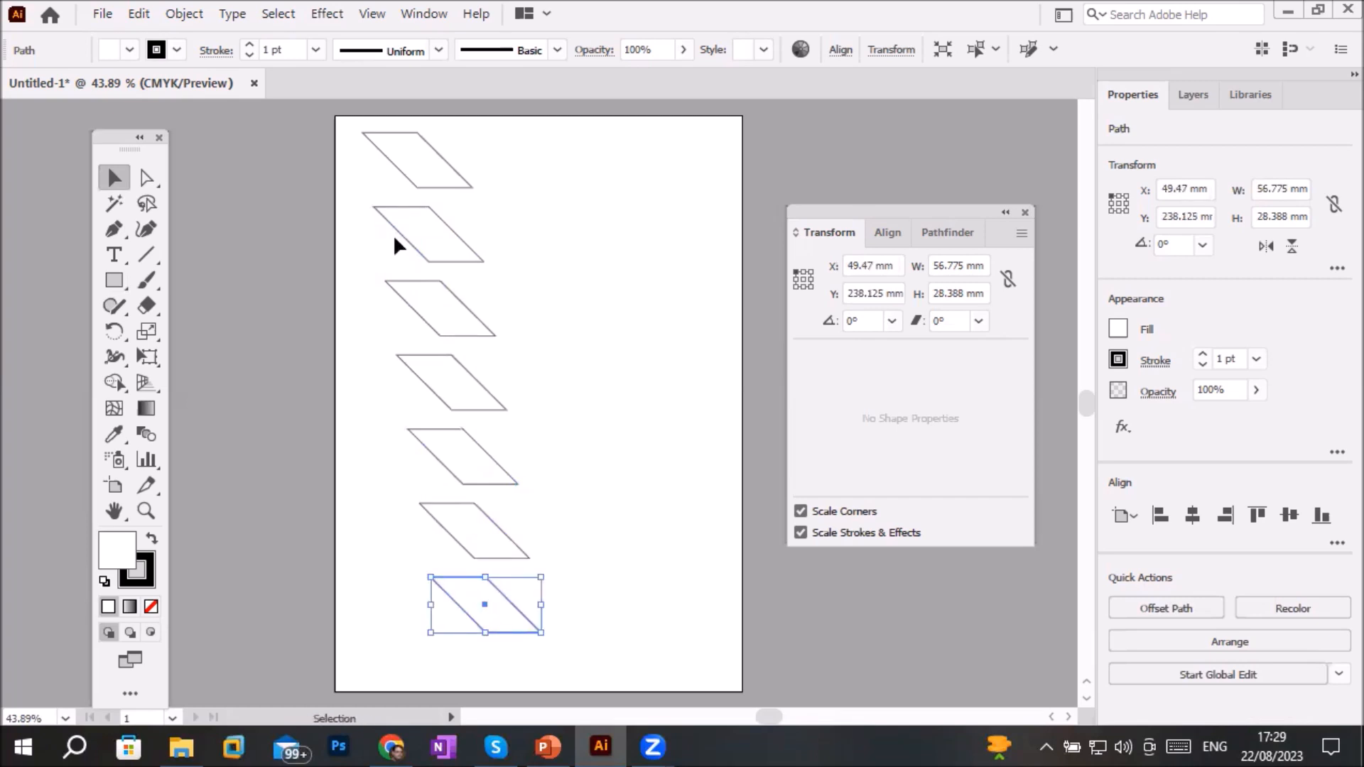
Select the topmost parallelogram and increase its width to 85 mm
click(455, 188)
click(963, 268)
key(Up)
key(Up)
key(Up)
key(Up)
key(Up)
key(Up)
key(Up)
key(Up)
key(Up)
key(Up)
key(Up)
key(Up)
key(Up)
key(Up)
key(Up)
key(Up)
key(Up)
key(Up)
key(Up)
key(Up)
key(Up)
key(Up)
key(Up)
key(Up)
key(Up)
key(Up)
key(Up)
key(Up)
key(Up)
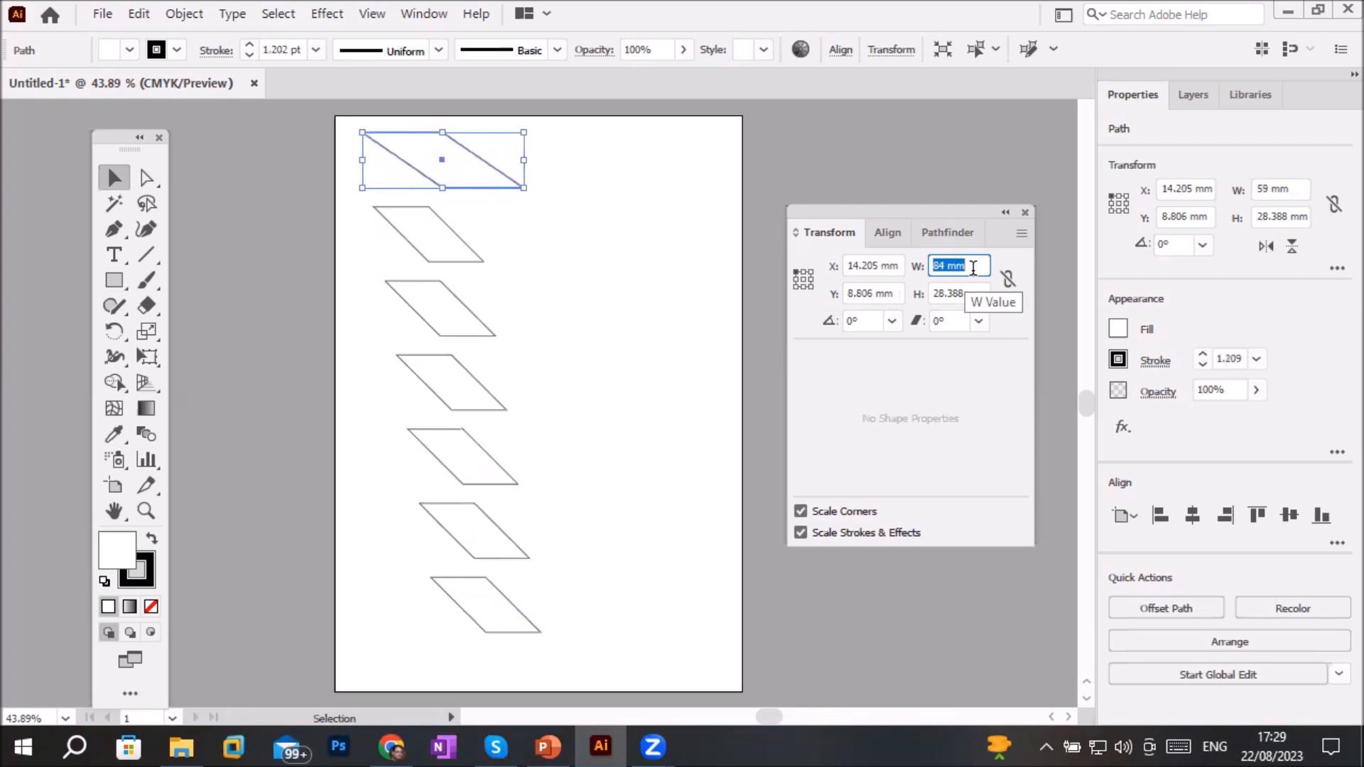
Increase the topmost parallelogram's height and reduce it again to 29 mm
click(968, 292)
key(Up)
key(Up)
key(Up)
key(Up)
key(Up)
key(Up)
key(Up)
key(Up)
key(Up)
key(Up)
key(Up)
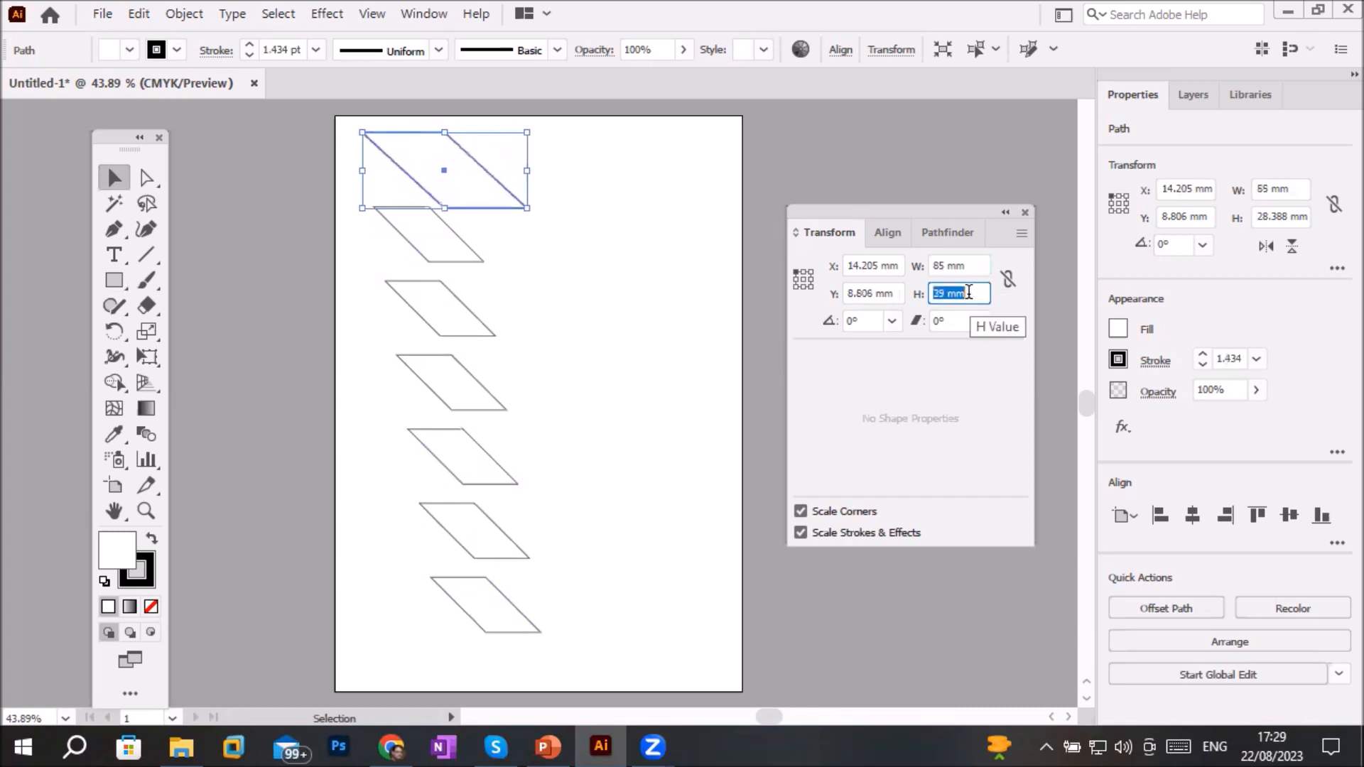
key(Down)
key(Down)
key(Down)
key(Down)
key(Down)
key(Down)
key(Down)
key(Down)
key(Down)
key(Down)
click(950, 264)
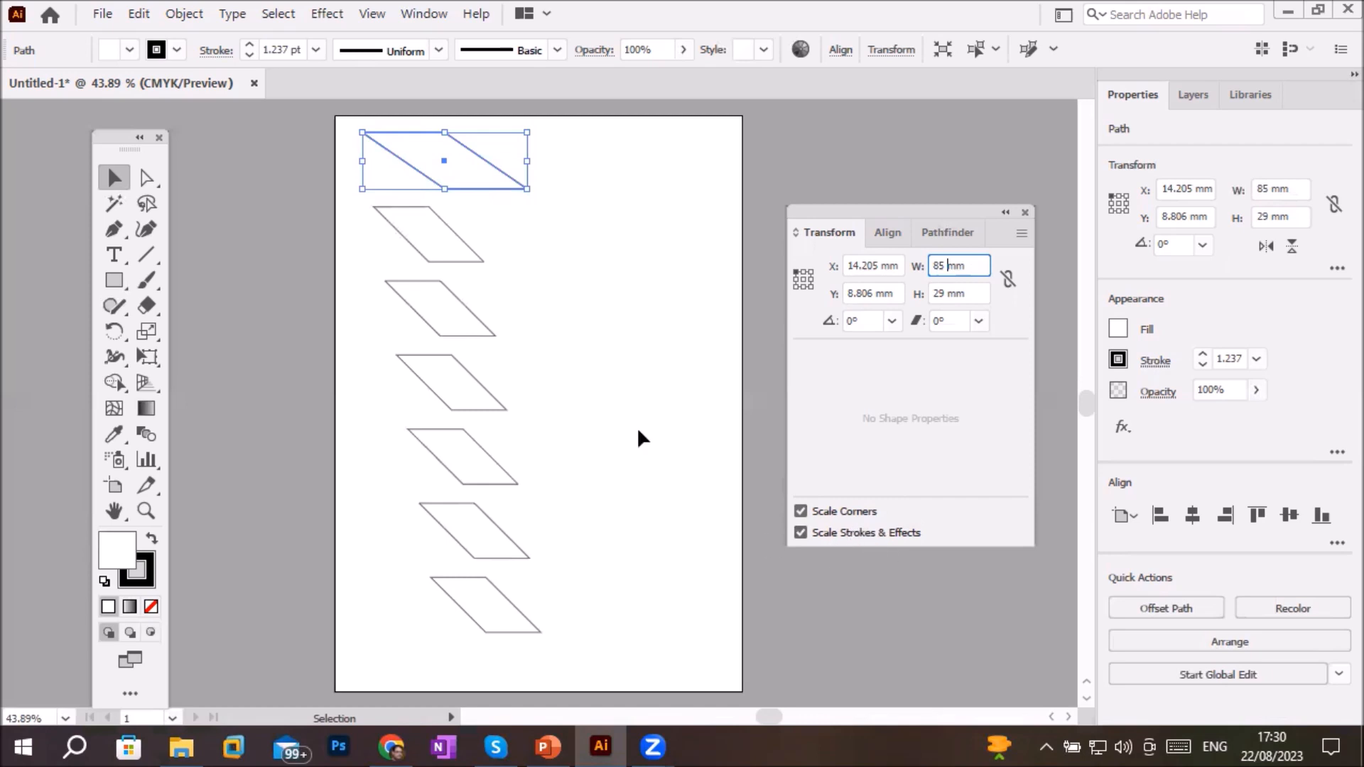
Select all the parallelograms on the artboard and delete them
drag(297, 106, 676, 683)
key(Delete)
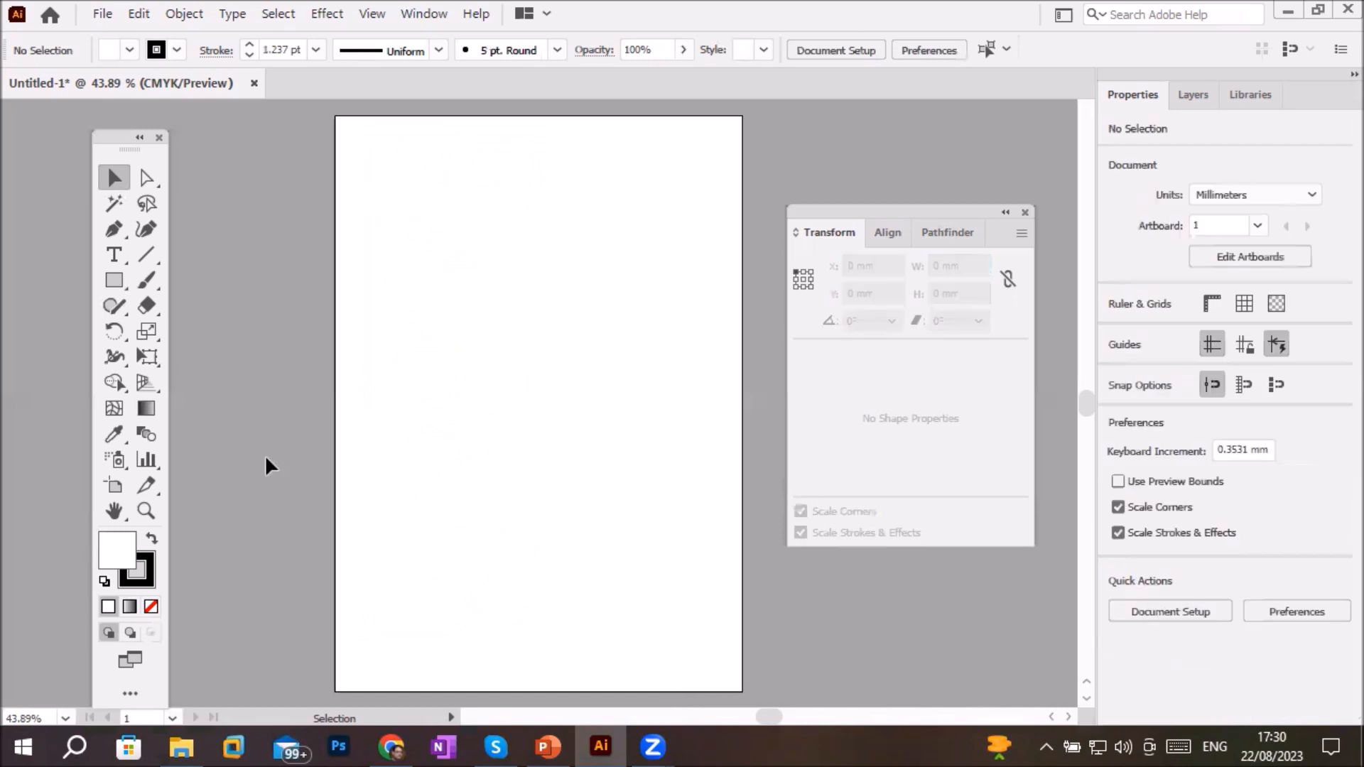
Draw a rectangle about 62 by 56 mm and move it to the horizontal centre of the artboard
click(114, 280)
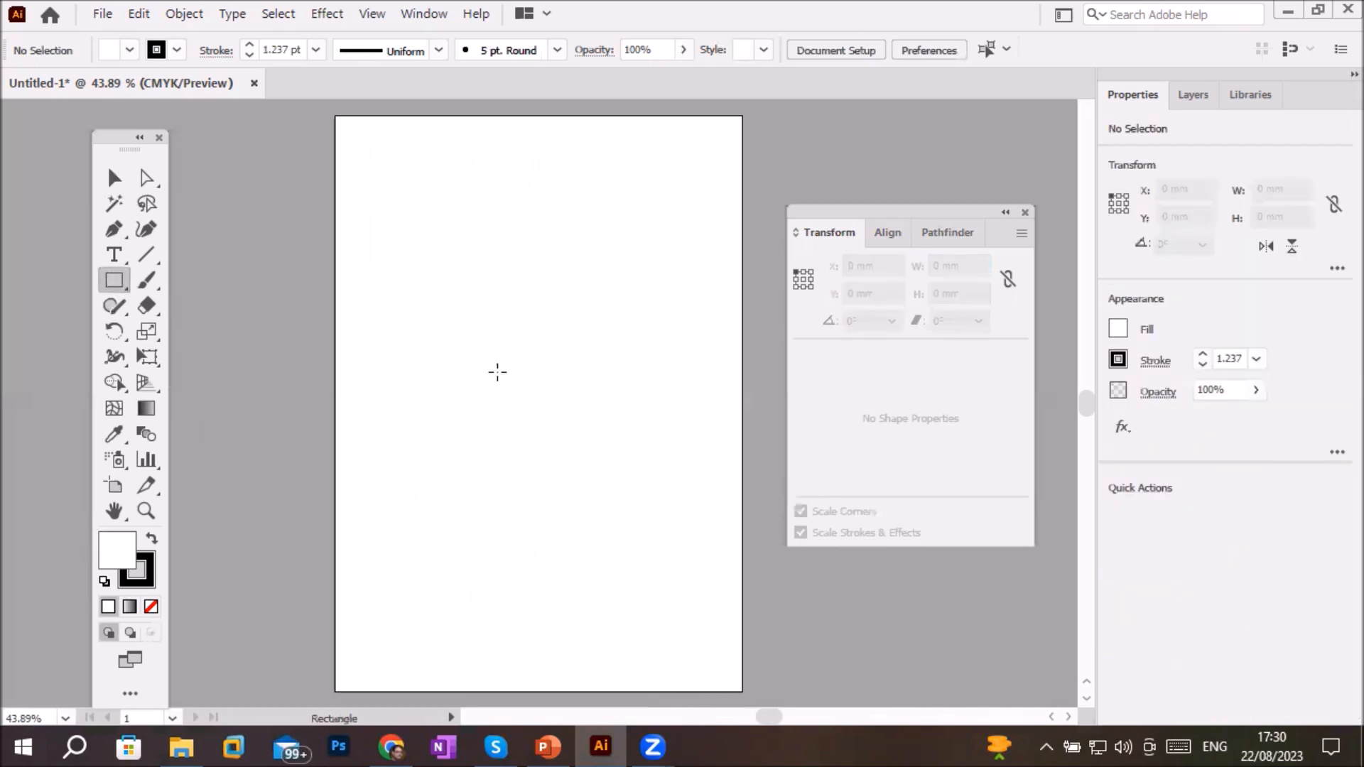
drag(537, 390, 661, 498)
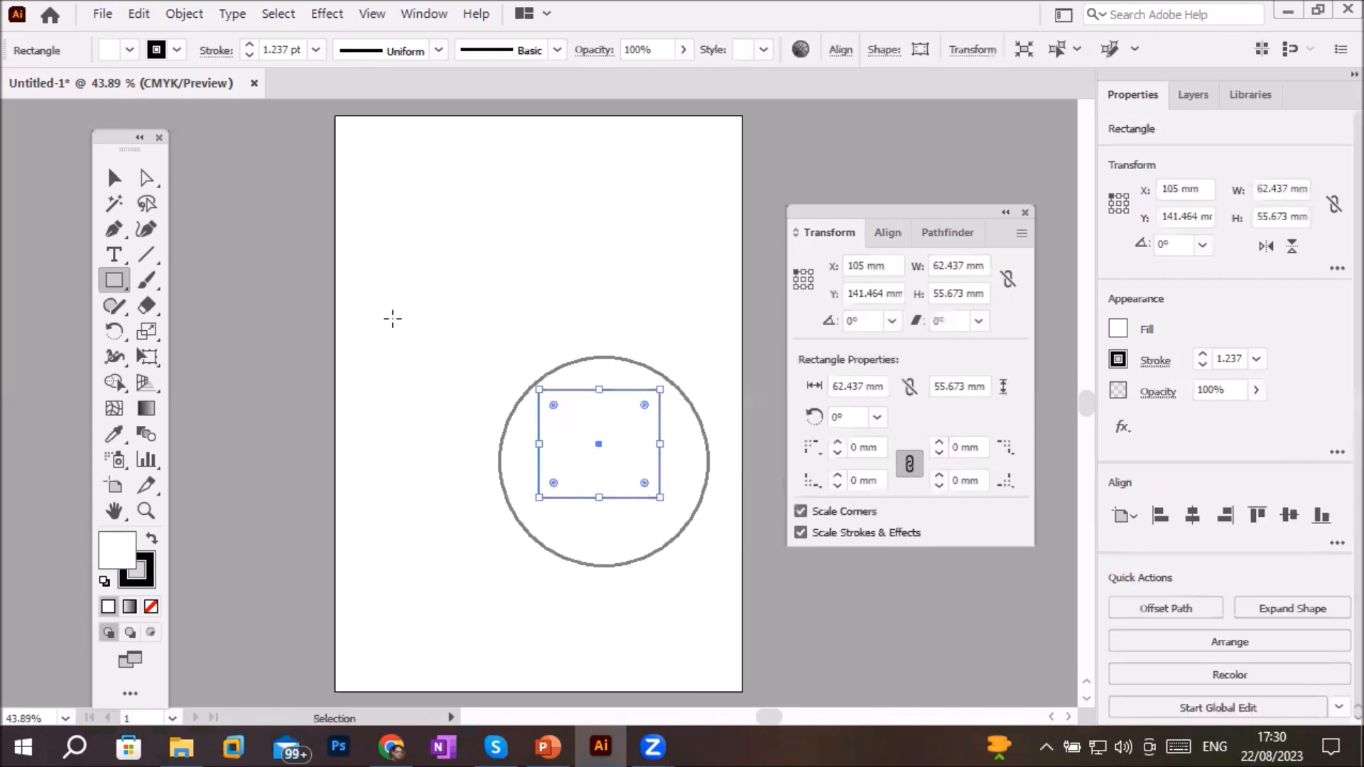
click(115, 179)
drag(580, 388, 521, 338)
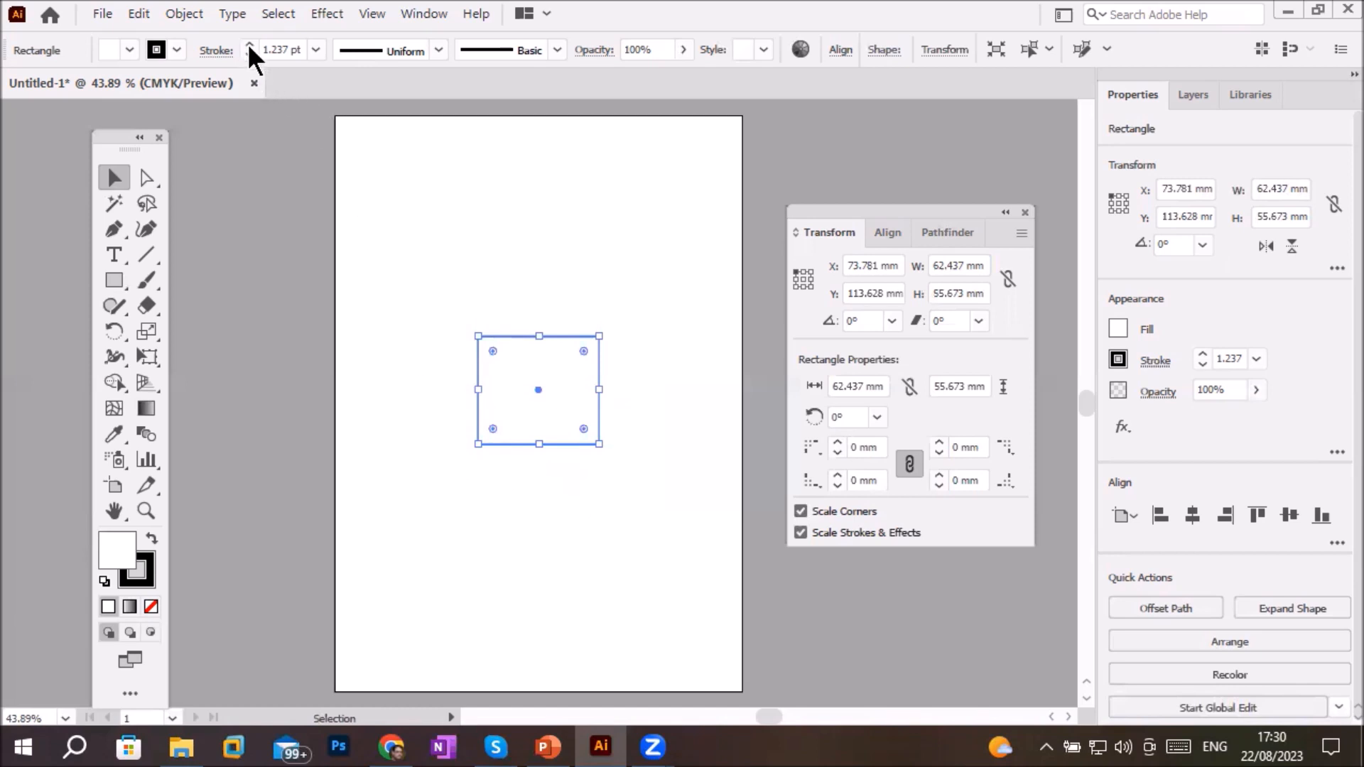
Set the rectangle's stroke weight to 10 pt
click(316, 48)
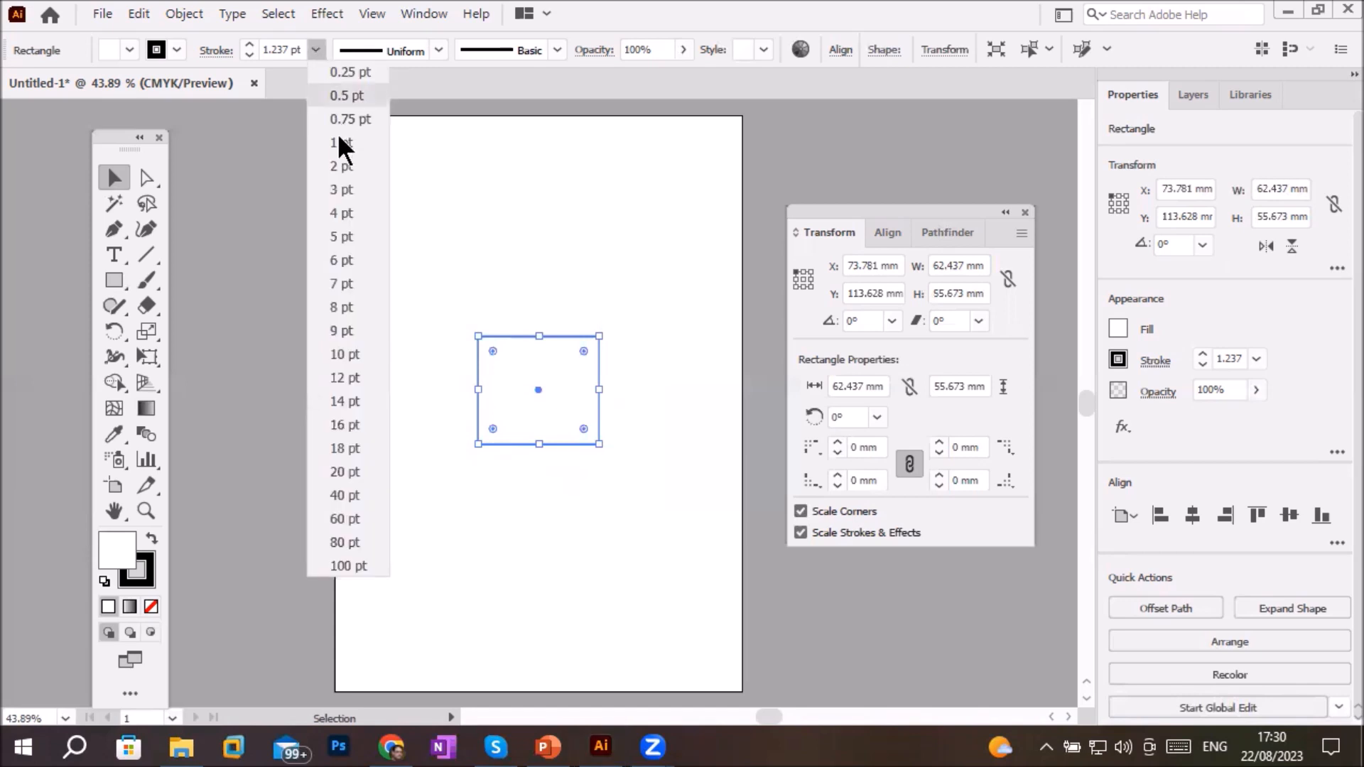
click(346, 354)
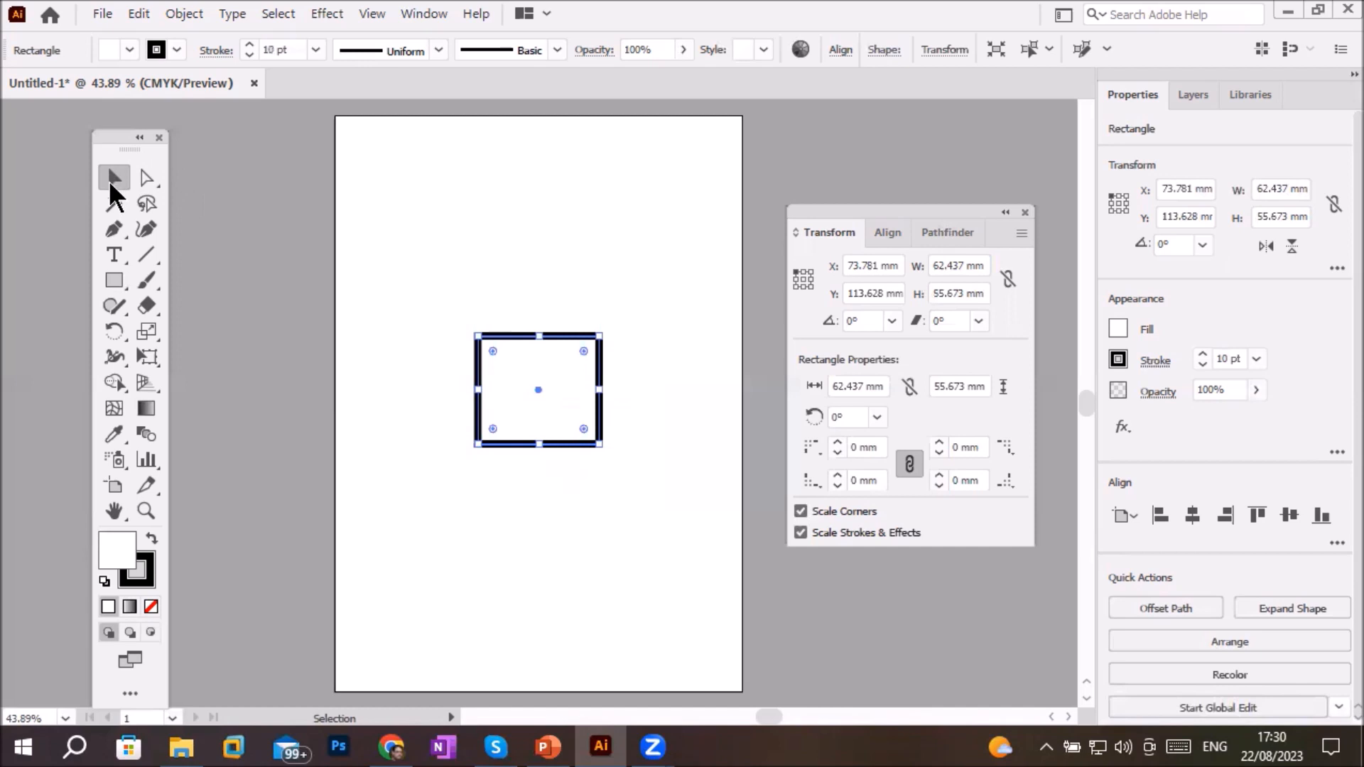
click(143, 178)
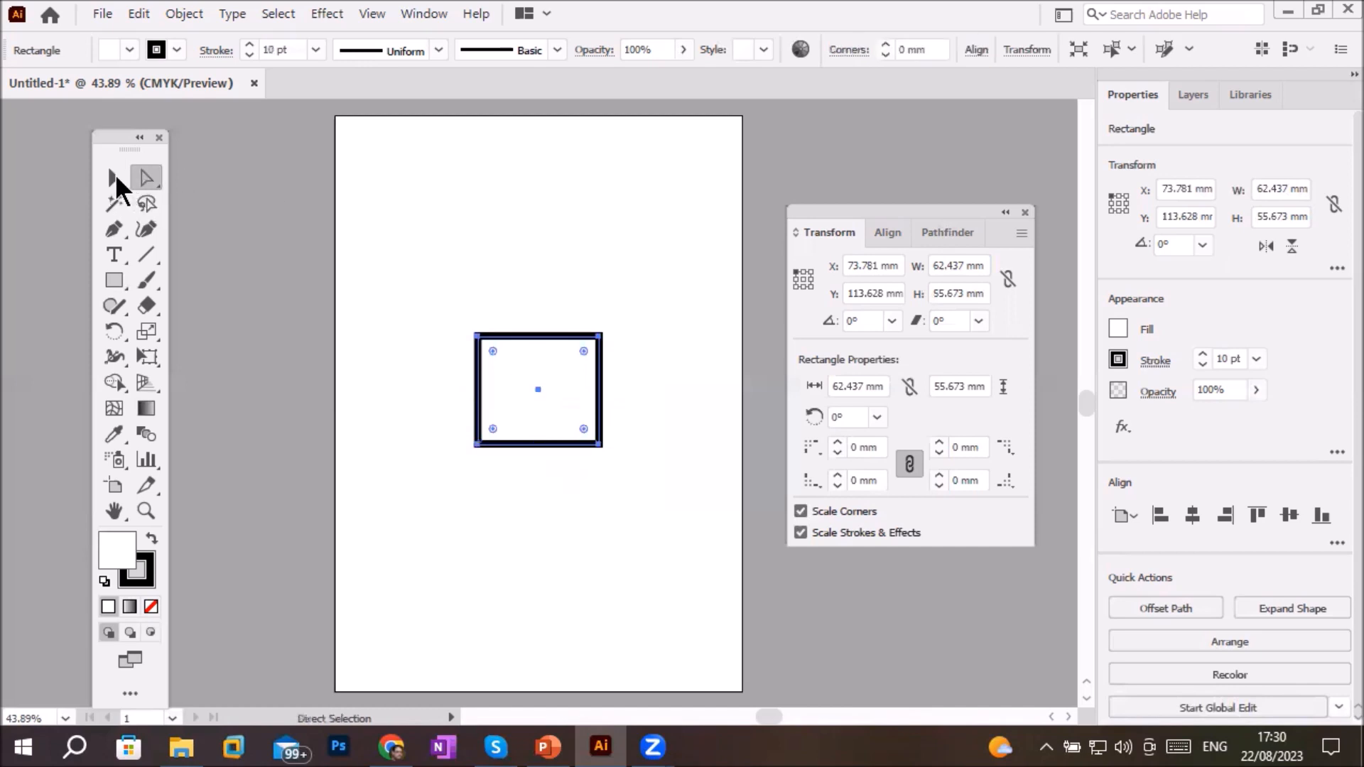
click(113, 181)
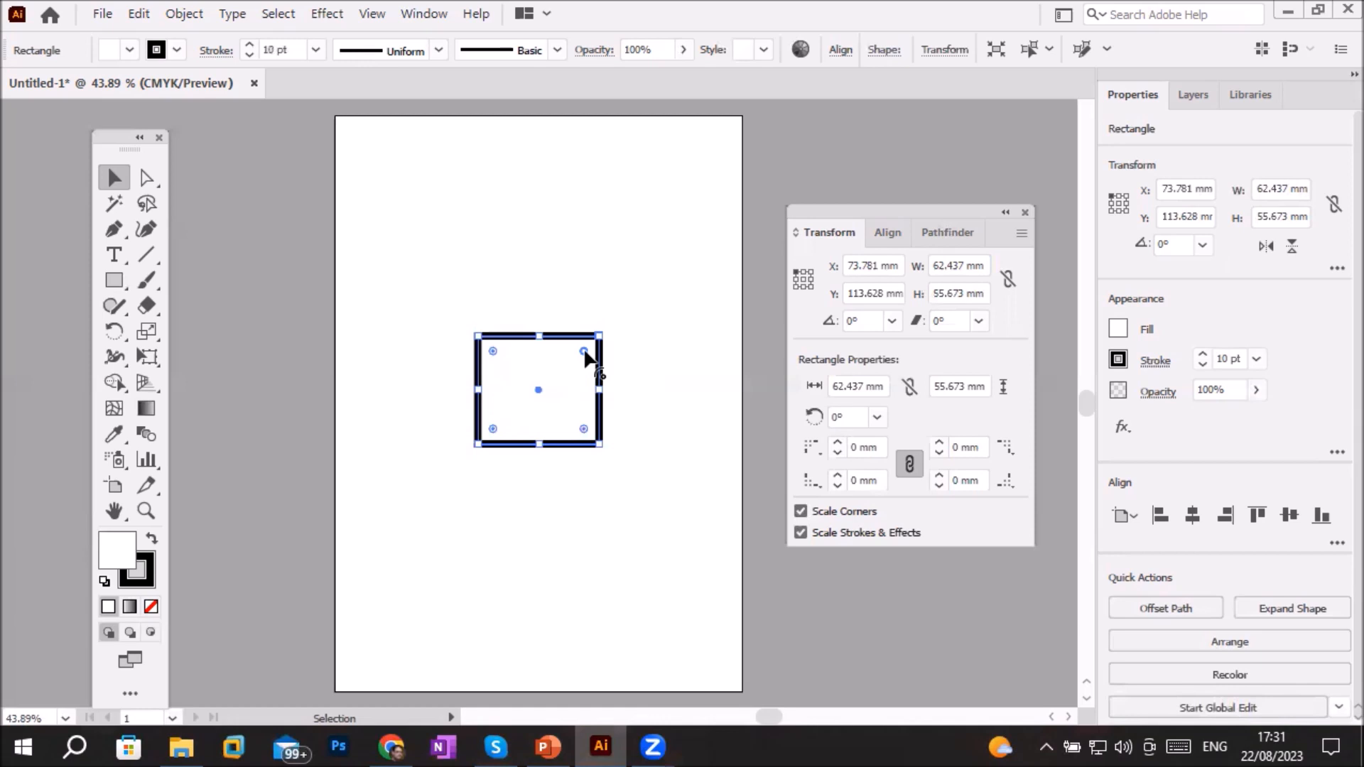
Try rounding the rectangle's upper-right corner alone and all four corners together, undoing each attempt
drag(570, 361, 549, 381)
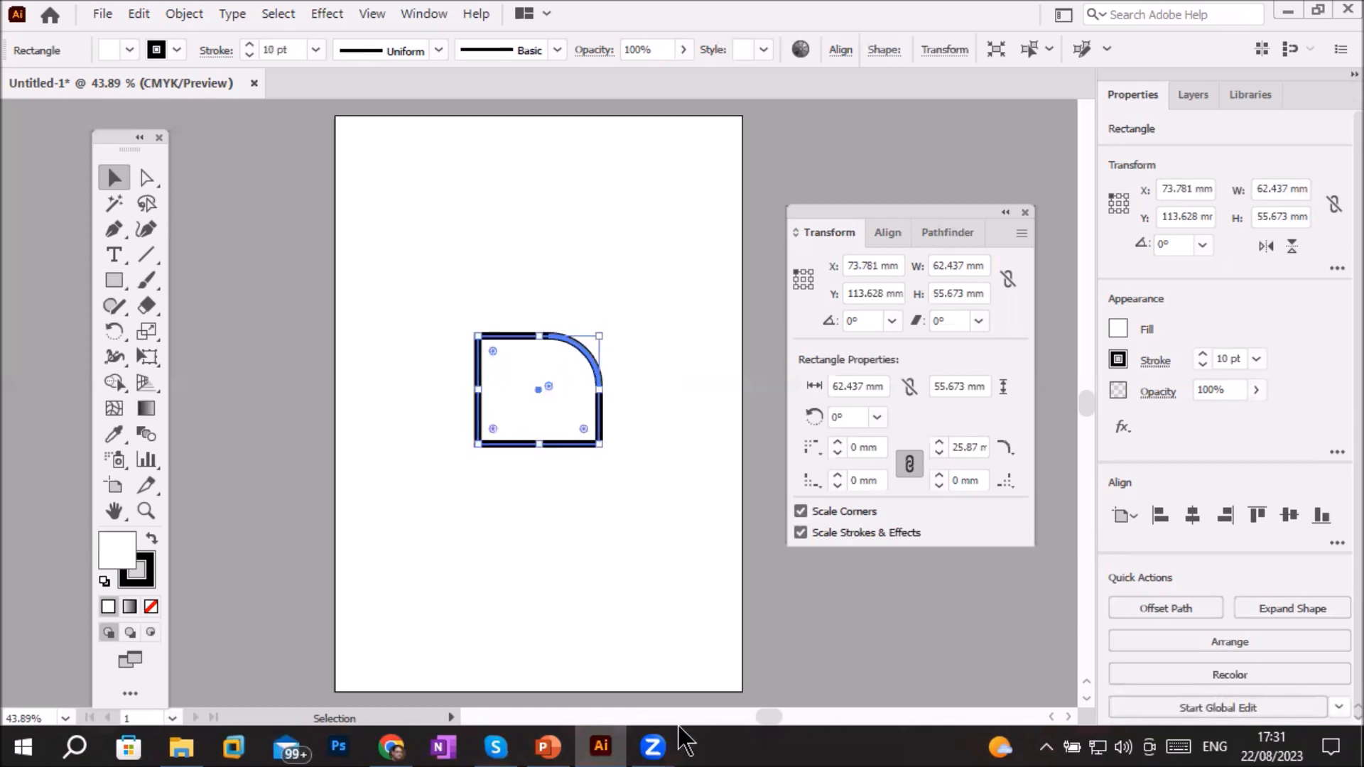
key(ctrl+z)
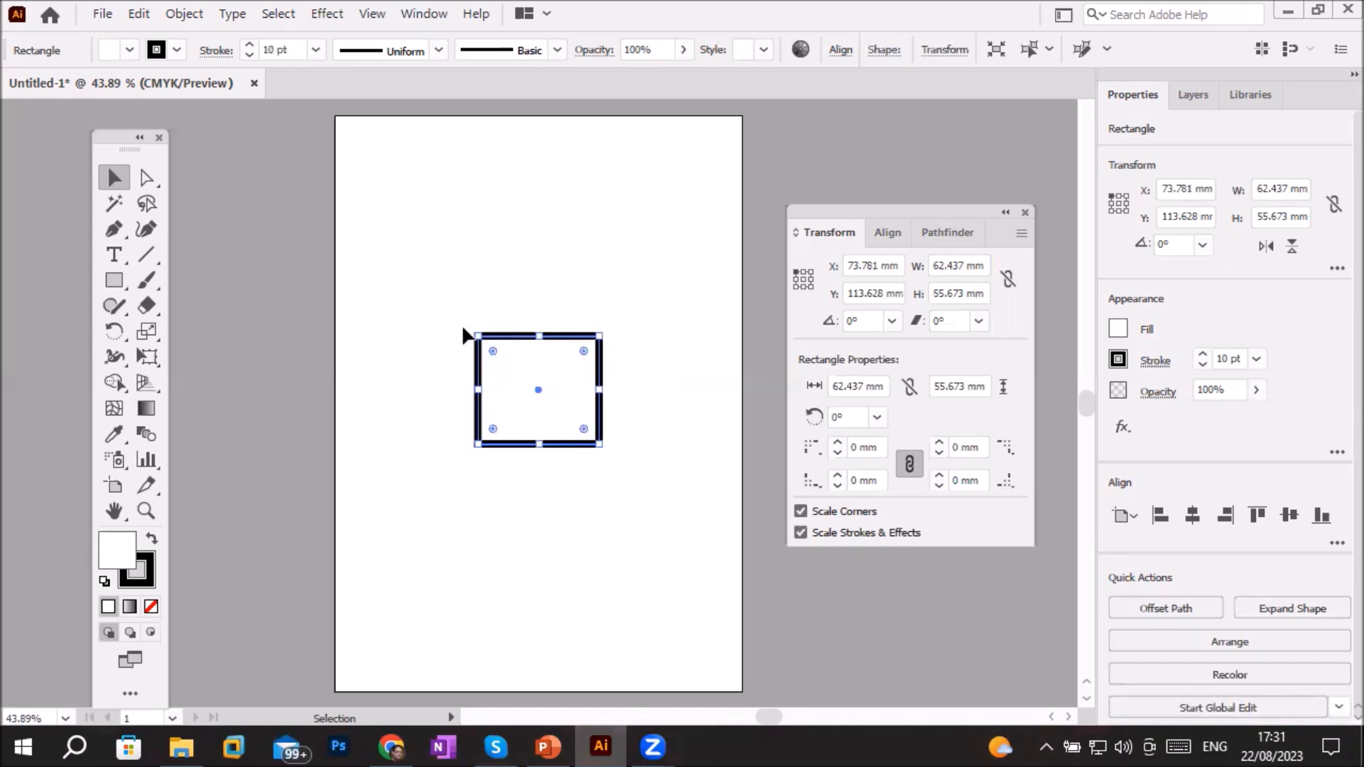
scroll(556, 386, up, 2)
scroll(557, 395, up, 1)
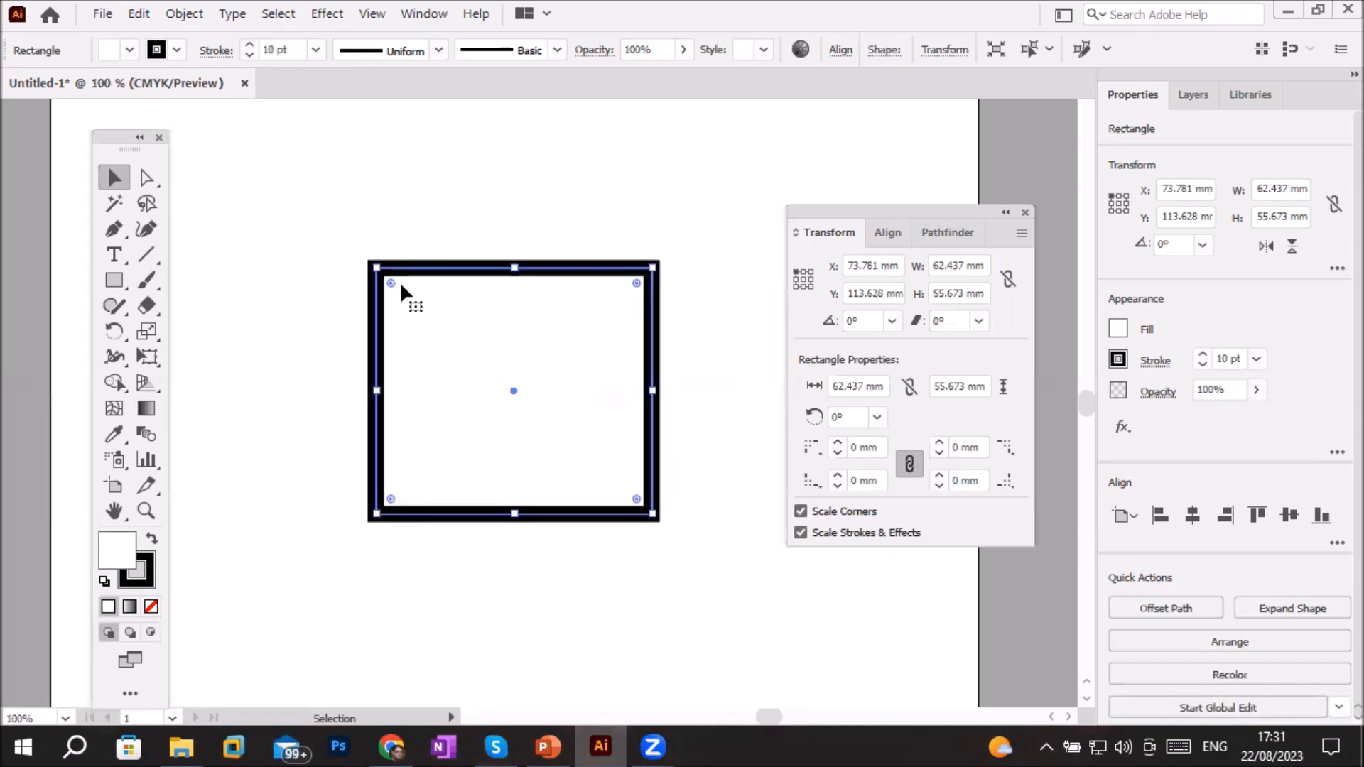
drag(394, 281, 519, 388)
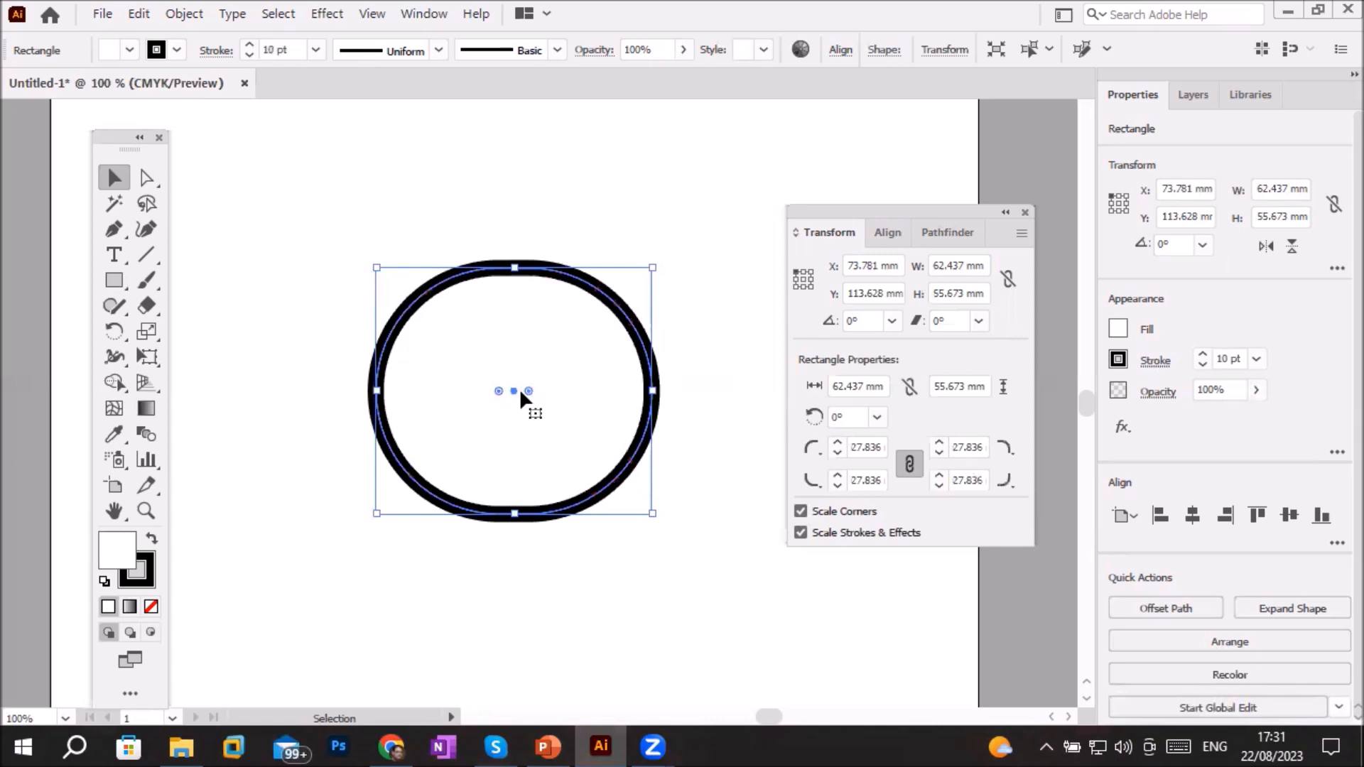
key(ctrl+z)
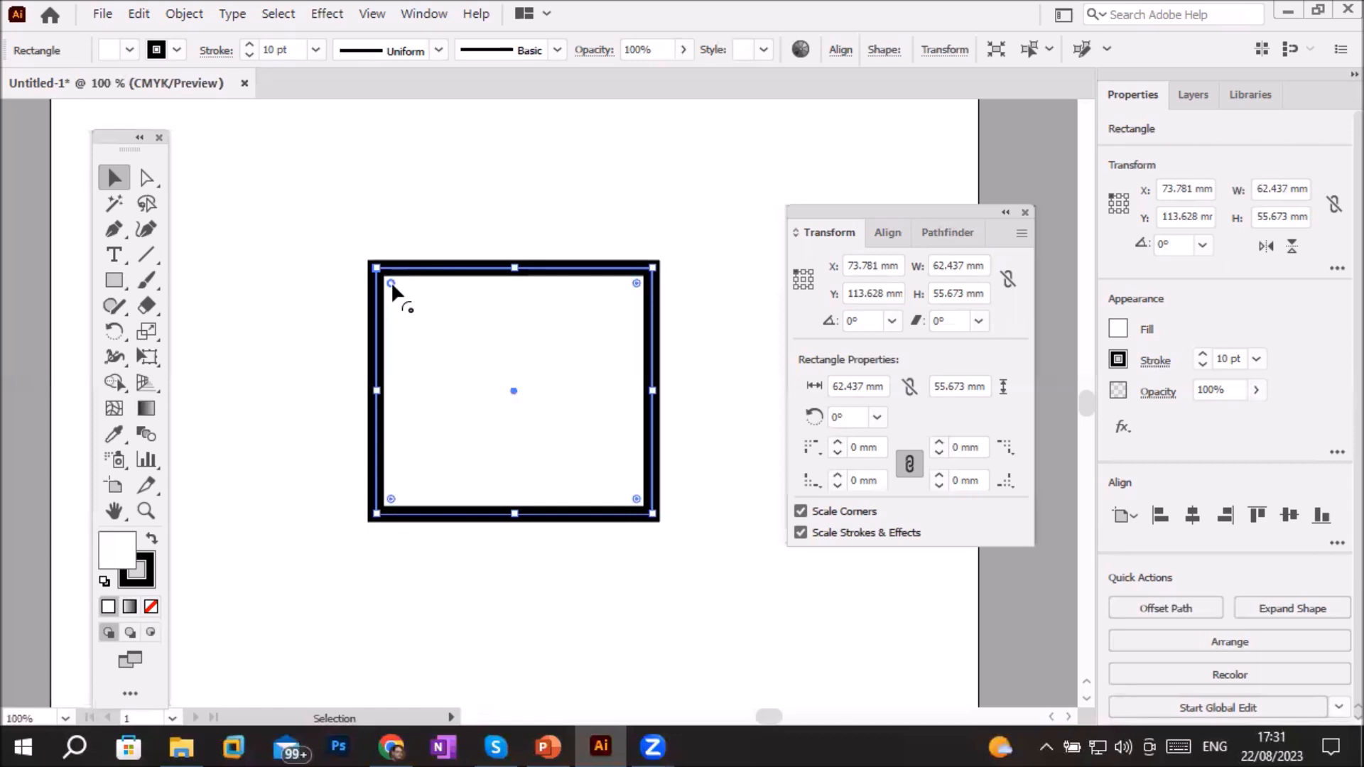
Round the rectangle's upper-left corner to about 27 mm and lower-right corner to about 29 mm, and move the leaf shape up and left
drag(391, 281, 509, 367)
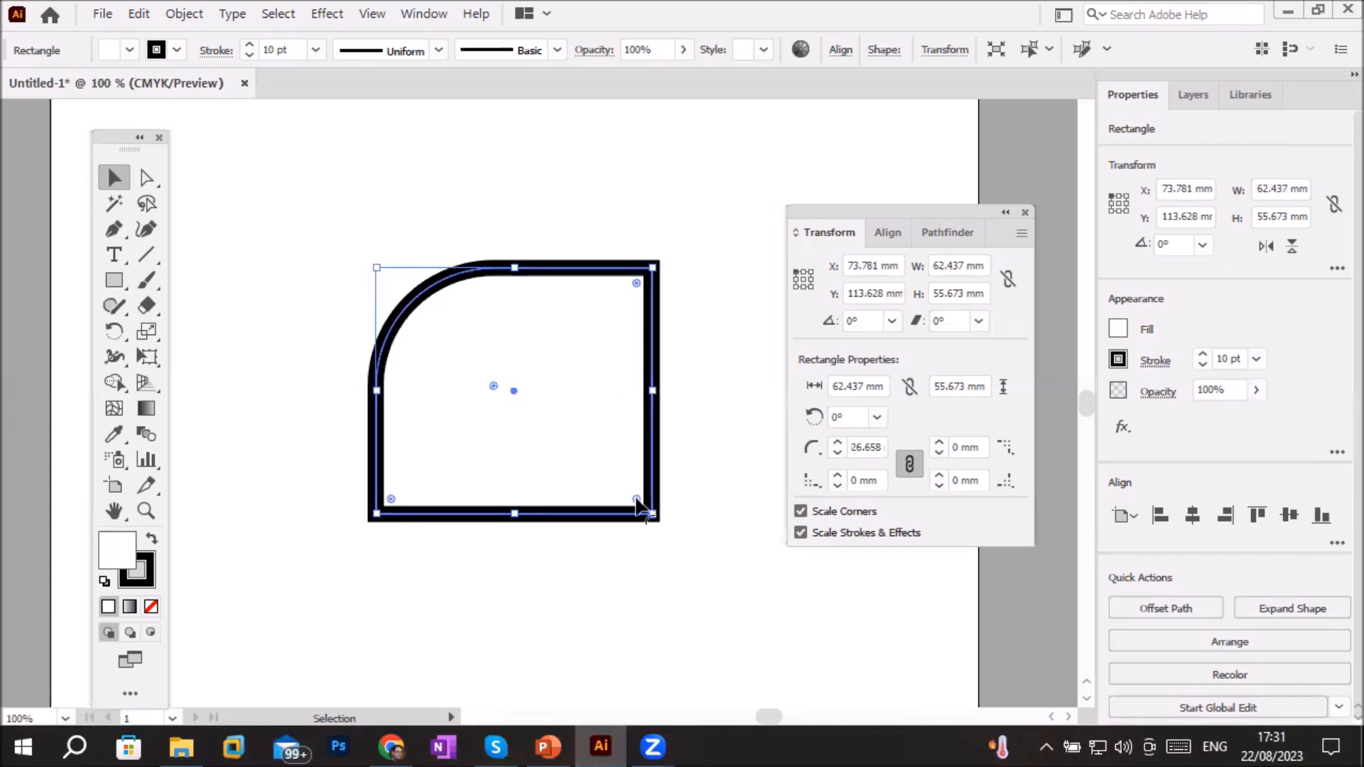
drag(636, 501, 536, 369)
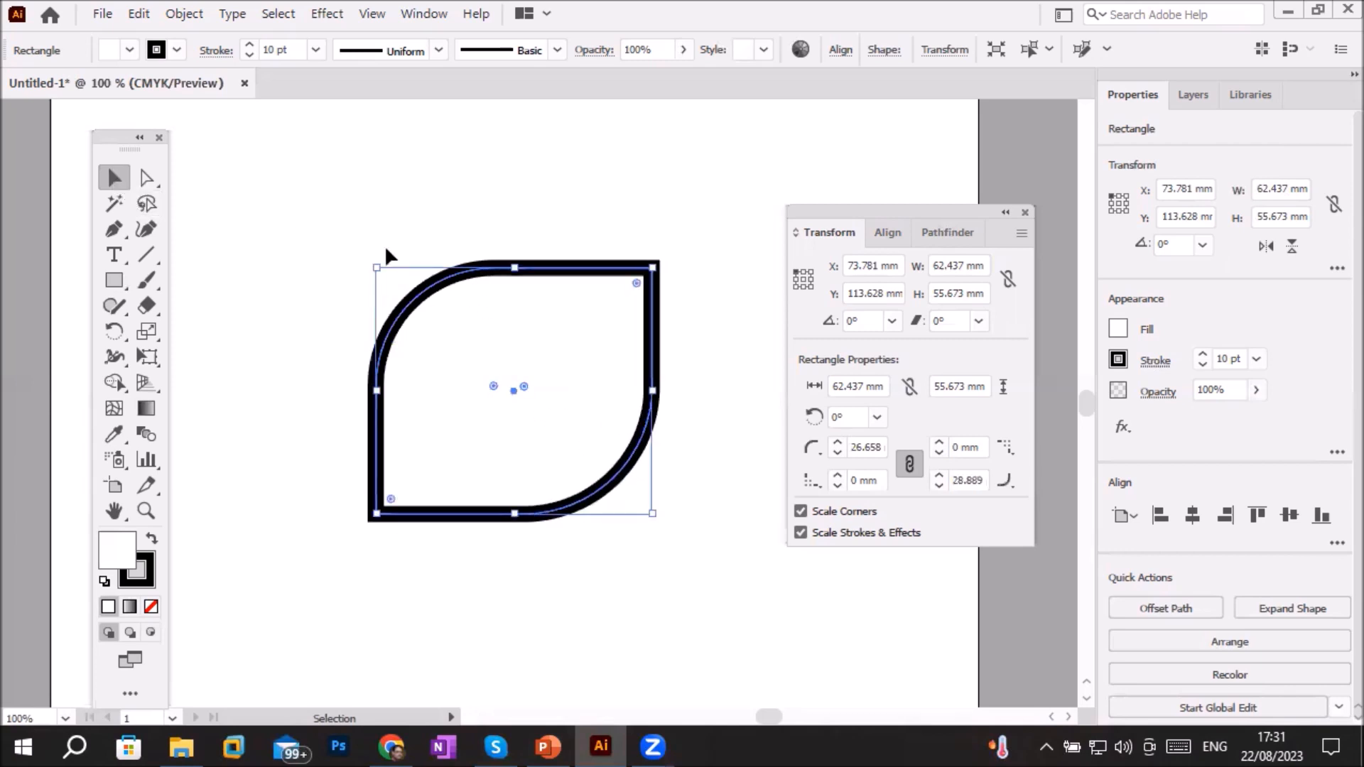
drag(495, 273, 334, 239)
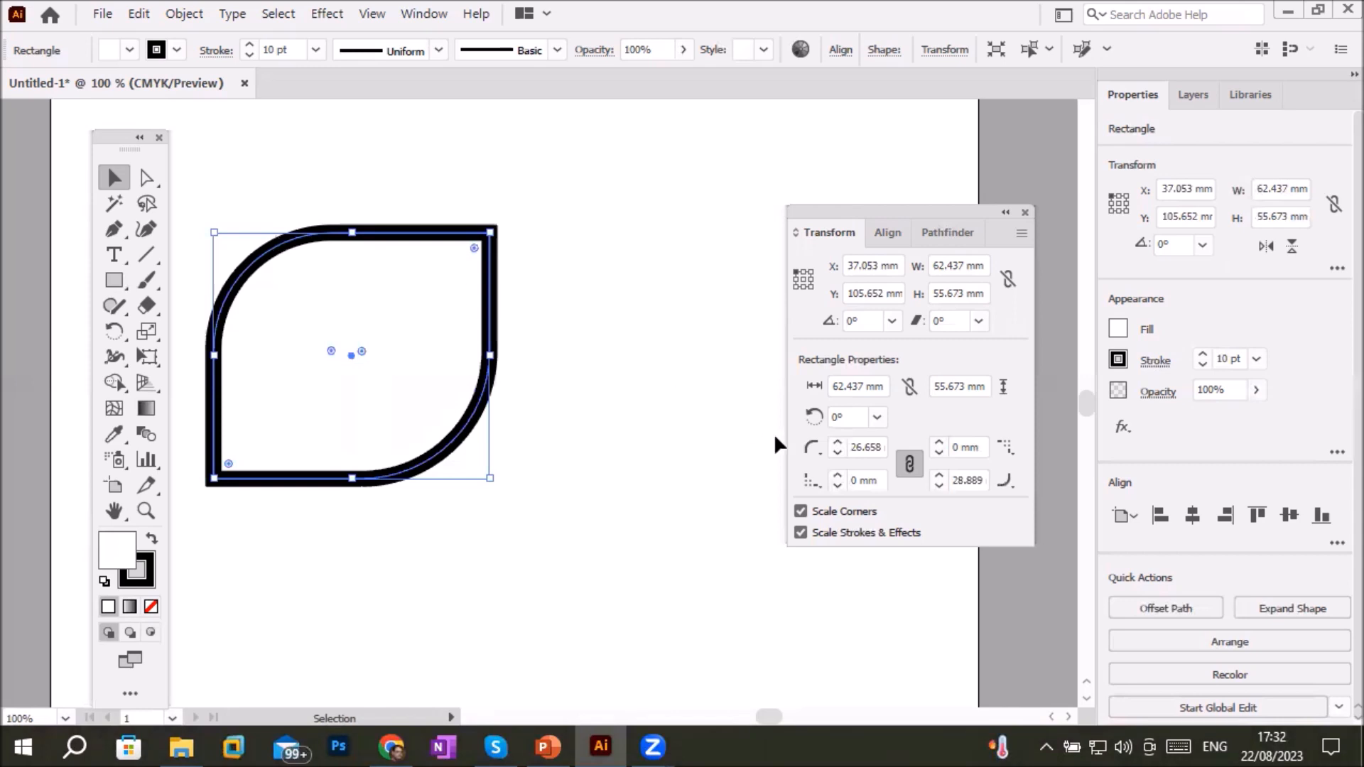
Turn off corner scaling, test a resize of the leaf shape and move it back toward the artboard's centre
click(819, 513)
drag(493, 231, 760, 172)
drag(472, 437, 577, 467)
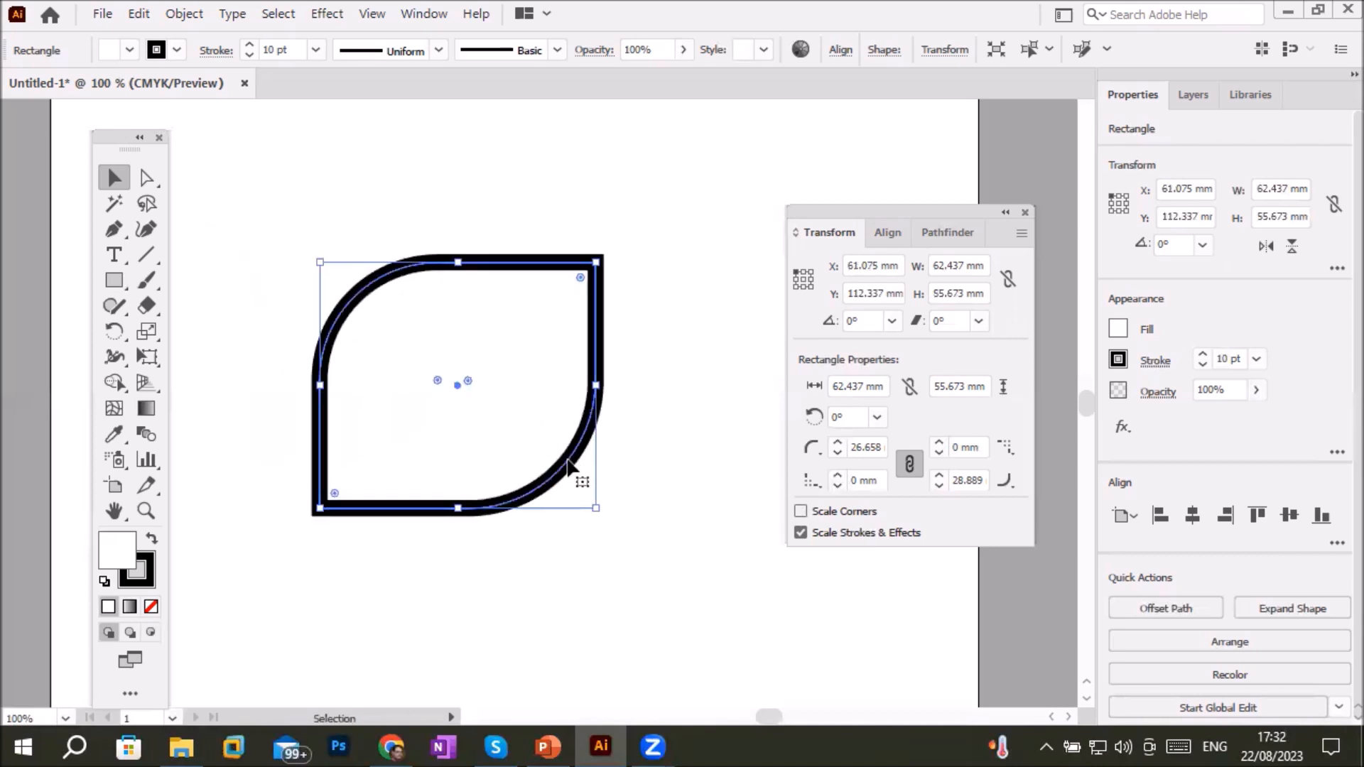
Expand Layer 1 in the layer list and select the leaf shape's entry
click(143, 12)
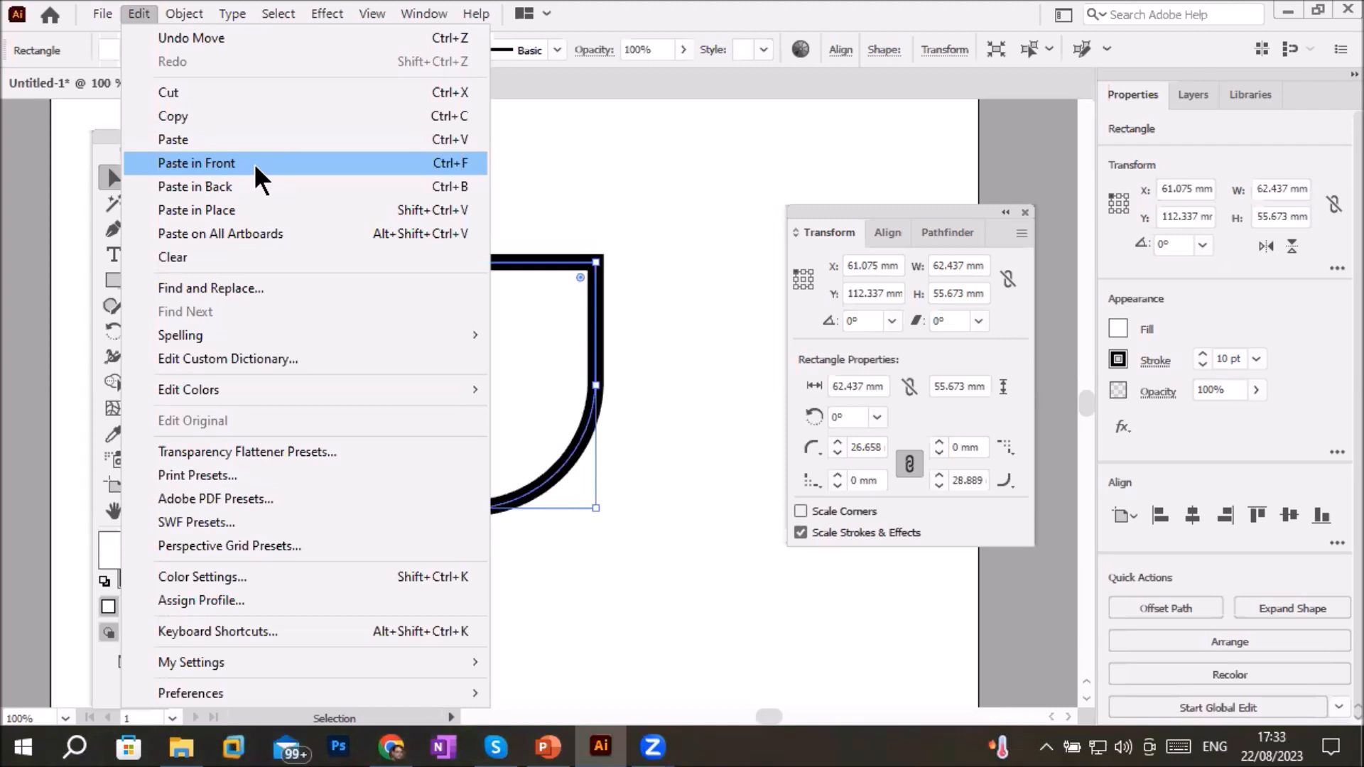
click(1183, 92)
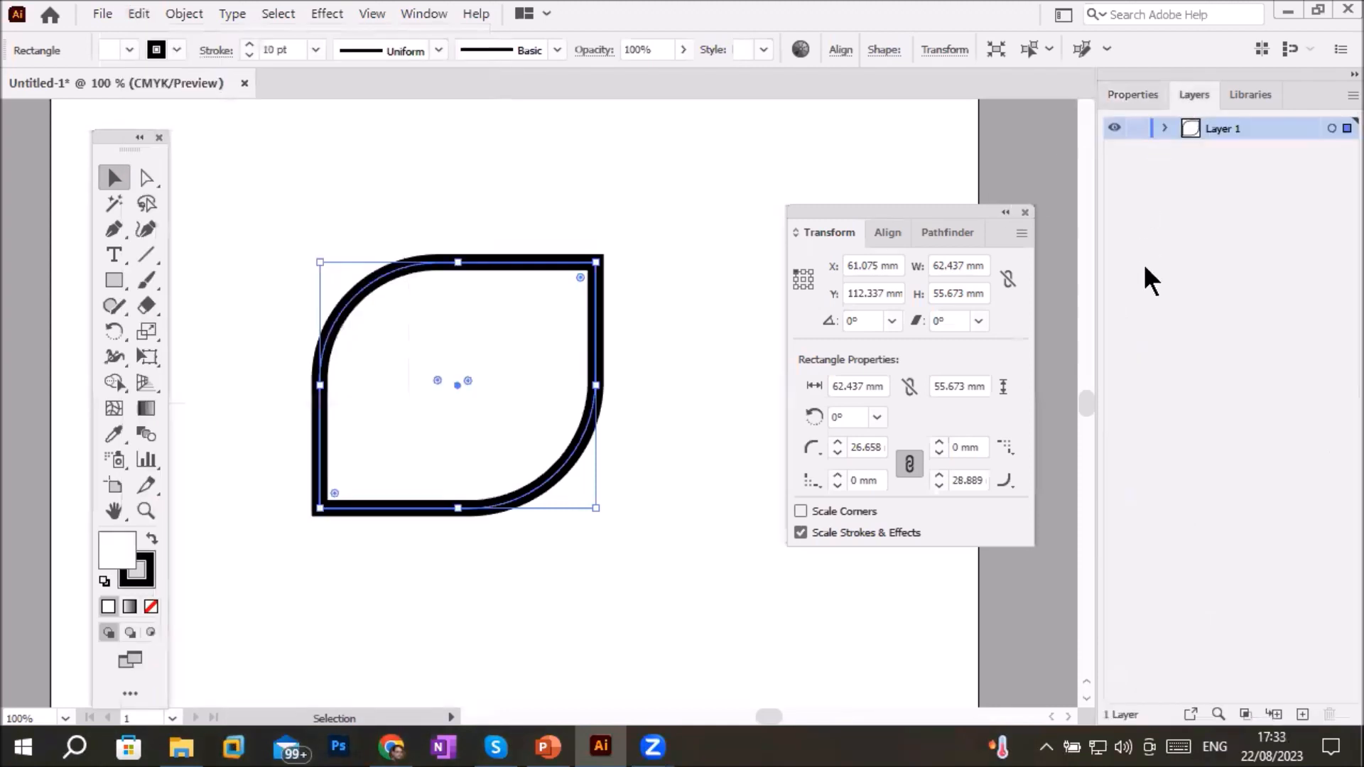
click(1165, 128)
click(1279, 146)
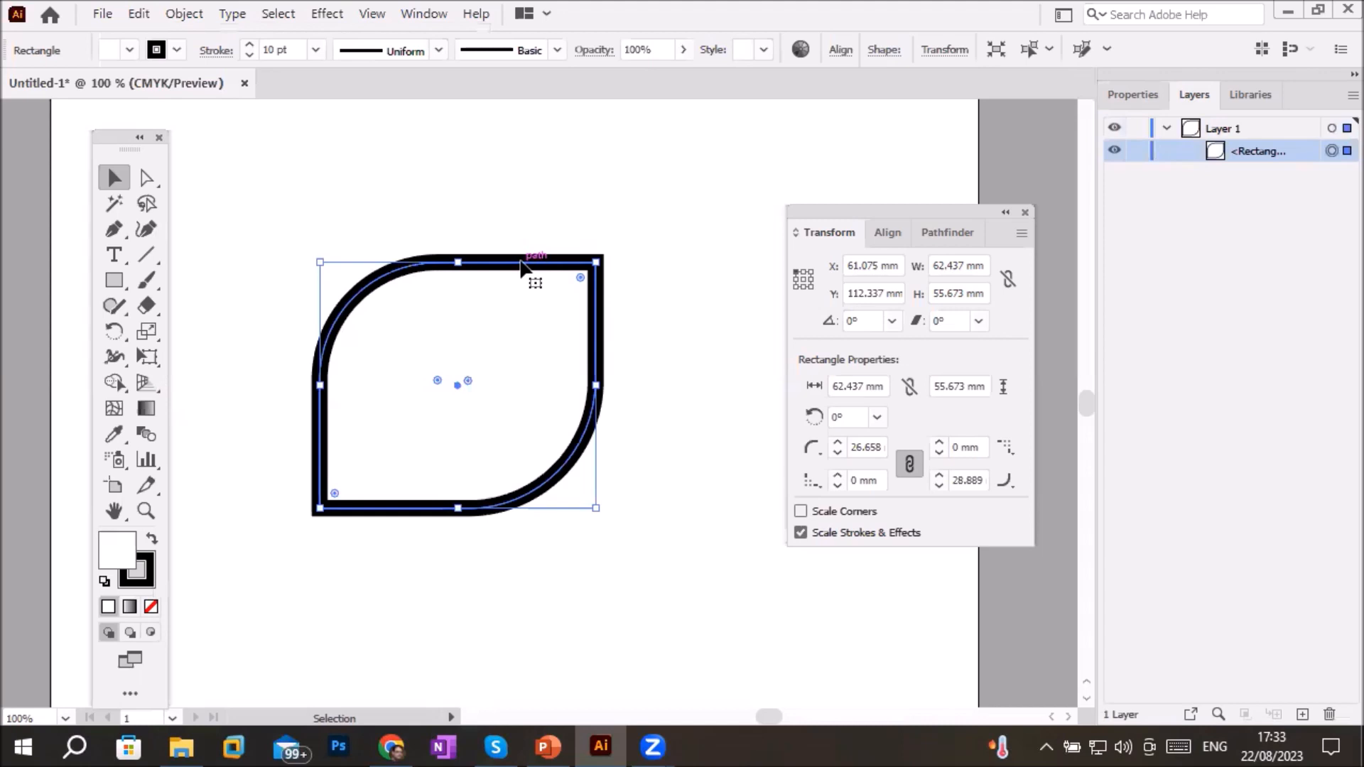
Fill the leaf shape with bright blue
click(130, 49)
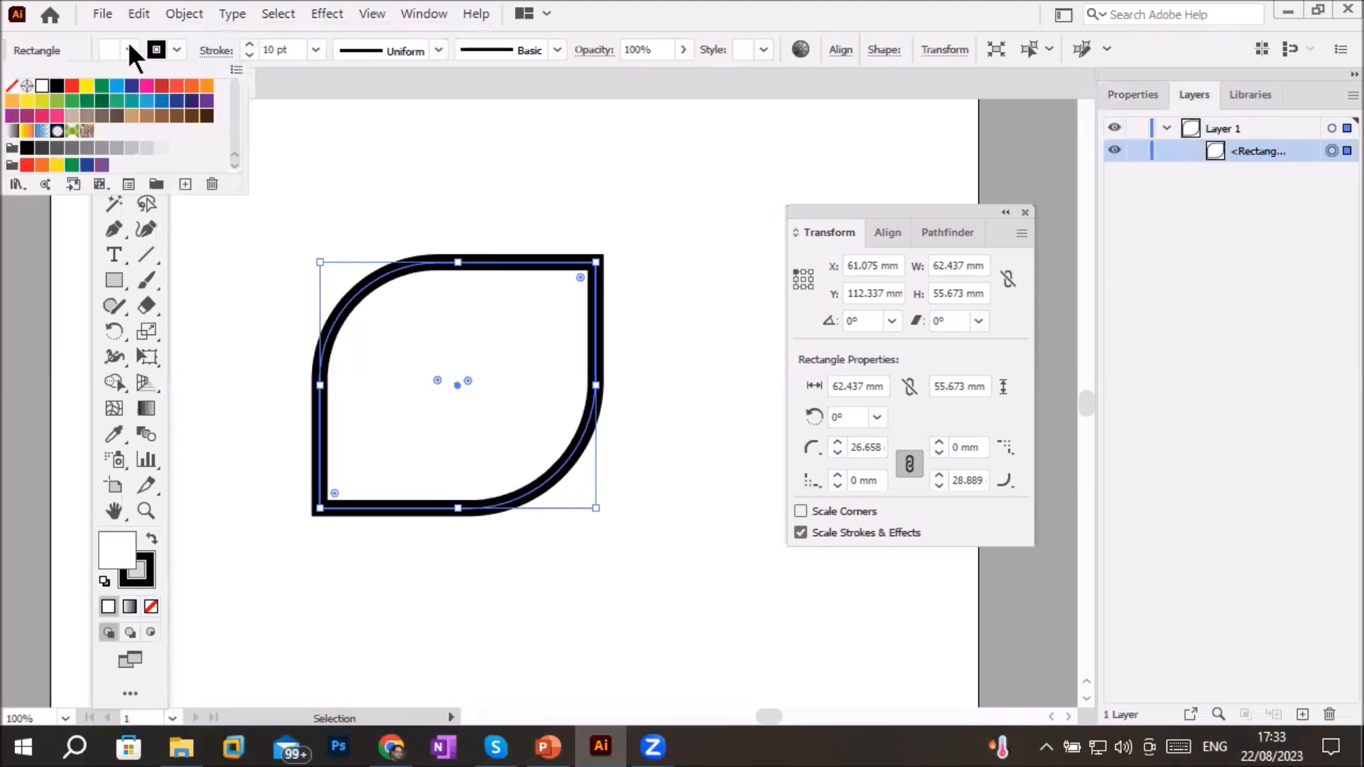
click(116, 85)
click(467, 362)
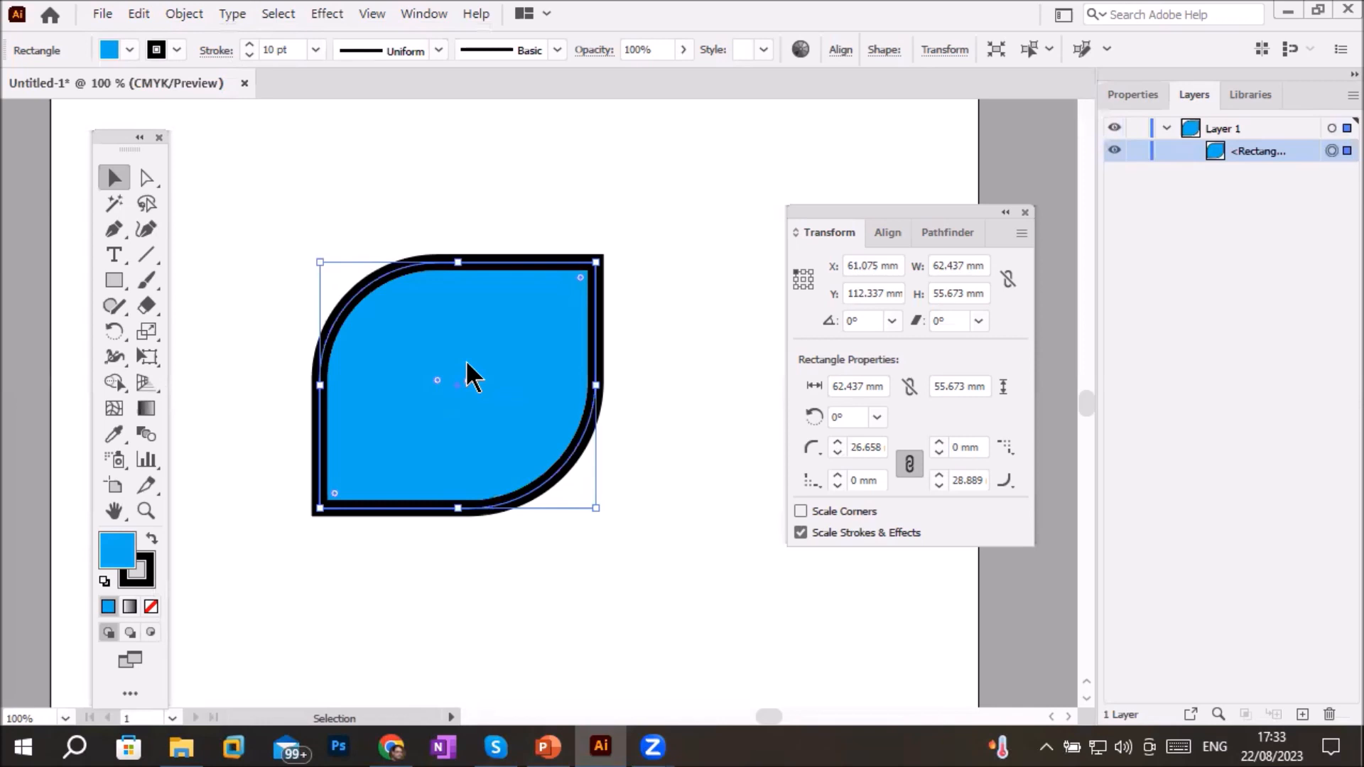
Copy the blue leaf shape to the clipboard
click(137, 14)
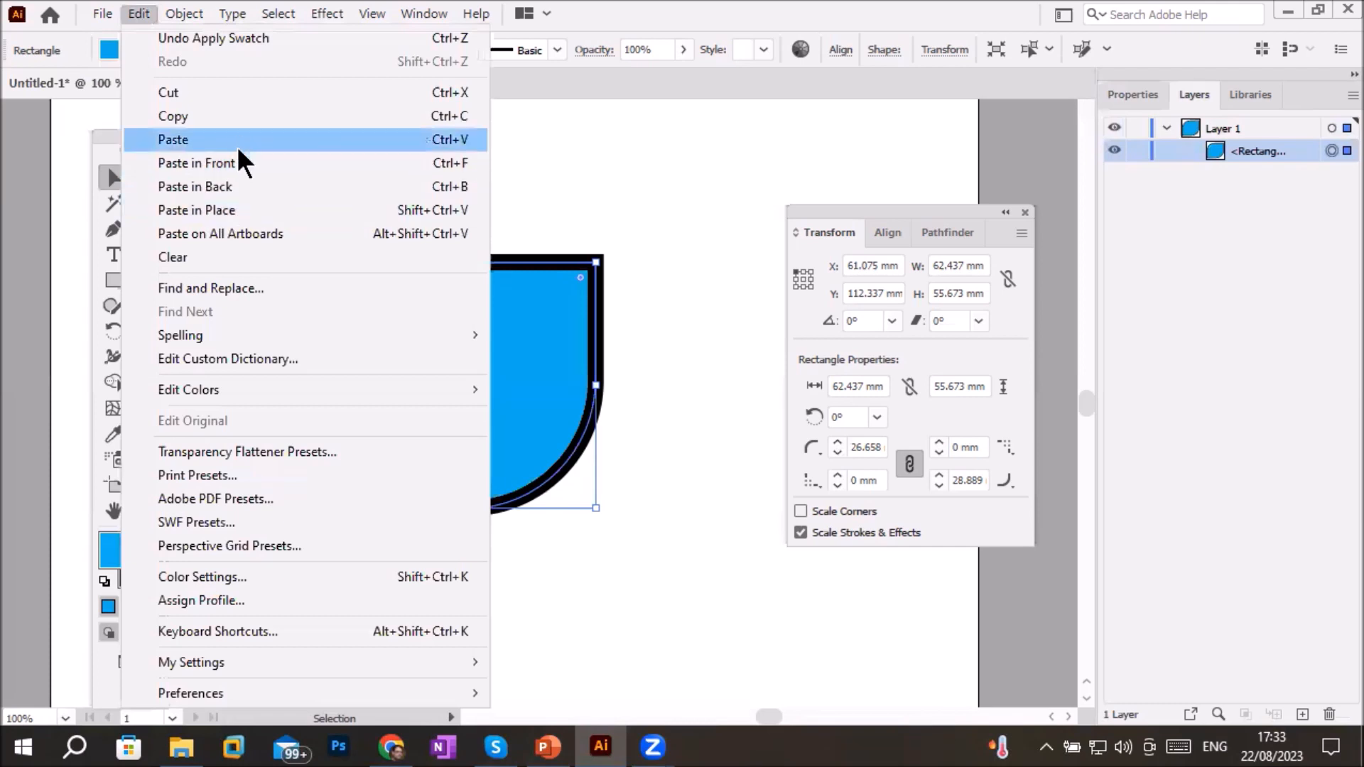
click(247, 115)
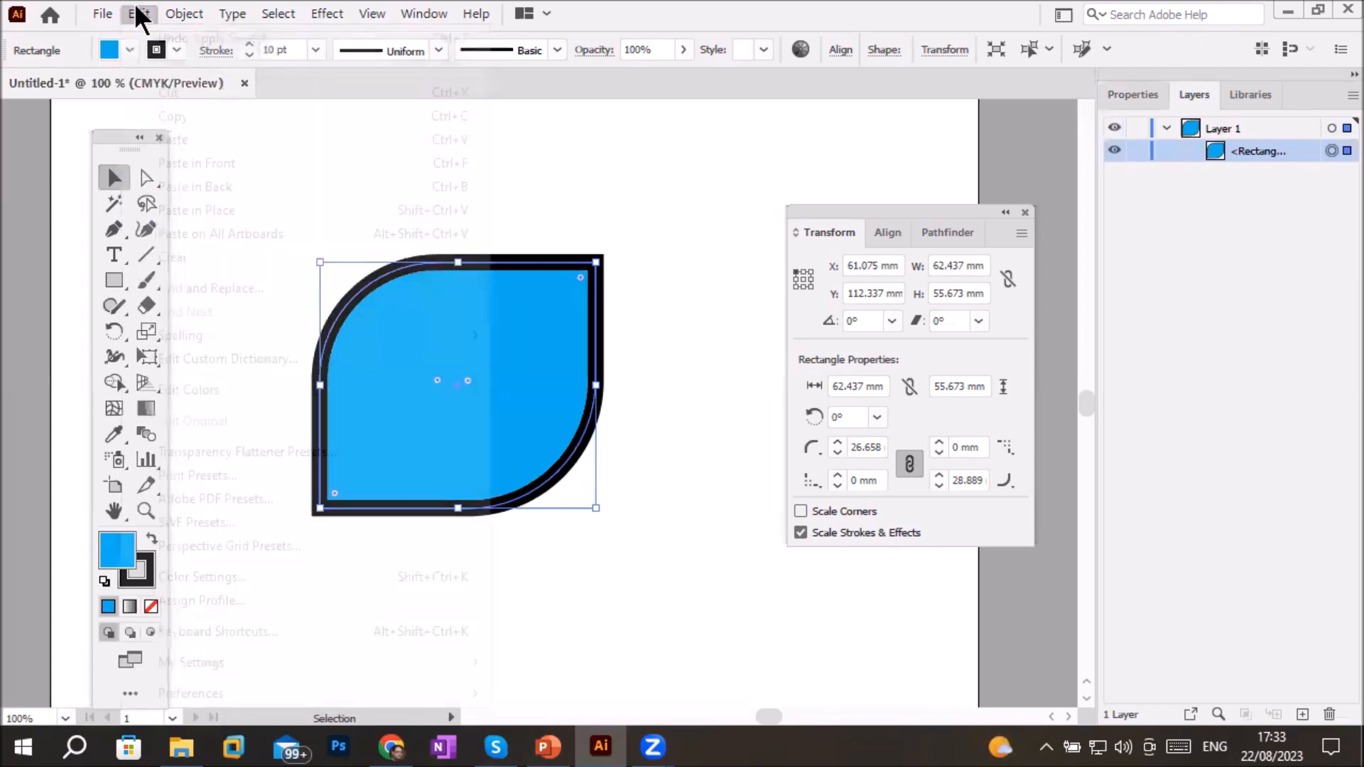
click(139, 15)
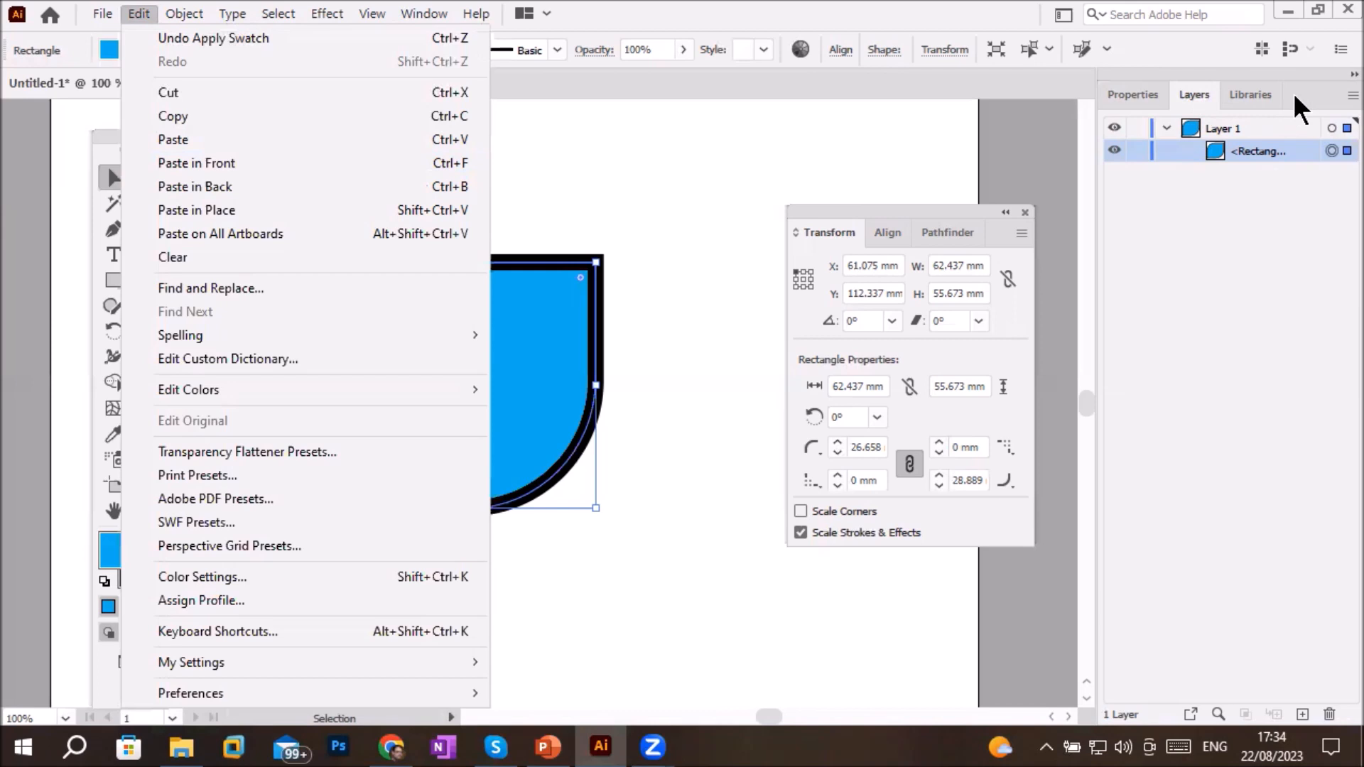
Float a taller Layers panel beside the leaf shape and move the Transform panel off the artboard
drag(1304, 88, 900, 151)
drag(956, 212, 1241, 237)
drag(849, 371, 872, 599)
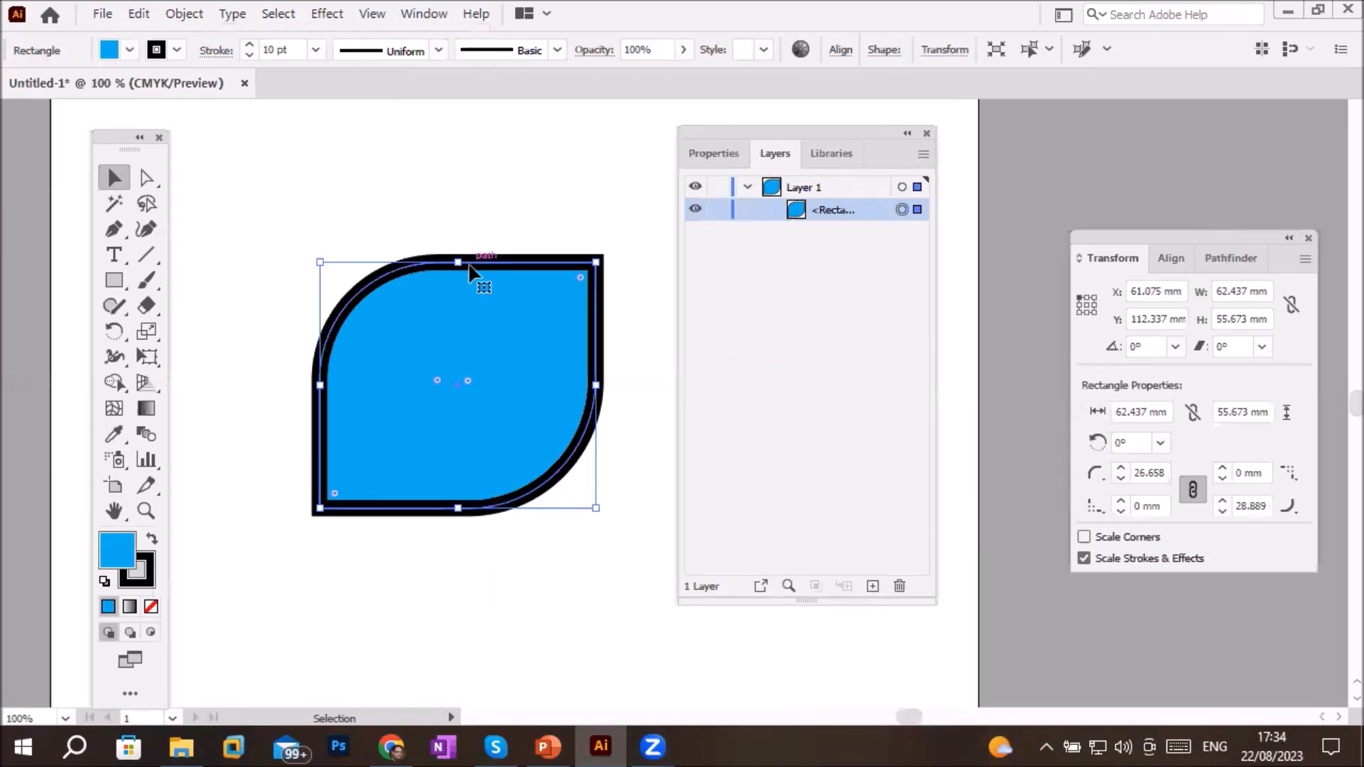
Copy the blue leaf shape and paste the duplicate directly behind it
click(130, 14)
click(162, 118)
click(141, 10)
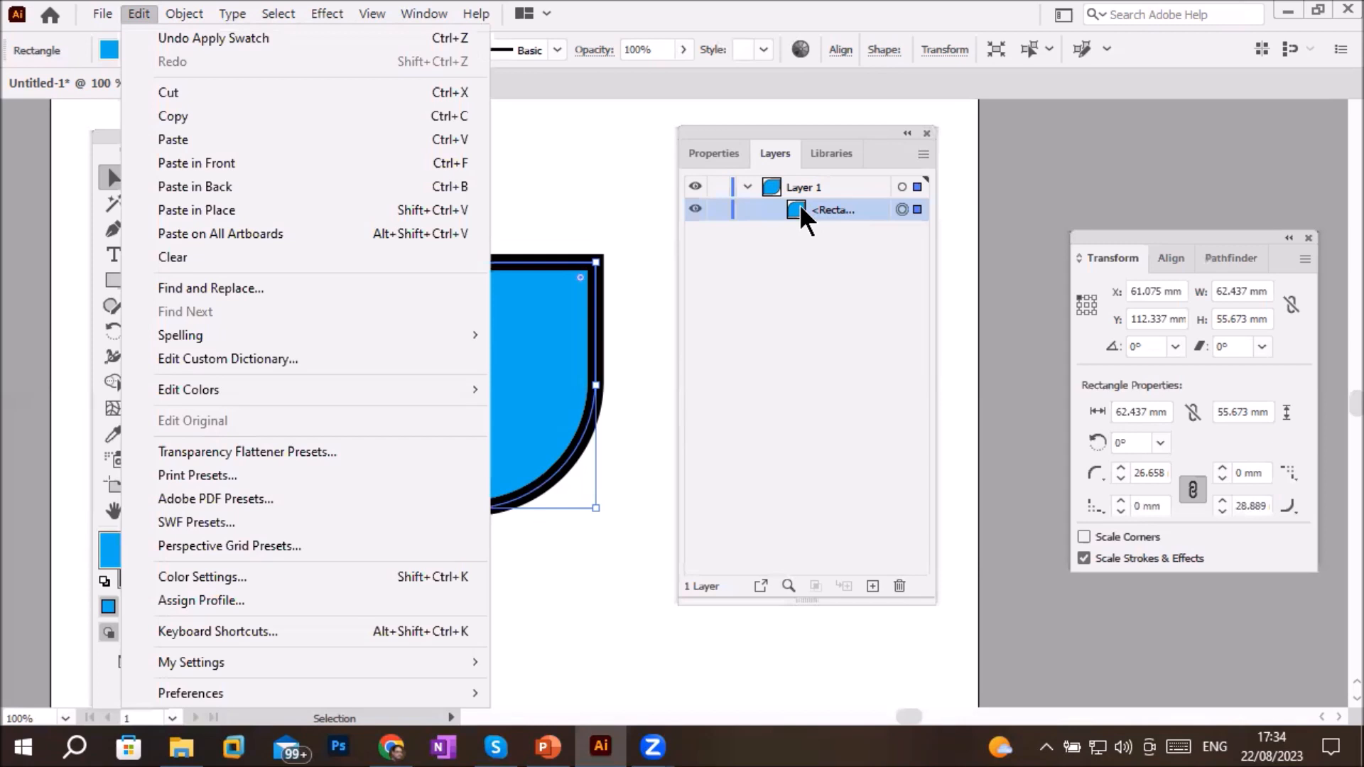
click(272, 186)
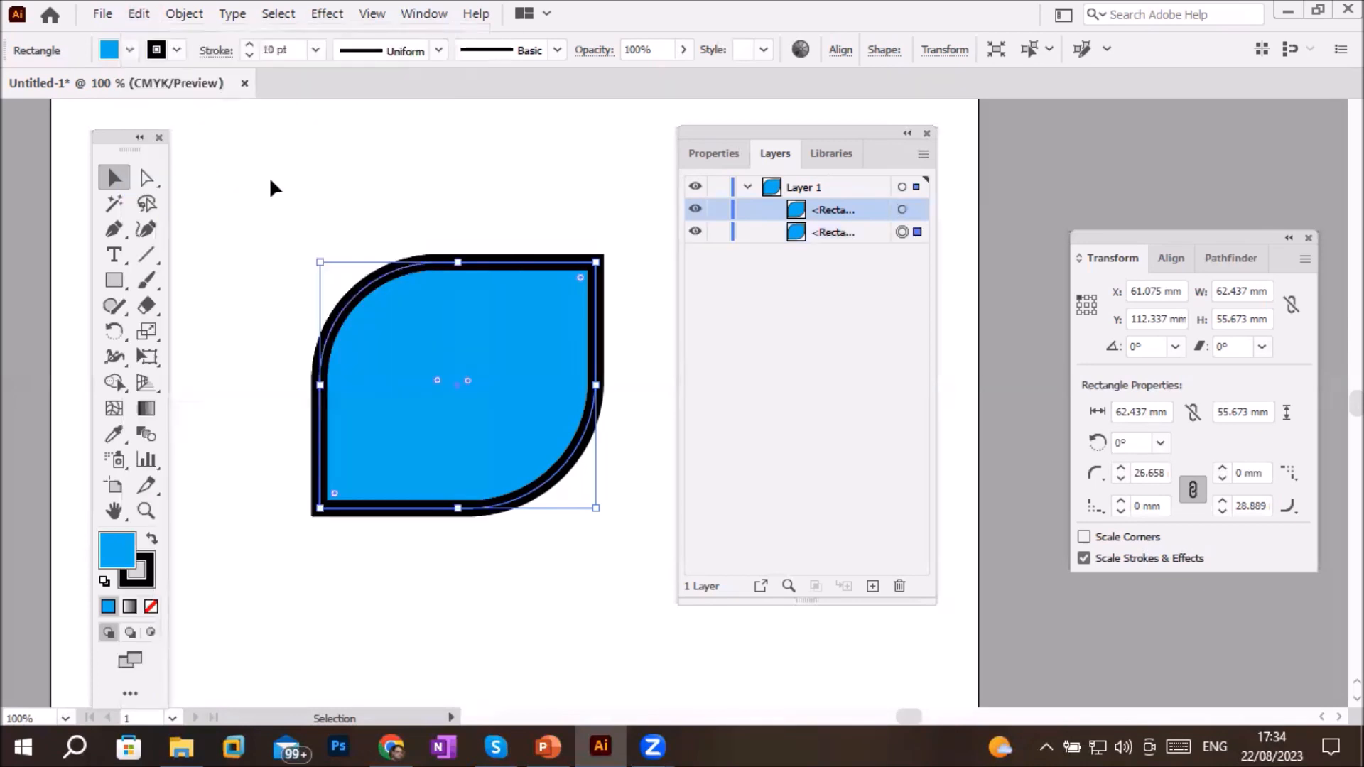
Fill the duplicate leaf shape at the back with red
click(846, 232)
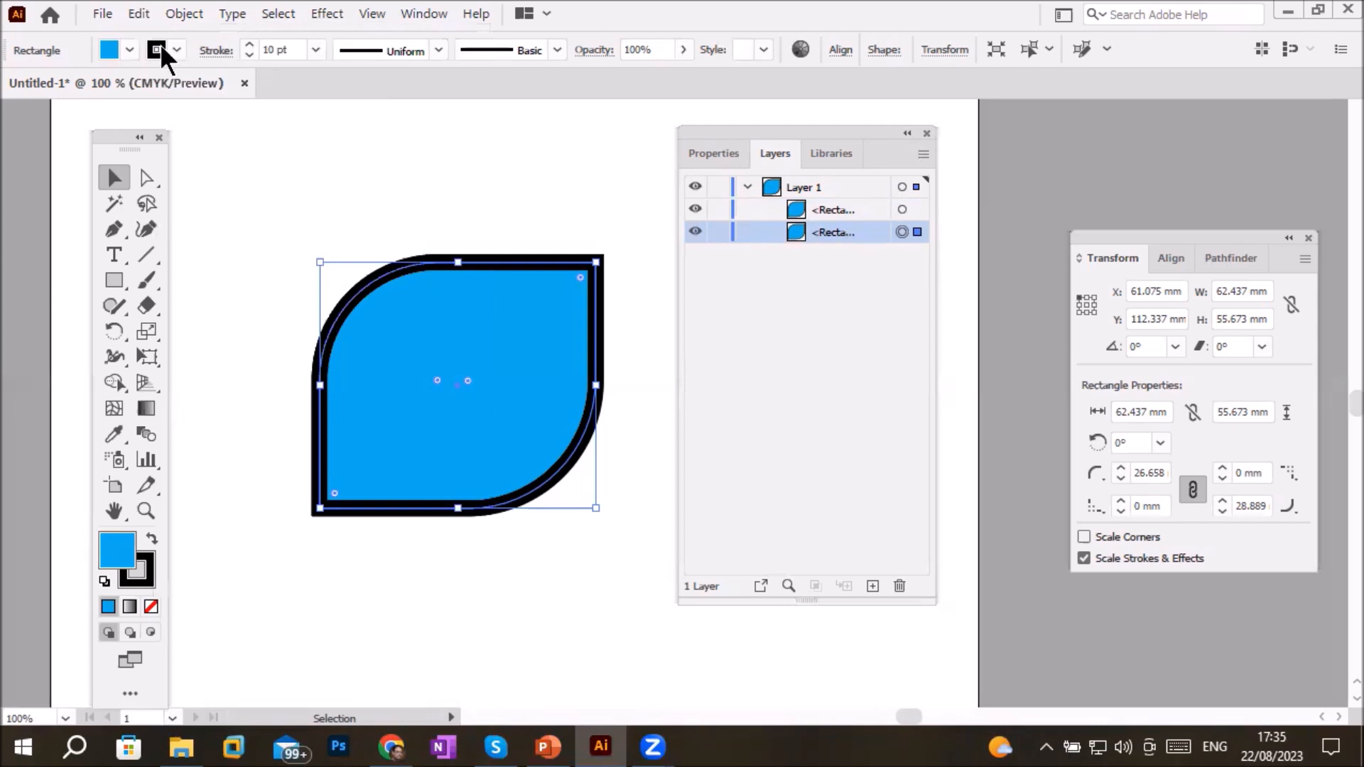
click(130, 48)
click(73, 86)
click(827, 229)
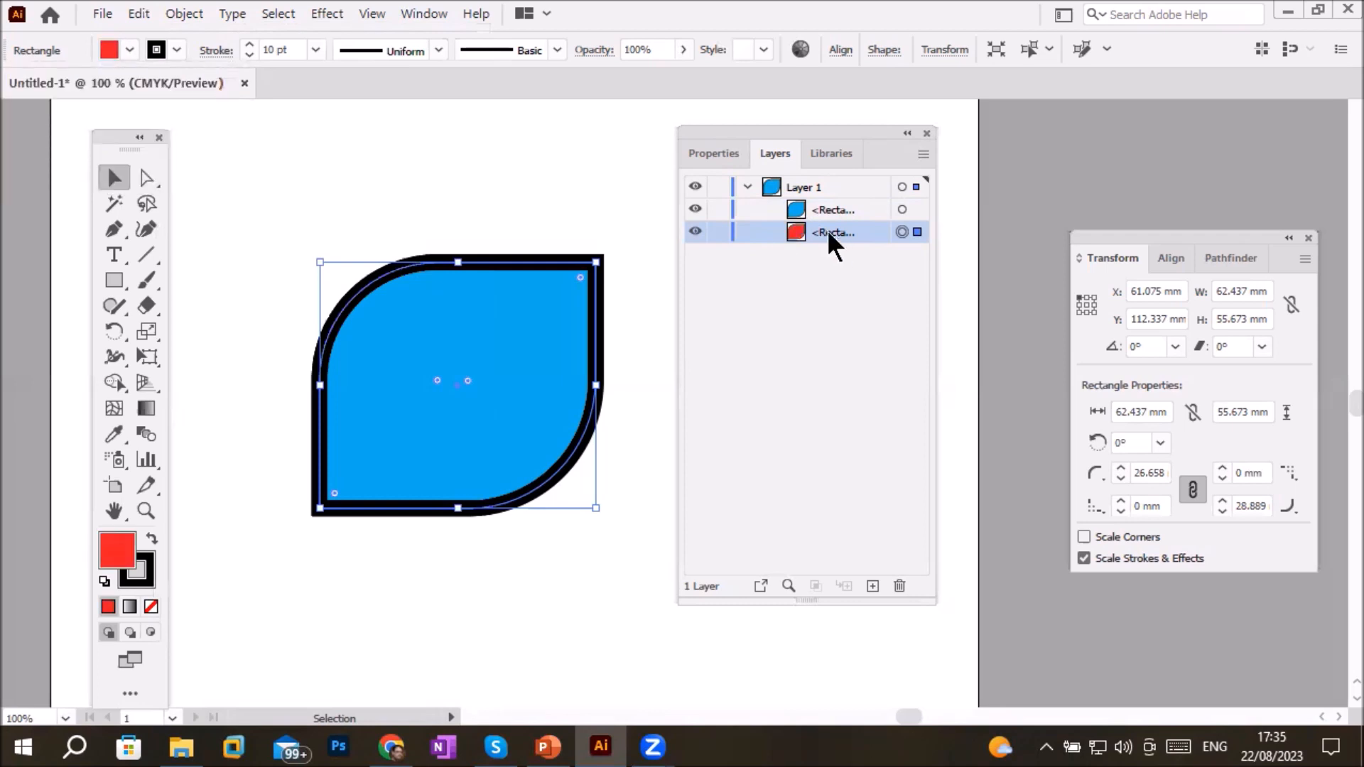
click(821, 208)
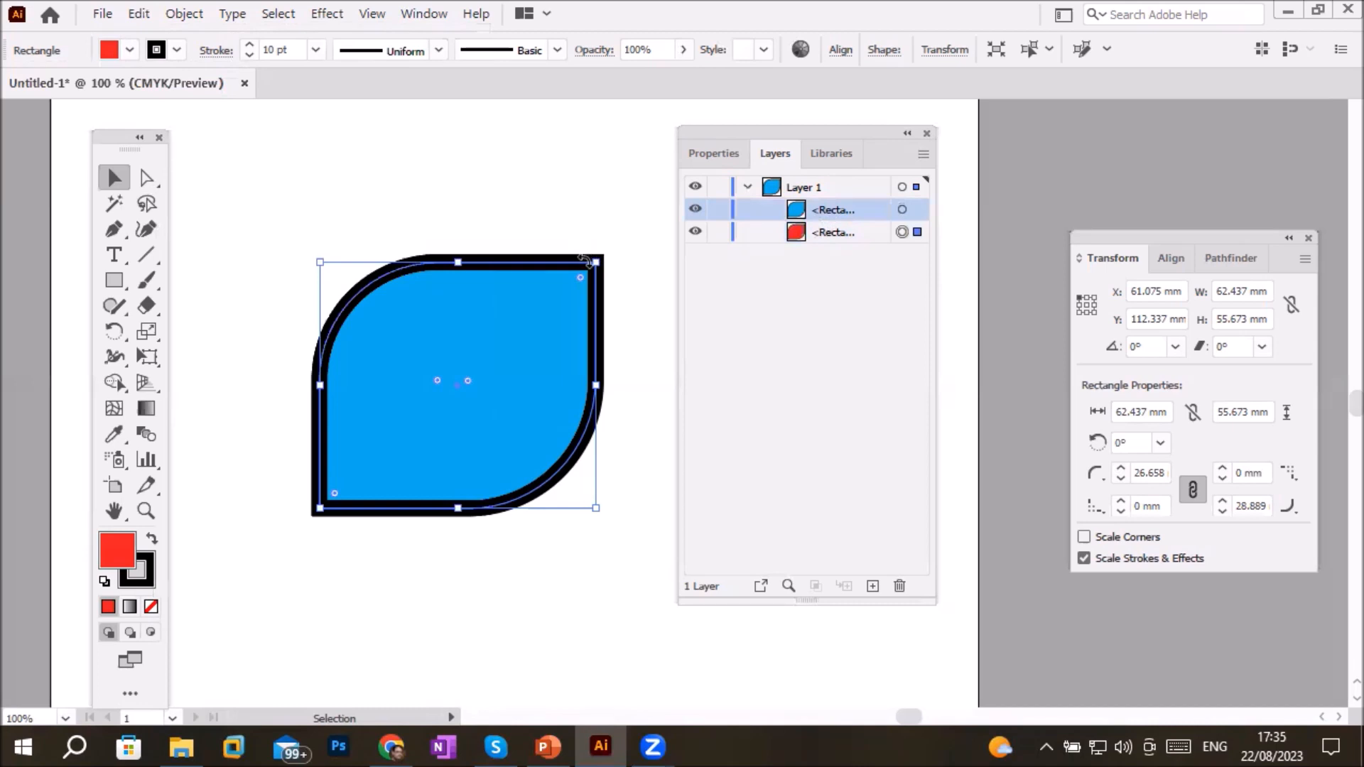
mouse_move(595, 261)
mouse_down()
mouse_move(546, 274)
mouse_move(544, 296)
mouse_up()
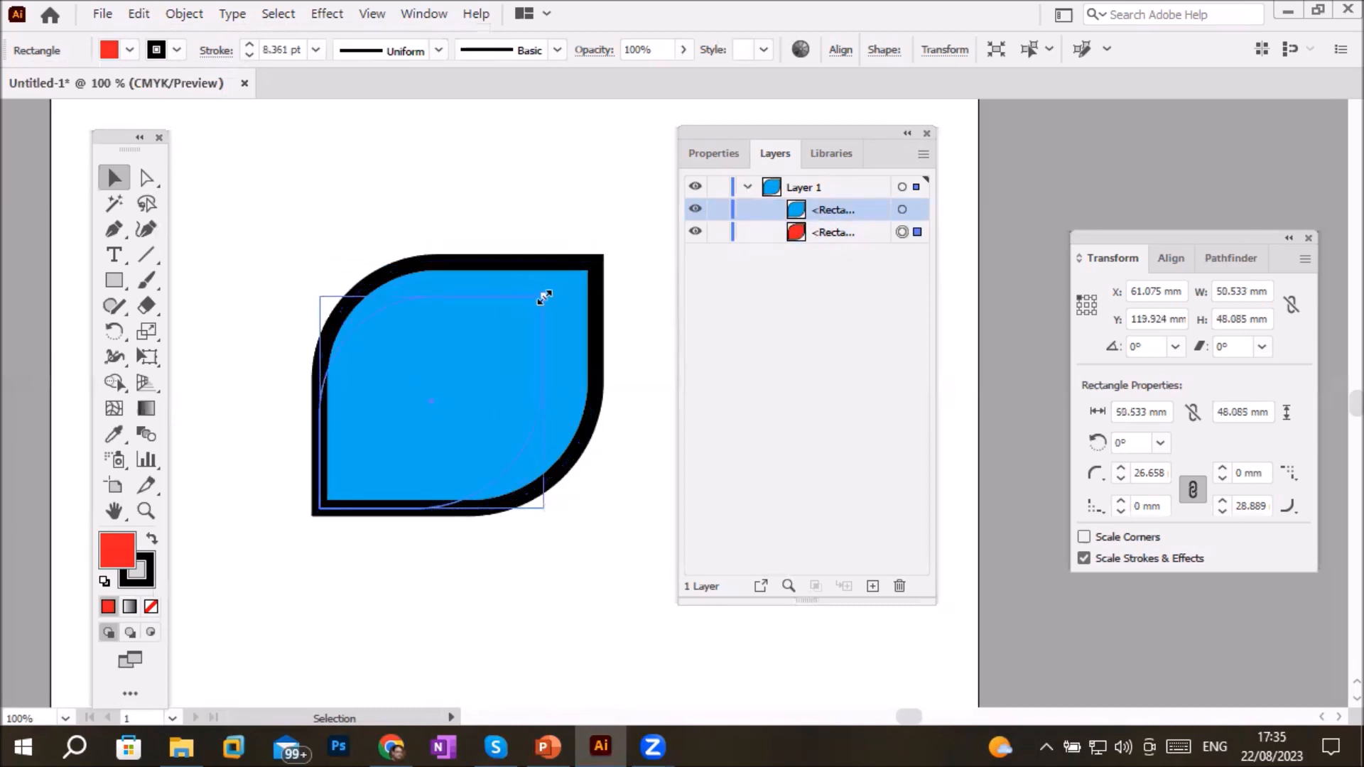
key(ctrl+z)
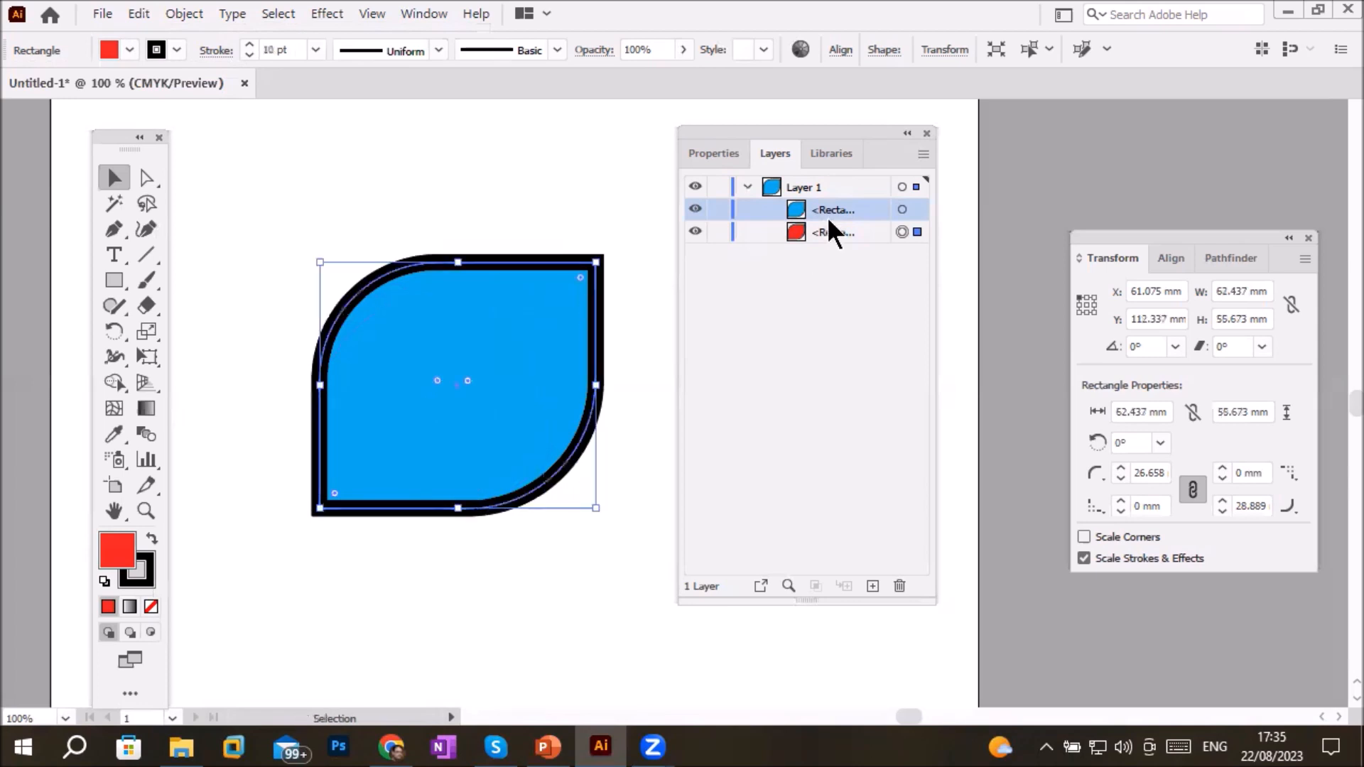
Scale the front blue leaf shape down to about 44 by 44 mm and bring the Transform panel next to the Layers panel
click(918, 210)
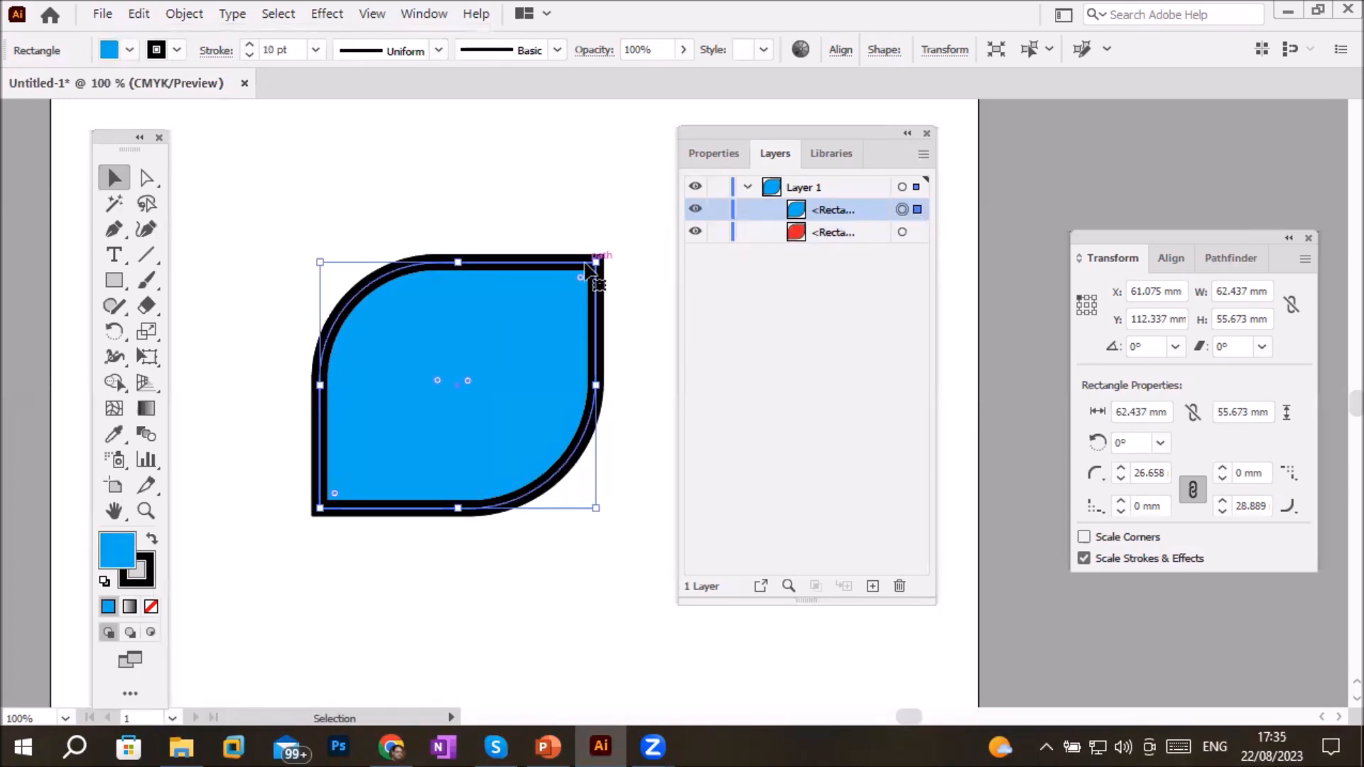
mouse_move(587, 266)
mouse_down()
mouse_move(547, 359)
mouse_move(559, 374)
mouse_up()
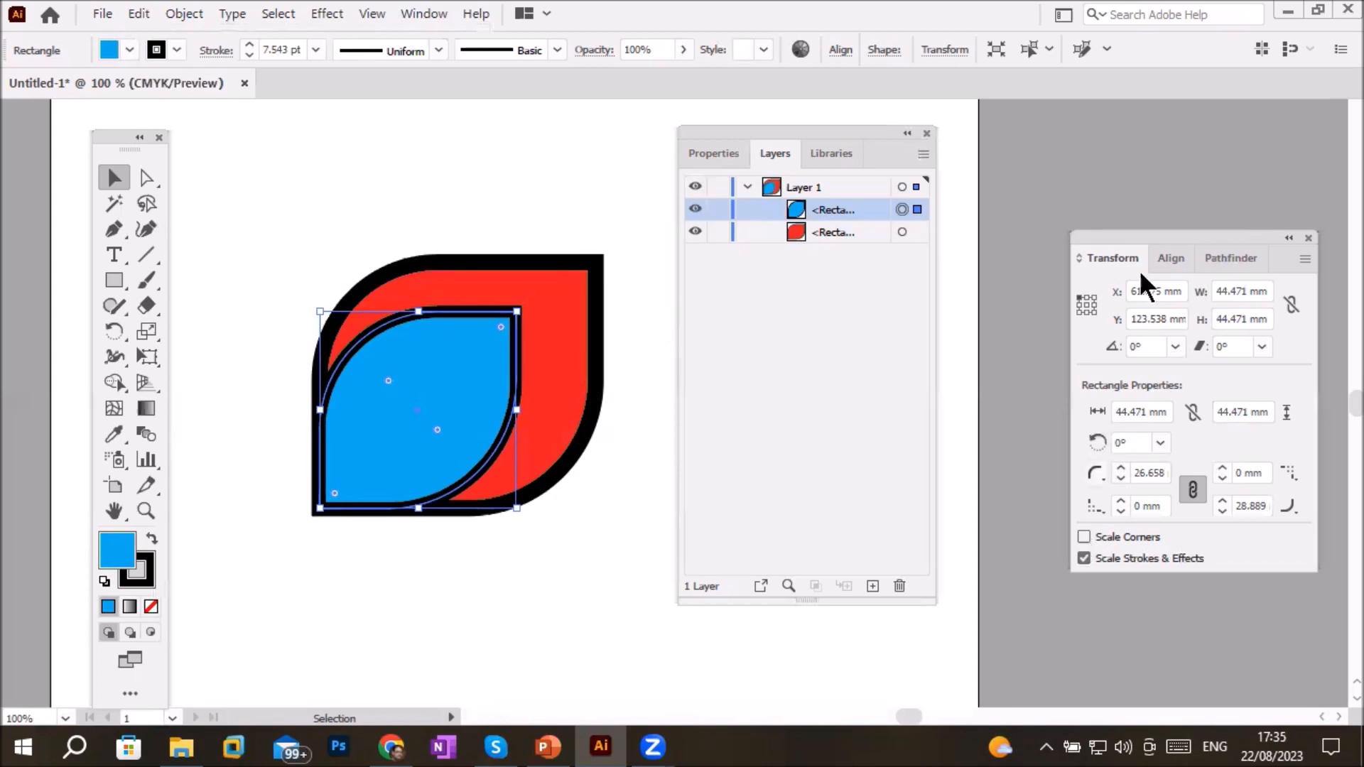
drag(1152, 235, 1060, 166)
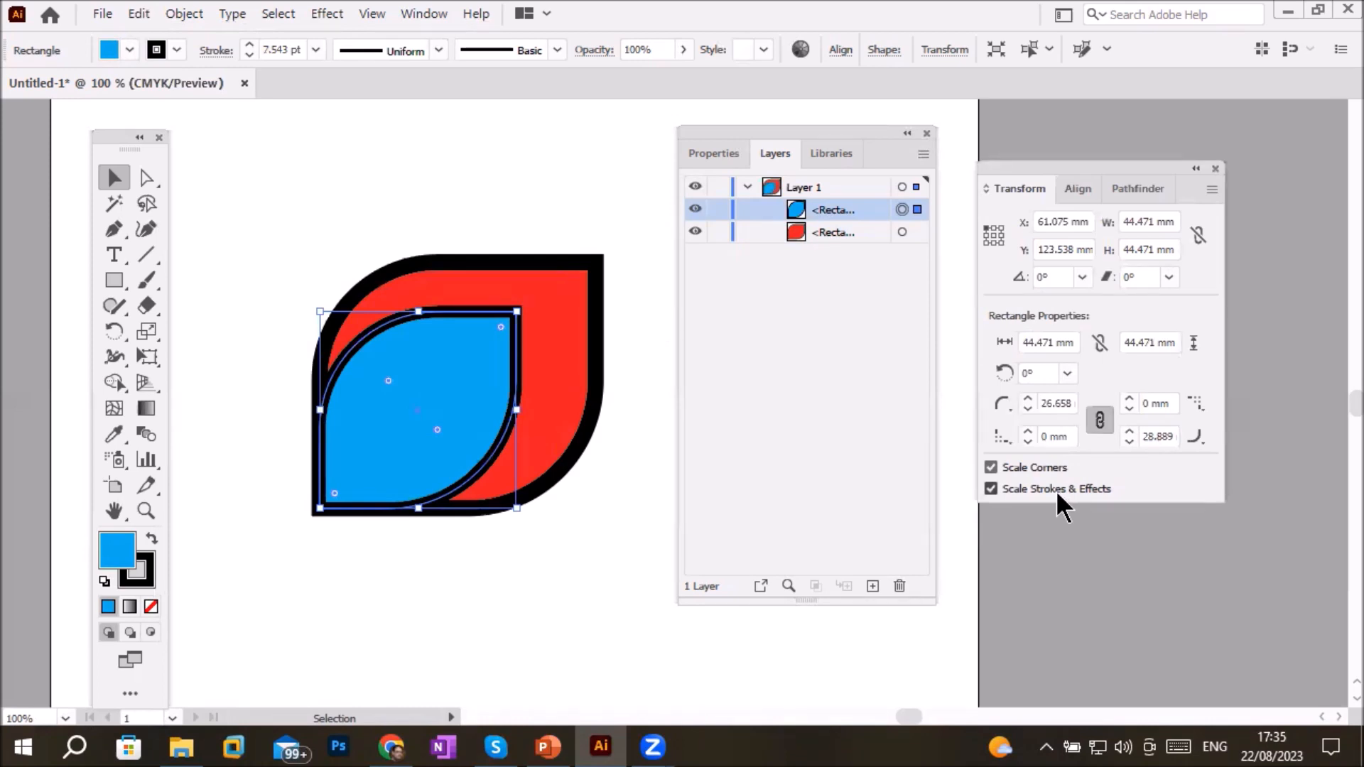
Delete both the blue and the red leaf shapes from the artboard
drag(262, 207, 620, 551)
key(Delete)
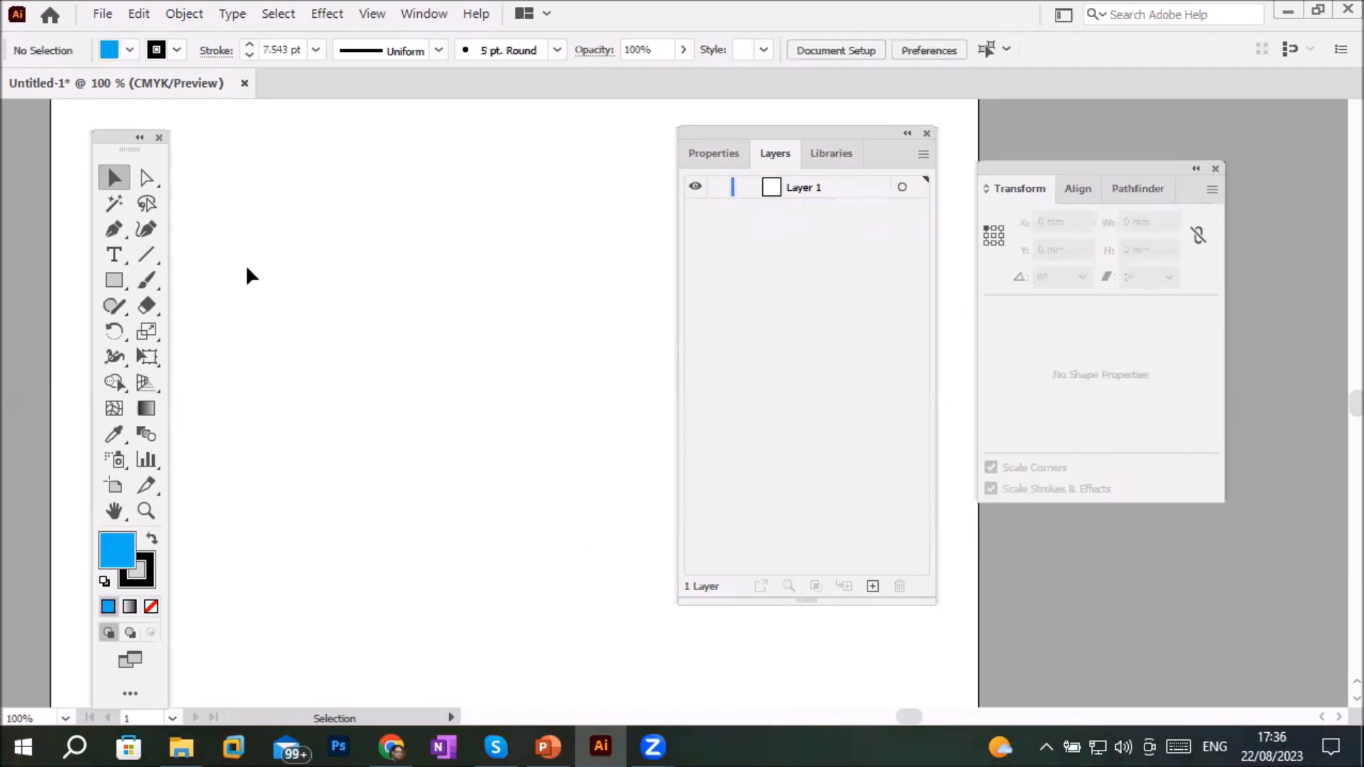
Draw a circle about 270 mm in diameter with the Ellipse tool and move it up so it overlaps the artboard's upper edge
key(ctrl+minus)
key(ctrl+minus)
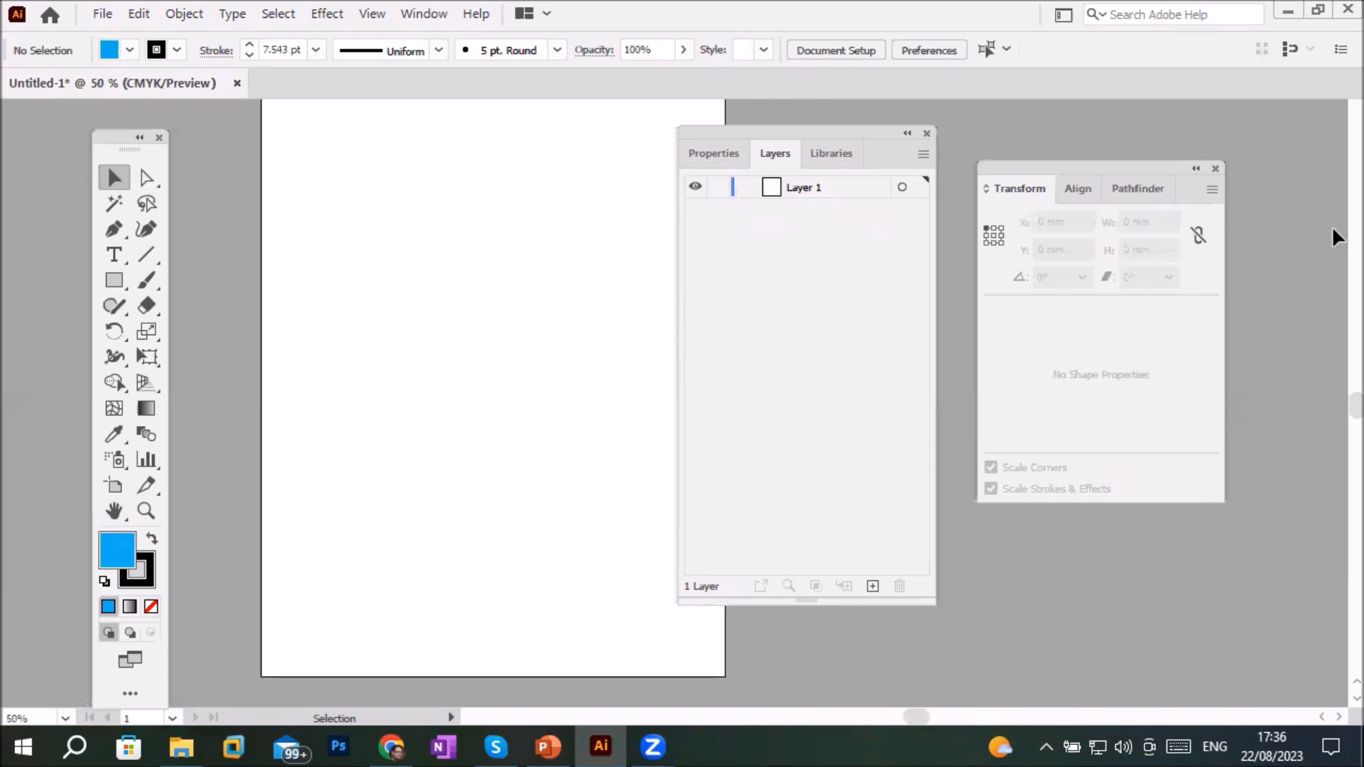
key(space)
drag(495, 317, 427, 322)
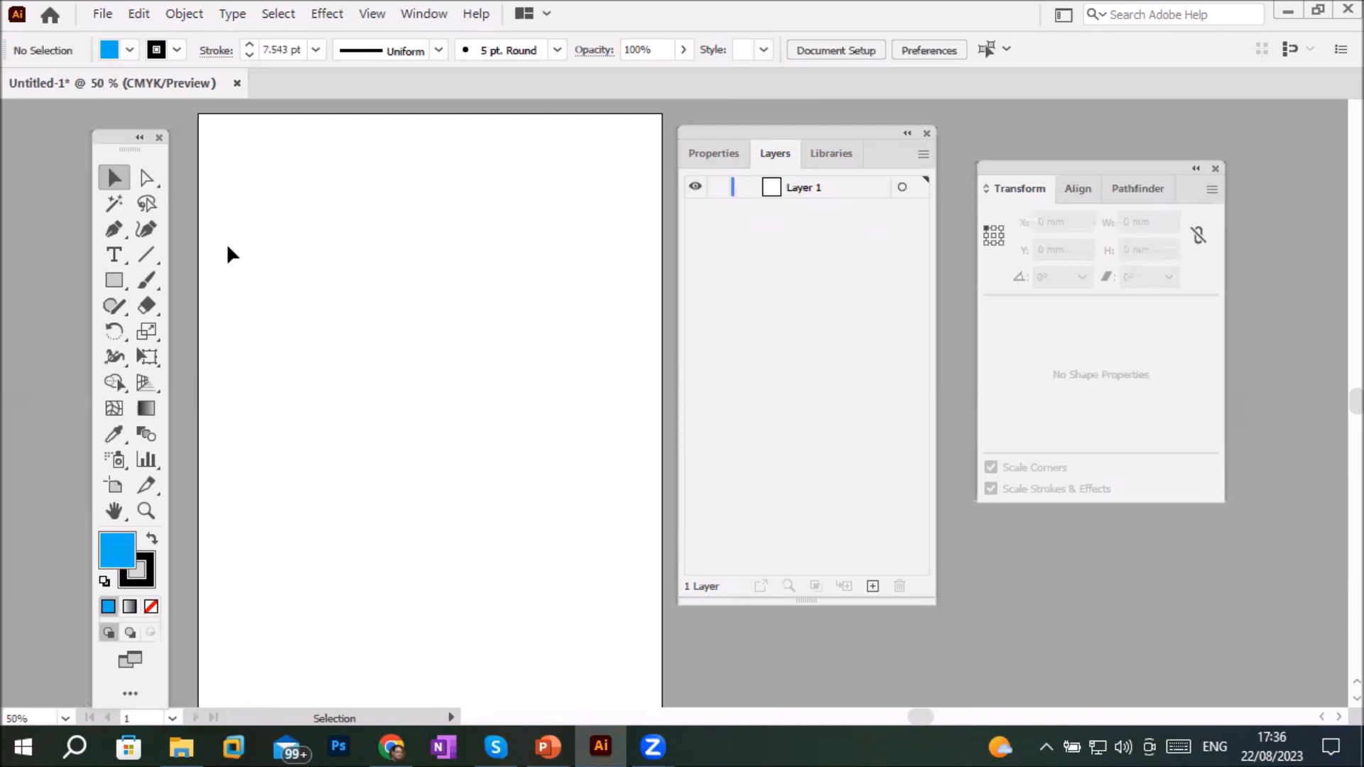
drag(108, 288, 203, 330)
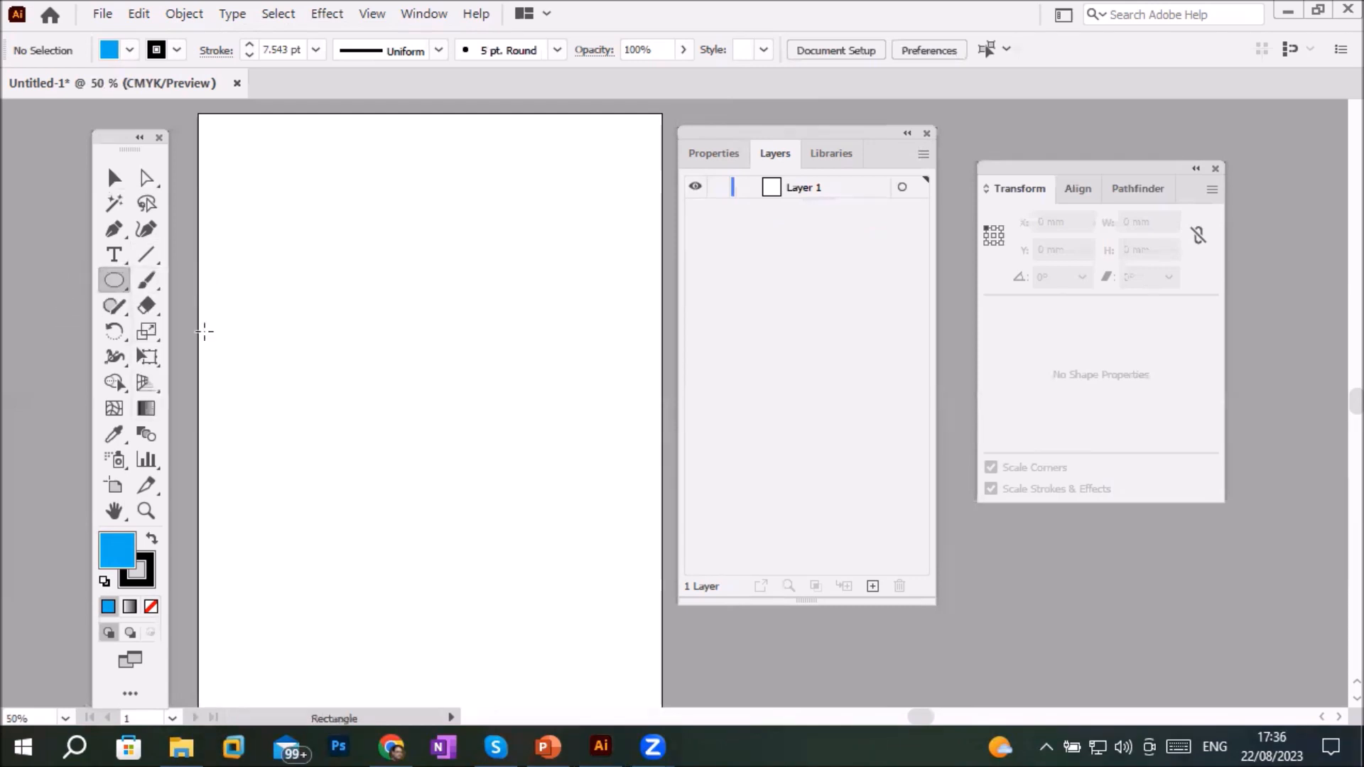
scroll(280, 220, down, 2)
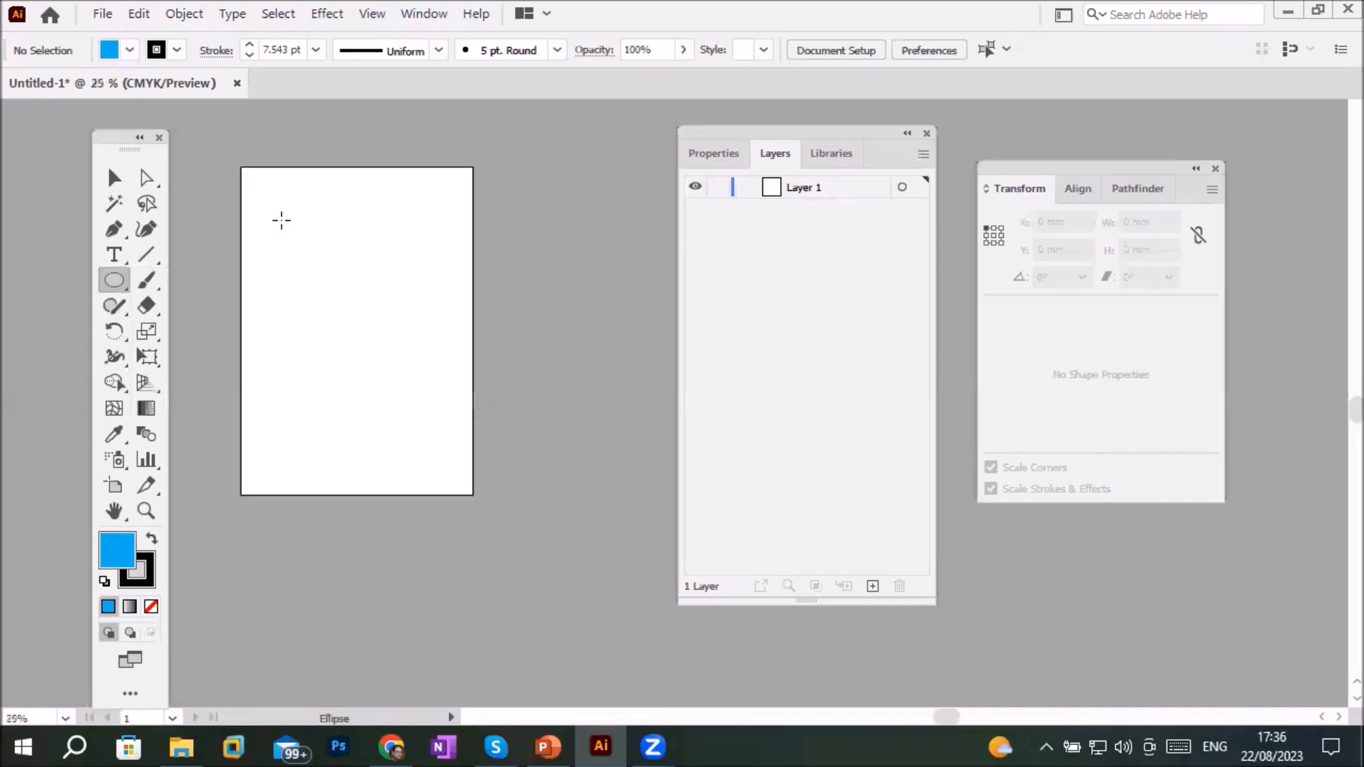
drag(196, 122, 493, 225)
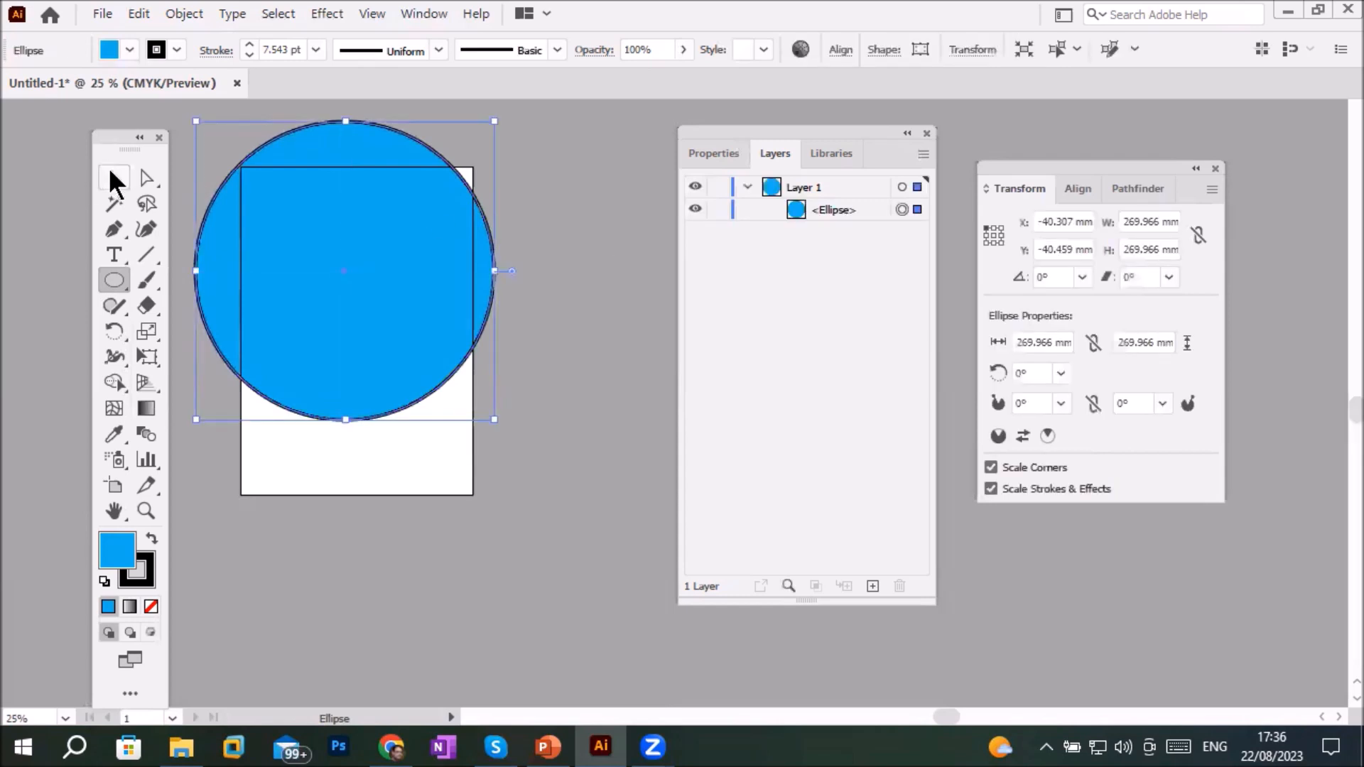
click(113, 178)
drag(390, 257, 395, 131)
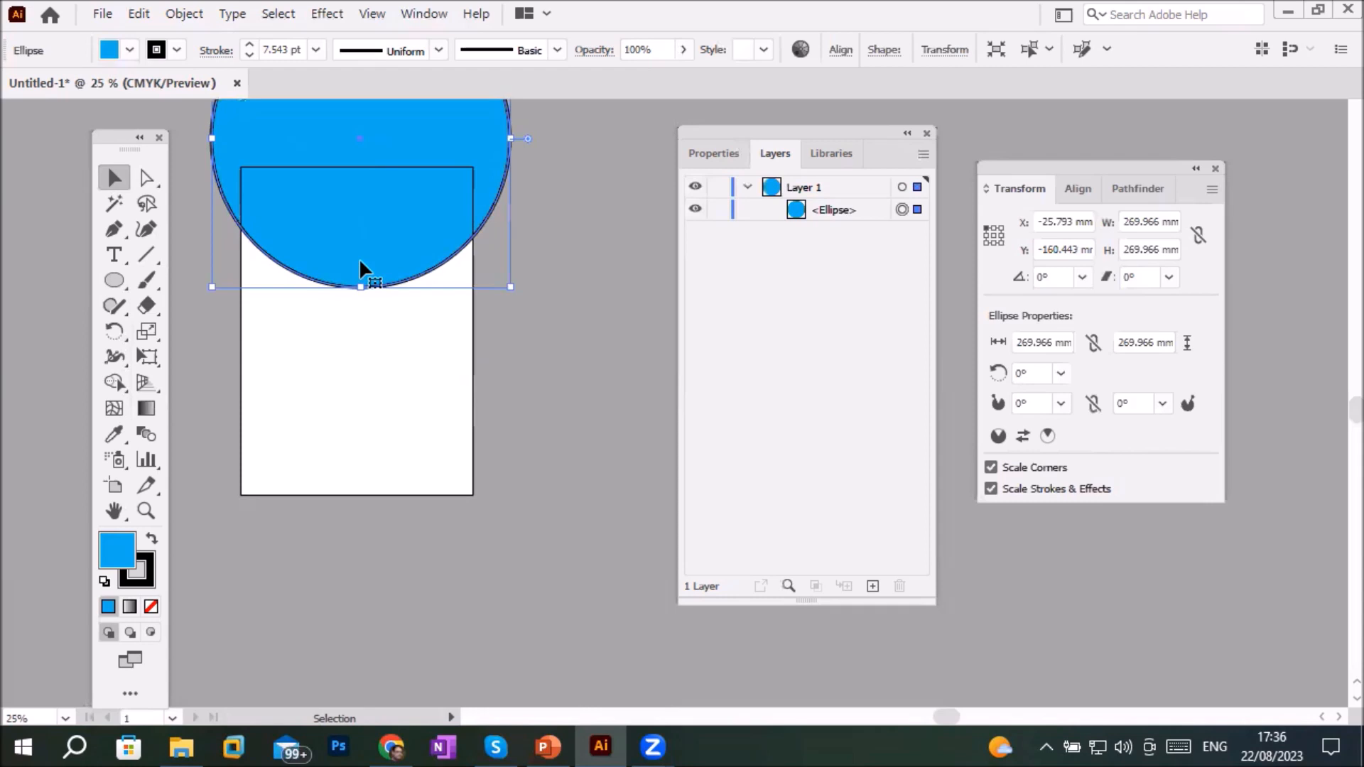
Fill the large circle with black and set its stroke to None
click(126, 49)
click(57, 86)
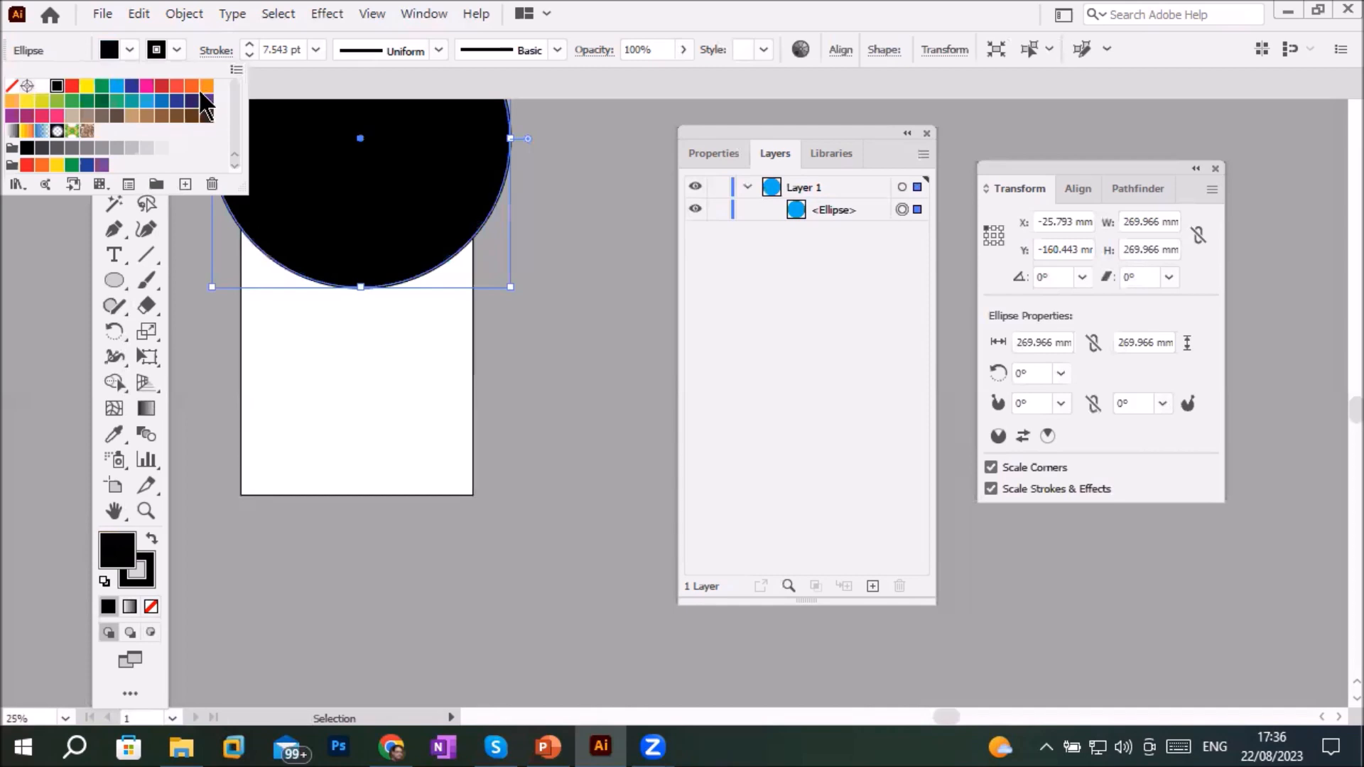
click(174, 47)
click(174, 47)
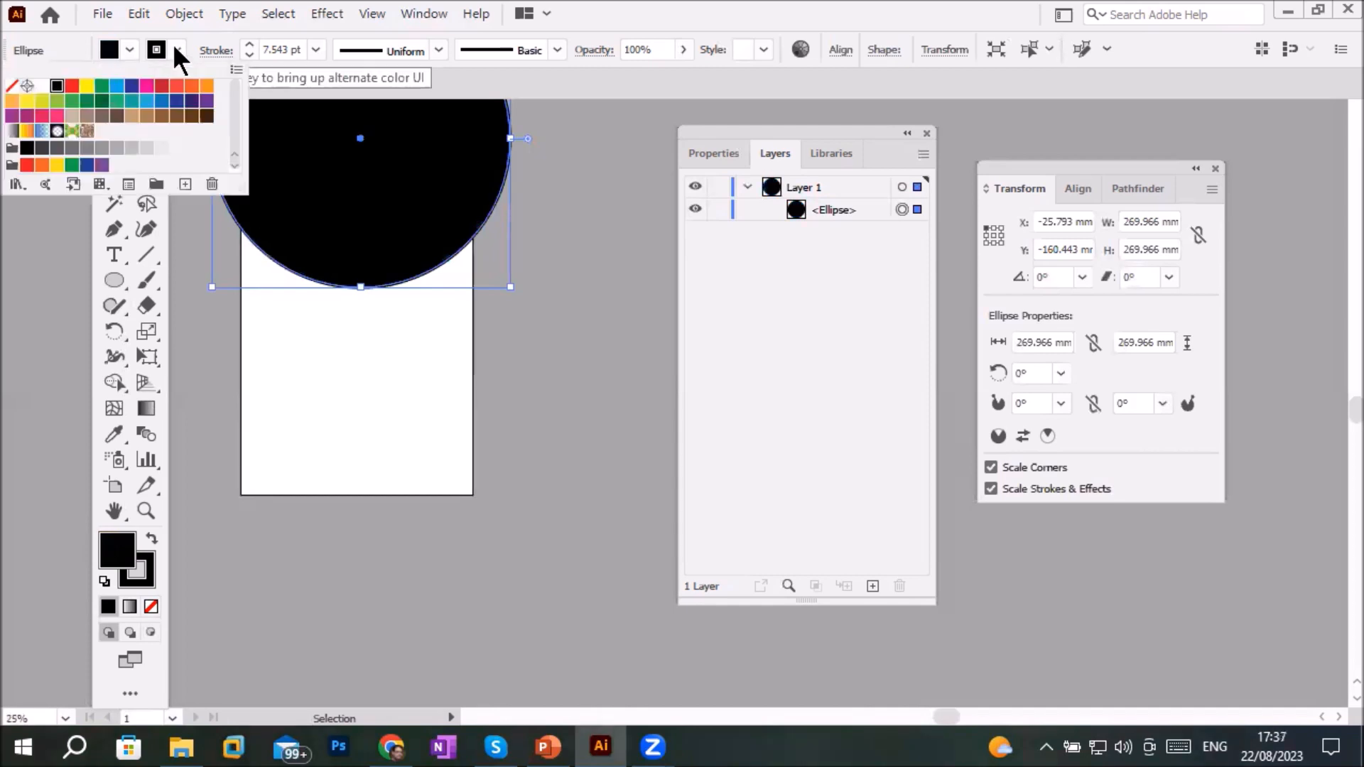
click(11, 86)
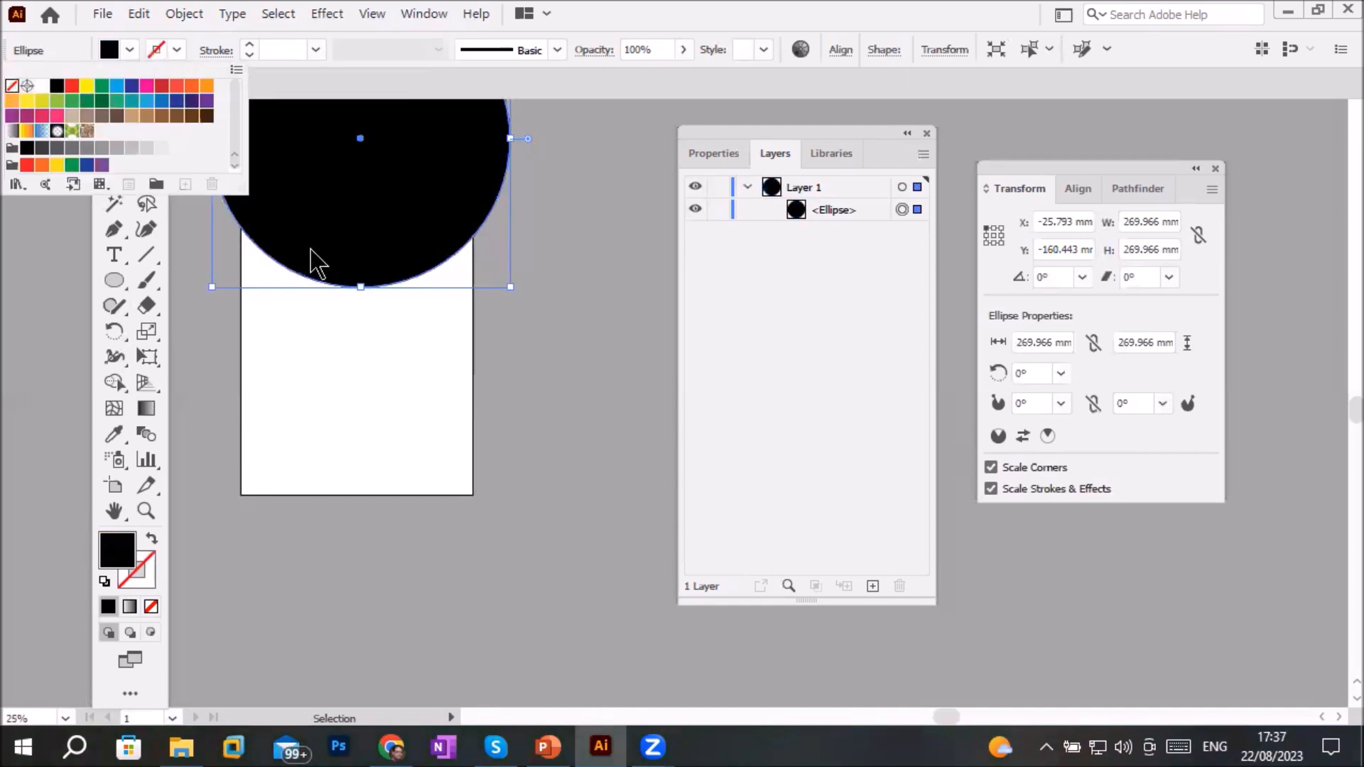
click(320, 203)
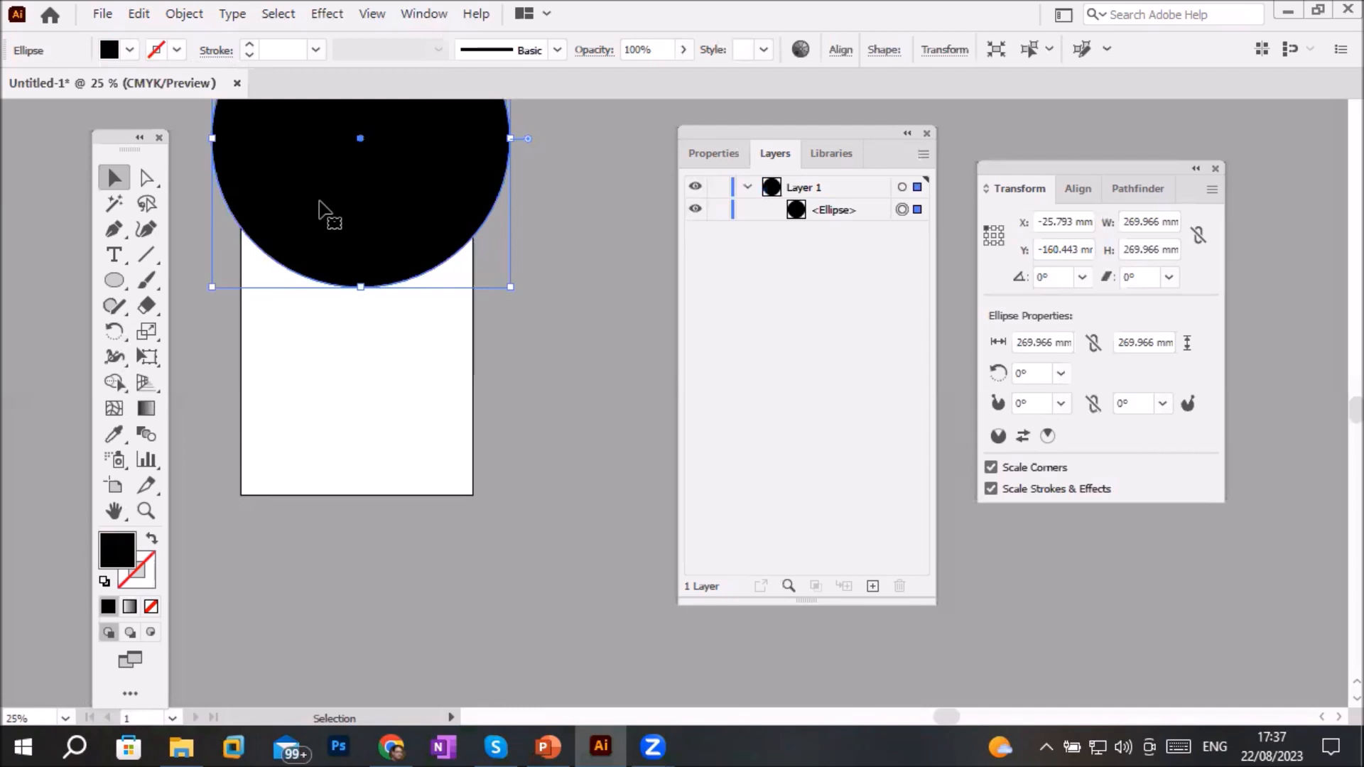
Copy the black circle and paste the duplicate directly behind it
click(832, 208)
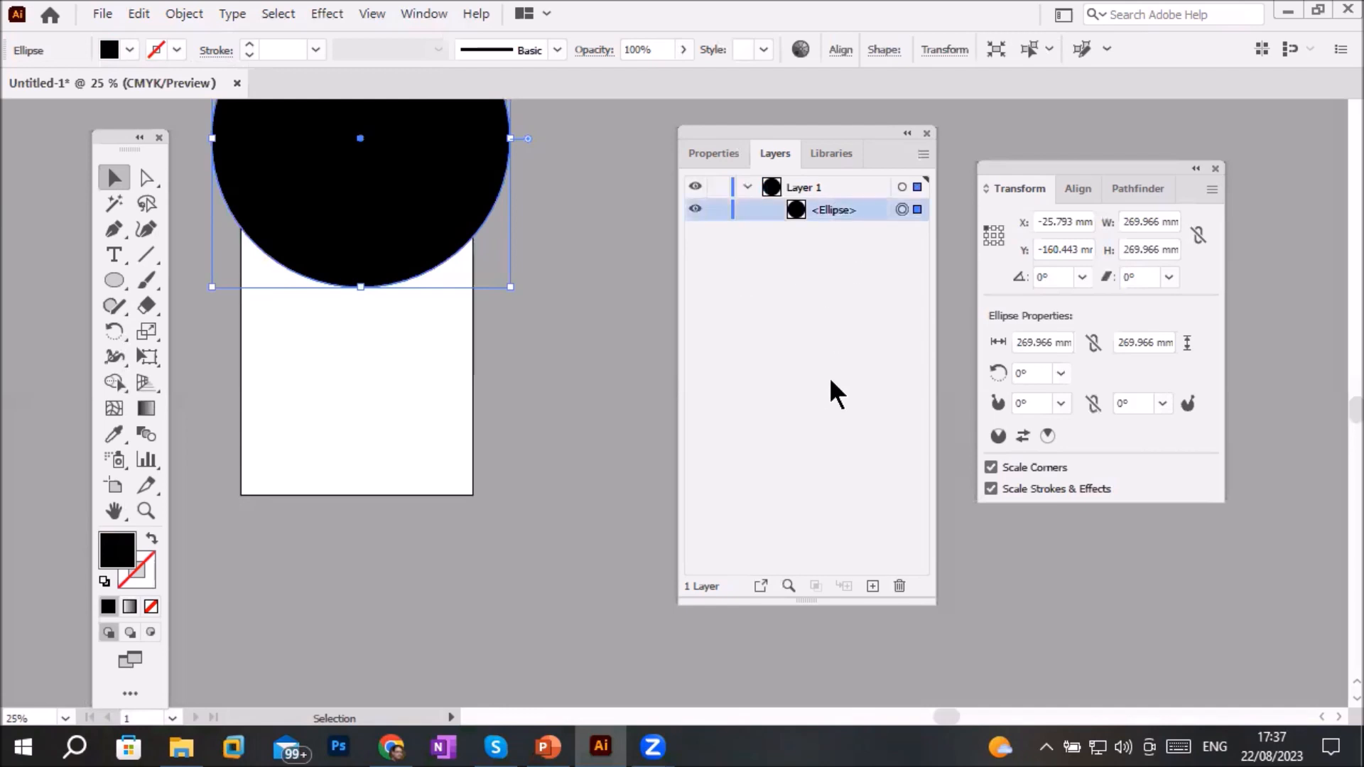
click(125, 7)
click(186, 119)
click(137, 14)
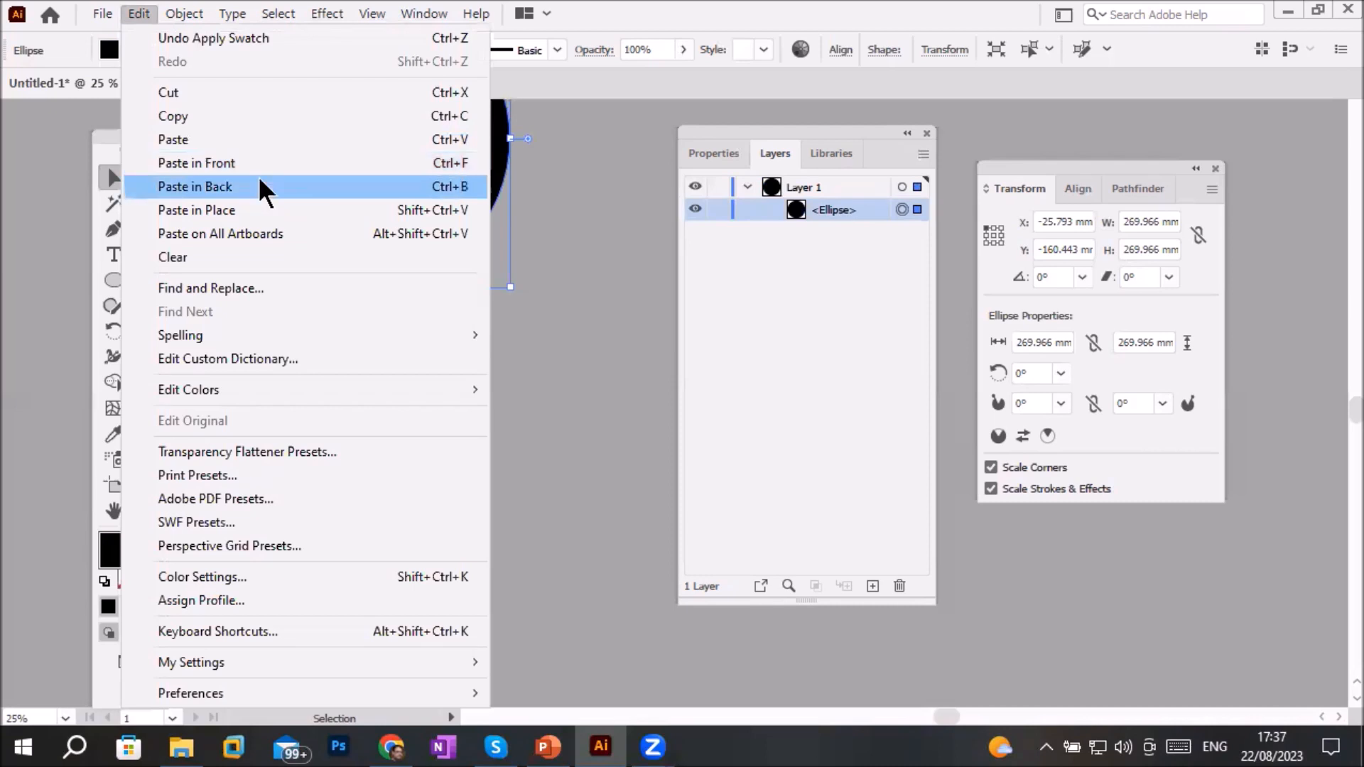
click(258, 184)
click(855, 233)
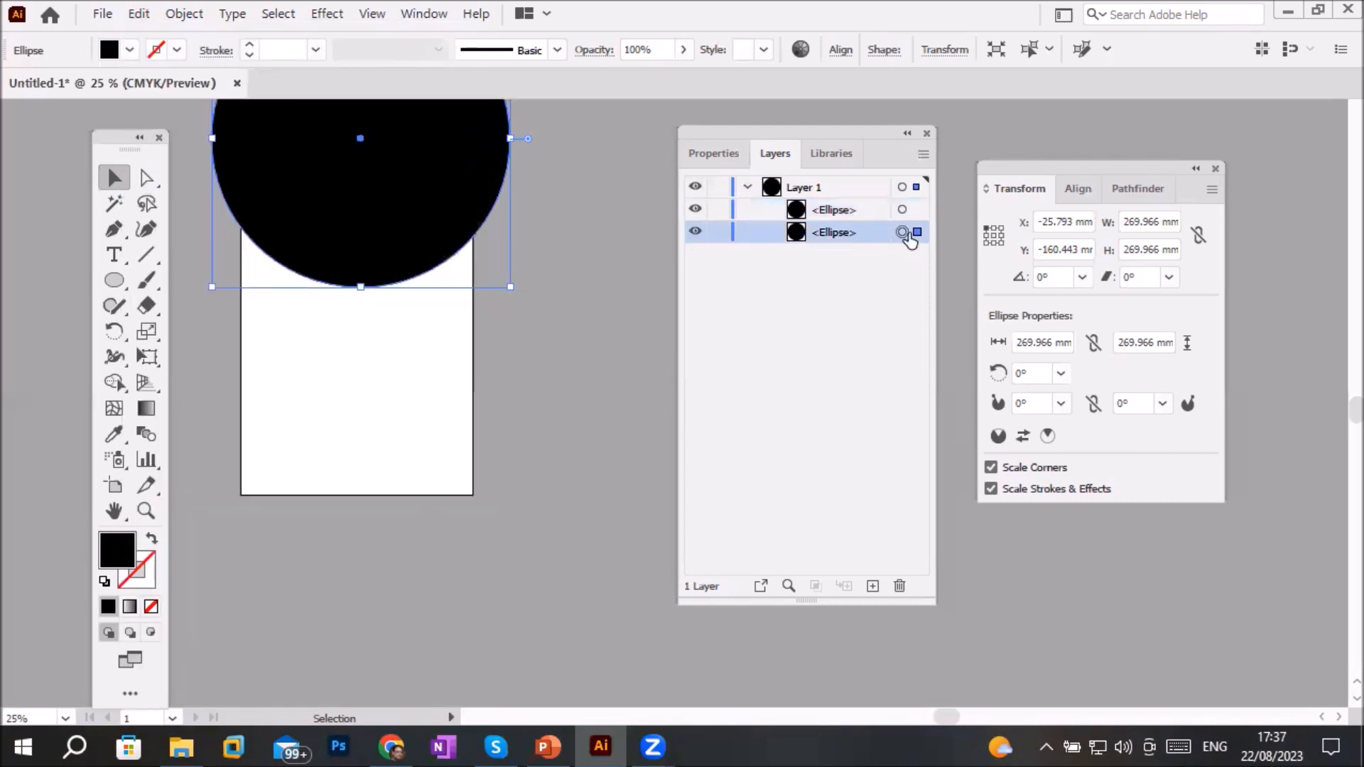
Fill the duplicate circle at the back with red
click(130, 49)
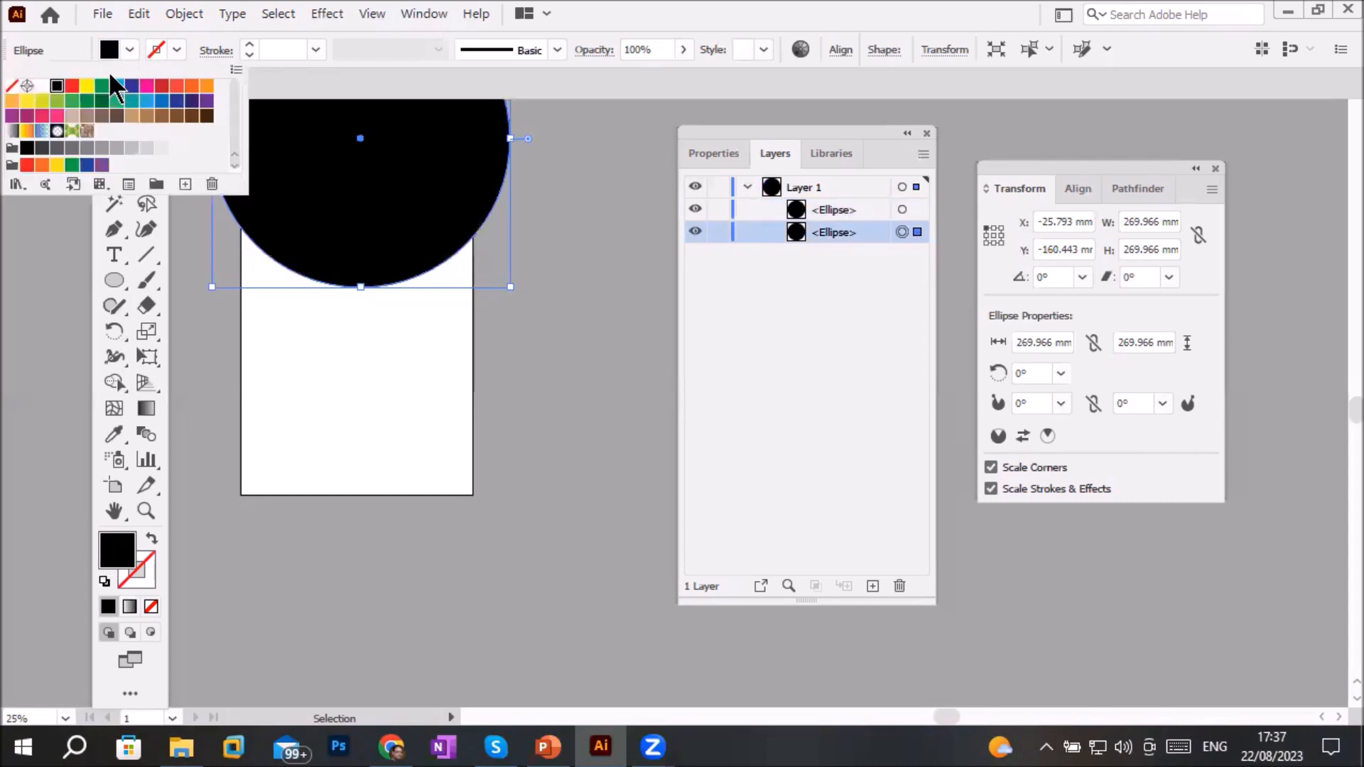
click(72, 86)
click(841, 227)
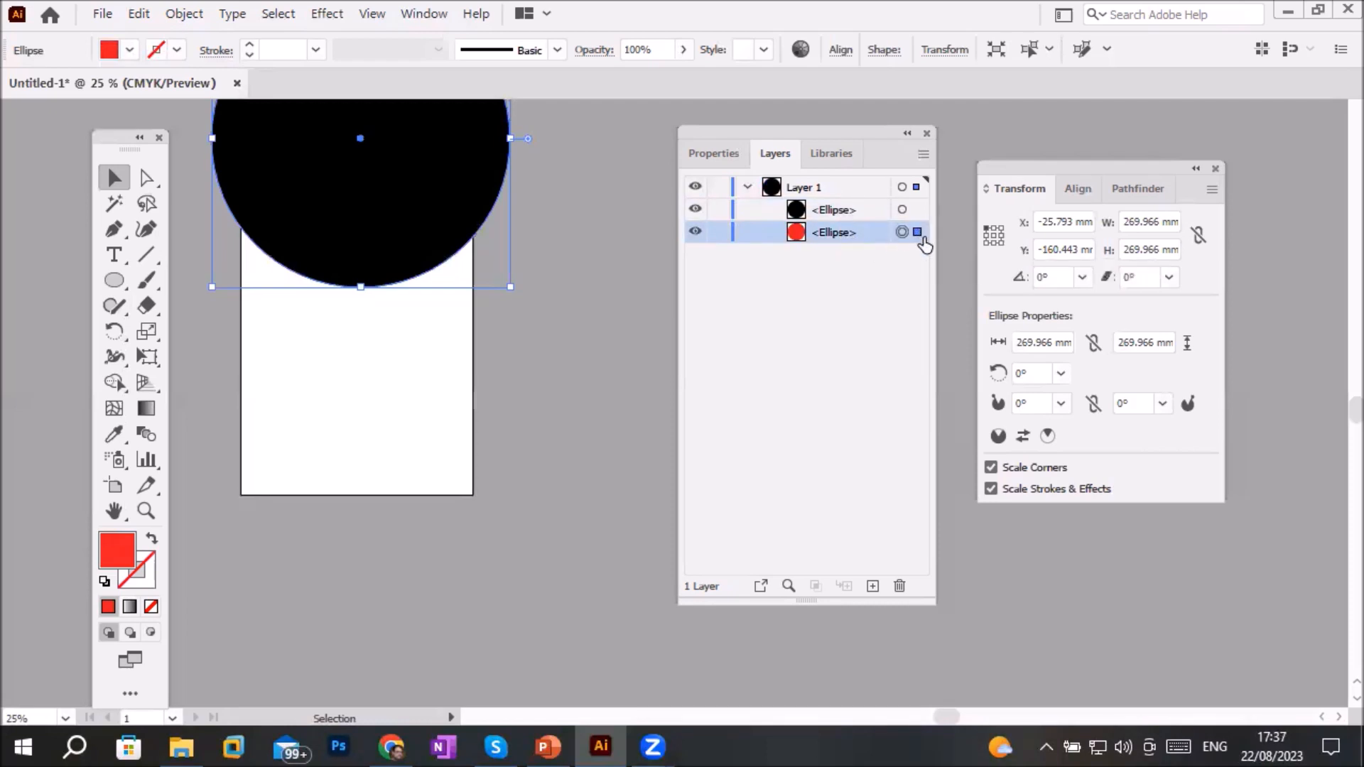
Nudge the red circle straight down about 12 mm to form a crescent below the black circle, then deselect it
key(Down)
key(Down)
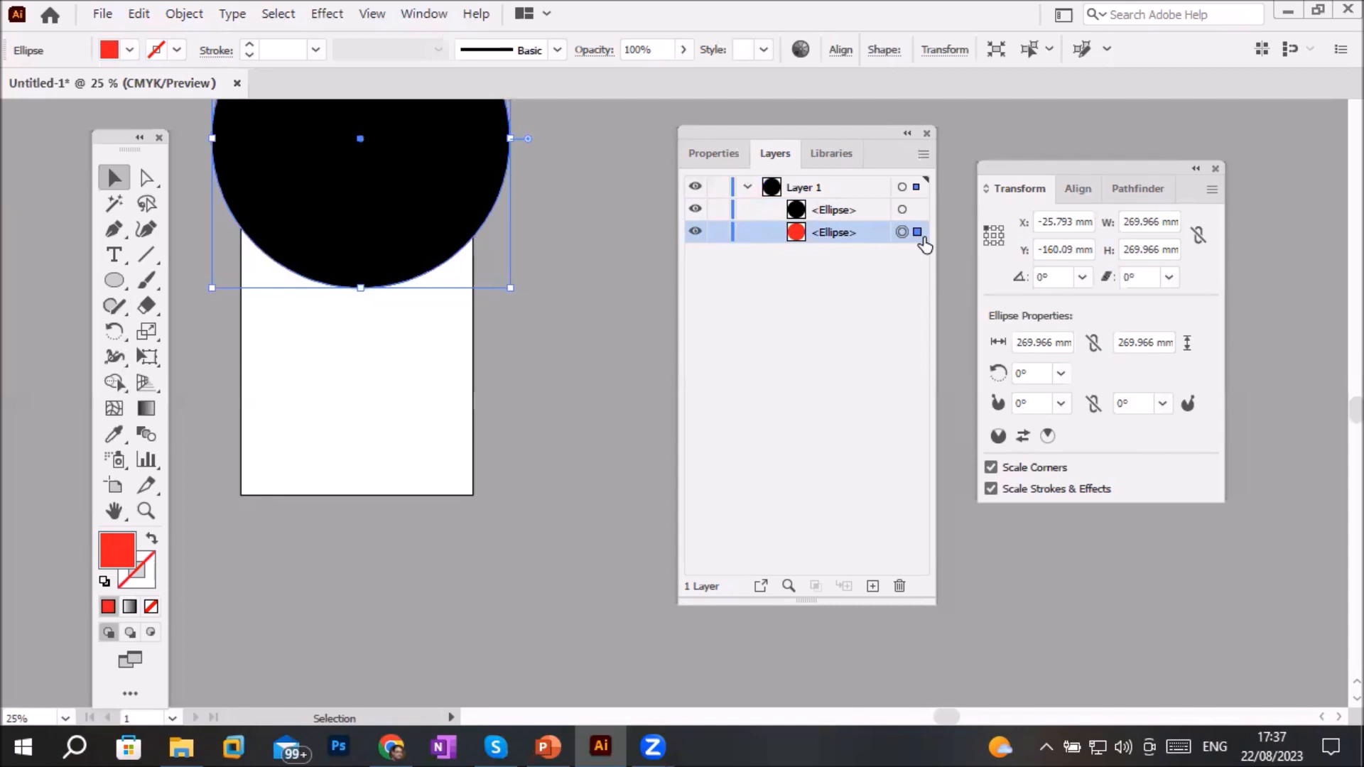
key(Down)
key(Down)
key(Down)
key(Down)
key(Down)
key(Down)
key(Down)
key(Down)
key(Down)
key(Down)
key(Down)
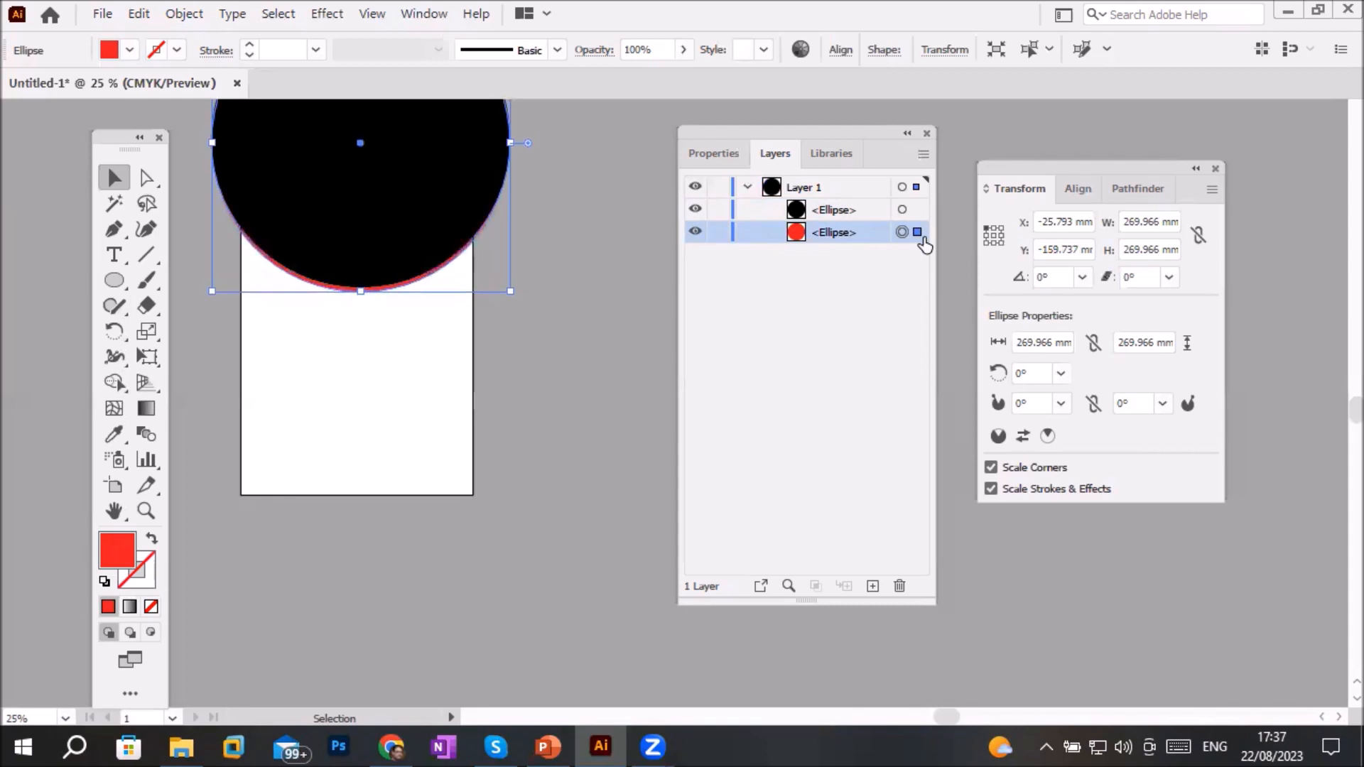
key(Down)
key(Down)
key(Down)
key(Down)
key(Down)
key(Down)
key(Down)
key(Down)
key(Down)
key(Down)
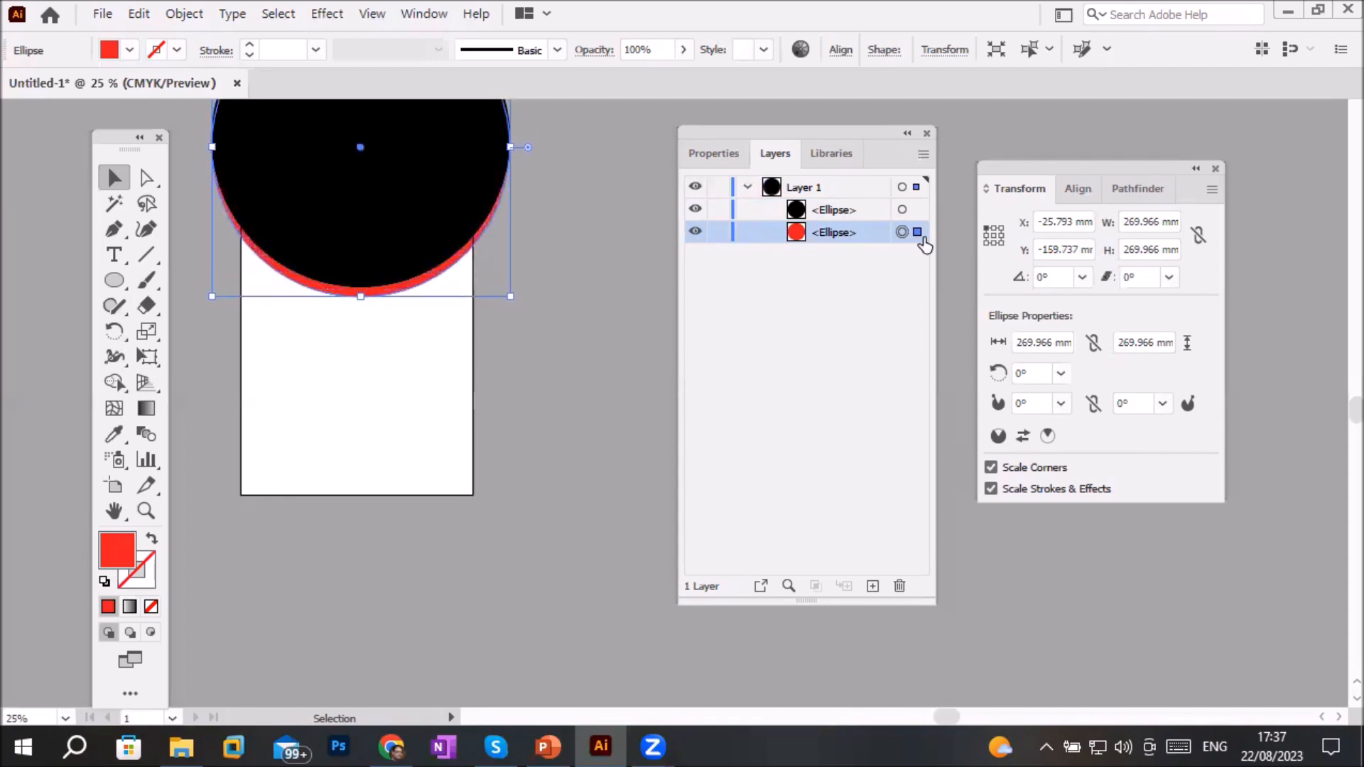
key(Down)
key(Down)
key(Down)
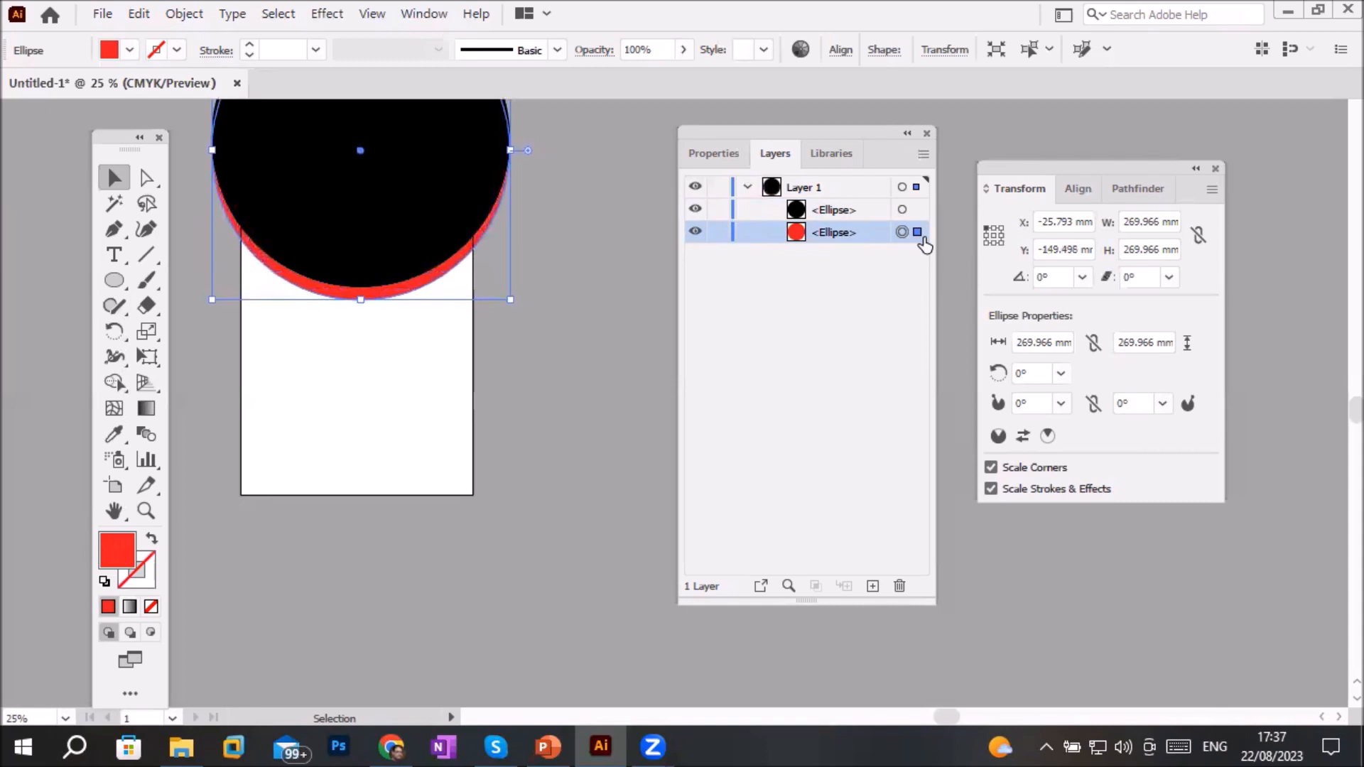
key(Down)
key(Down)
key(Down)
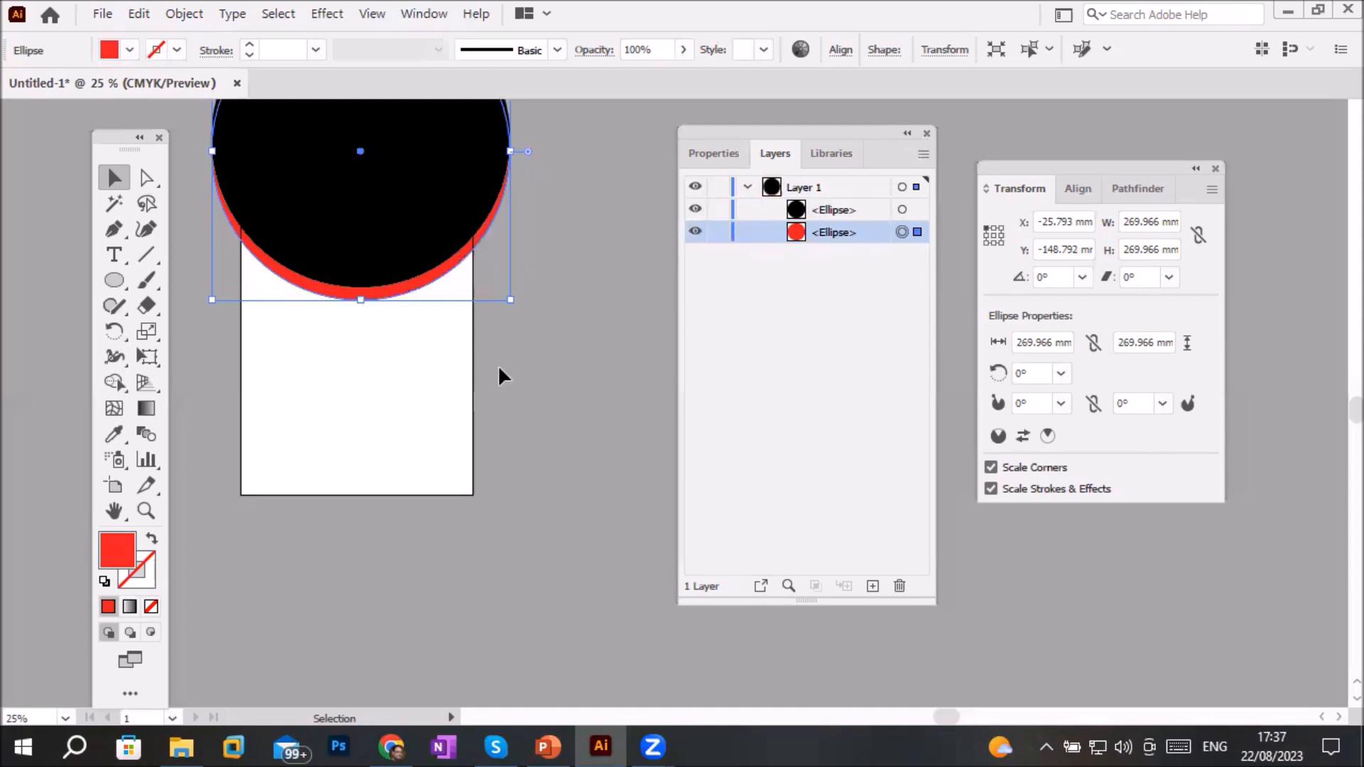
click(535, 388)
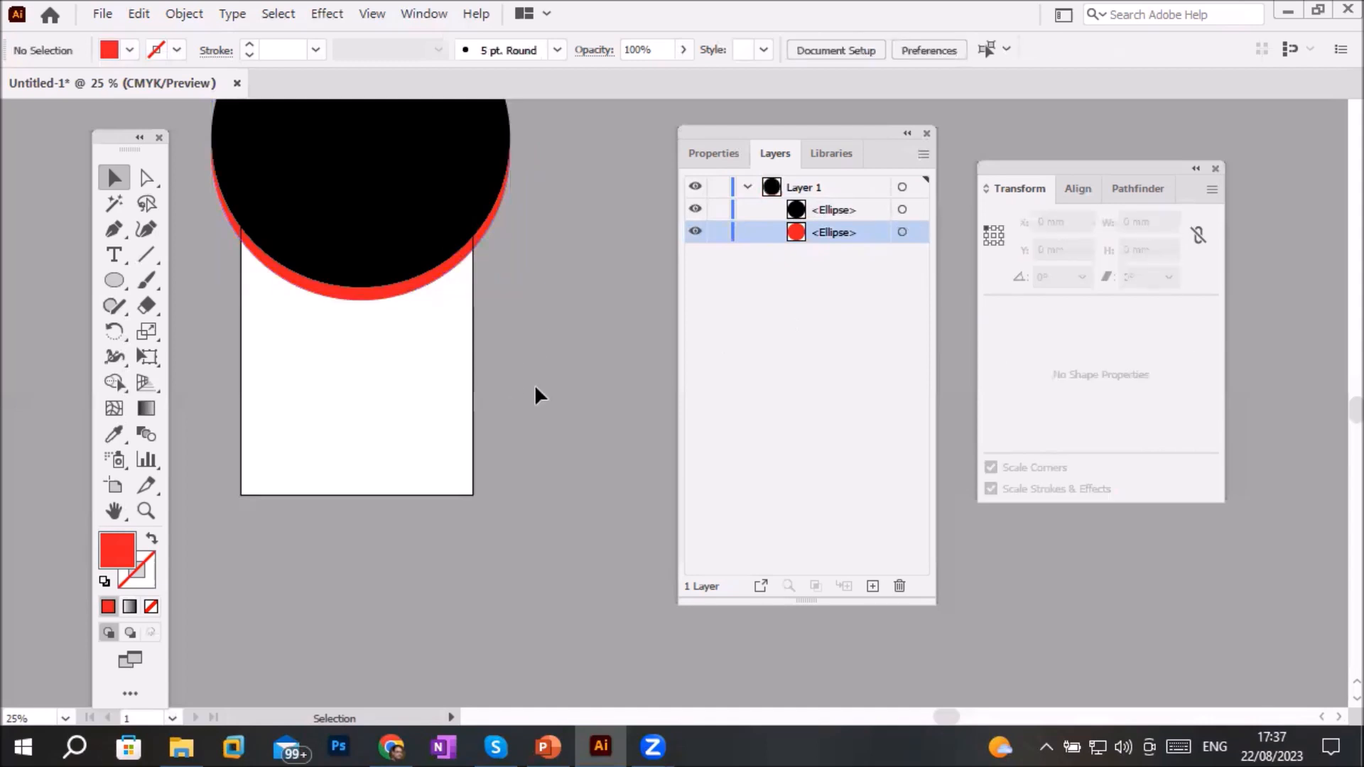
Place the photo of three people at computers from the Computer room Products folder over the black circle, about 267 by 201 mm
click(844, 210)
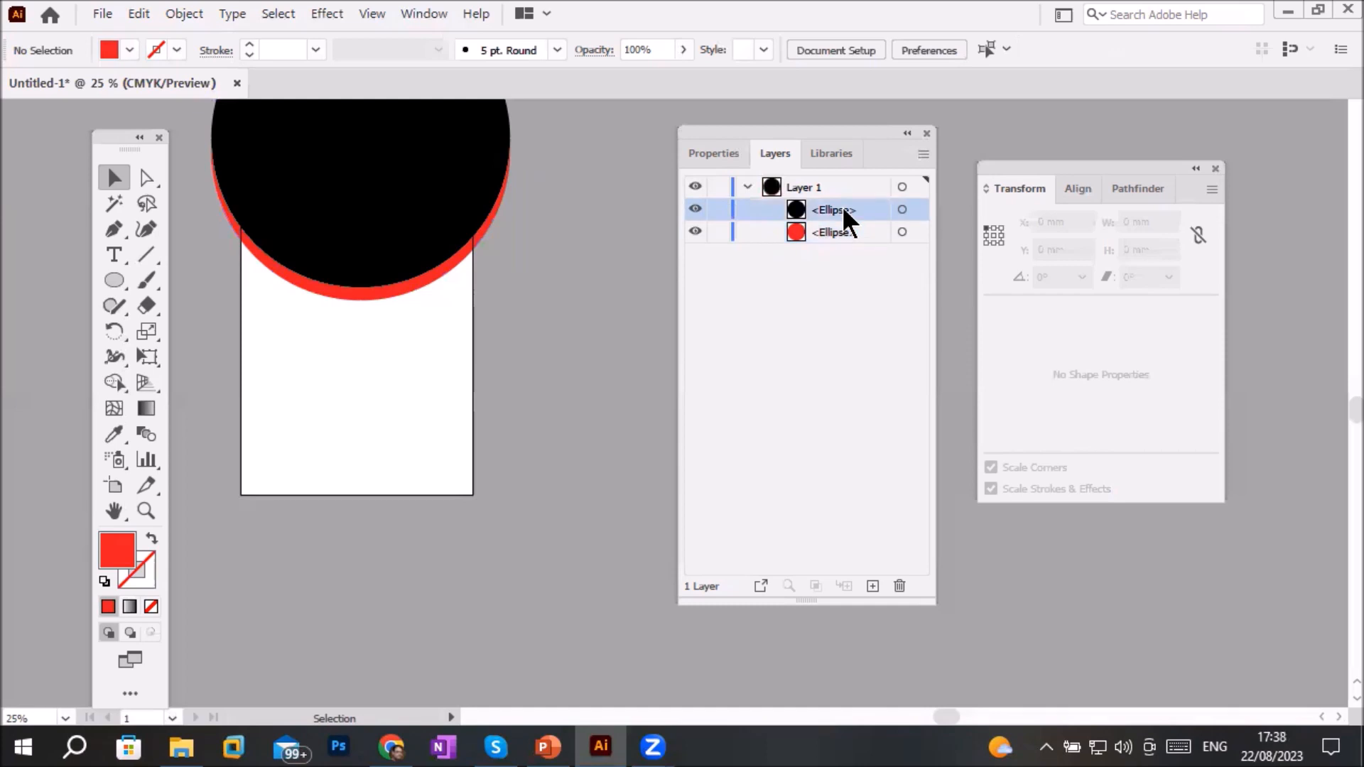
click(919, 209)
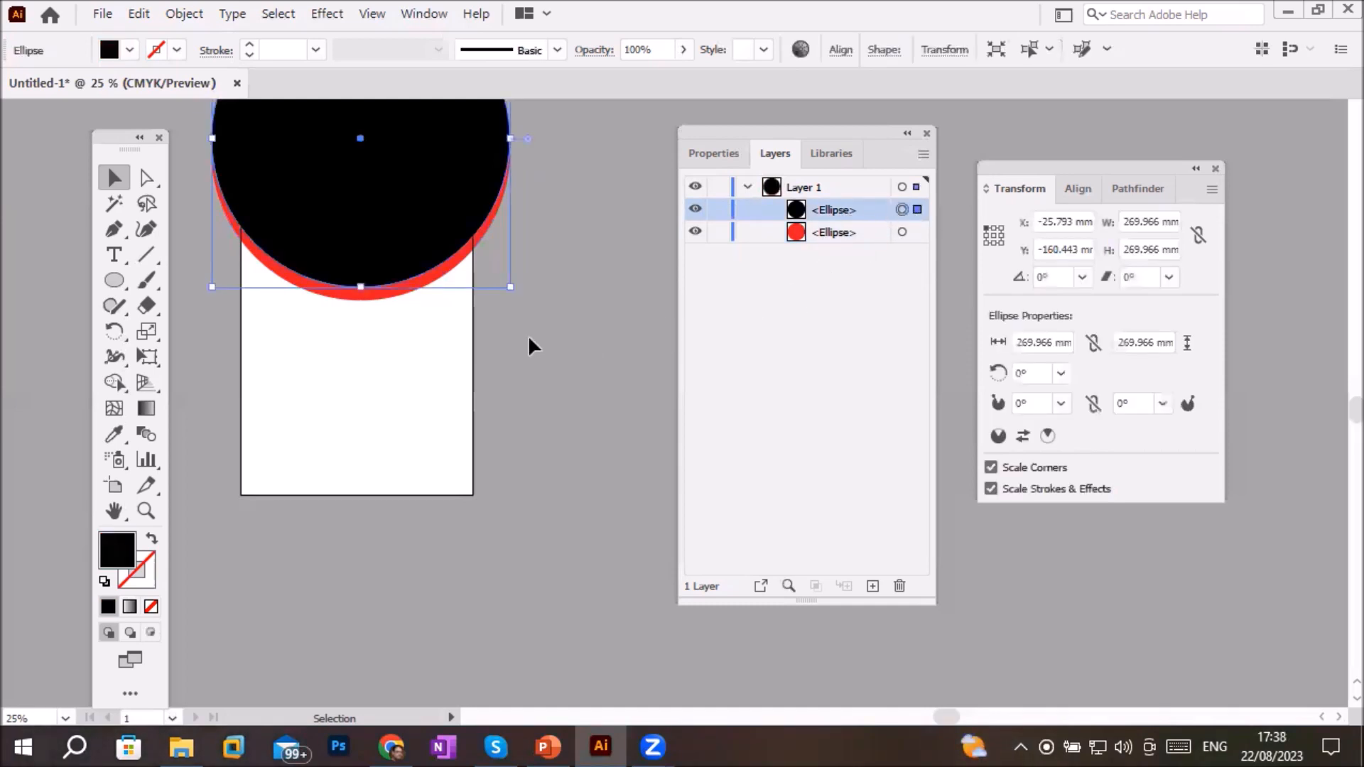
click(101, 12)
click(133, 397)
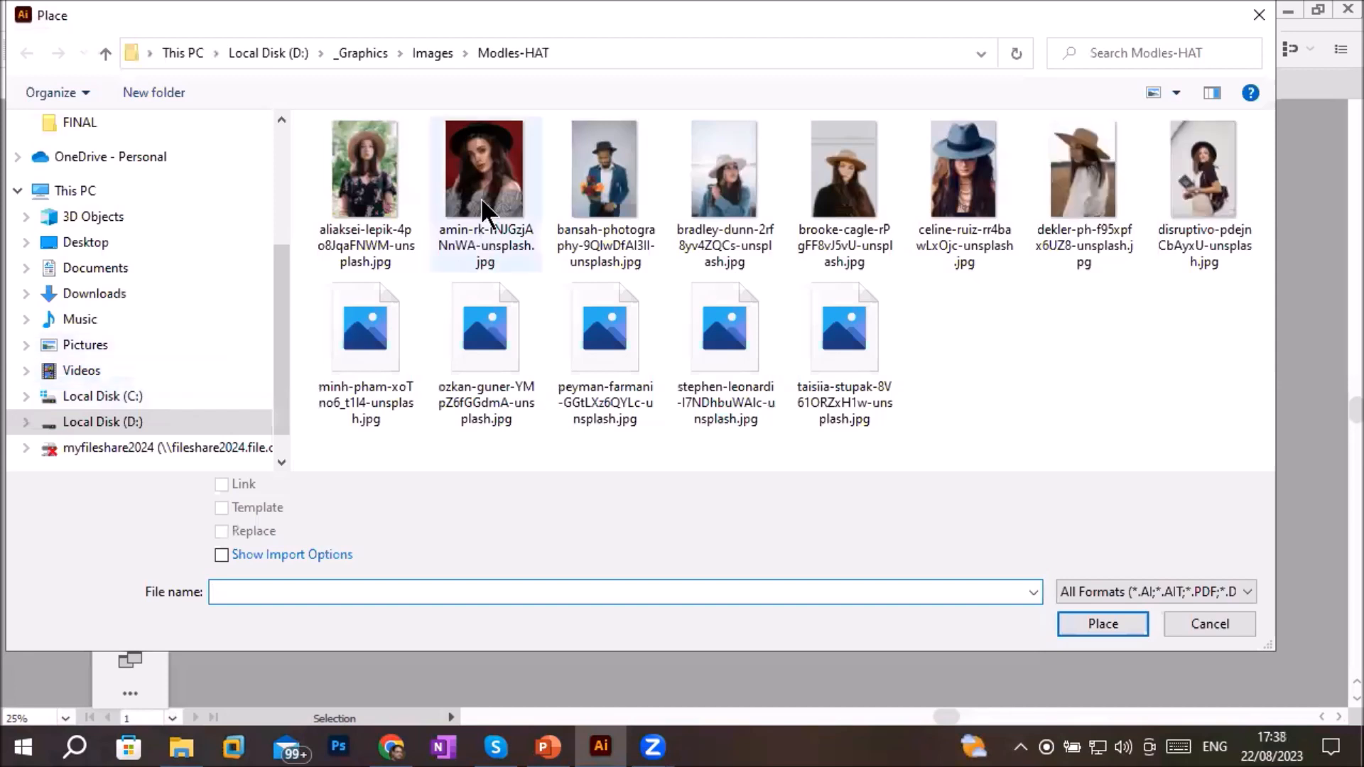
click(420, 45)
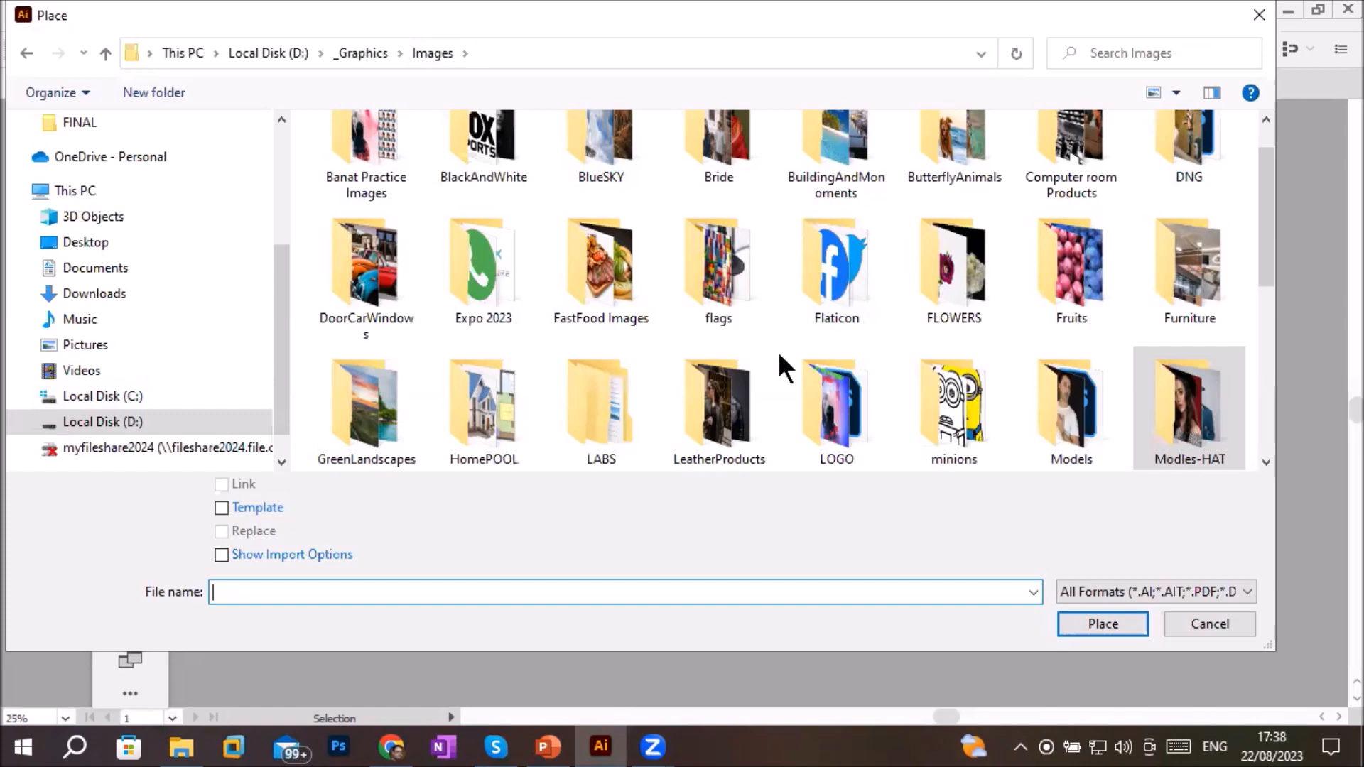
double_click(1072, 153)
double_click(484, 187)
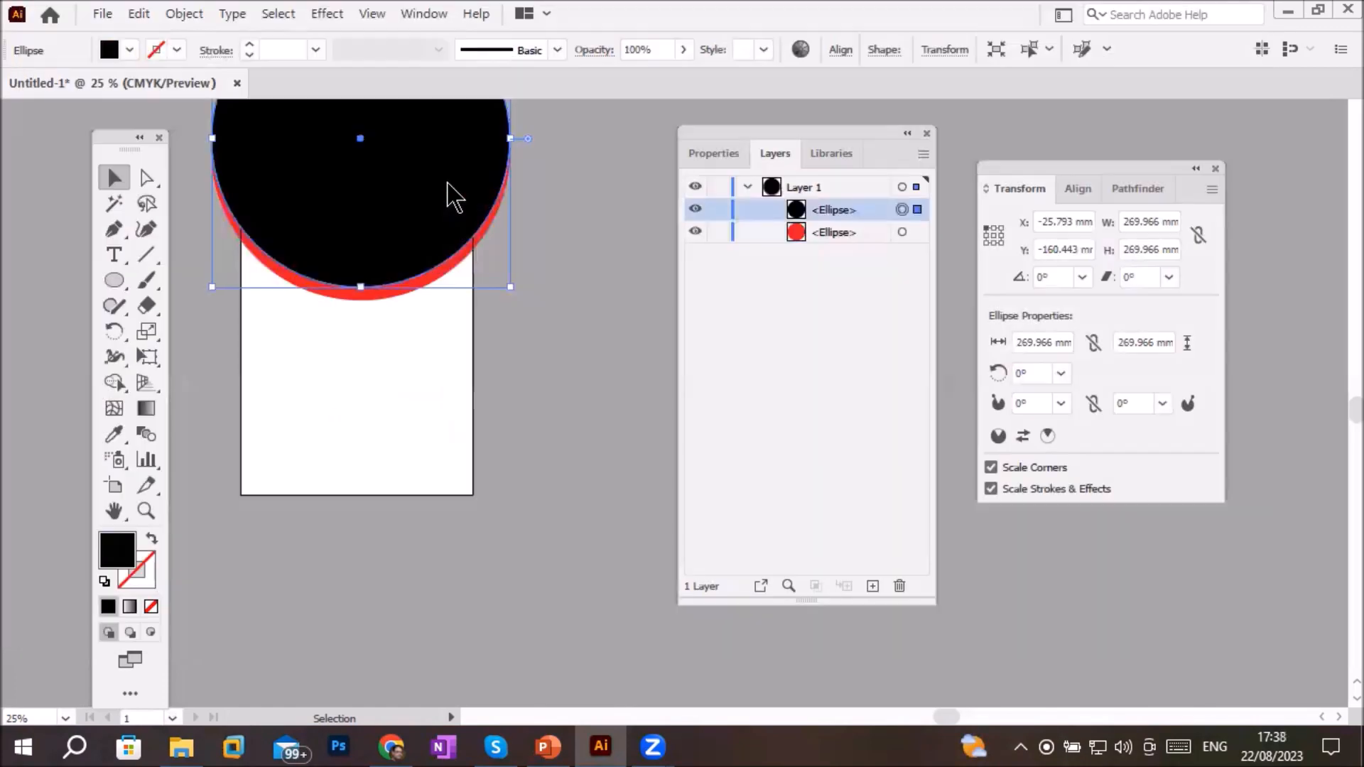
drag(187, 110, 634, 328)
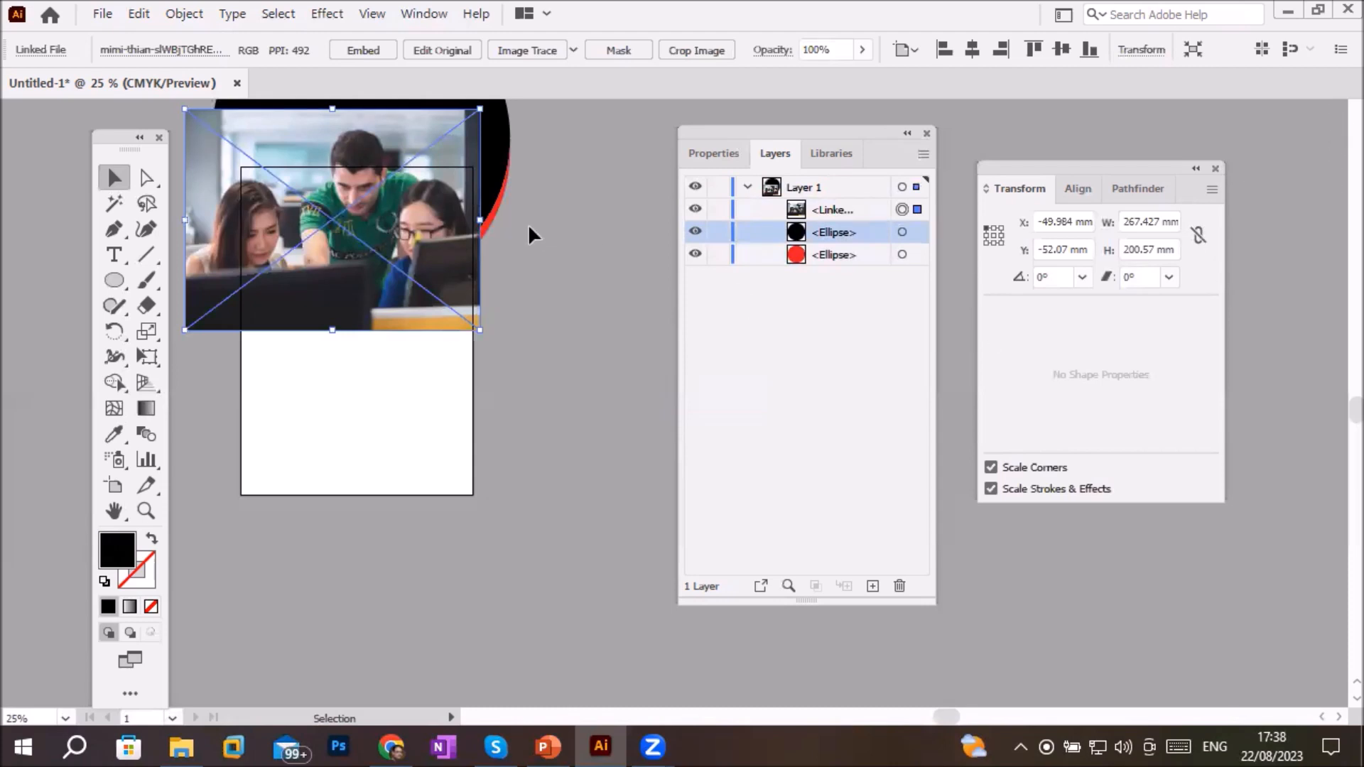
drag(314, 207, 364, 124)
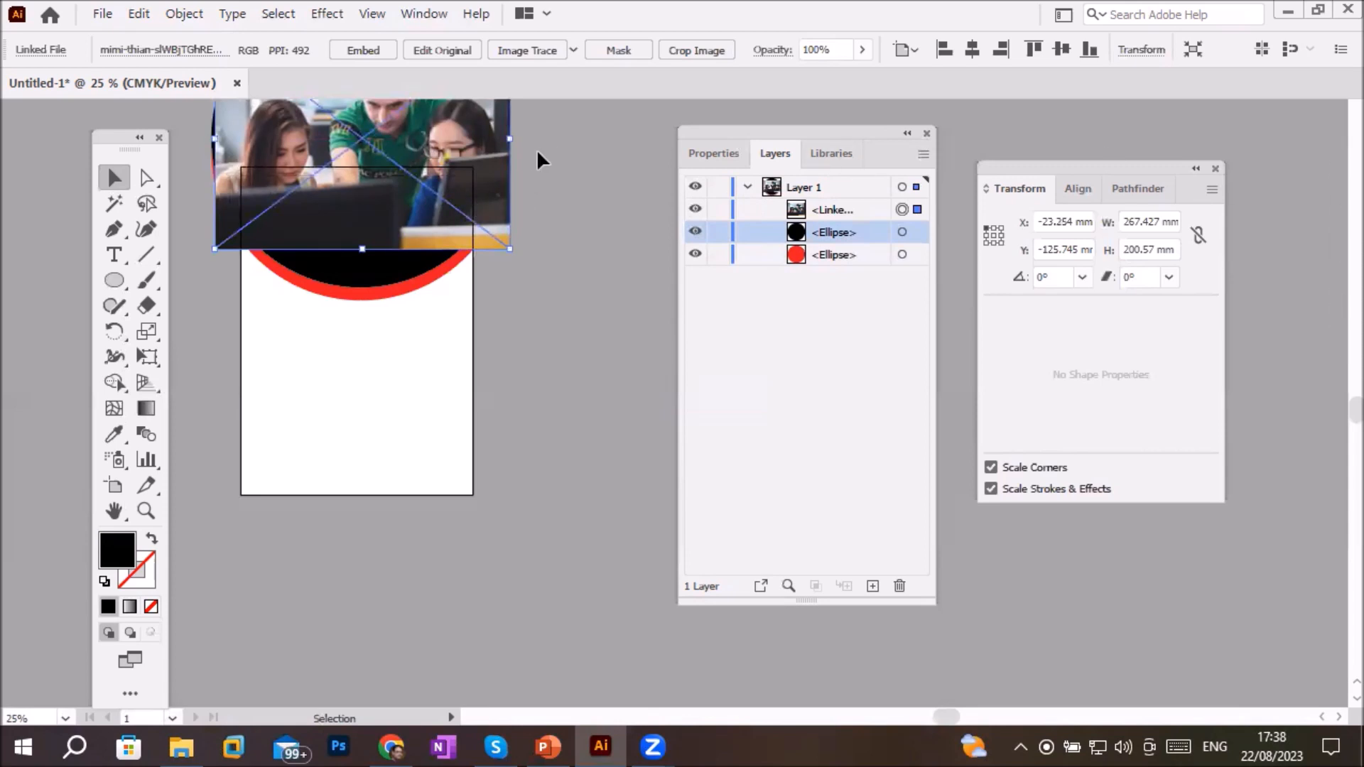
Embed the placed photo and stretch its upper edge upward to a height of about 247 mm
drag(551, 171, 579, 338)
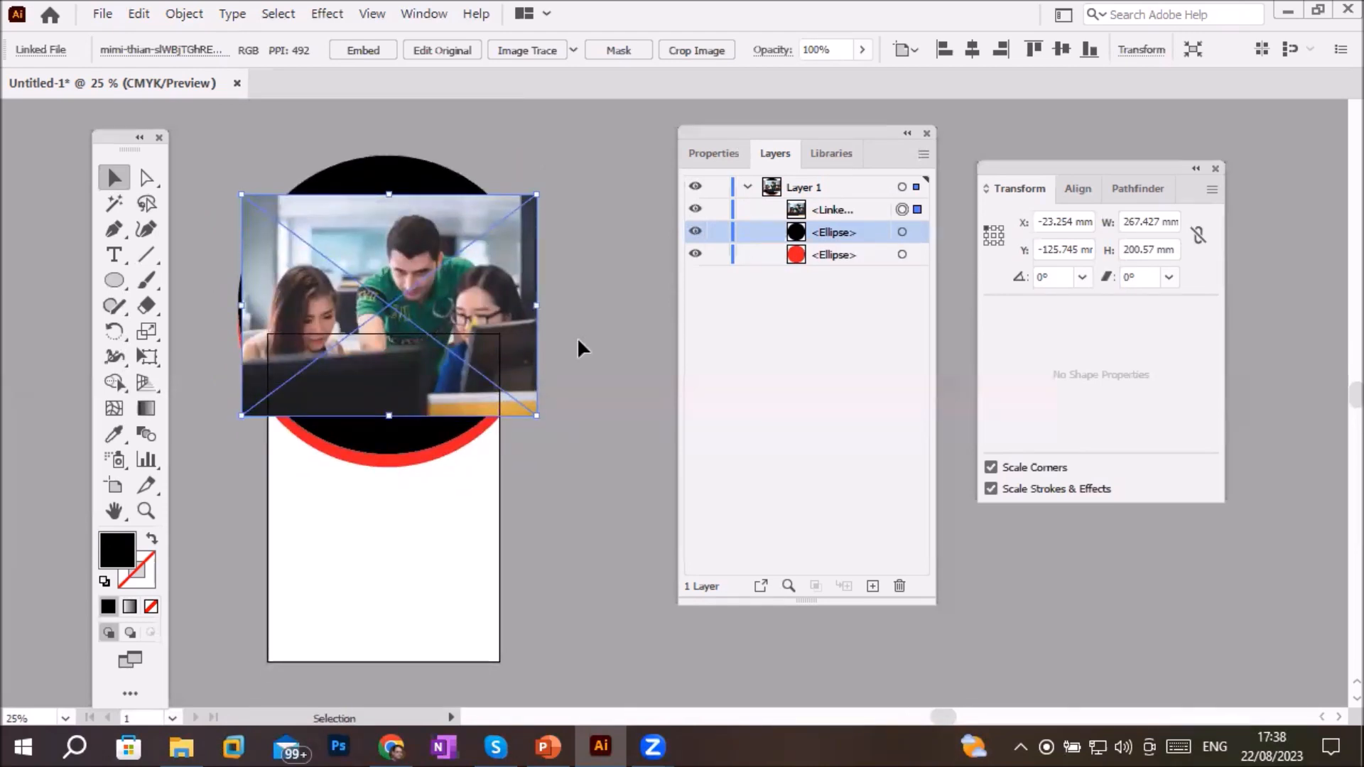
click(359, 50)
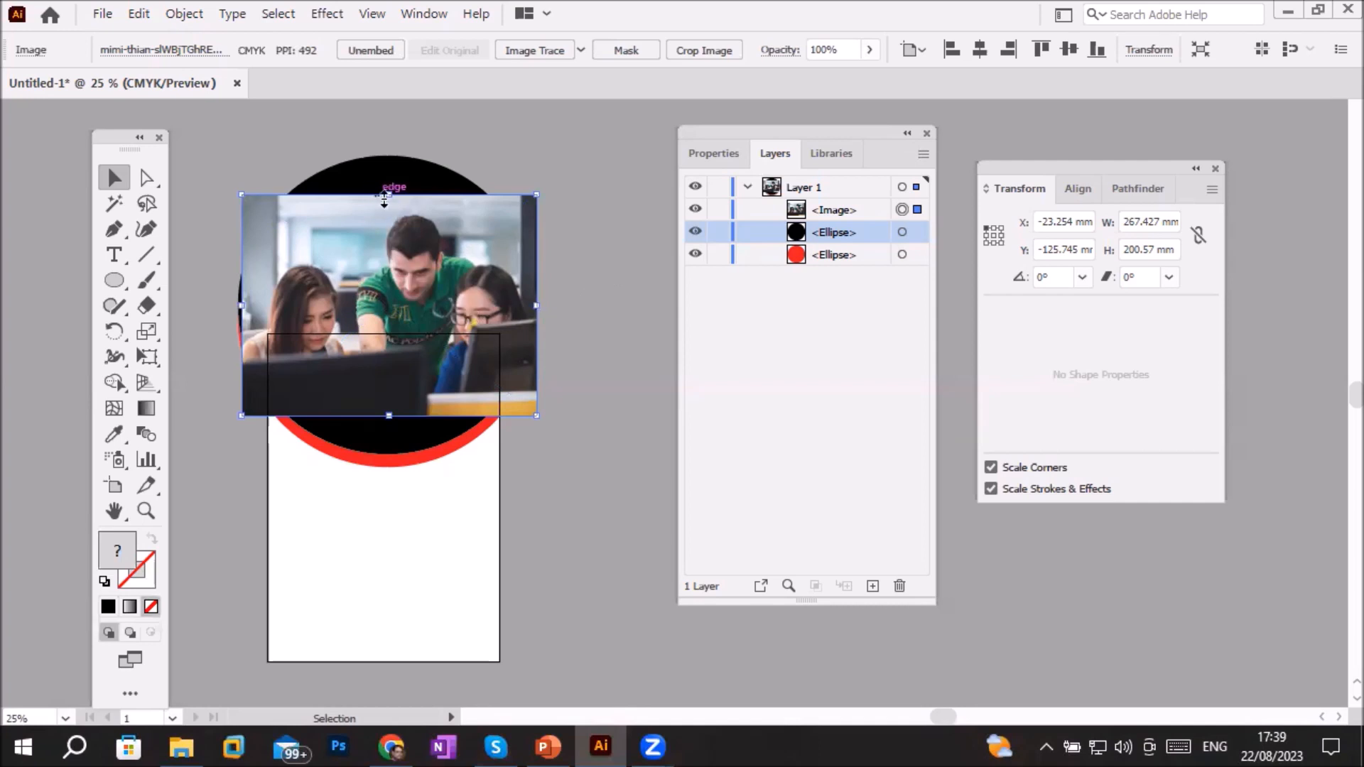
drag(396, 194, 399, 143)
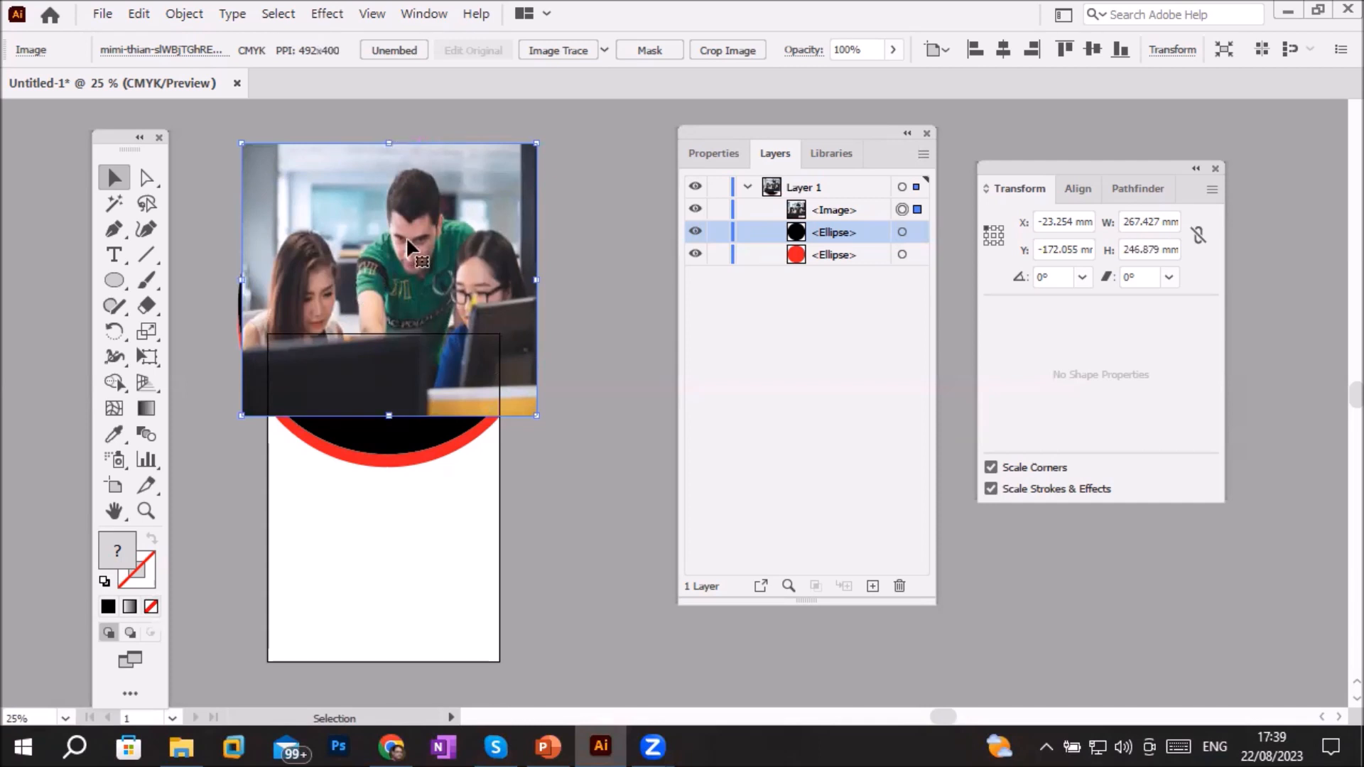
Move the photo between the black and red circles in the stacking order and select it together with the black circle
click(859, 206)
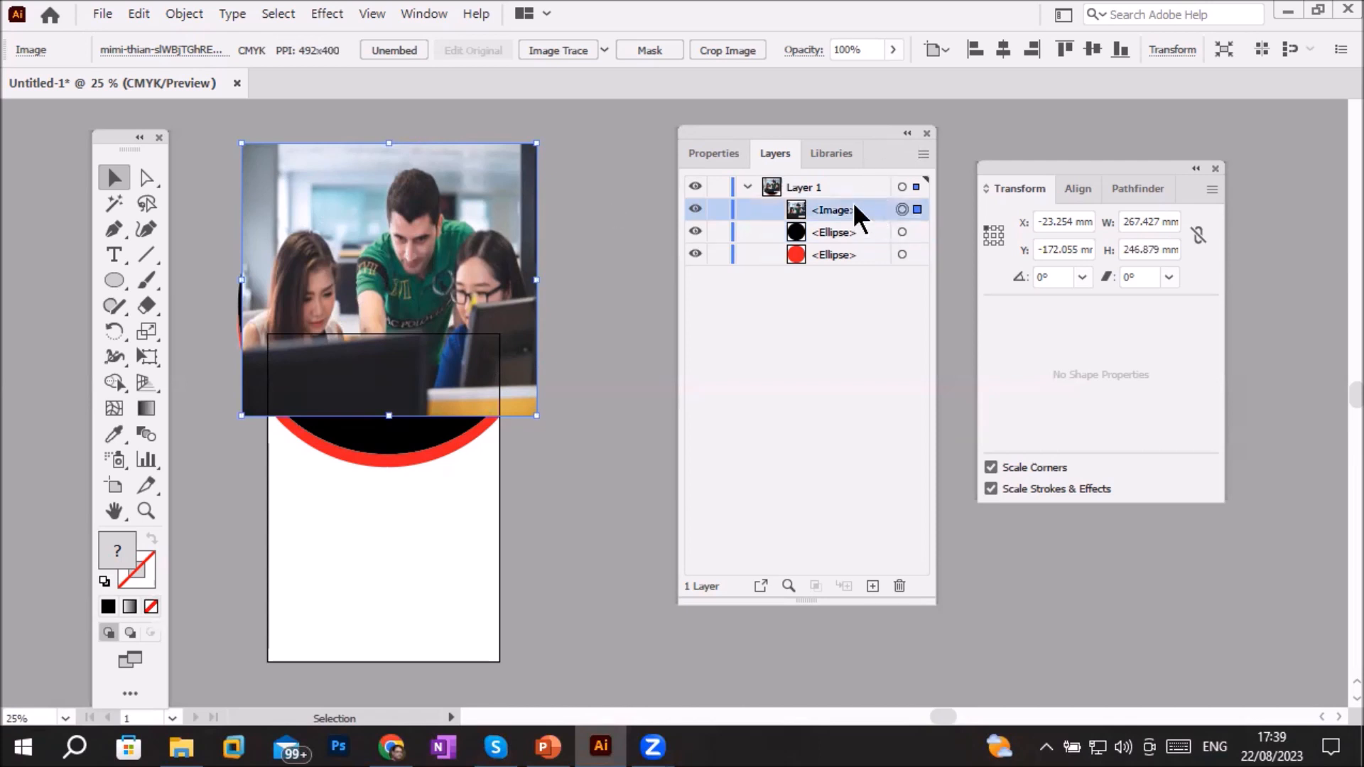
drag(838, 201, 854, 243)
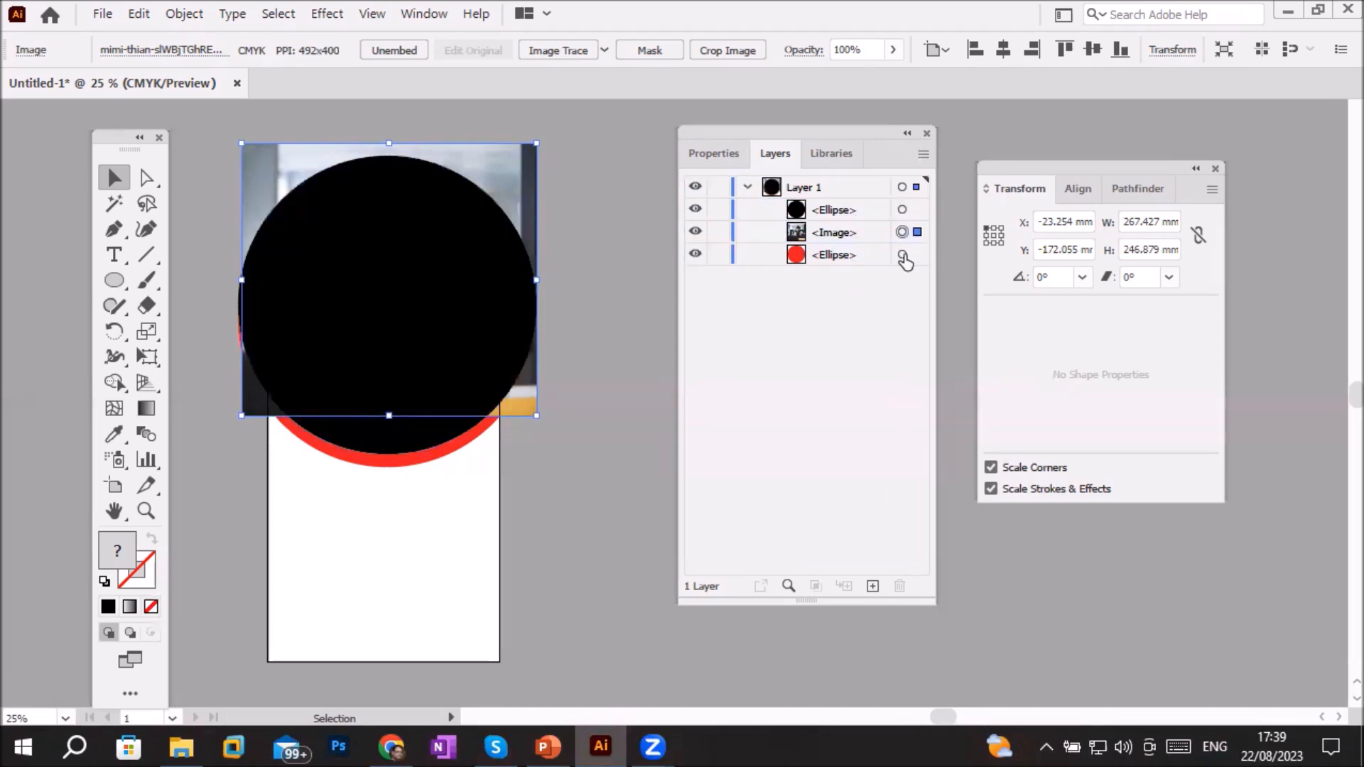
shift+click(919, 210)
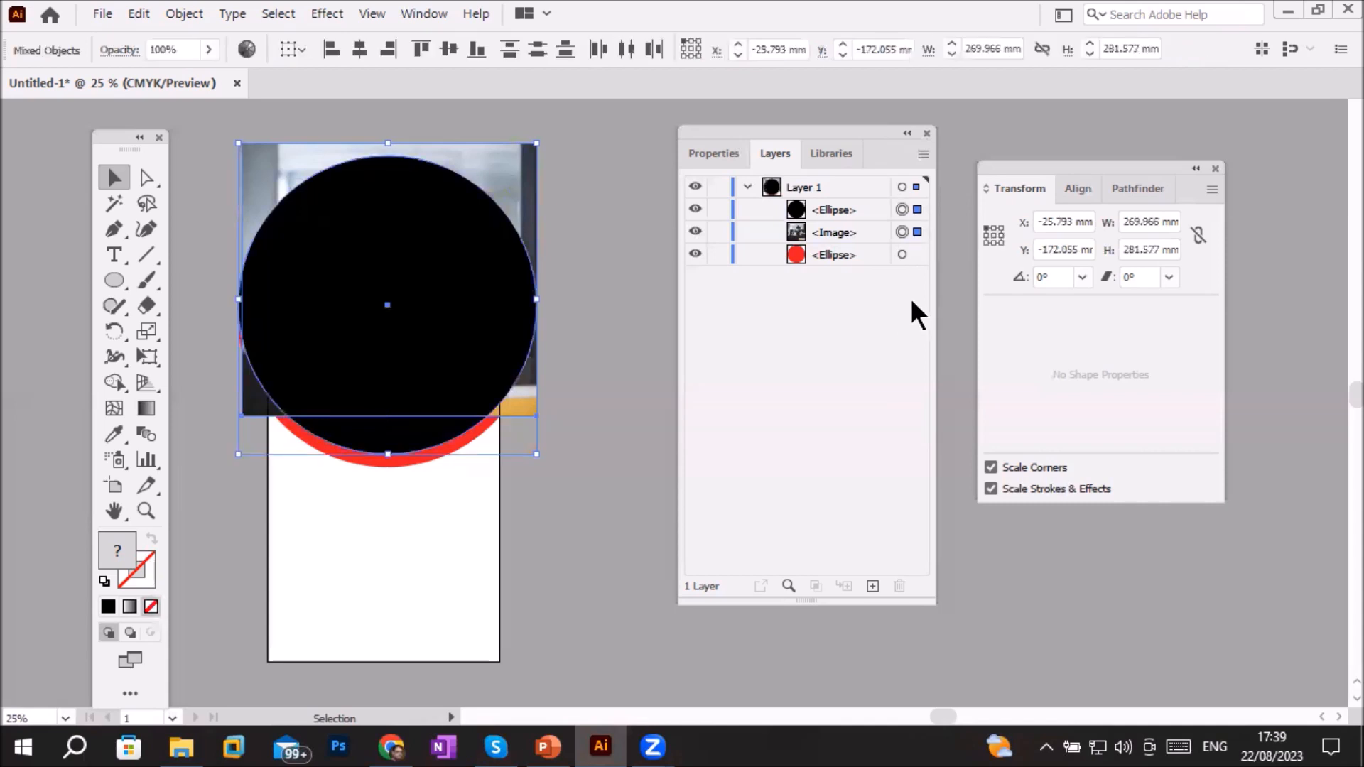
Make a clipping mask from the selected black circle and photo so the photo is clipped to the circle
click(179, 12)
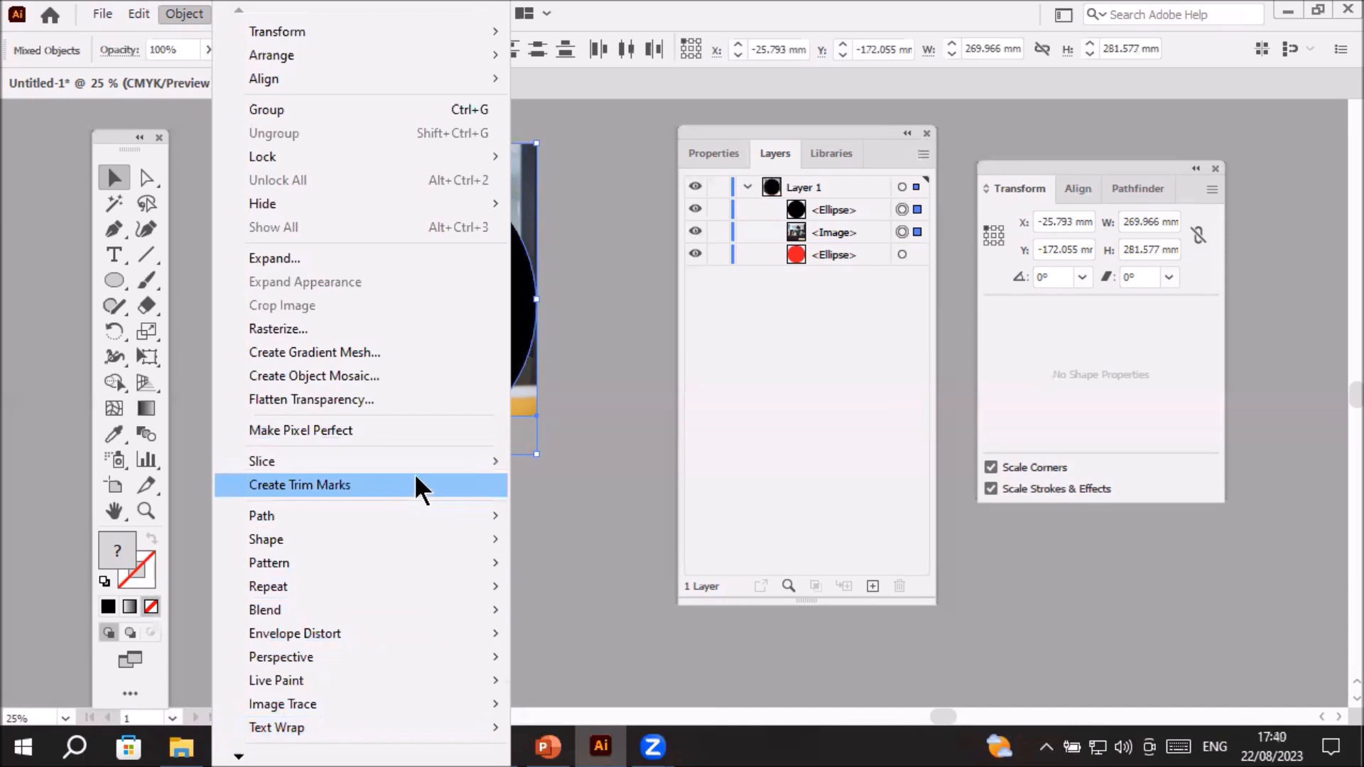
mouse_move(240, 740)
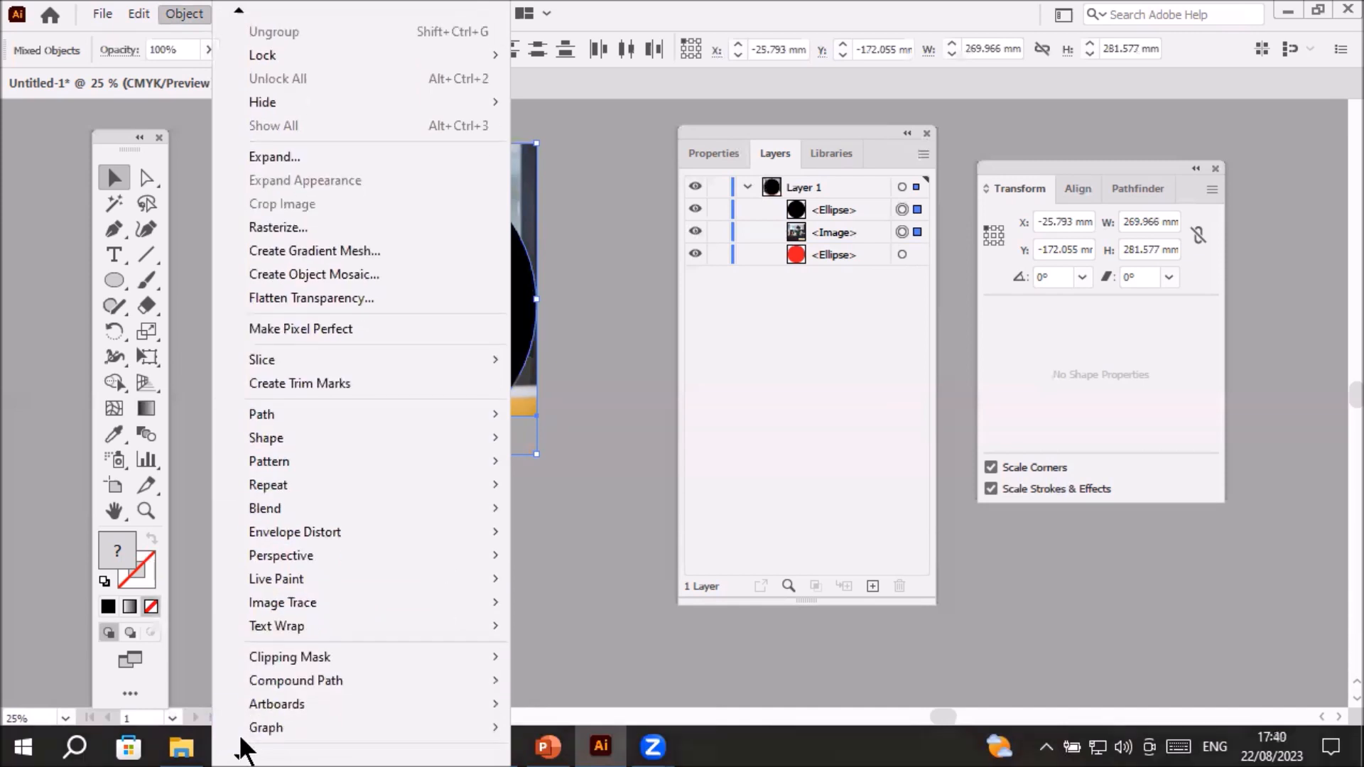
mouse_move(454, 641)
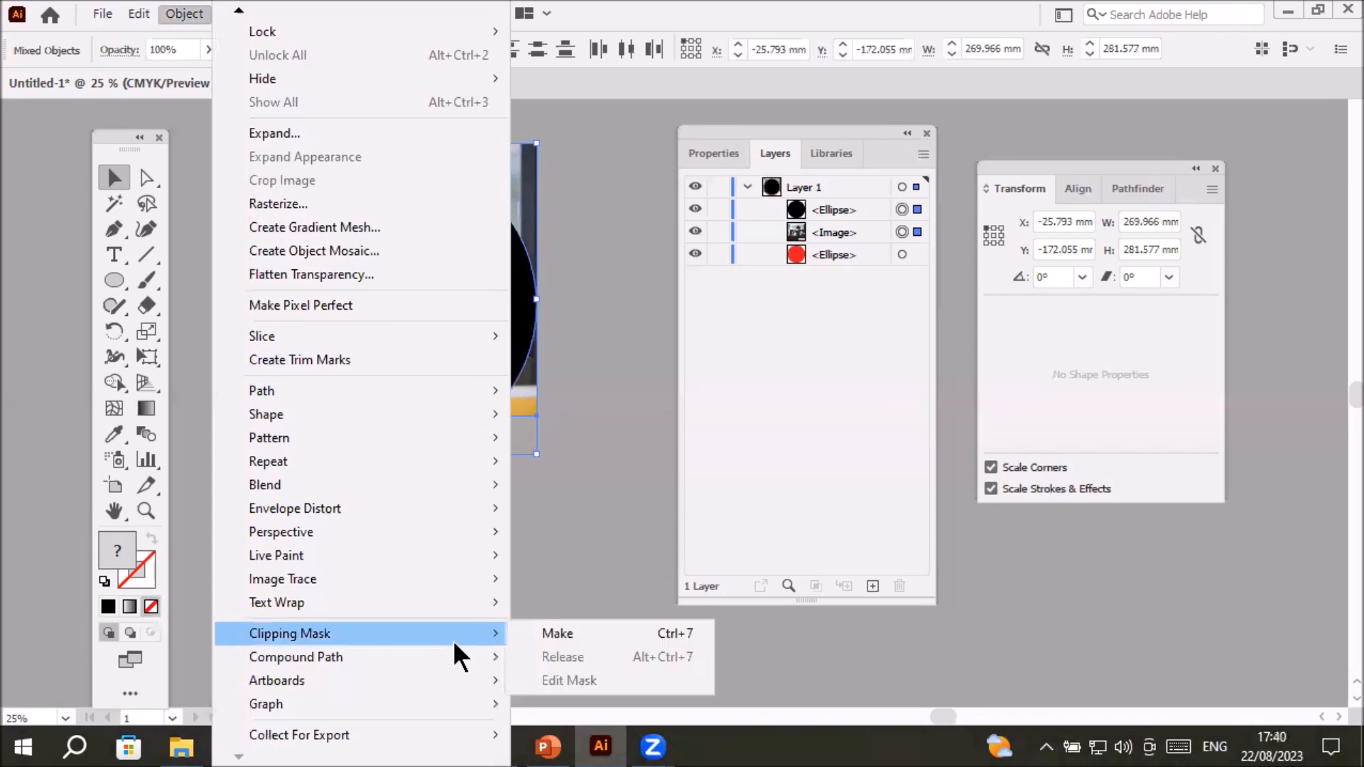
click(571, 633)
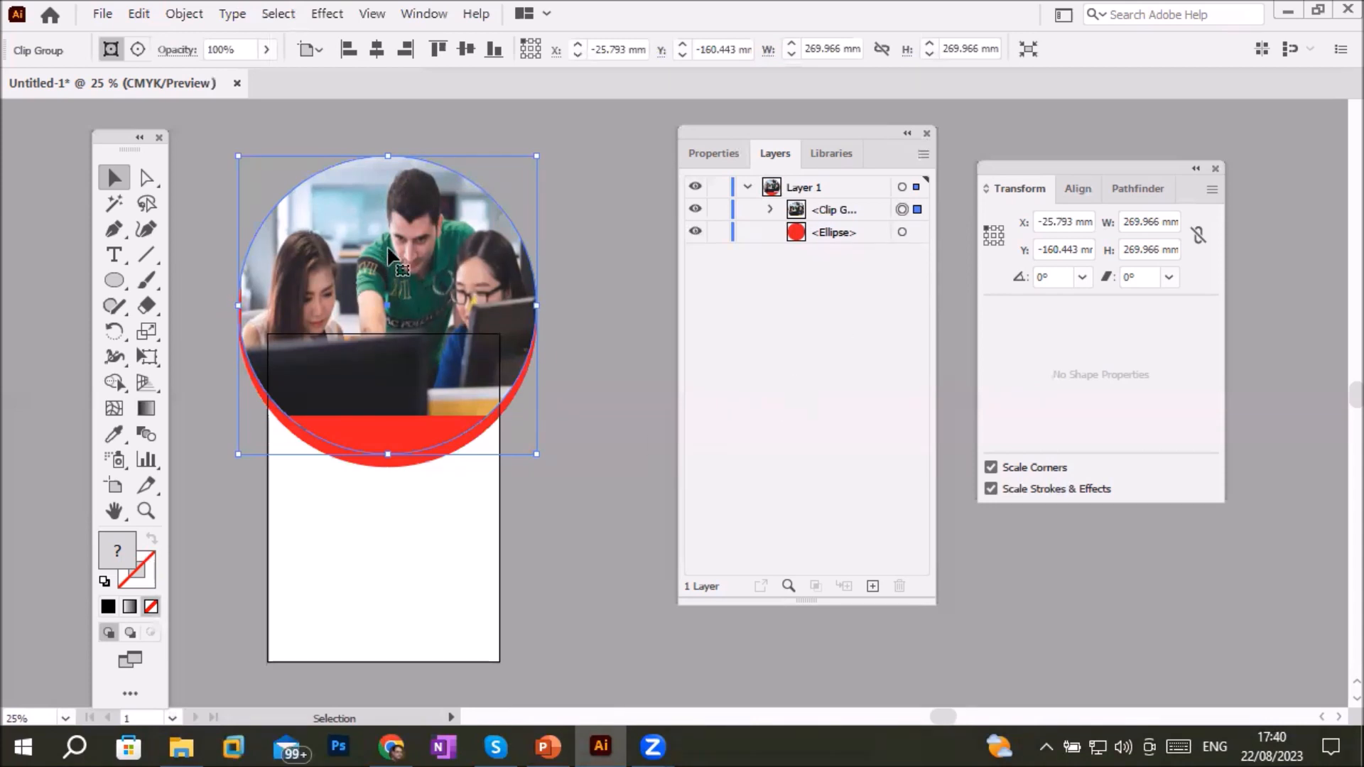
Select the photo inside the clip group, shift it down and stretch it to about 278 mm high so it fills the circle, and deselect
click(770, 208)
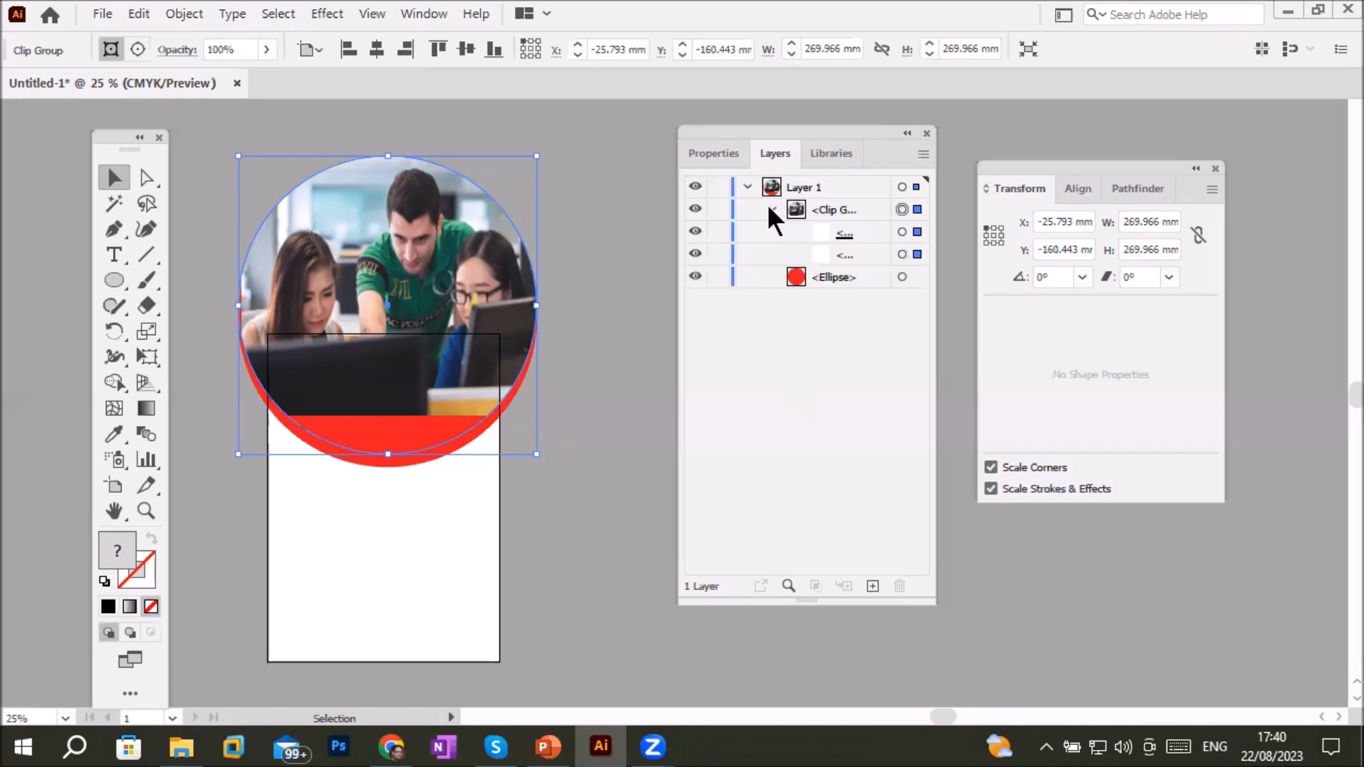
click(918, 233)
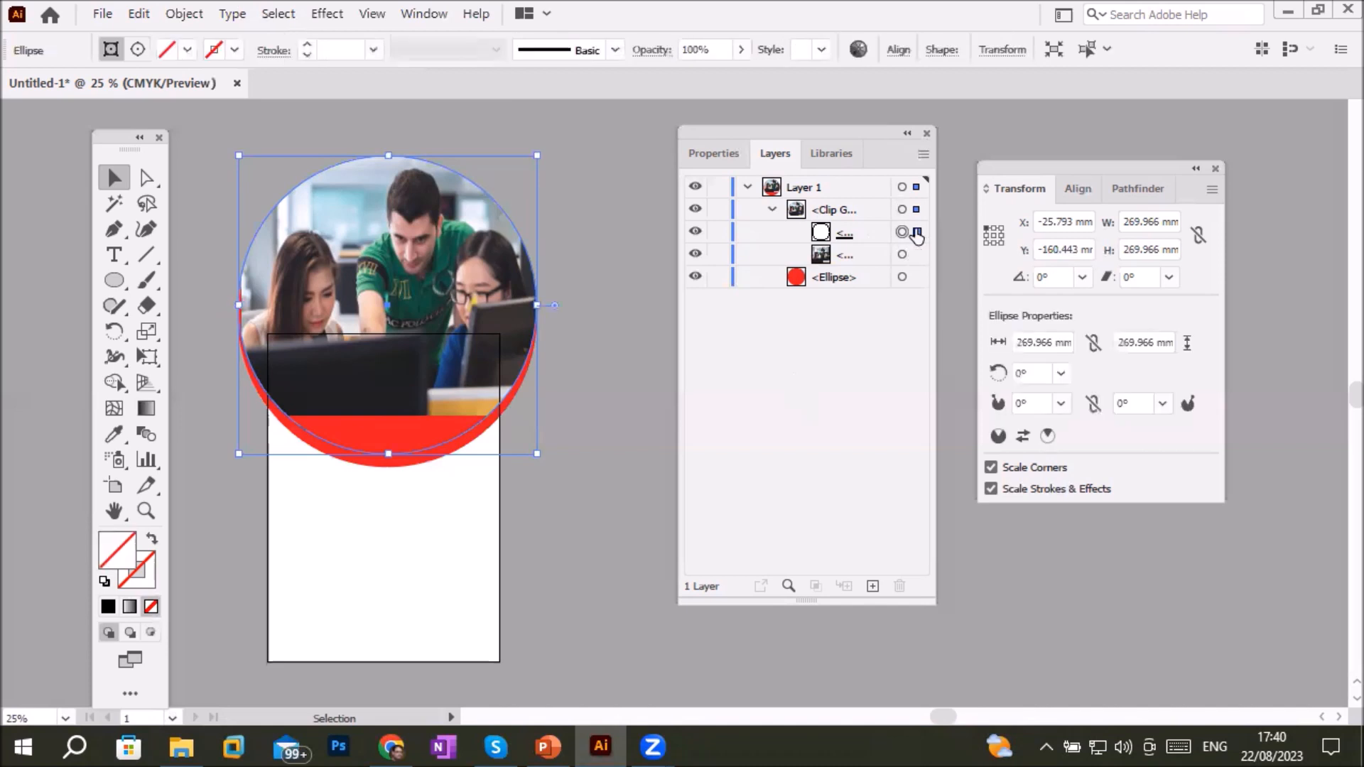
click(916, 256)
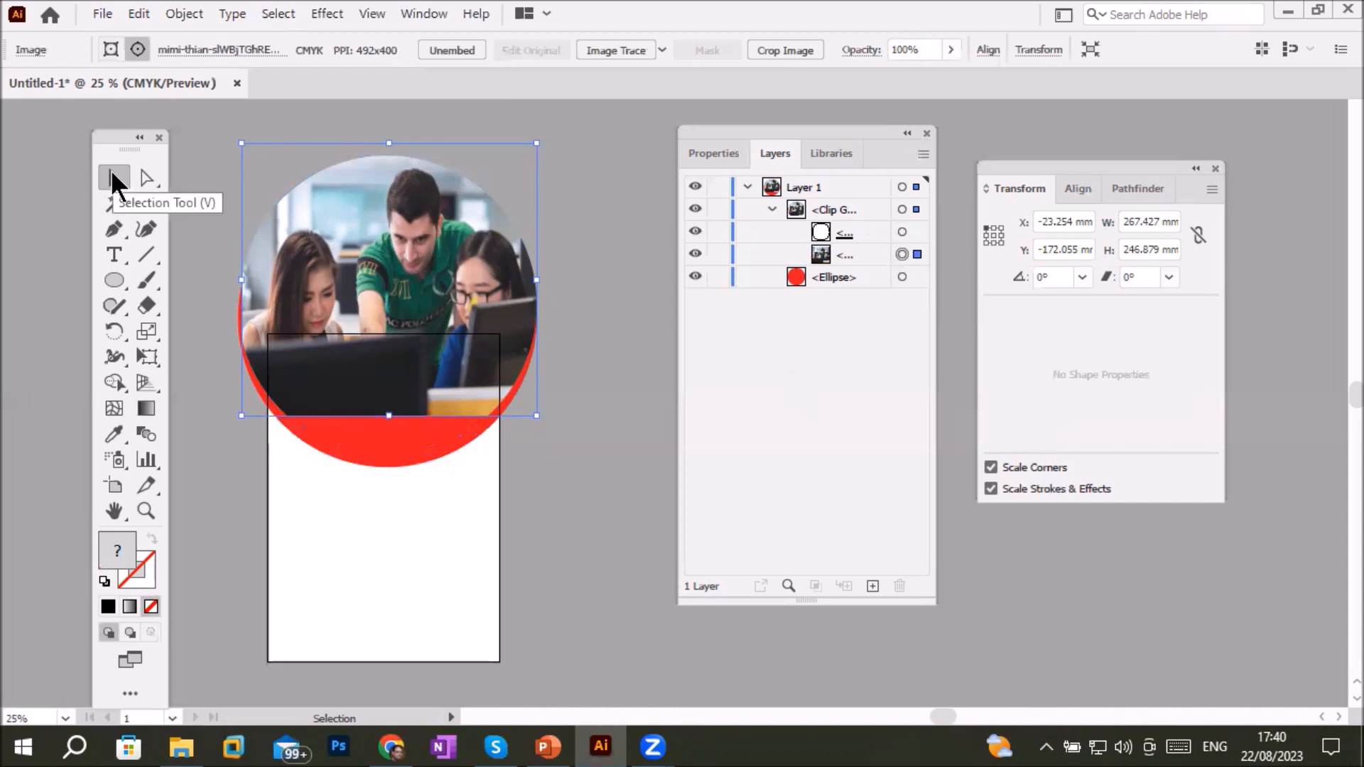
drag(393, 230, 397, 285)
drag(388, 190, 395, 155)
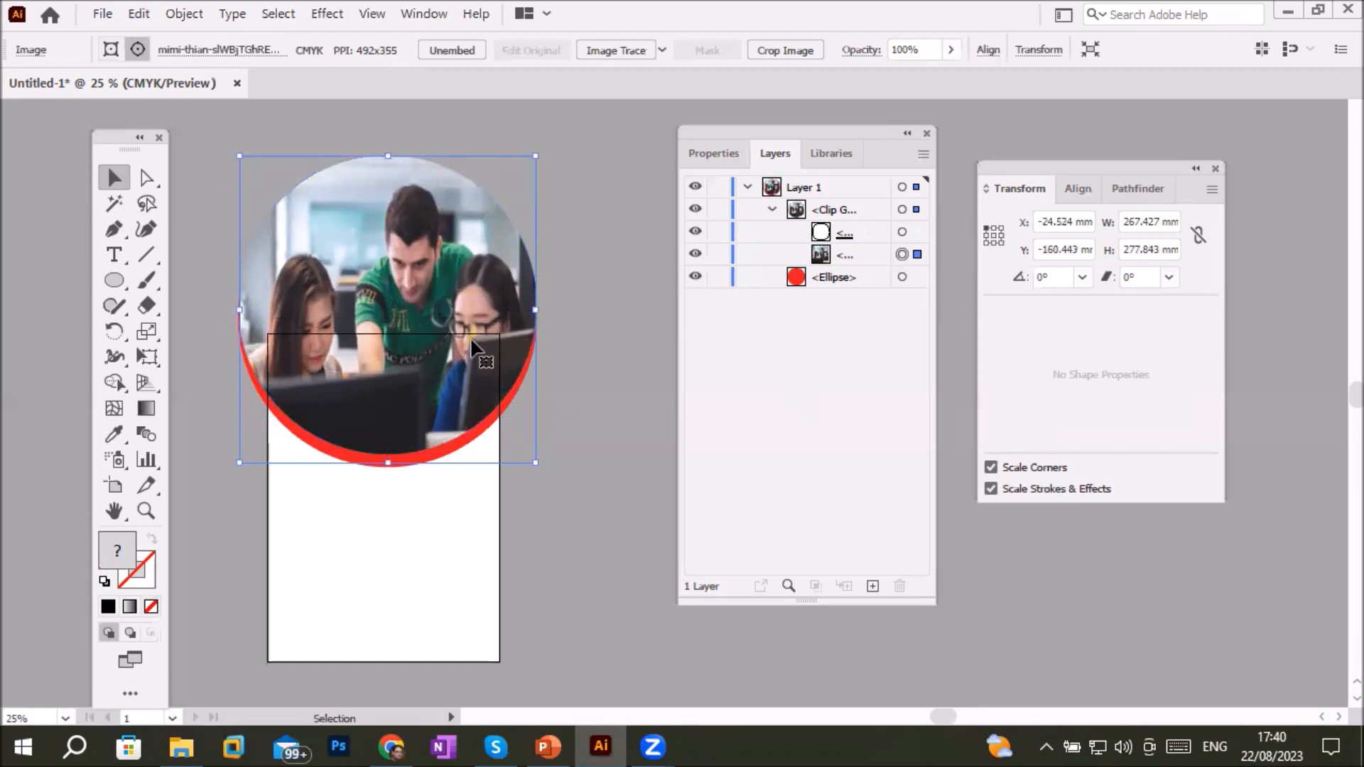
click(591, 441)
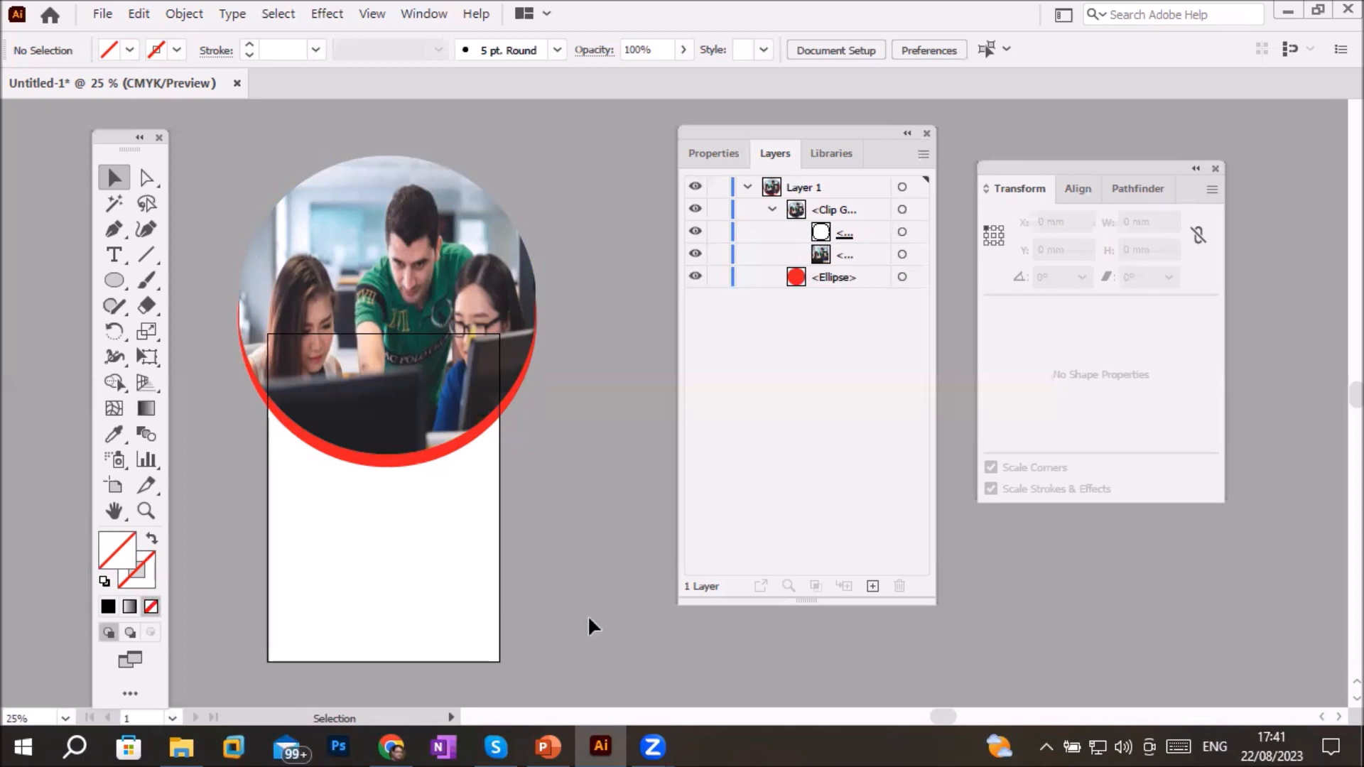
drag(113, 281, 224, 279)
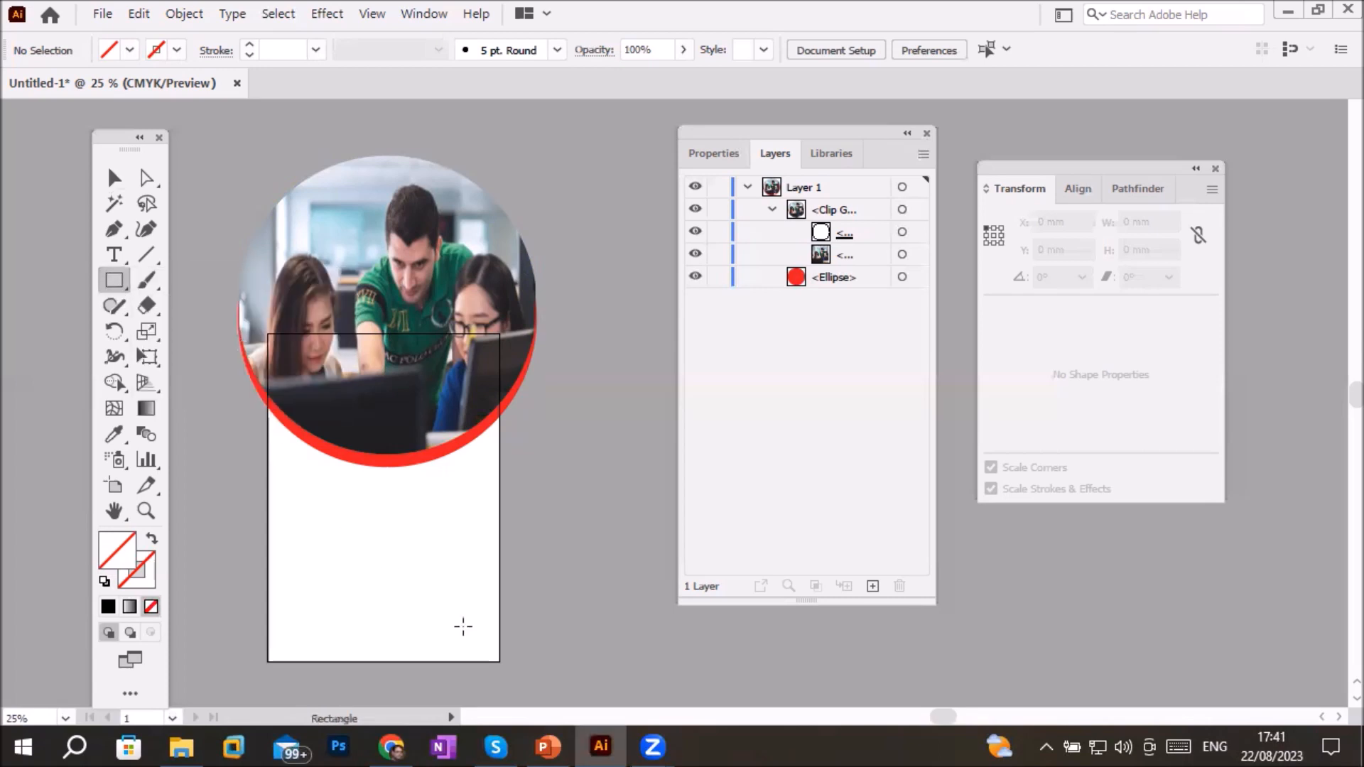
drag(499, 661, 264, 333)
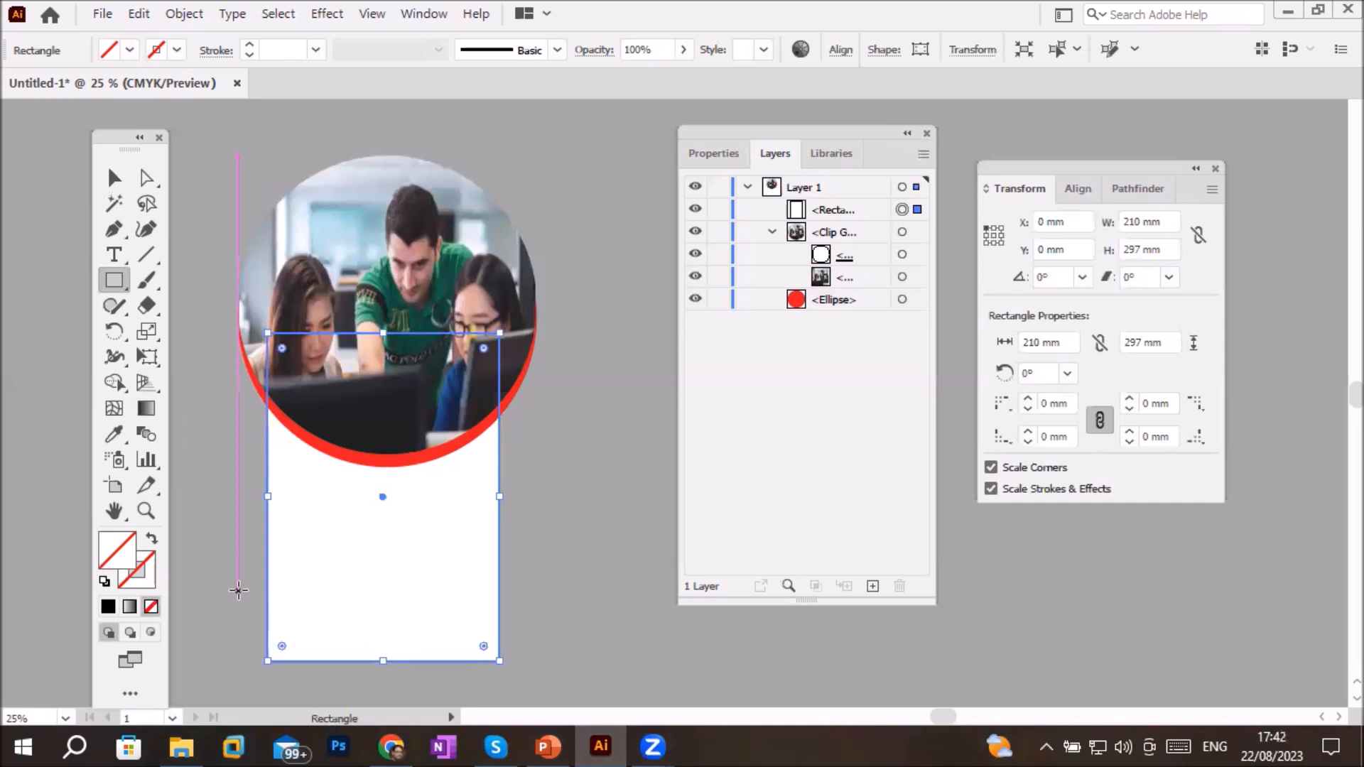
key(Delete)
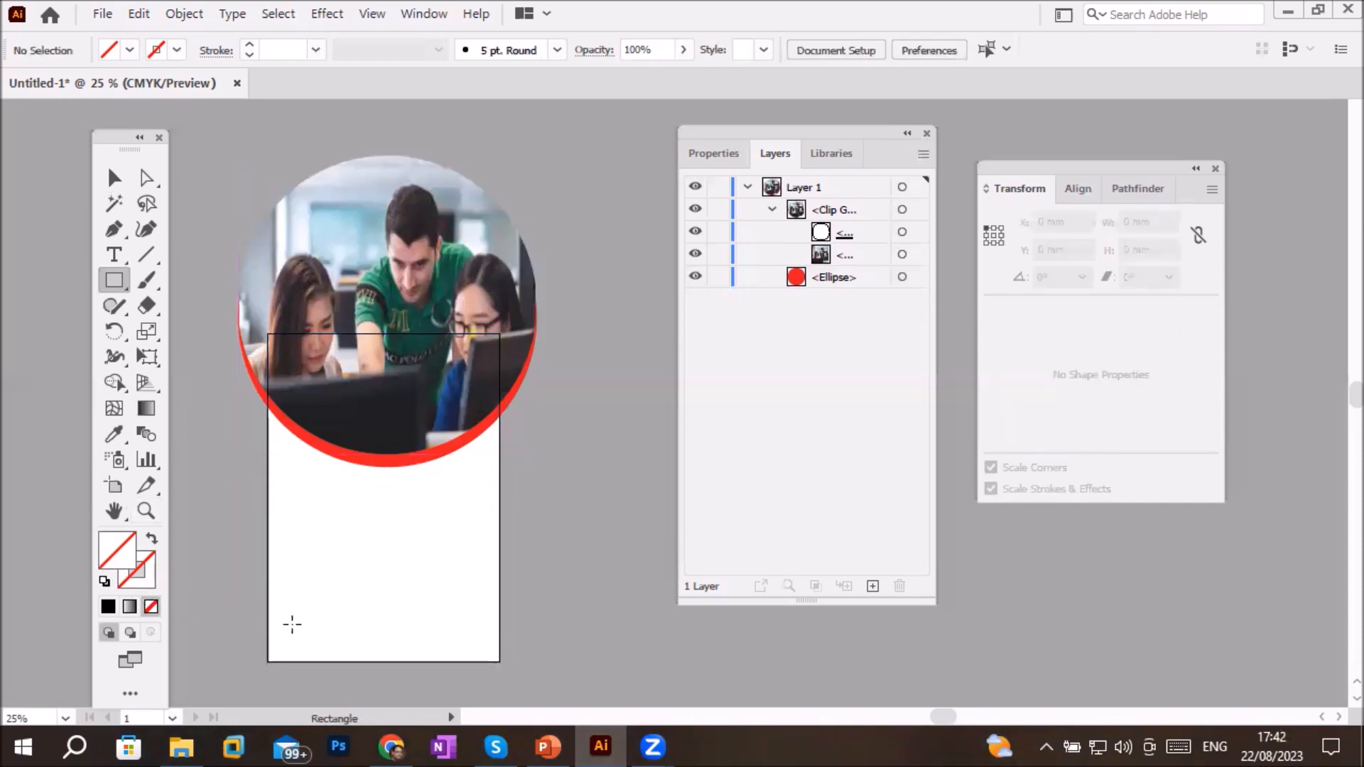
click(405, 579)
click(974, 377)
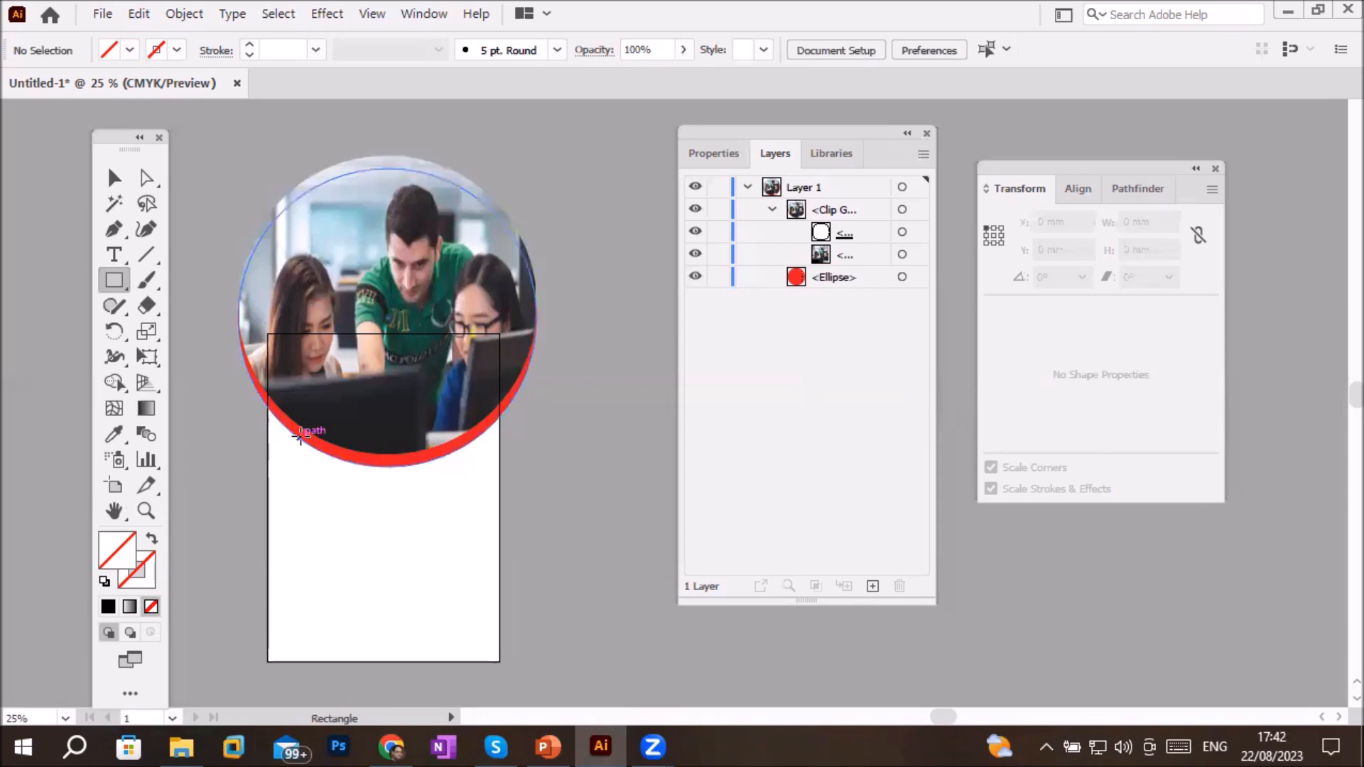
Draw a circle about 74.5 mm in diameter over the lower-left part of the red crescent
click(113, 283)
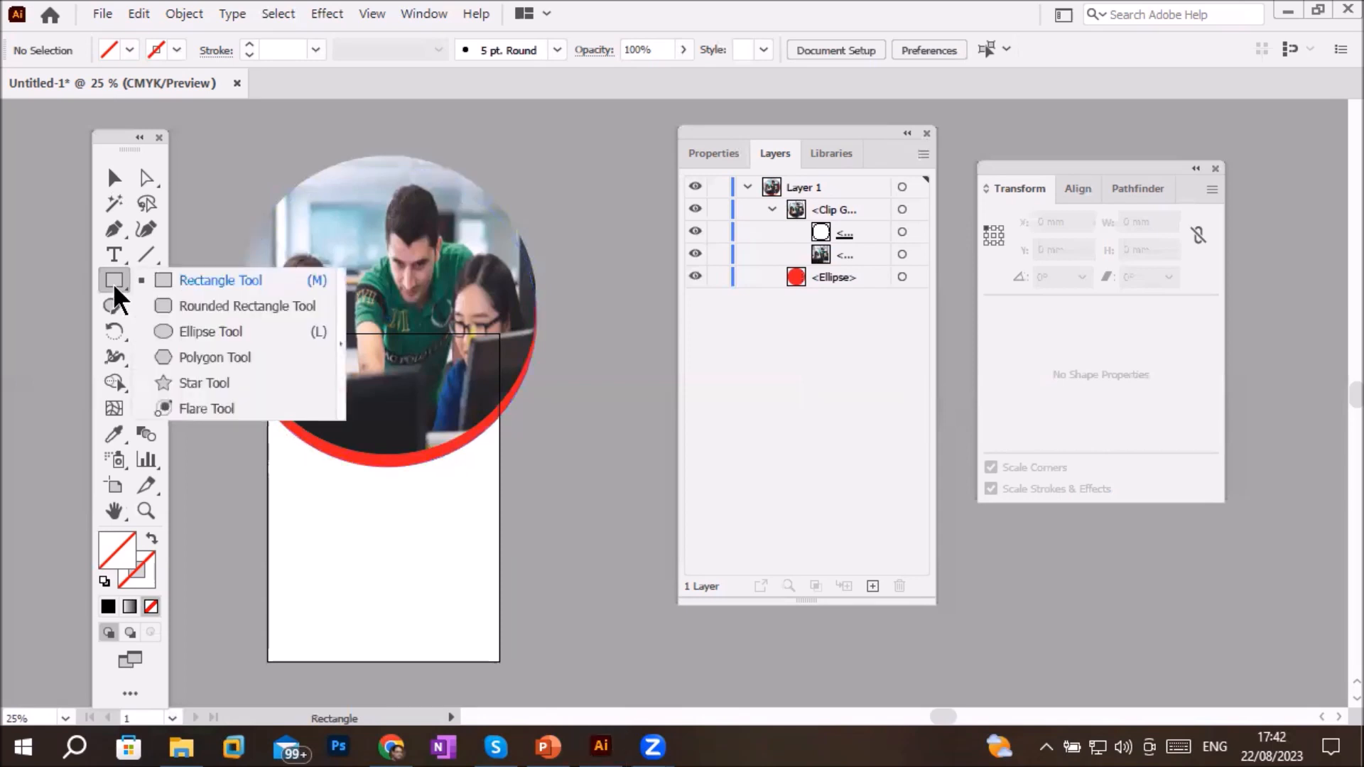
click(190, 329)
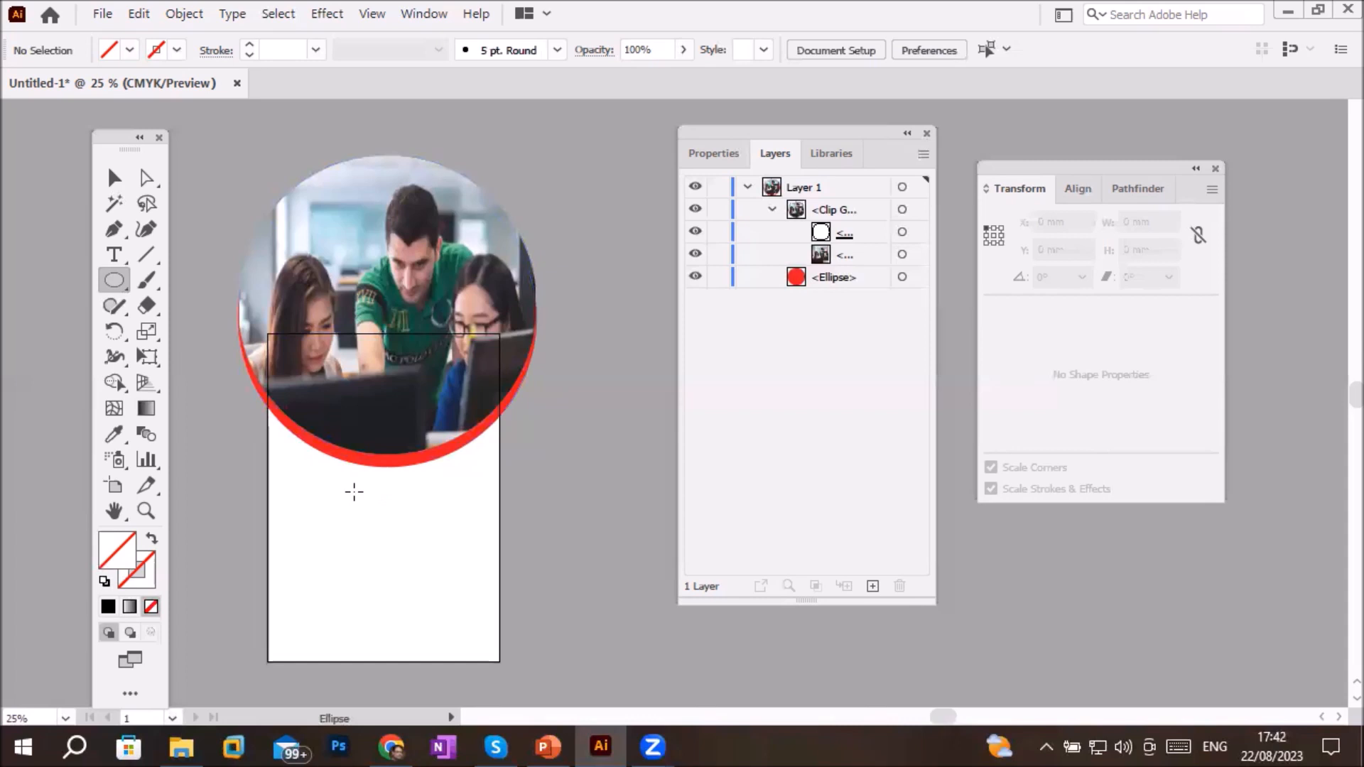
mouse_move(367, 494)
mouse_down()
mouse_move(279, 398)
mouse_move(305, 423)
mouse_move(285, 410)
mouse_up()
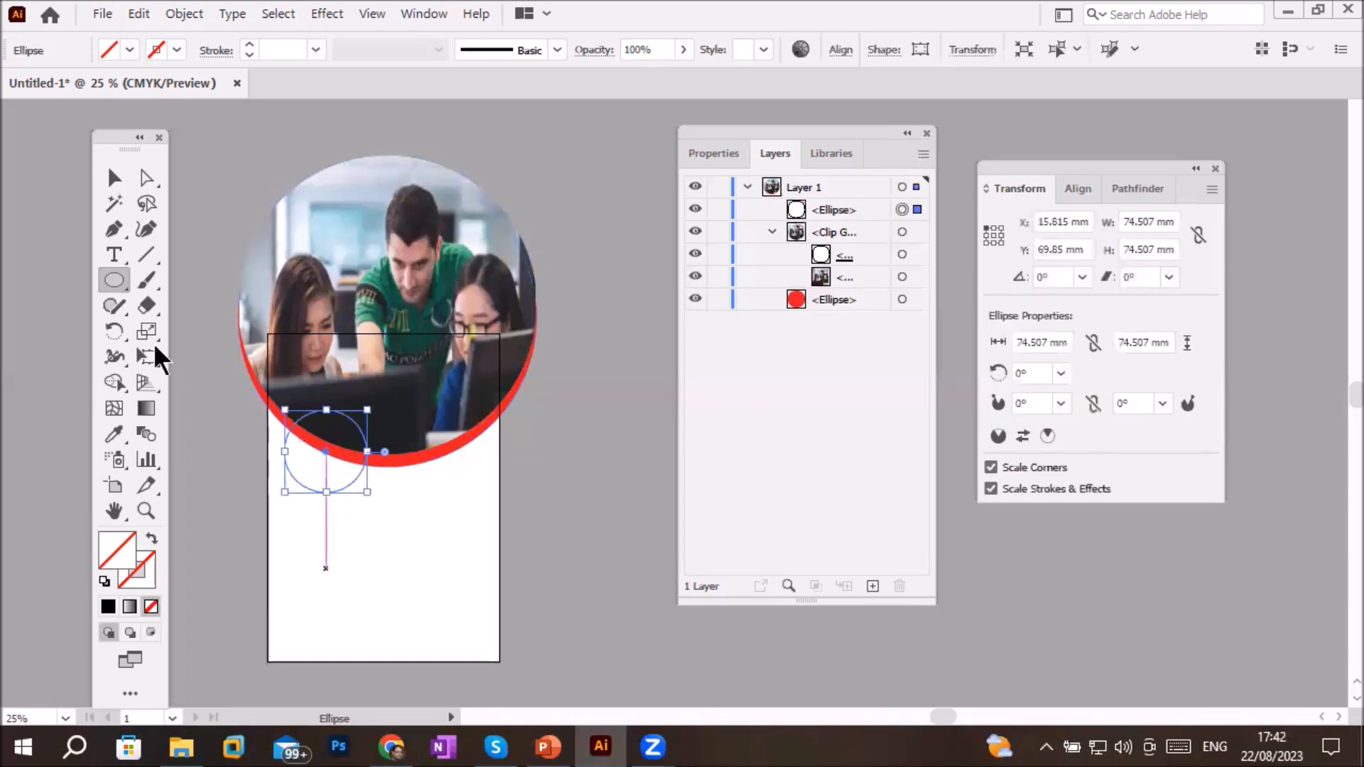
Duplicate the circle about 7 mm to its left and give the copy the default white fill and black stroke
click(114, 177)
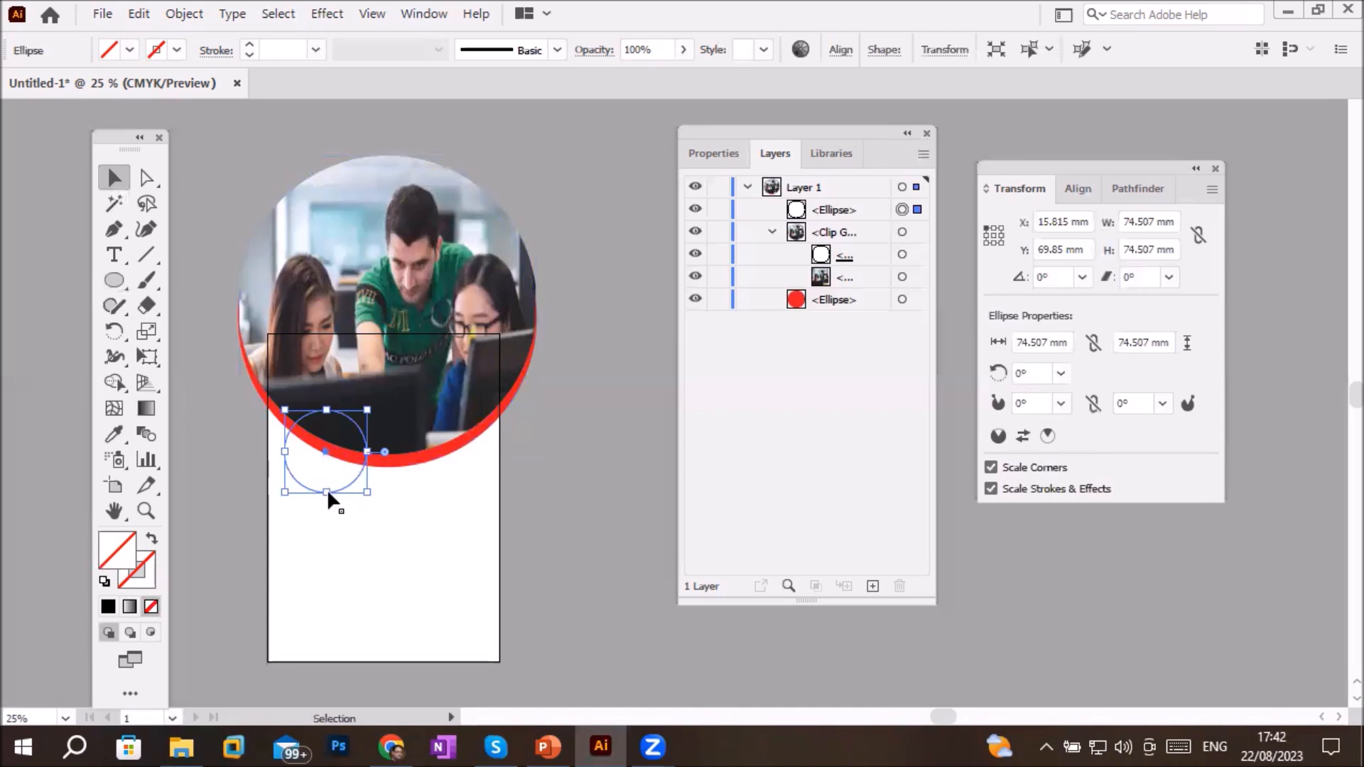
mouse_move(343, 484)
mouse_down()
mouse_move(413, 472)
mouse_move(435, 489)
mouse_move(336, 485)
mouse_up()
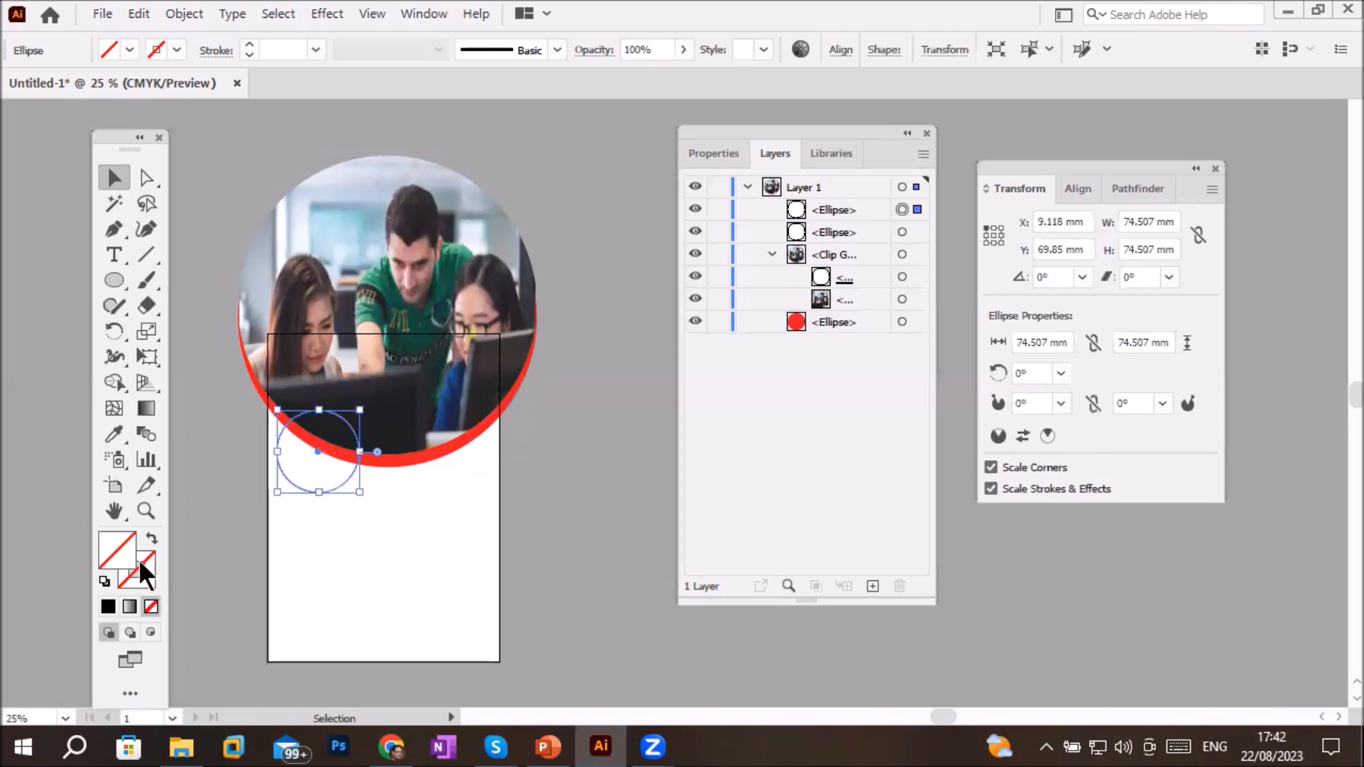
click(104, 581)
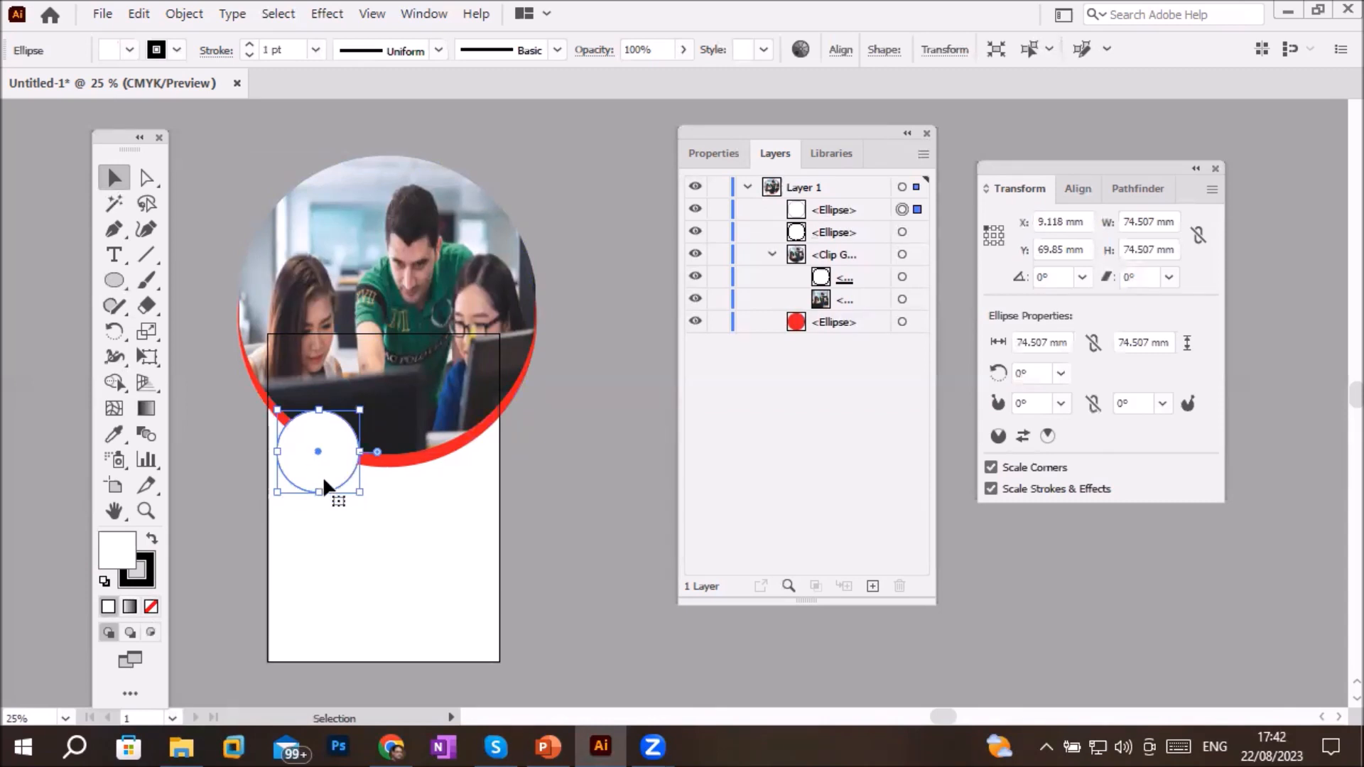
Copy the white circle twice rightward along the red crescent, shrinking the middle one to about 40 mm and the last one further, and deselect
drag(324, 480, 420, 488)
key(alt)
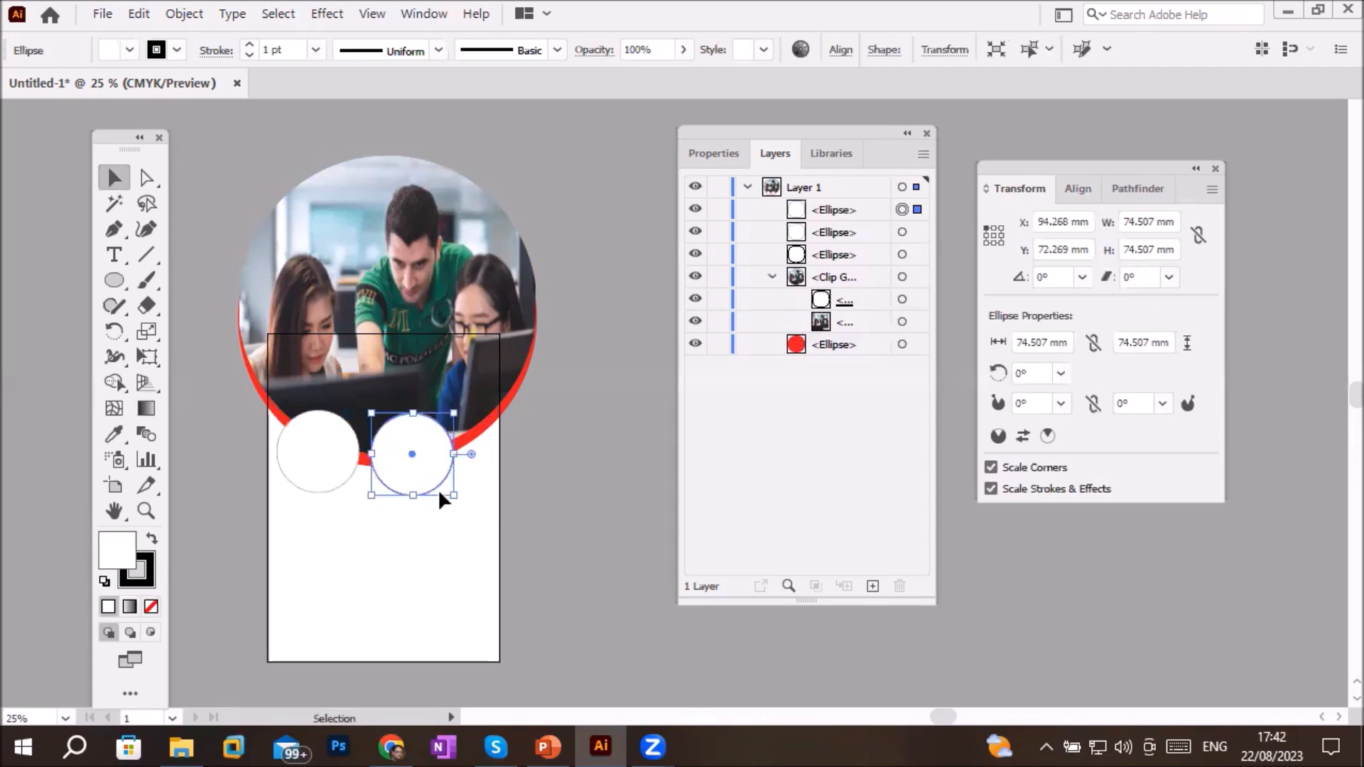
mouse_move(455, 496)
mouse_down()
mouse_move(419, 465)
mouse_move(450, 490)
mouse_move(435, 490)
mouse_move(458, 457)
mouse_move(483, 455)
mouse_up()
key(alt)
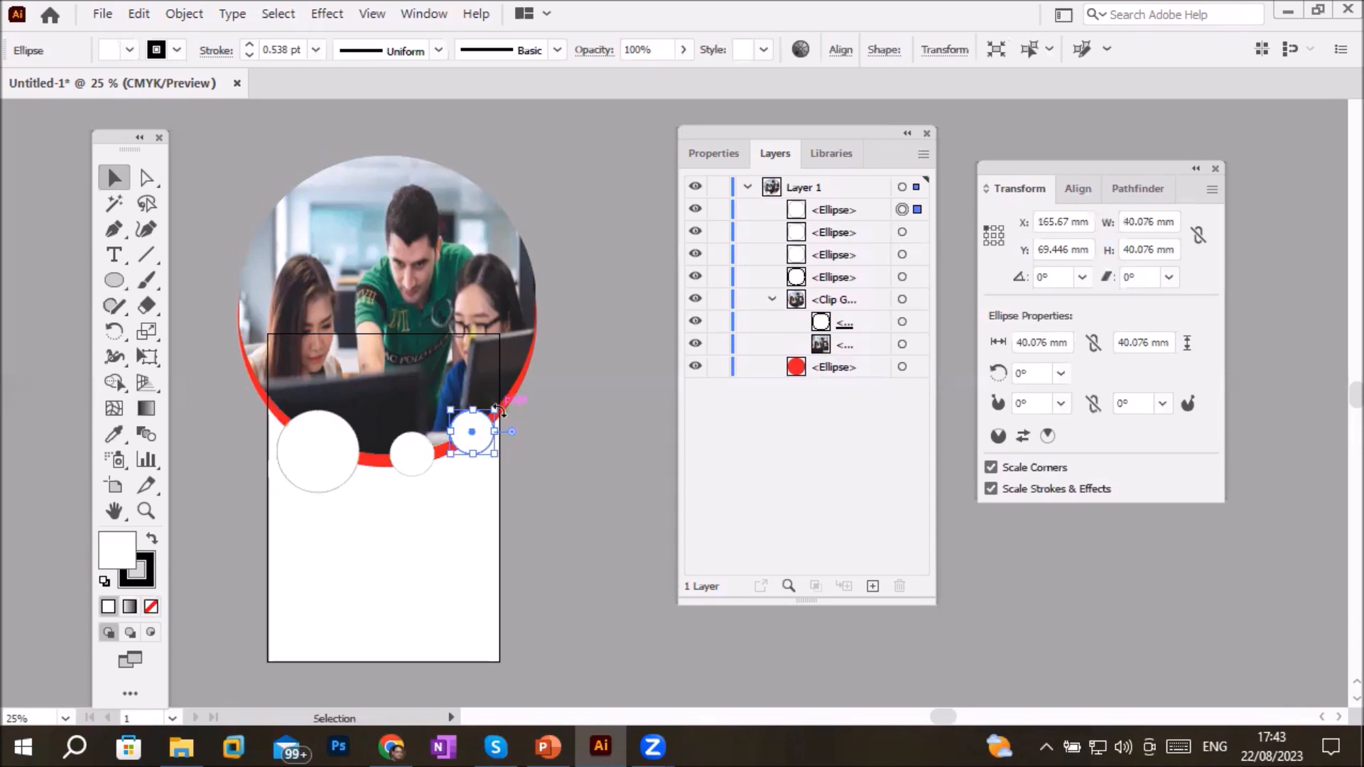
drag(496, 413, 489, 415)
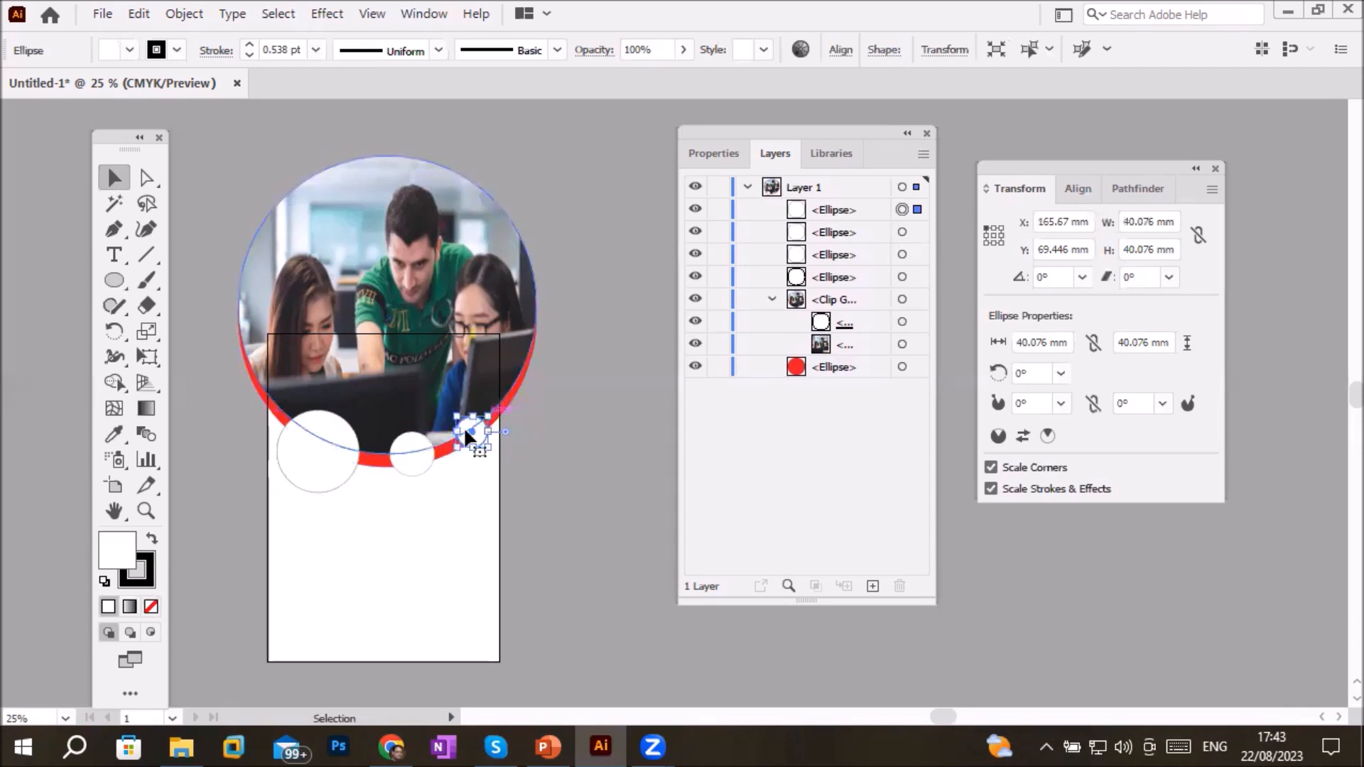
click(398, 566)
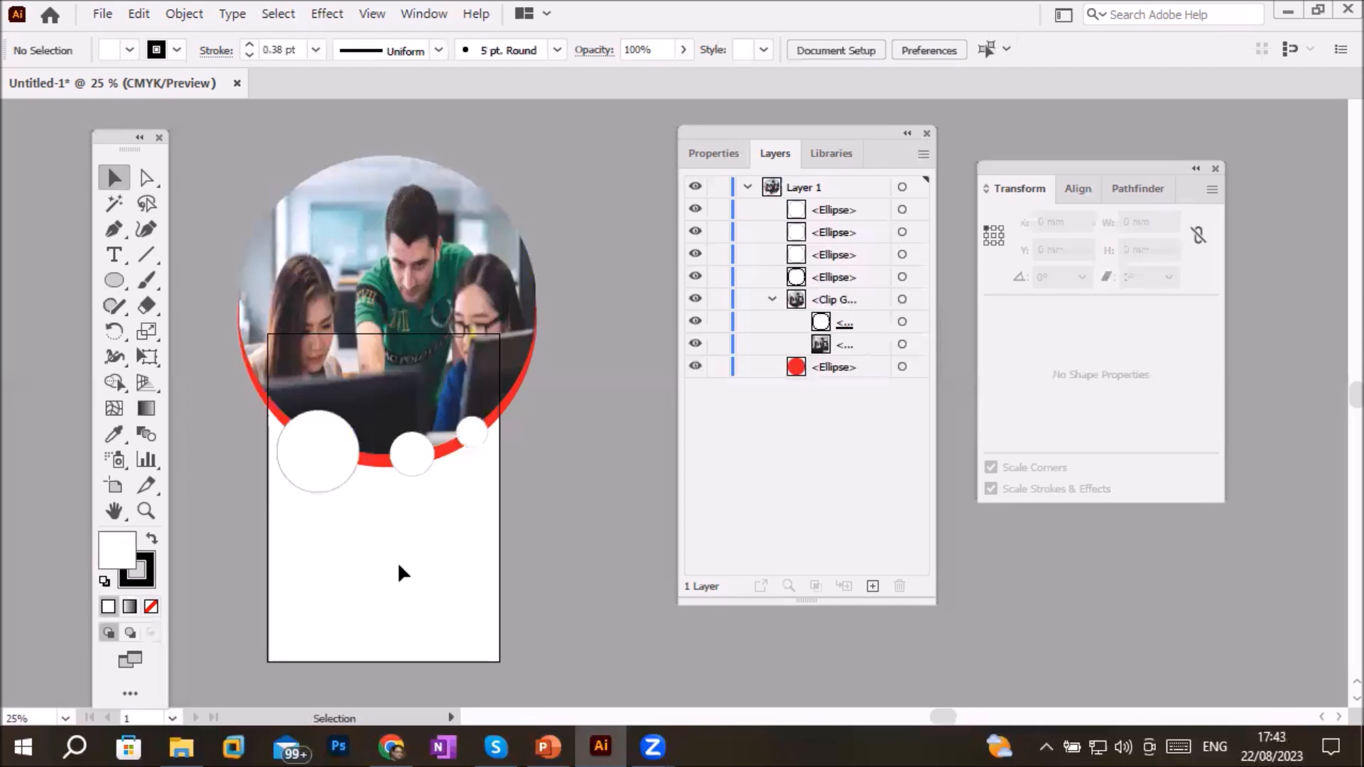
Draw a white rectangle 210 mm wide and about 49 mm high across the bottom of the artboard
click(114, 279)
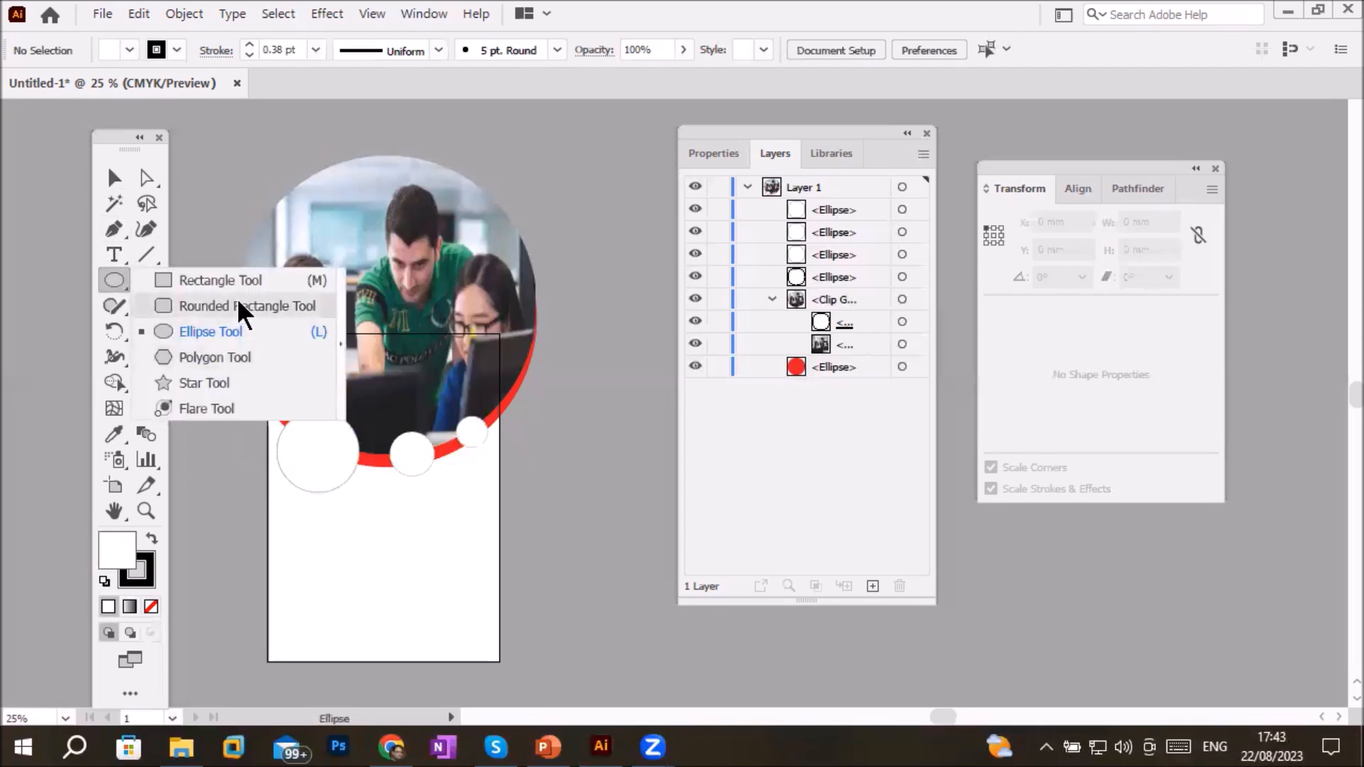
click(250, 280)
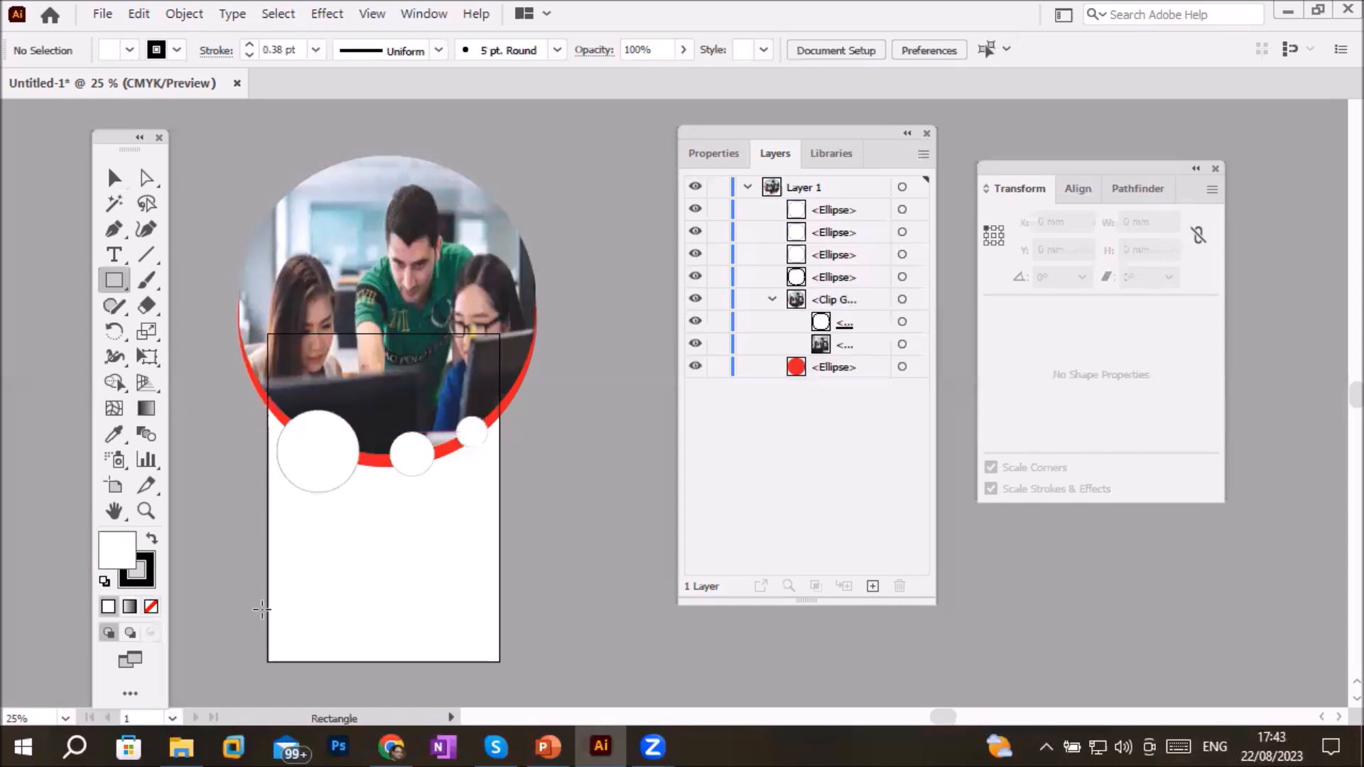
drag(268, 608, 500, 661)
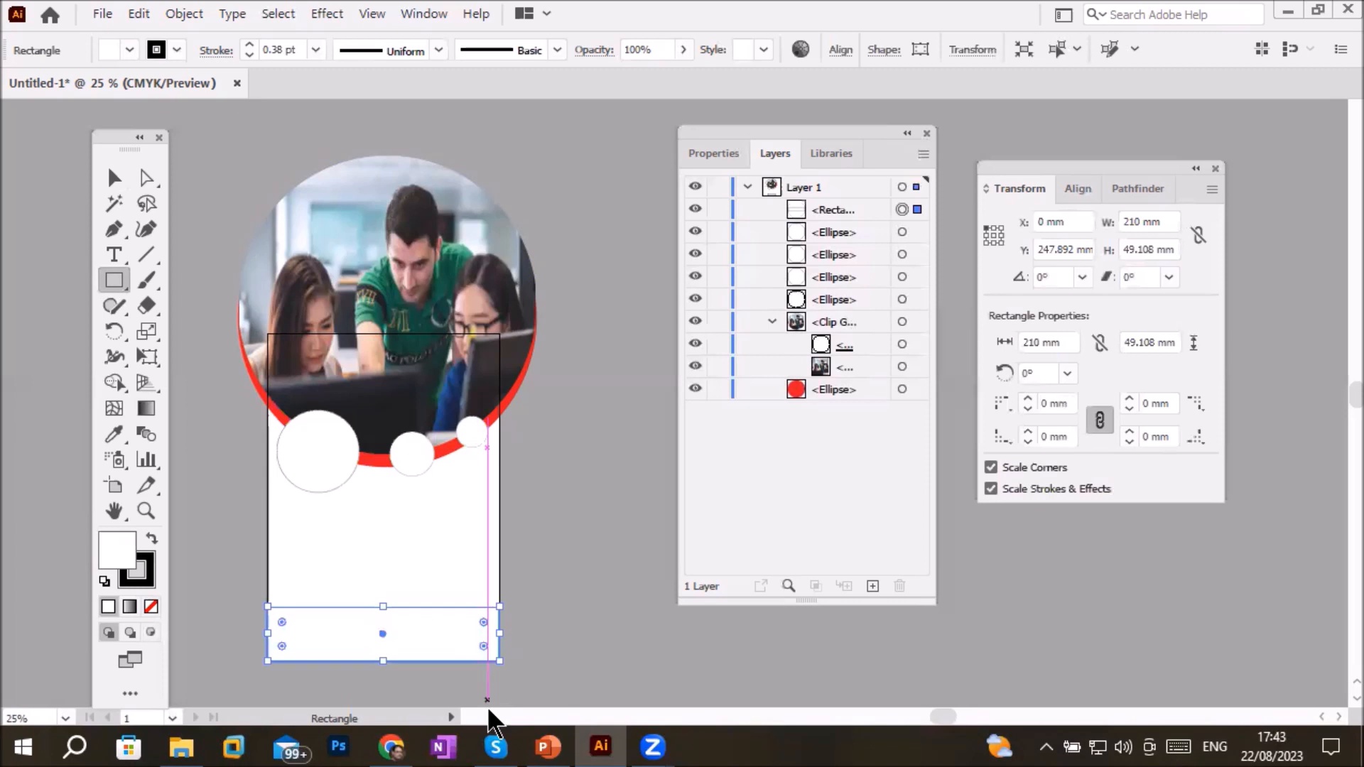
Try rounding all corners of the bottom rectangle to about 24.55 mm and undo the rounding
click(114, 179)
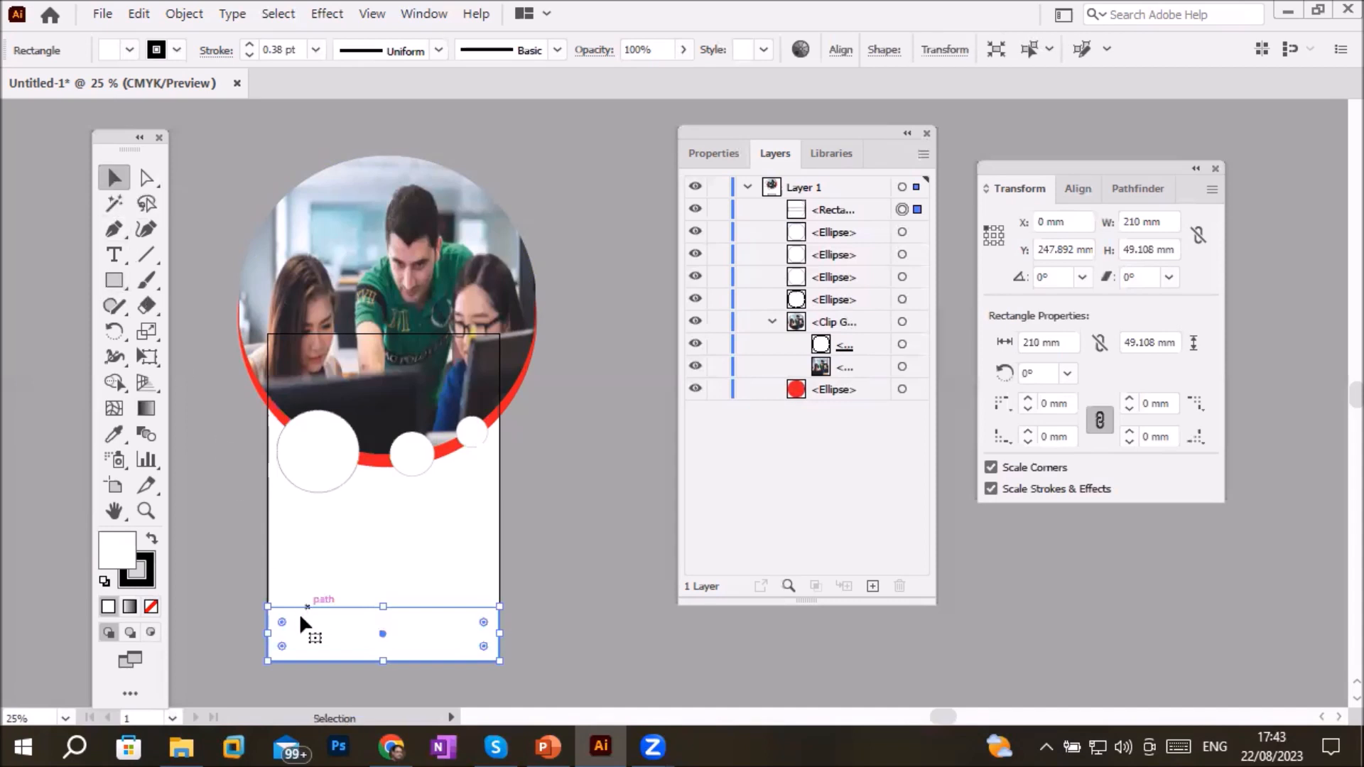
drag(283, 621, 319, 636)
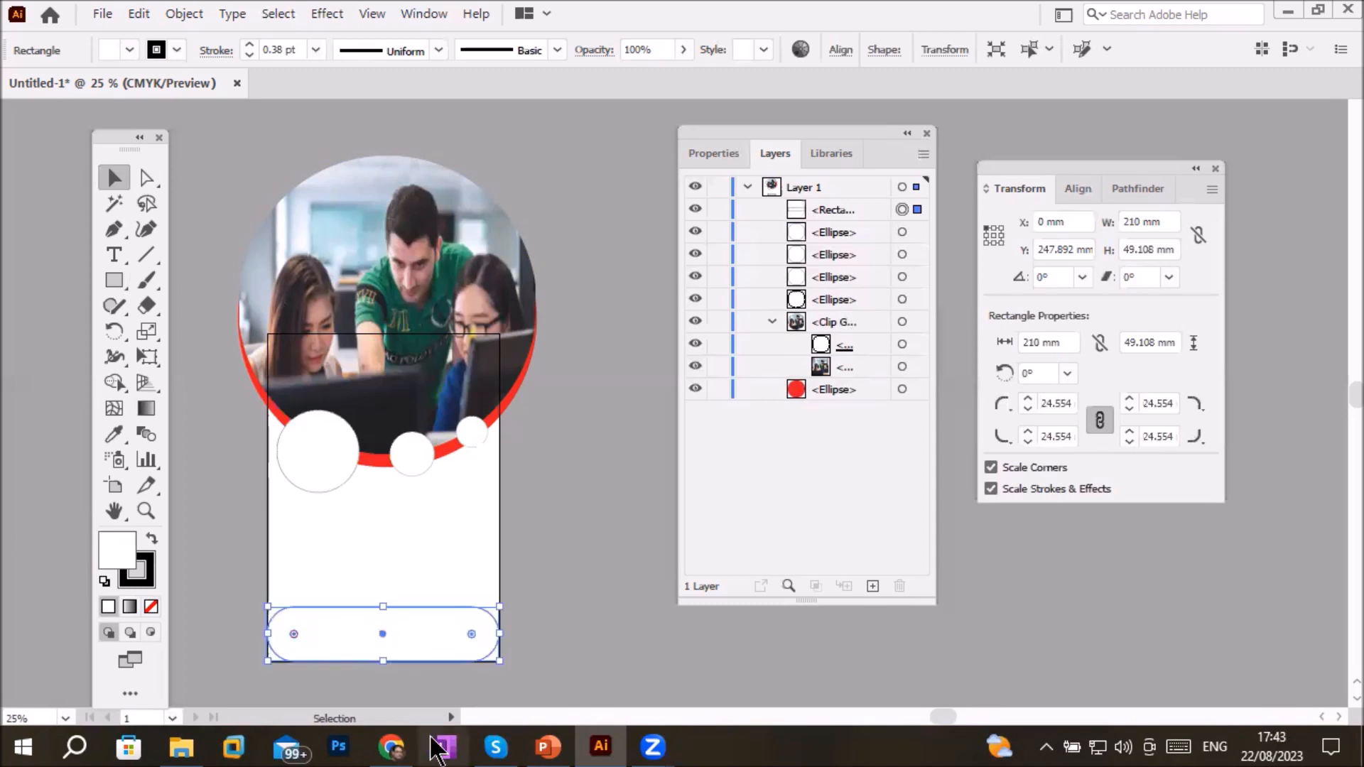
key(ctrl+z)
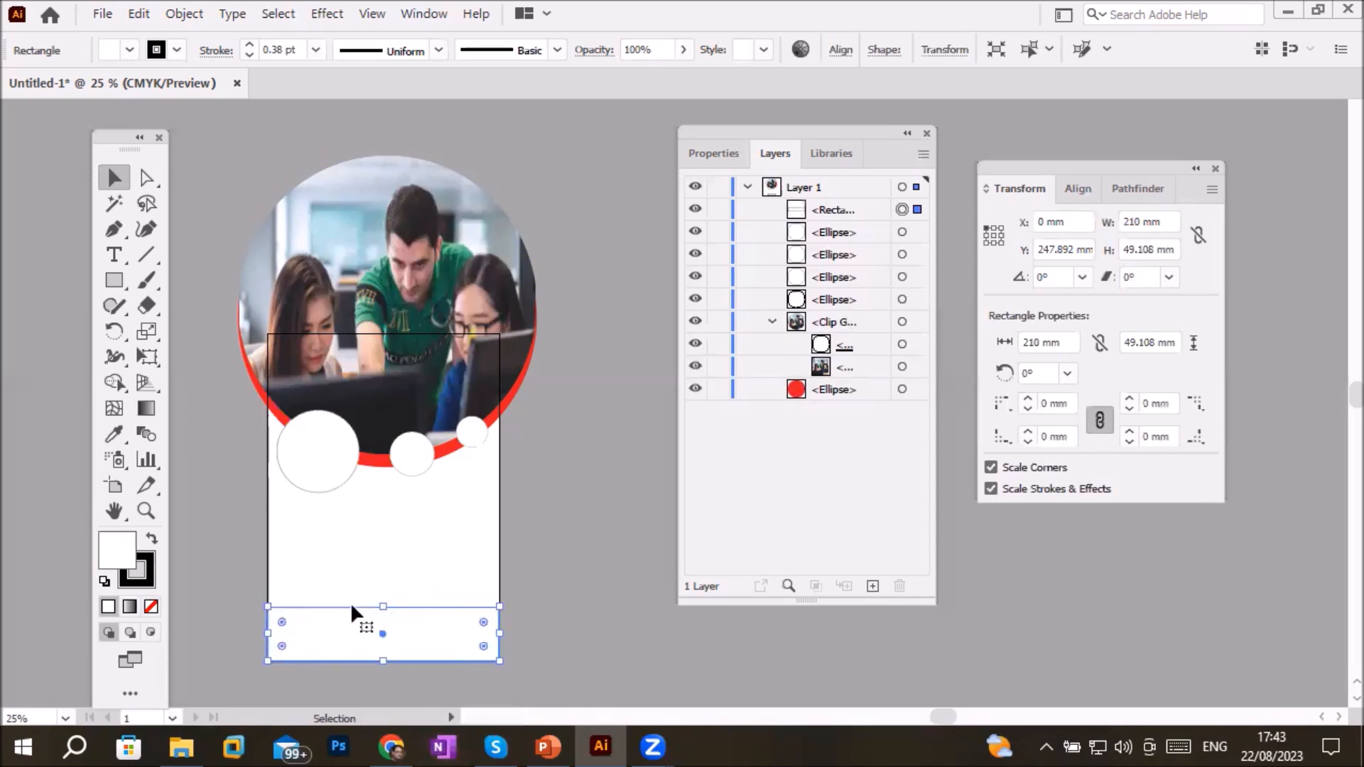
Resize the rectangle to about 116 by 16.5 mm and move it to about X 32 mm, Y 187 mm below the circles
drag(351, 603, 381, 534)
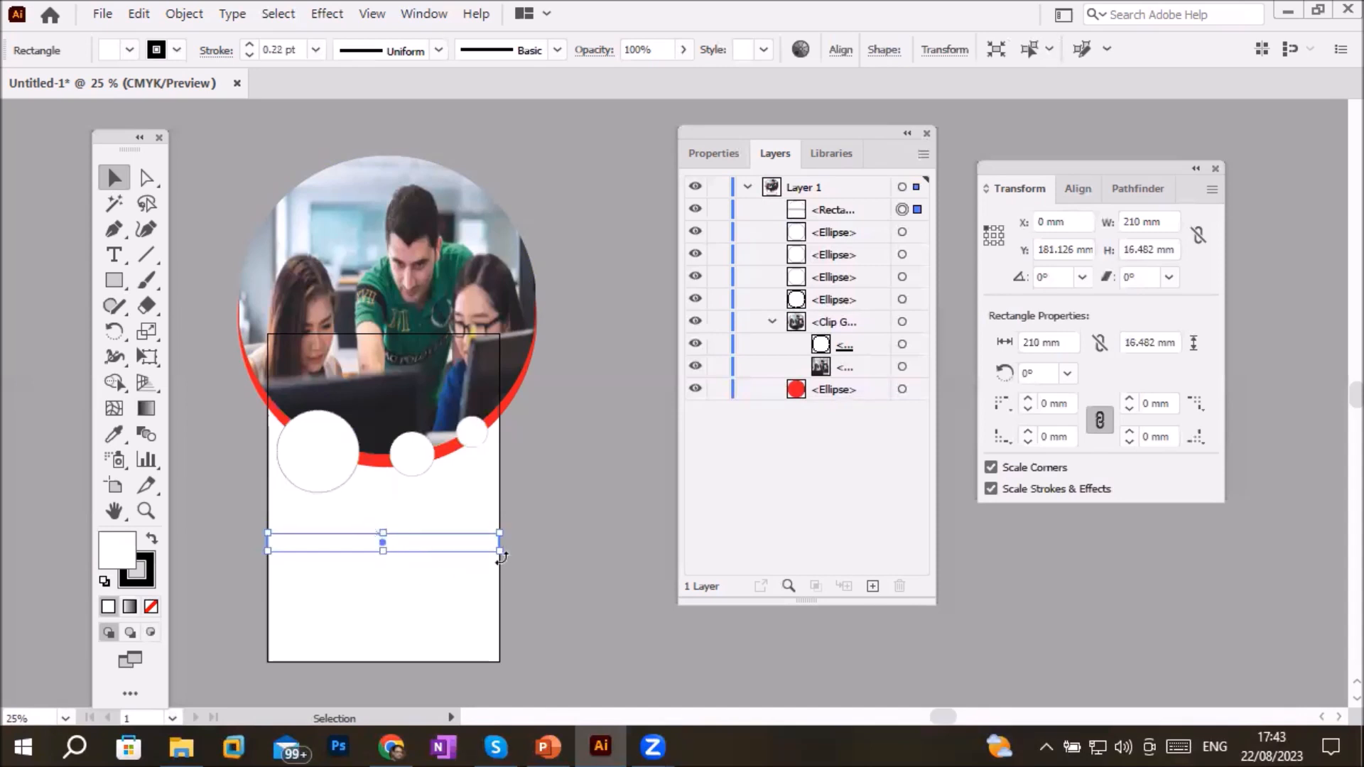
drag(501, 534, 396, 534)
scroll(390, 543, up, 2)
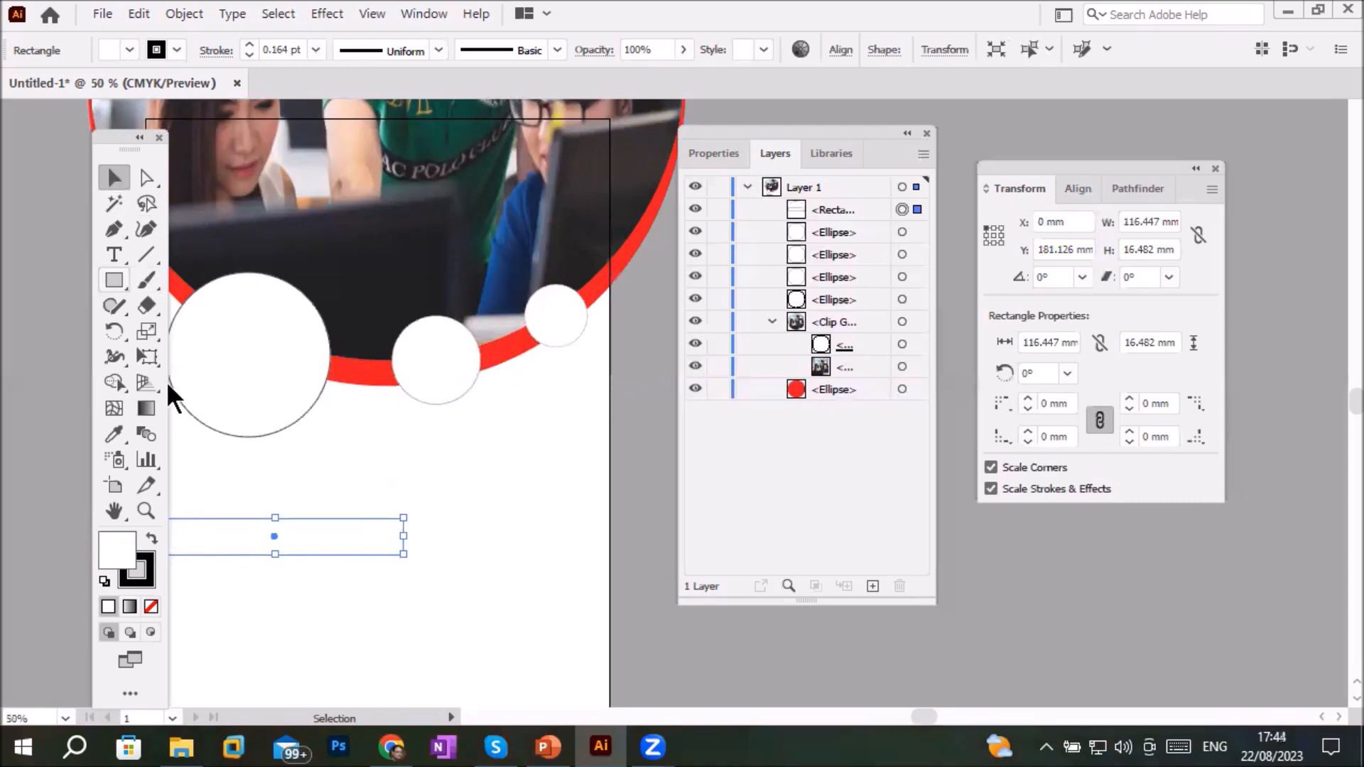
drag(108, 135, 66, 142)
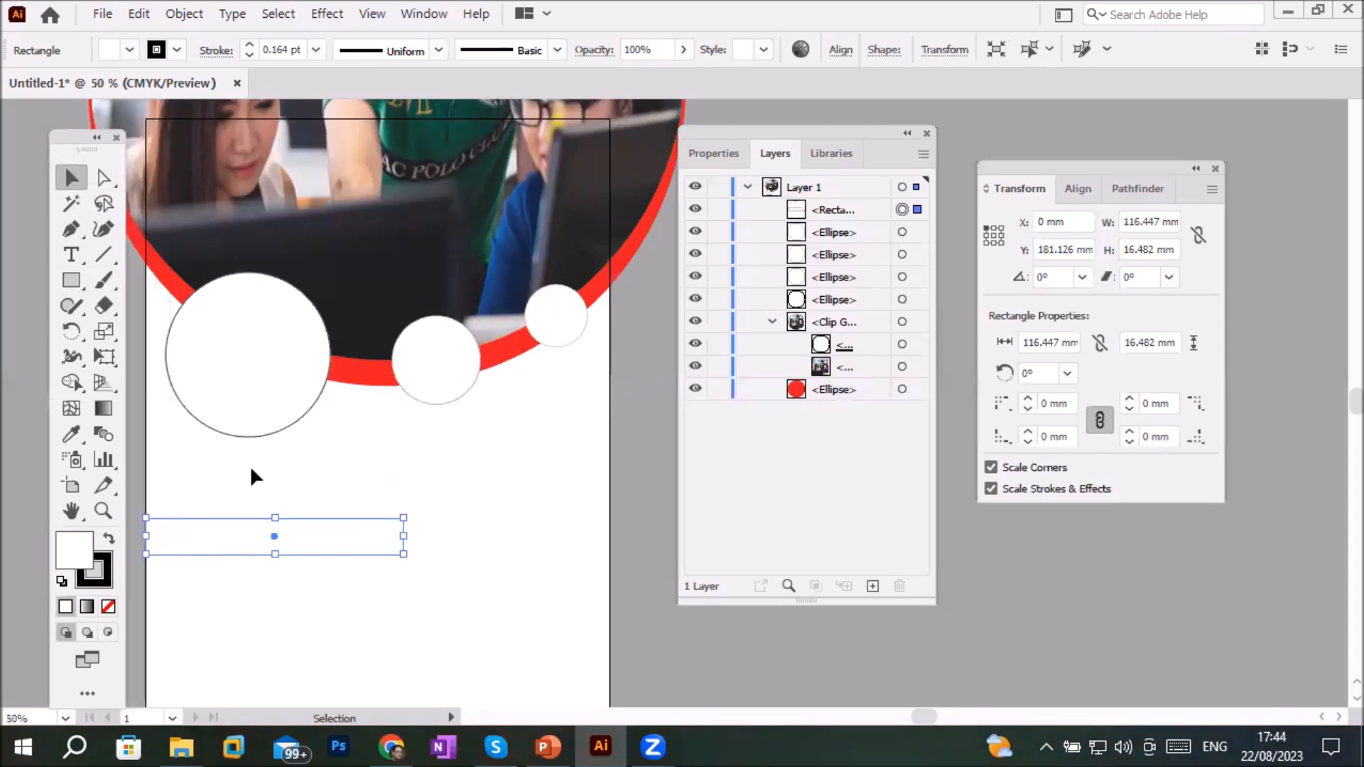
drag(334, 553, 405, 565)
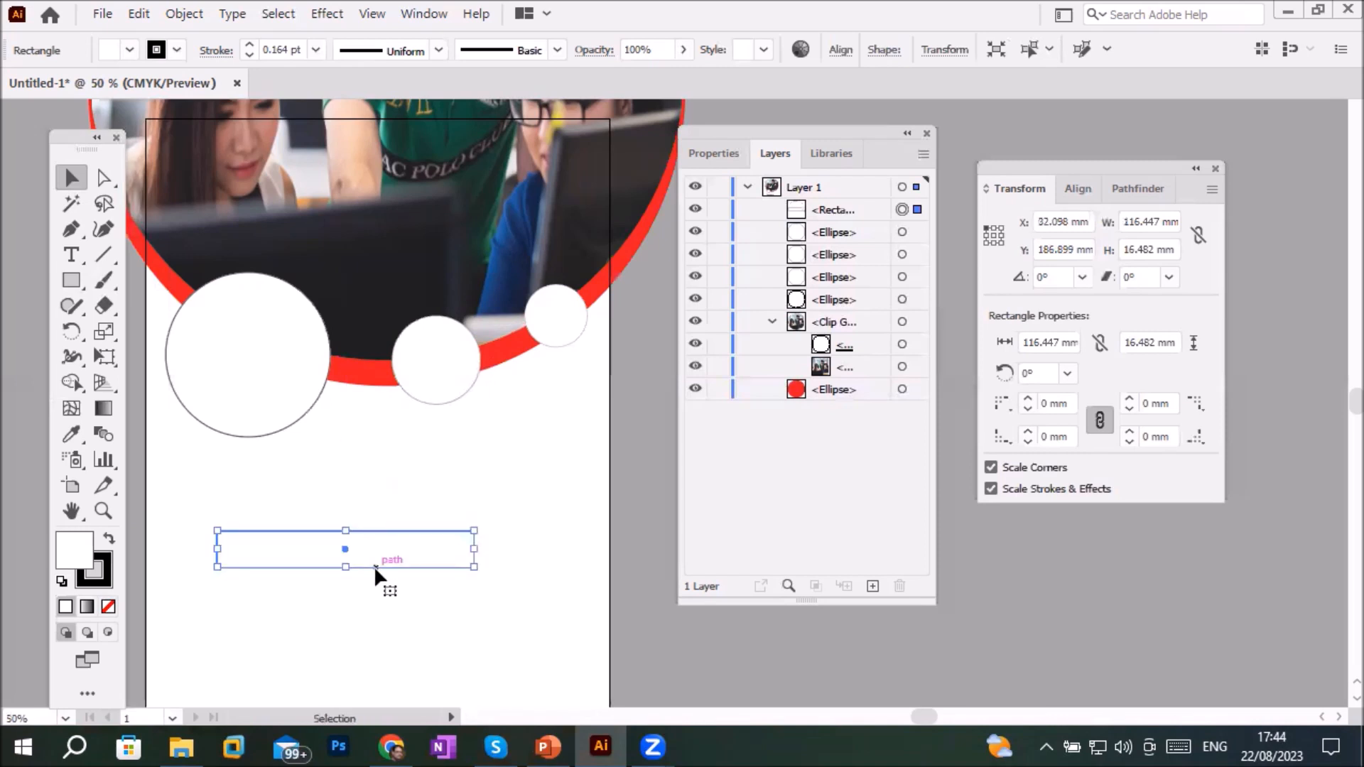
click(103, 180)
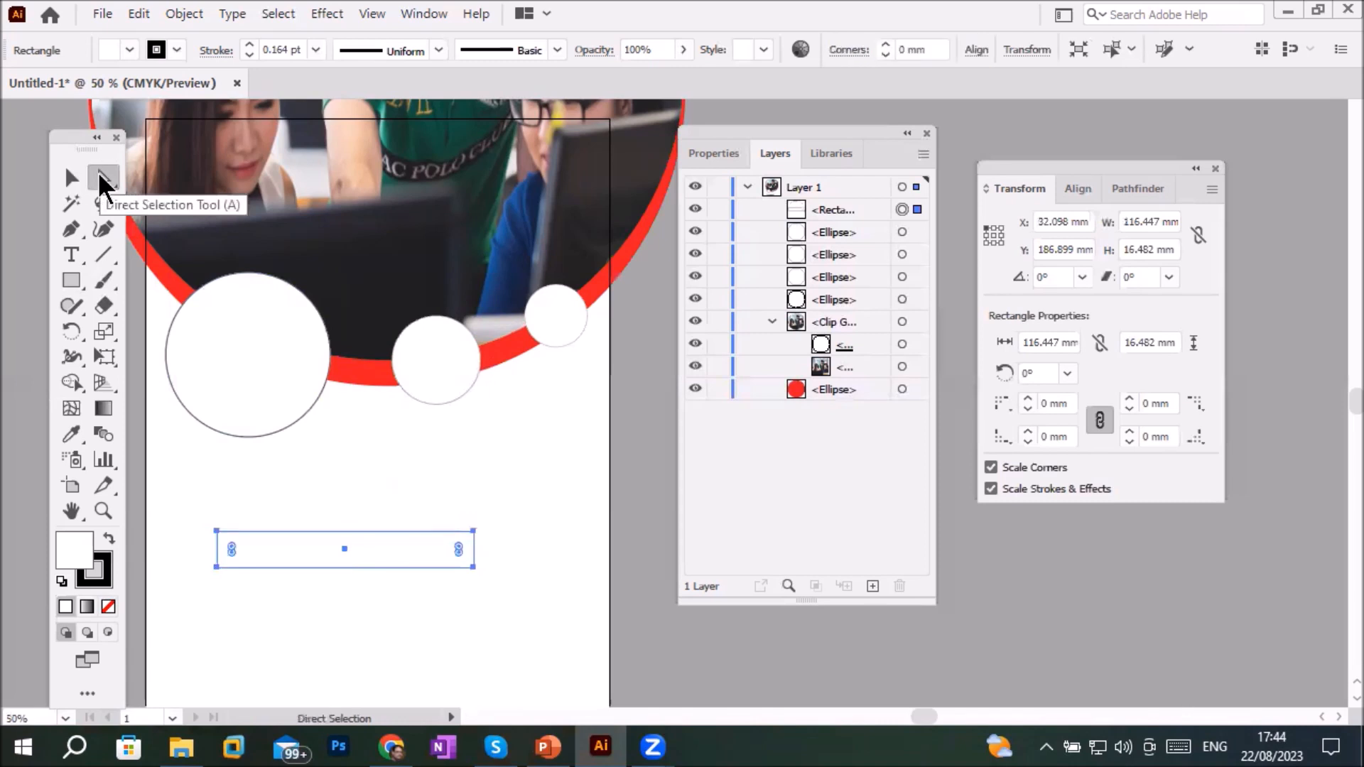
click(71, 177)
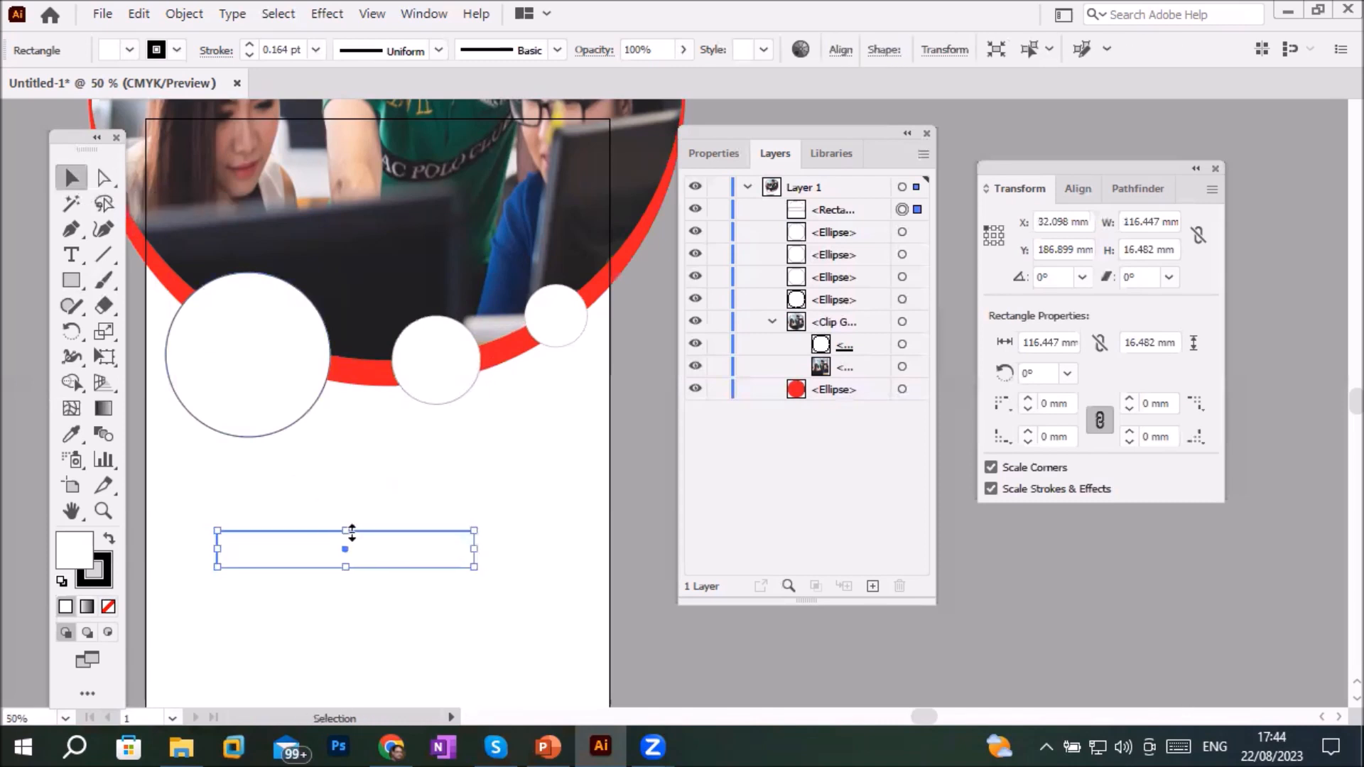
Fully round the rectangle's two right corners and fit it to about 14.5 mm high at X 0 mm, Y about 185.5 mm
drag(346, 531, 346, 488)
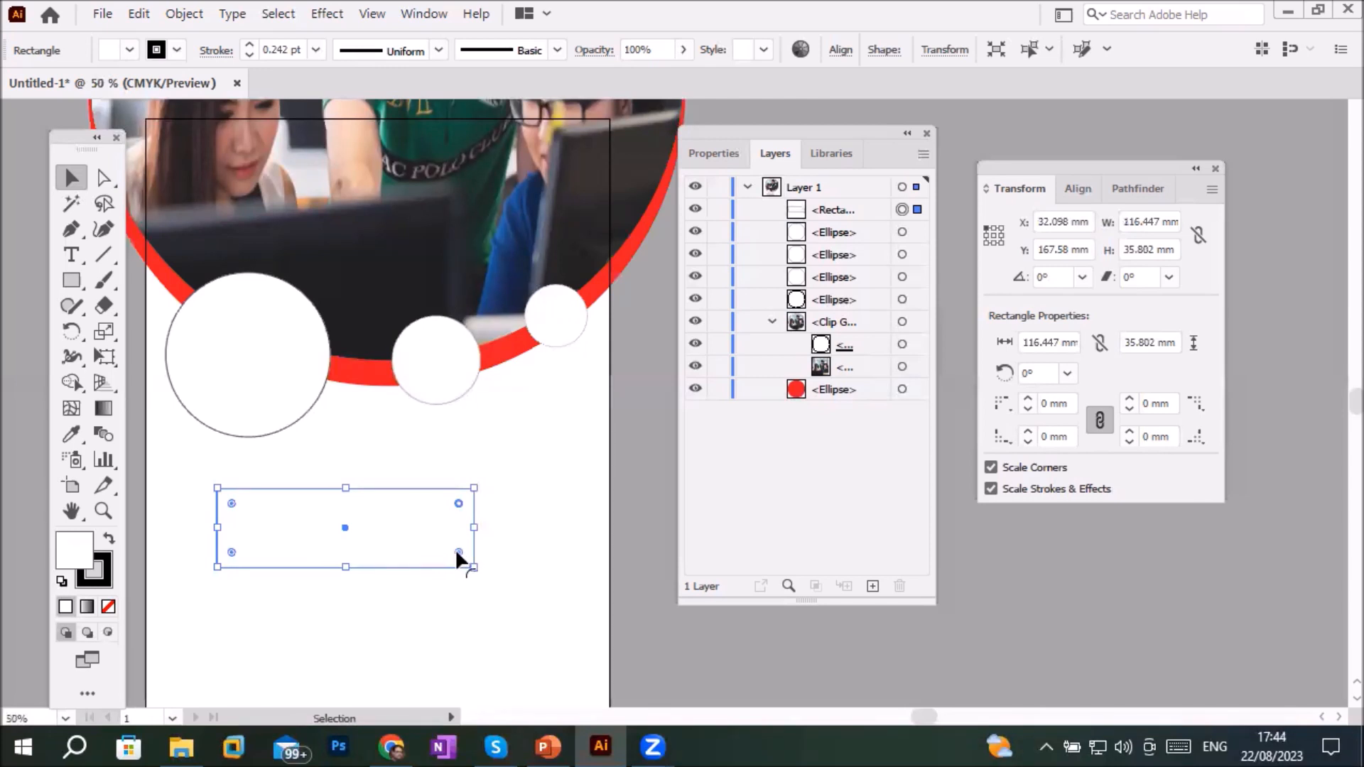
drag(458, 553, 384, 627)
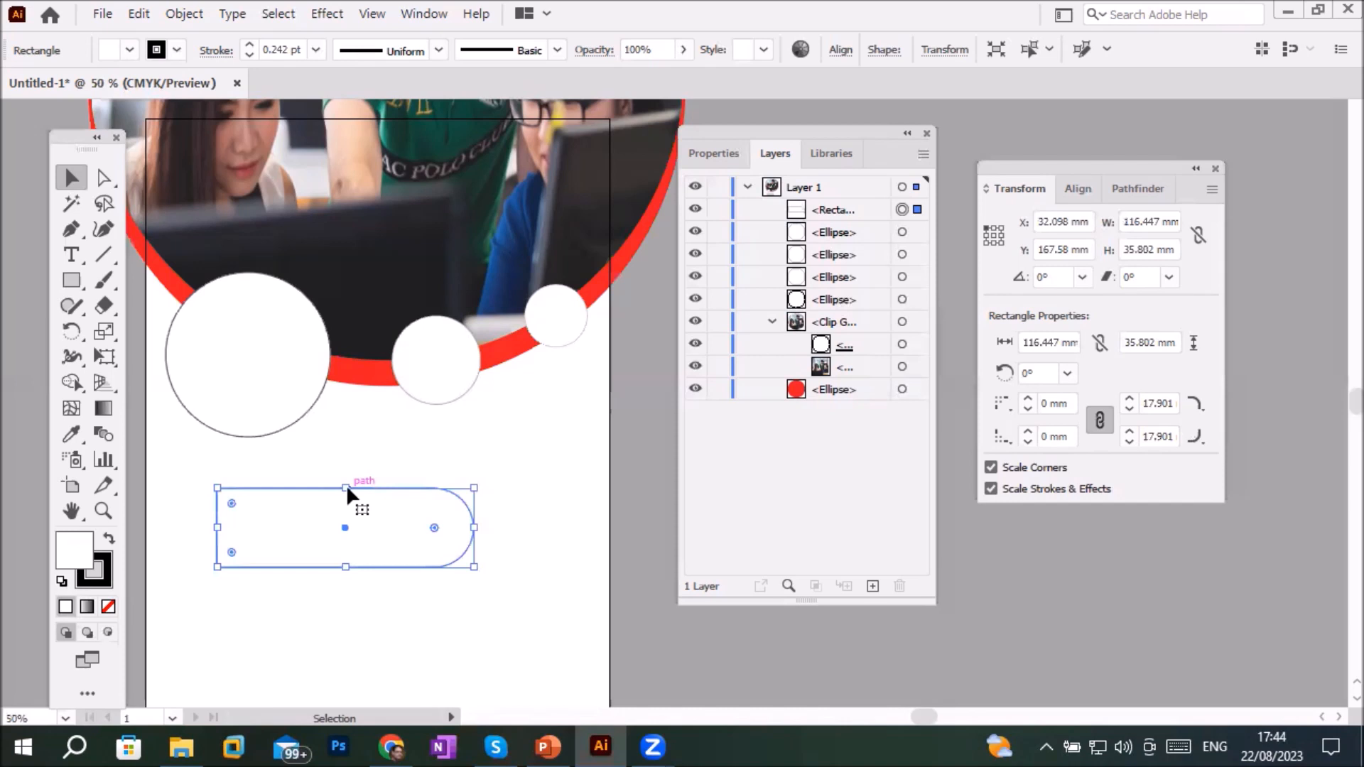
drag(347, 489, 245, 537)
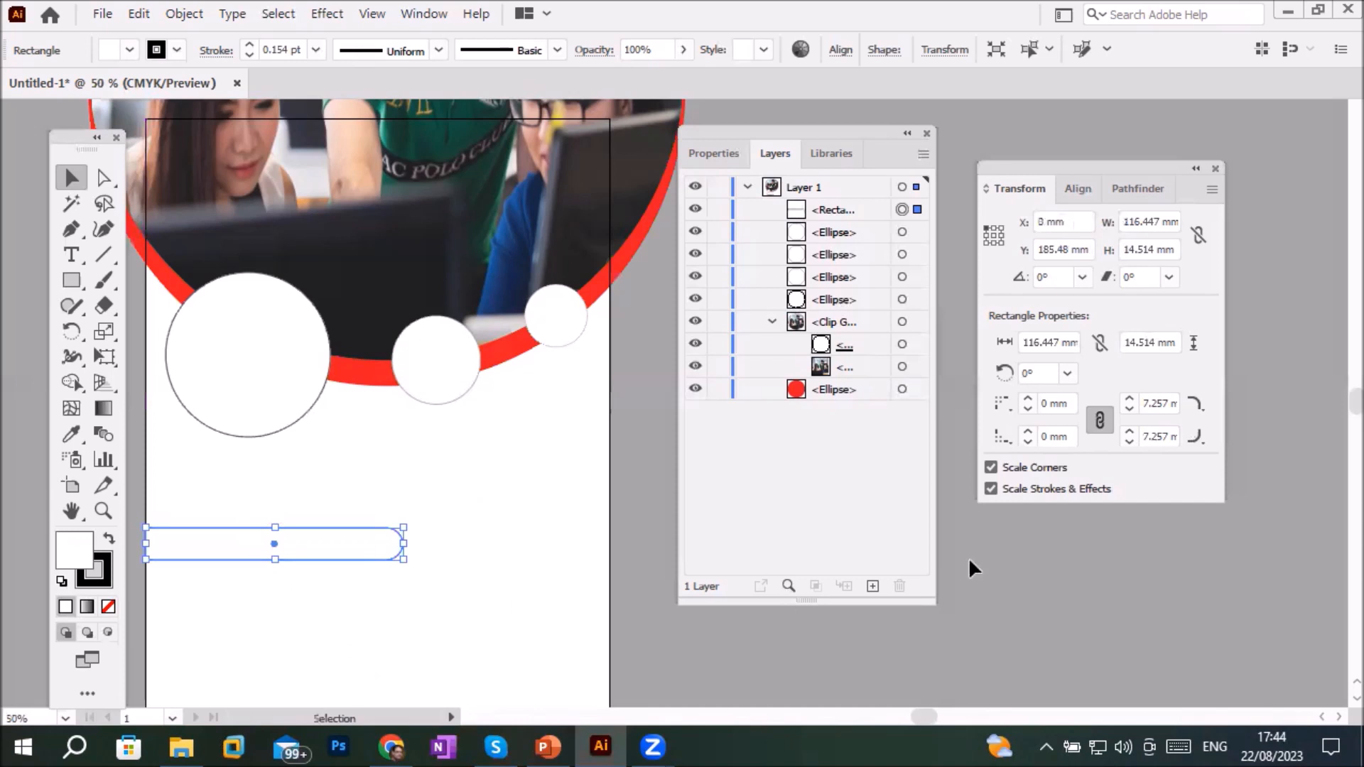
Fill the round-ended bar with CMYK Cyan
click(130, 49)
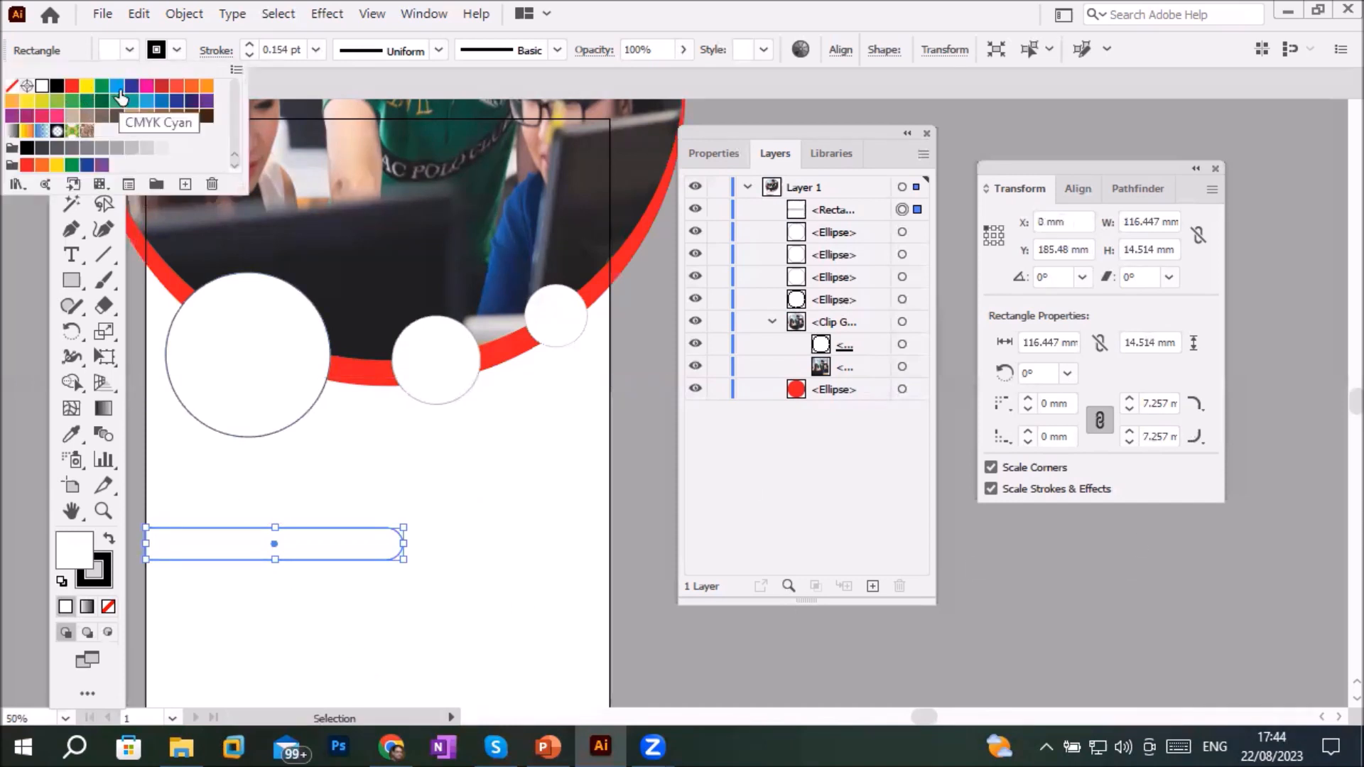
click(118, 89)
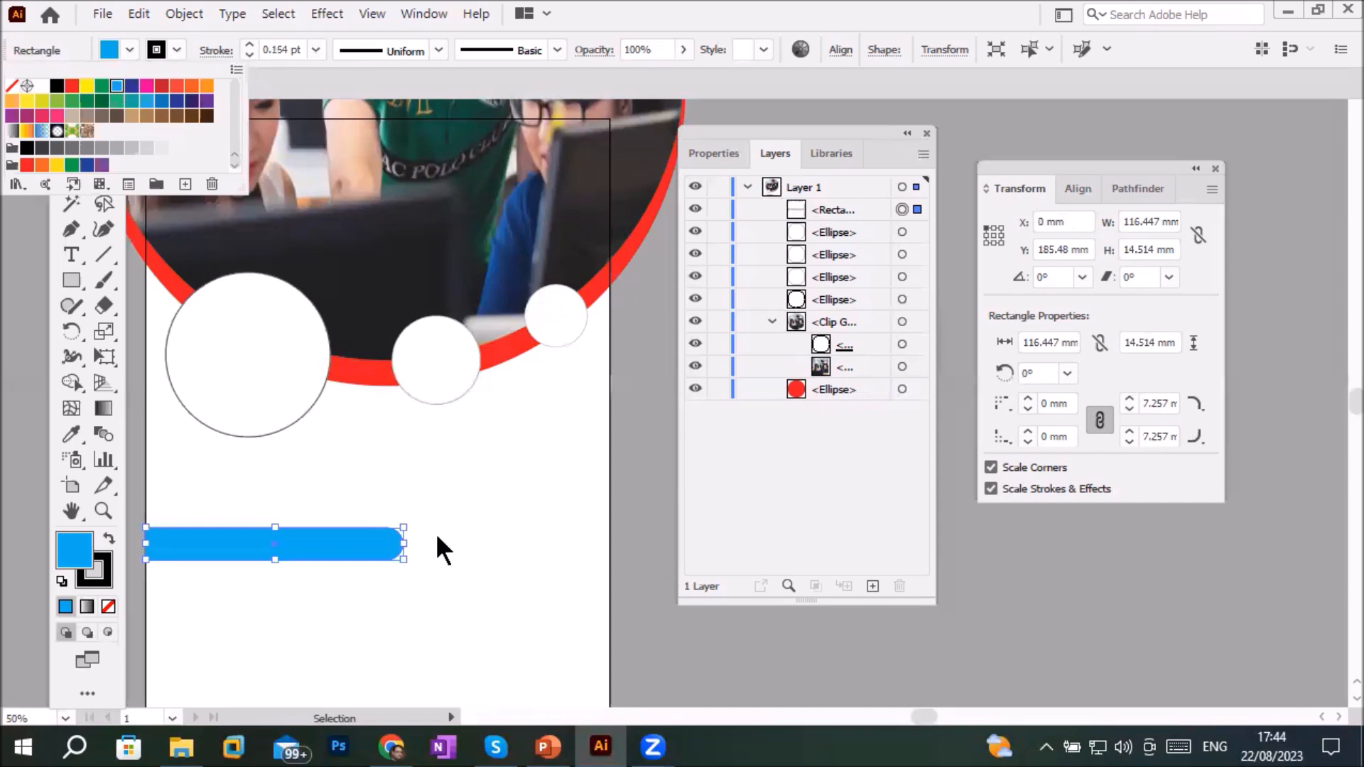
key(Escape)
Duplicate the cyan bar twice to stack three bars along the artboard's left edge, and deselect
scroll(678, 646, down, 1)
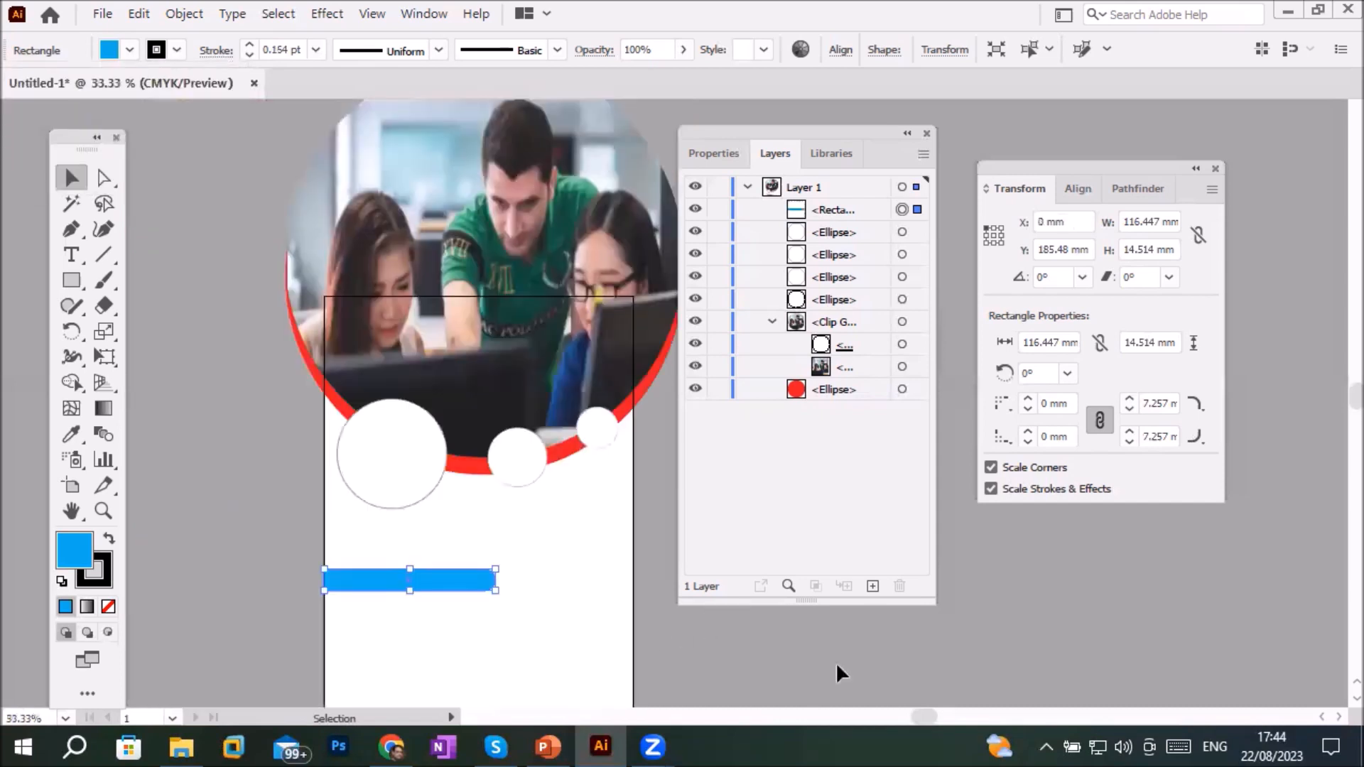
drag(561, 569, 518, 408)
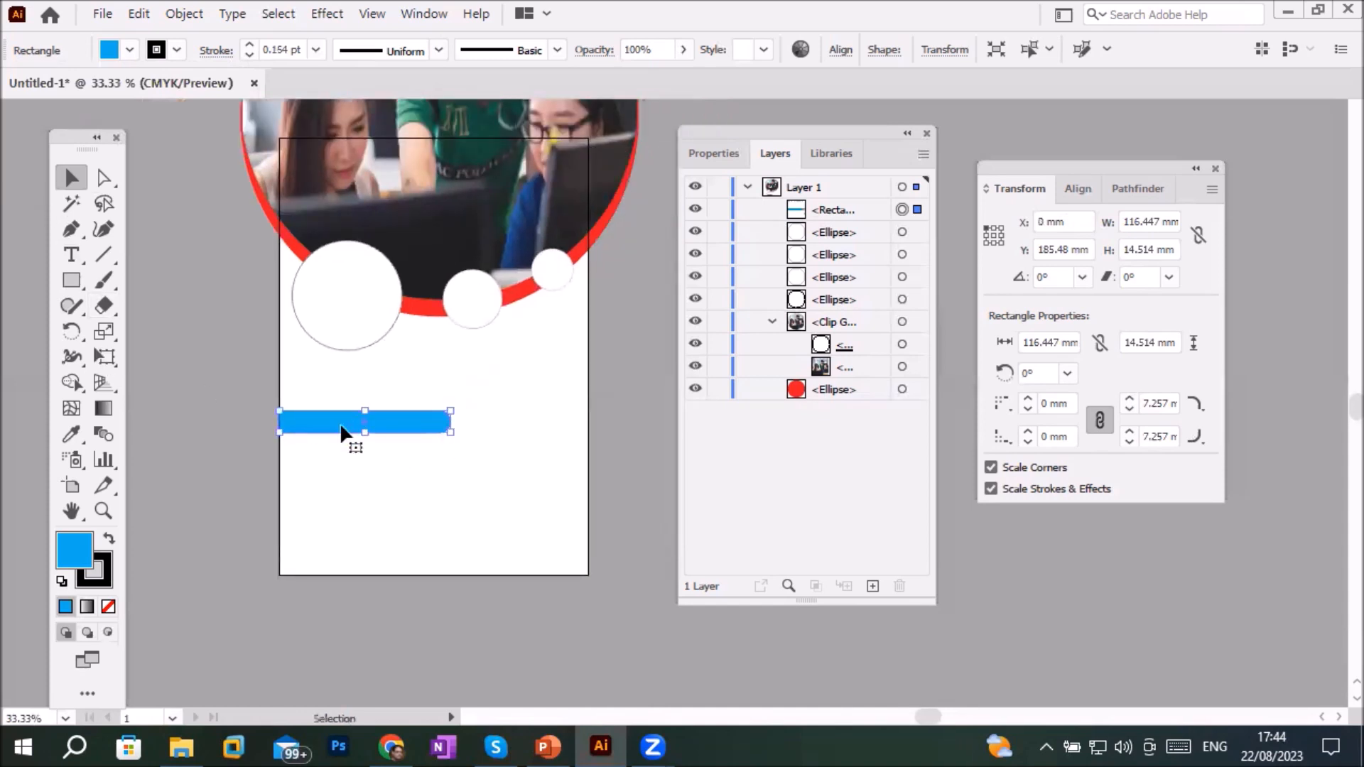
drag(336, 436, 342, 500)
click(357, 564)
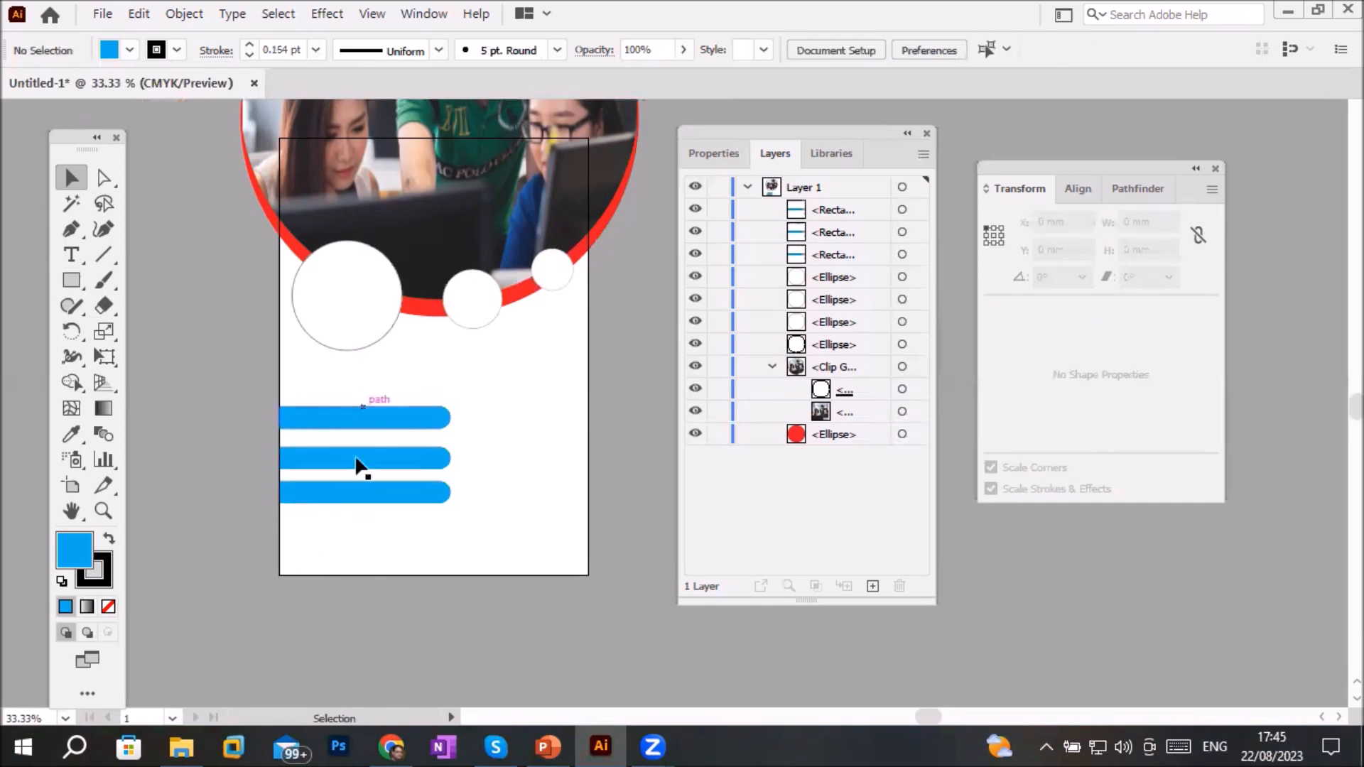
Select all three cyan bars and distribute their vertical spacing evenly, aligned to the selection
click(428, 425)
click(424, 496)
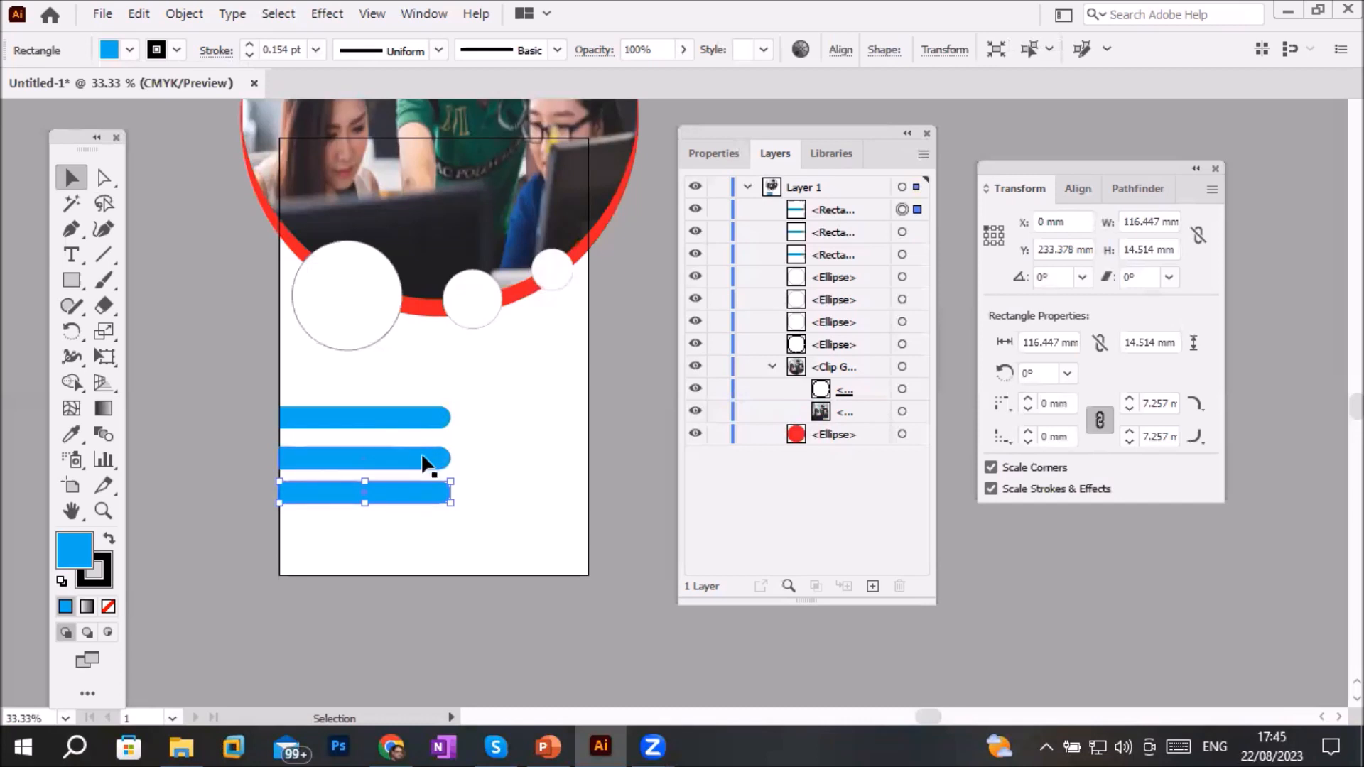
shift+click(428, 461)
shift+click(431, 417)
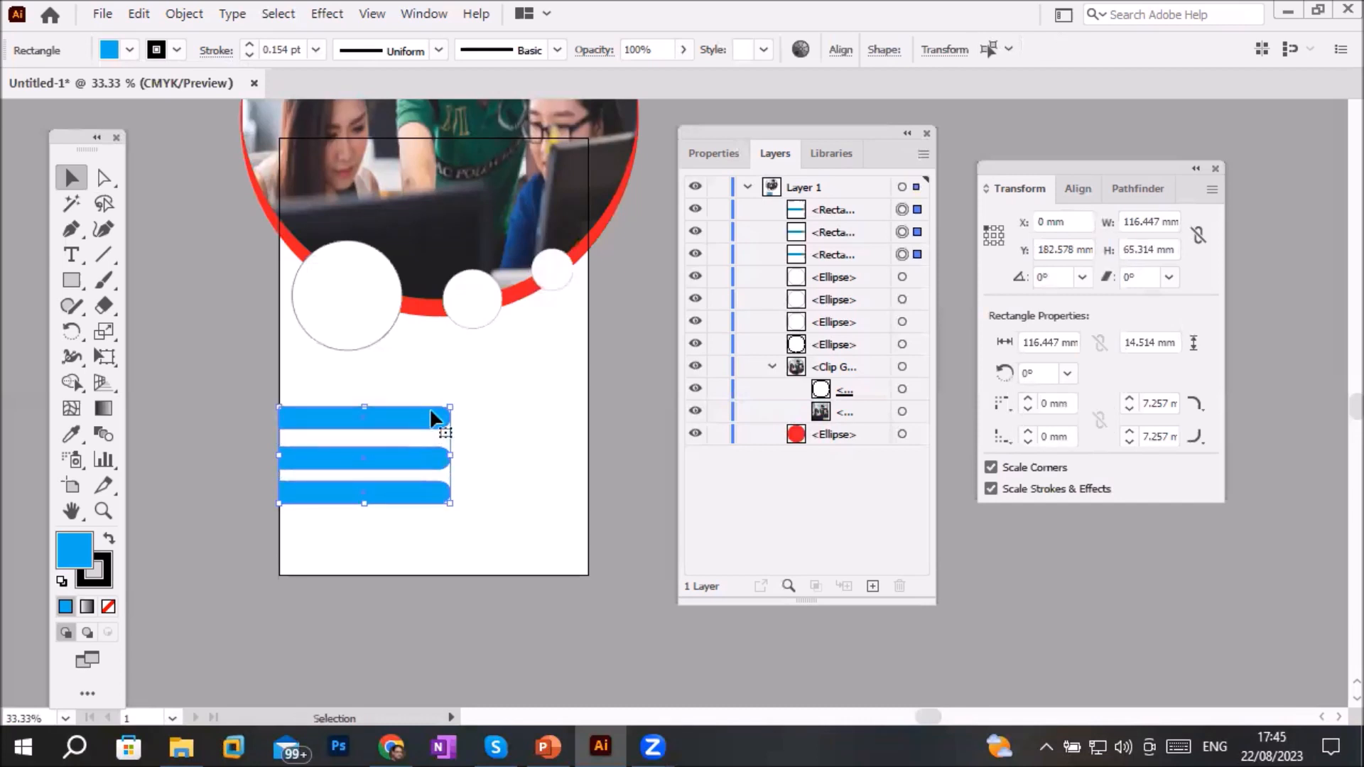
click(1083, 191)
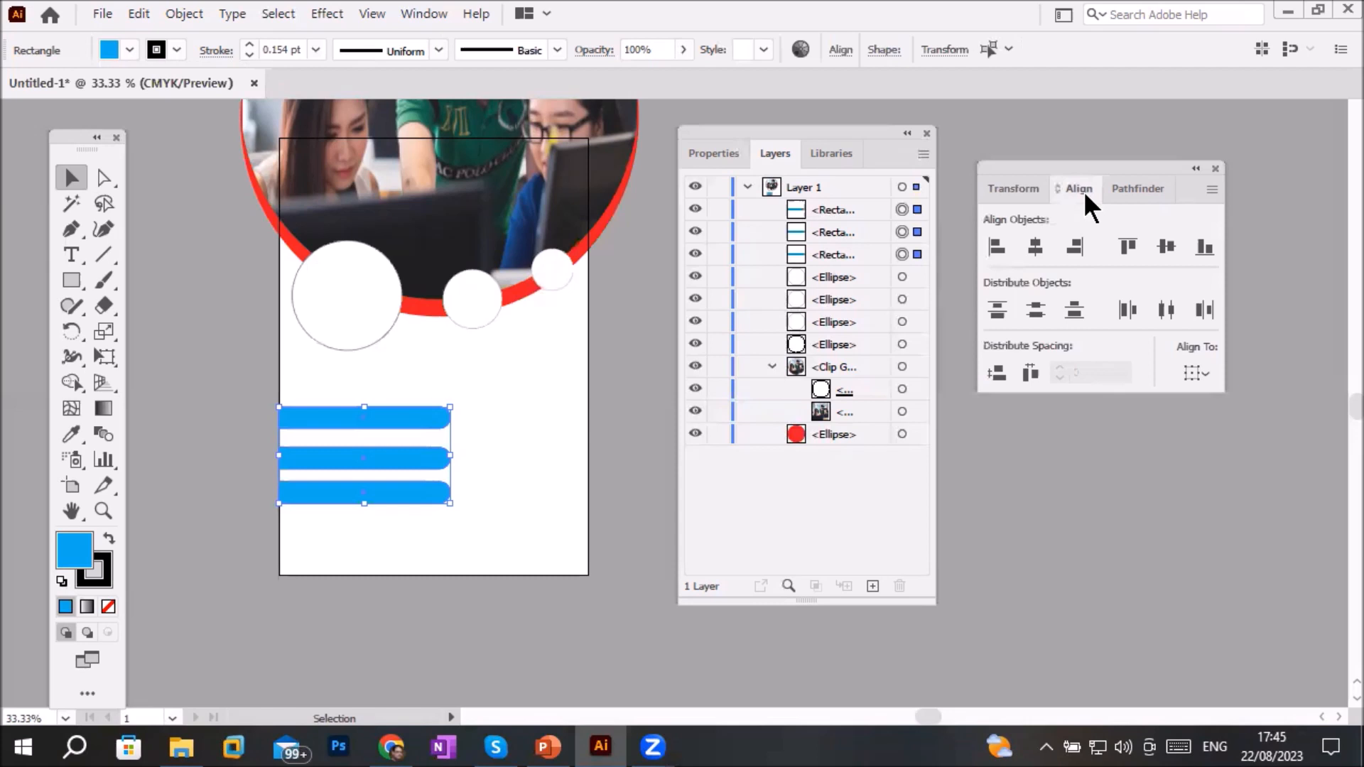
click(1201, 375)
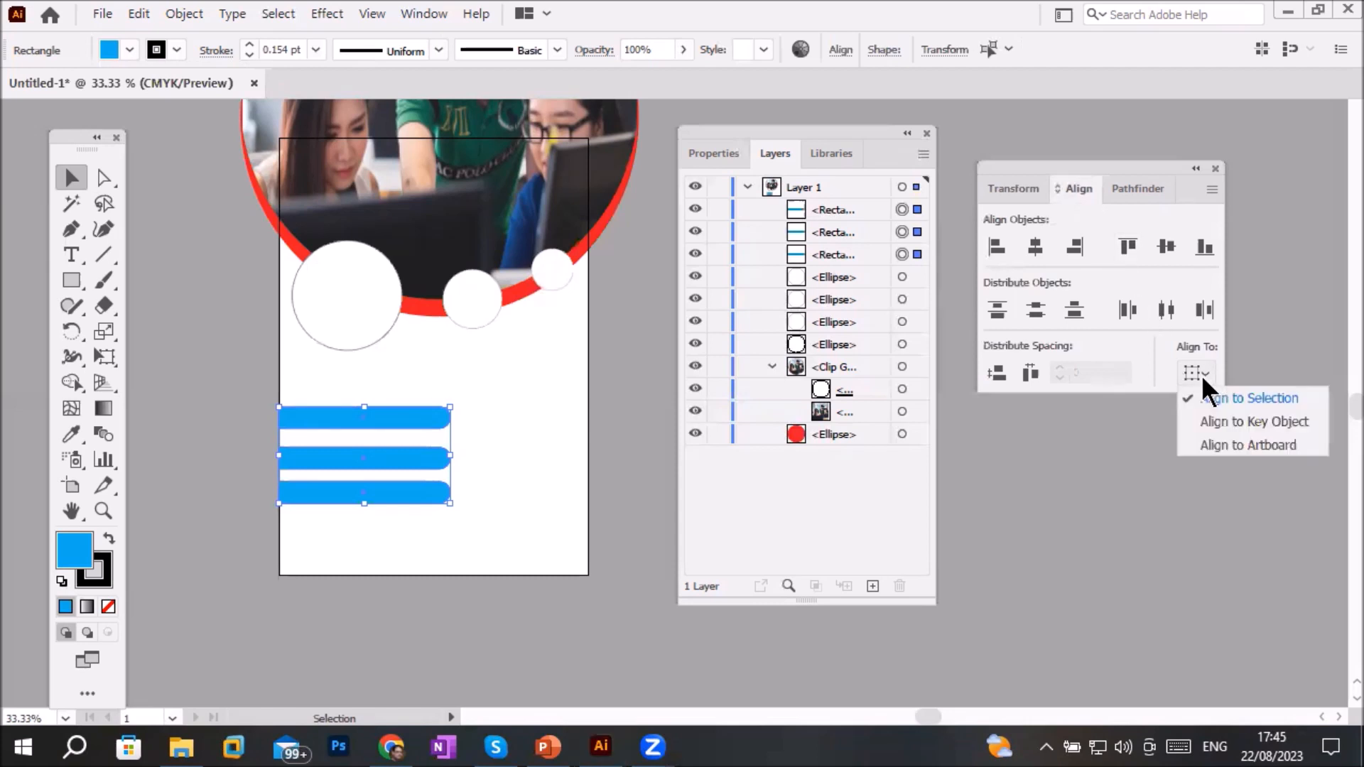
click(1264, 397)
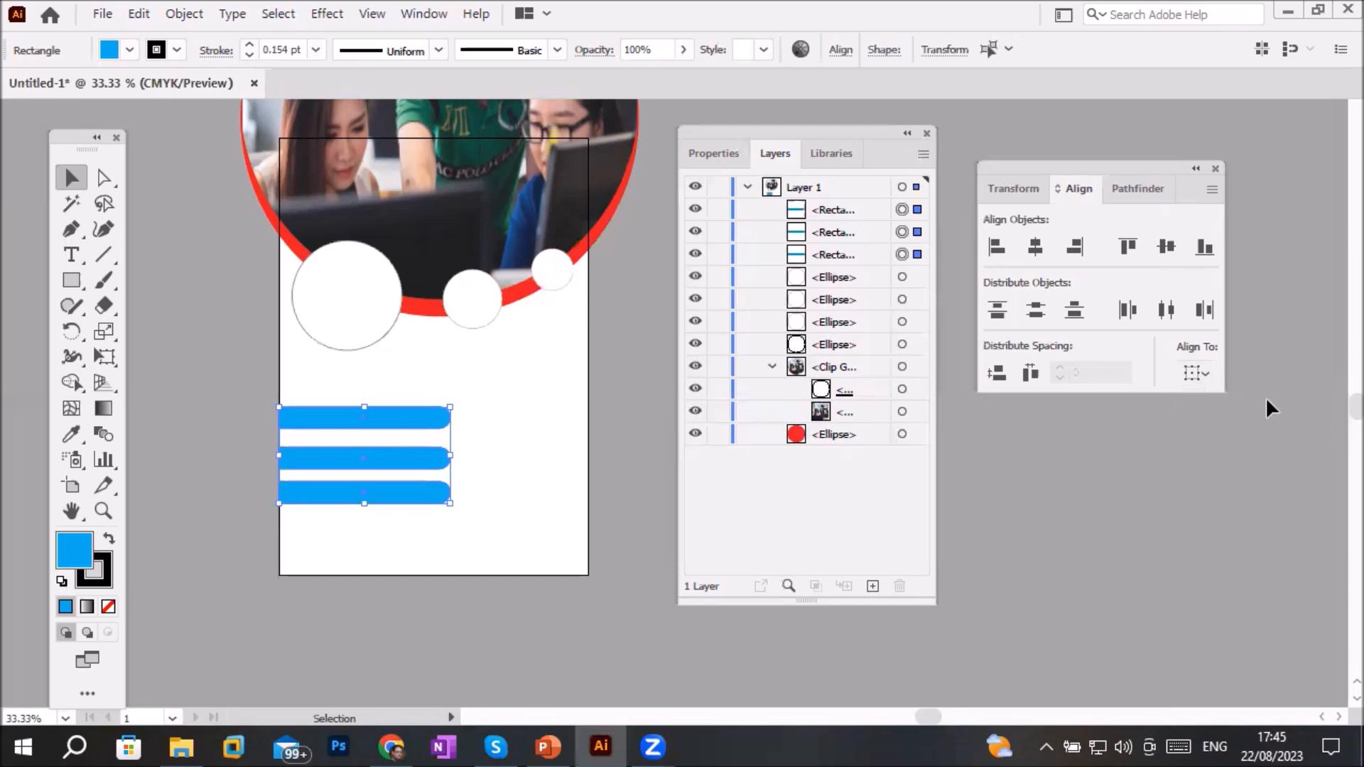
click(1000, 371)
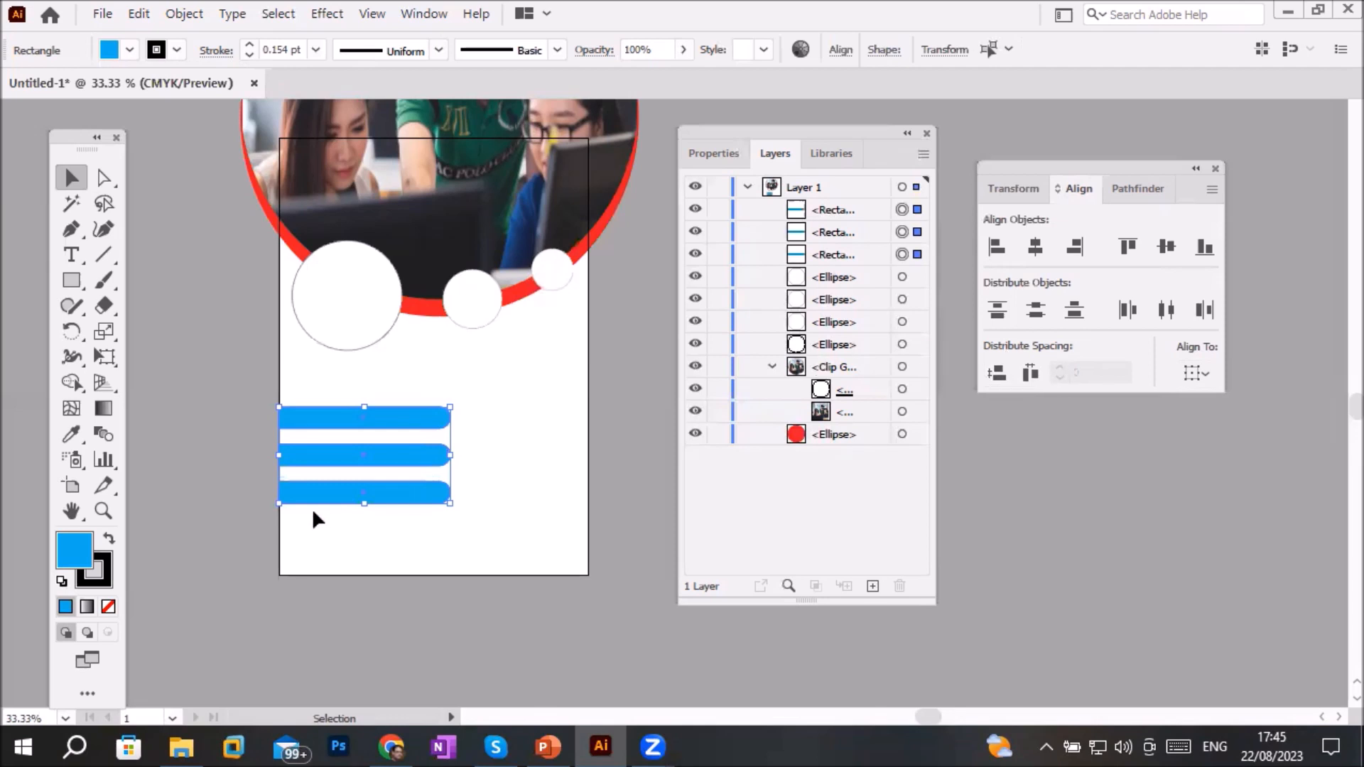
Nudge the three evenly spaced bars up together, closer to the large white circle
key(Up)
key(Up)
key(Up)
key(Up)
key(Up)
key(Up)
key(Up)
key(Up)
key(Up)
key(Up)
key(Up)
key(Up)
key(Up)
key(Up)
key(Up)
key(Up)
key(Up)
key(Up)
key(Up)
key(Up)
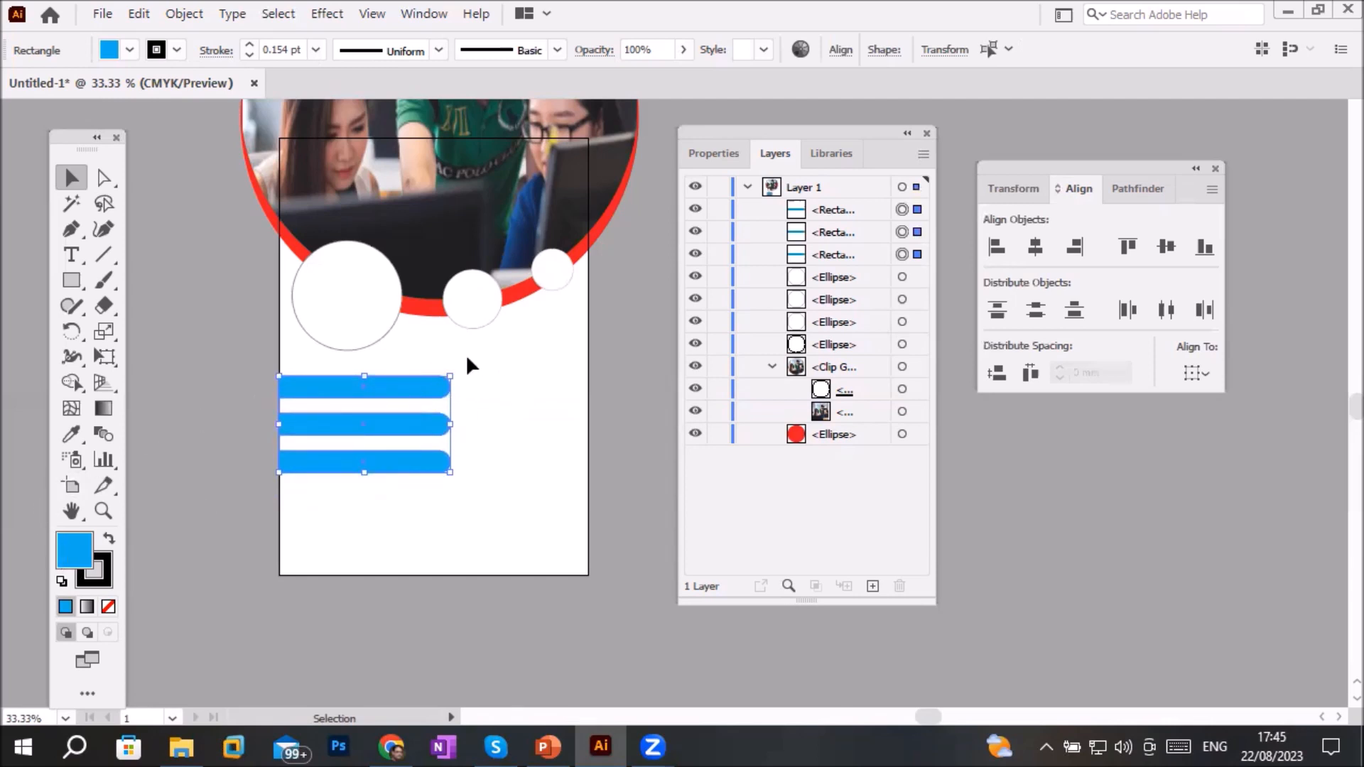
Draw a circle at the artboard's right edge beside the bars and fill it with yellow-green
click(80, 282)
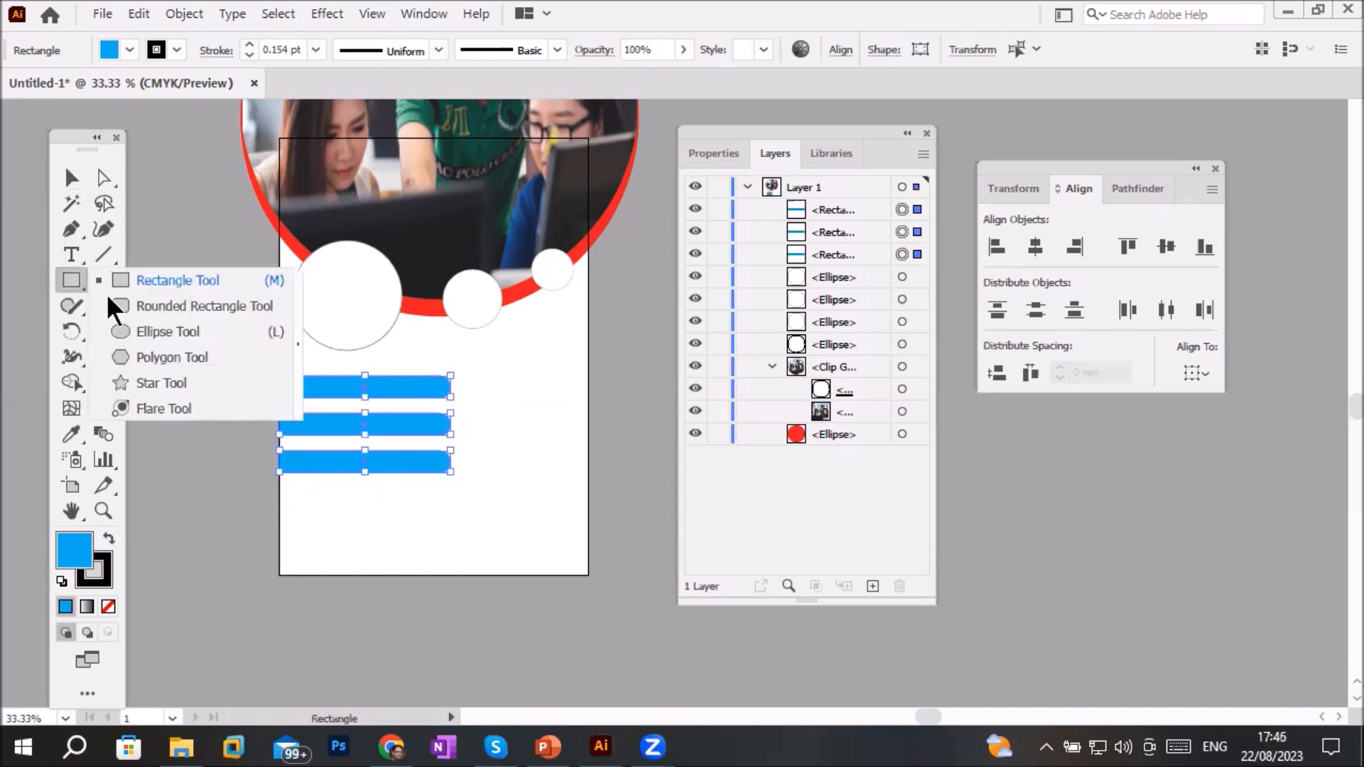
click(140, 339)
drag(519, 368, 556, 425)
mouse_move(563, 441)
mouse_down()
mouse_move(580, 426)
mouse_move(588, 452)
mouse_up()
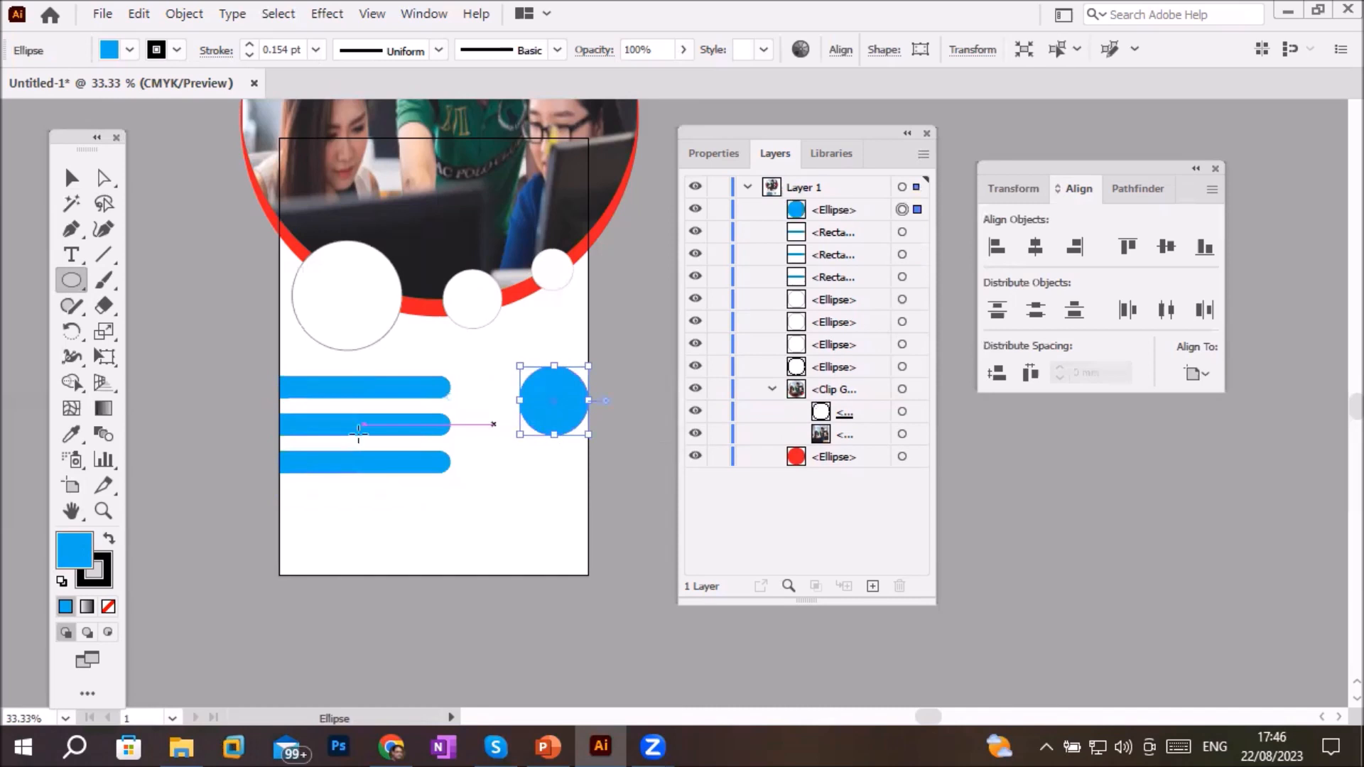
click(130, 50)
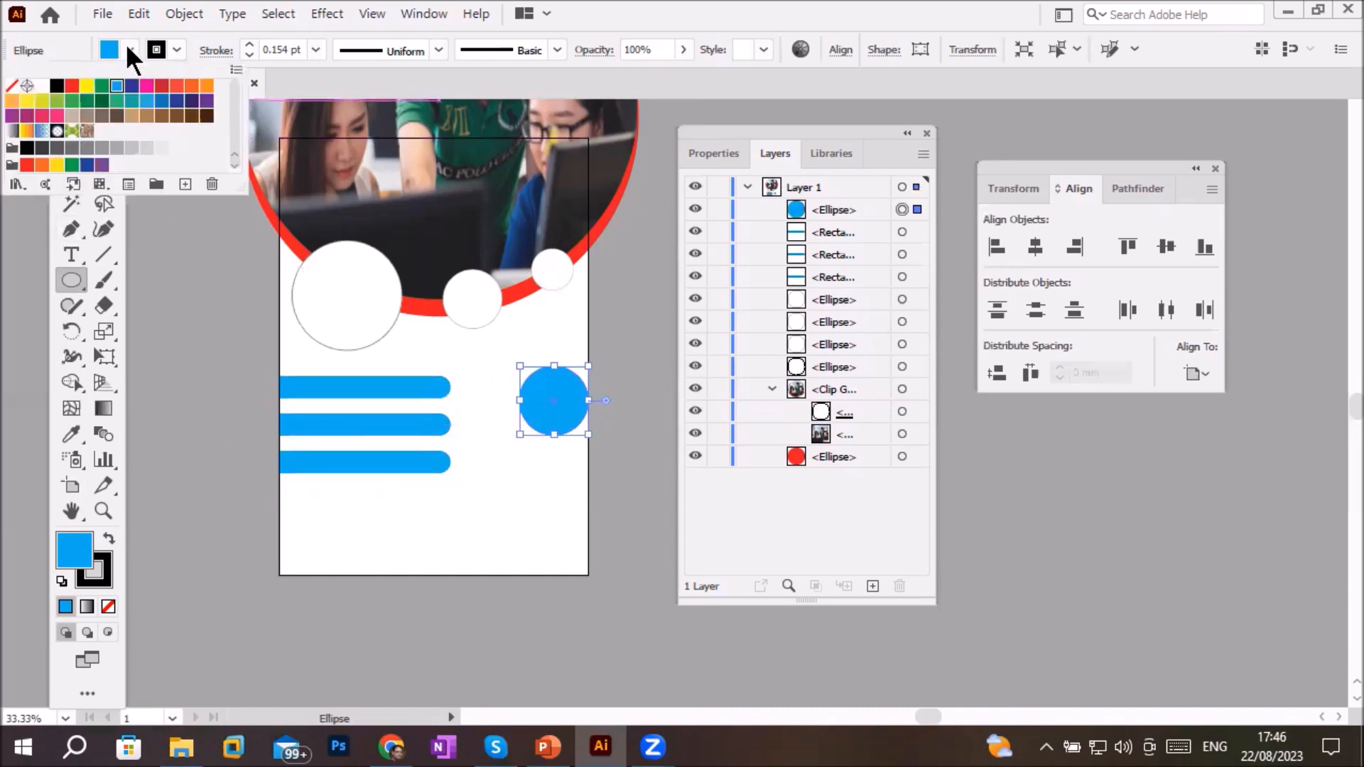
click(42, 101)
click(76, 545)
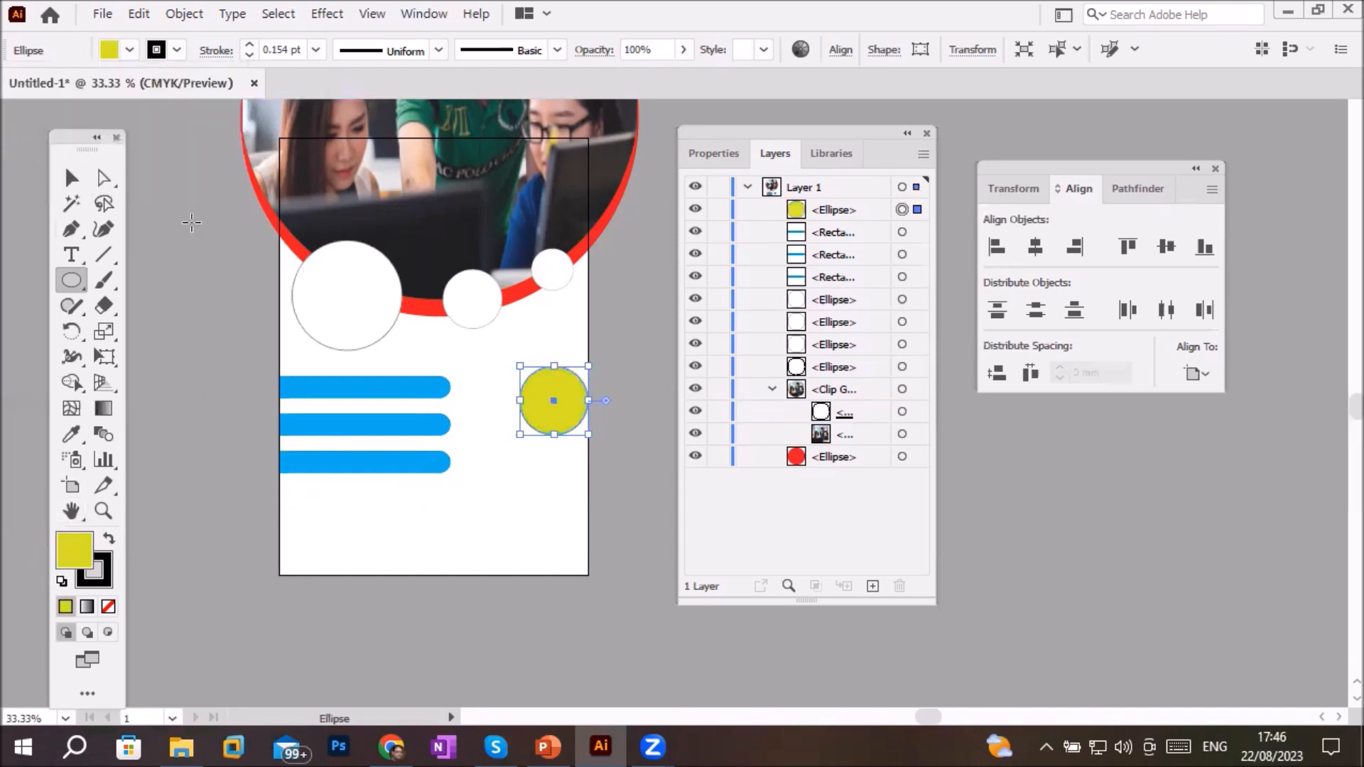
Shrink the yellow-green circle and place it against the rounded end of the top bar, centred on it
click(71, 178)
mouse_move(551, 405)
mouse_down()
mouse_move(483, 388)
mouse_move(519, 419)
mouse_move(508, 408)
mouse_up()
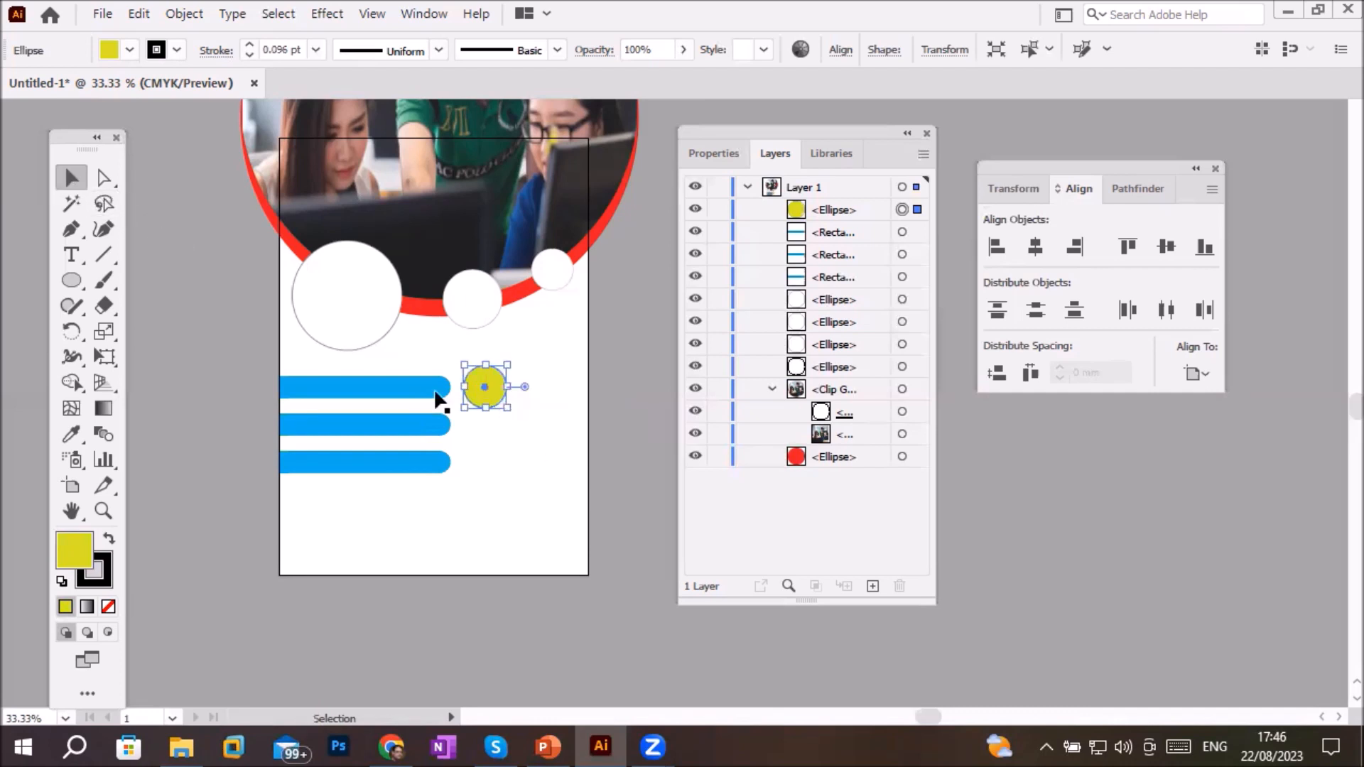
drag(486, 390, 468, 390)
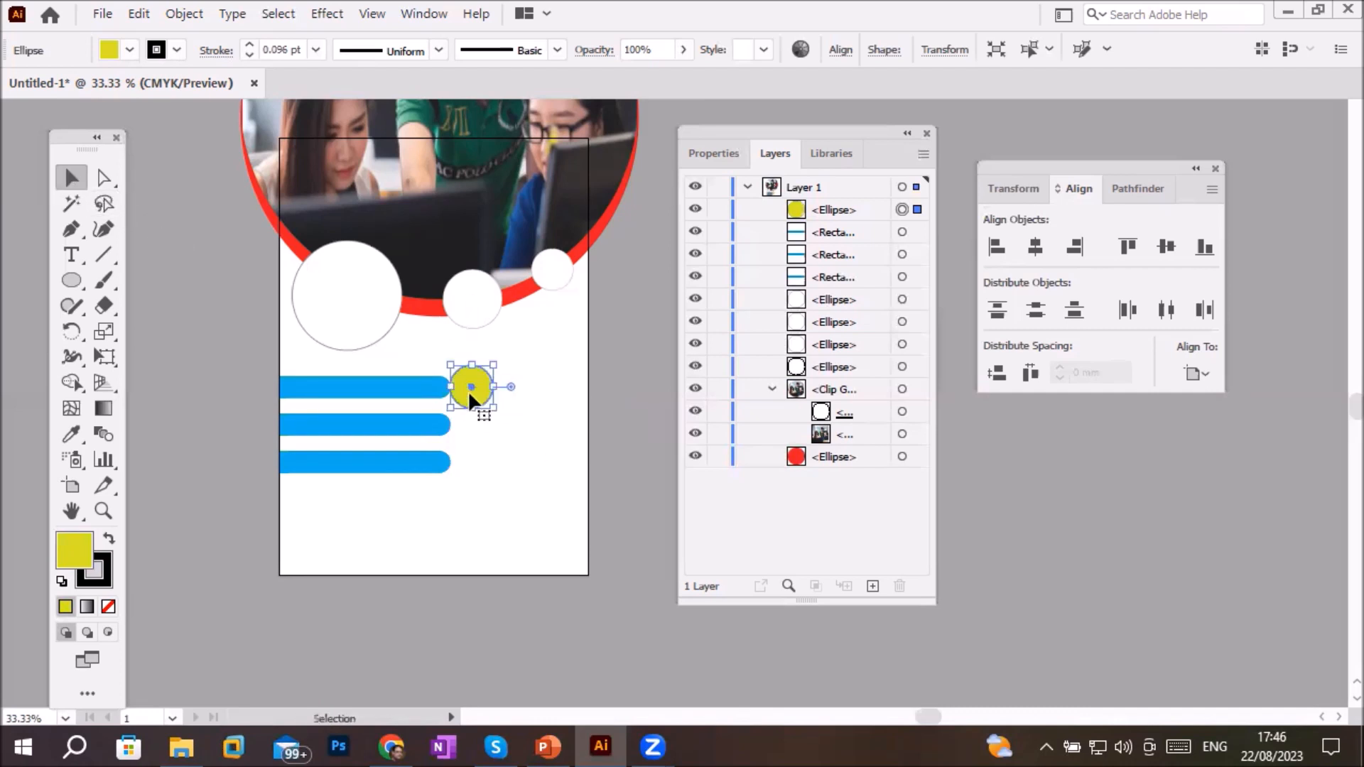
click(517, 488)
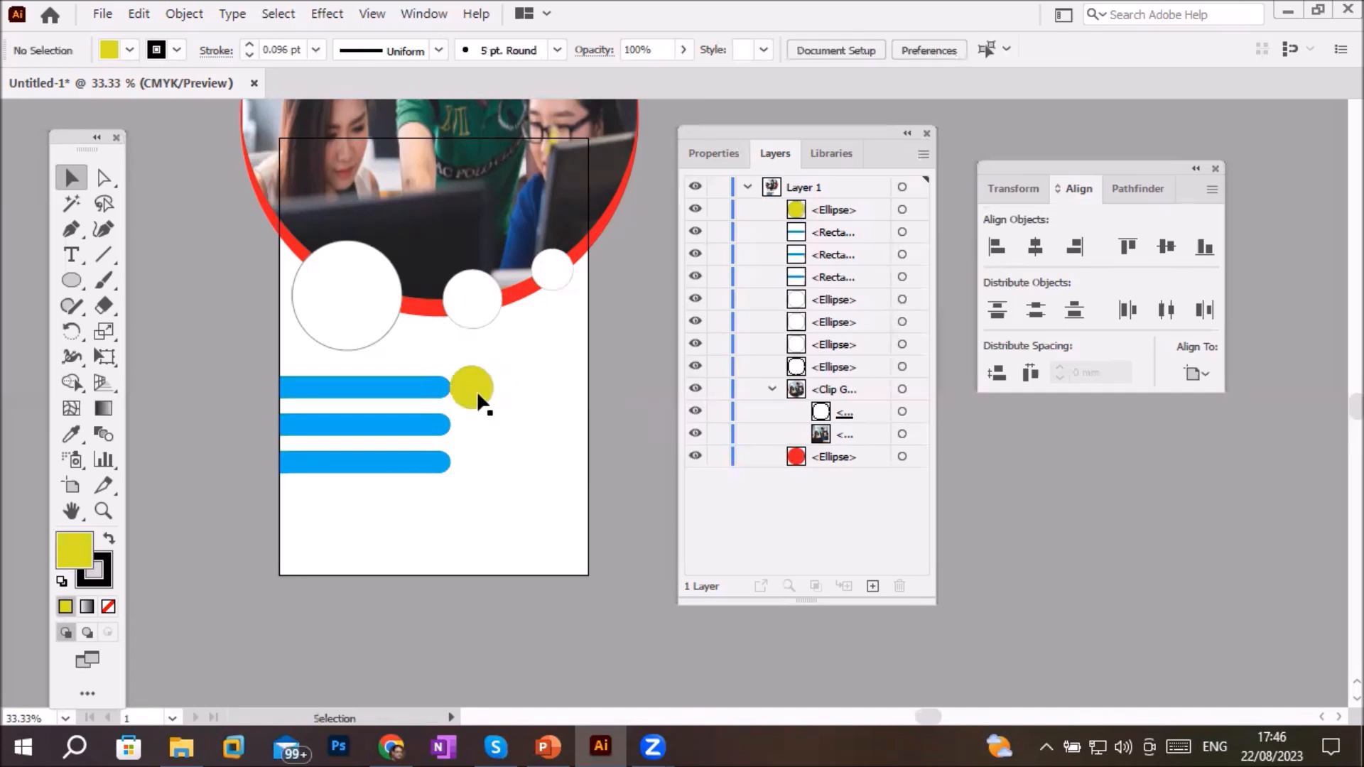
Lengthen the middle and bottom bars in steps and place a copy of the yellow-green circle at the middle bar's end
click(426, 433)
drag(450, 426, 546, 429)
click(446, 462)
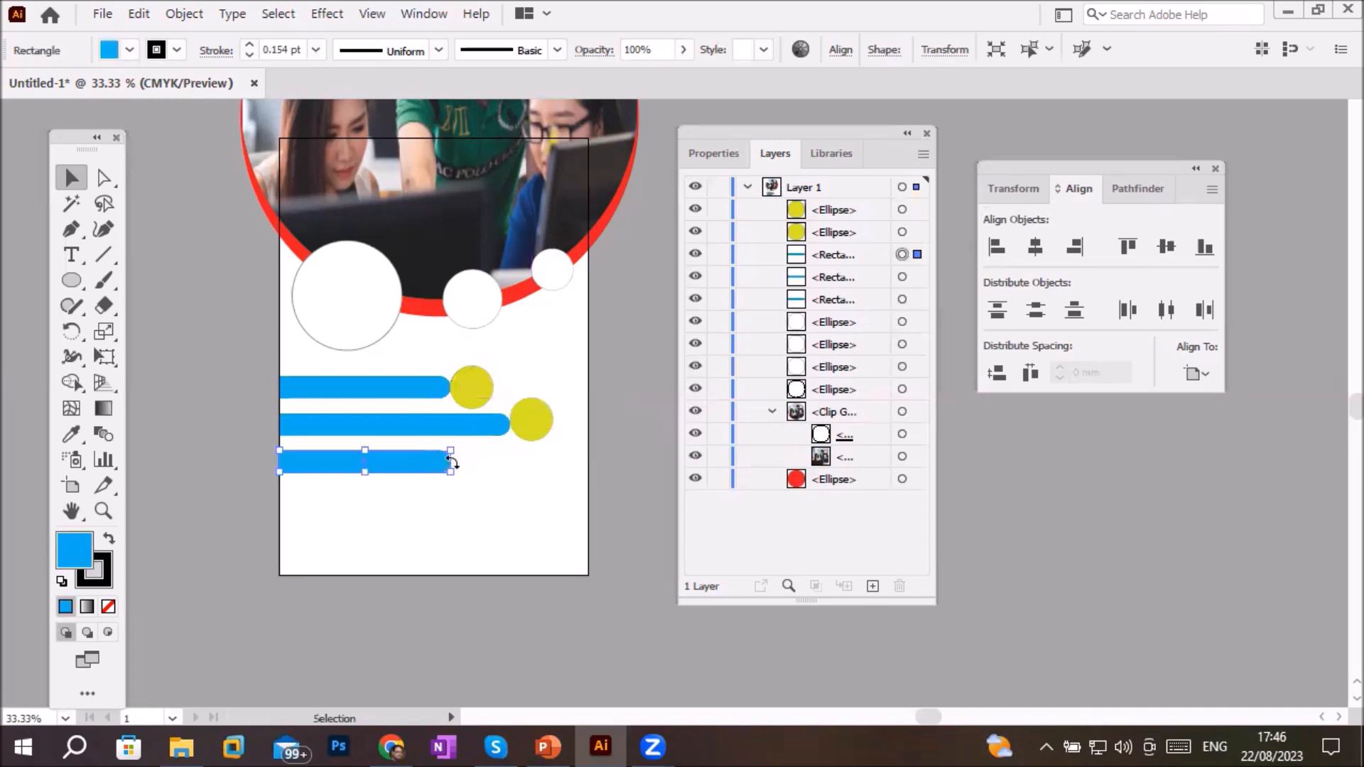
drag(450, 469, 554, 472)
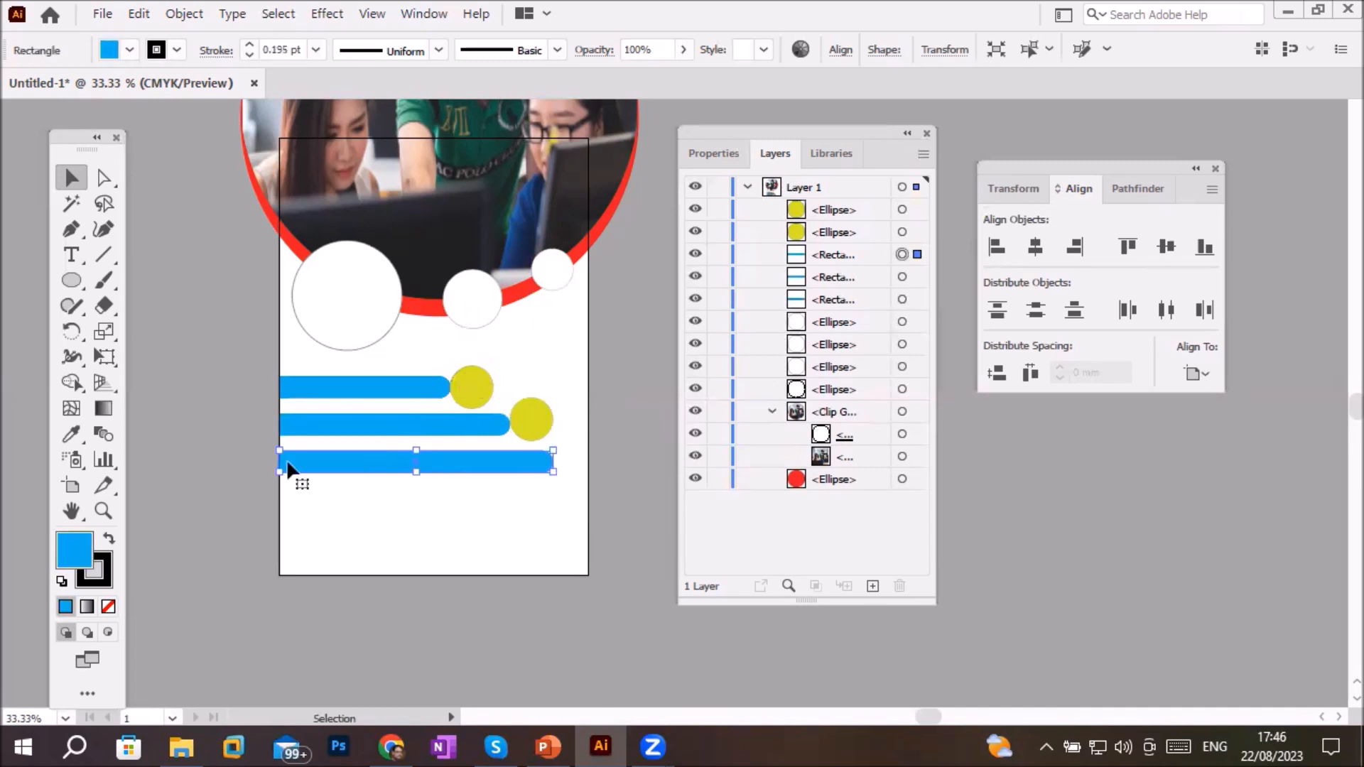
click(494, 425)
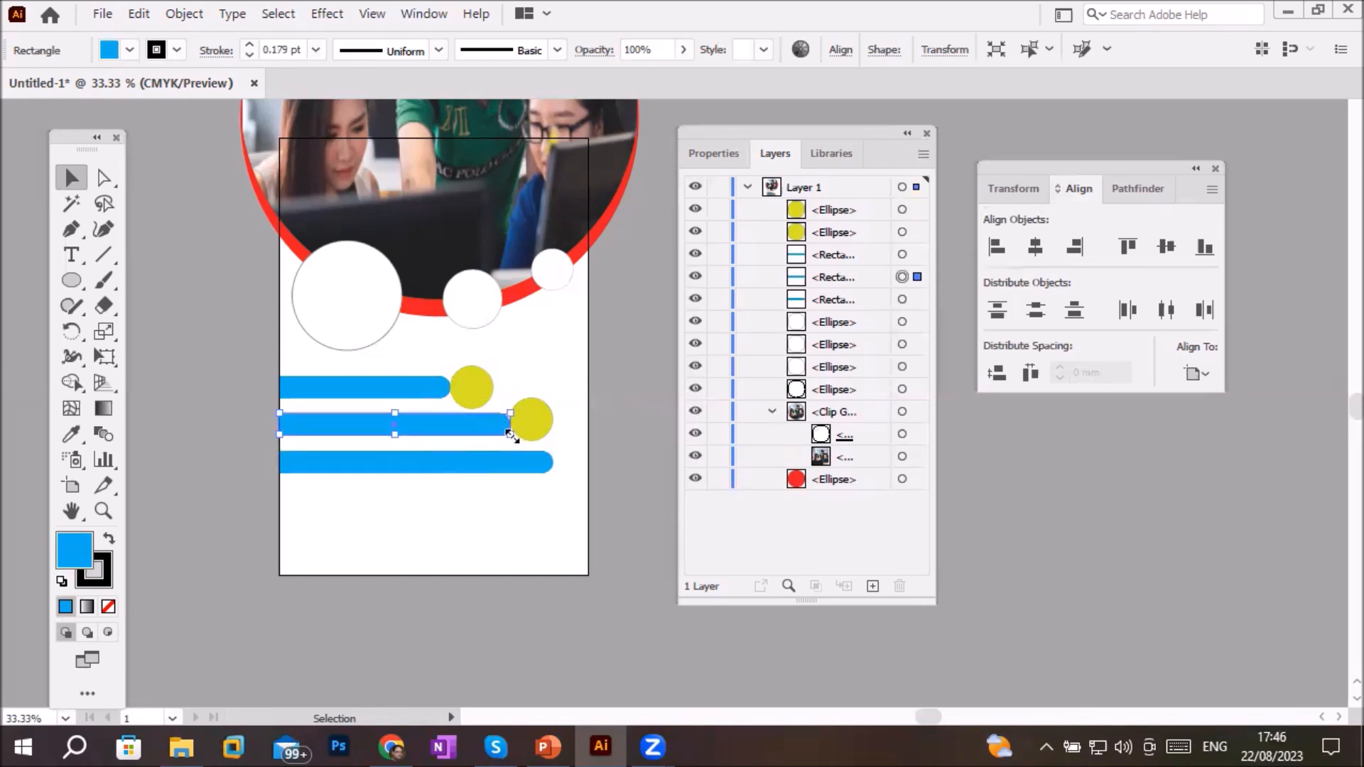
mouse_move(493, 436)
mouse_down()
mouse_move(496, 447)
mouse_move(489, 432)
mouse_move(510, 423)
mouse_up()
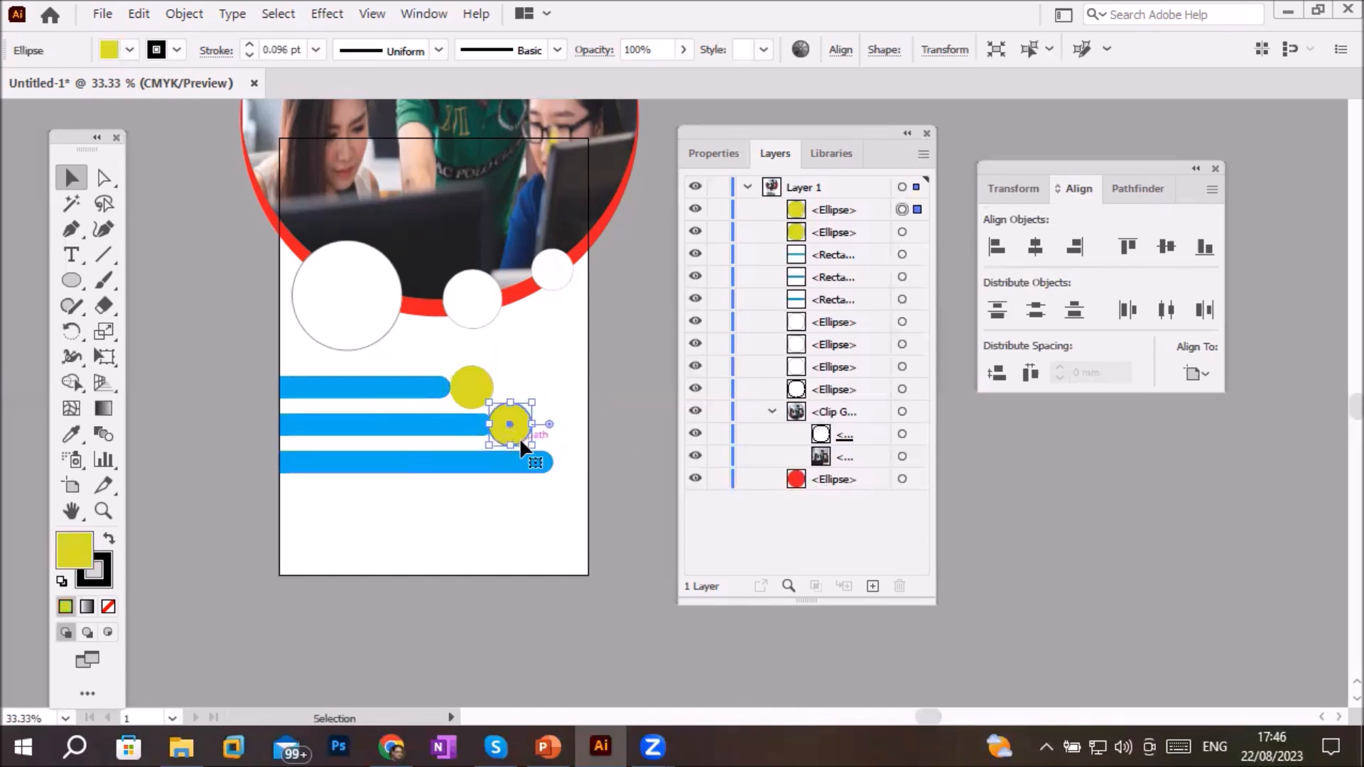
Copy the yellow-green circle to the bottom bar's end and adjust the bar's length to meet it
drag(525, 440, 579, 485)
click(551, 465)
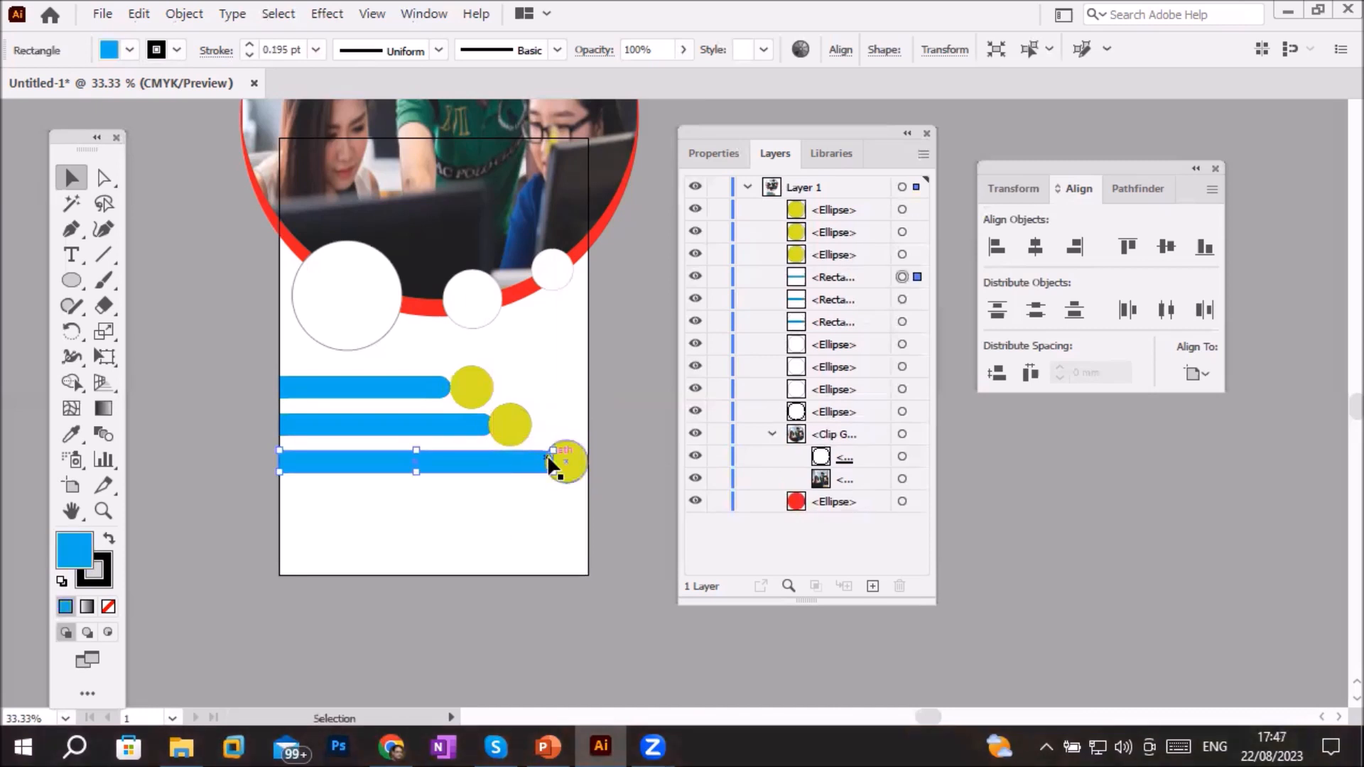
mouse_move(553, 451)
mouse_down()
mouse_move(534, 452)
mouse_move(557, 459)
mouse_up()
click(529, 498)
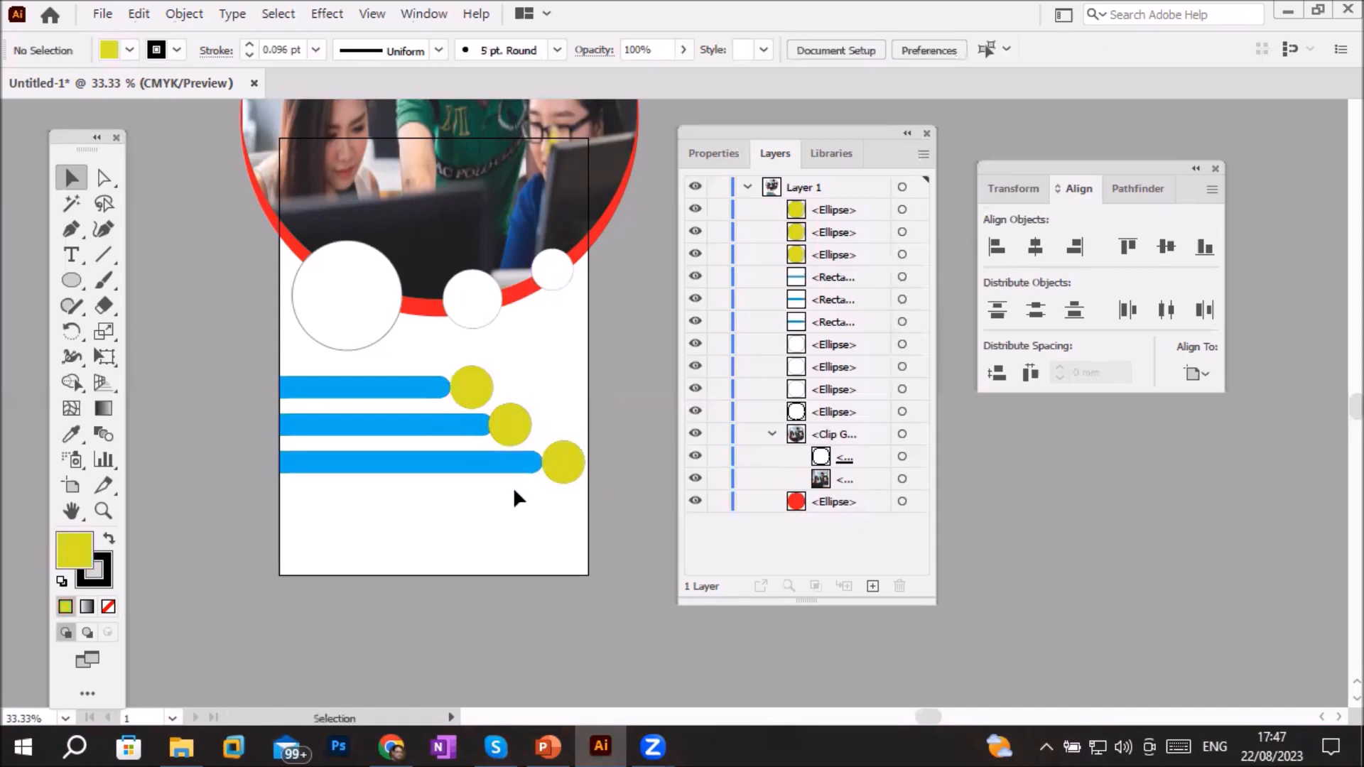
click(326, 268)
click(472, 298)
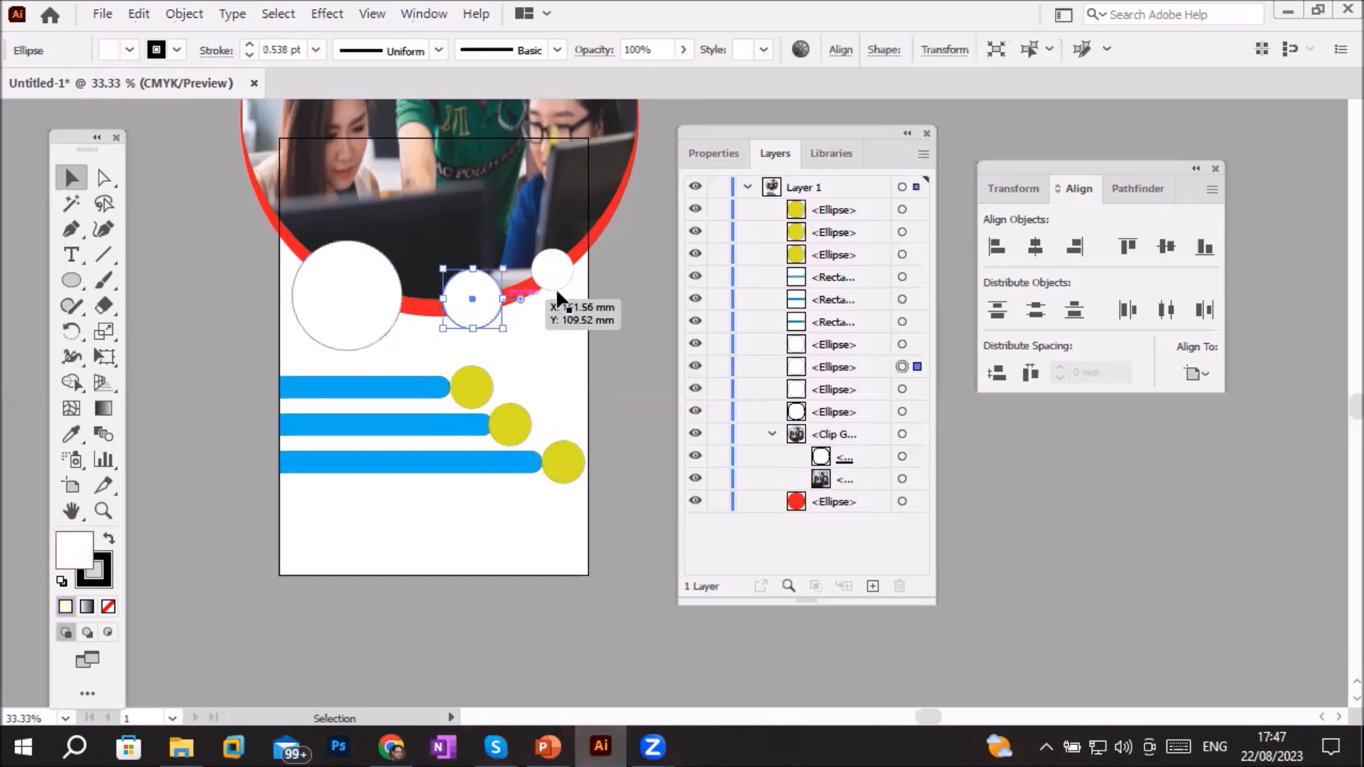
click(559, 282)
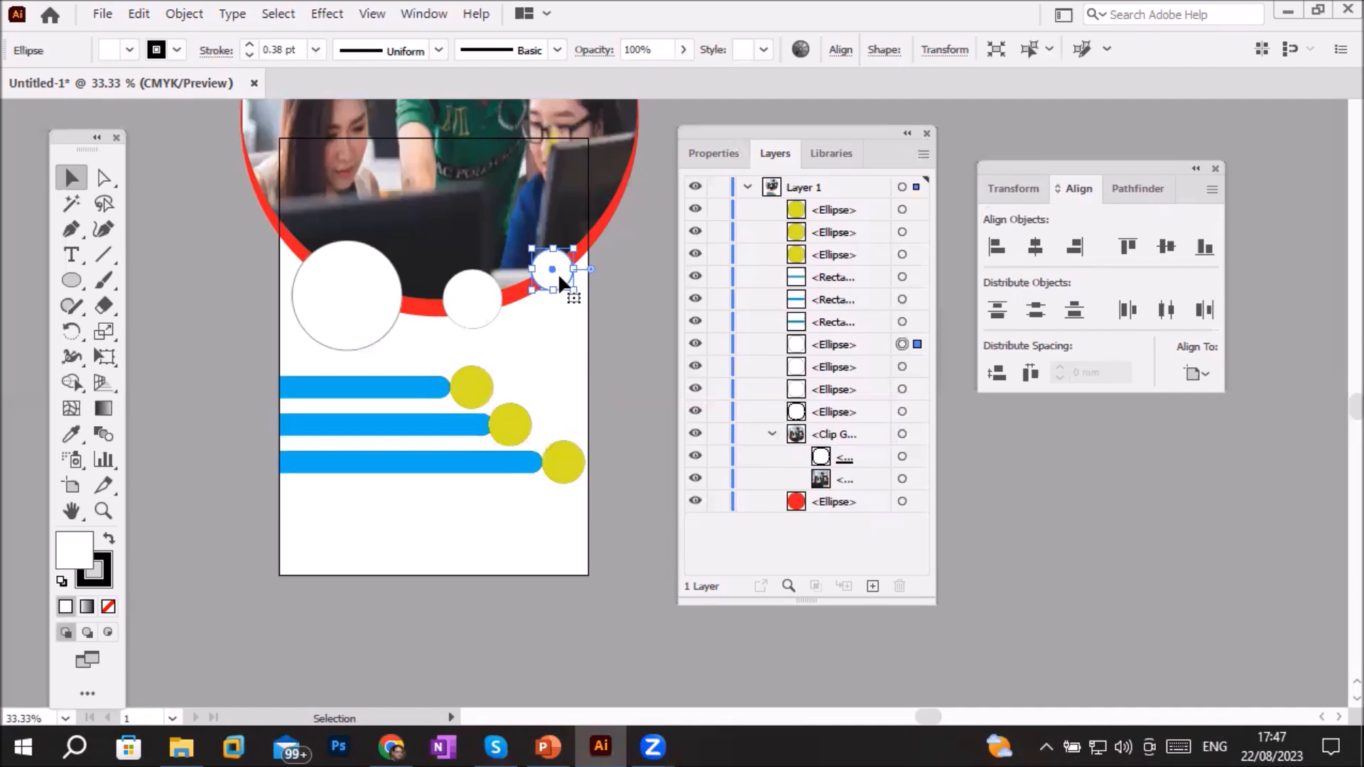
Draw a white rectangle across the full width of the artboard's bottom edge and move the Layers panel clear of the artwork
click(64, 283)
click(64, 282)
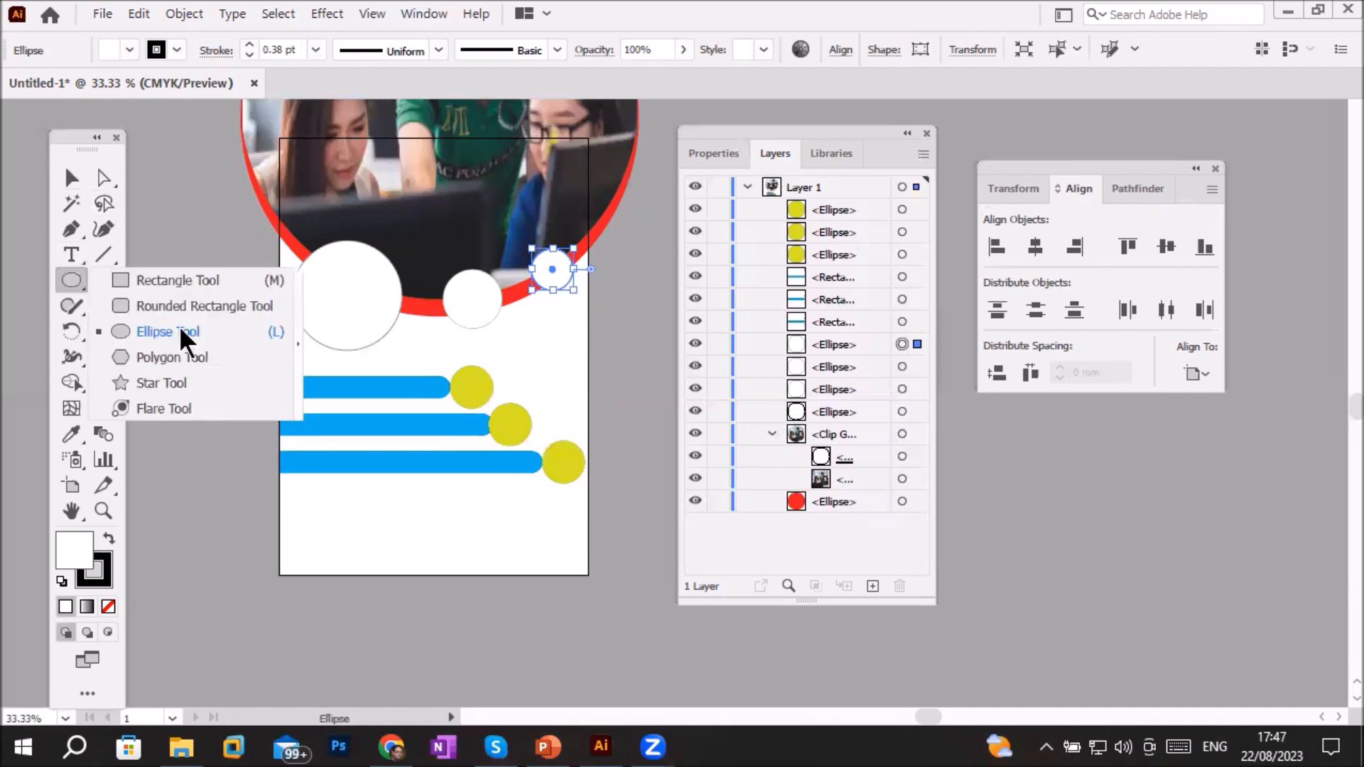
click(196, 283)
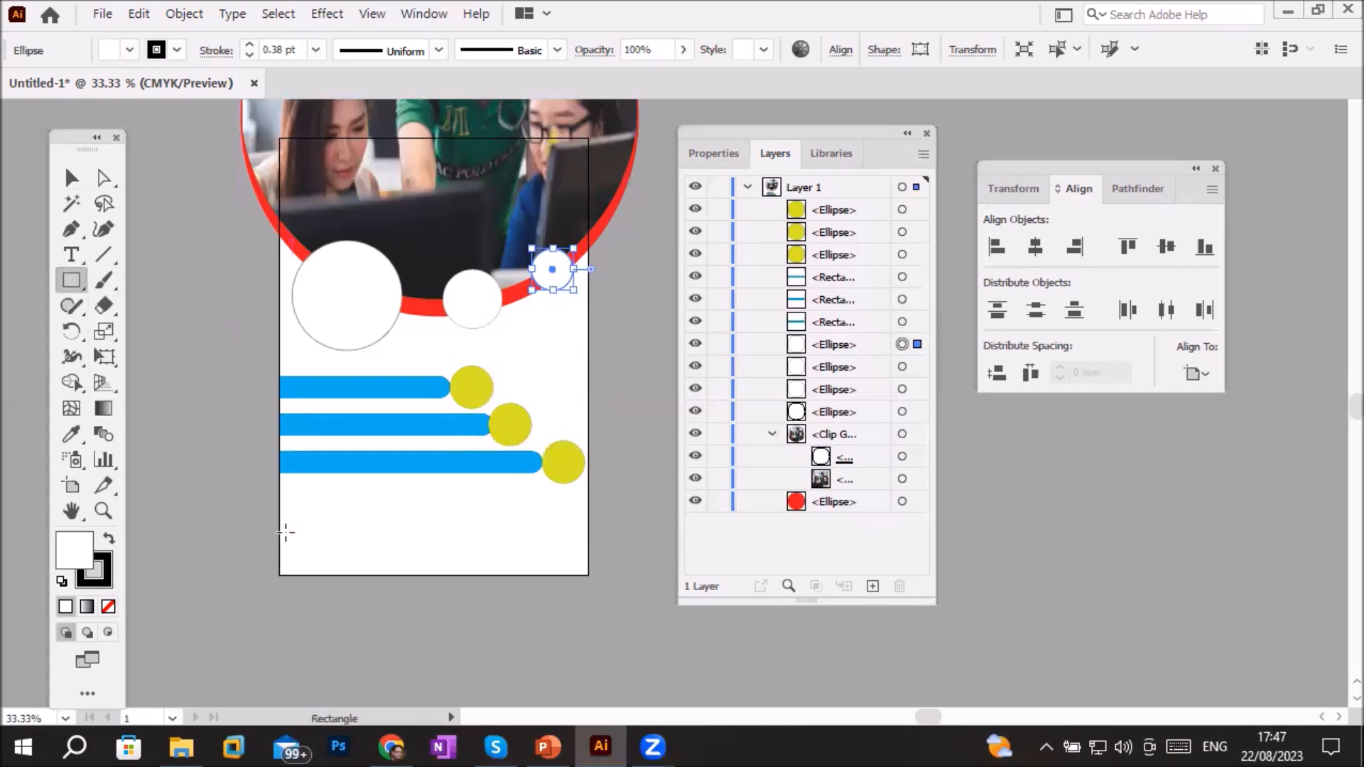
drag(280, 533, 585, 574)
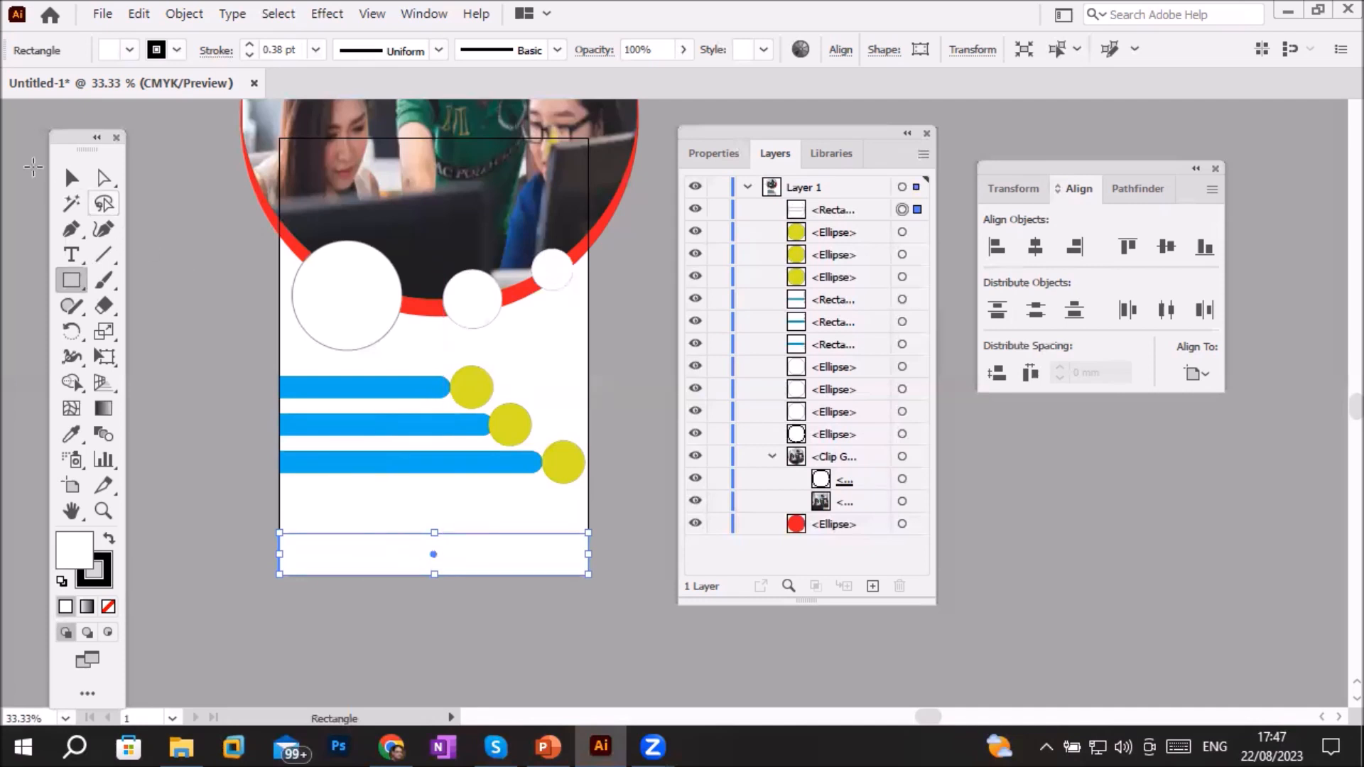
click(72, 179)
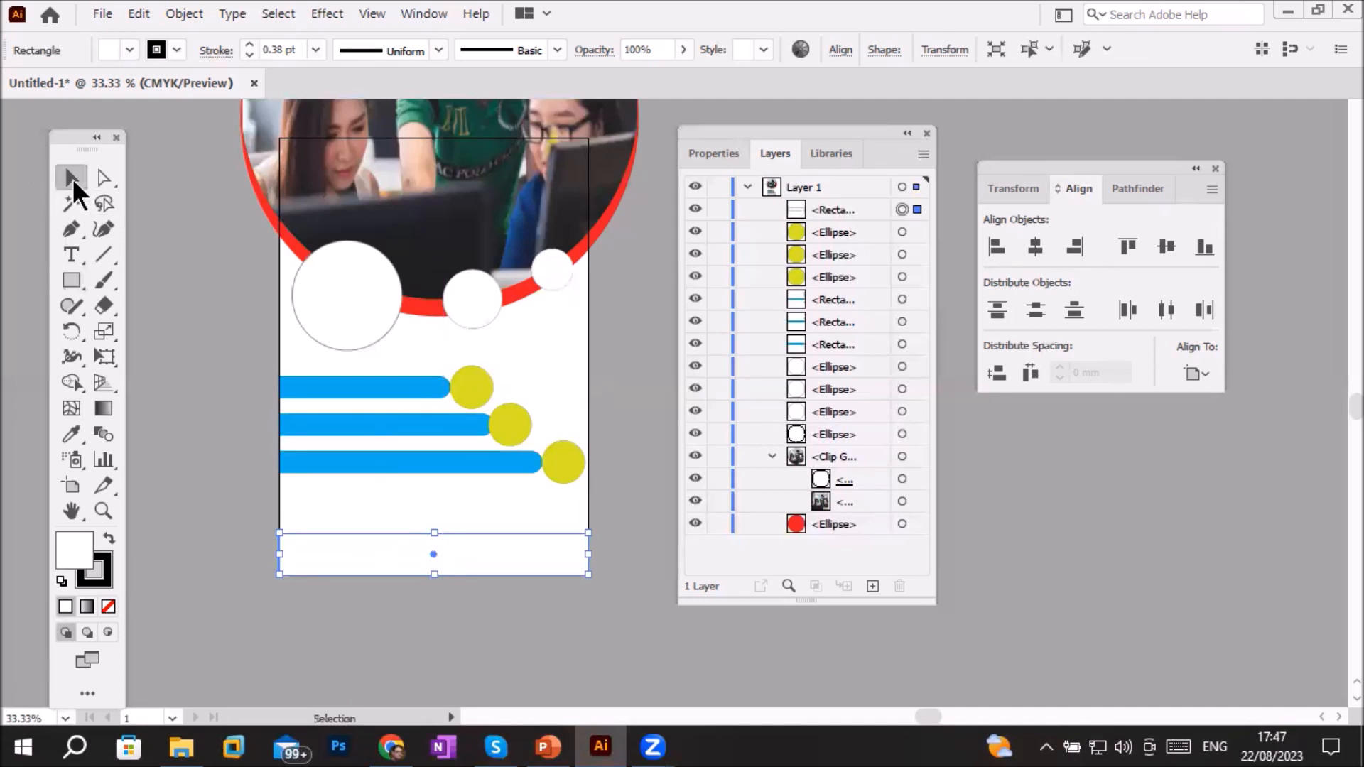
scroll(398, 573, up, 1)
drag(825, 134, 928, 330)
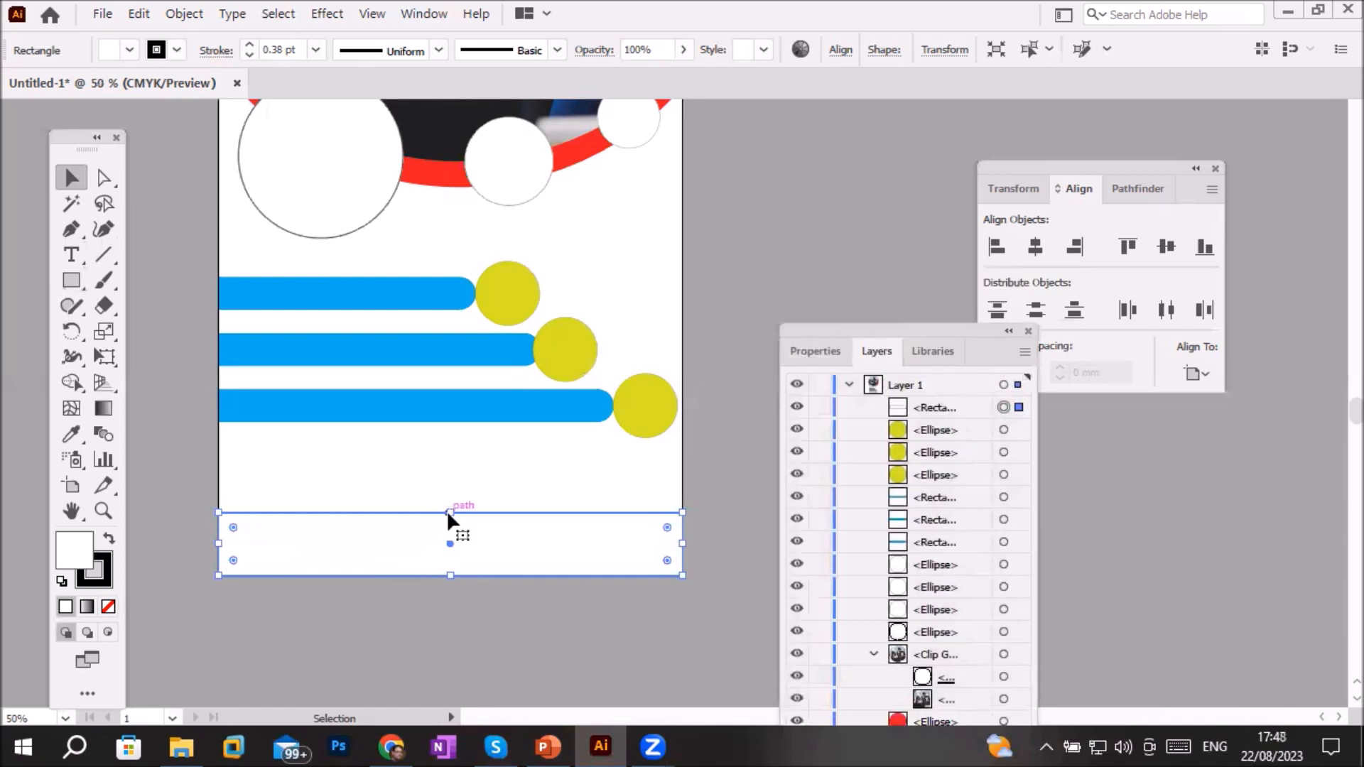
Try making the bottom rectangle taller, rounding one of its upper corners and tilting it by about 18 degrees, undoing the rounding and tilt
drag(450, 512, 455, 473)
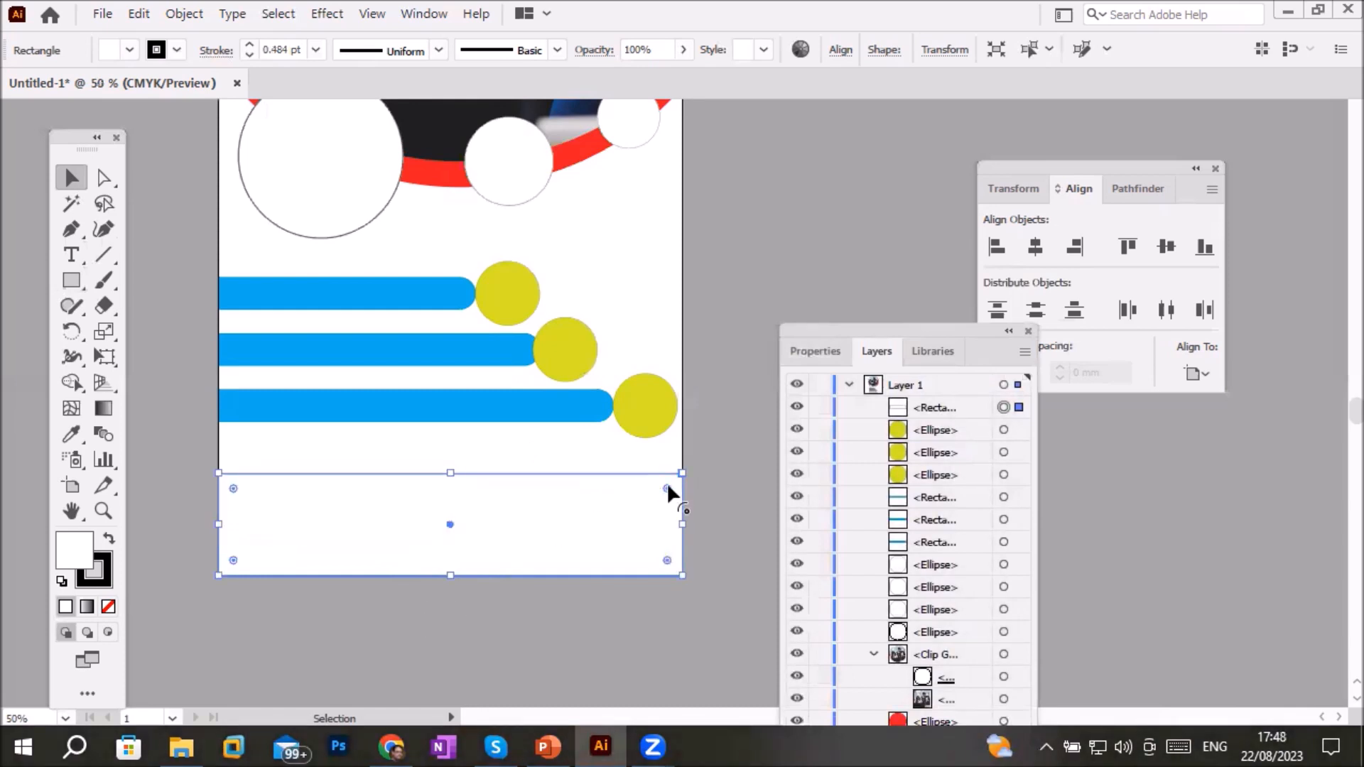
drag(642, 494, 607, 510)
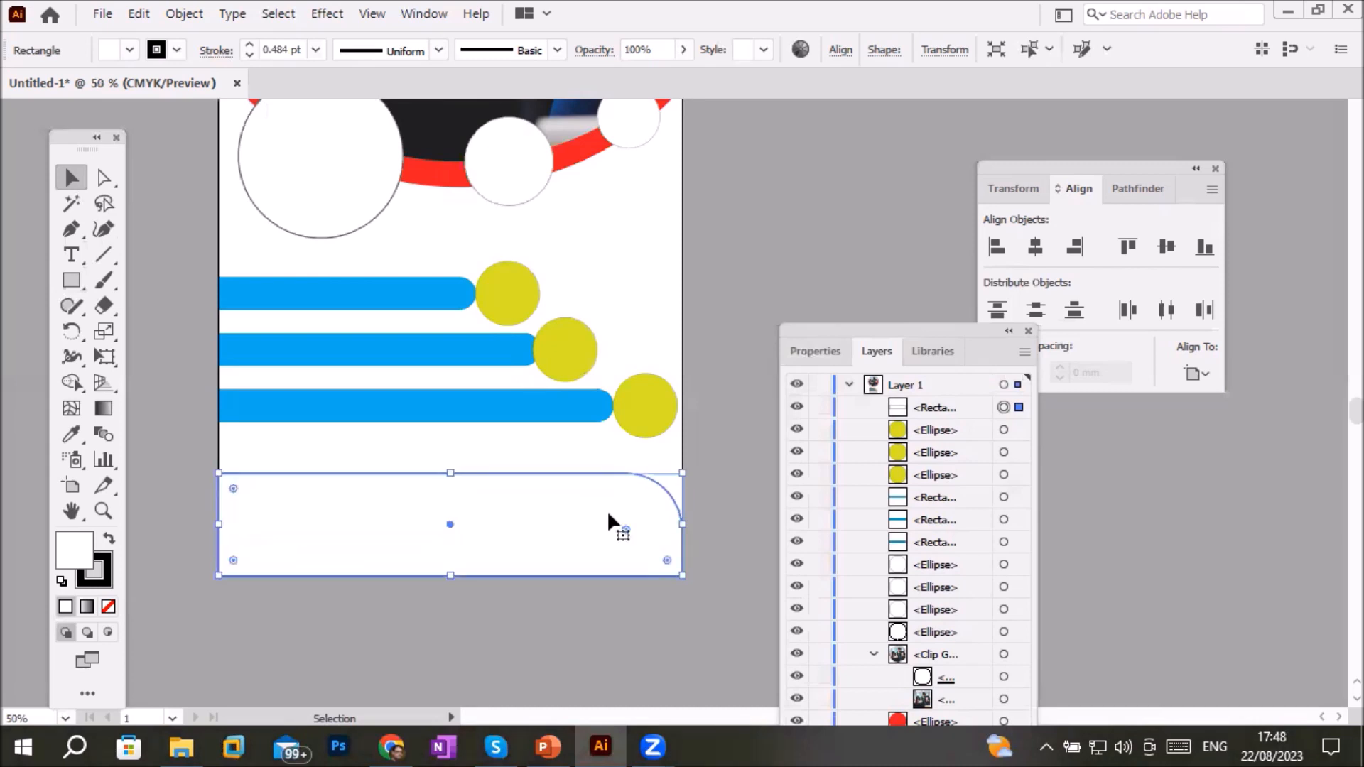
key(ctrl+z)
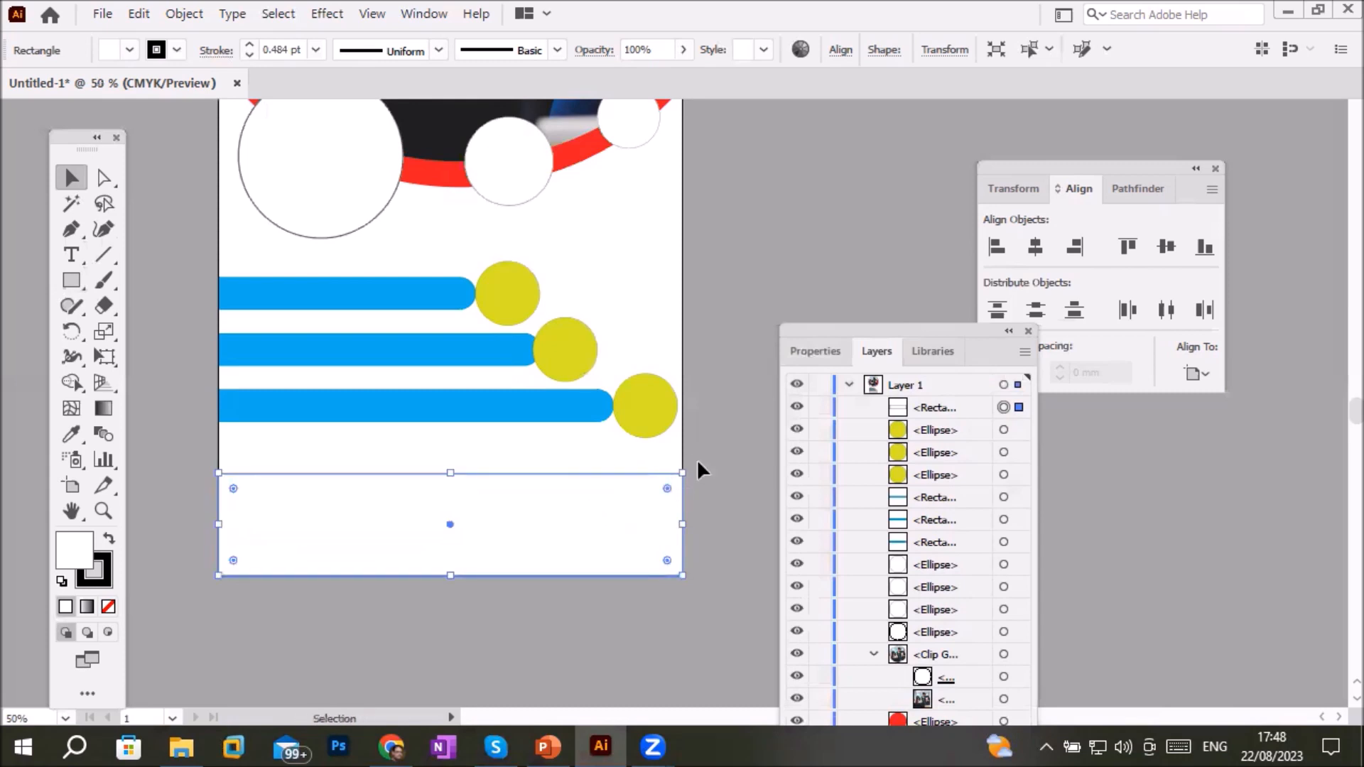
drag(690, 464, 661, 393)
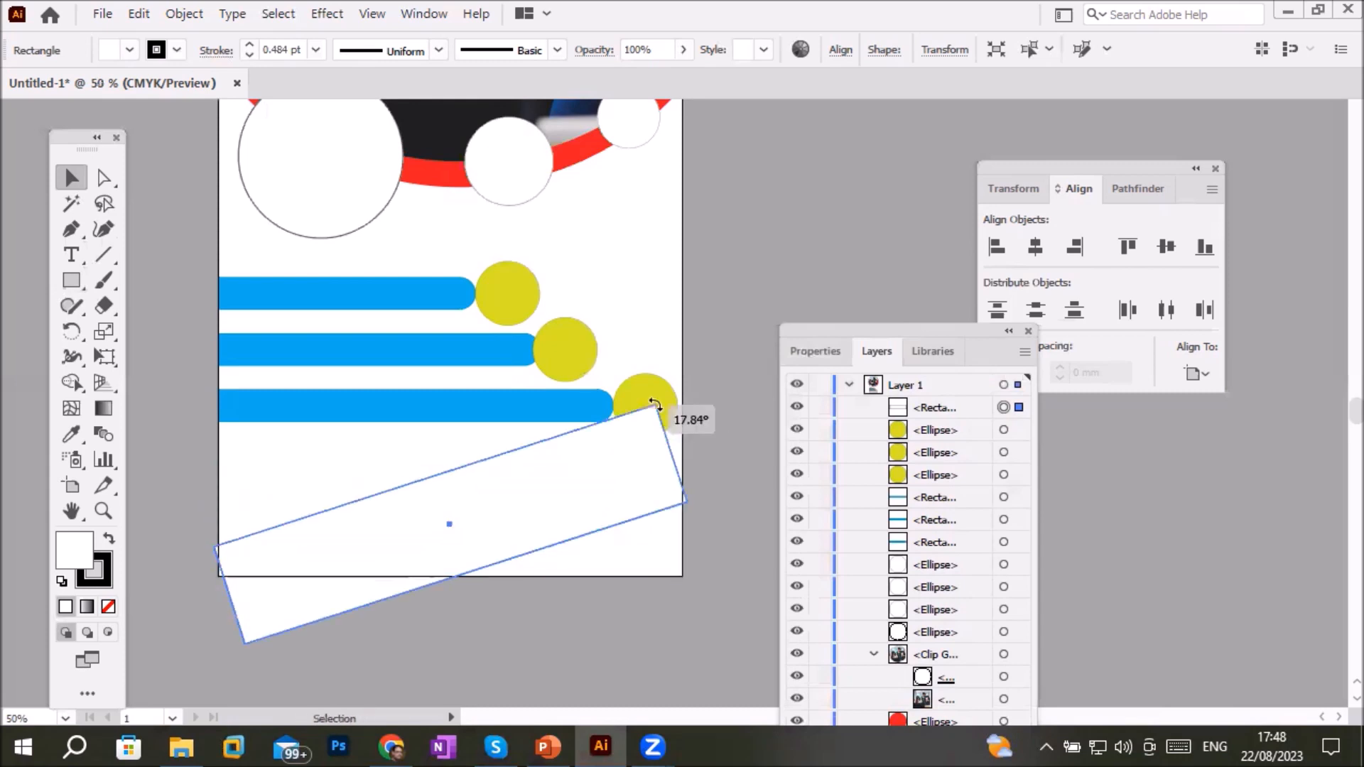
drag(547, 515, 623, 478)
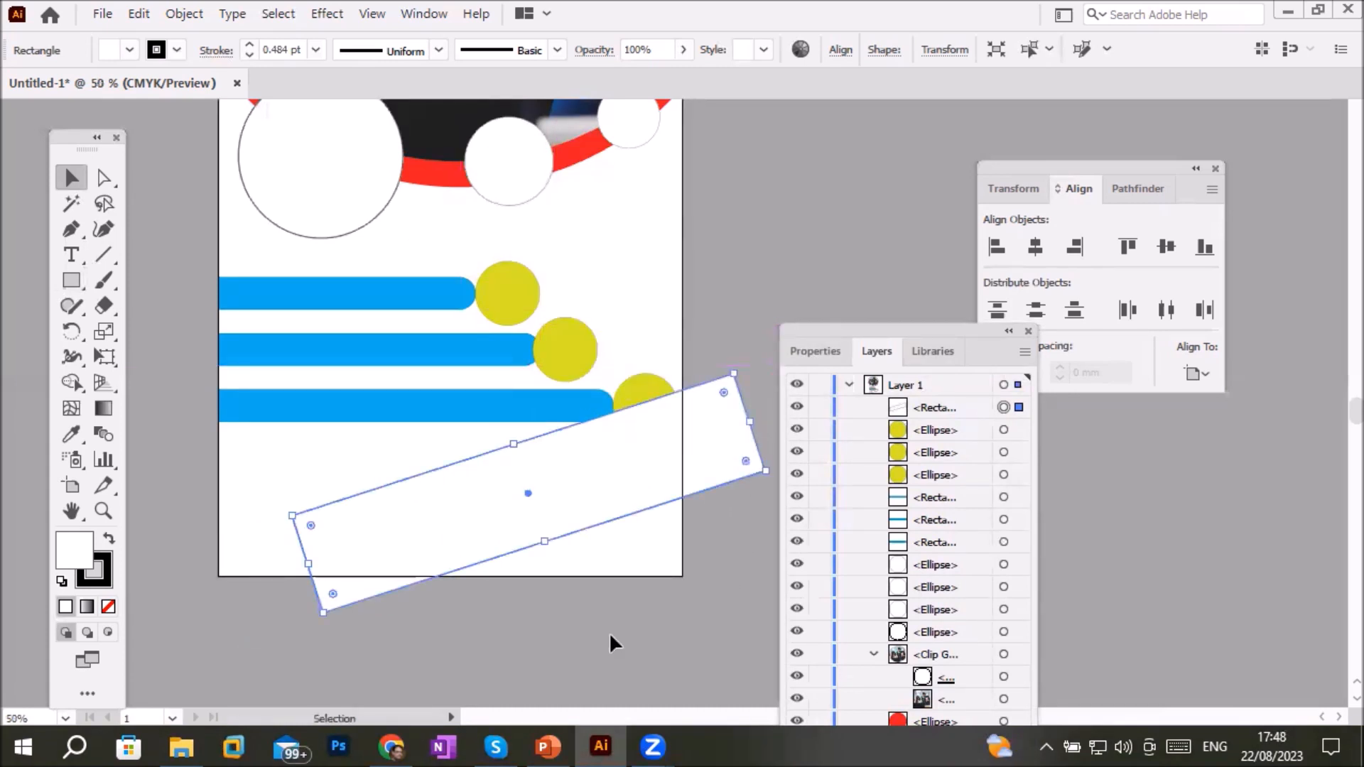
key(ctrl+z)
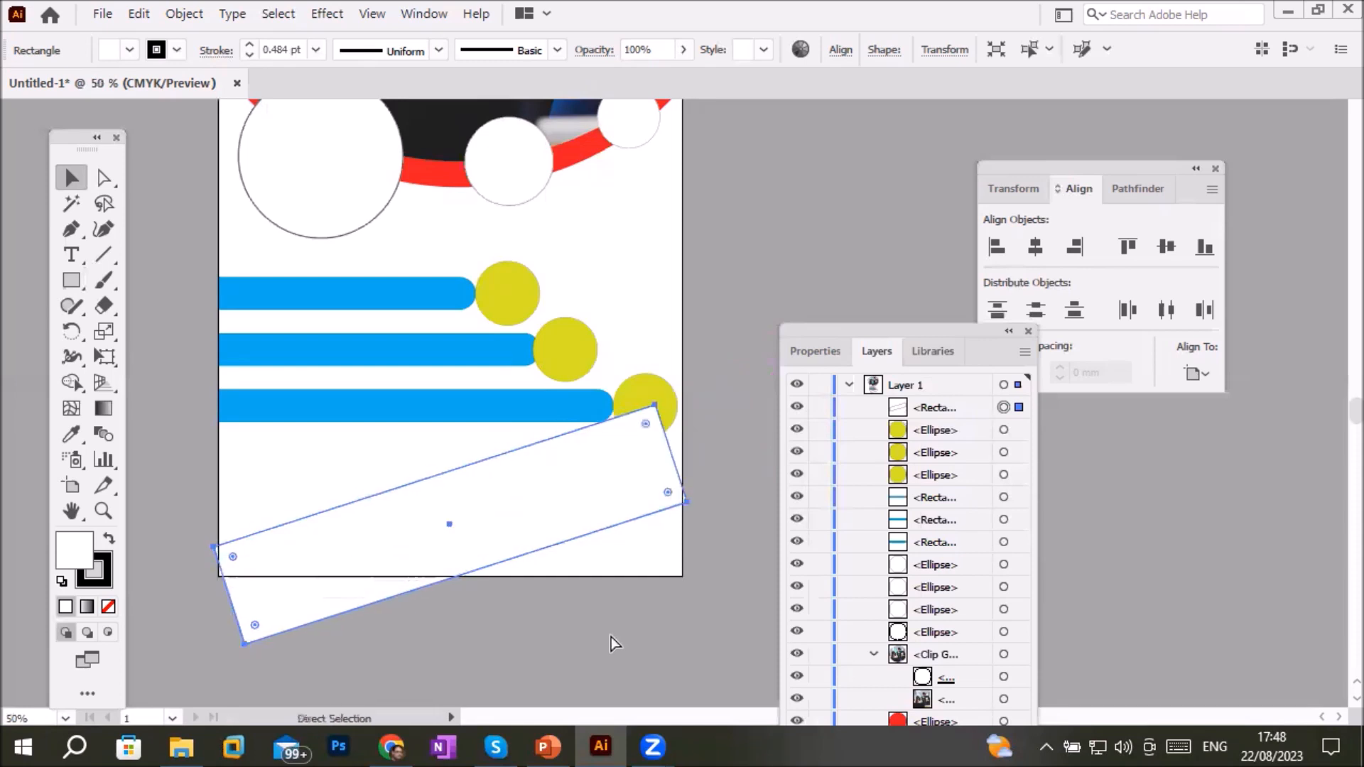
key(ctrl+z)
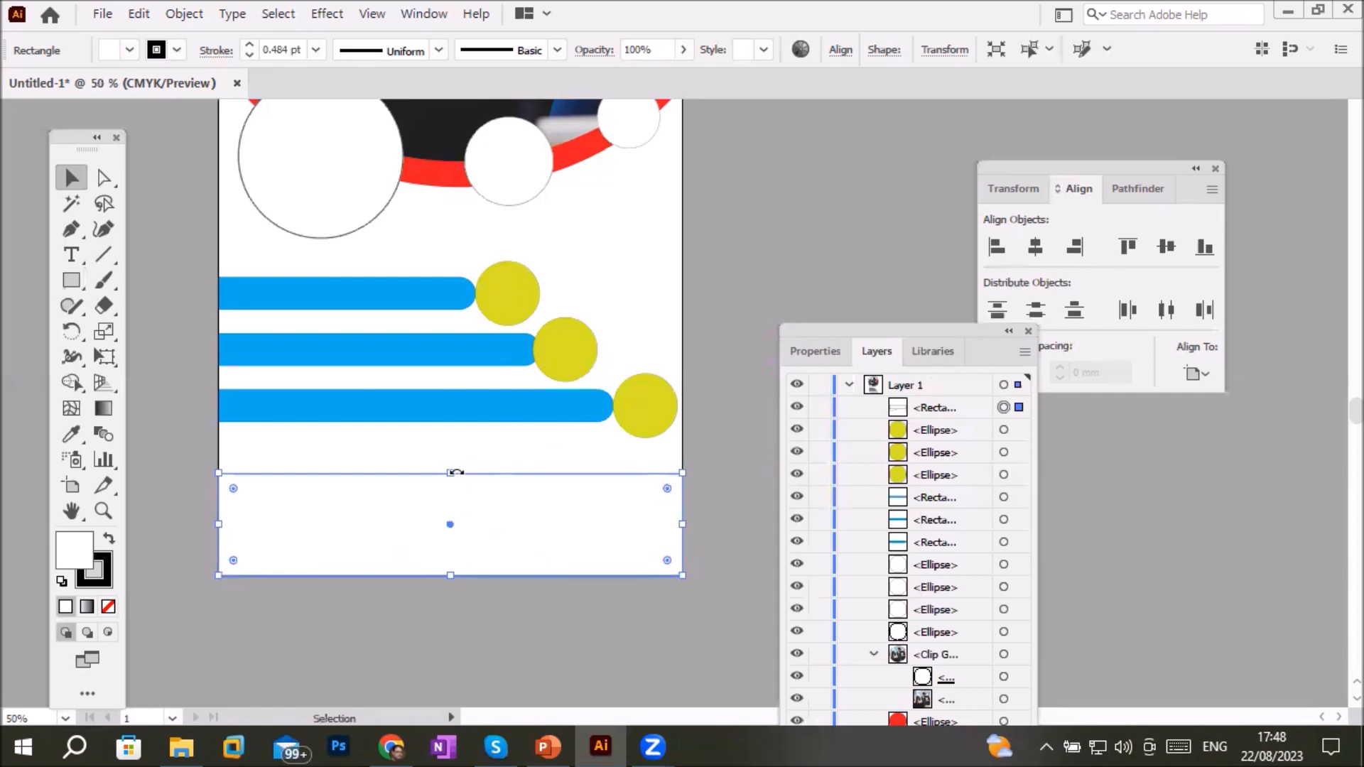
Lower the bottom rectangle's top edge to about Y 276 mm, and raise its upper-left corner point vertically to about Y 242 mm
drag(456, 474, 451, 530)
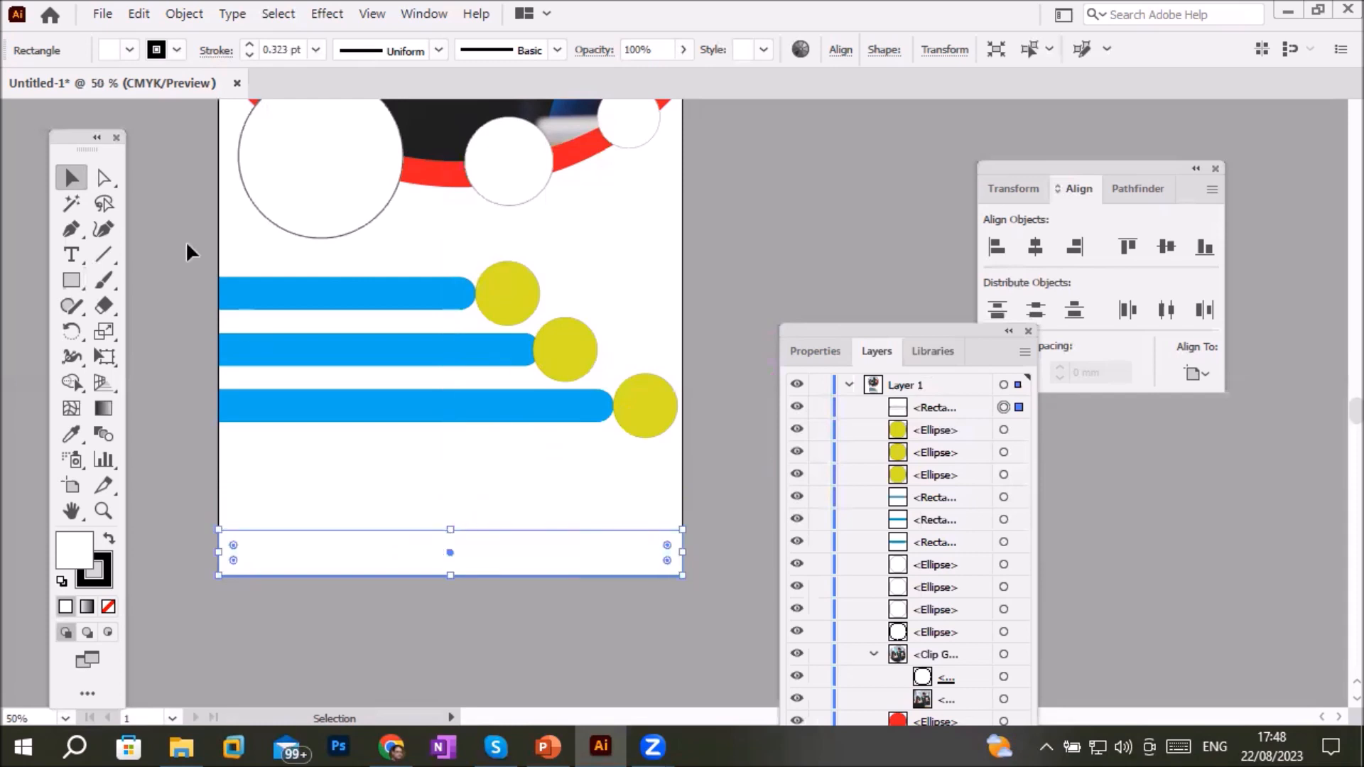
click(104, 179)
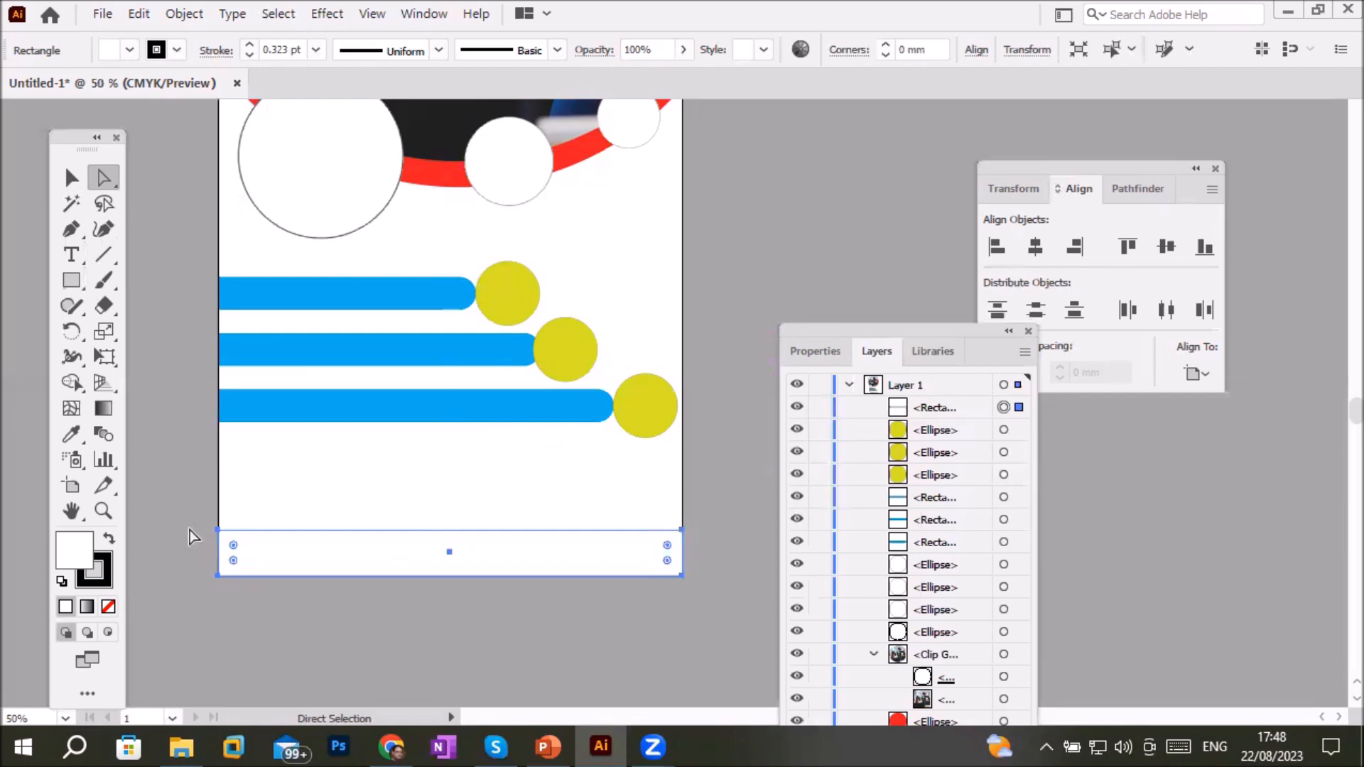
scroll(190, 530, up, 3)
scroll(275, 588, up, 1)
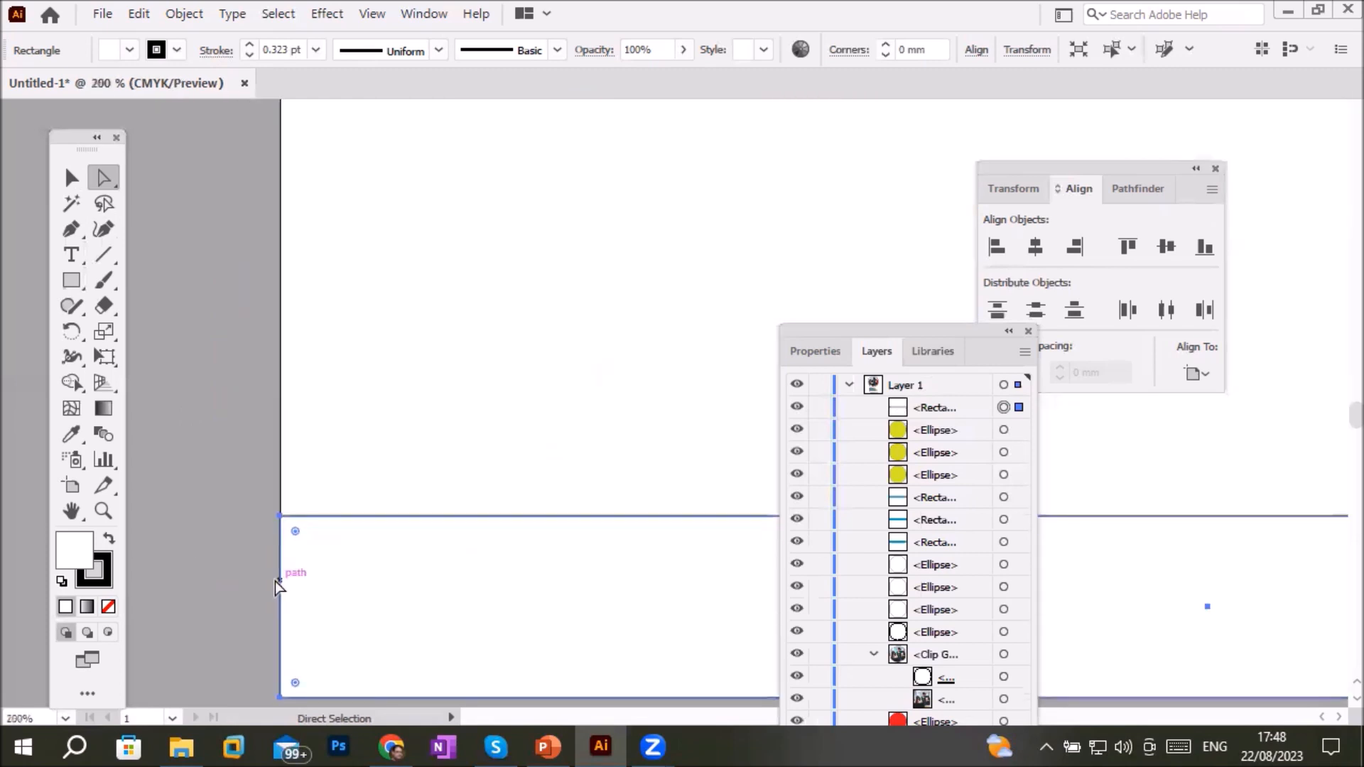
click(282, 517)
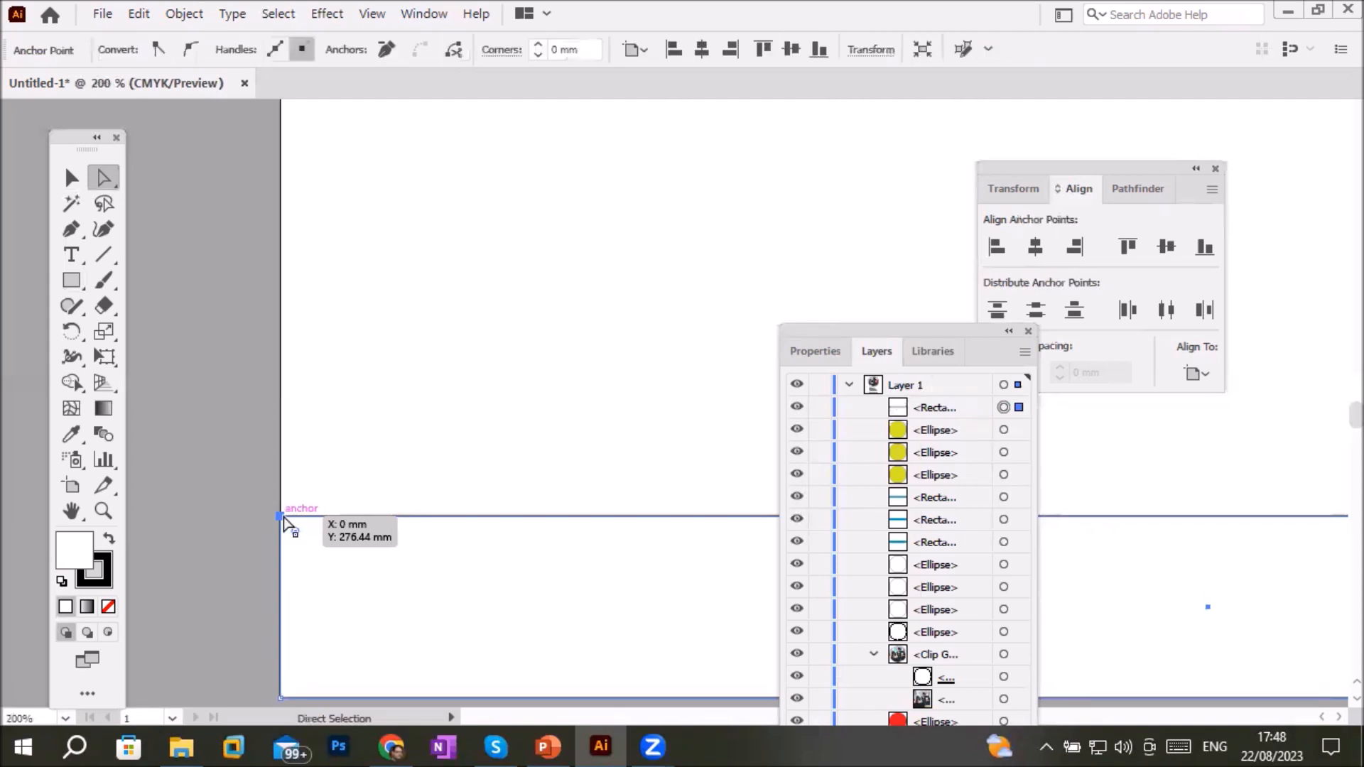
drag(284, 519, 281, 210)
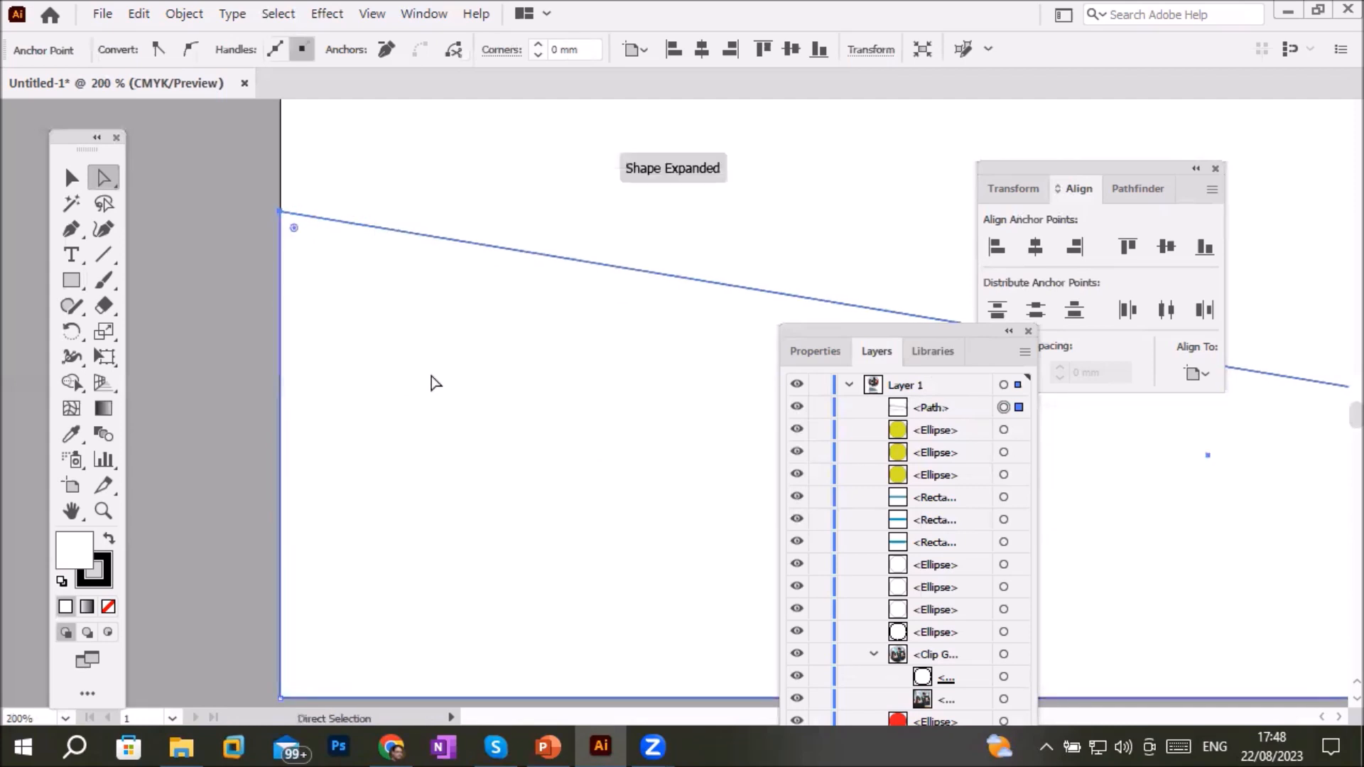
Move the Layers panel aside and fill the sloped bottom shape with the red swatch
scroll(435, 383, down, 2)
drag(906, 325, 1175, 477)
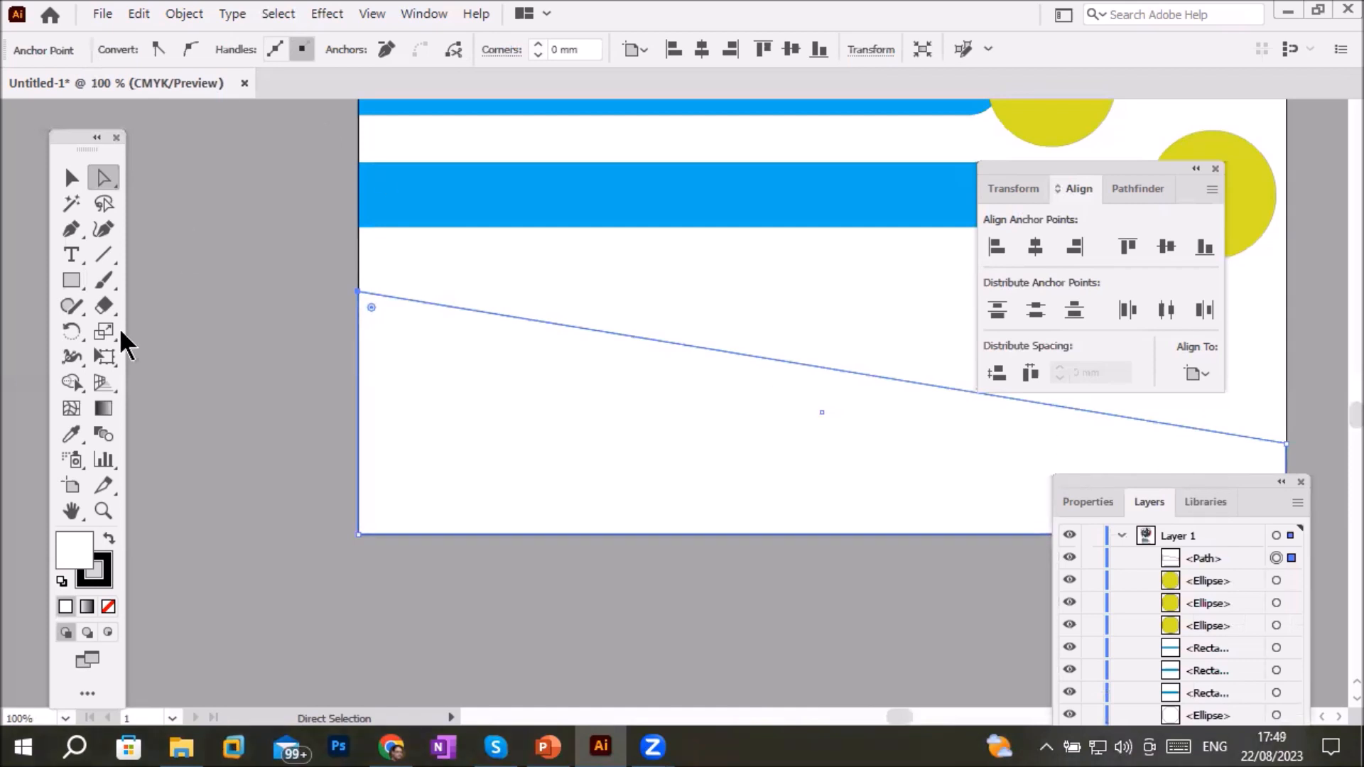
click(72, 284)
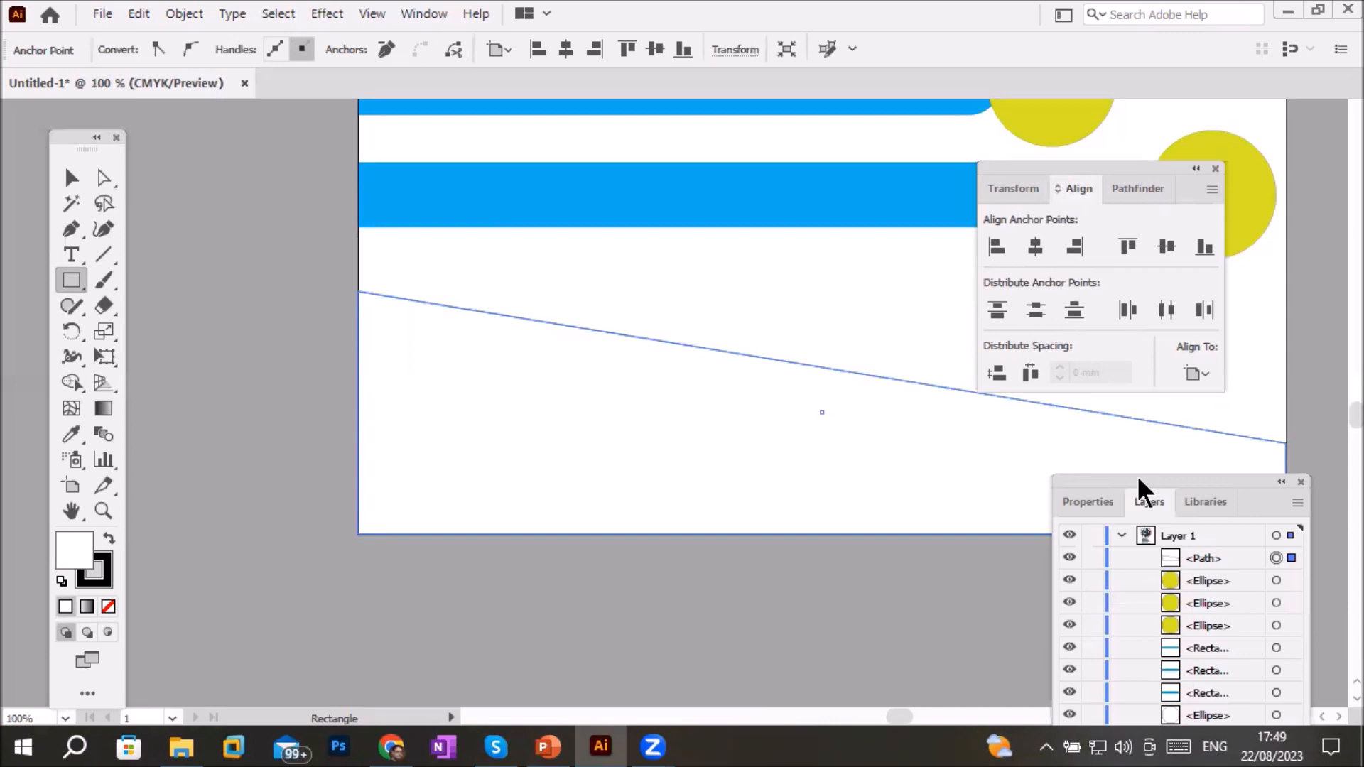
drag(1137, 478, 1167, 323)
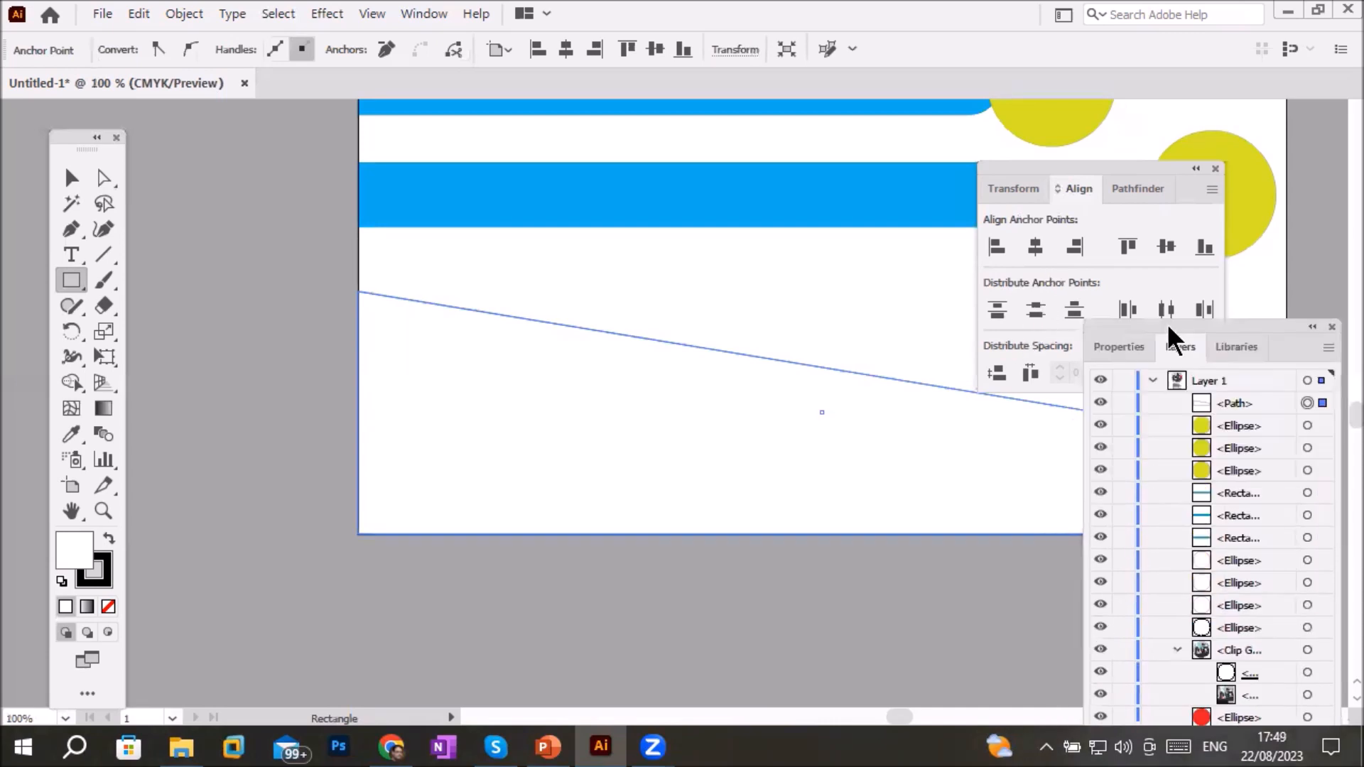
click(1118, 348)
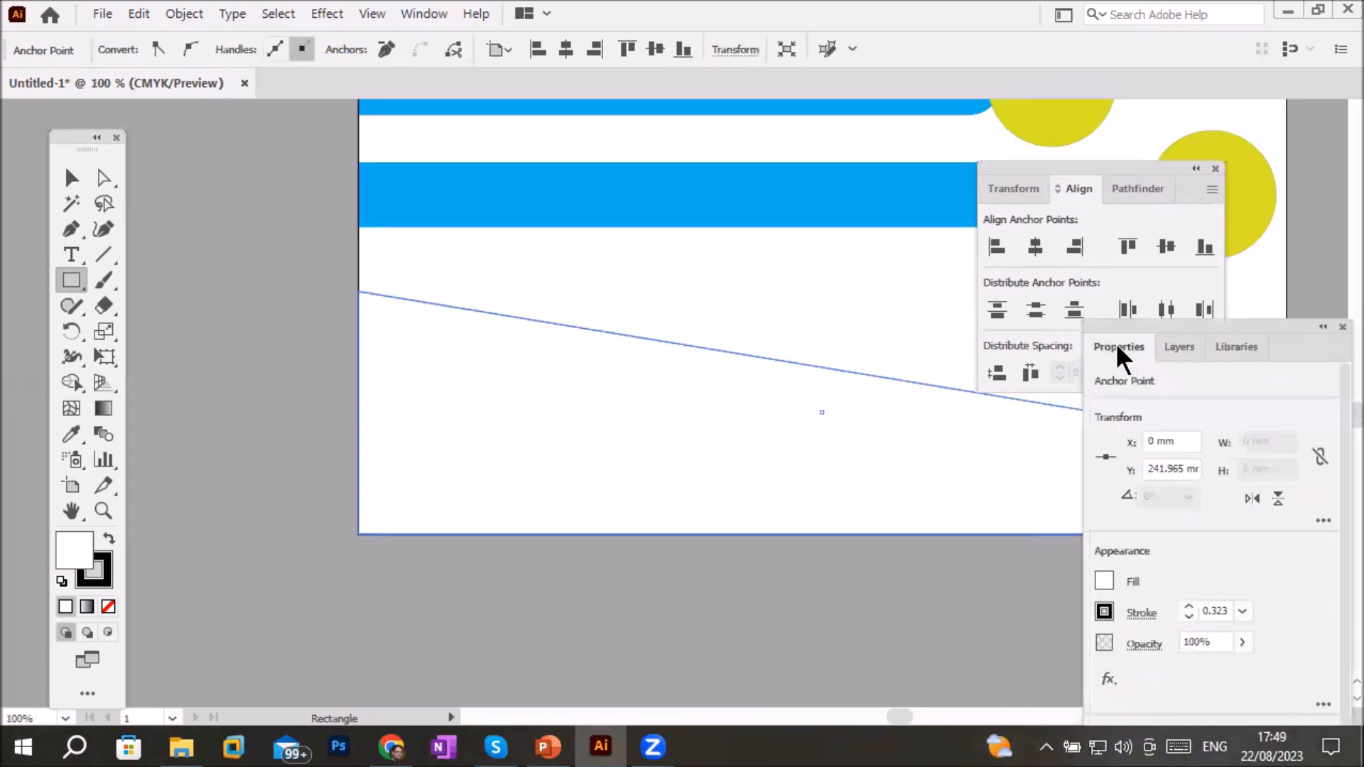
click(1100, 577)
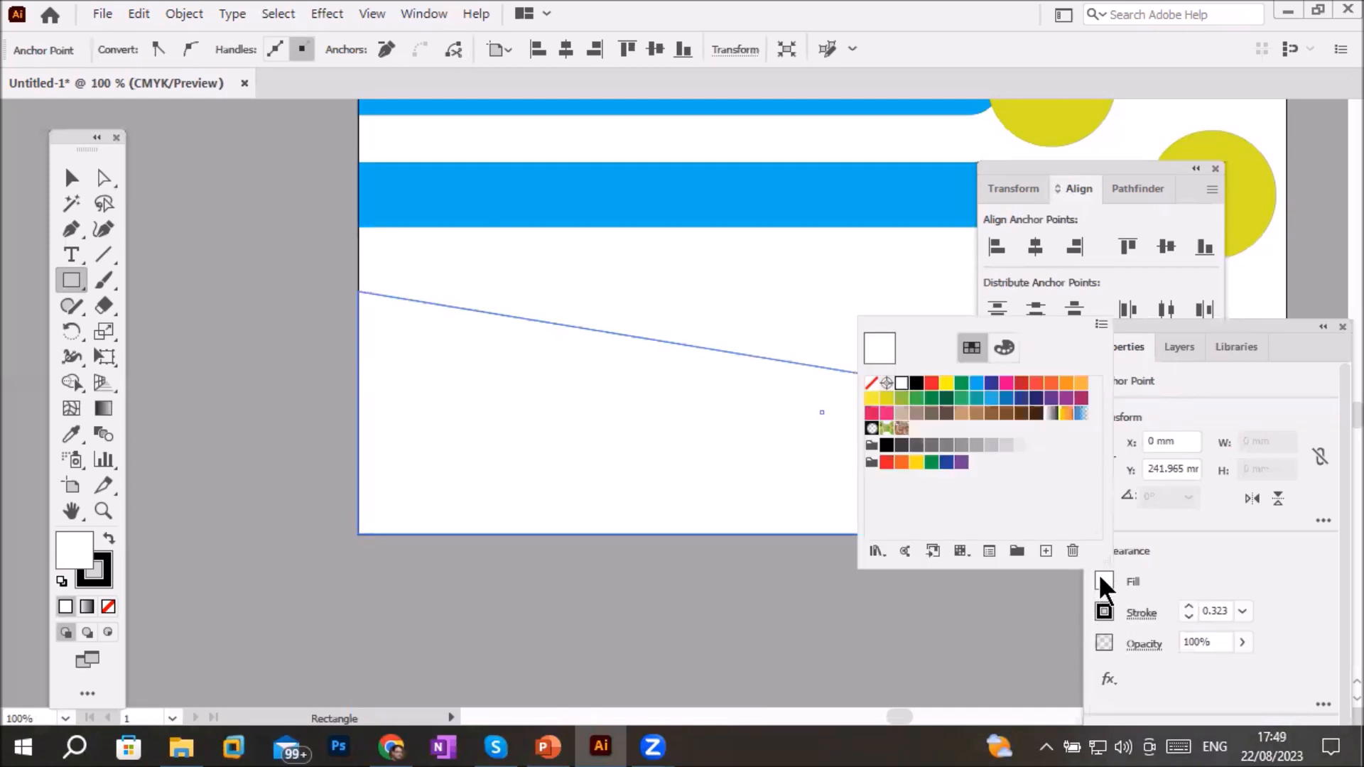
click(932, 384)
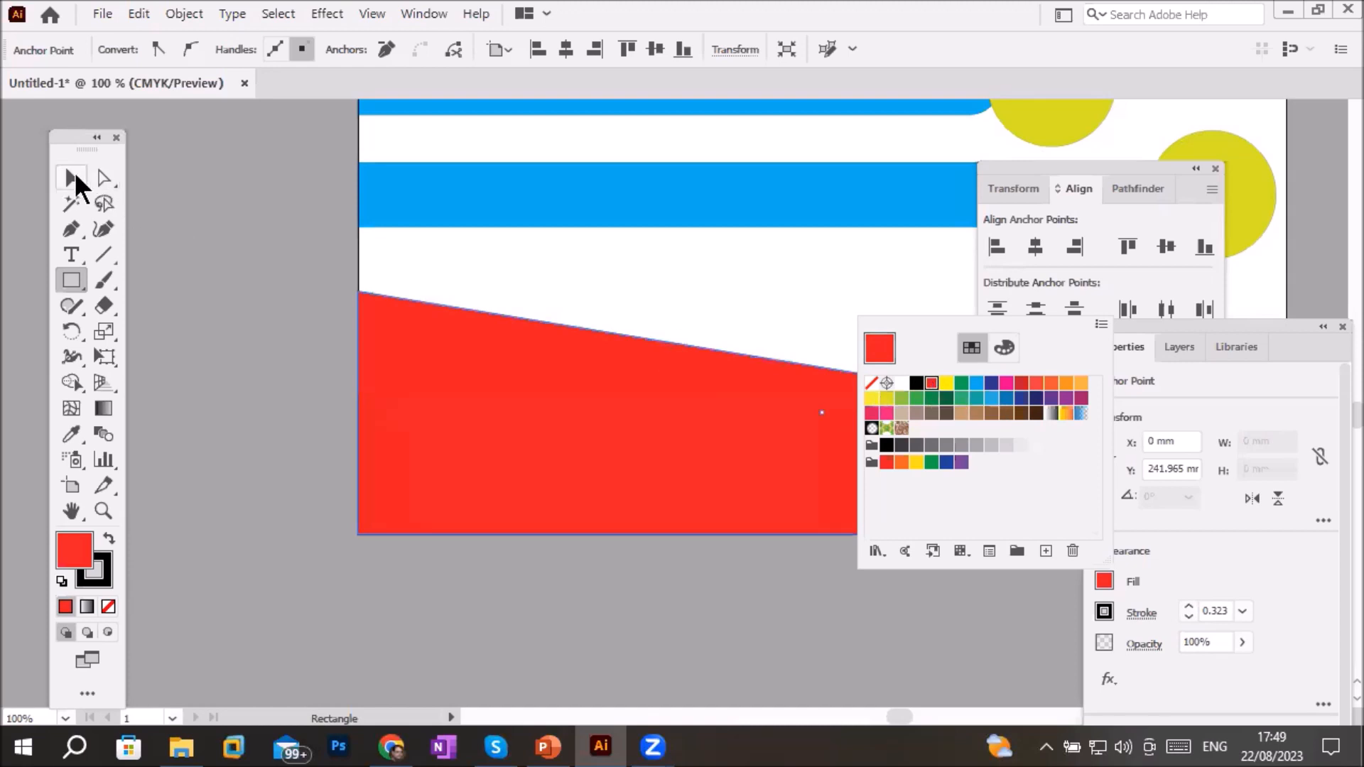
key(Escape)
scroll(679, 263, down, 1)
scroll(678, 263, down, 1)
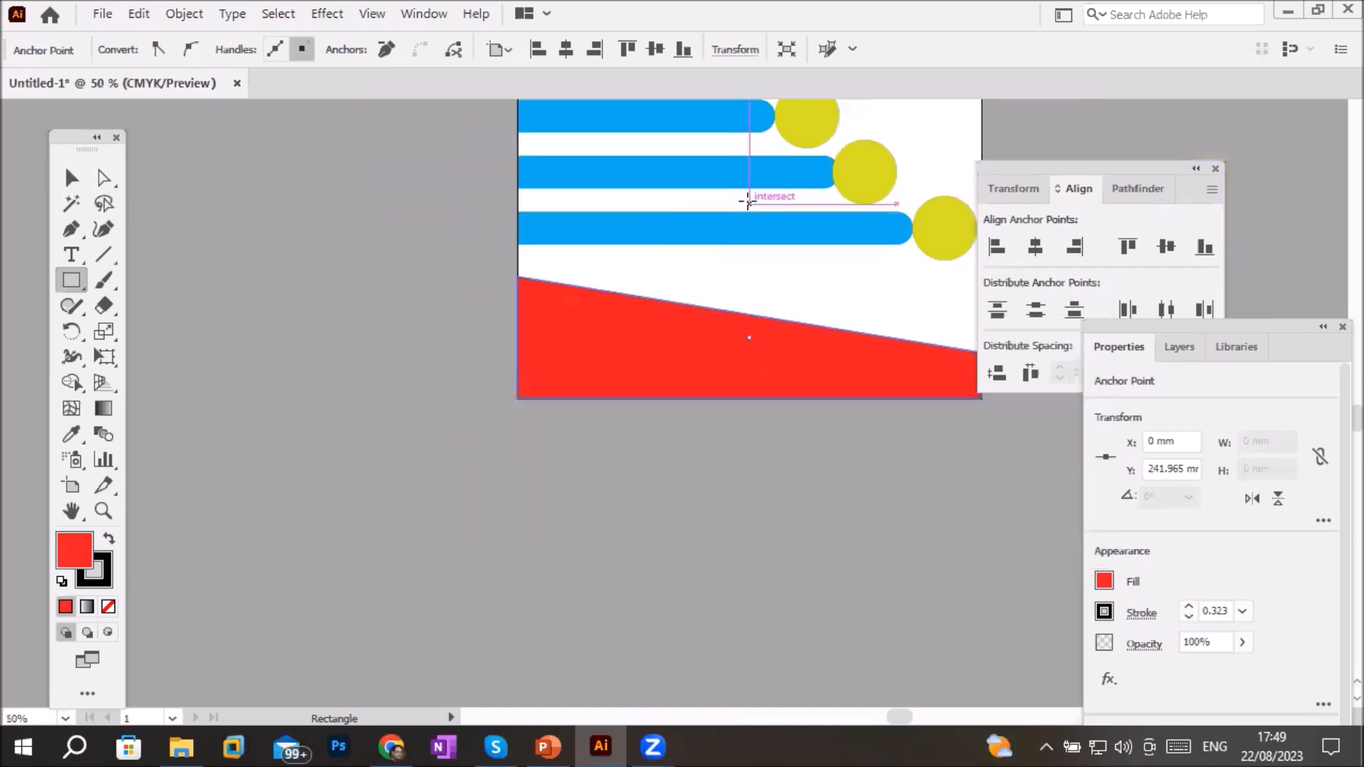
Raise the red shape's upper-right corner point vertically along the artboard edge to about Y 252 mm
drag(787, 182, 673, 313)
drag(610, 421, 649, 447)
scroll(650, 441, down, 2)
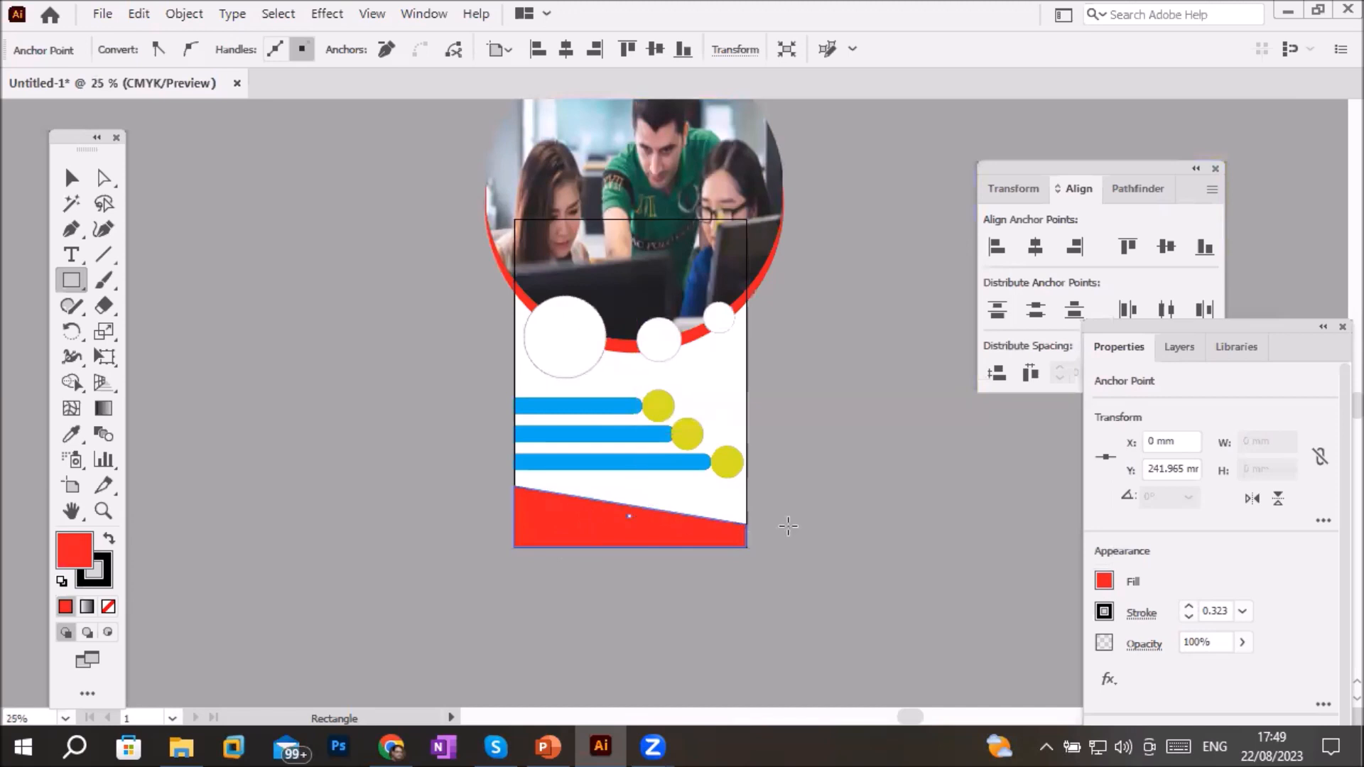
key(ctrl+plus)
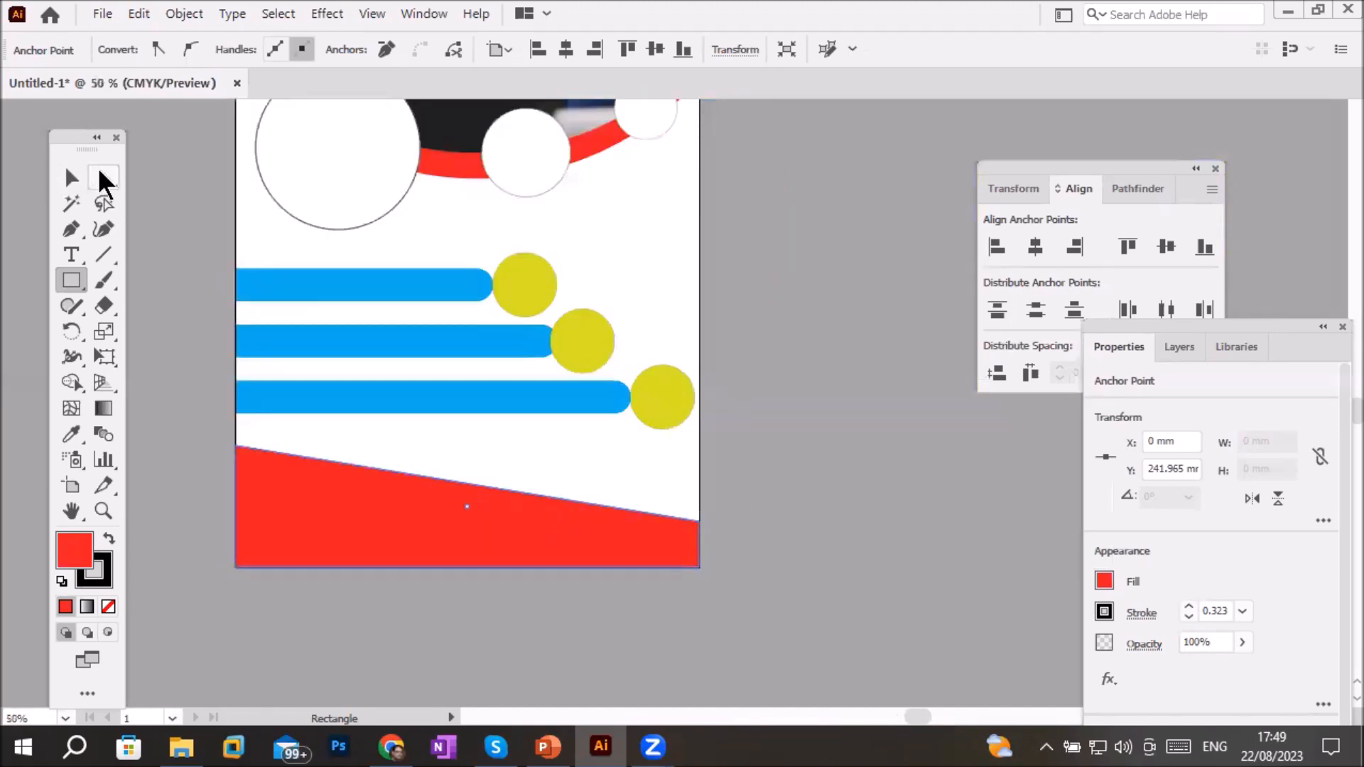
click(103, 178)
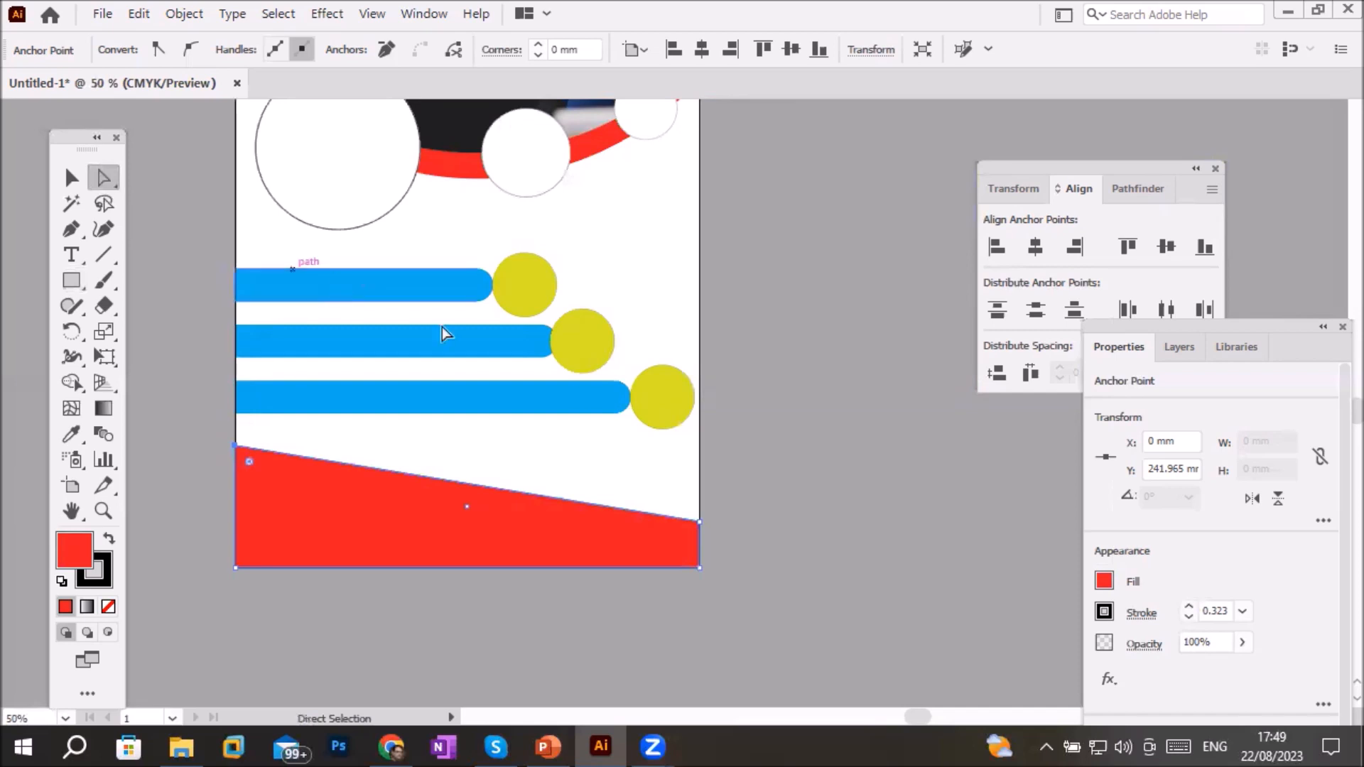
scroll(704, 579, up, 2)
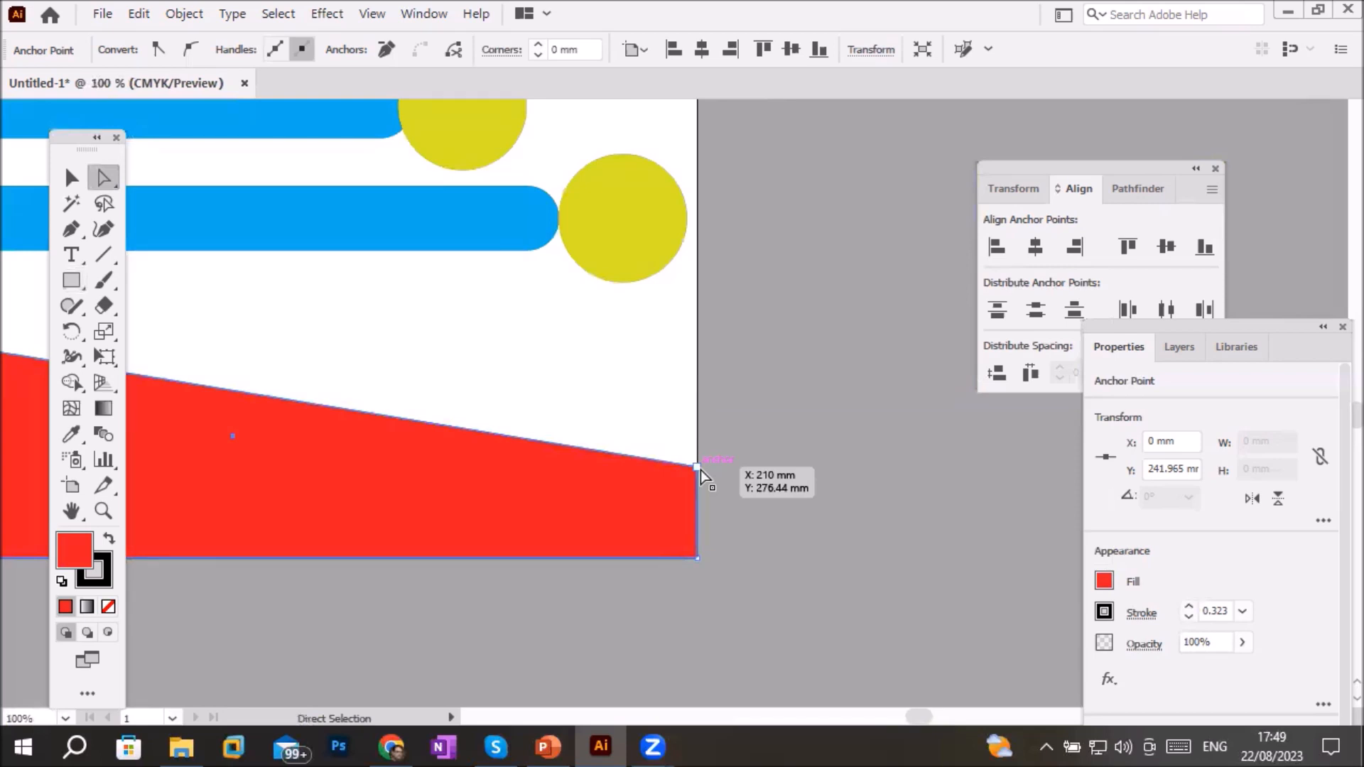
drag(700, 470, 699, 359)
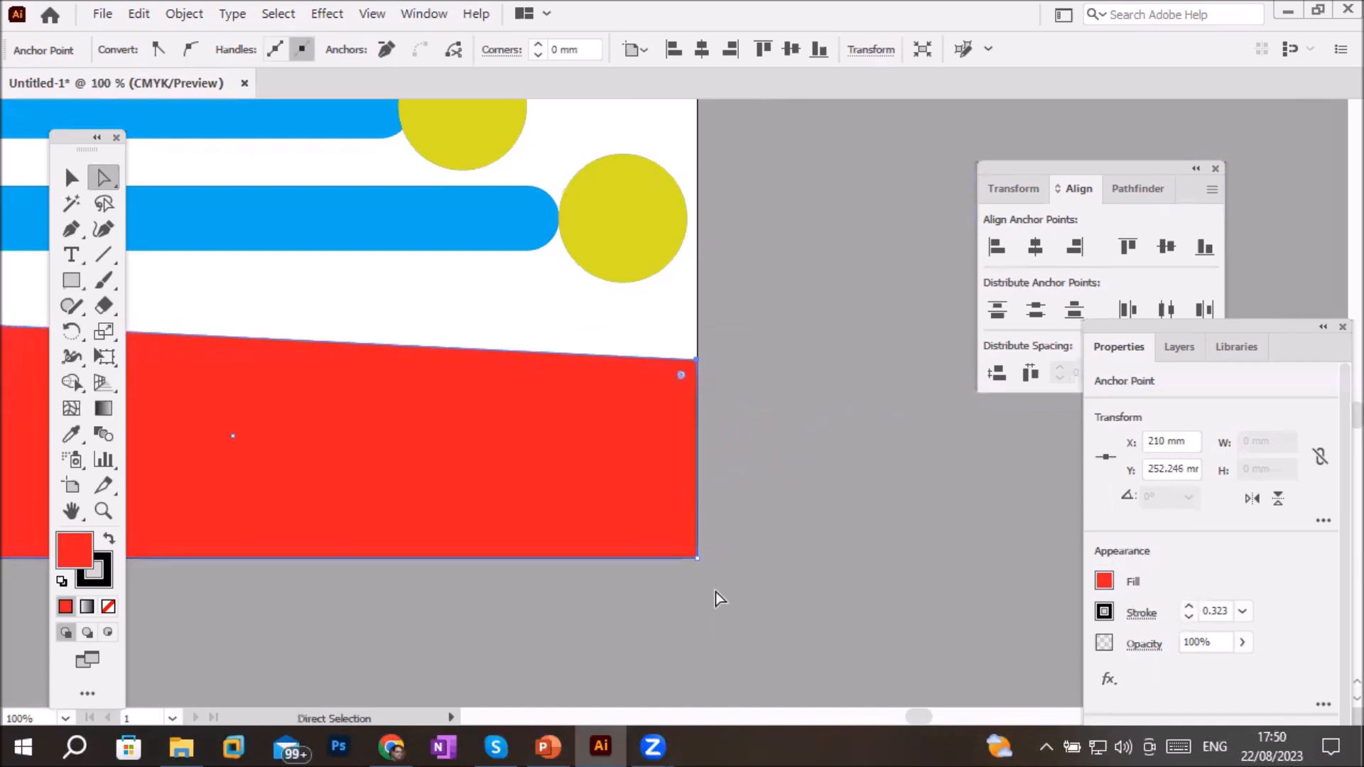
Lower the red shape's upper-left corner point to about Y 291 mm so the top edge rises toward the right
key(space)
drag(430, 601, 831, 618)
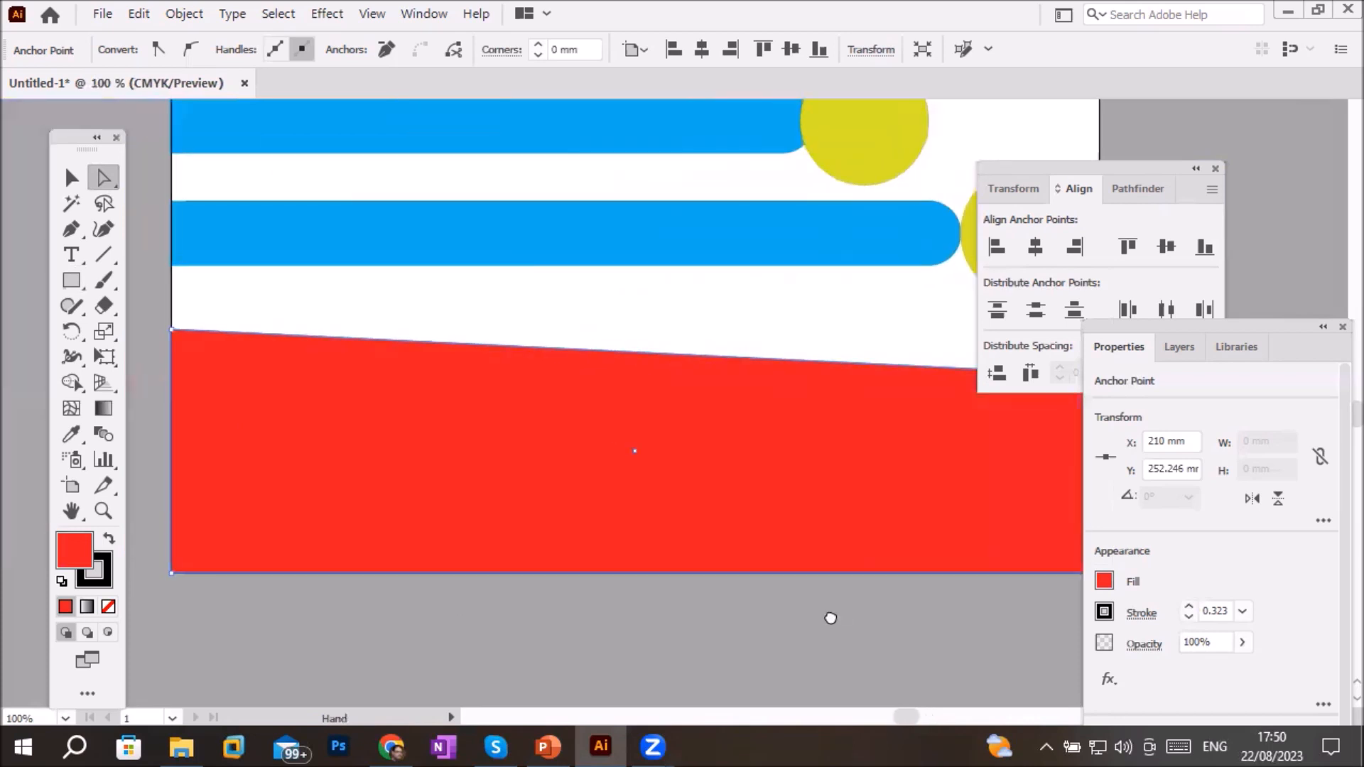
drag(175, 329, 167, 544)
scroll(621, 603, down, 2)
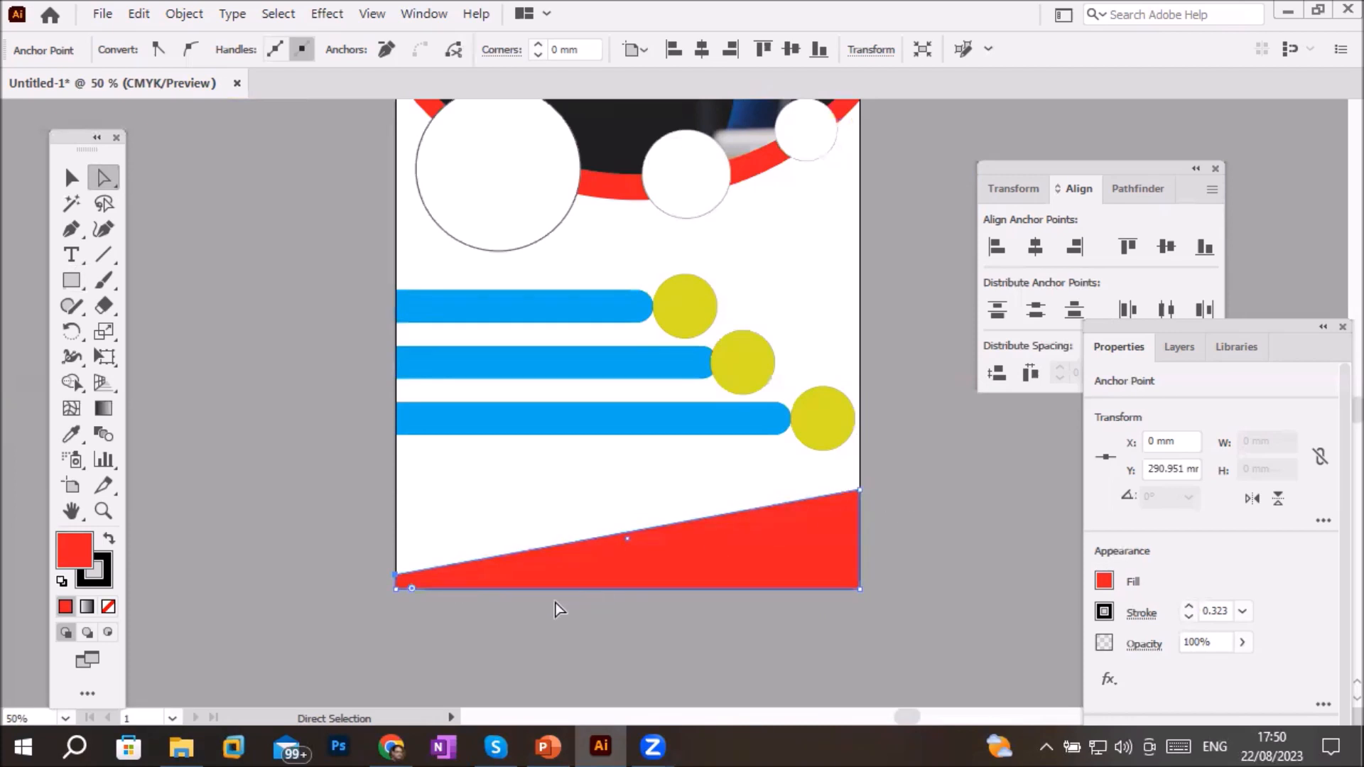
Try a radius of about 37 mm on the red shape's upper-right corner, undo it, and round that corner by about 0.55 mm
click(859, 491)
drag(846, 506, 736, 589)
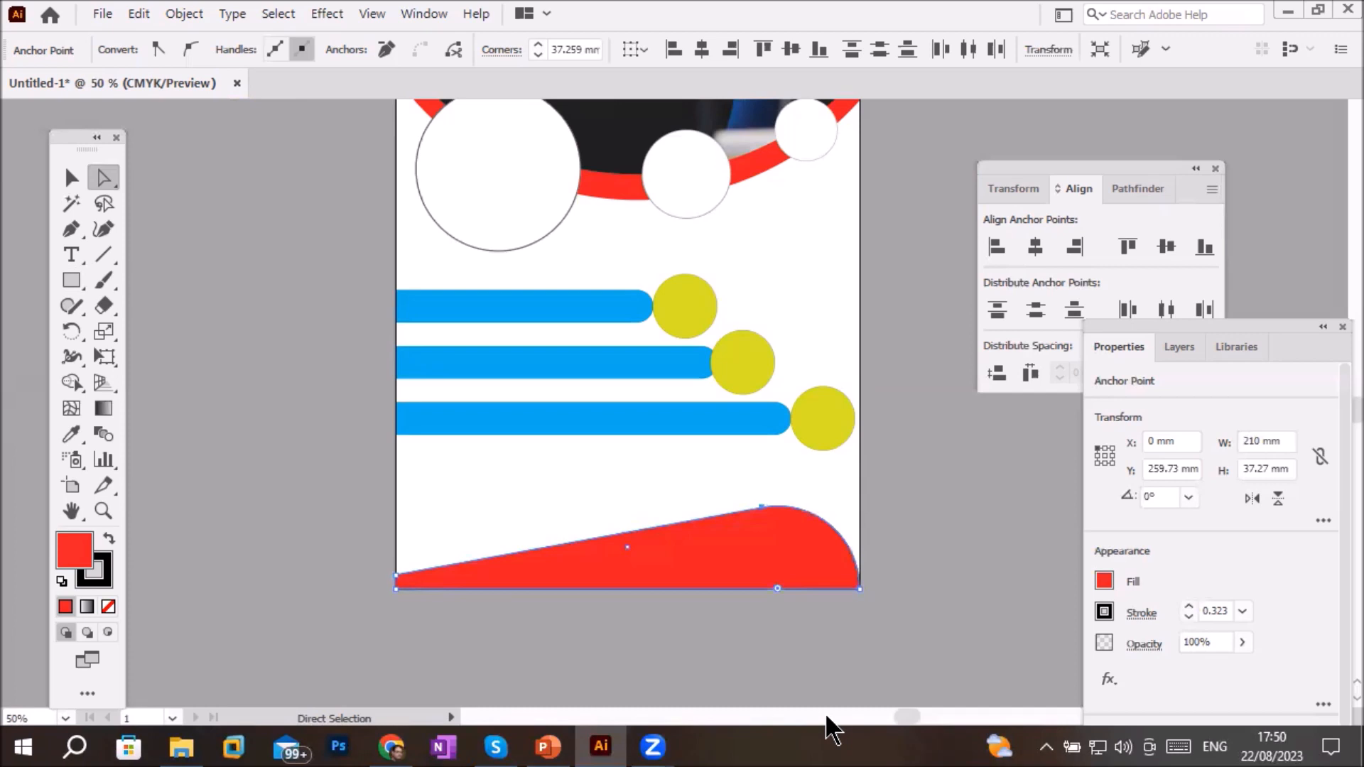
click(760, 508)
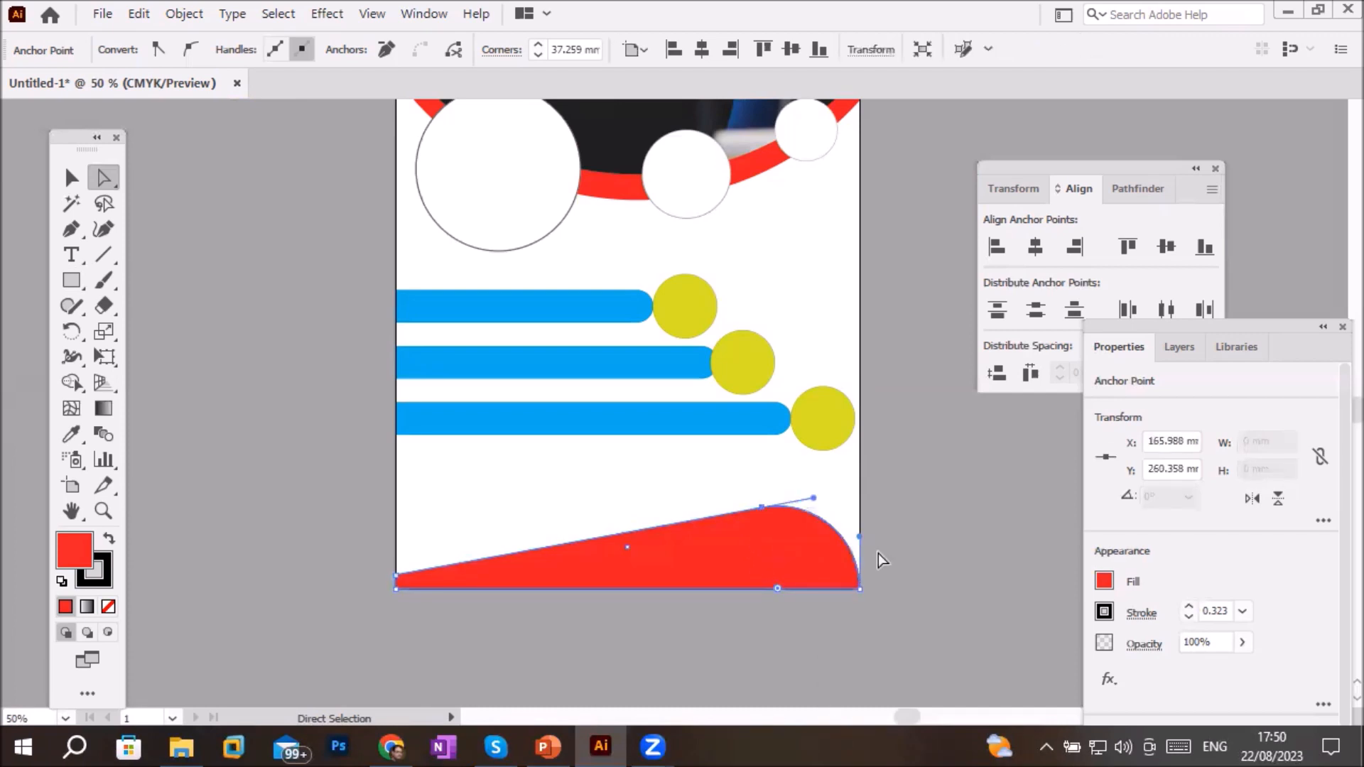
key(ctrl+z)
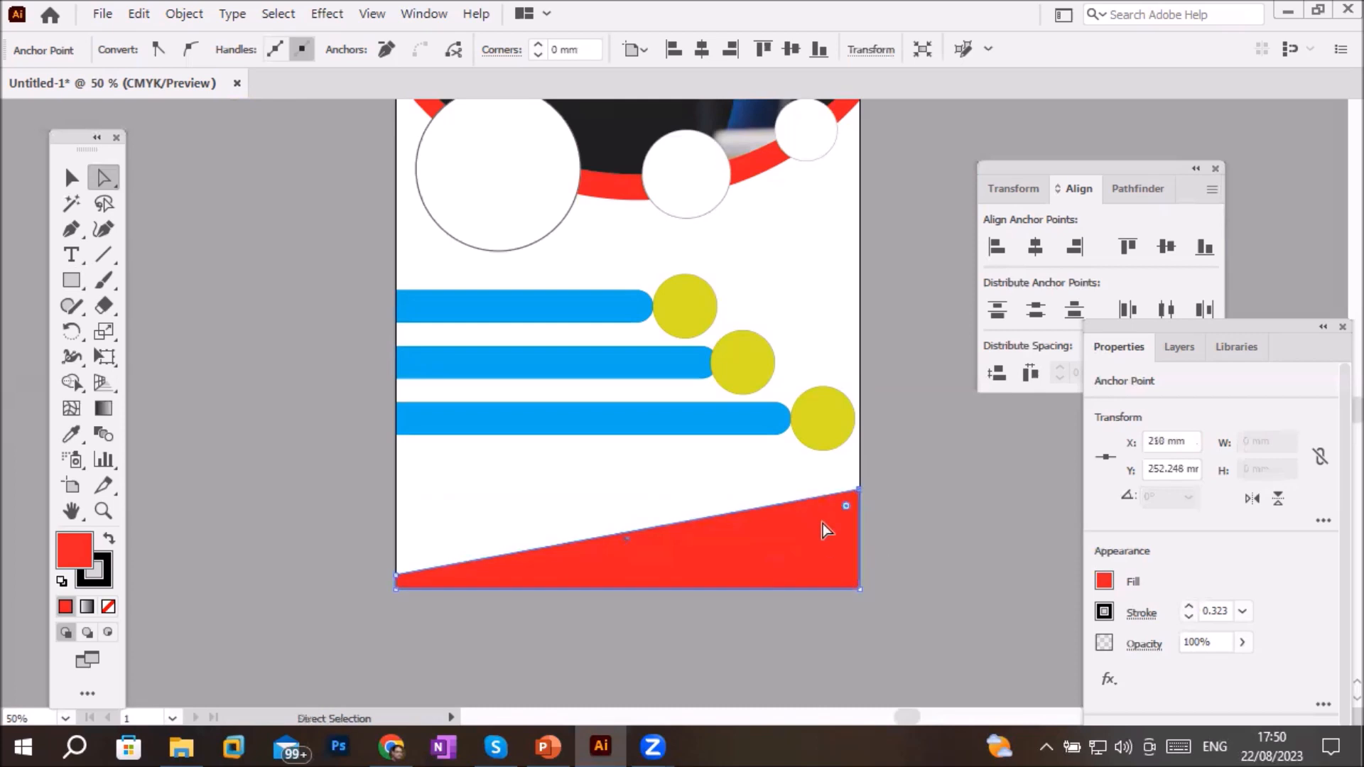
drag(847, 505, 878, 509)
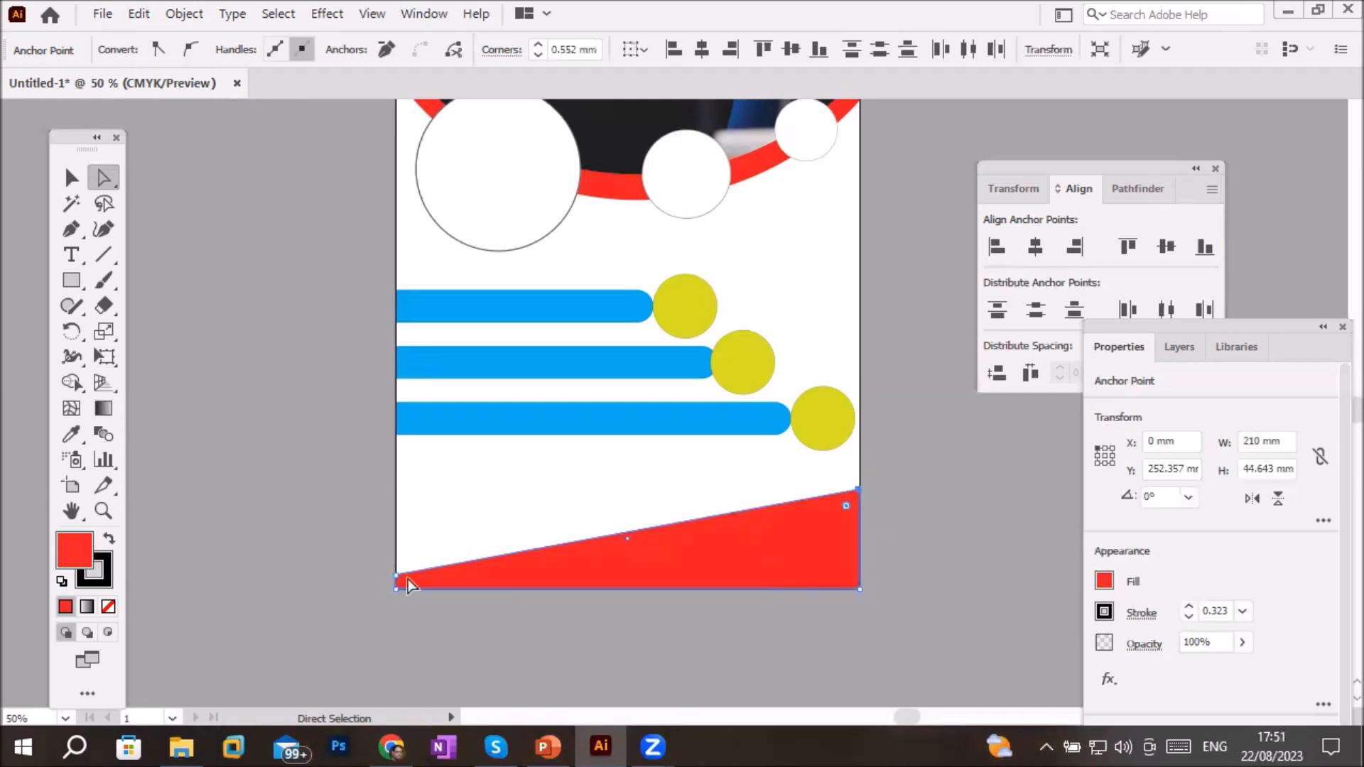
Try rounding the red shape's lower-right corner by about 29 mm, and return its radius to 0 mm
click(861, 590)
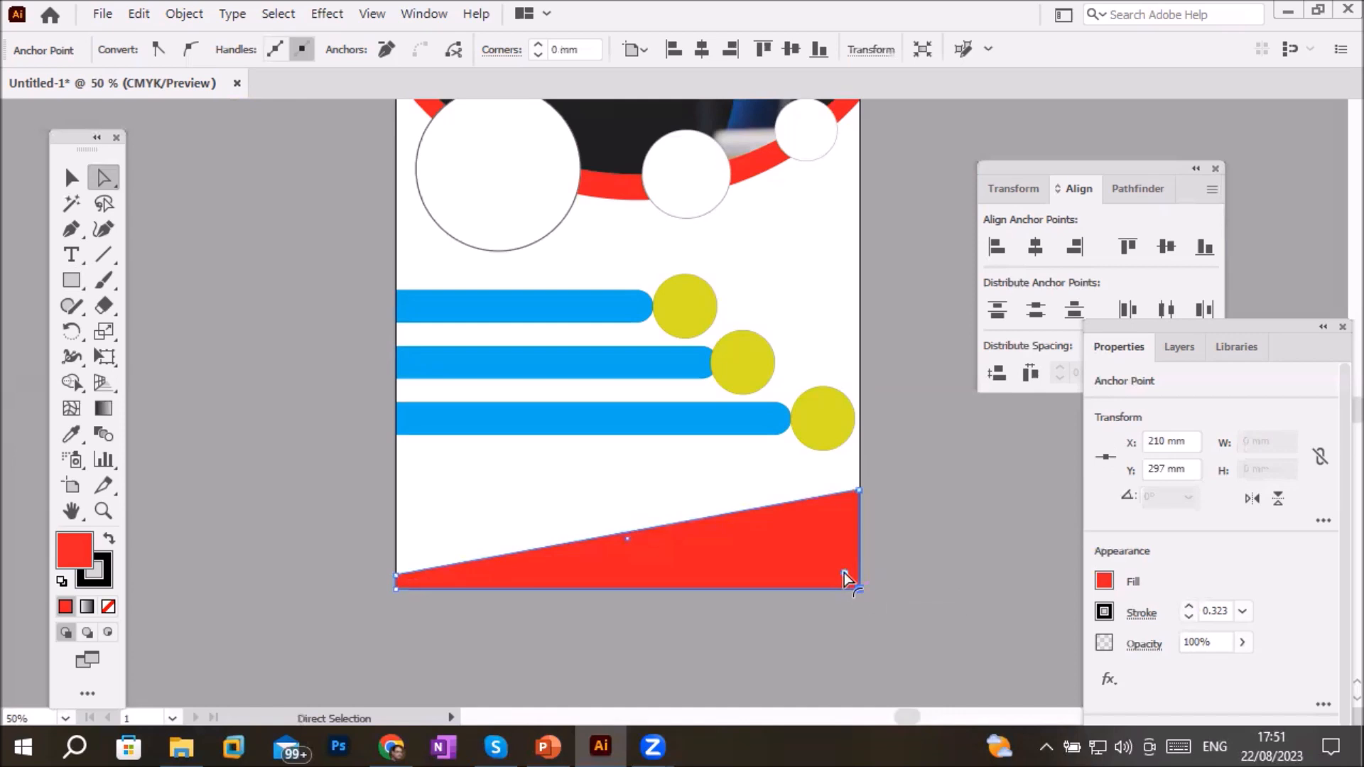
drag(846, 573, 777, 545)
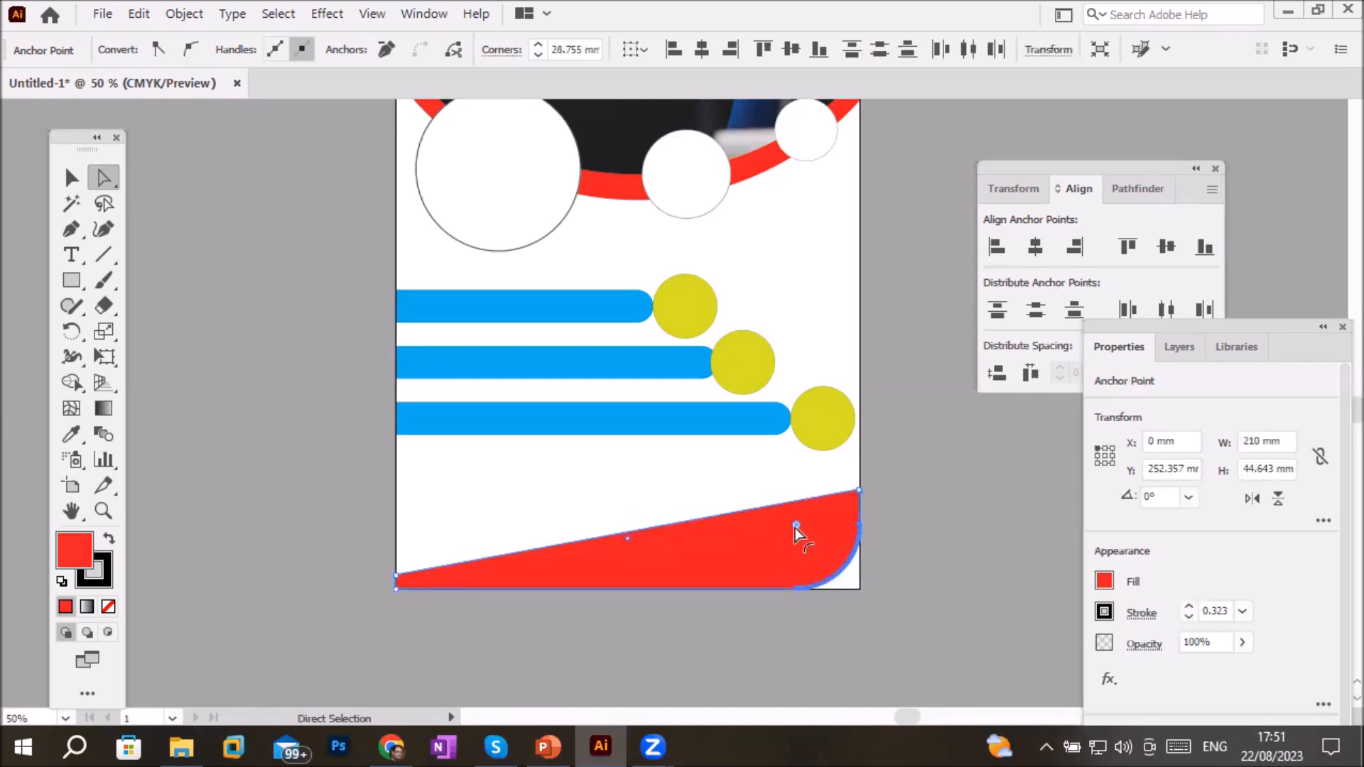
drag(800, 523, 874, 594)
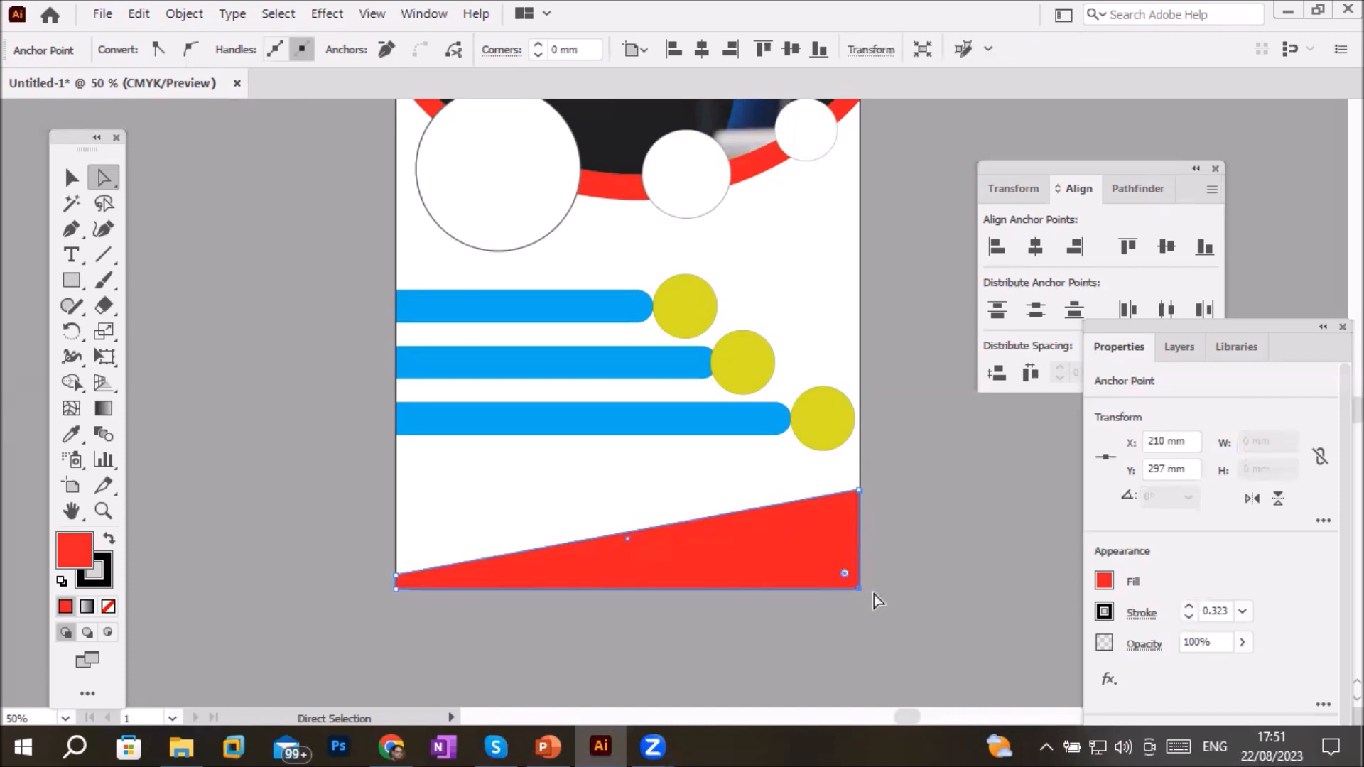
Try bending the red shape's sloped top edge upward into a curve, and undo it
drag(859, 493, 859, 492)
mouse_move(629, 539)
mouse_down()
mouse_move(617, 527)
mouse_move(625, 538)
mouse_up()
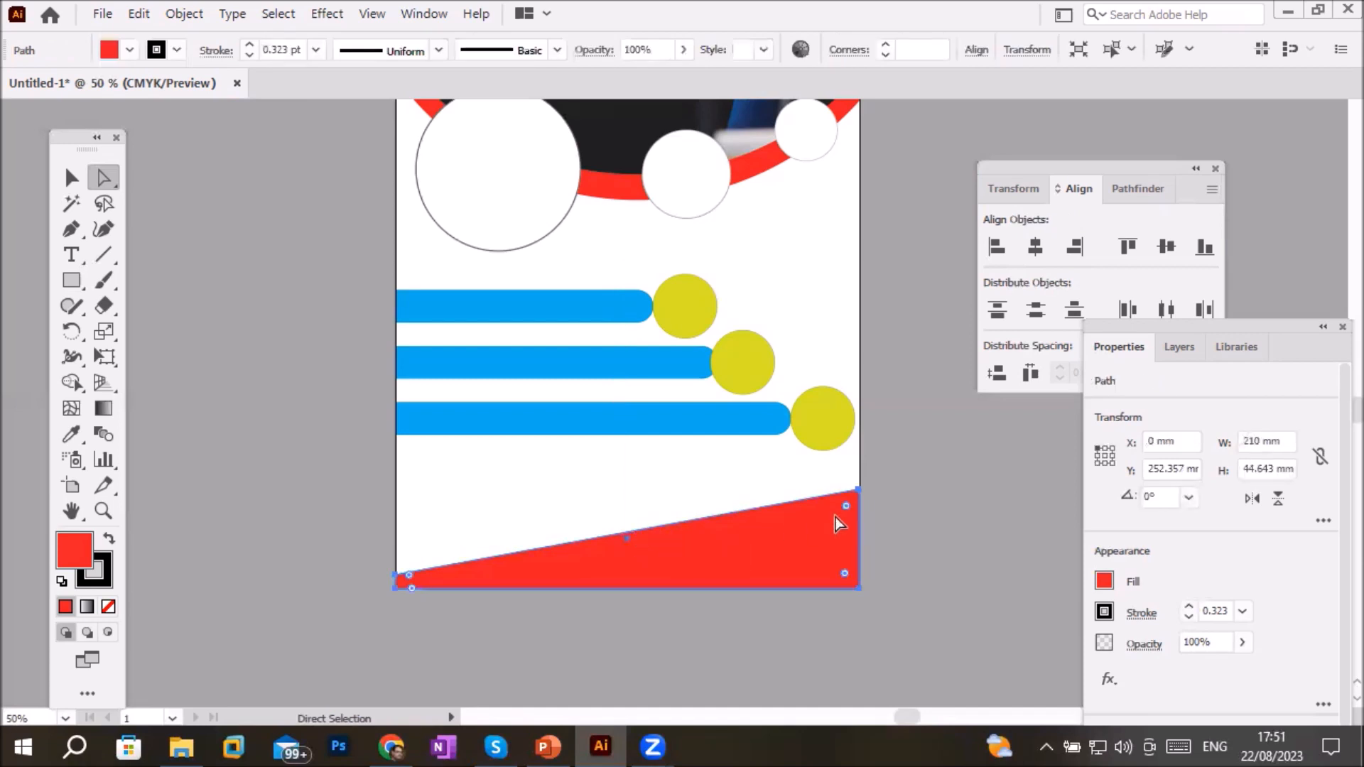
click(857, 492)
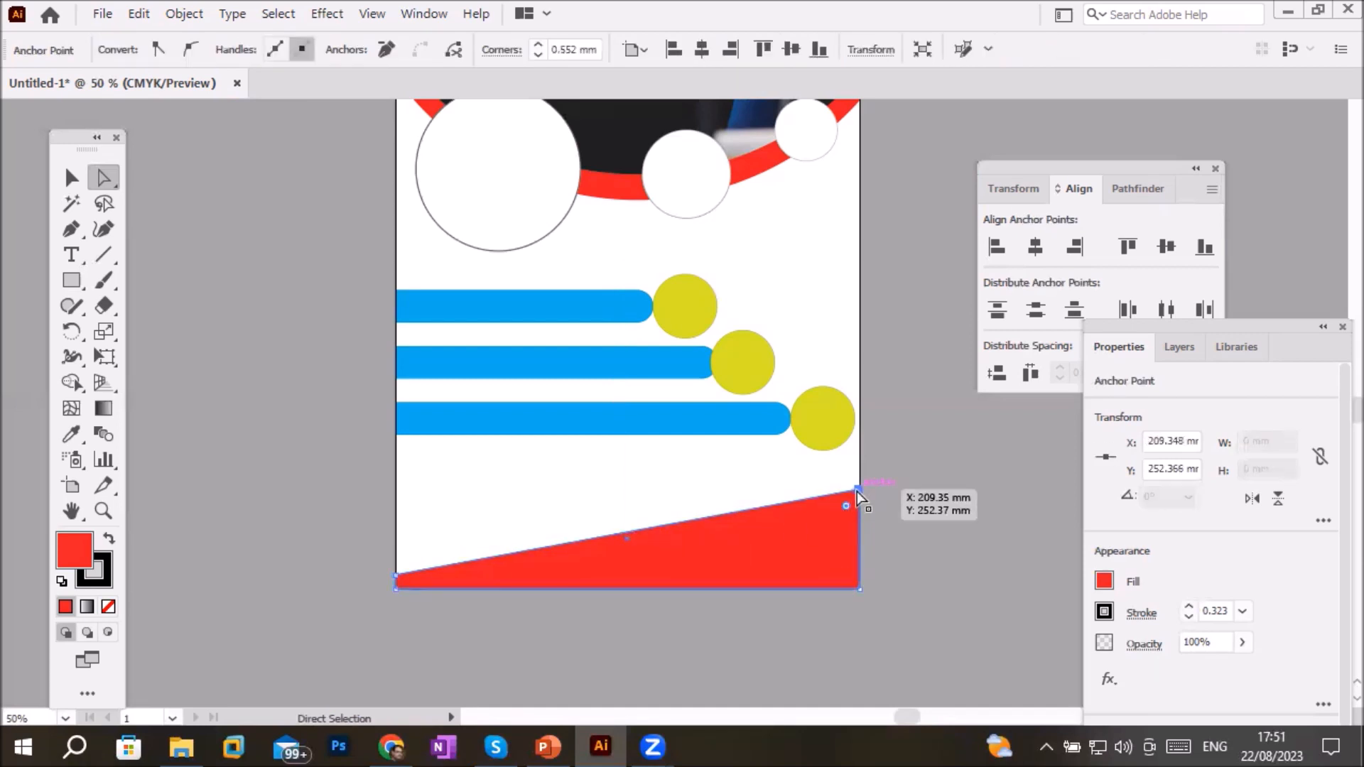
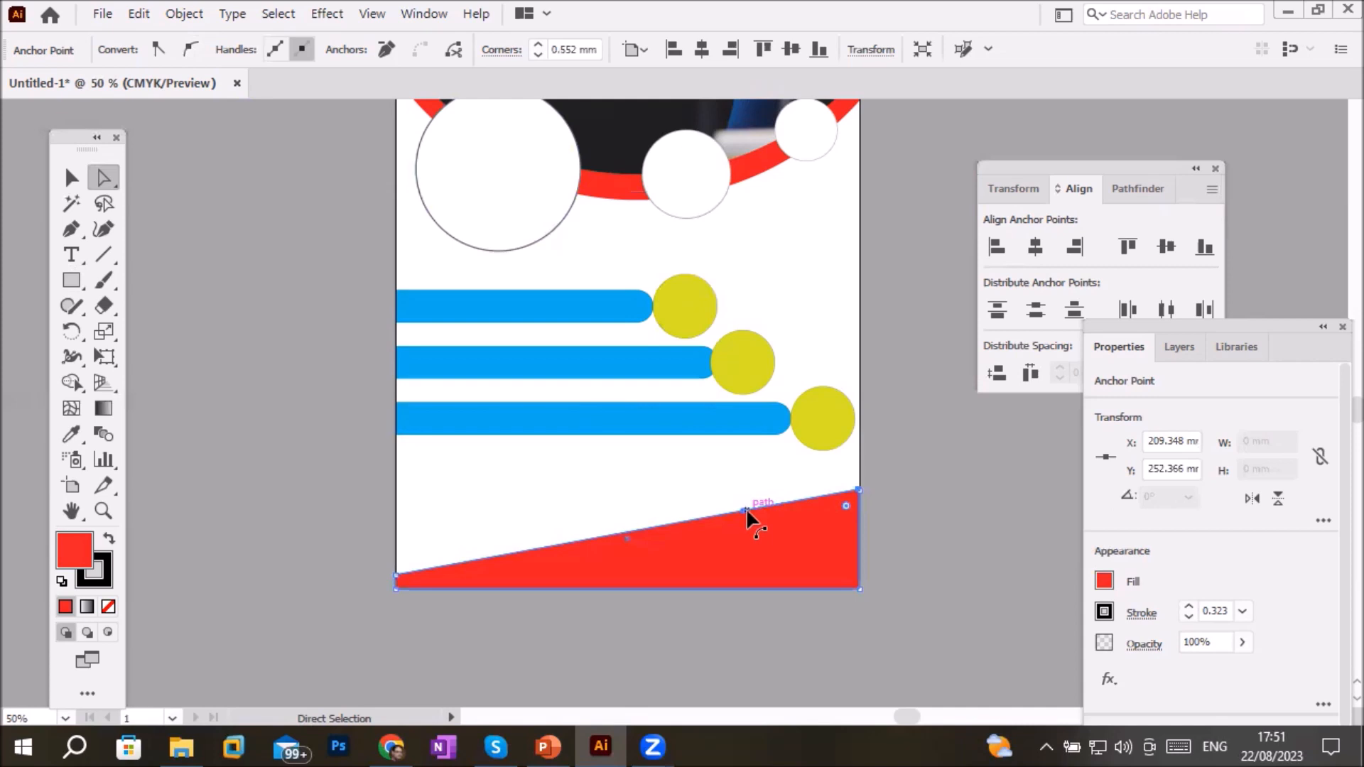
drag(747, 508, 751, 476)
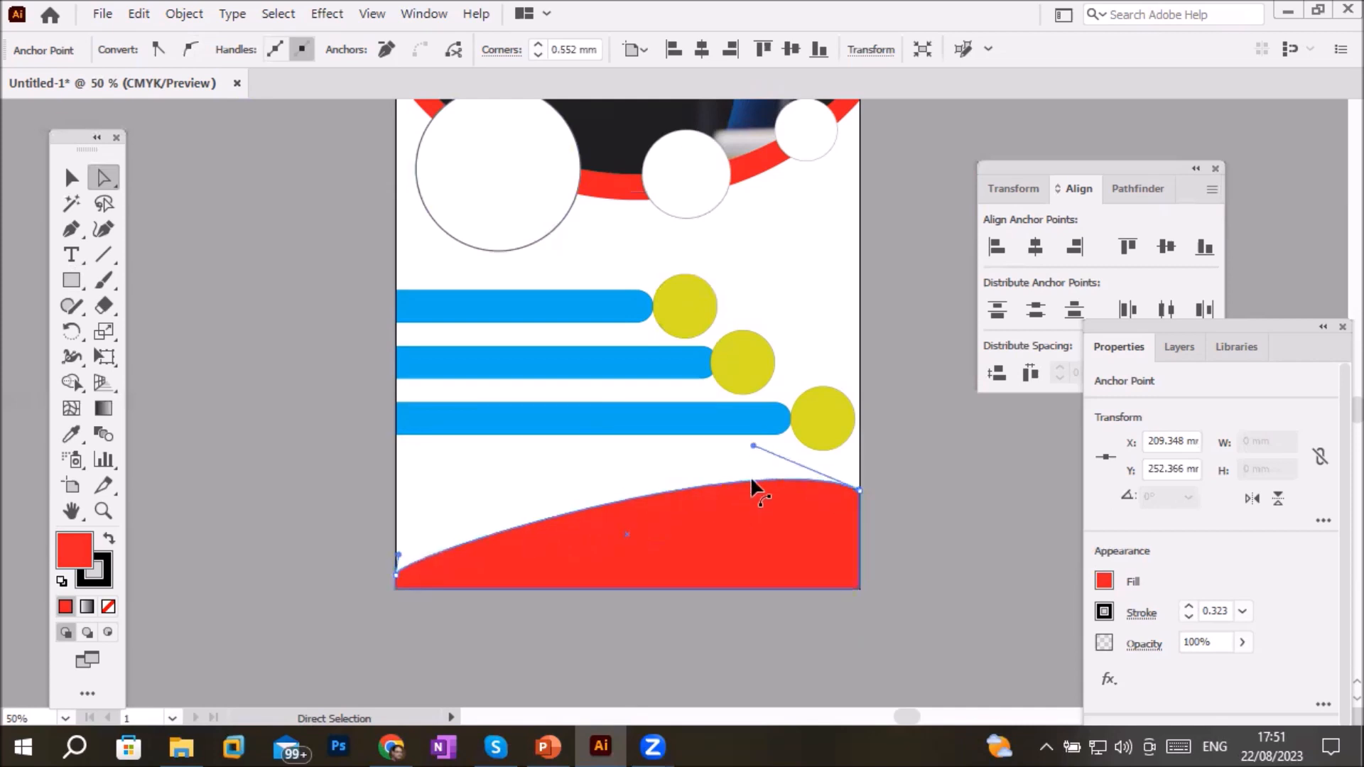
key(ctrl+z)
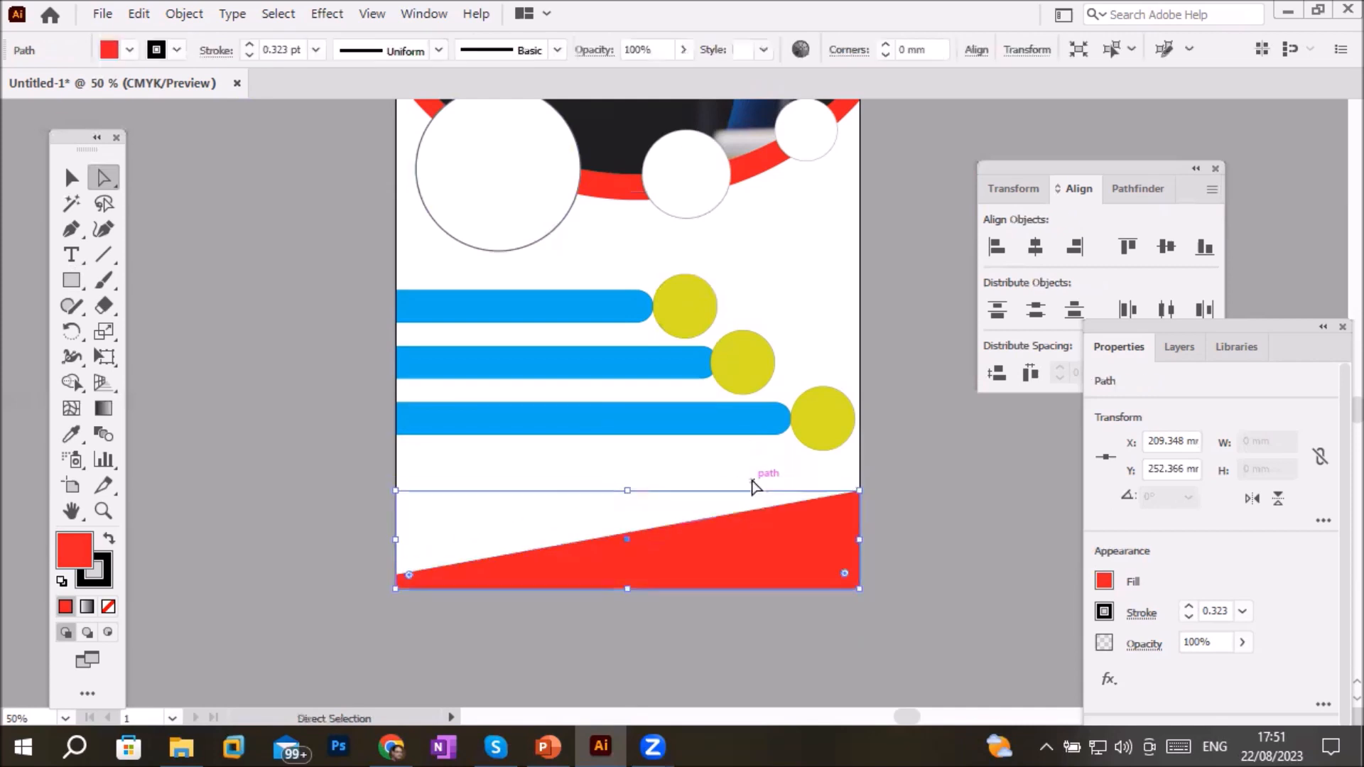
Convert the red shape's upper-right corner anchor to a smooth point
scroll(842, 538, up, 3)
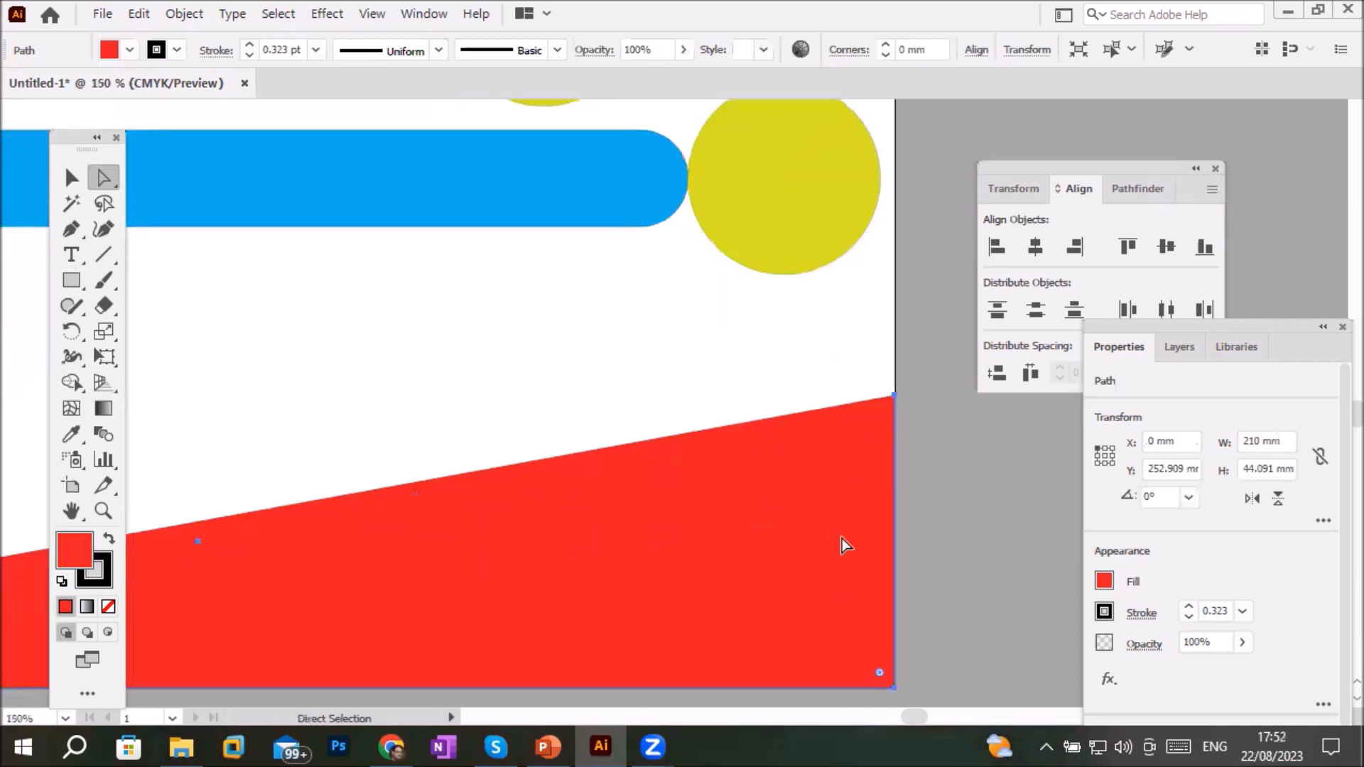
scroll(843, 539, down, 1)
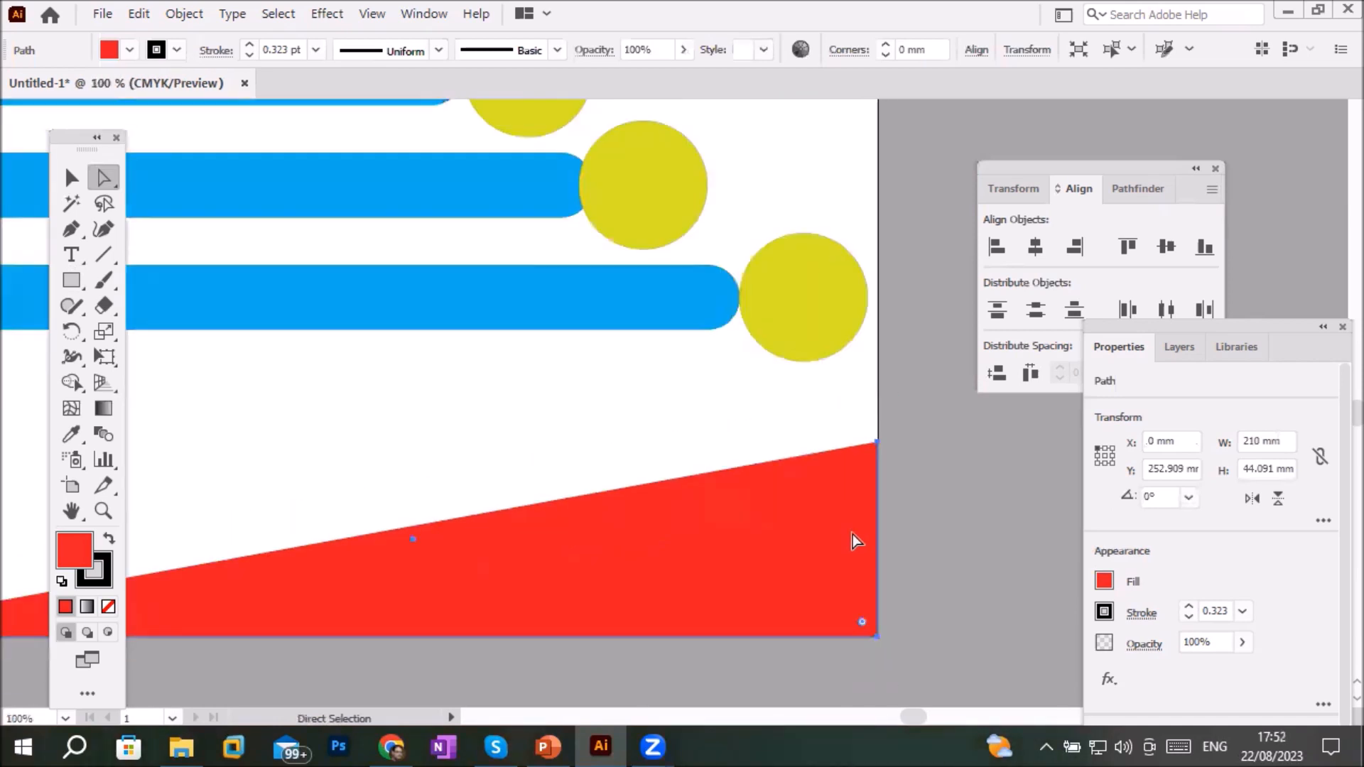
click(879, 443)
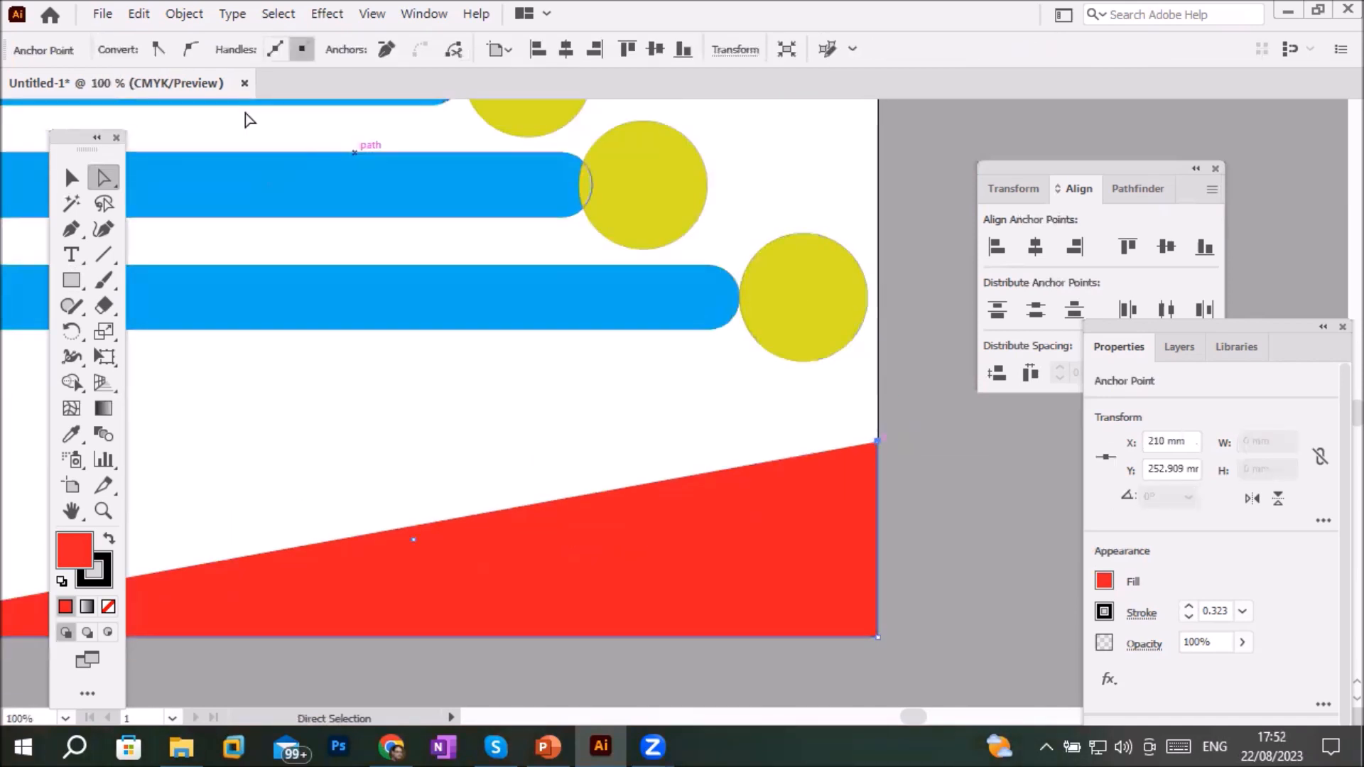
click(189, 48)
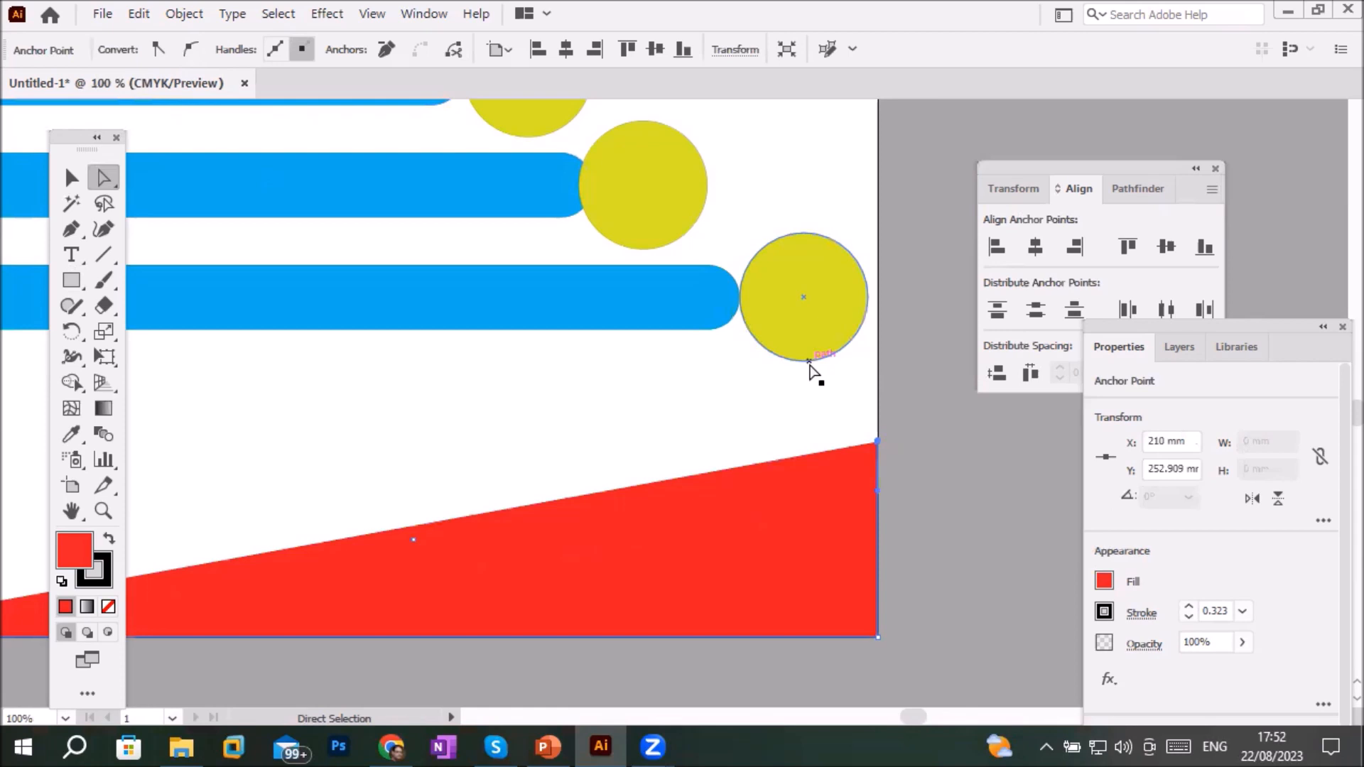
Set the fill of the sloped red shape to None
click(1102, 580)
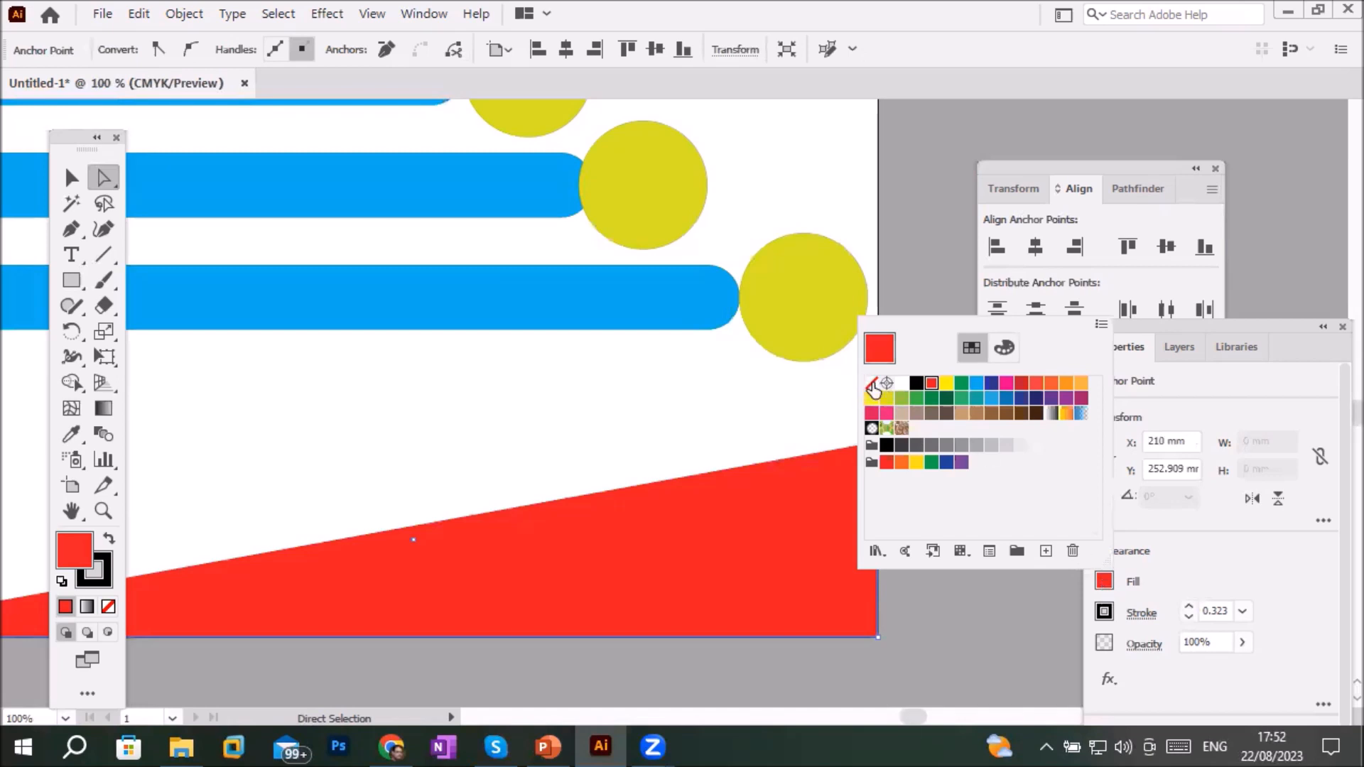
click(1254, 545)
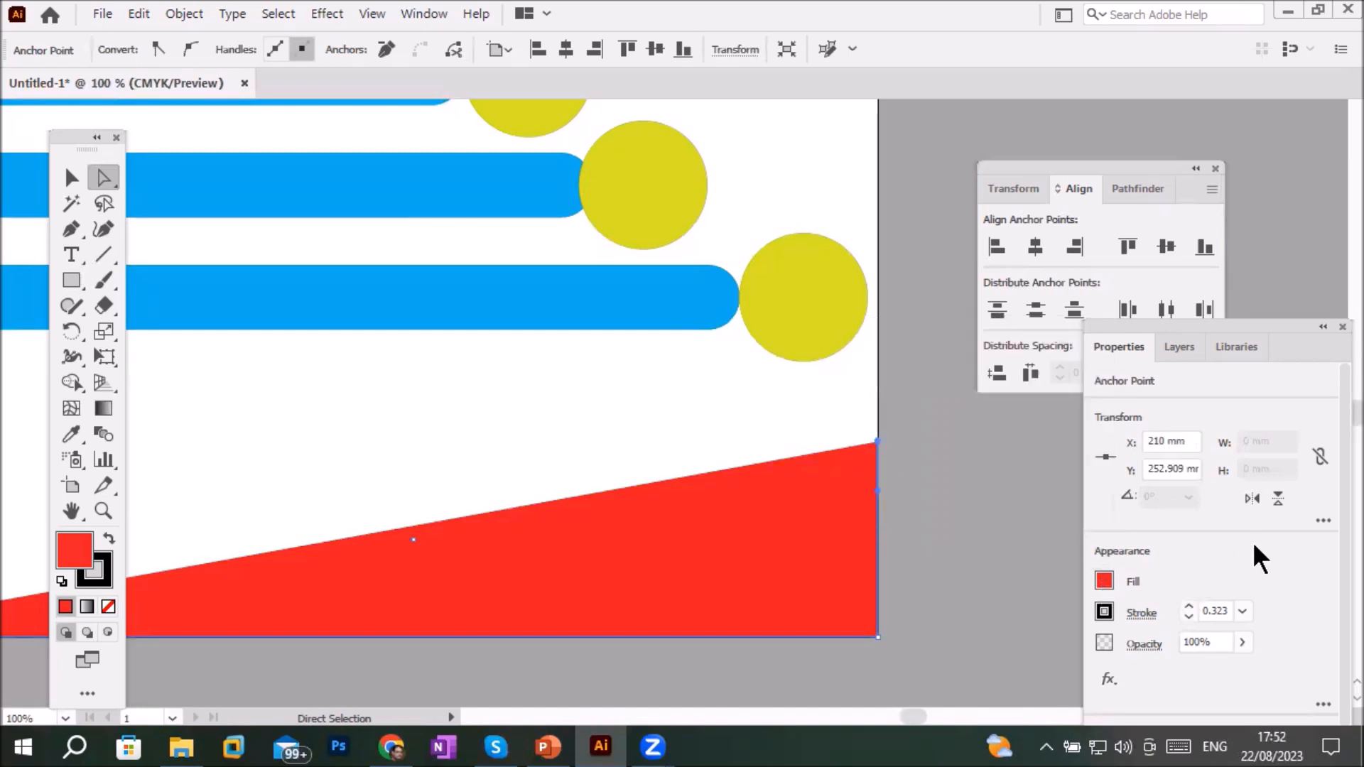
click(107, 605)
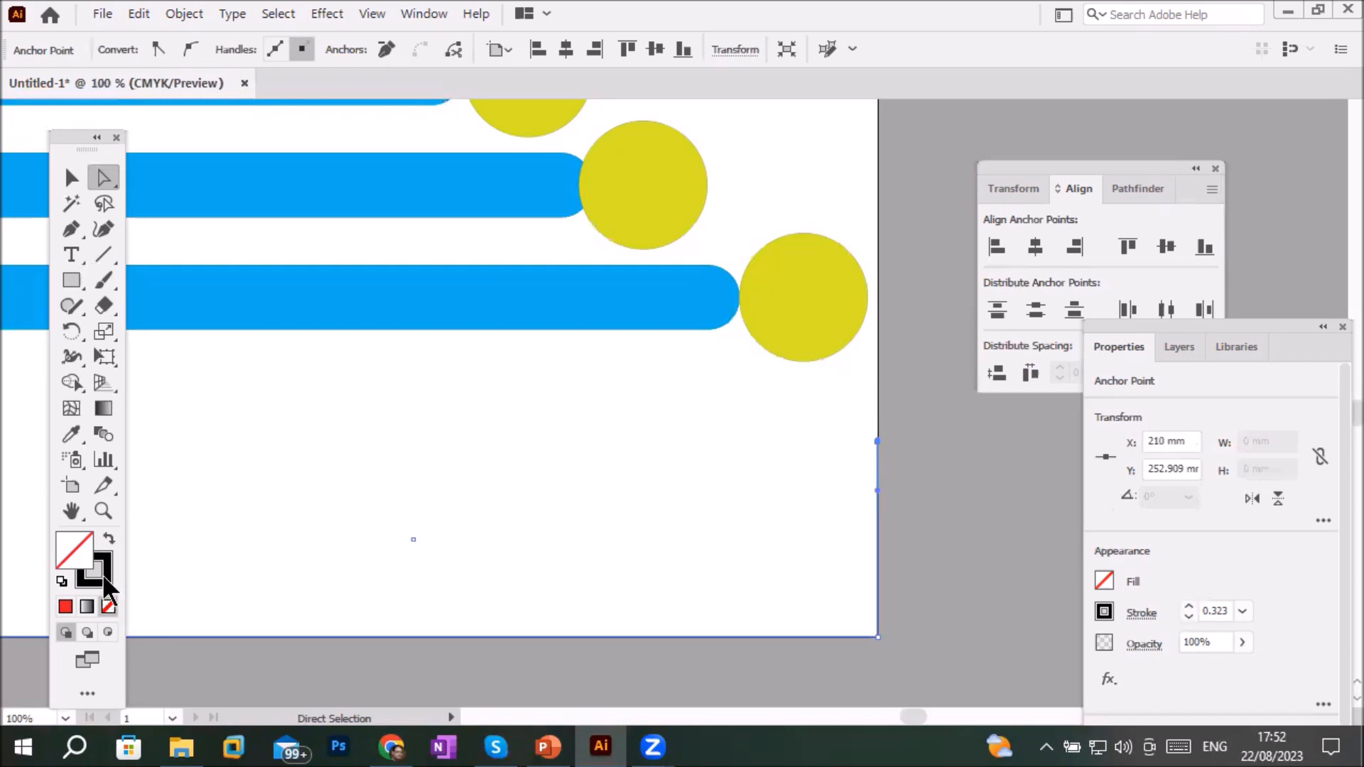
Increase the unfilled banner shape's black stroke weight to 16 pt
click(102, 575)
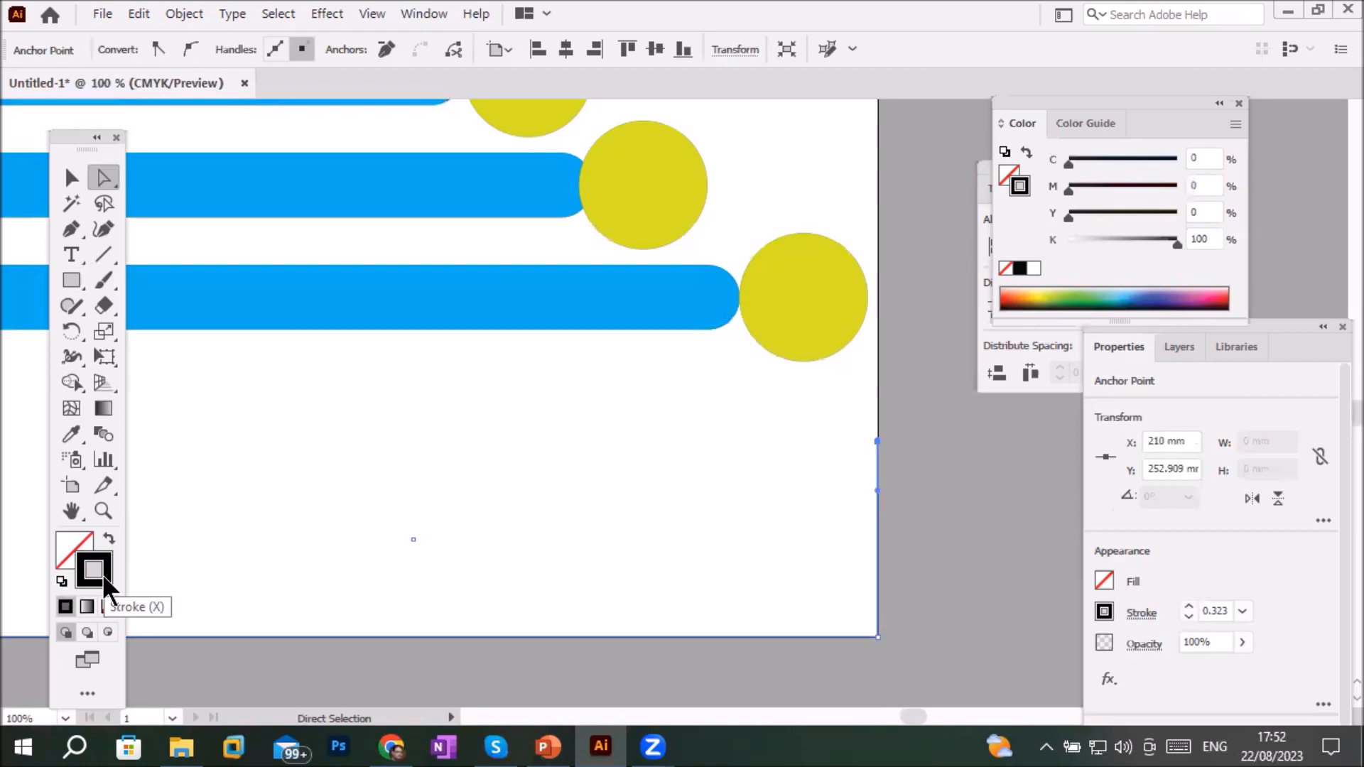
click(1188, 606)
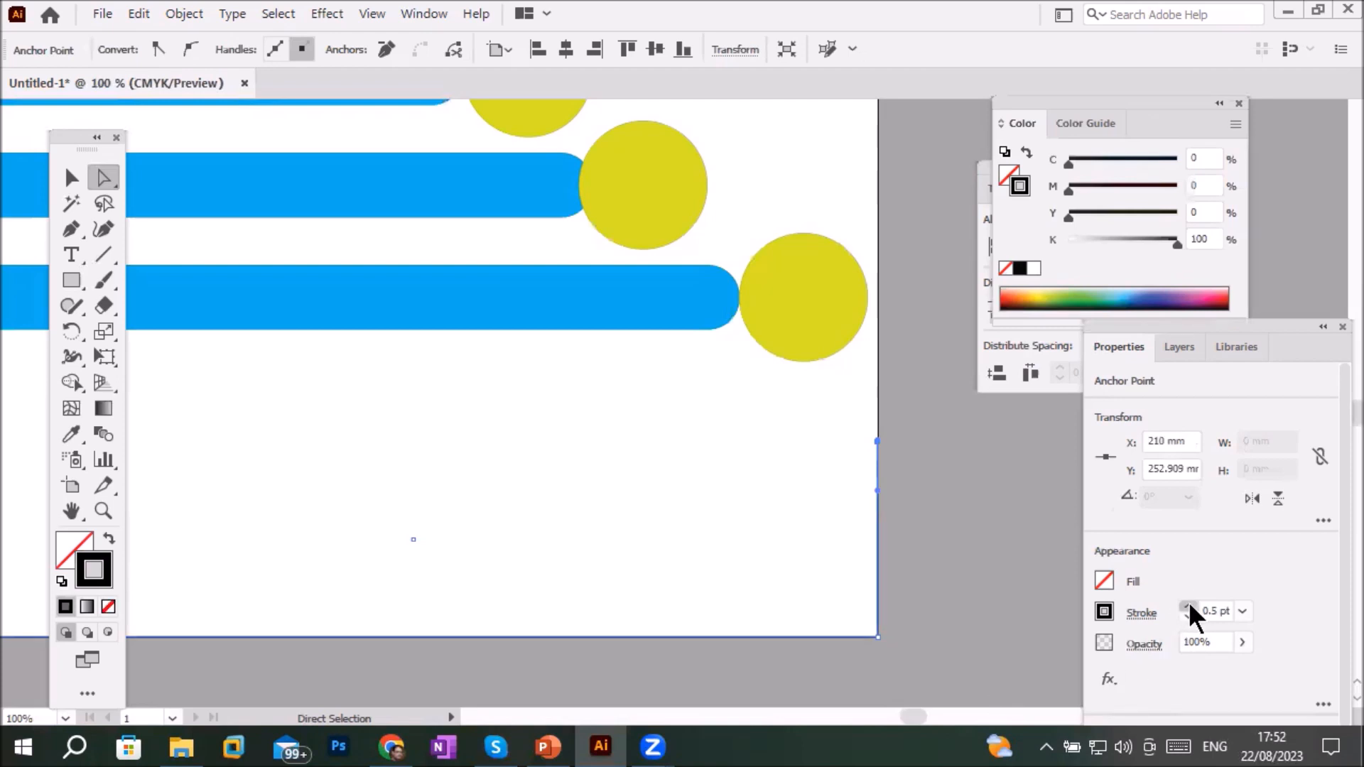
click(1188, 605)
click(1188, 605)
click(1188, 605)
click(1188, 606)
click(1189, 606)
click(1188, 606)
click(1188, 605)
click(1188, 606)
click(1189, 605)
click(1188, 605)
click(1188, 605)
click(1188, 605)
click(1188, 606)
click(1188, 606)
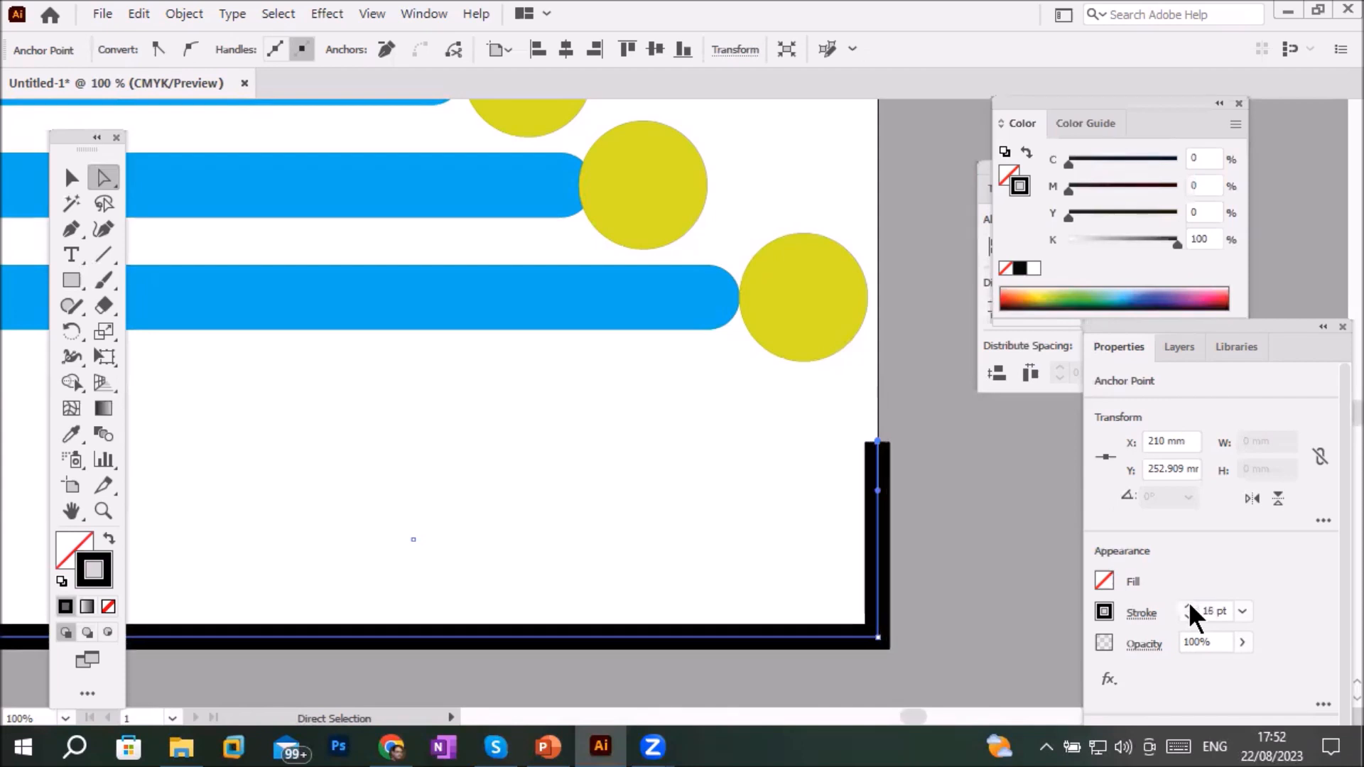
Delete the banner shape's anchor points and remaining segments until nothing of it is left on the artboard
key(Delete)
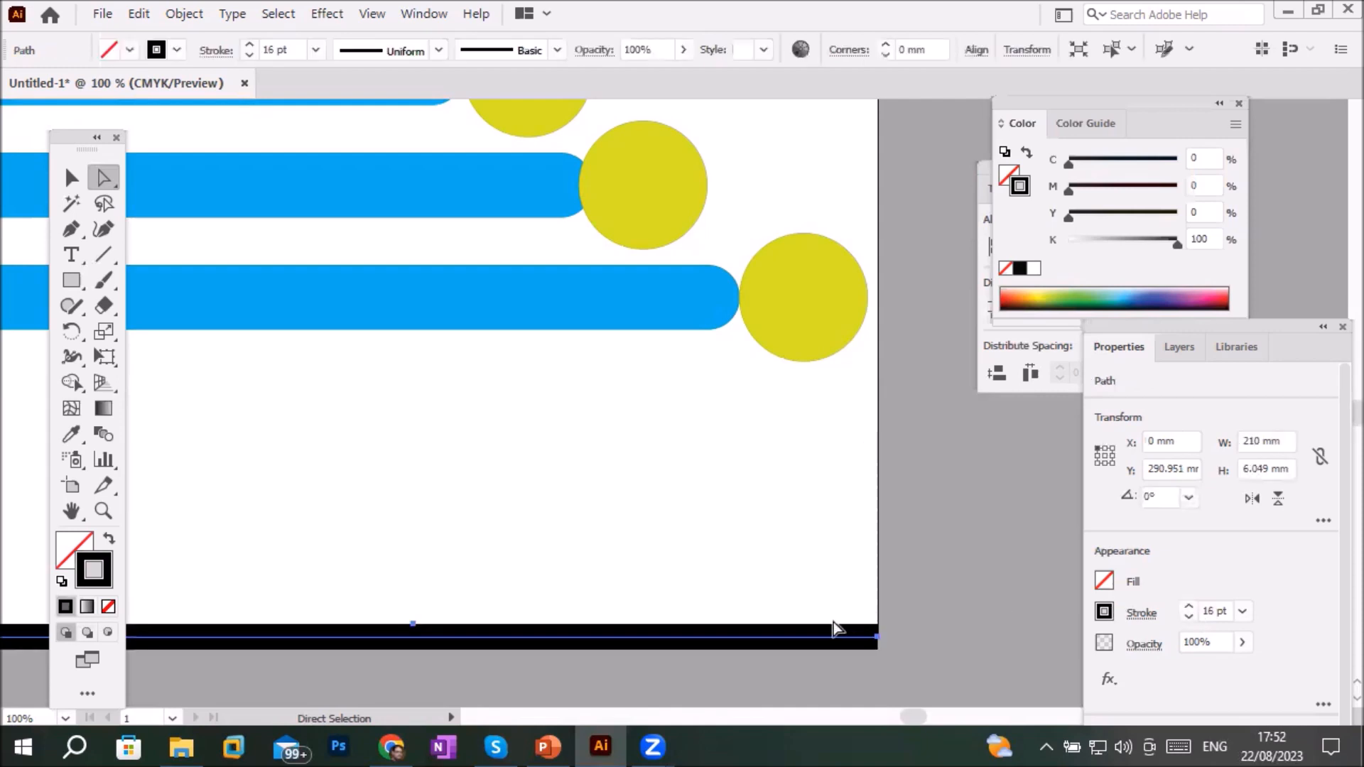
click(881, 655)
click(878, 639)
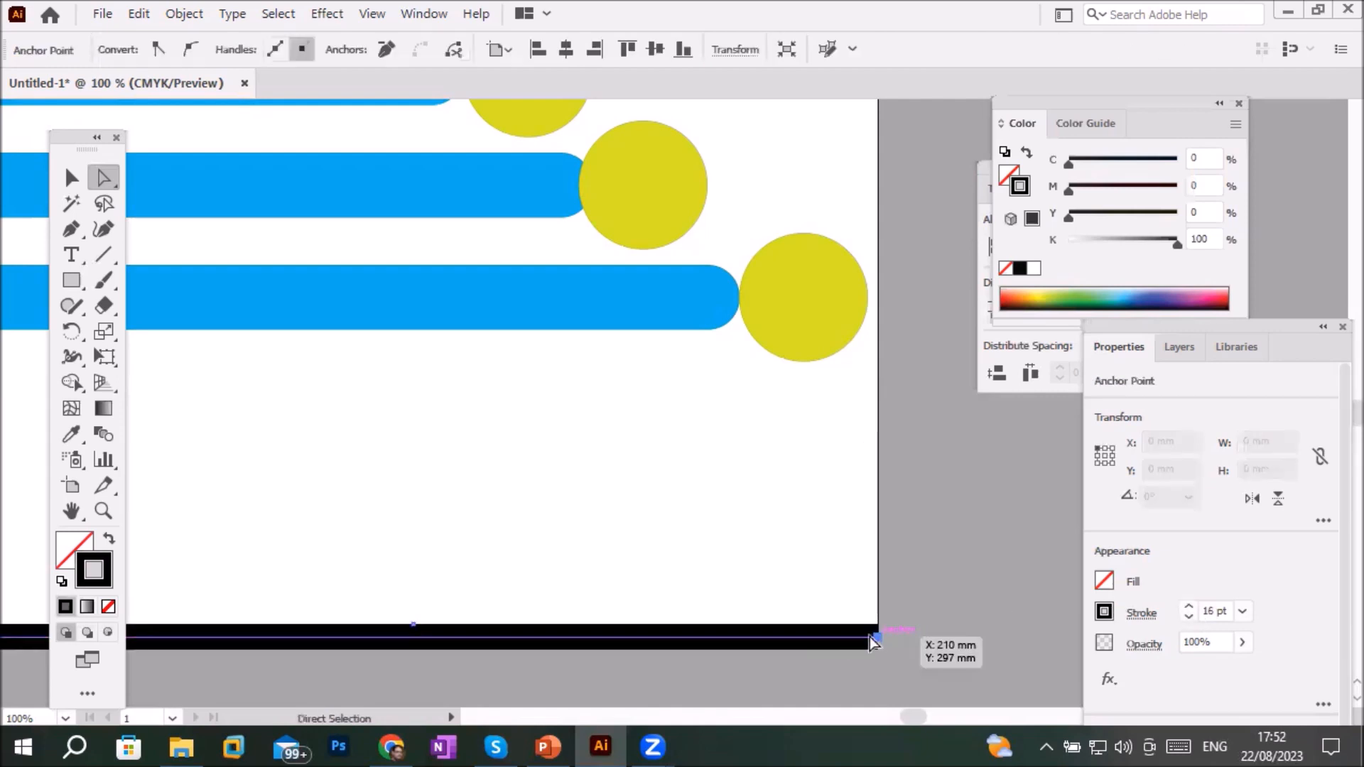
key(Delete)
scroll(822, 625, down, 3)
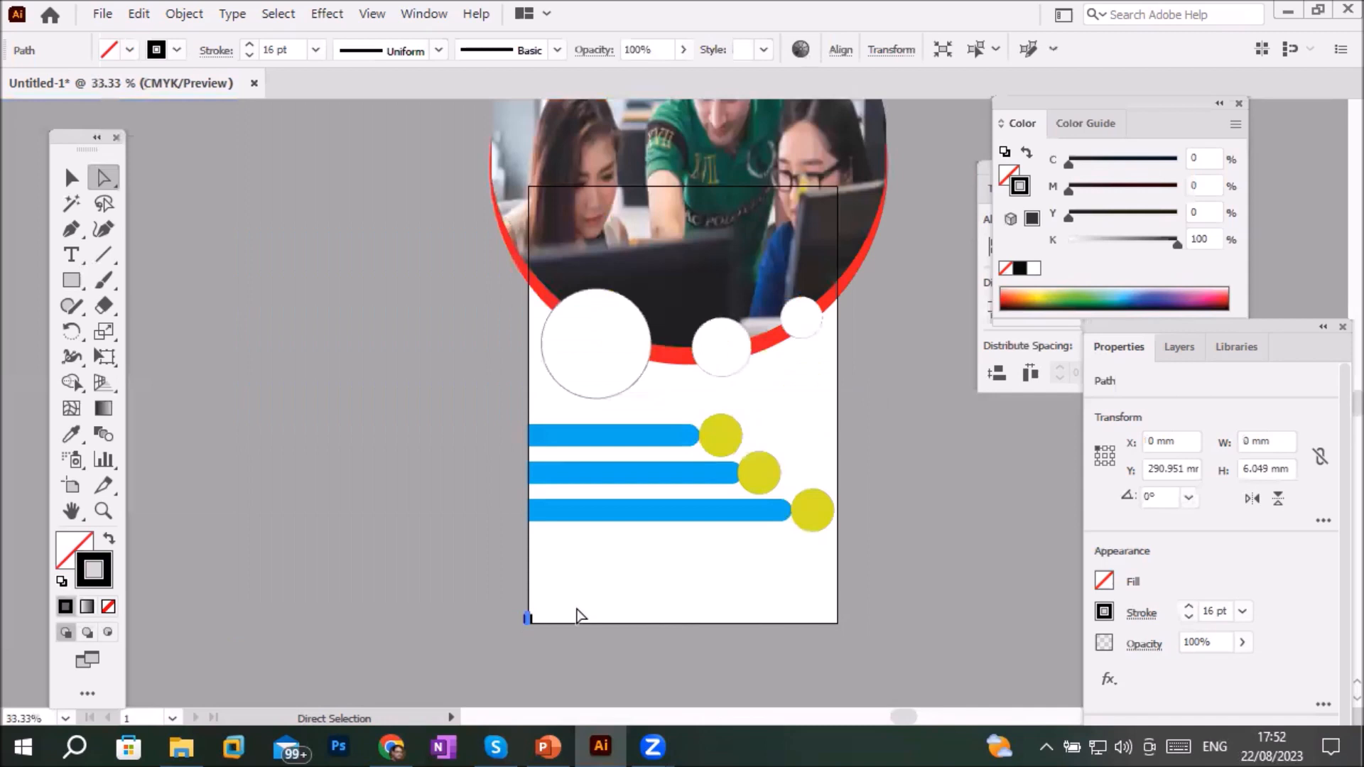
click(527, 619)
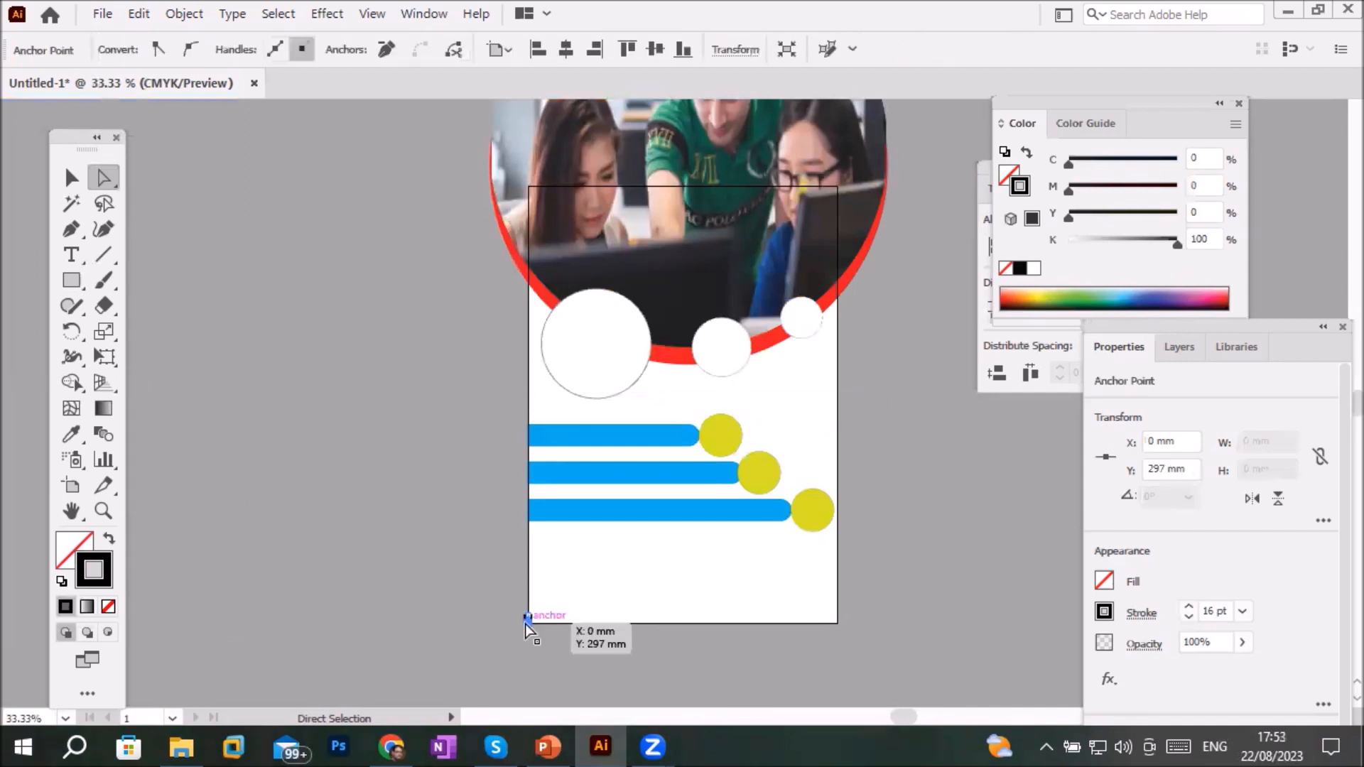
key(Delete)
drag(487, 572, 588, 687)
key(Delete)
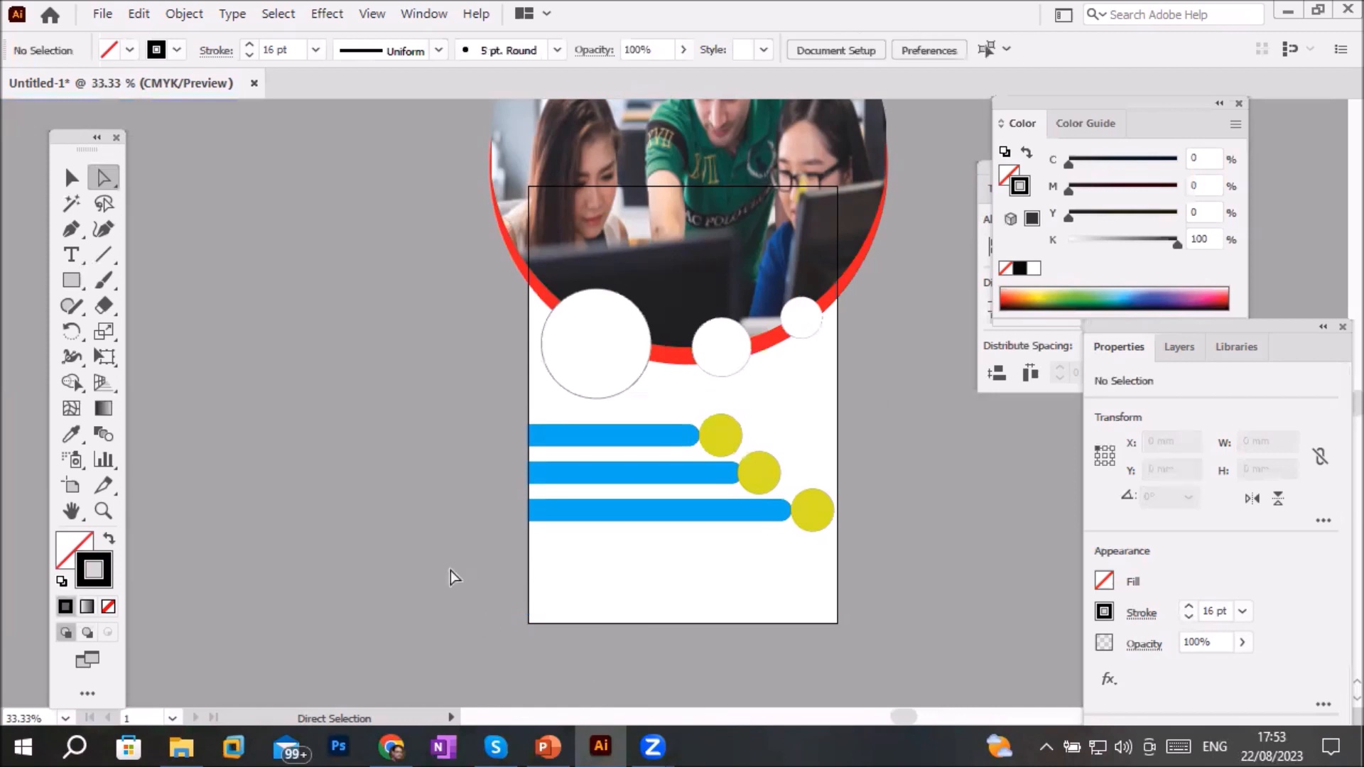
Draw a rectangle 210 mm wide and about 45 mm high across the artboard's bottom edge
click(75, 280)
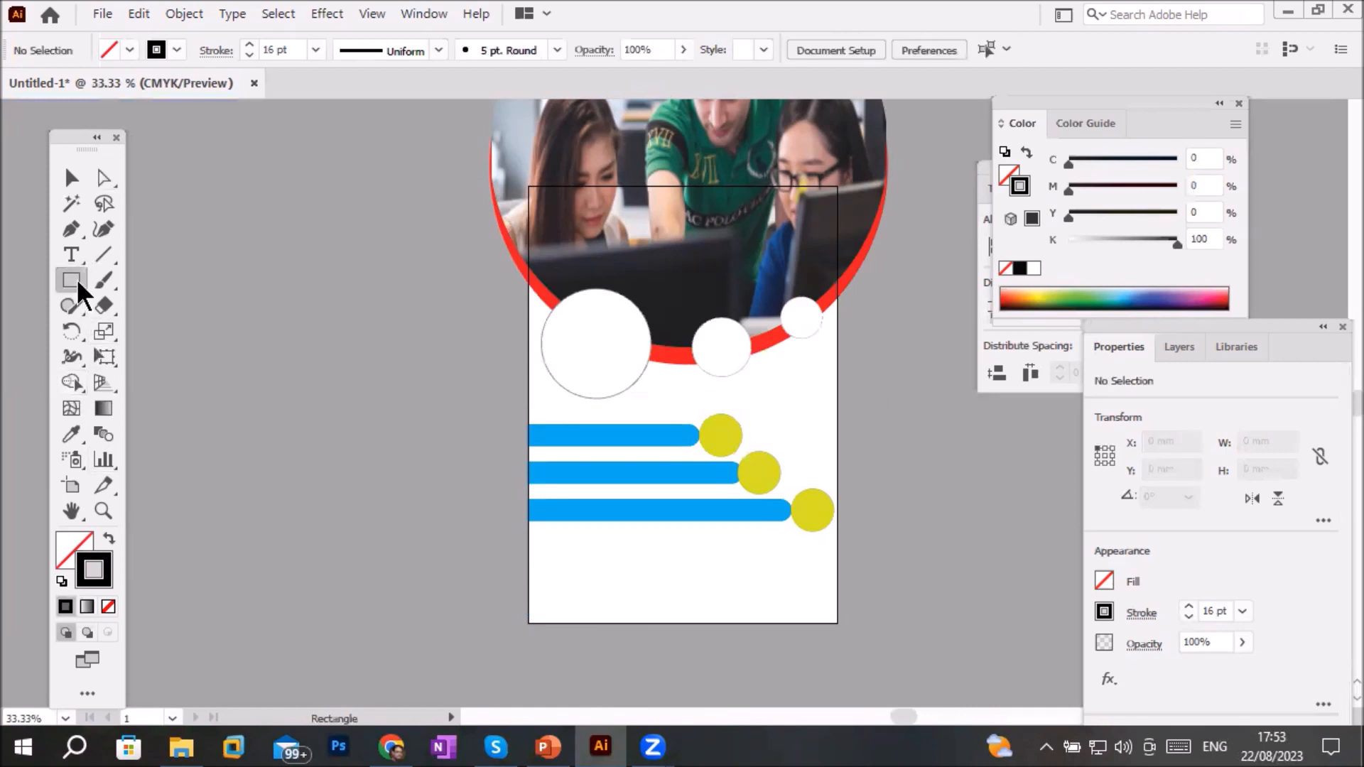
drag(528, 555, 542, 591)
drag(612, 624, 839, 621)
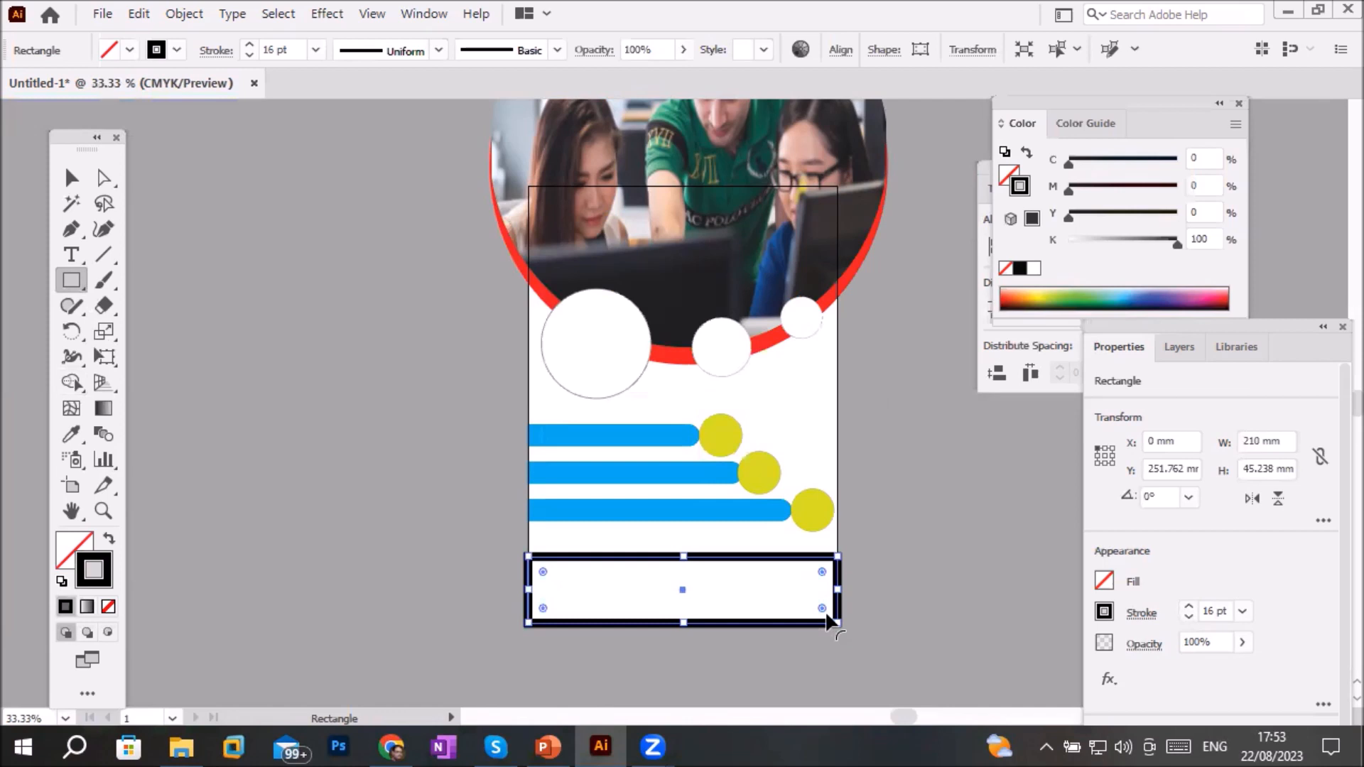
Reduce the bottom rectangle's stroke weight to 5 pt
click(1188, 617)
click(1188, 617)
click(1188, 617)
click(1188, 617)
click(1188, 617)
click(1188, 617)
click(1184, 617)
click(1185, 617)
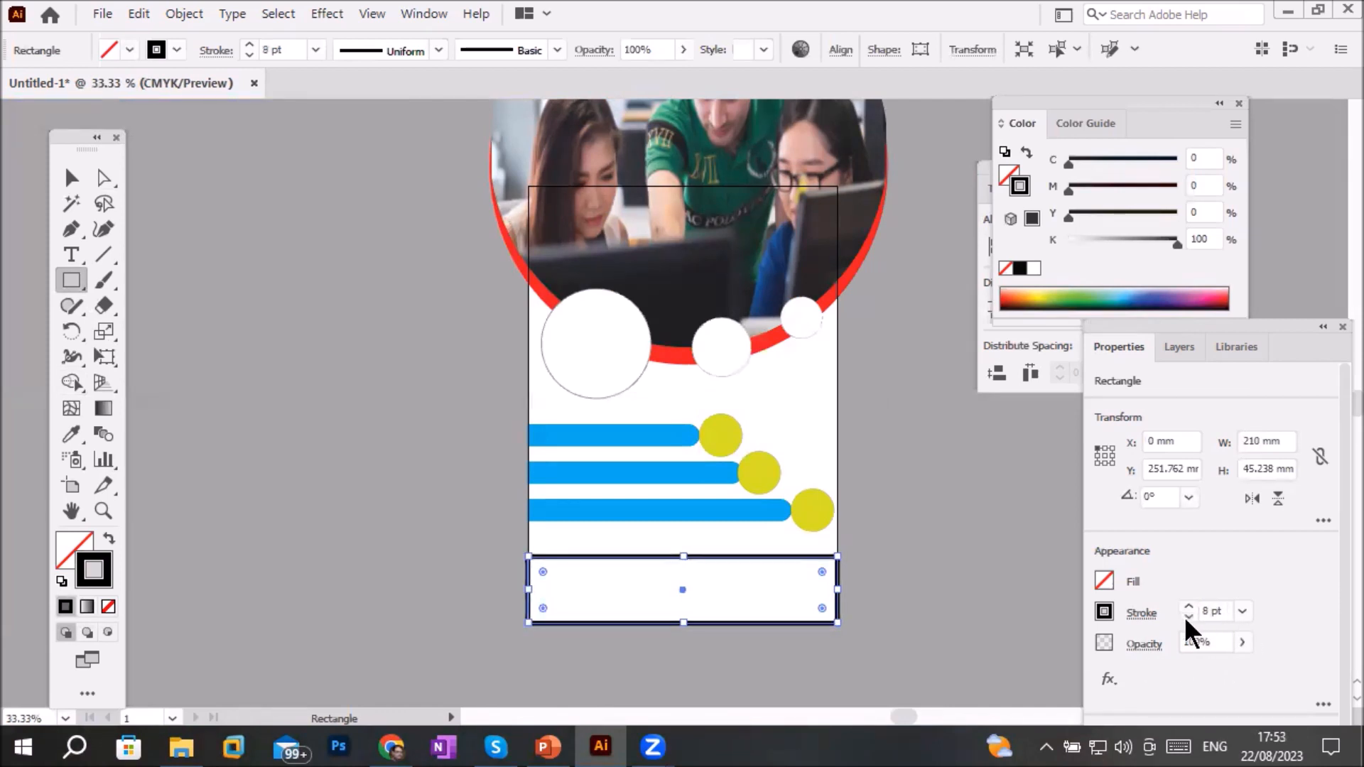
click(1184, 616)
click(1184, 617)
click(1184, 617)
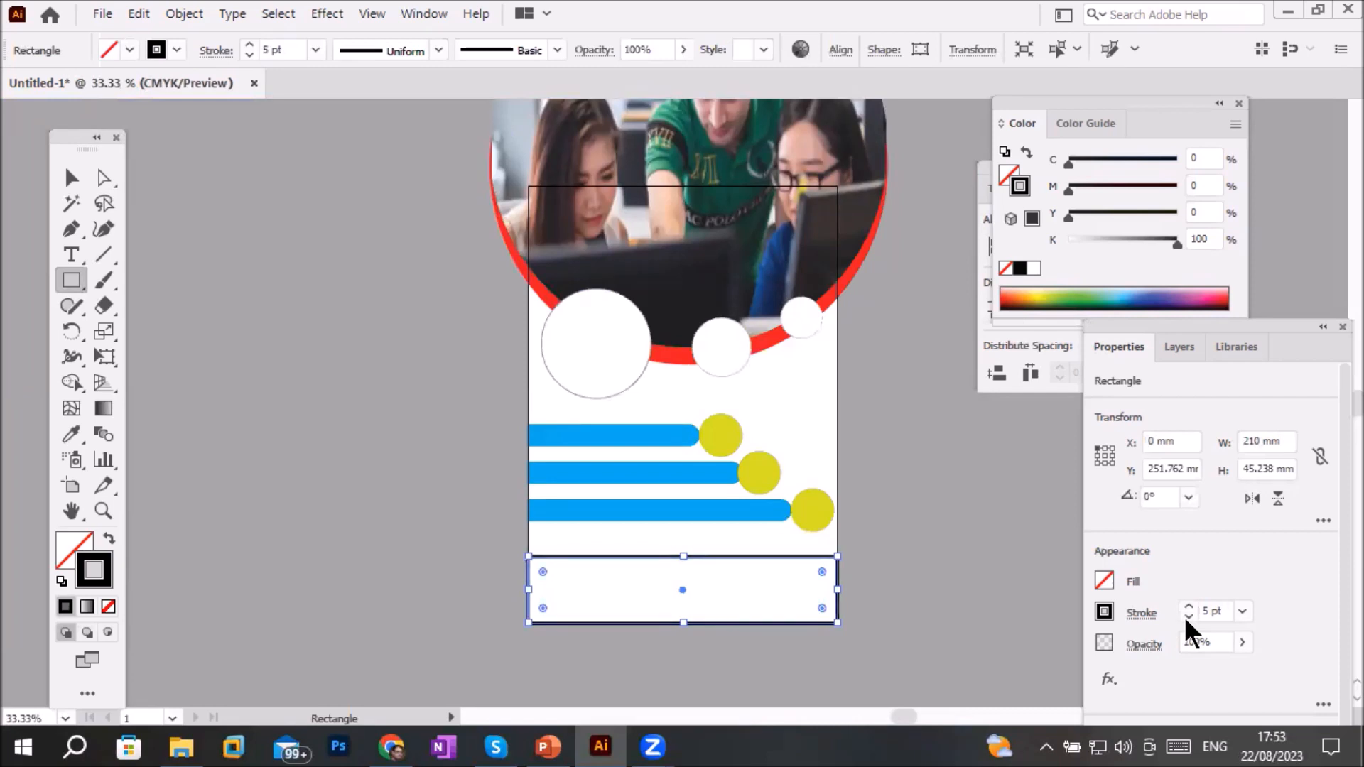
click(1103, 581)
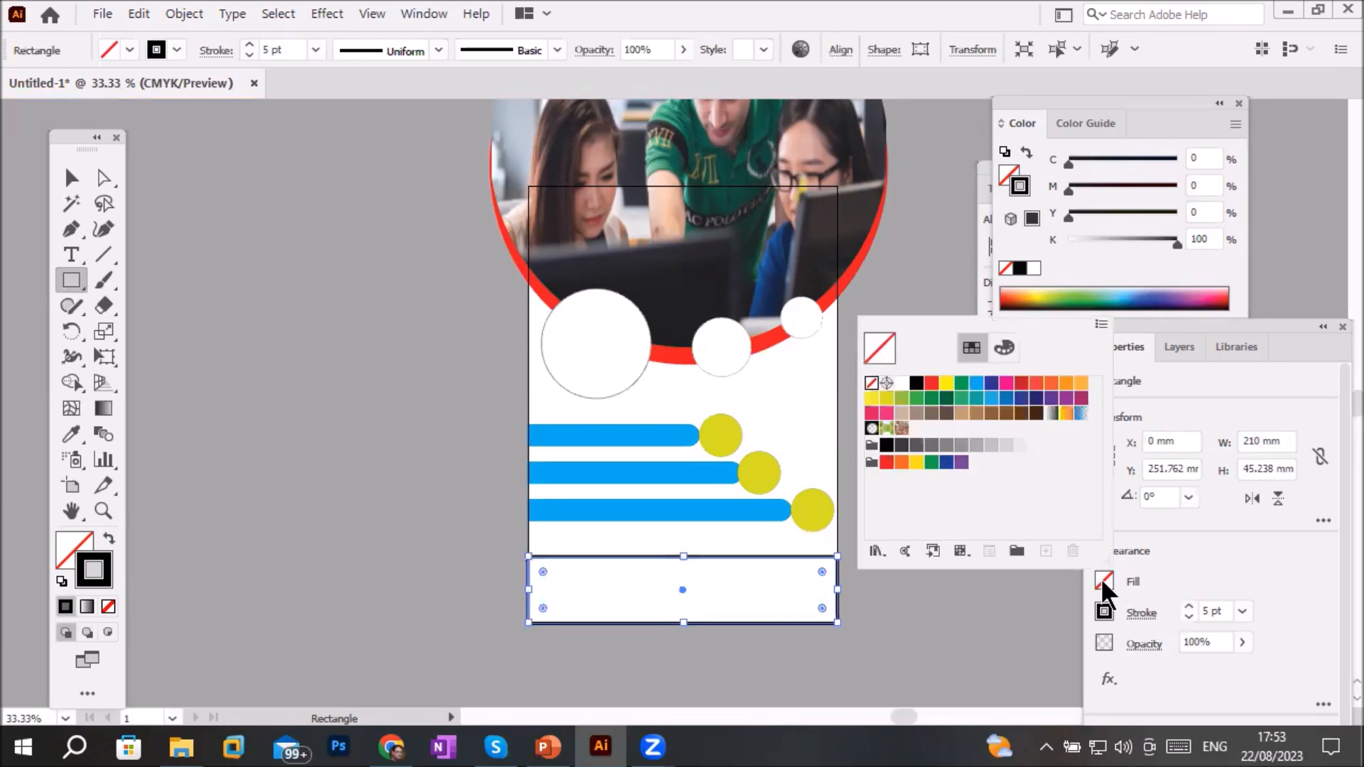
click(1102, 579)
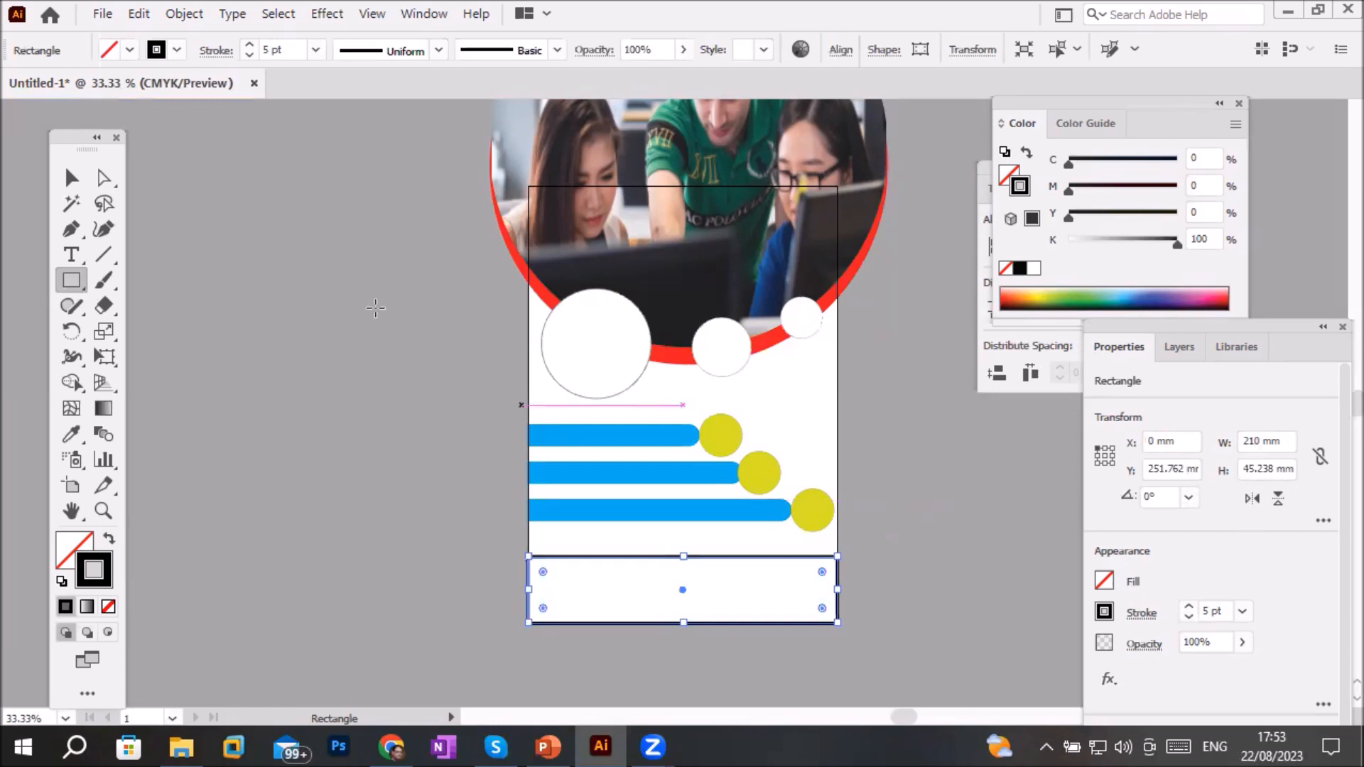
Raise the rectangle's upper-left corner point along the artboard edge to about Y 235 mm
click(99, 176)
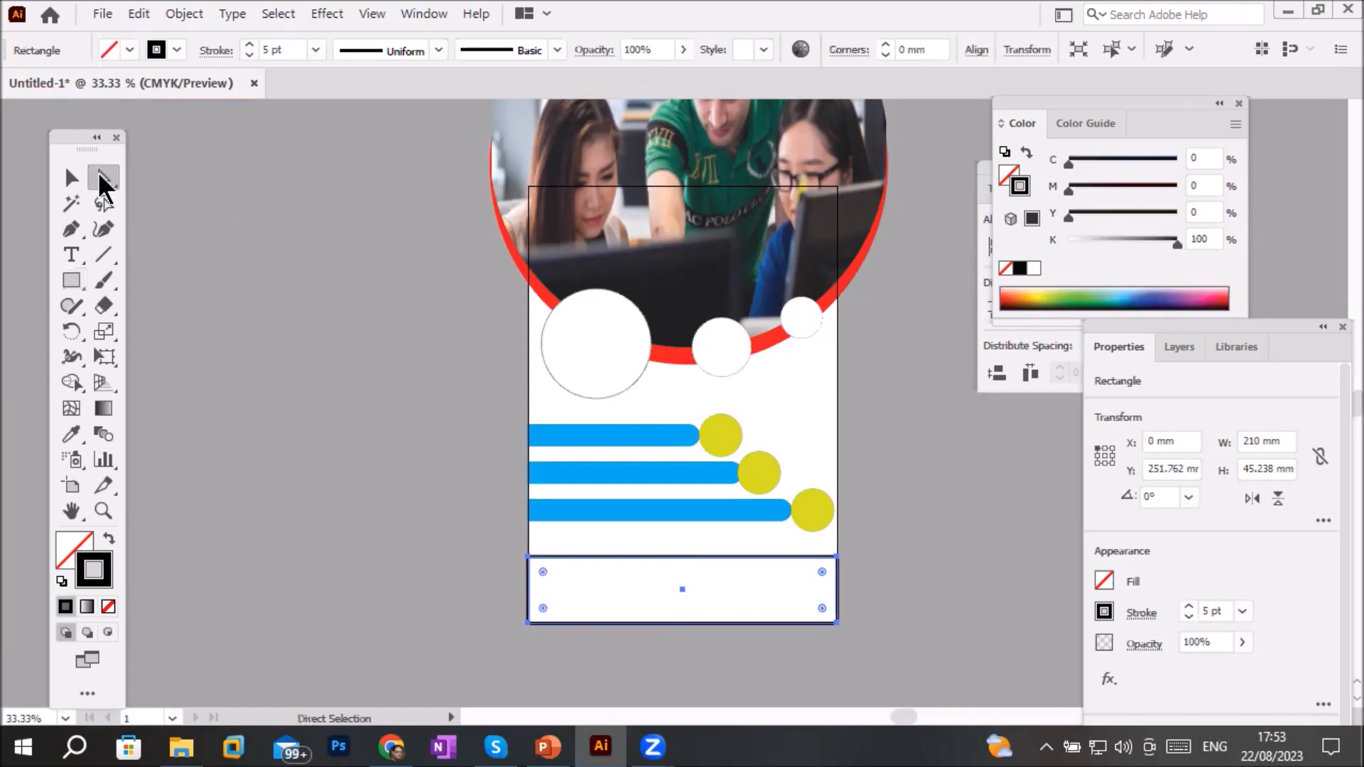
click(839, 559)
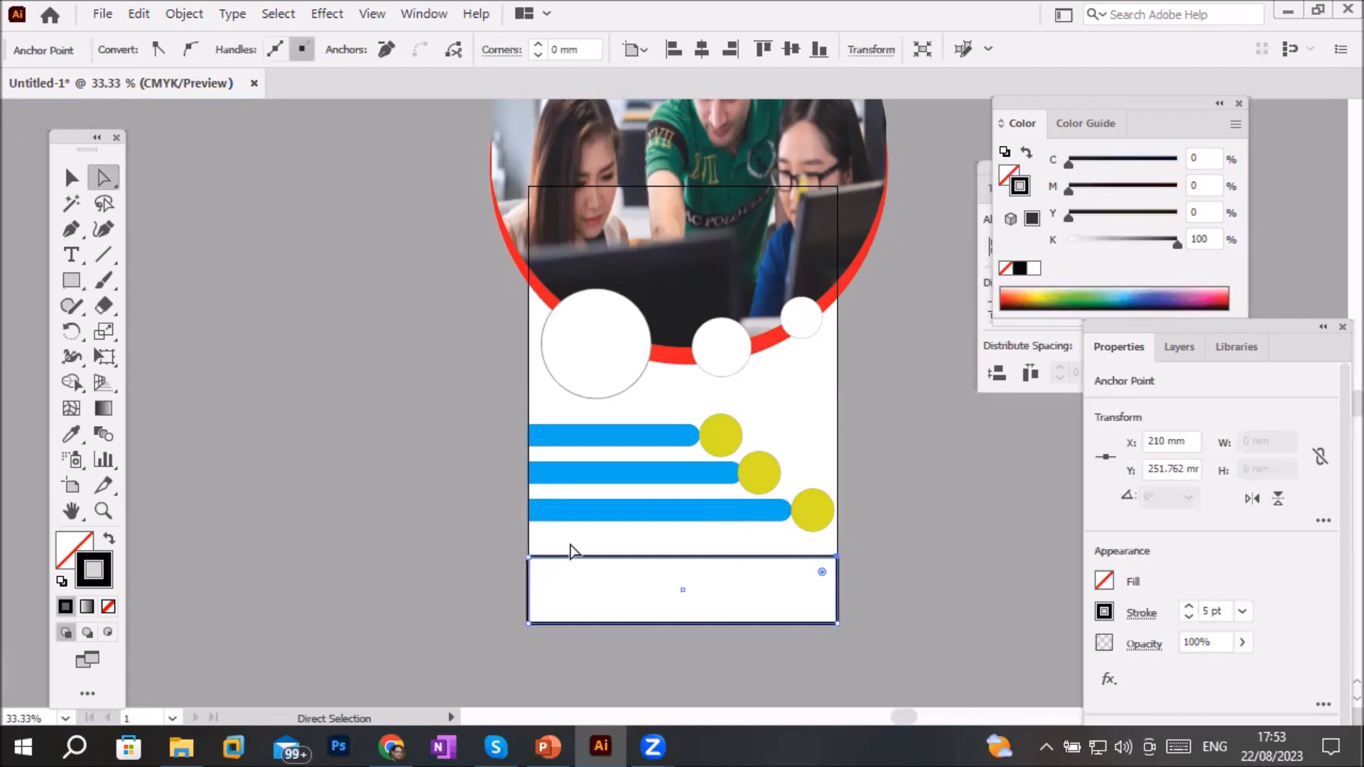
click(528, 559)
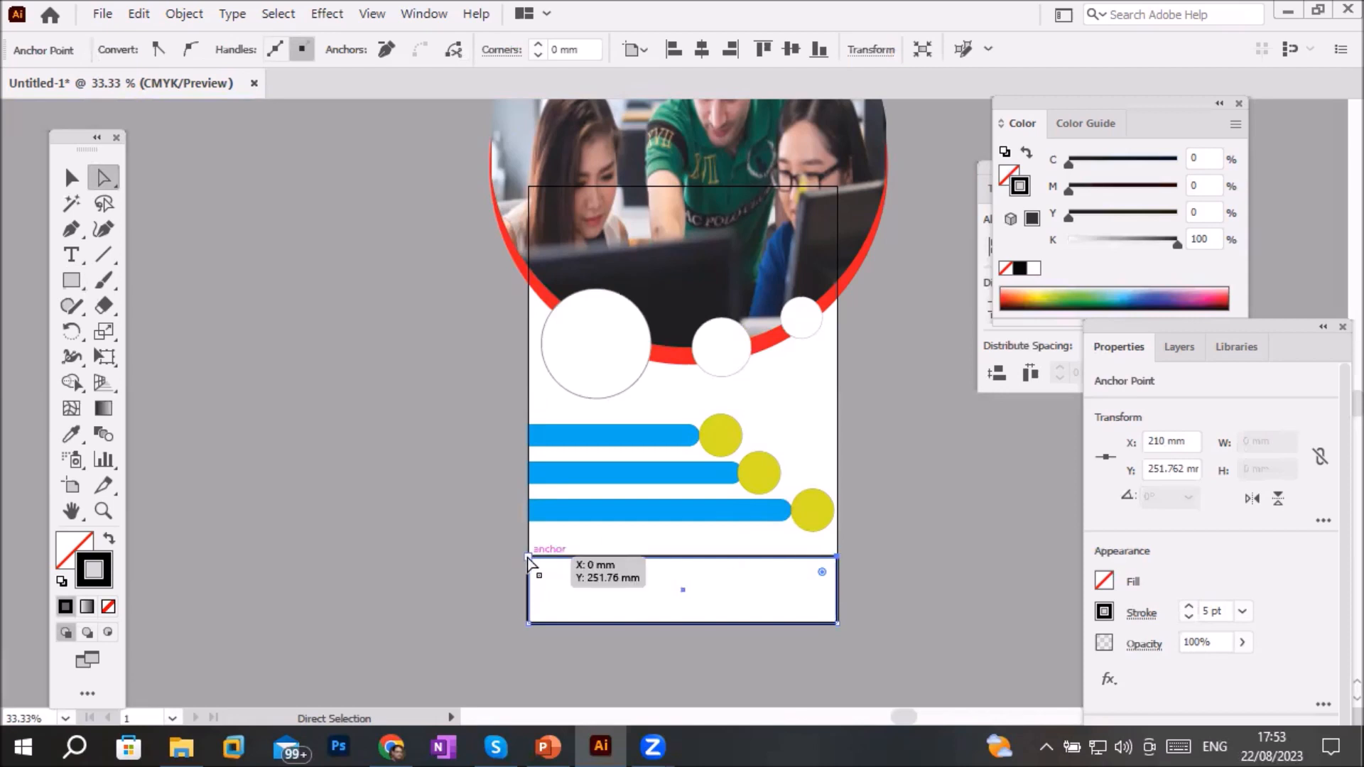
drag(528, 560, 526, 530)
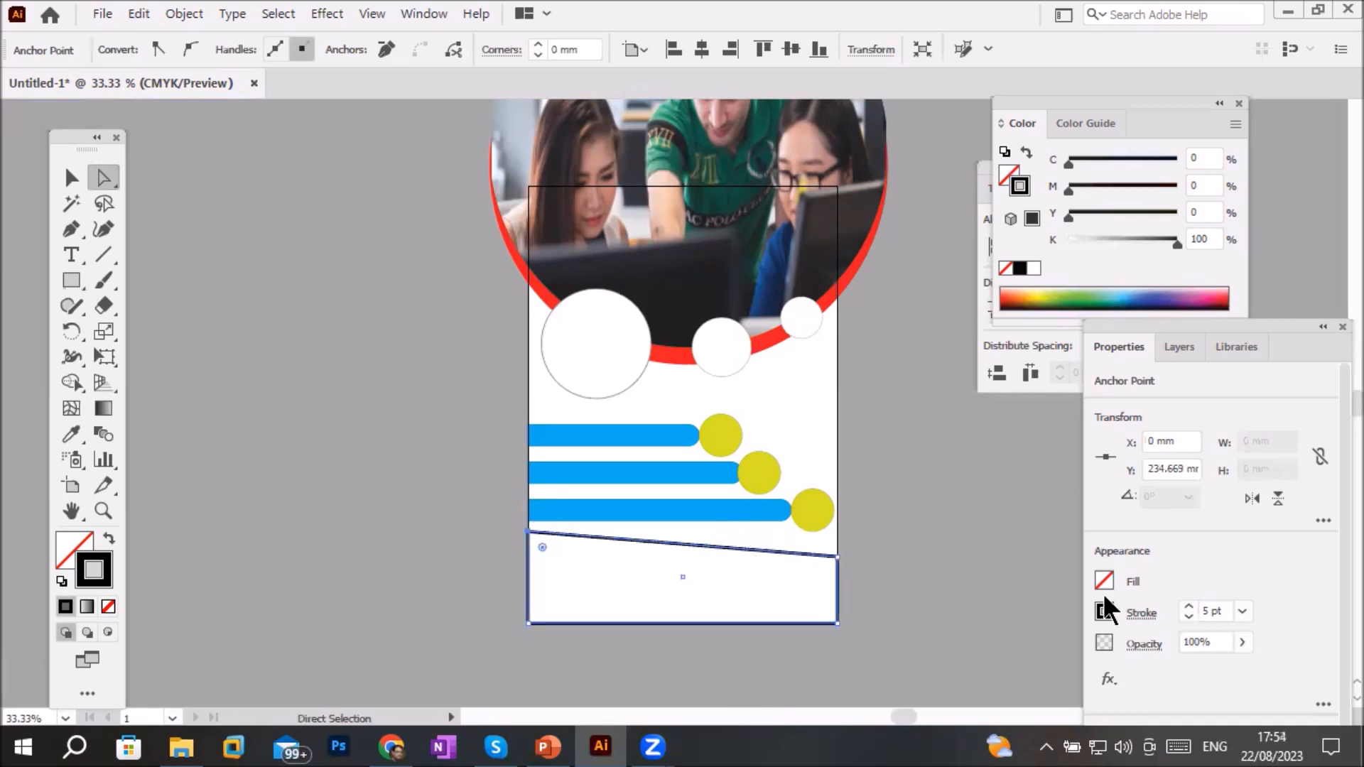
Reduce the sloped bottom shape's stroke weight to 2 pt
click(1184, 613)
click(1184, 613)
click(1184, 613)
Try rounding the bottom shape's upper-right corner by about 20 mm, and undo it
scroll(849, 540, up, 2)
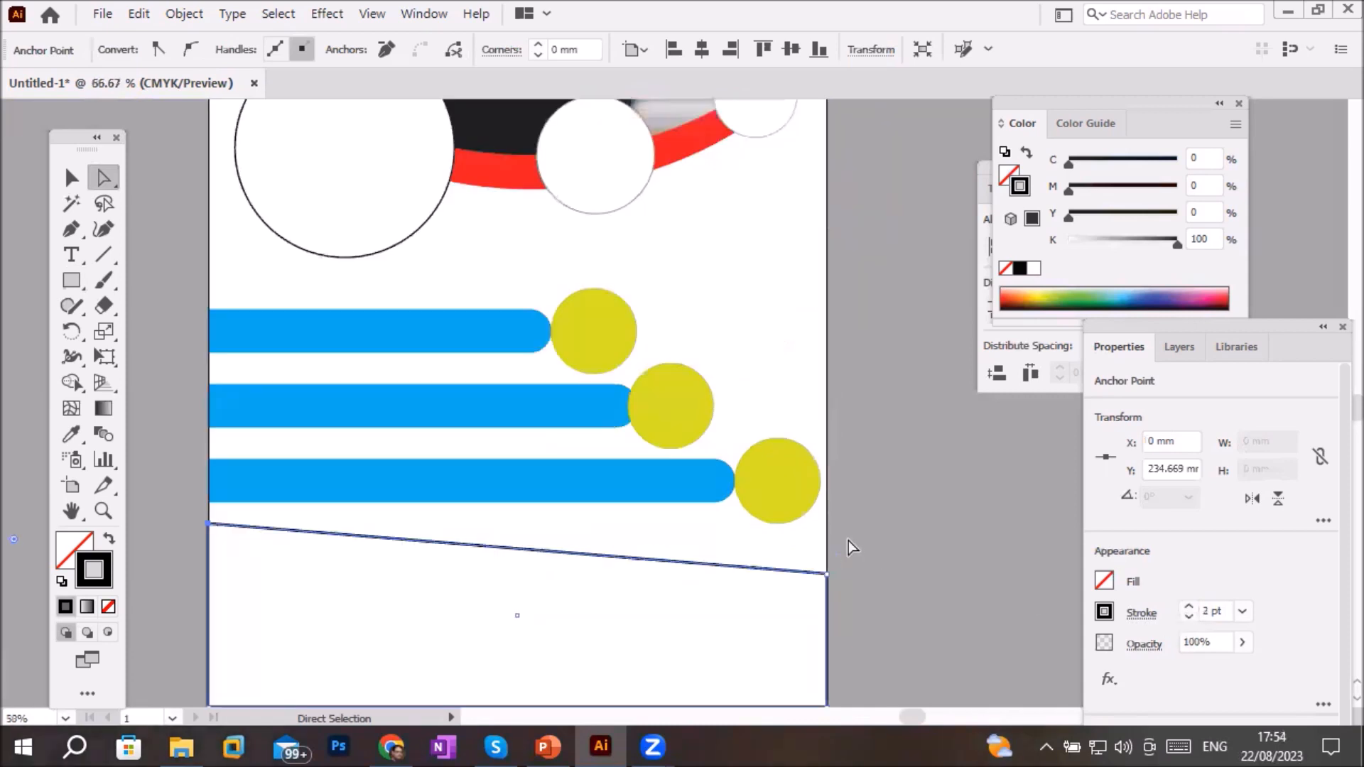
click(827, 574)
drag(813, 595, 771, 634)
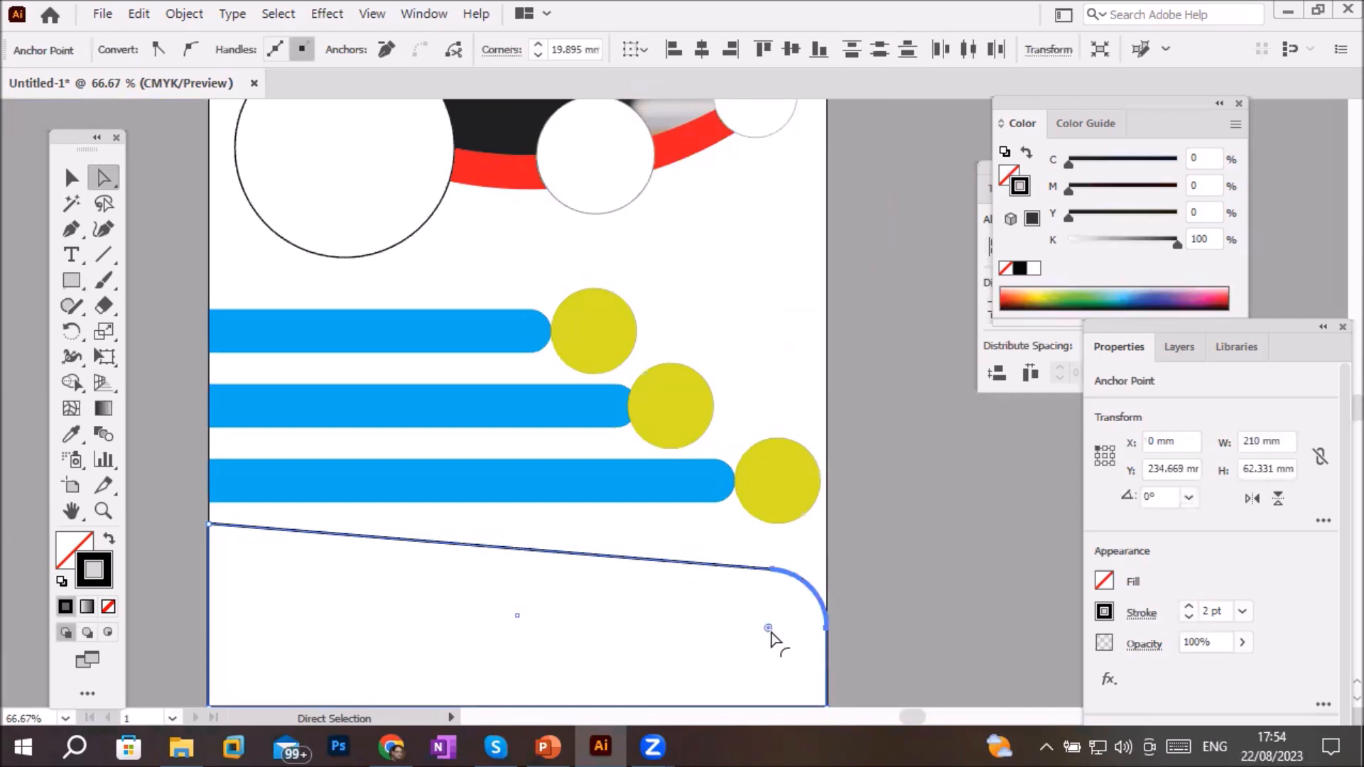
key(ctrl+z)
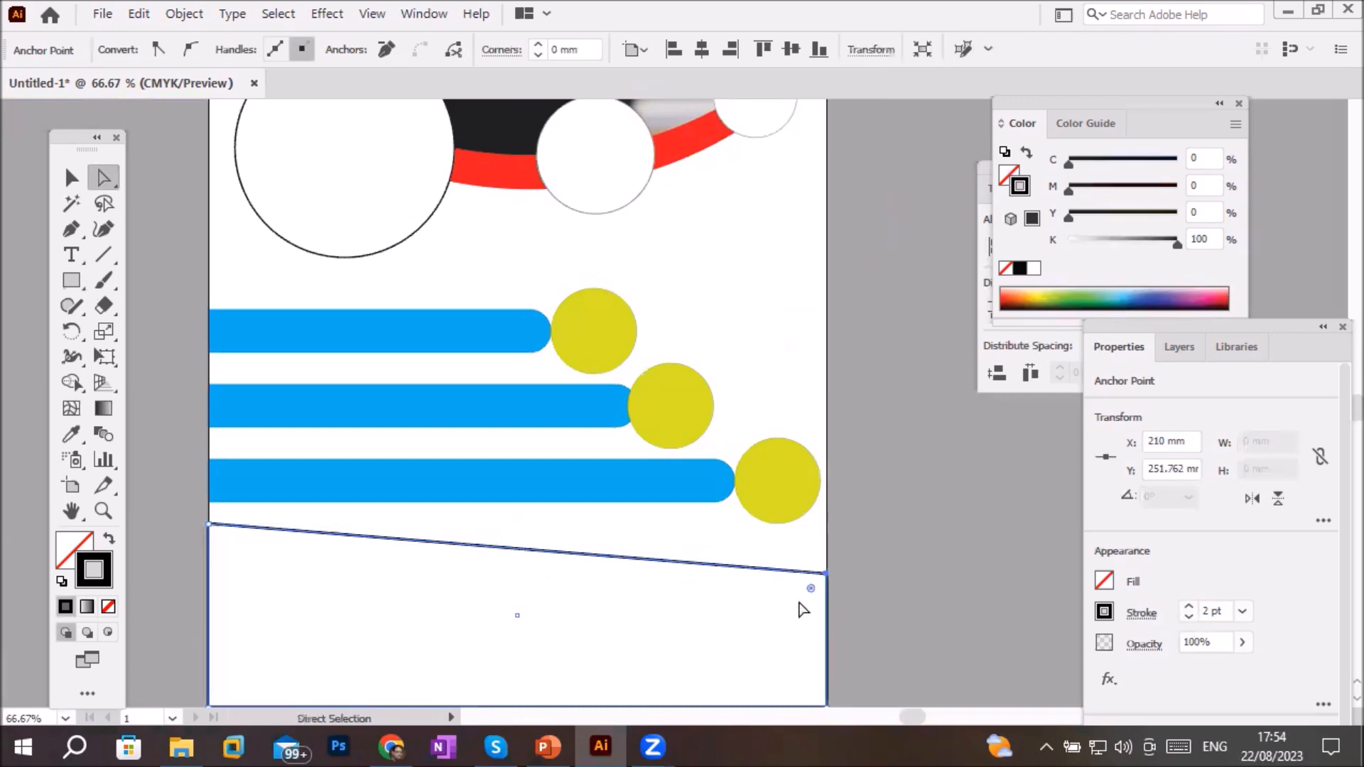
right_click(827, 577)
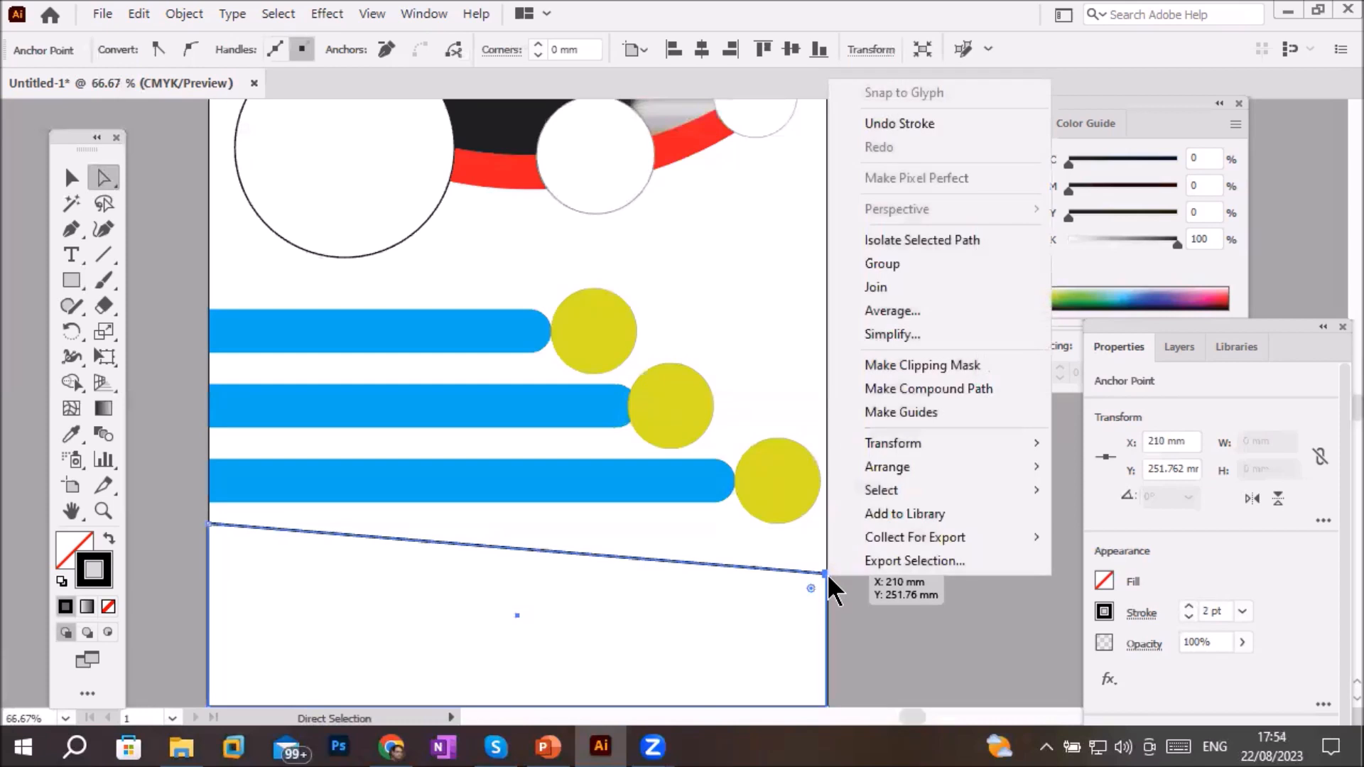
click(827, 576)
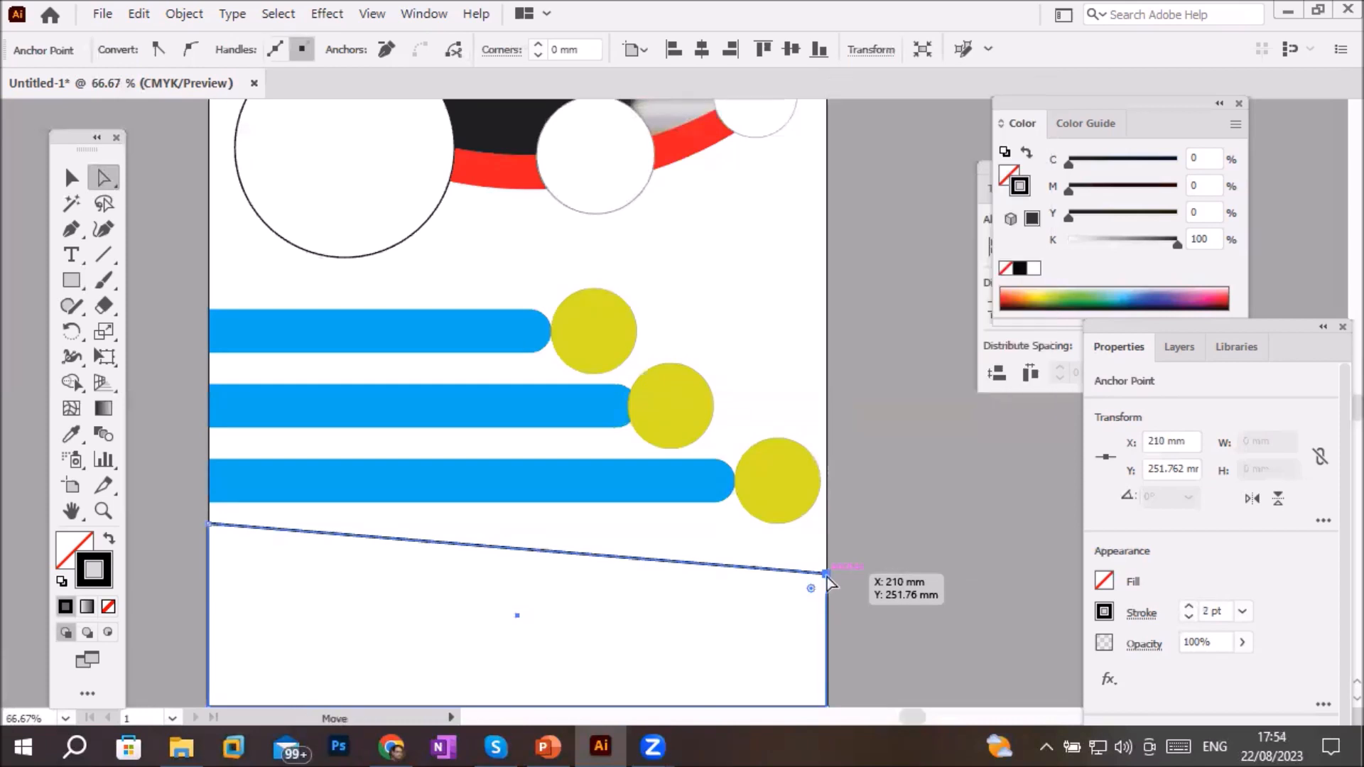
Show the anchor handles and try switching the bottom shape's upper-right point between corner and smooth, ending with smooth
click(274, 43)
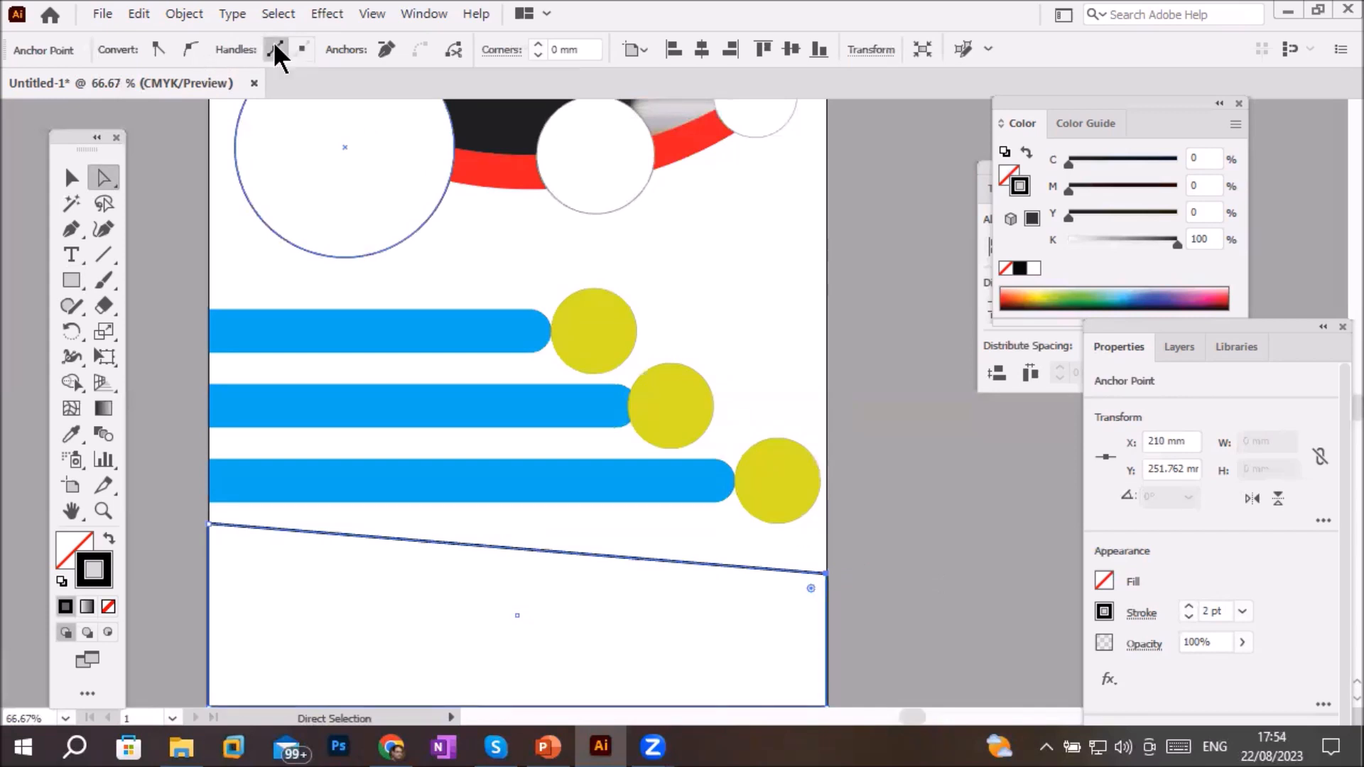
click(186, 48)
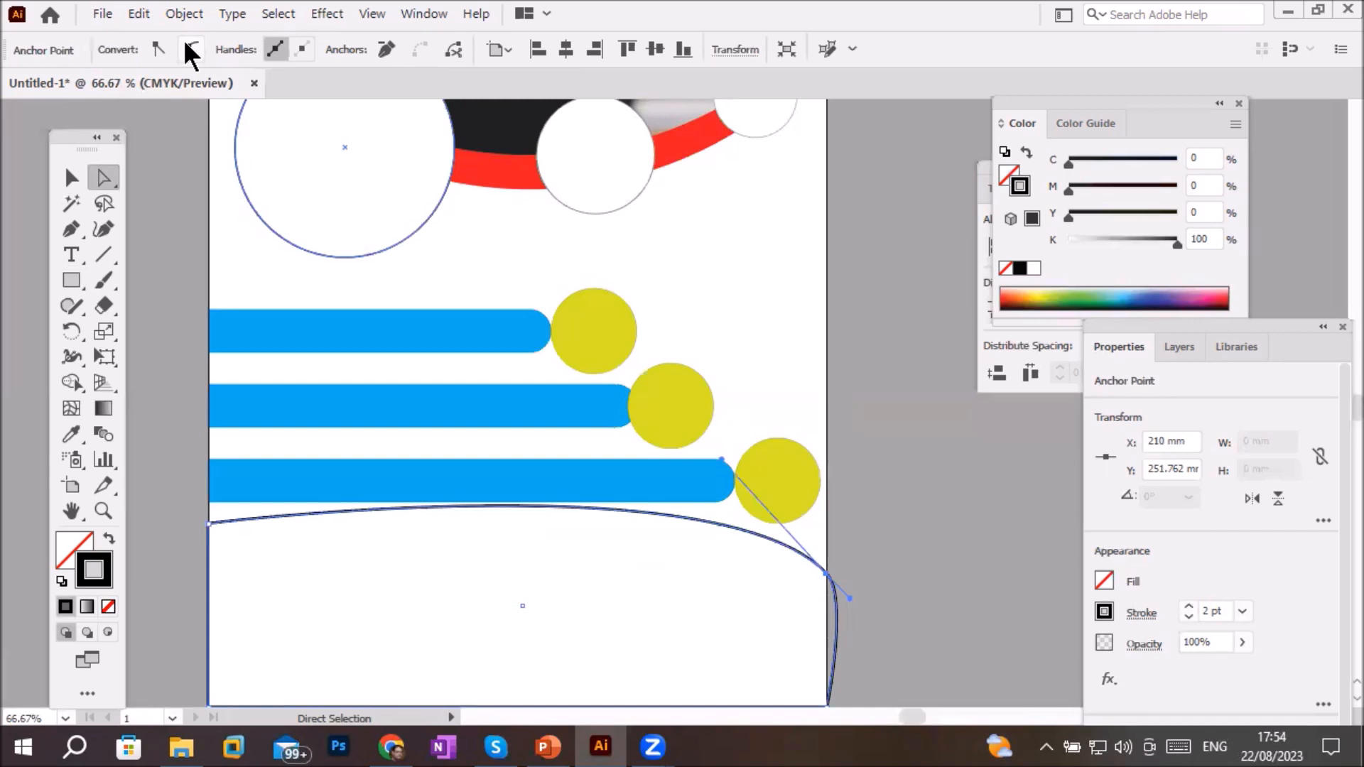
click(827, 579)
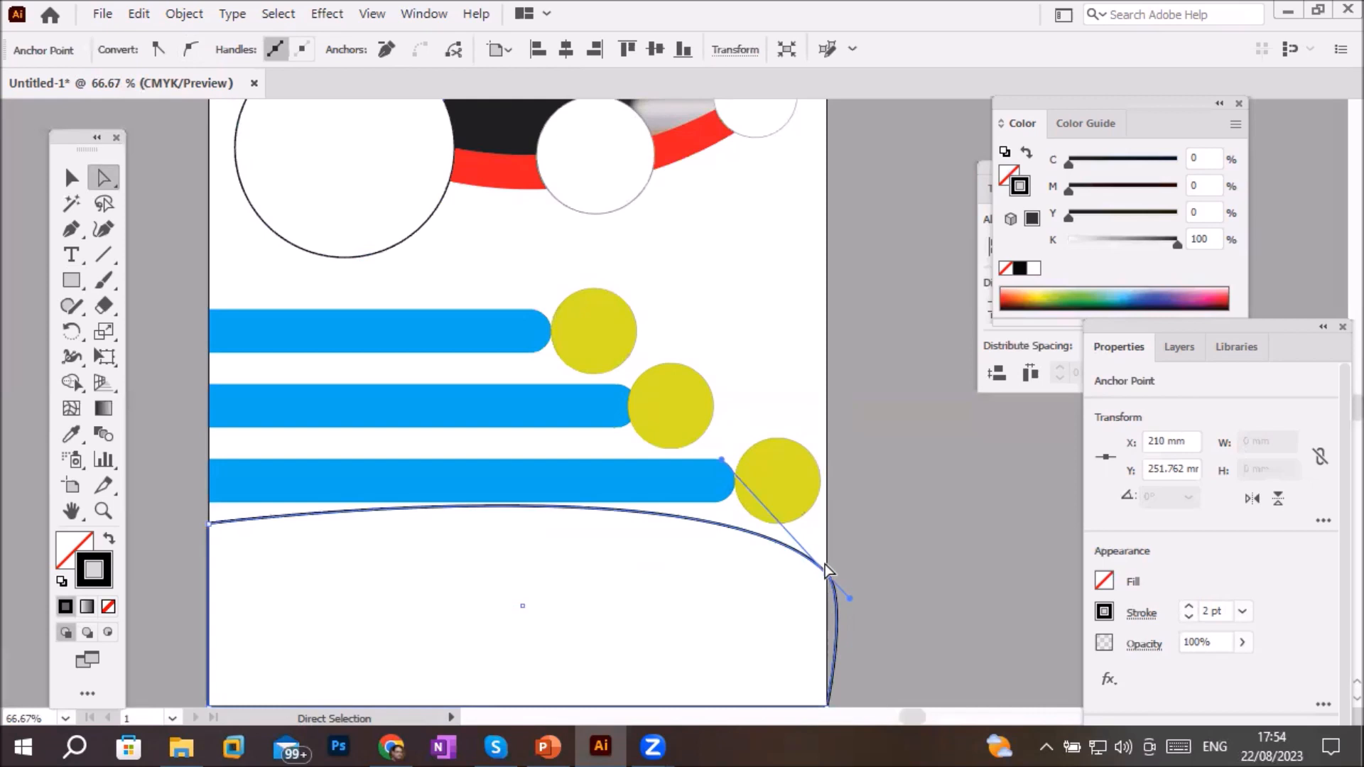
click(156, 43)
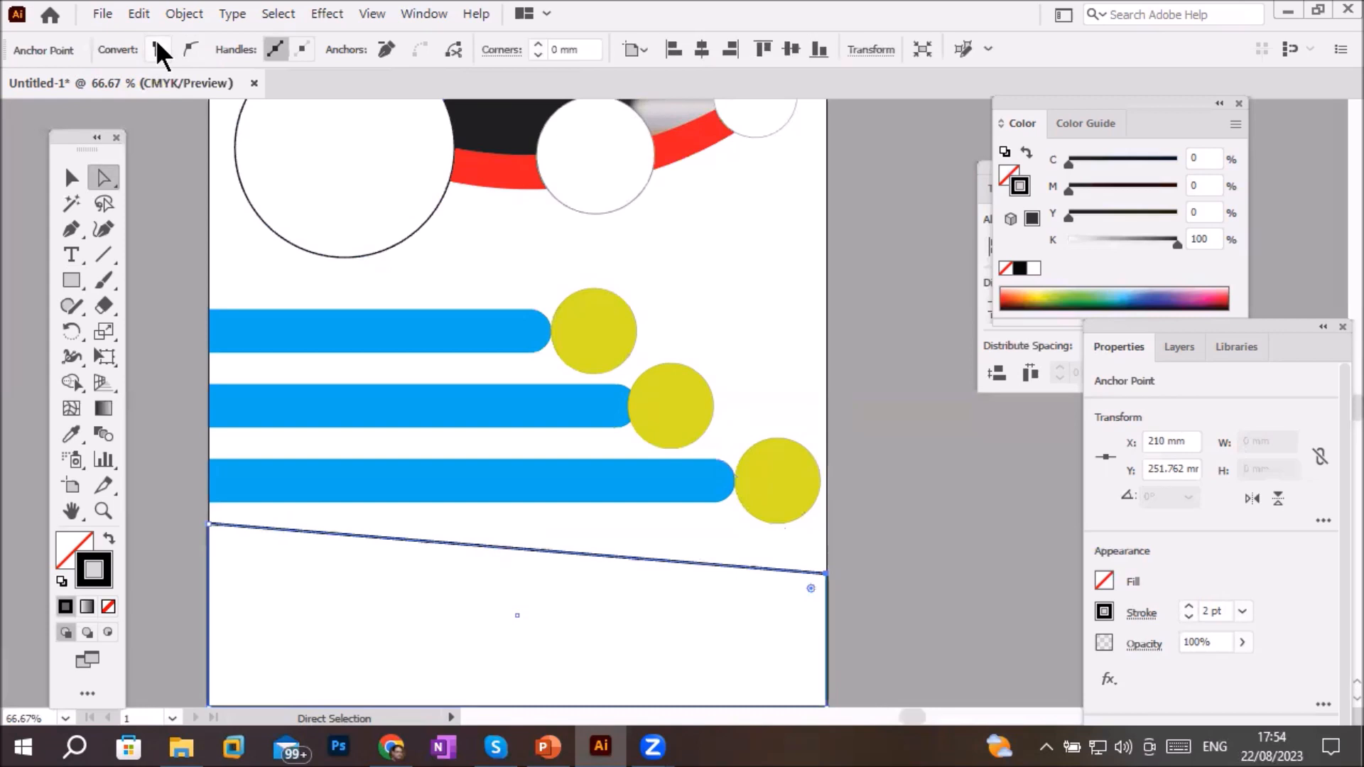
click(192, 44)
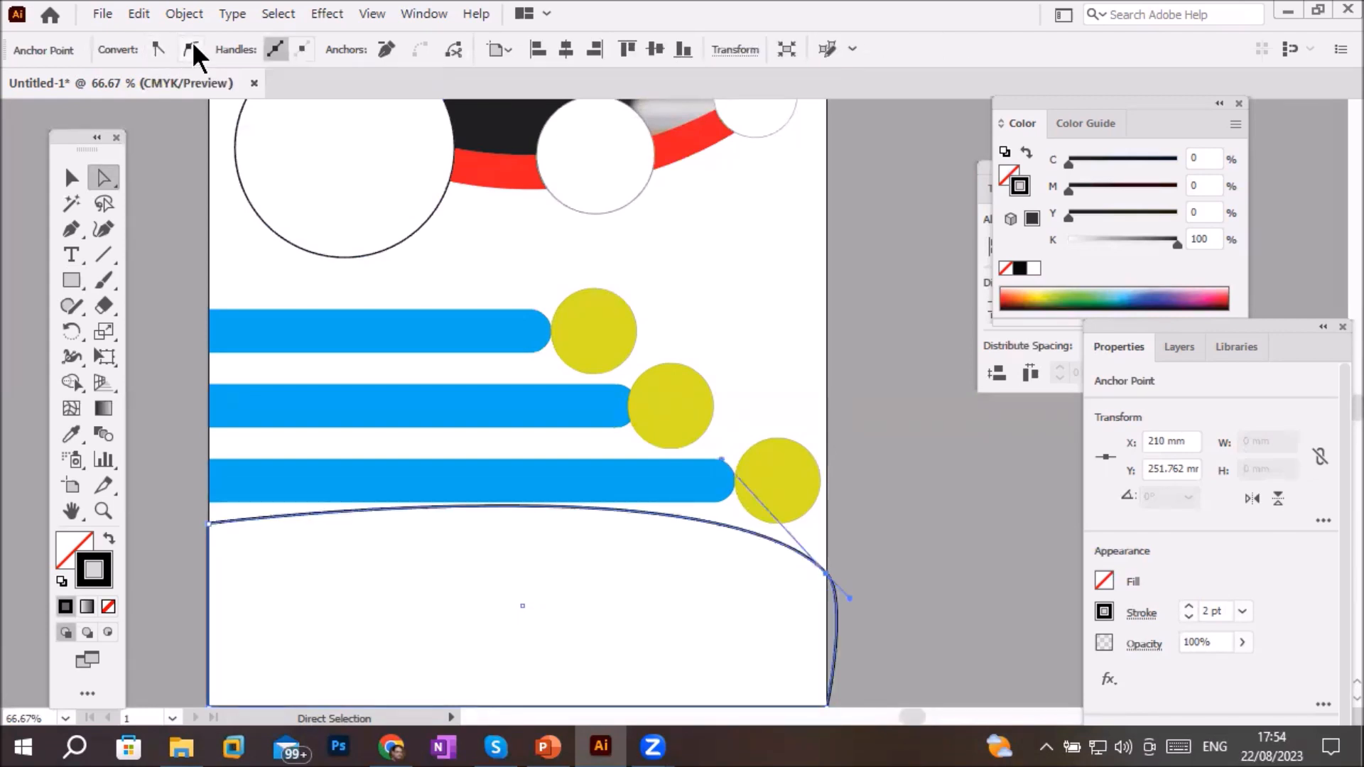
click(158, 47)
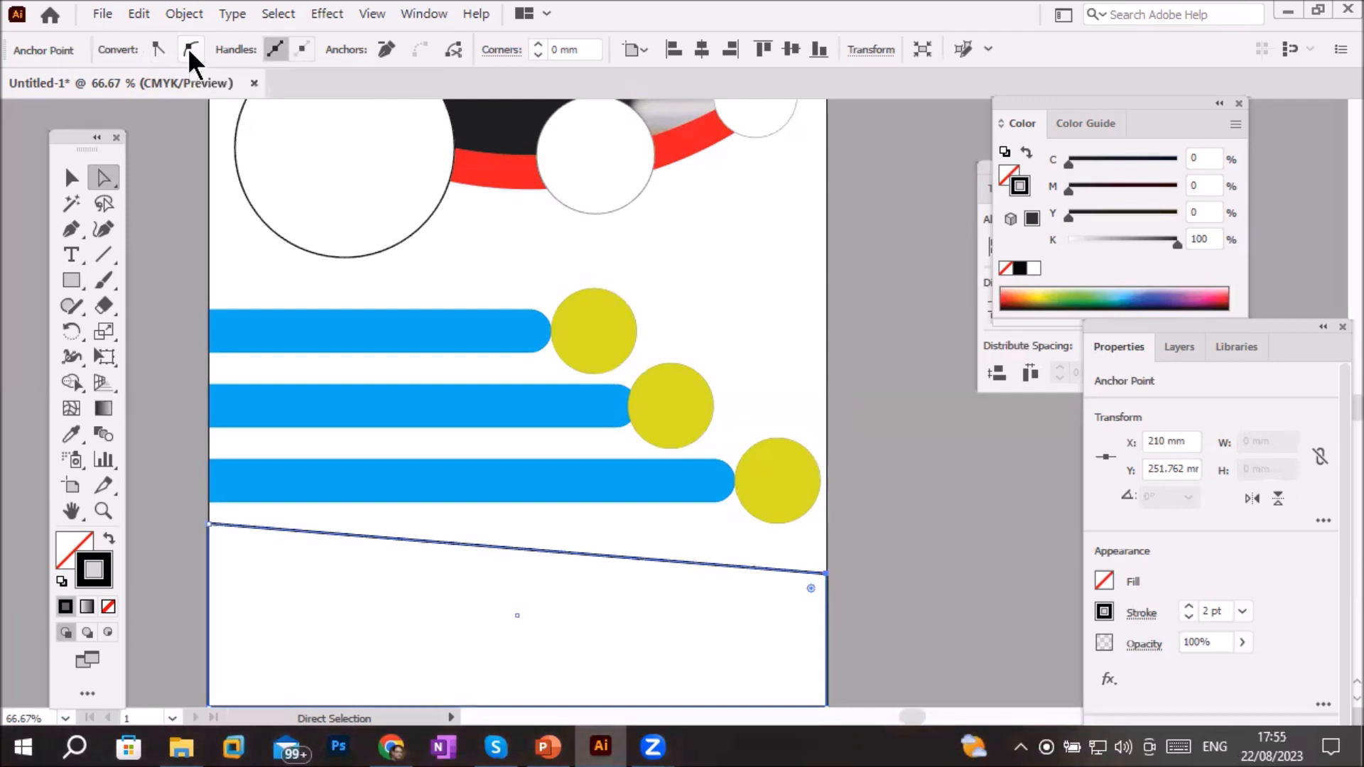
click(189, 49)
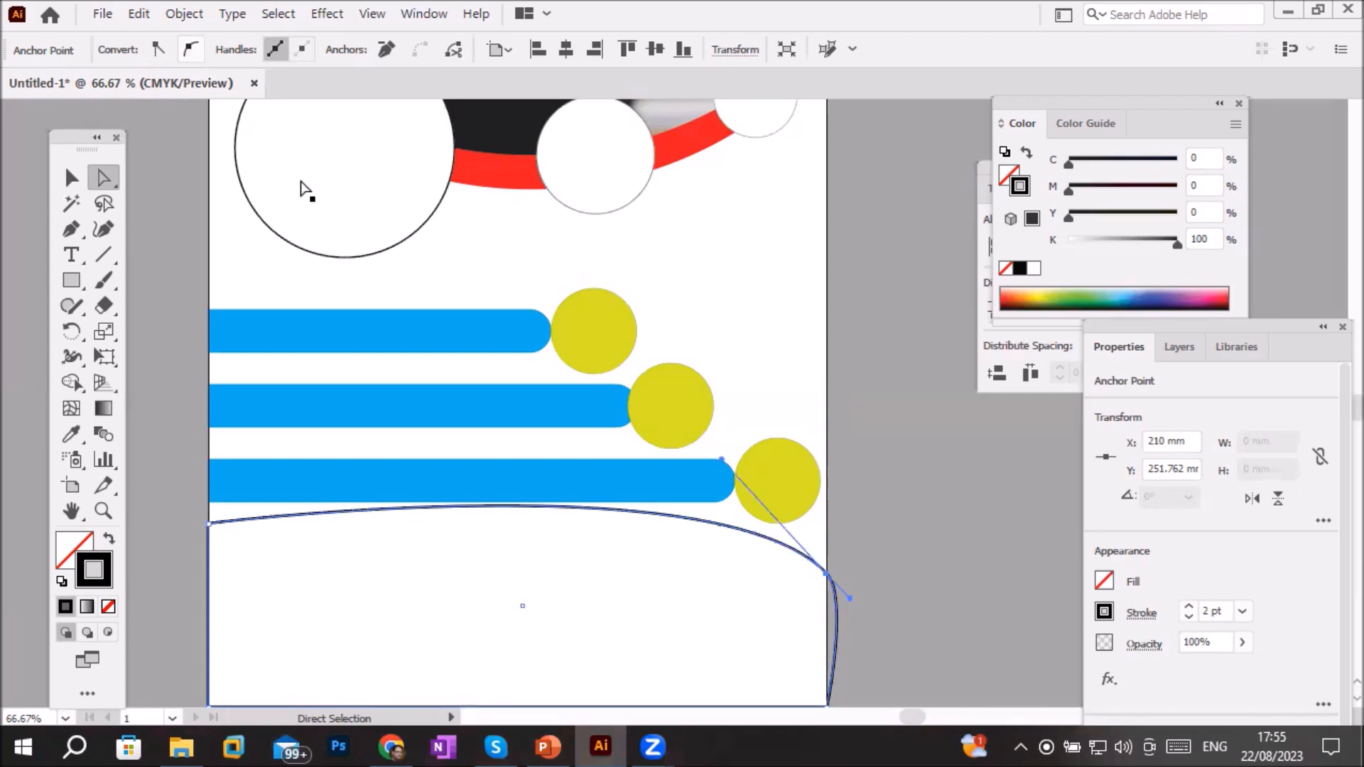
Try bending the bottom shape's top edge into a sagging curve with the upper-right point's two direction handles
alt+scroll(906, 608, up, 1)
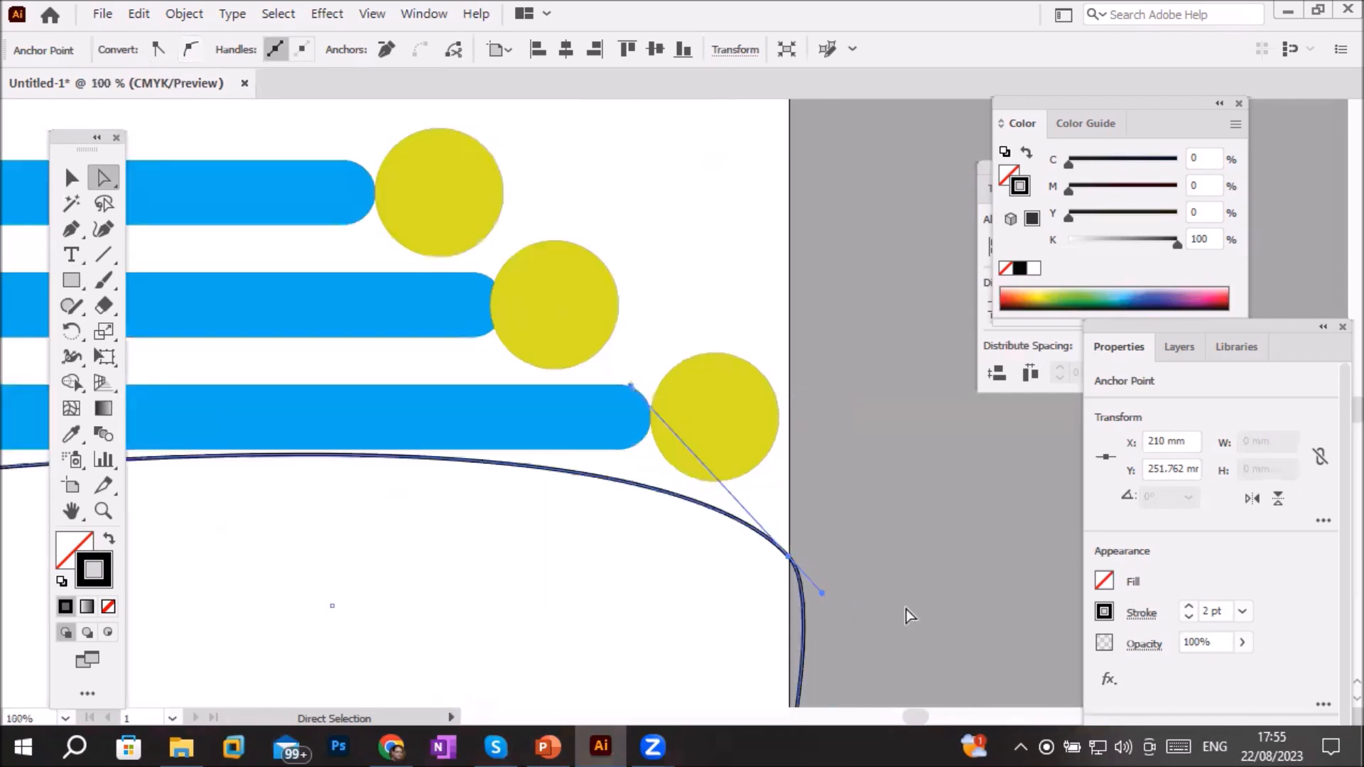
alt+scroll(906, 609, up, 1)
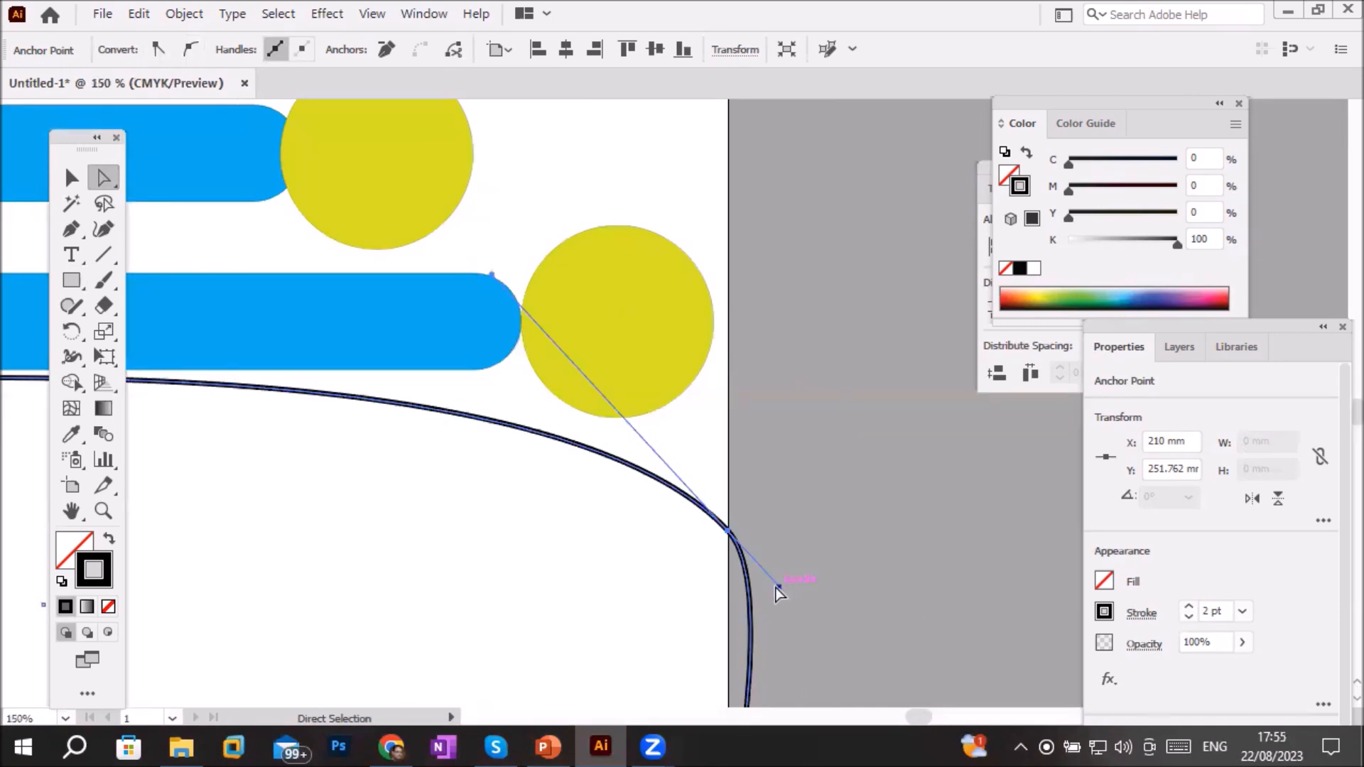
drag(775, 587, 735, 587)
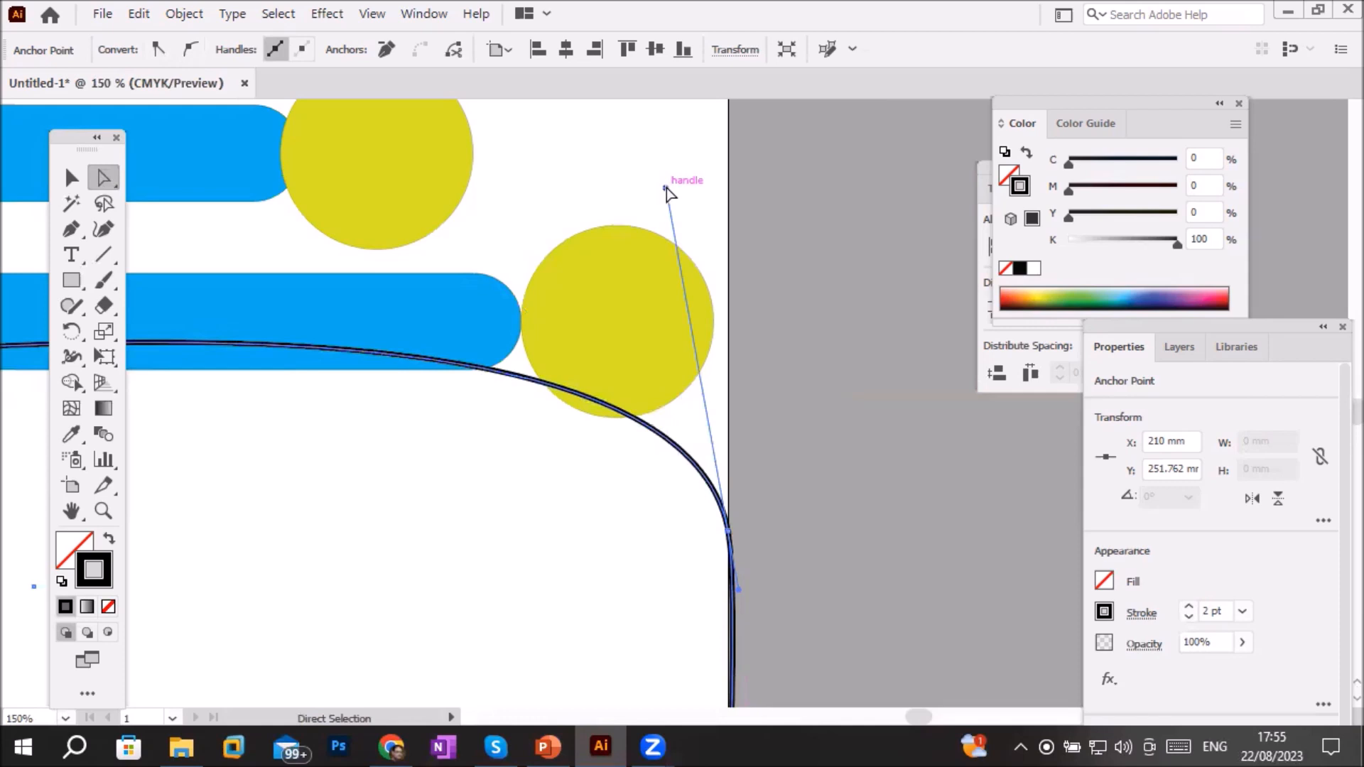
drag(666, 188, 398, 681)
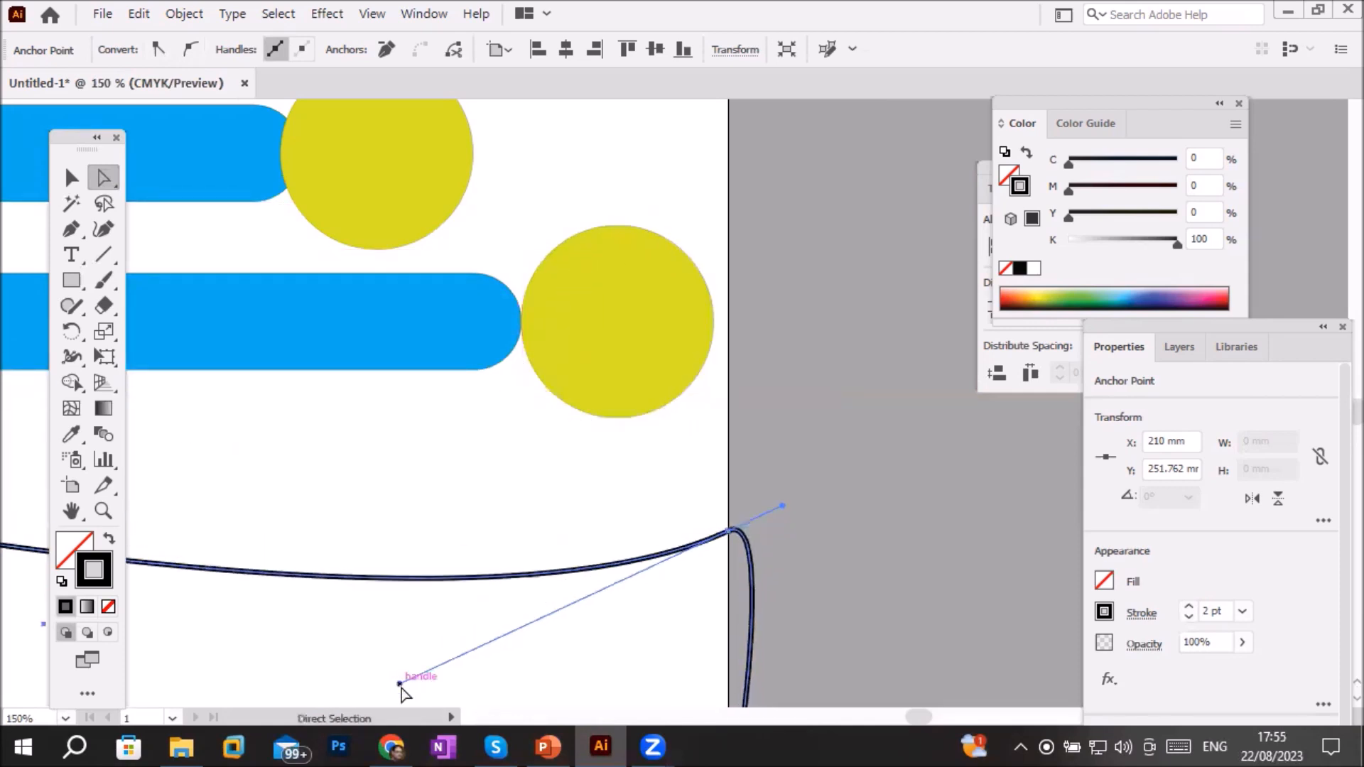
Move the floating toolbox clear of the artboard and reselect the bottom shape's upper-right anchor point
scroll(420, 594, down, 3)
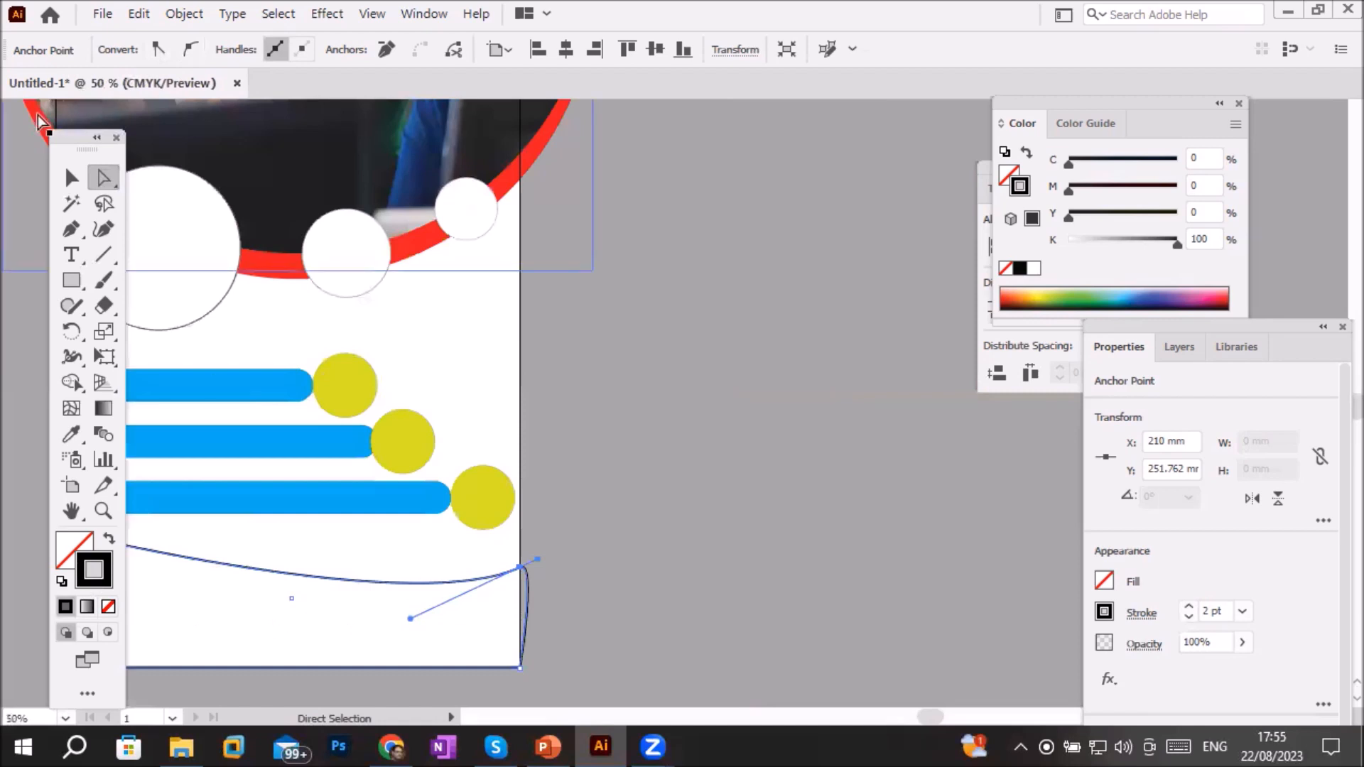
drag(70, 138, 911, 173)
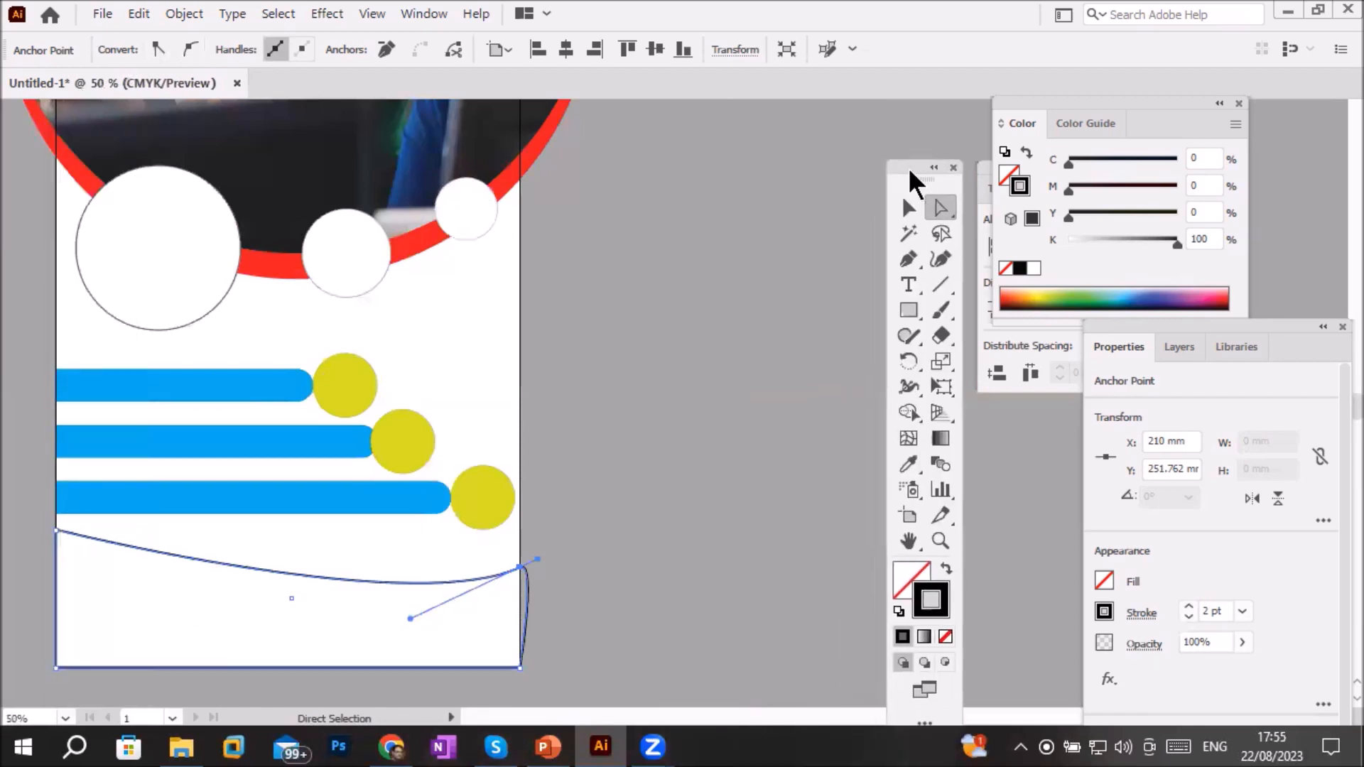
click(544, 571)
click(523, 567)
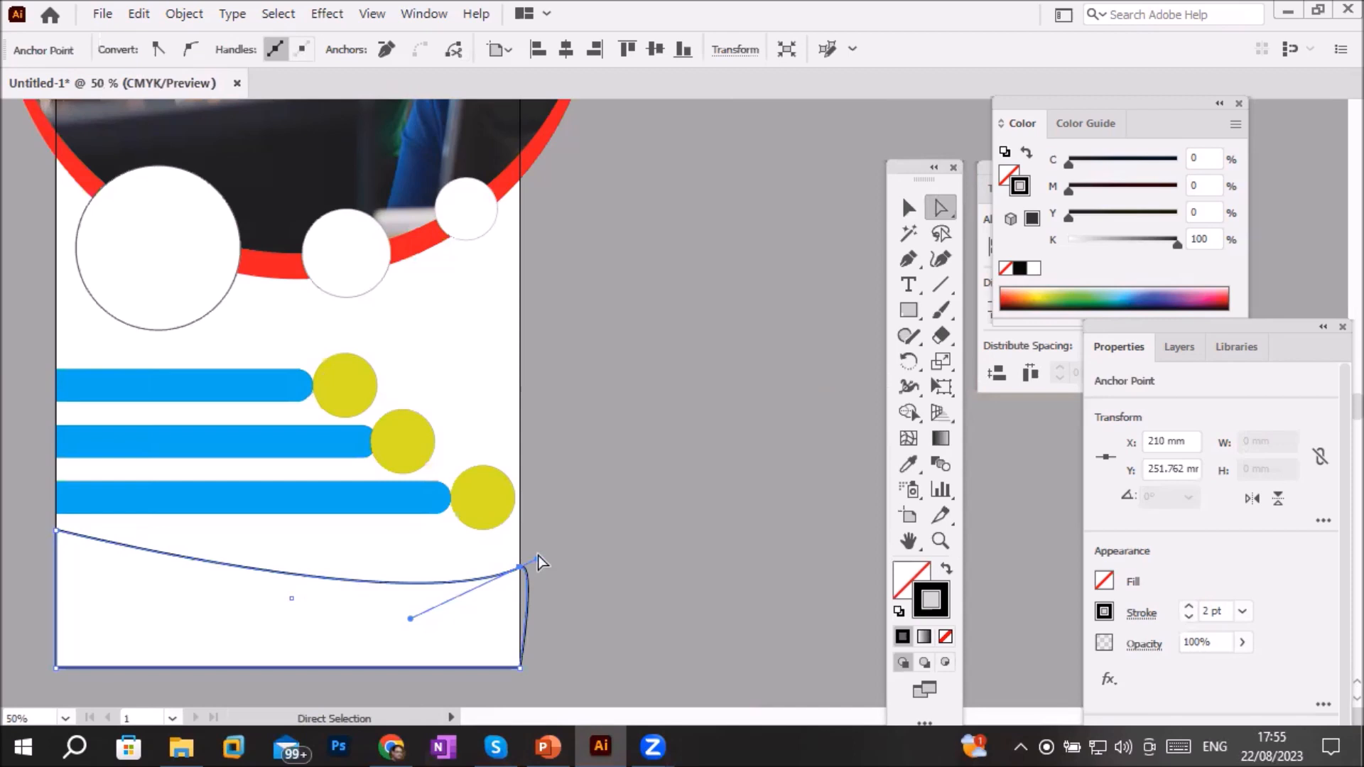
click(539, 568)
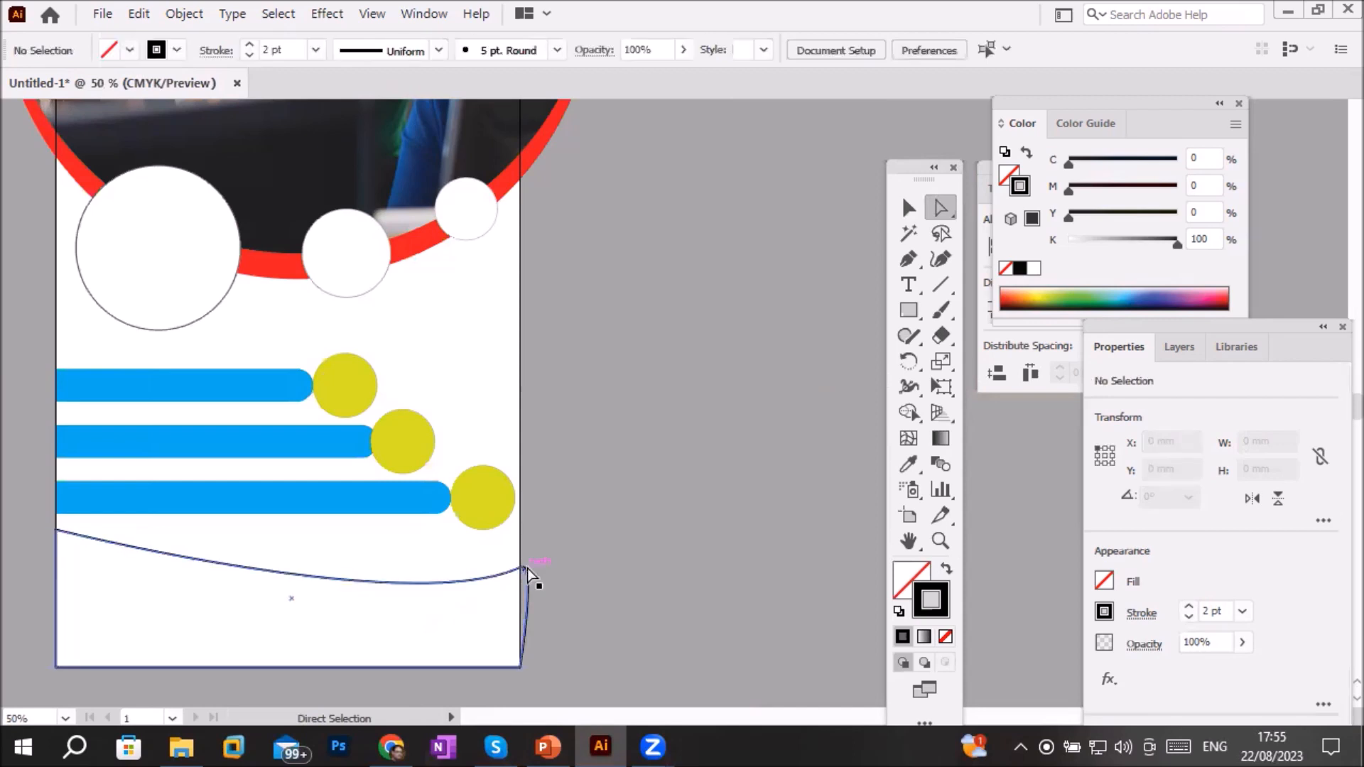
click(523, 567)
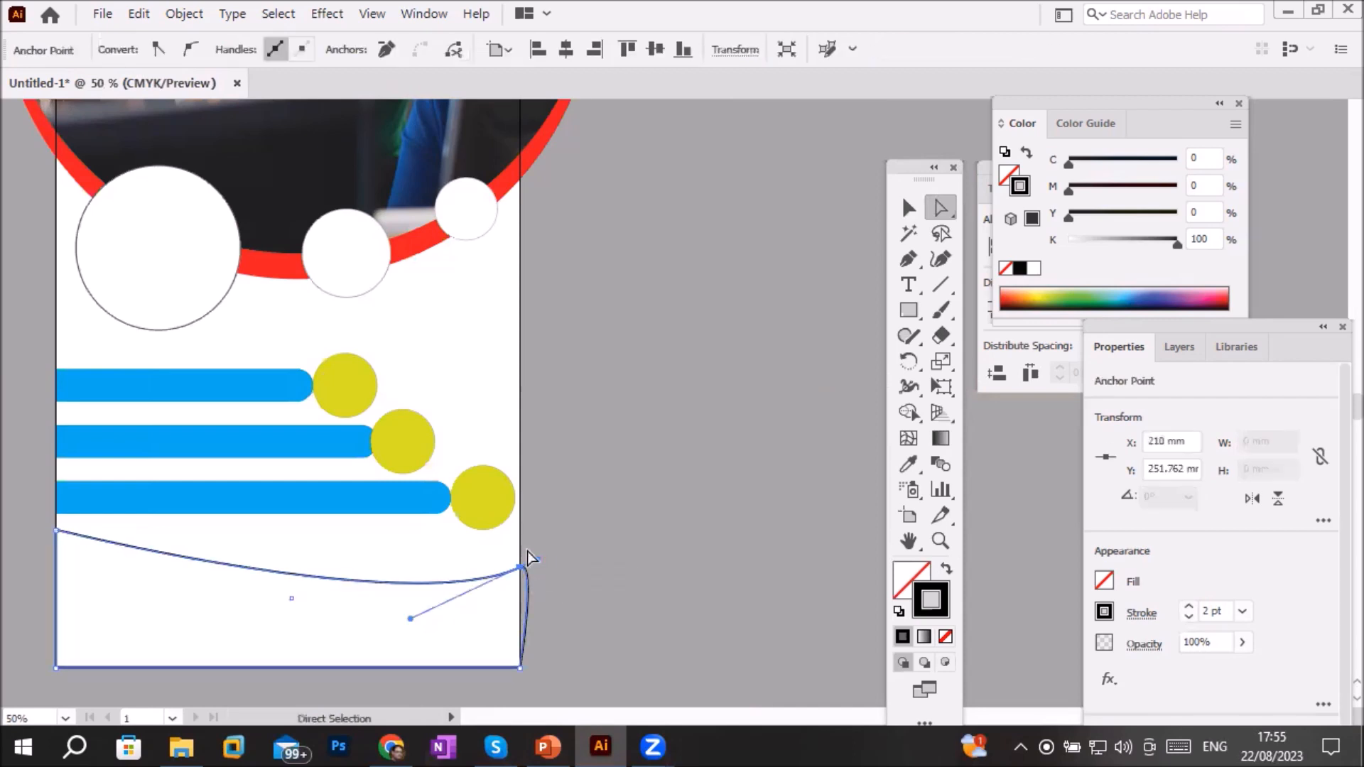
Try further handle adjustments at the upper-right point, and convert it back to a corner so the edges are straight
scroll(536, 565, up, 1)
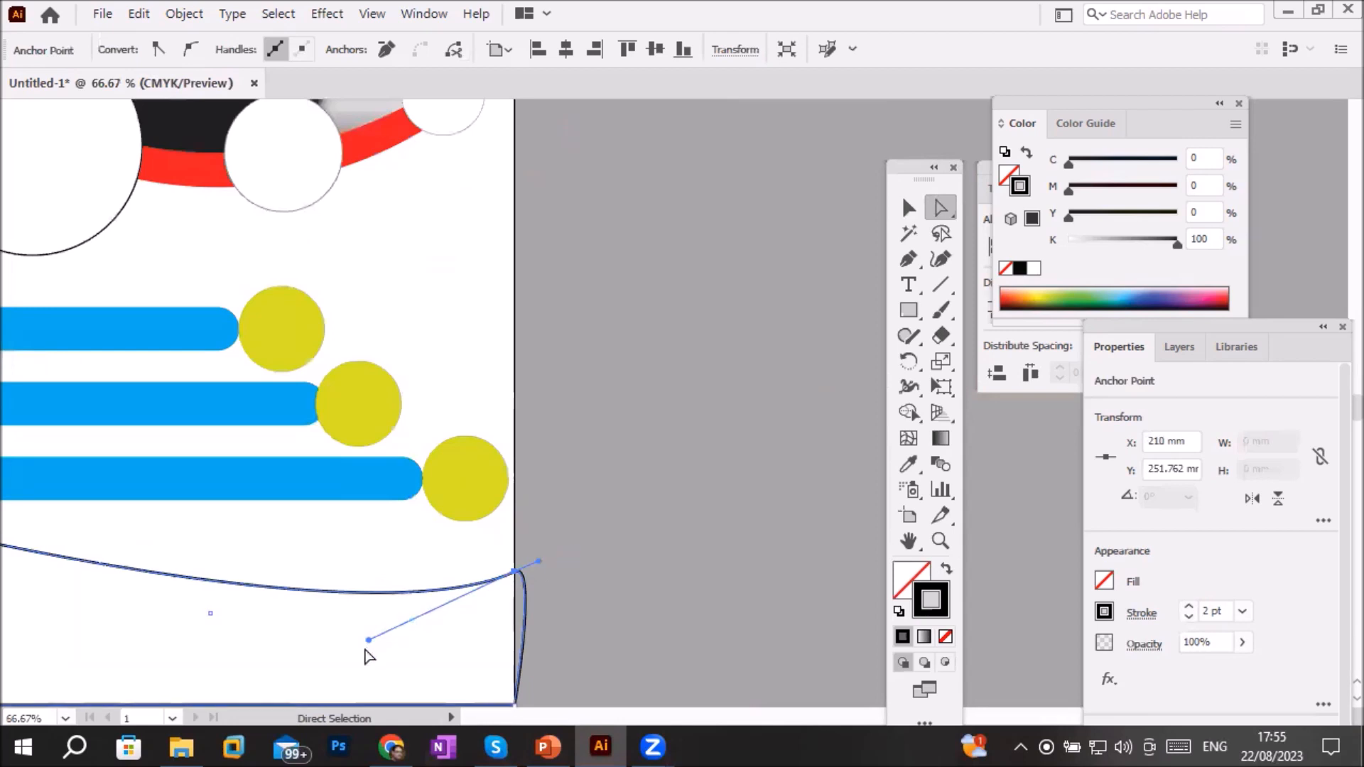
drag(368, 640, 422, 479)
drag(389, 532, 311, 632)
drag(540, 562, 567, 555)
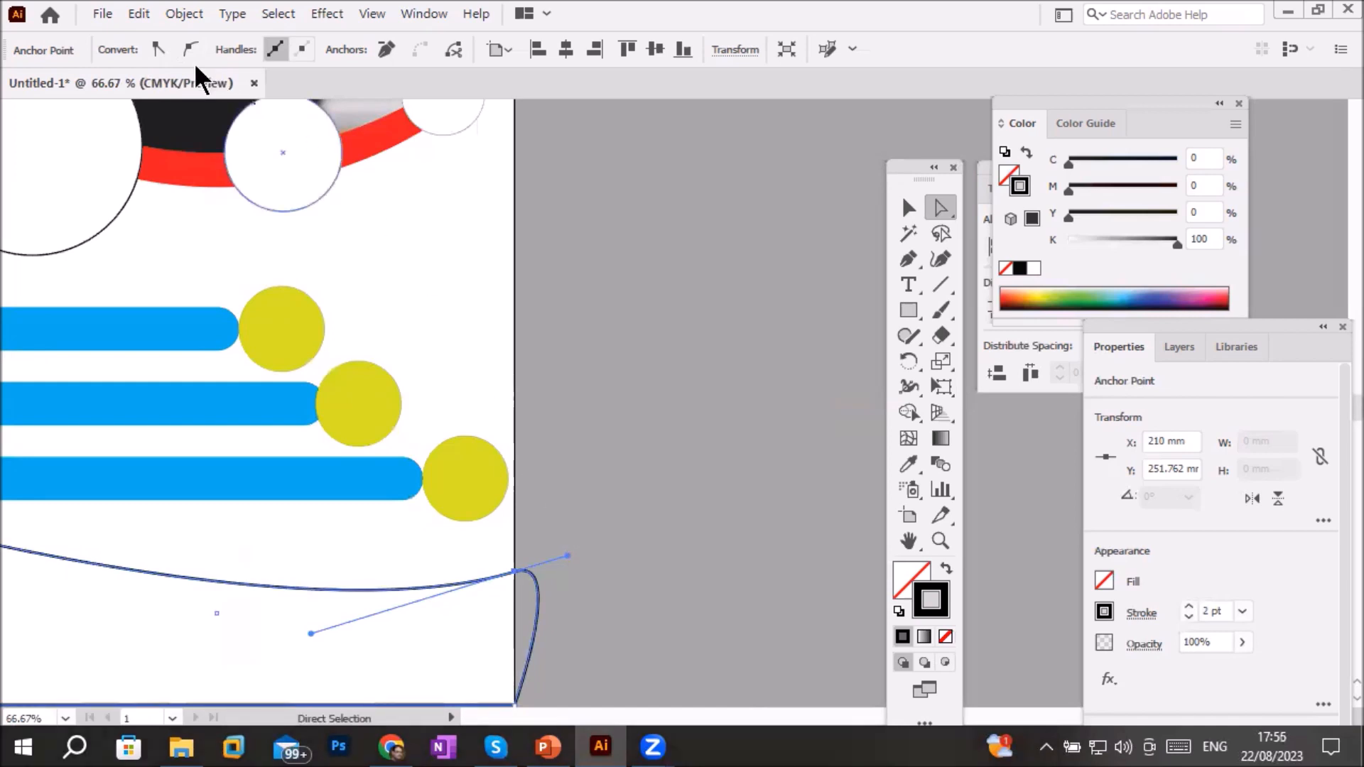
click(156, 49)
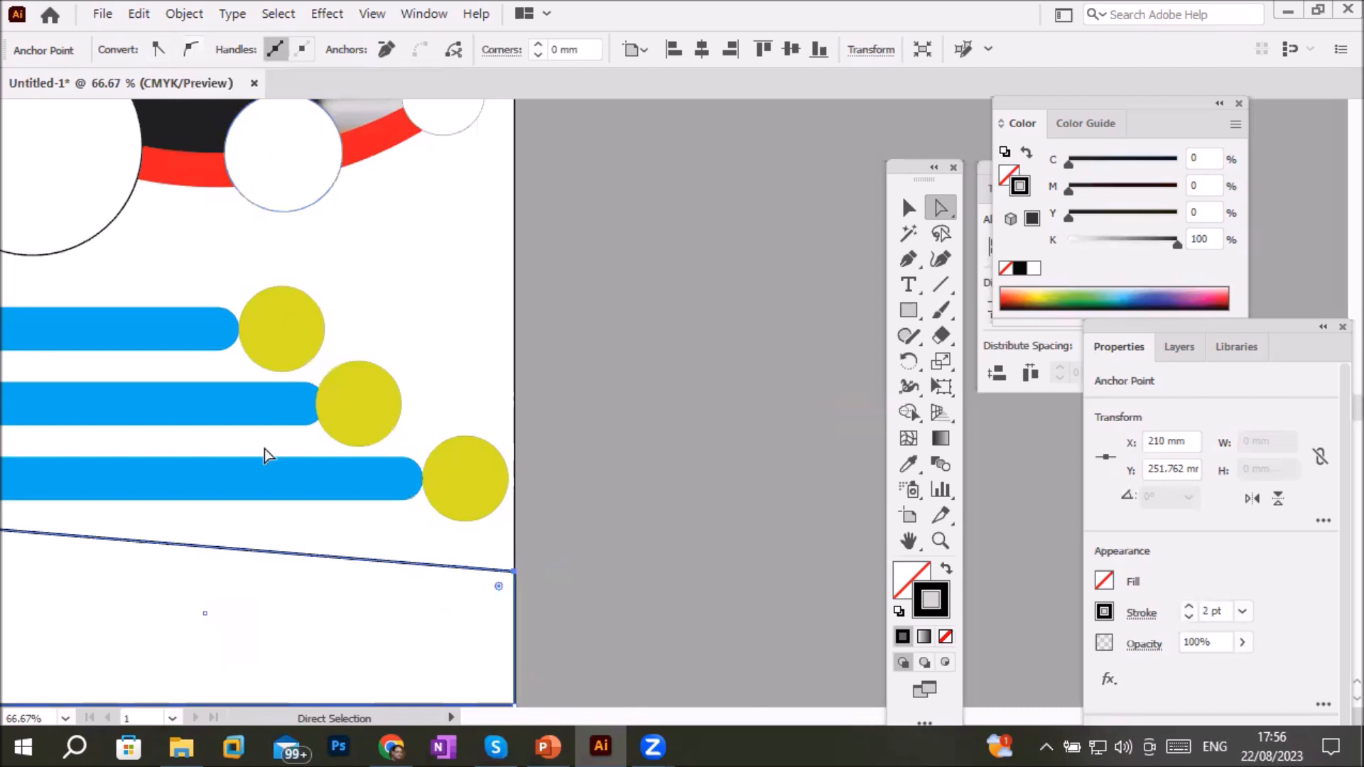
Create a new portrait A4 document, 210 x 297 mm in CMYK, with five artboards
scroll(397, 539, down, 3)
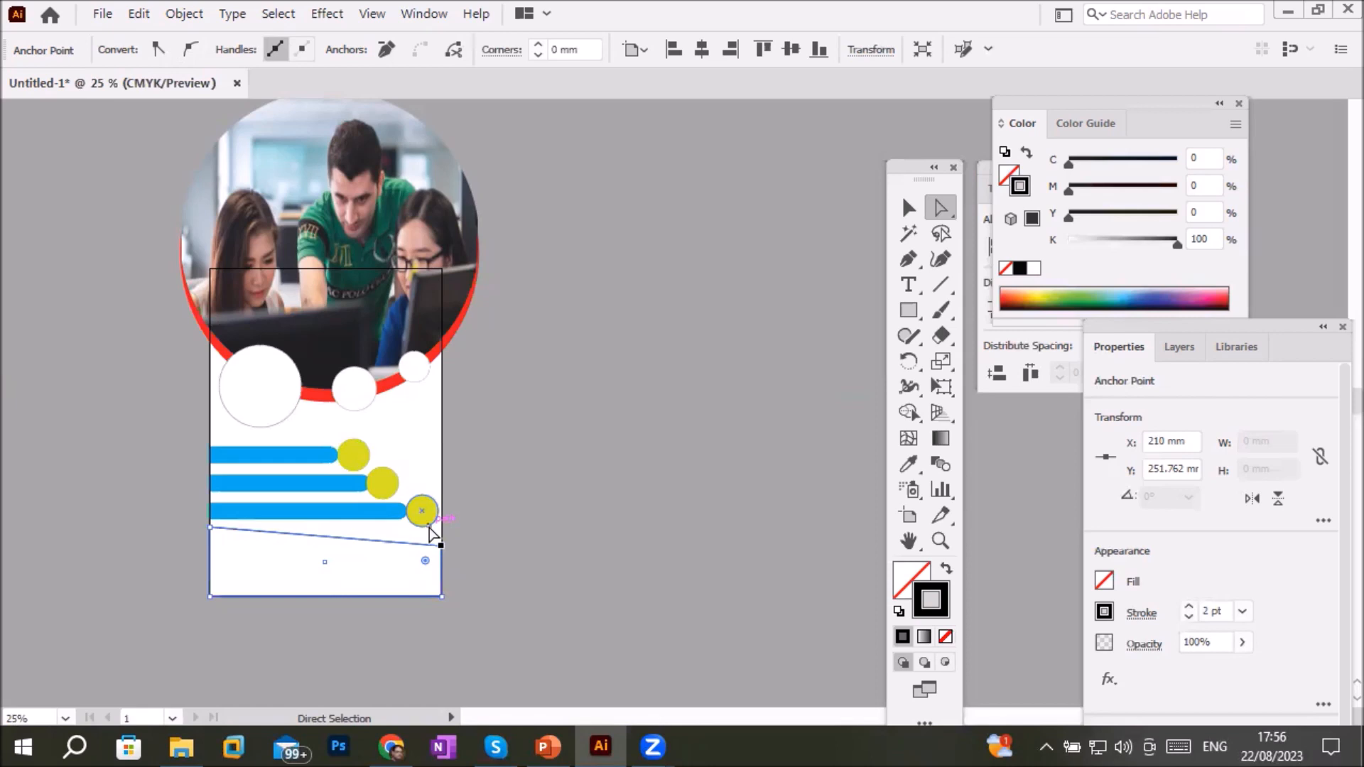
click(100, 12)
click(617, 149)
key(ctrl+n)
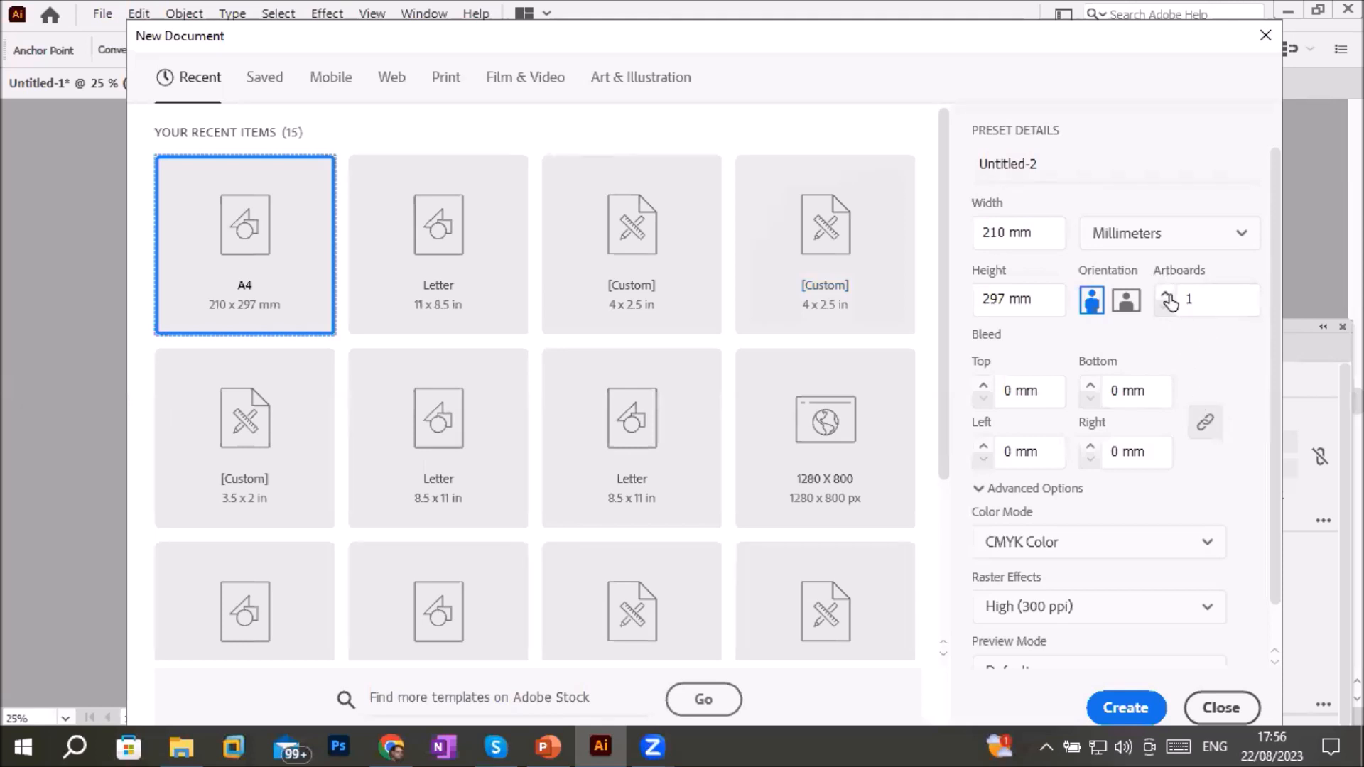
click(1165, 293)
click(1166, 293)
click(1167, 295)
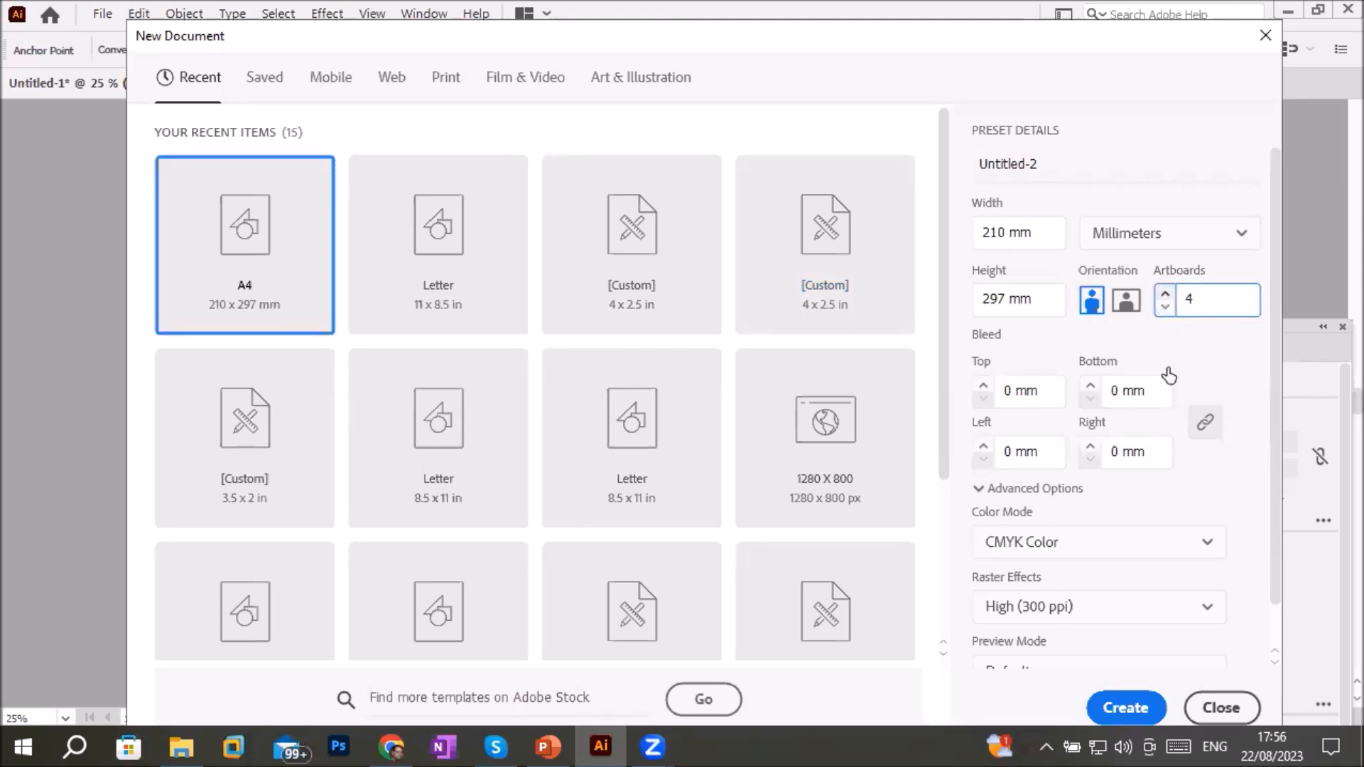
click(1127, 708)
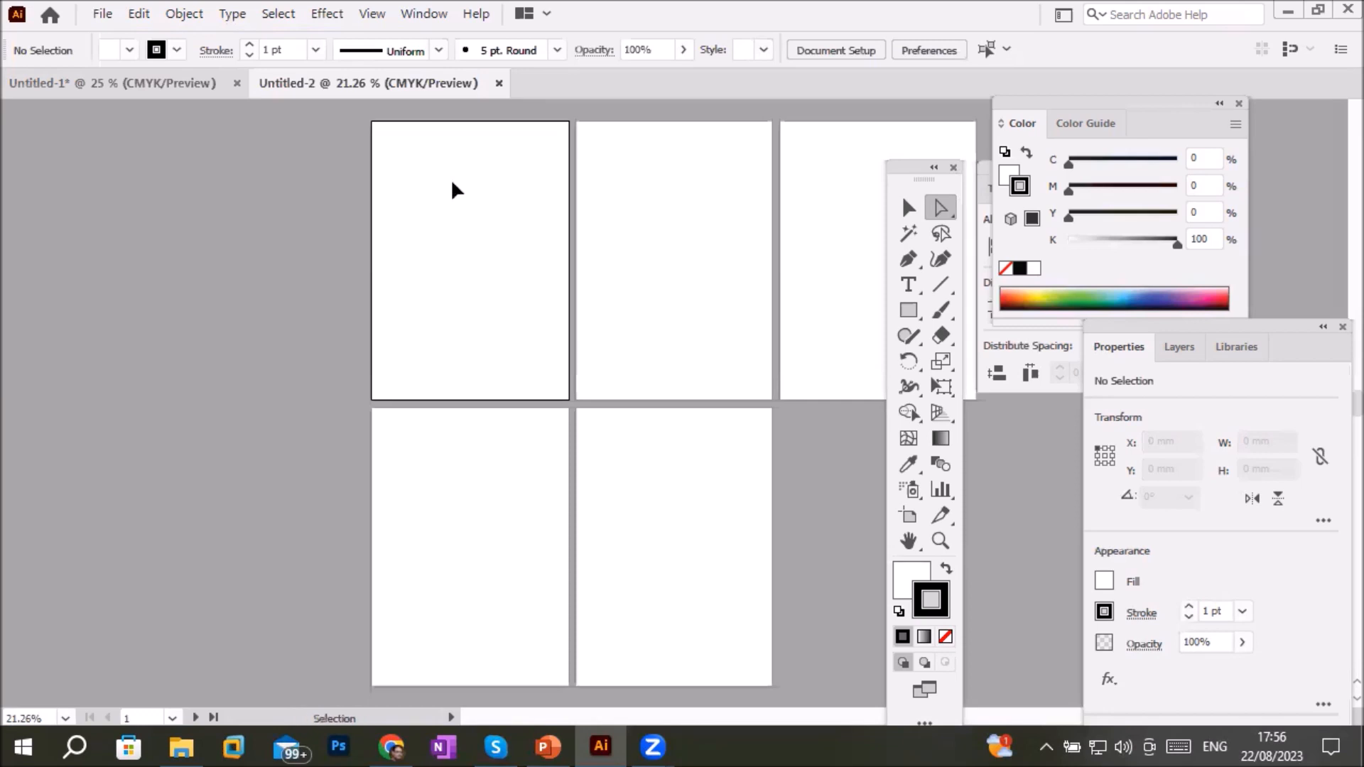
Draw a rectangle about 113 x 151 mm near the middle of the first artboard and select its upper-left anchor point
key(ctrl+0)
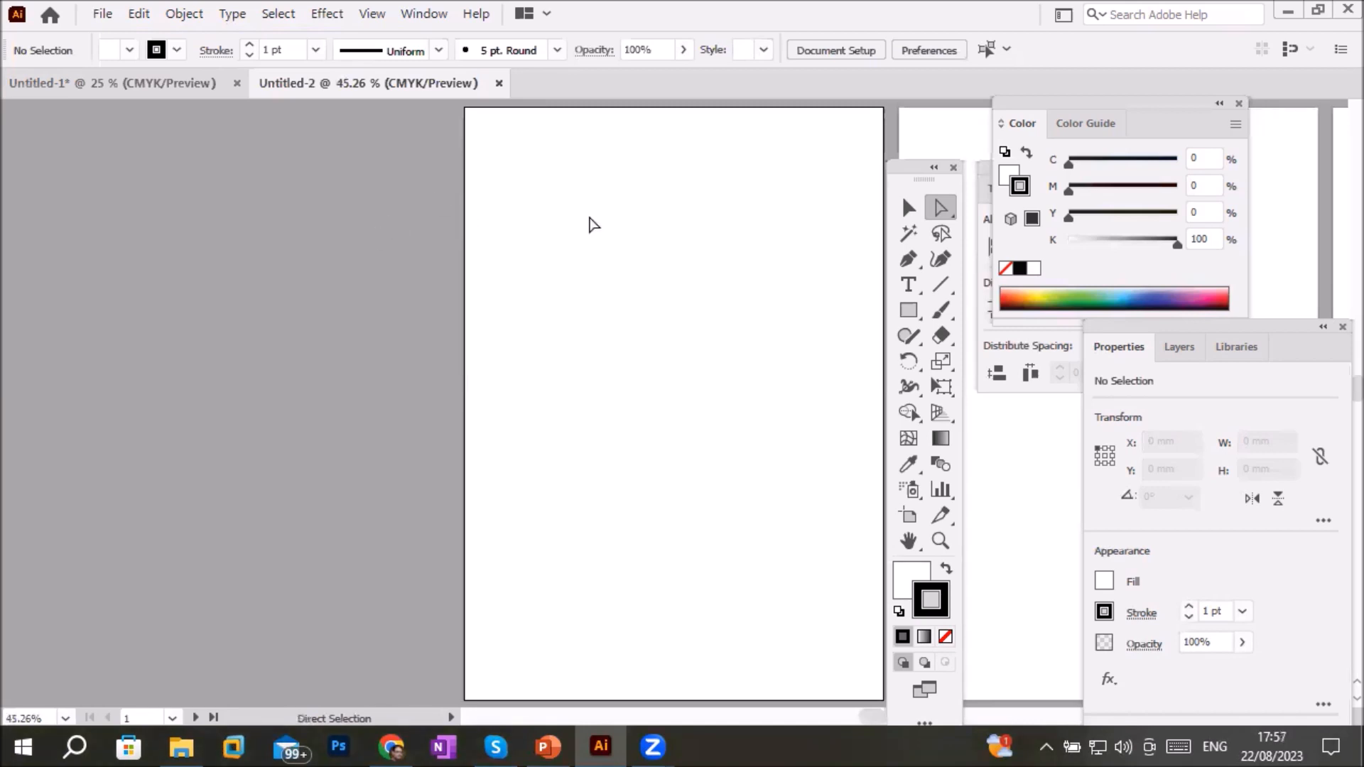
click(908, 309)
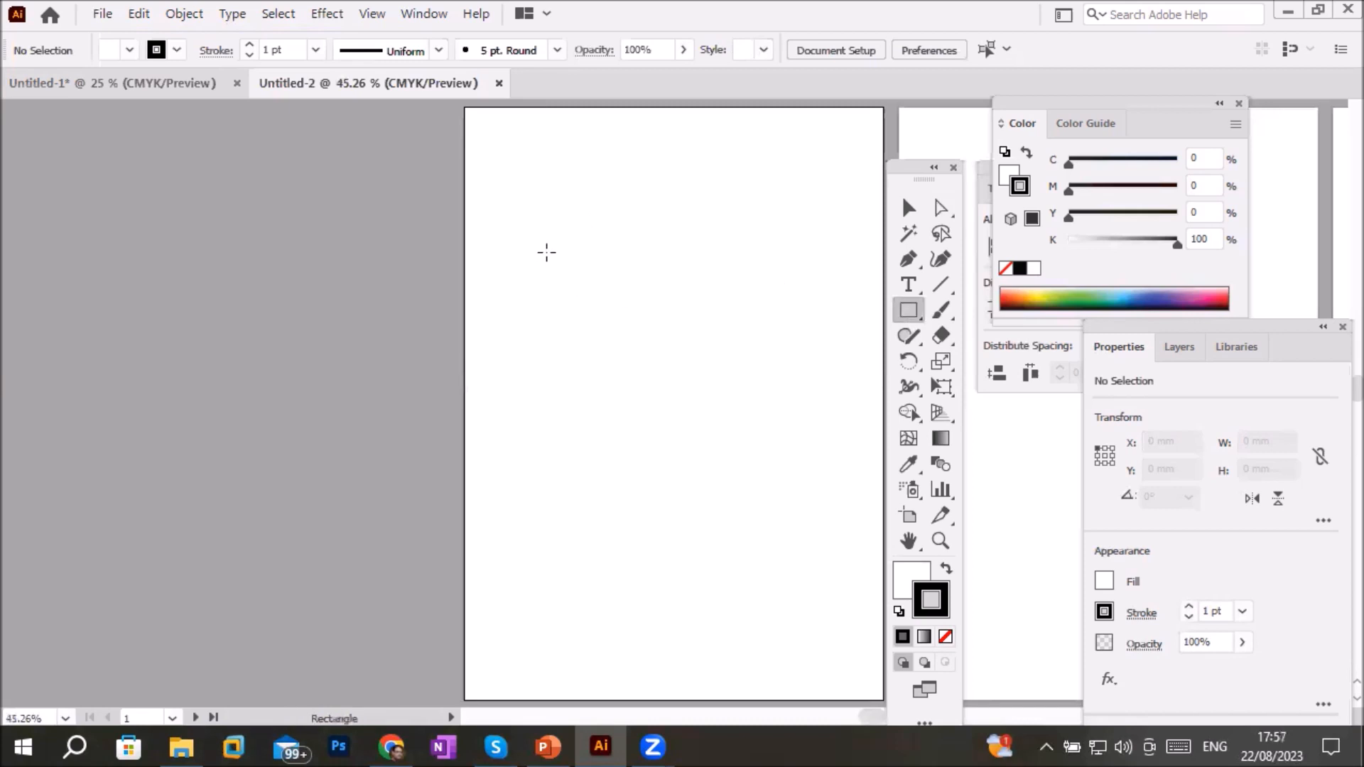
mouse_move(555, 233)
mouse_down()
mouse_move(620, 363)
mouse_move(780, 535)
mouse_up()
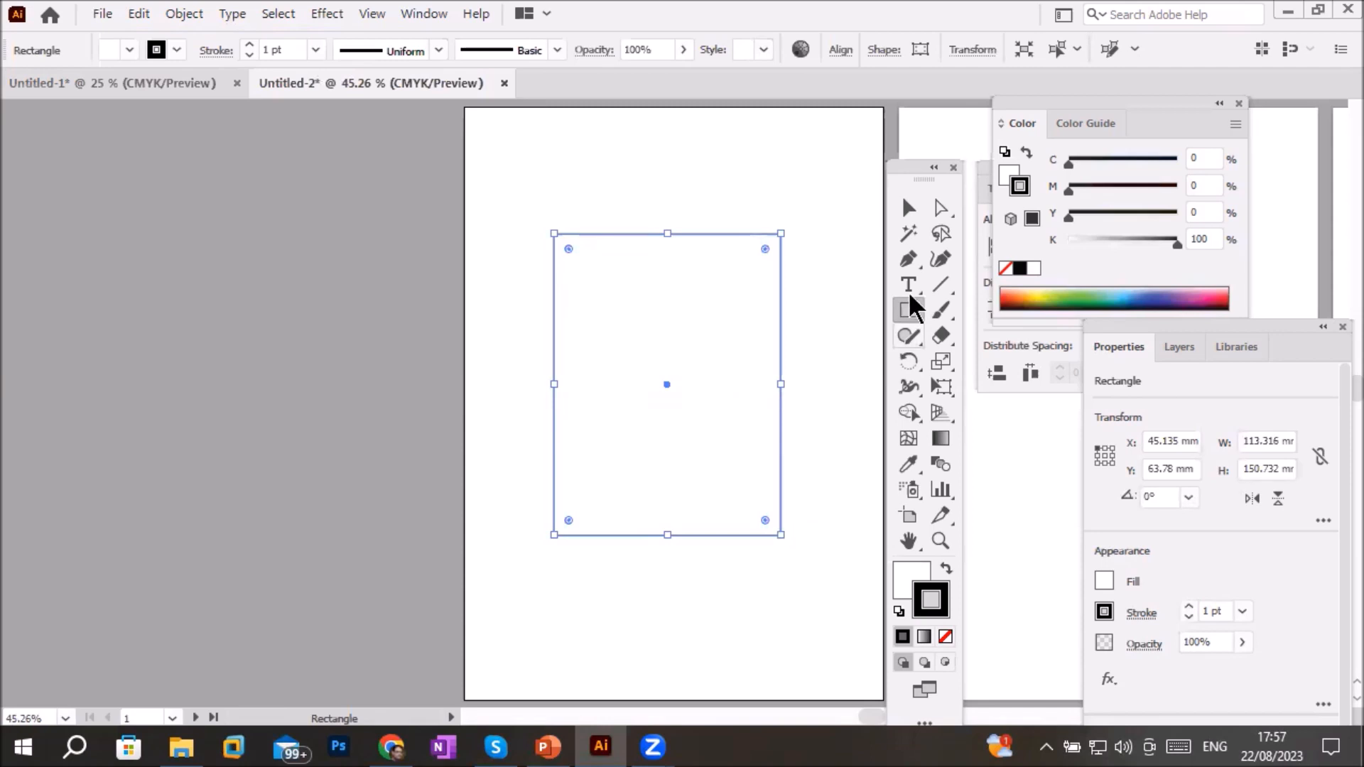
click(939, 208)
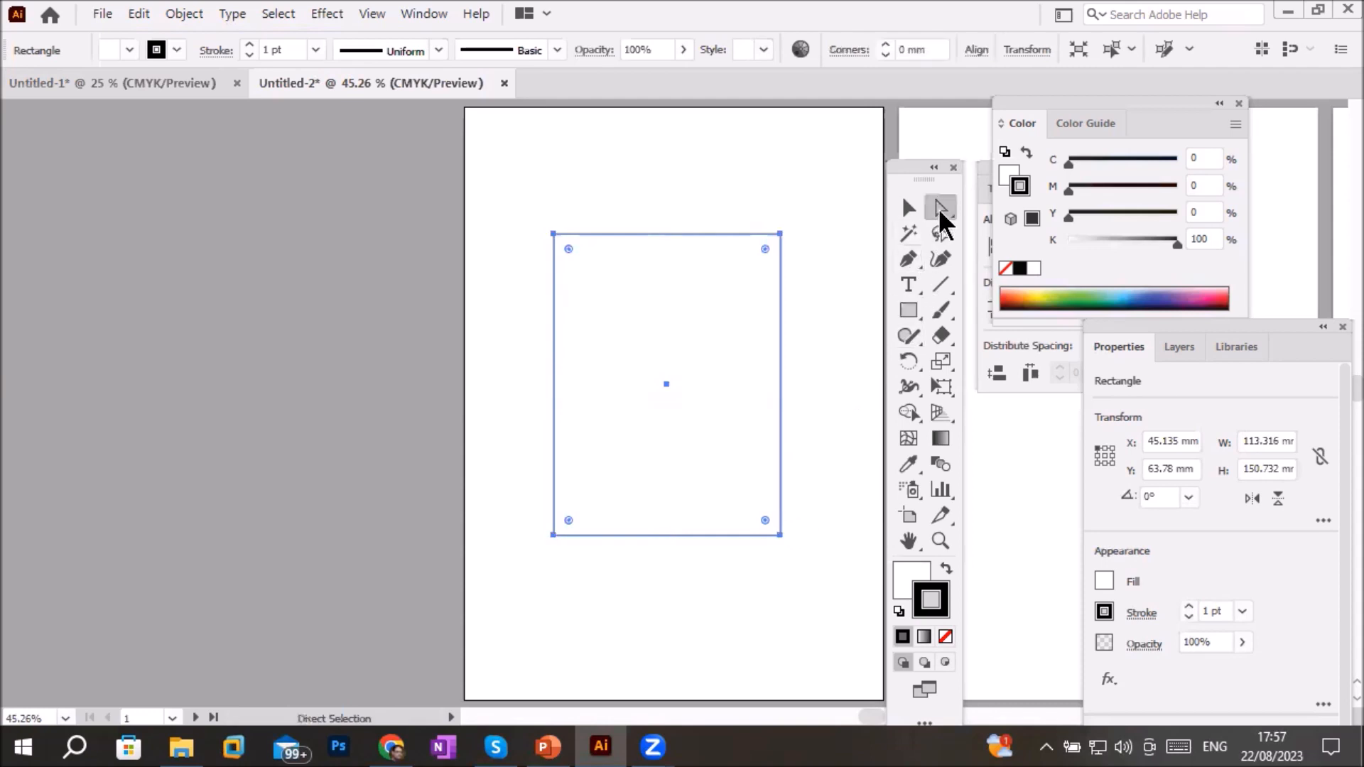
click(554, 236)
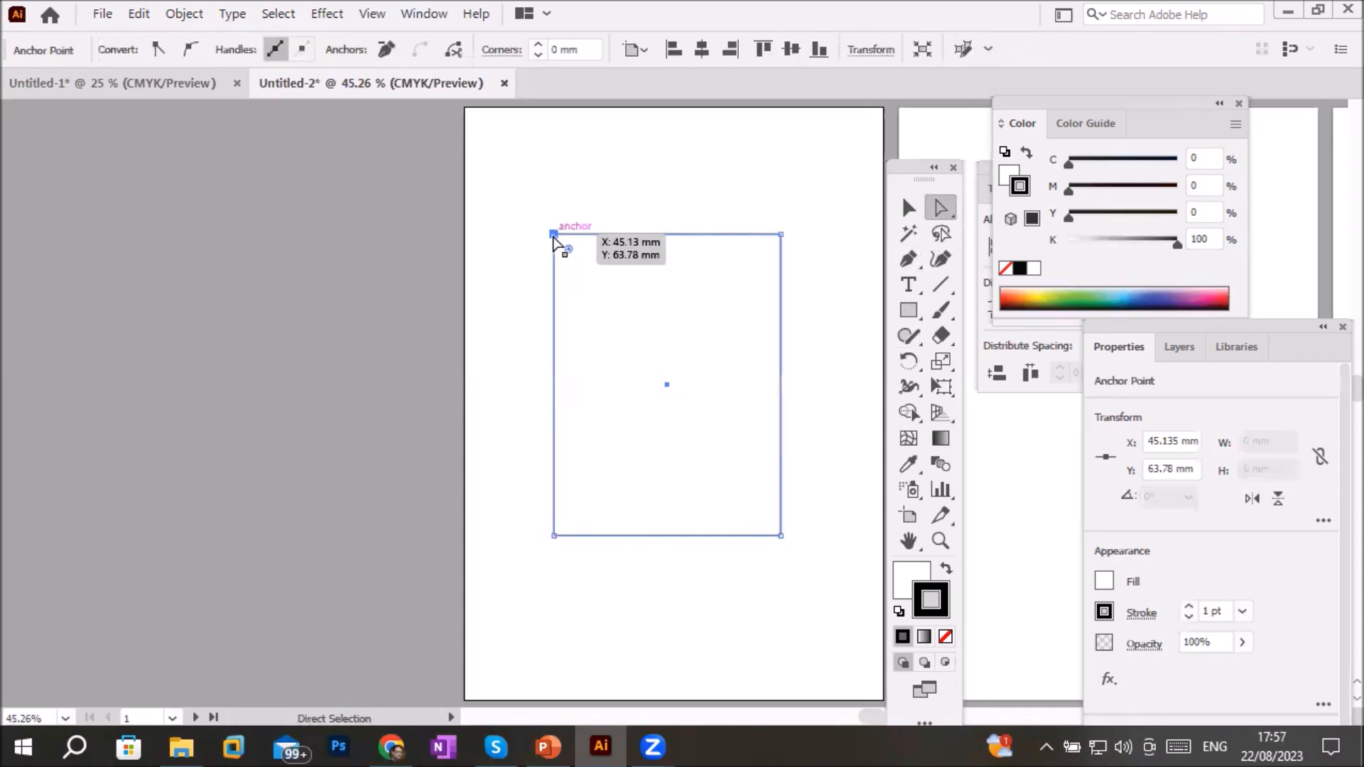
Try moving the rectangle's two top corner anchors together down and to the right, then undo the move
click(782, 236)
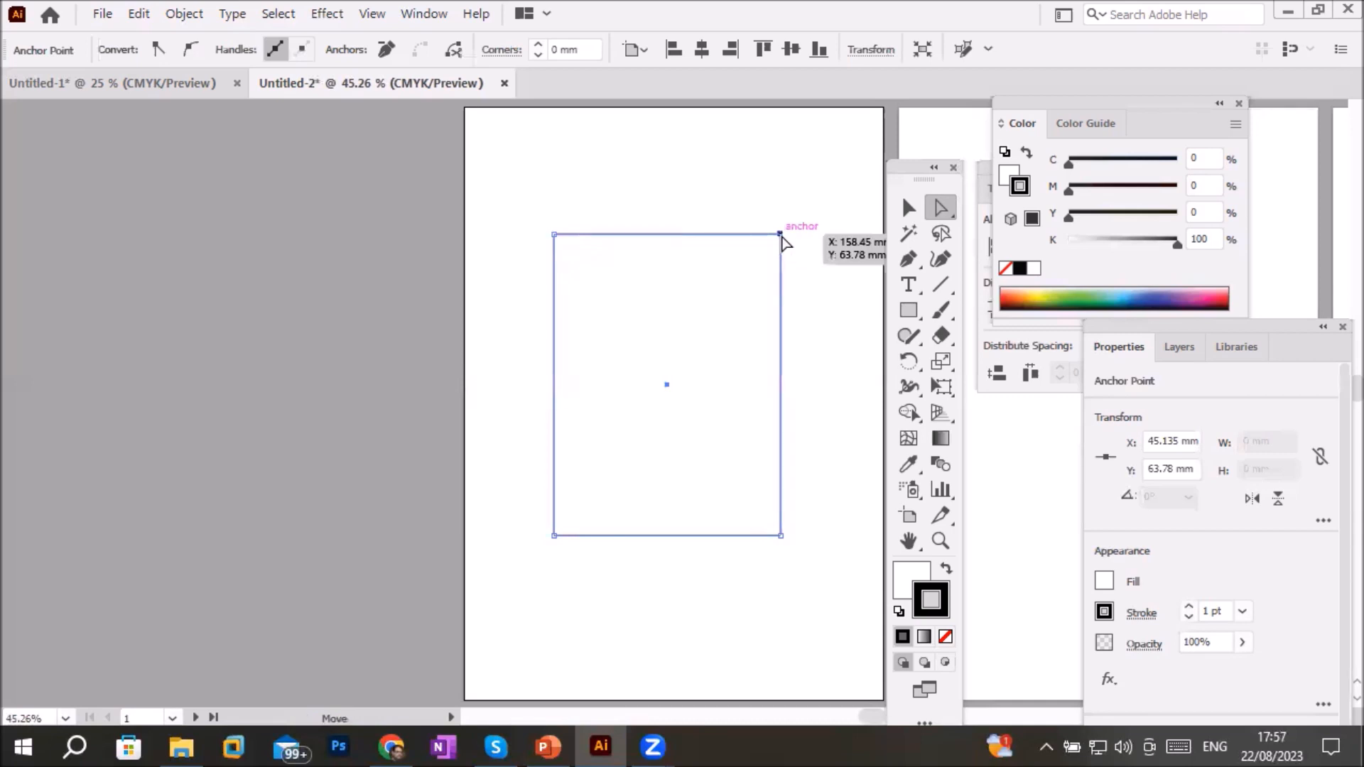
drag(516, 202, 817, 292)
drag(782, 233, 850, 295)
key(ctrl+z)
key(ctrl+z)
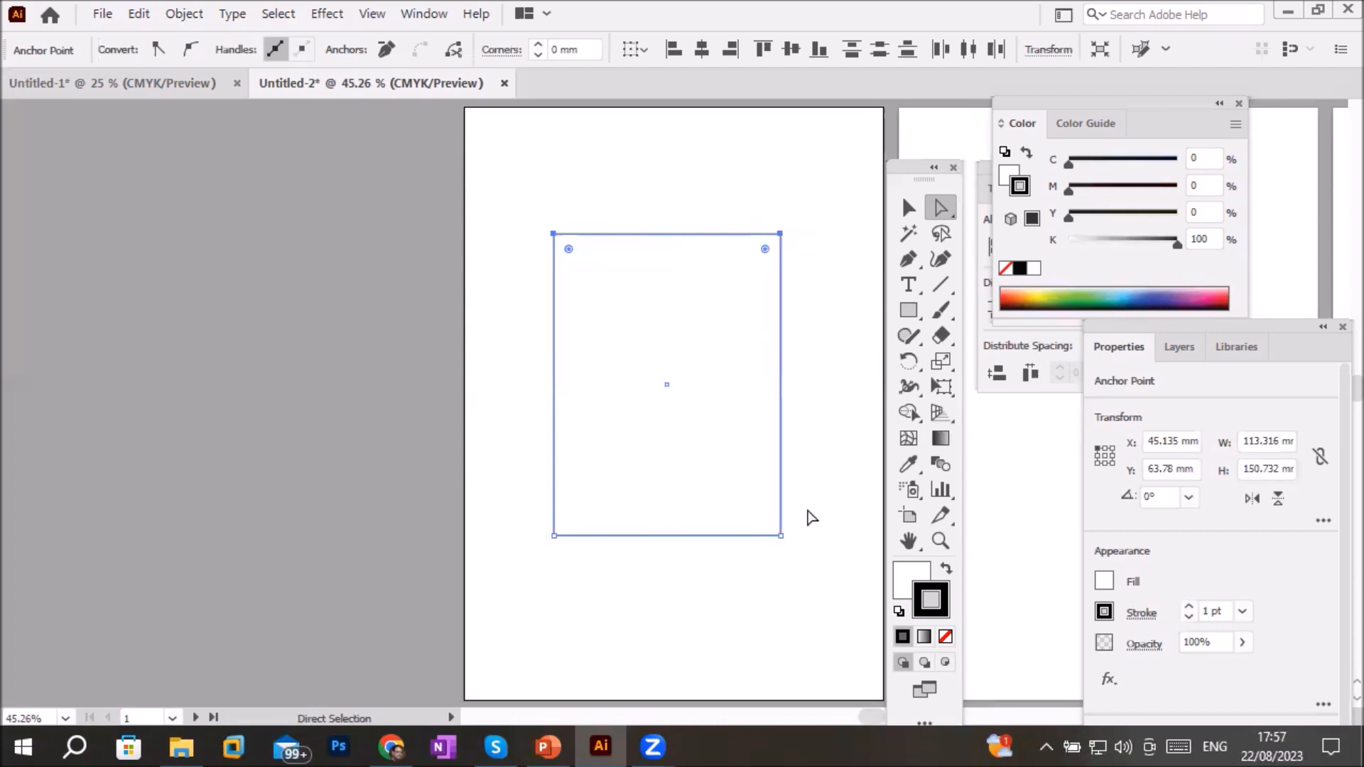
Reshape the rectangle into a trapezoid by spreading its bottom corners to the artboard edges and raising the top corners inward near the artboard's top
drag(781, 536, 585, 265)
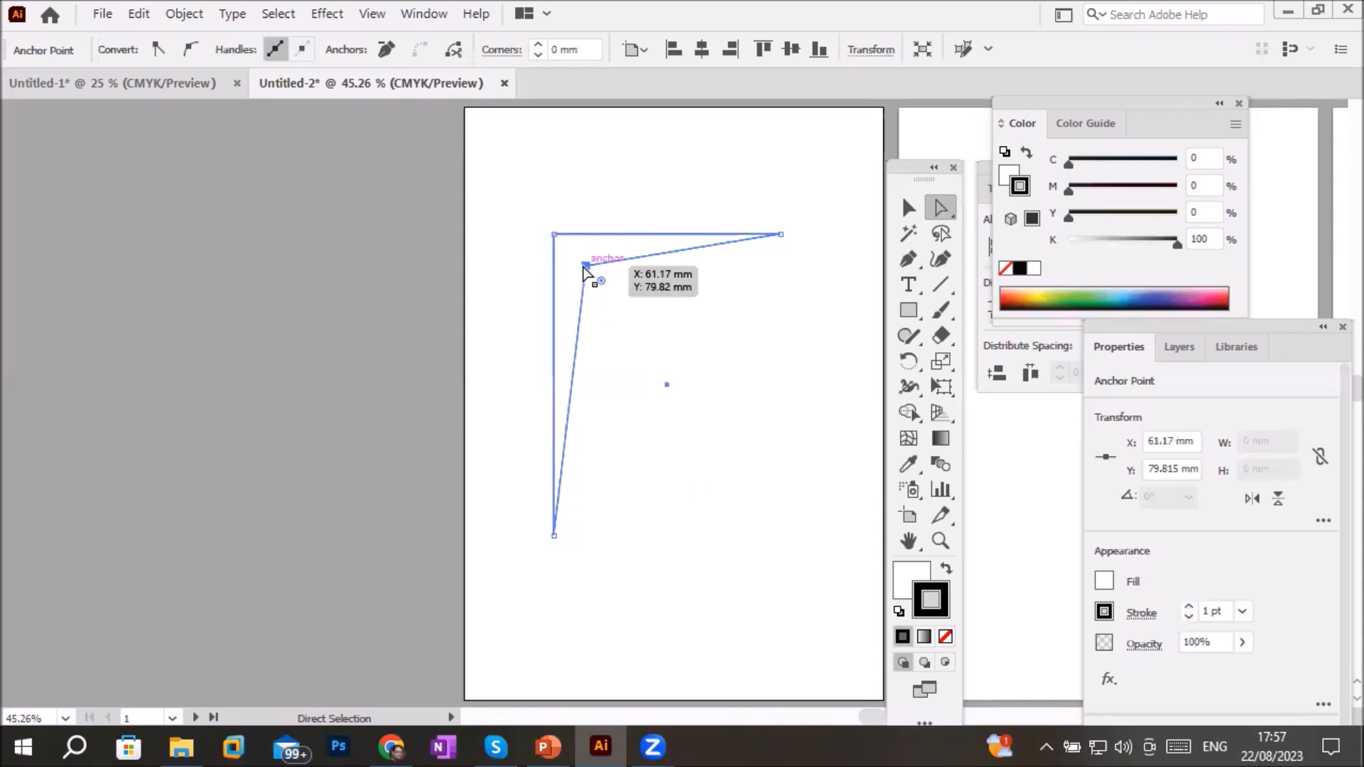
drag(586, 266, 884, 534)
drag(554, 536, 464, 523)
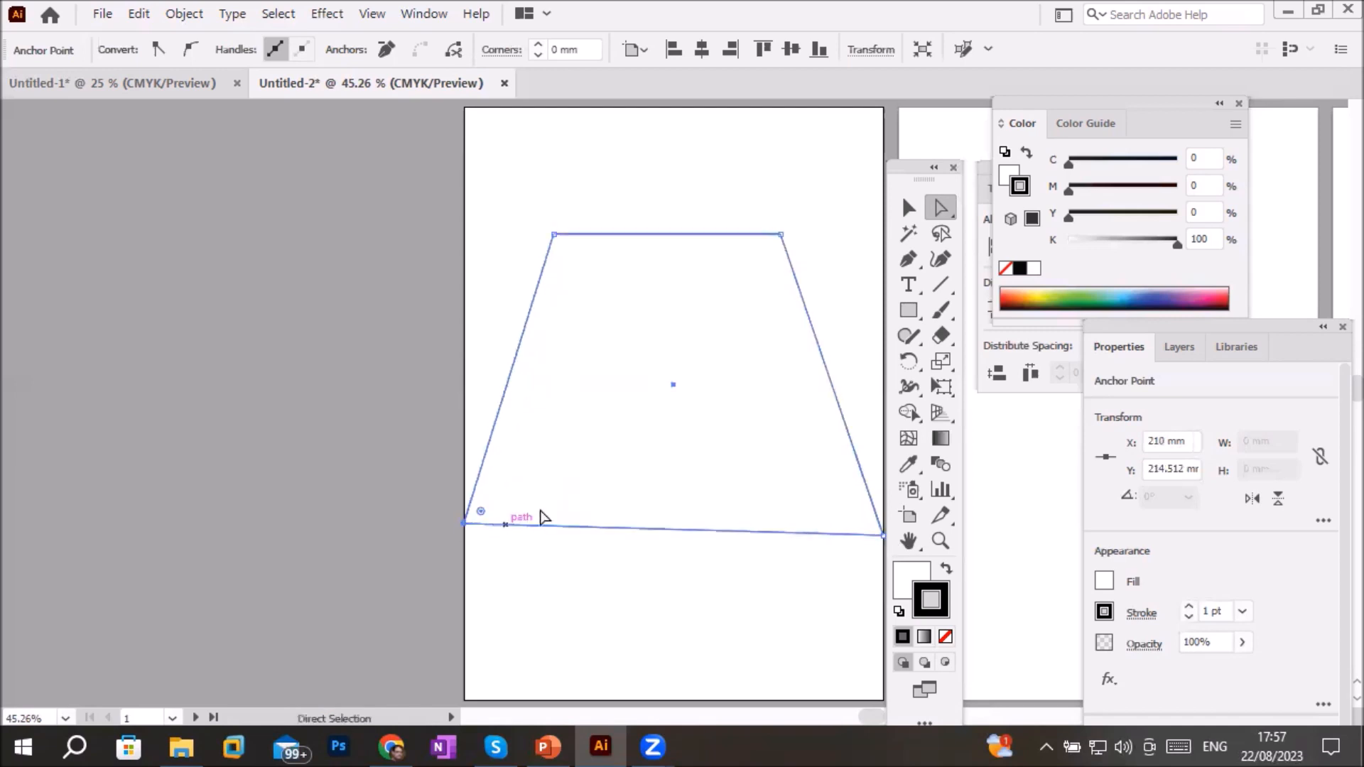
drag(556, 235, 604, 183)
drag(781, 305, 770, 179)
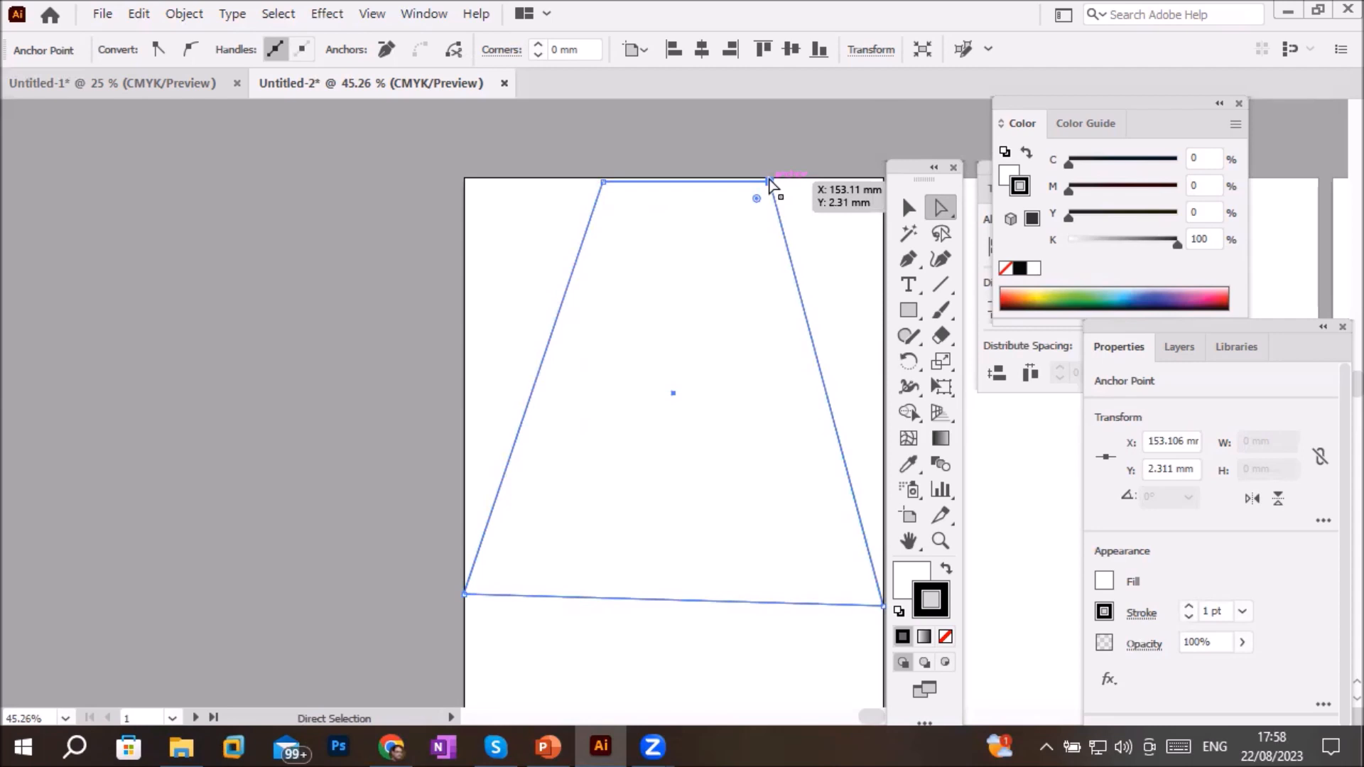
Try several fill colours from the spectrum on the trapezoid, including near-black and teal
click(1005, 172)
drag(1052, 299, 1181, 301)
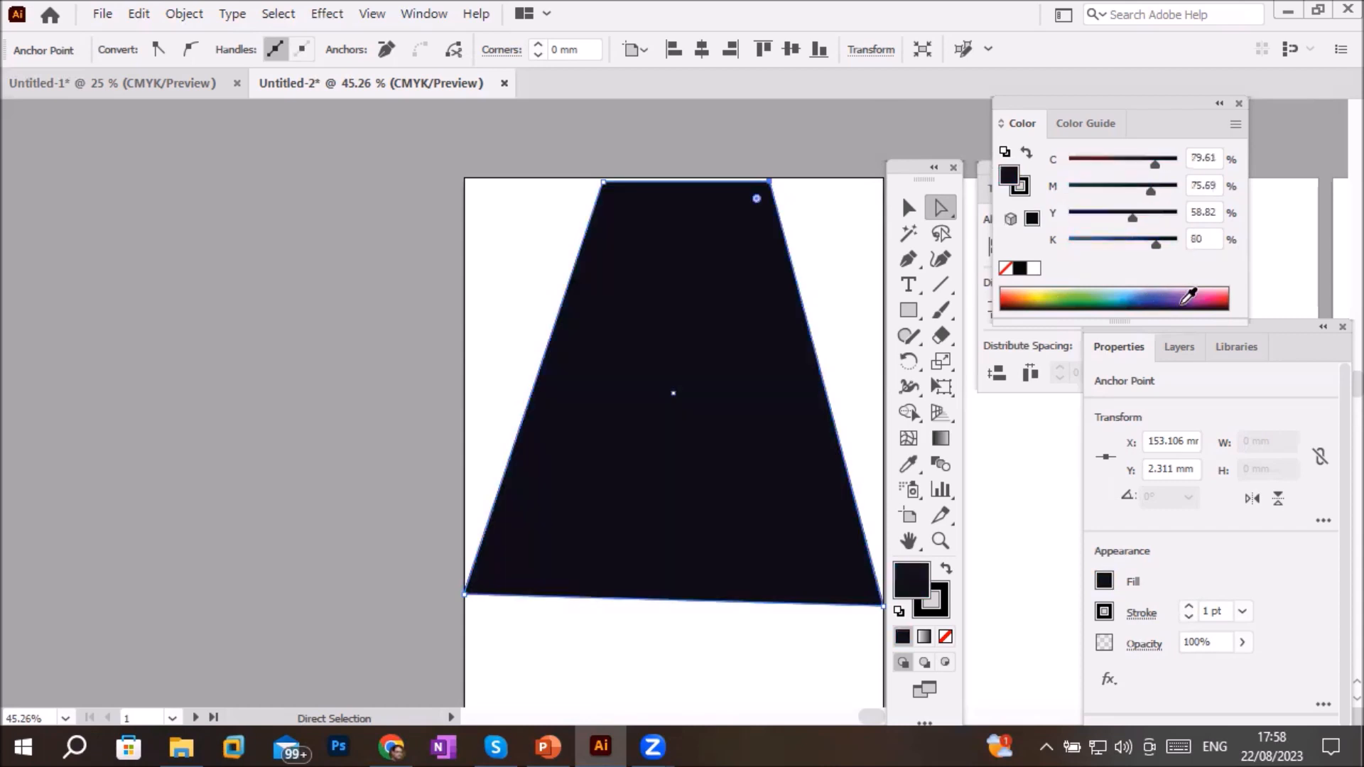
click(1116, 290)
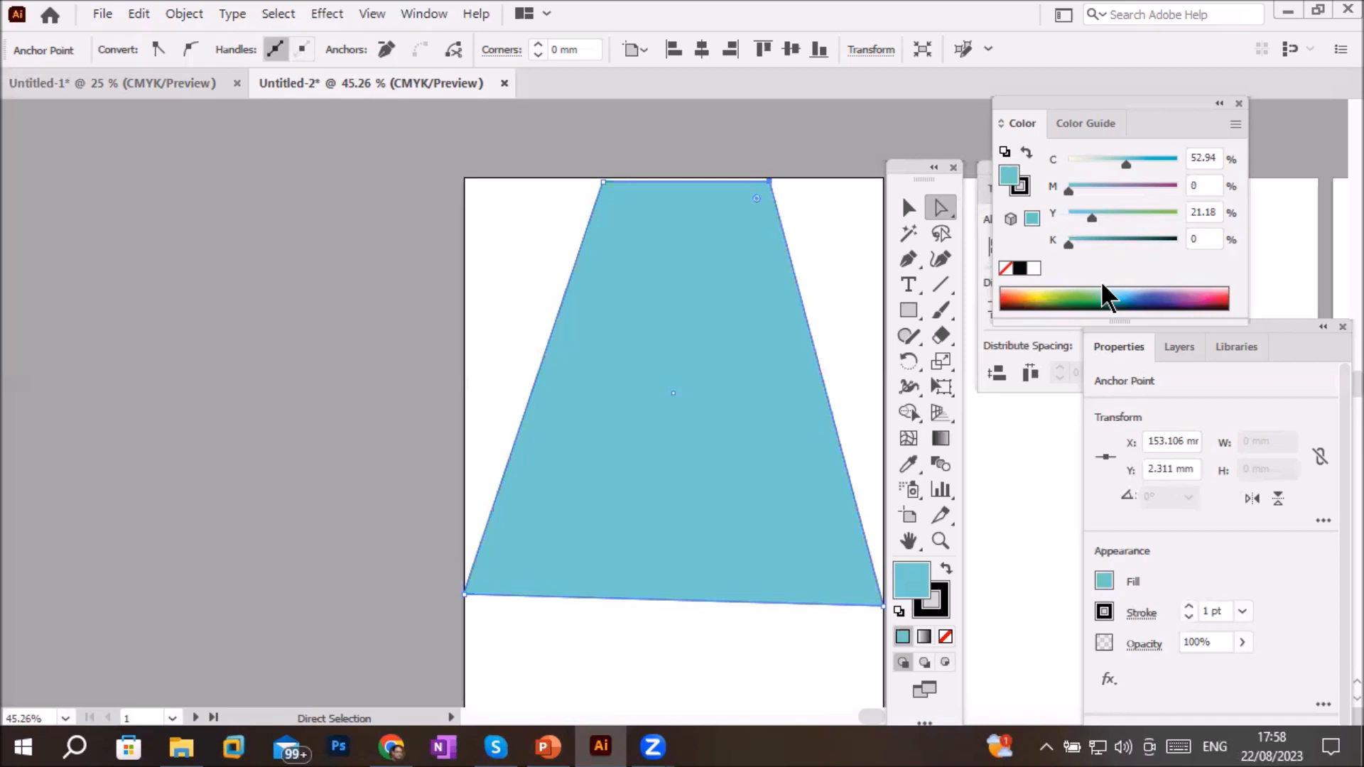
click(1134, 309)
click(1144, 298)
click(1110, 299)
click(1071, 302)
Undo the fill colours and all corner moves back to the original rectangle
key(ctrl+z)
key(ctrl+z)
key(ctrl+z)
key(ctrl+z)
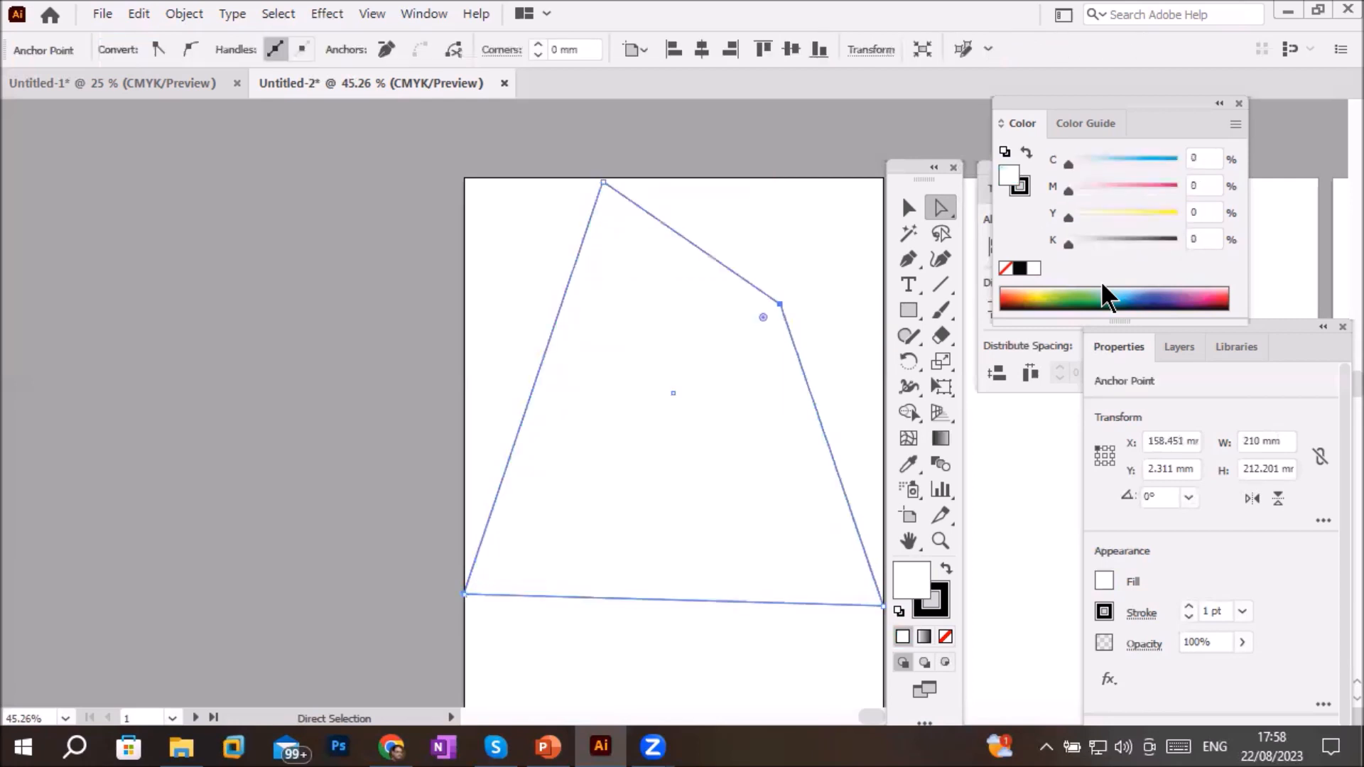
key(ctrl+z)
key(ctrl+z)
key(ctrl+z)
key(ctrl+z)
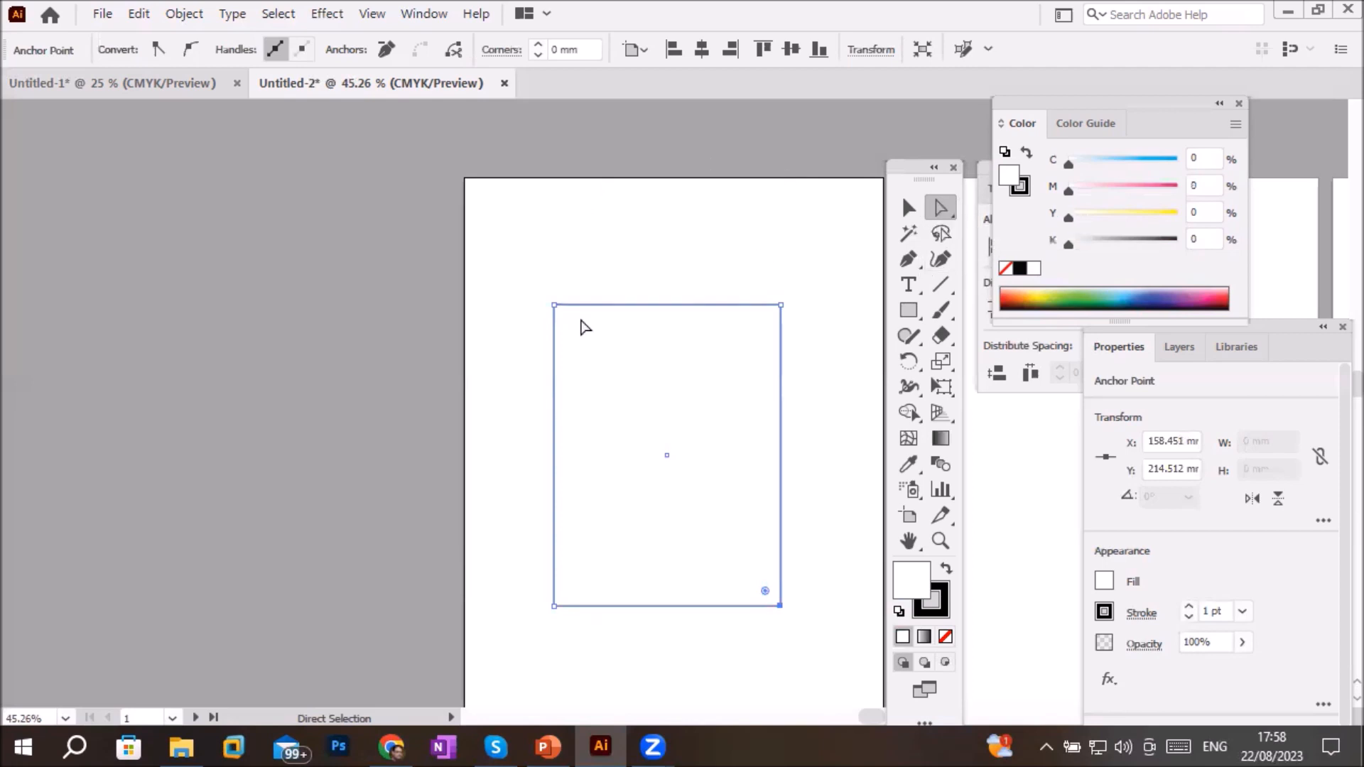
Move the rectangle off the artboard to its left and draw an ellipse about 122 mm wide and 158 mm high on the artboard
drag(524, 281, 381, 587)
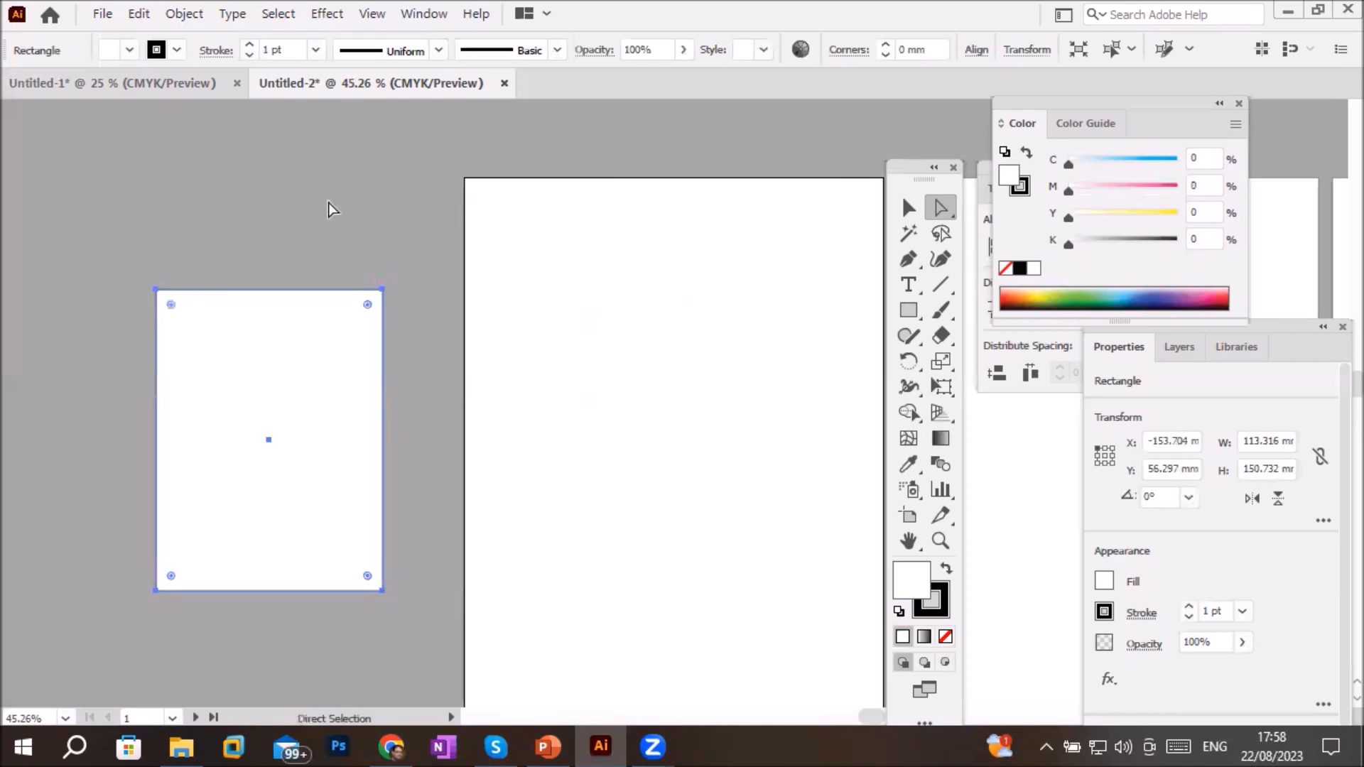
drag(909, 310, 973, 363)
drag(535, 309, 776, 626)
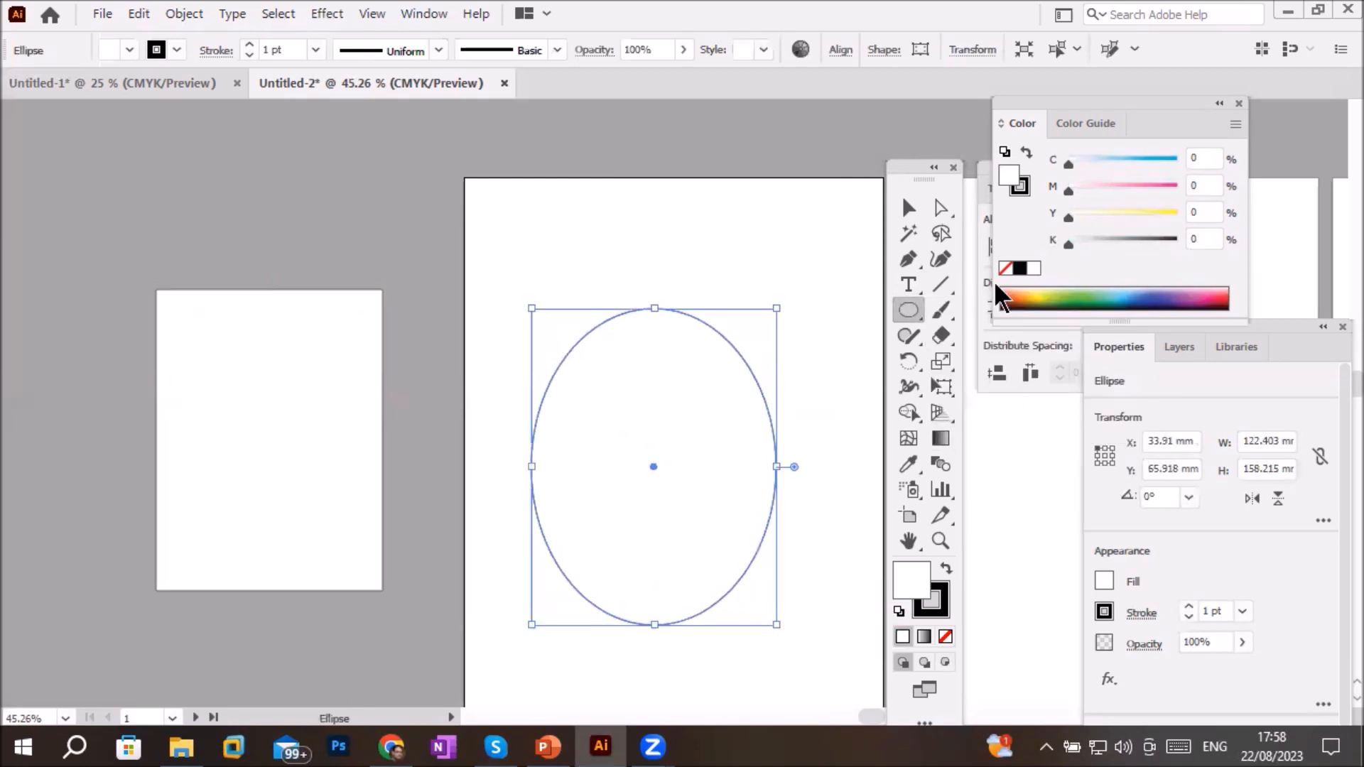
click(905, 215)
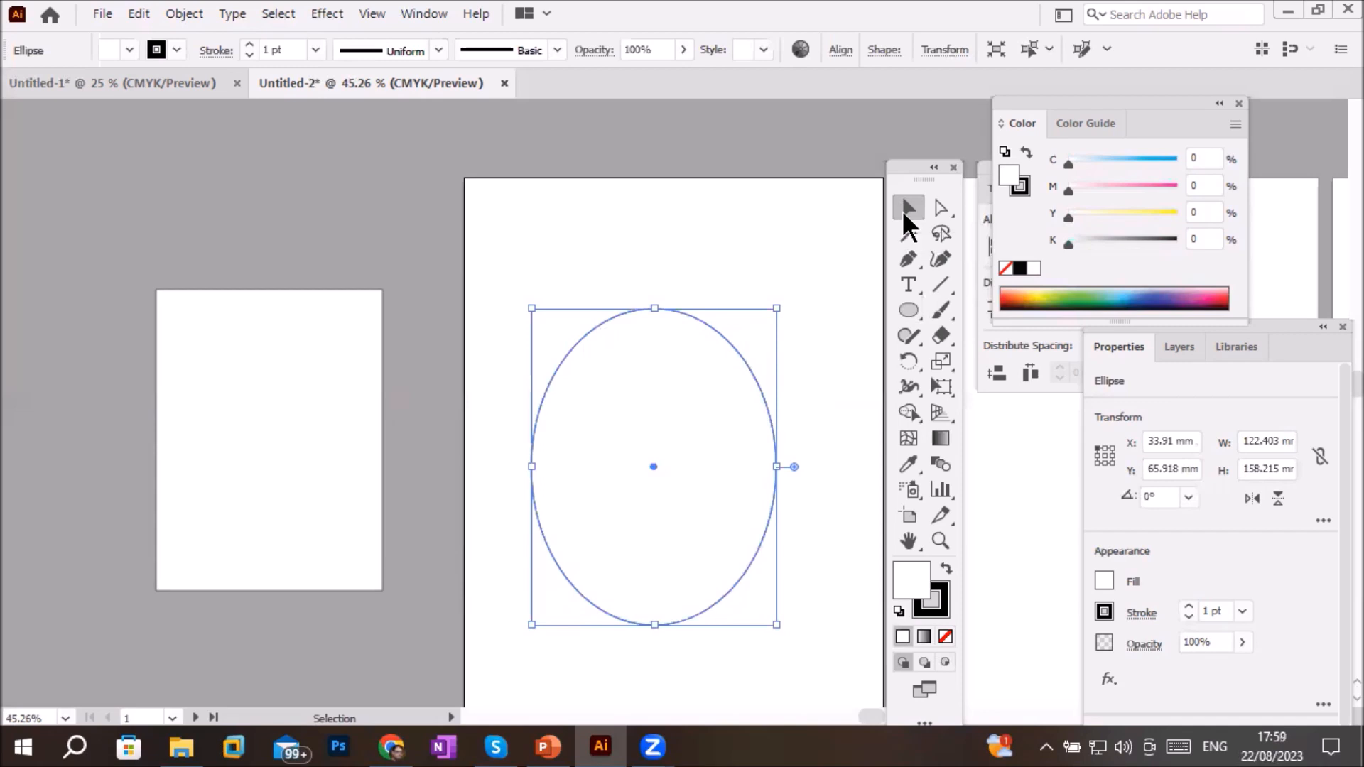
Try bending the ellipse's upper-right curve downward with the top anchor's right direction handle, then undo the bend
click(939, 206)
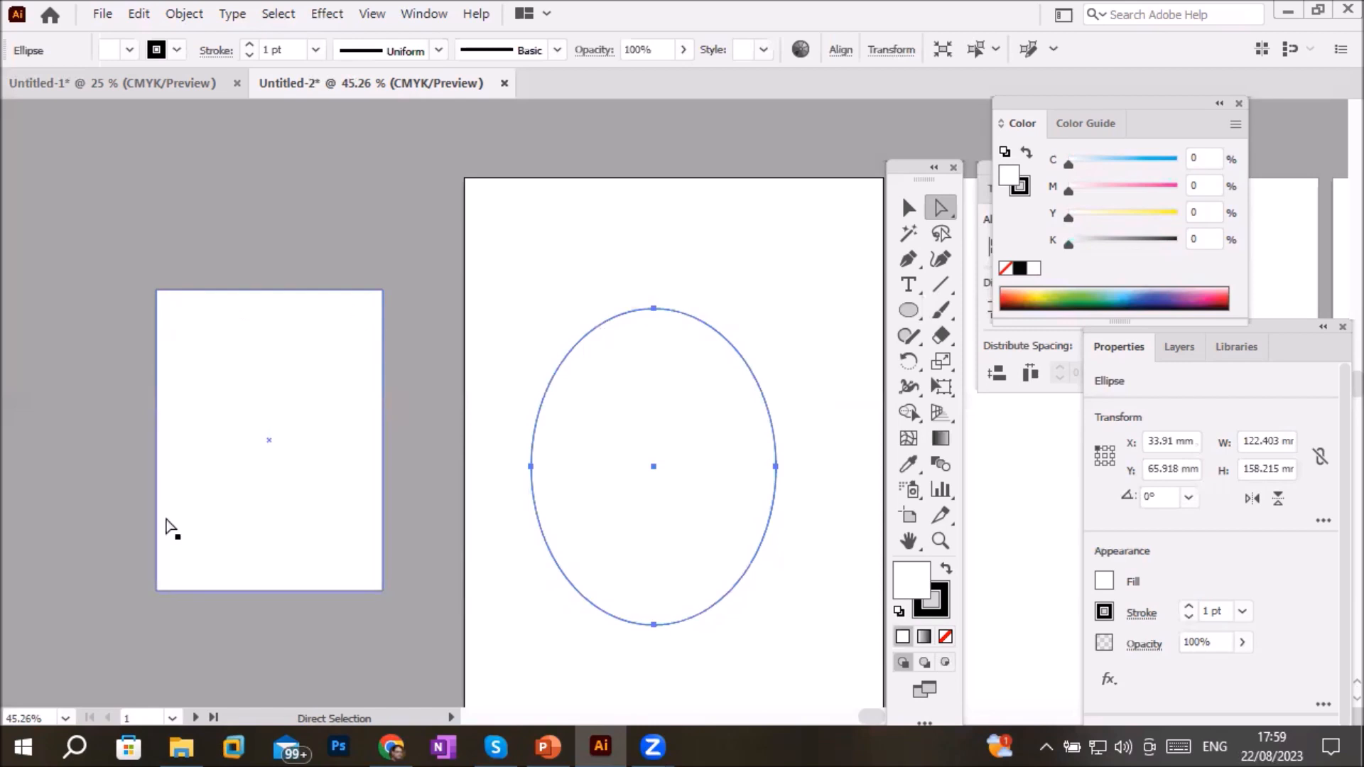
click(653, 310)
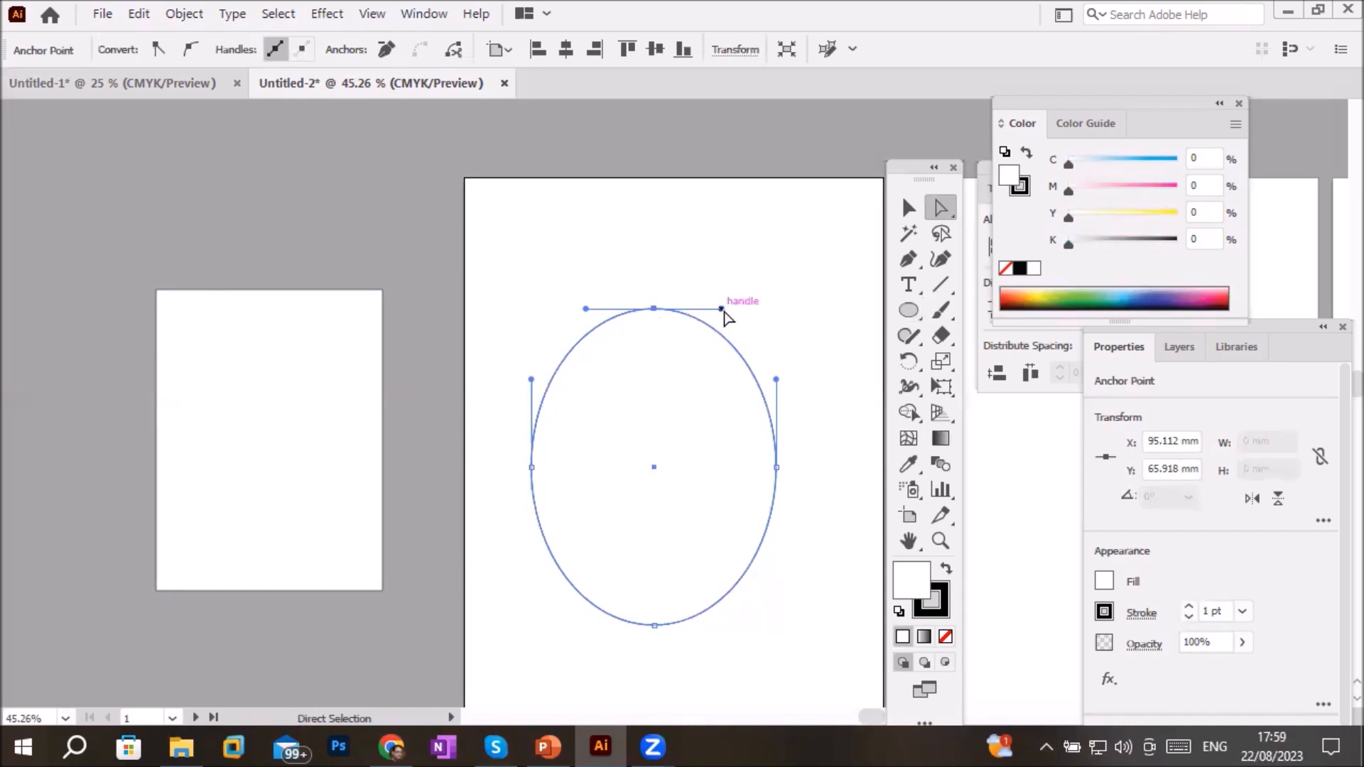
drag(722, 309, 722, 403)
drag(721, 399, 639, 641)
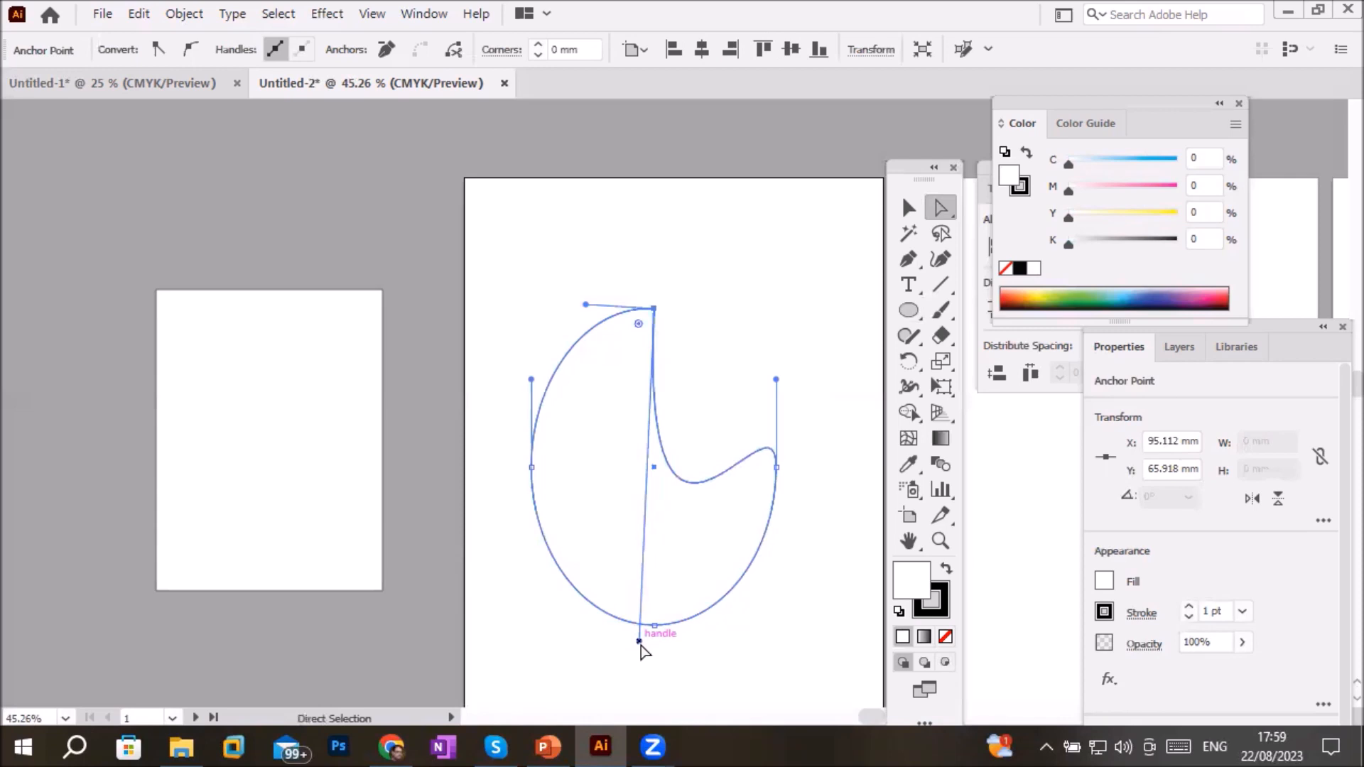
key(ctrl+z)
key(ctrl+z)
key(ctrl+z)
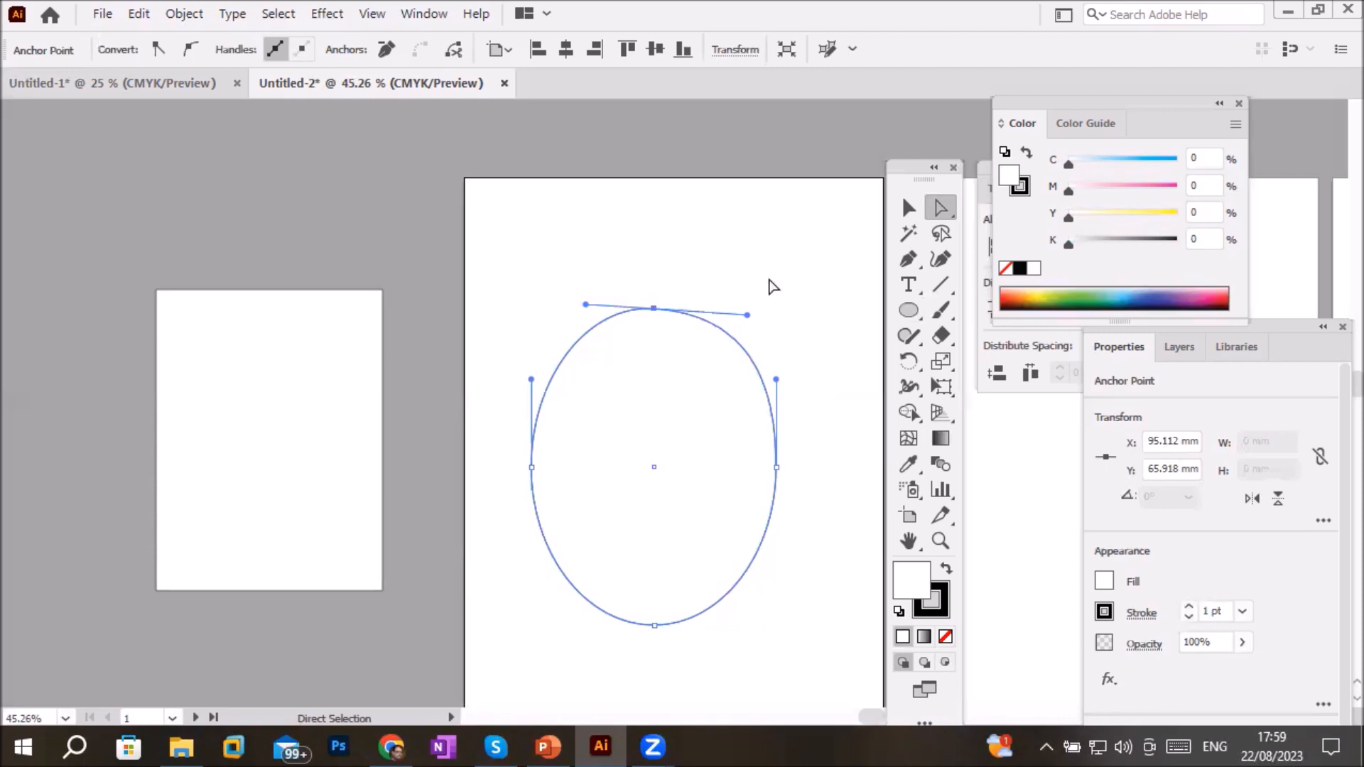
Form a pointed tip at the ellipse's bottom by swinging both direction handles of the bottom anchor up toward the centre
drag(654, 628, 655, 629)
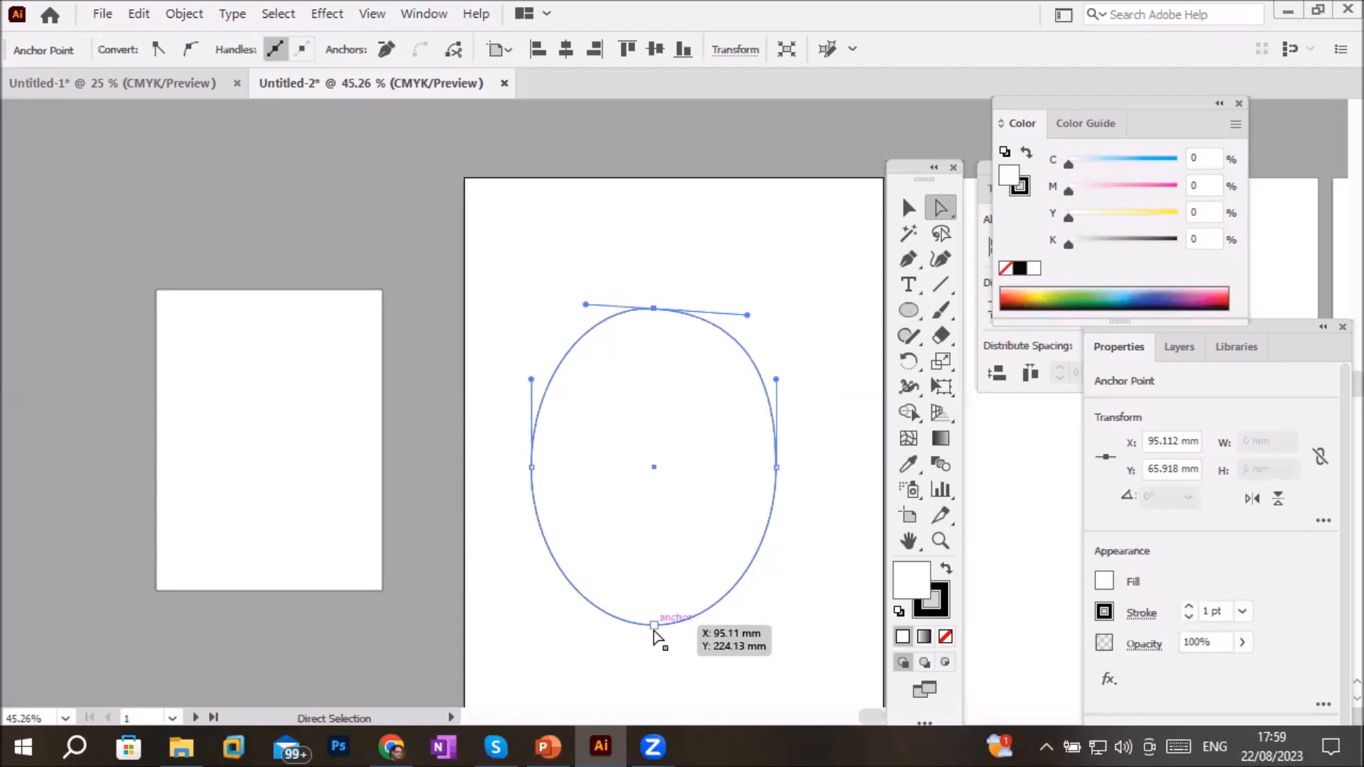
click(654, 628)
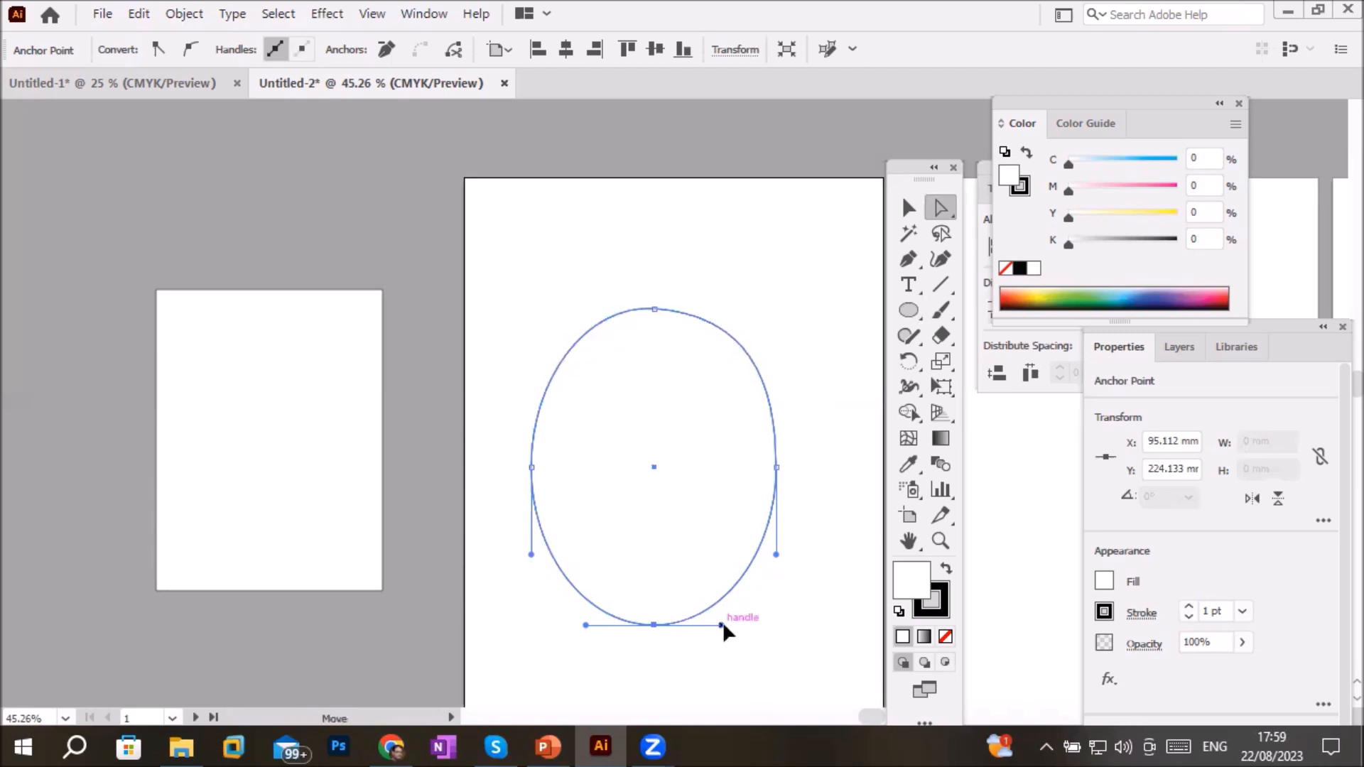
mouse_move(723, 624)
mouse_down()
mouse_move(721, 590)
mouse_move(724, 670)
mouse_move(729, 624)
mouse_up()
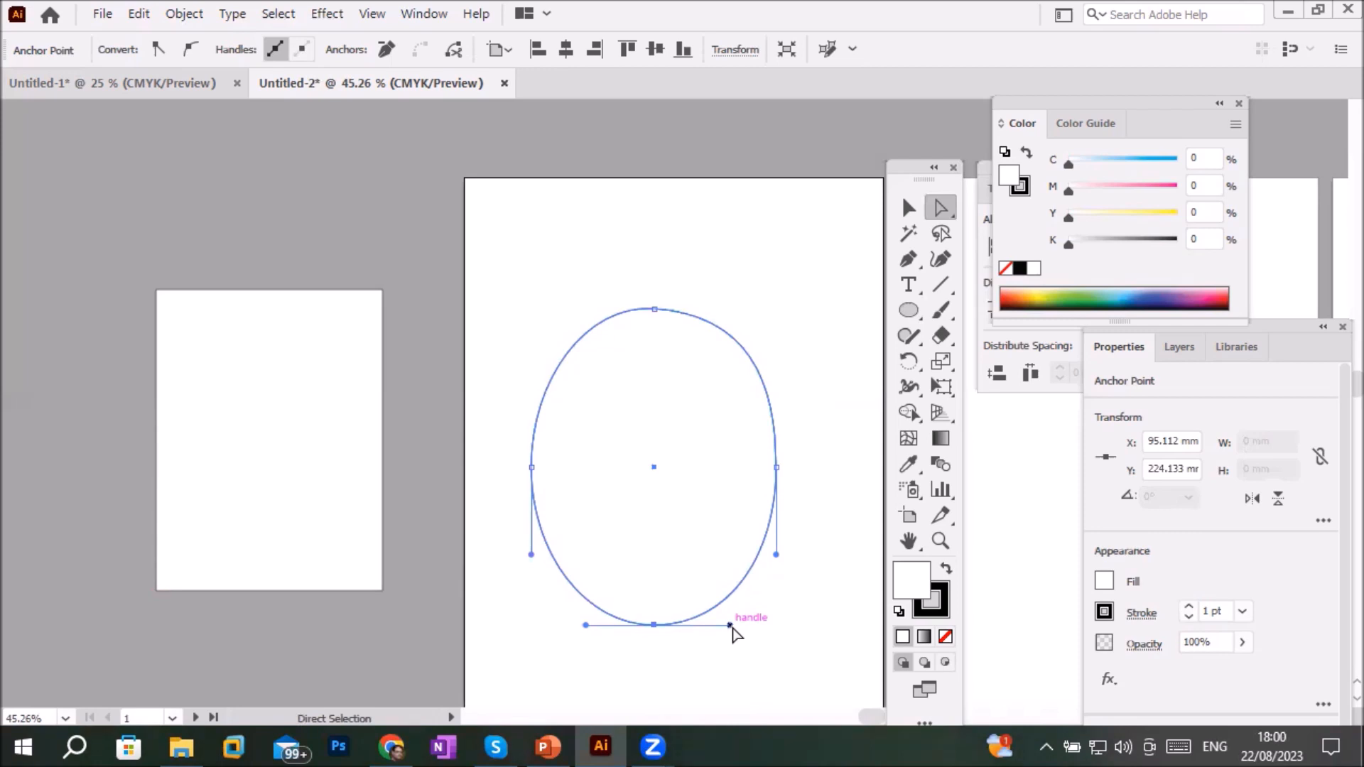
drag(731, 626, 655, 482)
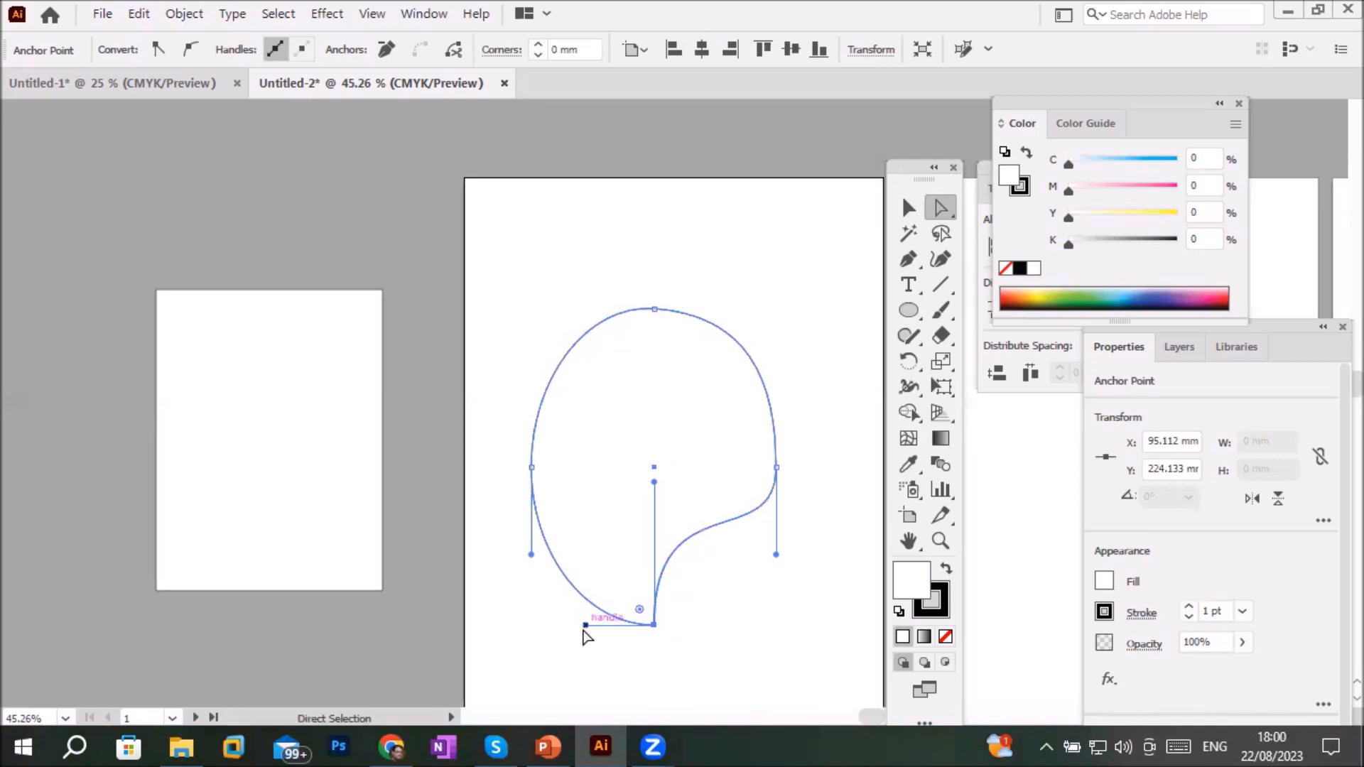
drag(585, 626, 654, 481)
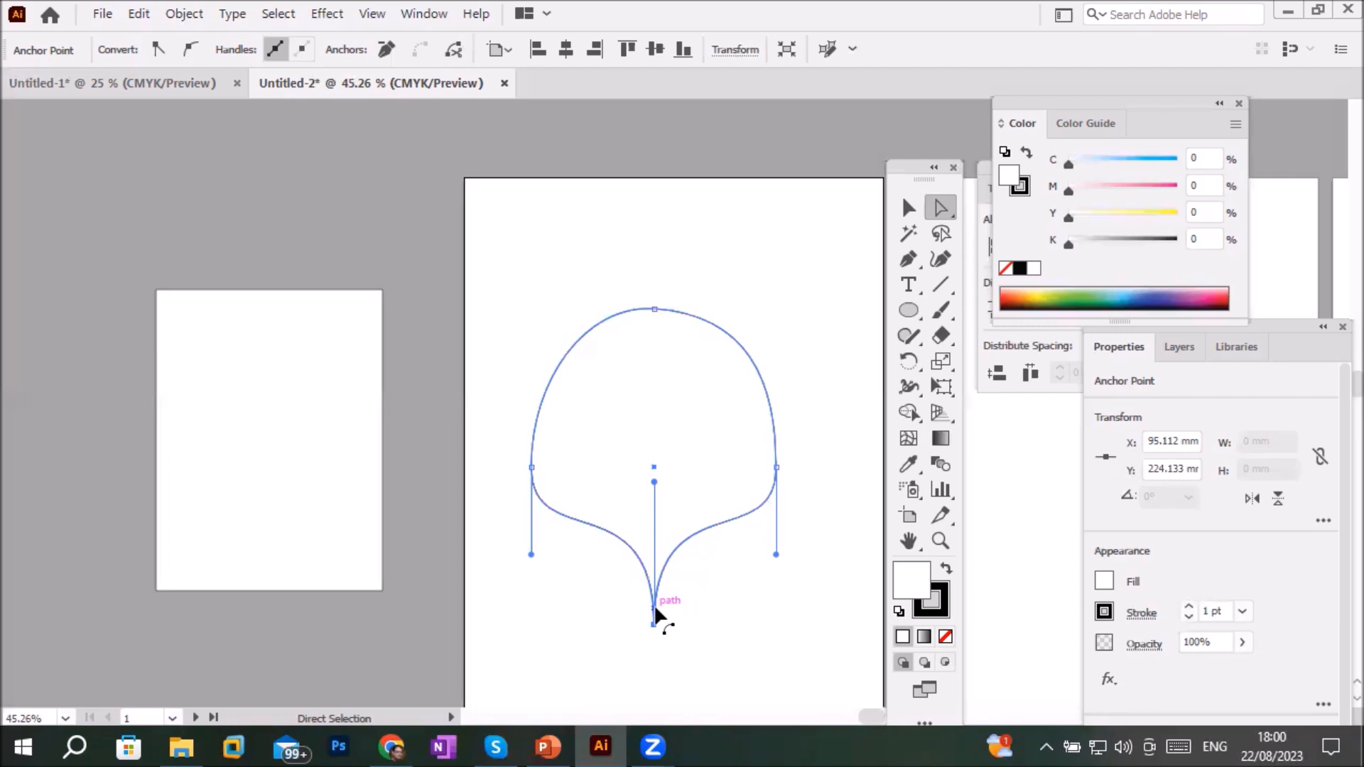
Raise the shape's top anchor to Y about 21.55 mm and extend its right direction handle horizontally
click(658, 307)
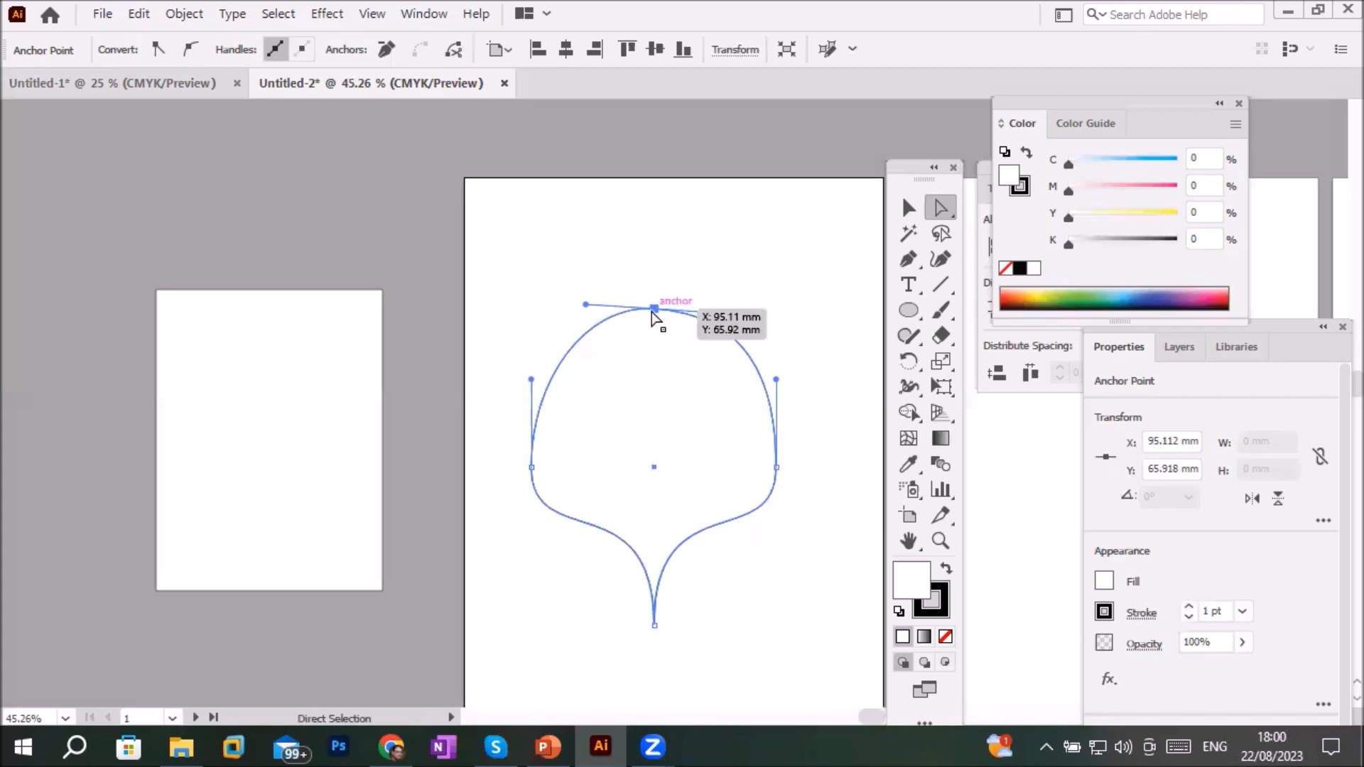
drag(651, 311, 655, 220)
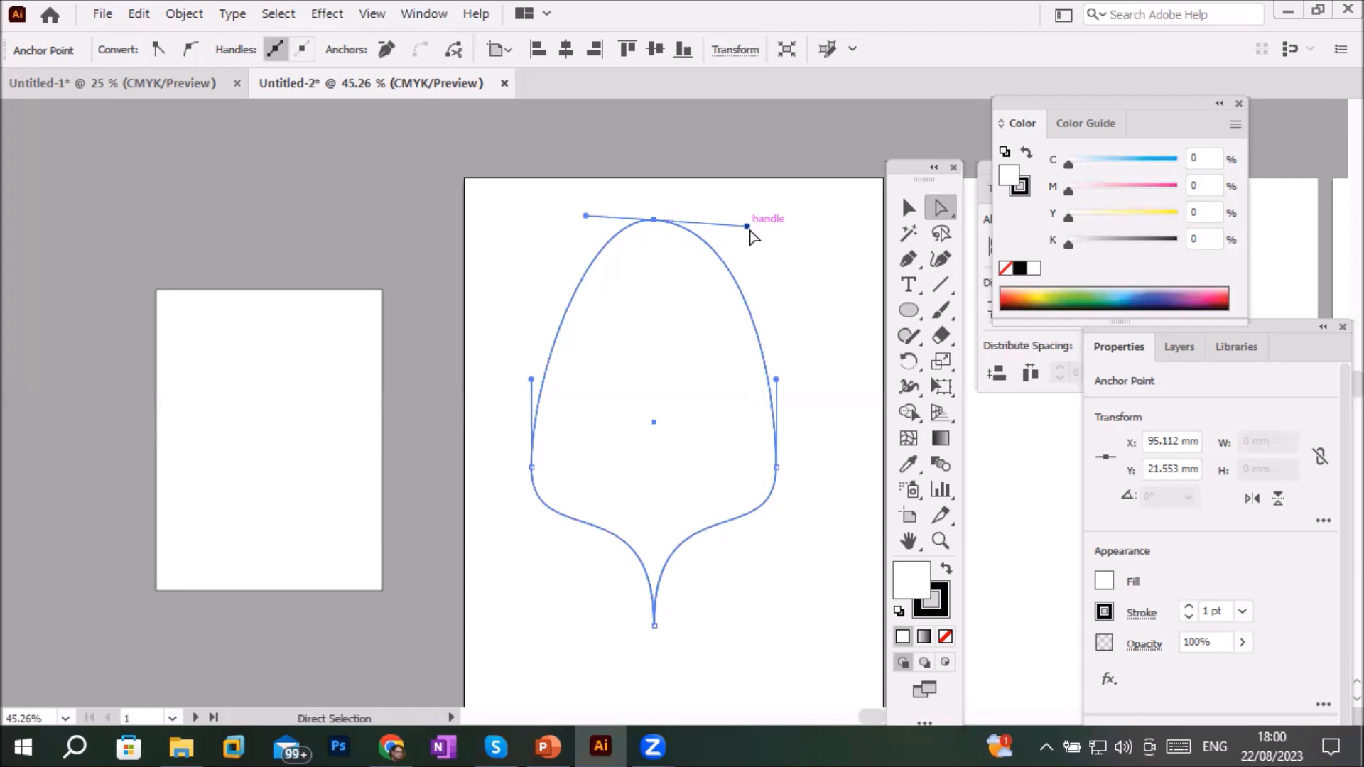
drag(747, 227, 793, 220)
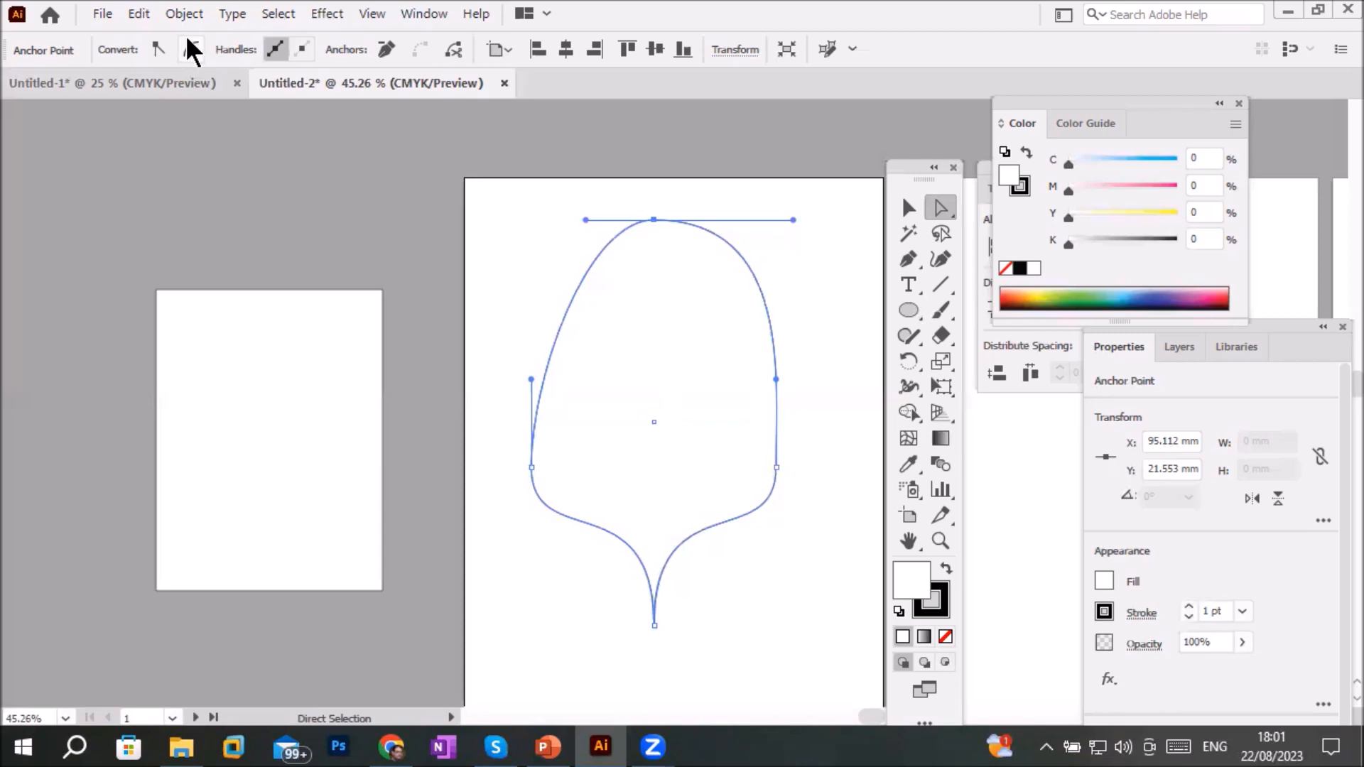
Adjust the top anchor's right handle to make a copy of the upper curve, and bend the copy's right side inward
drag(793, 220, 746, 219)
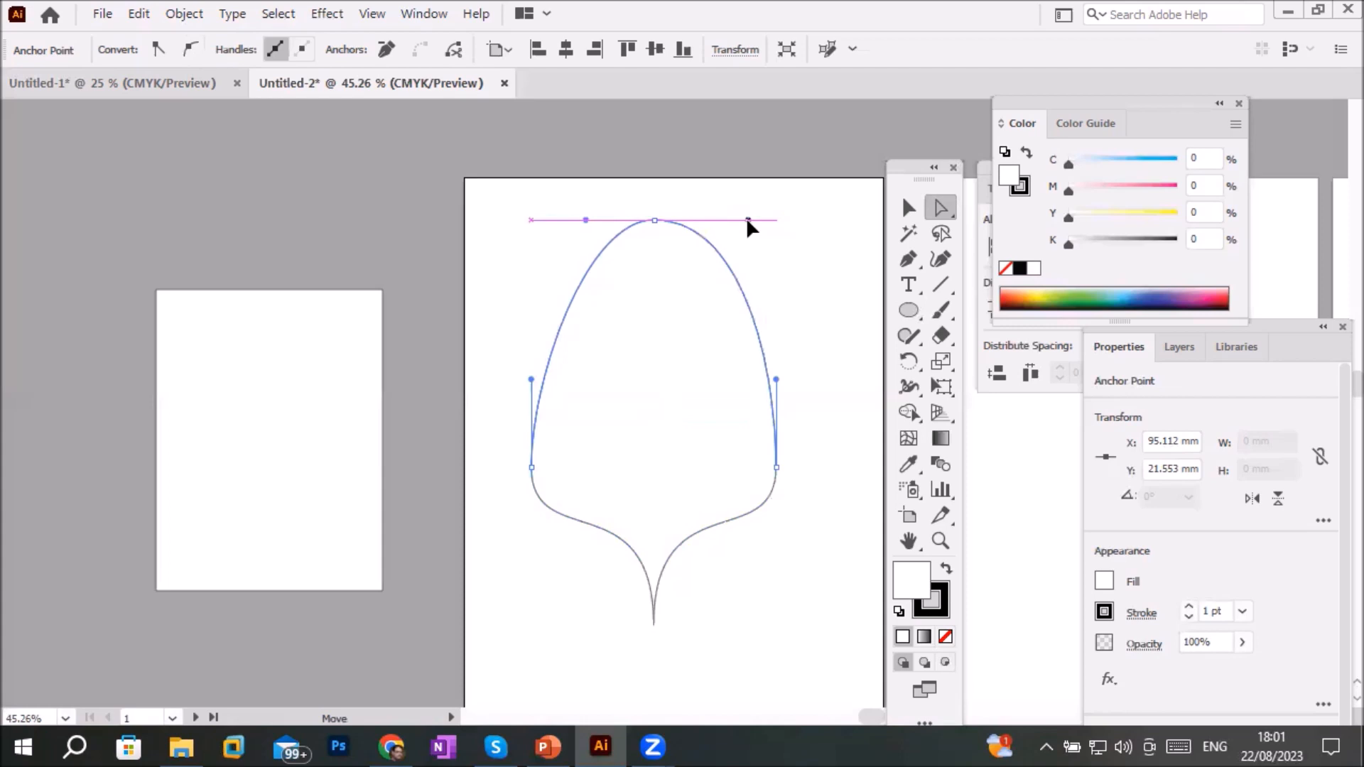
drag(747, 219, 745, 217)
mouse_move(745, 220)
mouse_down()
mouse_move(706, 307)
mouse_move(759, 218)
mouse_up()
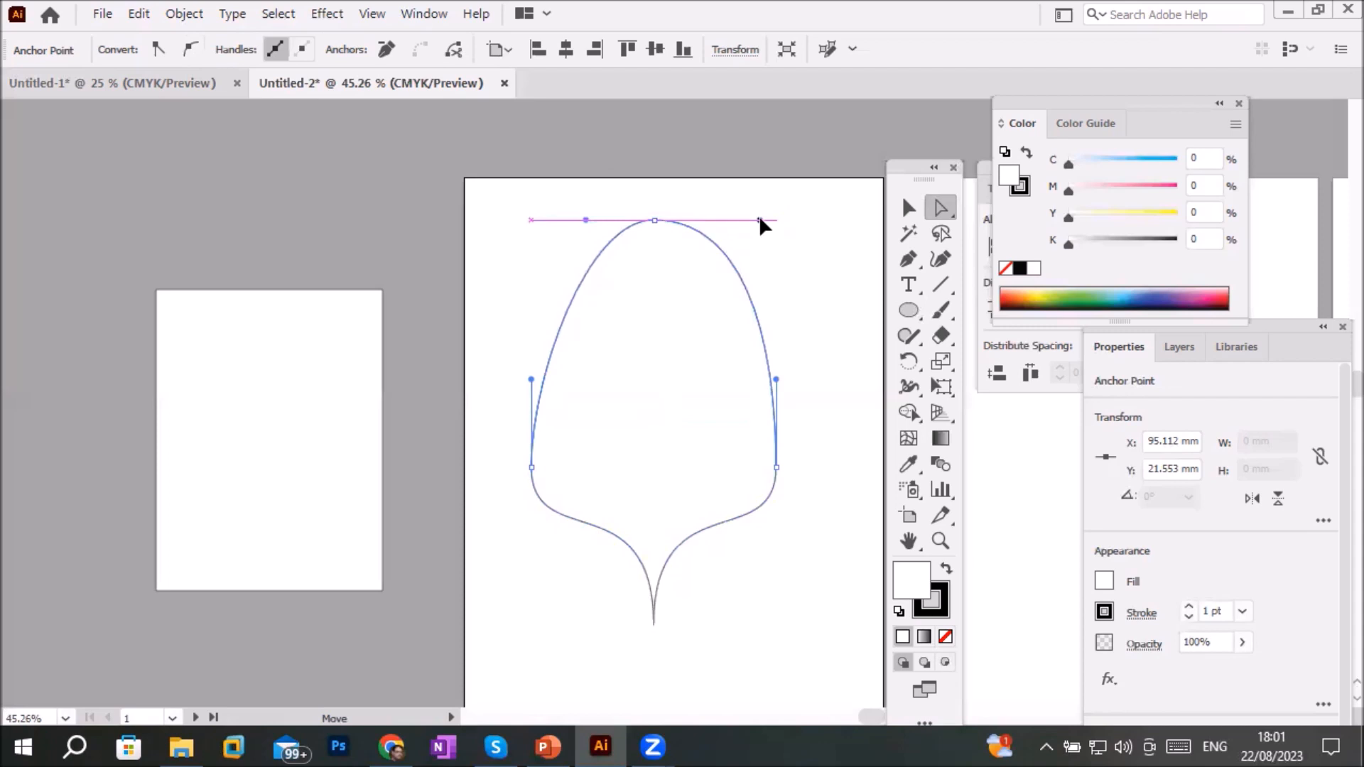
mouse_move(760, 219)
mouse_down()
mouse_move(725, 283)
mouse_move(756, 221)
mouse_up()
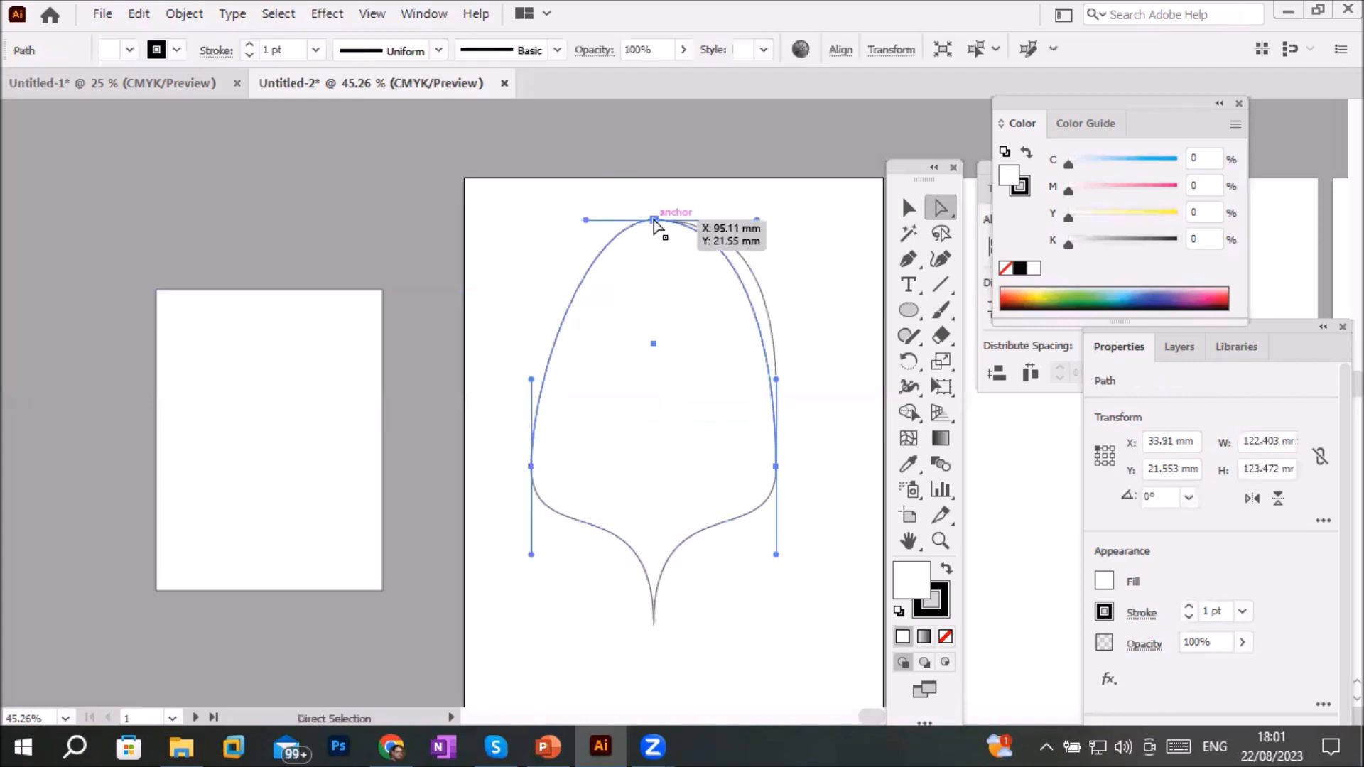
click(654, 221)
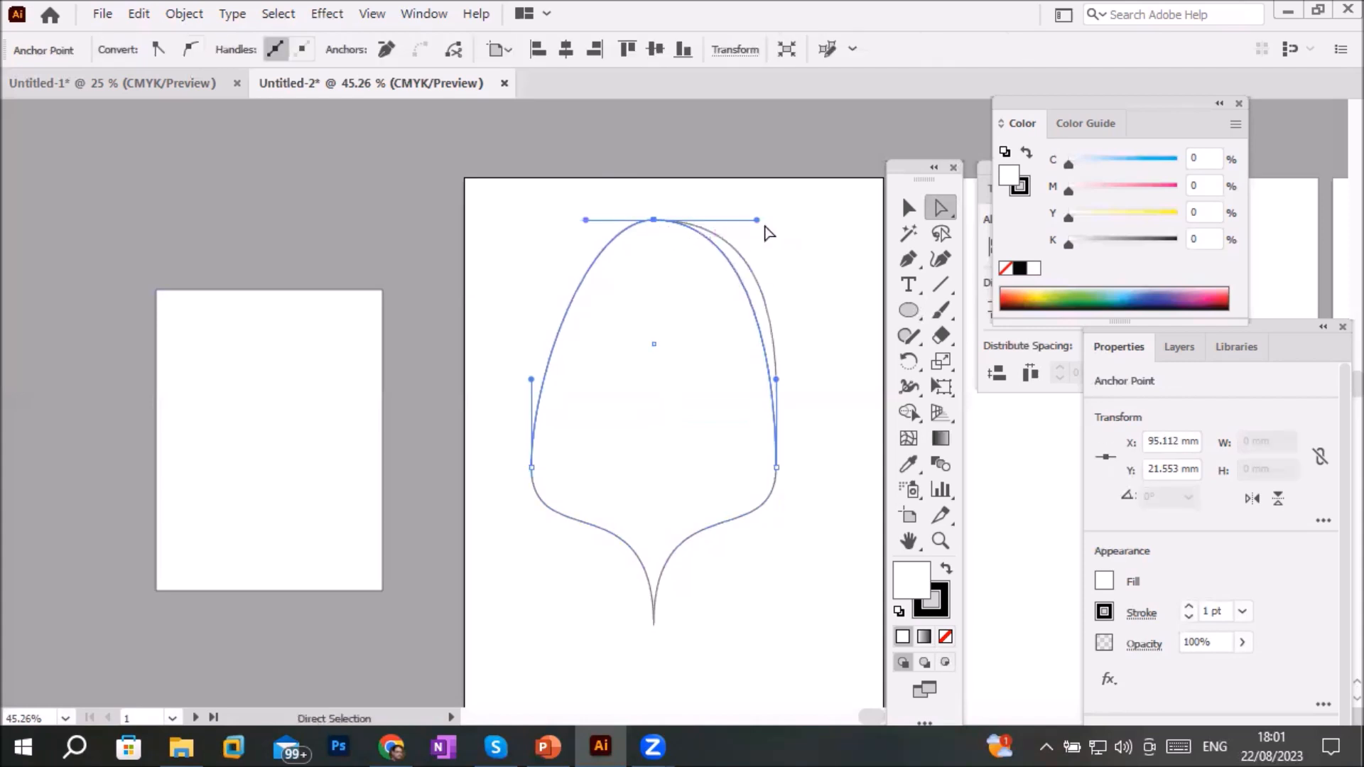
drag(758, 222, 724, 435)
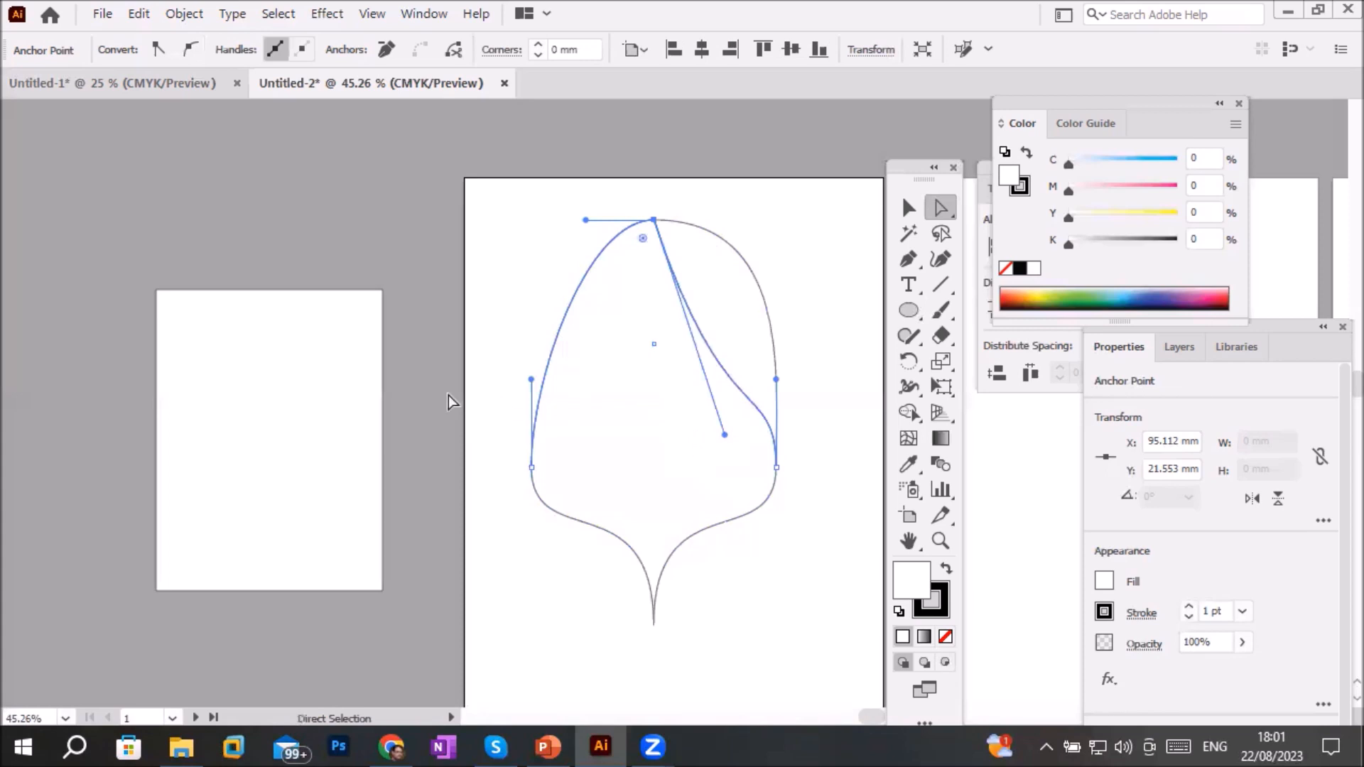
Fill the copied upper path with a near-black colour from the spectrum
click(1087, 293)
click(1169, 300)
click(1165, 299)
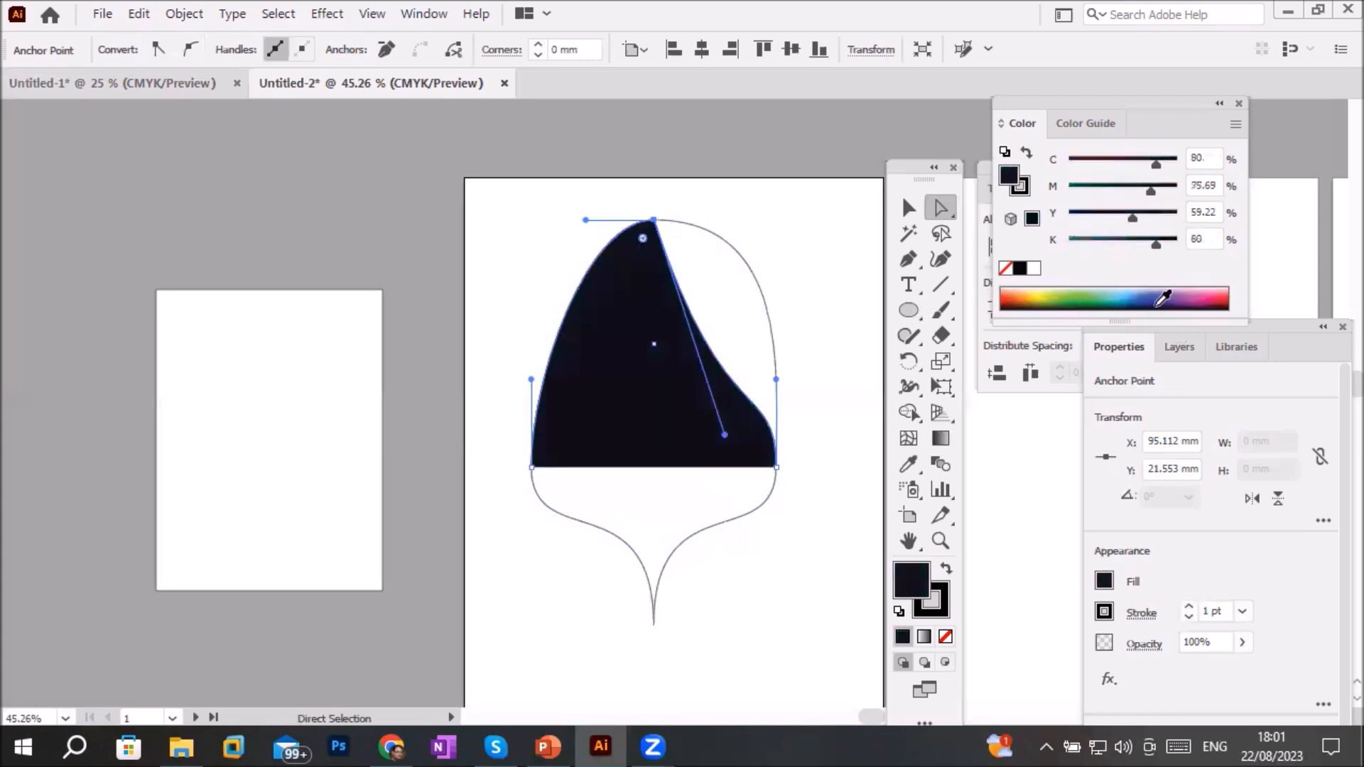
Undo the fill, the copied curve and all anchor and handle edits back to the plain ellipse
key(ctrl+z)
key(ctrl+z)
key(ctrl+z)
key(ctrl+z)
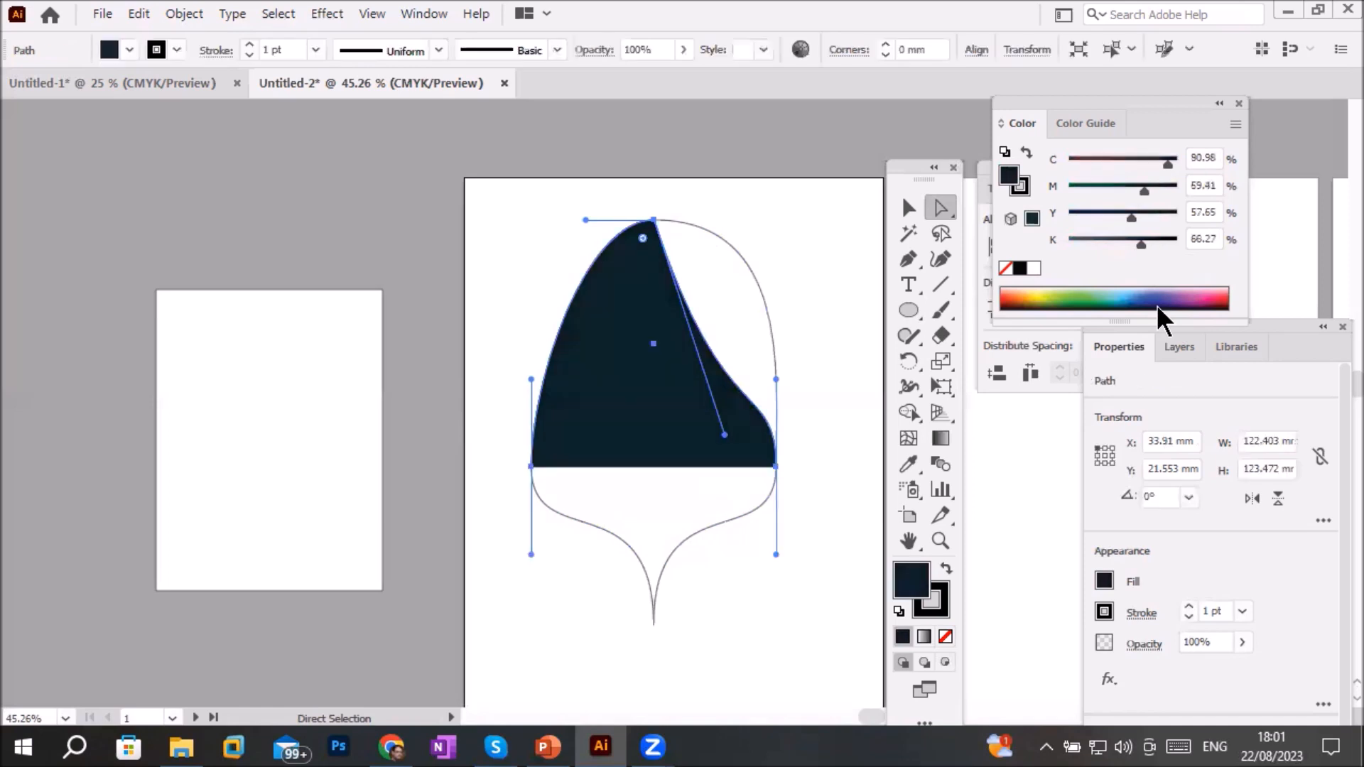
key(ctrl+z)
key(ctrl+z)
key(ctrl+z)
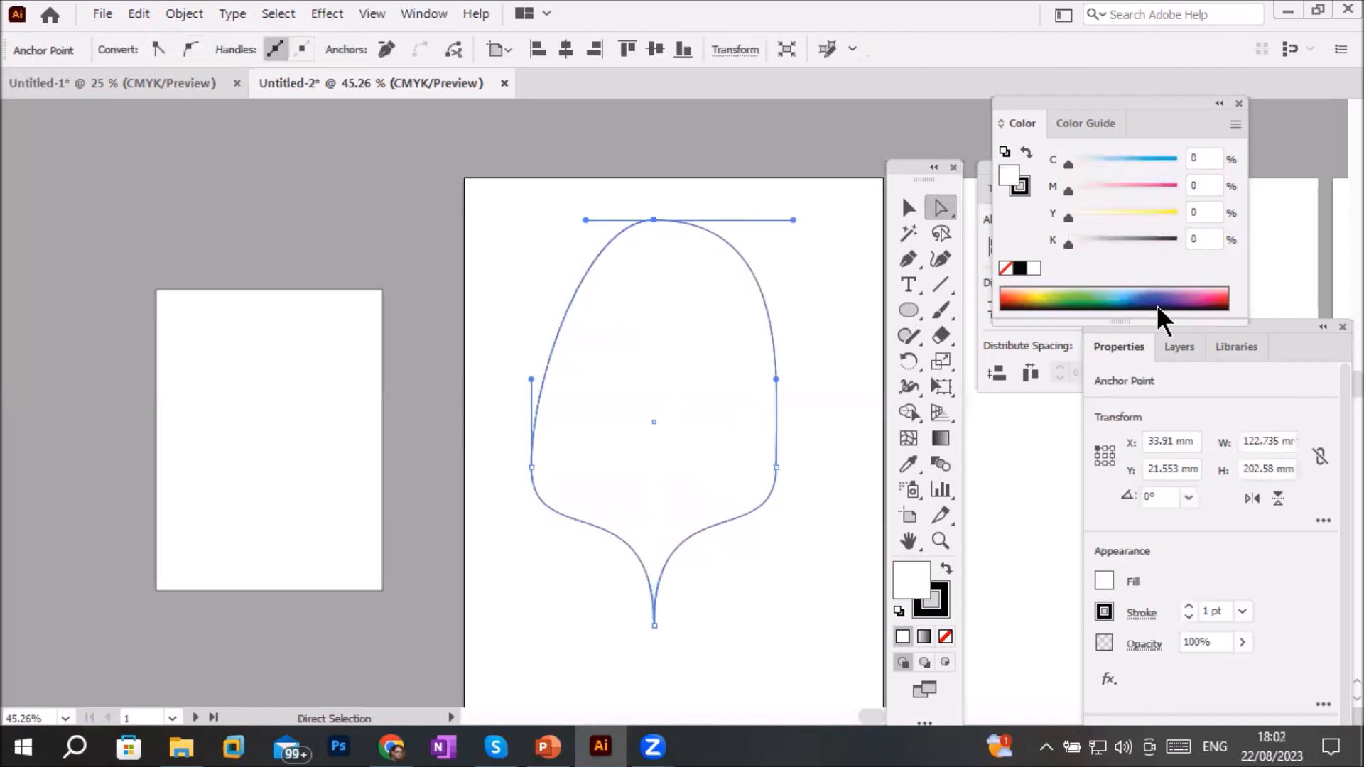
key(ctrl+z)
key(ctrl+z)
key(ctrl+z)
key(ctrl+z)
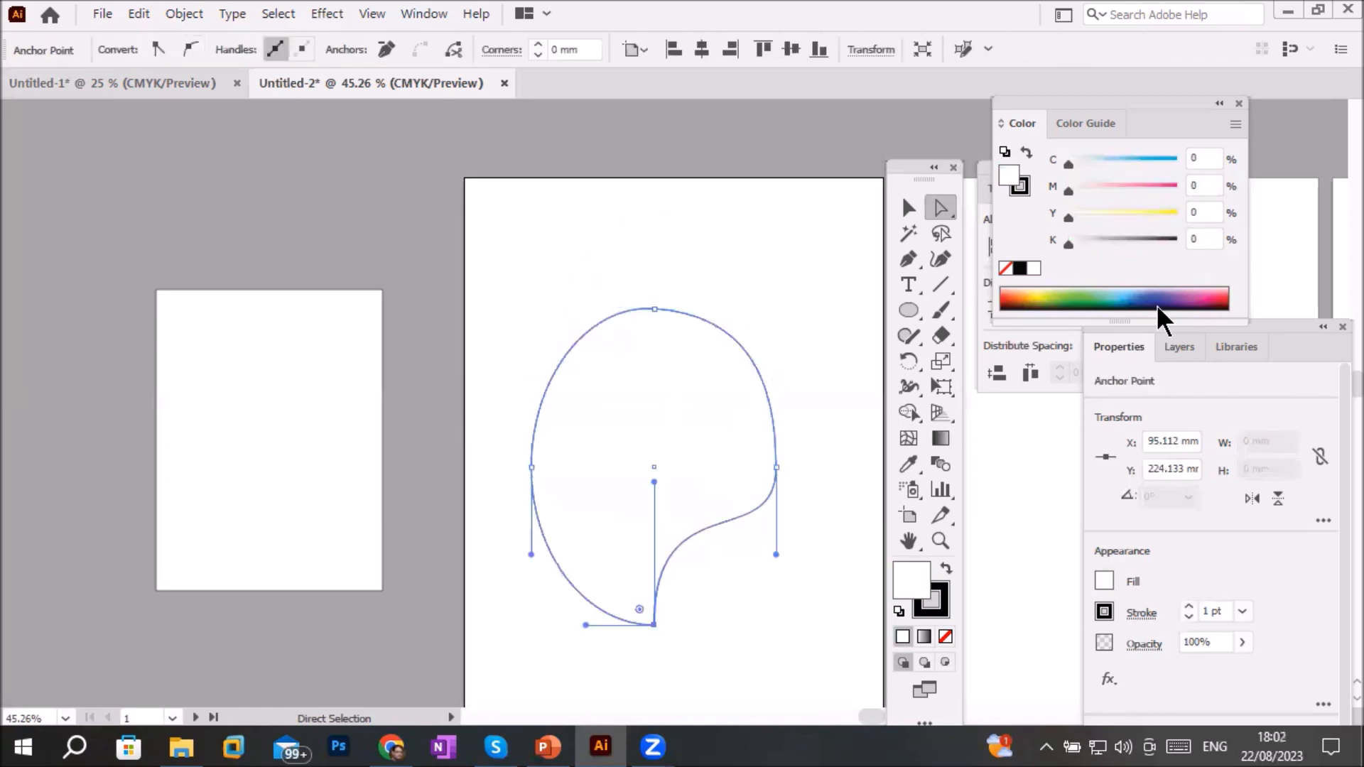
key(ctrl+z)
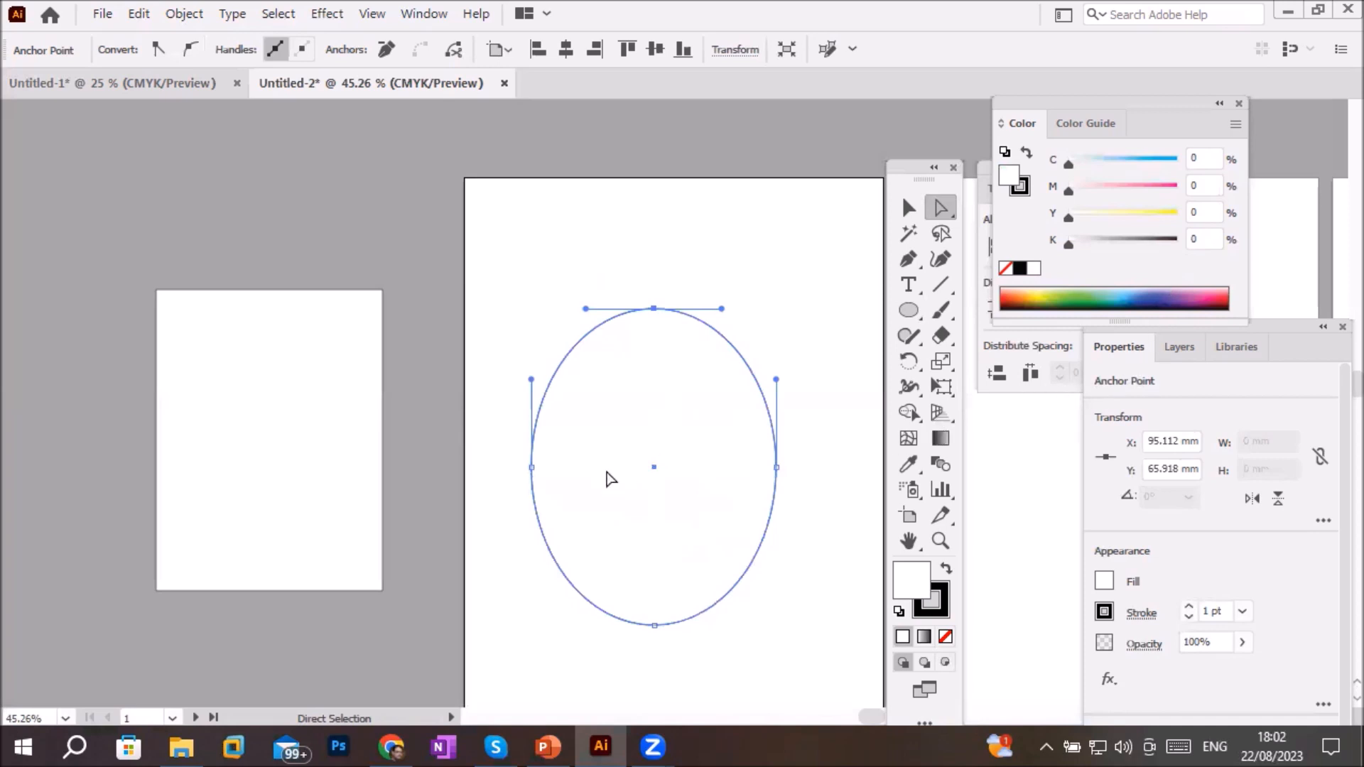
Lower the ellipse's two side anchors together to form an egg shape
drag(493, 445, 776, 524)
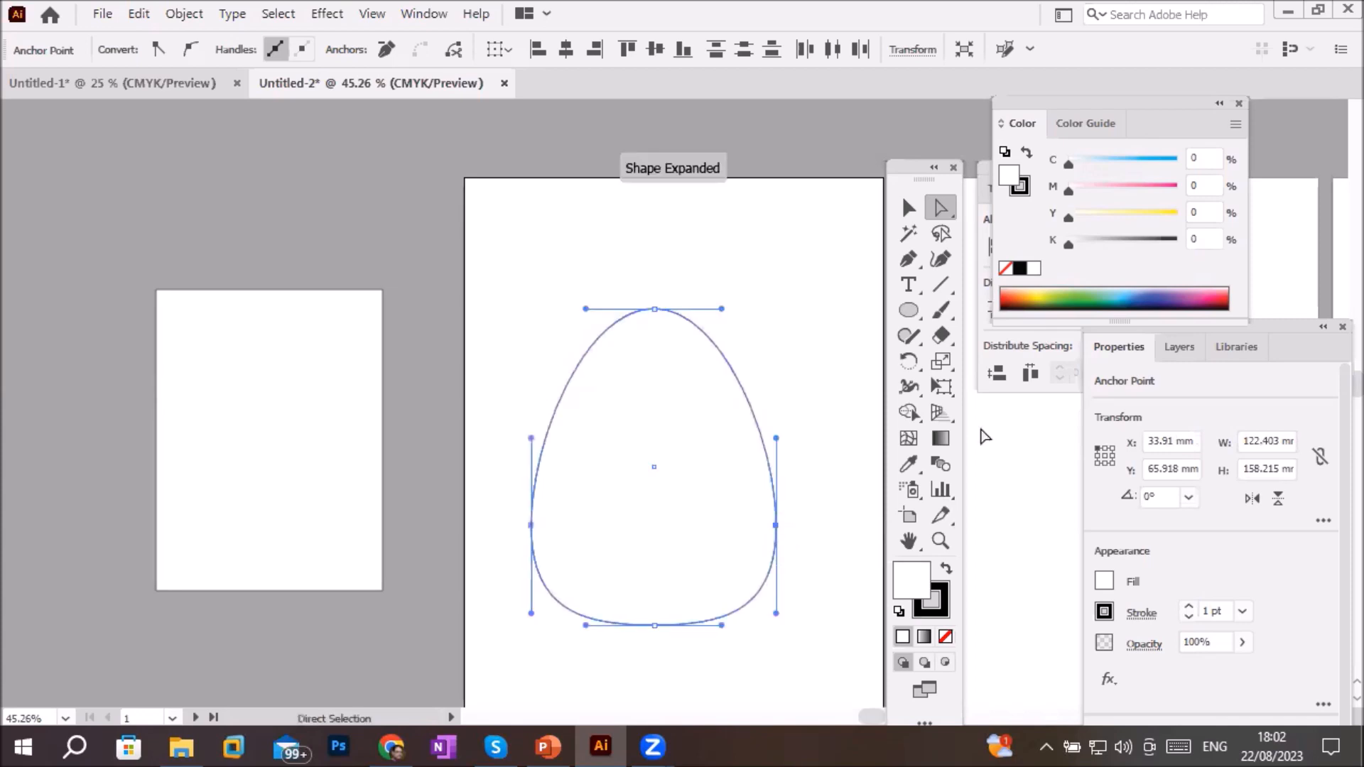
Fill the egg shape with green from the colour spectrum
click(1056, 298)
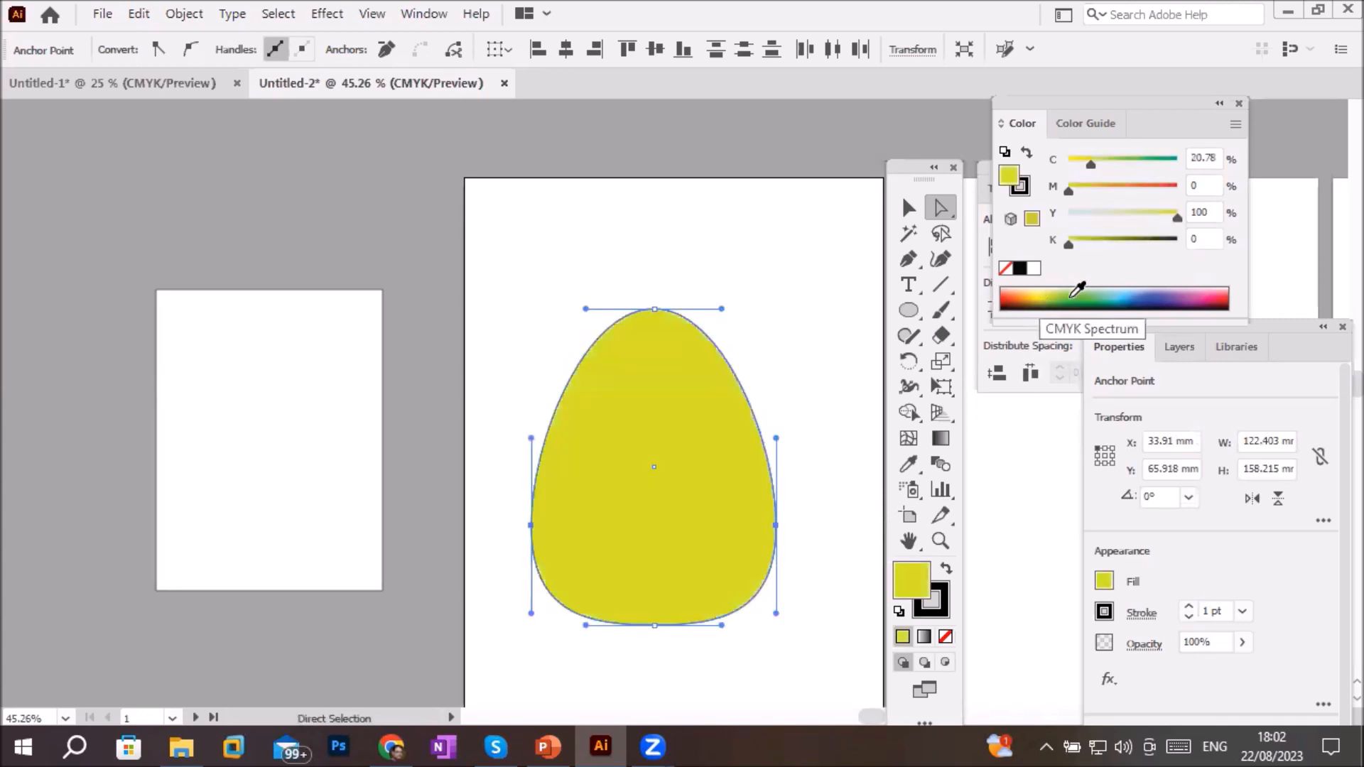
click(1082, 298)
click(1102, 298)
Try dark blue, white and olive fills on the egg shape, and undo them back to the green fill
click(1166, 299)
click(1163, 297)
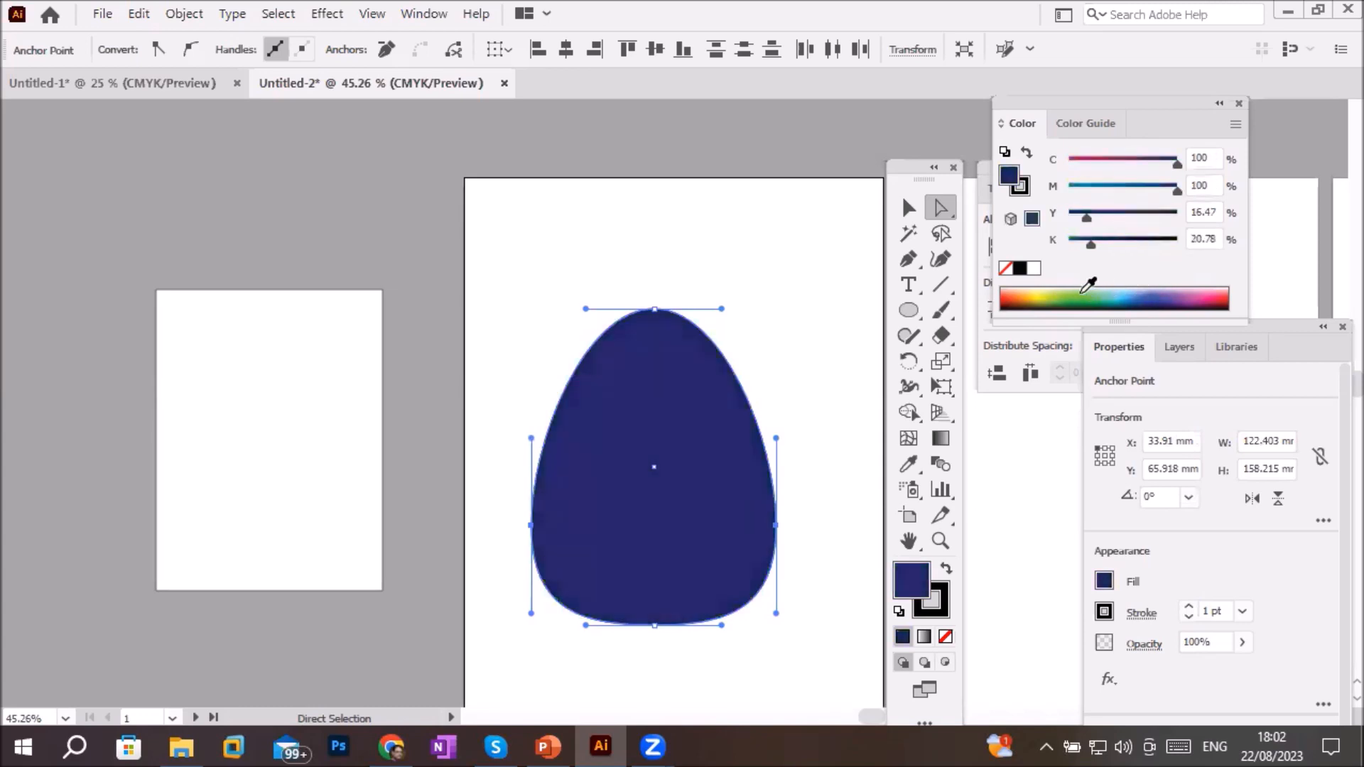
click(1034, 269)
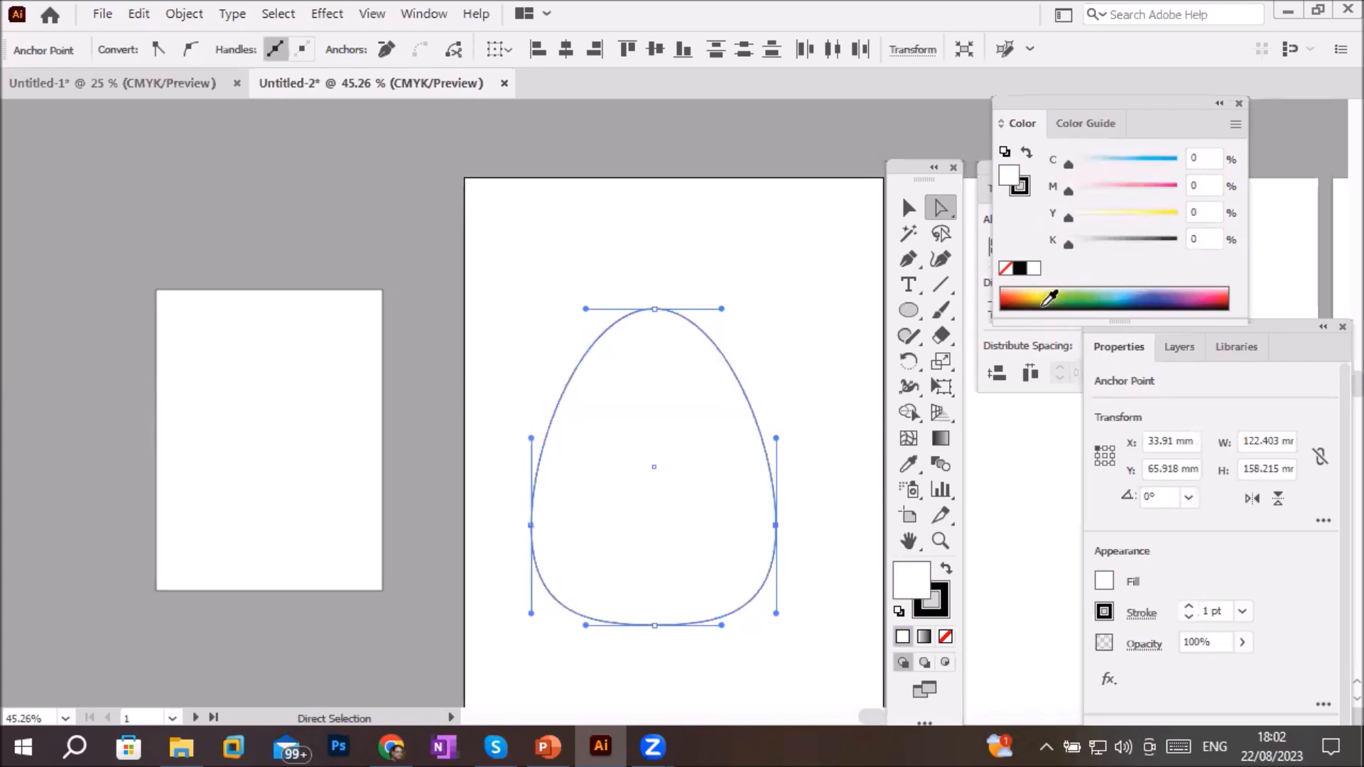
click(1045, 294)
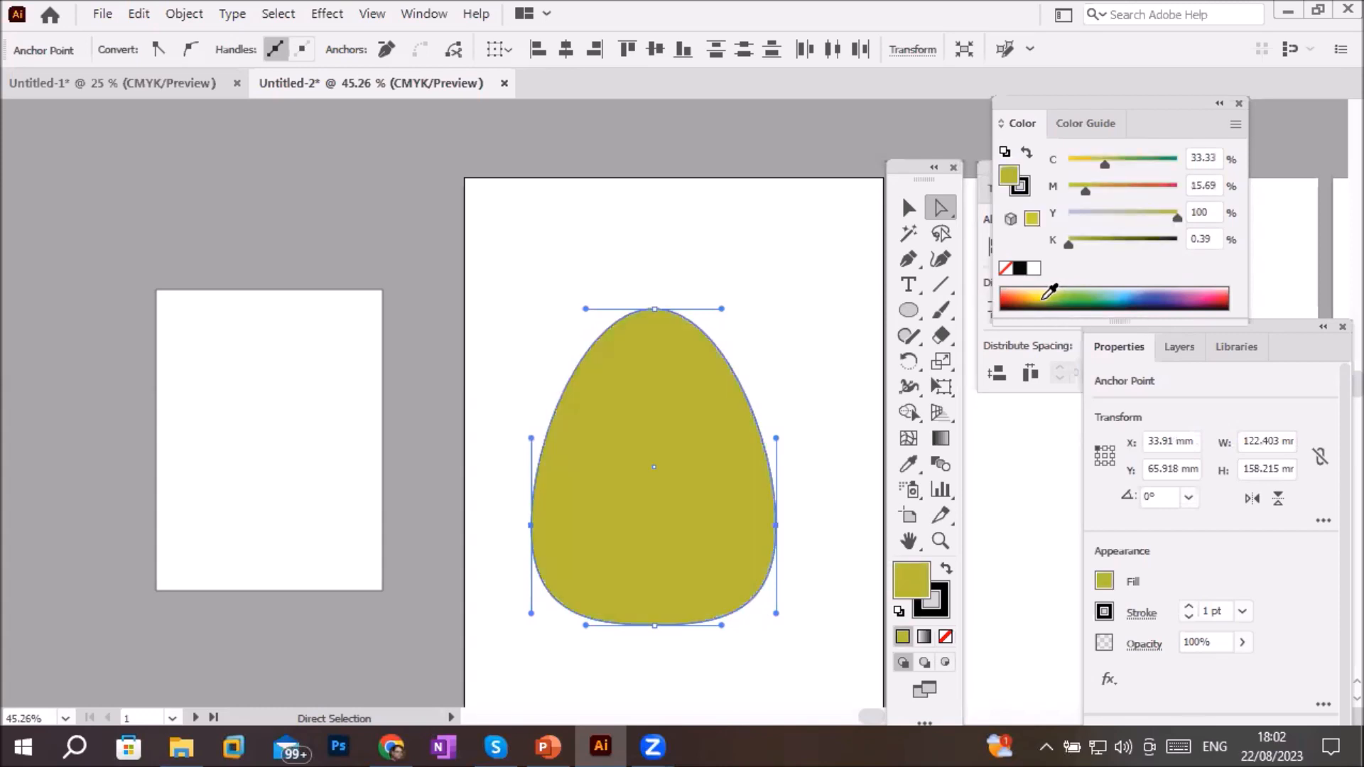
key(ctrl+z)
key(ctrl+z)
key(ctrl+z)
key(ctrl+z)
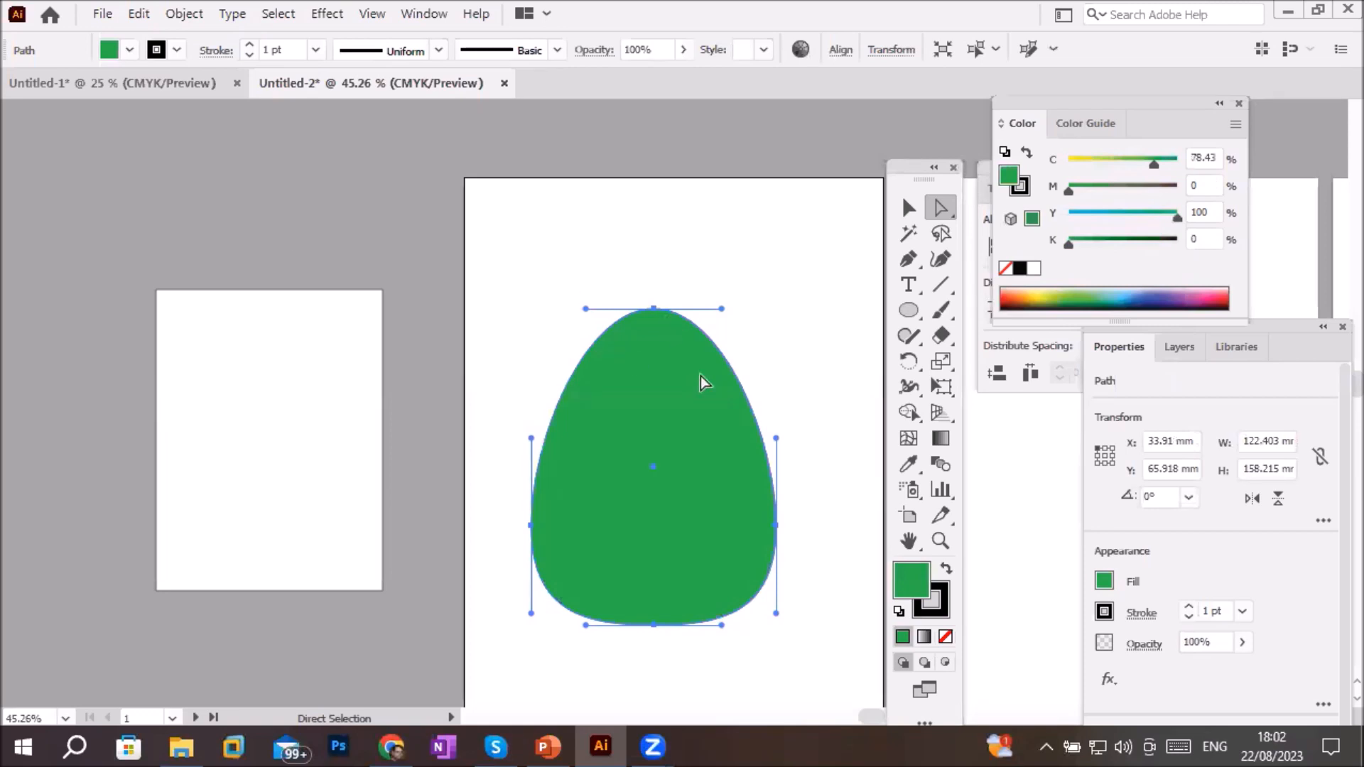
Delete the egg shape and draw a tall ellipse about 109 mm wide and 161 mm high on the artboard
key(Delete)
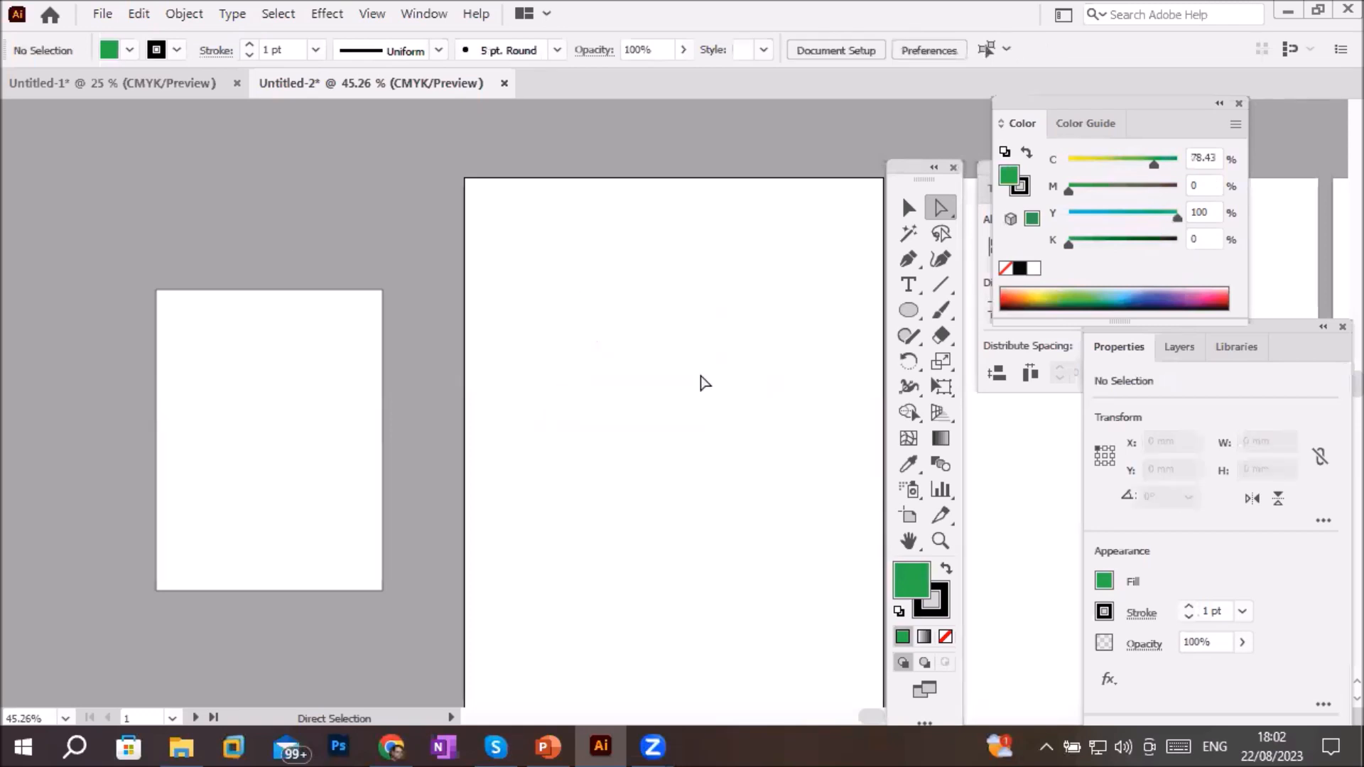
click(909, 310)
drag(604, 269, 822, 594)
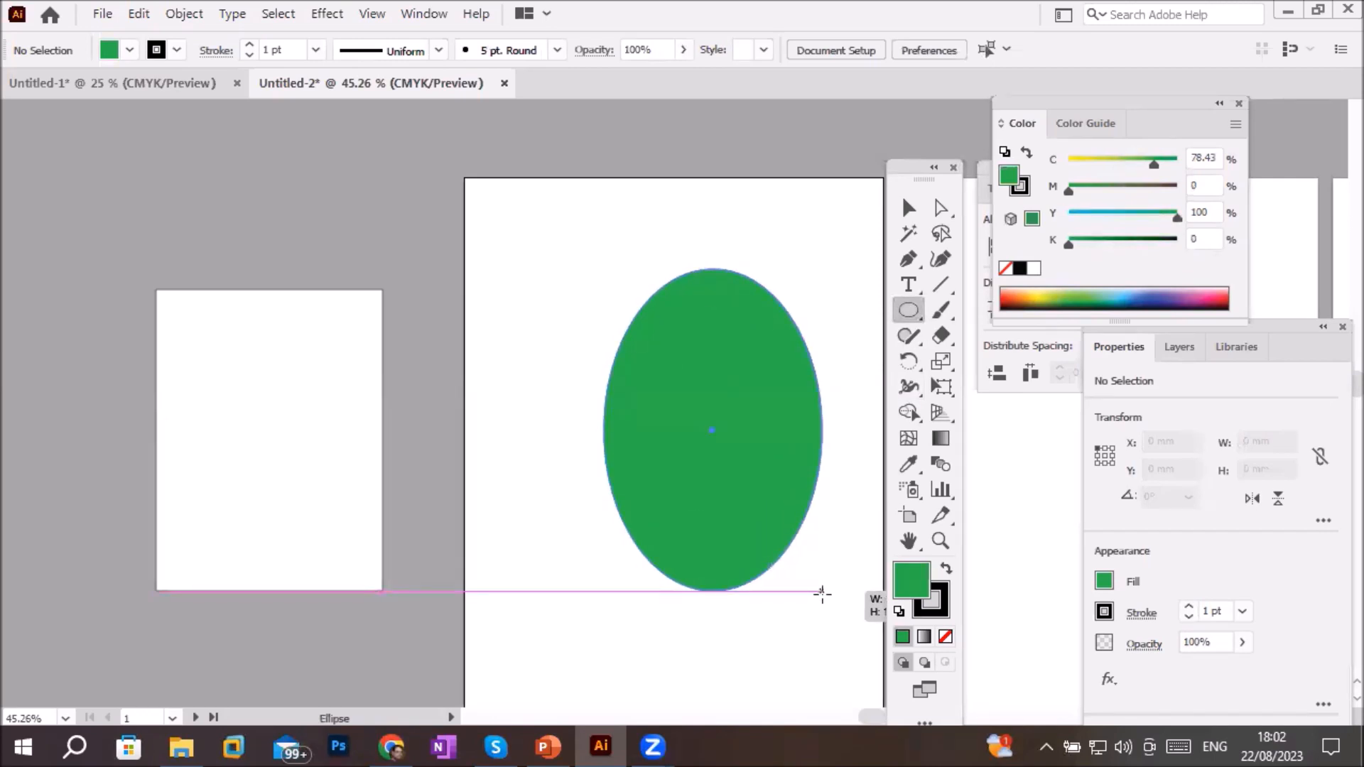
drag(823, 593, 821, 592)
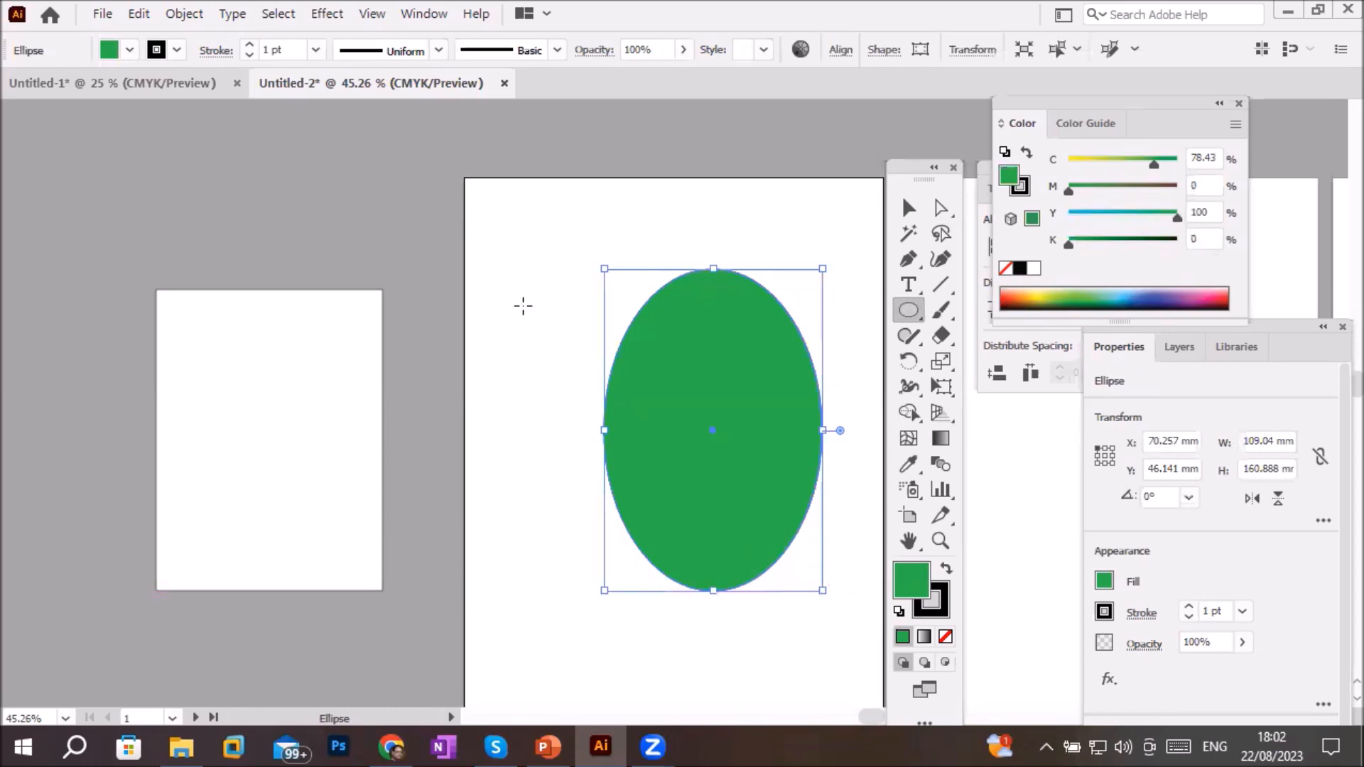
Reshape the ellipse by raising its top anchor, pulling the right anchor outward and swinging that anchor's lower handle in toward the base
click(940, 208)
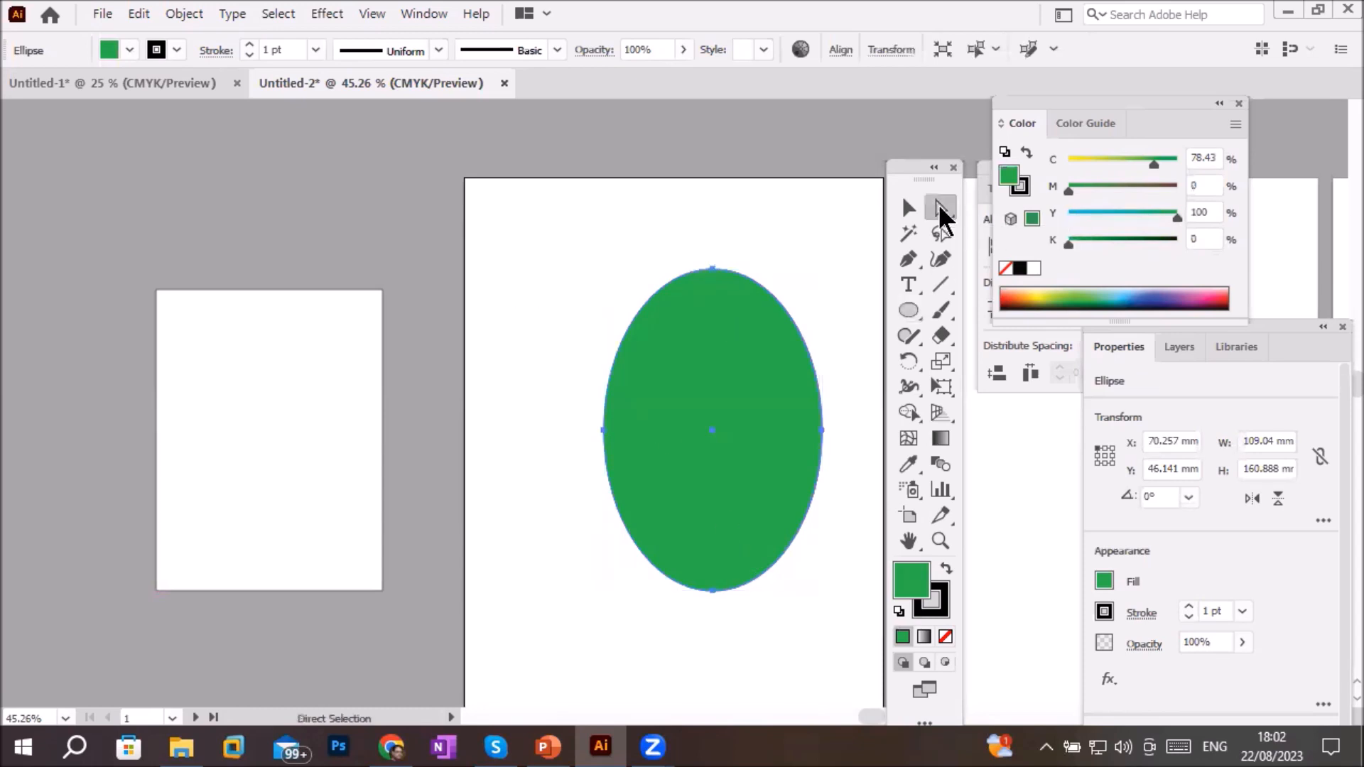
click(714, 270)
drag(715, 271, 716, 230)
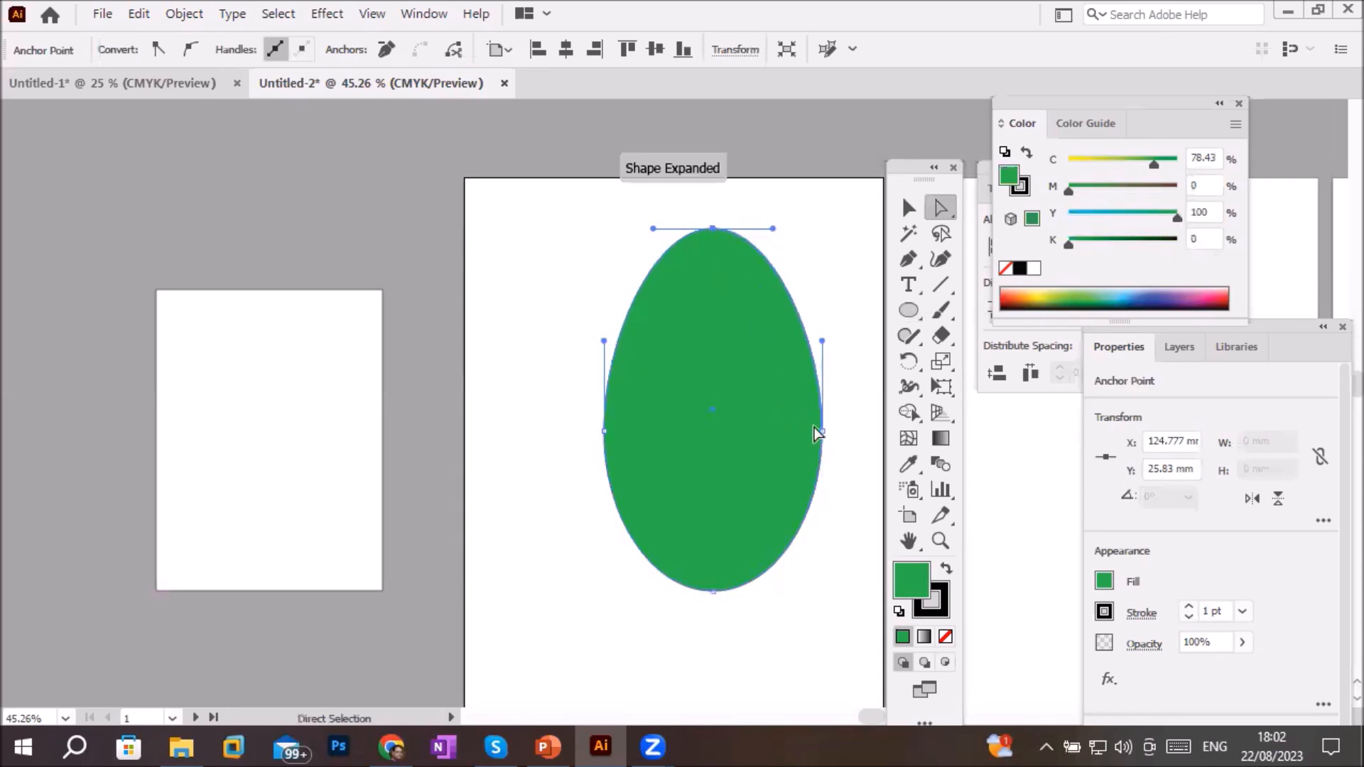
drag(824, 437, 846, 441)
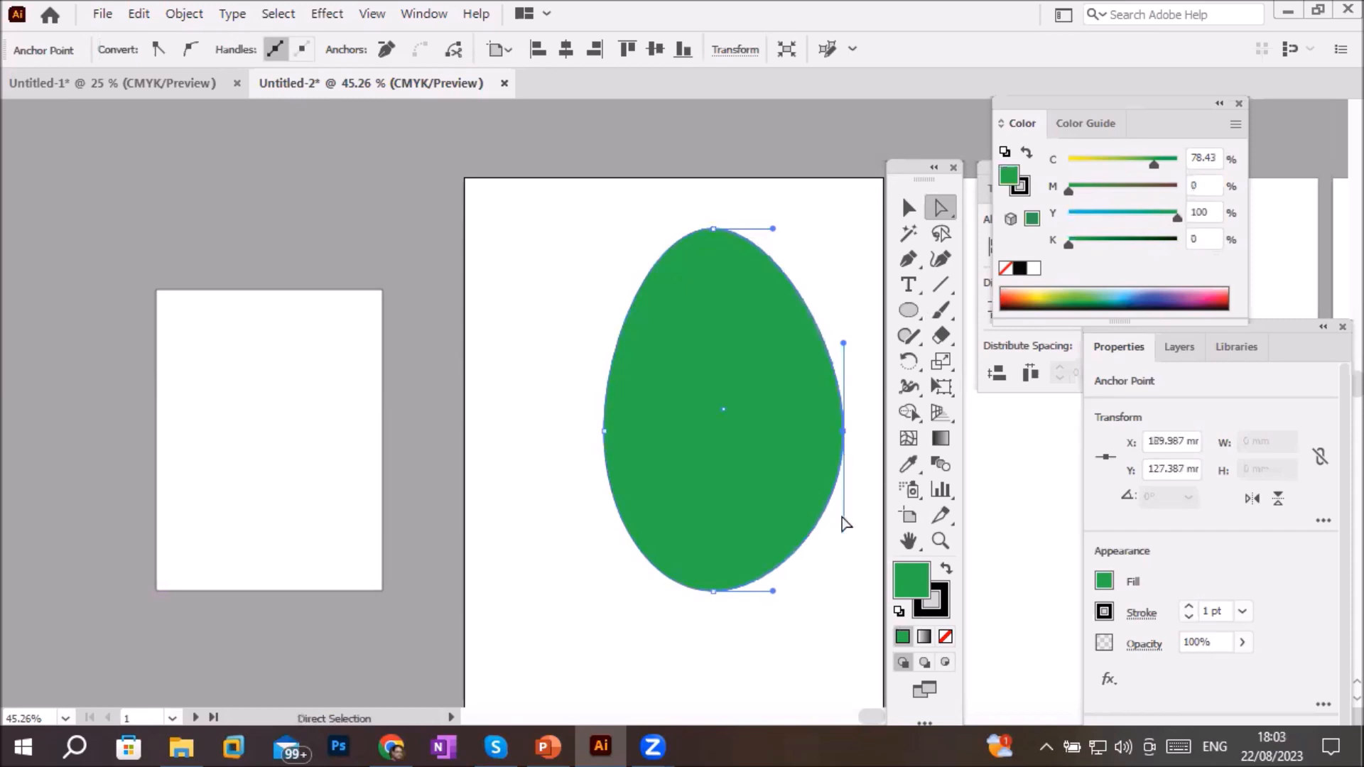
drag(843, 522, 762, 603)
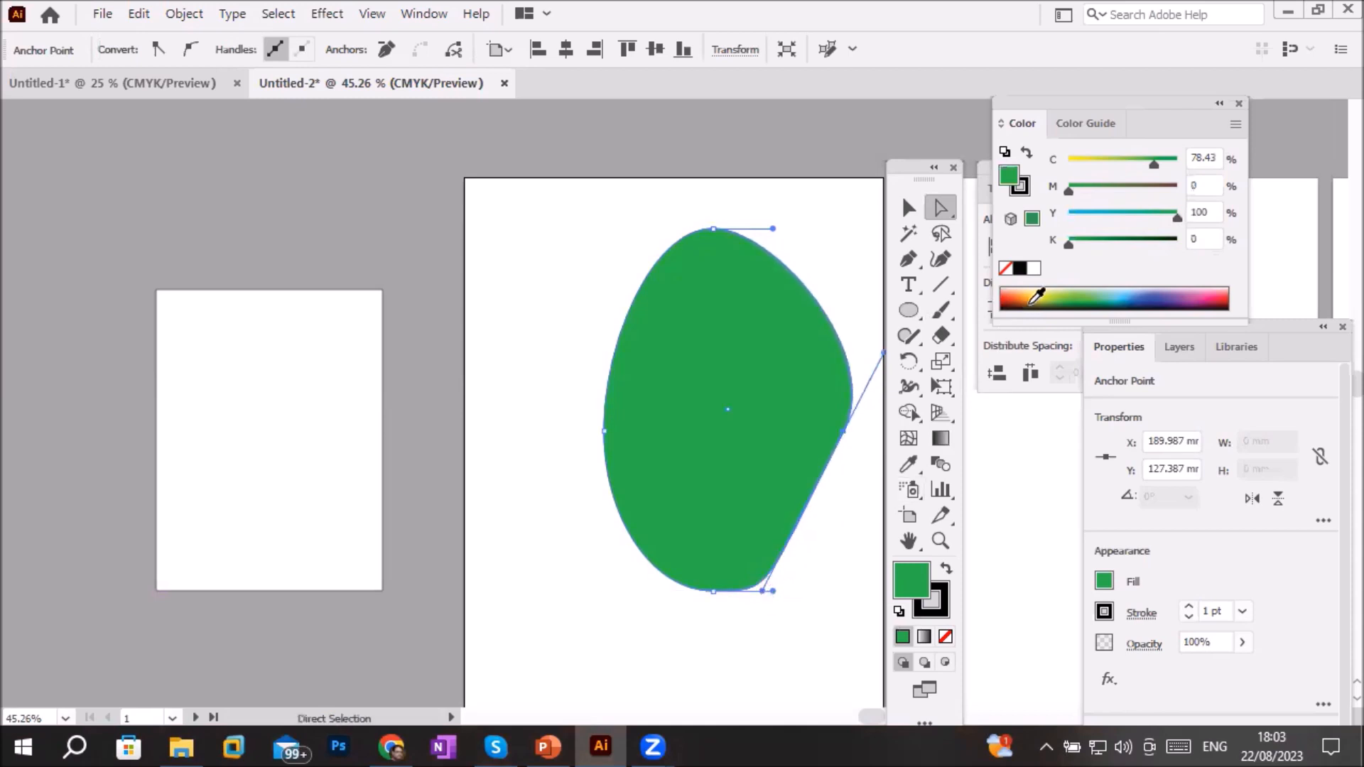
Try several spectrum colours on the reshaped ellipse, ending with a bright yellow fill of C 14.9, Y 100
click(1043, 297)
click(1032, 300)
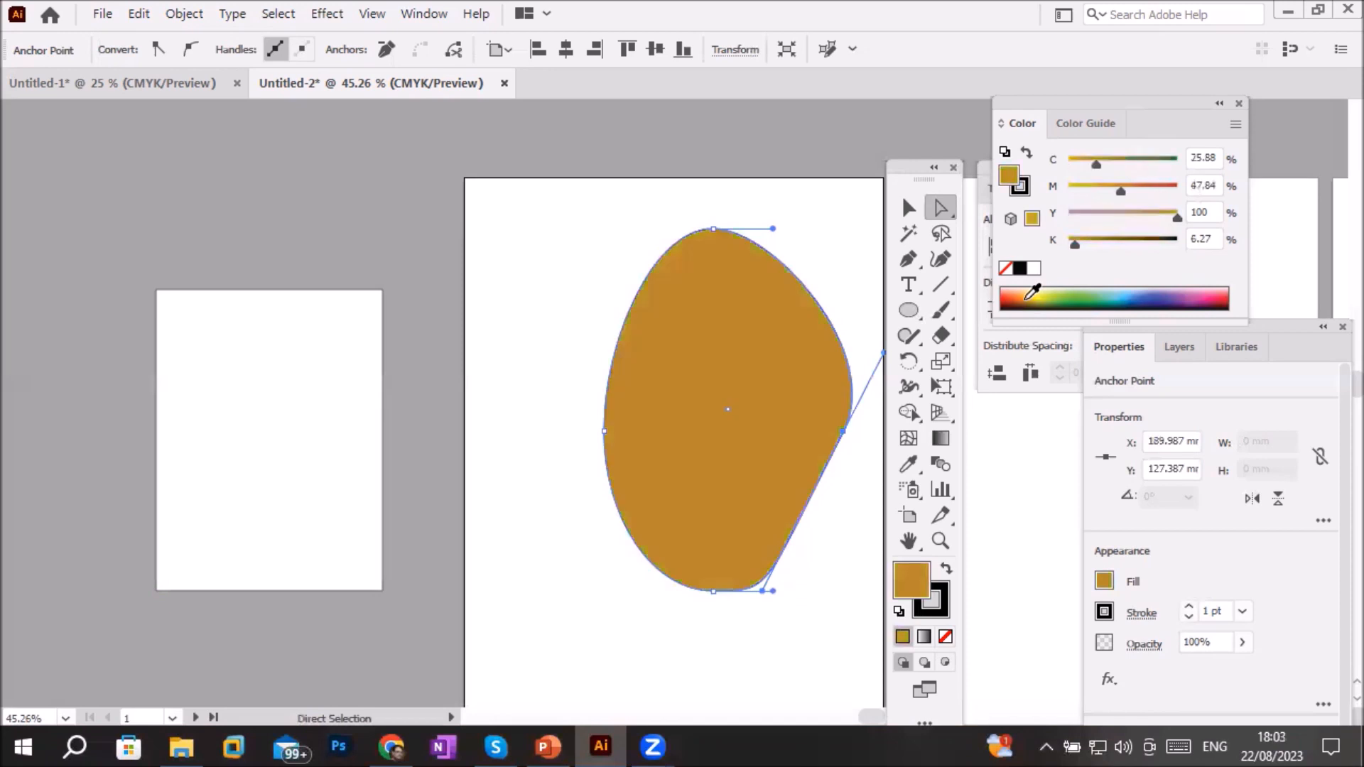
click(1031, 291)
click(1034, 288)
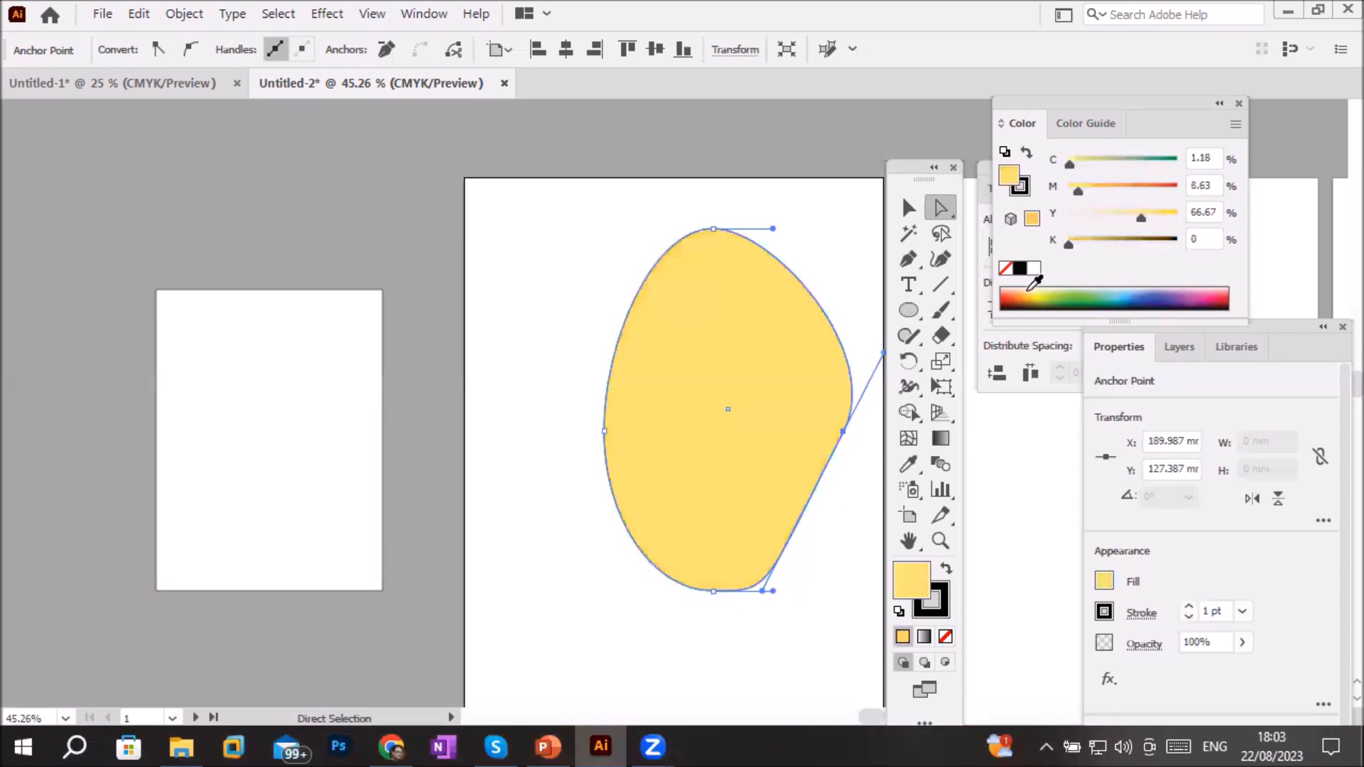
click(1039, 304)
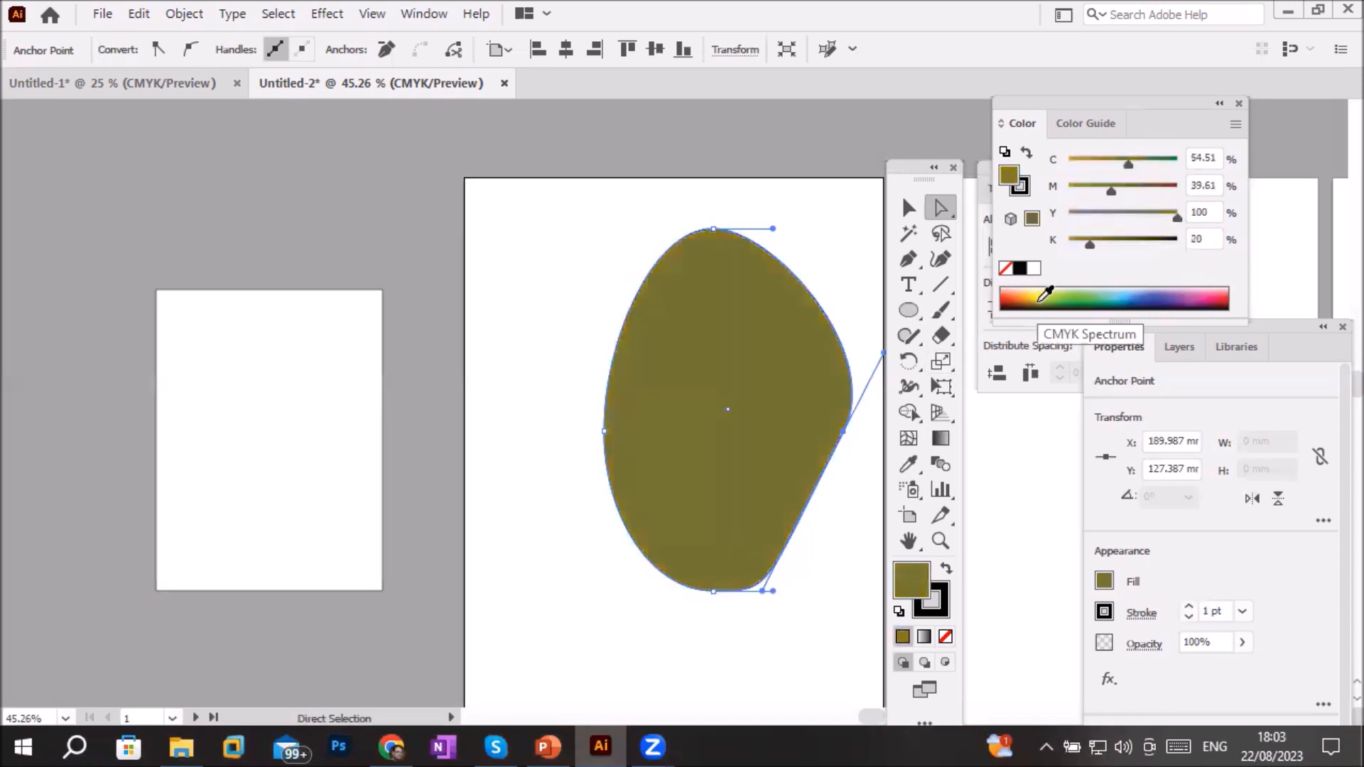
click(1046, 290)
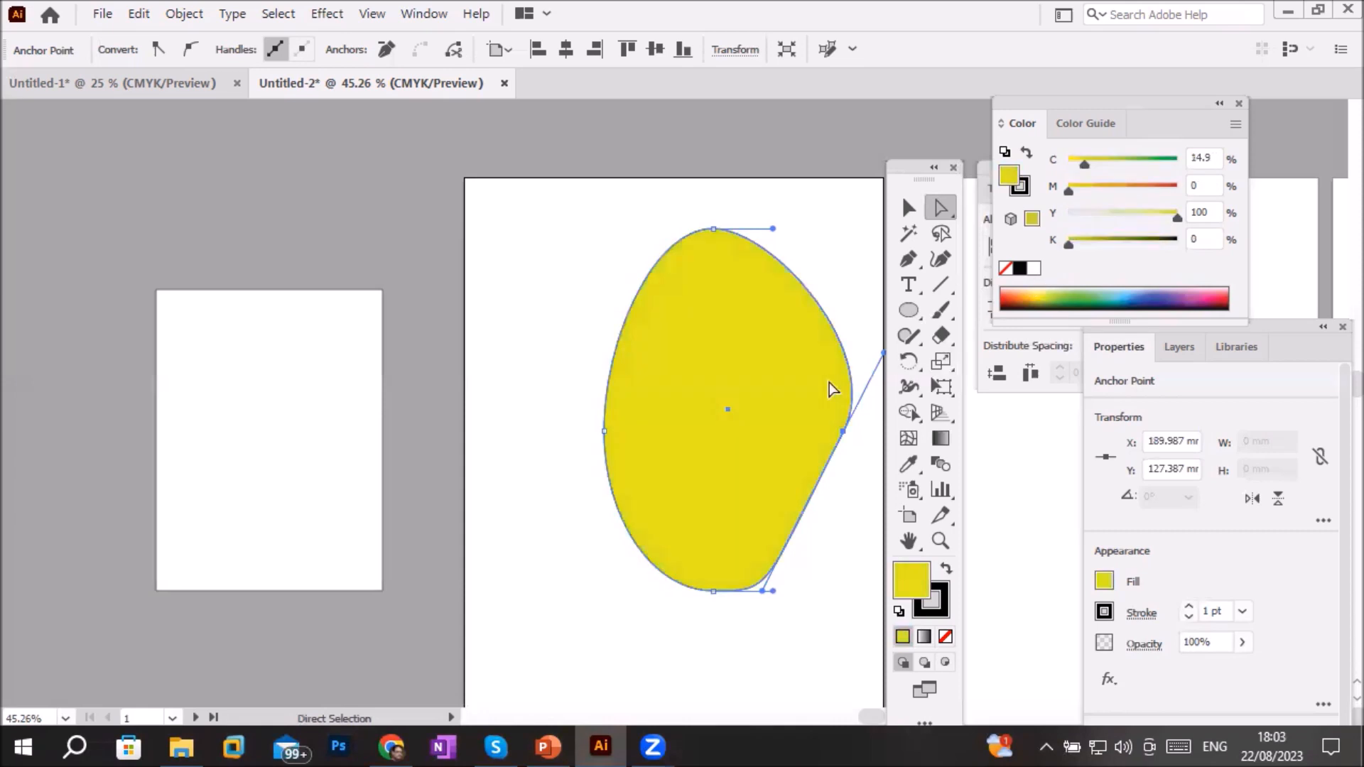
Move the floating tools clear of the right side, and extend the shape's right anchor's upper handle further outward
drag(908, 171, 462, 208)
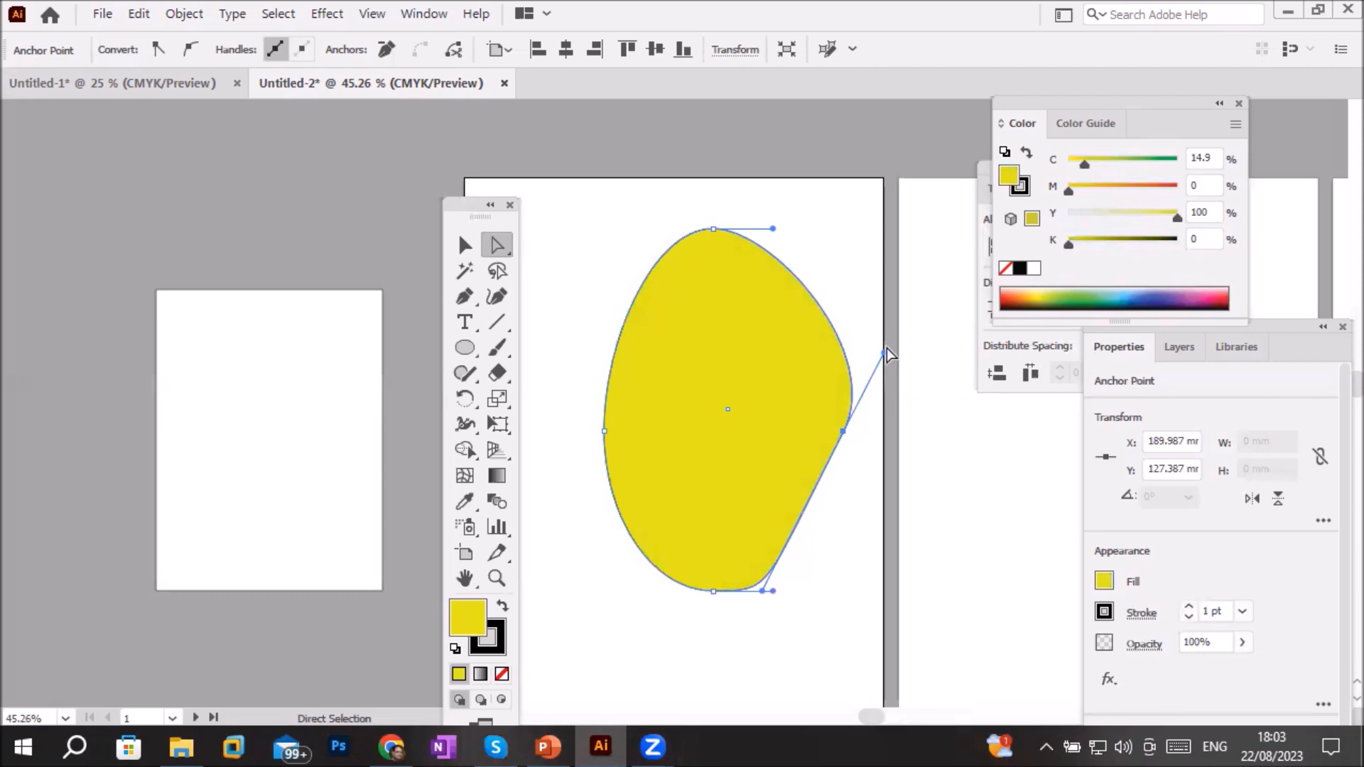
click(863, 355)
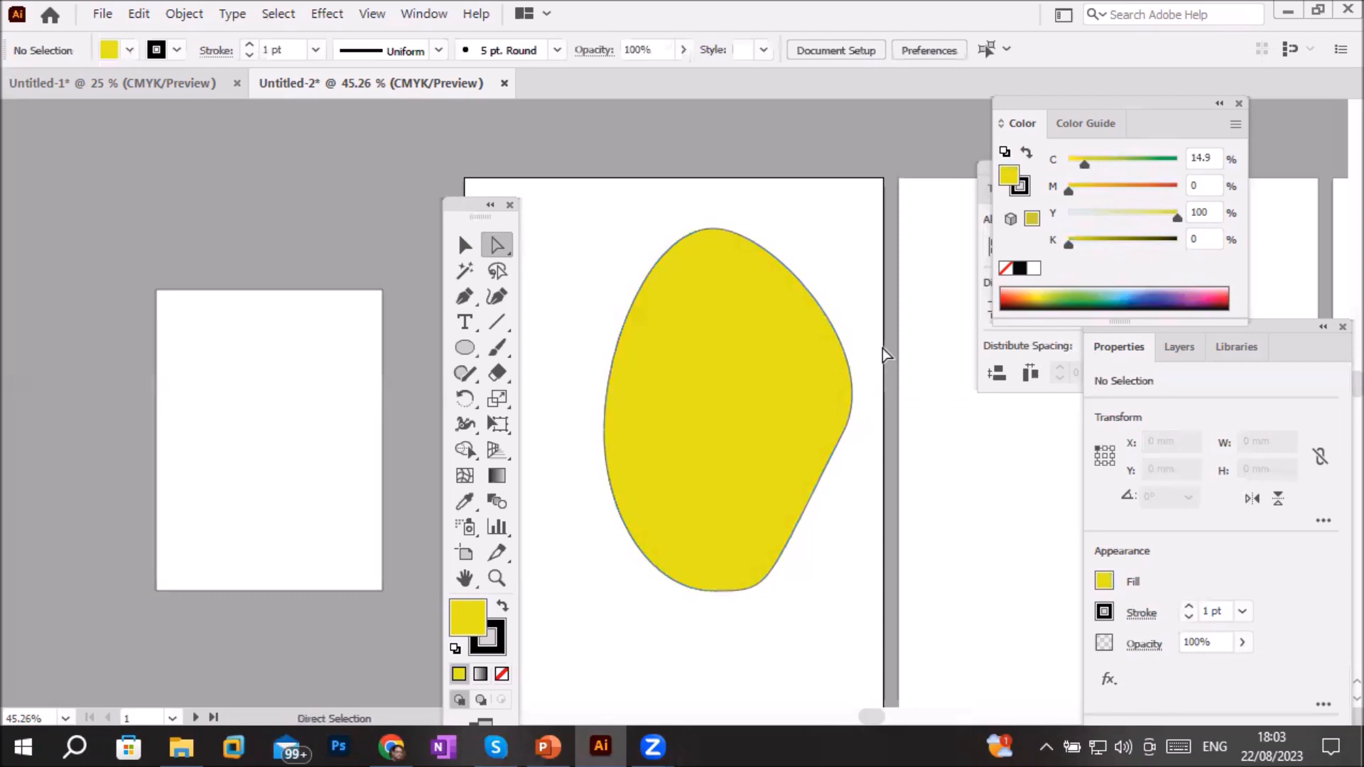
scroll(888, 355, up, 1)
click(826, 467)
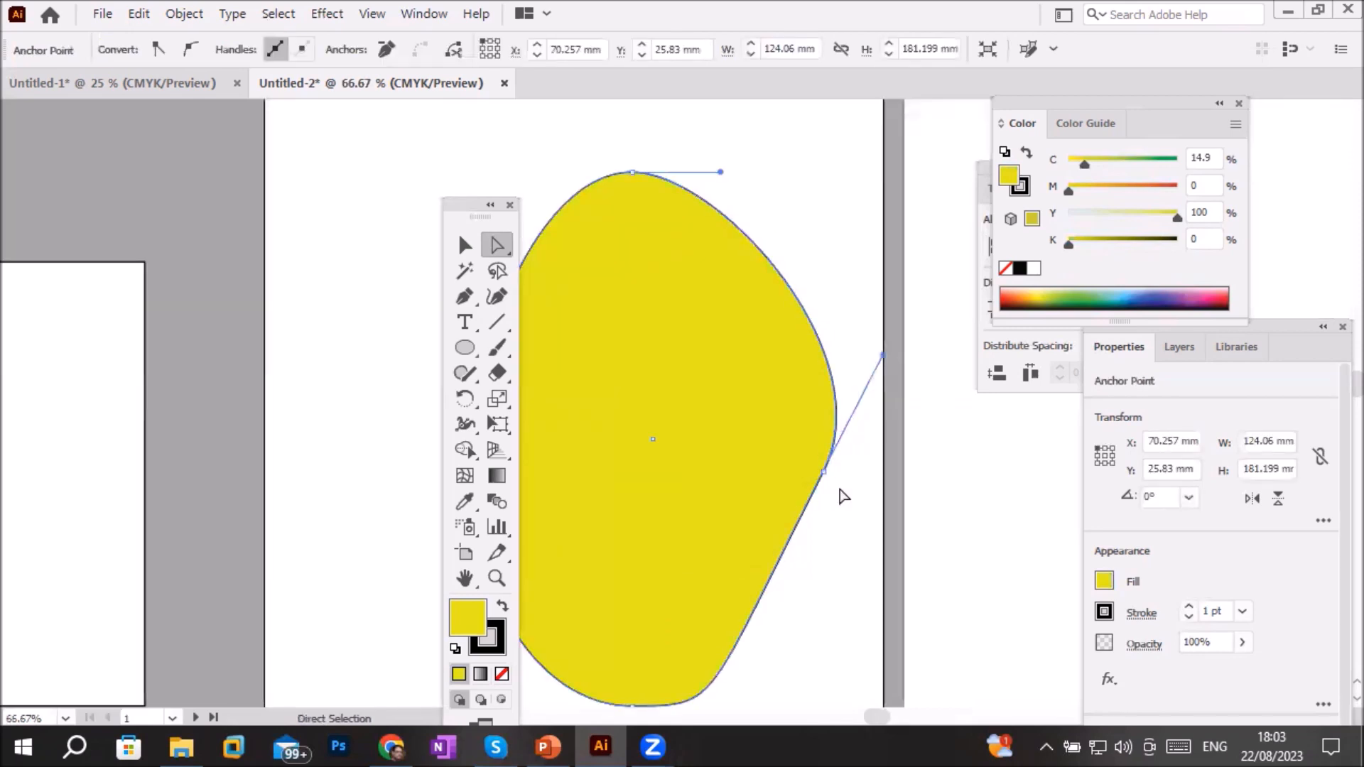
scroll(836, 493, up, 1)
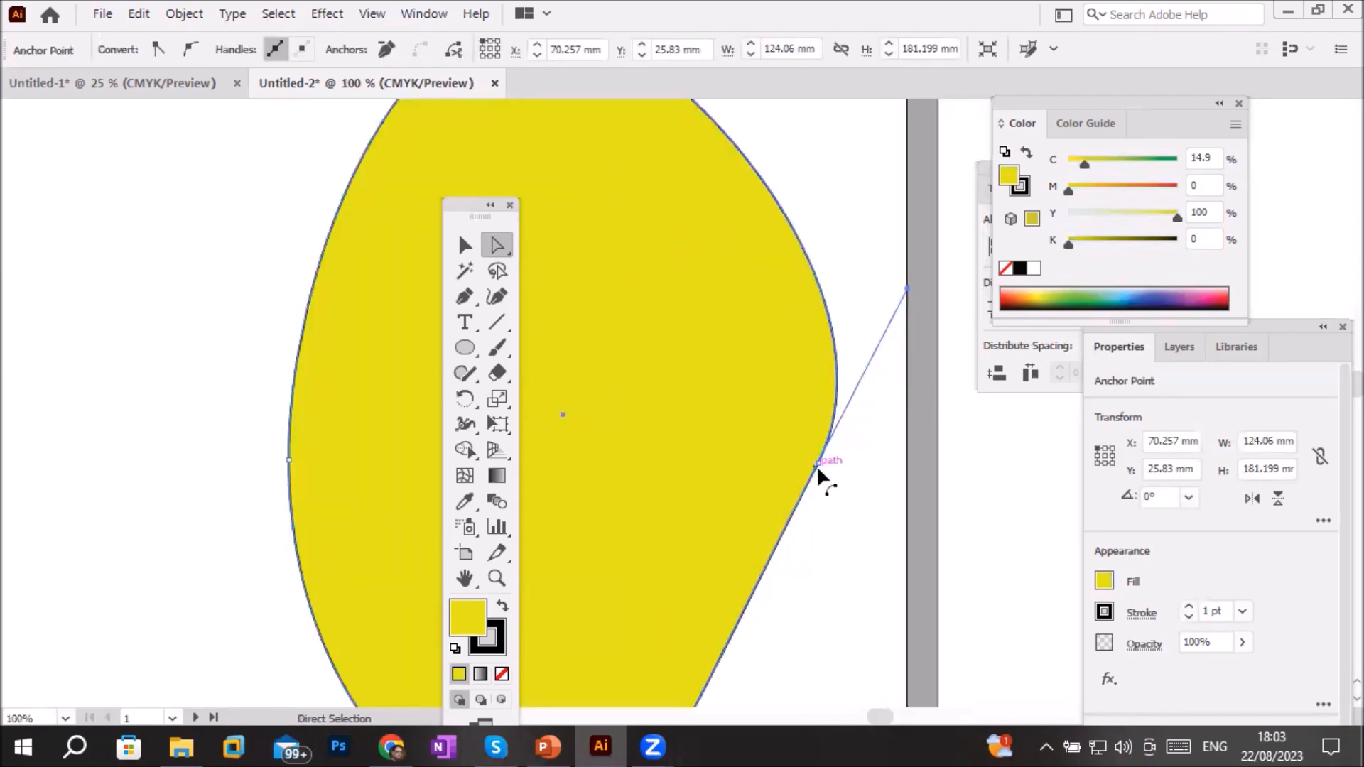
click(818, 464)
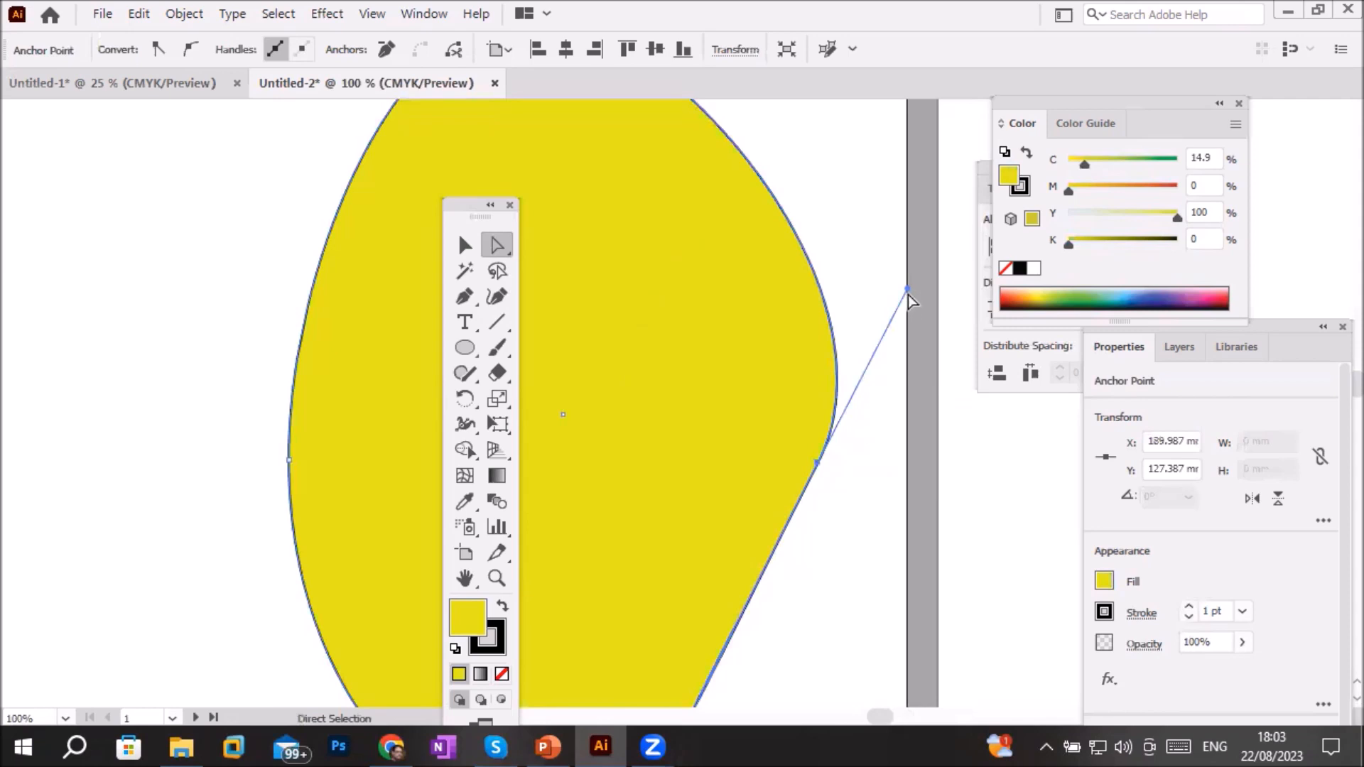
drag(909, 291, 928, 264)
scroll(794, 420, down, 2)
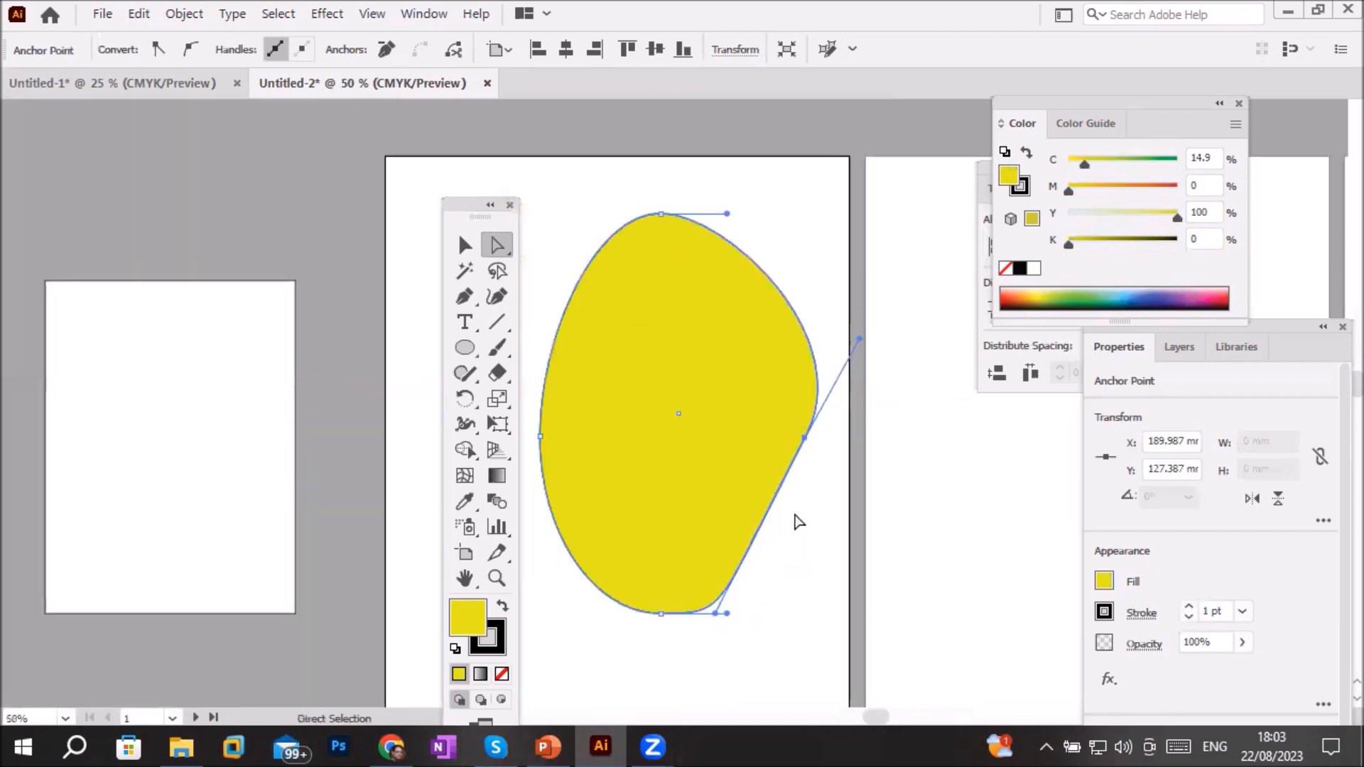
Select the whole yellow shape with the Selection tool and delete it
click(465, 245)
click(709, 659)
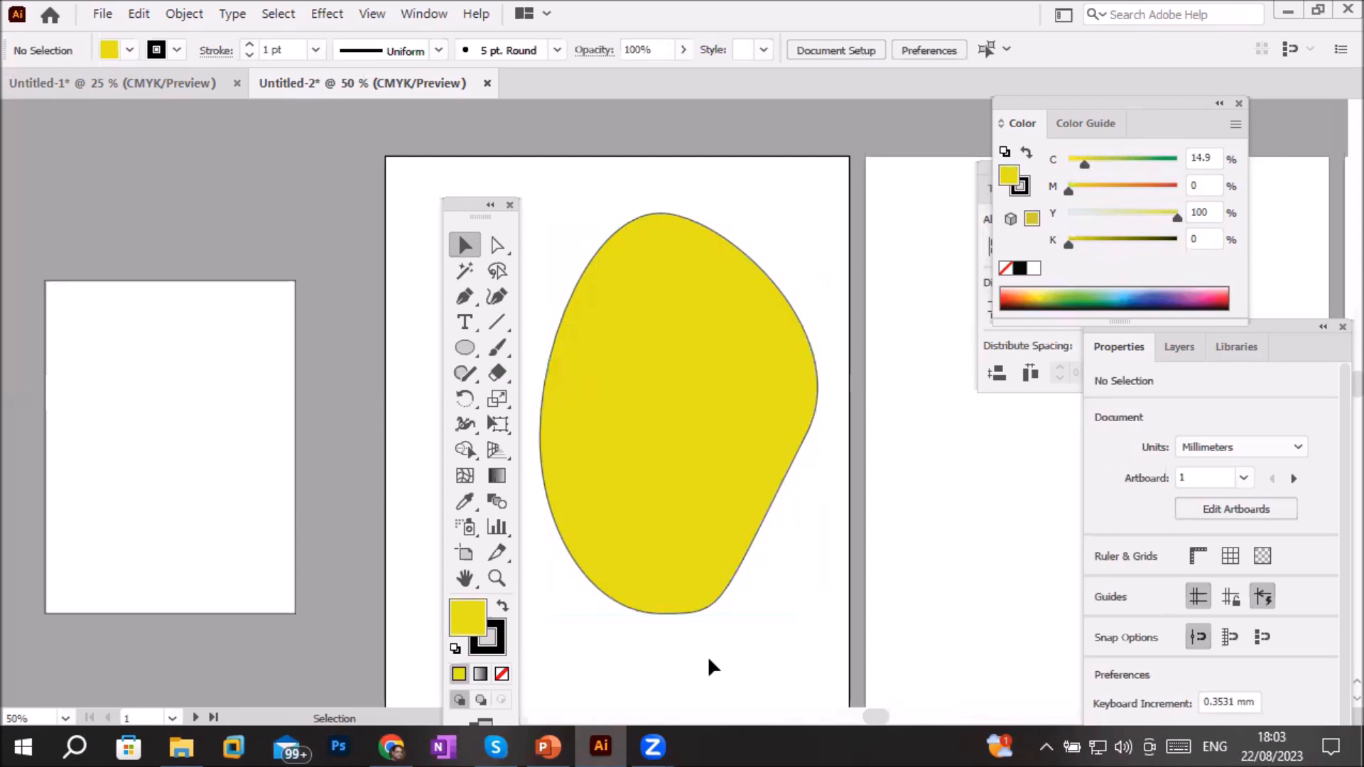
click(725, 328)
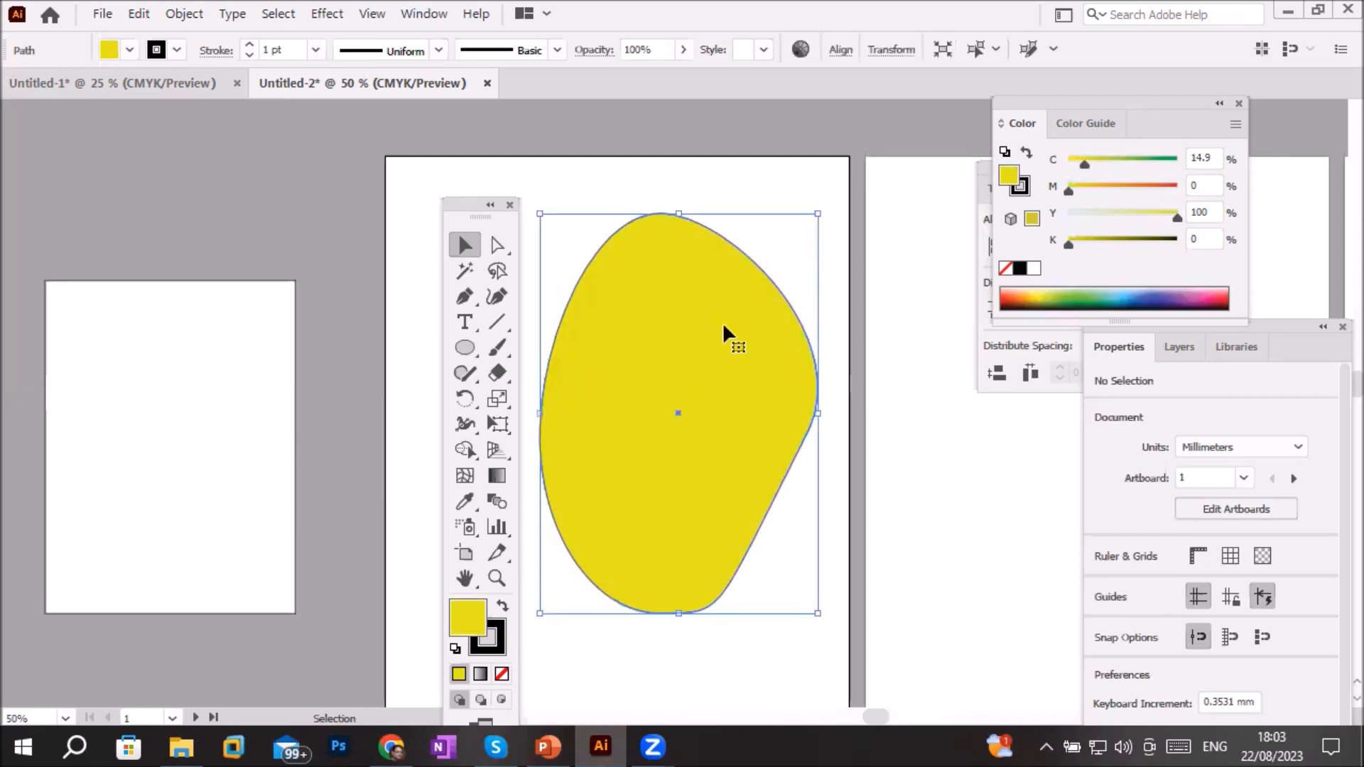
key(Delete)
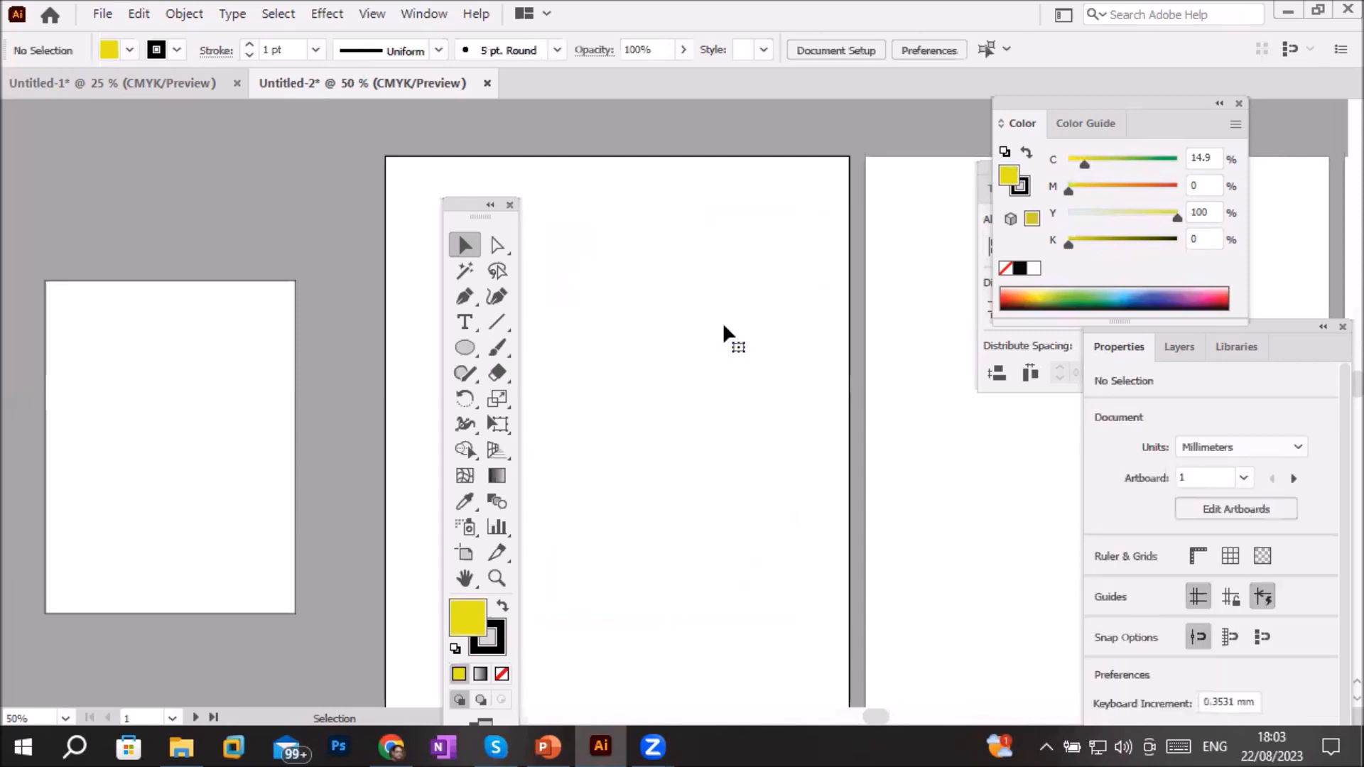
Move the floating tools off the artboard, and draw a horizontal line about 150 mm long across its upper part
click(496, 246)
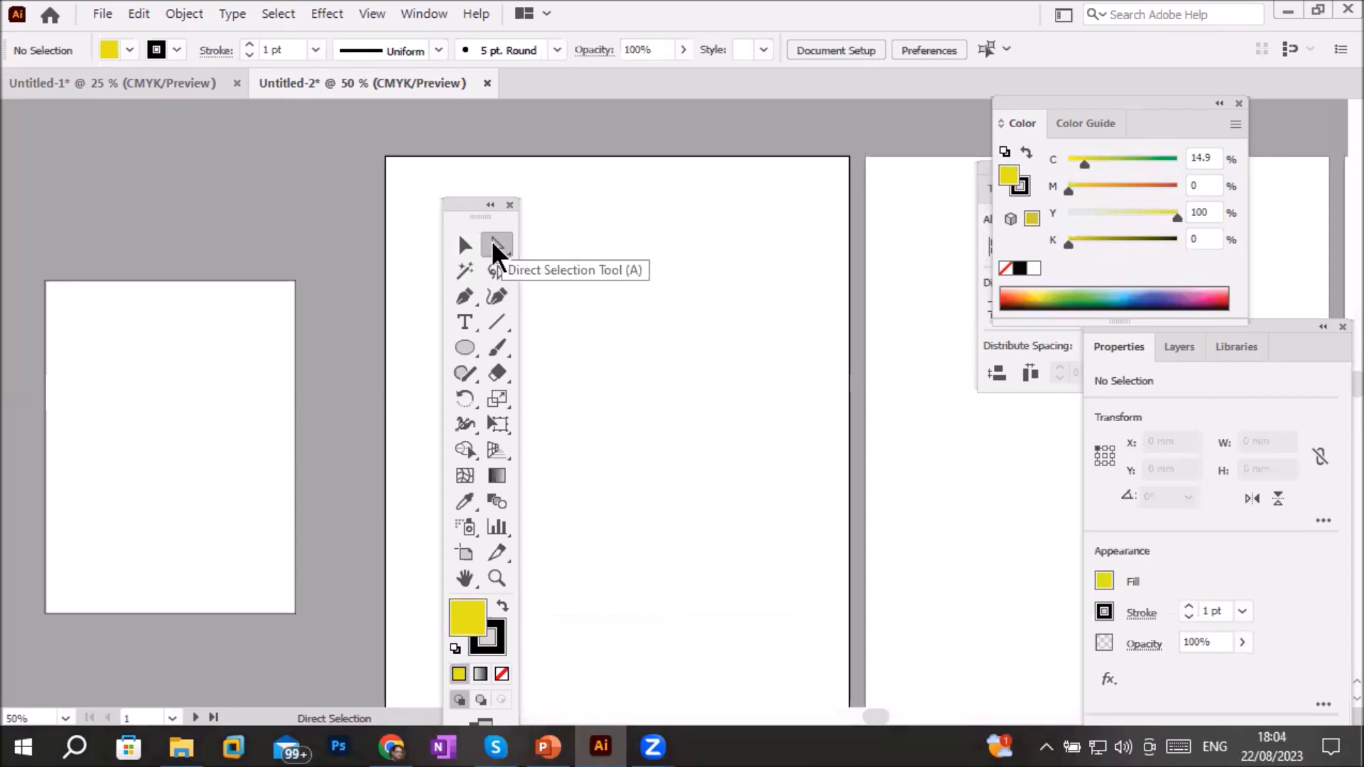
drag(475, 203, 221, 190)
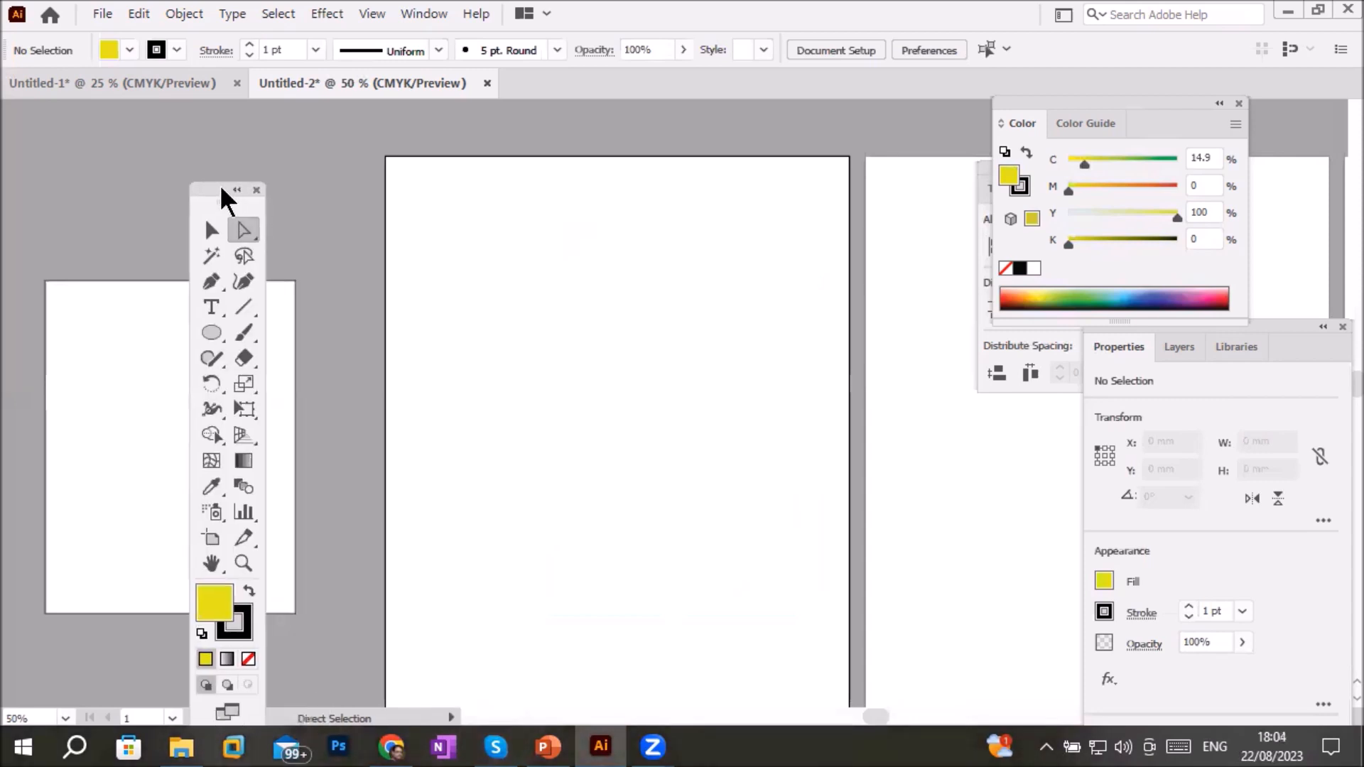
click(243, 313)
drag(460, 315, 793, 327)
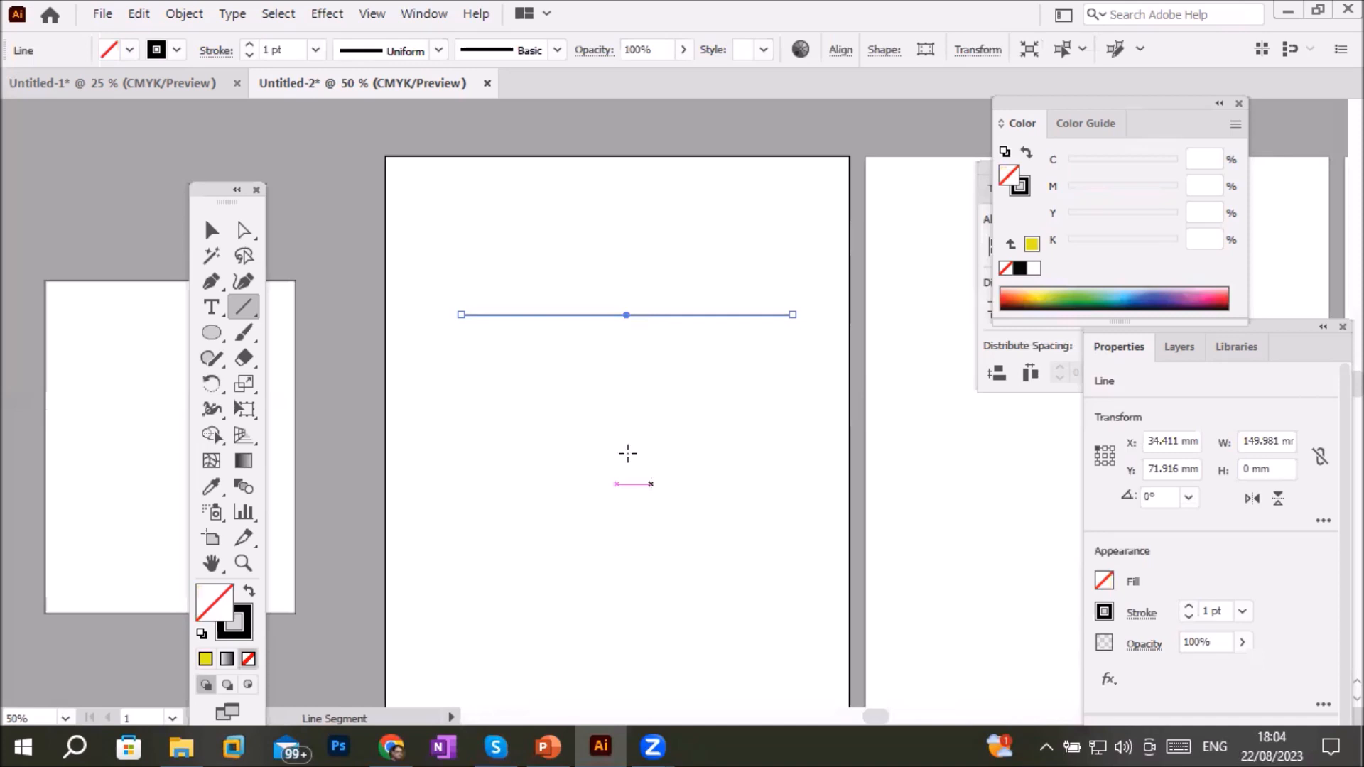
Direct-select the line's right end anchor and reduce the stroke weight until the line has no stroke
click(246, 229)
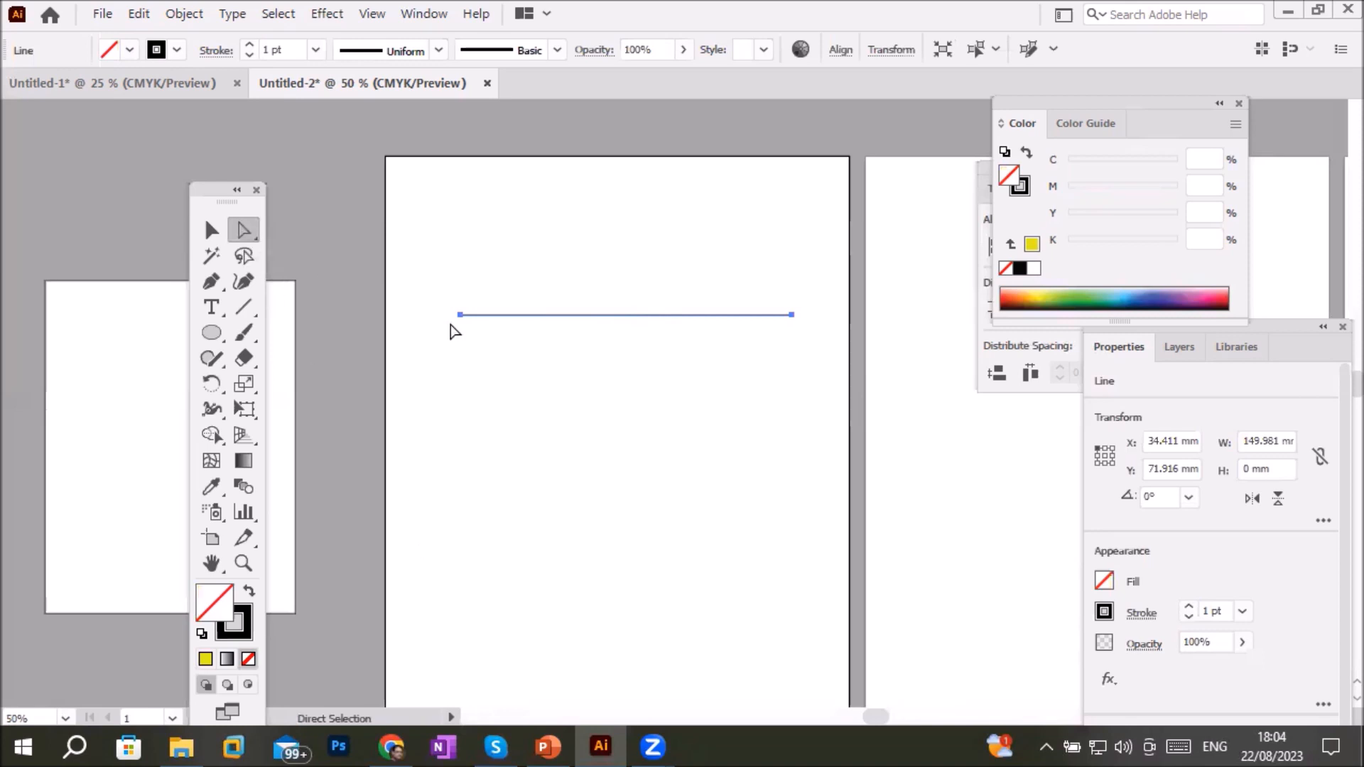
click(460, 315)
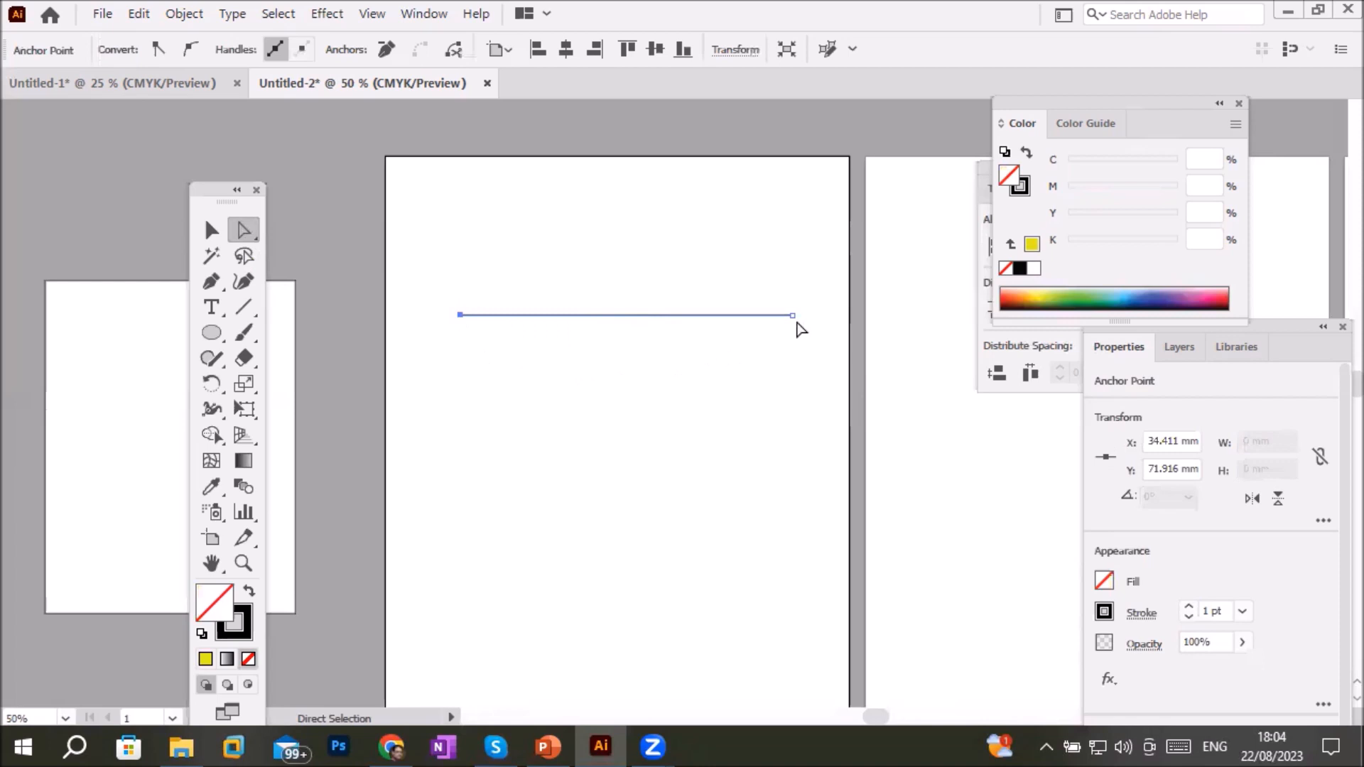
click(794, 315)
click(1190, 611)
click(1189, 617)
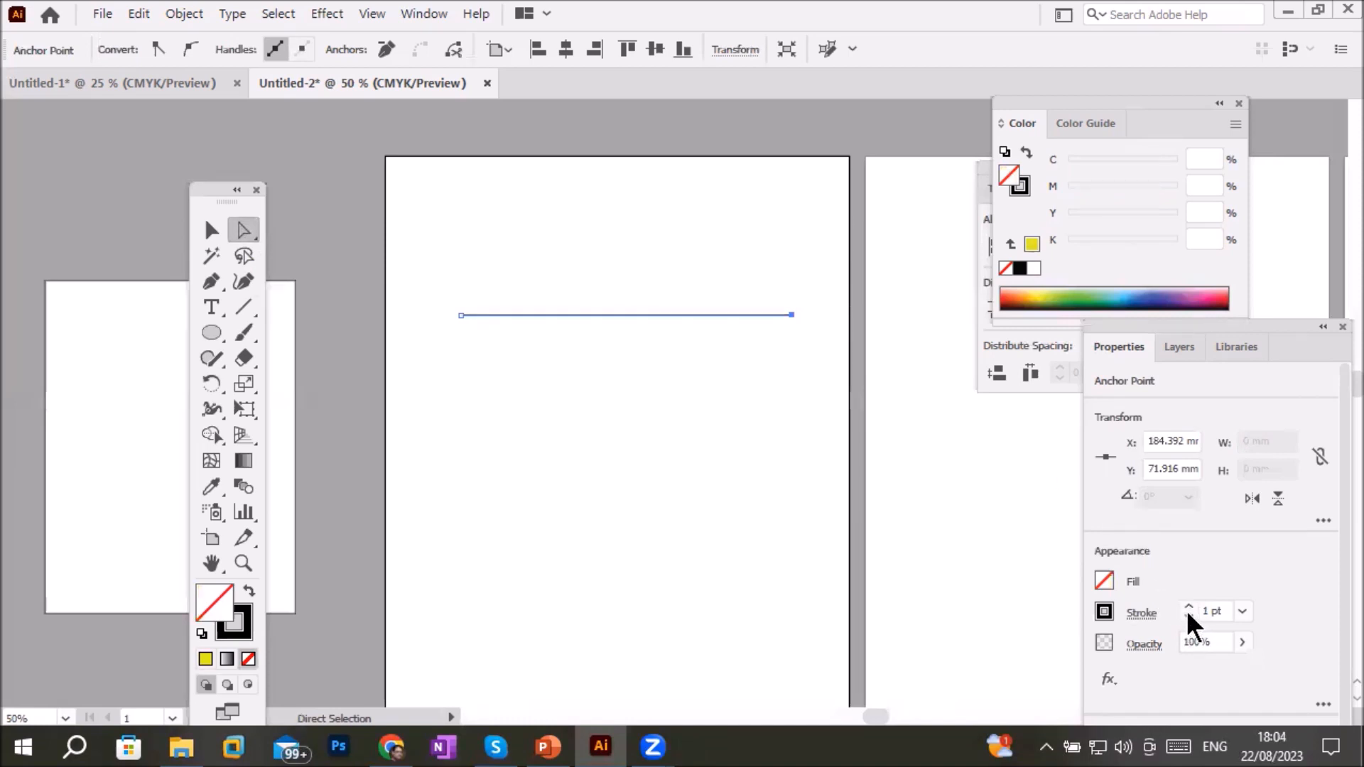
click(1189, 617)
click(1189, 617)
click(1189, 617)
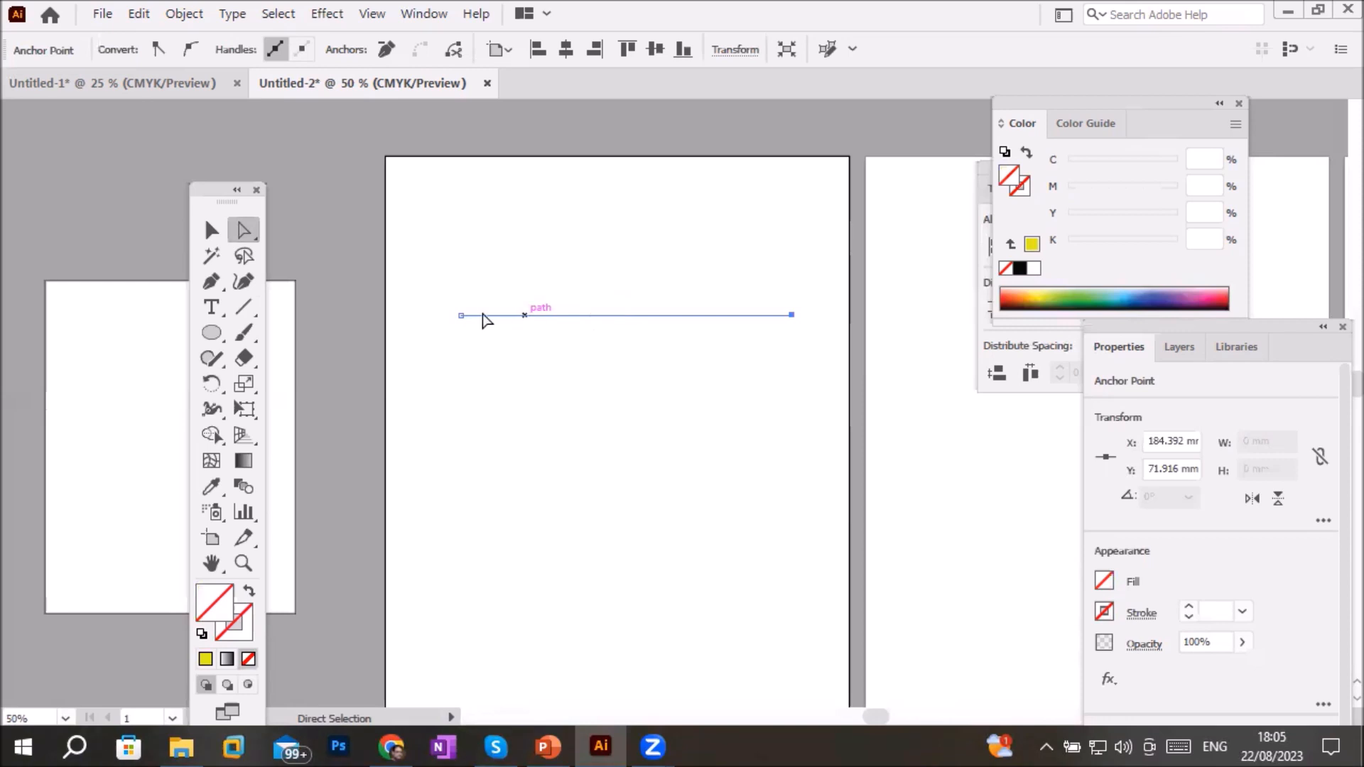
Examine the strokeless line's two end anchors by selecting each in turn, and deselect the line
click(462, 316)
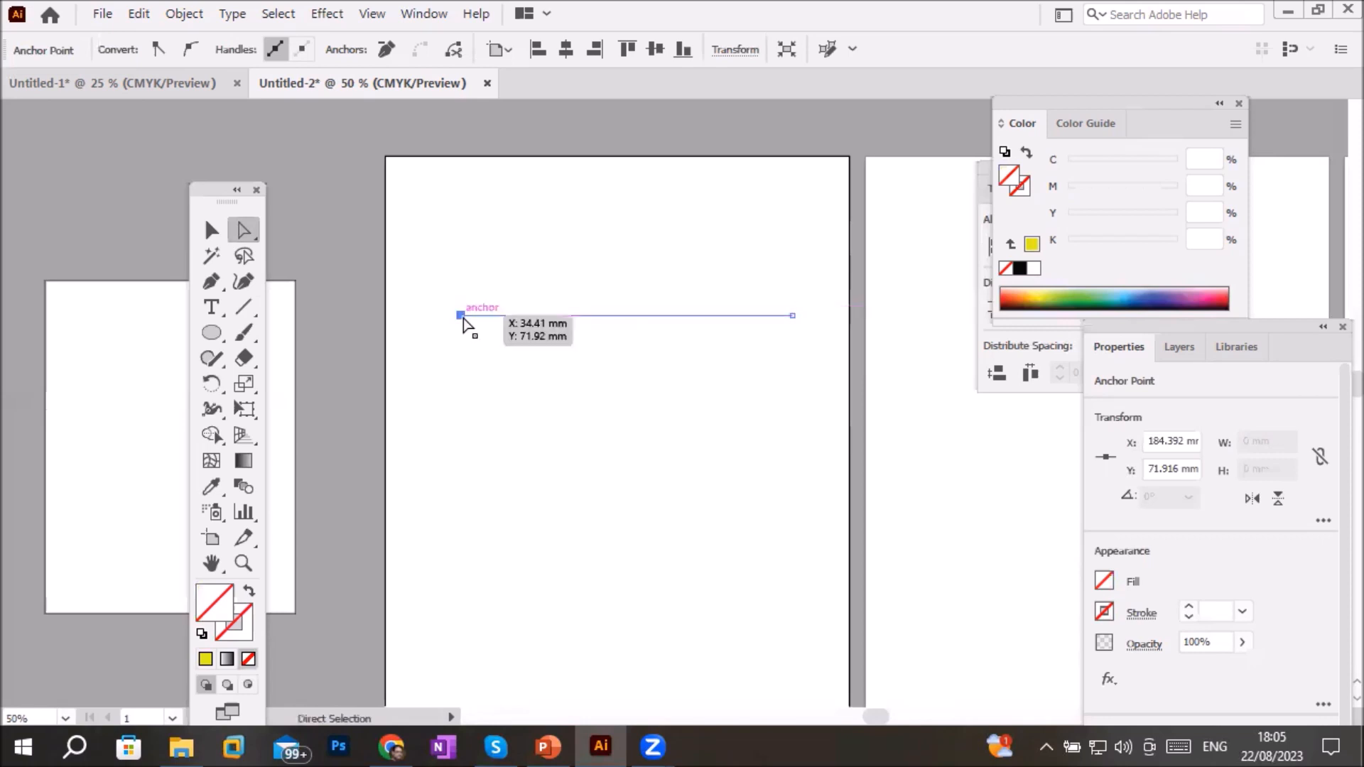
click(462, 316)
click(793, 317)
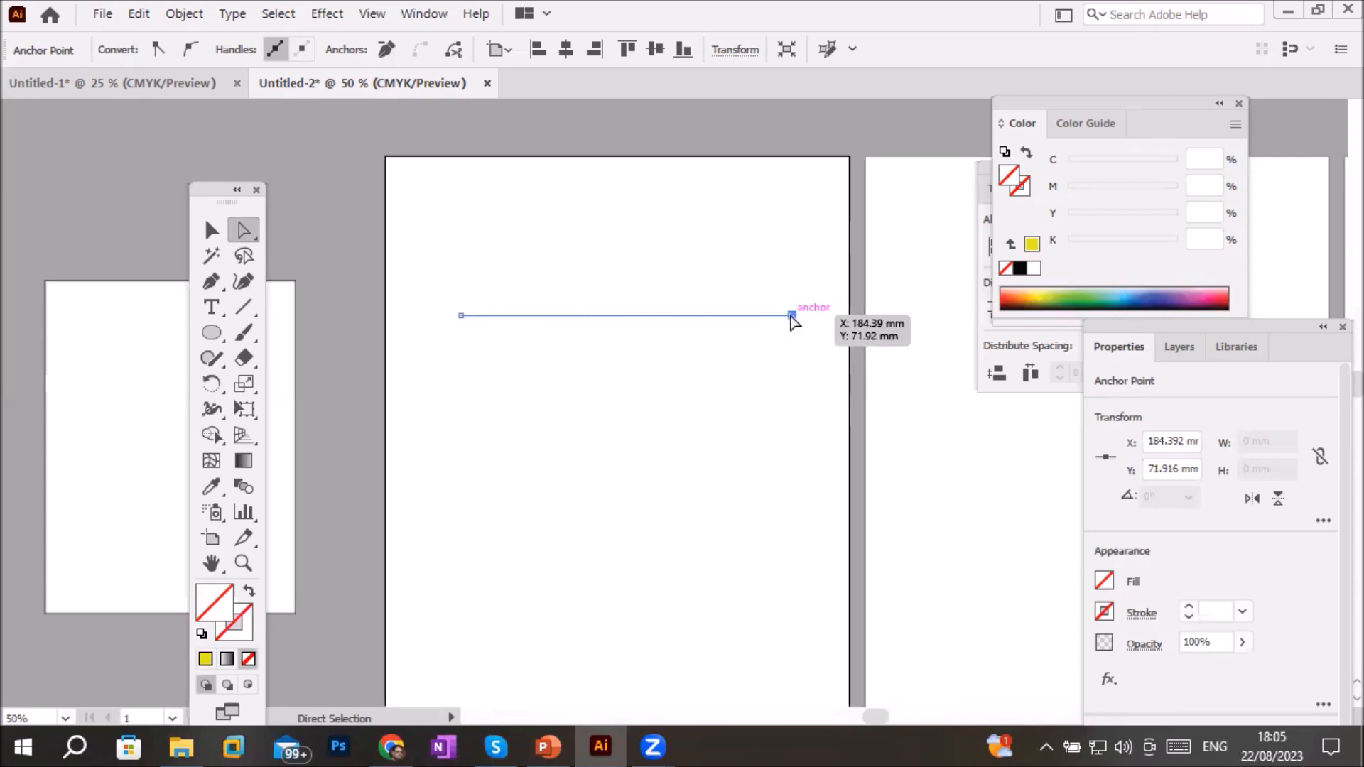
mouse_move(793, 317)
mouse_down()
mouse_move(701, 578)
mouse_move(801, 204)
mouse_move(801, 325)
mouse_up()
click(781, 429)
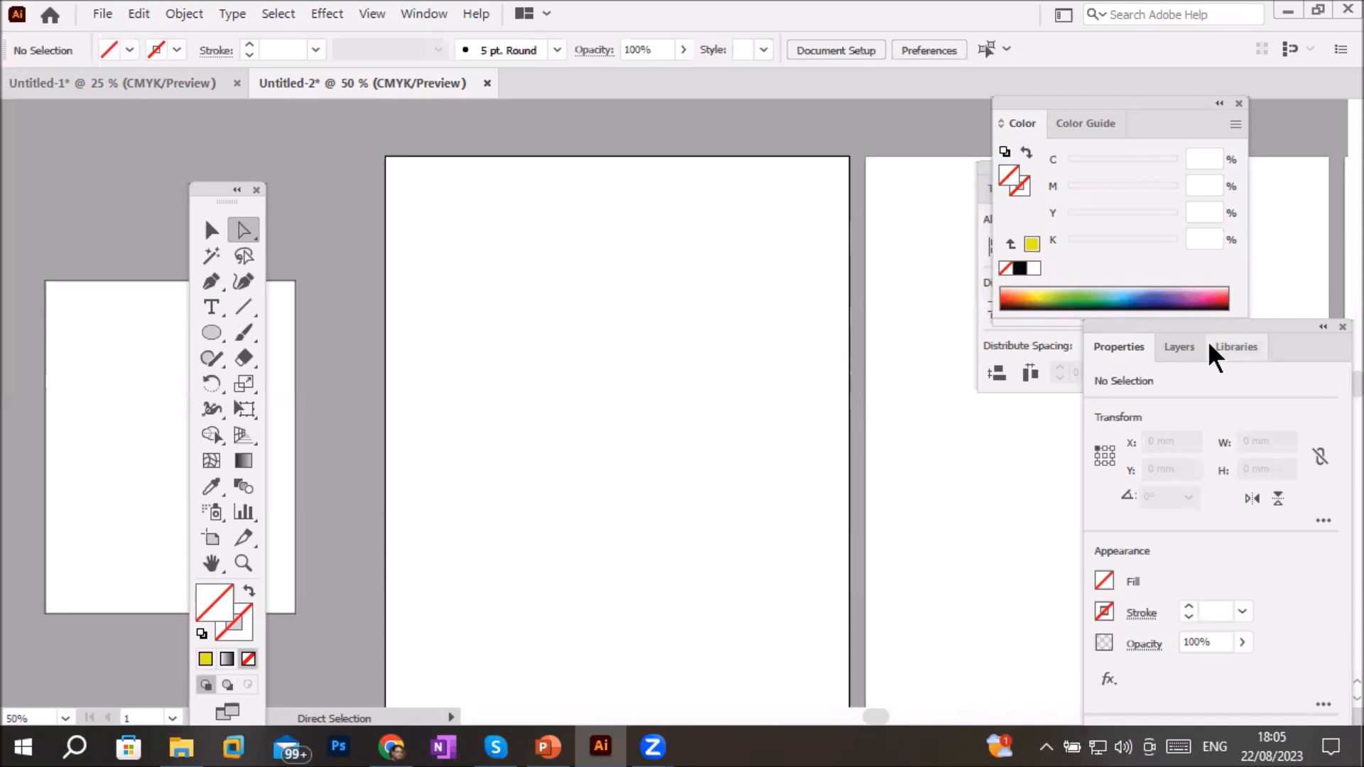
Expand Layer 1 in the layer list and select the strokeless line from it
click(1177, 350)
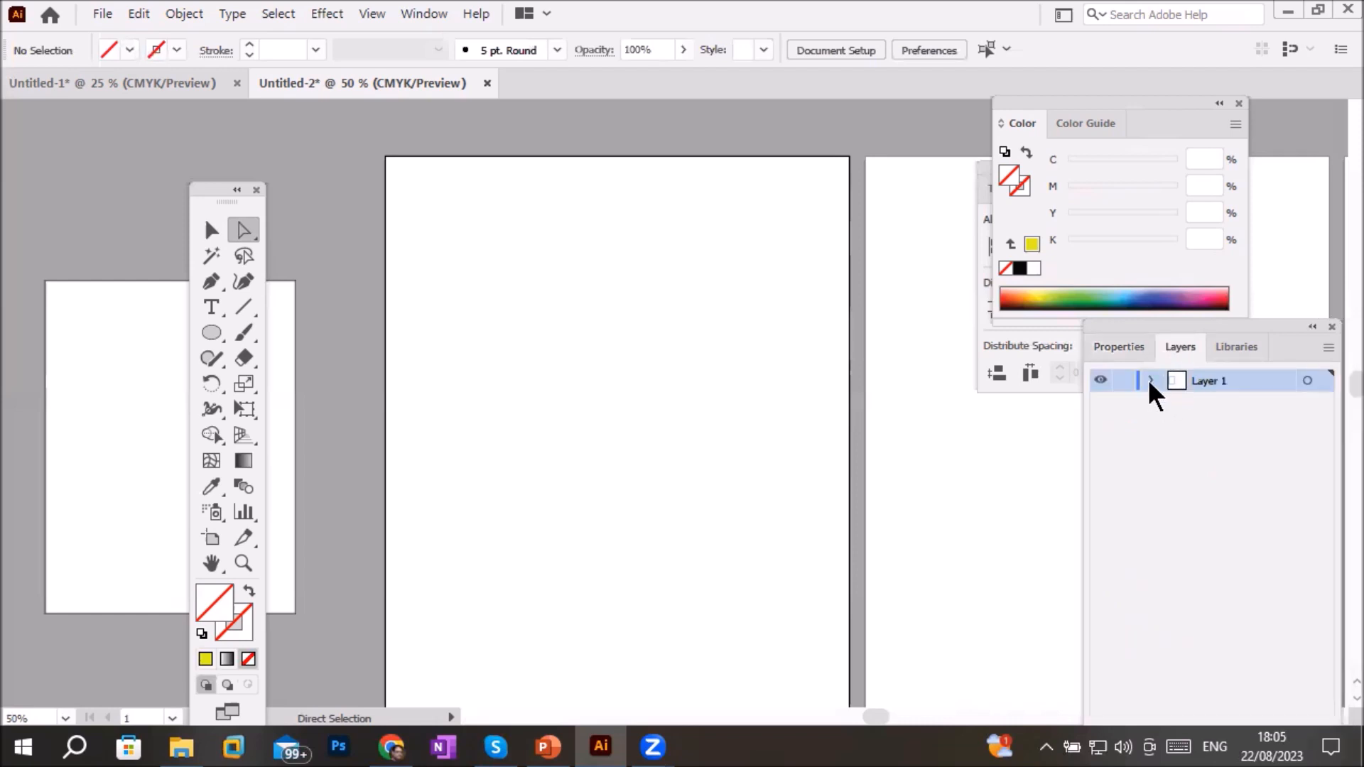
click(1152, 381)
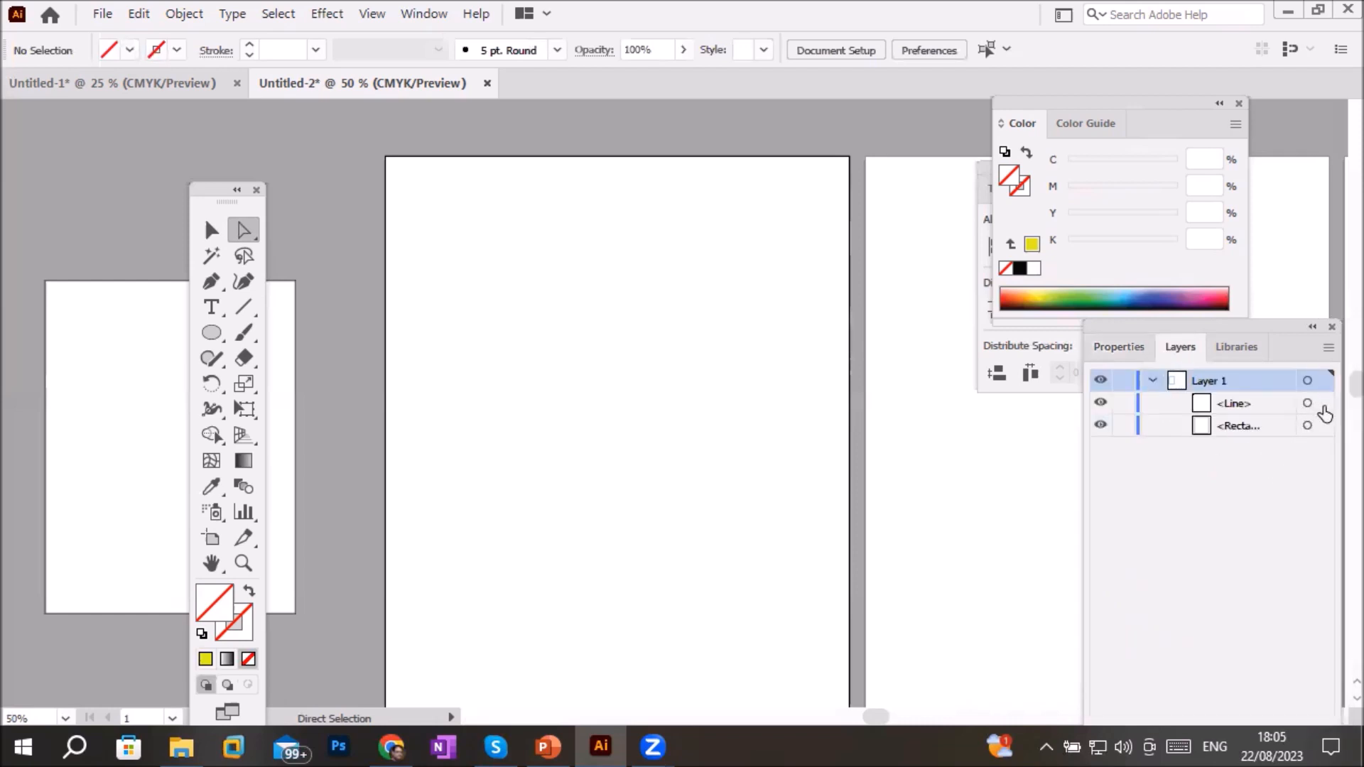
click(1323, 404)
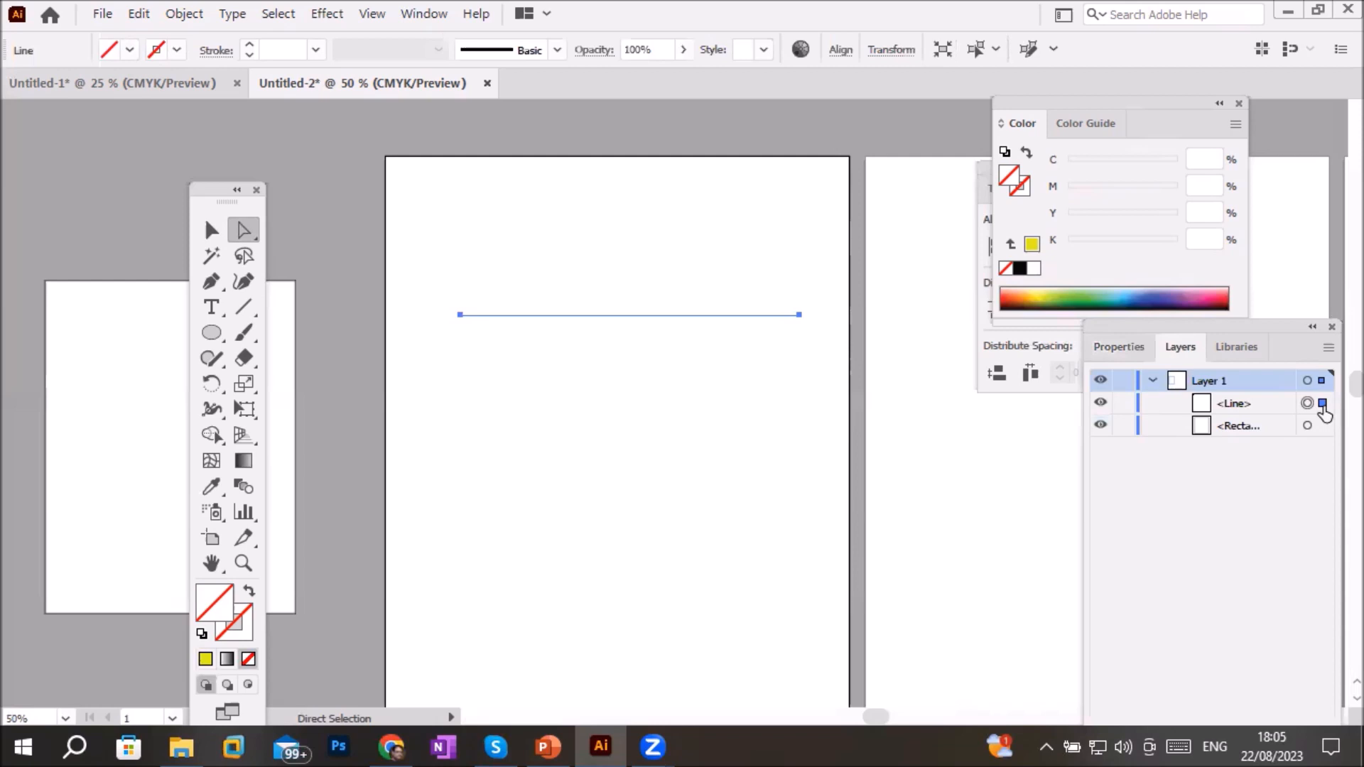
Raise the selected line's stroke weight to 48 pt
click(248, 45)
click(248, 45)
click(248, 46)
click(248, 45)
click(248, 45)
click(248, 45)
click(248, 45)
click(248, 45)
click(248, 45)
click(248, 44)
click(248, 44)
click(248, 45)
click(248, 46)
click(248, 45)
click(248, 45)
click(248, 45)
click(248, 45)
click(248, 46)
click(248, 46)
click(248, 45)
click(248, 45)
click(248, 45)
click(248, 45)
click(248, 45)
click(248, 45)
click(248, 45)
click(248, 45)
click(248, 45)
click(248, 45)
click(248, 45)
click(248, 44)
click(248, 45)
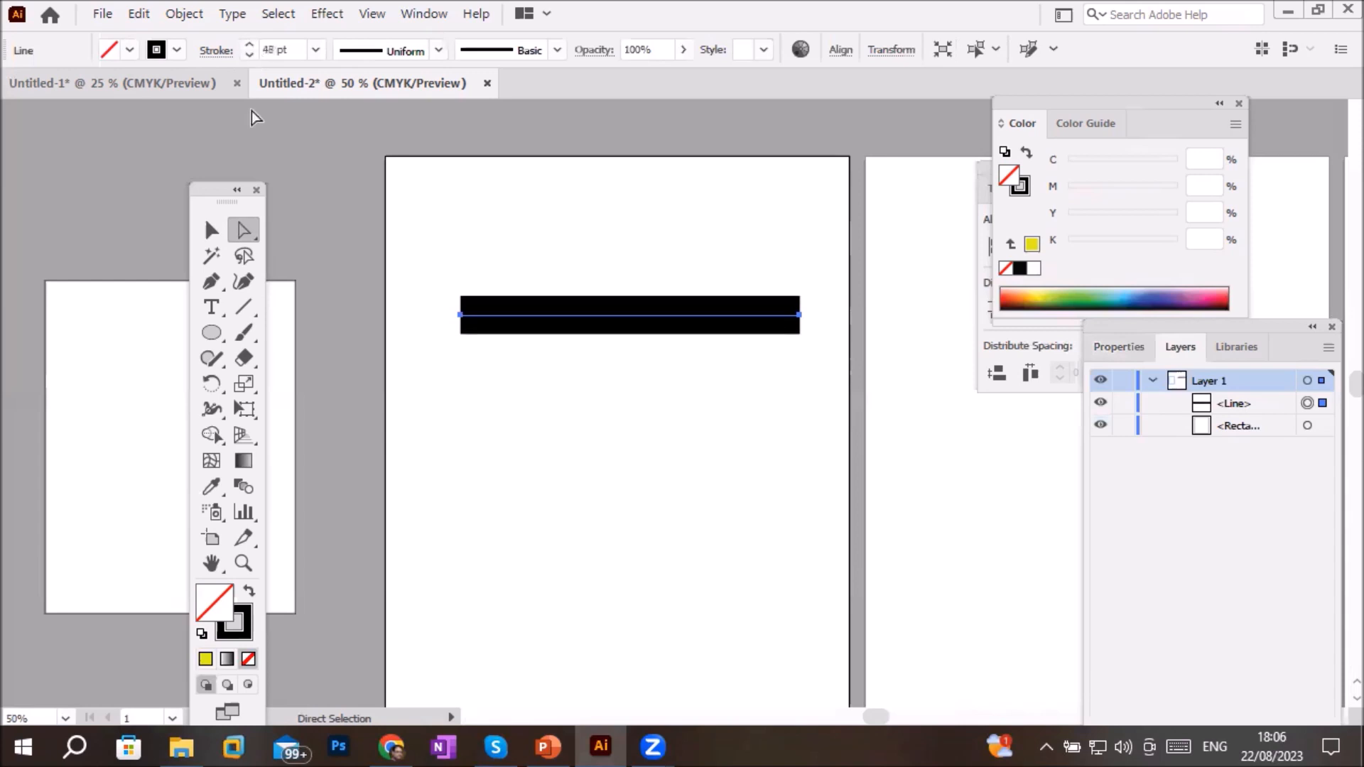
Inspect the path at the centre of the thick stroke up close, and reduce the line's stroke weight until it has no stroke
scroll(604, 316, up, 1)
scroll(605, 316, up, 5)
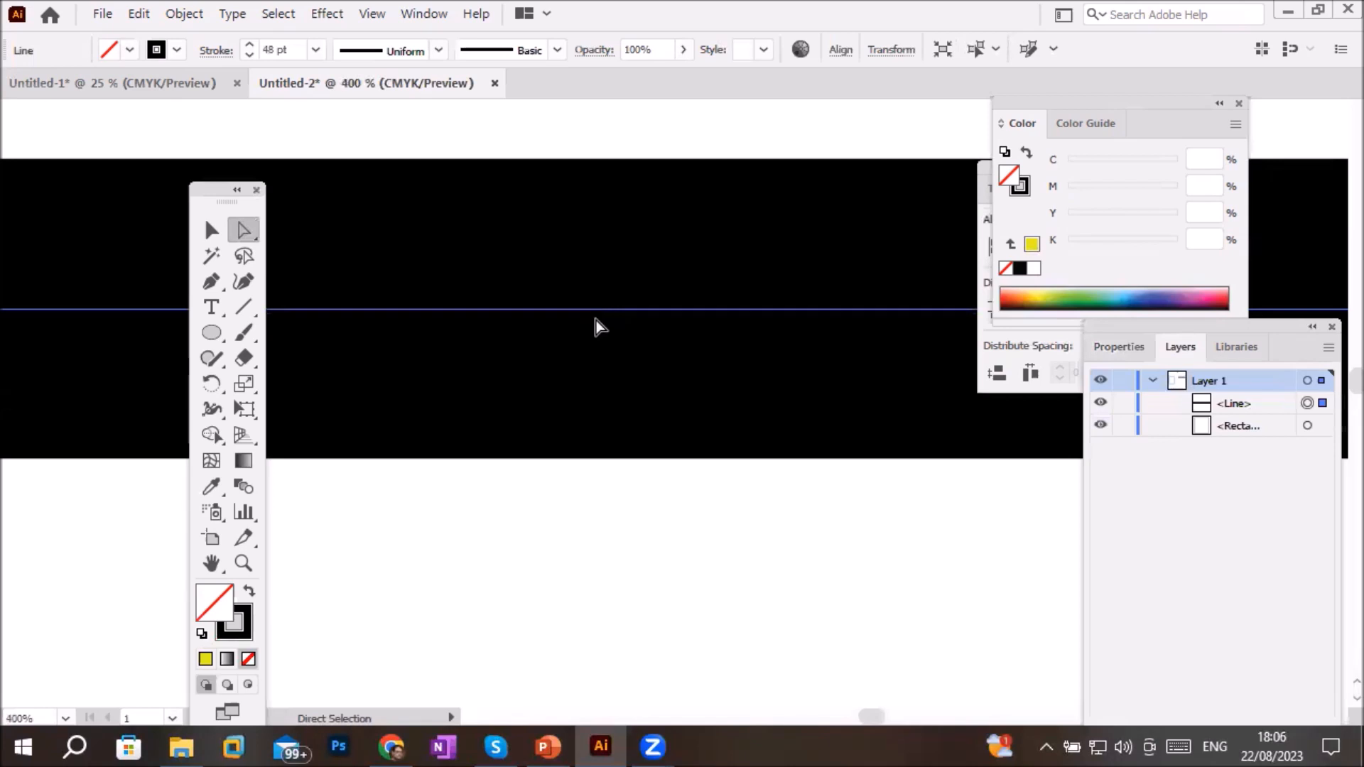
scroll(601, 327, up, 1)
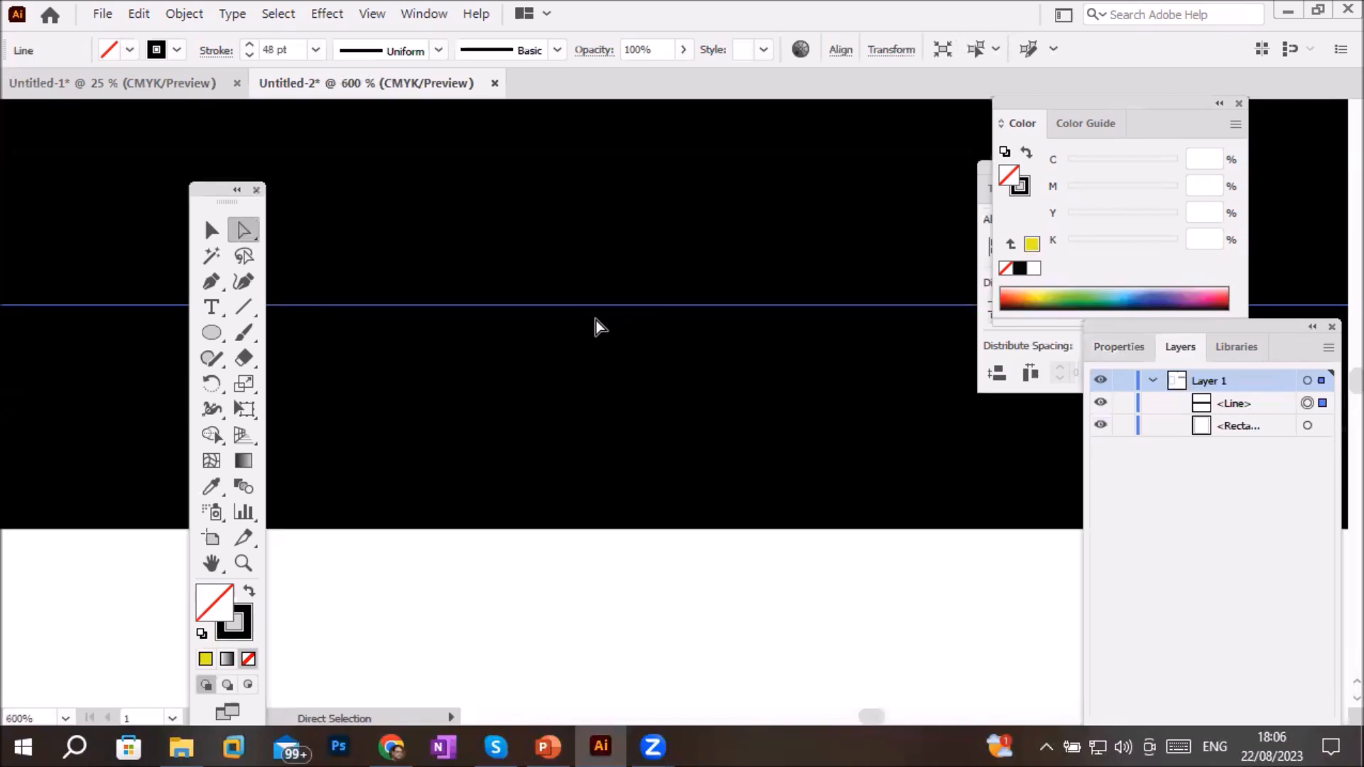
scroll(600, 327, down, 2)
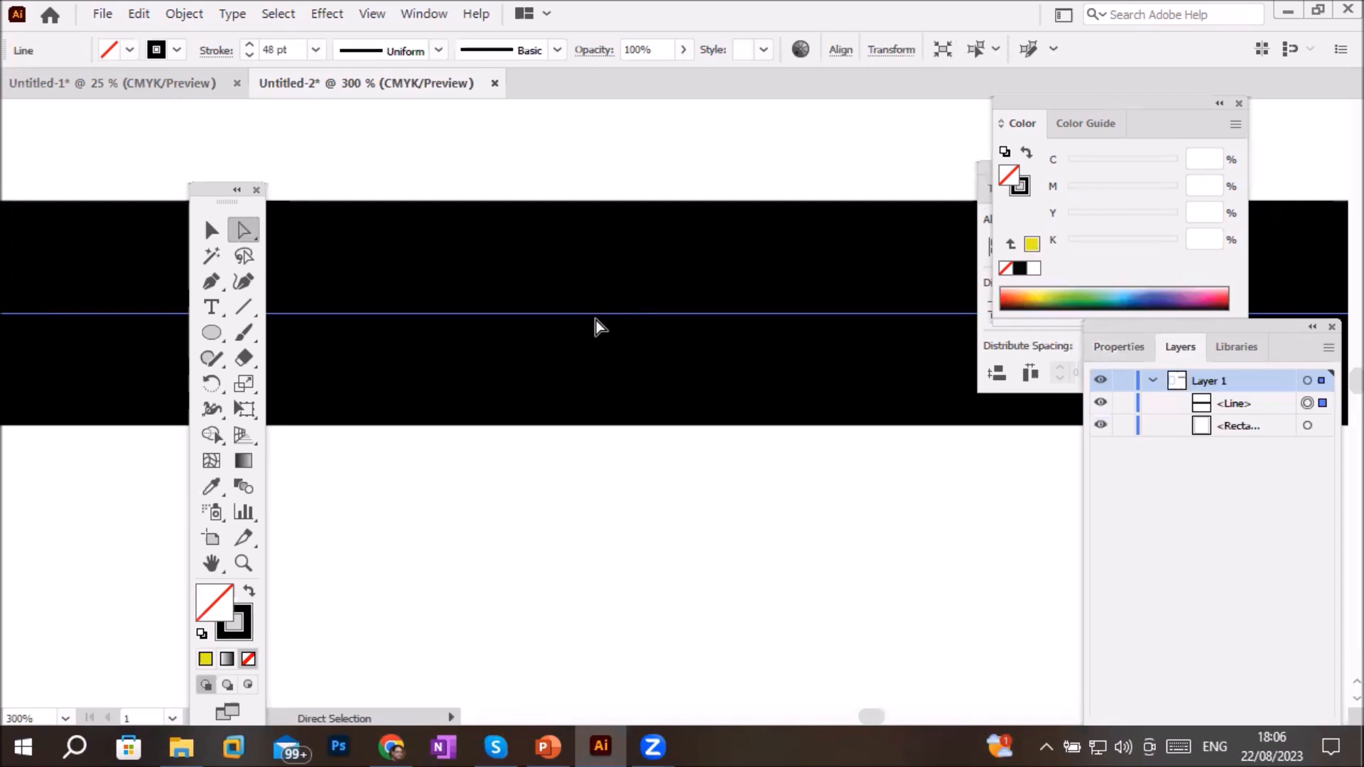
click(248, 55)
click(249, 56)
double_click(248, 55)
click(248, 56)
click(249, 56)
click(249, 56)
click(249, 55)
click(249, 55)
double_click(249, 55)
click(248, 55)
double_click(248, 55)
double_click(248, 55)
double_click(248, 55)
double_click(248, 55)
double_click(249, 55)
double_click(249, 55)
double_click(249, 54)
double_click(248, 55)
double_click(248, 54)
double_click(249, 54)
double_click(249, 55)
double_click(249, 54)
double_click(249, 55)
double_click(248, 55)
click(249, 55)
click(248, 54)
click(248, 55)
click(249, 55)
click(249, 54)
click(249, 55)
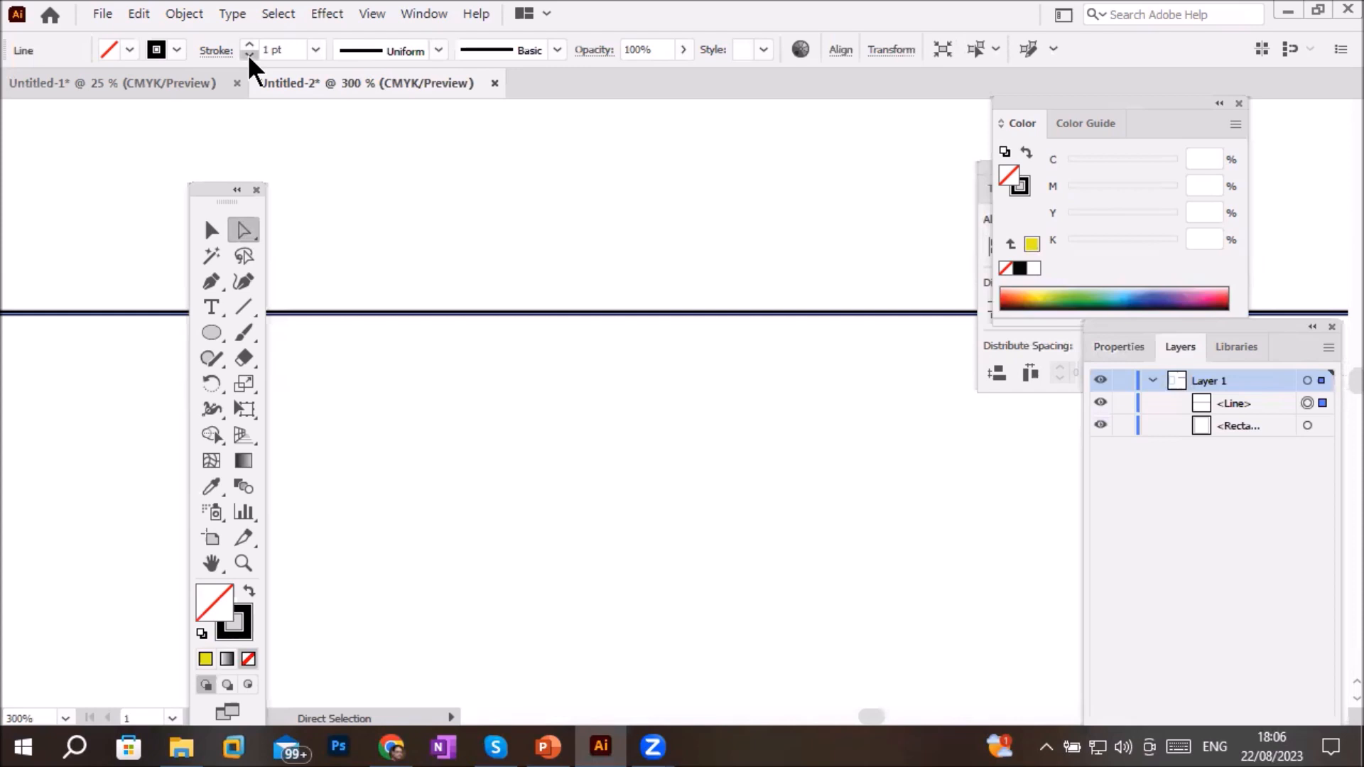
click(249, 54)
click(248, 55)
click(248, 54)
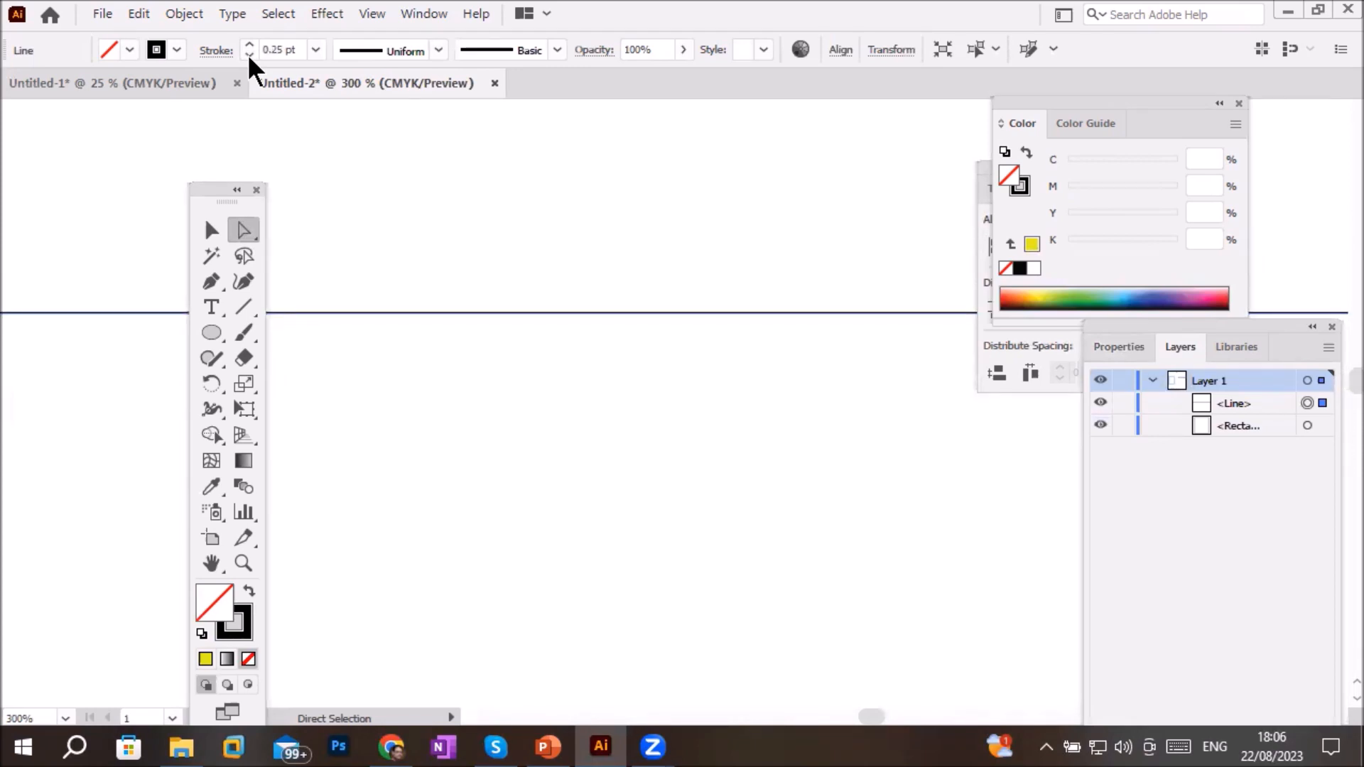
click(249, 55)
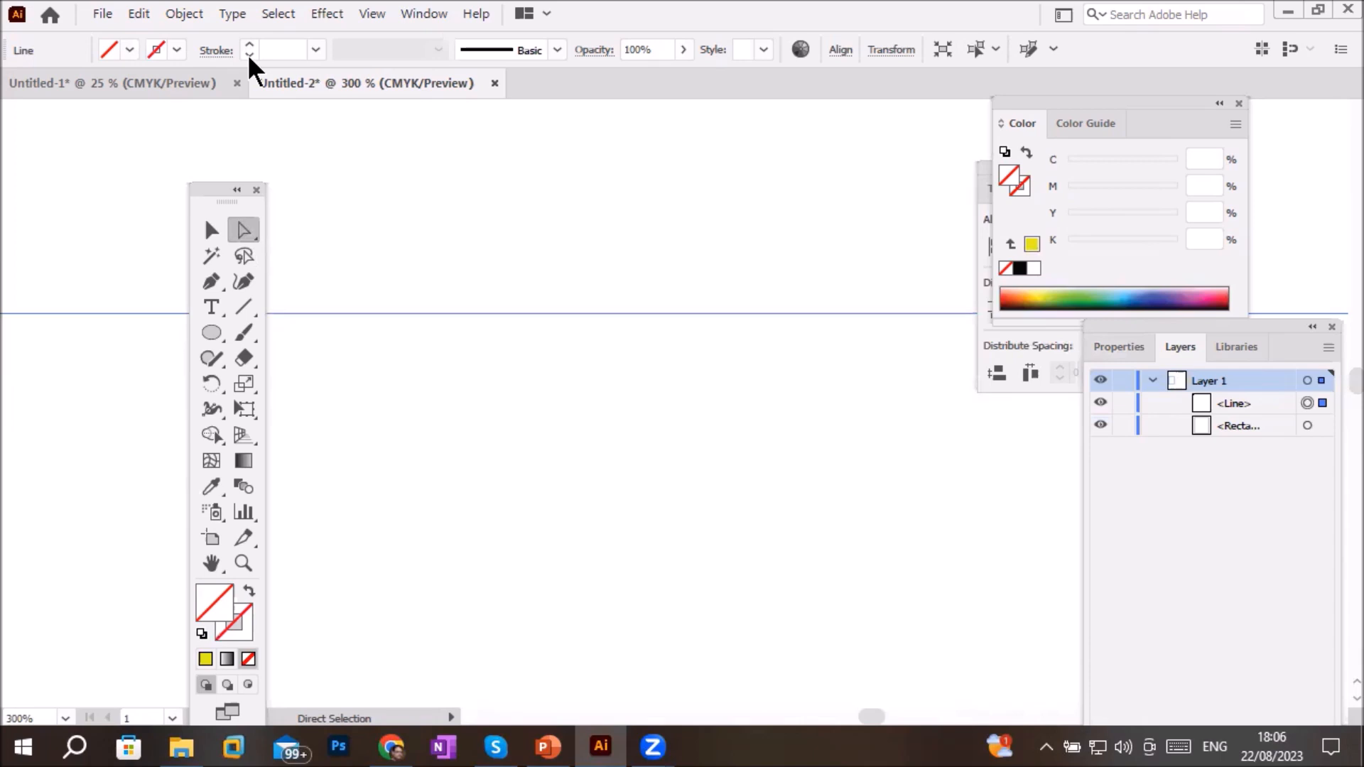
Move the strokeless line straight up, close to the artboard's upper edge
key(ctrl+minus)
key(ctrl+minus)
key(ctrl+minus)
key(ctrl+minus)
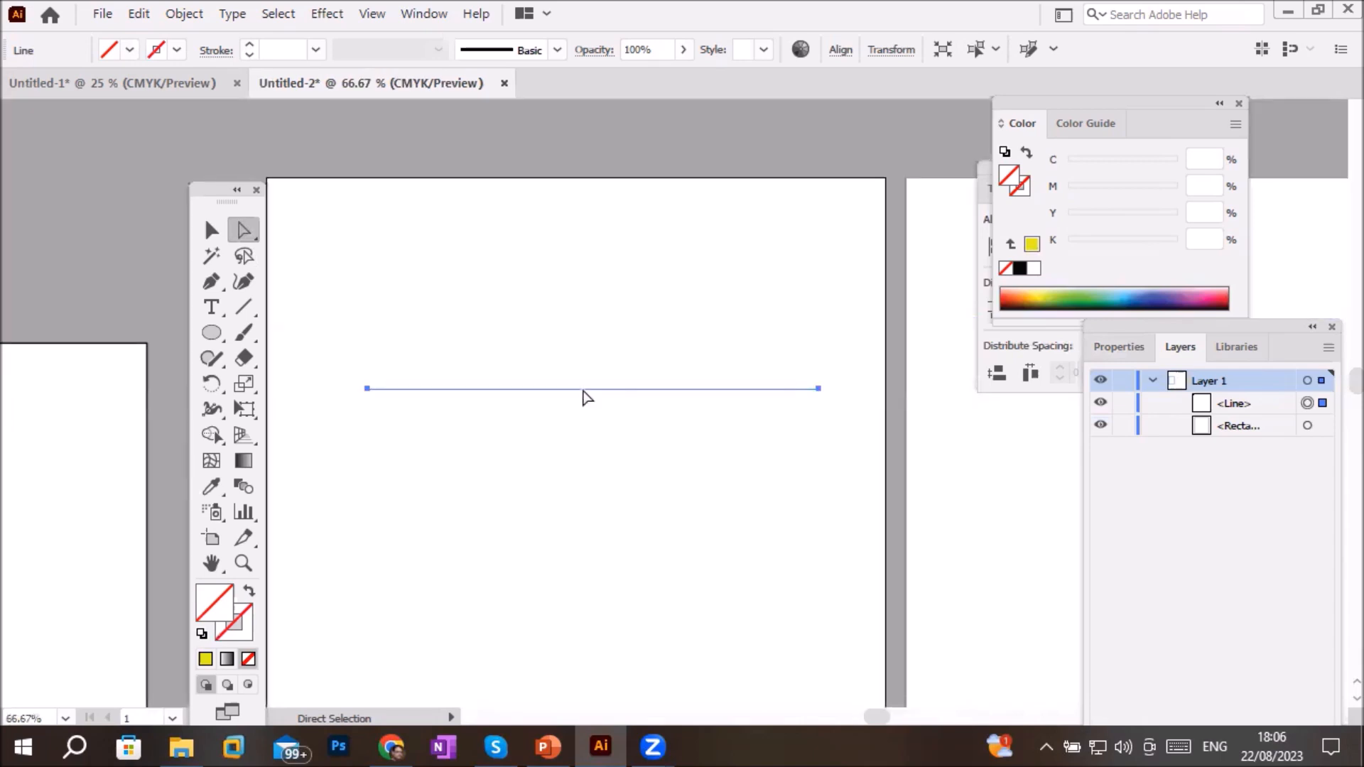
drag(584, 388, 586, 234)
Draw an ellipse about 88 mm wide and 78 mm high below the line, without fill or stroke, and deselect it
click(211, 333)
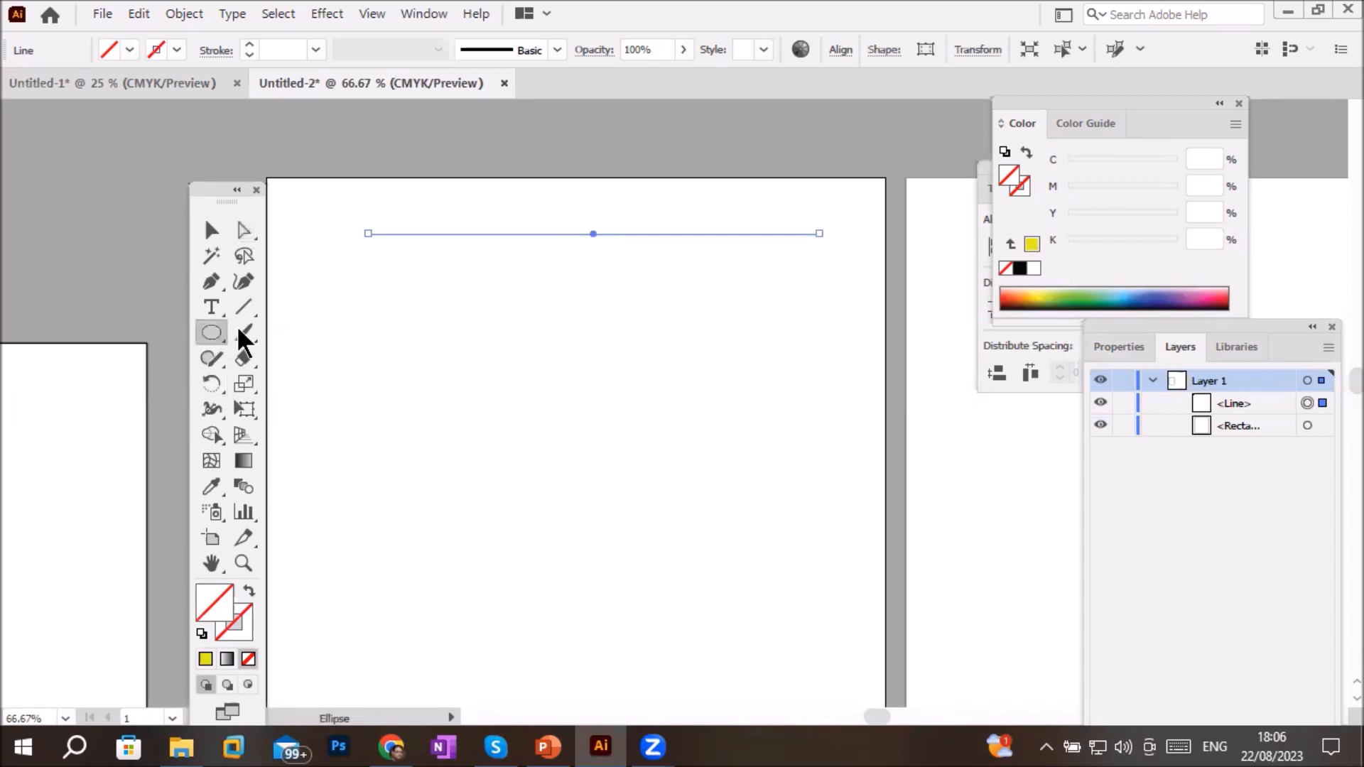
drag(456, 302, 718, 534)
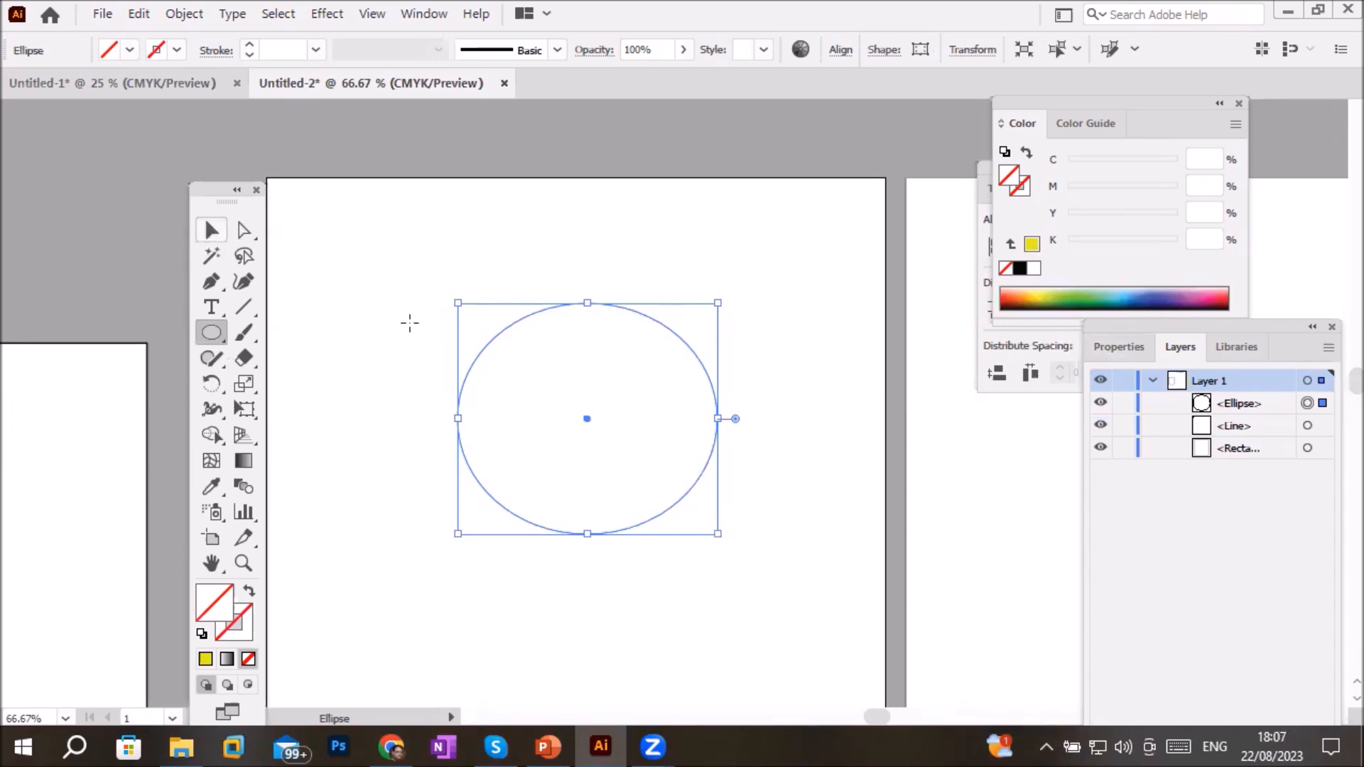
click(415, 431)
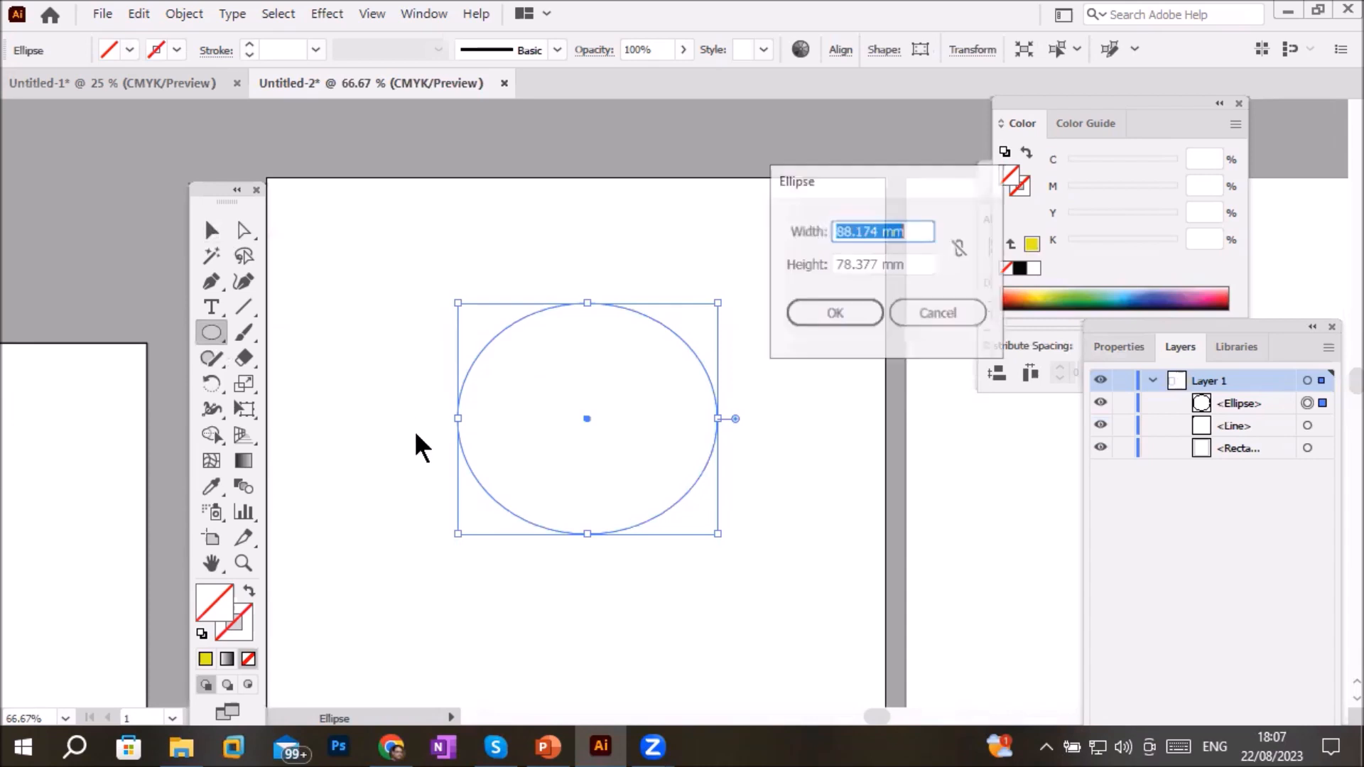
click(919, 313)
click(211, 230)
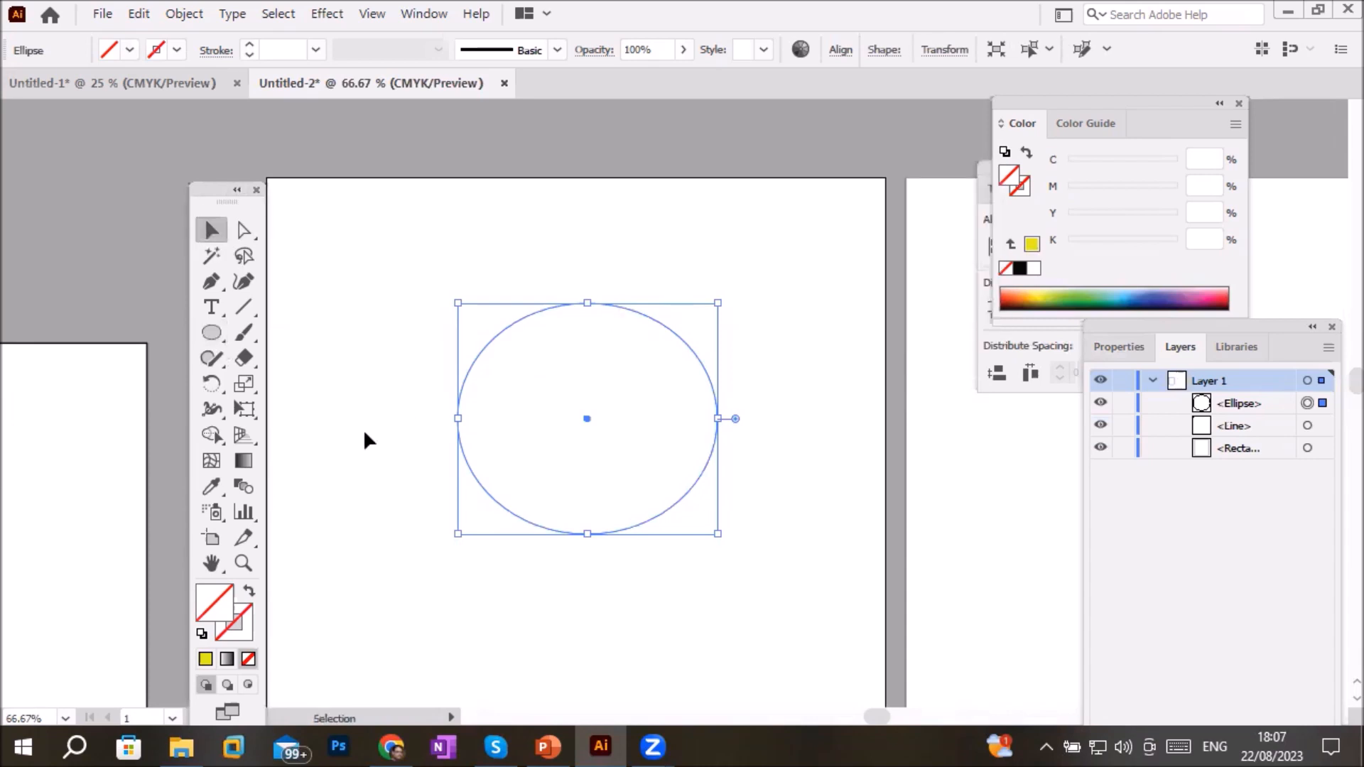
click(378, 481)
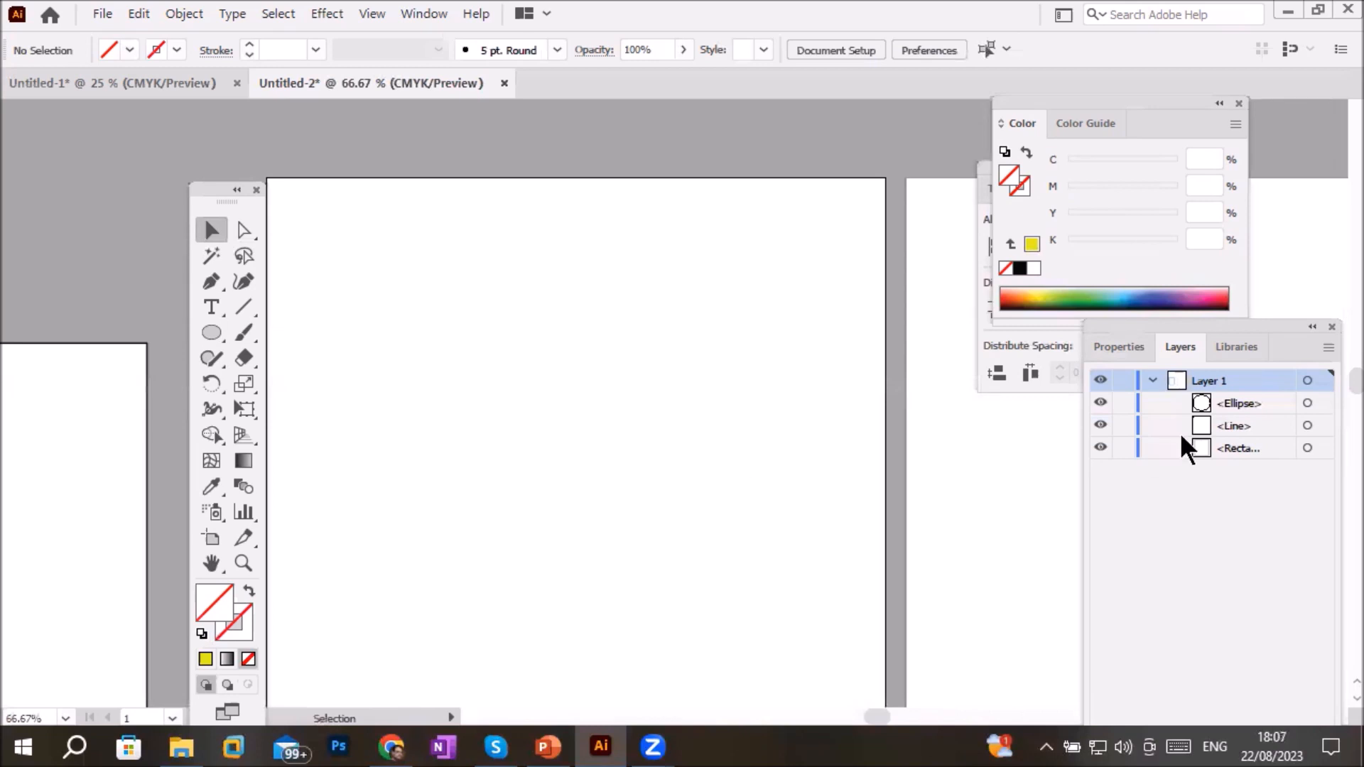
Select the ellipse, the line and the rectangle in turn from the layer list, and move the rectangle slightly upward
click(1323, 404)
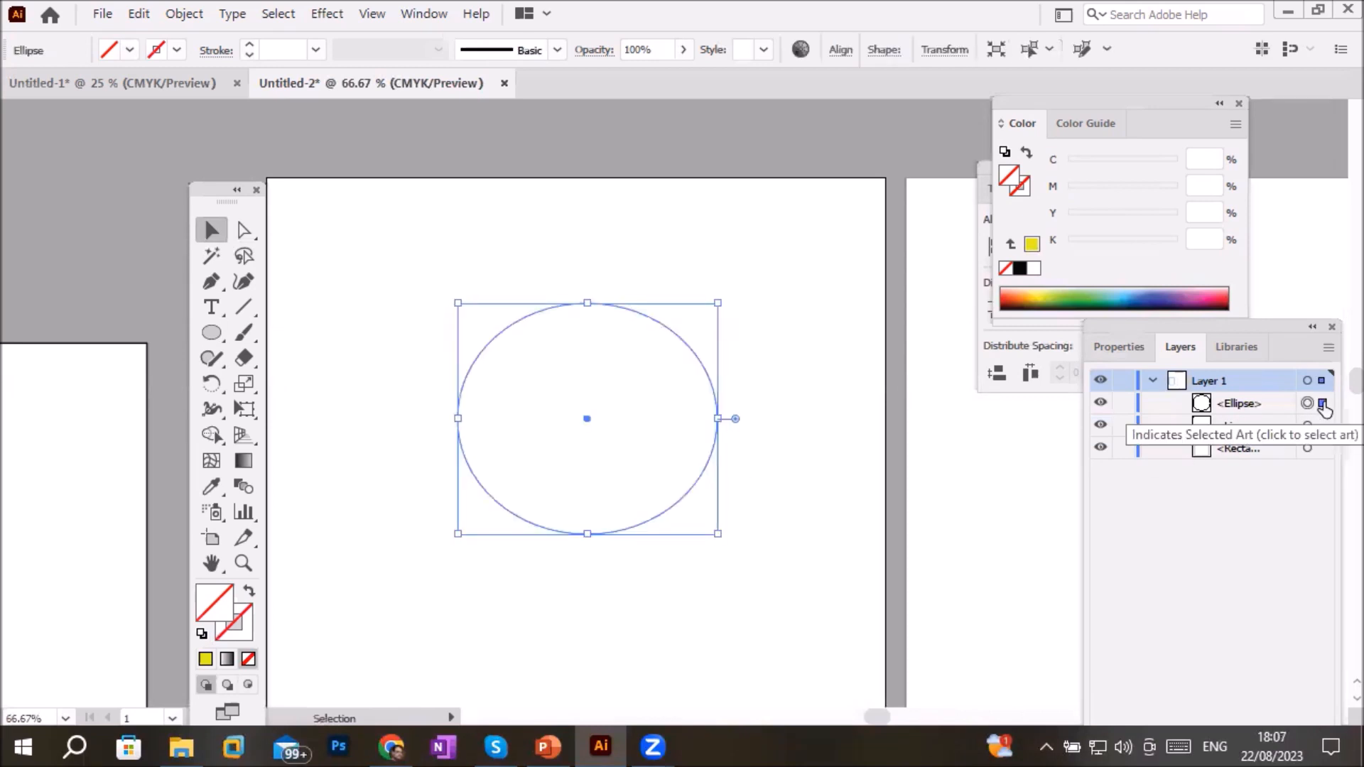
click(1323, 425)
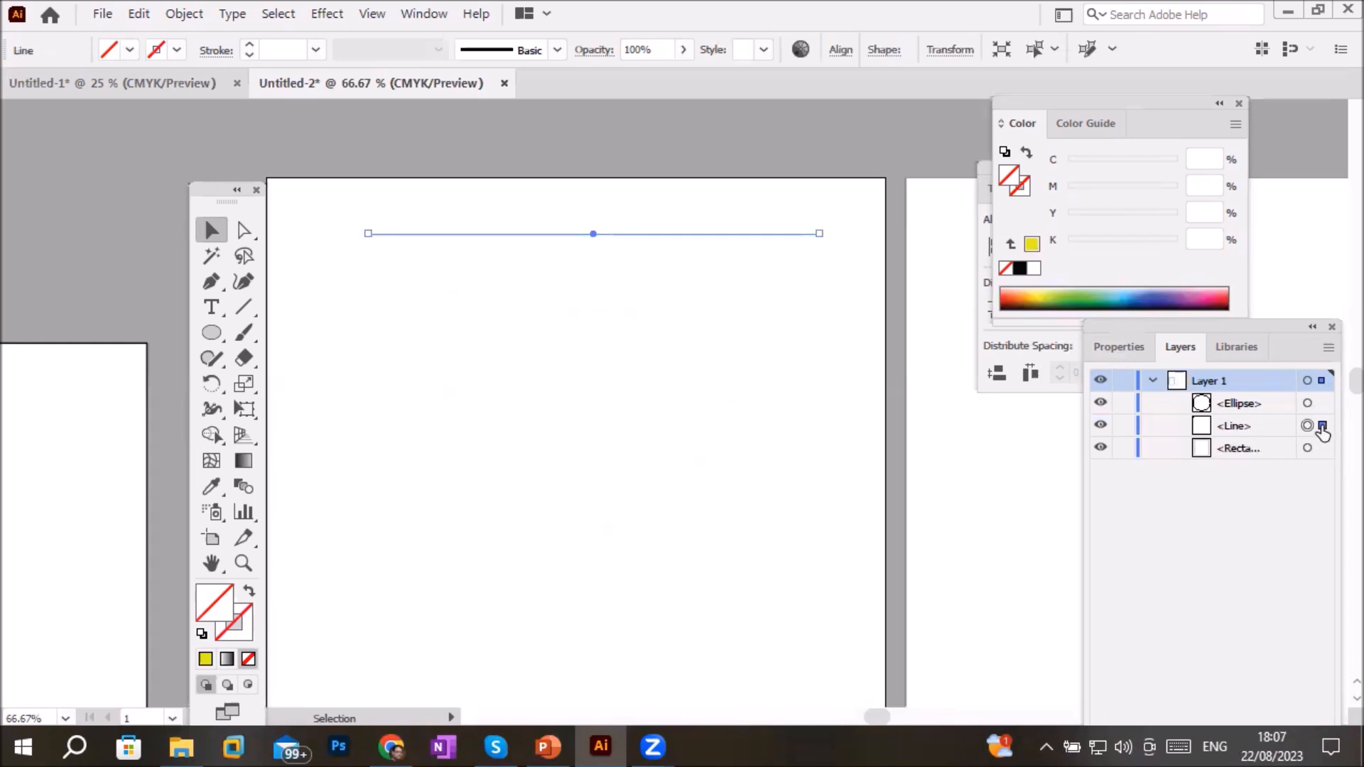
click(1322, 449)
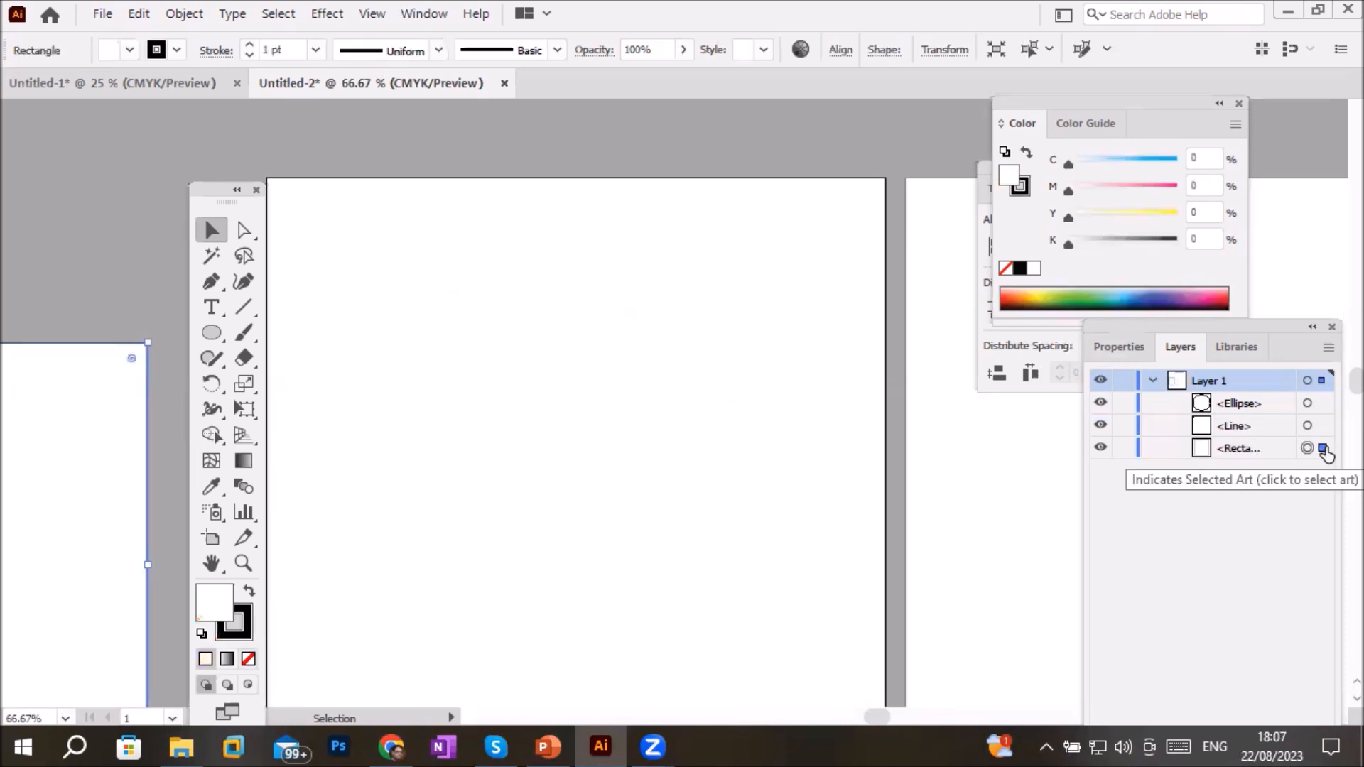
drag(87, 392, 73, 326)
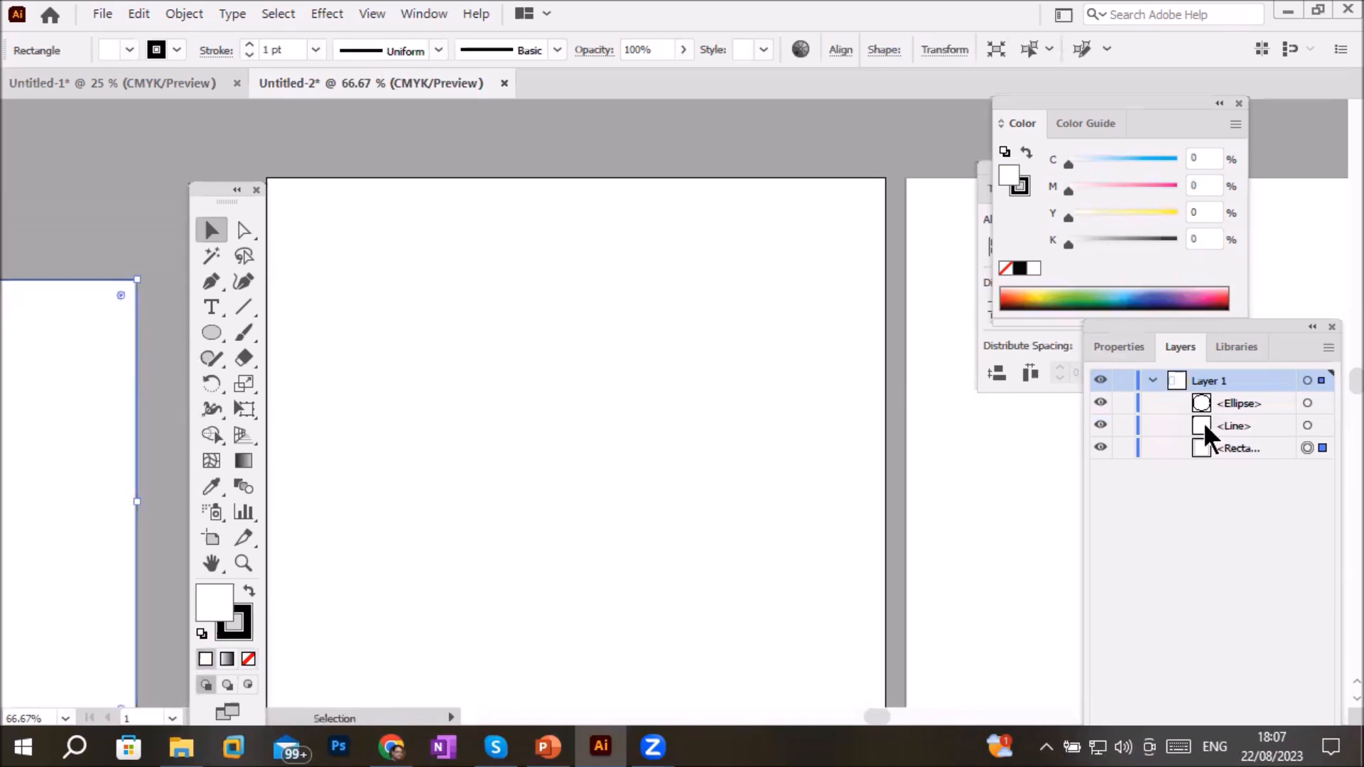
Select the line from the layer list and examine its right and left end anchors with the Direct Selection tool
click(1323, 425)
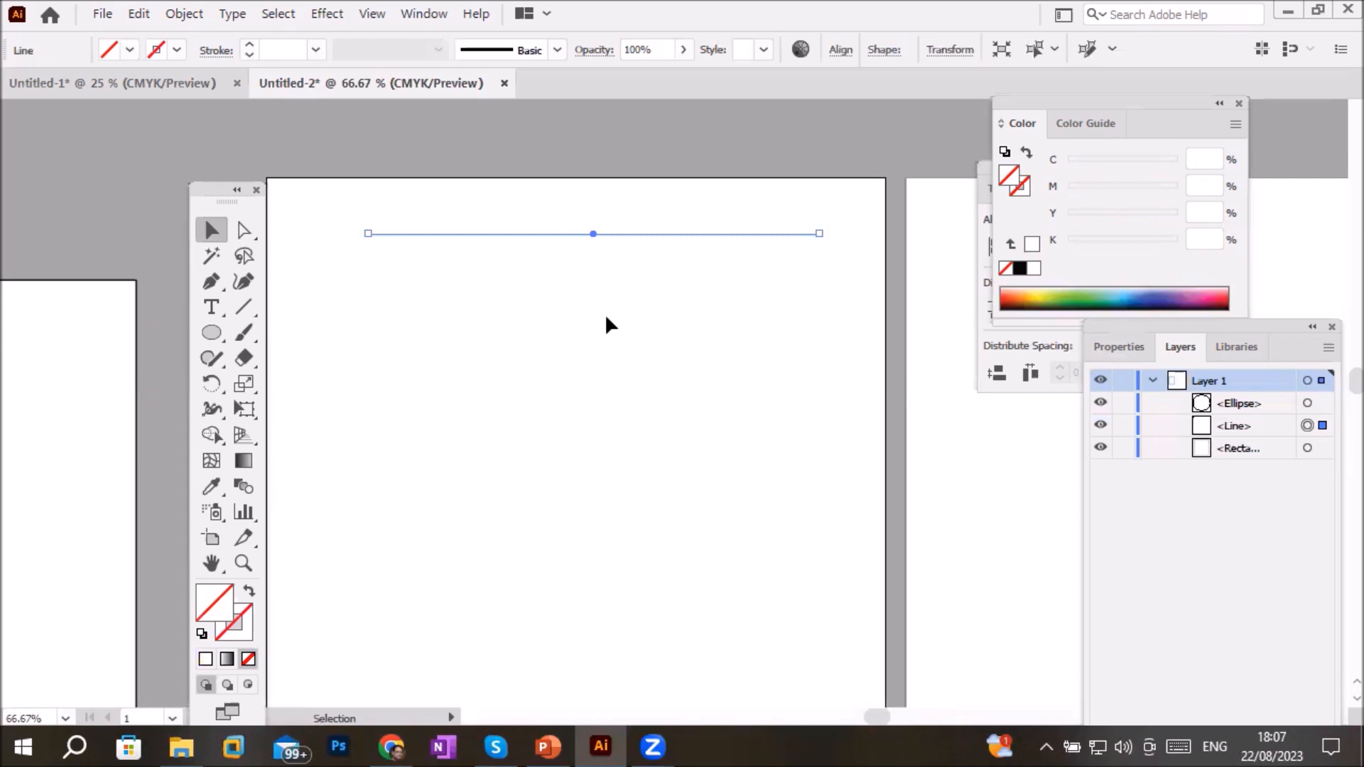
scroll(655, 265, up, 2)
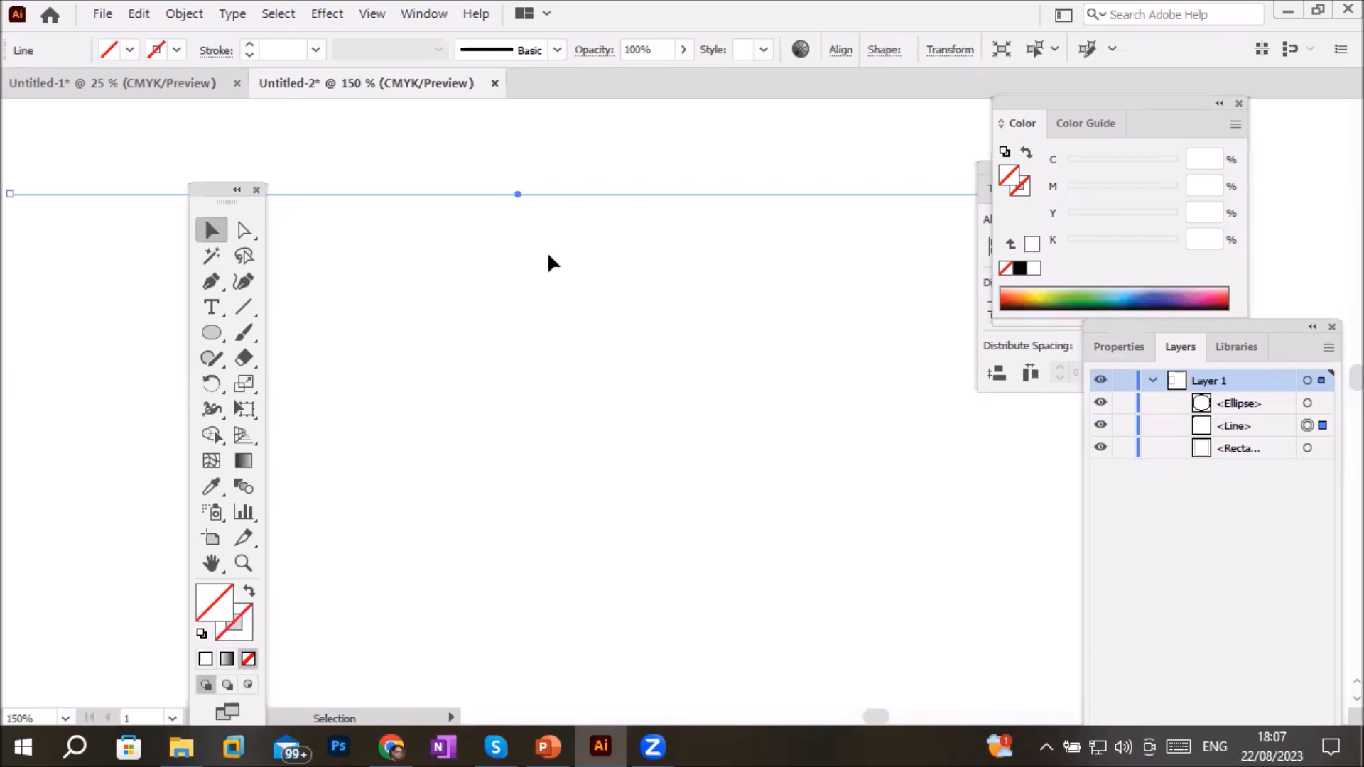
scroll(549, 256, down, 2)
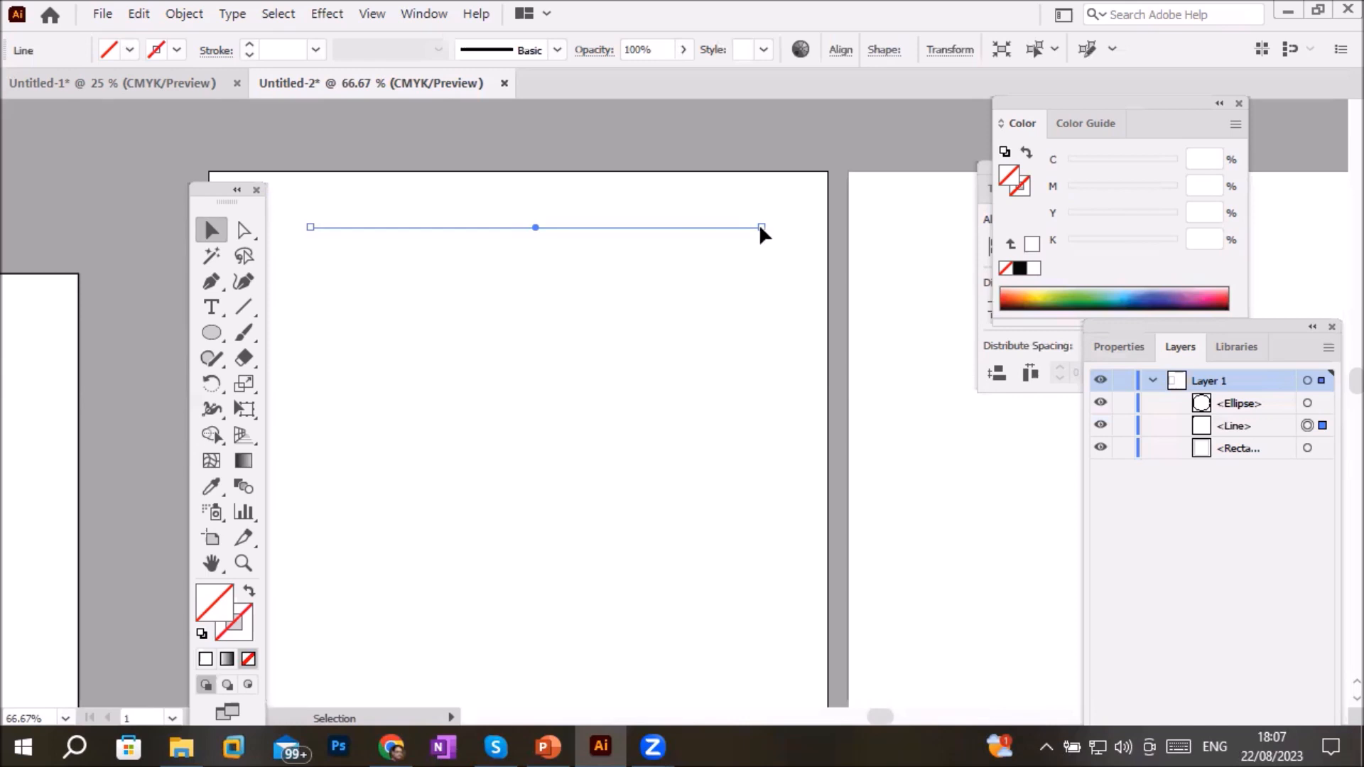
click(243, 229)
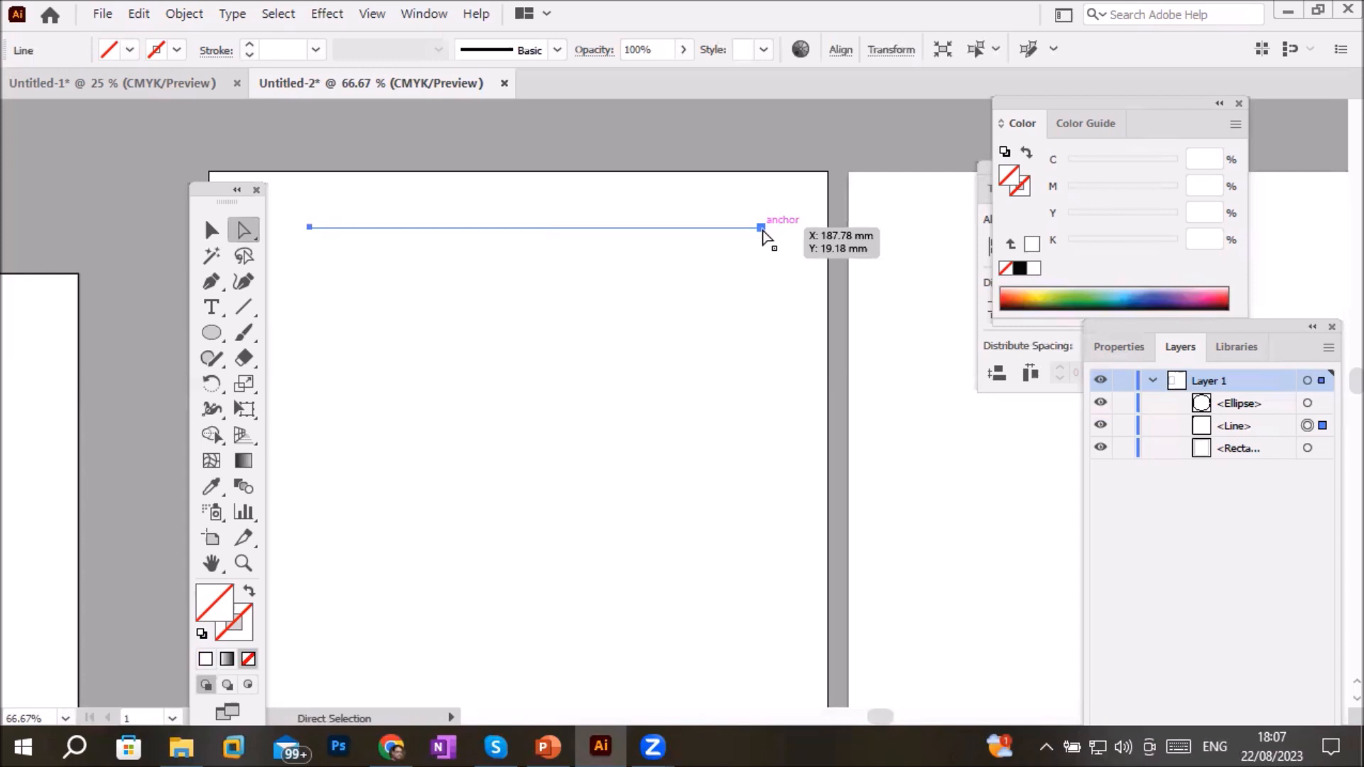
click(762, 228)
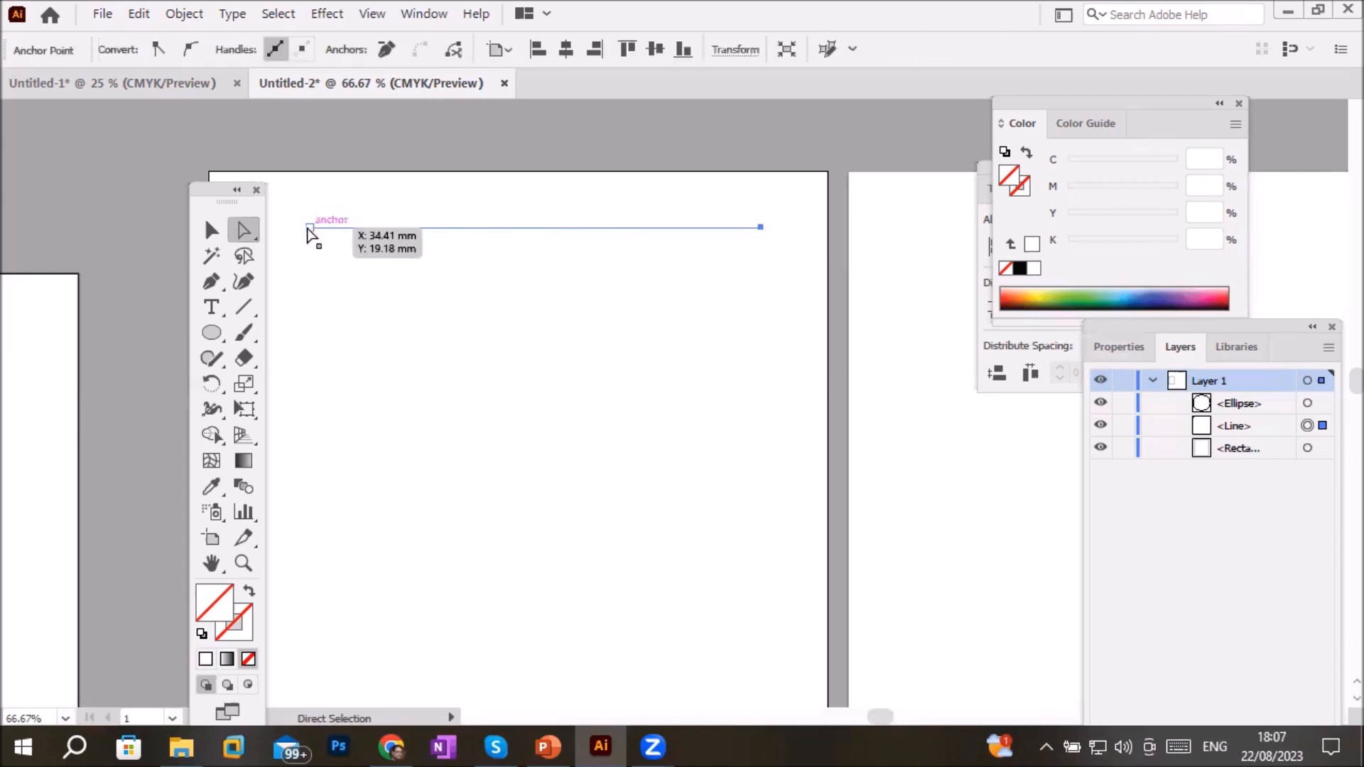
click(309, 227)
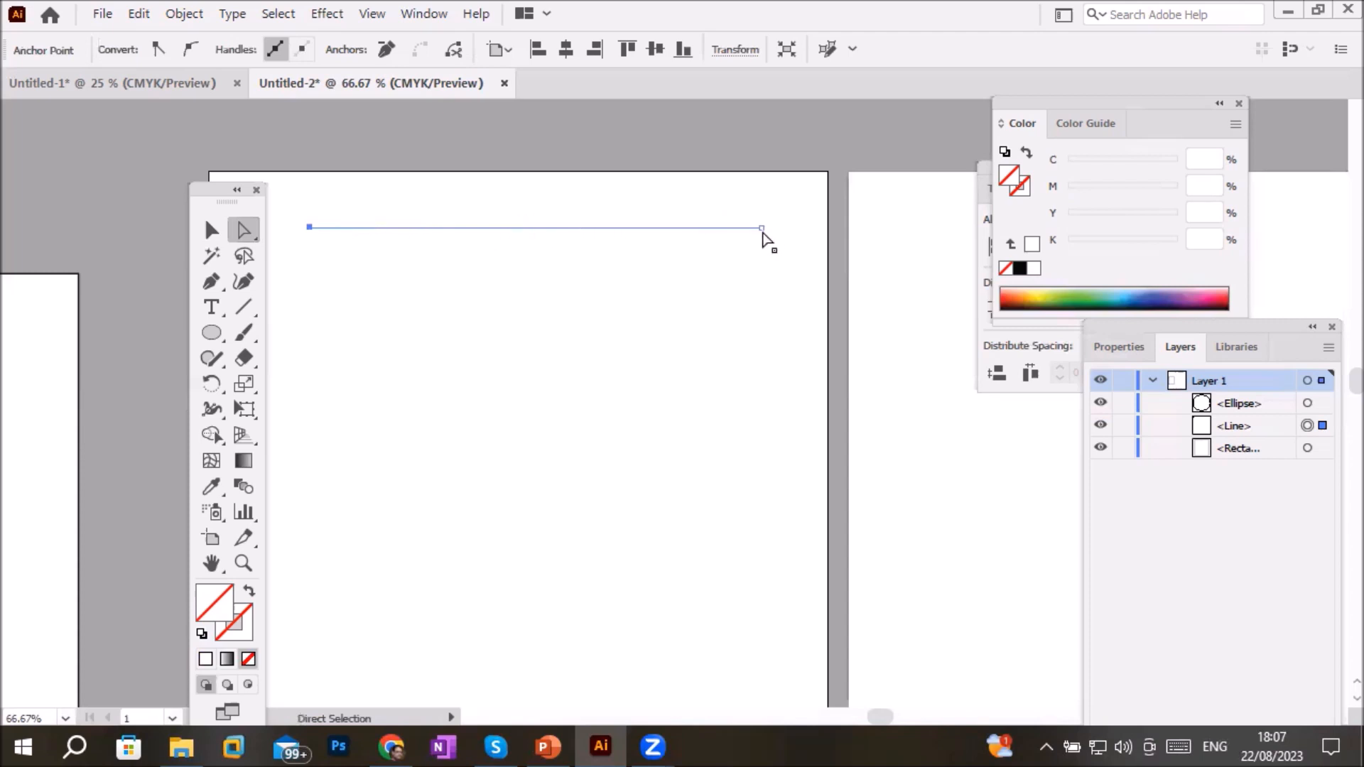
Move the line's right end anchor to the artboard's lower part and back up to about X 185.8 mm, Y 17.7 mm
click(762, 228)
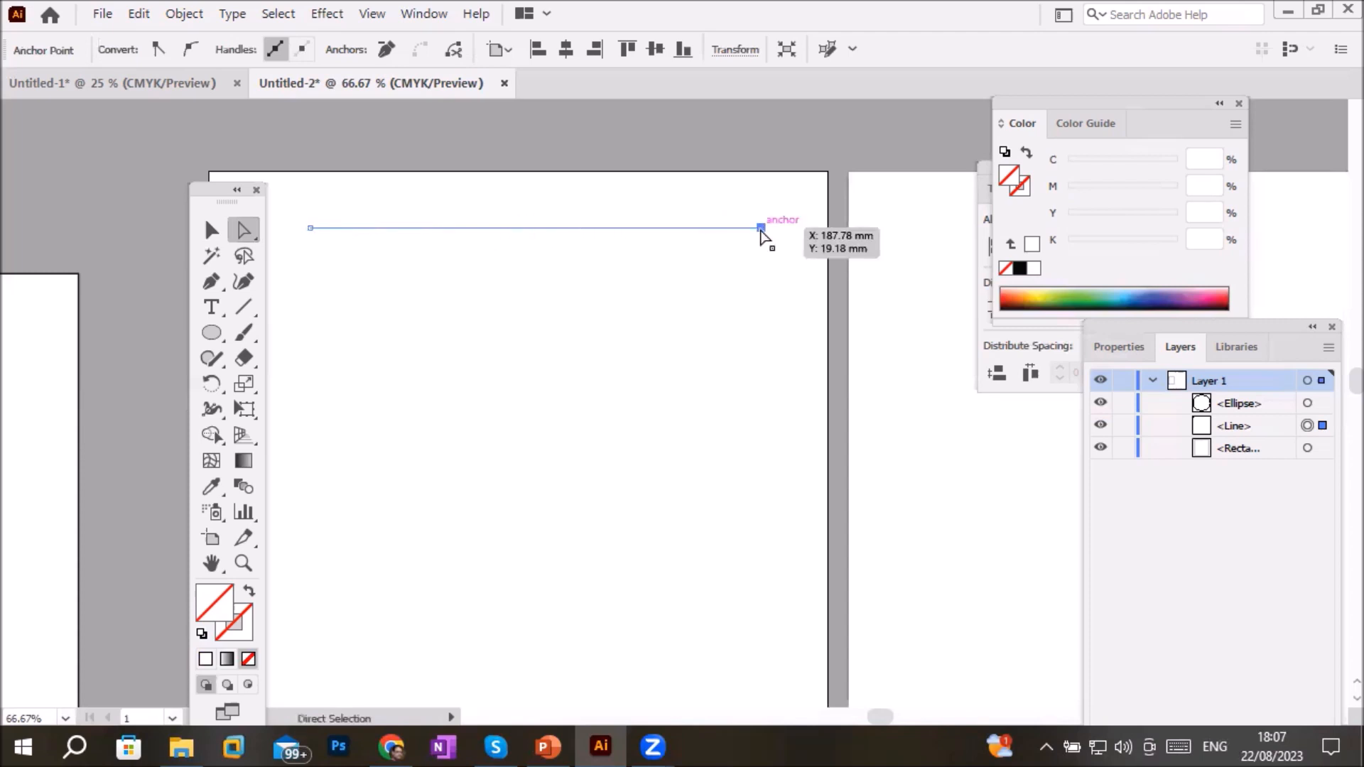
drag(761, 229, 660, 608)
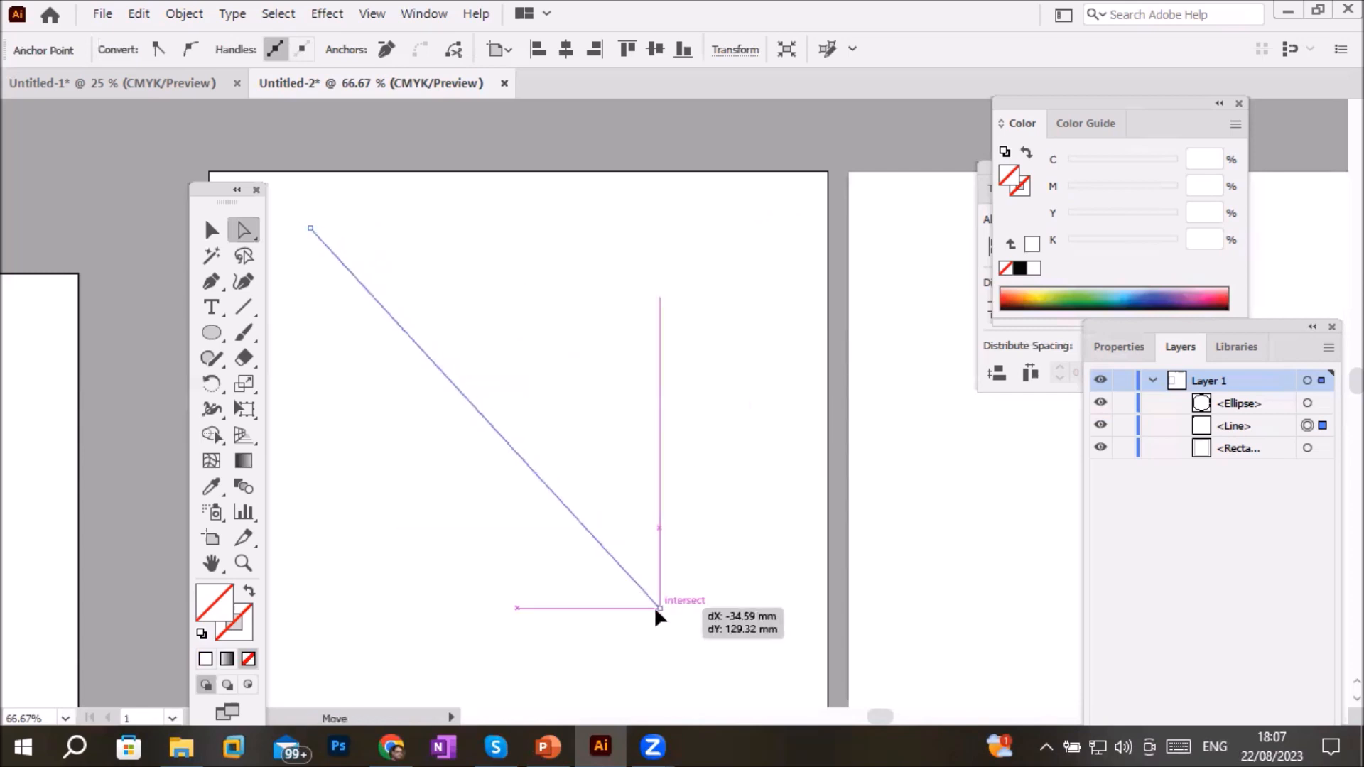
drag(655, 610, 756, 225)
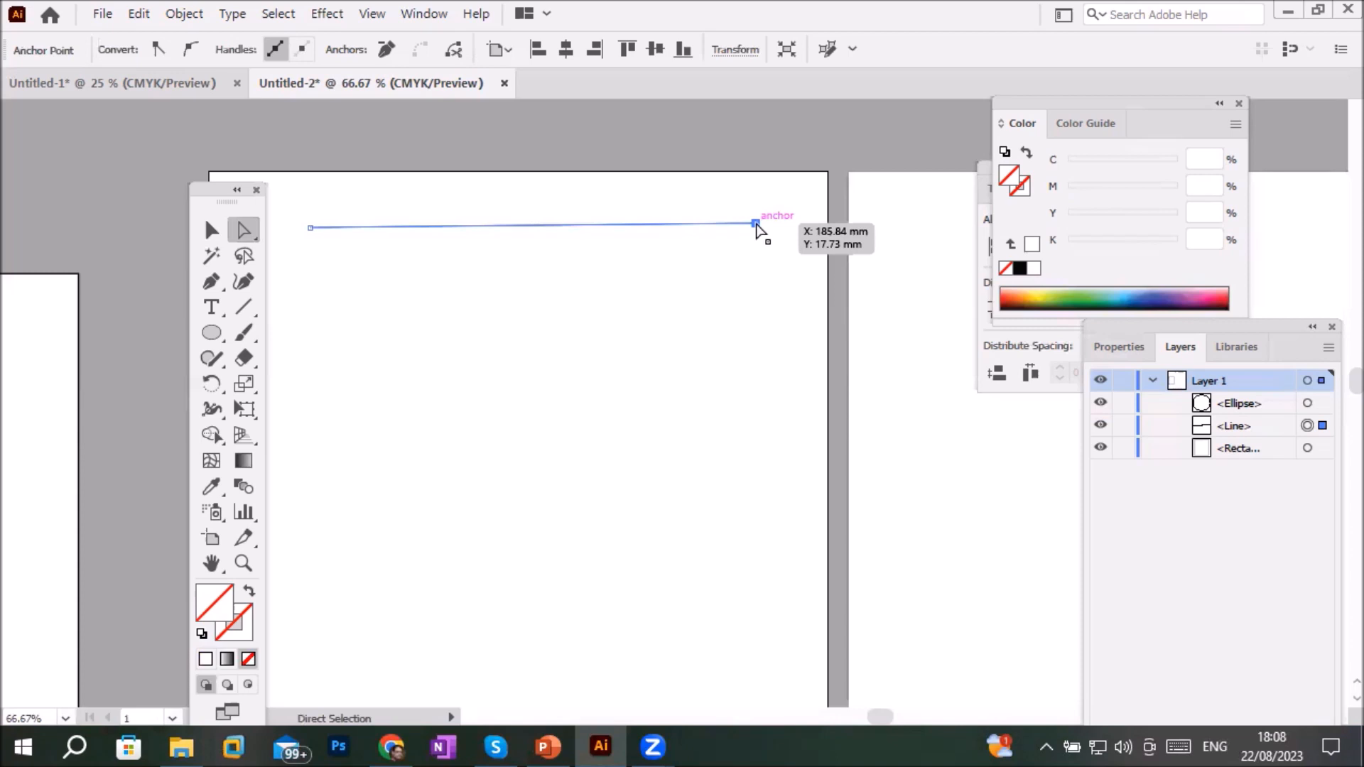
Set the line's stroke weight to 0.5 pt and deselect it
click(1105, 348)
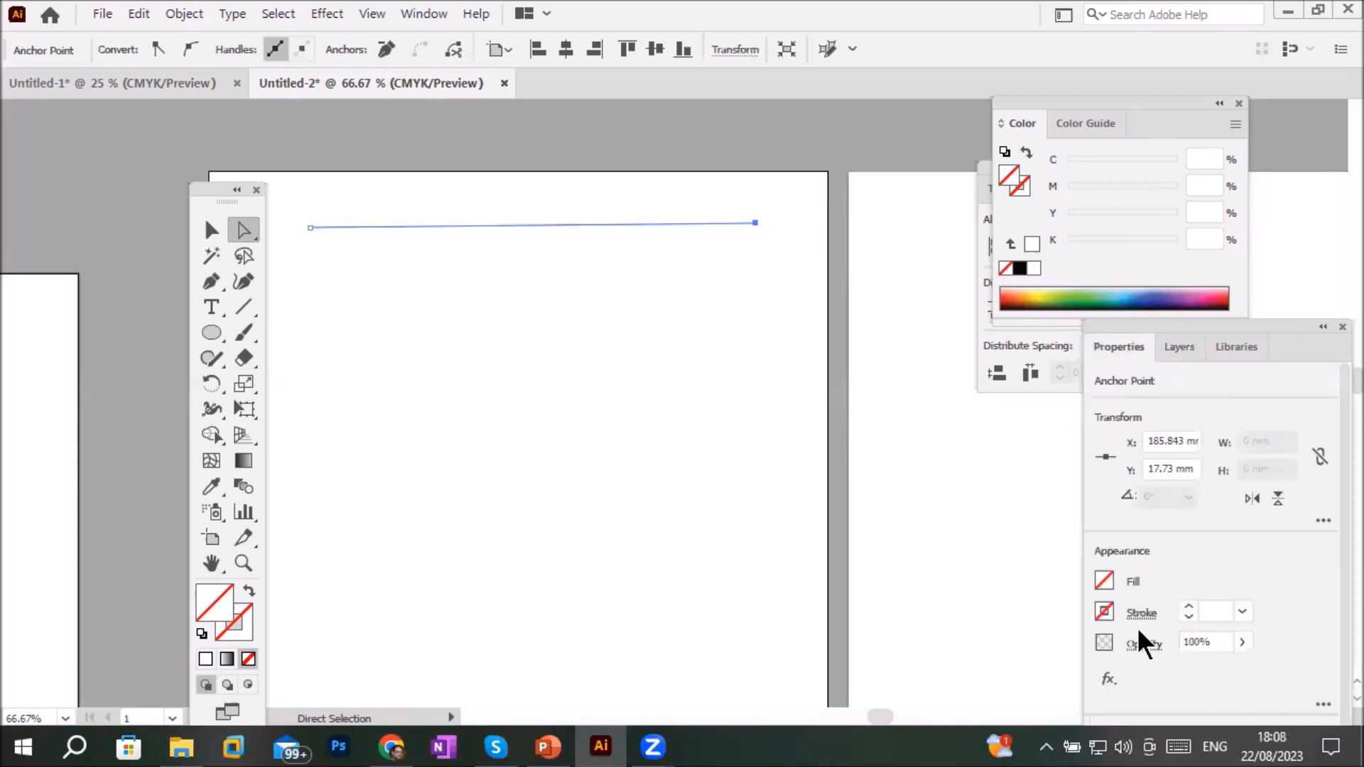
click(1186, 606)
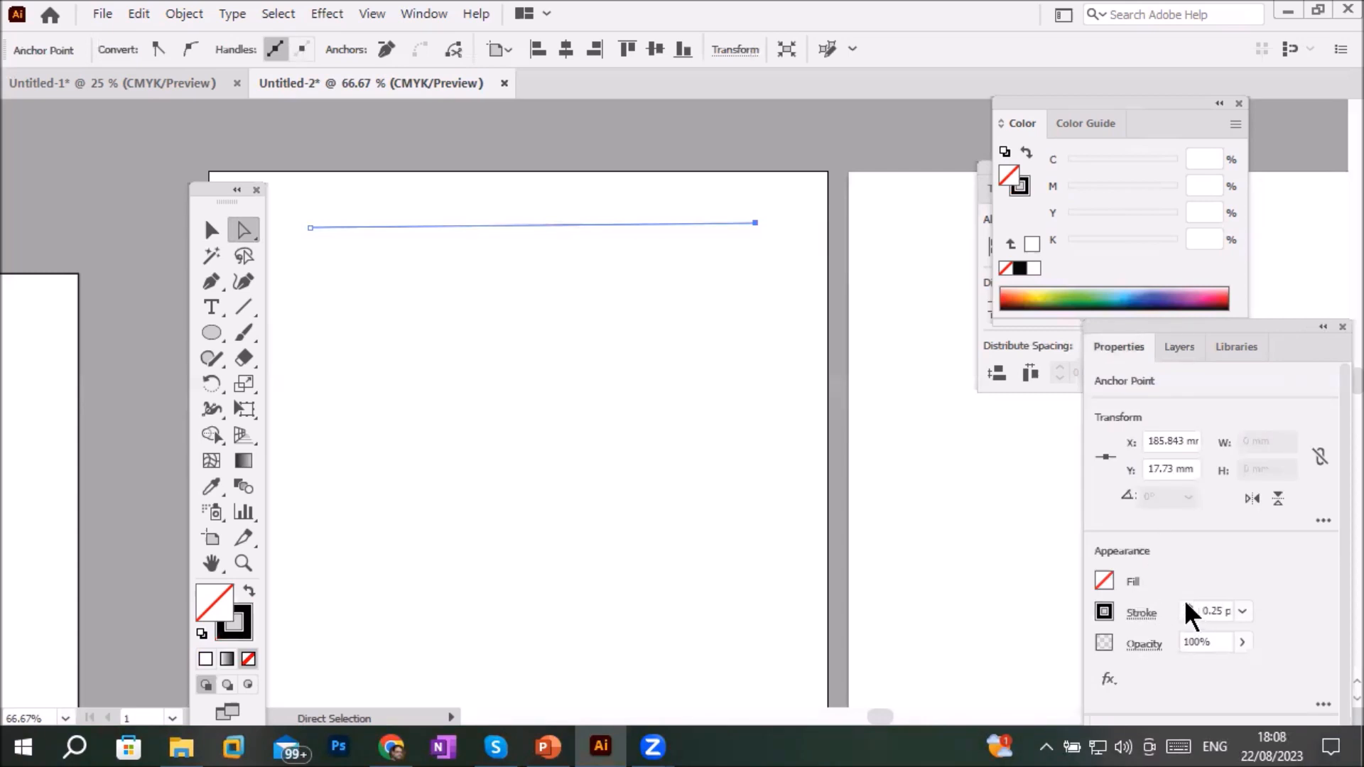
click(1187, 606)
click(757, 302)
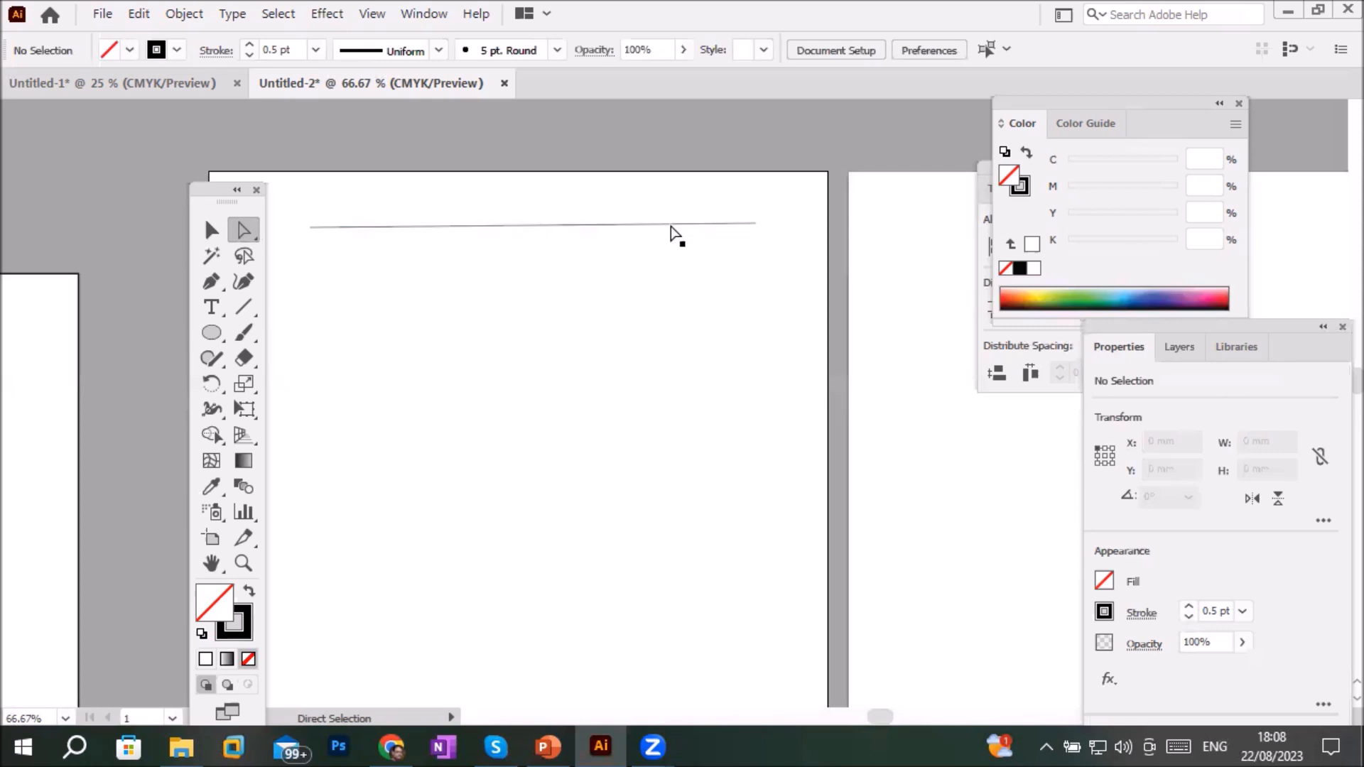
Lengthen the line by moving its right end anchor to the artboard's right edge, at about X 218 mm, Y 17.5 mm
click(673, 226)
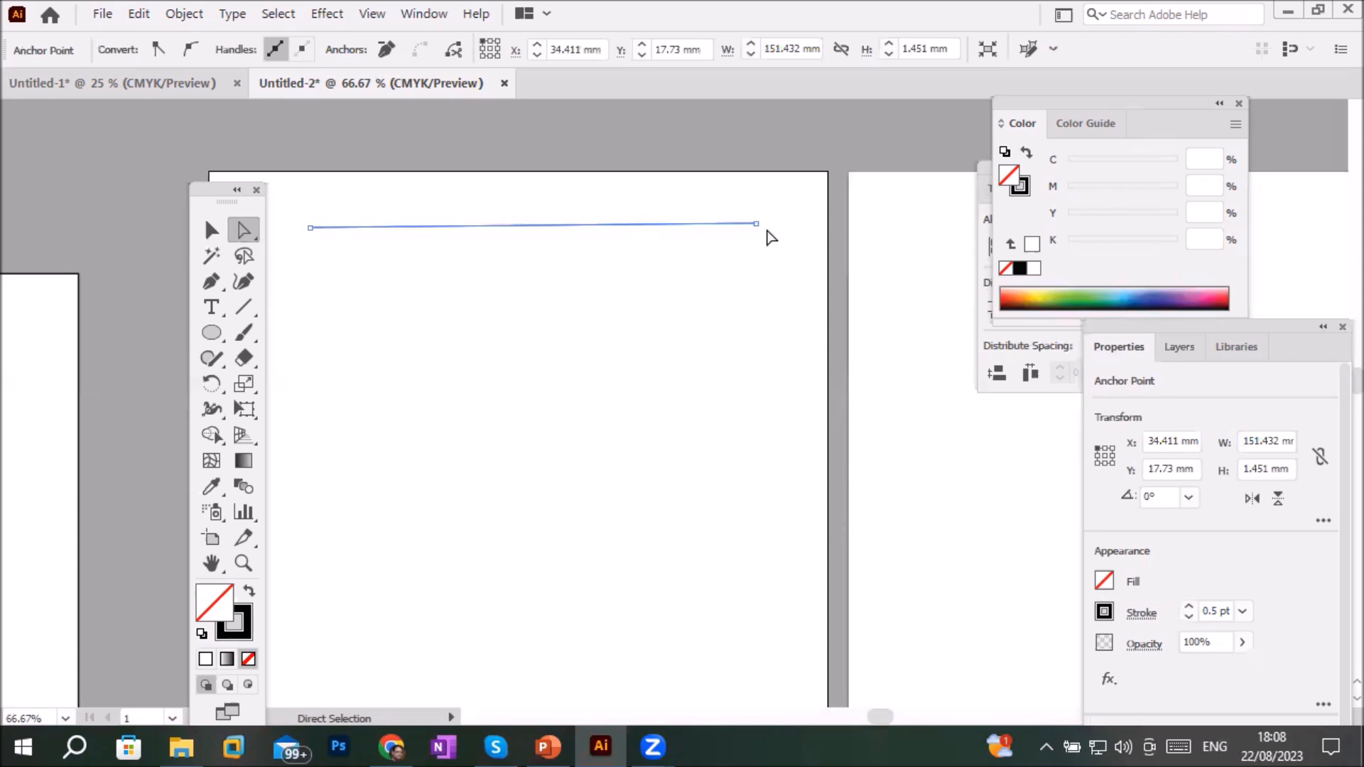
click(757, 229)
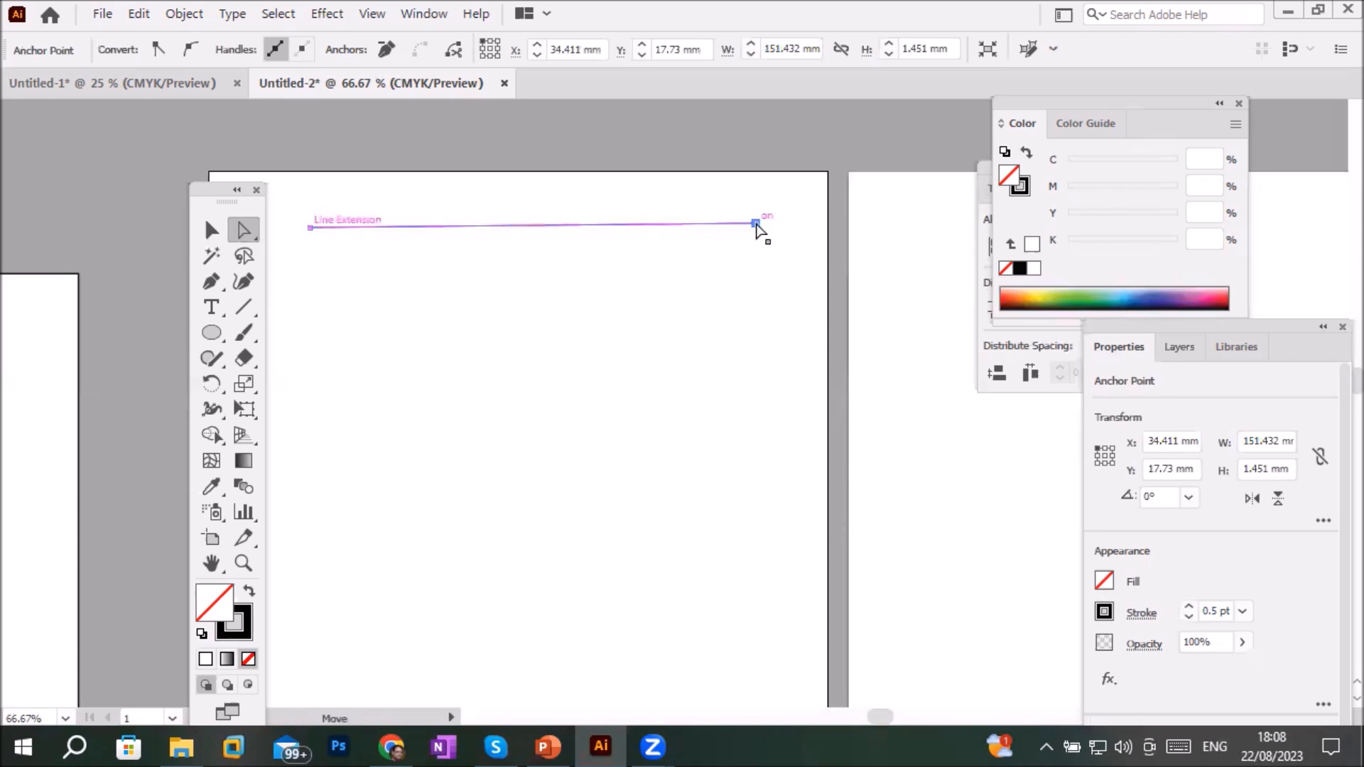
drag(757, 226, 827, 222)
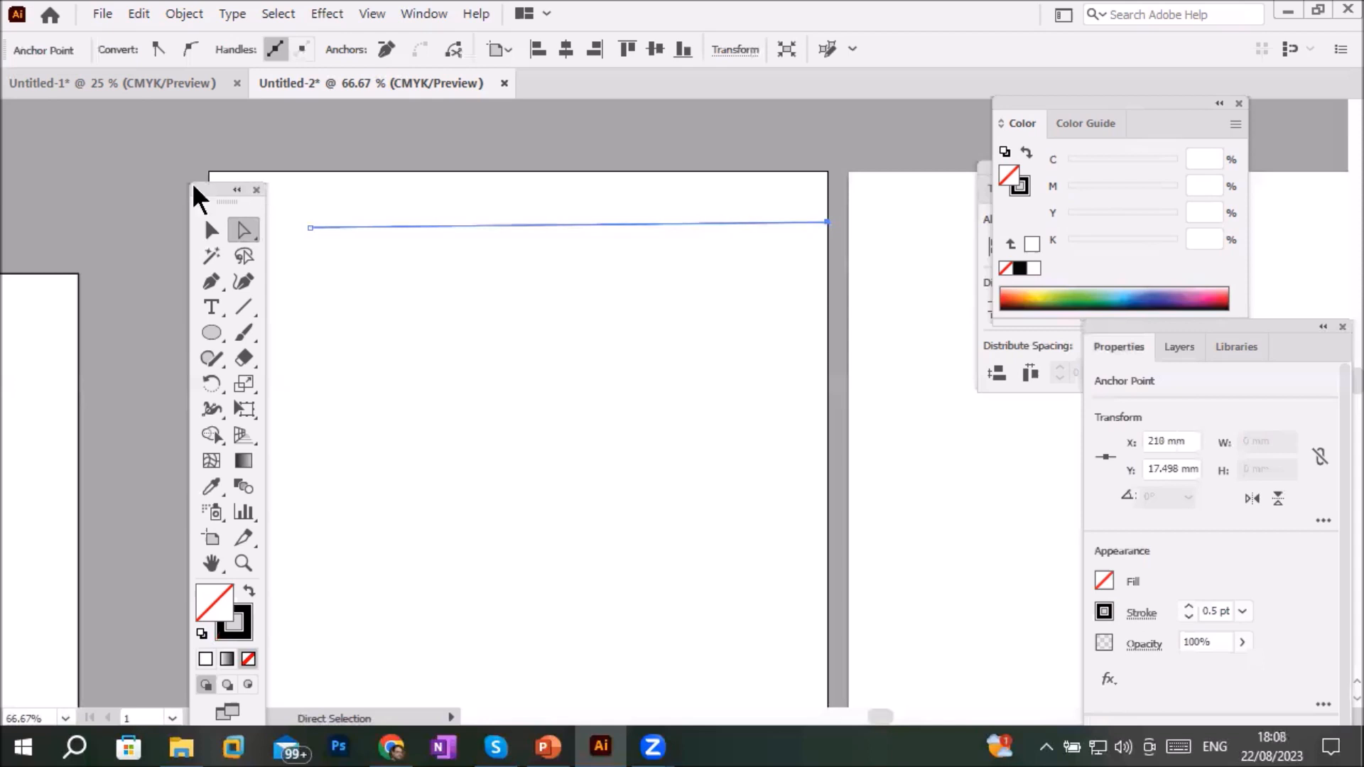
Lengthen the line by moving its left end anchor to the artboard's left edge, at about X 1.5 mm, Y 19.5 mm
drag(209, 190, 54, 217)
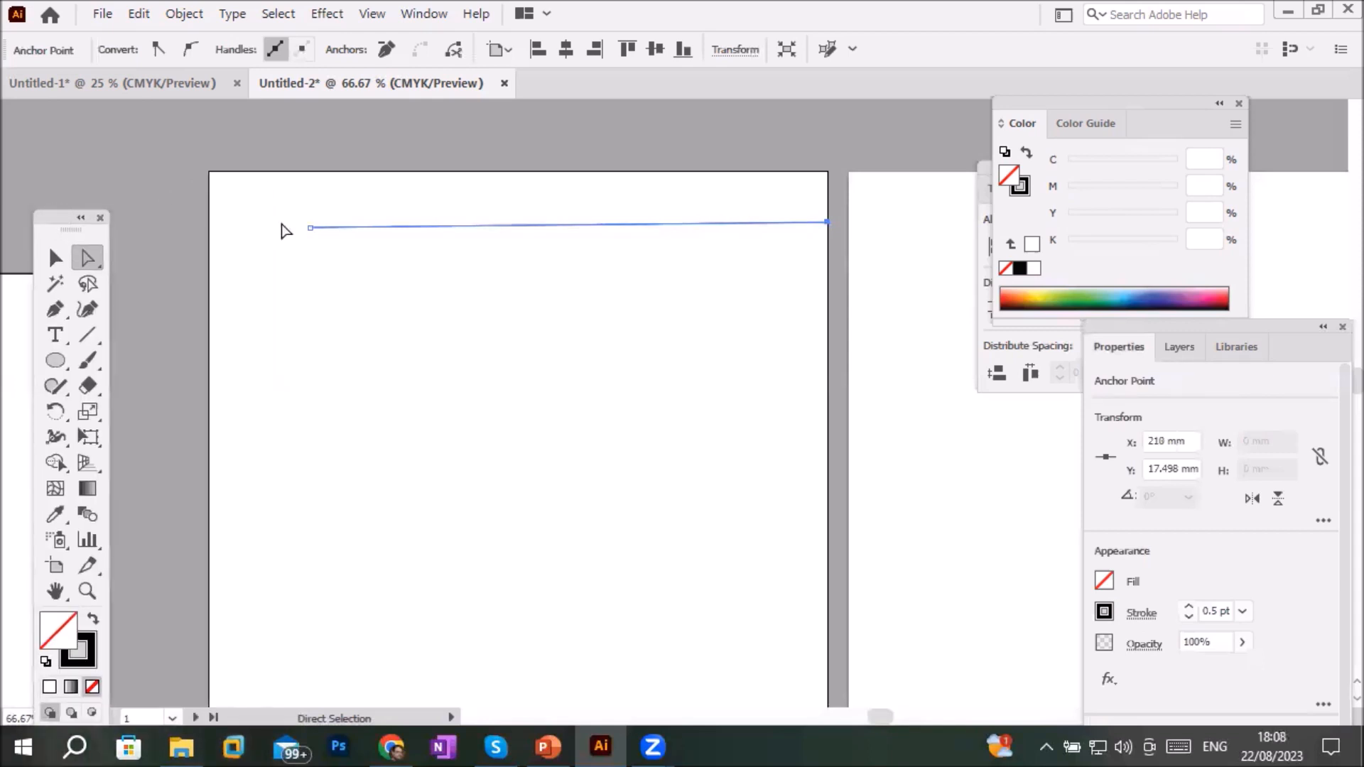
drag(308, 231, 212, 232)
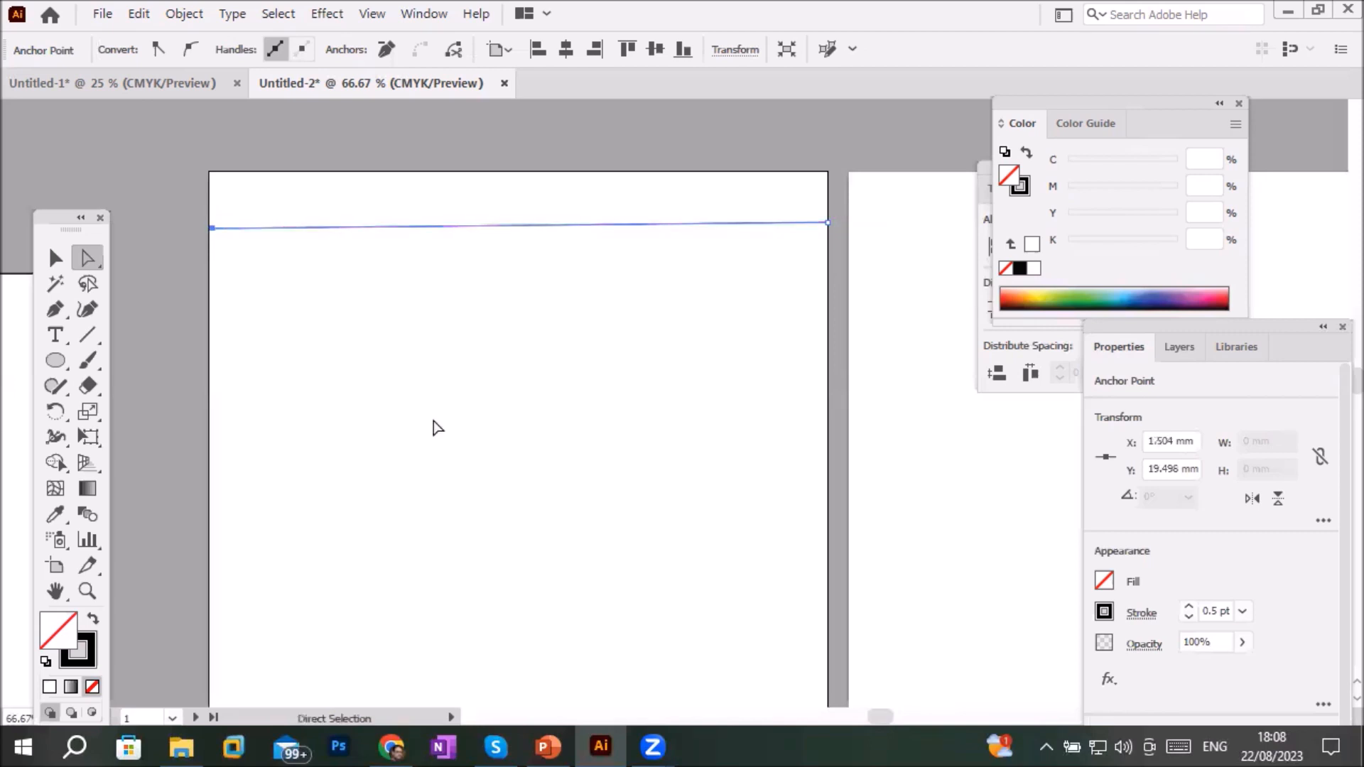
Duplicate the line about 10 mm below itself and repeat the transformation 14 more times to fill the artboard with evenly spaced lines
drag(514, 226, 510, 257)
key(ctrl+d)
key(ctrl+d)
key(ctrl+d)
key(ctrl+d)
key(ctrl+d)
key(ctrl+d)
key(ctrl+d)
key(ctrl+d)
key(ctrl+d)
key(ctrl+d)
key(ctrl+d)
key(ctrl+d)
key(ctrl+d)
key(ctrl+d)
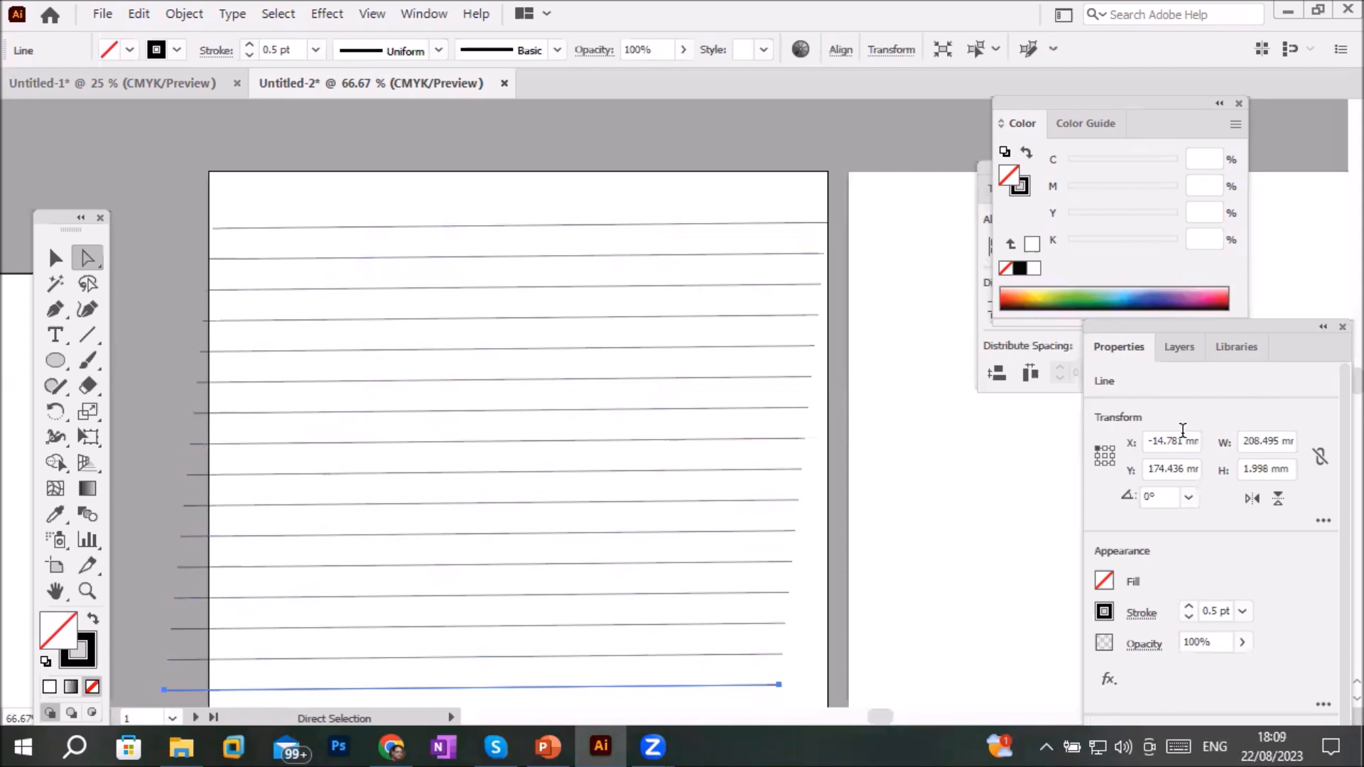
Undo all the repeated line copies and the extensions of the line's left and right end anchors
key(ctrl+z)
key(ctrl+z)
key(ctrl+z)
key(ctrl+z)
key(ctrl+z)
key(ctrl+z)
key(ctrl+z)
key(ctrl+z)
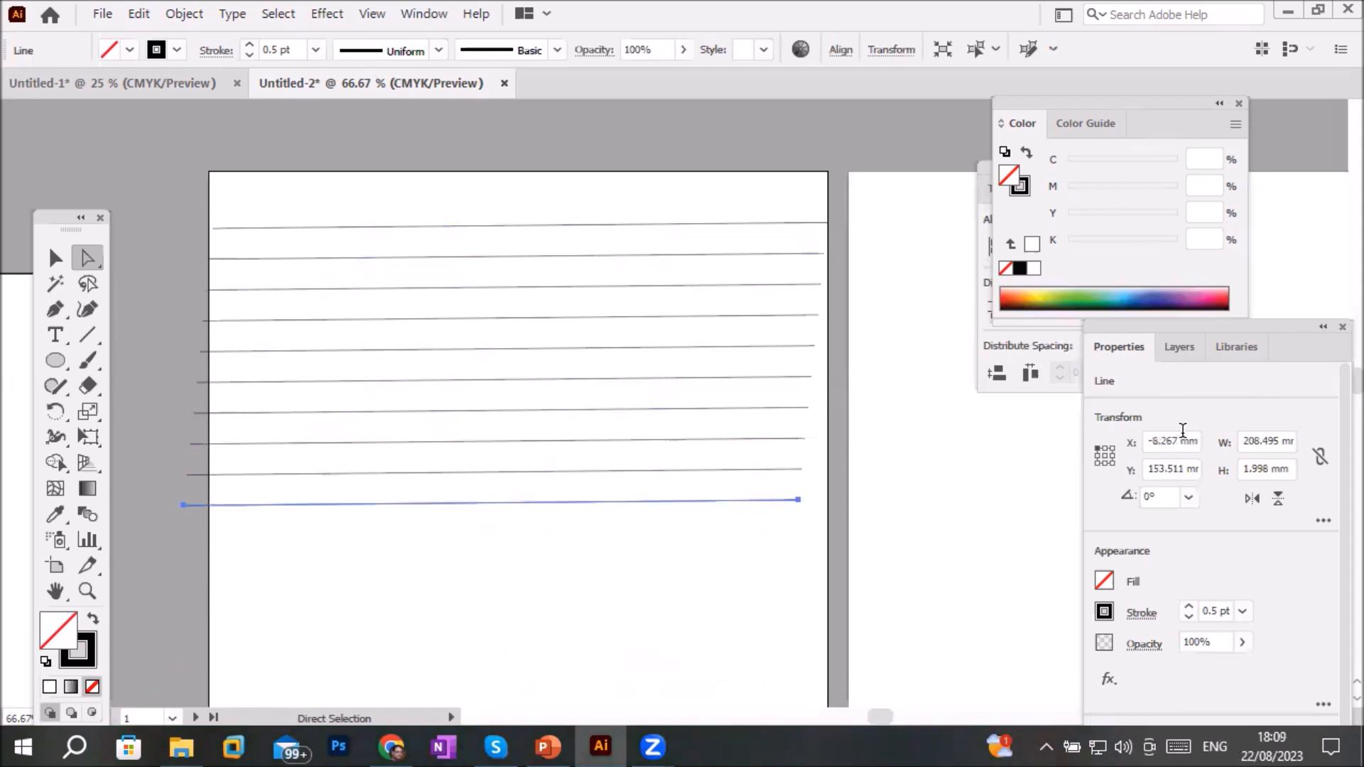
key(ctrl+z)
key(ctrl+z)
key(ctrl+z)
key(ctrl+z)
key(ctrl+z)
key(ctrl+z)
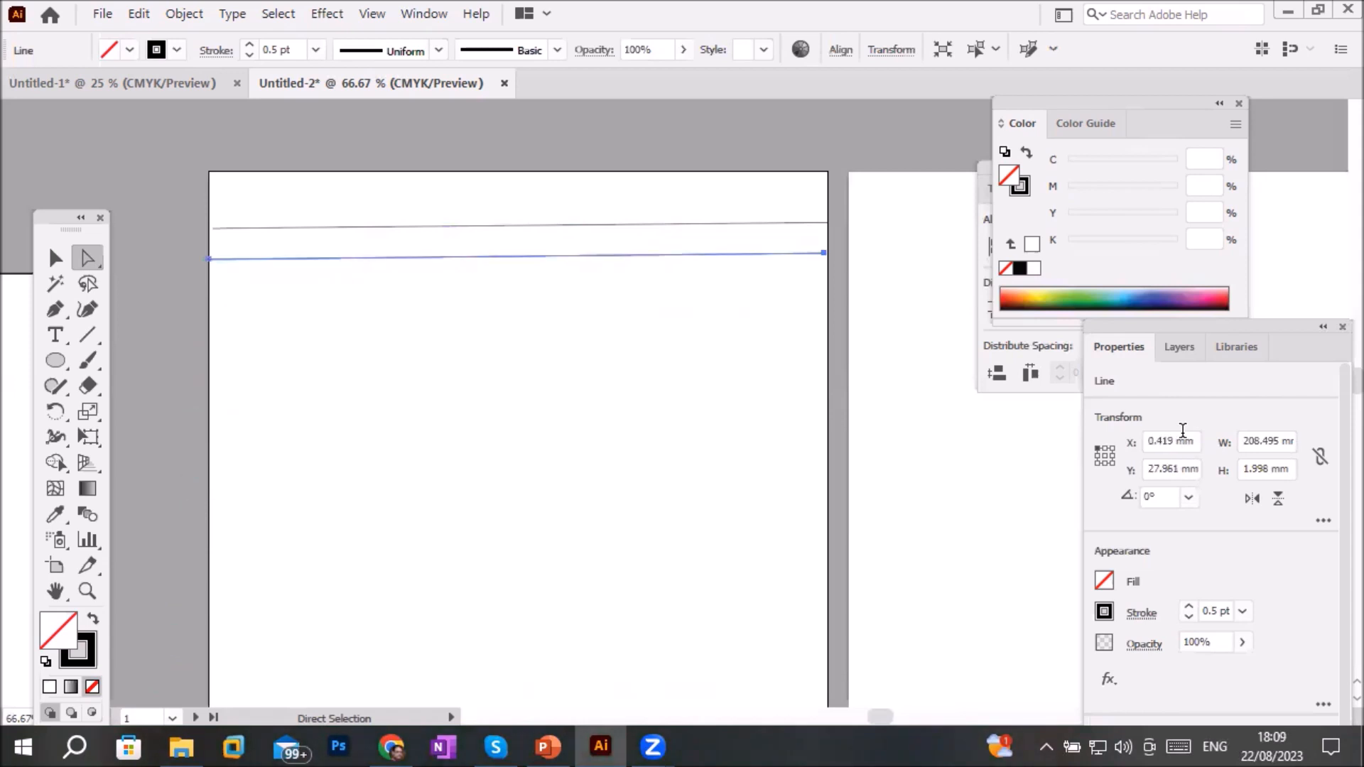
key(ctrl+z)
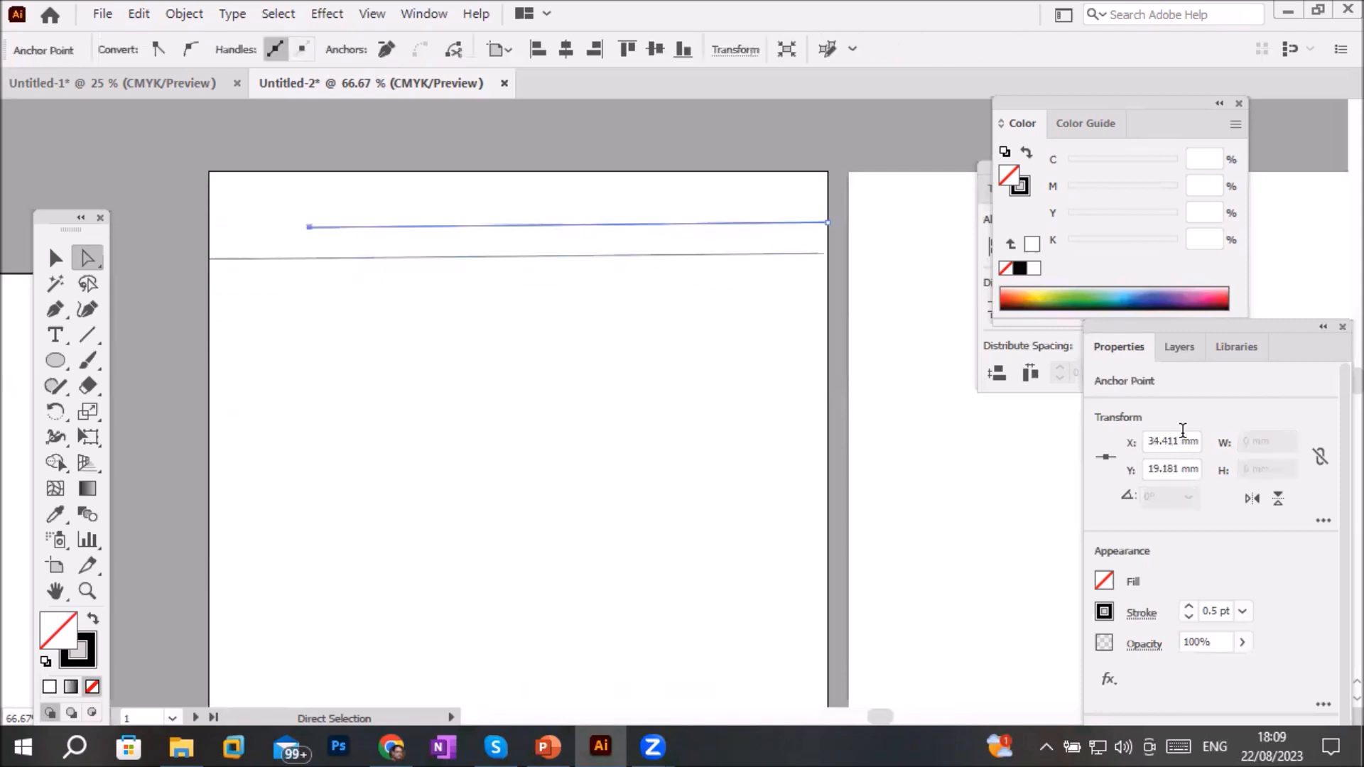
key(ctrl+z)
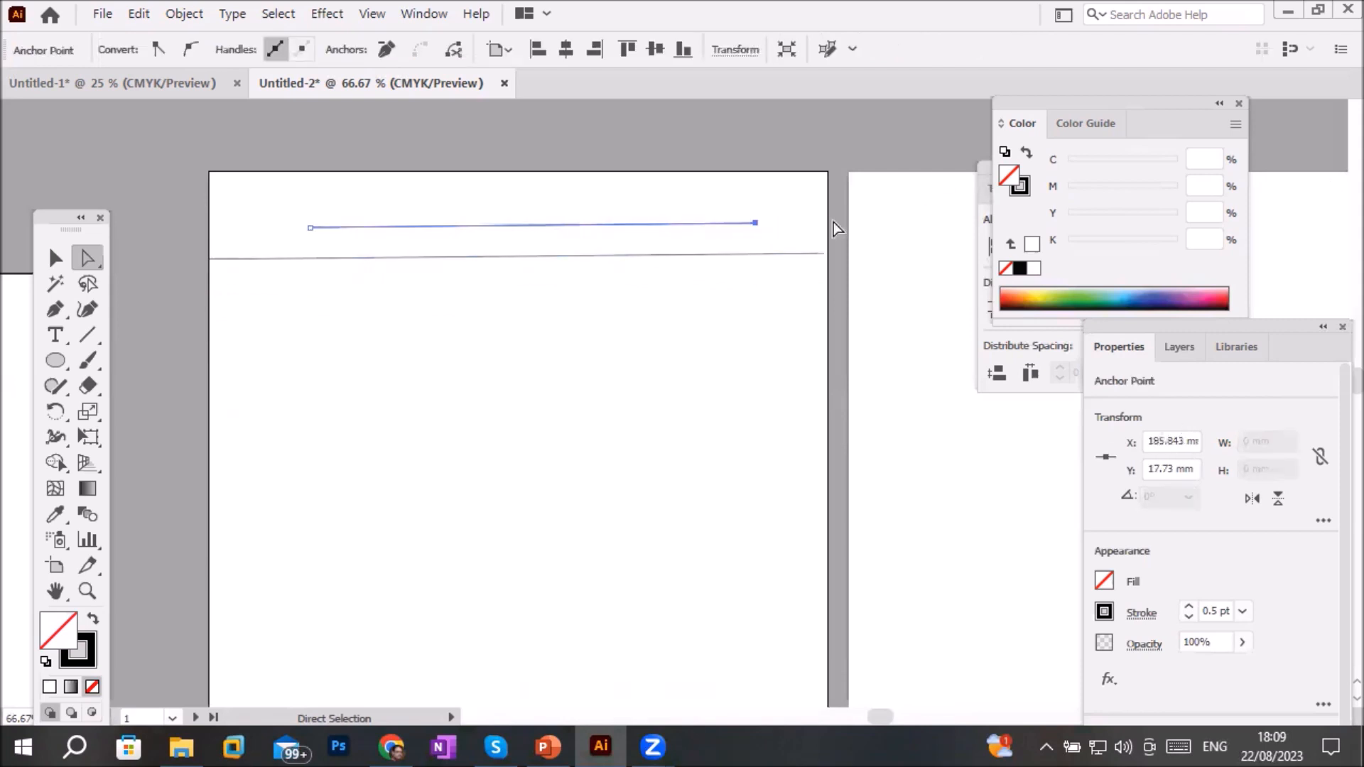
key(ctrl+z)
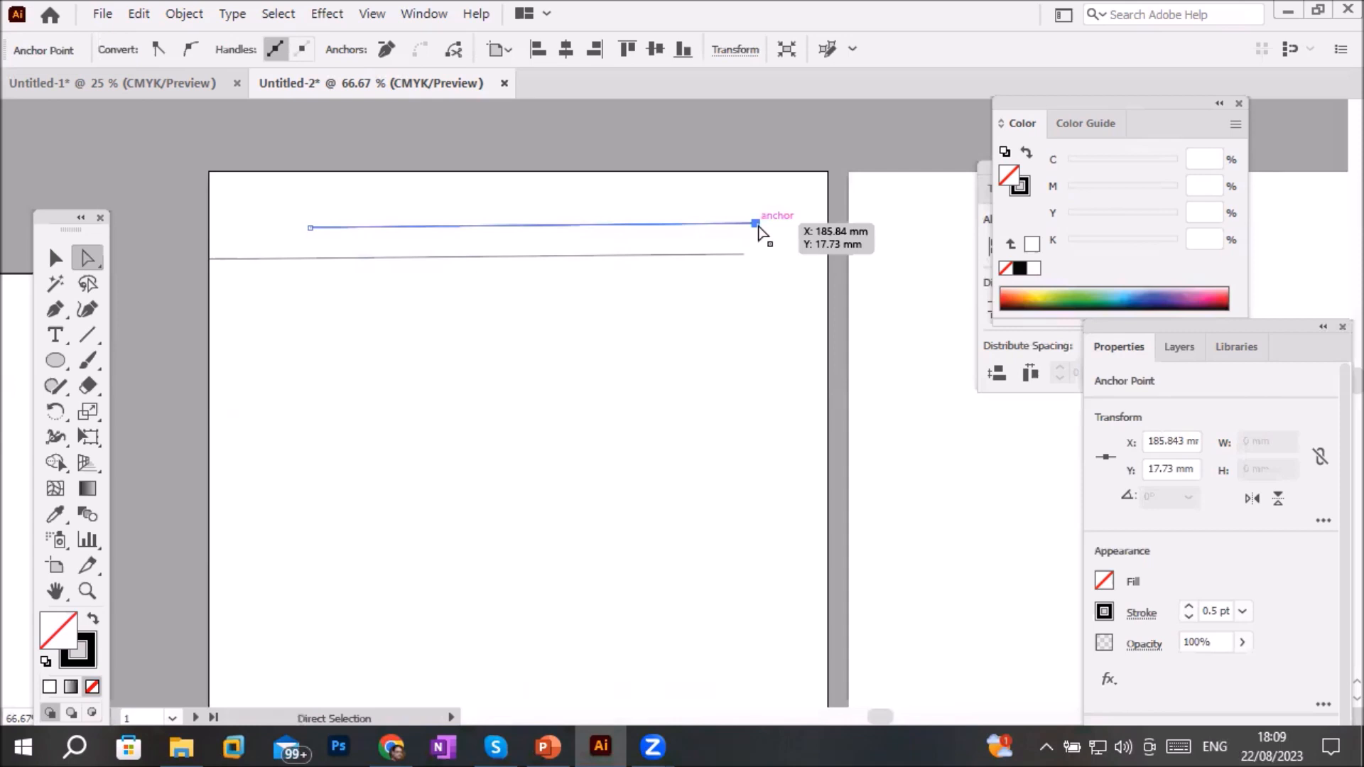
Draw a hexagon about 105 × 121 mm with the default white fill and 1 pt black stroke, and place it below the line
scroll(672, 269, up, 1)
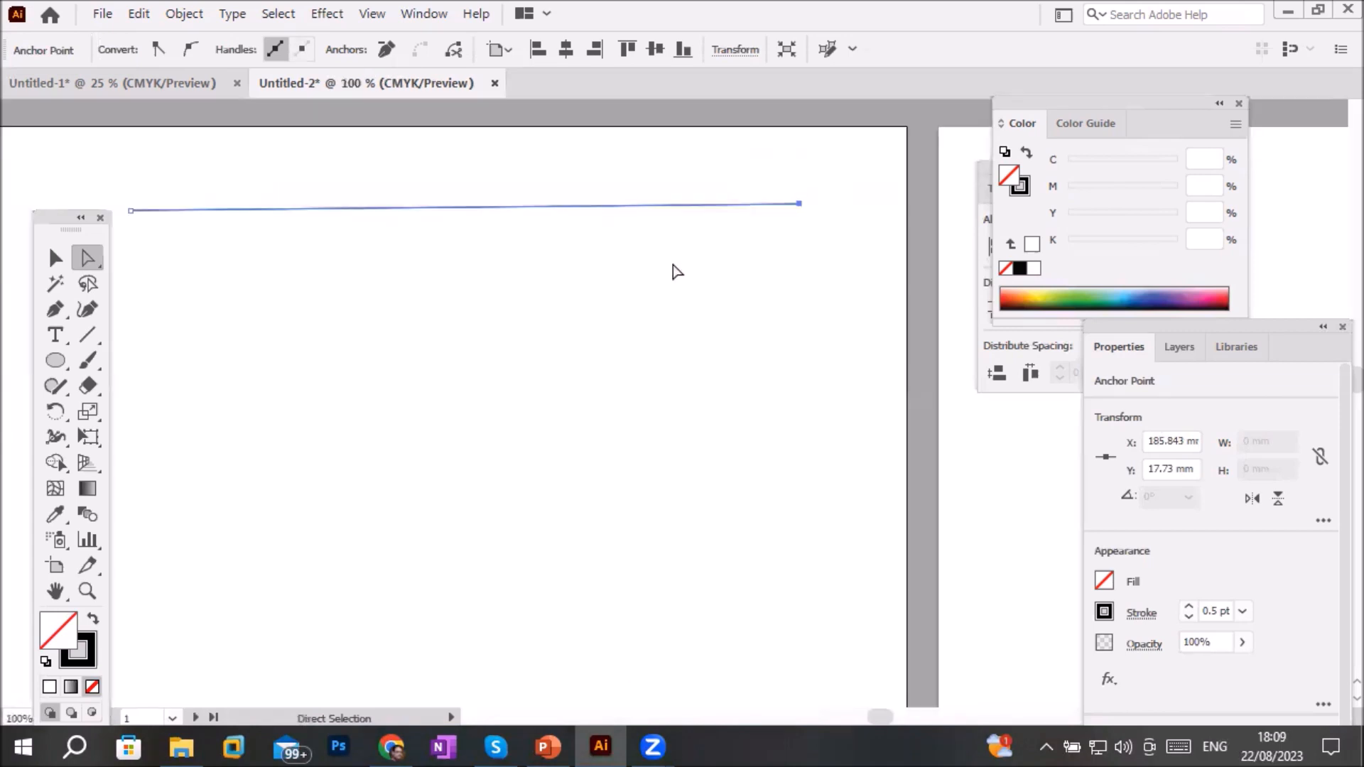
scroll(664, 280, down, 2)
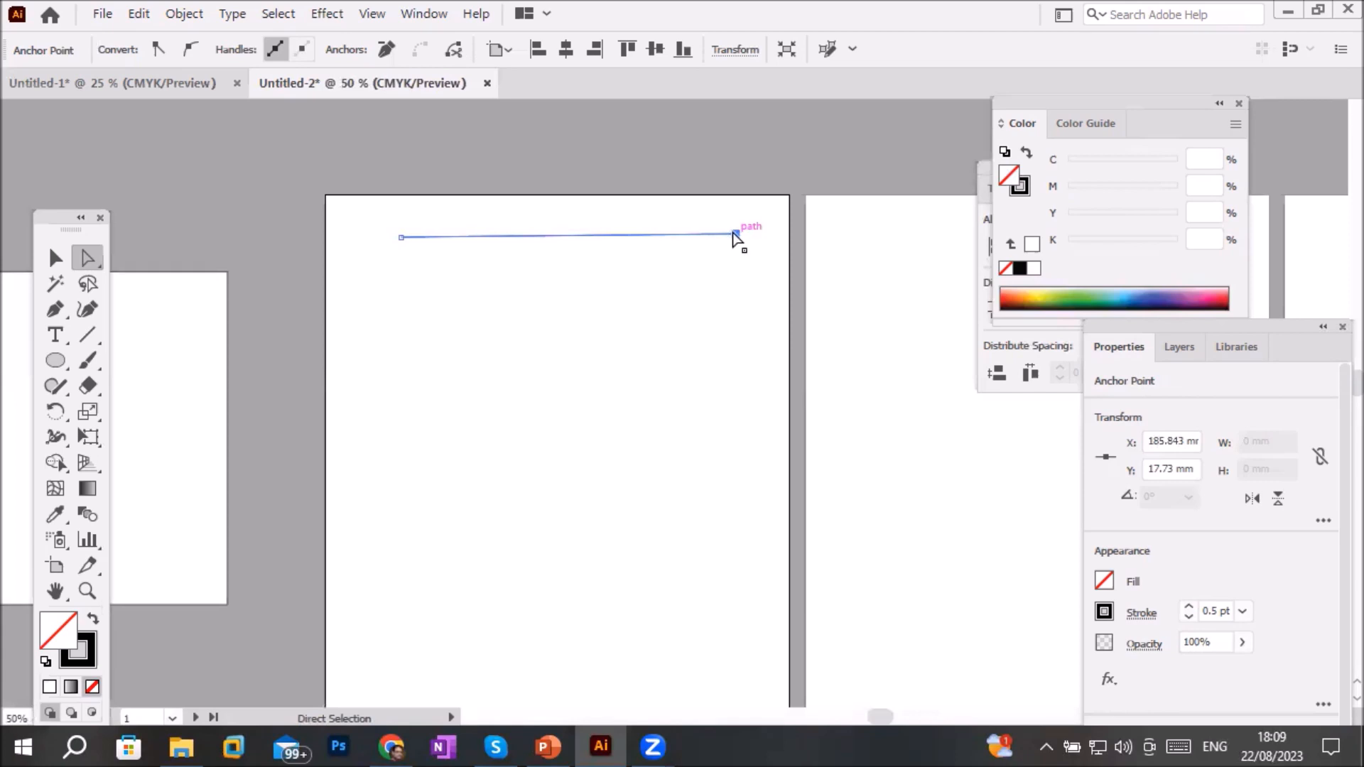
click(65, 356)
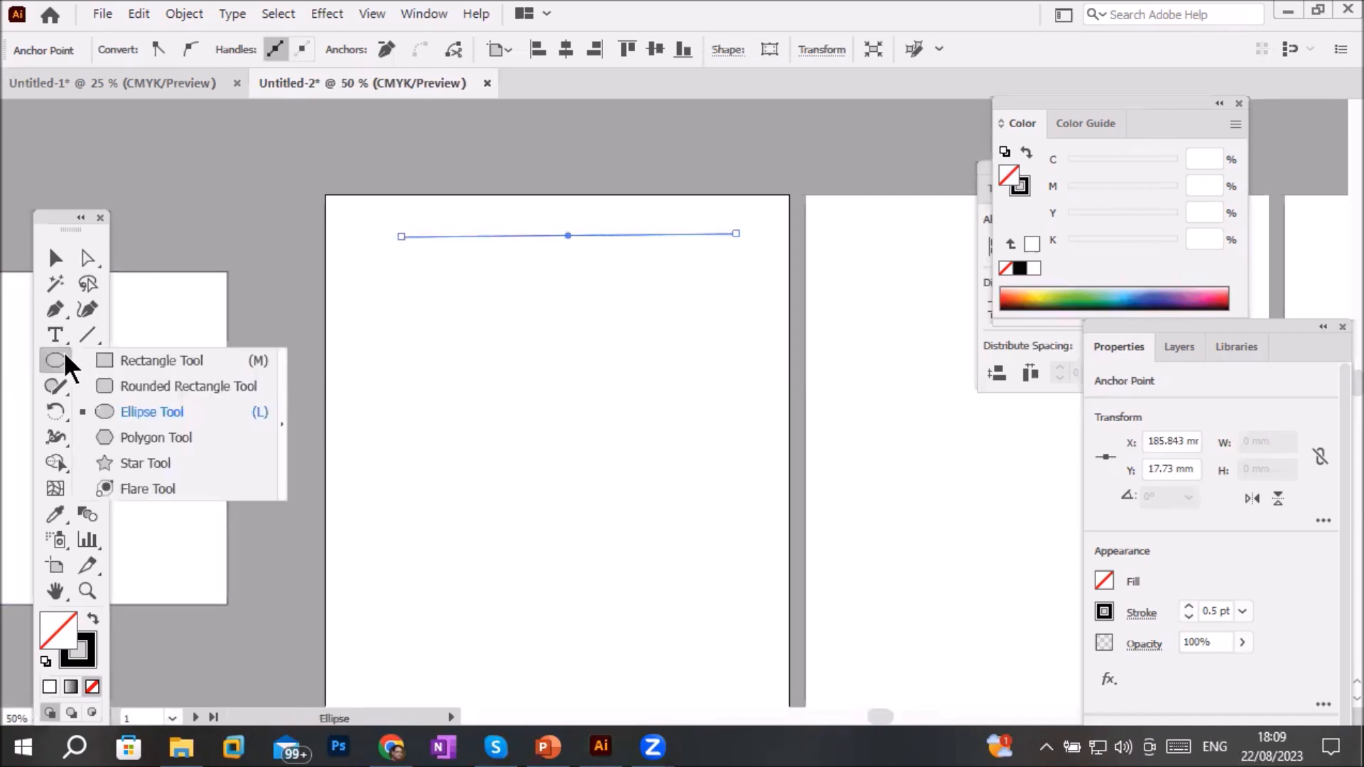
click(151, 438)
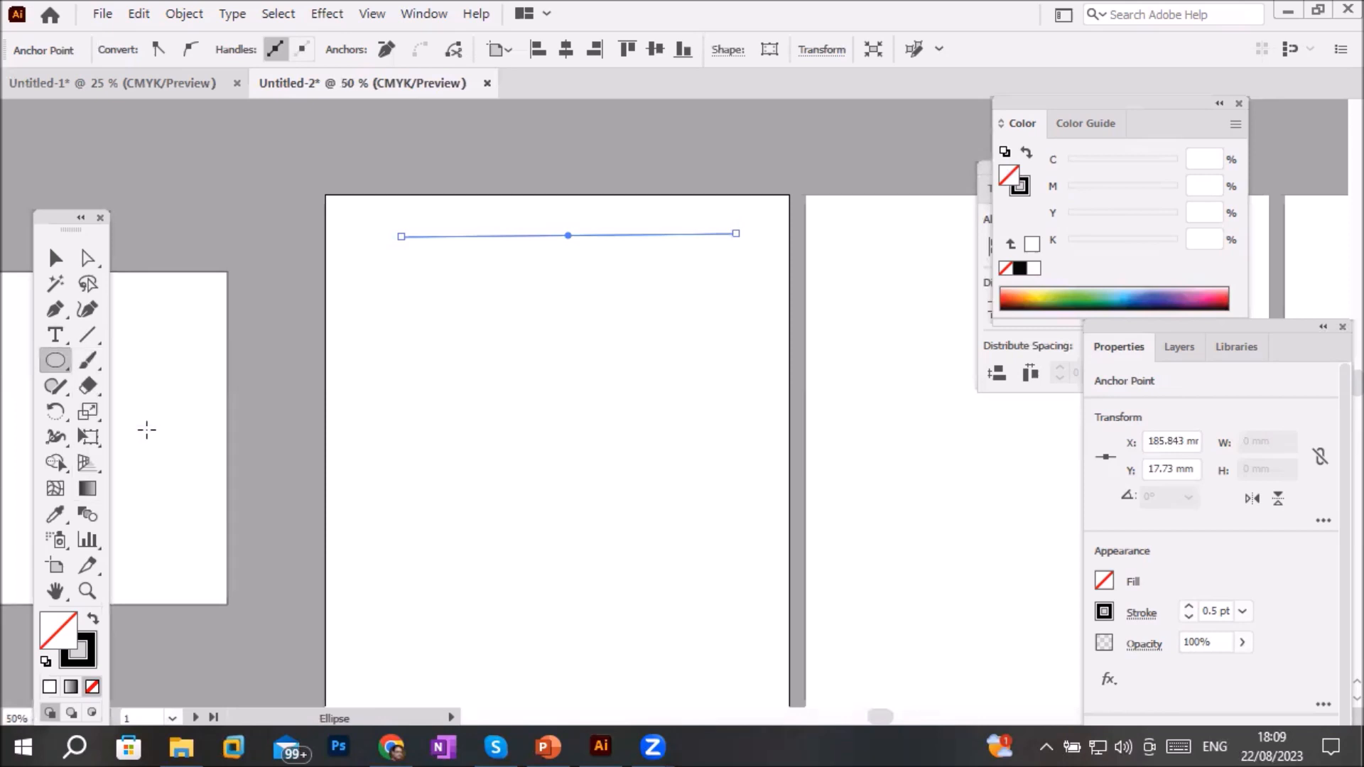
drag(424, 355, 538, 426)
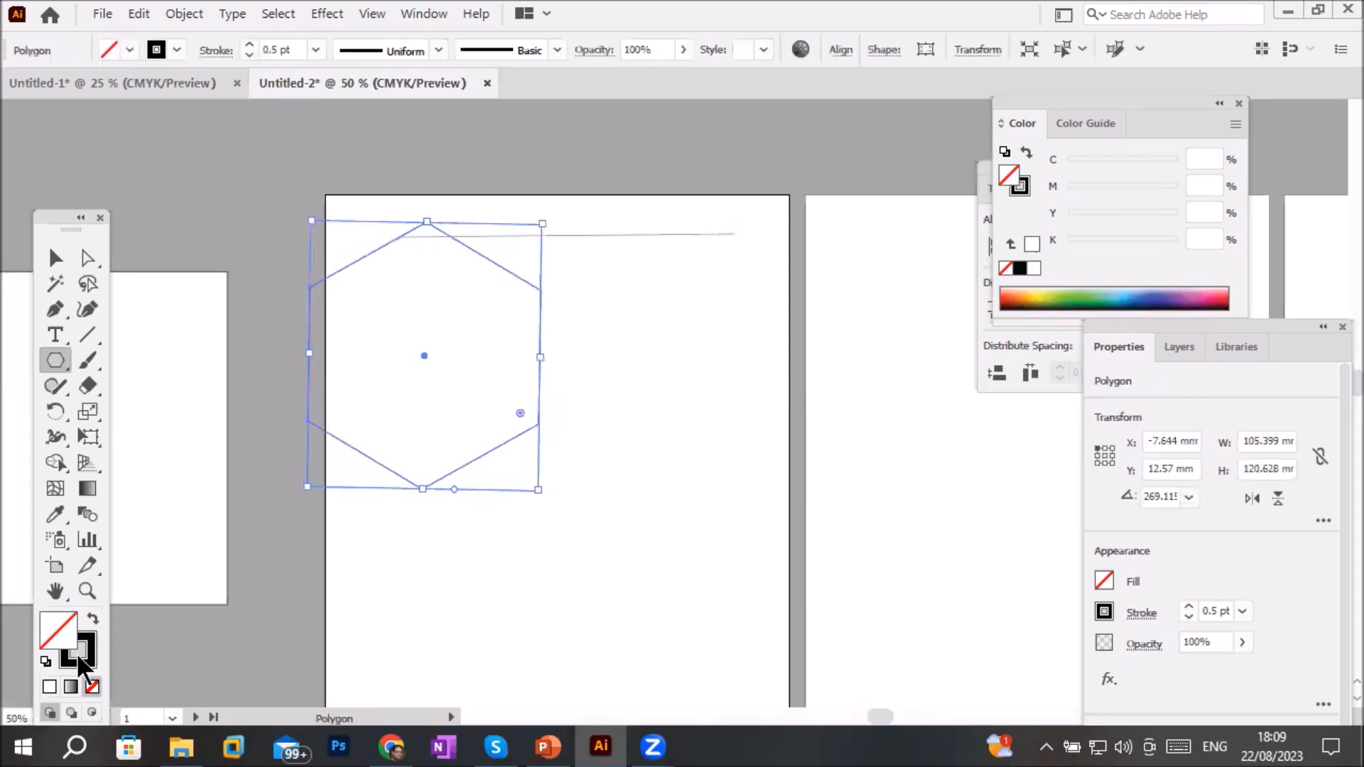
click(45, 663)
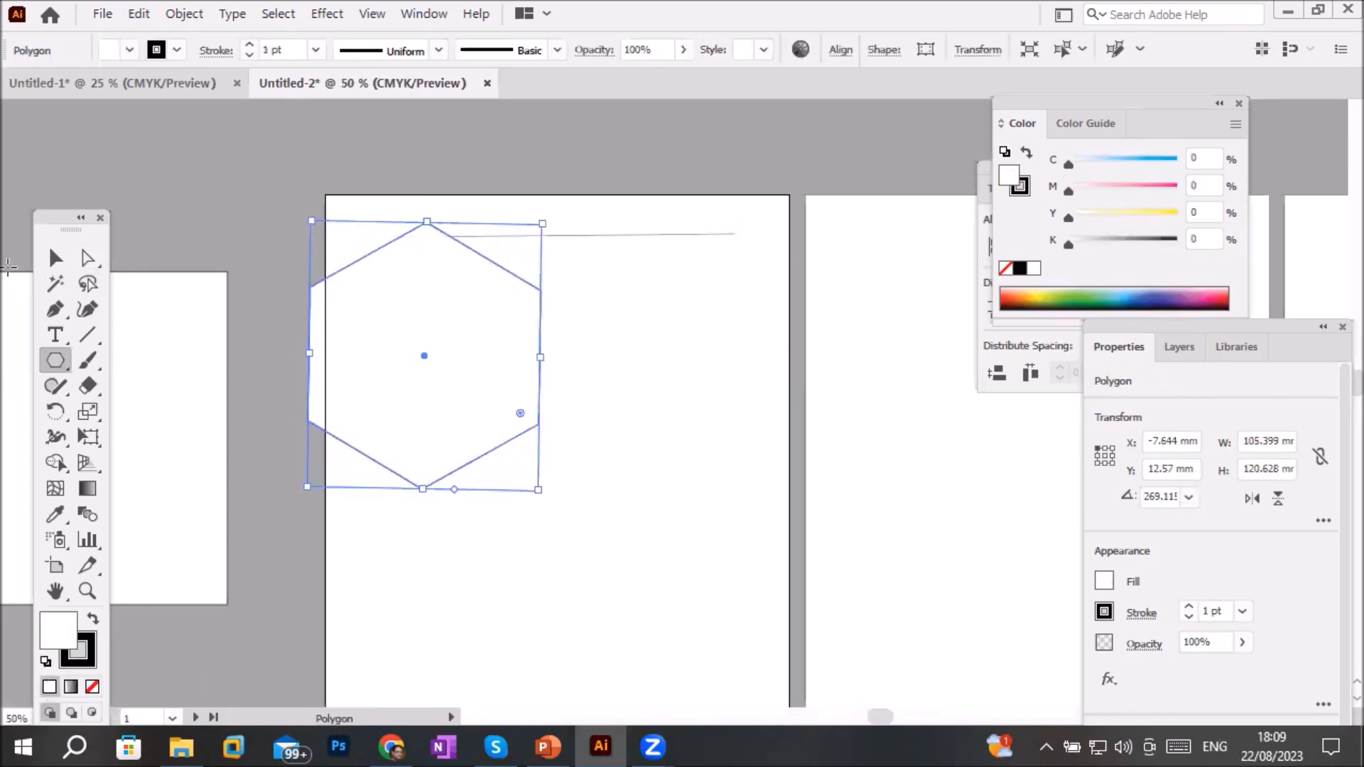
click(53, 260)
drag(470, 463, 623, 545)
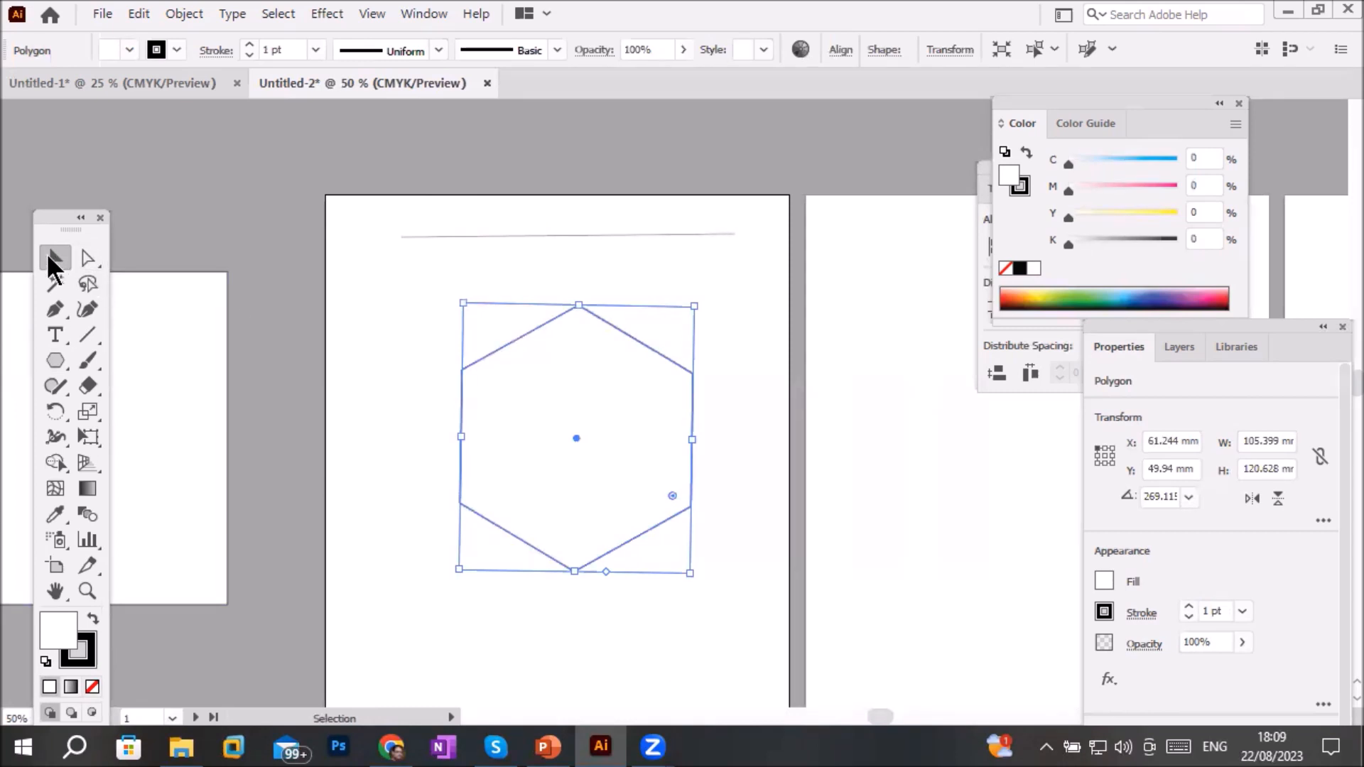
Round all the hexagon's corners together and return them to sharp, comparing the corner widgets of the Selection and Direct Selection tools
drag(674, 491, 643, 480)
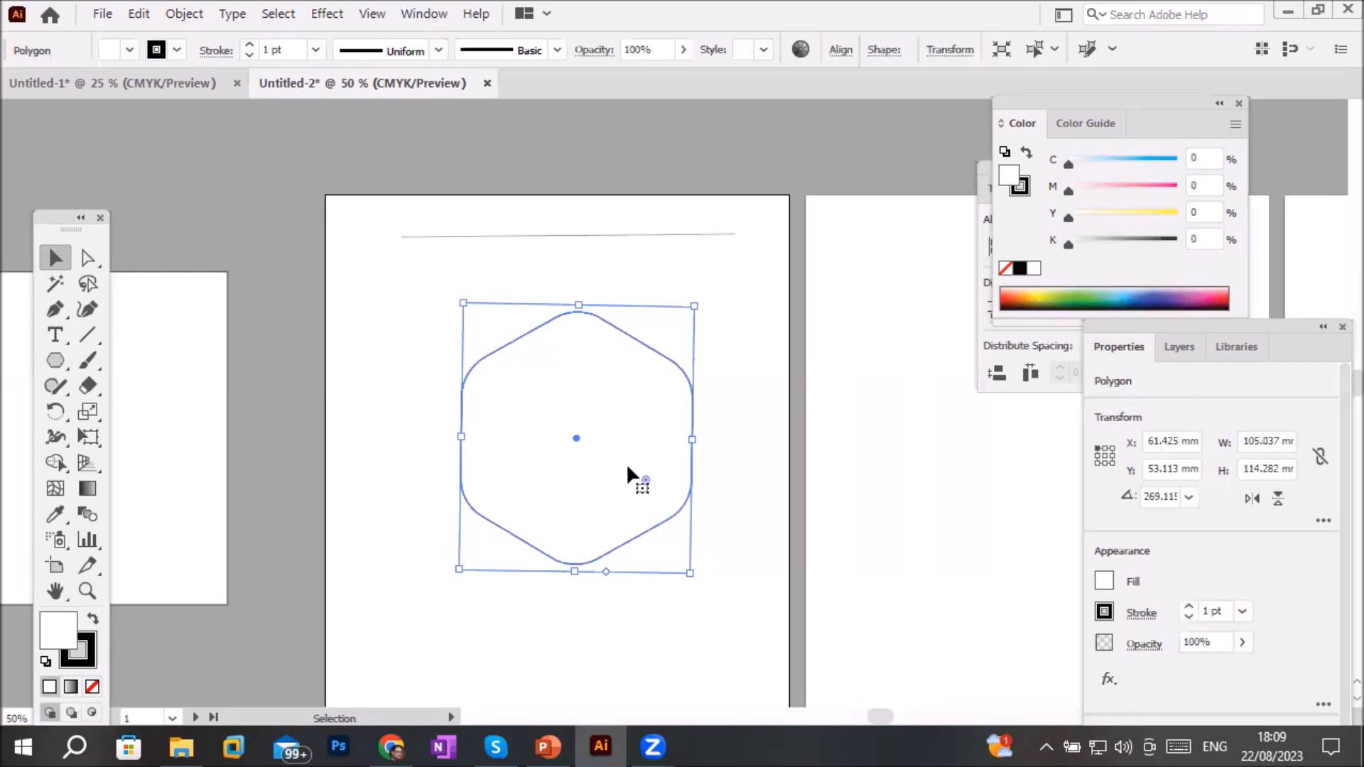
drag(646, 479, 700, 529)
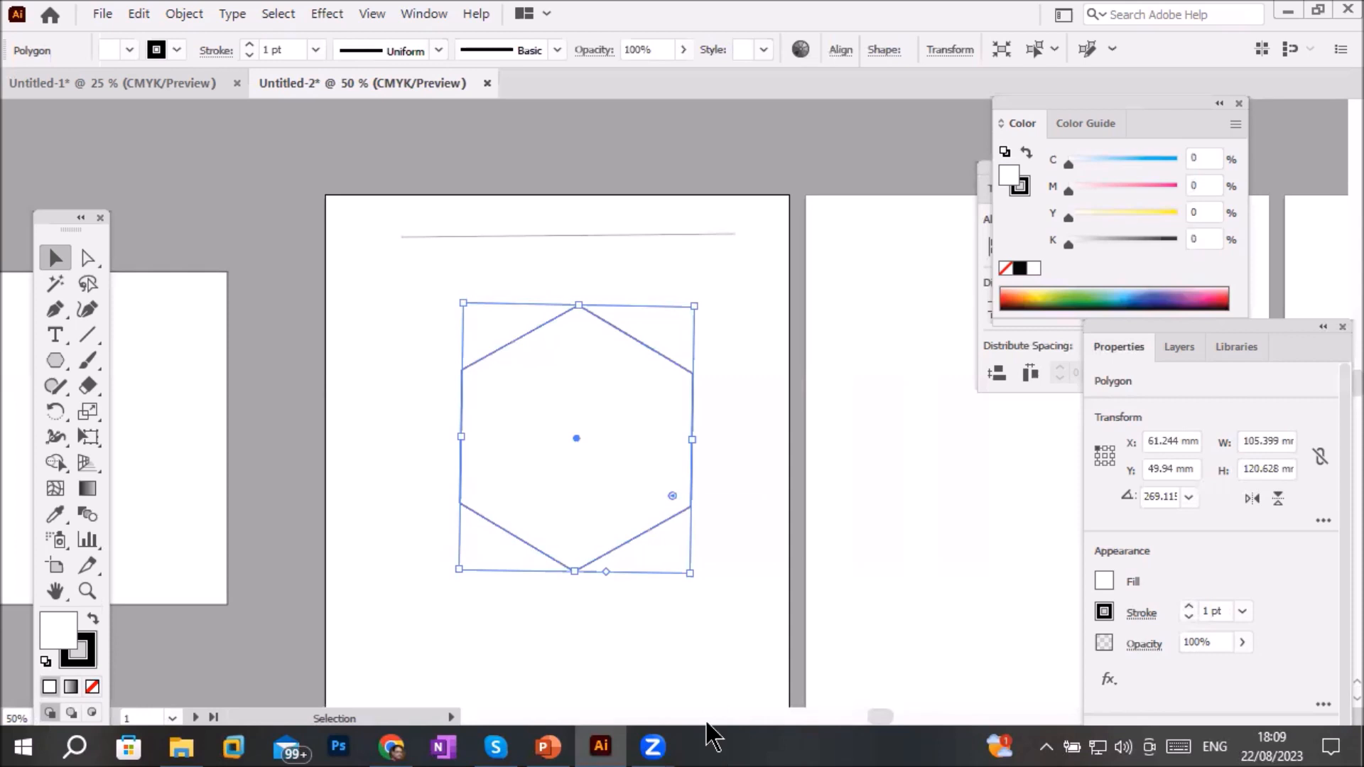
click(87, 259)
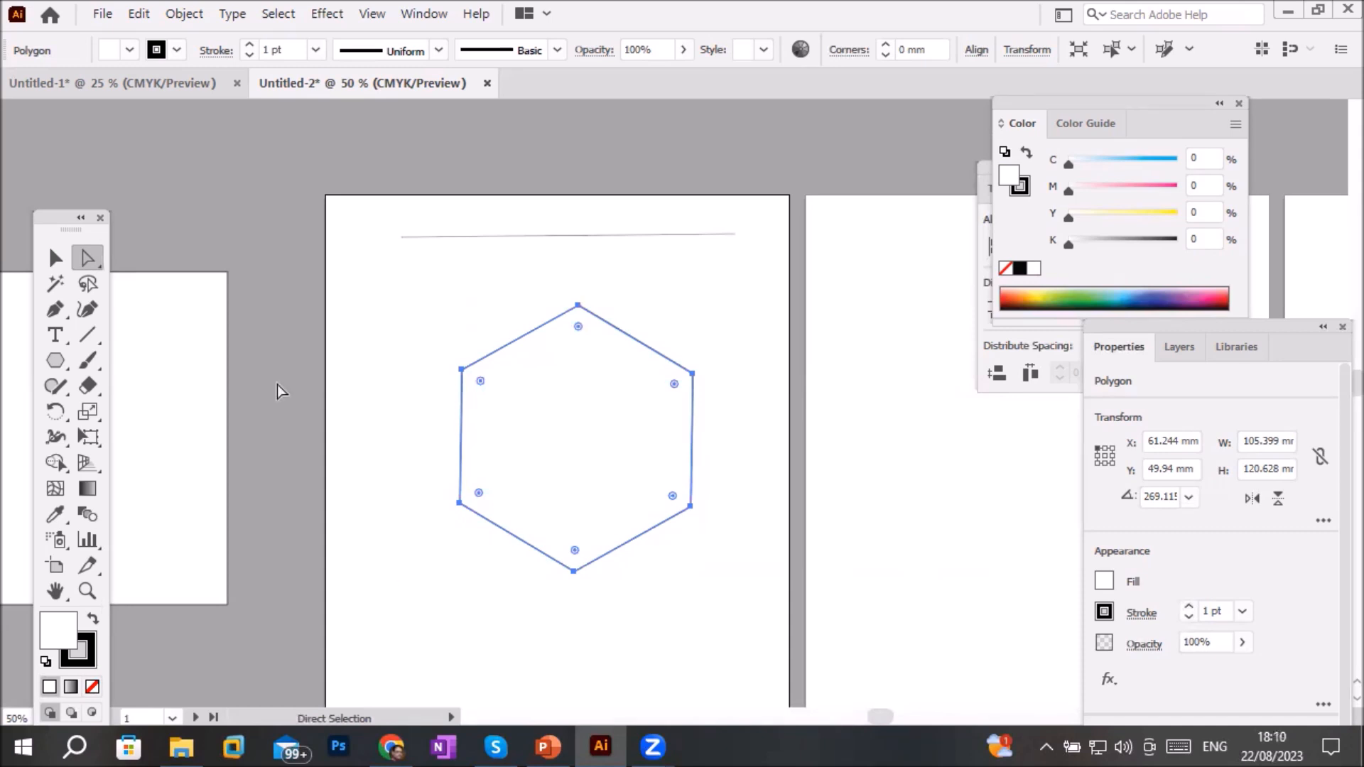
click(55, 262)
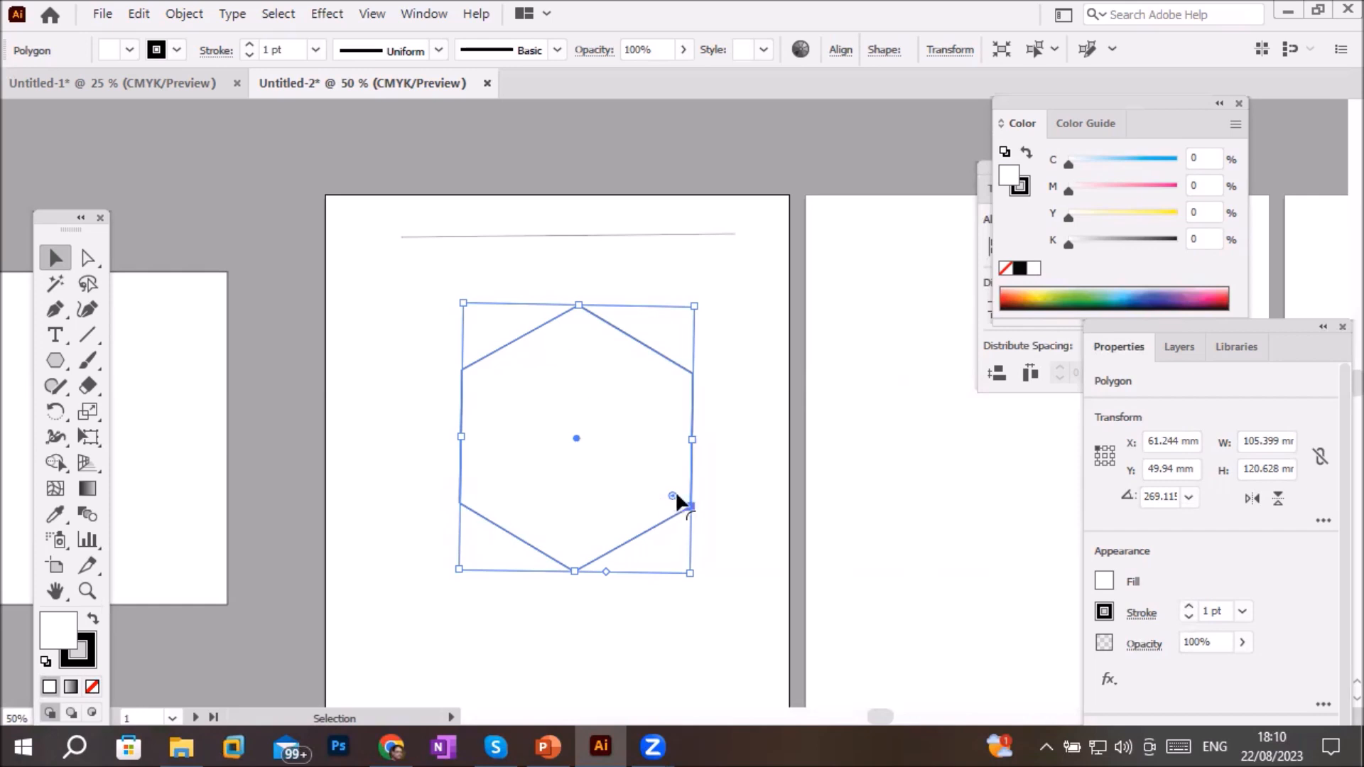
mouse_move(673, 499)
mouse_down()
mouse_move(604, 463)
mouse_move(693, 543)
mouse_move(680, 521)
mouse_up()
Round only the hexagon's top corner to about 32 mm and its bottom corner to about 29 mm with the Direct Selection tool
click(88, 258)
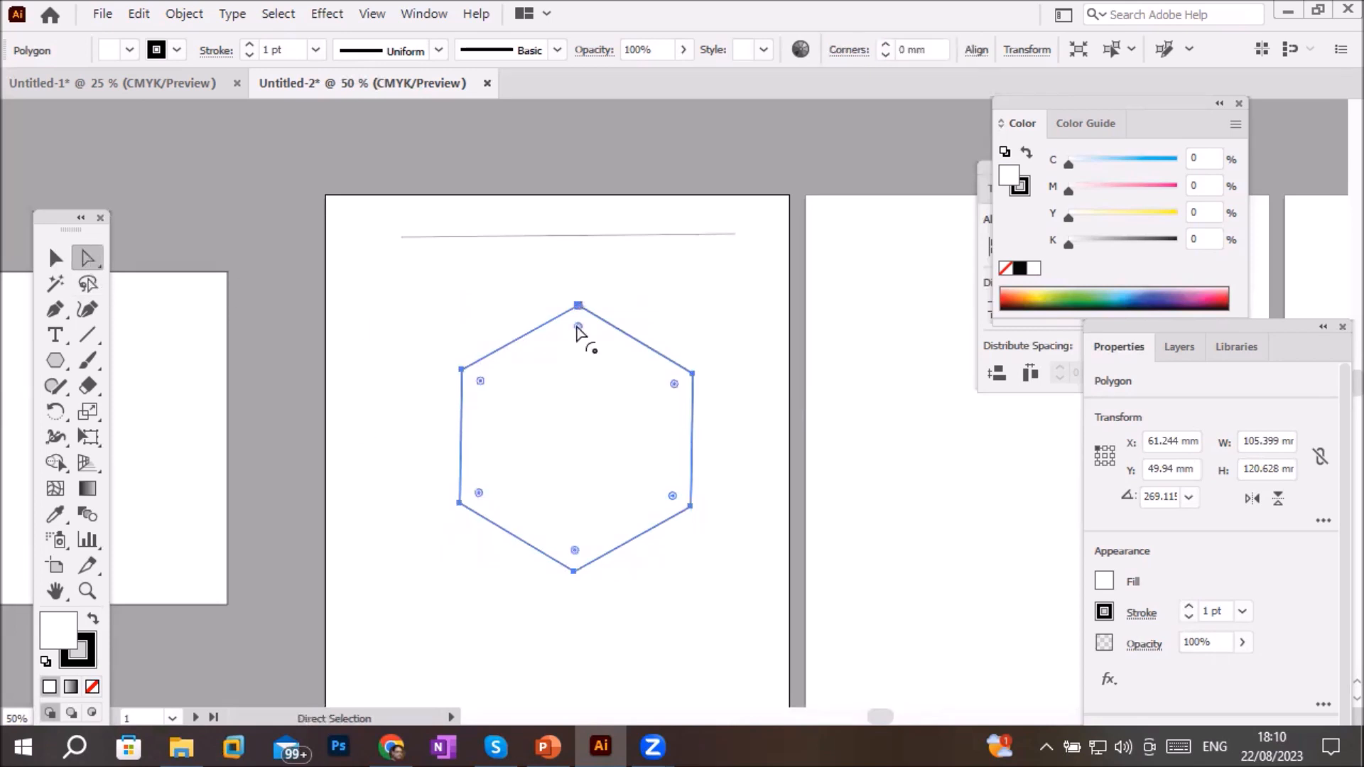
drag(579, 329, 579, 398)
click(575, 548)
drag(575, 549, 572, 497)
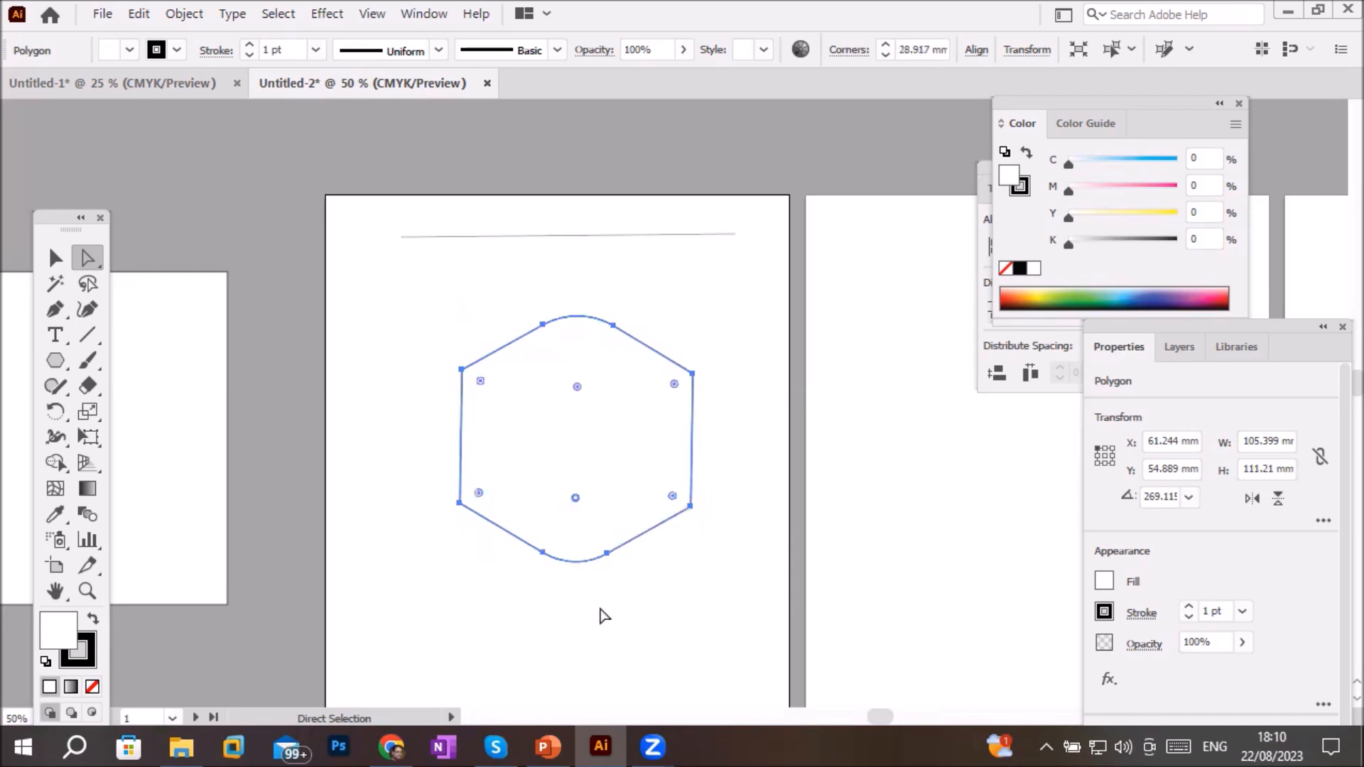
Round the hexagon's two lower side corners together to about 54.5 mm and deselect the shape
click(673, 501)
click(480, 498)
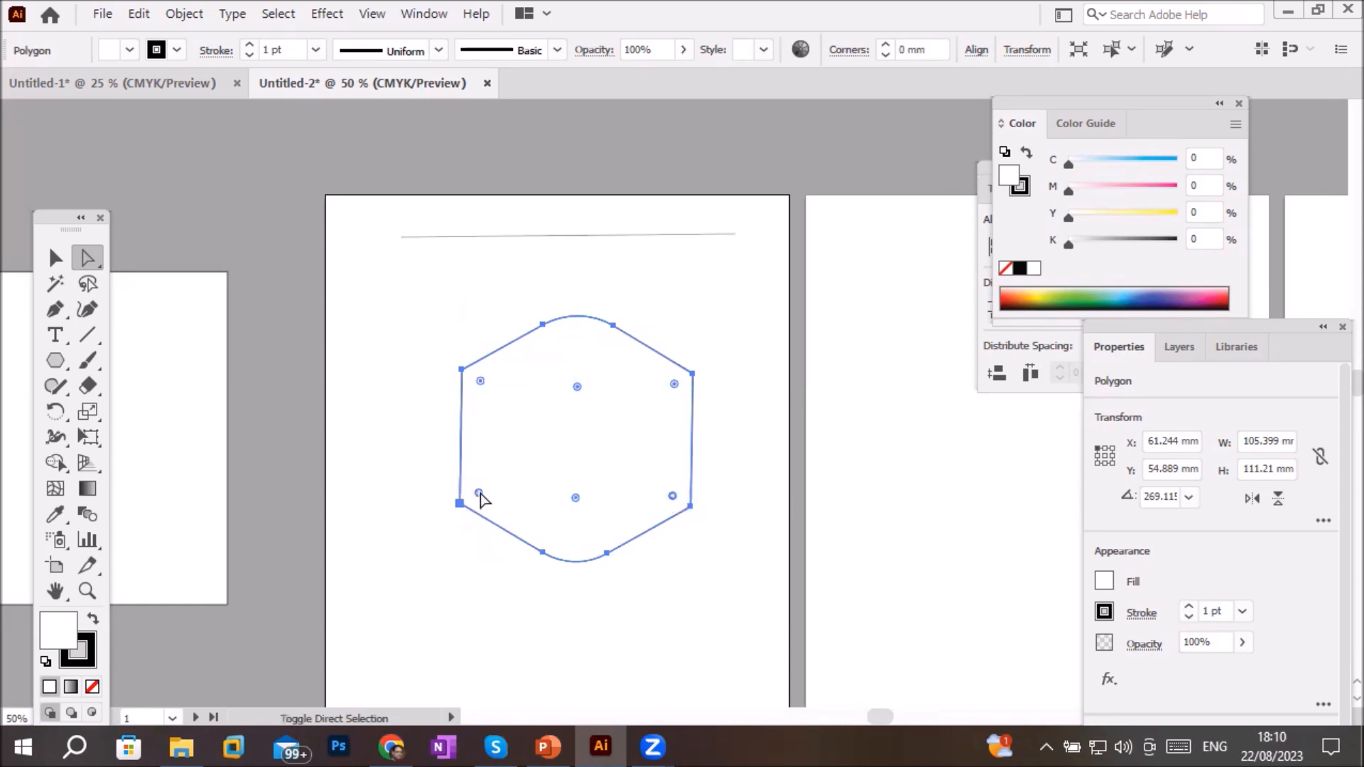
drag(480, 495, 592, 458)
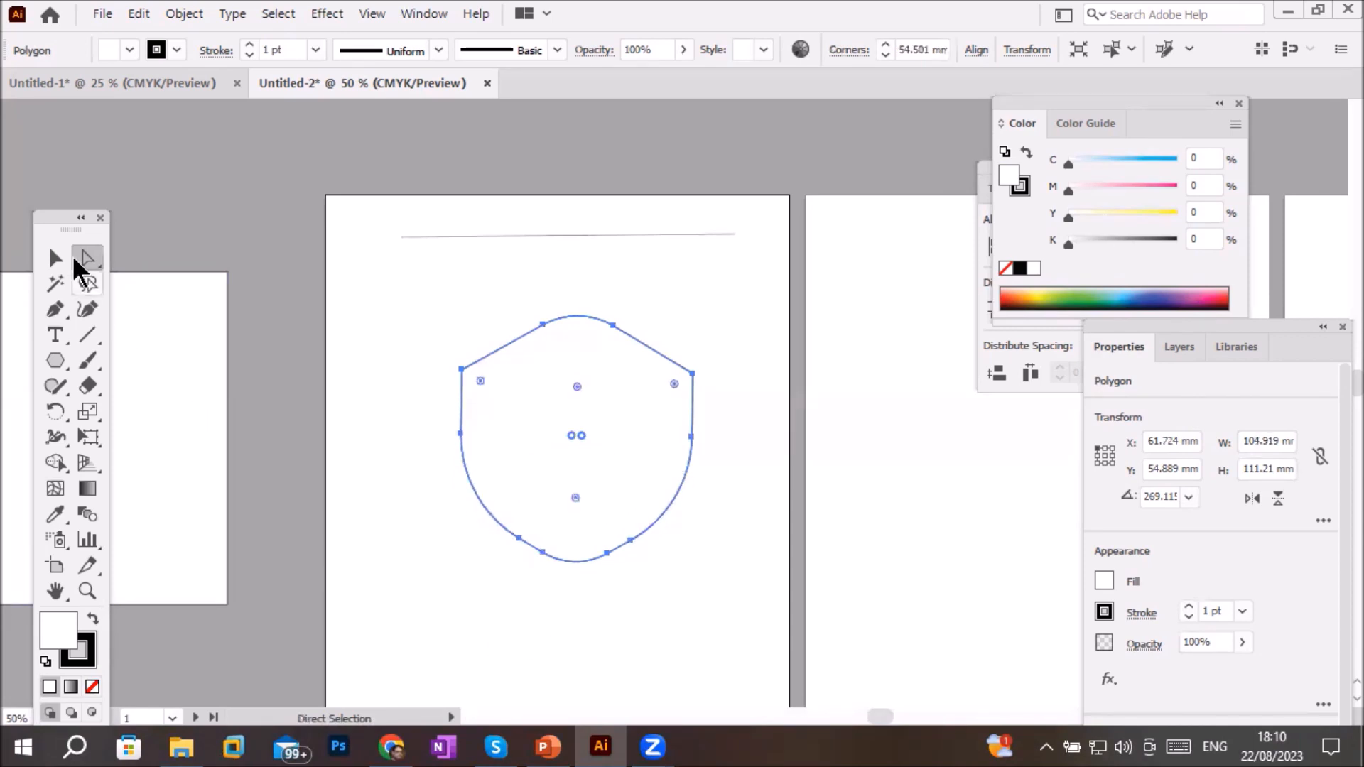
click(57, 259)
click(484, 621)
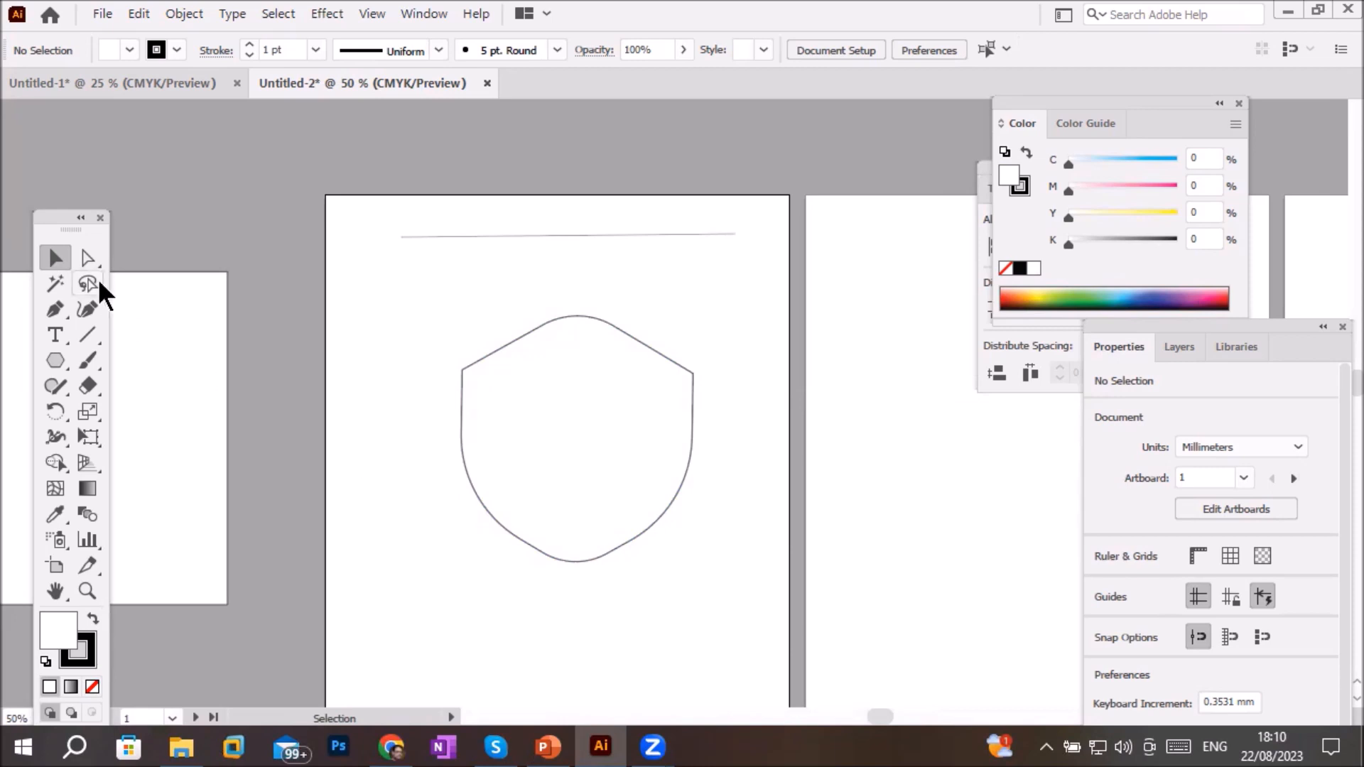
Return the shape's rounded top corner to a sharp point with a 0 mm corner radius
click(86, 258)
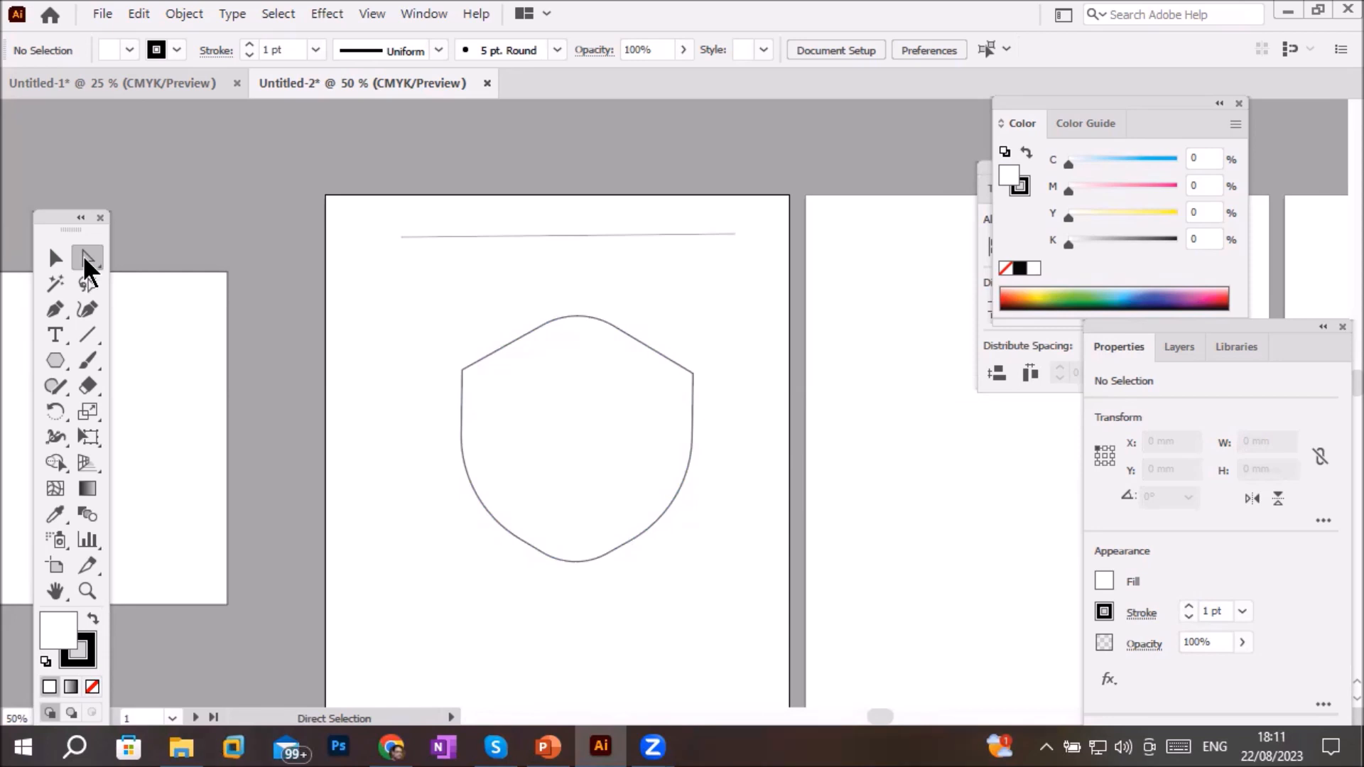
click(547, 327)
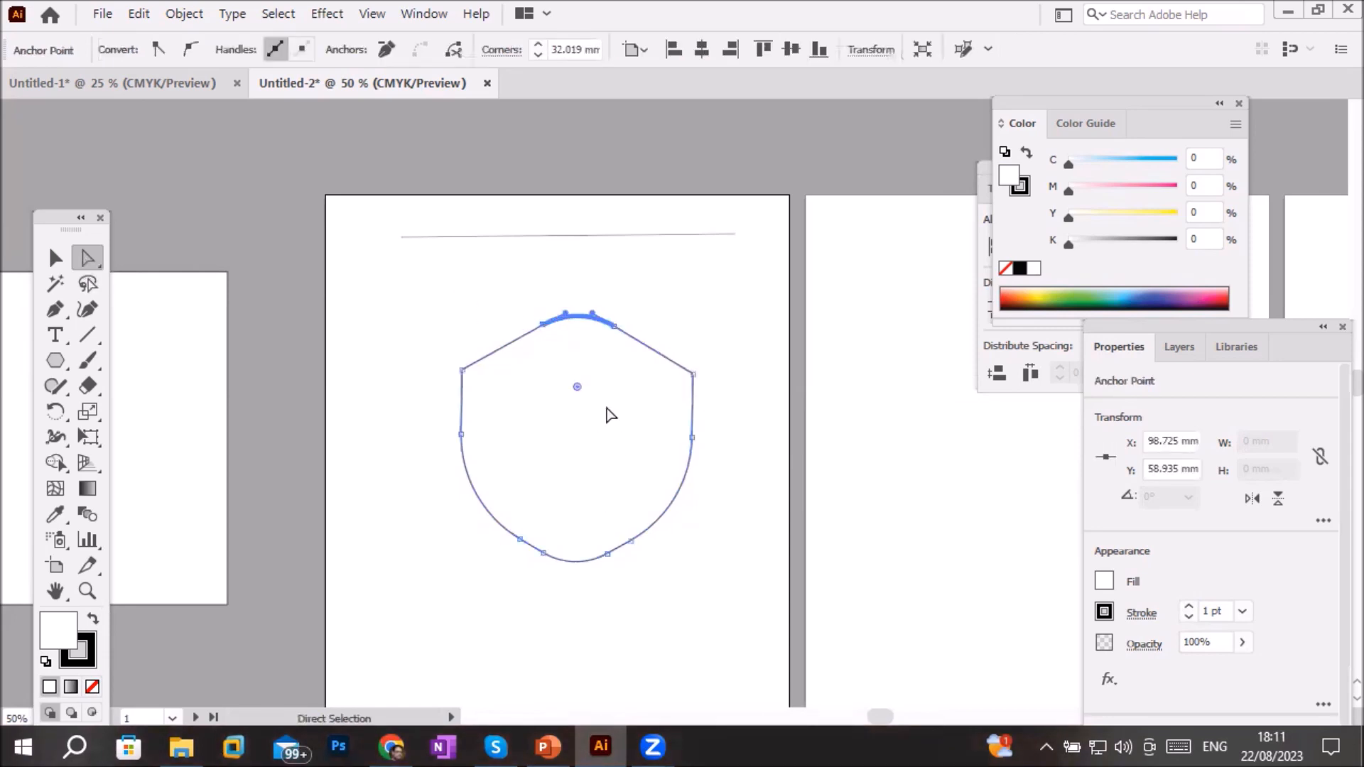
drag(577, 387, 597, 293)
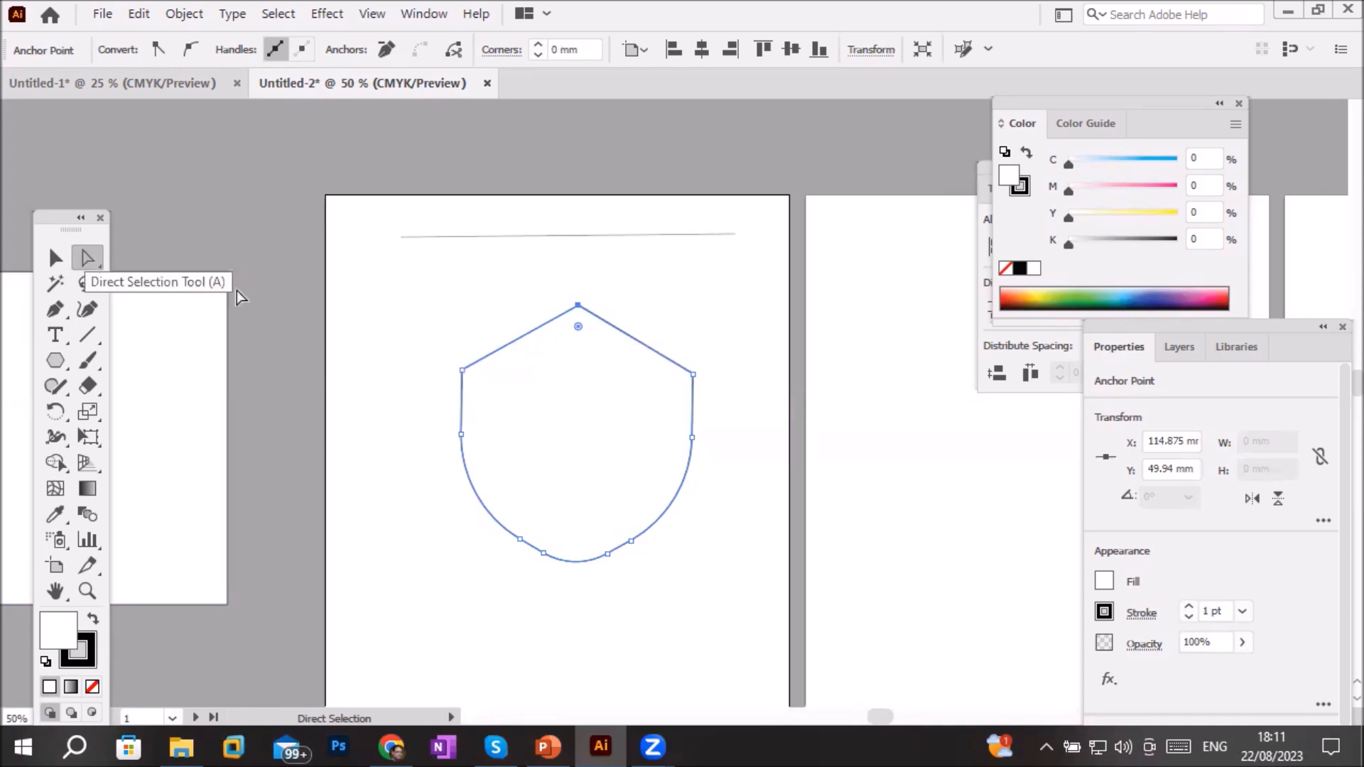
Raise the shape's two upper side anchors together to the line, and lower the middle anchor to about Y 84.5 mm, forming a V notch
click(694, 375)
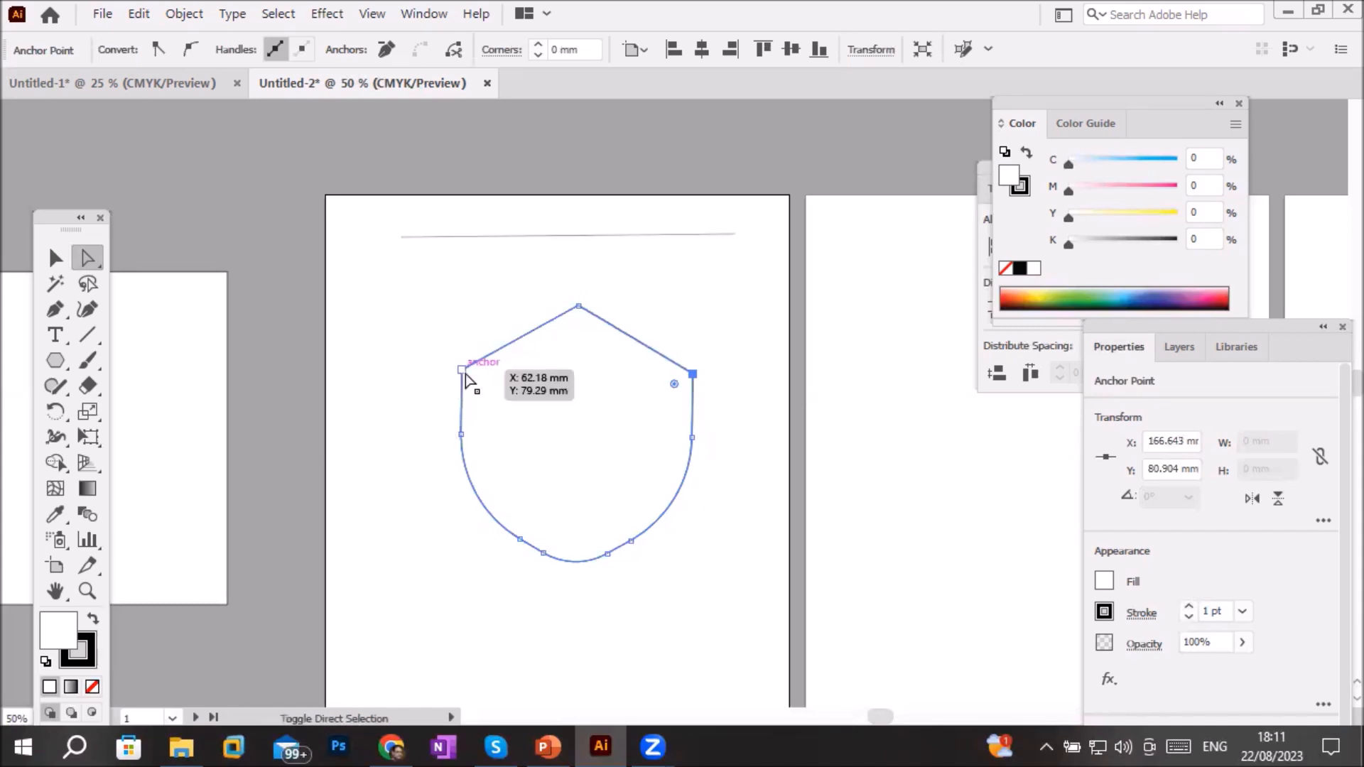
shift+click(466, 379)
drag(463, 369, 463, 238)
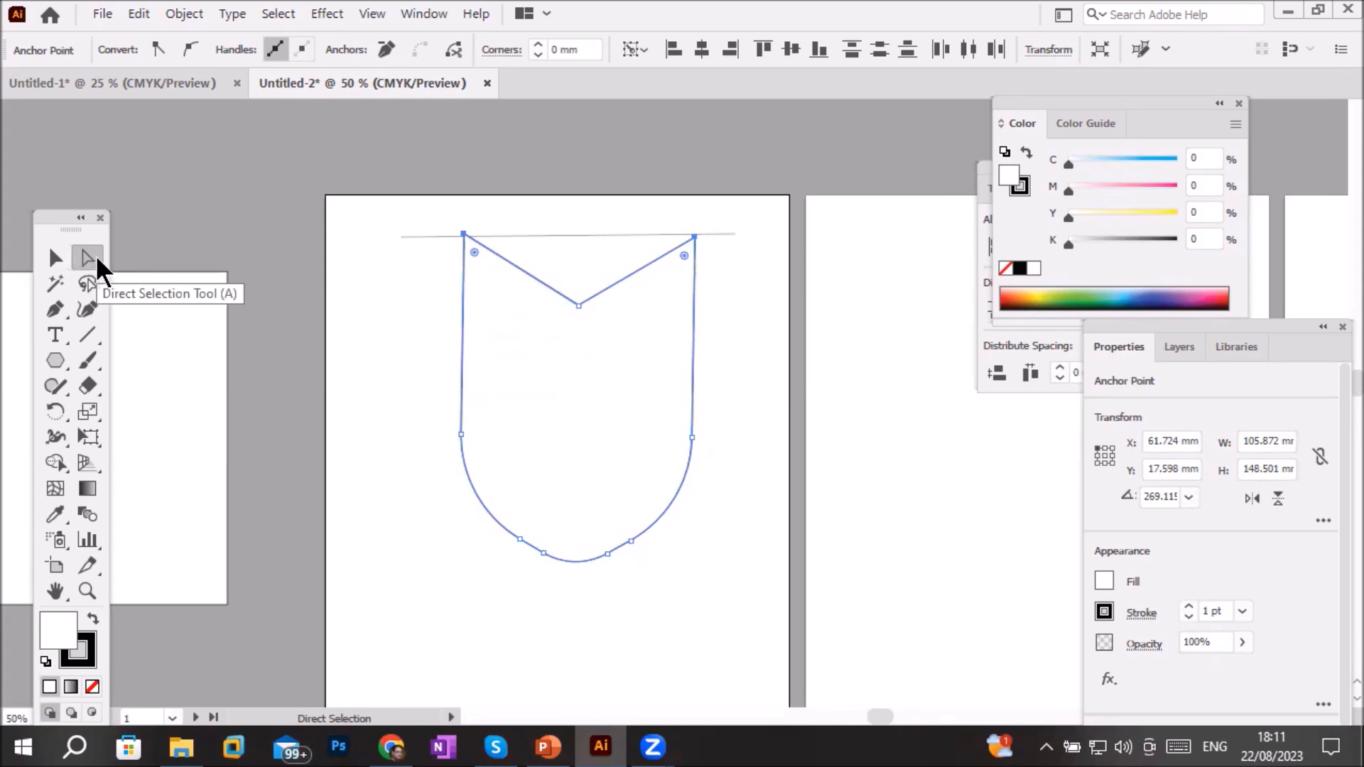
click(580, 307)
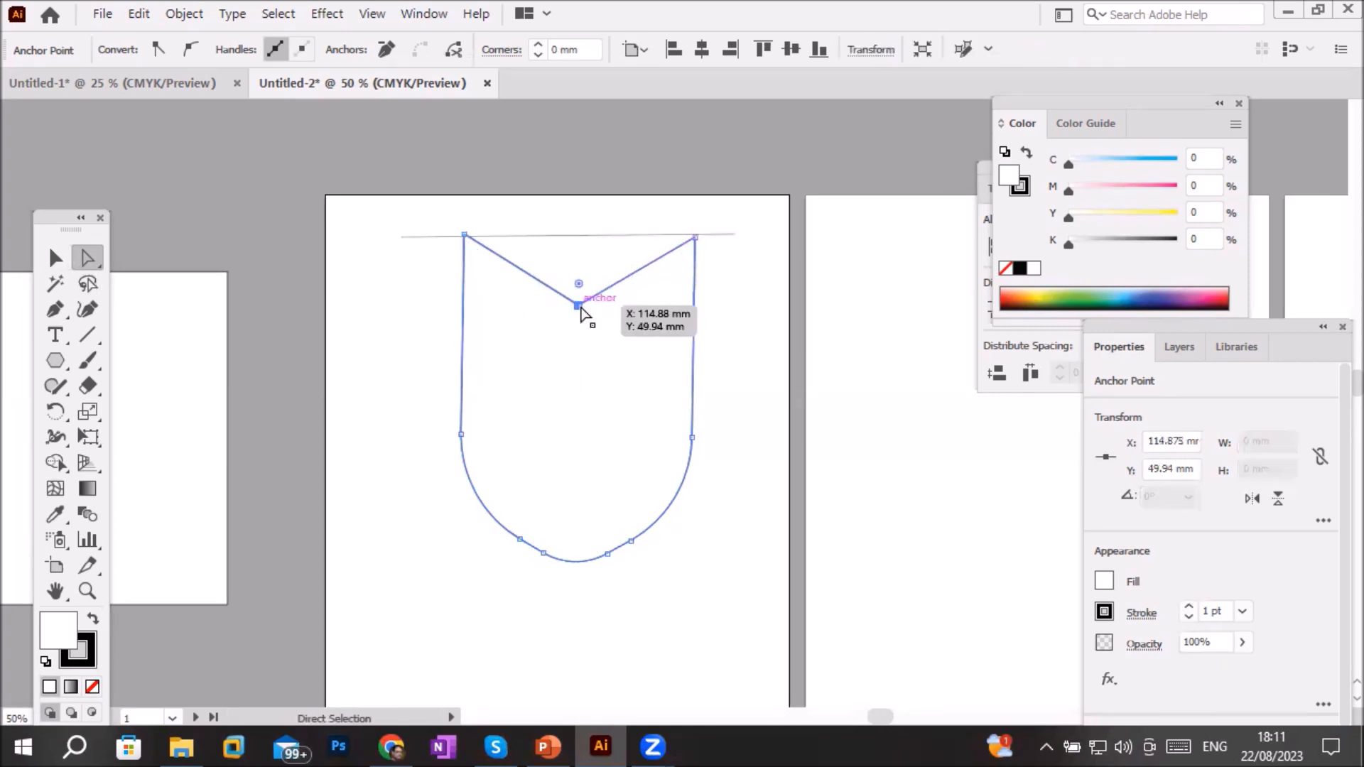
drag(581, 307, 582, 382)
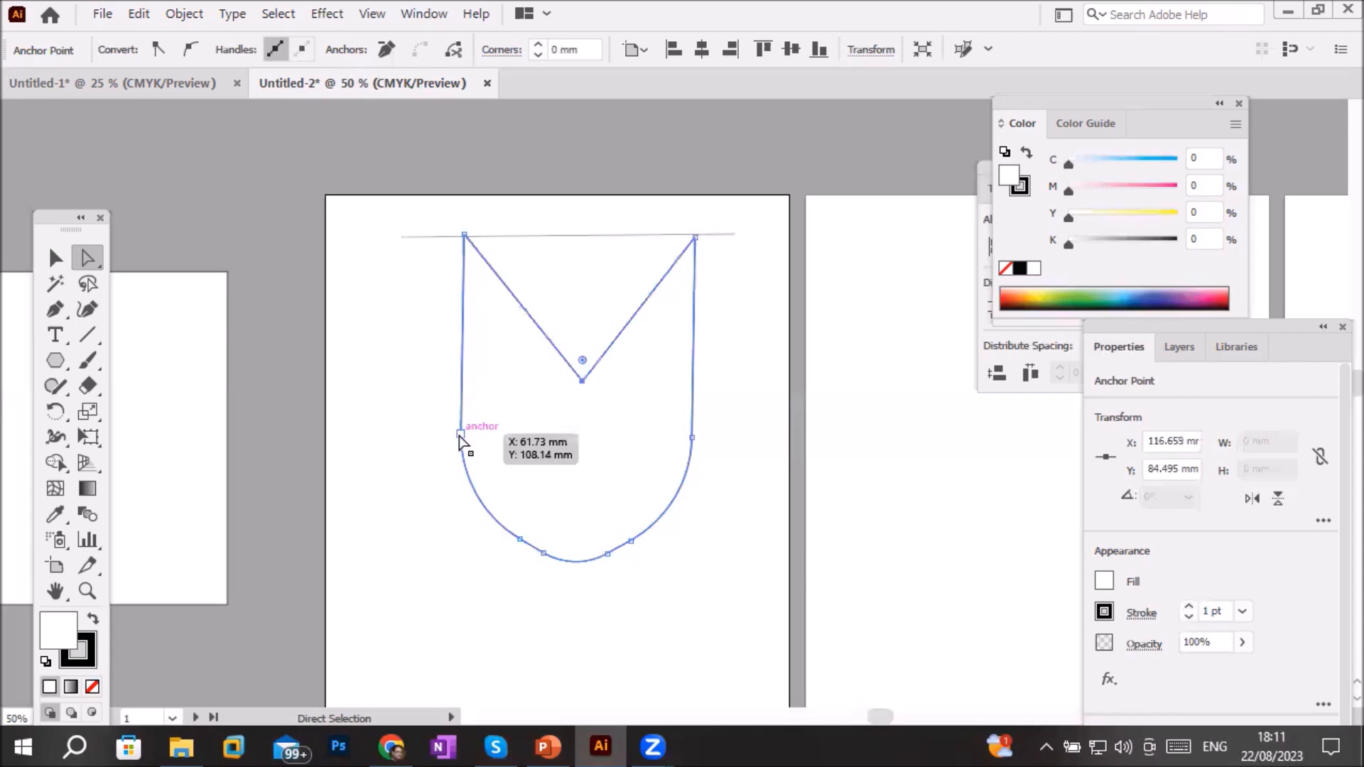
Move the line up to just below the artboard's top edge, clear of the shape's upper-left and upper-right anchors, and deselect everything
click(465, 236)
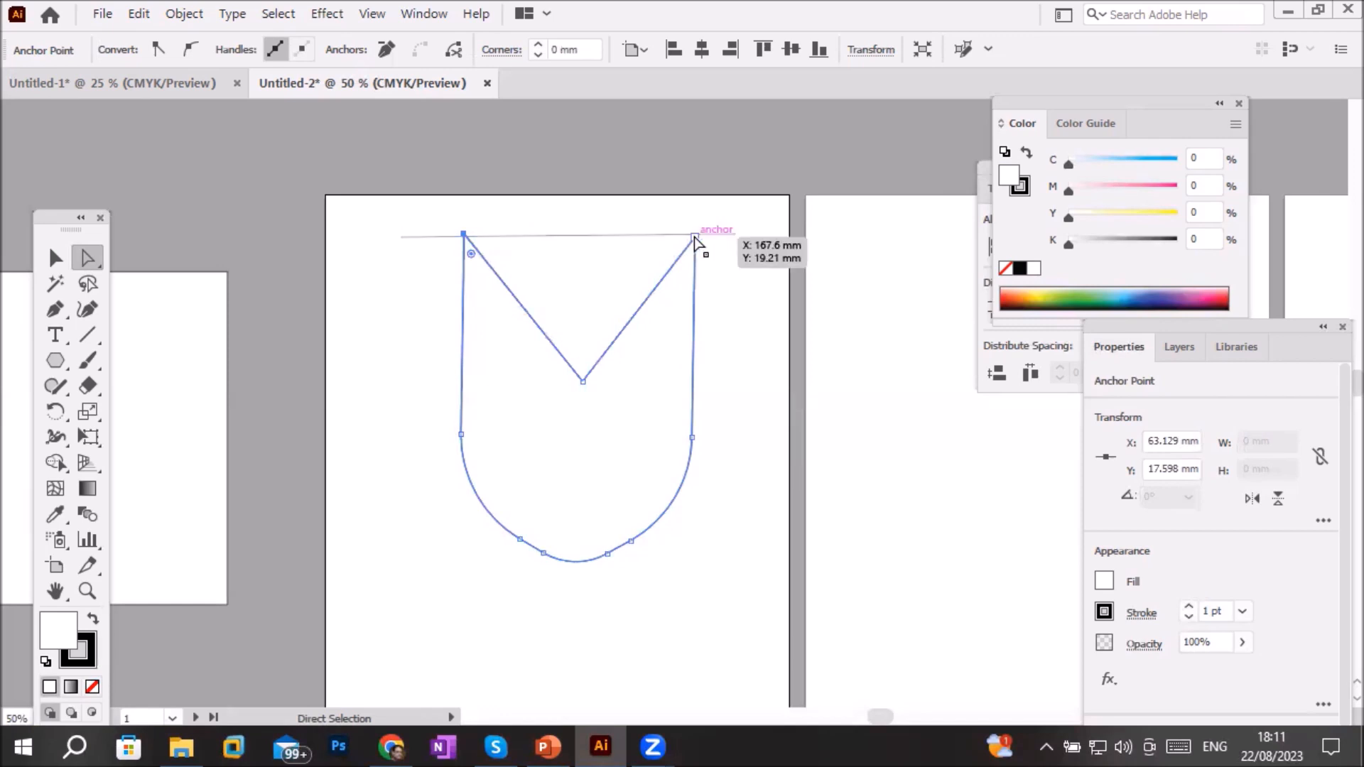
drag(601, 237, 612, 202)
click(731, 503)
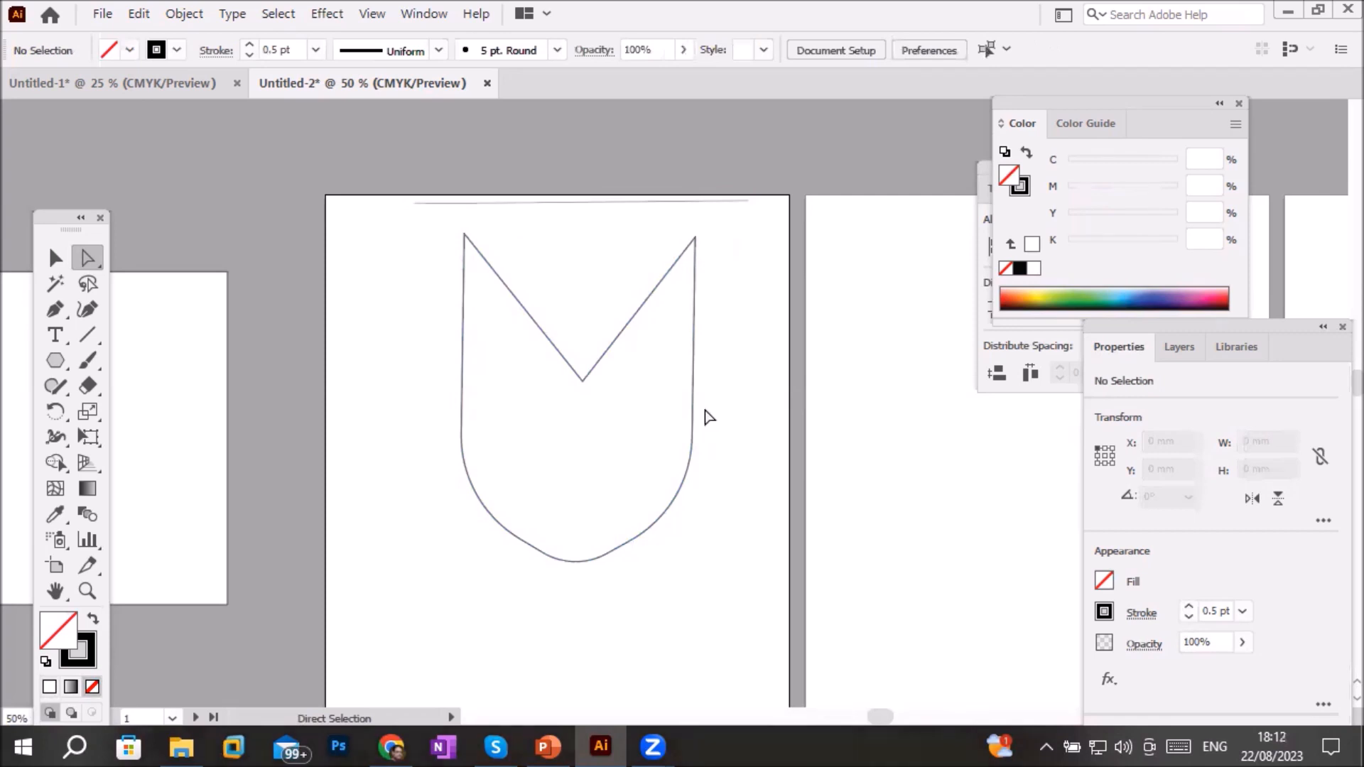
drag(465, 234, 467, 236)
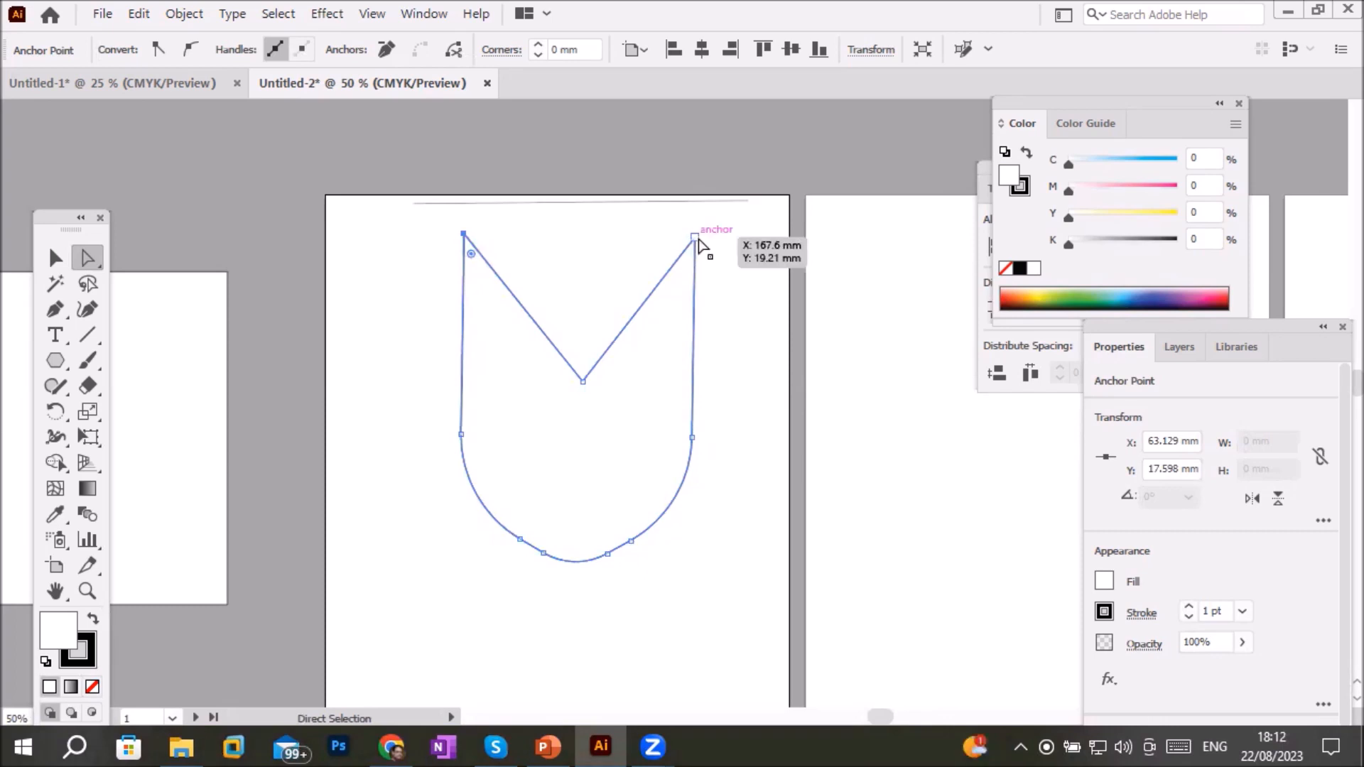
click(370, 256)
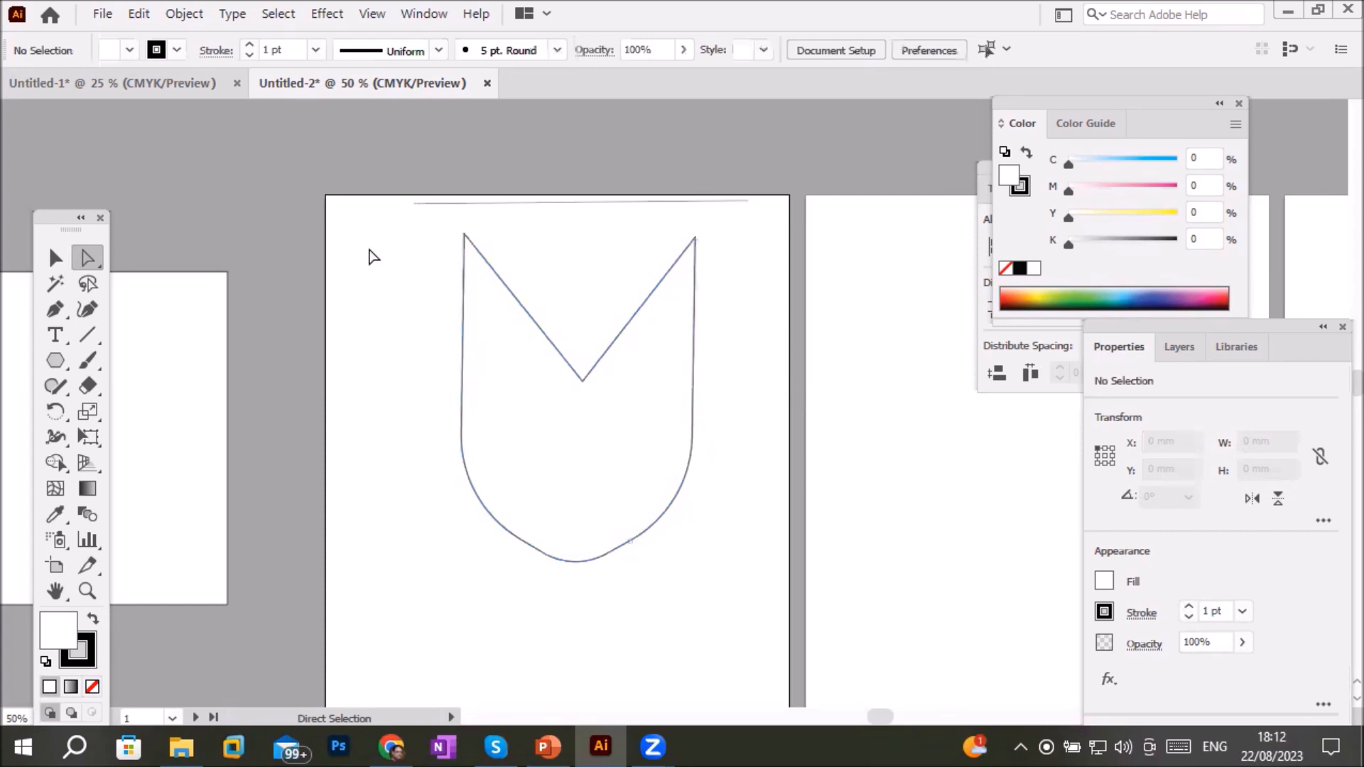
Lasso the upper side anchors of the V-notched shape and clear the selection
click(93, 281)
mouse_move(544, 225)
mouse_down()
mouse_move(465, 218)
mouse_move(410, 245)
mouse_move(435, 267)
mouse_move(597, 298)
mouse_move(712, 297)
mouse_move(720, 241)
mouse_move(684, 214)
mouse_move(626, 226)
mouse_up()
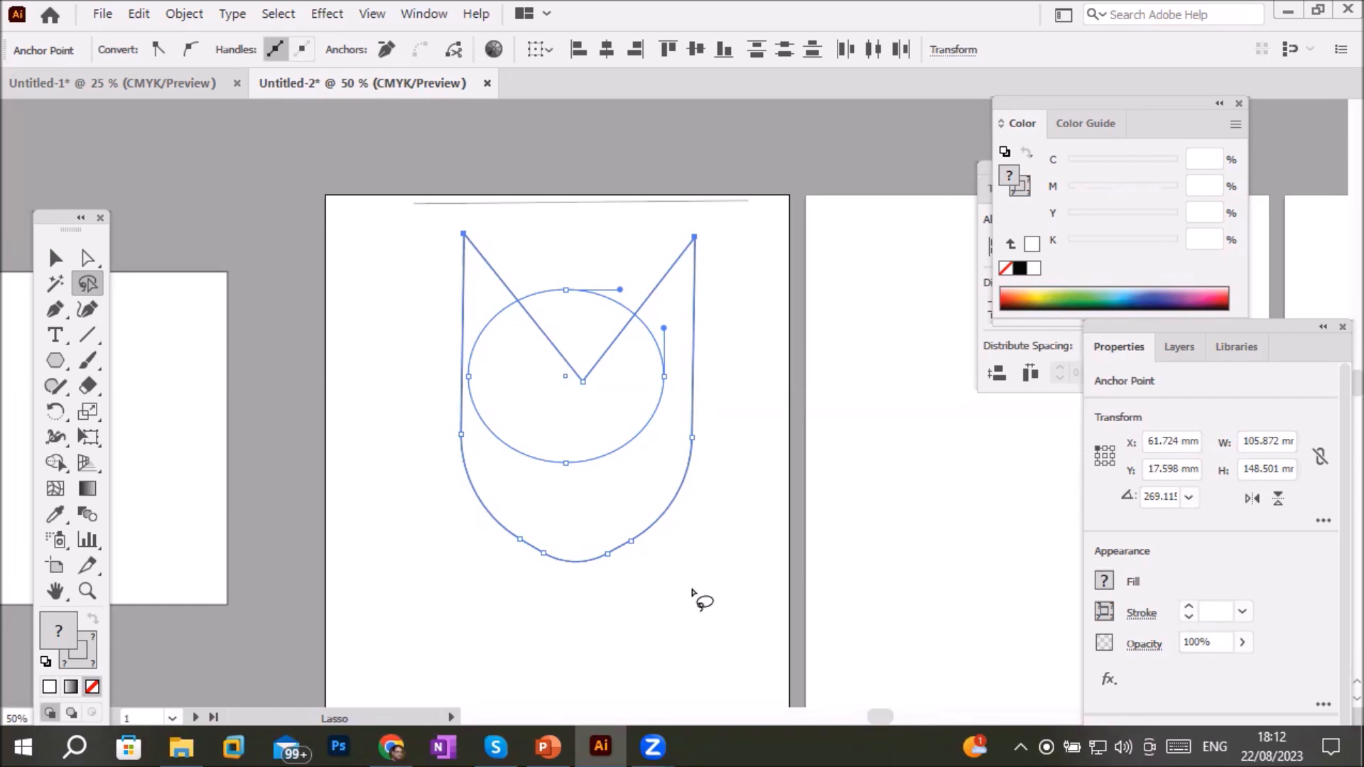
click(55, 258)
click(387, 375)
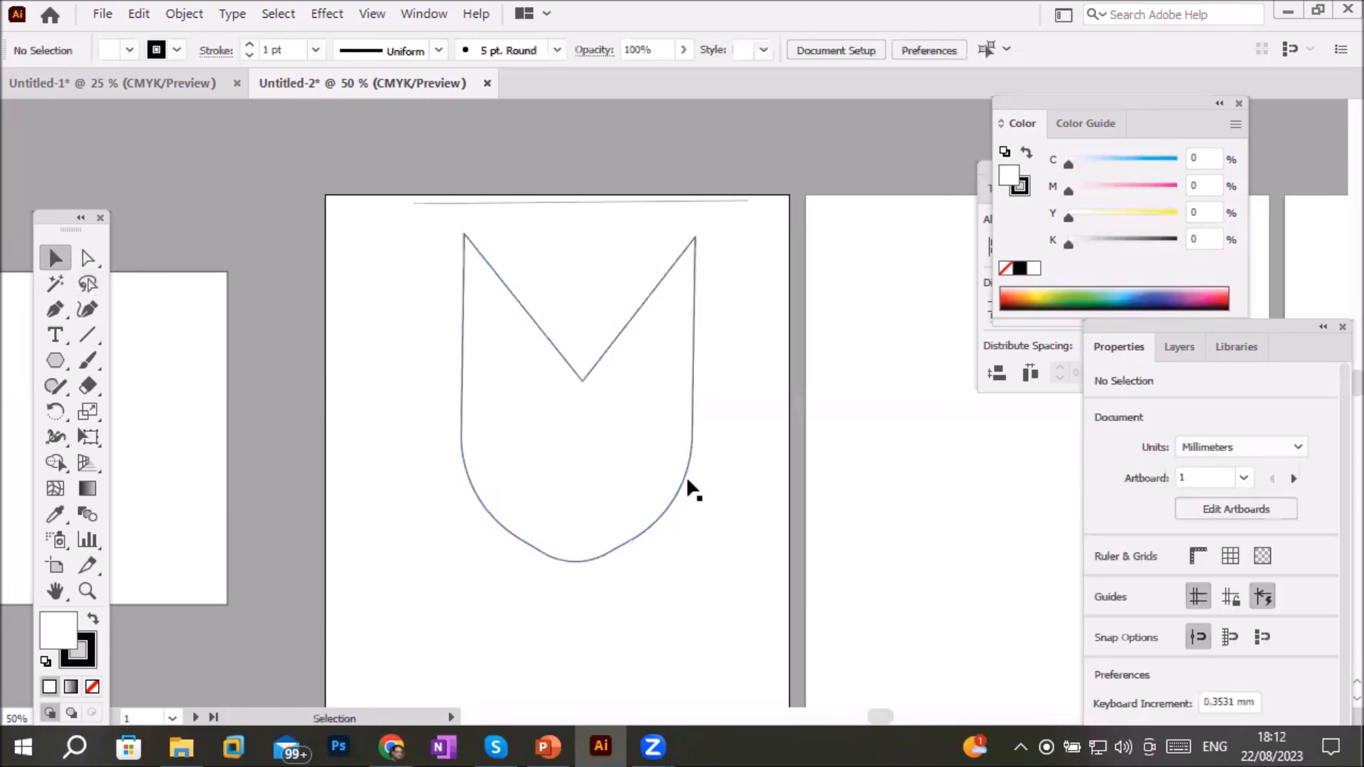
Delete the invisible ellipse behind the V-notched shape and place the shape at about X 52 mm, Y 31 mm, leaving nothing selected
drag(623, 339, 695, 445)
click(592, 302)
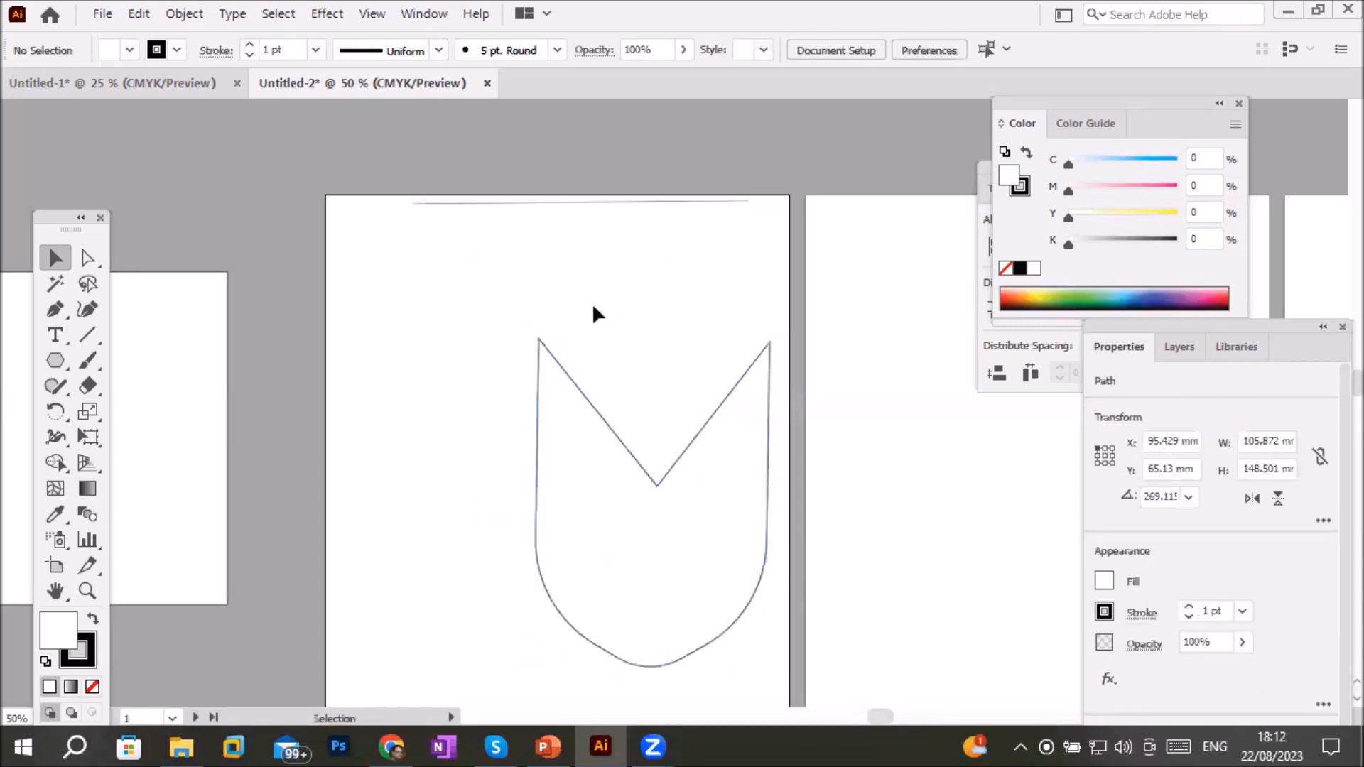
drag(474, 272, 620, 338)
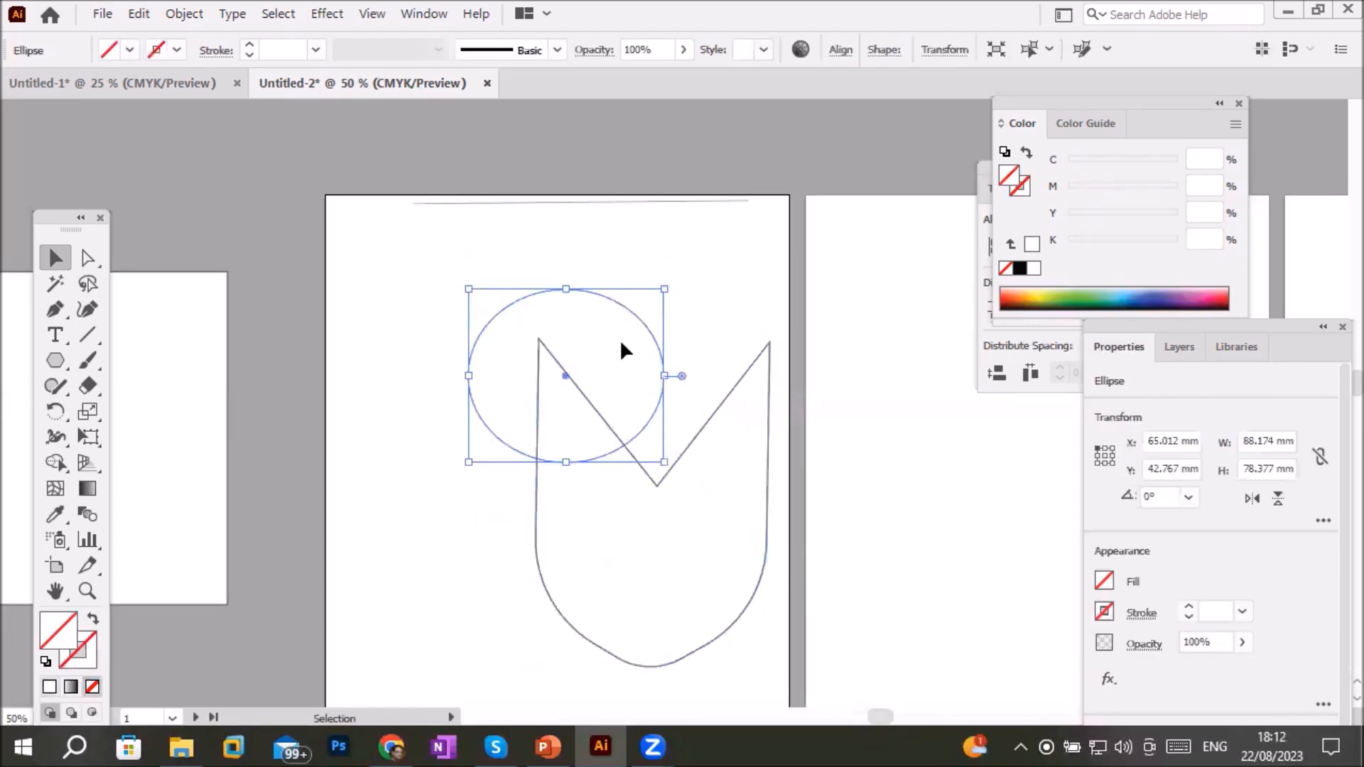
key(Delete)
drag(615, 427, 518, 354)
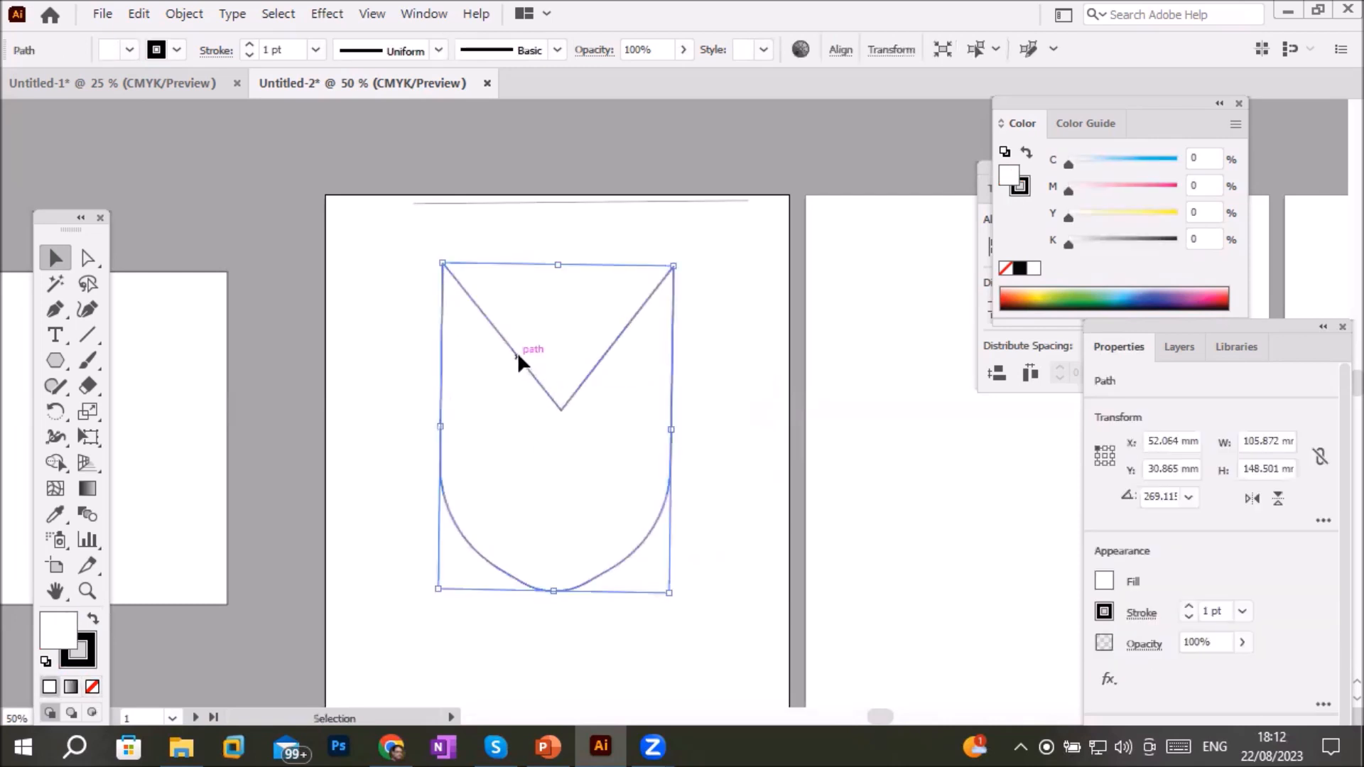
click(739, 407)
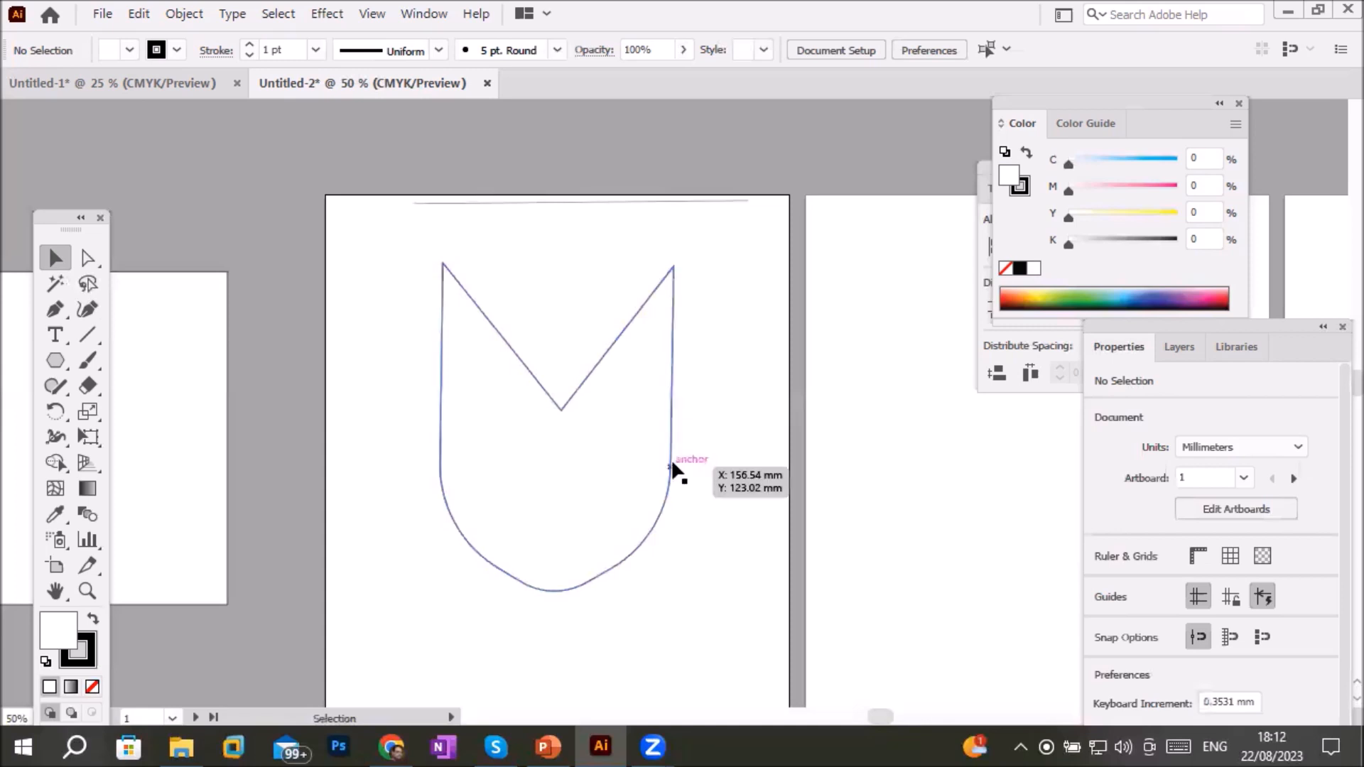
Select the two side anchors where the shape's lower curves begin, and add the four bottom anchors to the selection with the Lasso tool
click(87, 259)
click(672, 349)
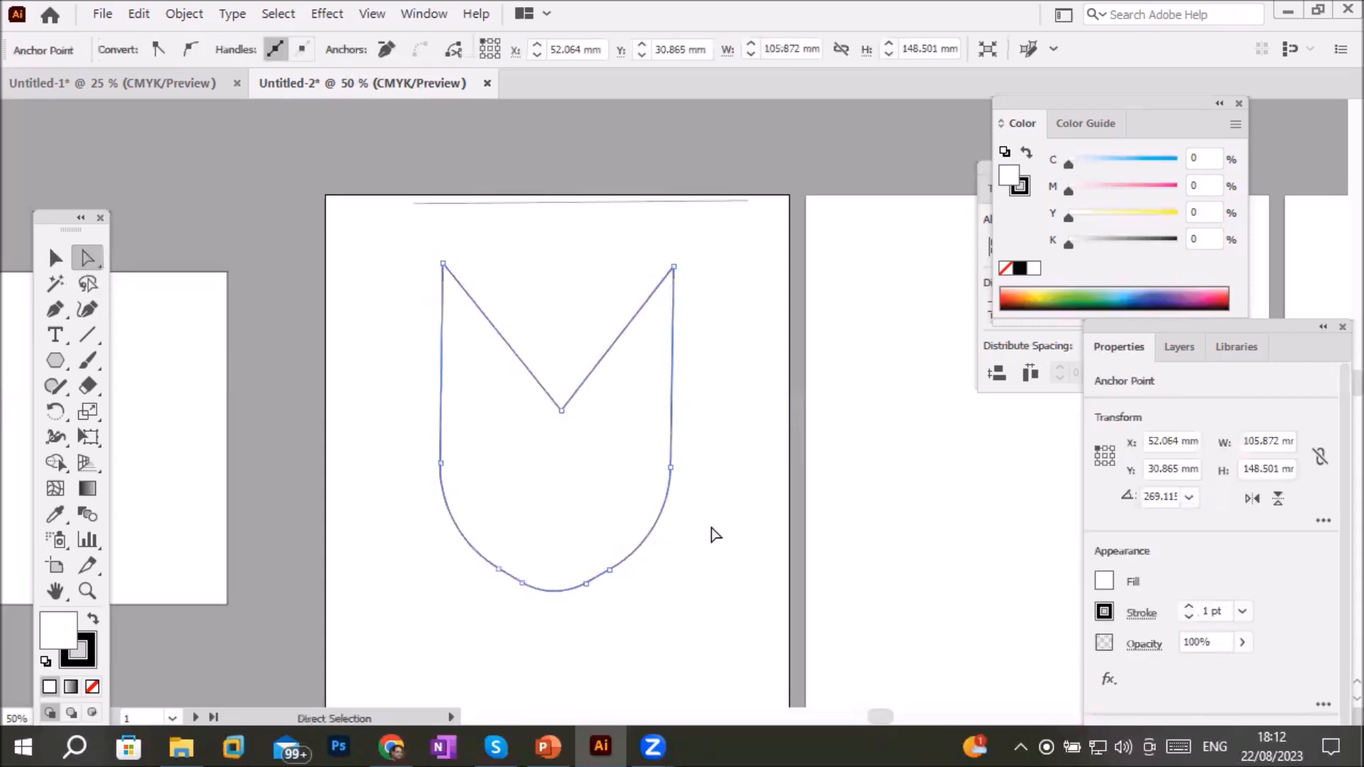
click(441, 466)
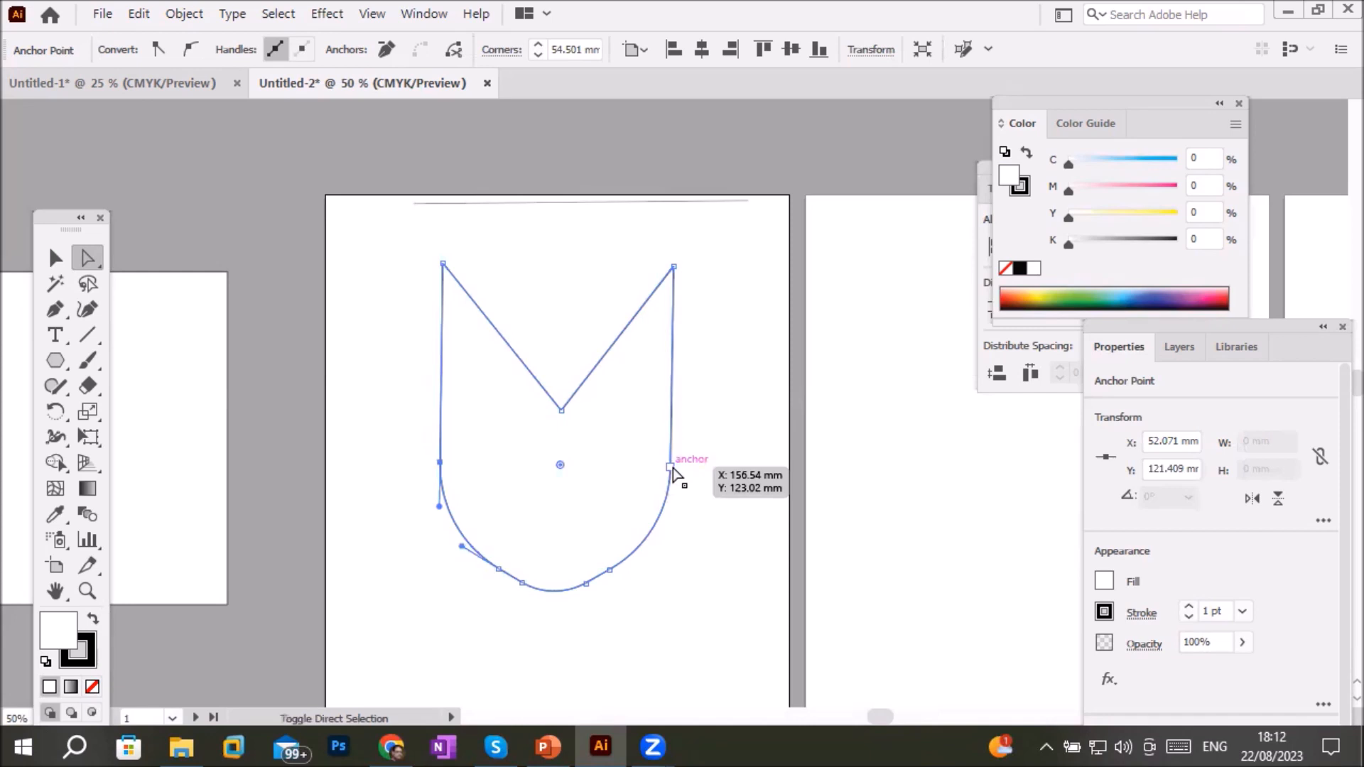
shift+click(670, 467)
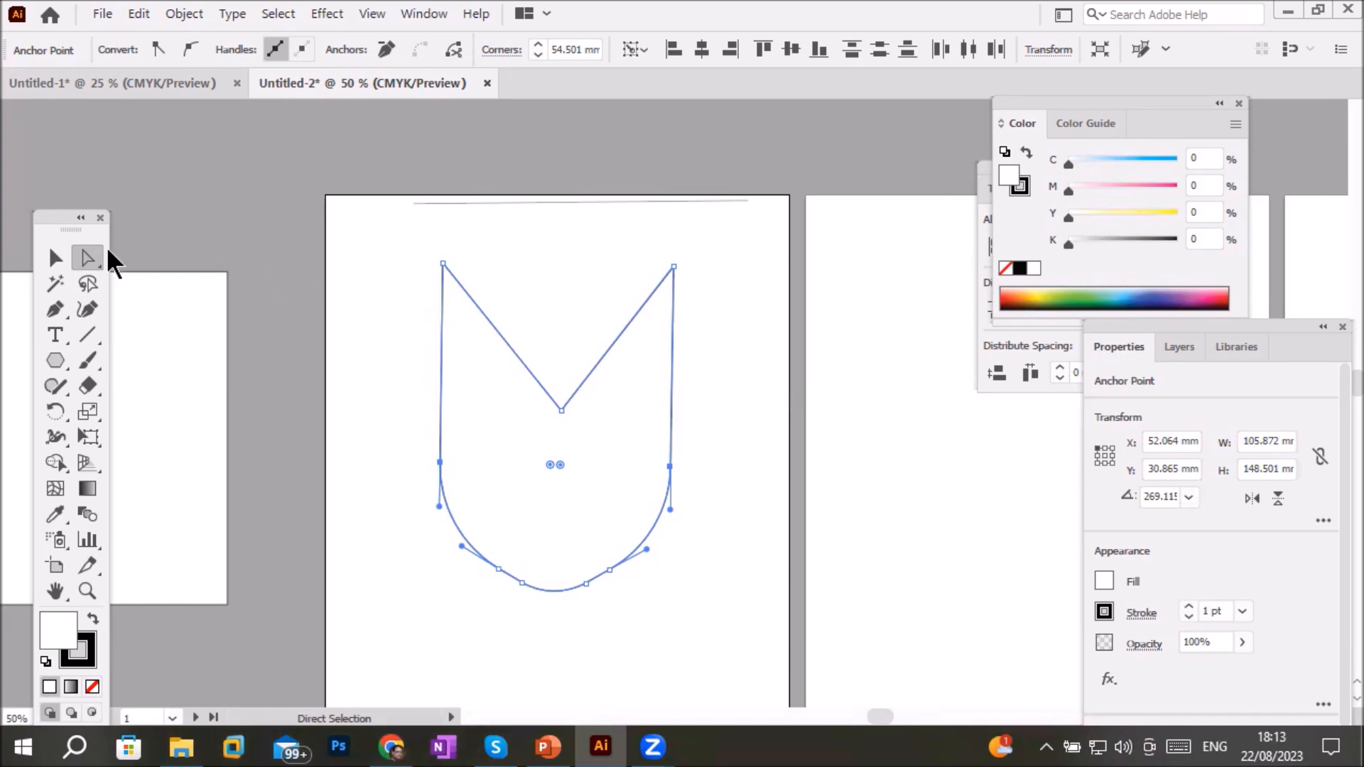
click(57, 260)
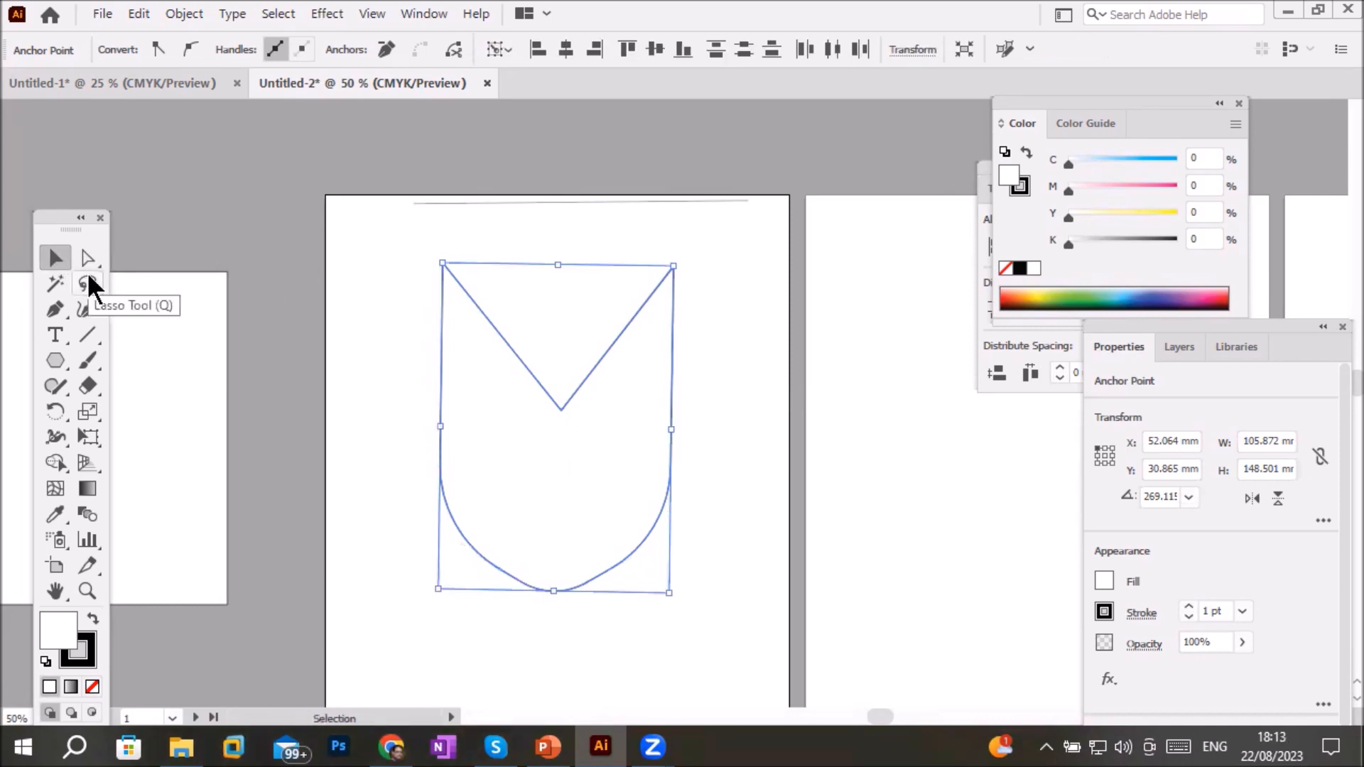
click(88, 285)
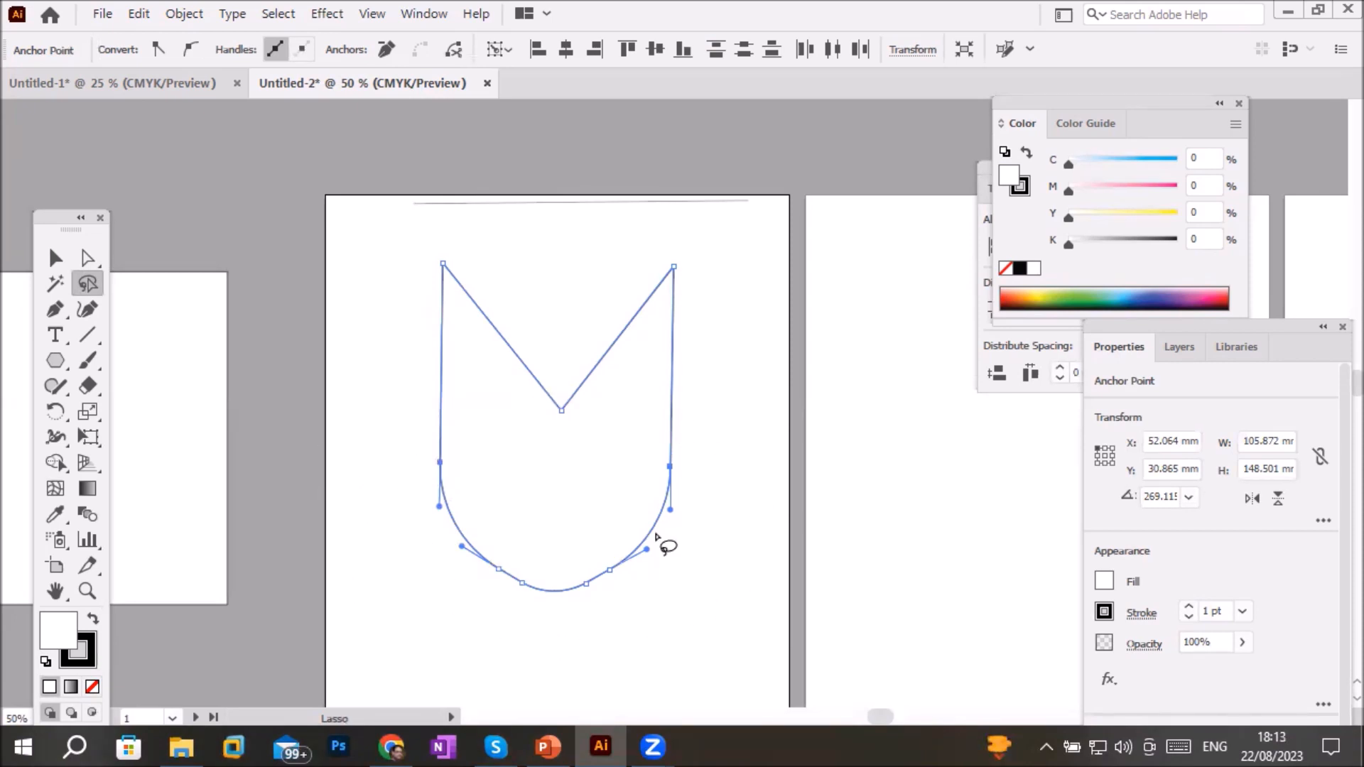
mouse_move(525, 430)
mouse_down()
mouse_move(391, 417)
mouse_move(359, 481)
mouse_move(393, 600)
mouse_move(494, 633)
mouse_move(630, 634)
mouse_move(714, 584)
mouse_move(740, 491)
mouse_move(679, 407)
mouse_move(547, 450)
mouse_up()
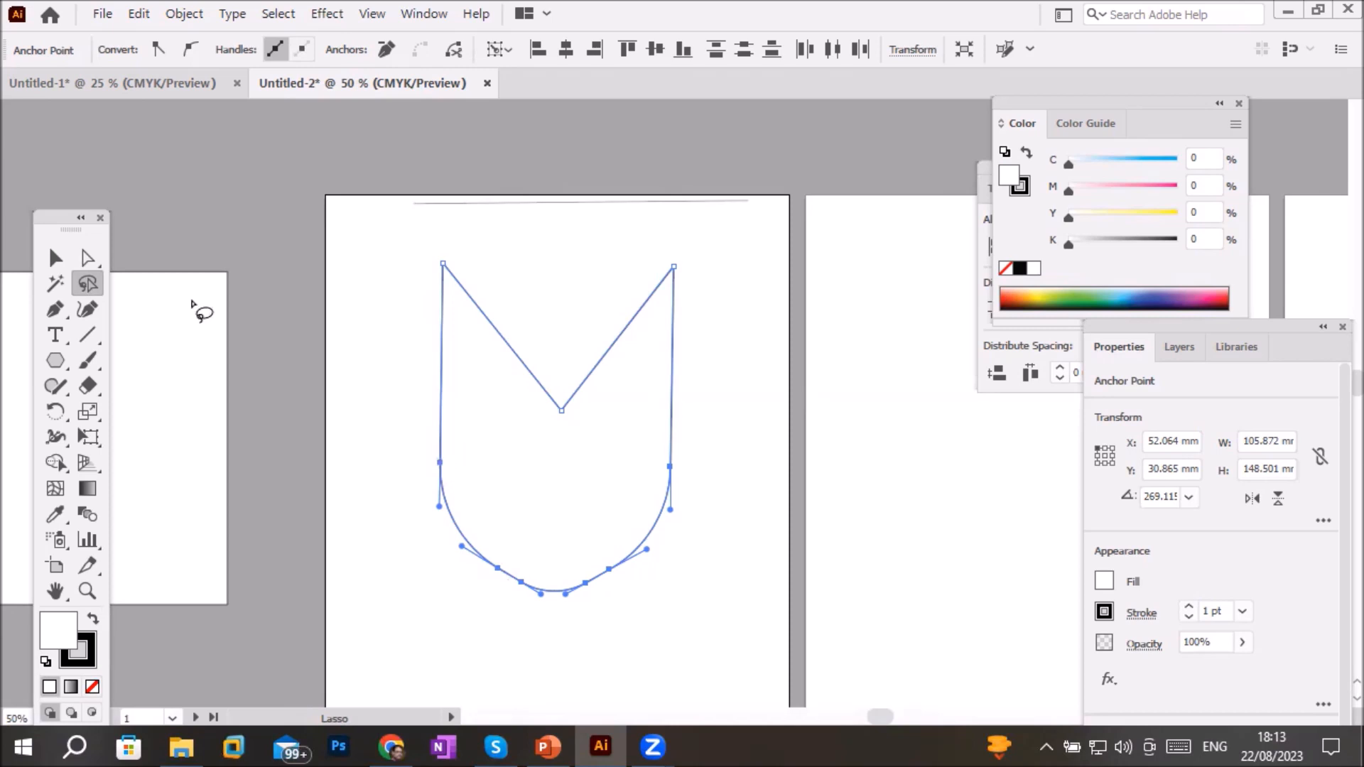
Try moving the six selected lower anchors together down and to the right, and undo the move
click(90, 257)
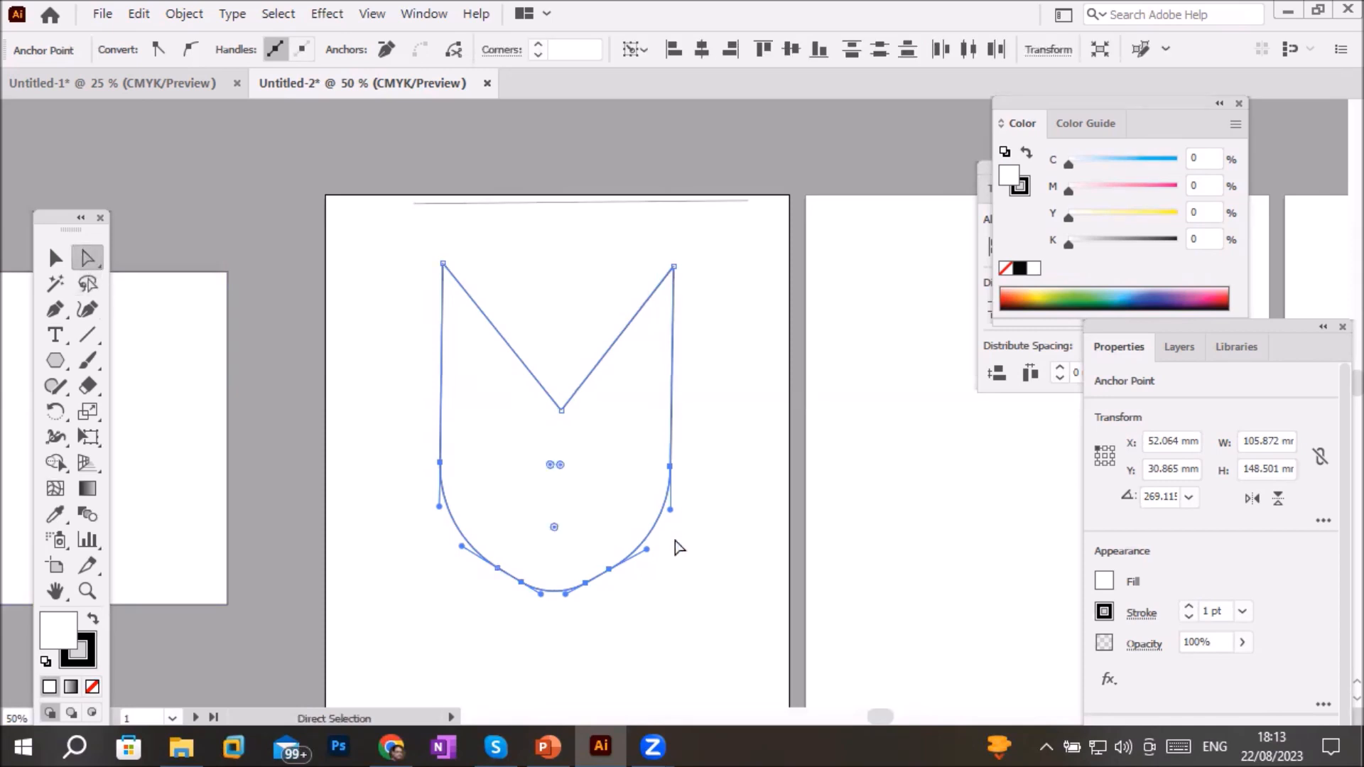
drag(441, 464, 552, 510)
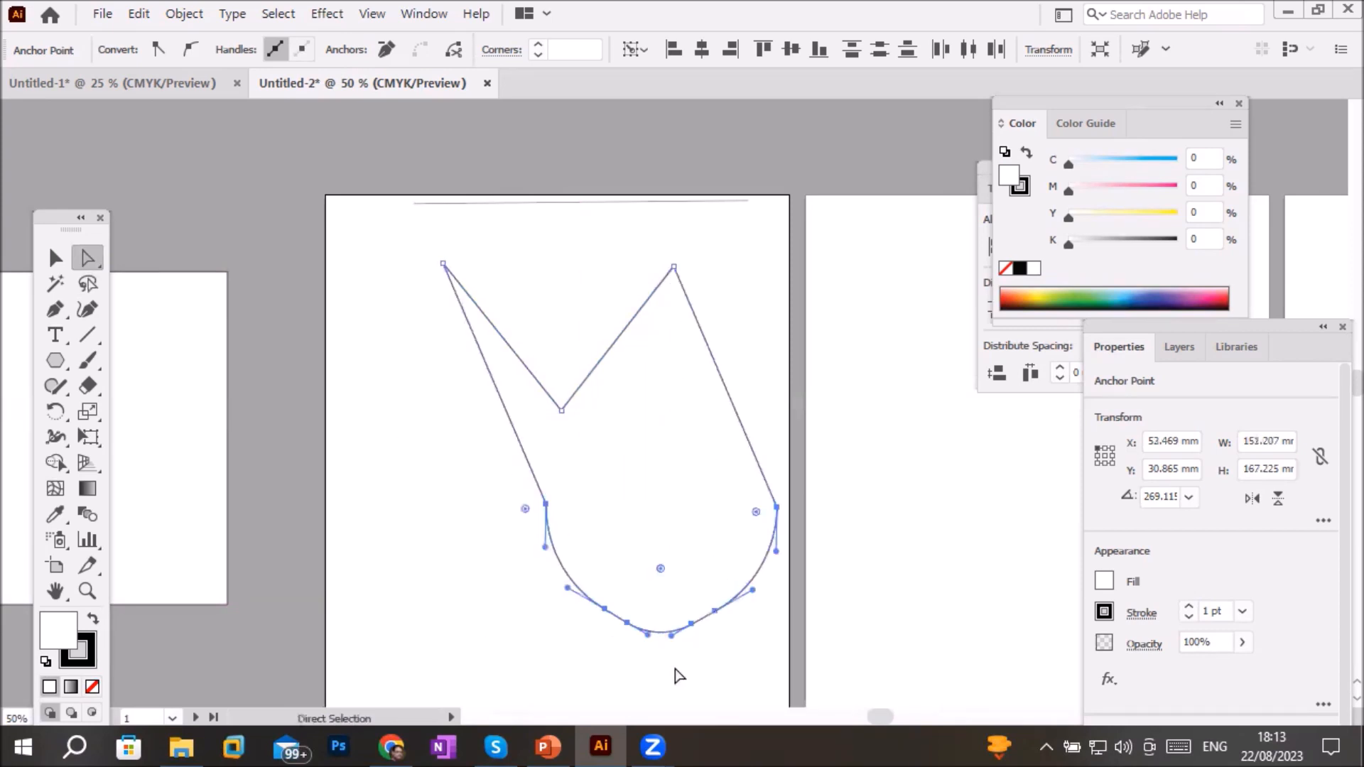
key(ctrl+z)
key(ctrl+z)
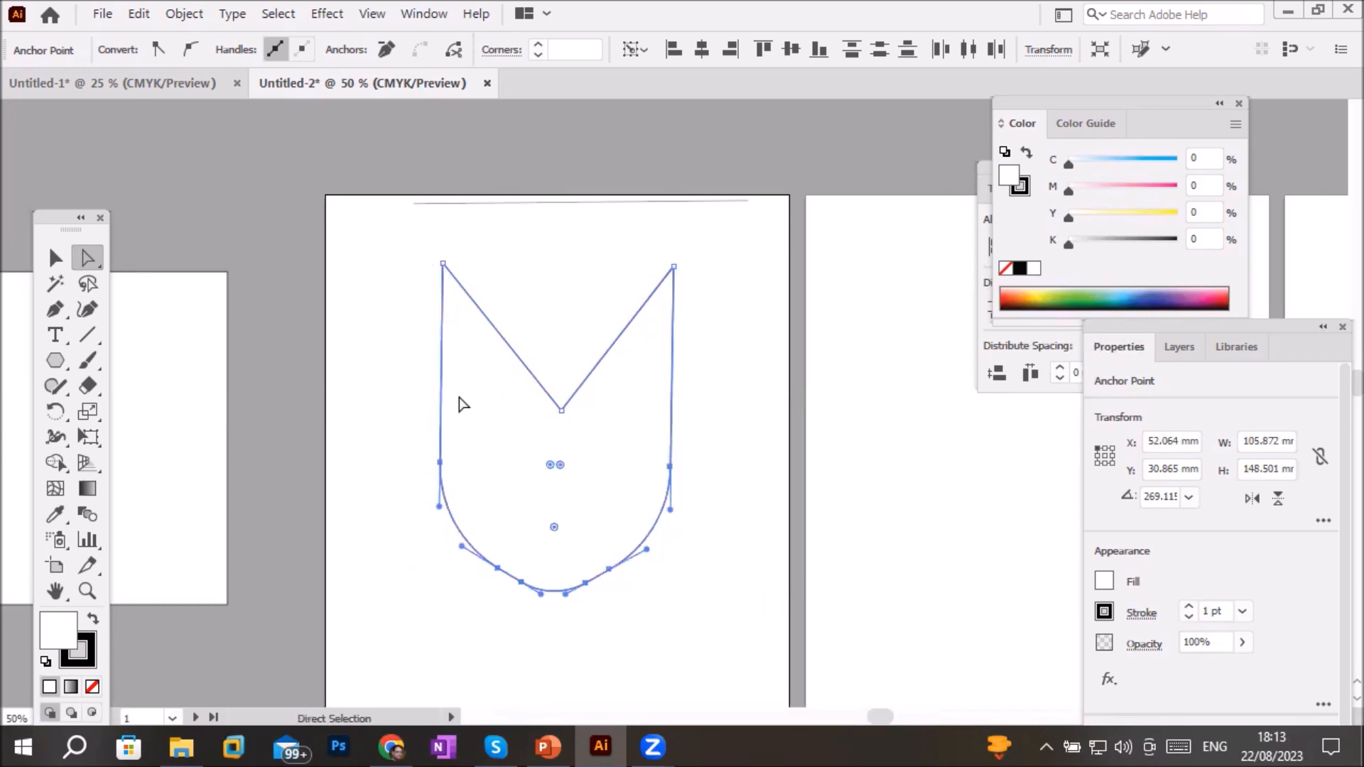
Lasso the shape's three upper anchors, lower them together until the shape's upper edge is at about Y 96 mm, and deselect everything
click(86, 284)
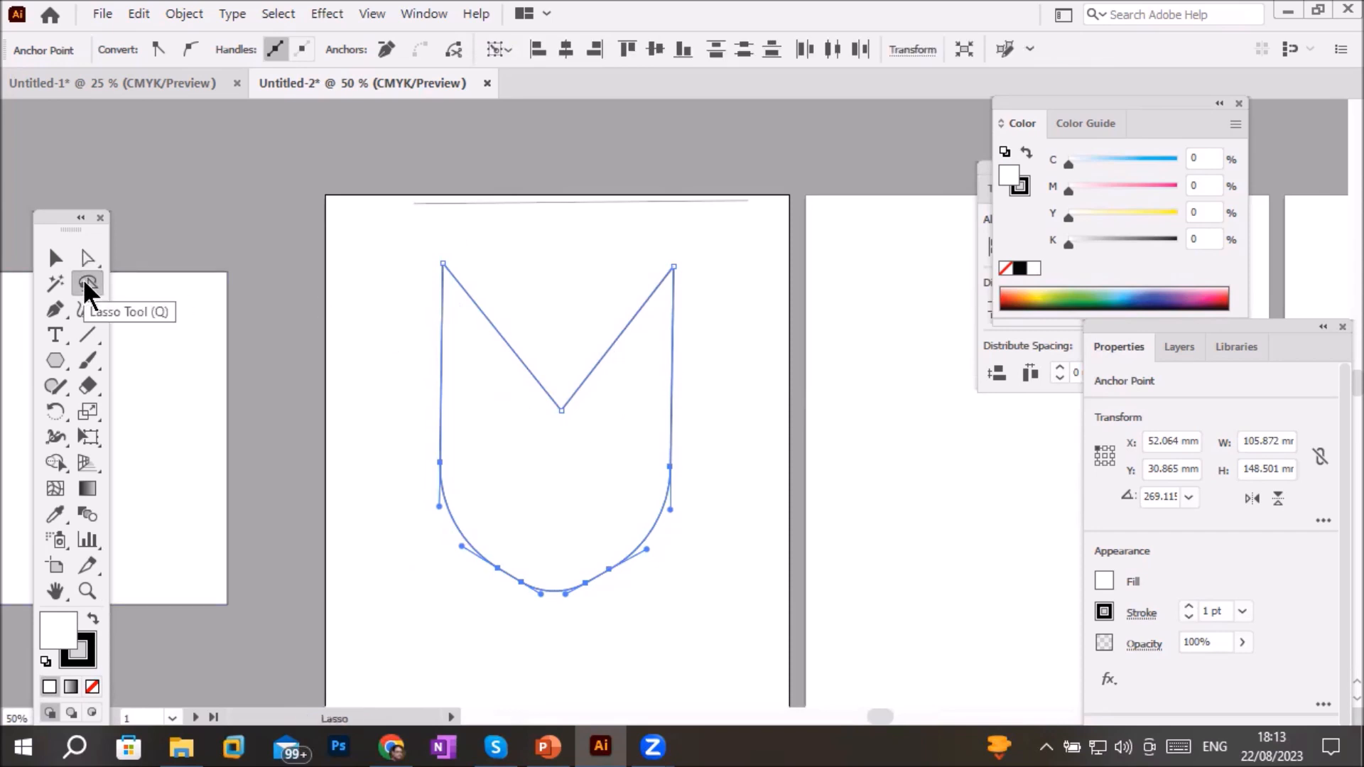
mouse_move(462, 242)
mouse_down()
mouse_move(422, 311)
mouse_move(464, 342)
mouse_move(509, 421)
mouse_move(545, 435)
mouse_move(648, 400)
mouse_move(701, 342)
mouse_move(736, 265)
mouse_move(744, 283)
mouse_move(685, 246)
mouse_move(602, 257)
mouse_move(543, 273)
mouse_up()
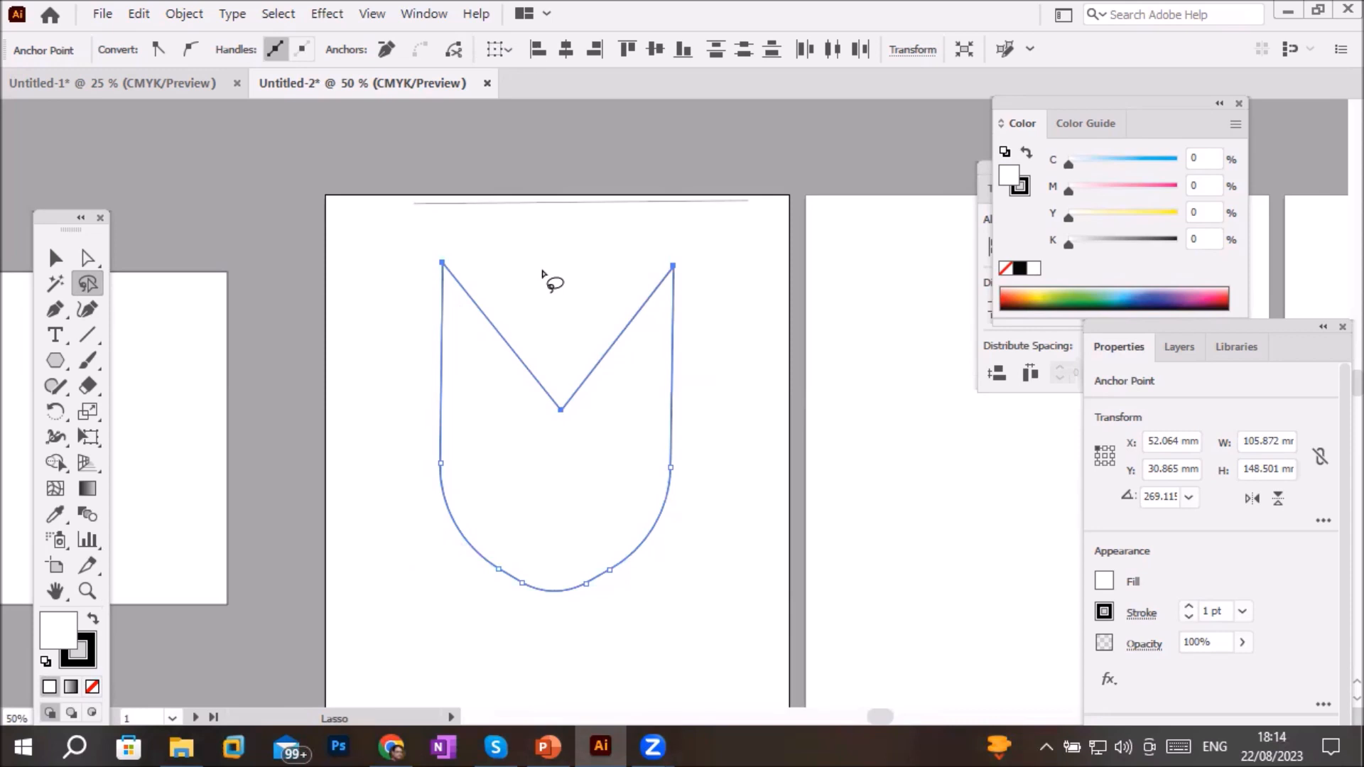
click(86, 252)
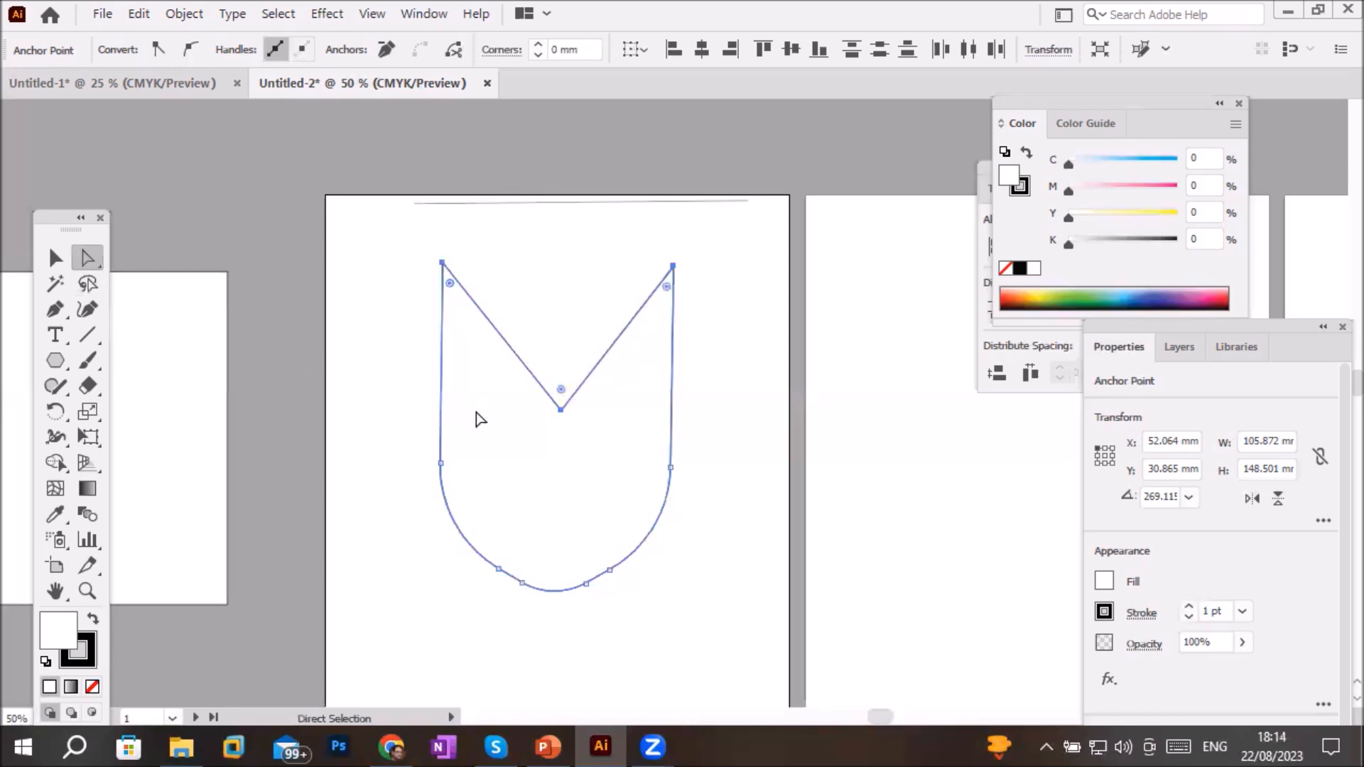
drag(560, 410, 557, 555)
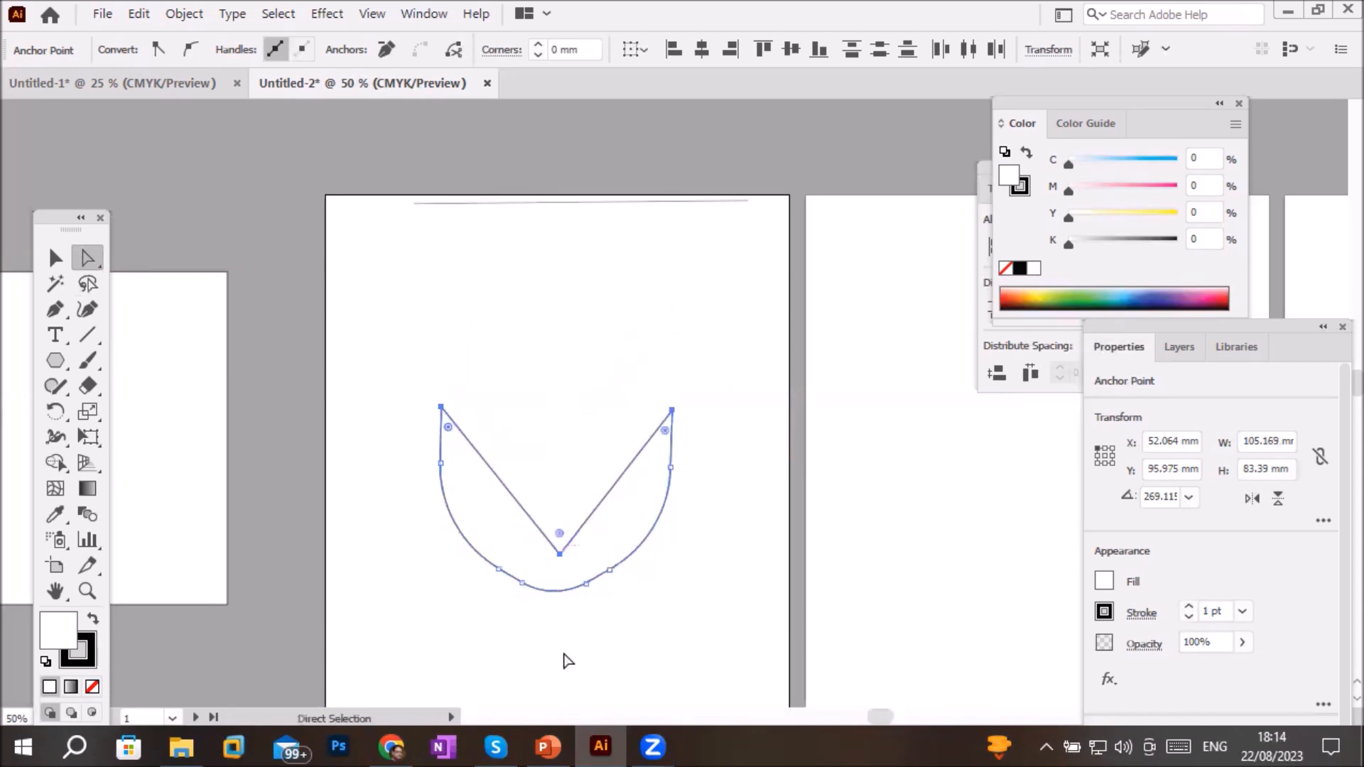
click(57, 259)
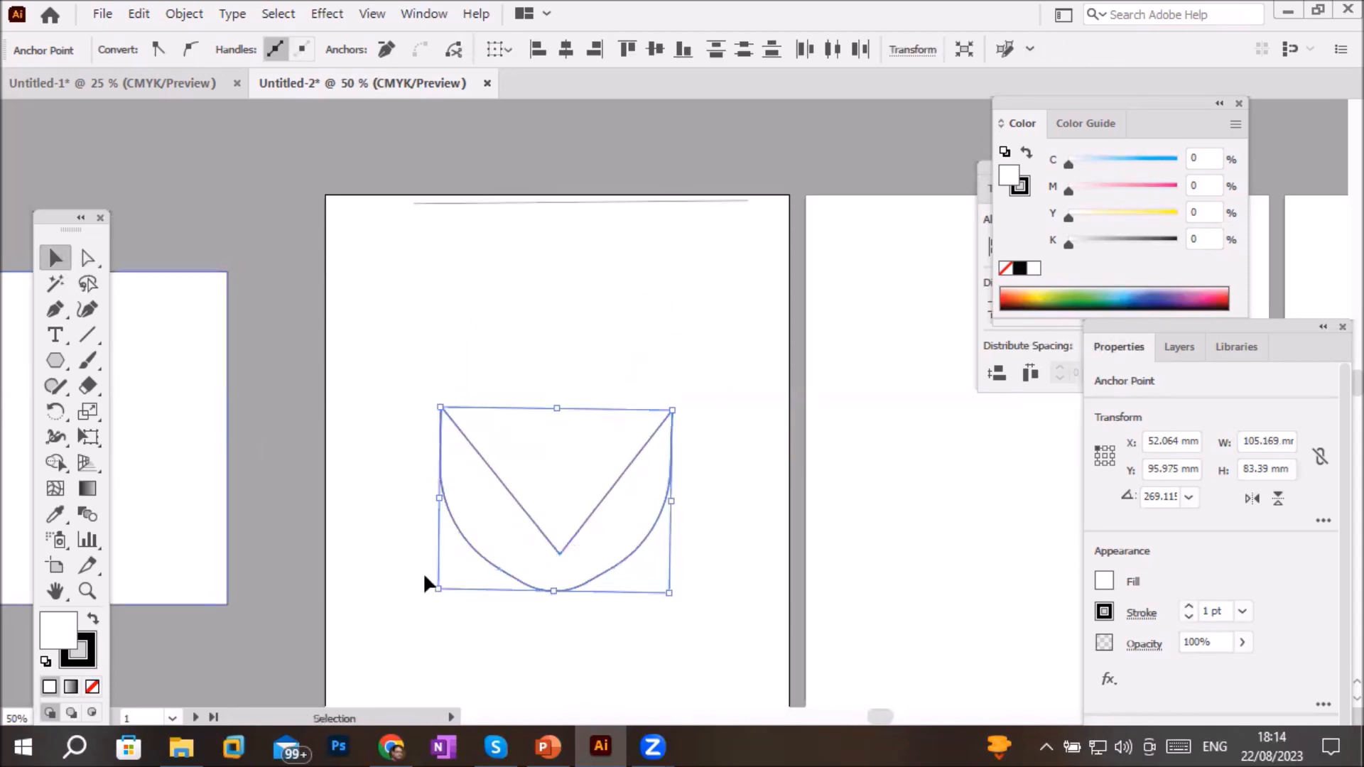
click(453, 643)
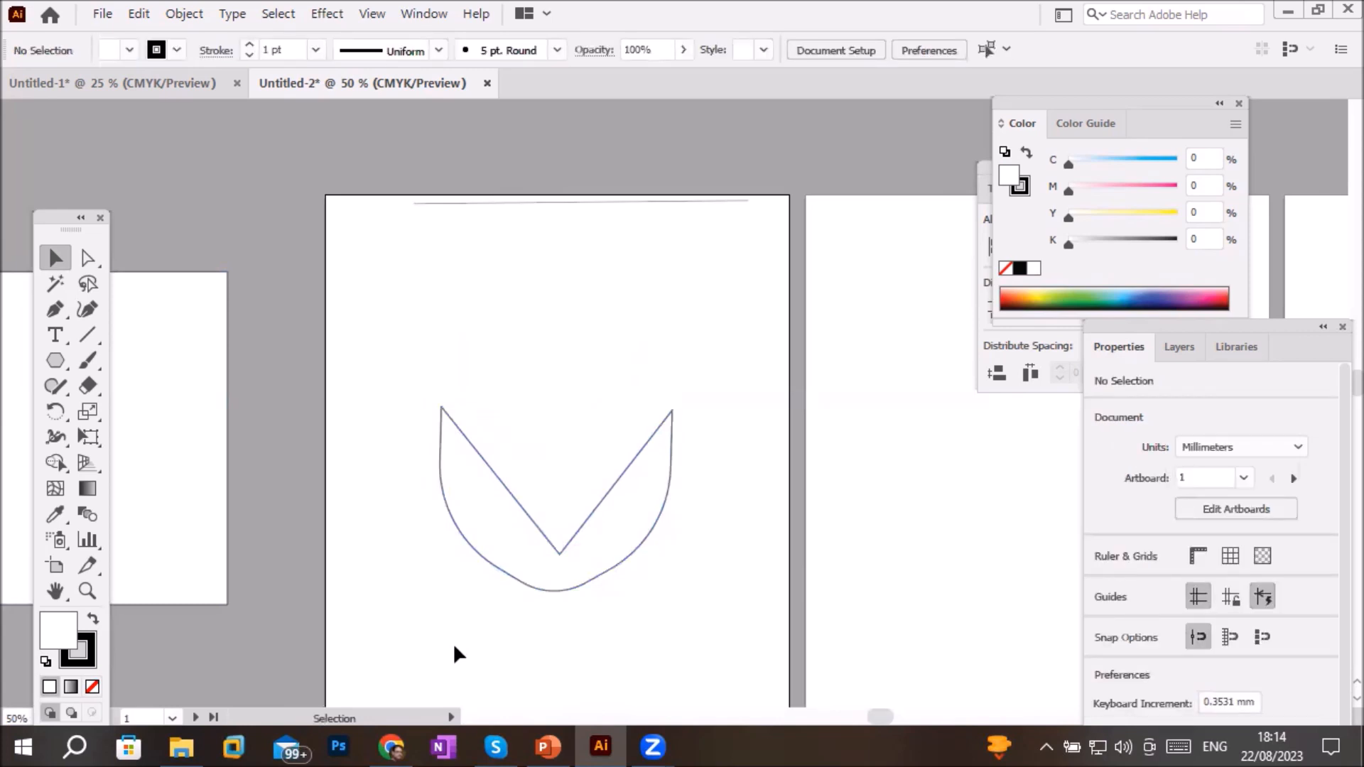
Fill the crescent-like V shape with a dark blue of about C 100, M 96, Y 2, K 2 from the color spectrum
click(603, 571)
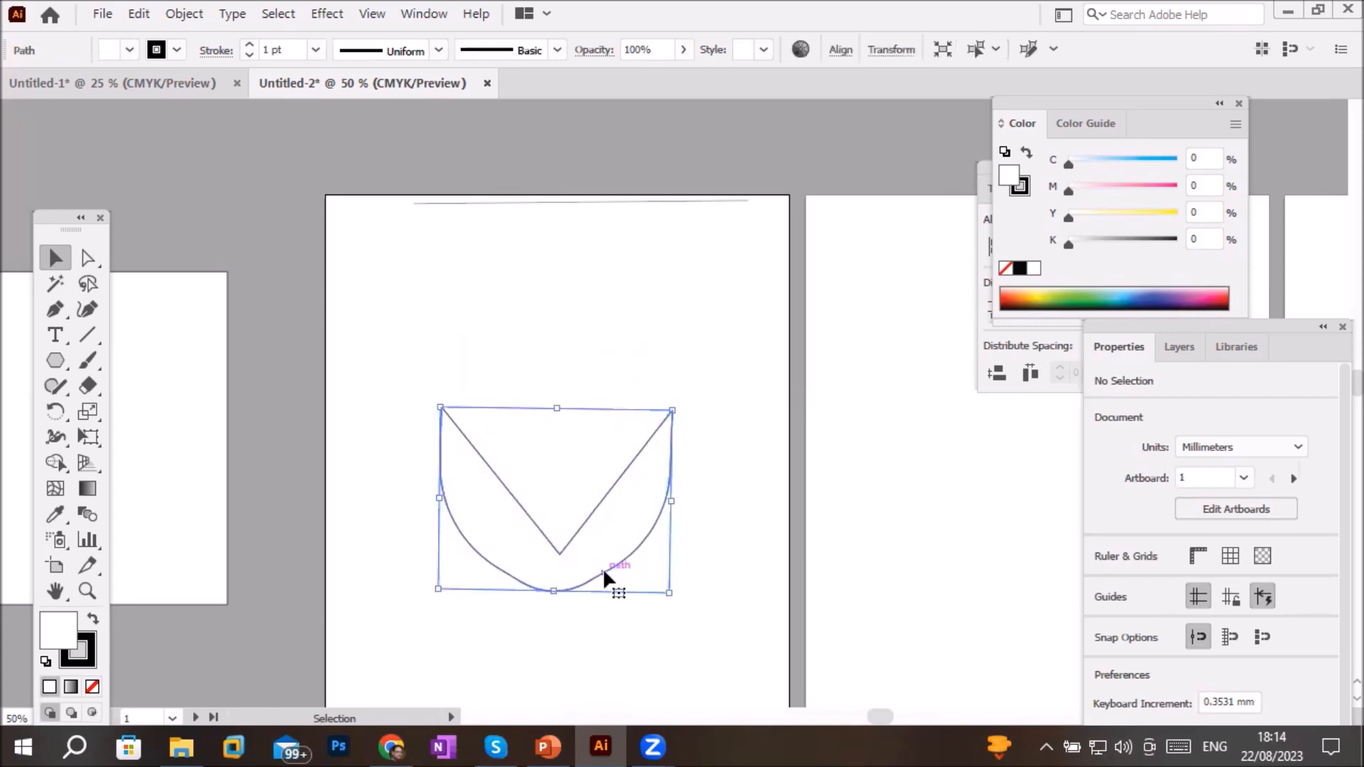
click(1081, 293)
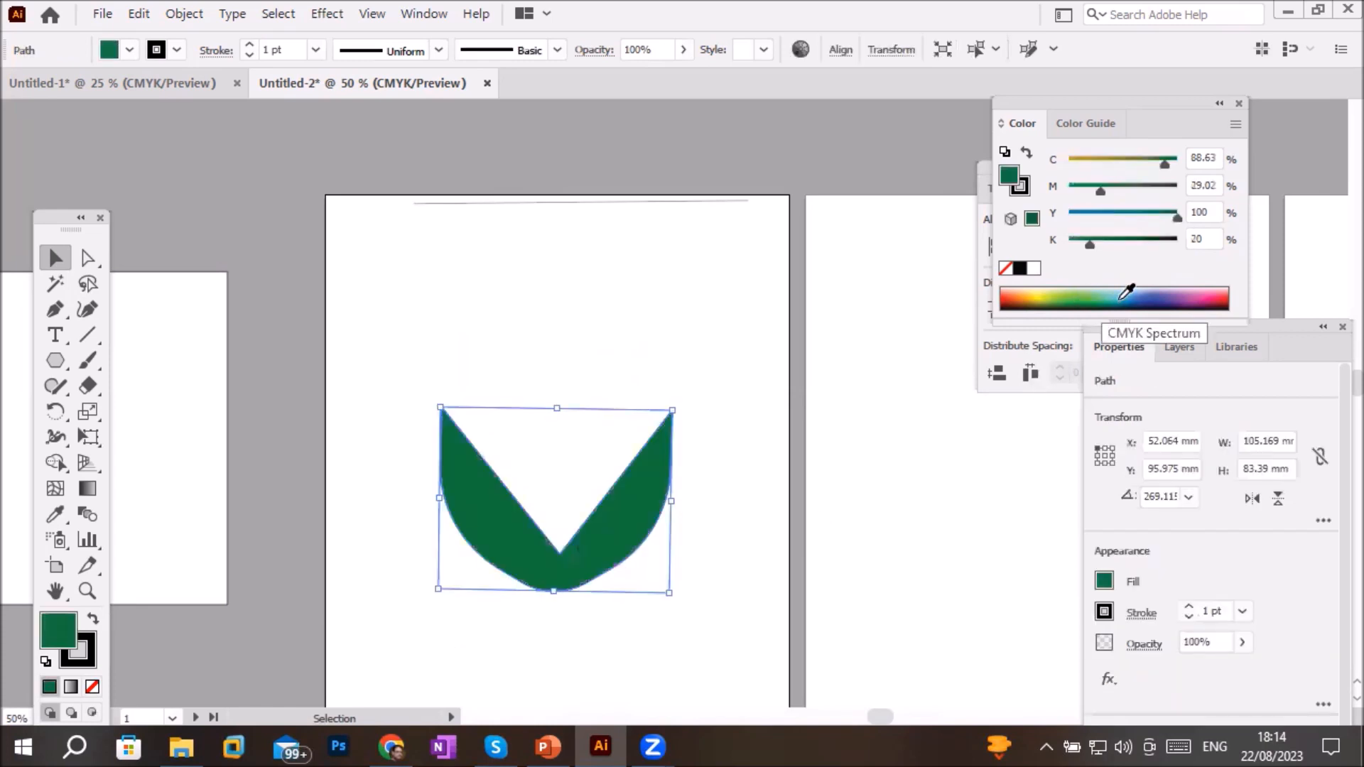
drag(1135, 292, 1153, 291)
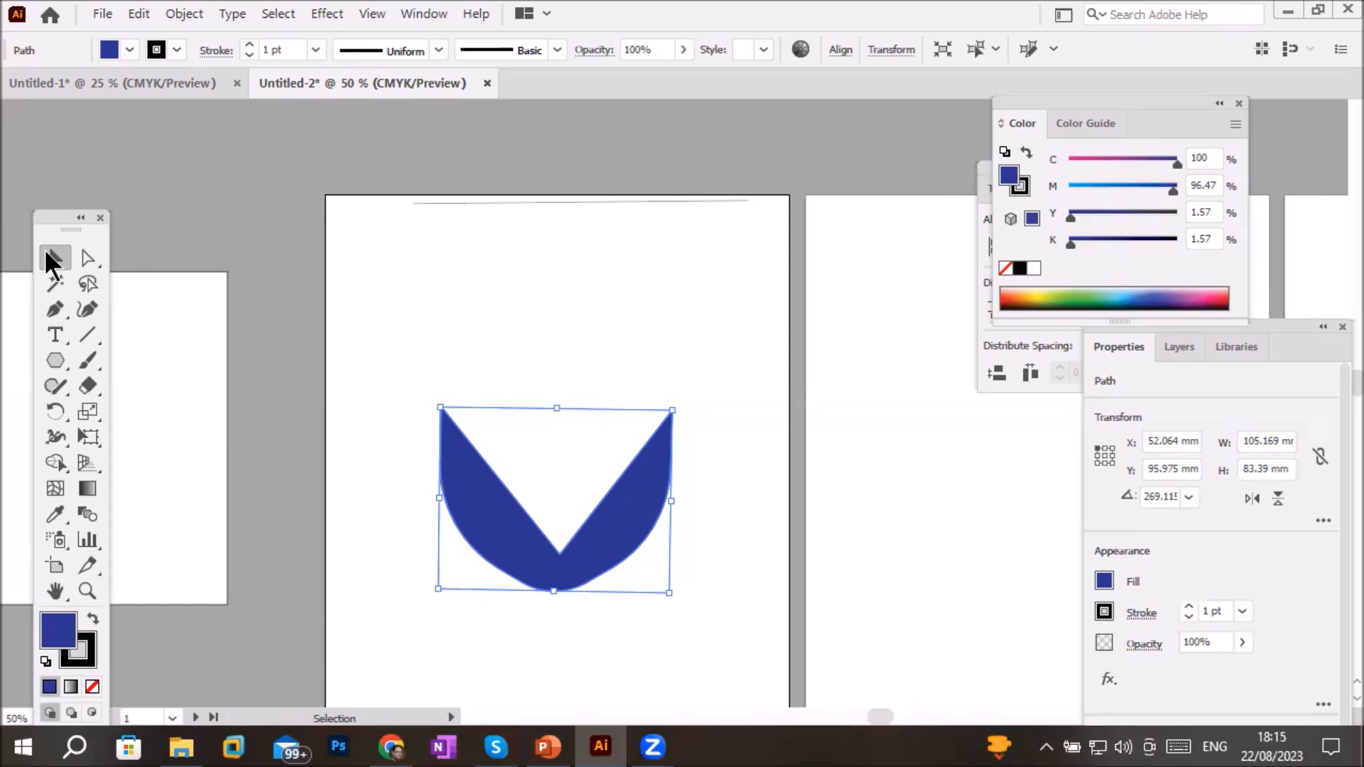
Draw a five-pointed star about 92 mm wide and 87 mm high above the blue shape
click(52, 363)
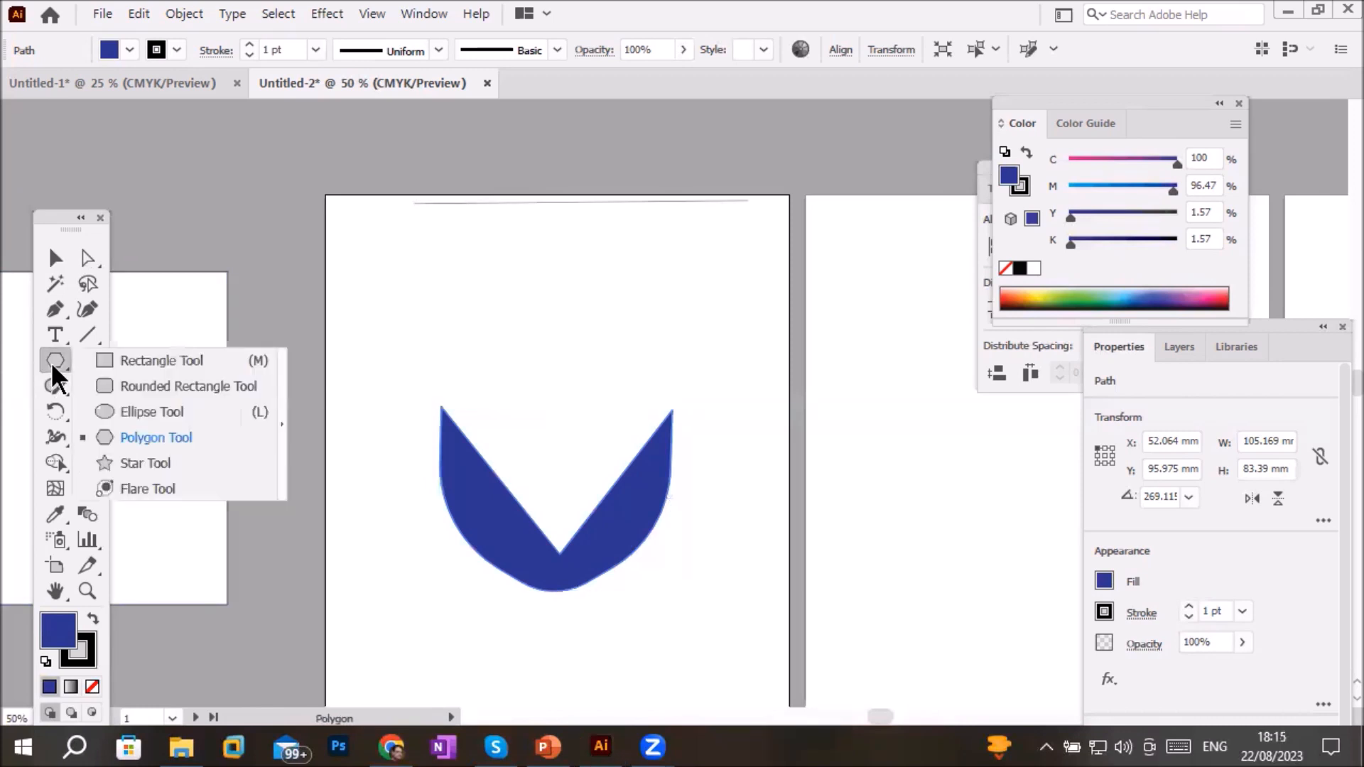
click(145, 462)
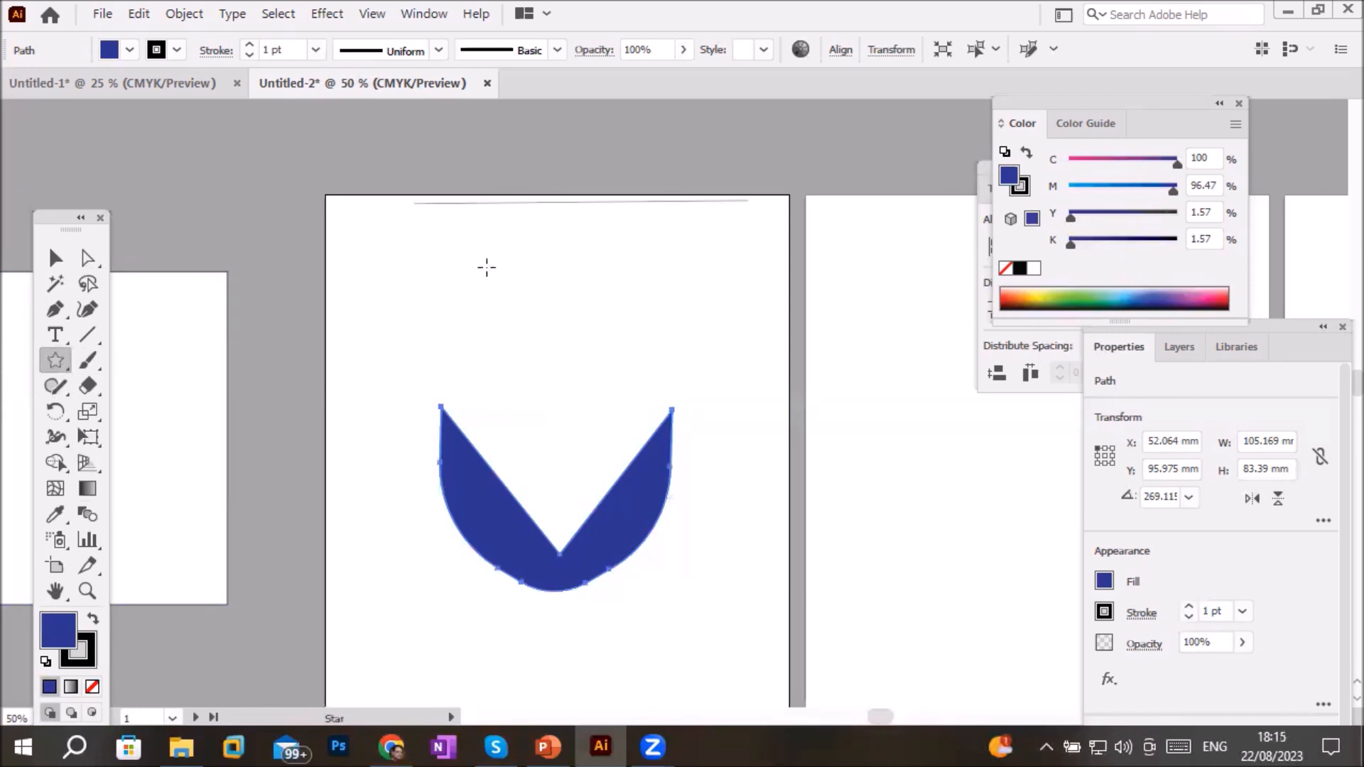
drag(502, 246, 583, 361)
Move the star to about X 59 mm, Y 30 mm over the V notch and fill it pinkish red, about M 93, Y 49
click(55, 258)
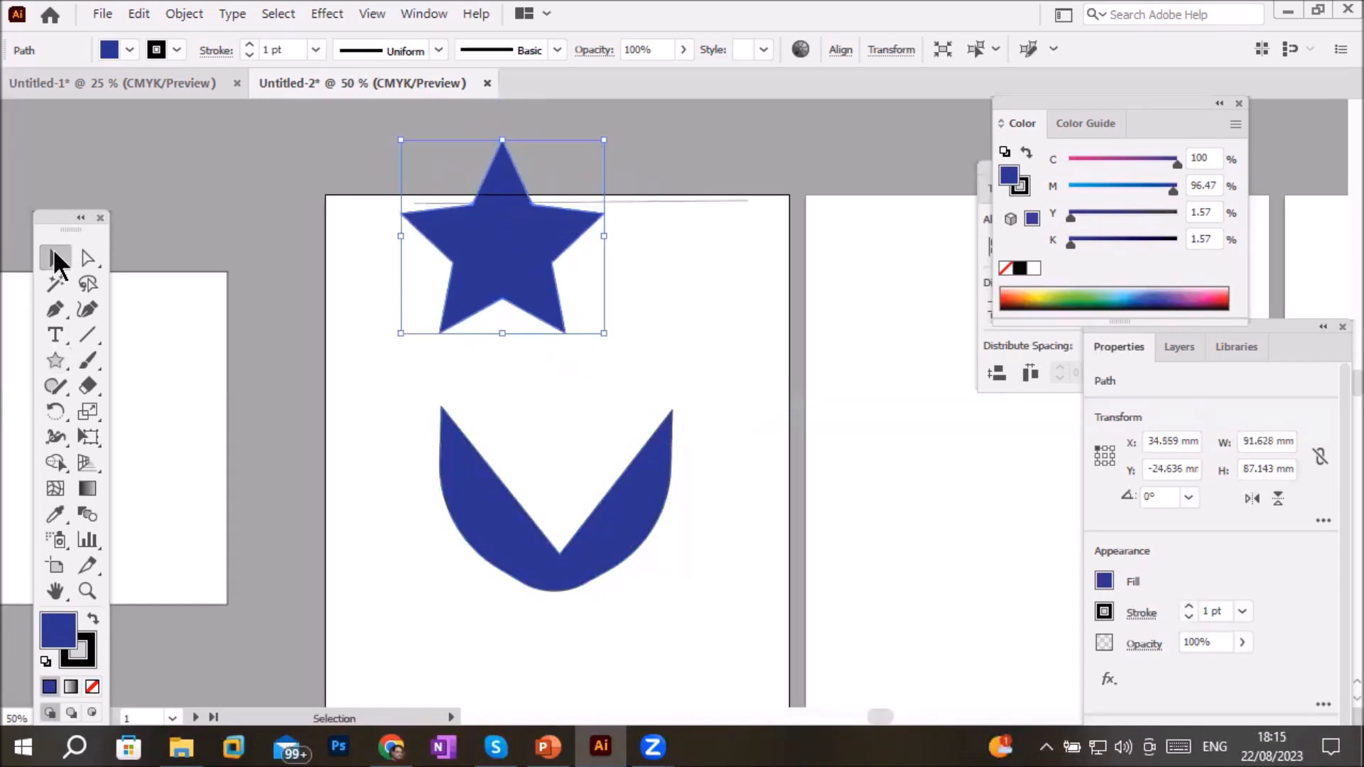
drag(524, 297, 569, 385)
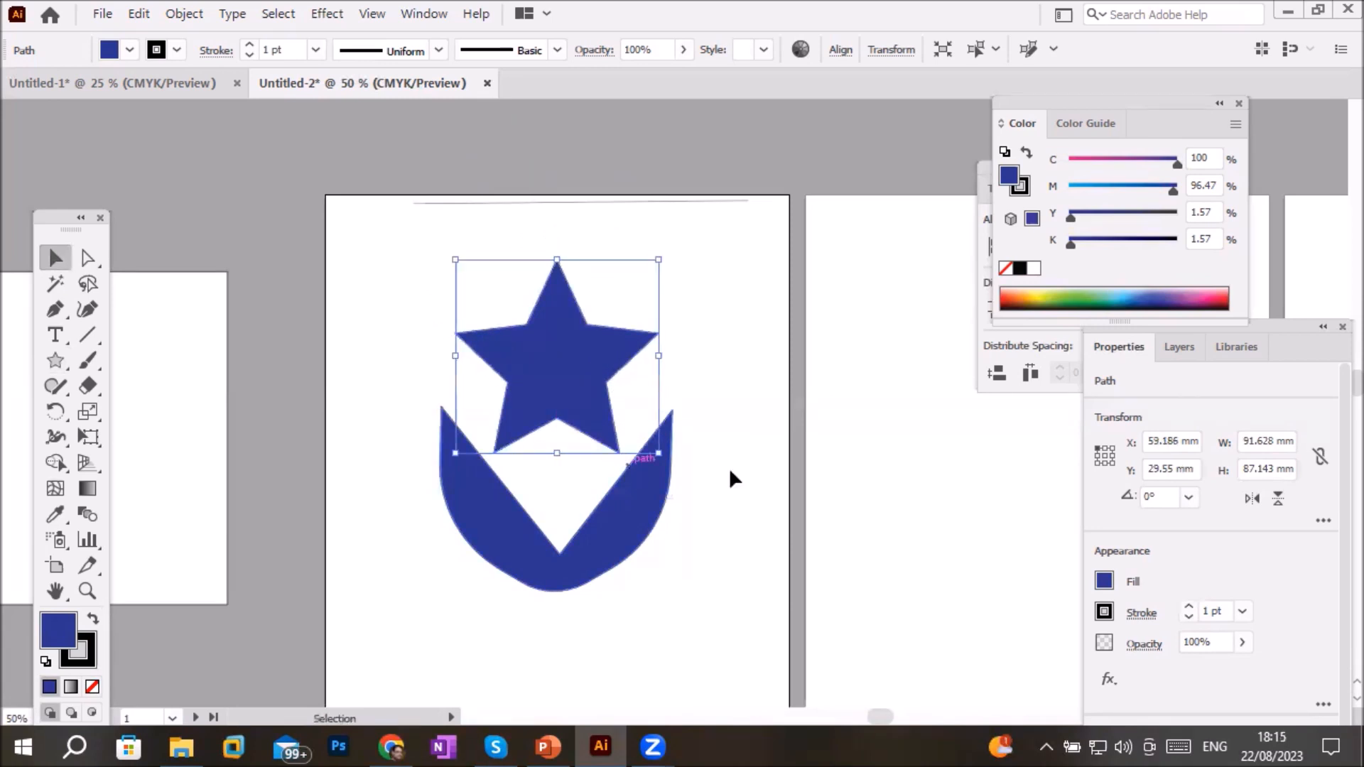
click(1221, 293)
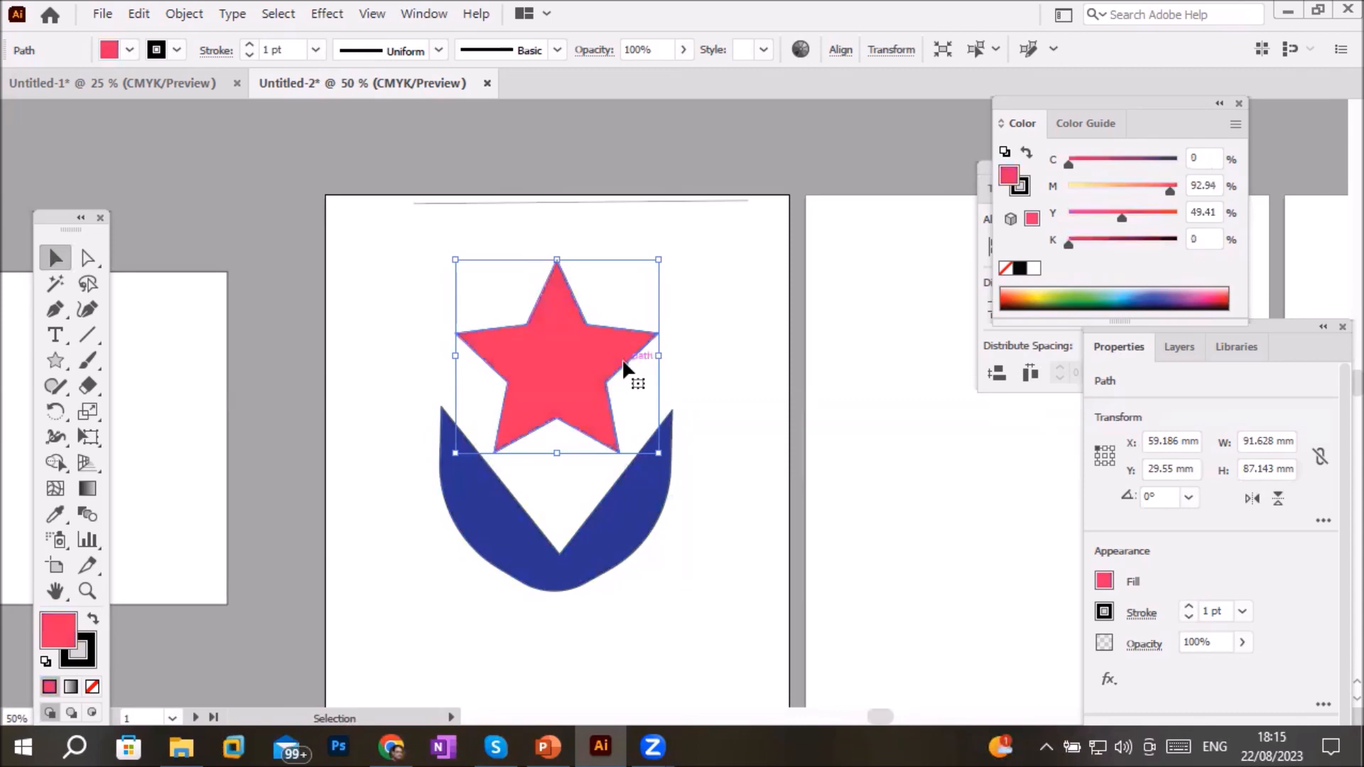
Try rotating the star clockwise to about 311.5° and transforming it further, and undo all these changes
drag(665, 251, 686, 368)
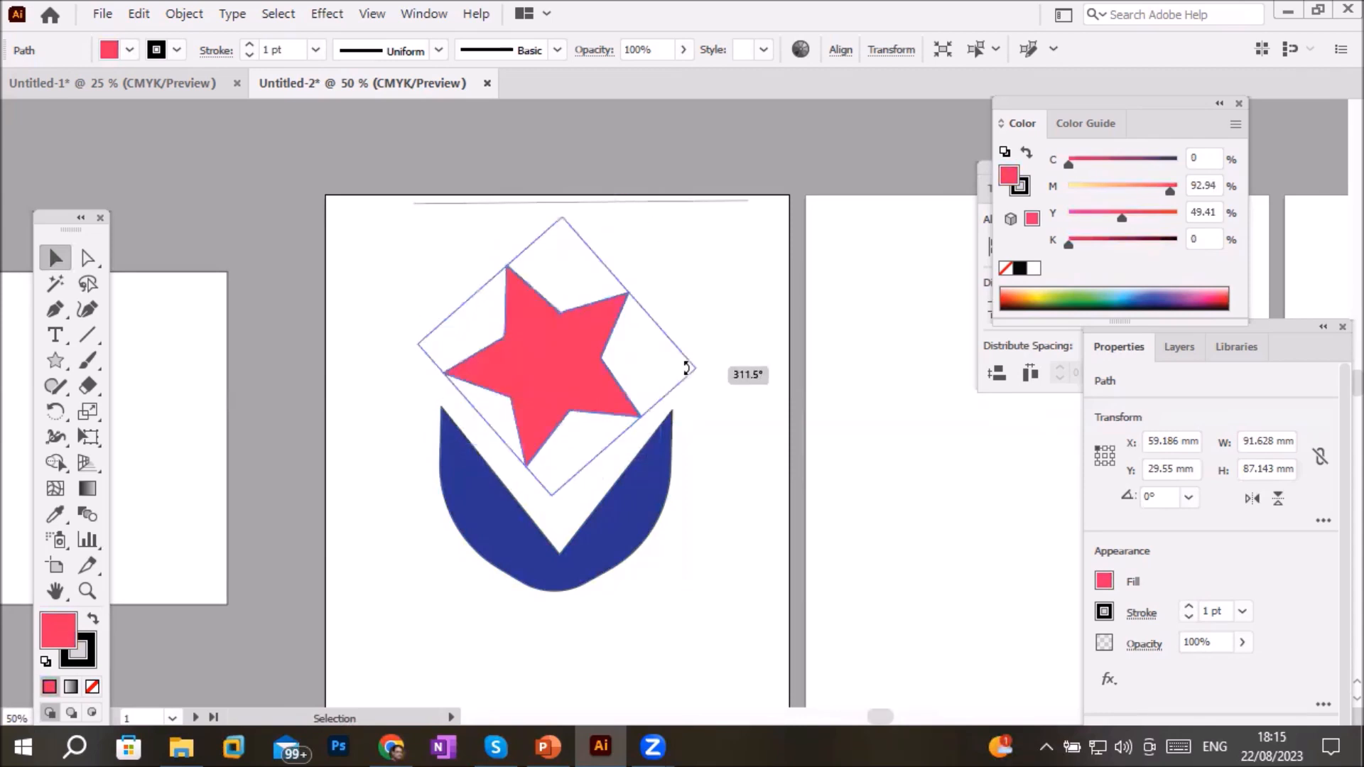
drag(628, 294, 740, 238)
drag(666, 392, 718, 483)
key(ctrl+z)
key(ctrl+z)
key(ctrl+z)
key(ctrl+z)
key(ctrl+z)
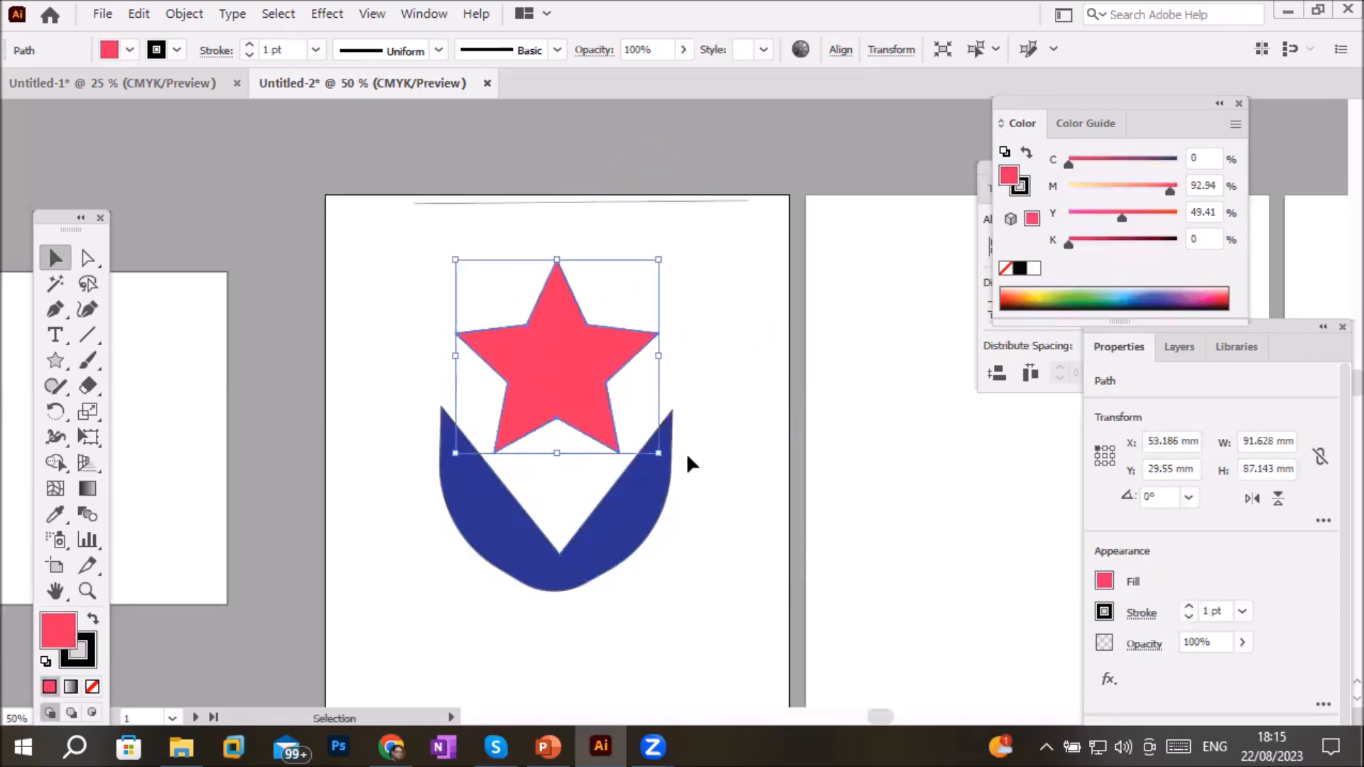
Round the star's top point to a radius of about 7.8 mm and its lower-right point to about 9.35 mm
click(86, 263)
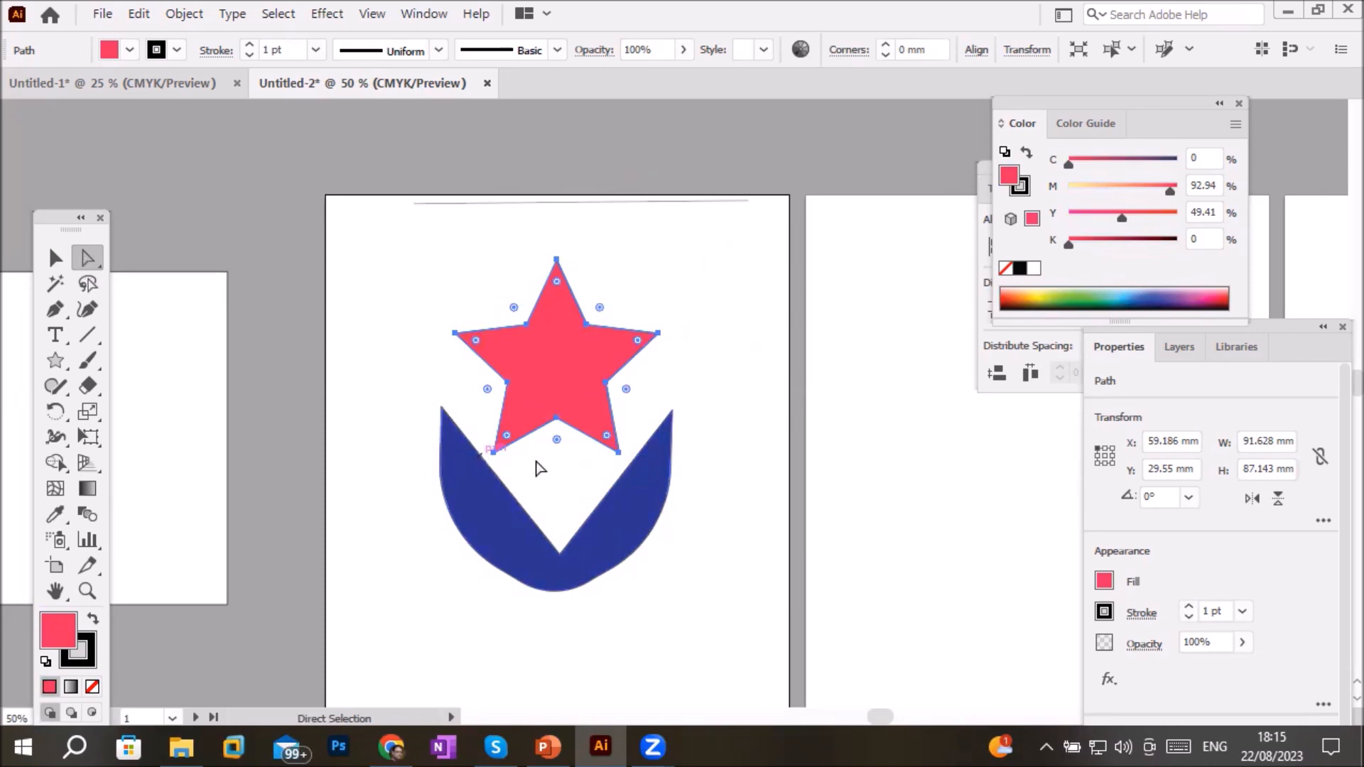
scroll(560, 357, up, 1)
scroll(560, 357, up, 1)
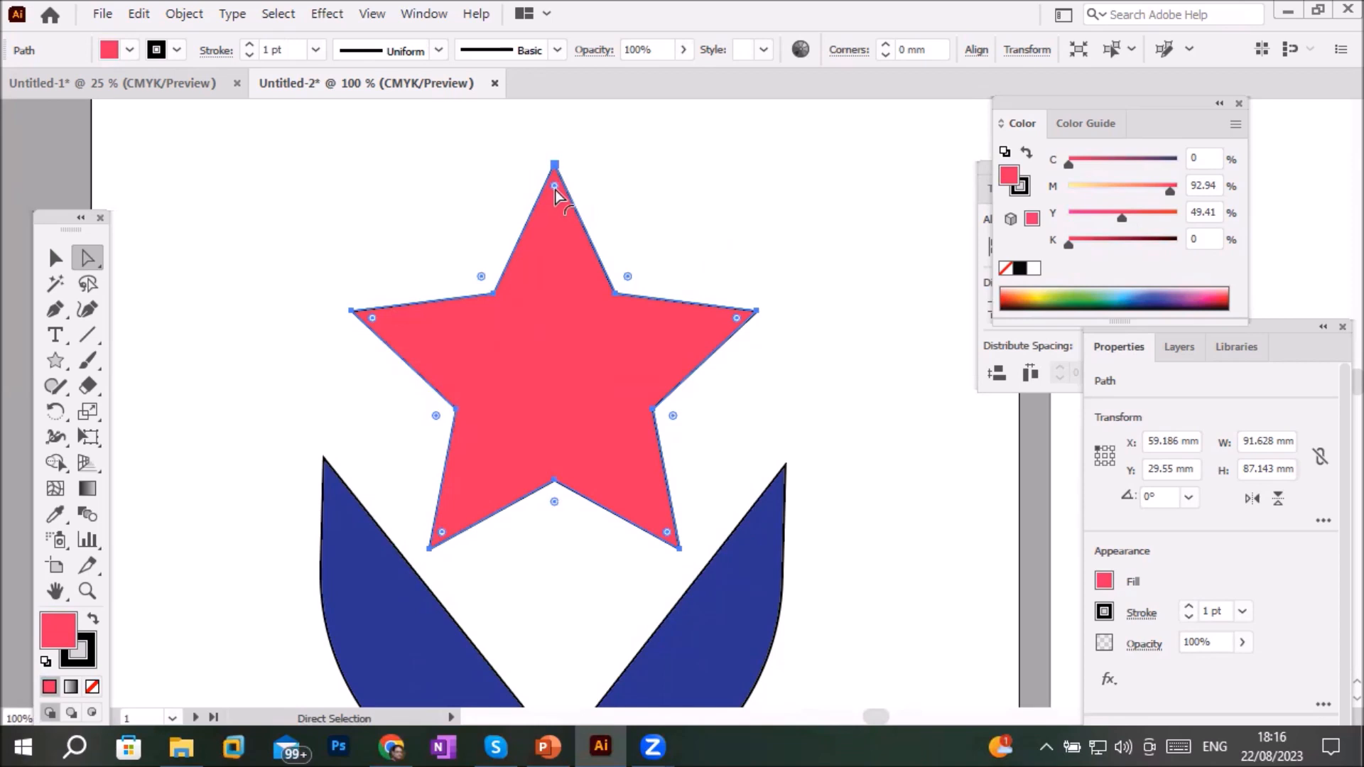
drag(556, 193, 548, 249)
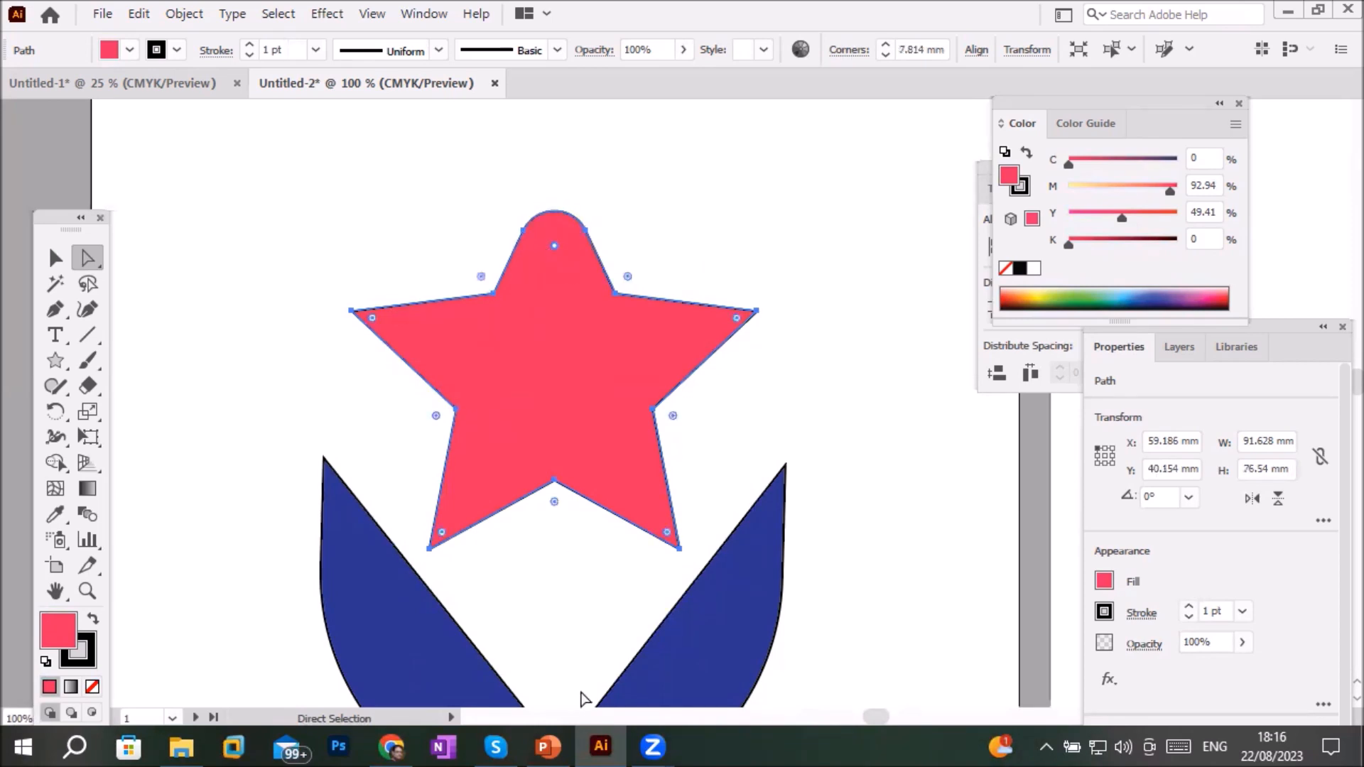
click(667, 531)
drag(663, 530, 629, 468)
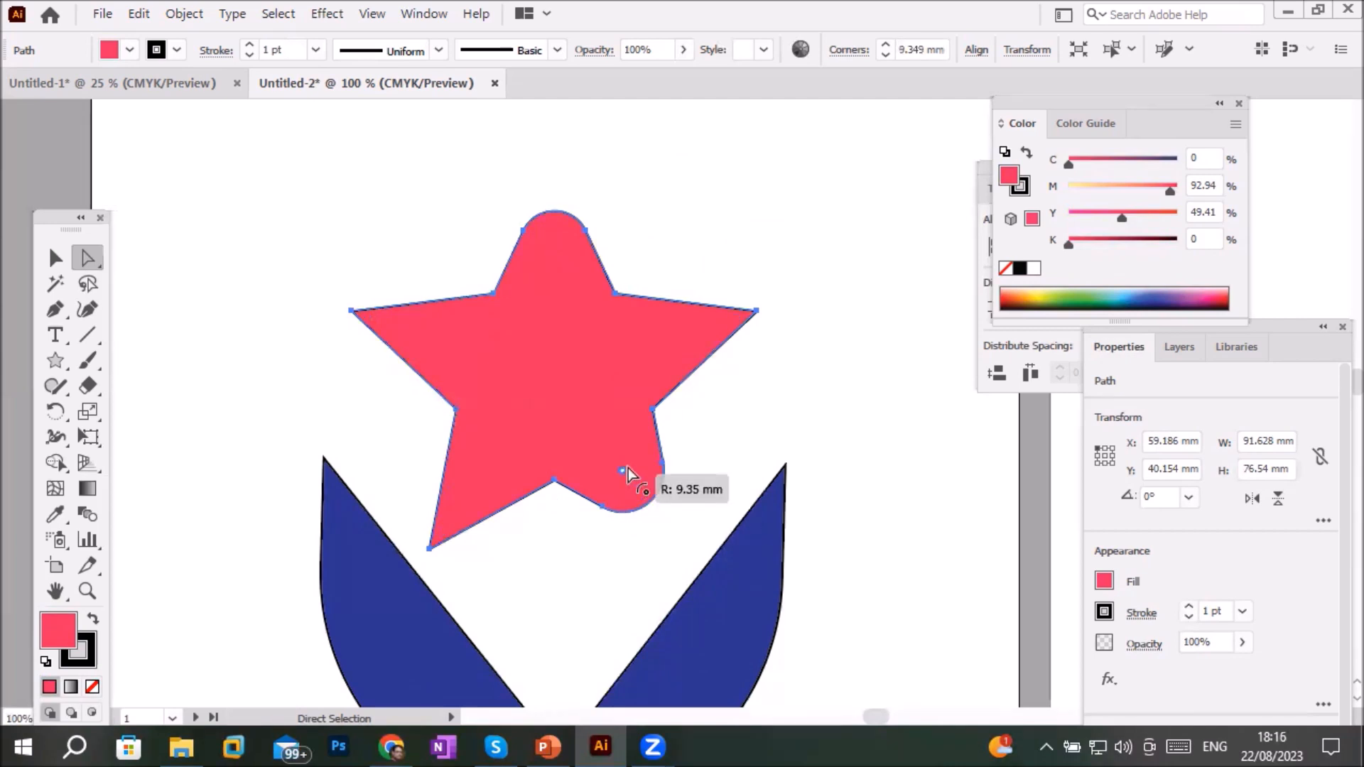
Round the star's lower-left point to match its lower-right one, and raise both side points together to about Y 23 mm
drag(442, 535, 494, 472)
click(508, 628)
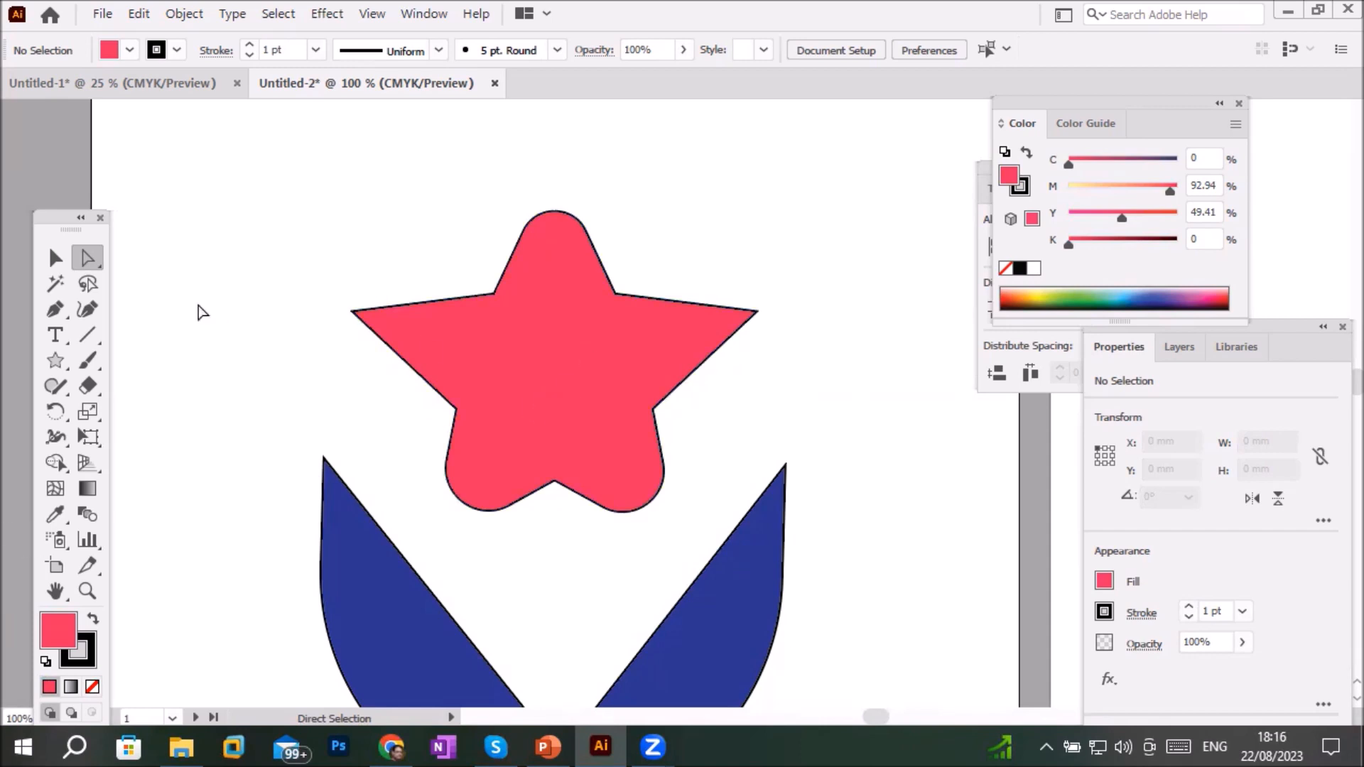
click(497, 308)
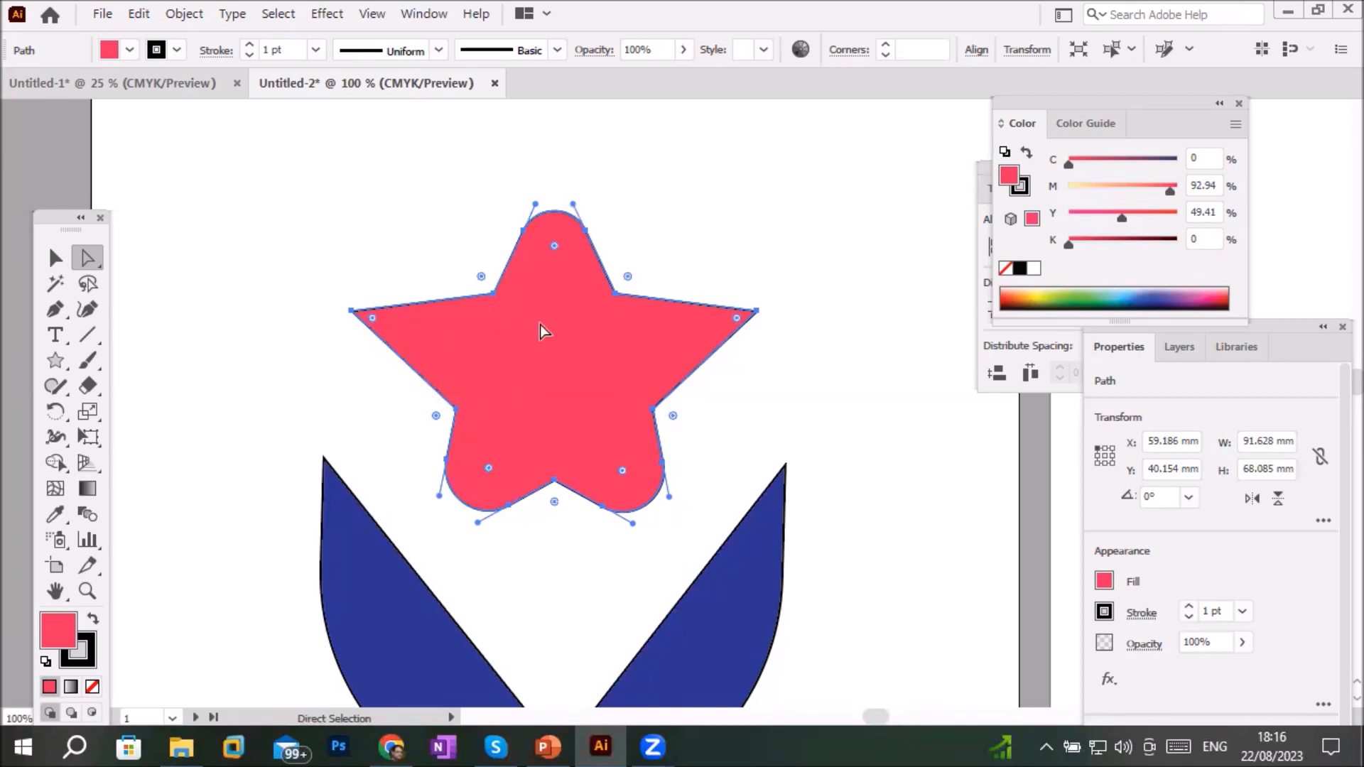
click(757, 312)
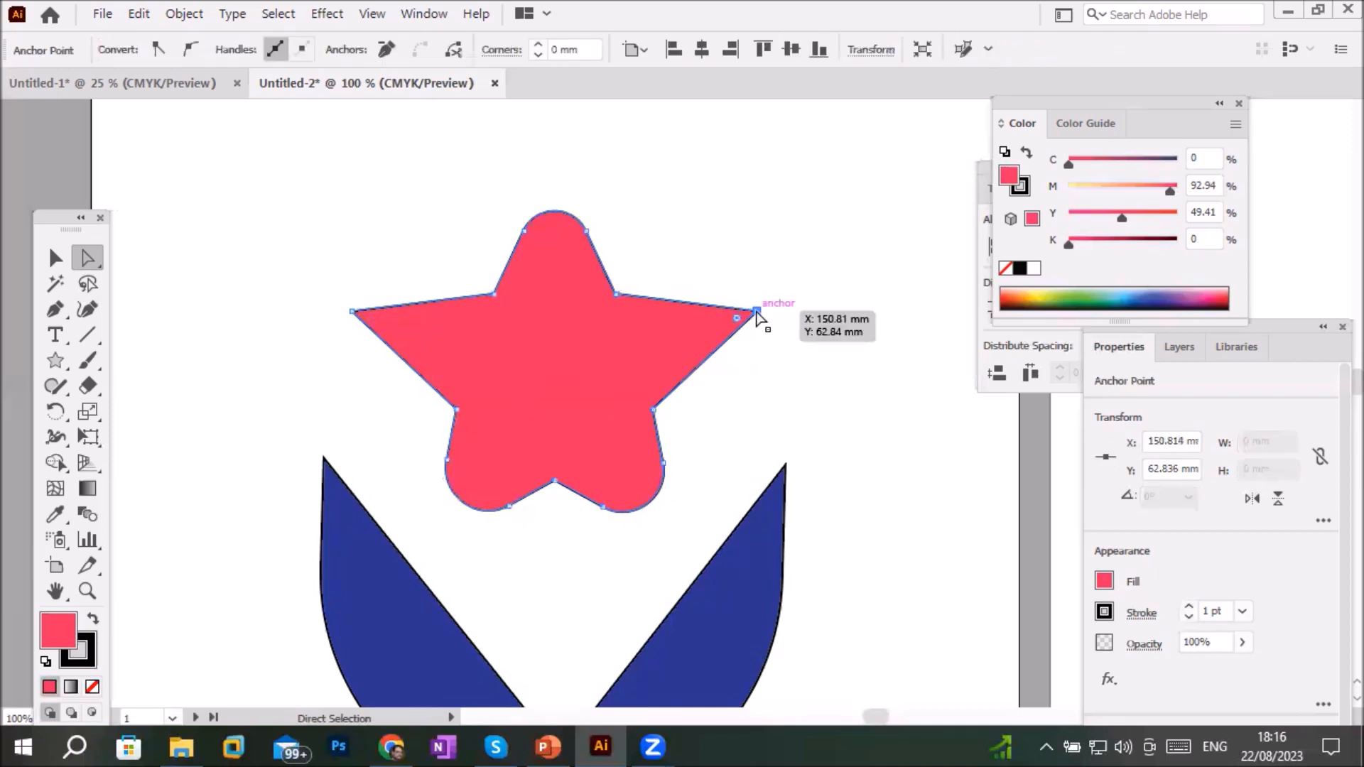
click(349, 314)
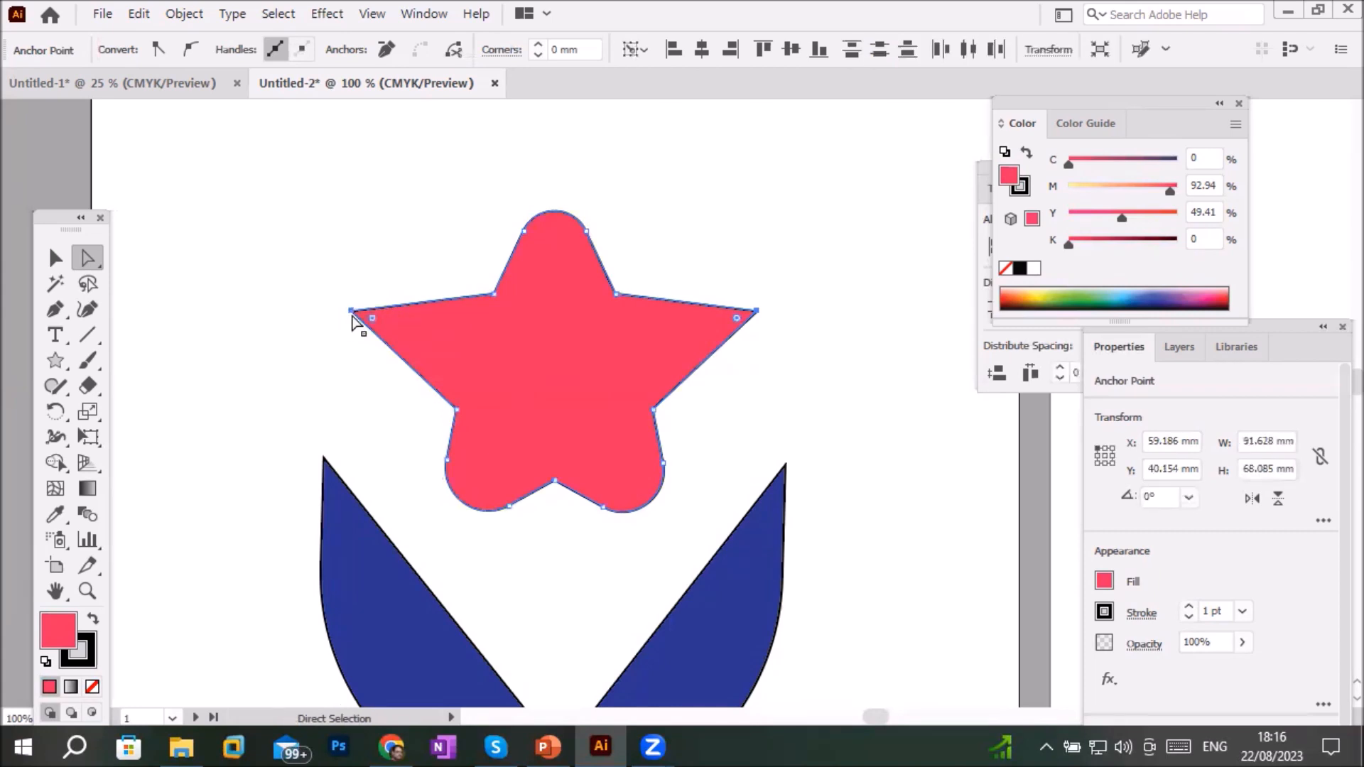
drag(350, 314, 360, 131)
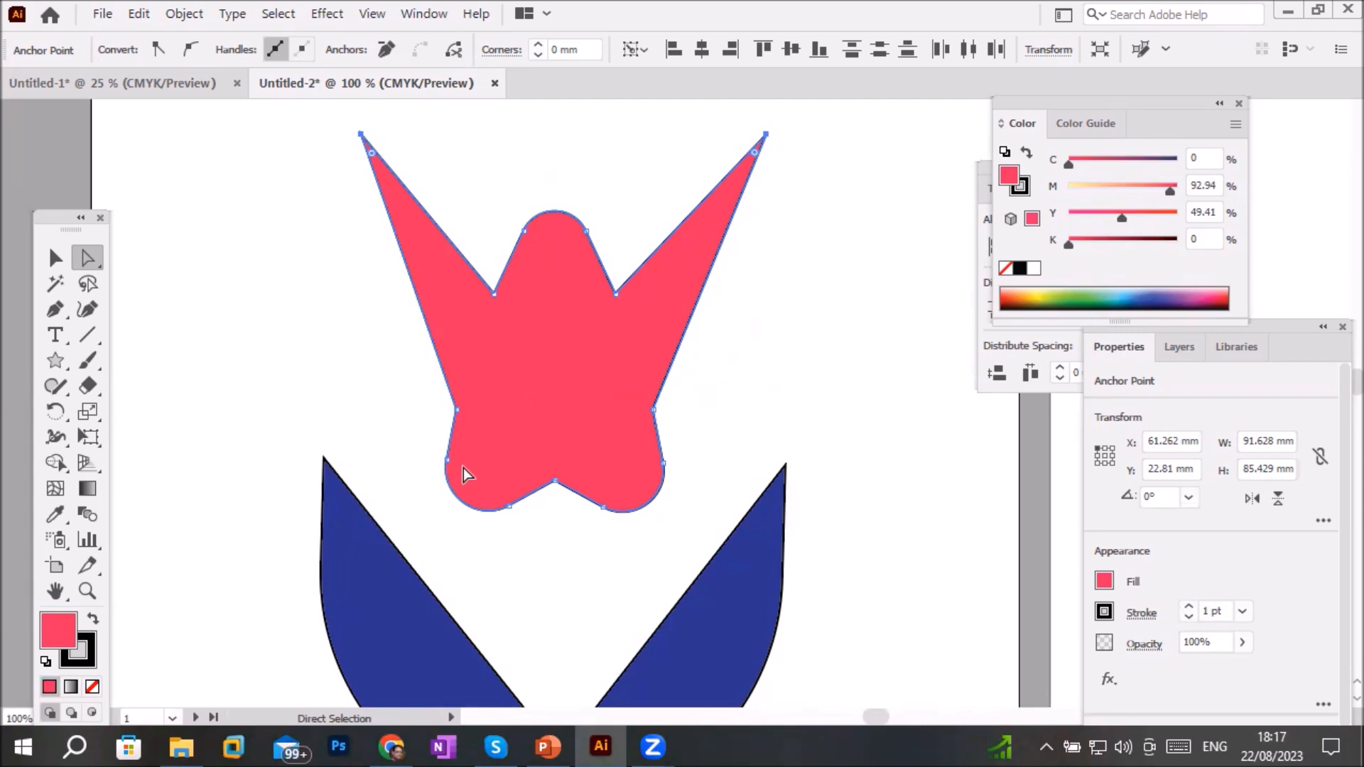
Lasso the star's bottom anchors and pull them straight down until the shape is about 112 mm high
click(82, 280)
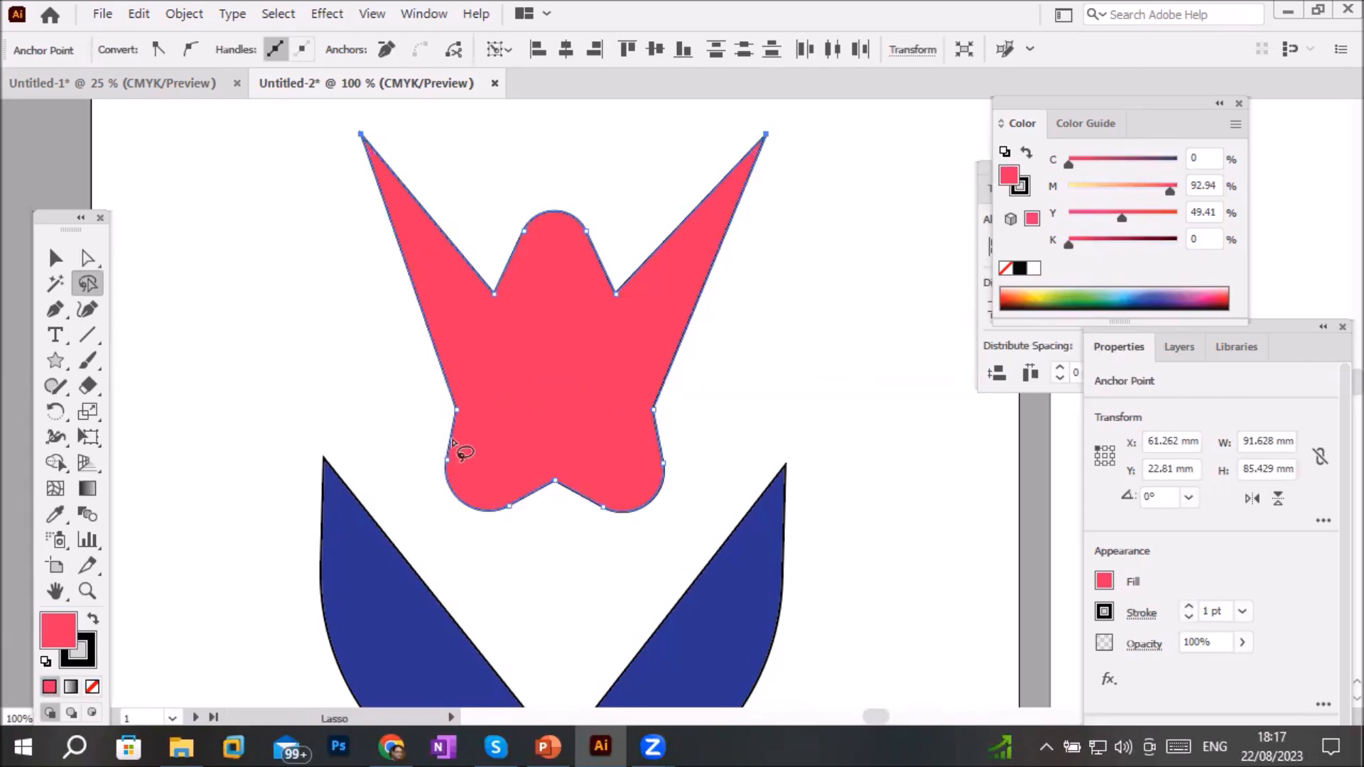
mouse_move(695, 439)
mouse_down()
mouse_move(521, 457)
mouse_move(412, 449)
mouse_move(404, 509)
mouse_move(481, 543)
mouse_move(575, 554)
mouse_move(649, 531)
mouse_move(696, 442)
mouse_up()
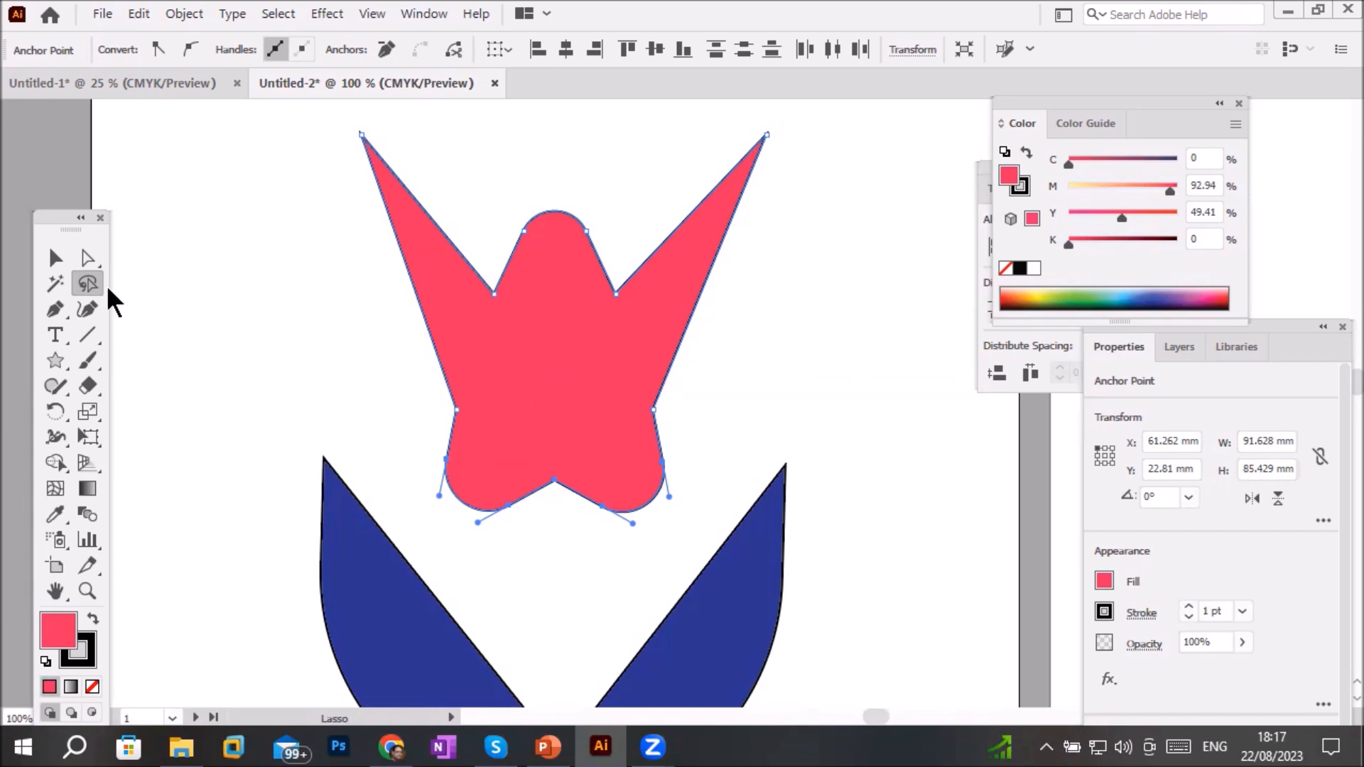
click(86, 257)
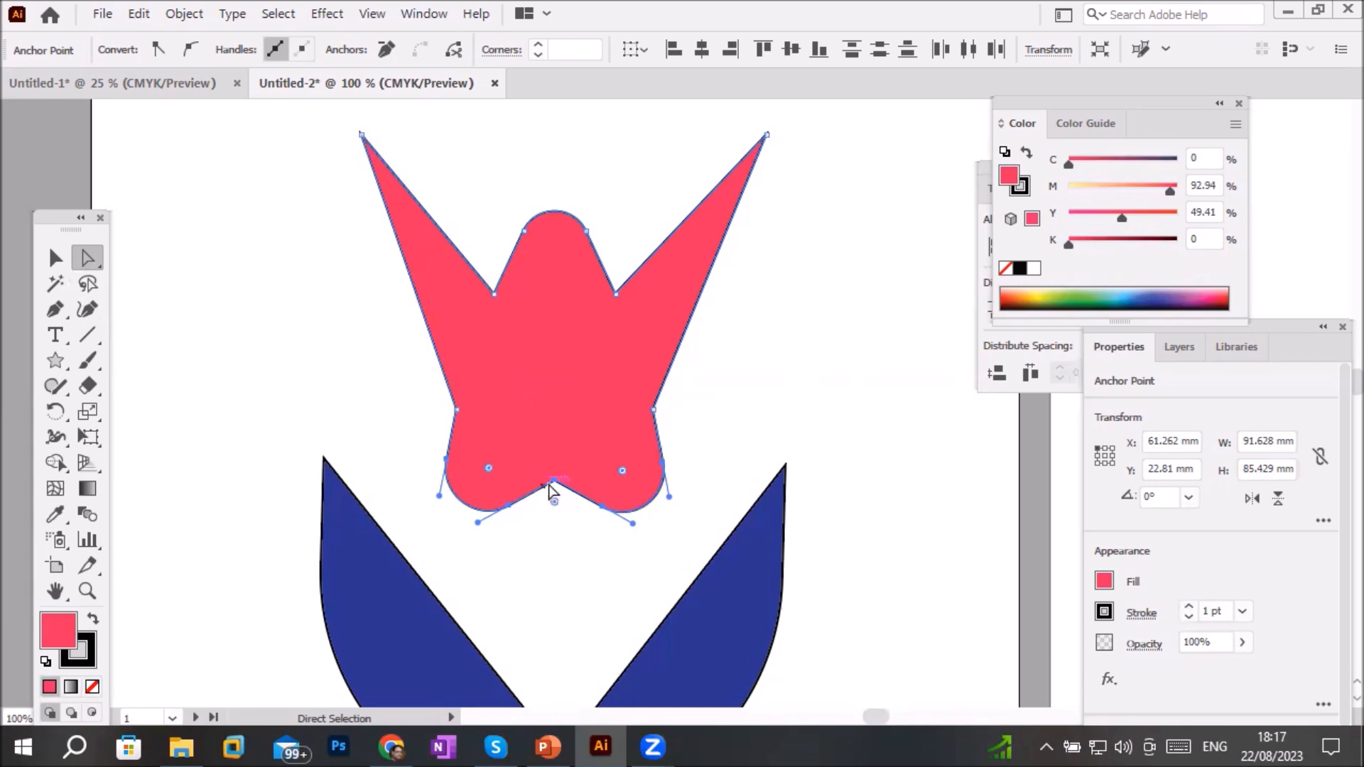
drag(552, 481, 554, 600)
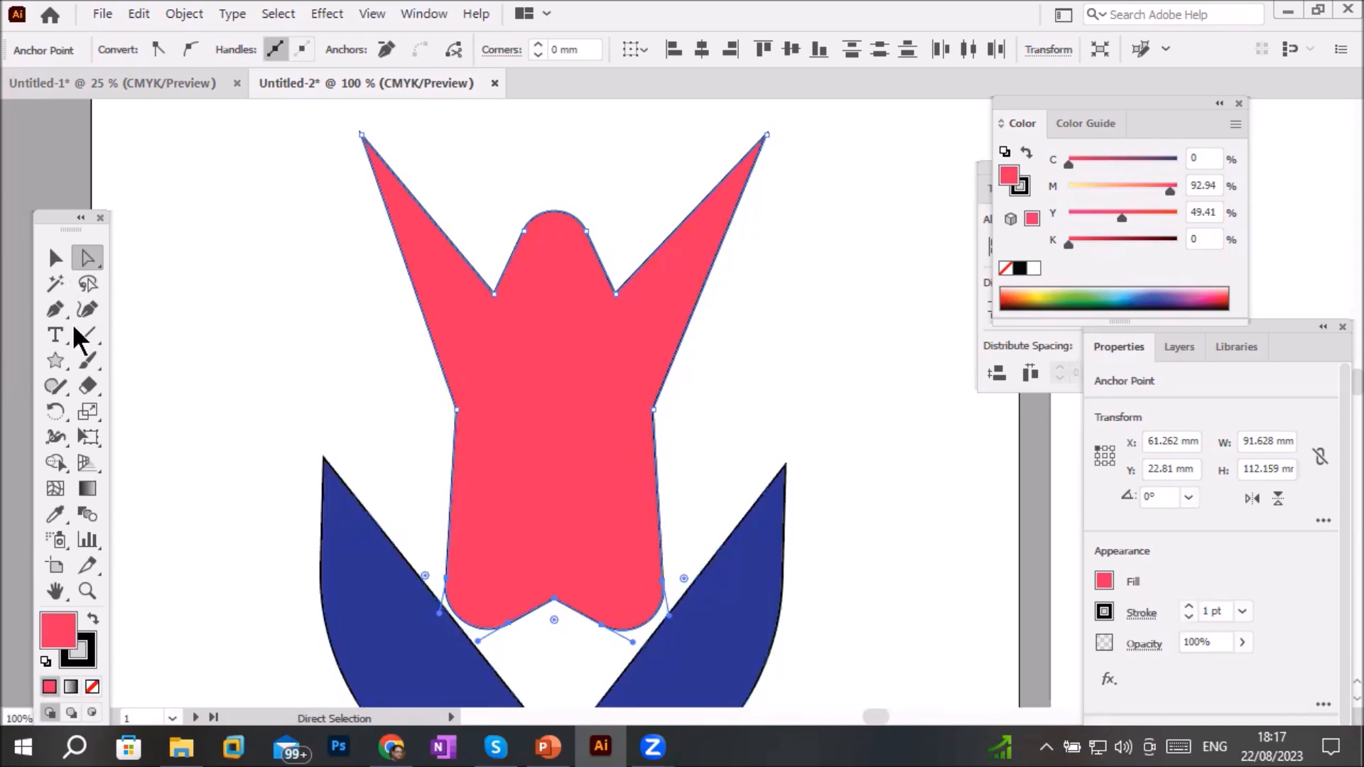
scroll(736, 525, down, 2)
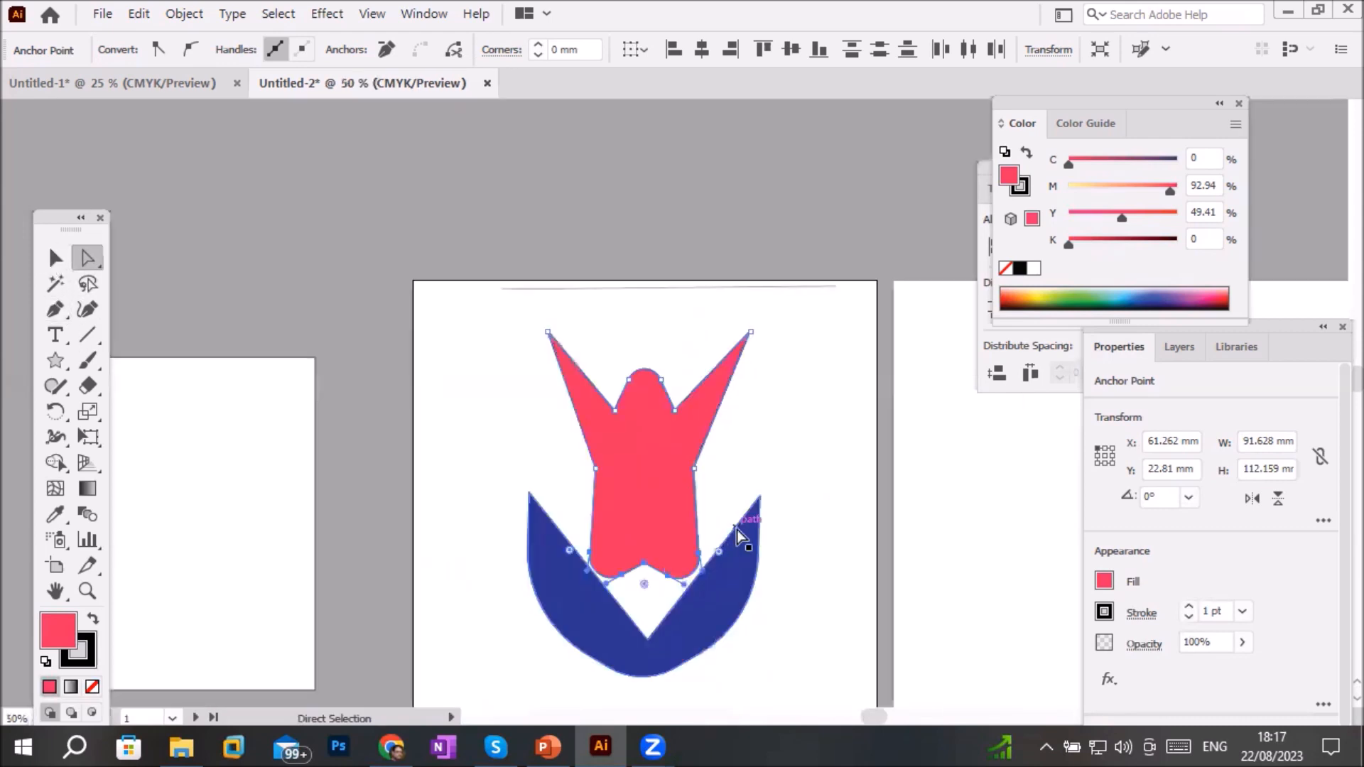
click(836, 512)
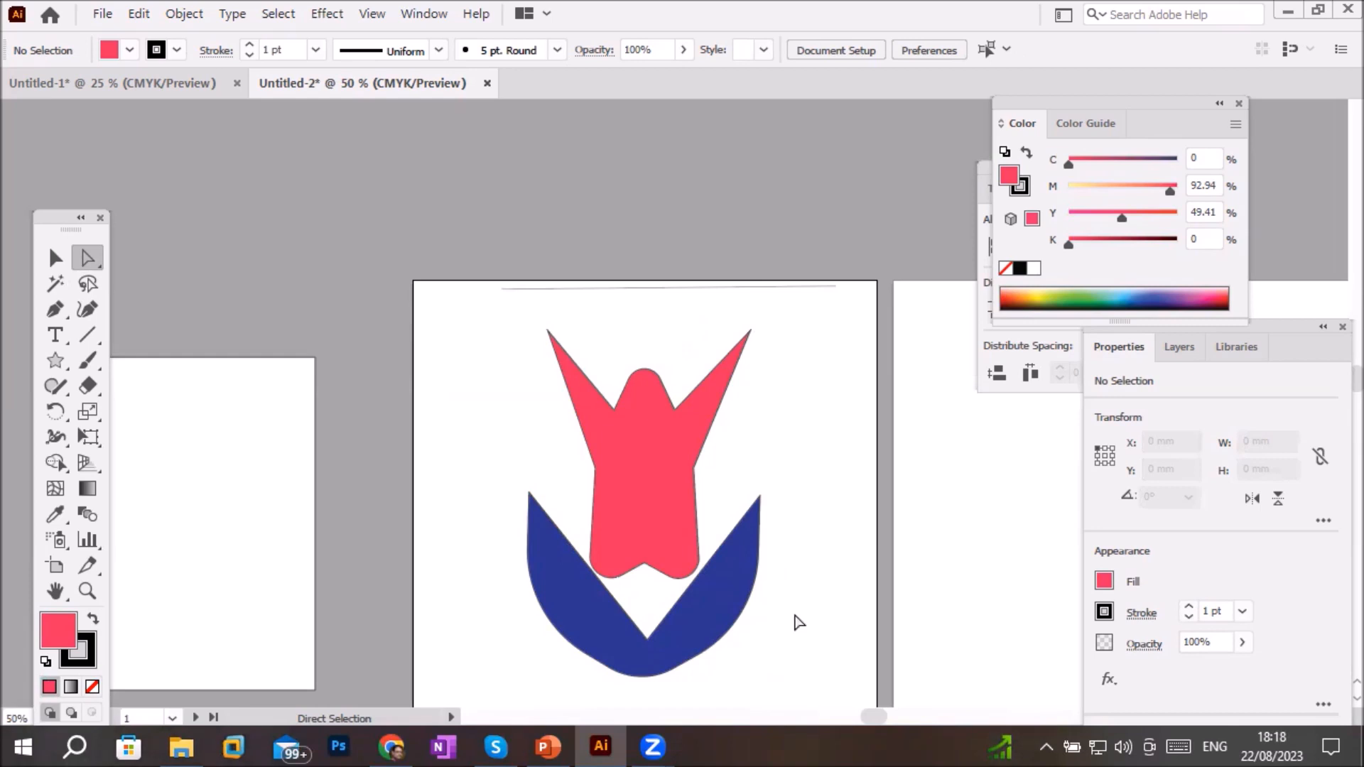
Select all the artwork on the artboard and scale it down proportionally to about a third toward its upper-left corner
key(space)
drag(793, 618, 725, 478)
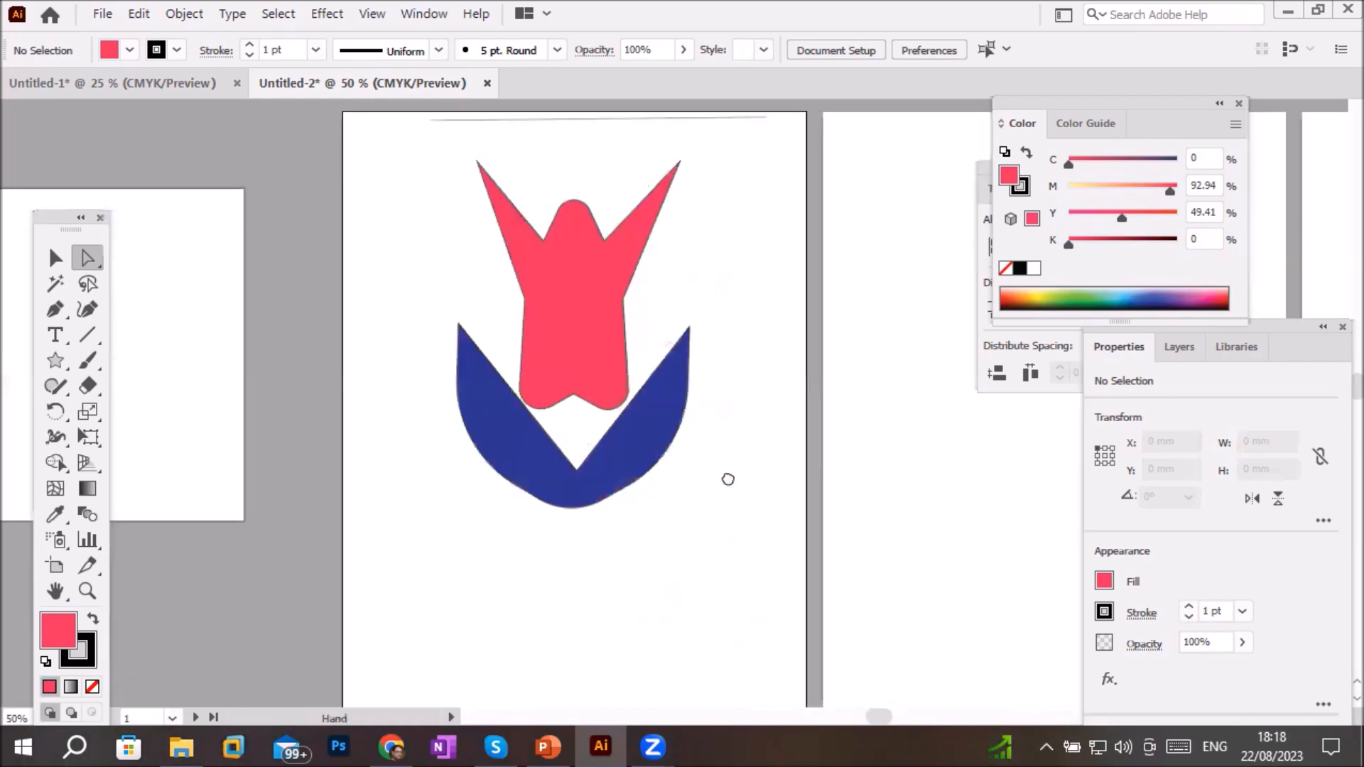
click(54, 357)
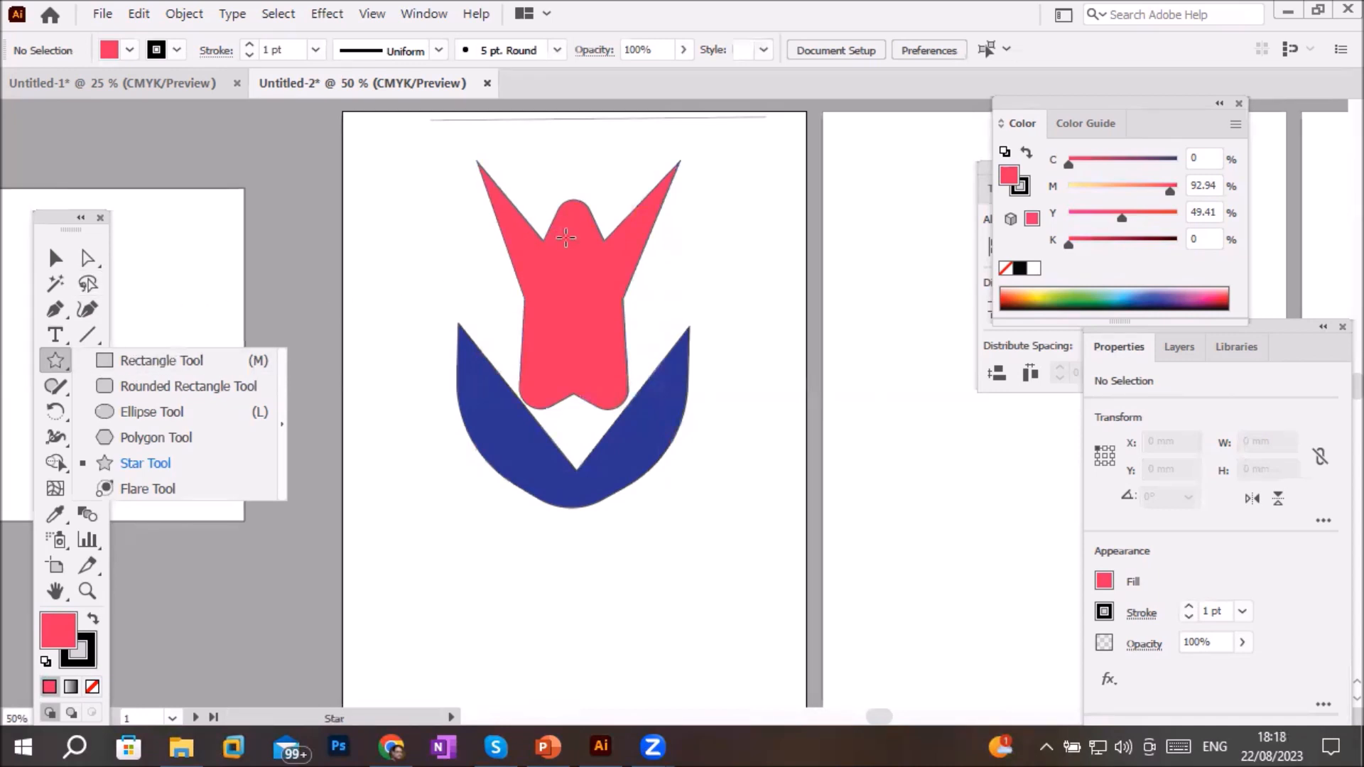
click(50, 260)
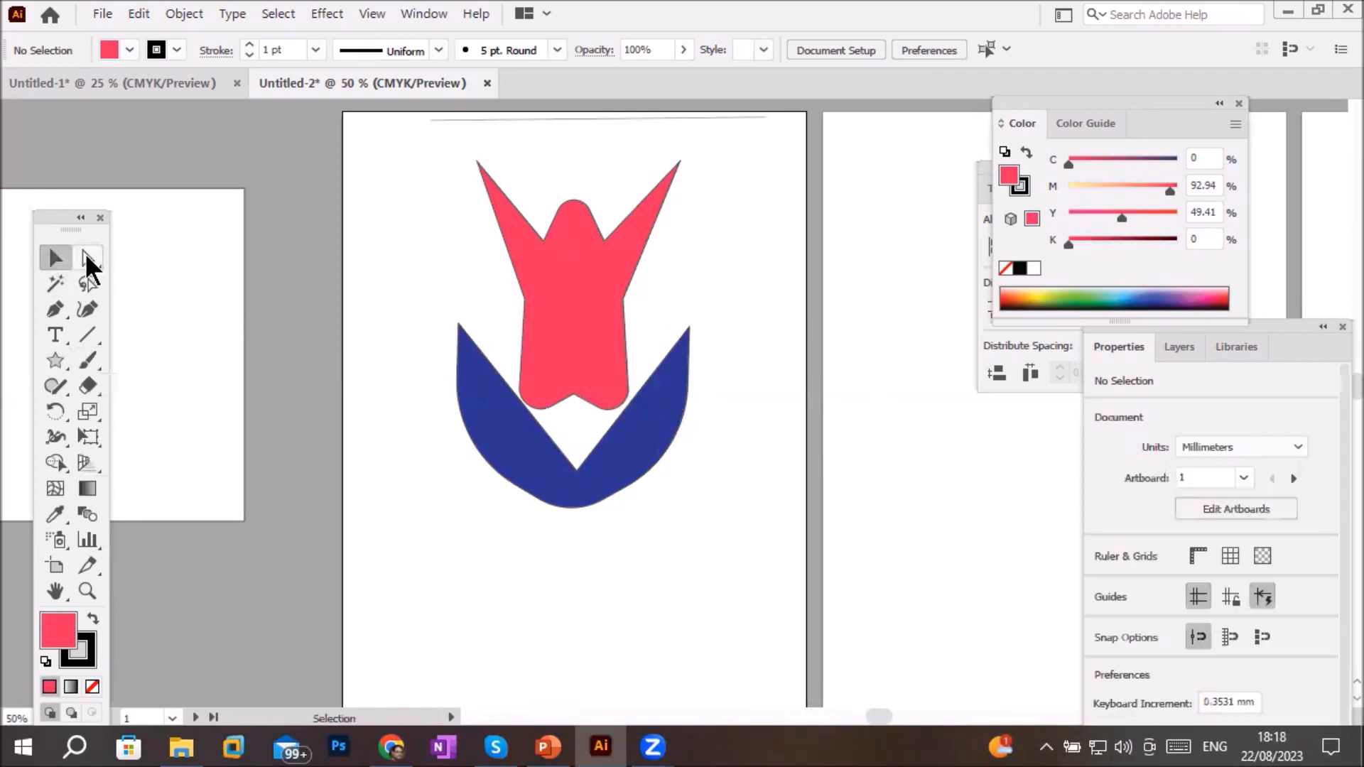
click(86, 258)
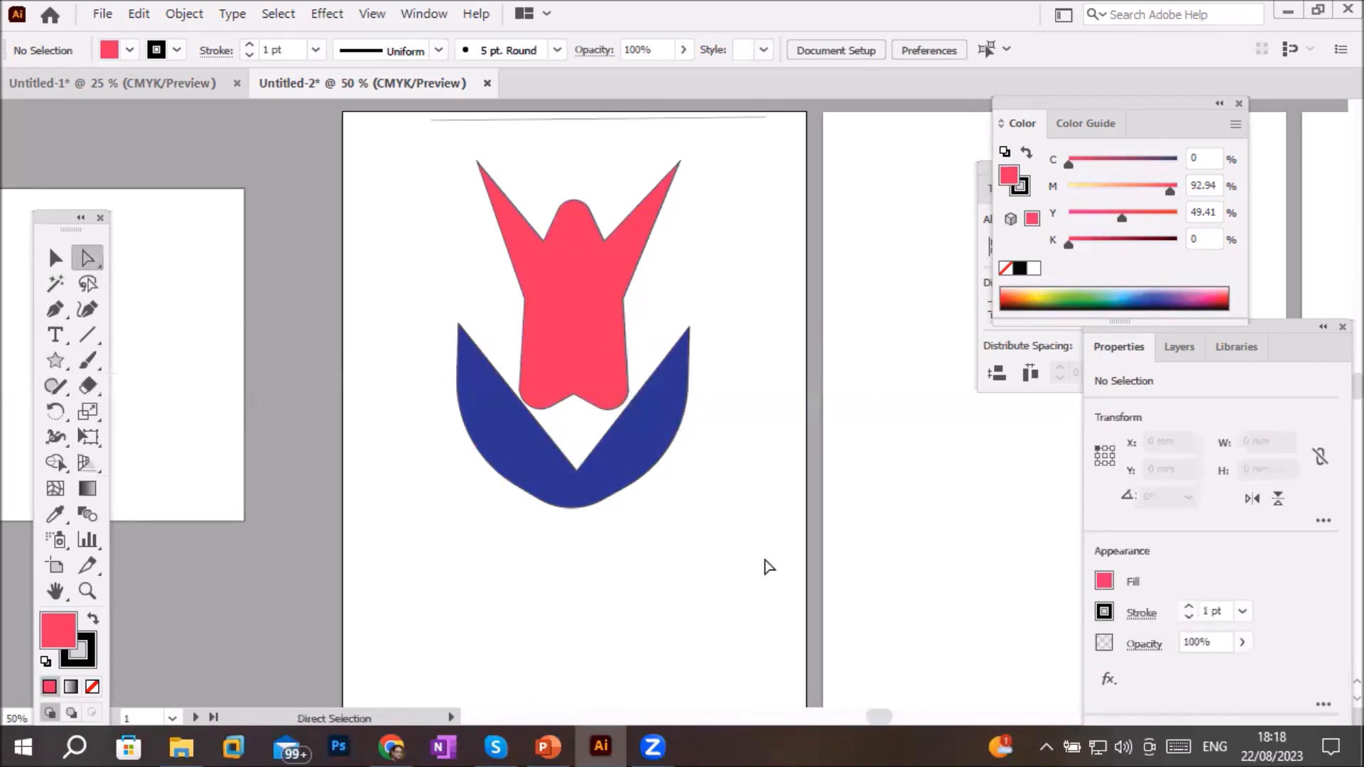
mouse_move(391, 119)
mouse_down()
mouse_move(630, 476)
mouse_move(755, 549)
mouse_up()
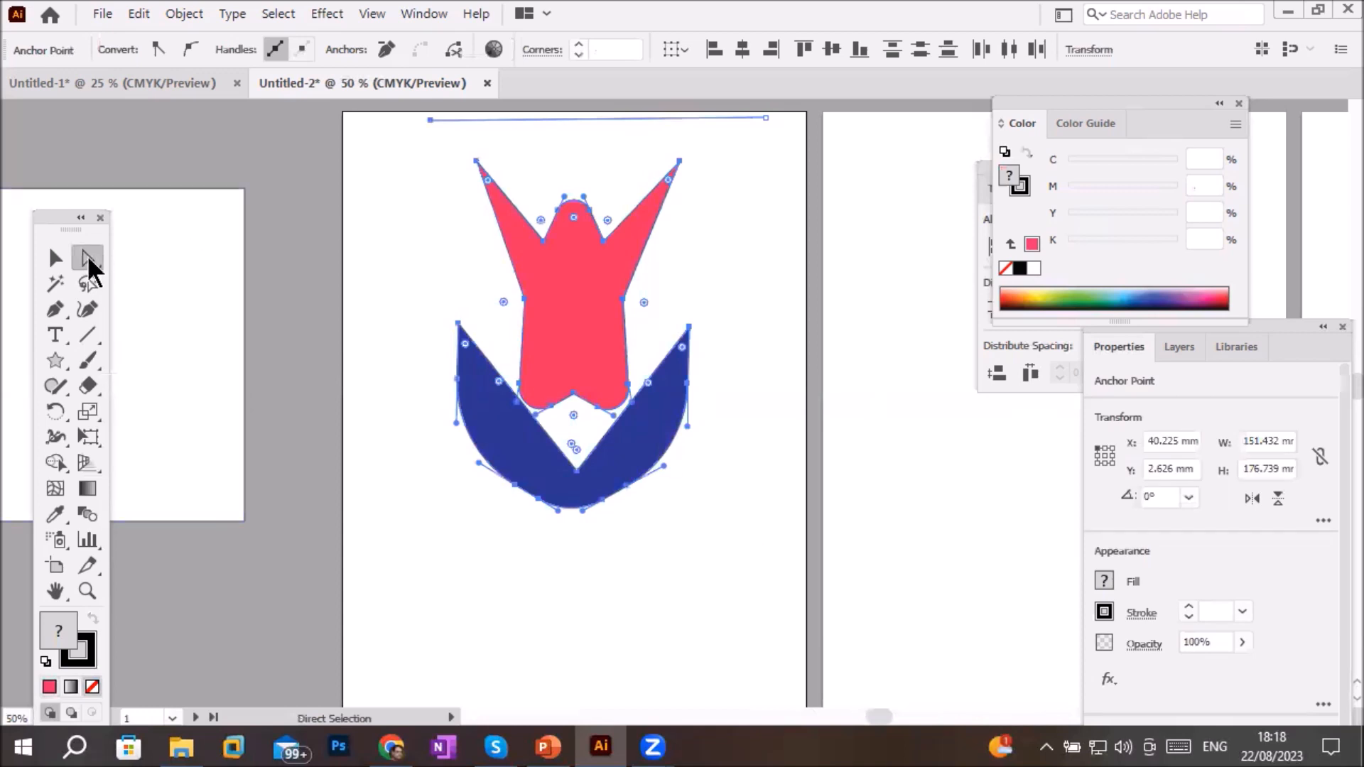
click(56, 258)
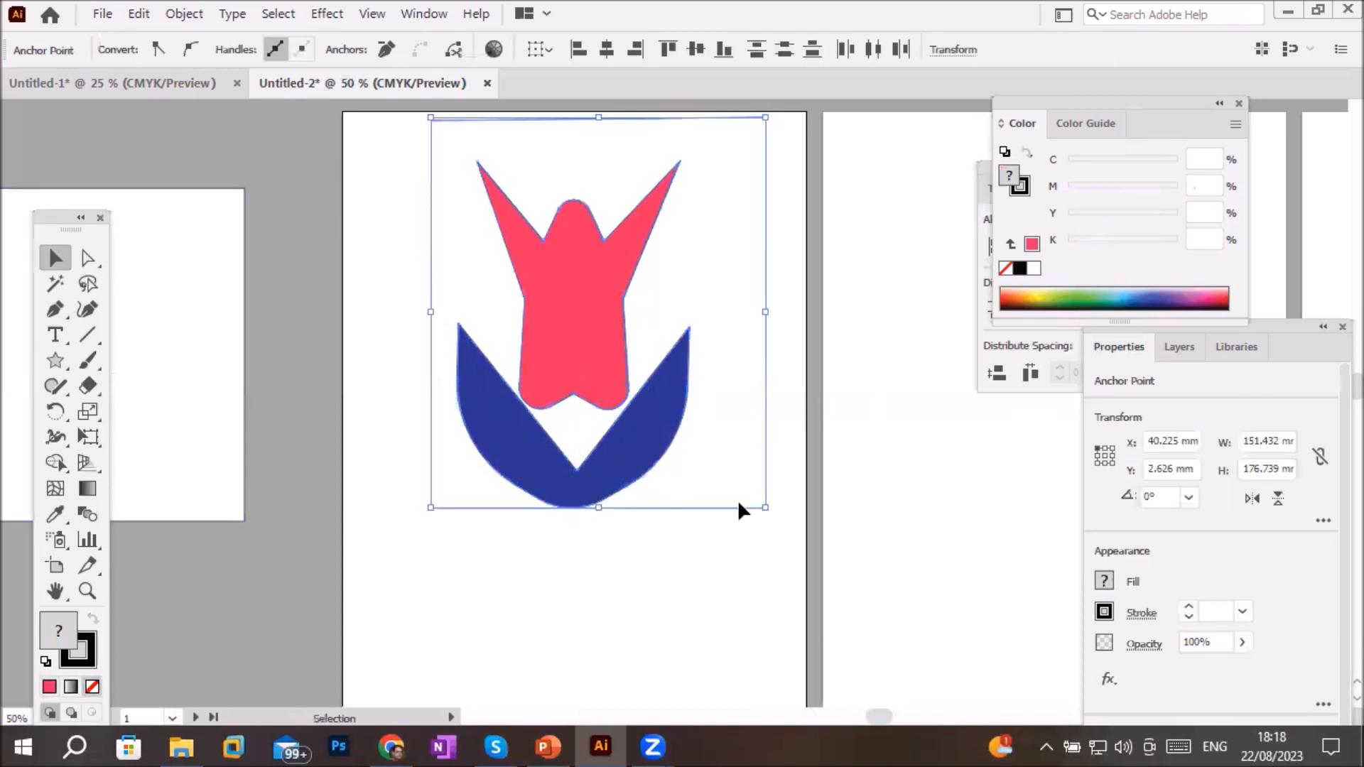
drag(764, 509, 547, 253)
click(536, 441)
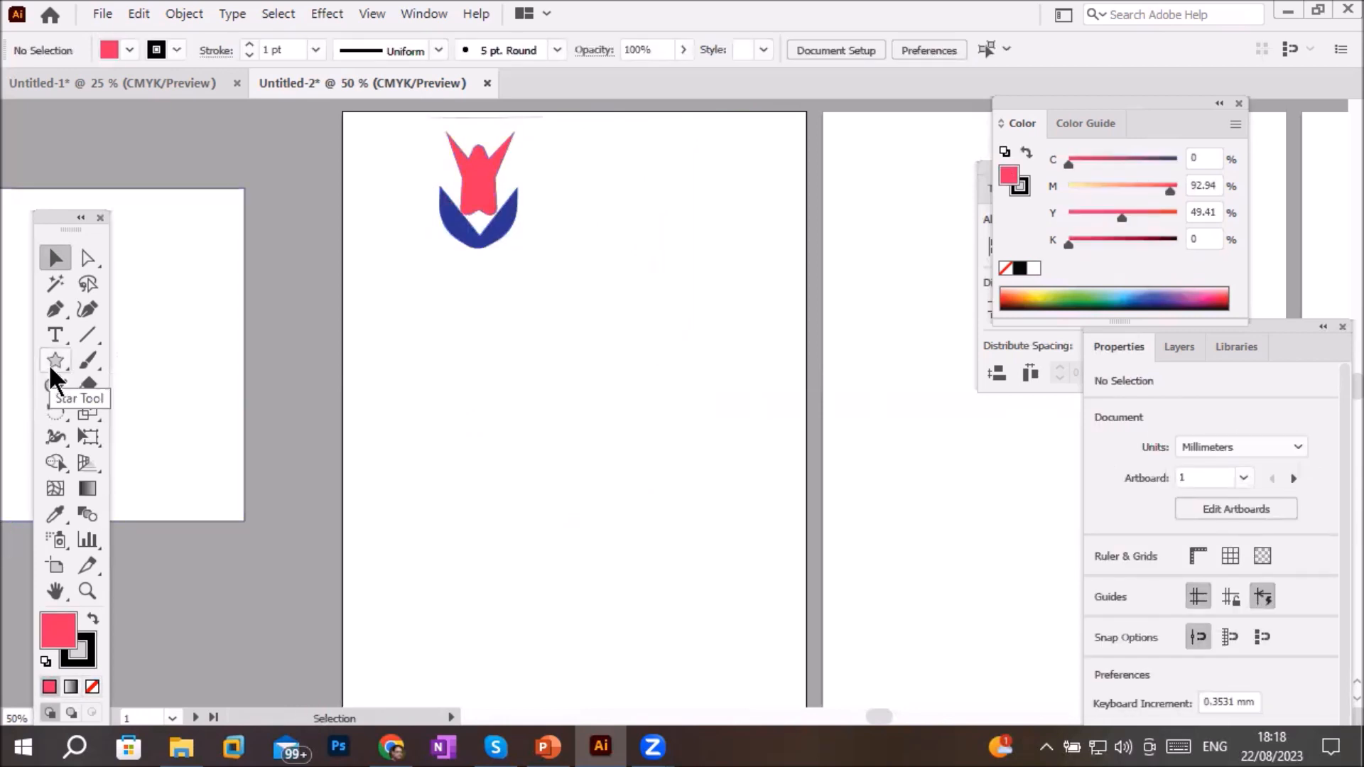
Draw a rectangle about 139 mm wide and 90 mm high below the flower and select its upper-right anchor
drag(48, 363, 106, 361)
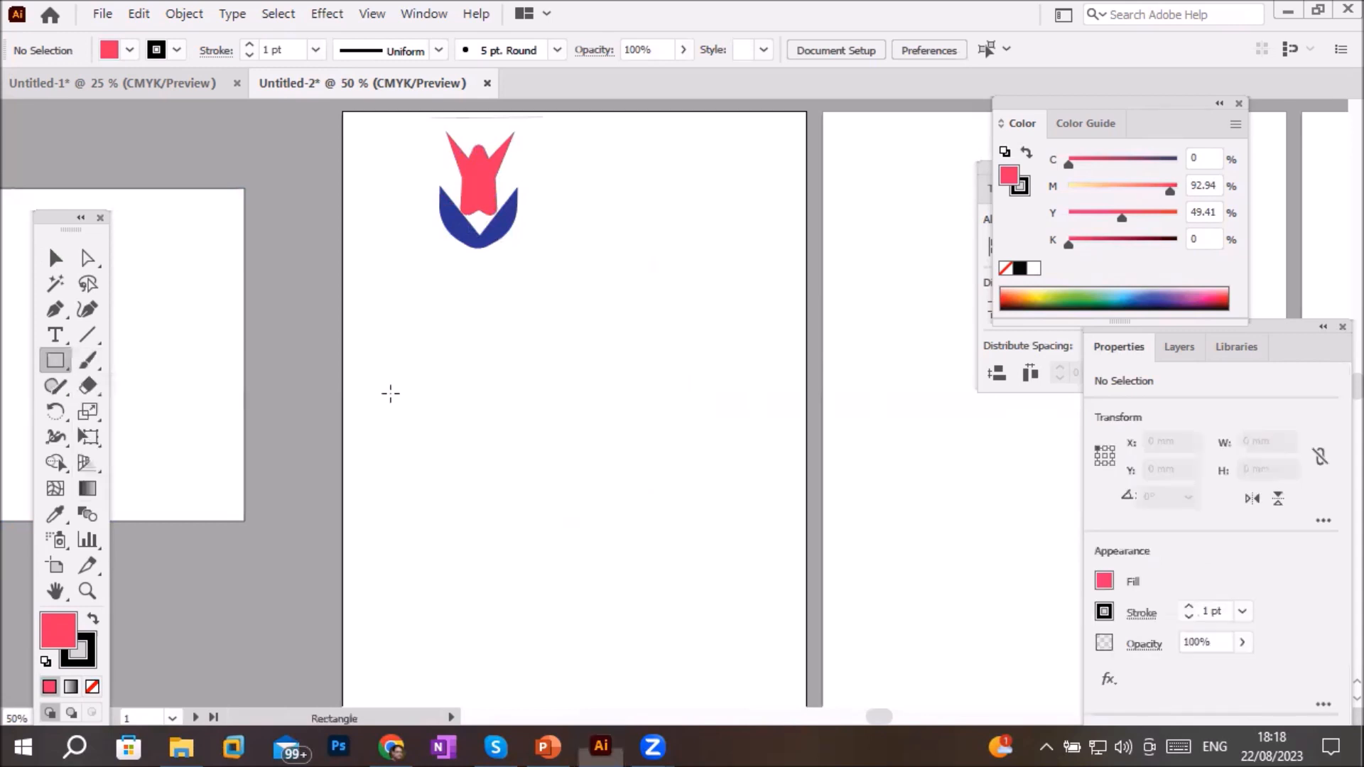
drag(447, 385, 754, 585)
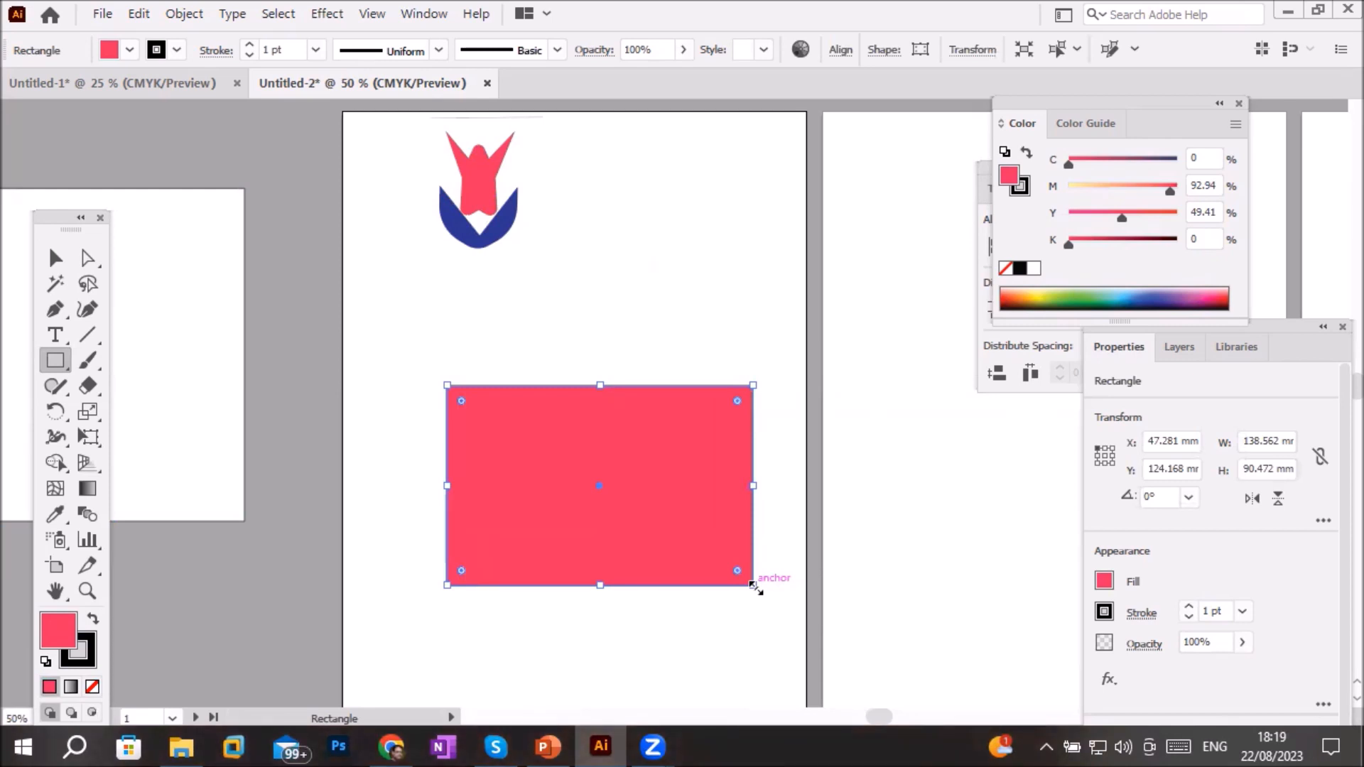
click(83, 265)
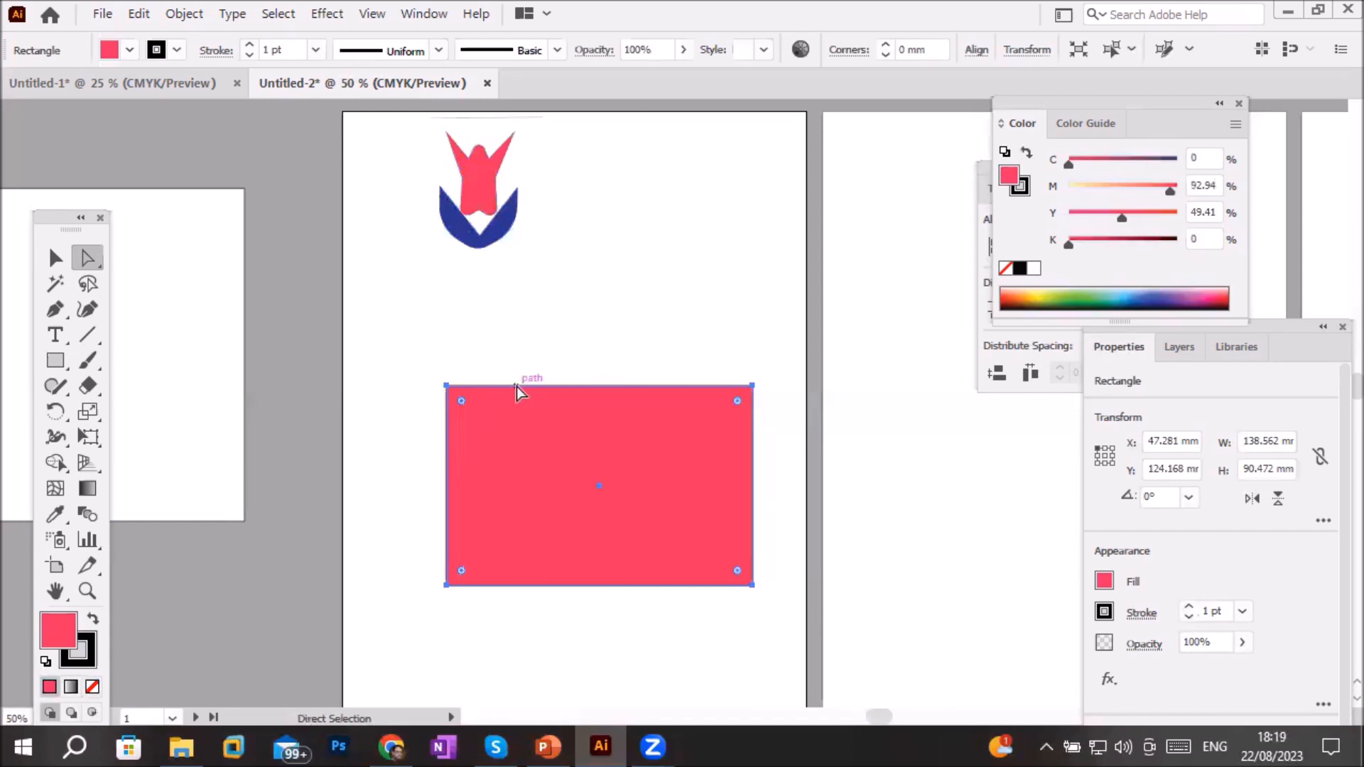
click(754, 386)
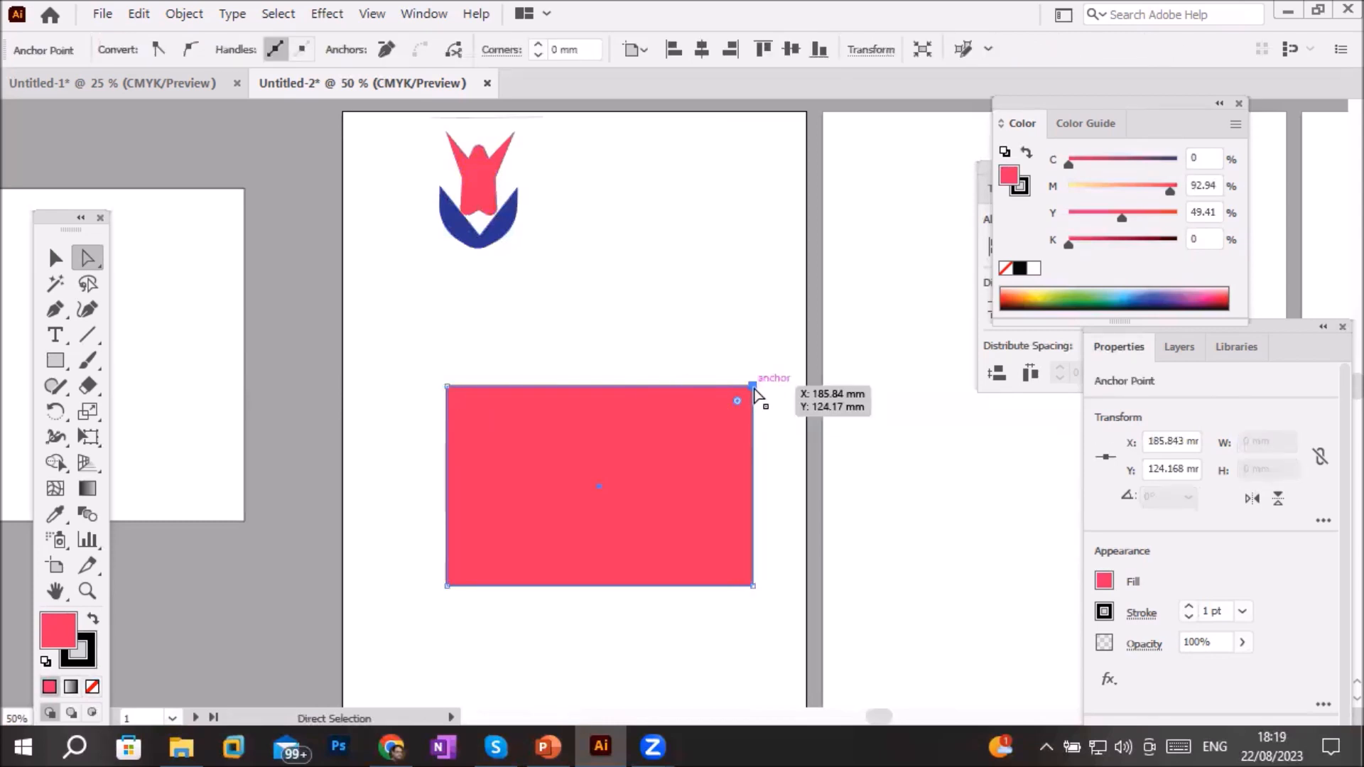
right_click(753, 389)
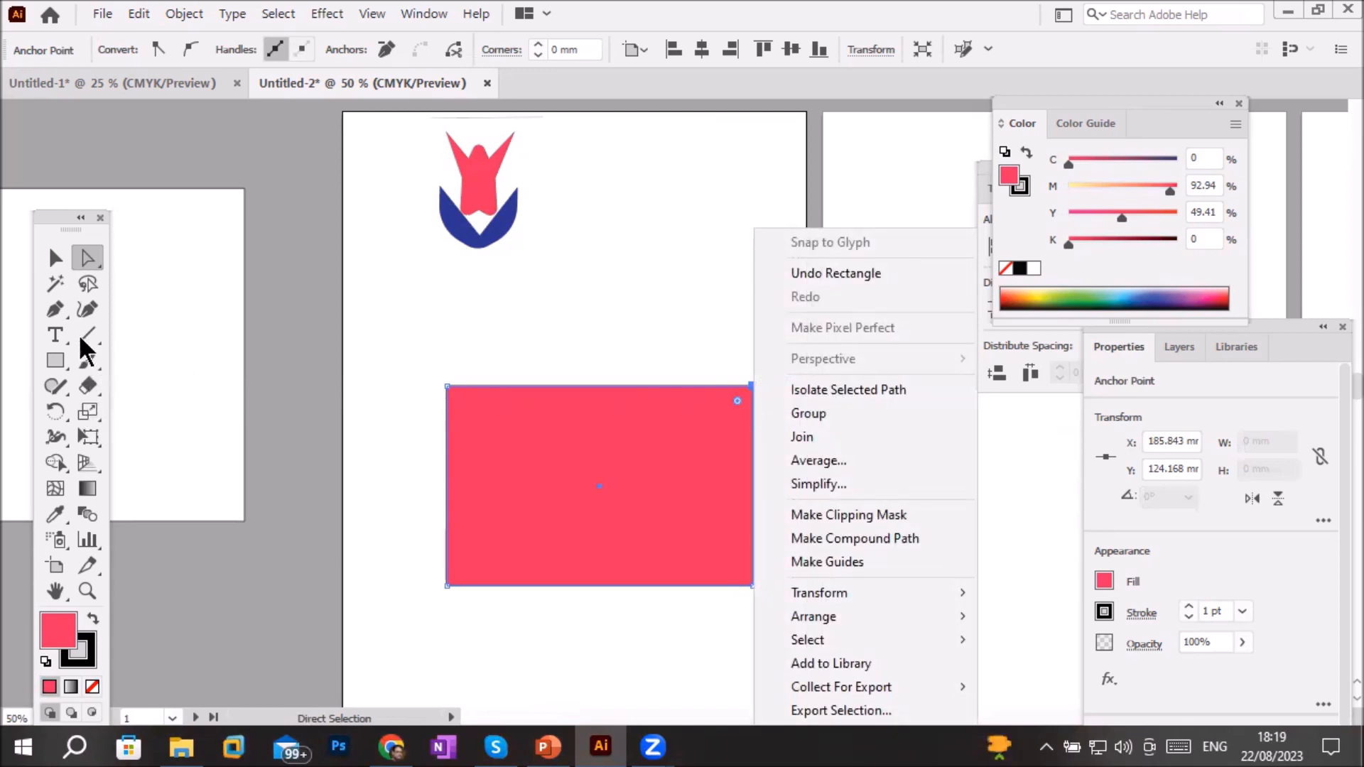
Add an anchor point at the middle of the rectangle's top edge, at about X 117 mm
click(52, 313)
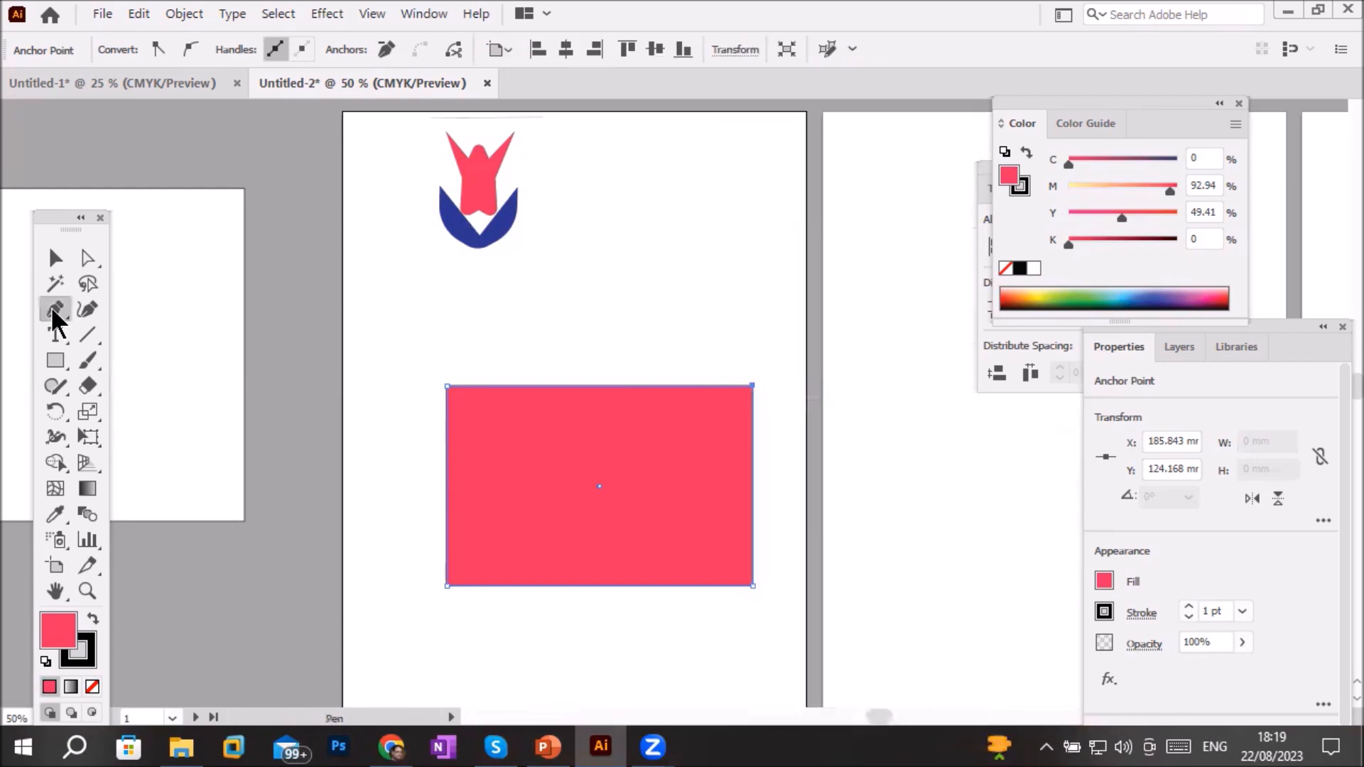
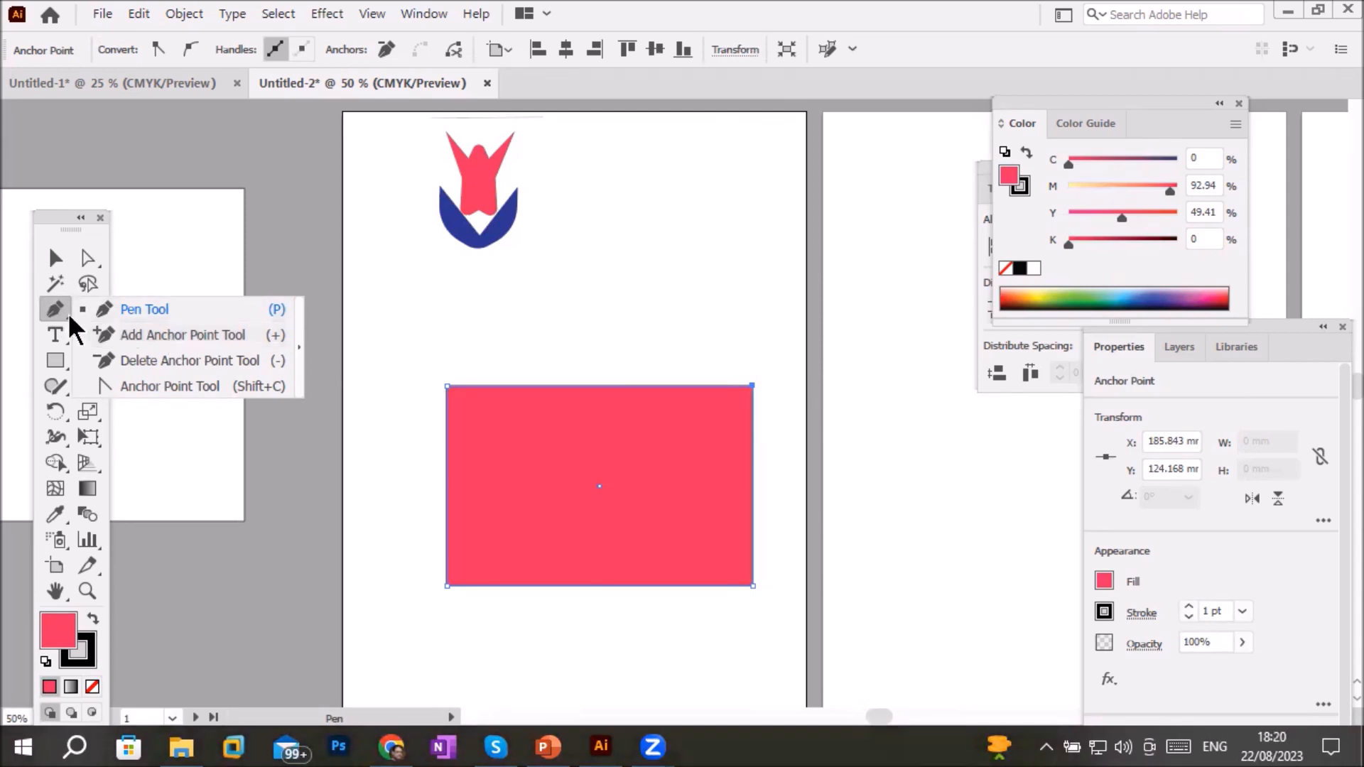
click(175, 336)
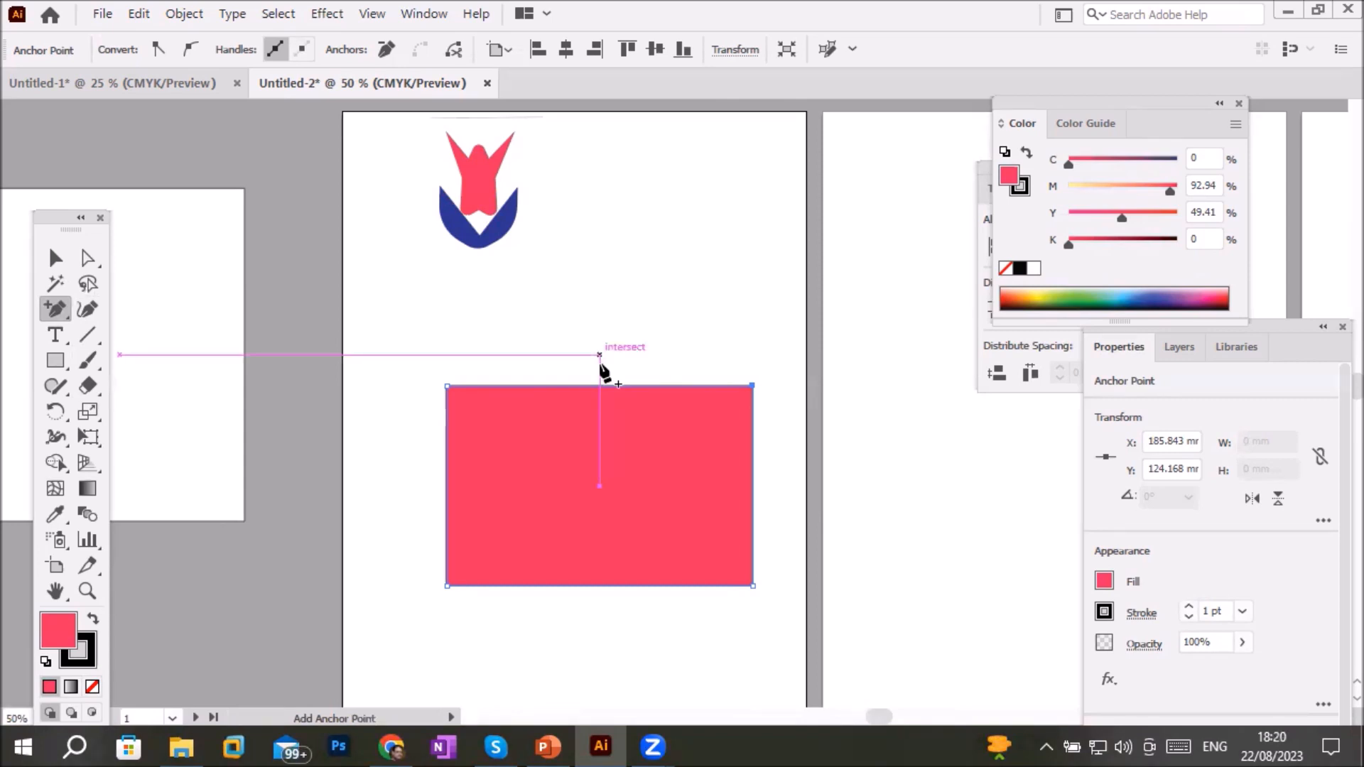
scroll(601, 386, up, 4)
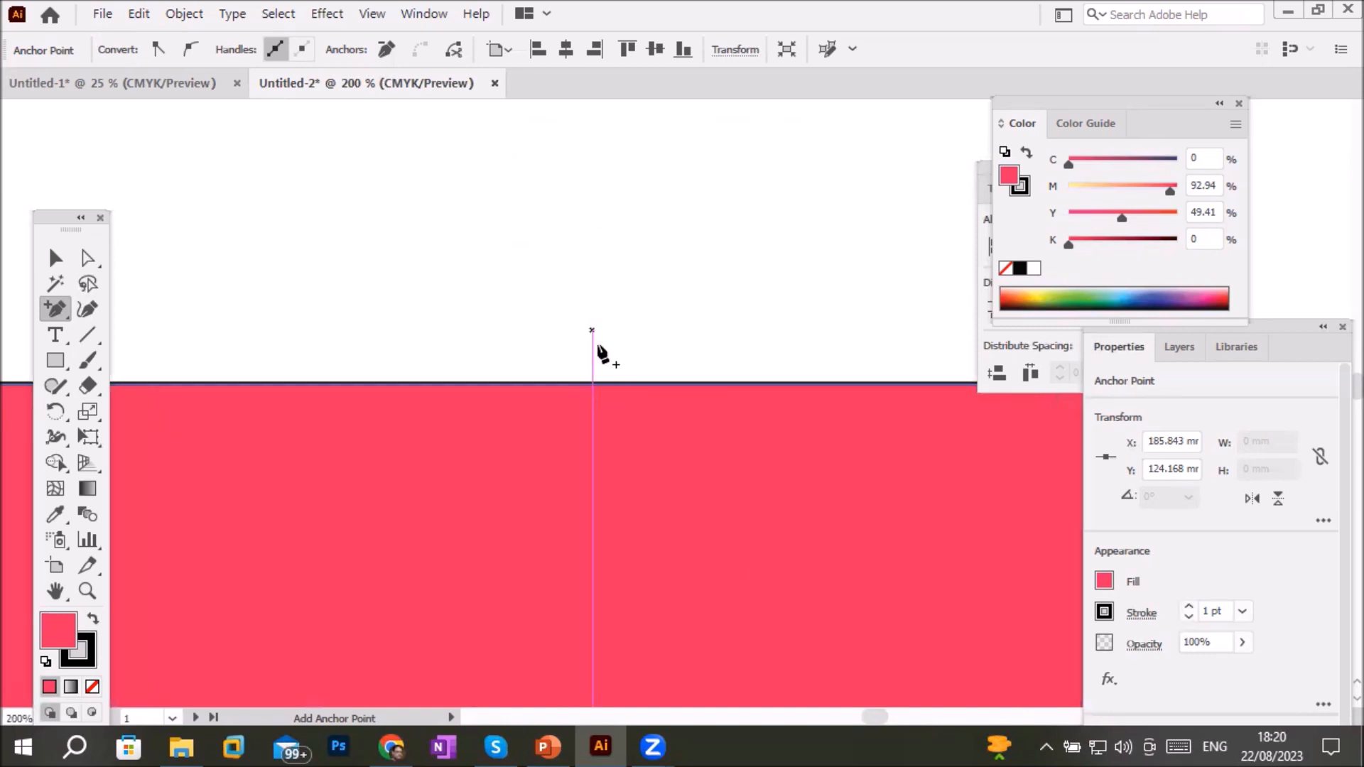
click(593, 385)
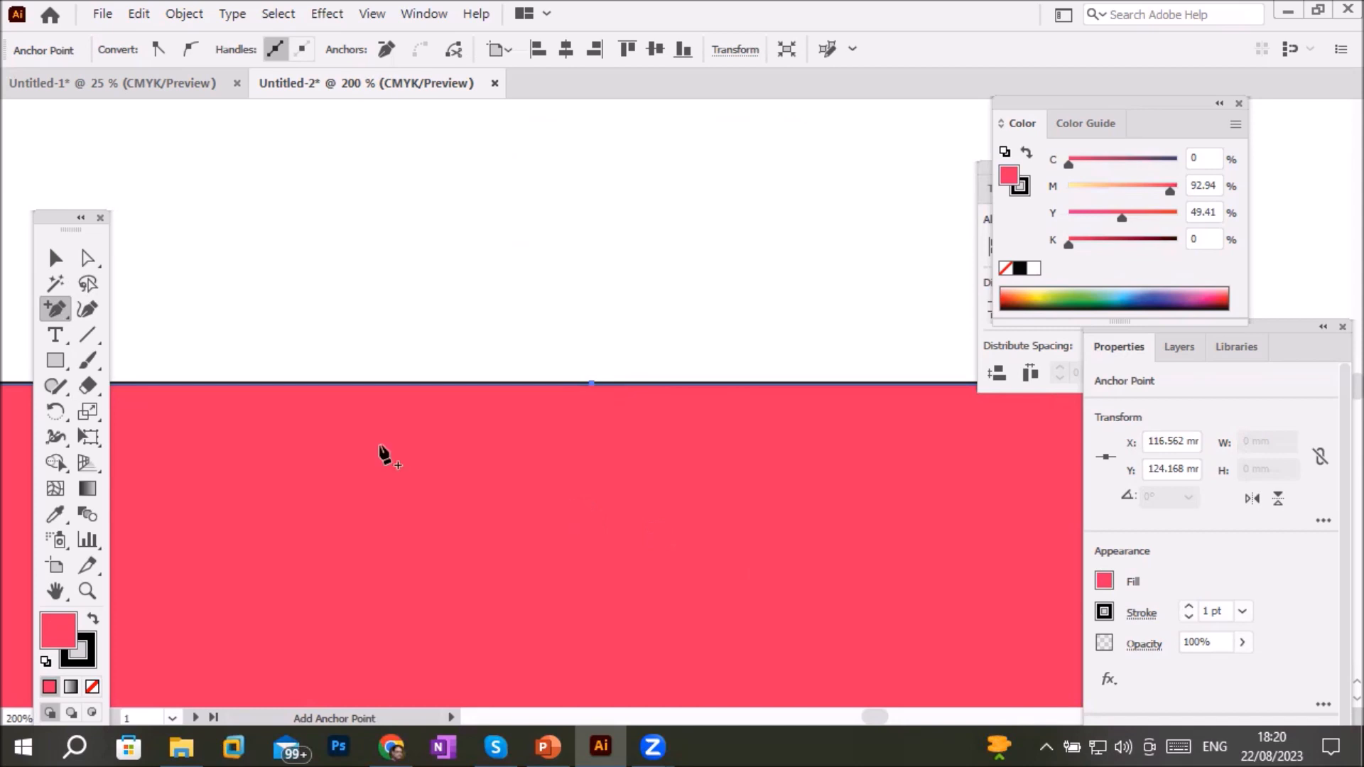
Raise the new top anchor to about X 118 mm, Y 81 mm to give the rectangle a roof-like peak
click(87, 259)
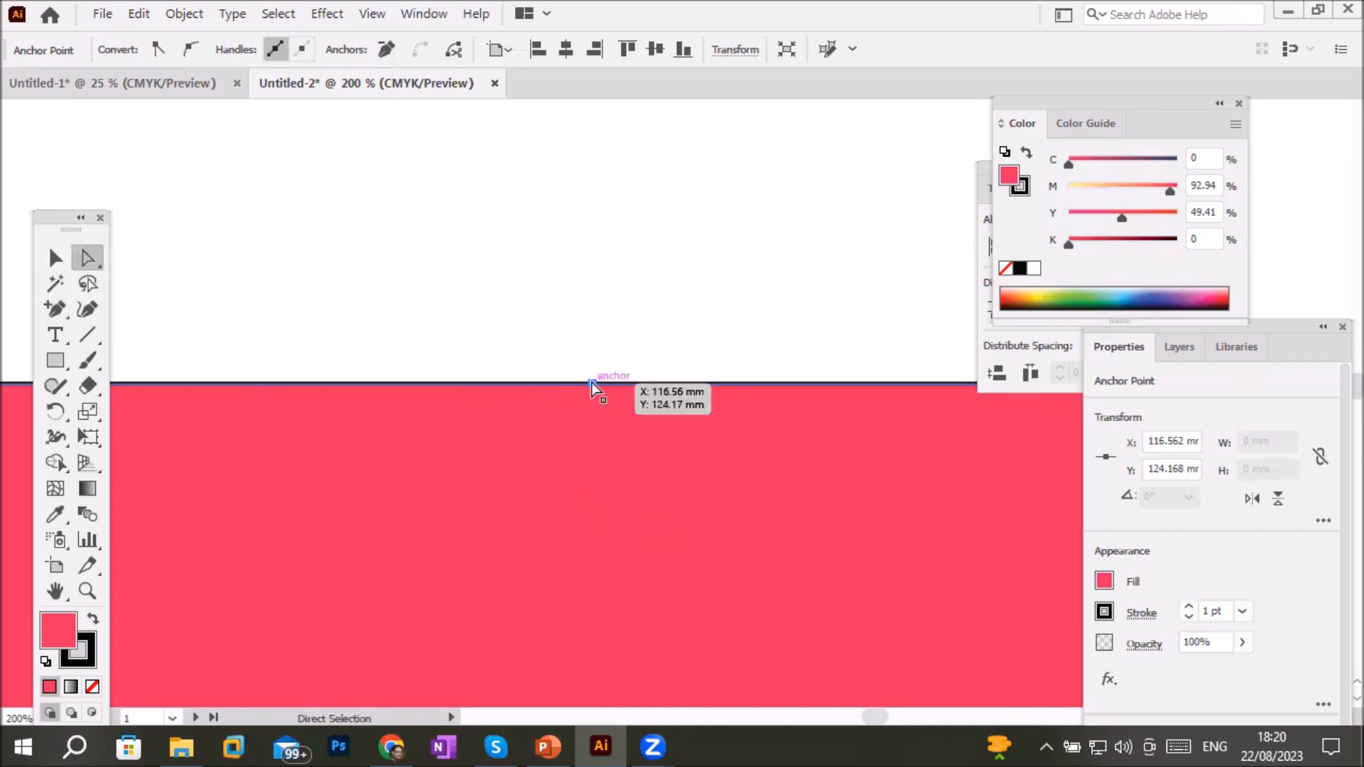
drag(591, 383, 609, 194)
key(ctrl+minus)
key(ctrl+minus)
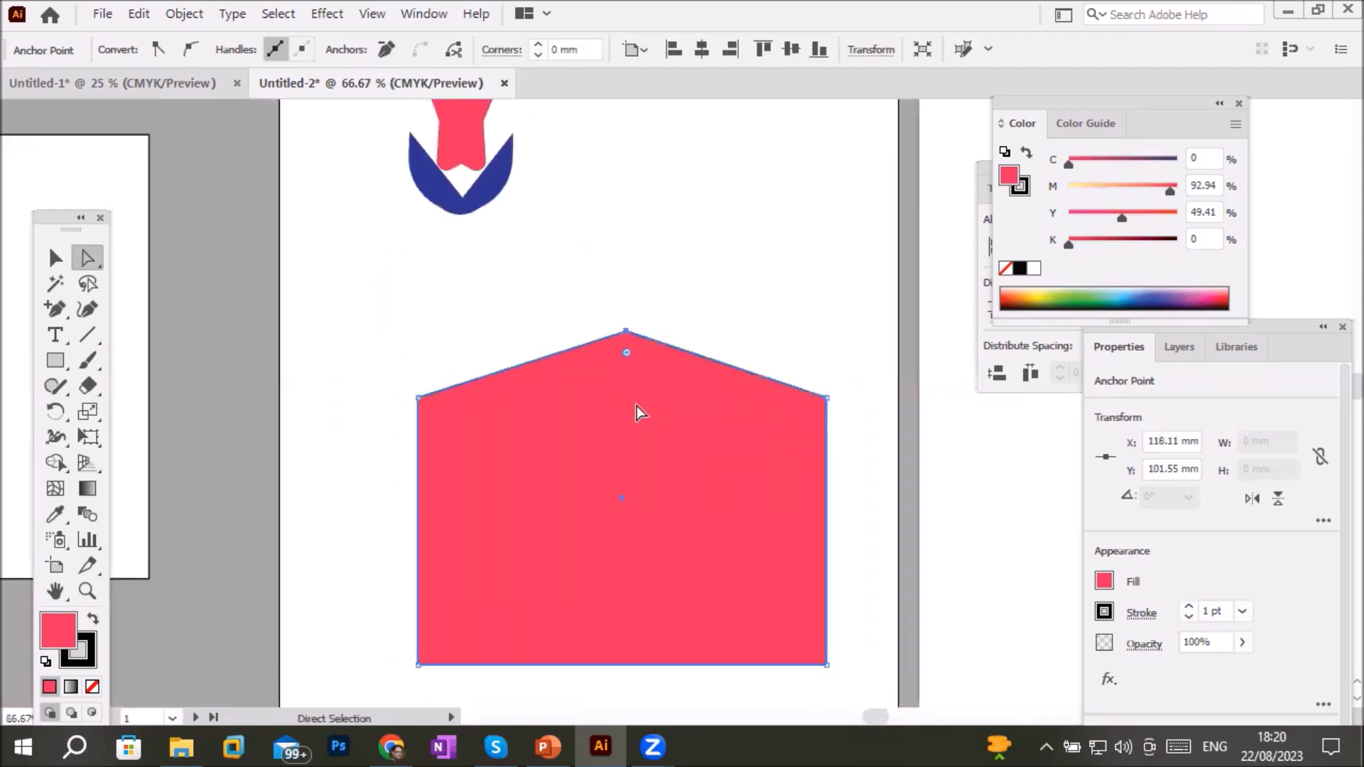
drag(630, 332, 627, 270)
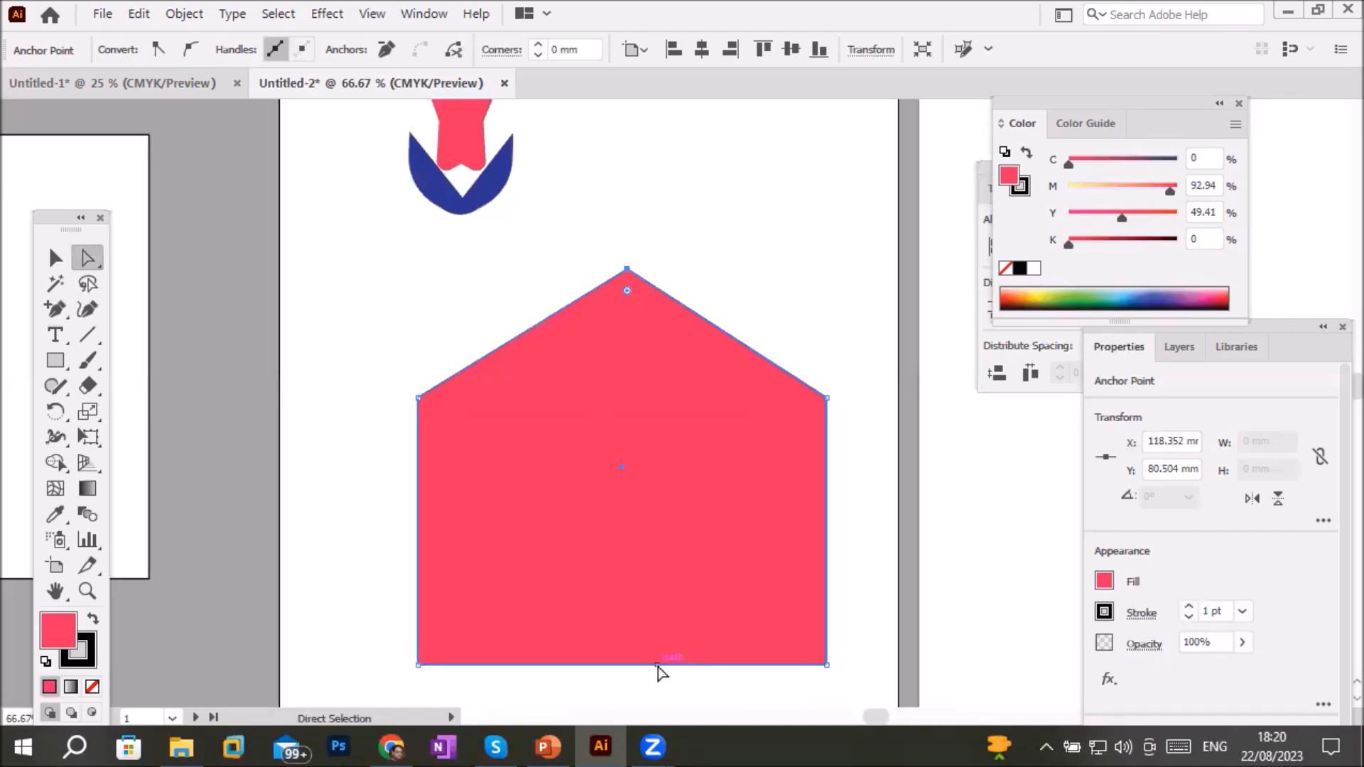
Add two anchor points on the shape's bottom edge, at about X 105 mm and X 153 mm
click(54, 308)
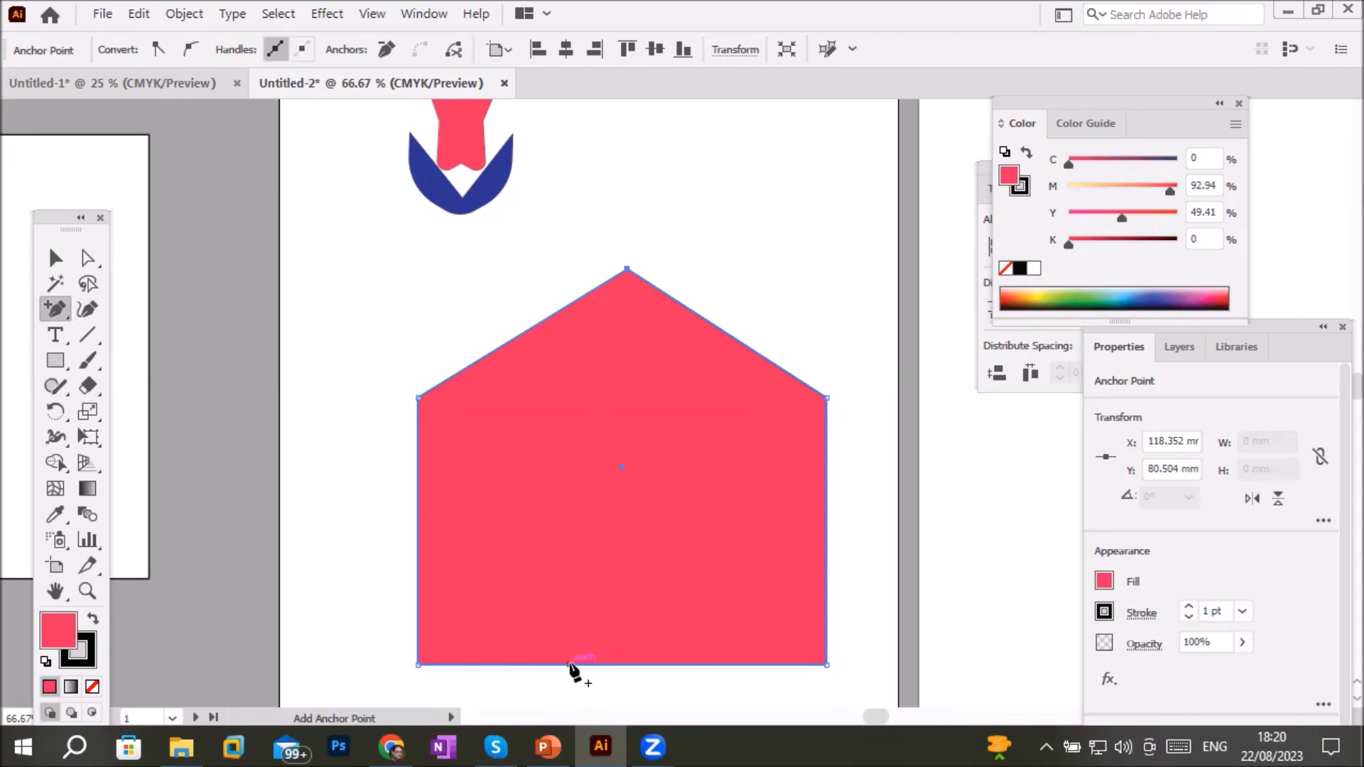
scroll(588, 701, up, 2)
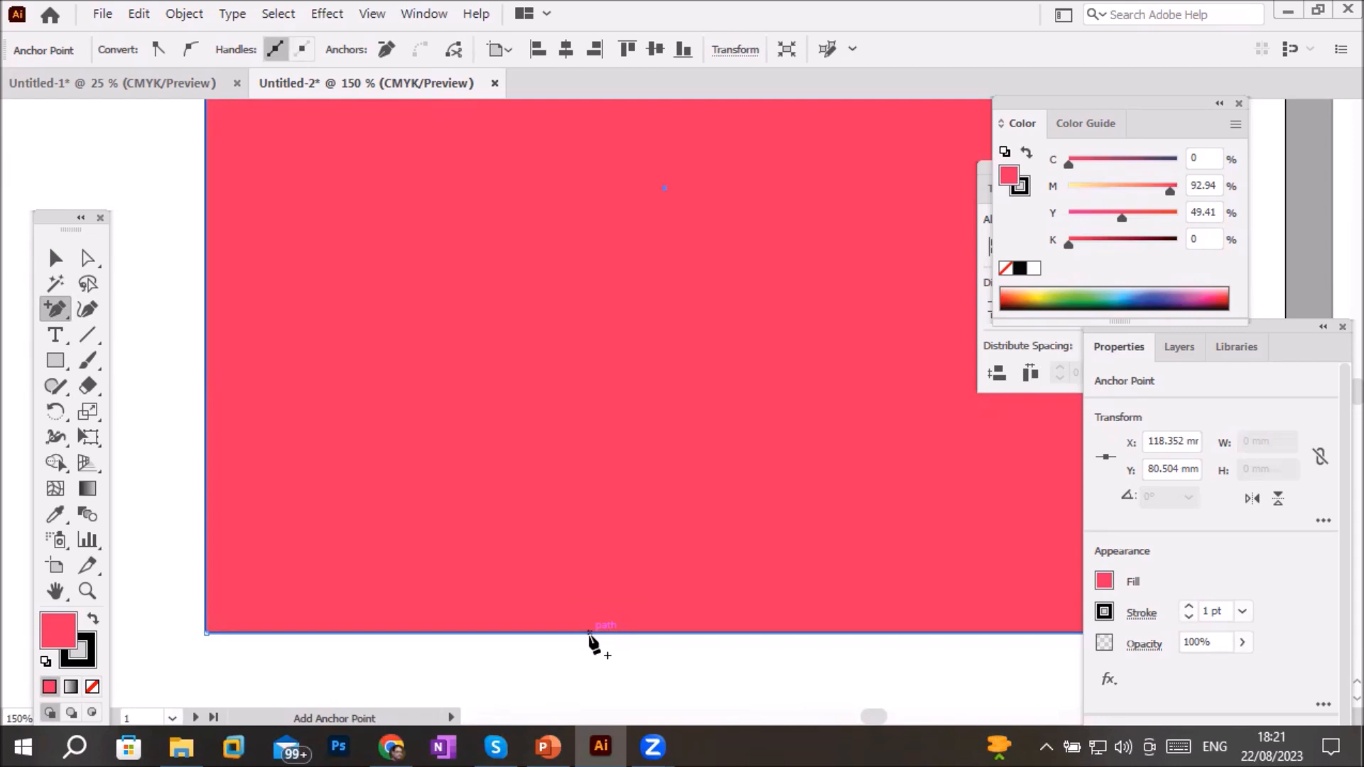
click(589, 631)
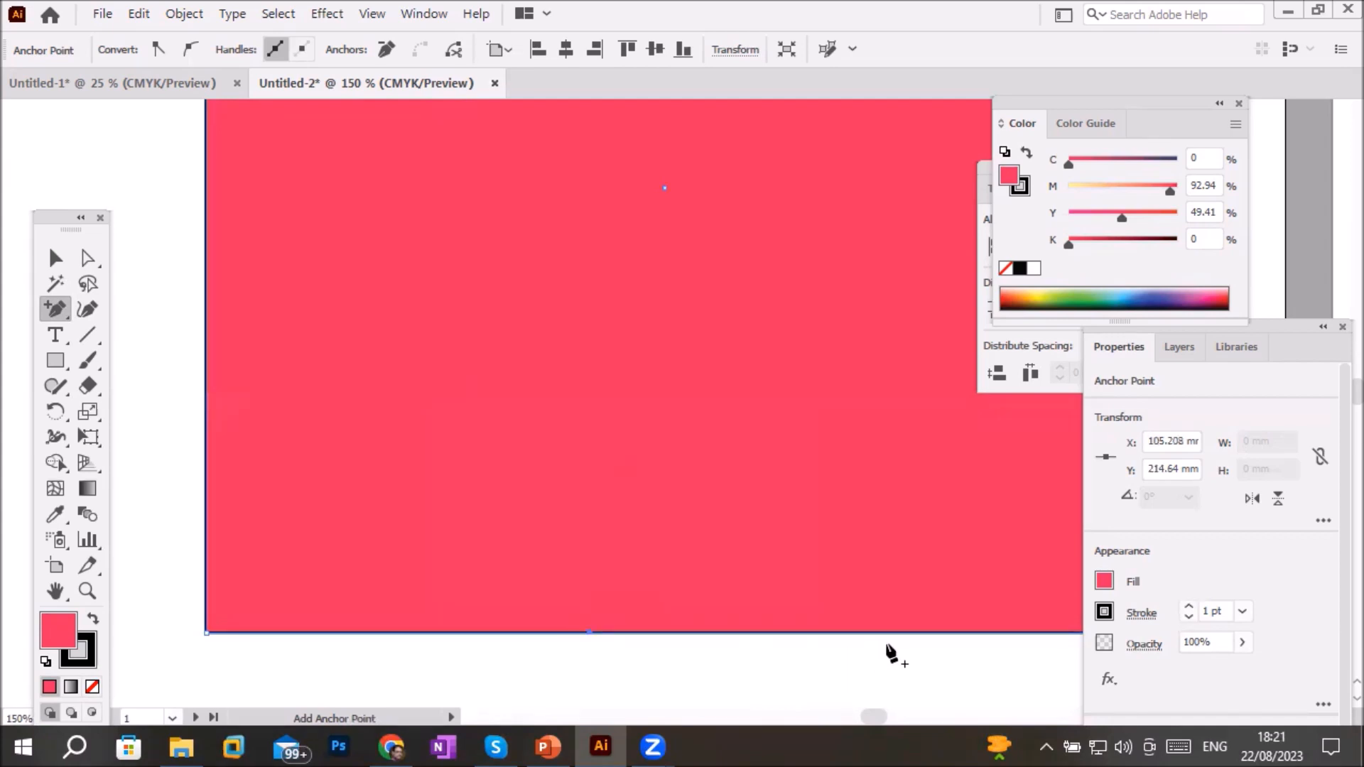
click(907, 632)
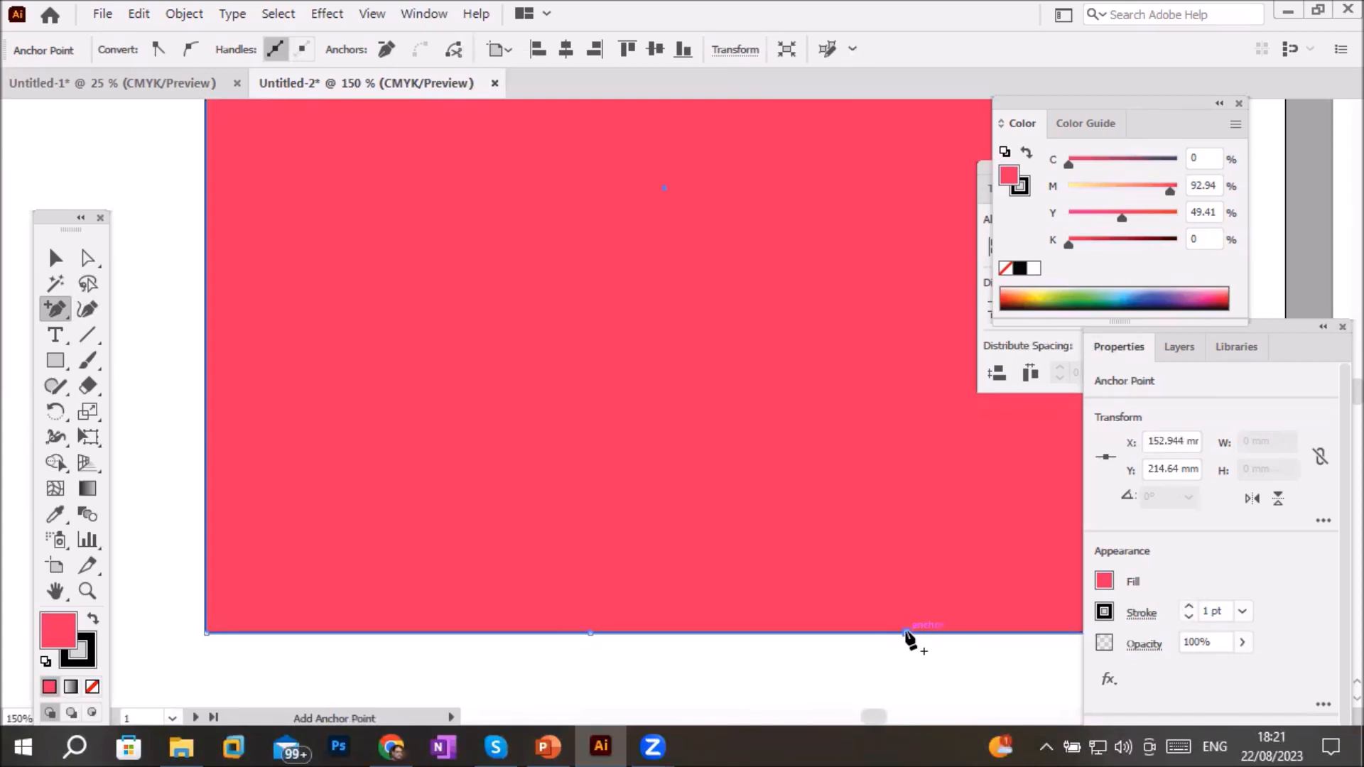
Move the two added bottom-edge anchors up into the shape, to about X 100 mm, Y 154 mm and X 138 mm, Y 153 mm
click(86, 260)
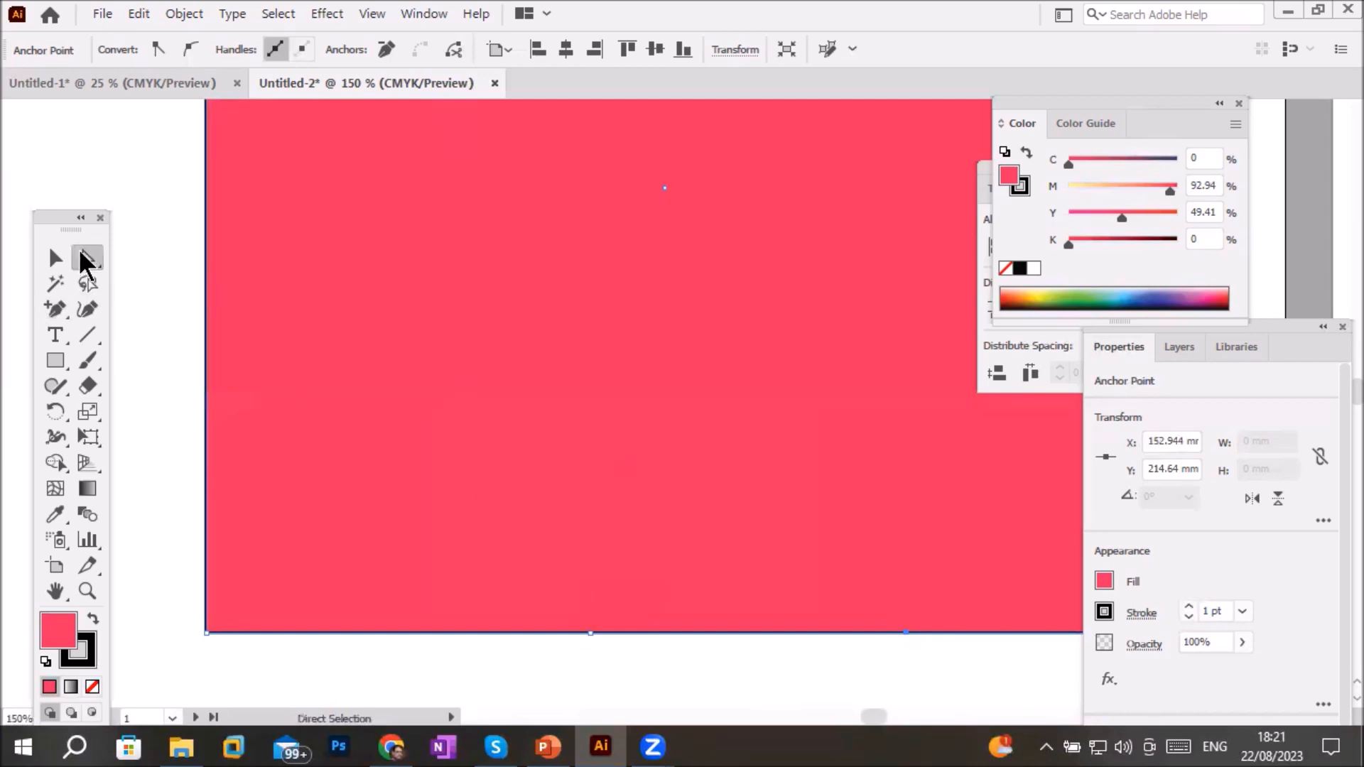
click(591, 633)
drag(591, 633, 558, 235)
scroll(812, 423, down, 2)
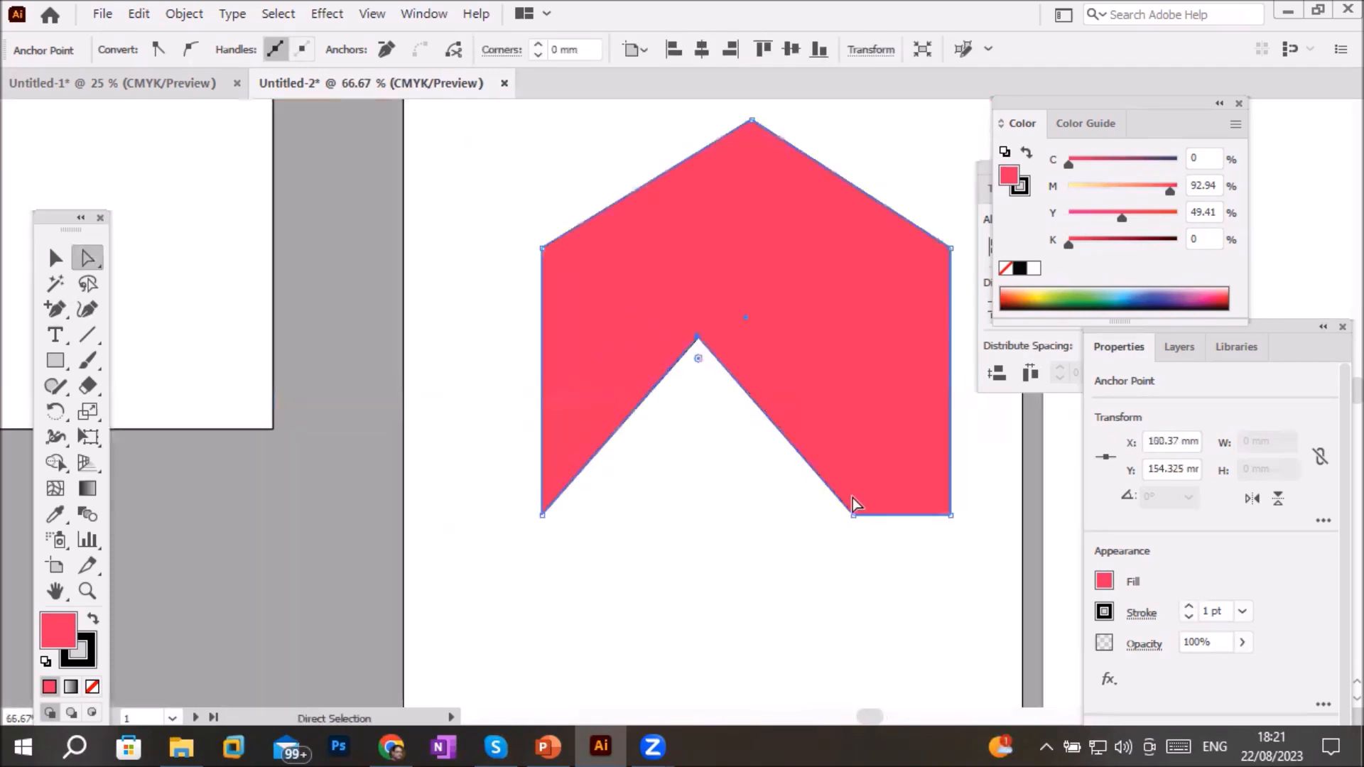
drag(858, 523, 811, 332)
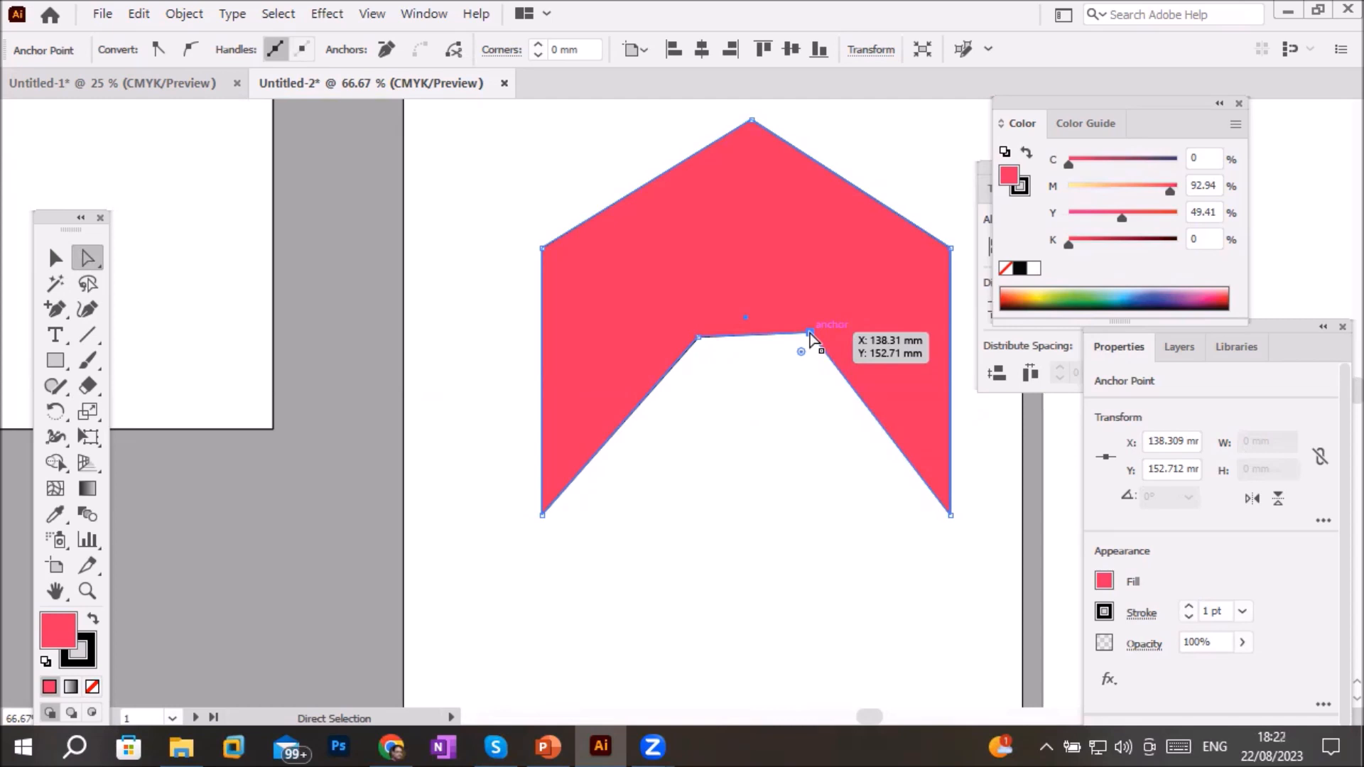
Add an anchor point on each slanted inner edge, at about X 81 mm, Y 177 mm and X 154 mm, Y 173 mm
click(54, 308)
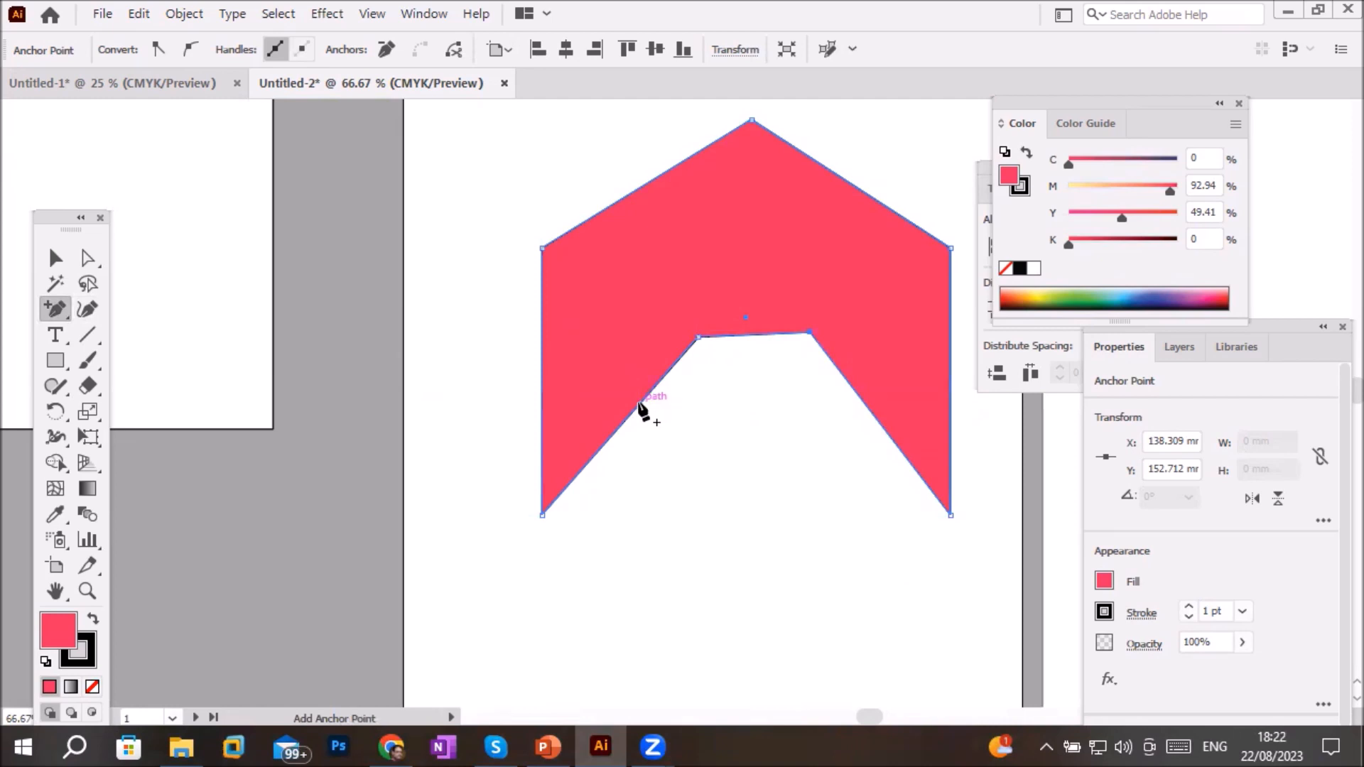
click(640, 403)
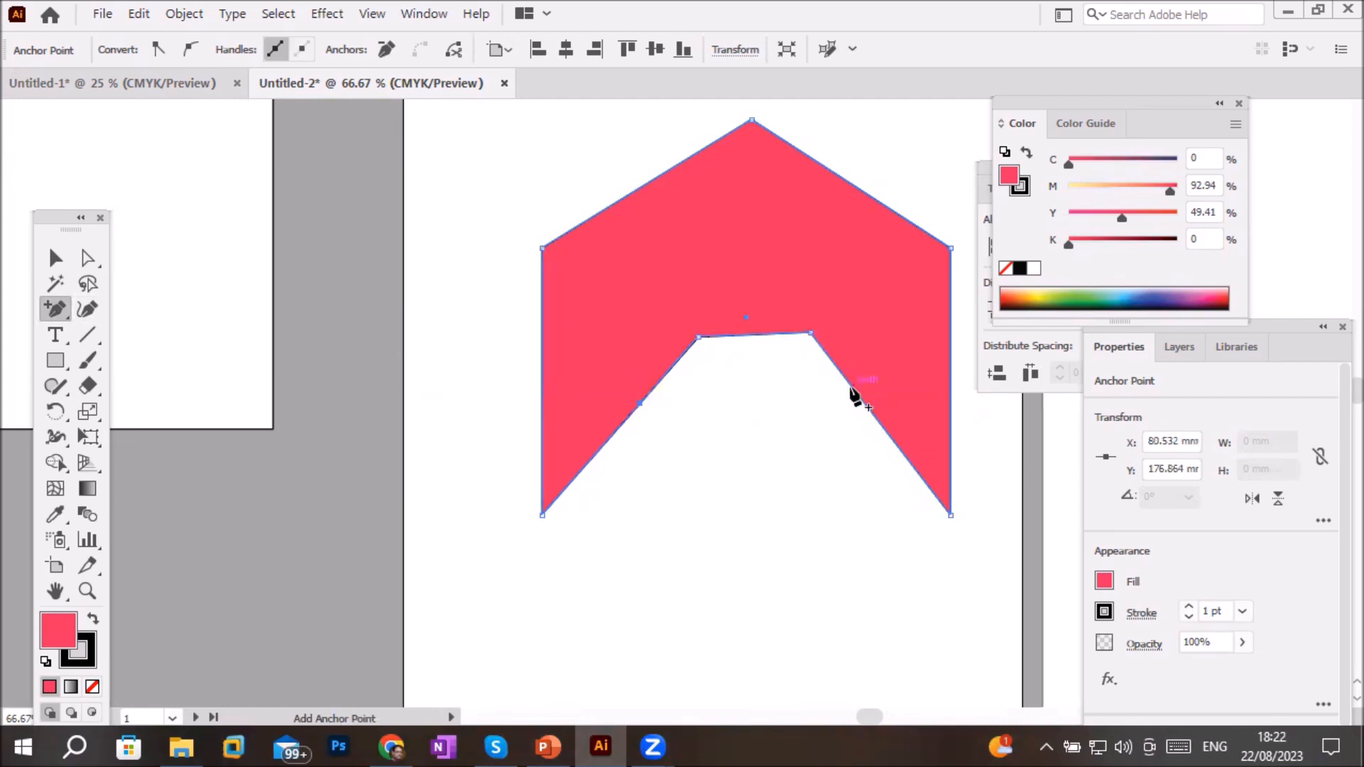
click(855, 391)
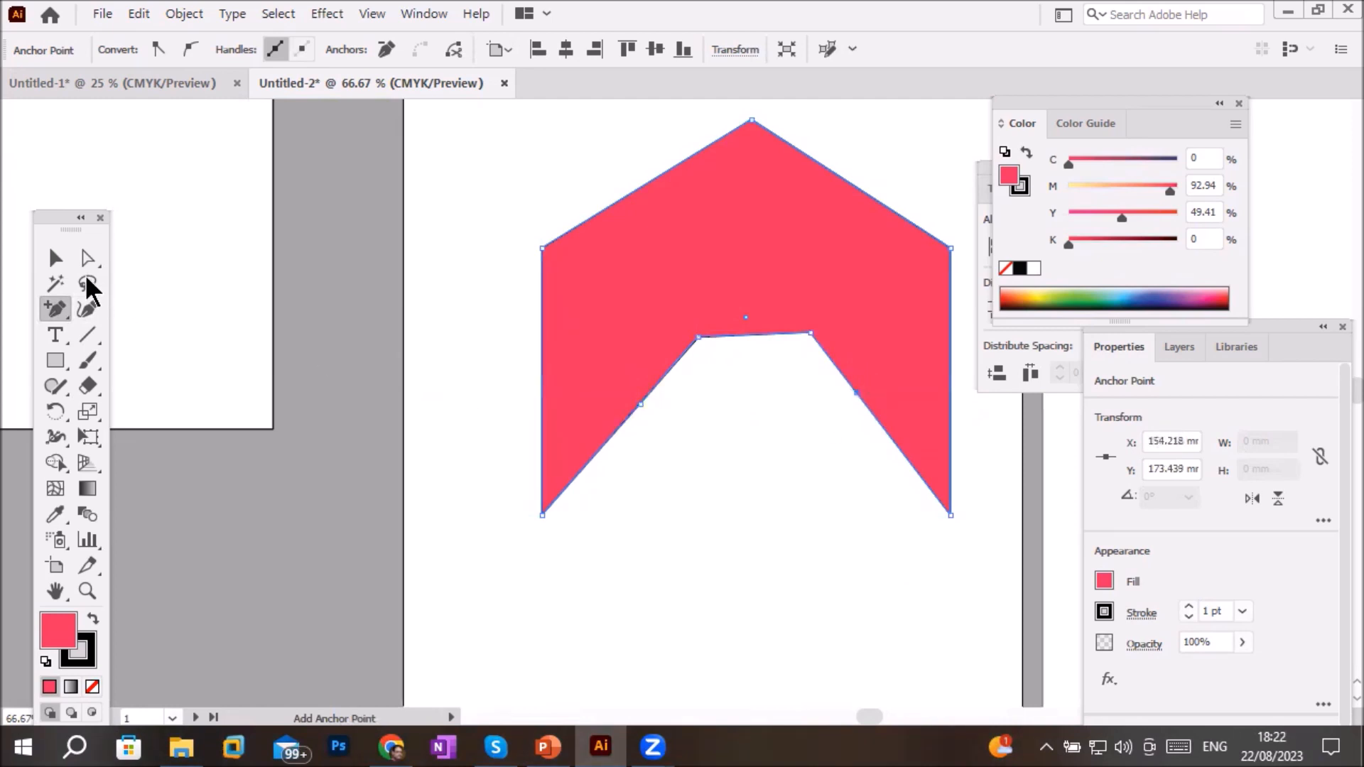
Lower the two new anchors to the base line at about X 98 mm and X 136 mm to form a doorway, and deselect the shape
click(88, 257)
drag(640, 404, 692, 516)
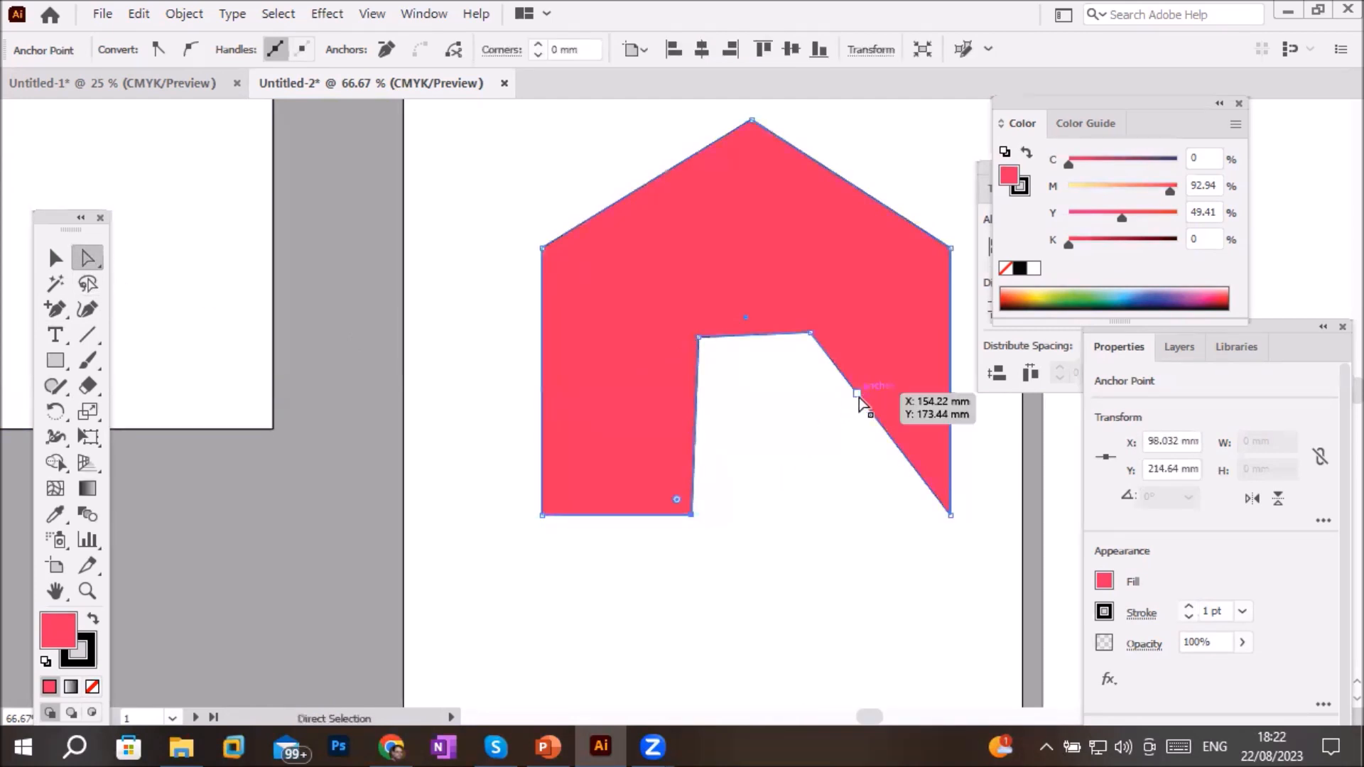
drag(856, 391, 804, 513)
click(751, 593)
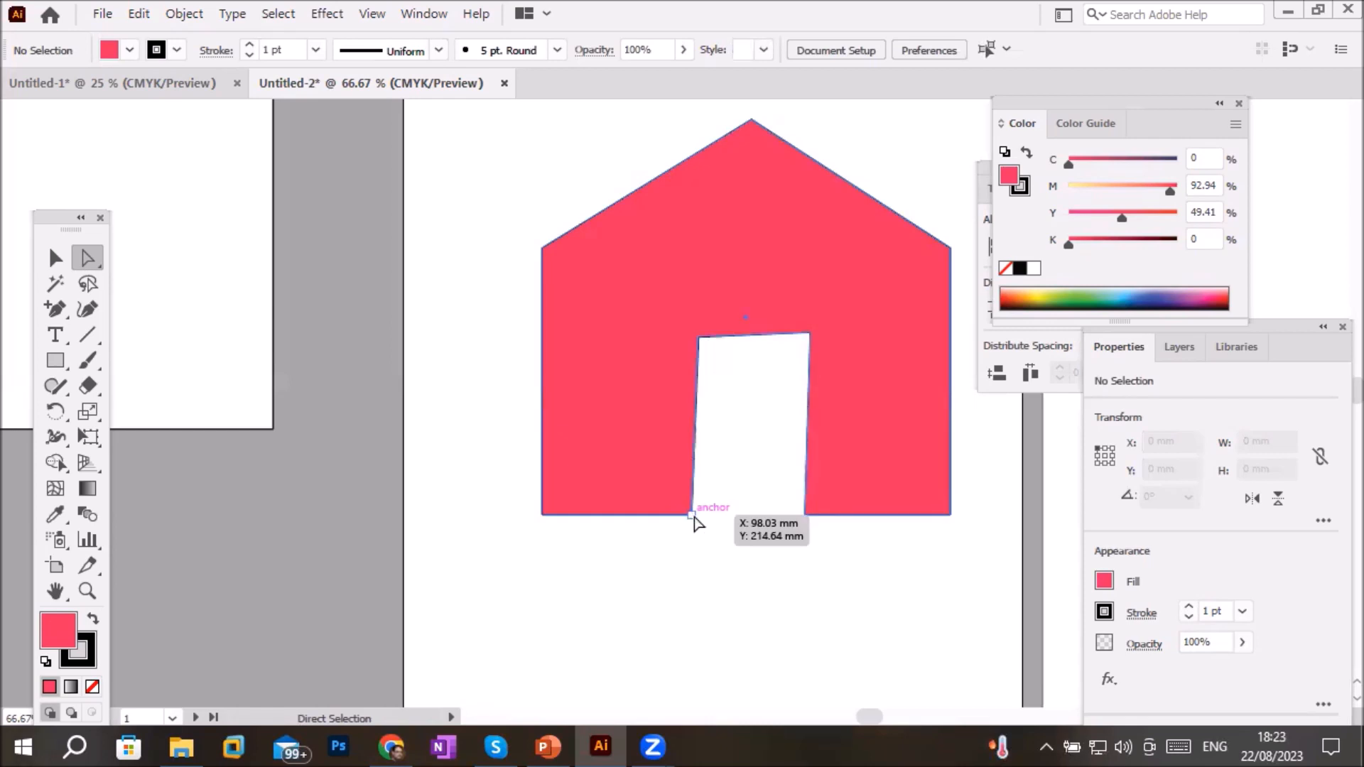
Round the doorway's lower corners, to about 17 mm on its right side and 23 mm on its left side
click(693, 515)
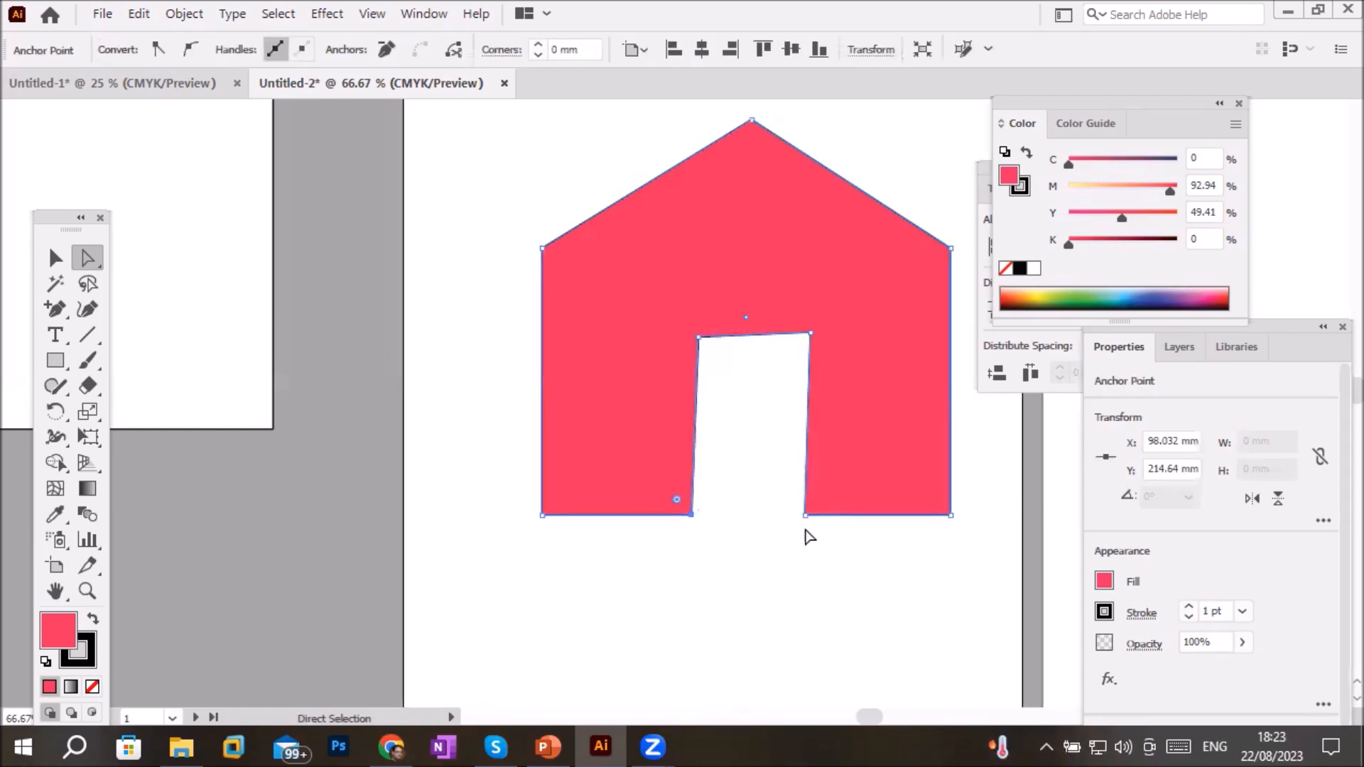
click(806, 515)
drag(841, 488, 861, 470)
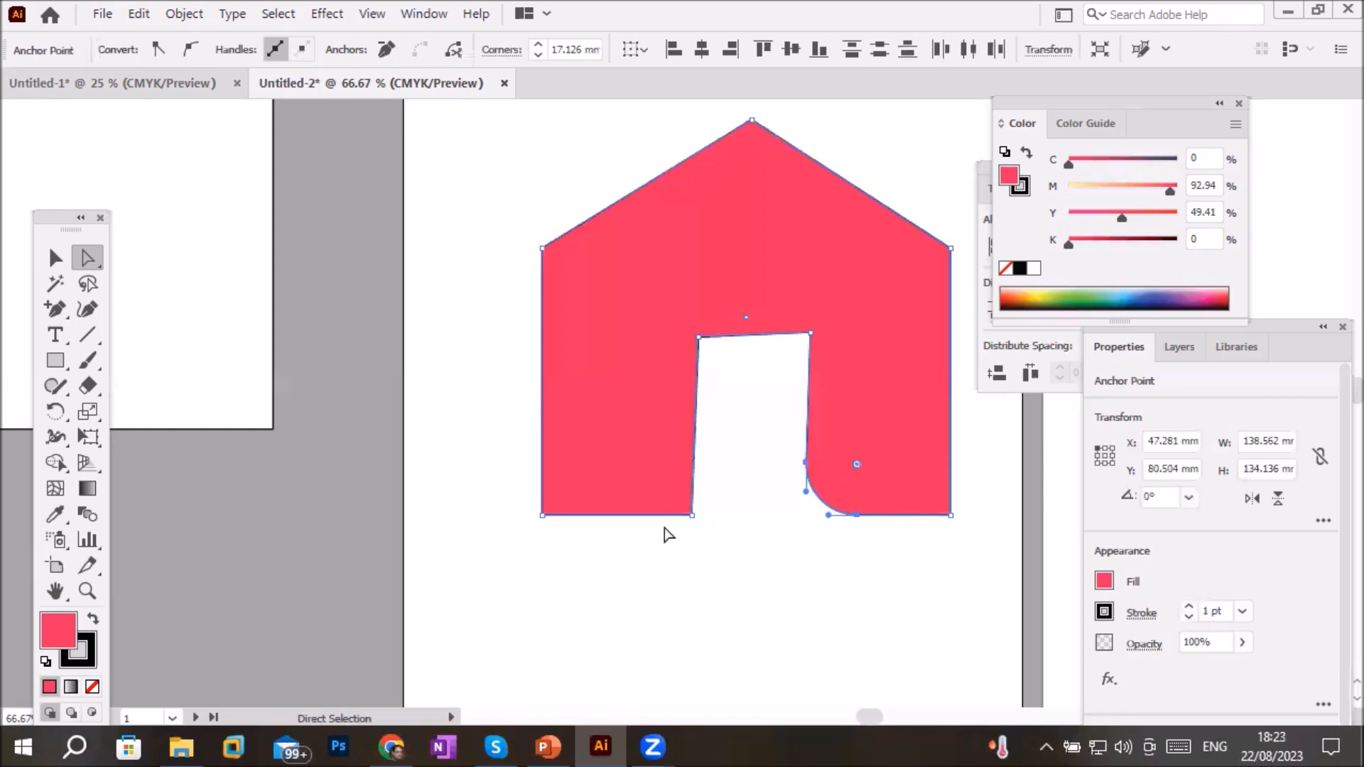
click(694, 515)
click(694, 516)
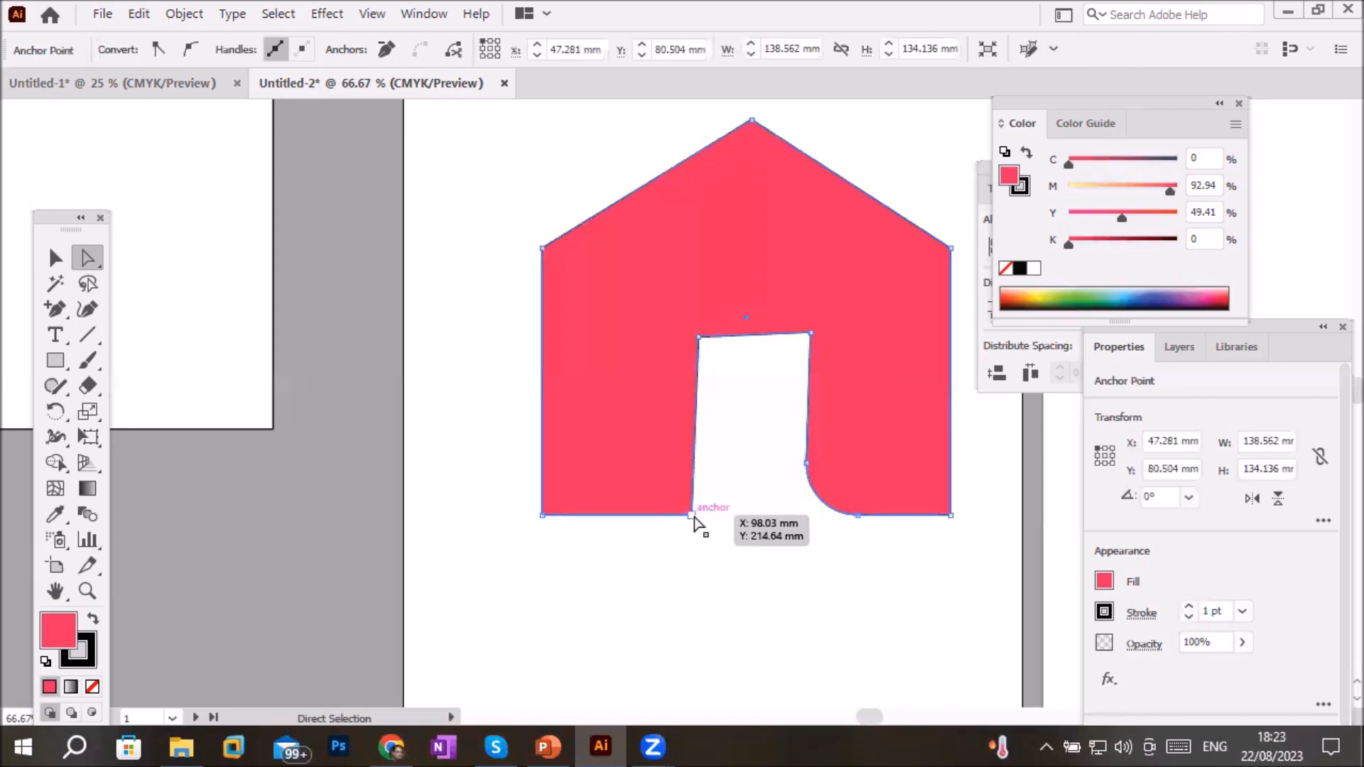
click(693, 516)
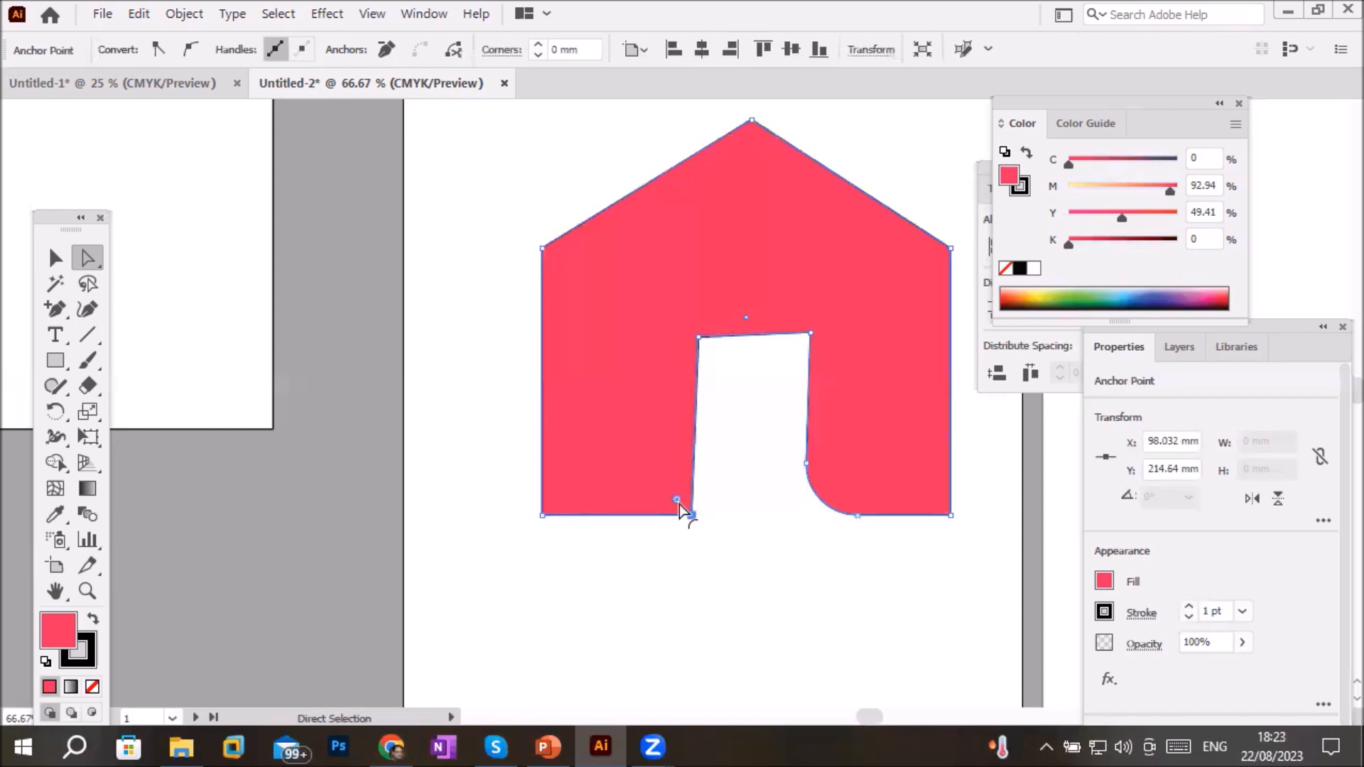
drag(677, 501, 623, 449)
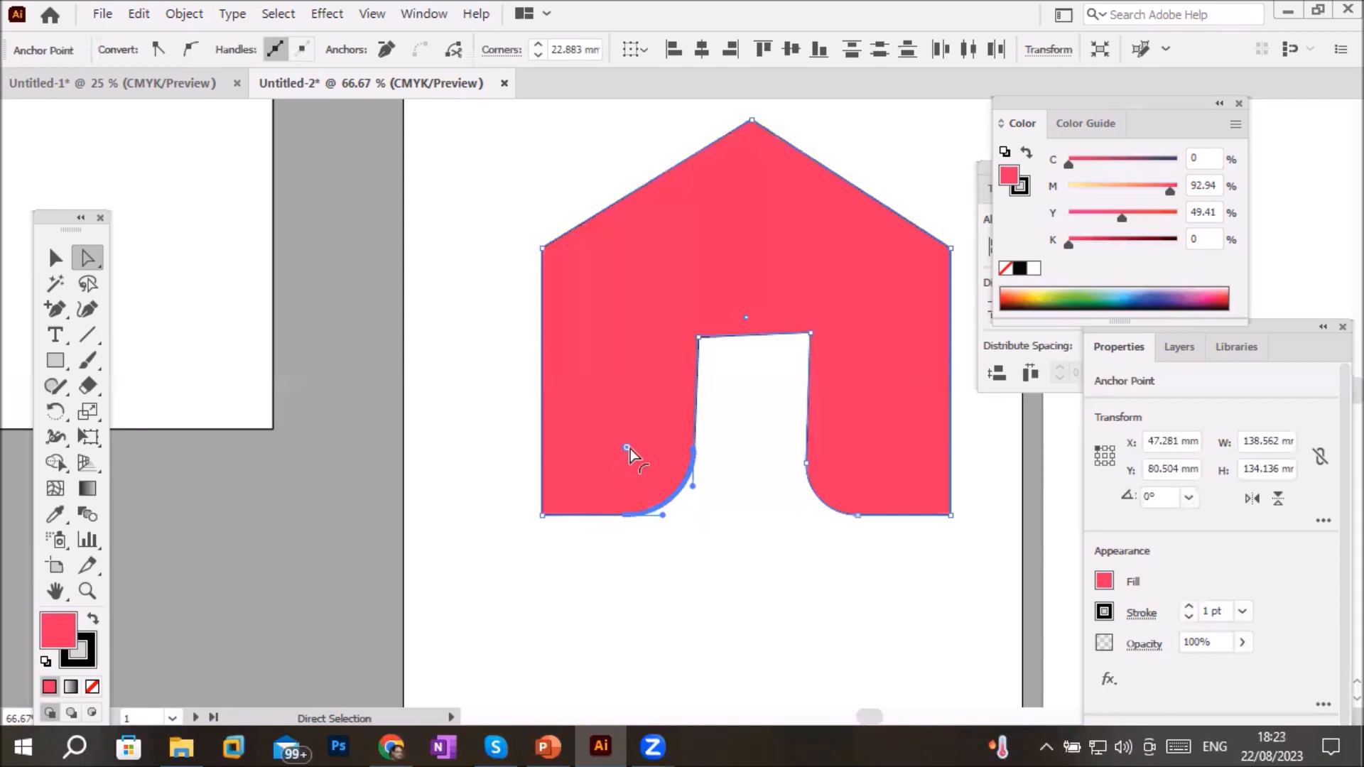
Return both lower doorway corners to sharp corners with a 0 mm radius
drag(623, 449, 699, 534)
click(812, 463)
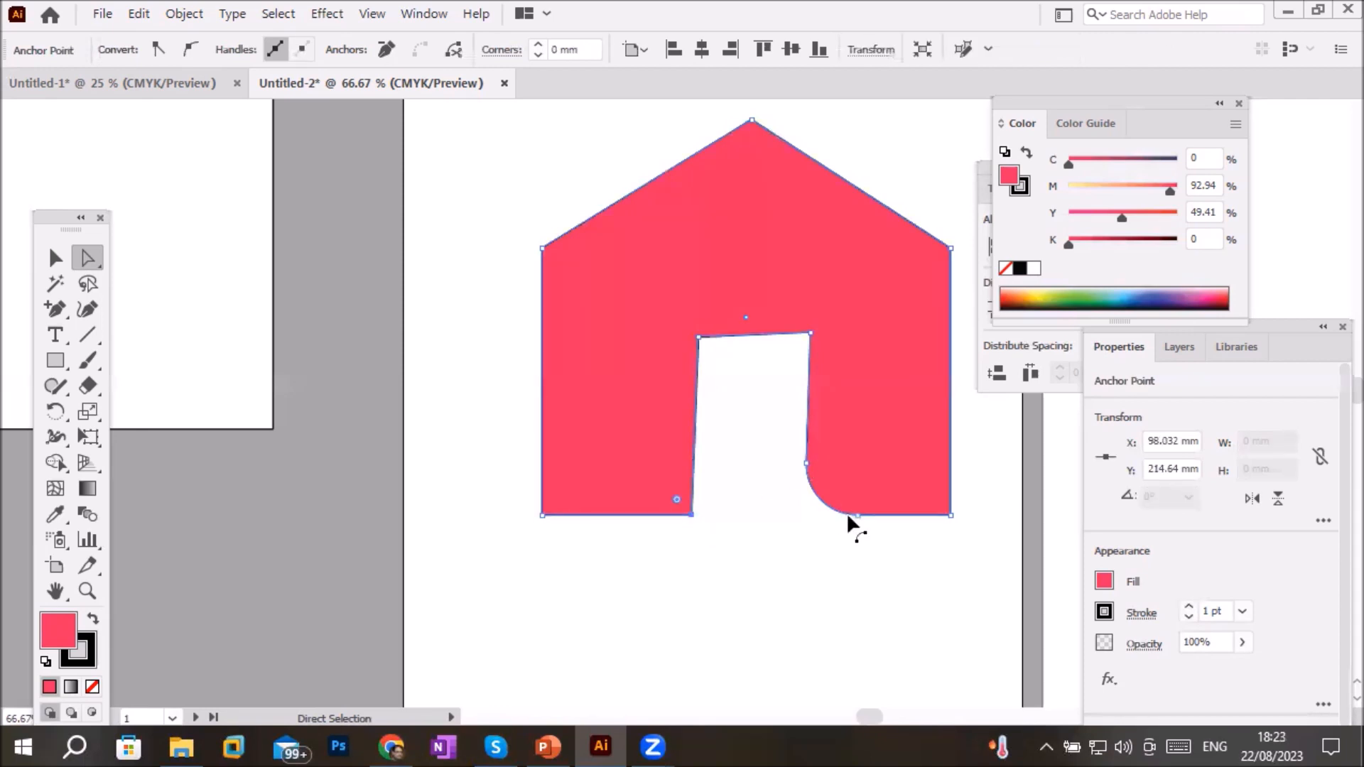
drag(857, 464, 792, 542)
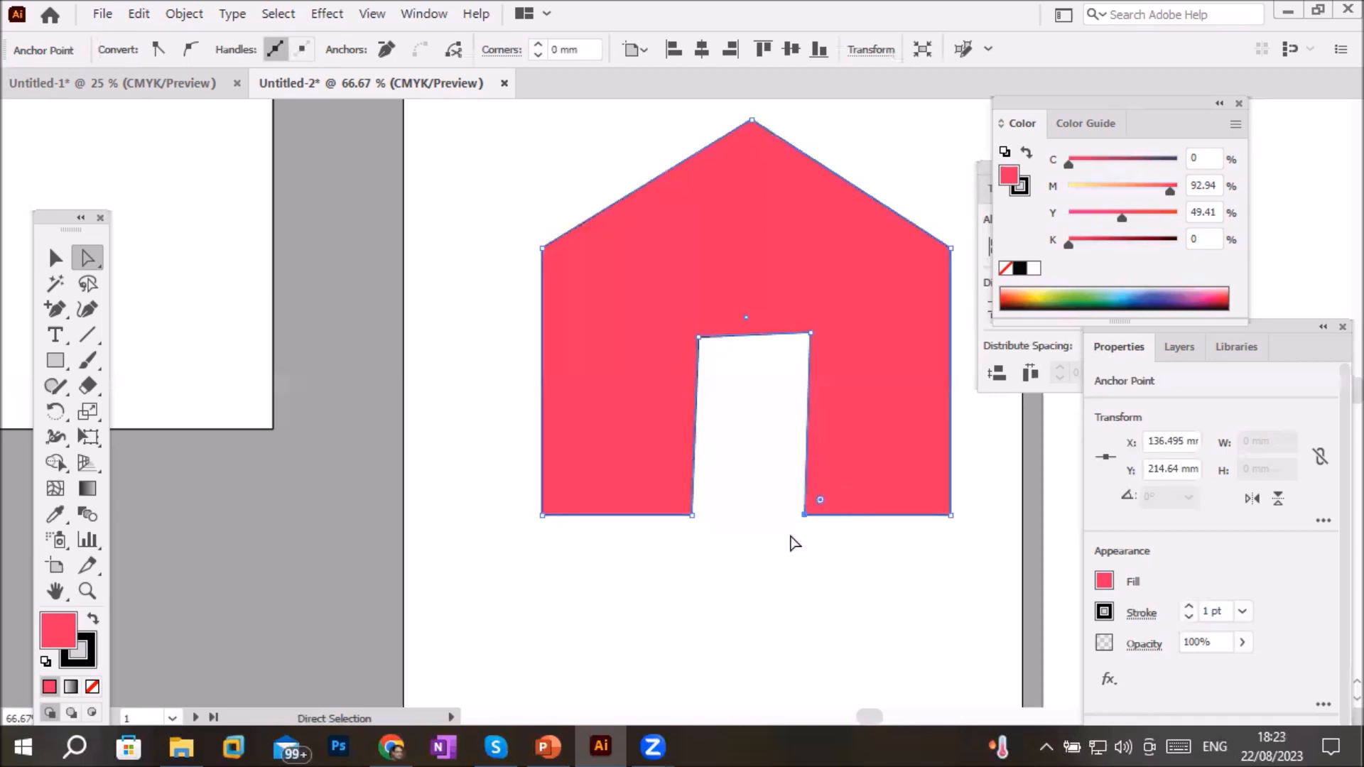
Raise the roof's peak anchor to about X 117 mm, Y 64 mm
click(542, 248)
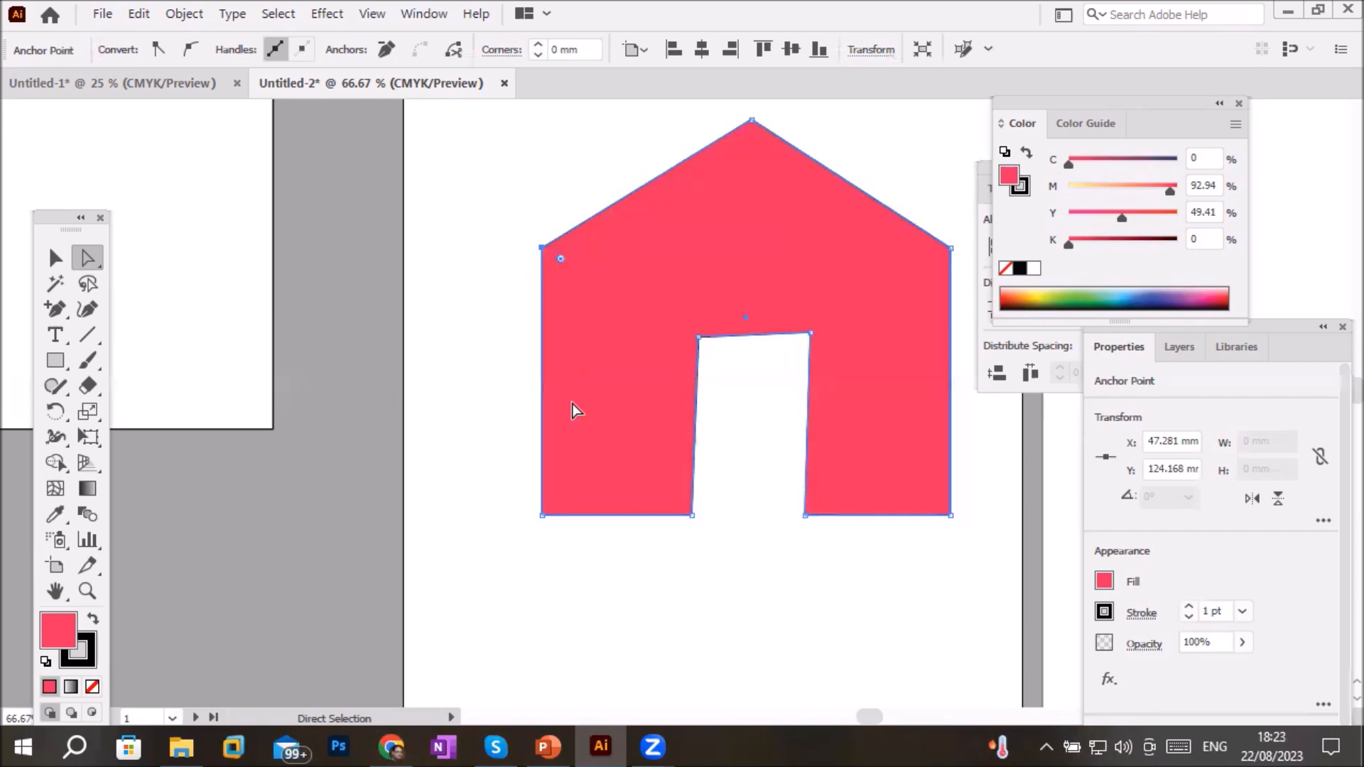
click(750, 121)
drag(750, 121, 745, 362)
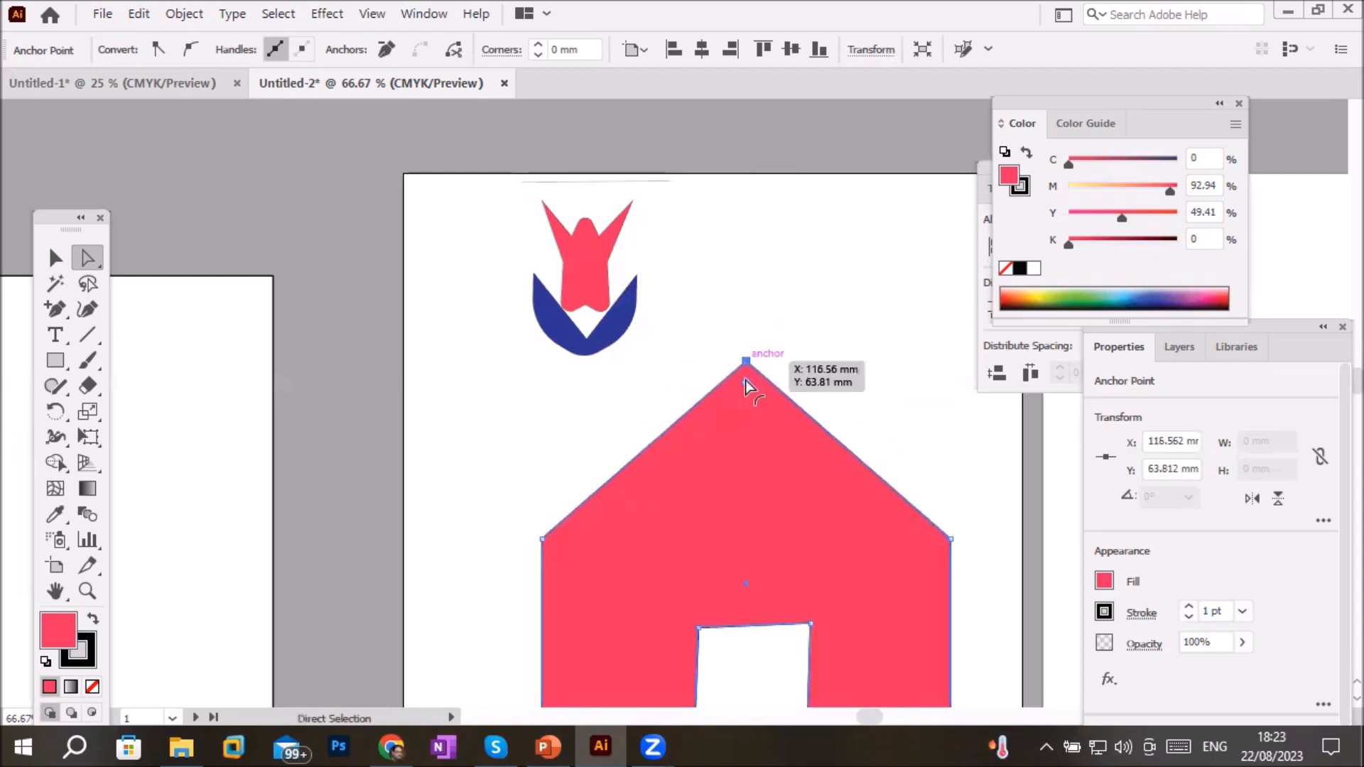
Round the roof's peak with a corner radius of about 21.6 mm
drag(748, 382, 873, 454)
key(ctrl+minus)
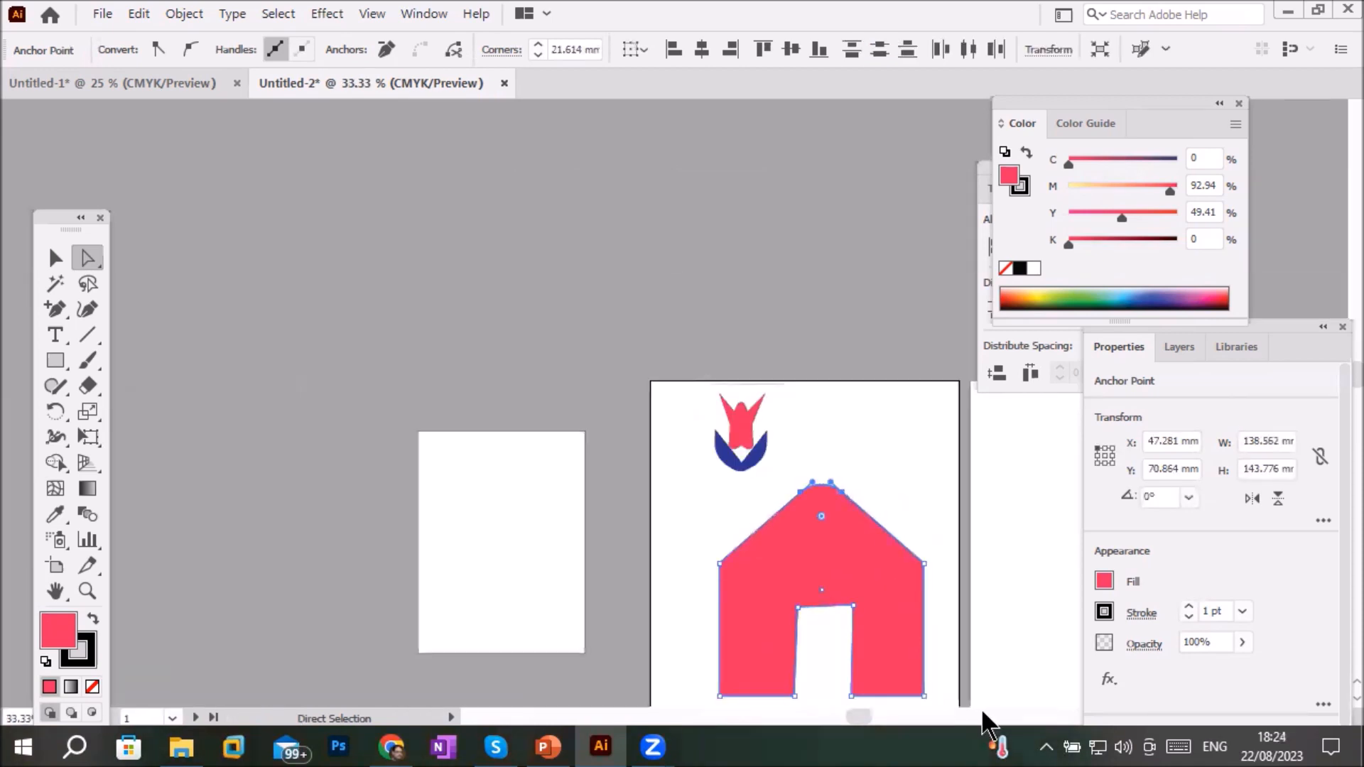
drag(871, 640, 798, 518)
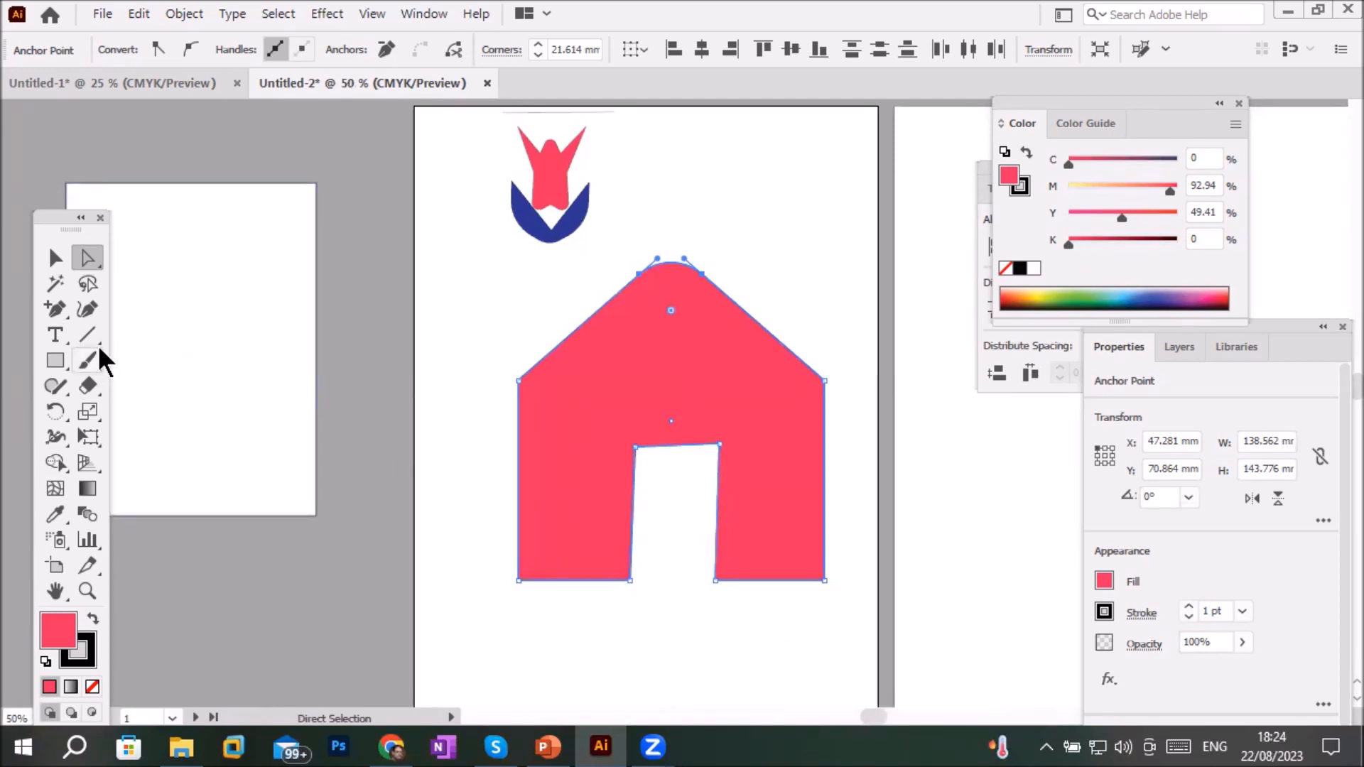
Draw a nearly horizontal line about 137 mm long below the house with the Line Segment tool
click(81, 332)
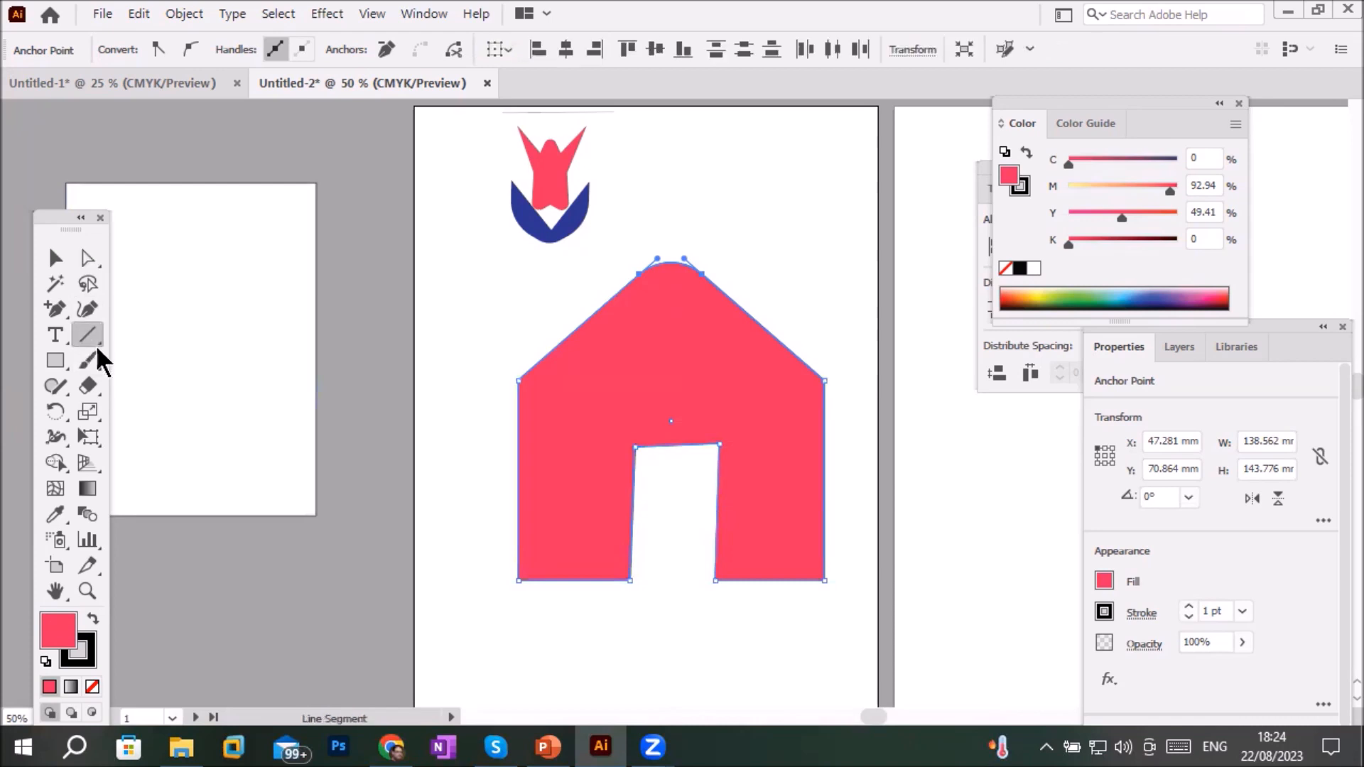
drag(529, 663, 833, 665)
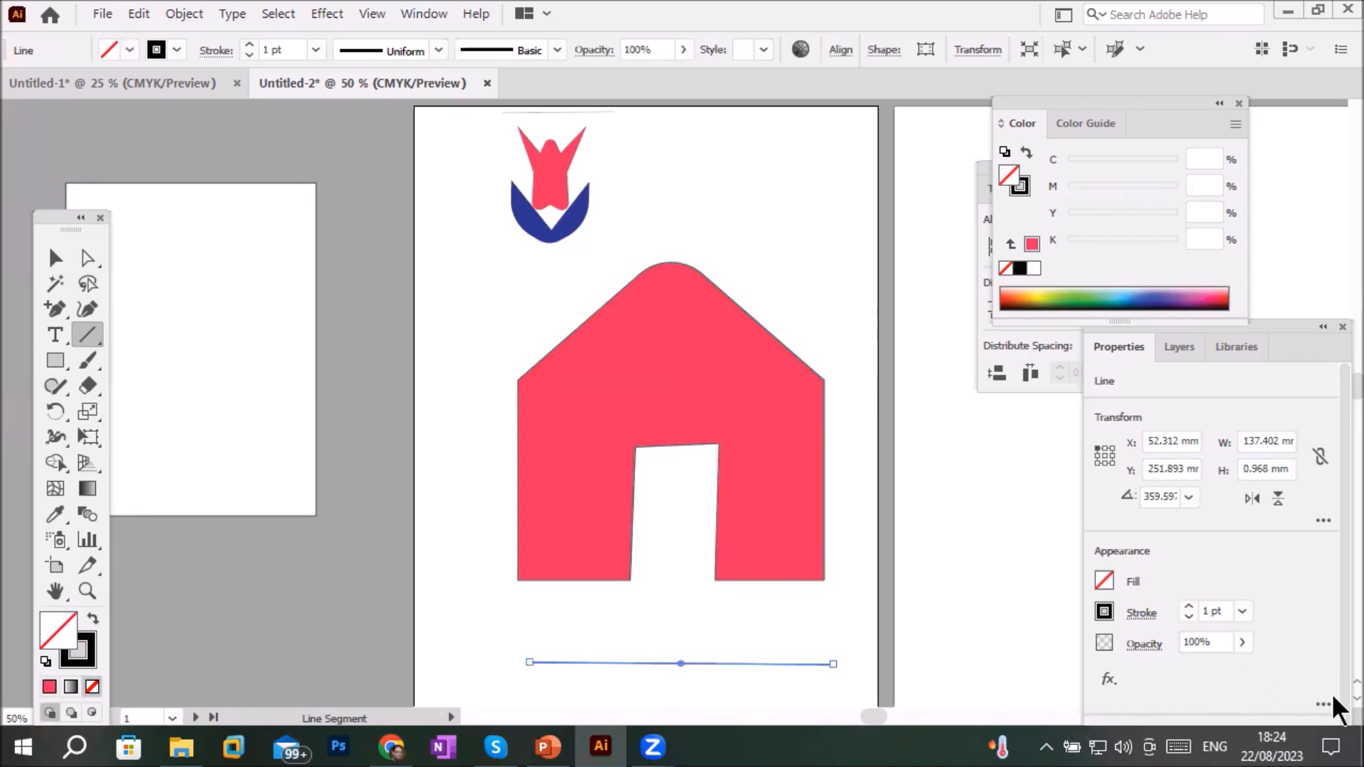
click(1356, 699)
scroll(1334, 704, down, 4)
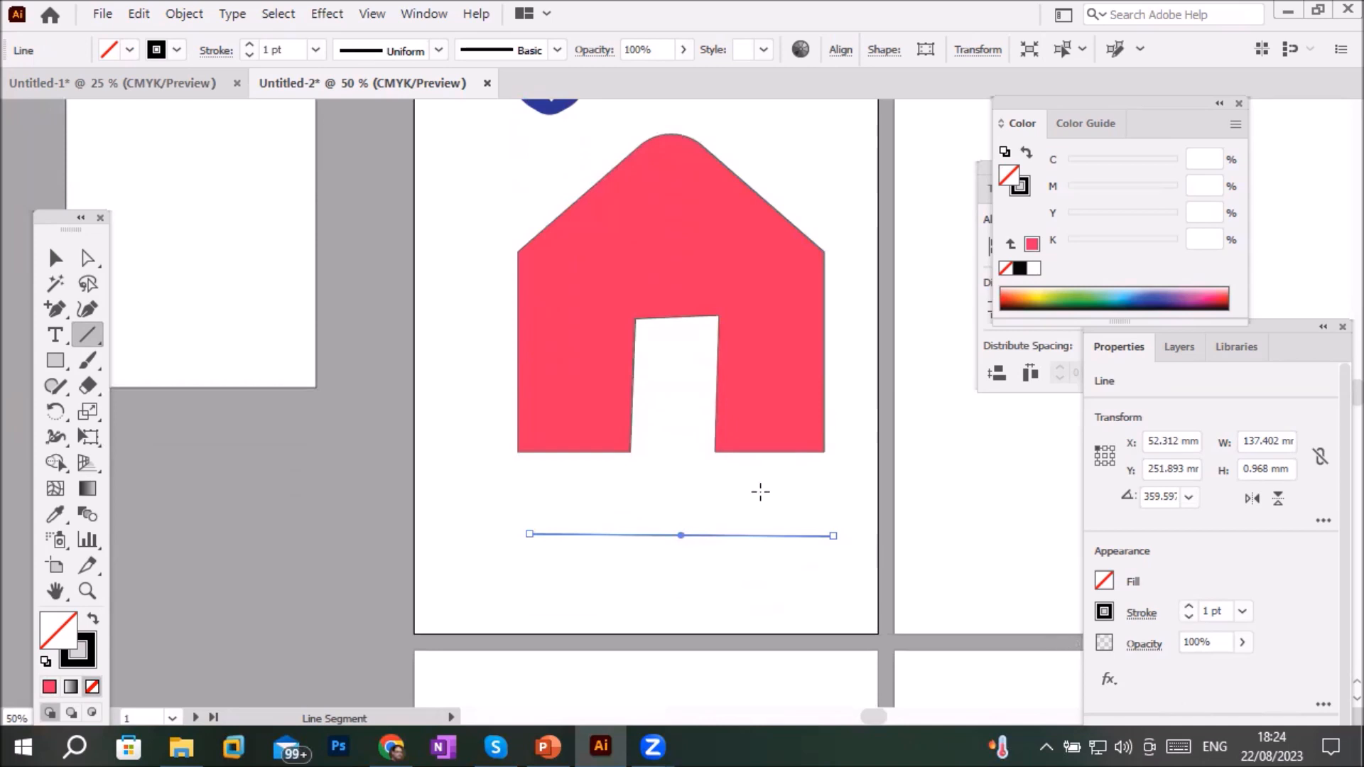
Add four roughly evenly spaced anchor points along the line, from about X 79 mm to X 156 mm
click(49, 306)
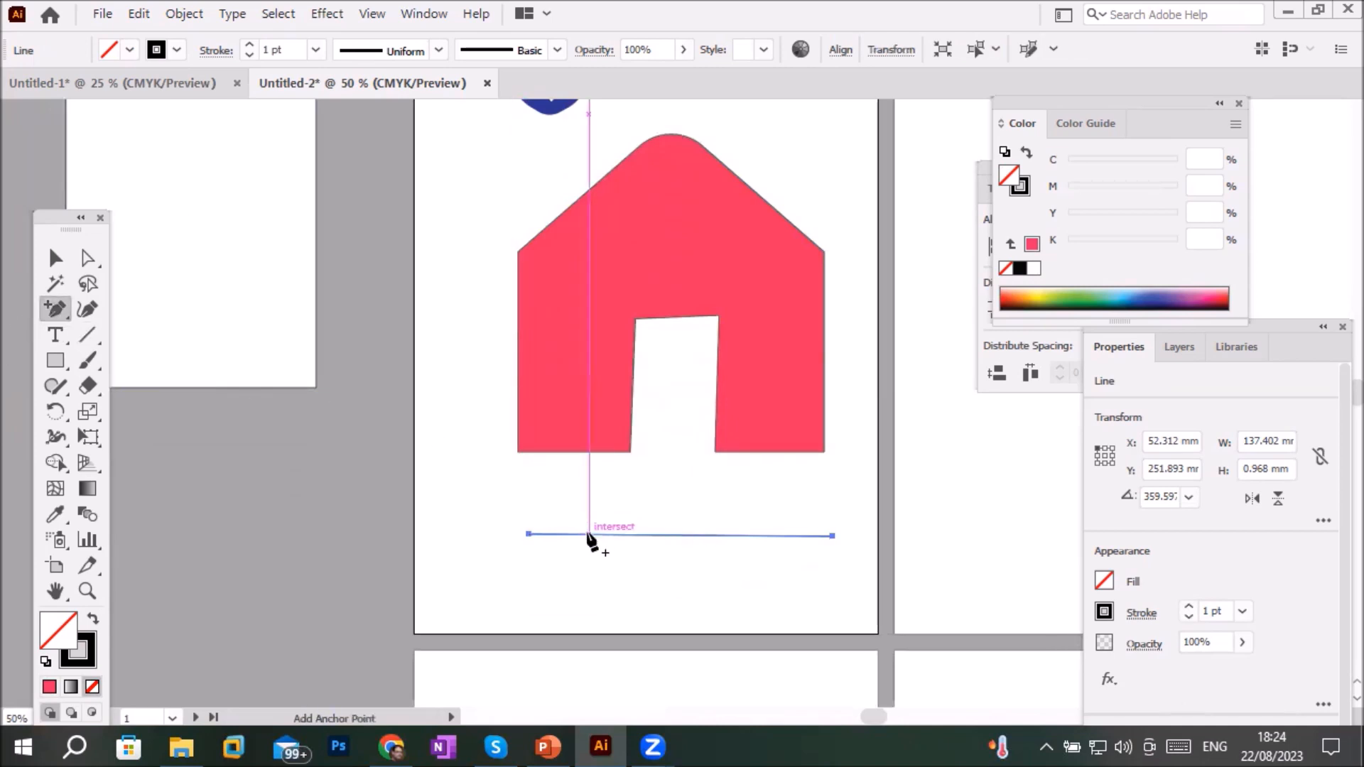
click(589, 534)
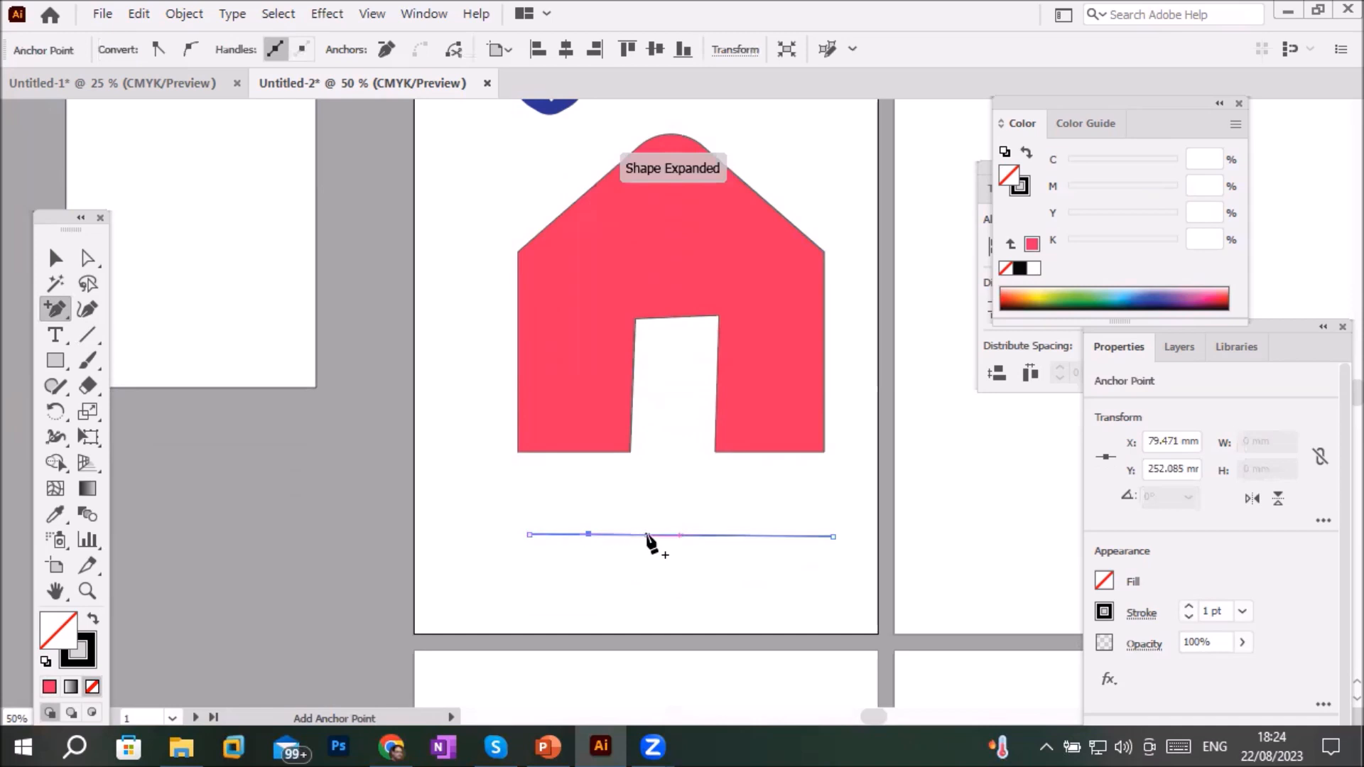
click(646, 534)
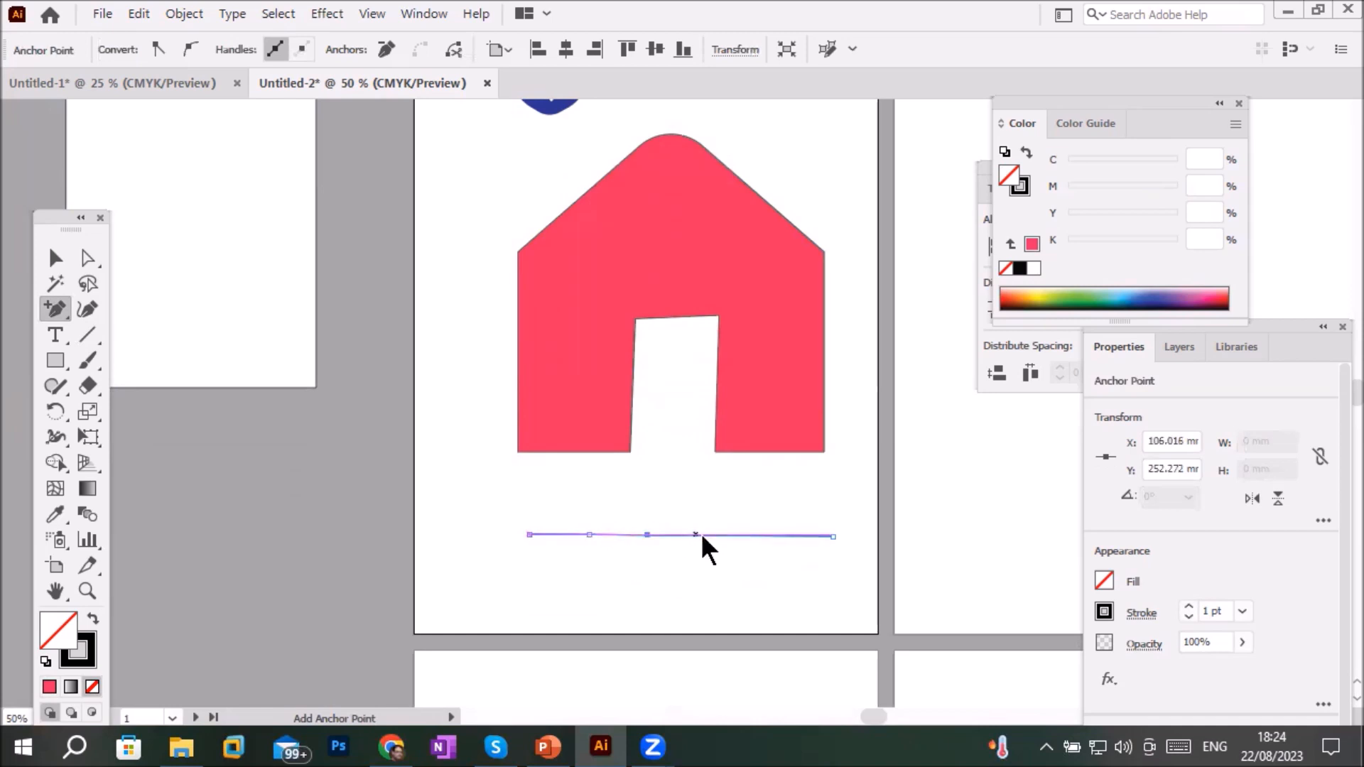
click(697, 536)
click(810, 402)
click(704, 536)
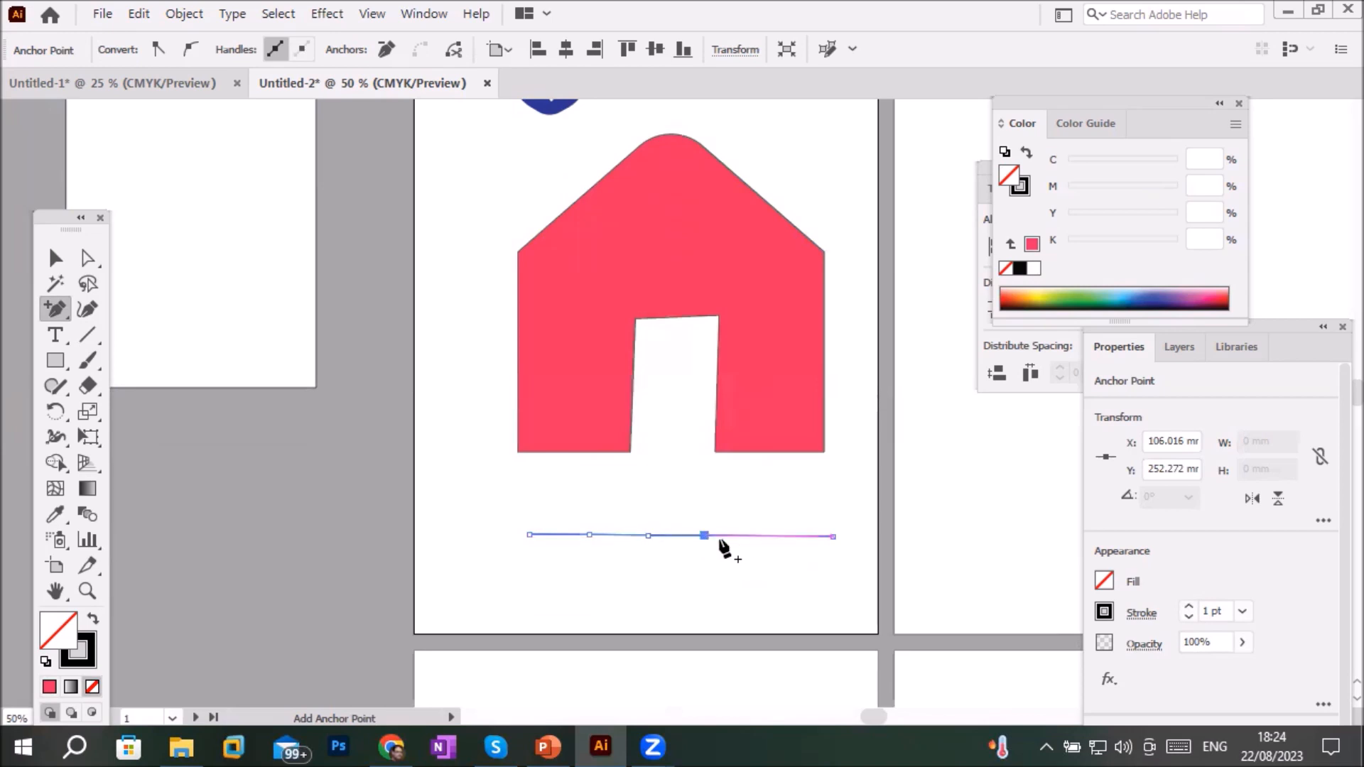
click(759, 536)
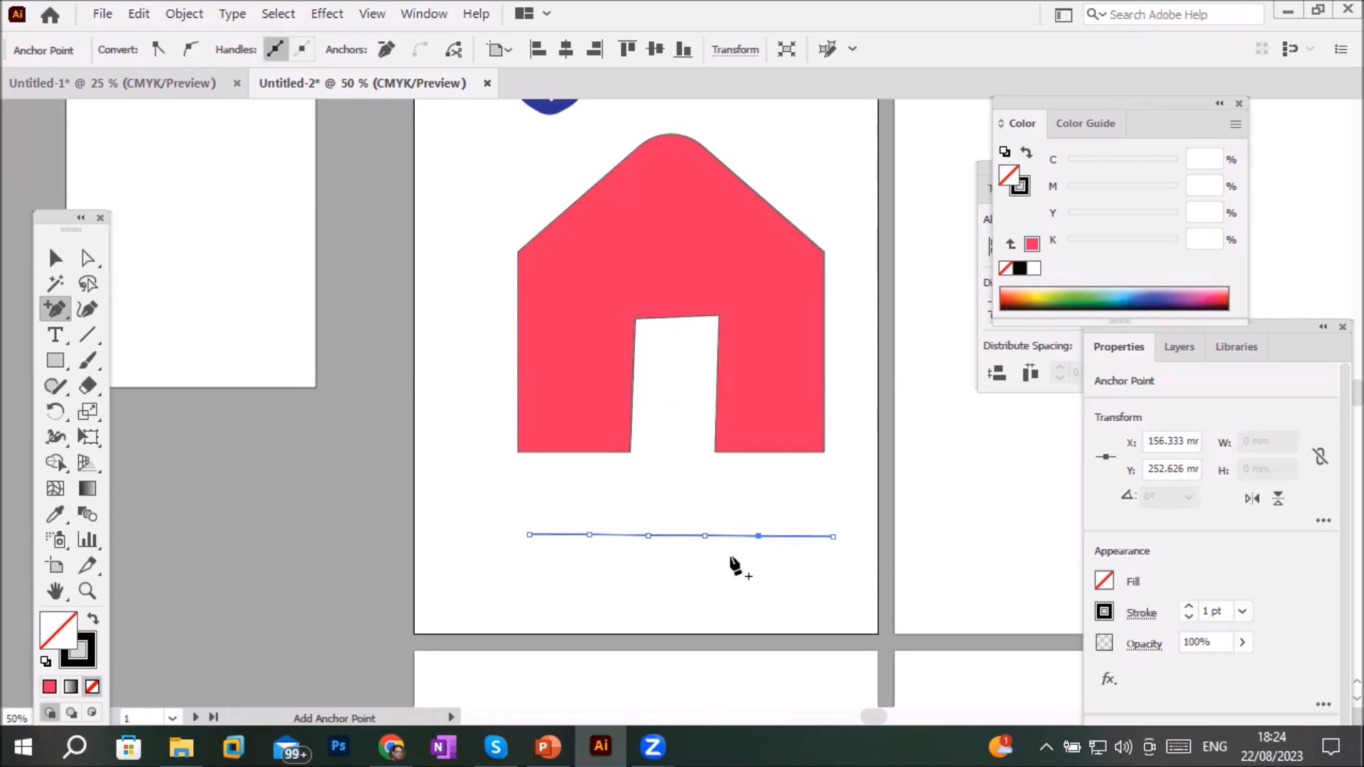
click(739, 506)
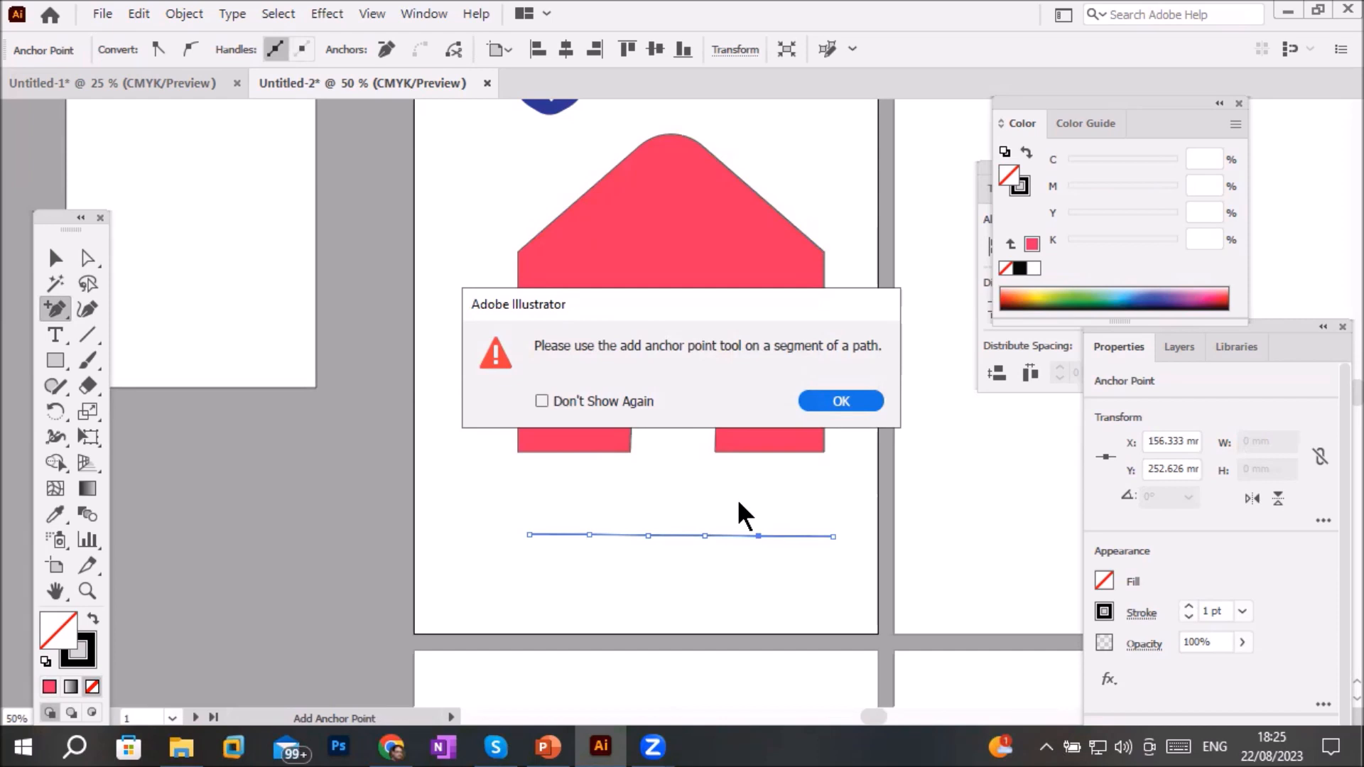
click(838, 402)
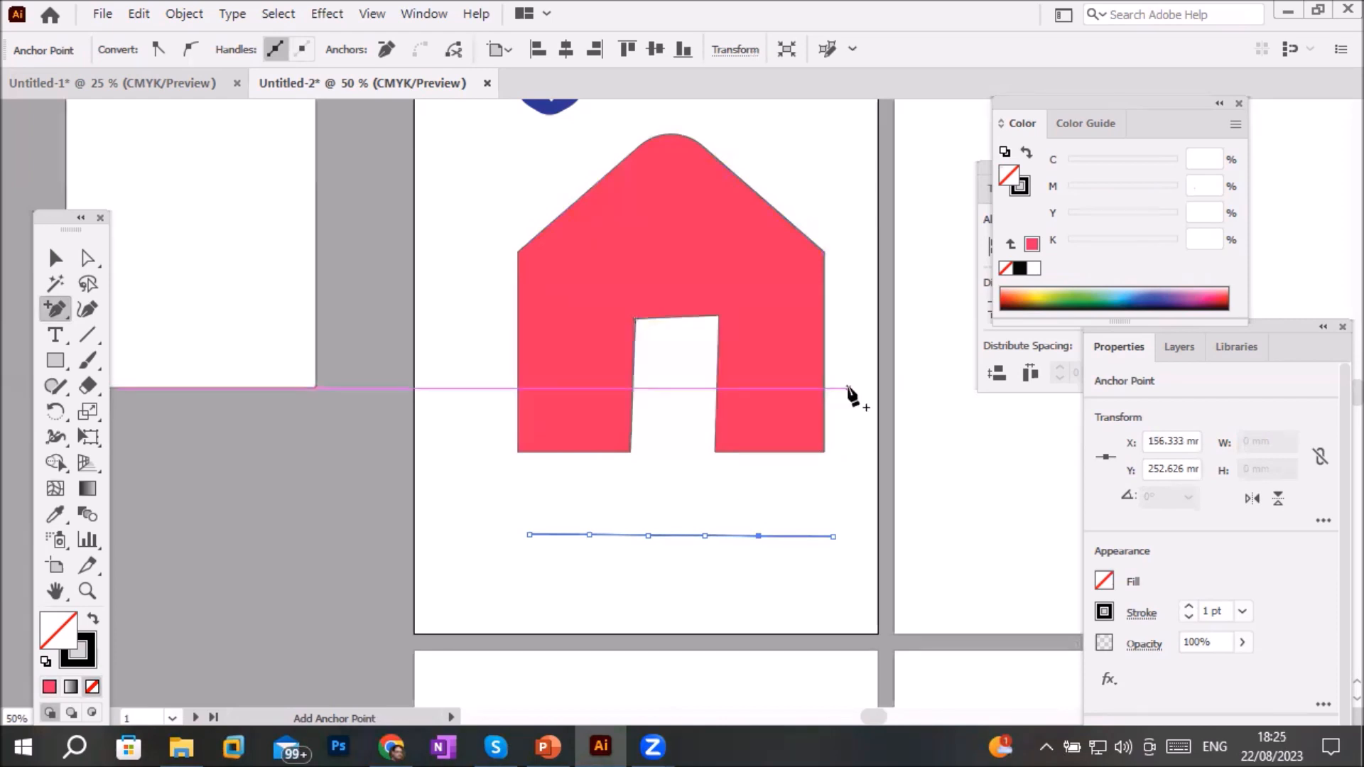
Select the first and third added anchors on the line and raise them together to about Y 235 mm, forming two zigzag peaks
click(87, 261)
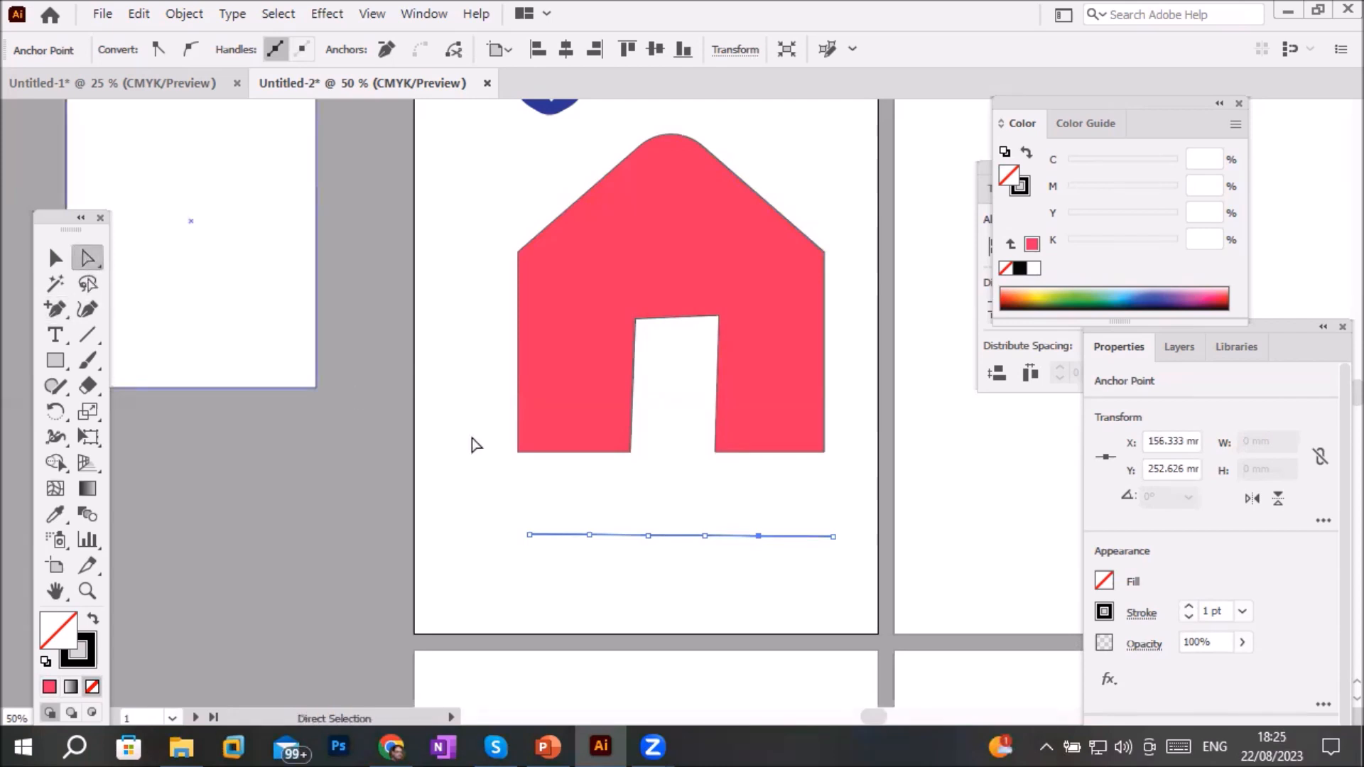
click(590, 538)
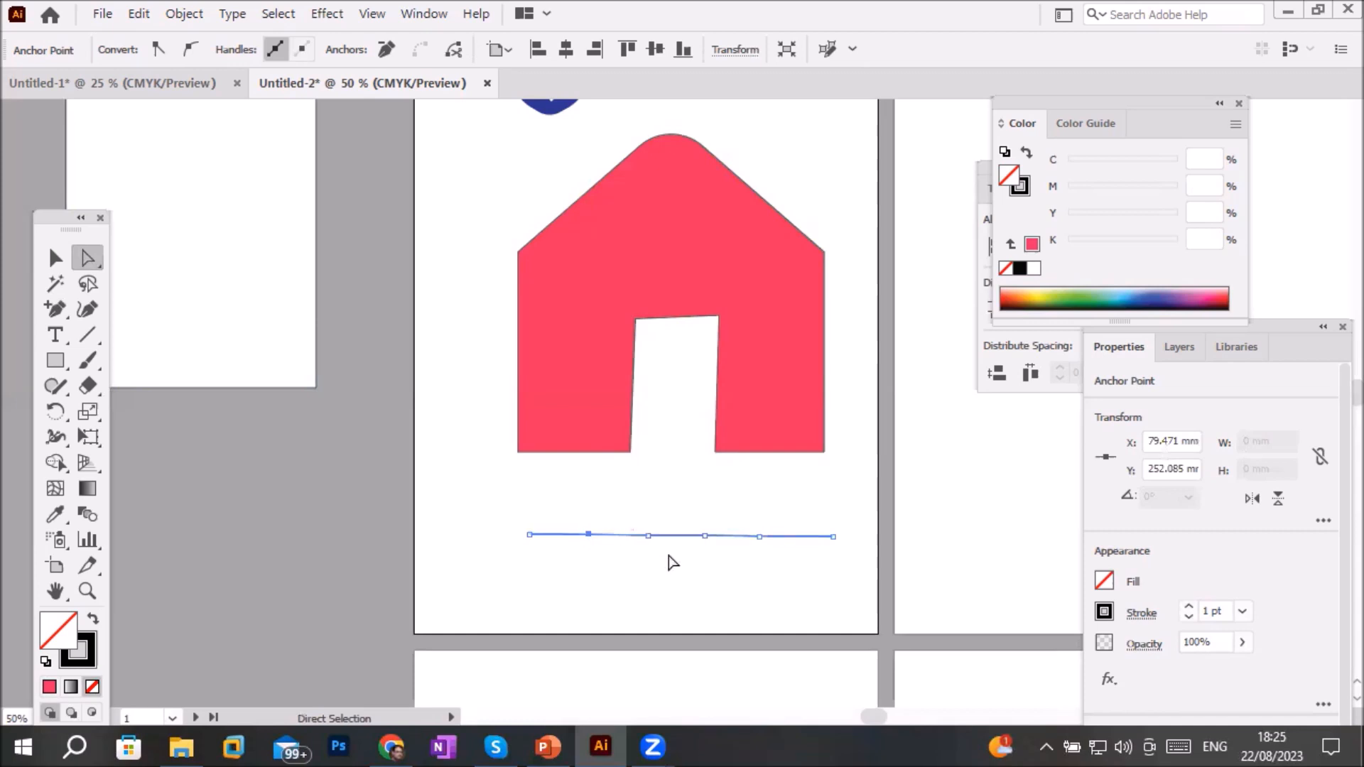
shift+click(705, 535)
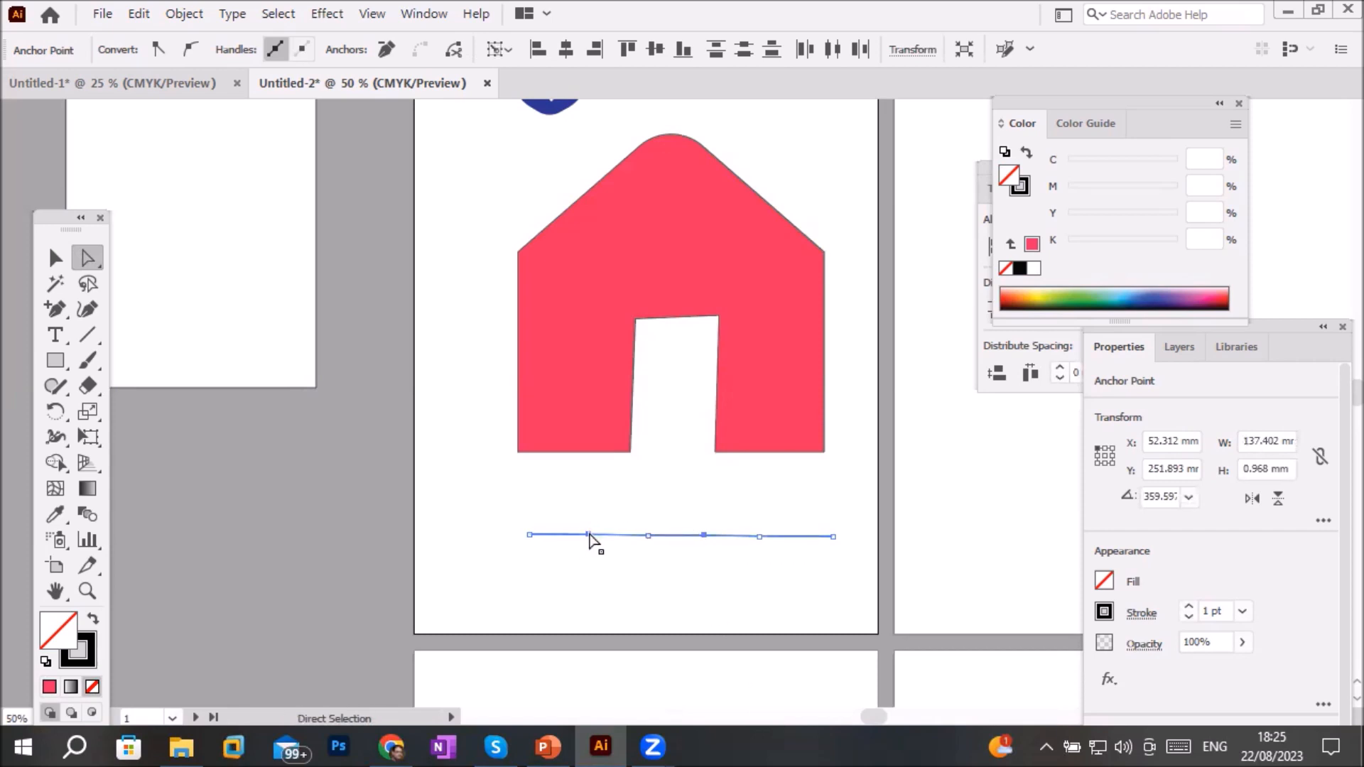
drag(589, 534, 591, 496)
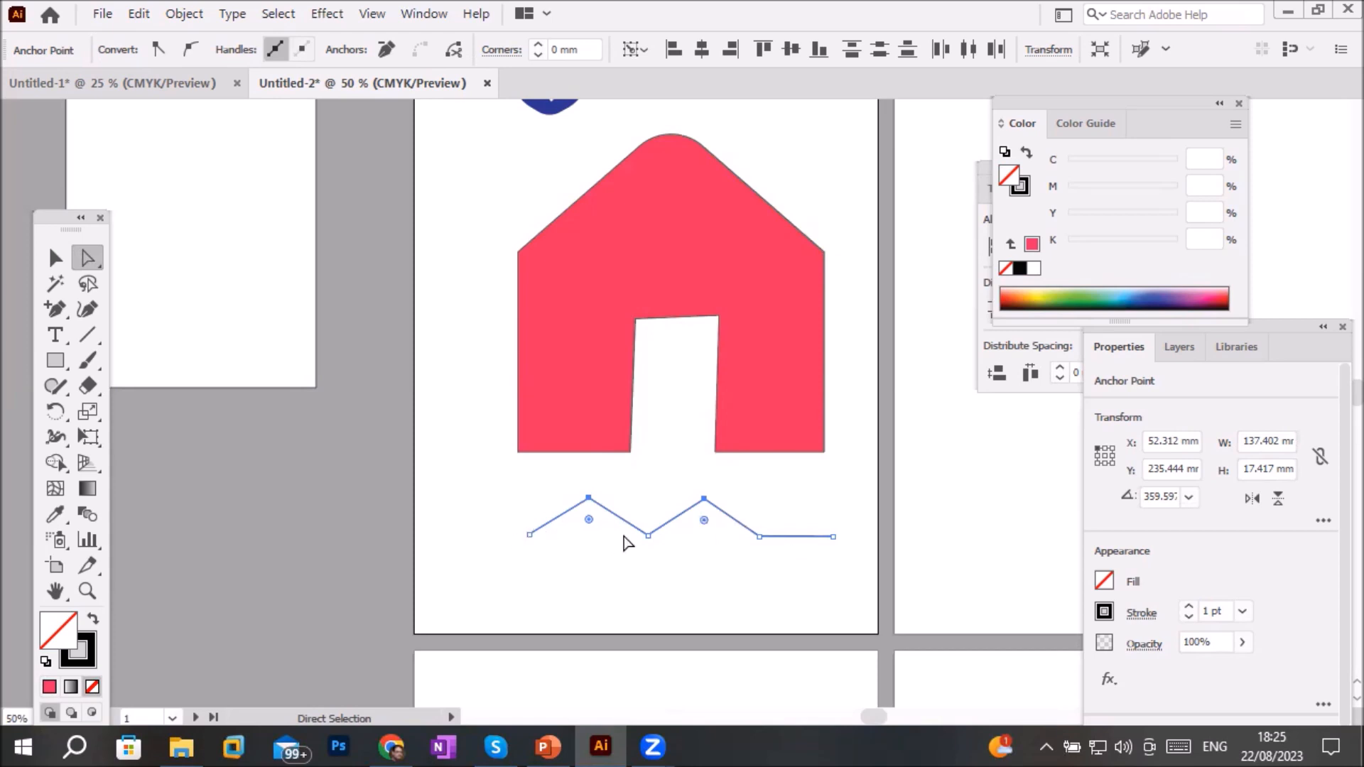
Remove both ends of the zigzag and its remaining lower right point with the Delete Anchor Point tool, leaving a V shape
click(833, 537)
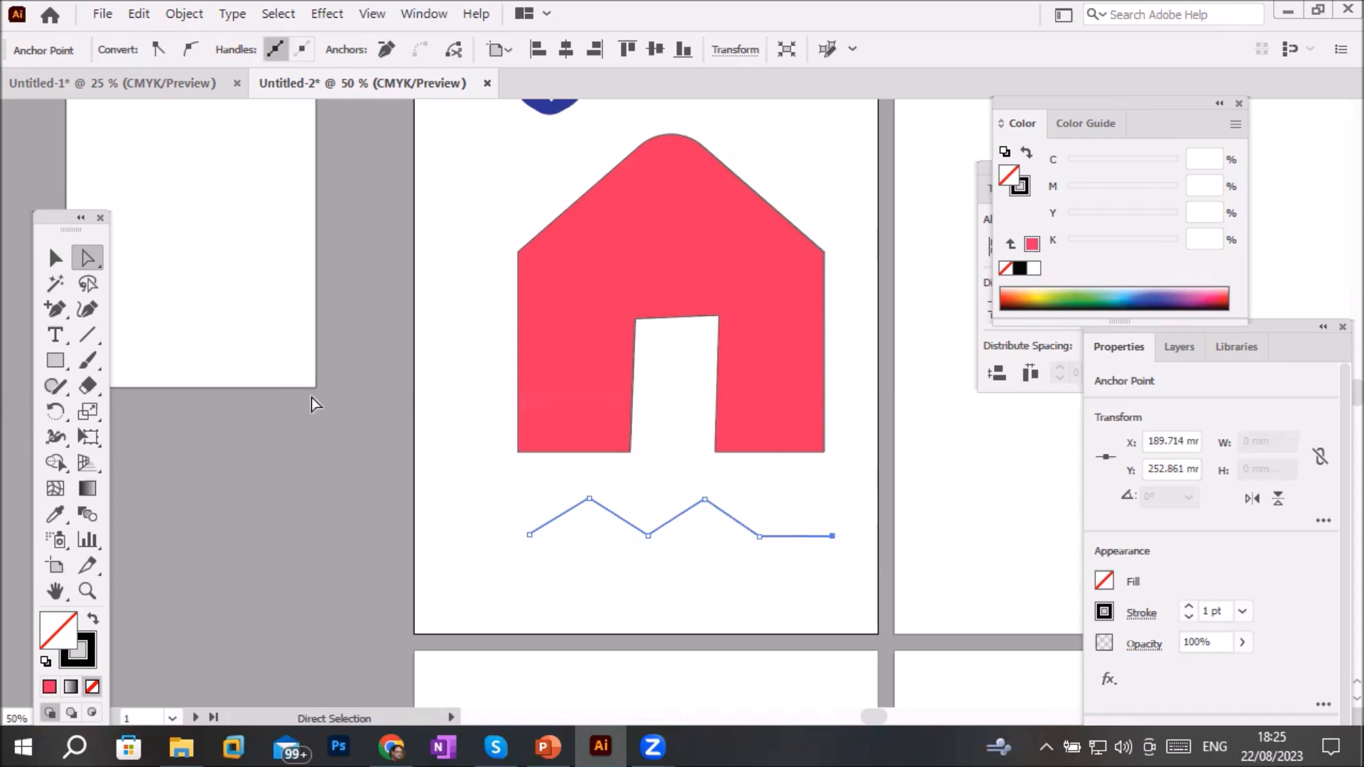
click(52, 310)
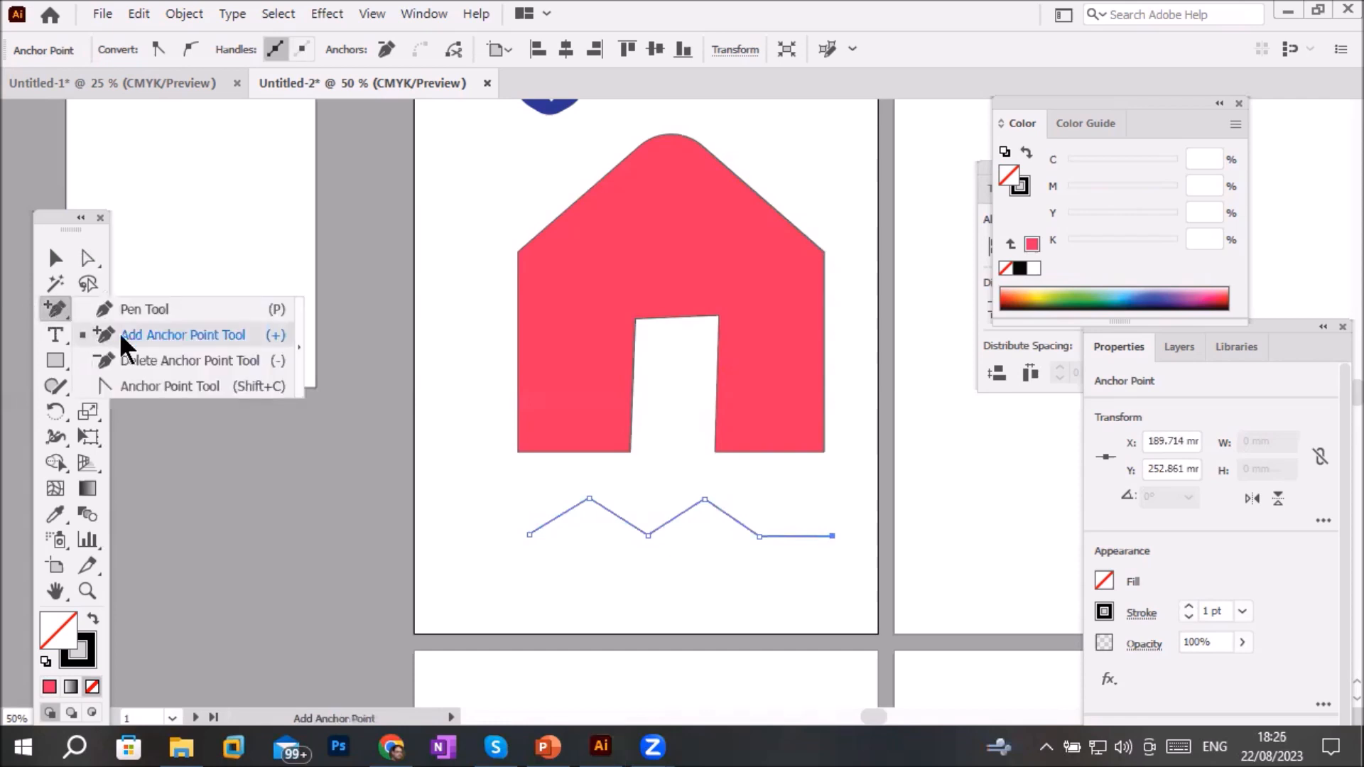
click(192, 358)
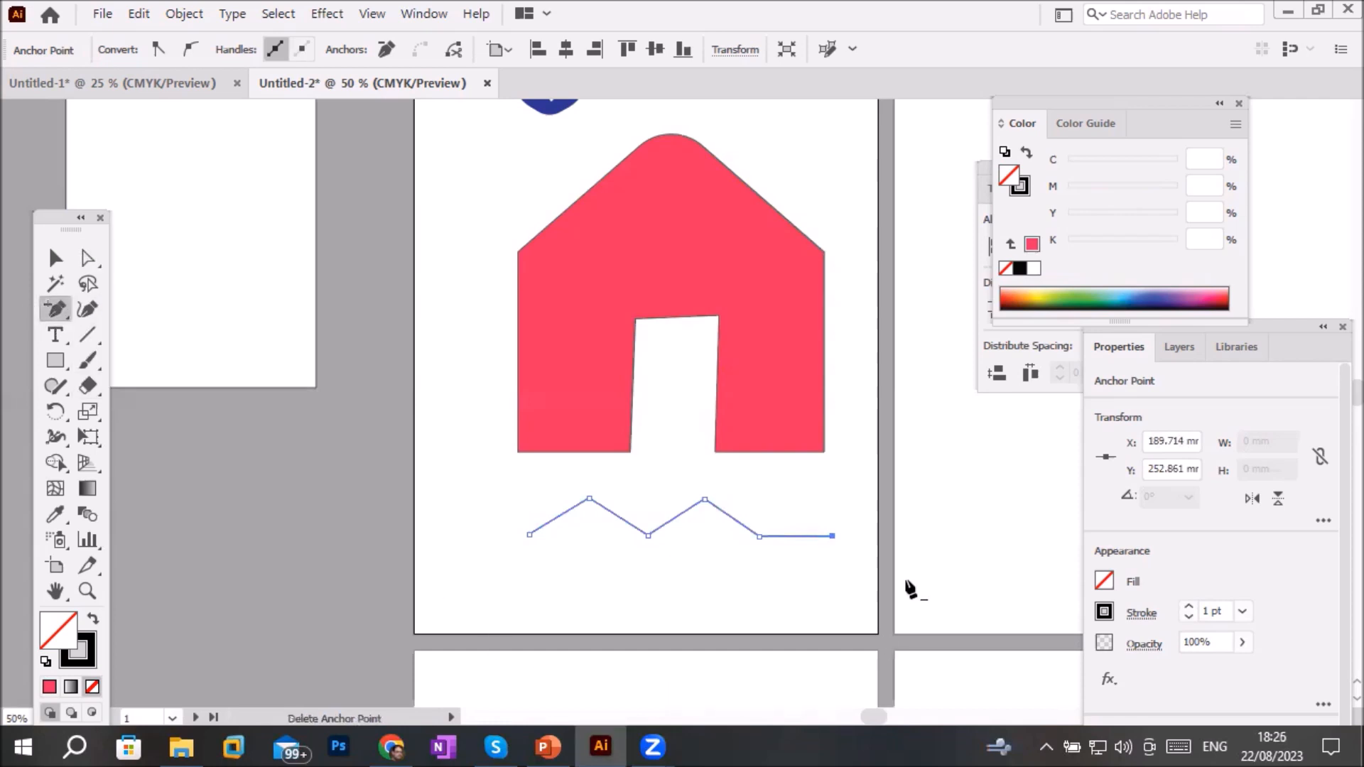
click(833, 537)
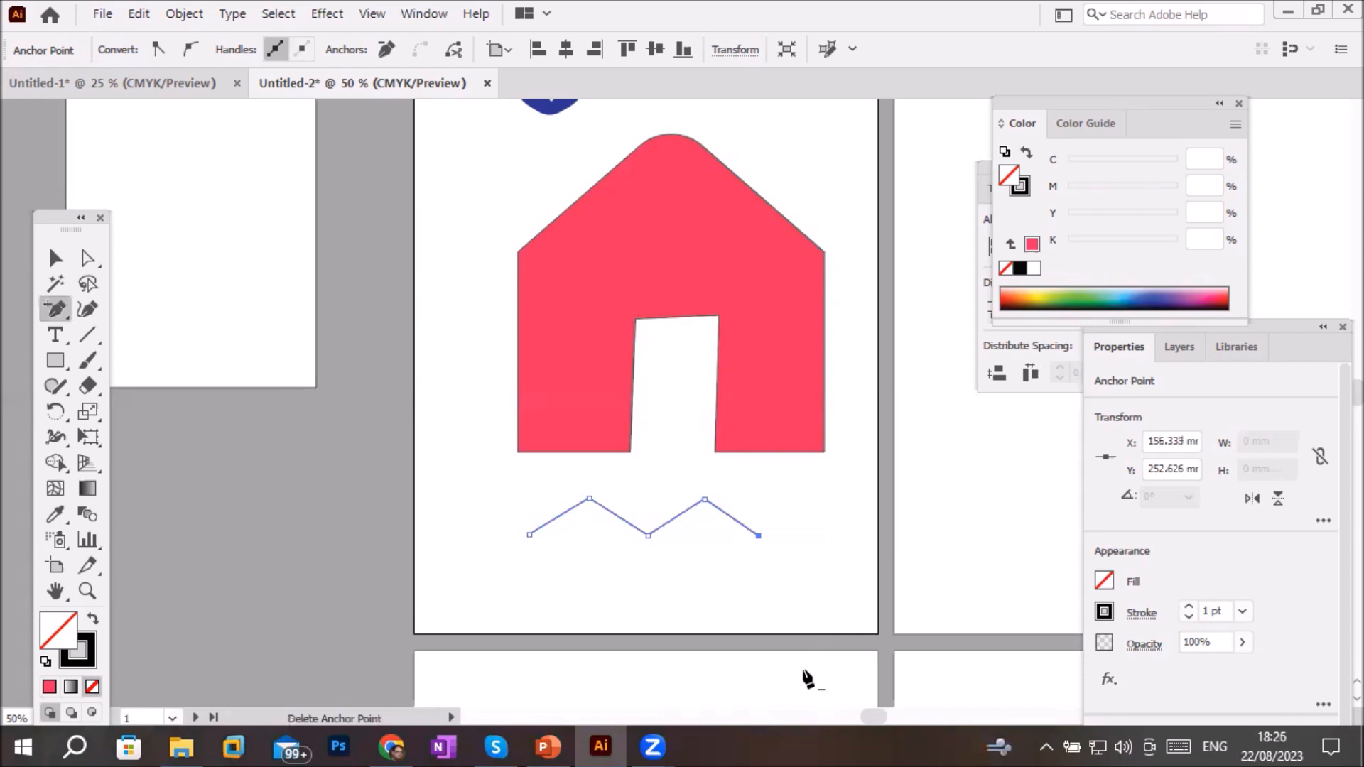
click(530, 534)
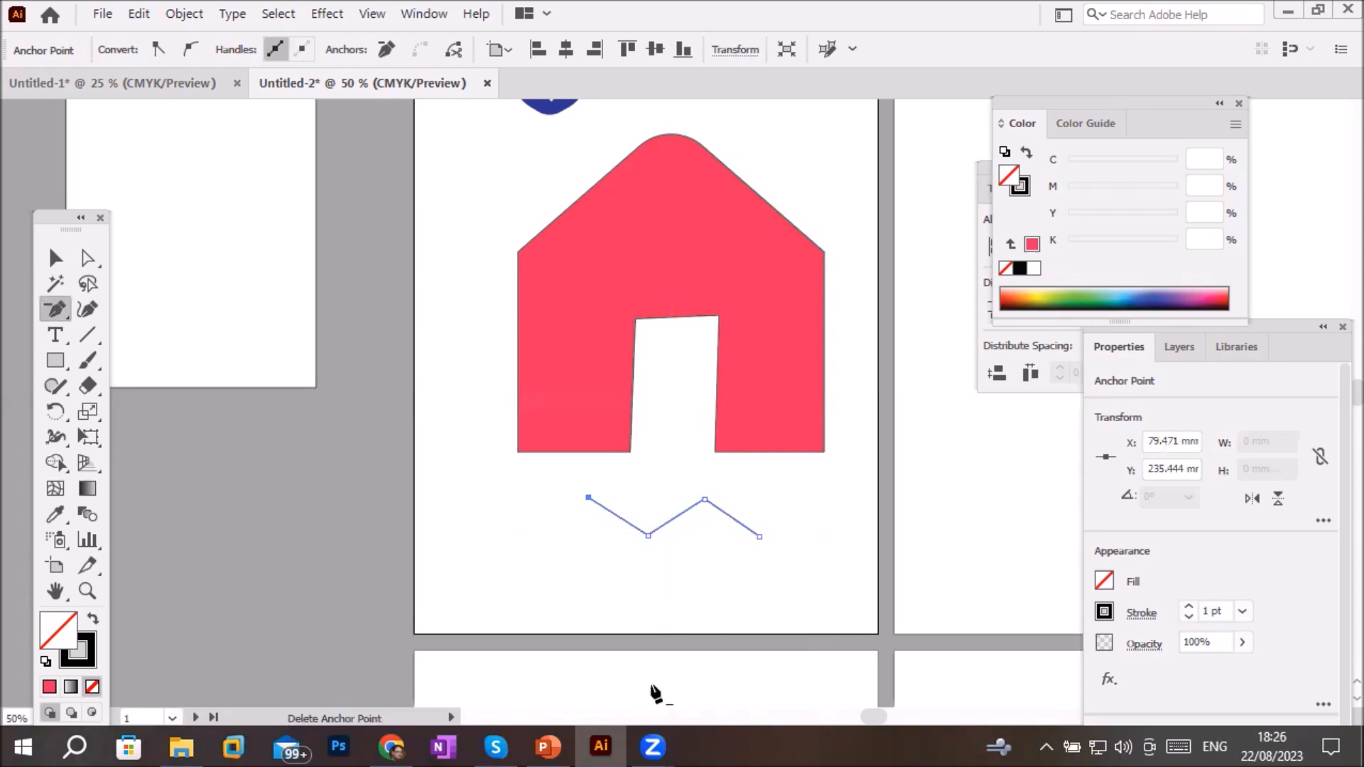
click(759, 536)
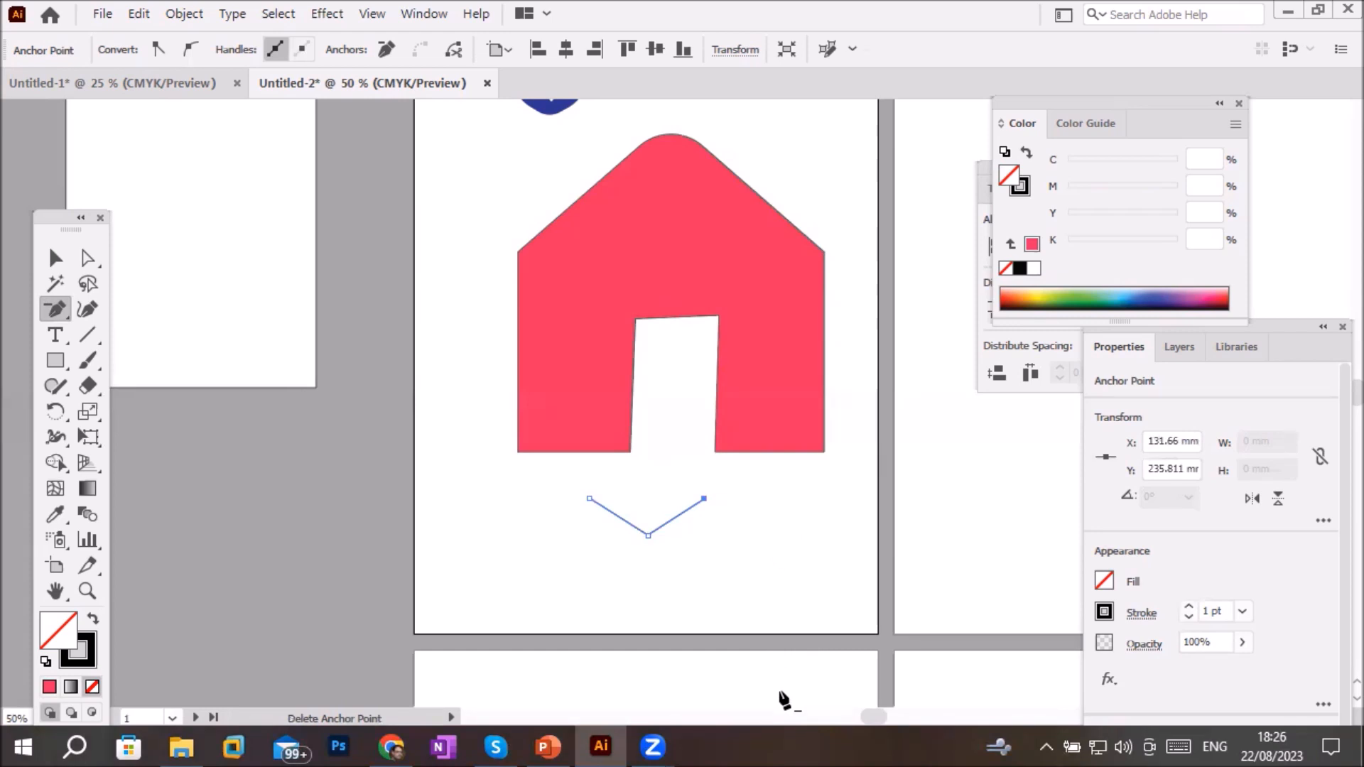
Delete the V's bottom anchor point and its right end point, leaving only a single stray anchor point
click(648, 535)
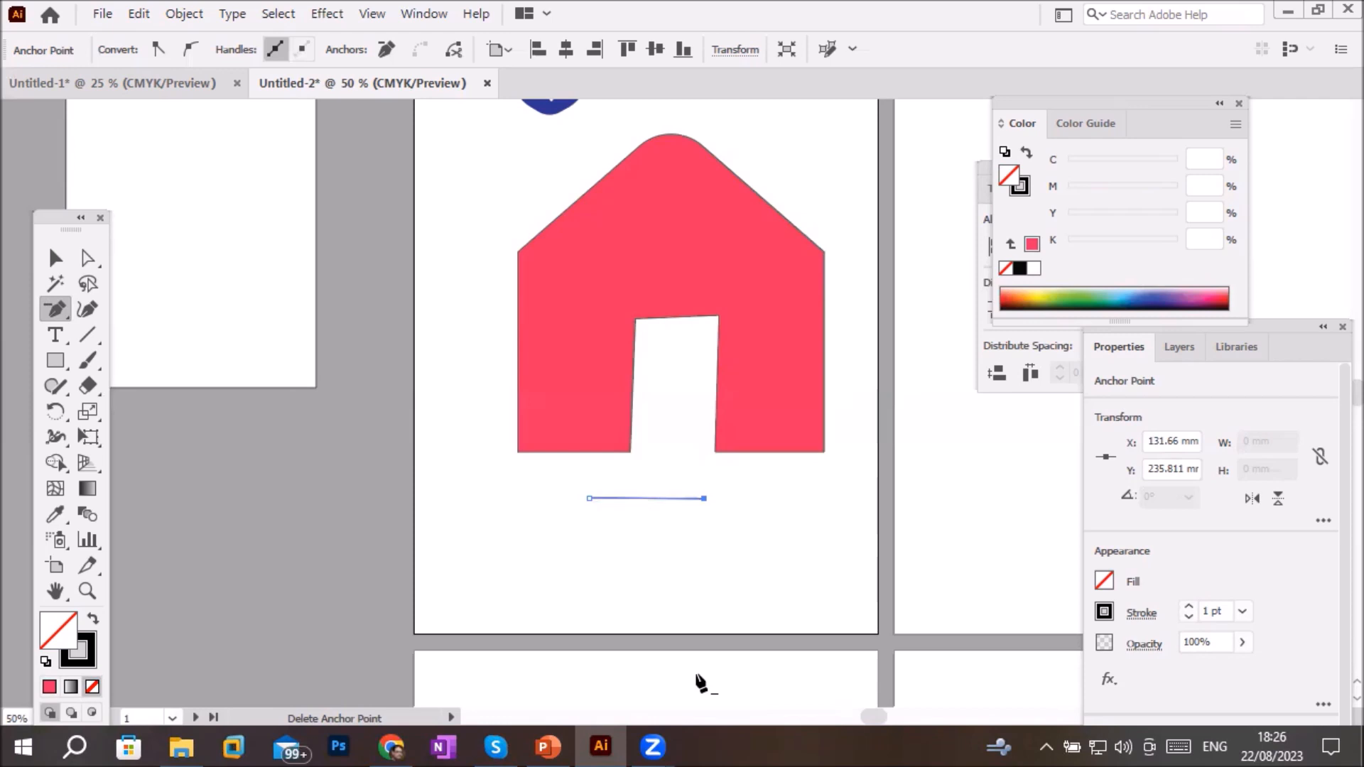
key(ctrl+z)
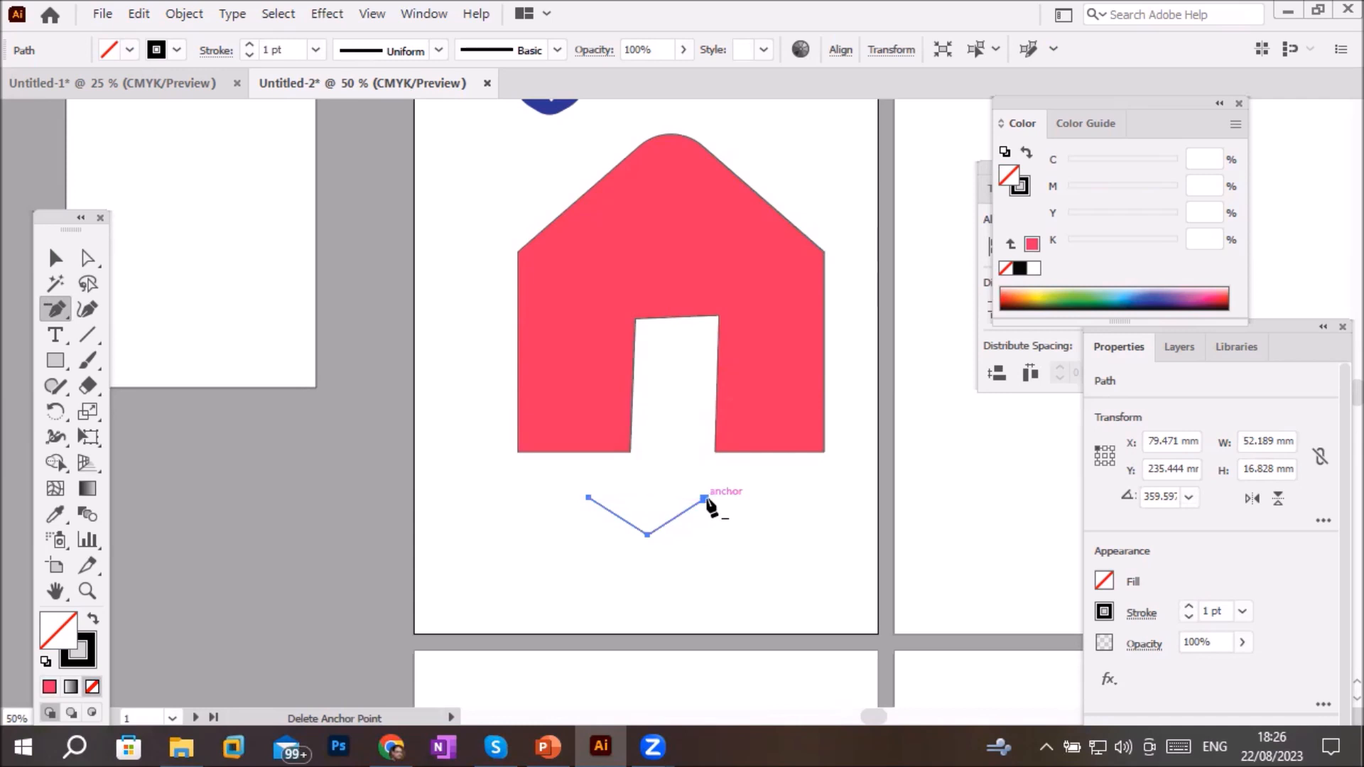
click(648, 534)
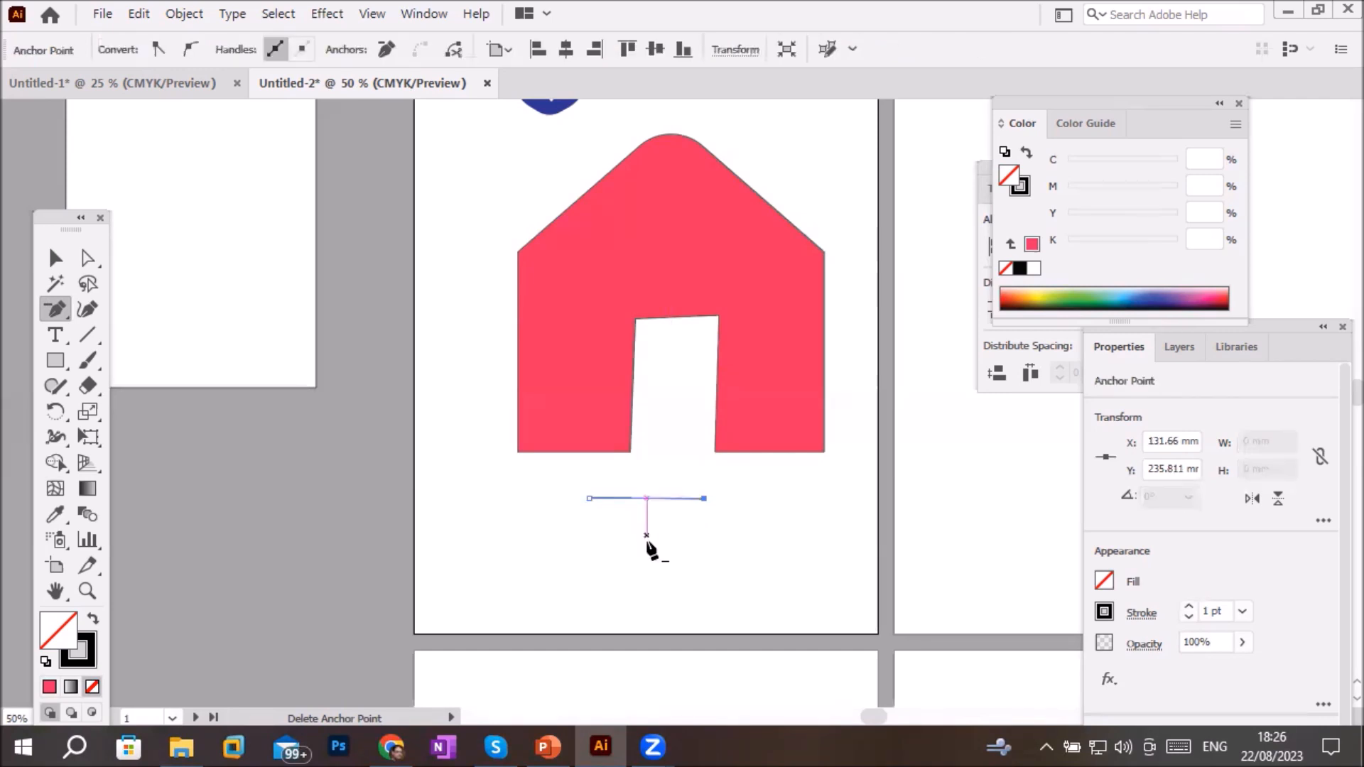
click(706, 500)
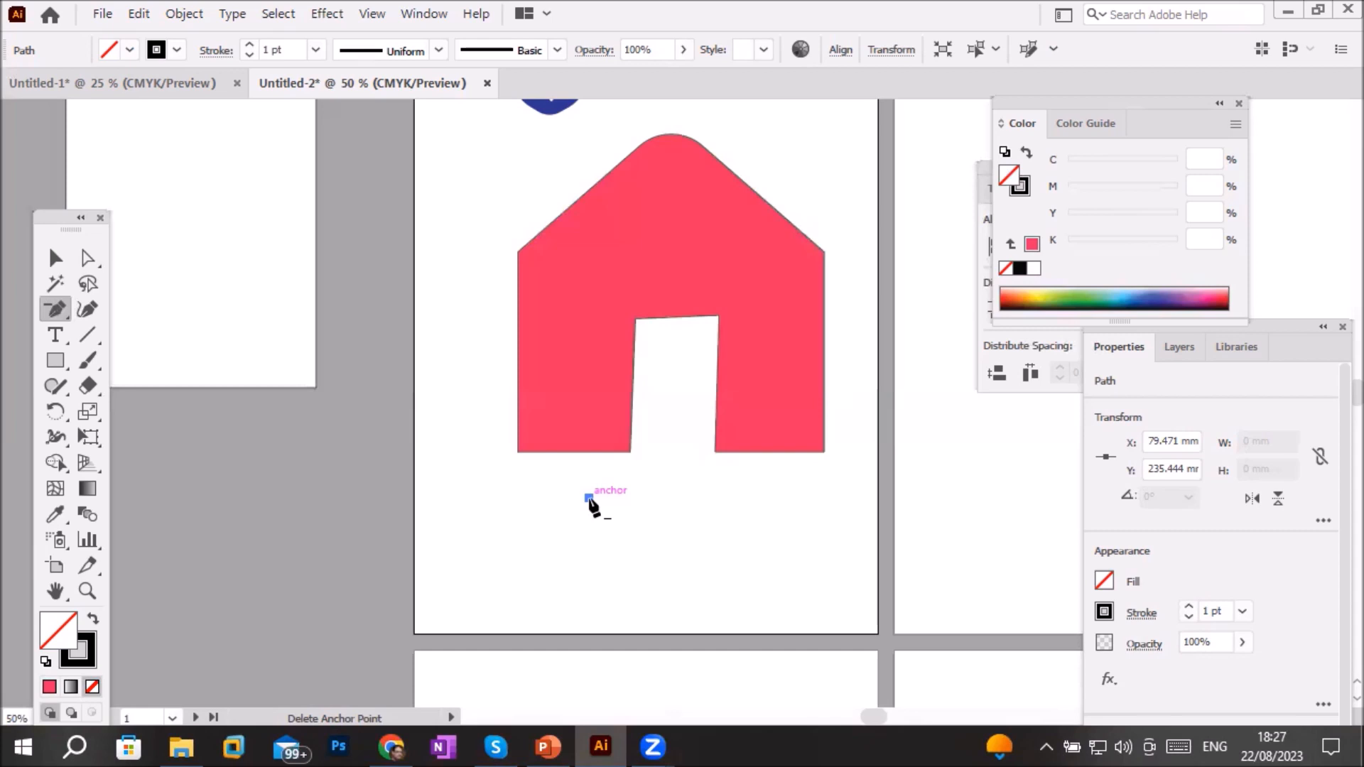
Clean up the document's paths, deleting stray points, unpainted objects and empty text paths
click(188, 10)
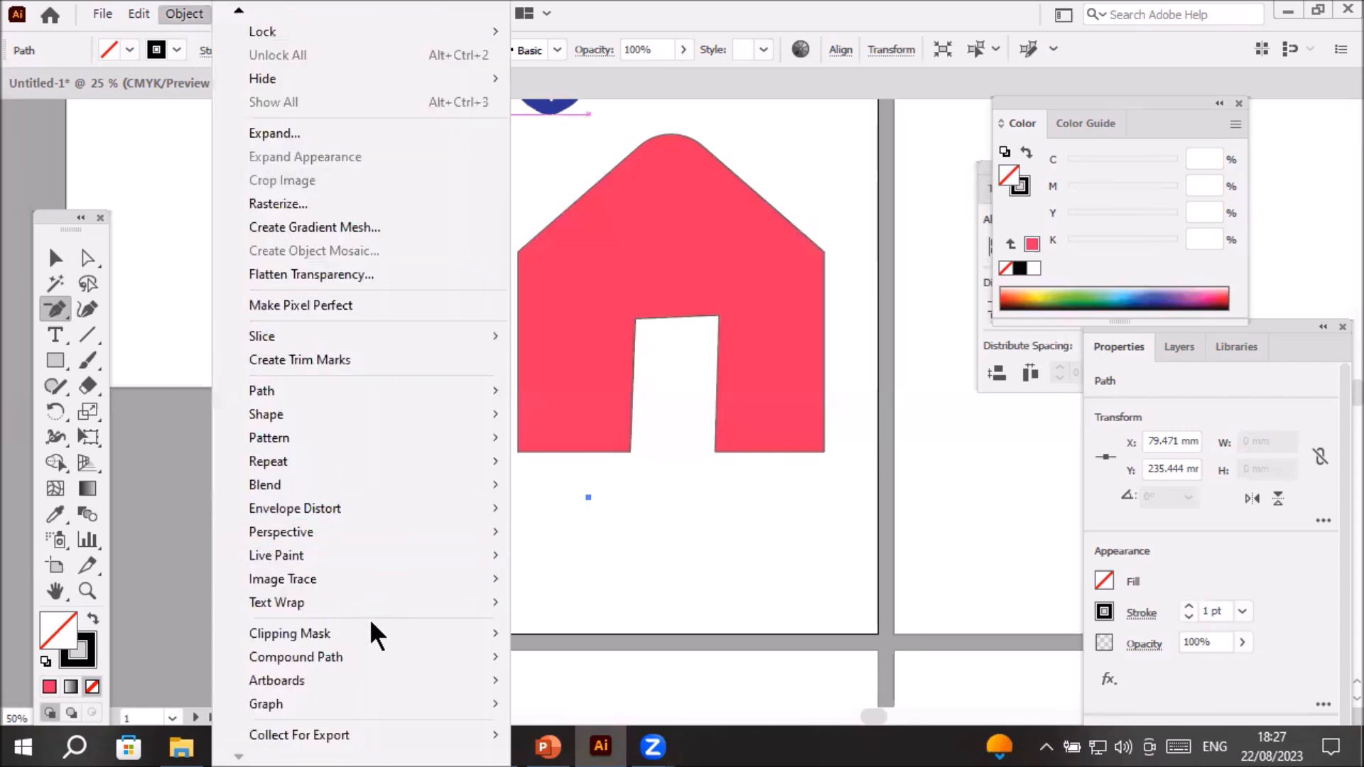
mouse_move(375, 391)
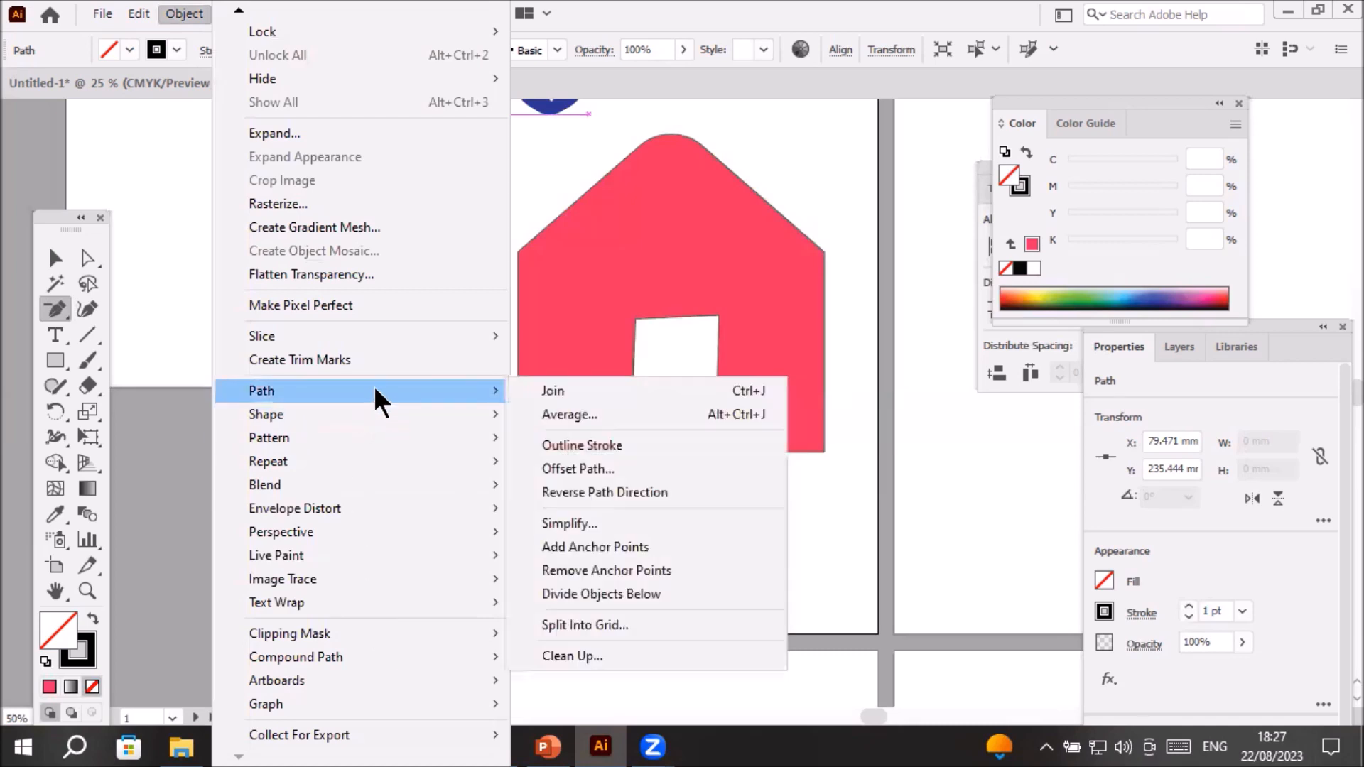
click(603, 656)
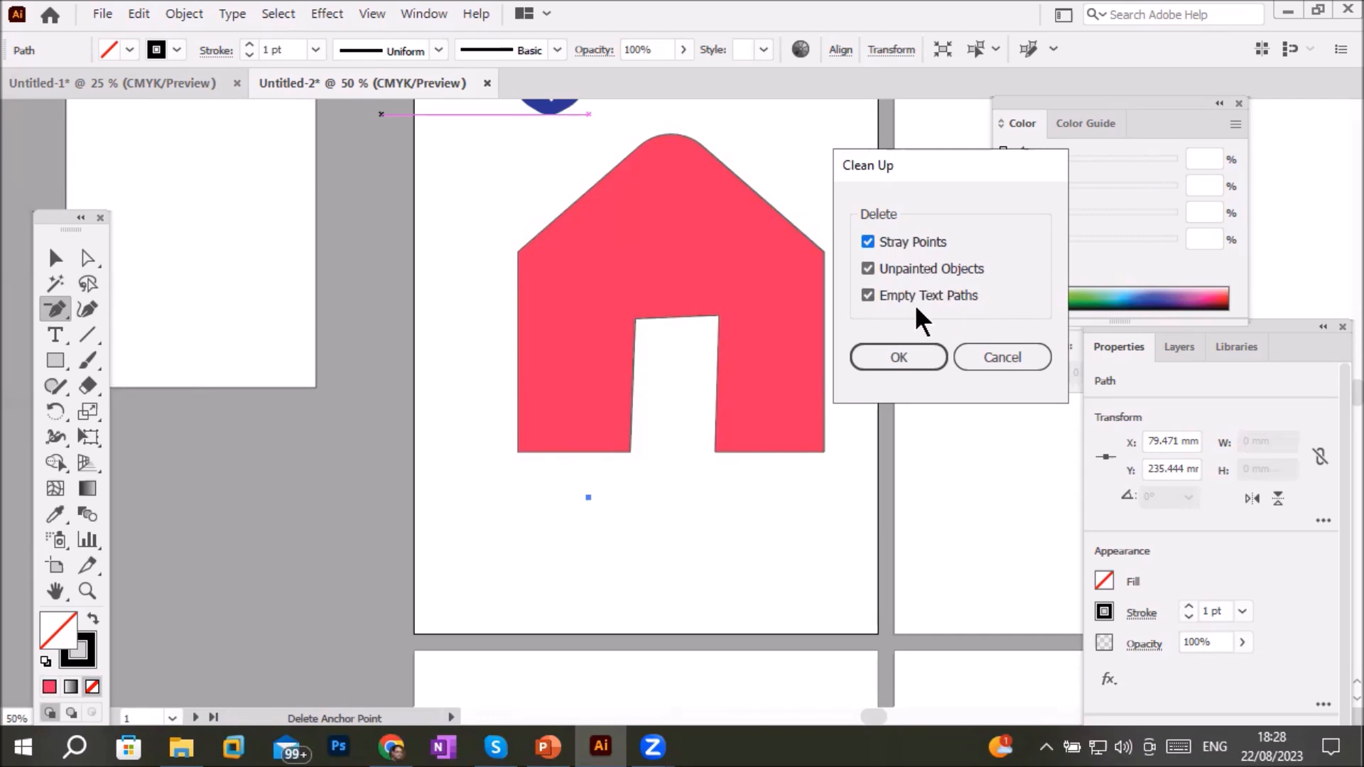
click(898, 355)
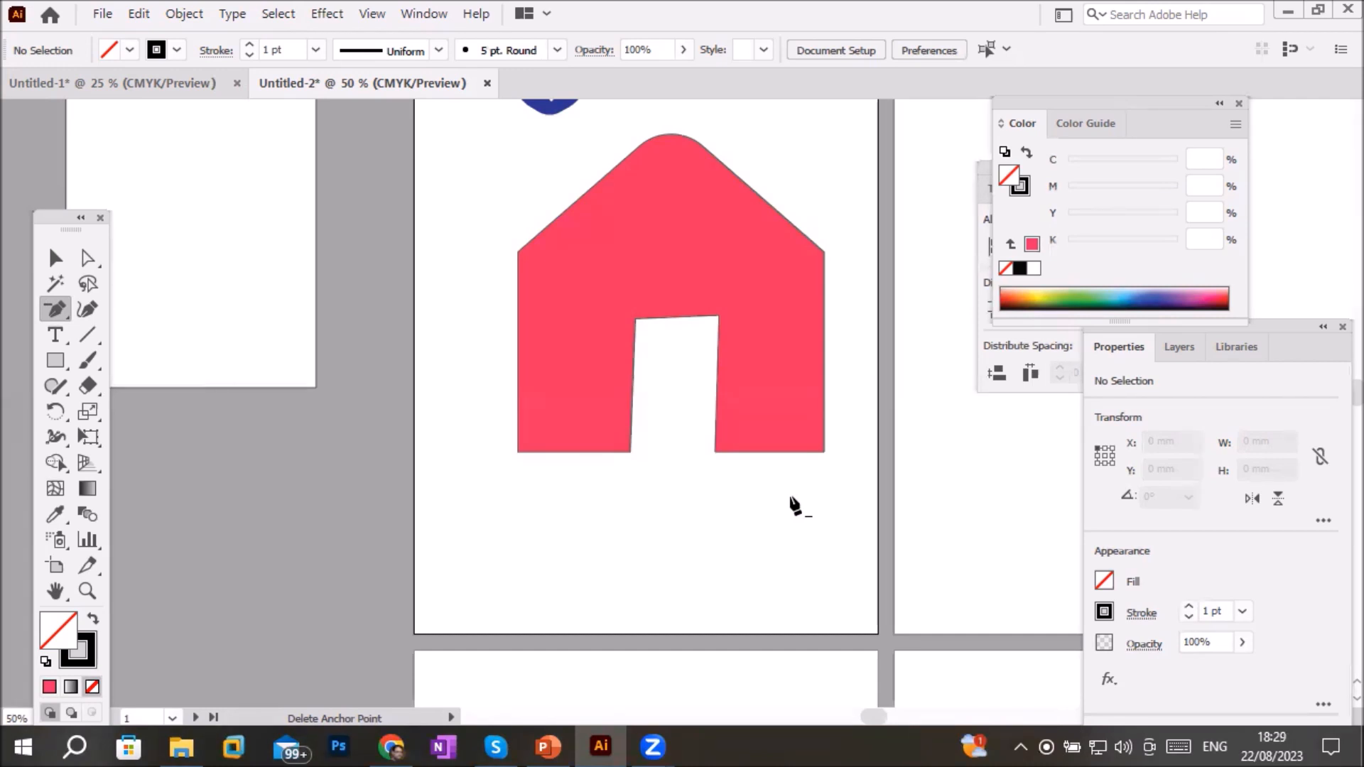
Draw a rectangle about 158 mm by 44 mm below the house, set its stroke to none and deselect it
click(56, 360)
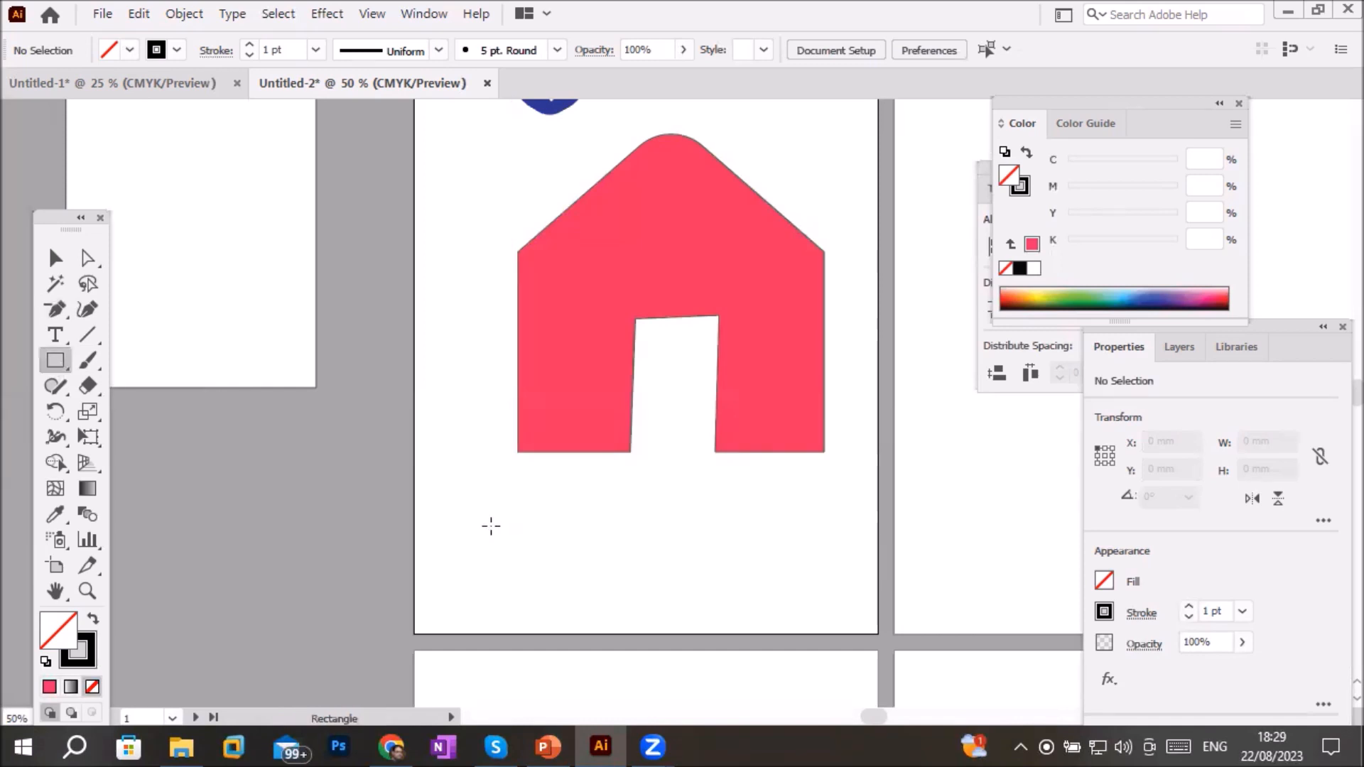
drag(492, 506, 841, 604)
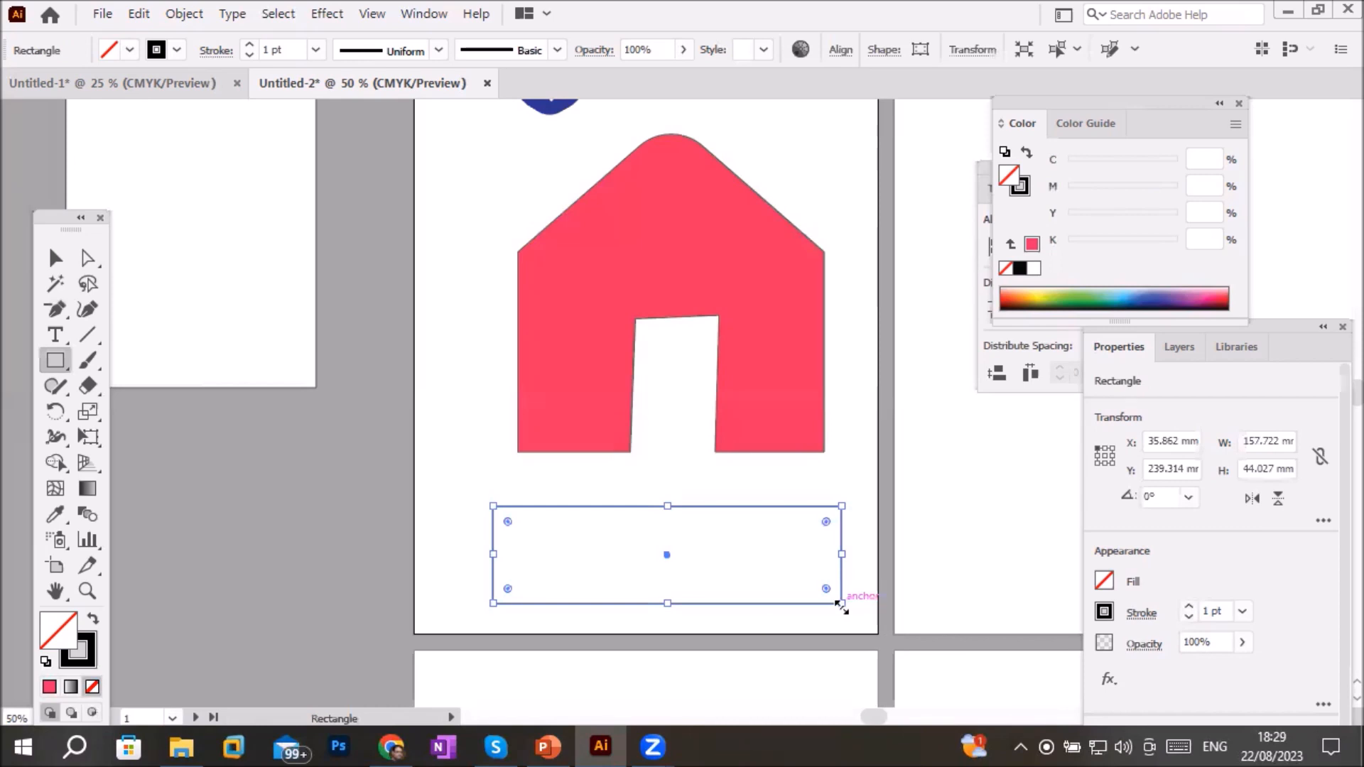
click(86, 655)
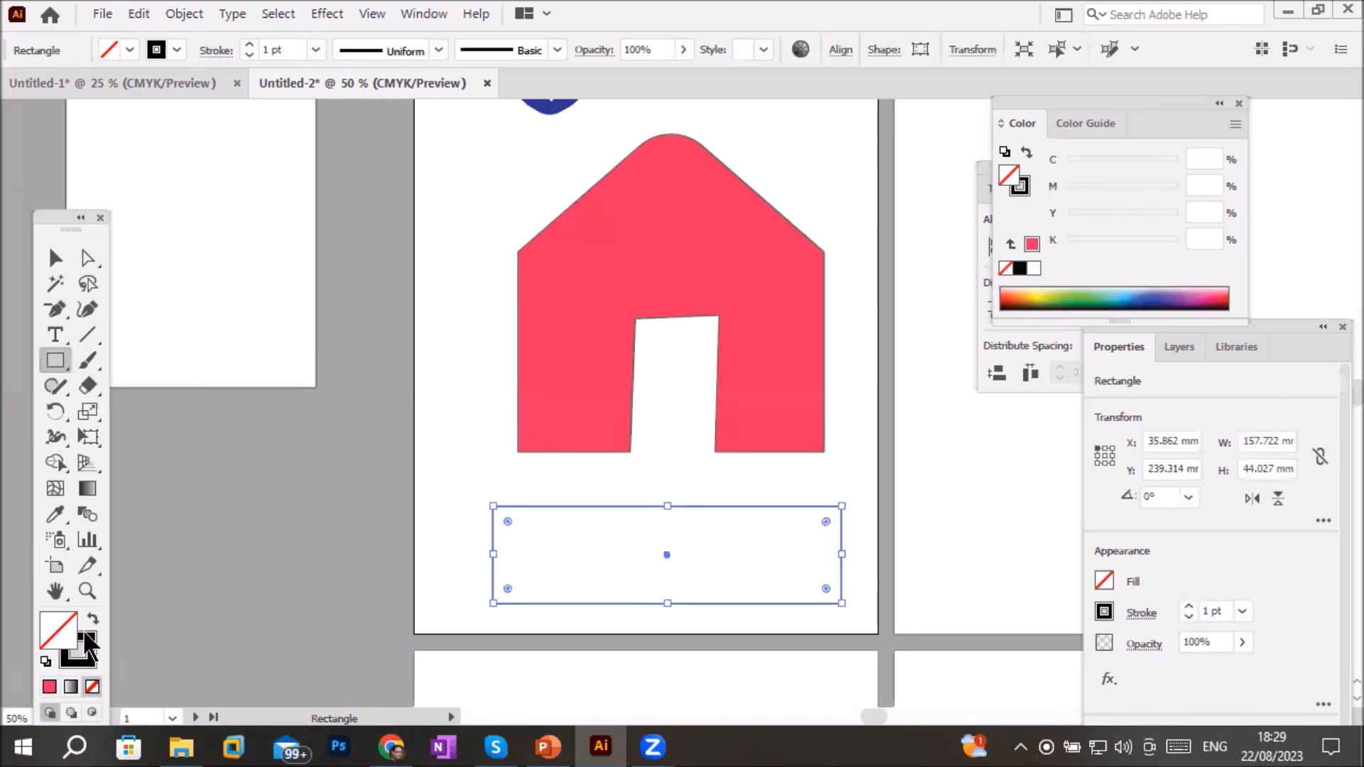
click(91, 687)
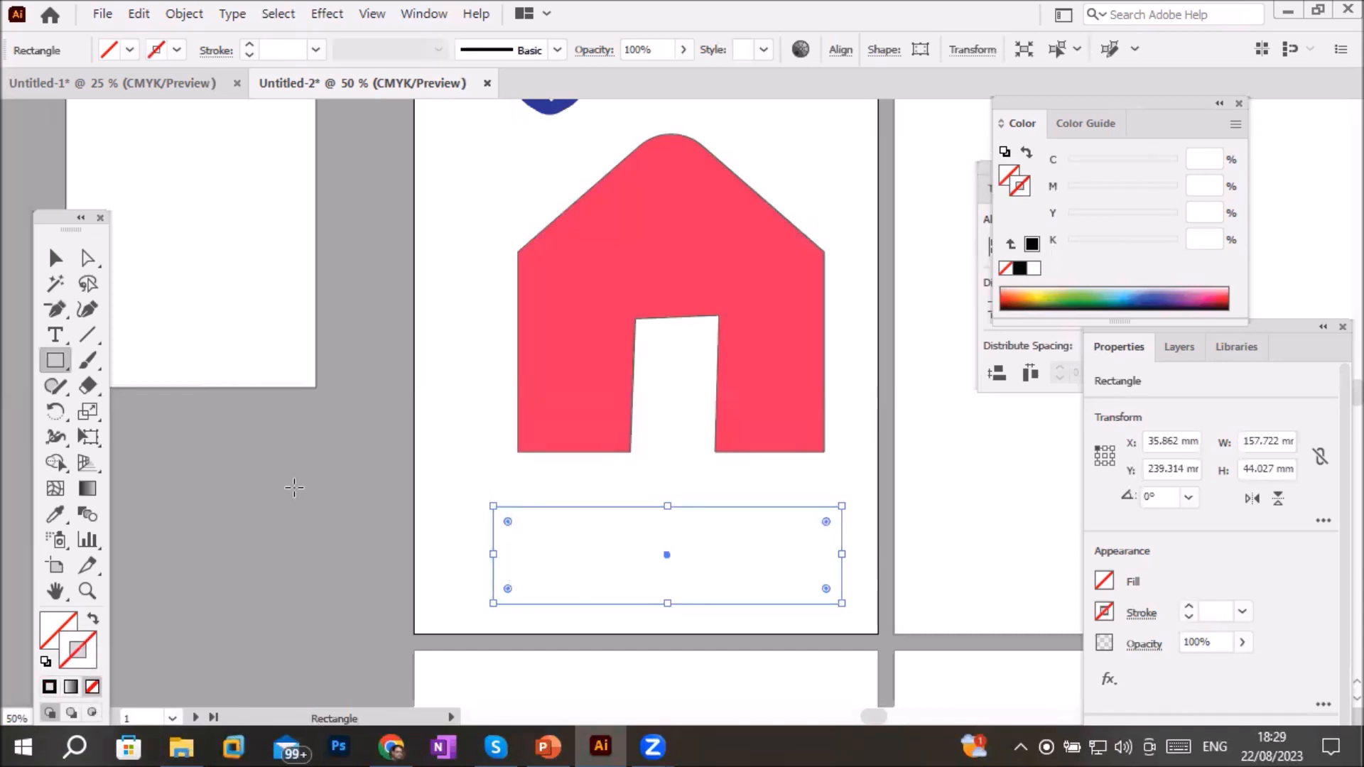
click(54, 257)
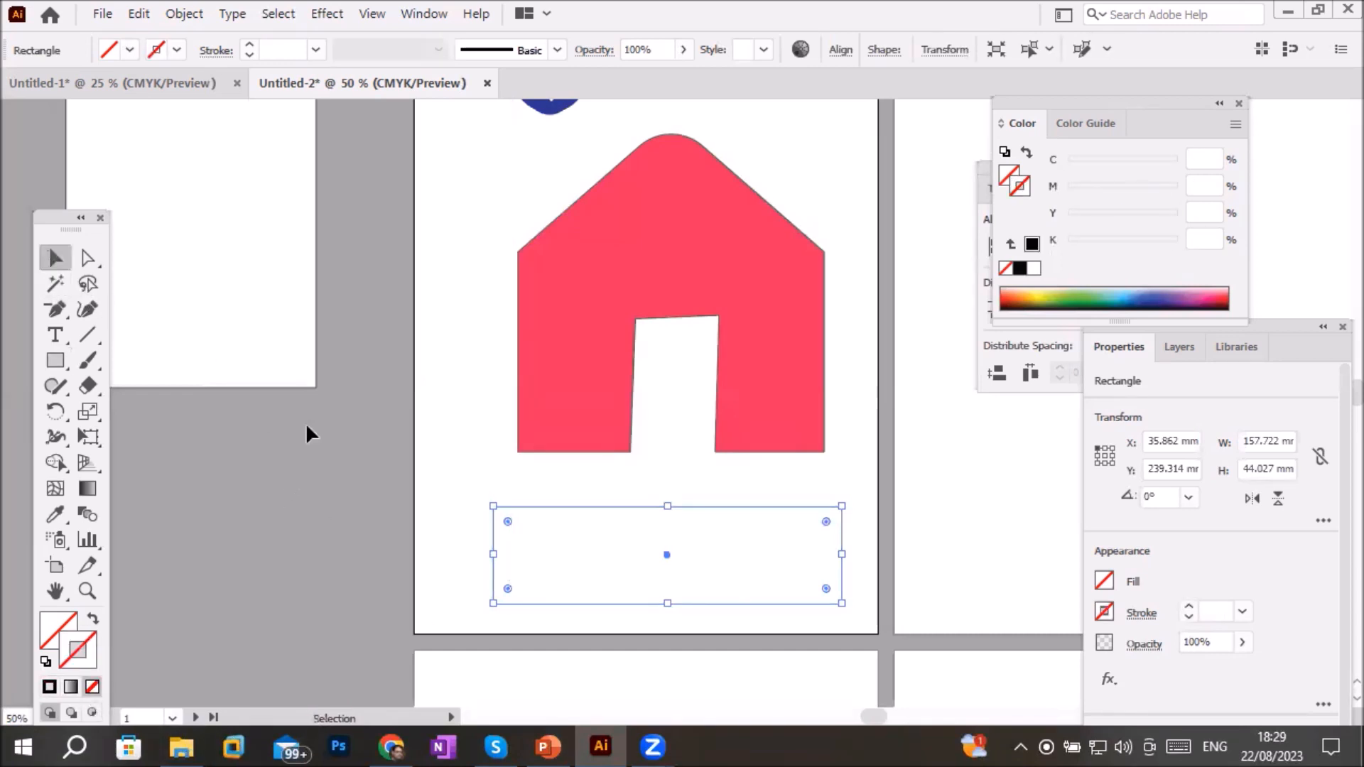
click(385, 462)
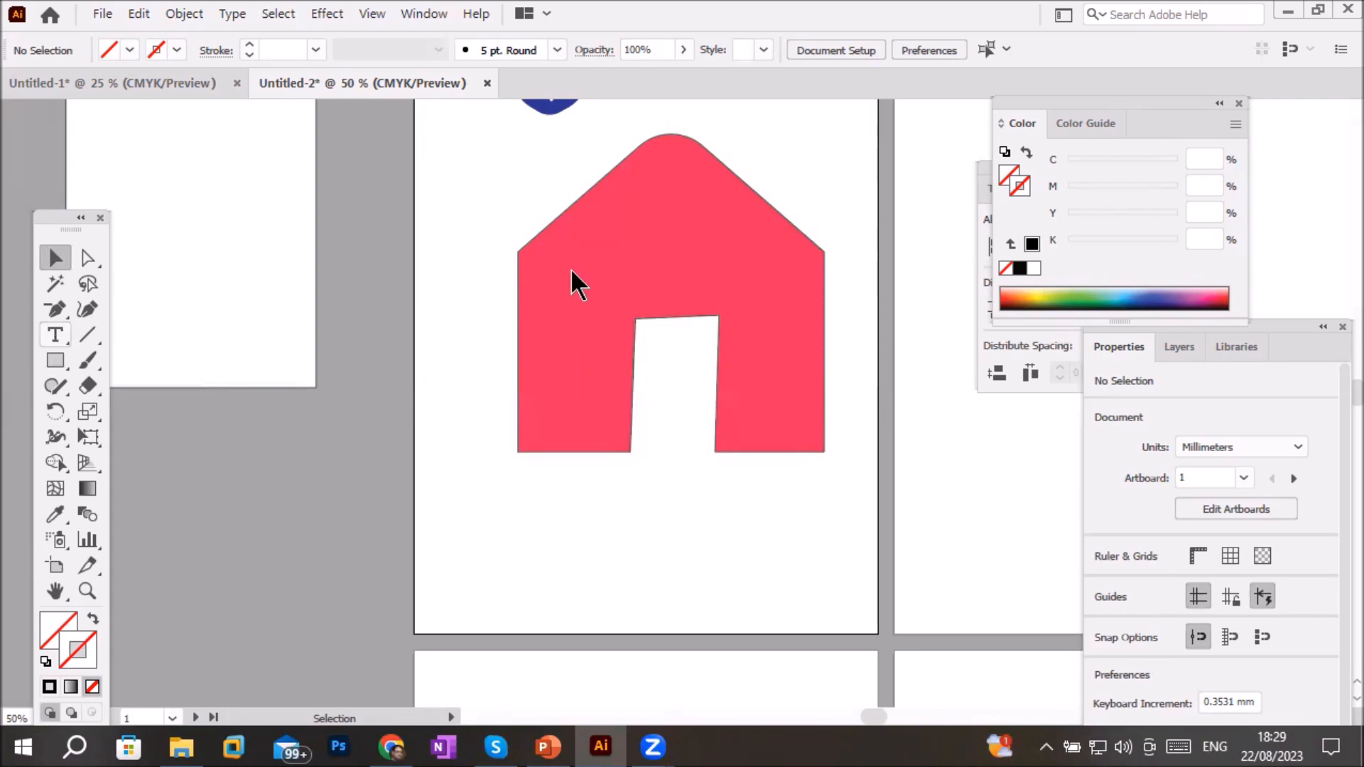
Add a line of point text reading "Howe Seet home" just below the house
click(549, 499)
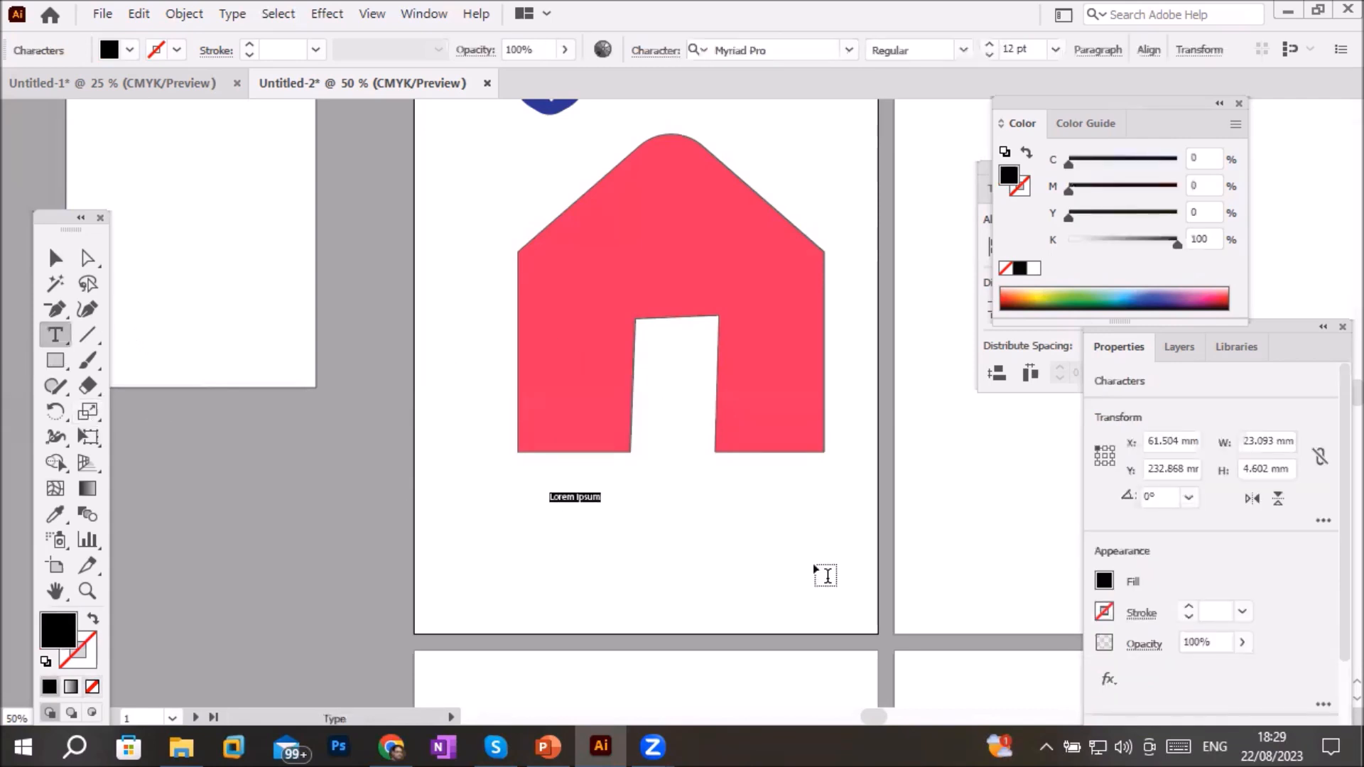
text(Housw)
key(BackSpace)
text(e Se)
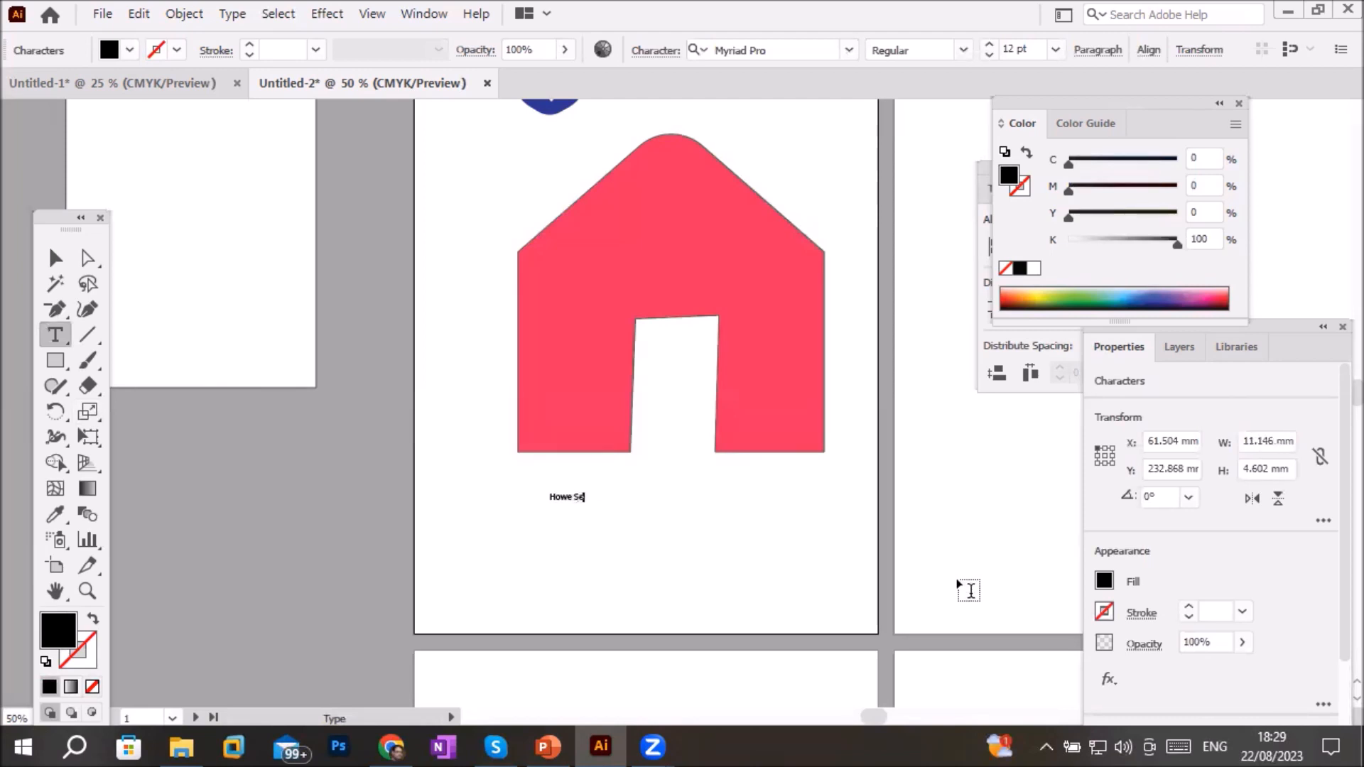
text(et home)
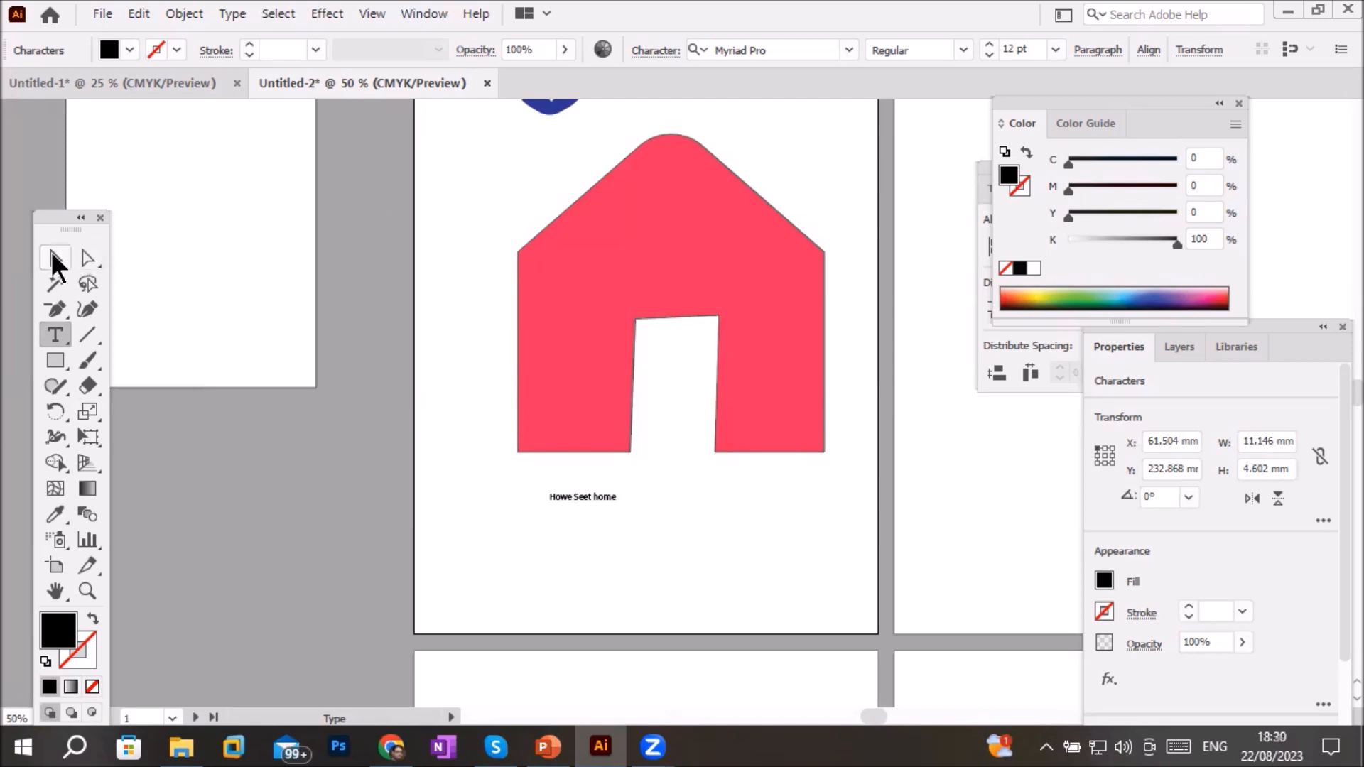
Scale the text below the house up to about 100 mm wide and correct "Seet" to "Sweet"
click(55, 258)
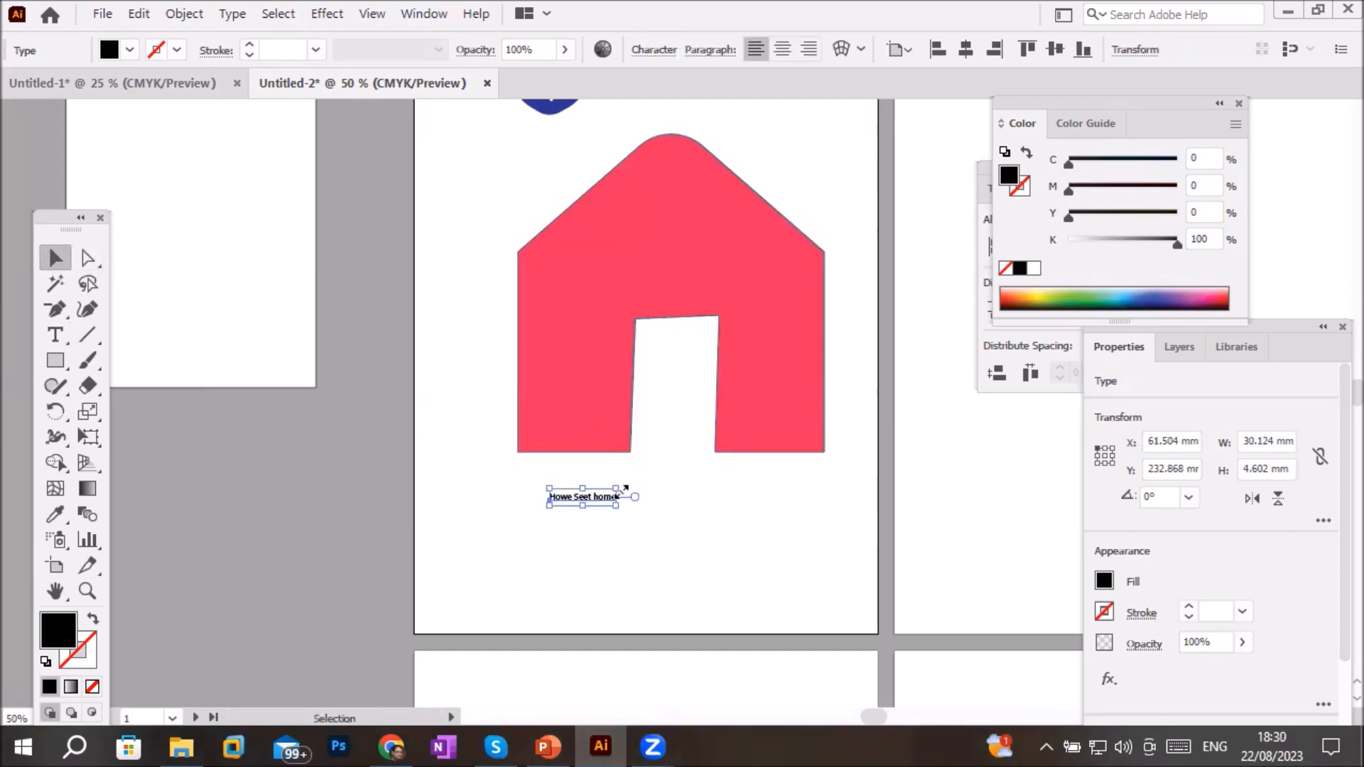
drag(615, 490, 774, 356)
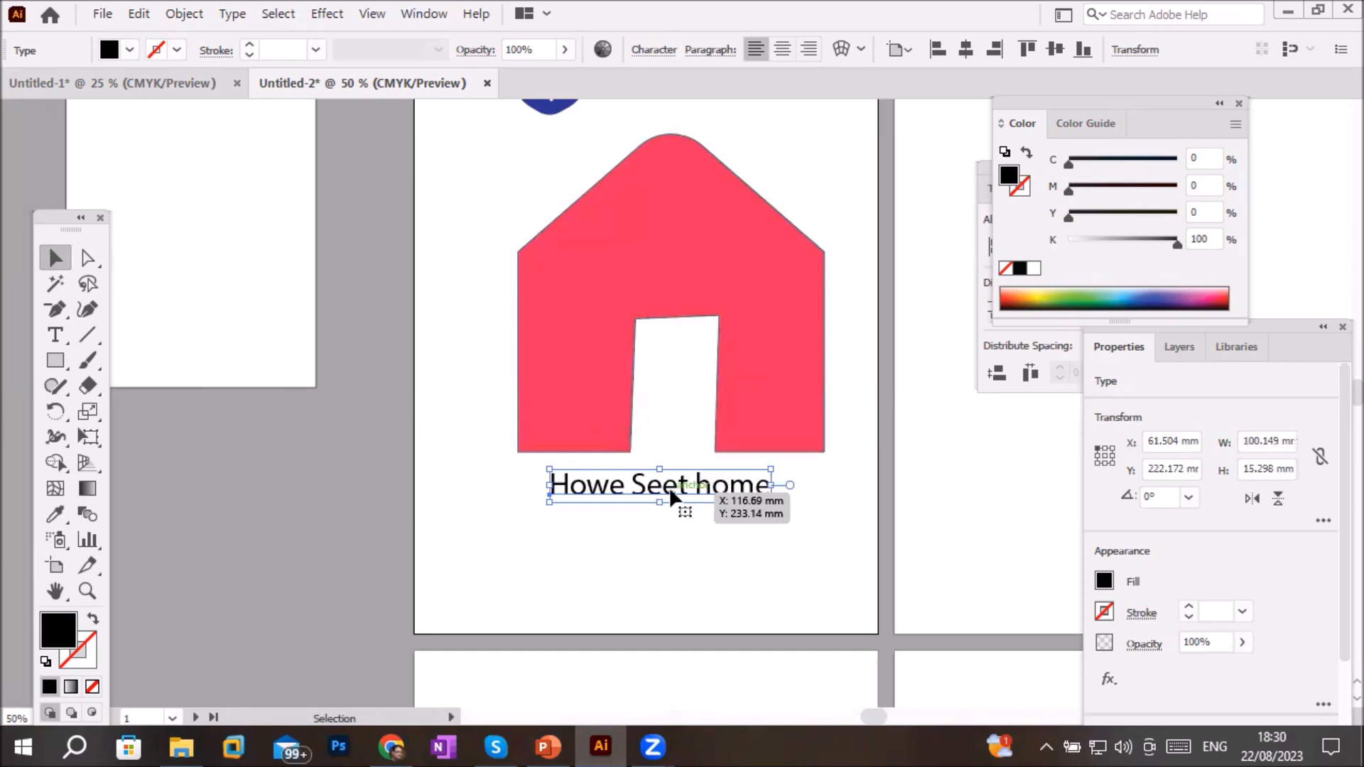
double_click(665, 487)
triple_click(657, 485)
click(657, 485)
text(w)
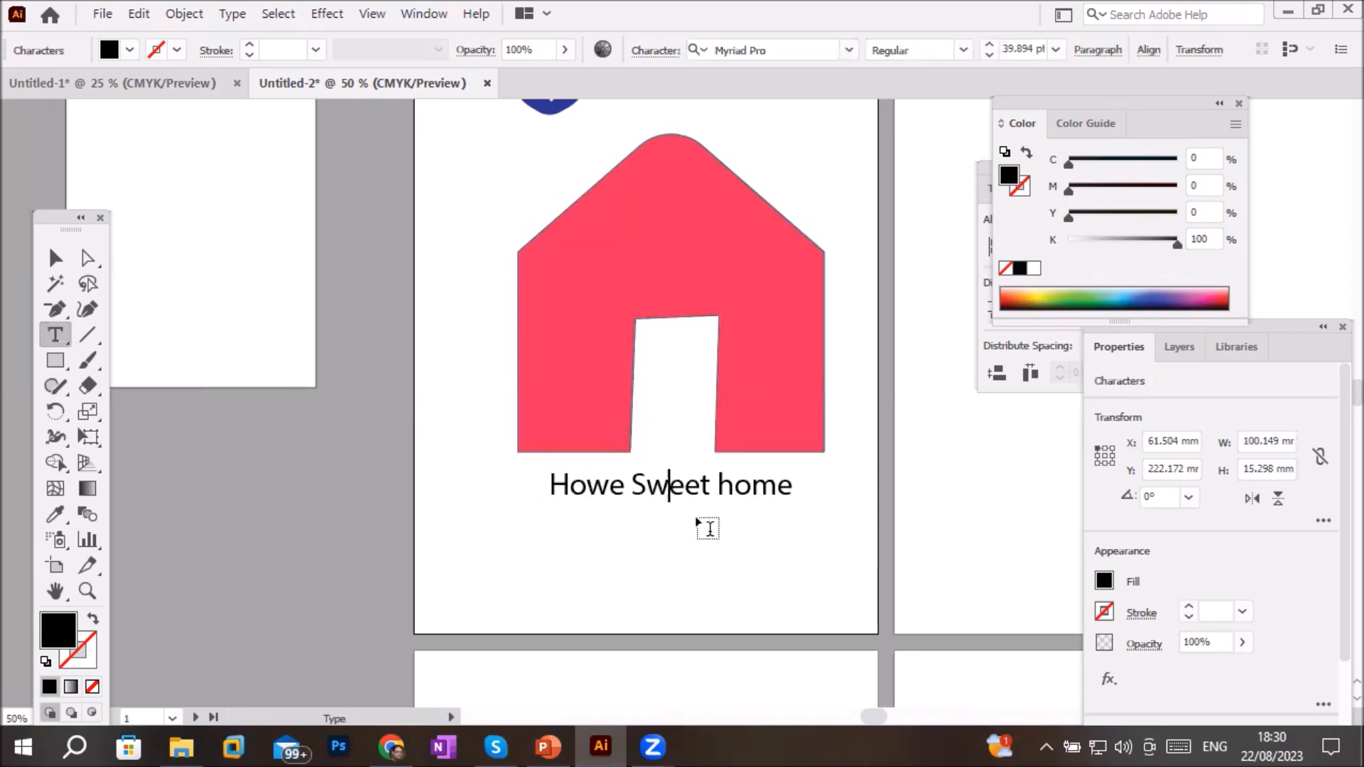
click(54, 257)
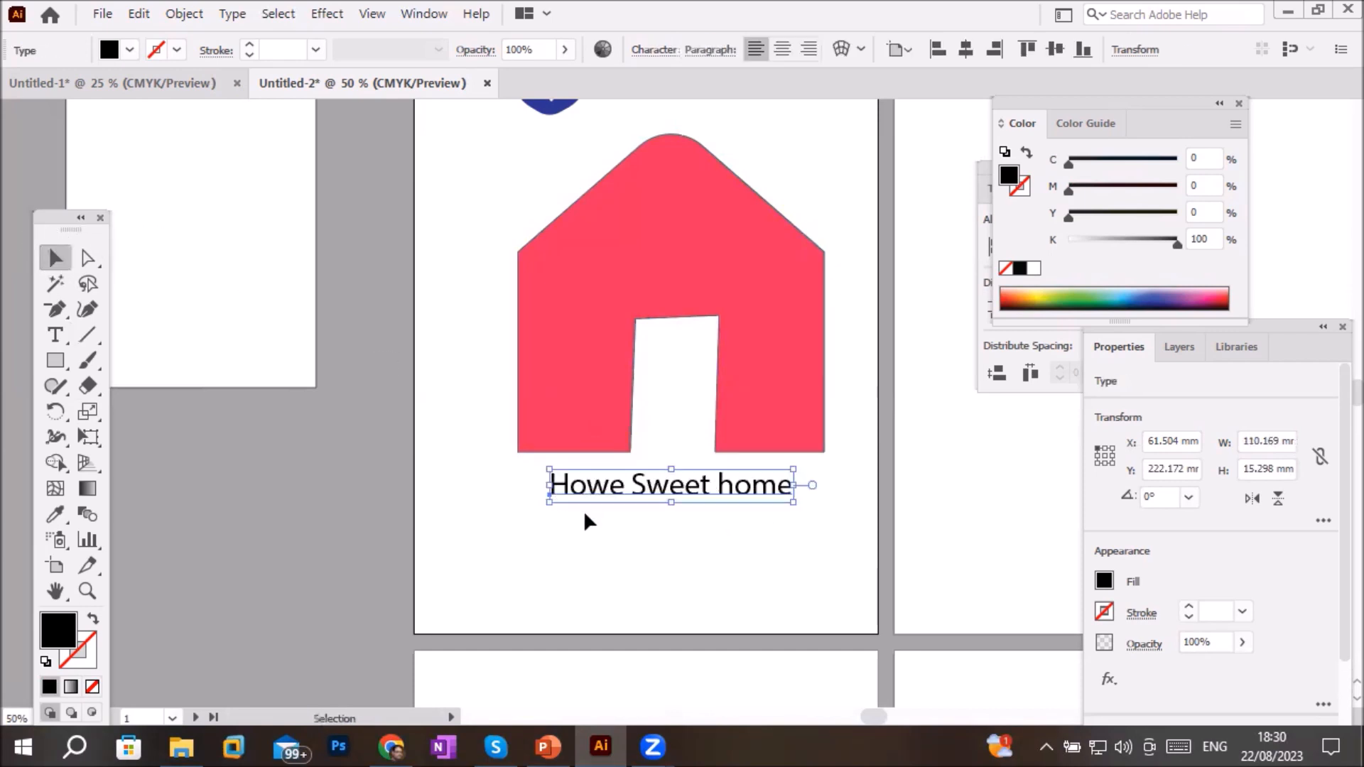
Move the "Howe Sweet home" text onto the red house above the door and set its fill to None
drag(629, 484, 655, 254)
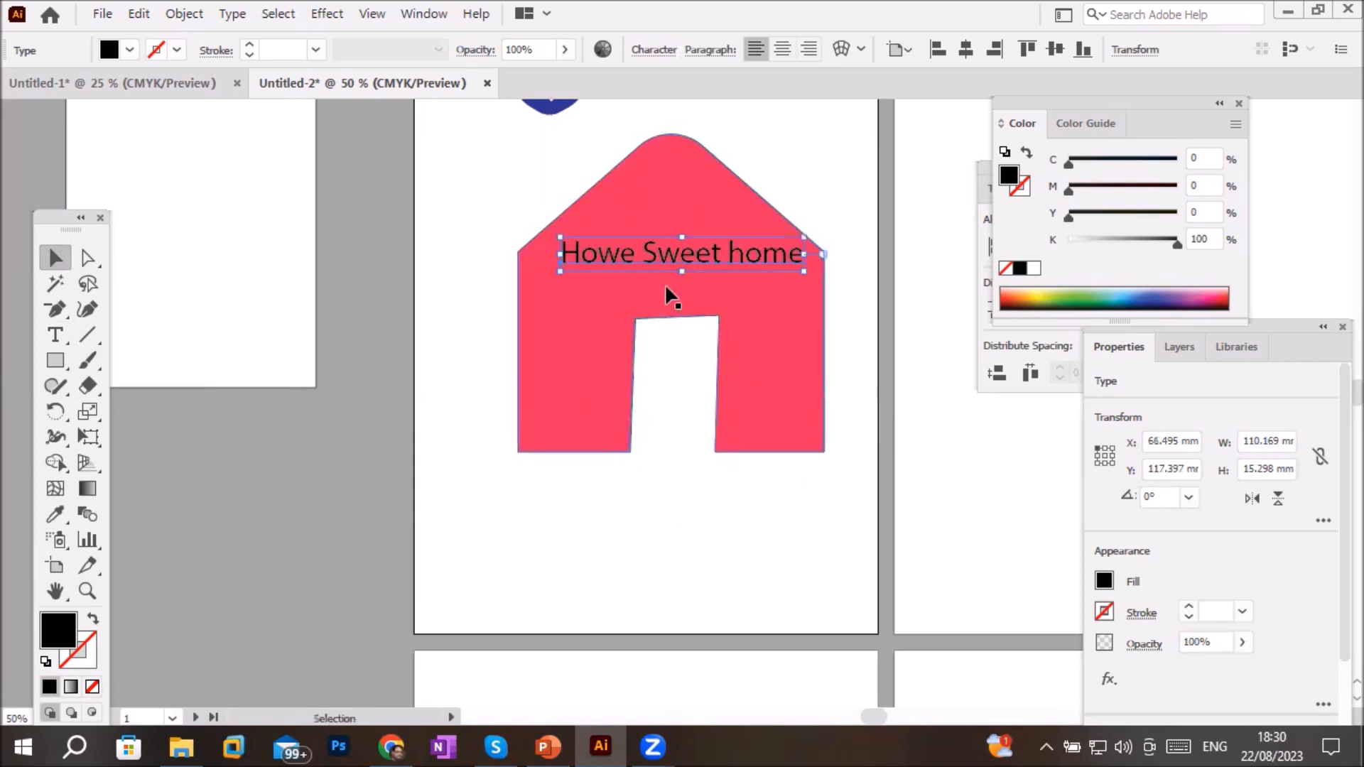
scroll(803, 276, up, 2)
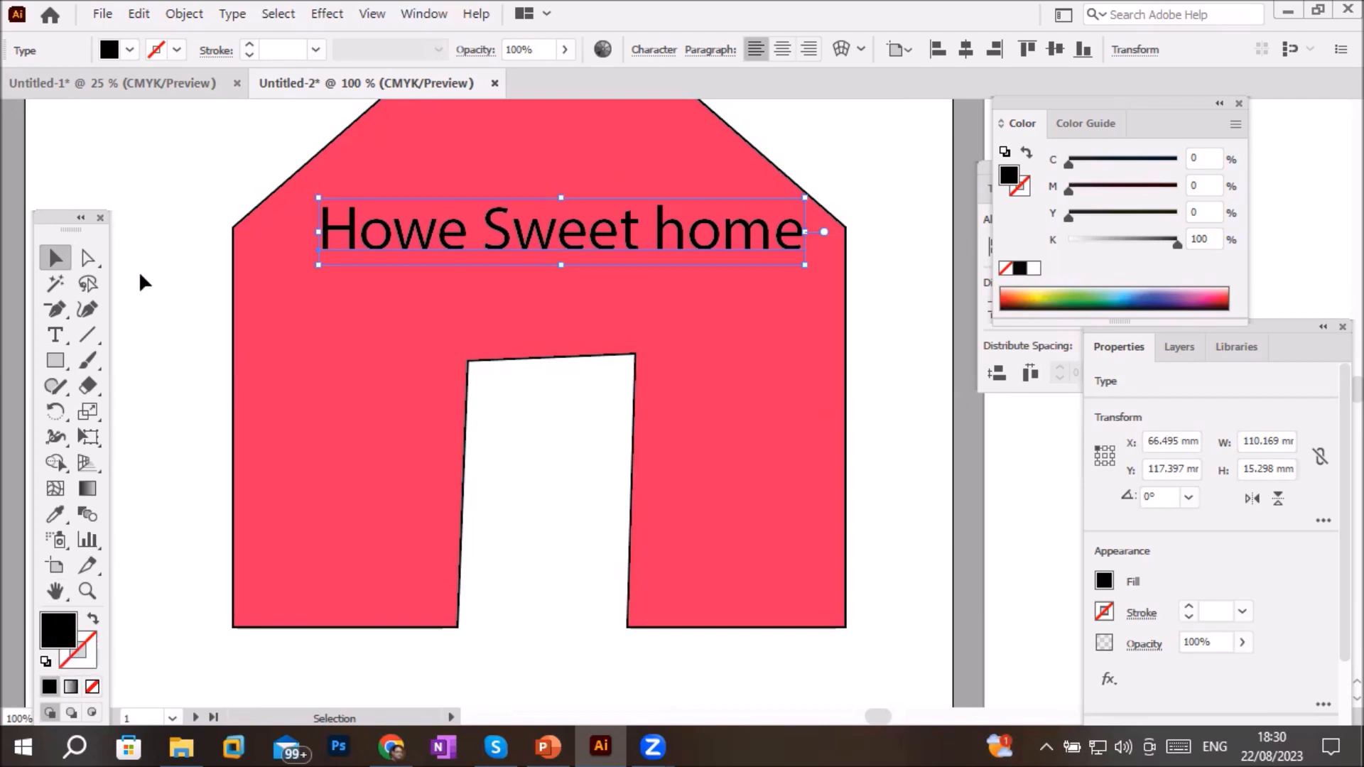
click(130, 50)
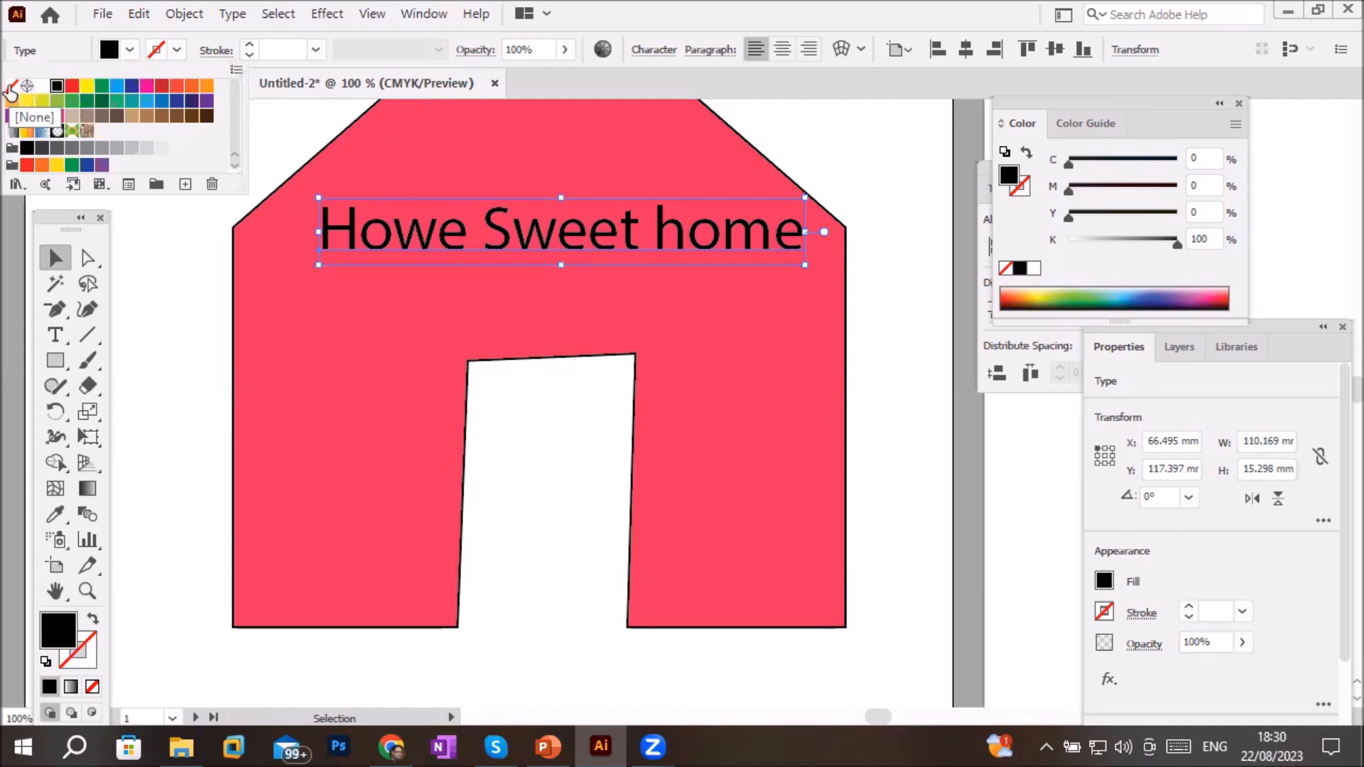
click(12, 86)
click(164, 383)
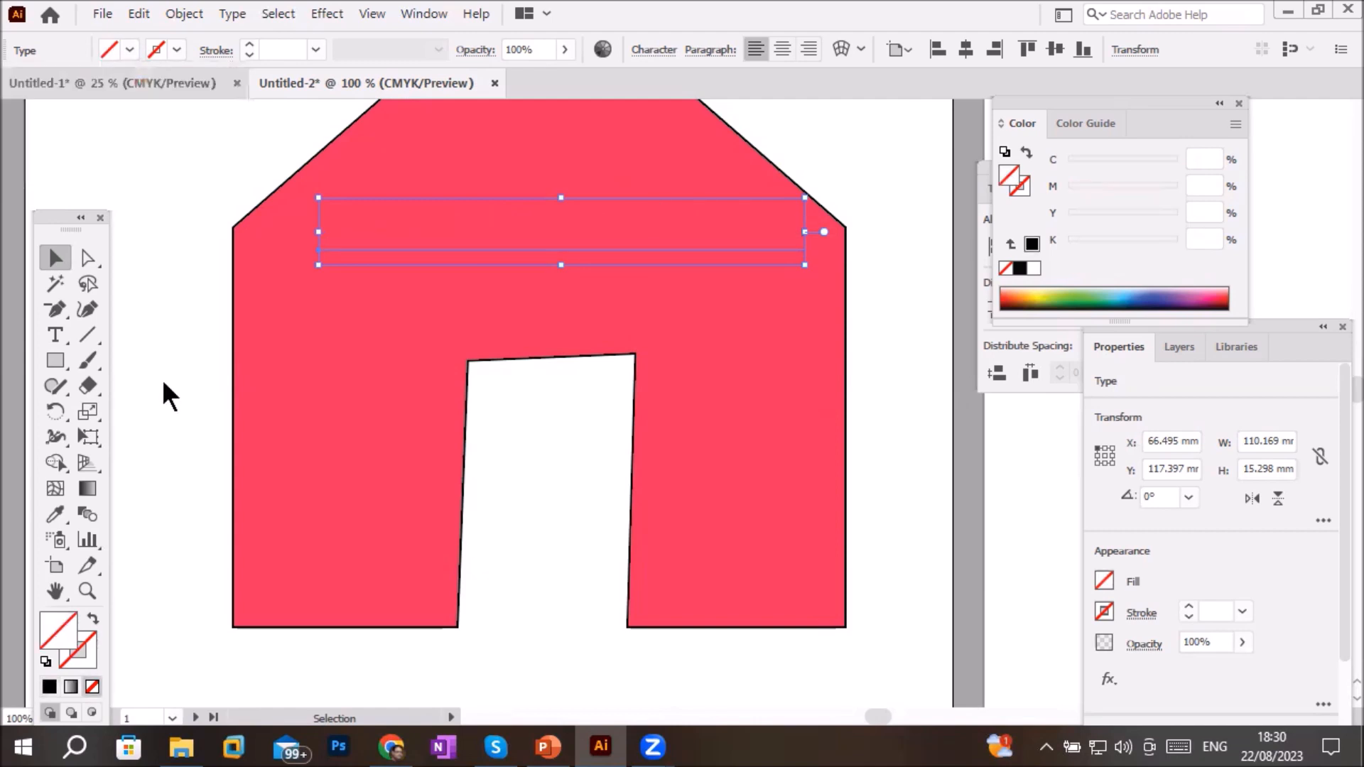
click(163, 381)
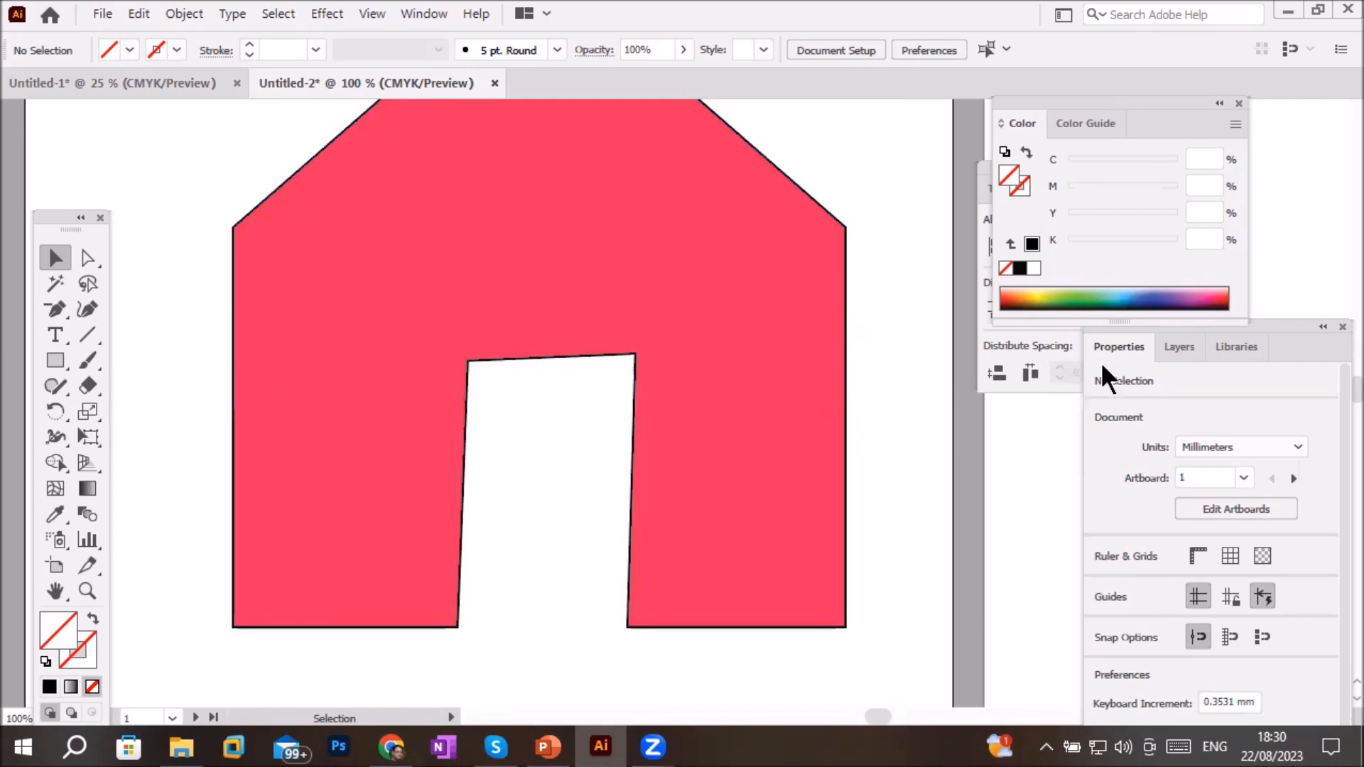
Locate the unpainted text and the unpainted rectangle on the artboard by selecting their entries in the layer list
click(1179, 346)
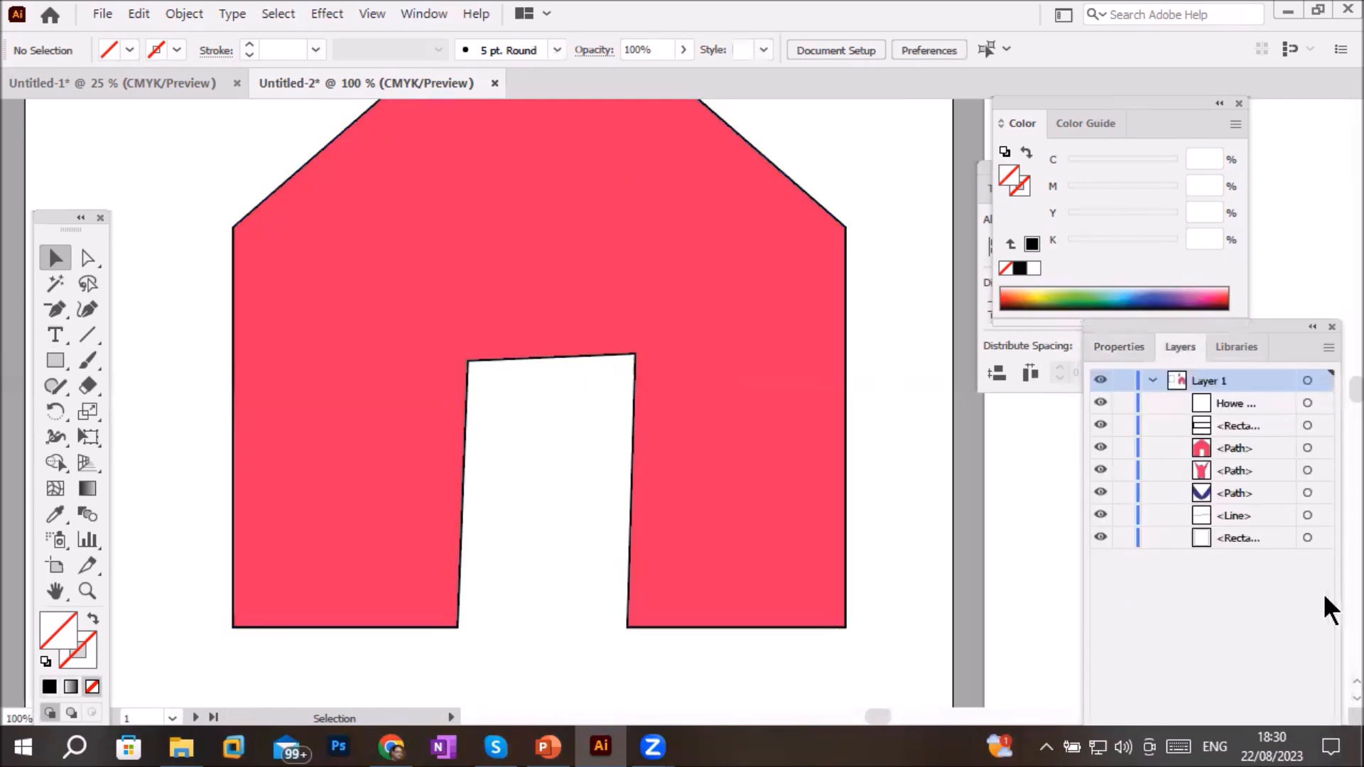
click(1323, 406)
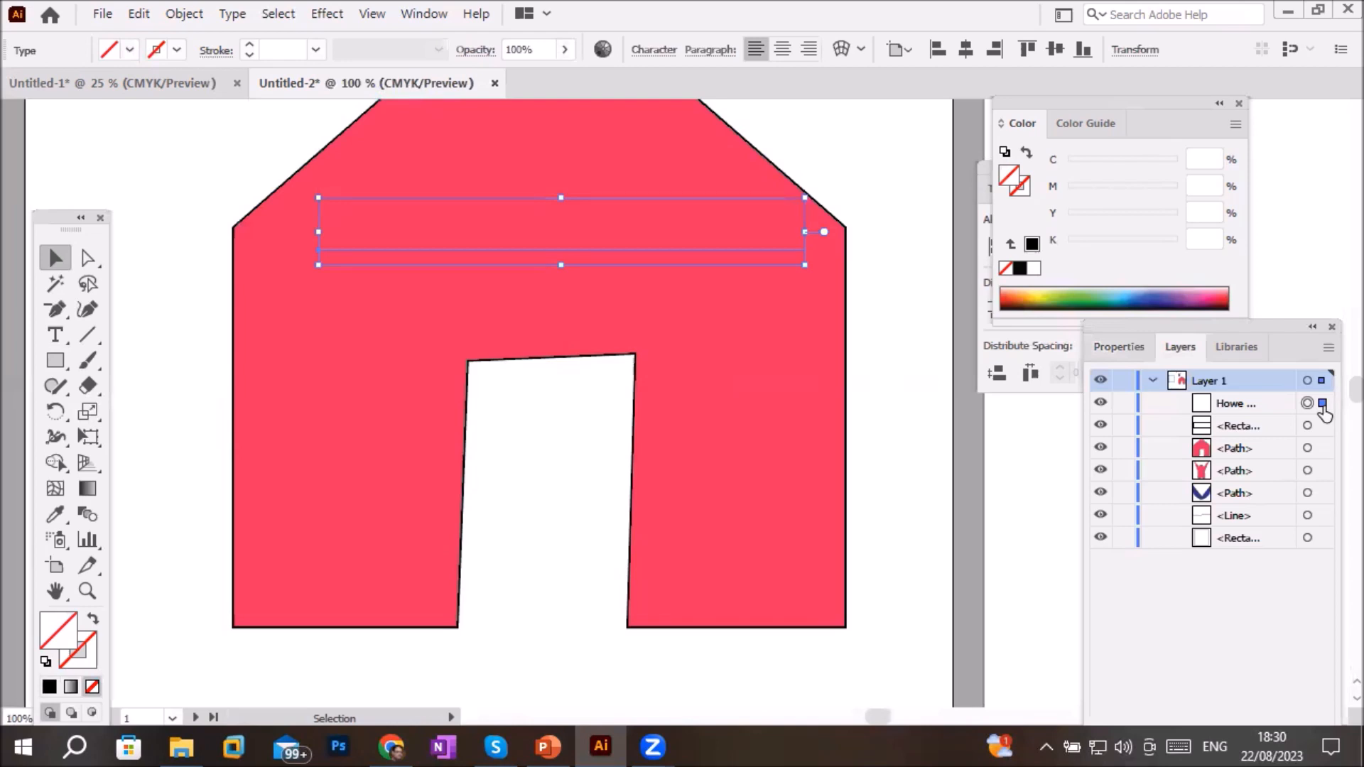
click(1231, 400)
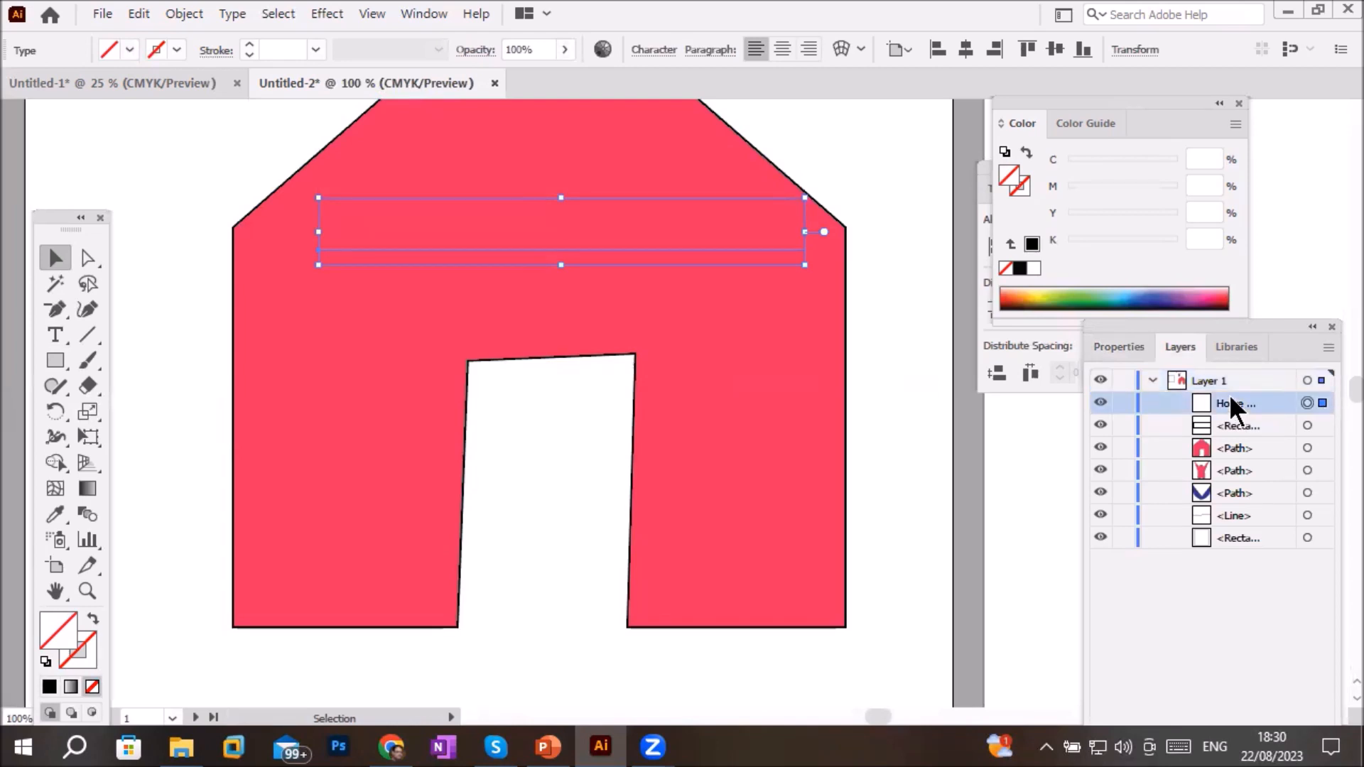
click(1322, 426)
scroll(894, 532, down, 2)
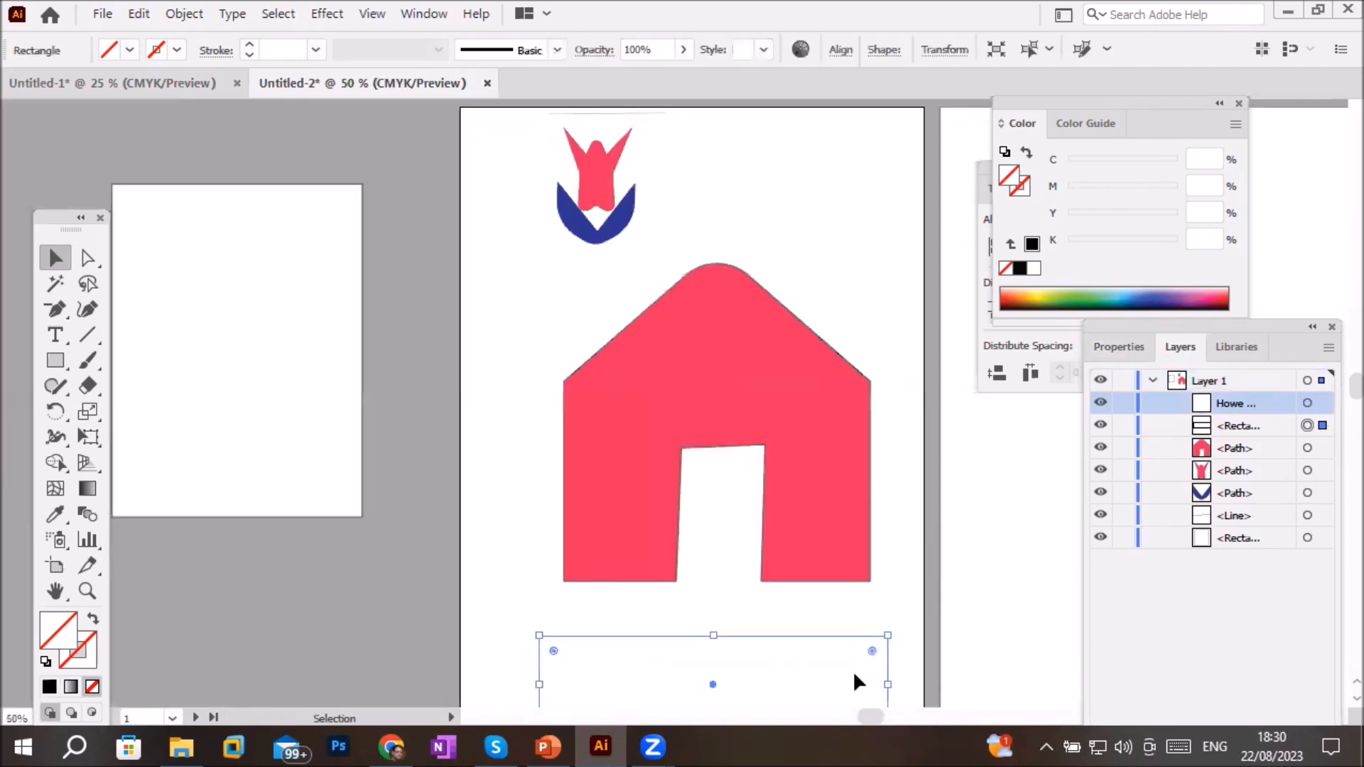
click(1321, 403)
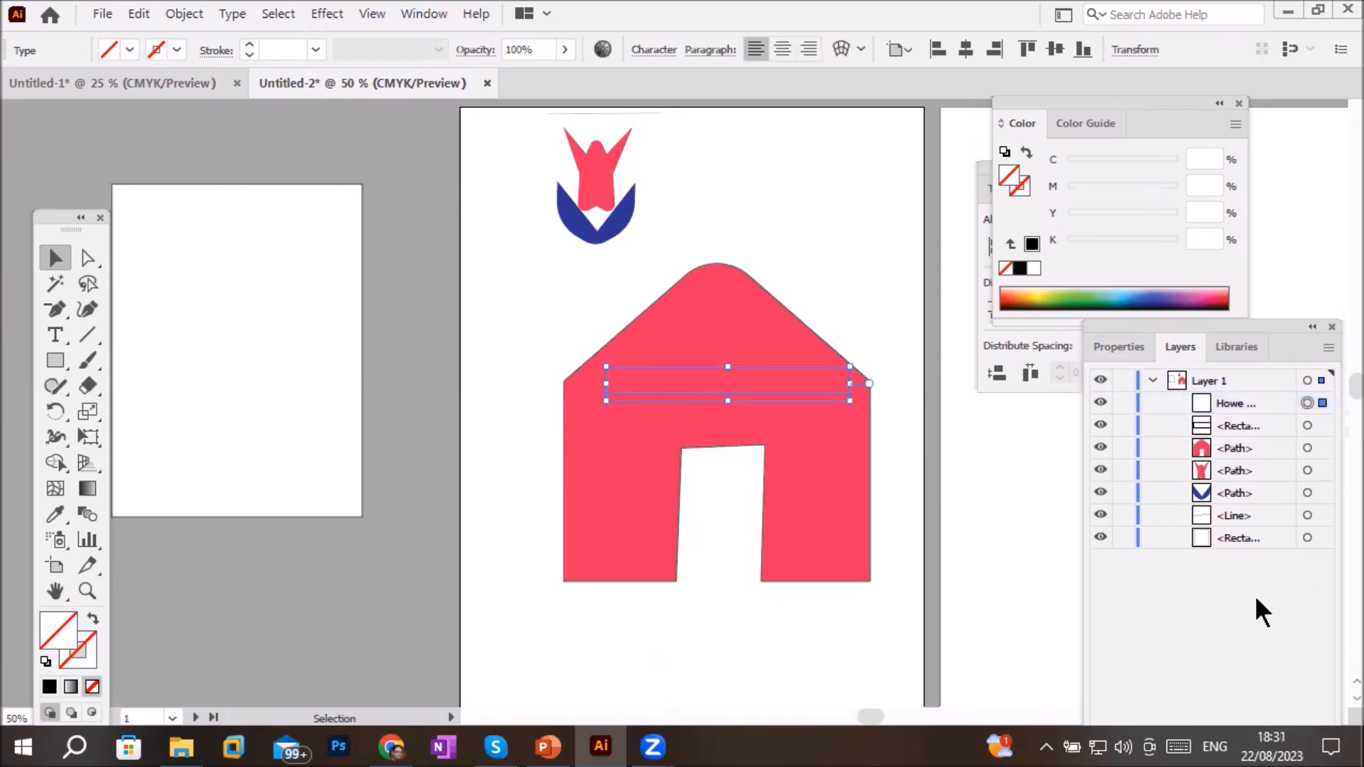
click(190, 11)
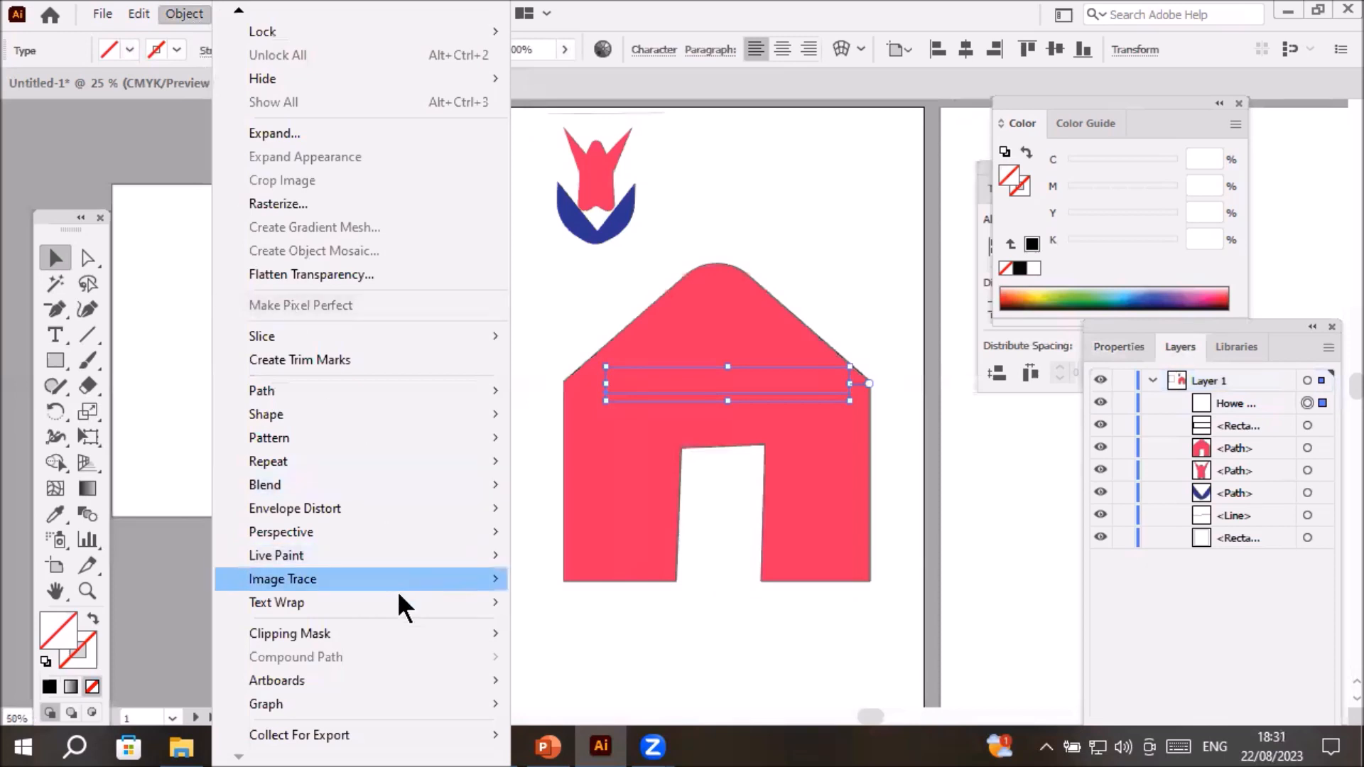
mouse_move(469, 392)
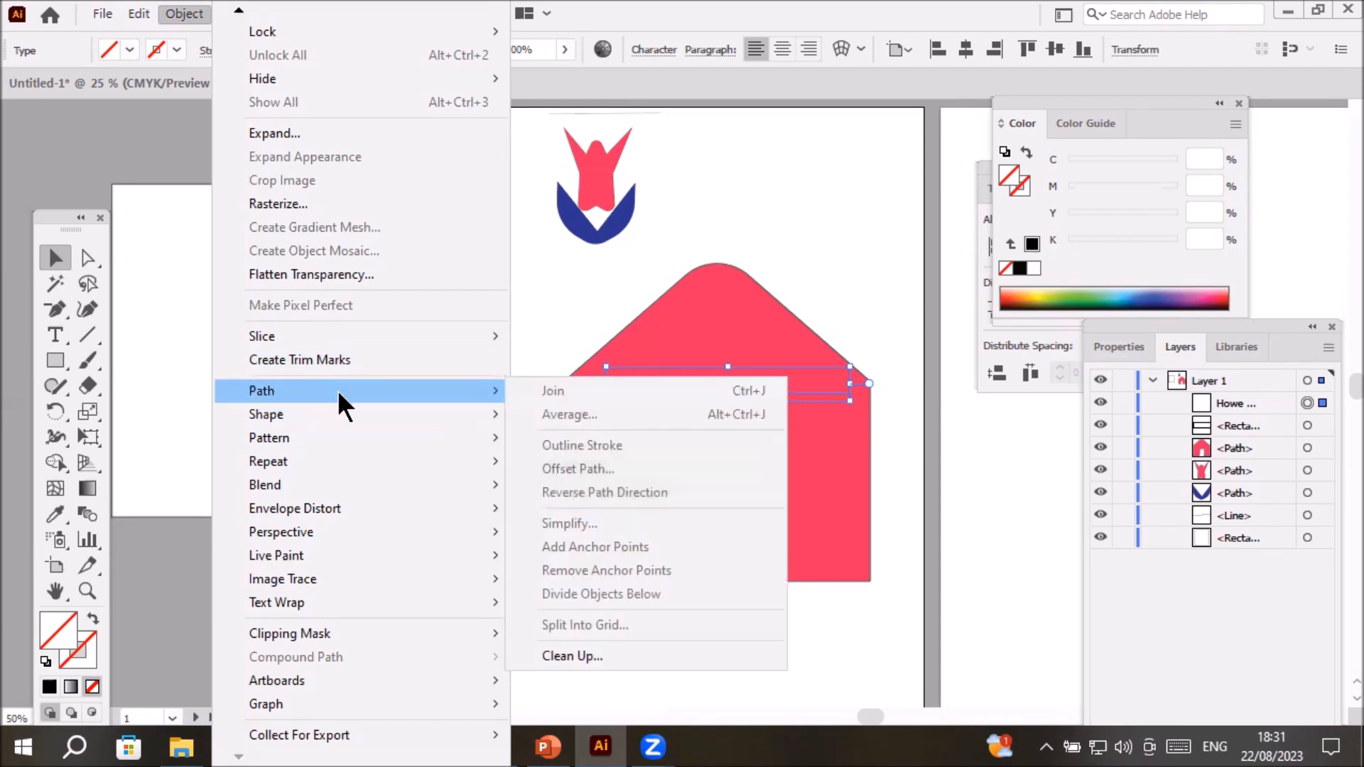
click(600, 658)
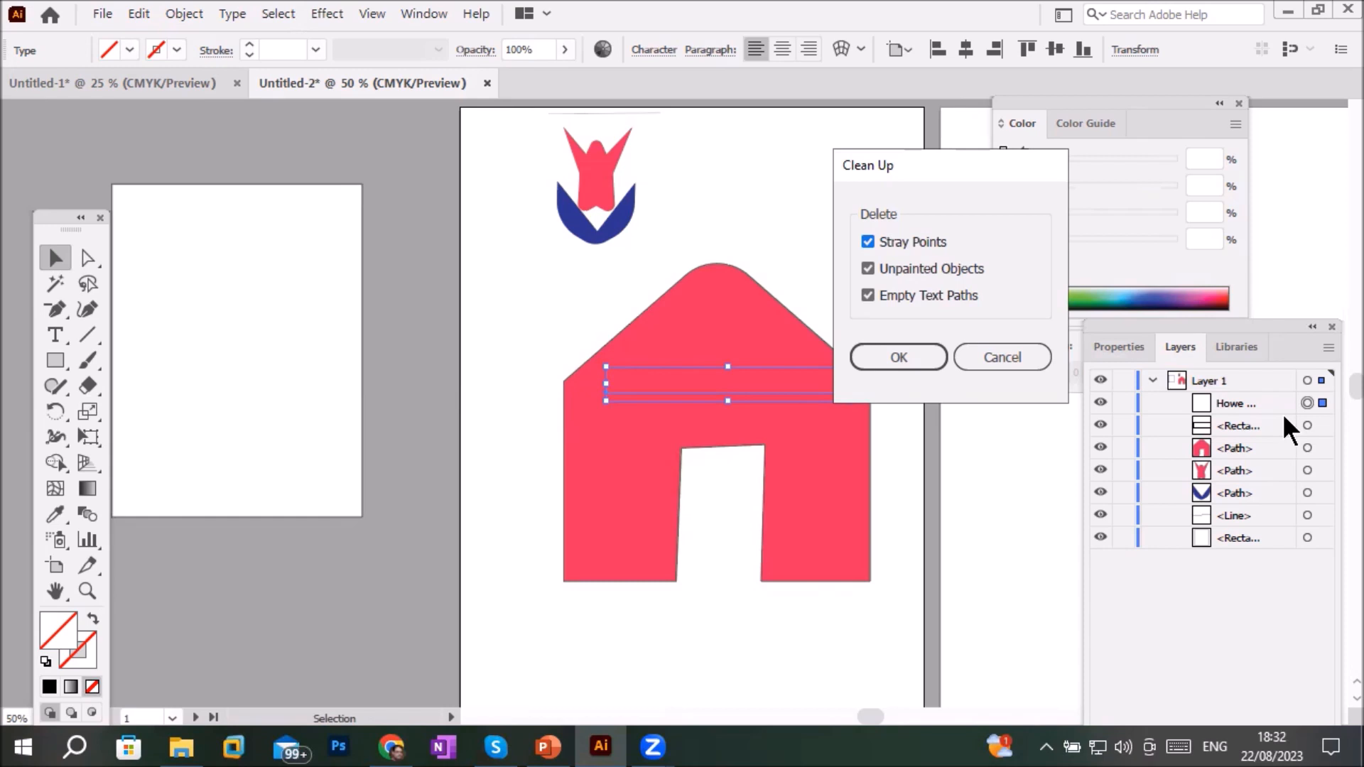
click(979, 358)
click(497, 255)
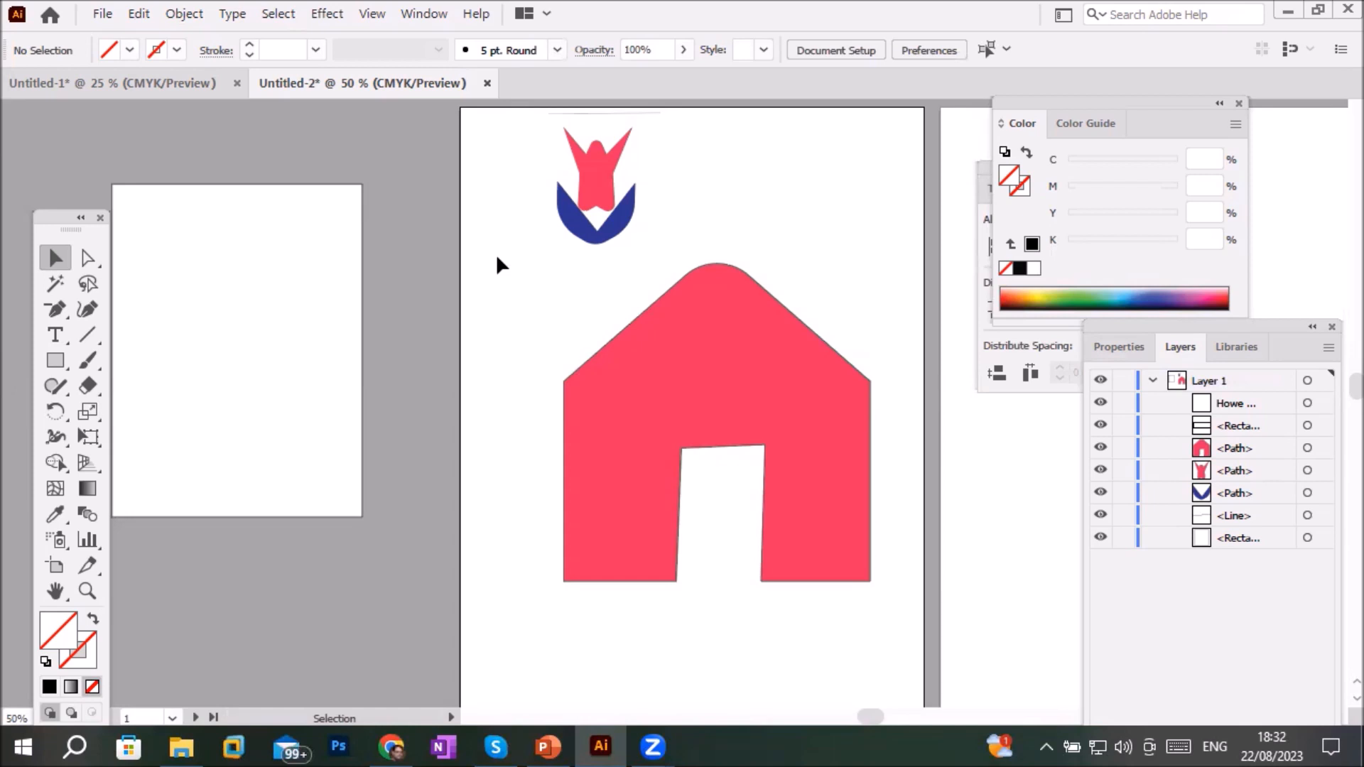
Clean up the document's paths, deleting stray points, unpainted objects and empty text paths
click(181, 13)
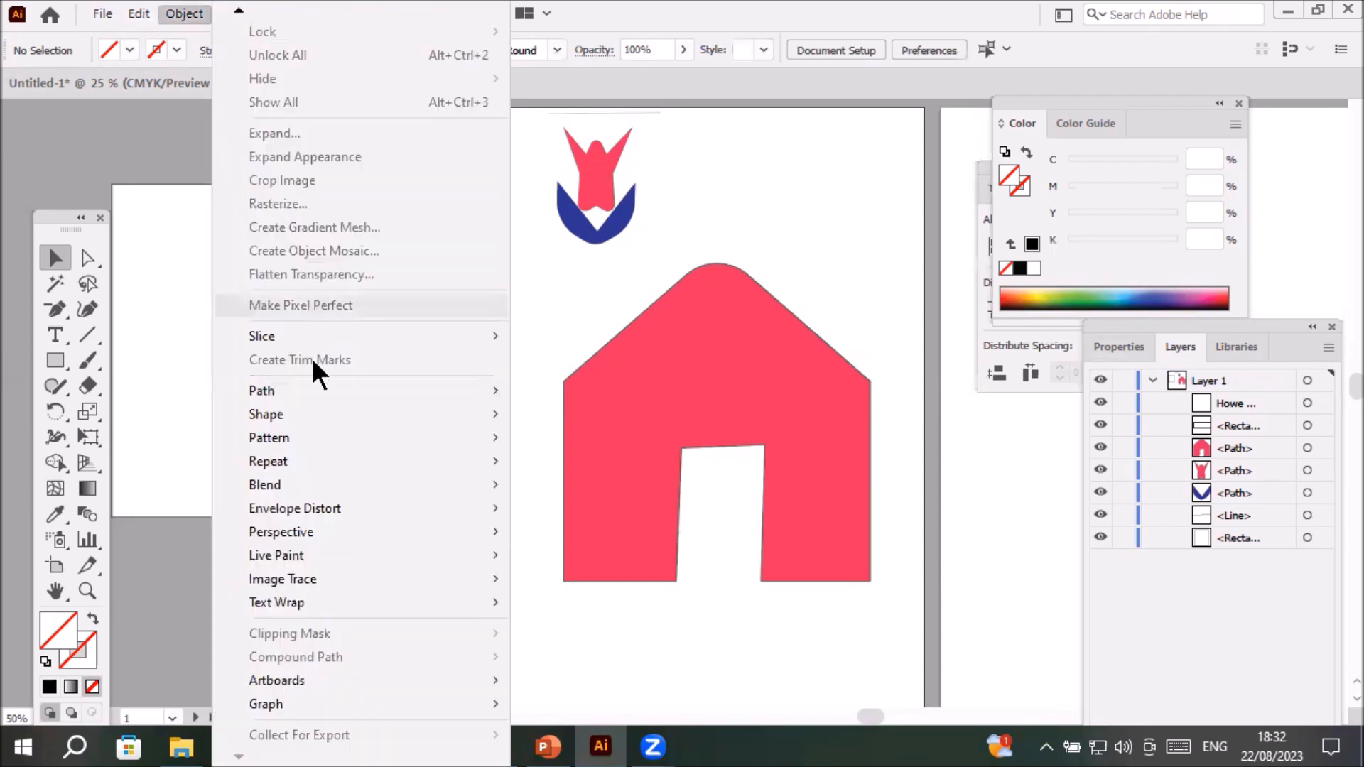
mouse_move(315, 391)
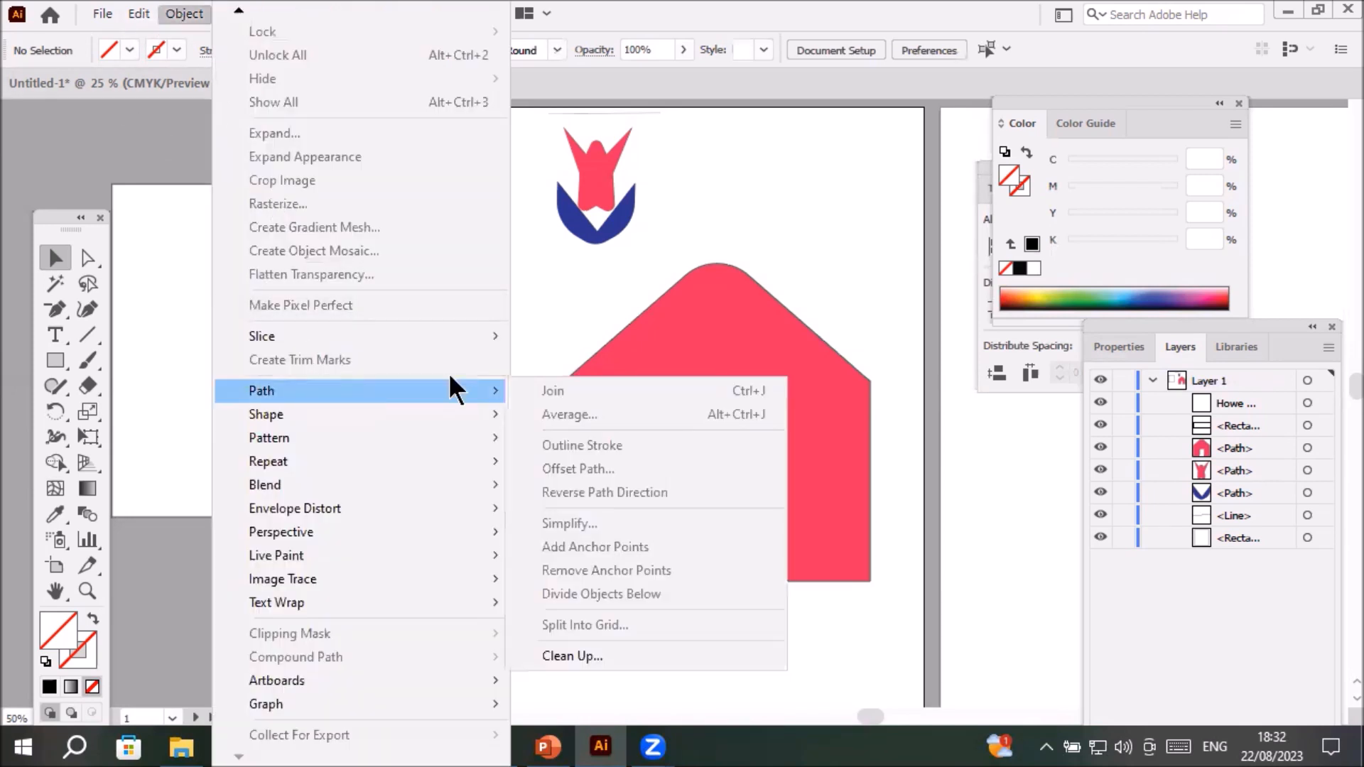
click(633, 655)
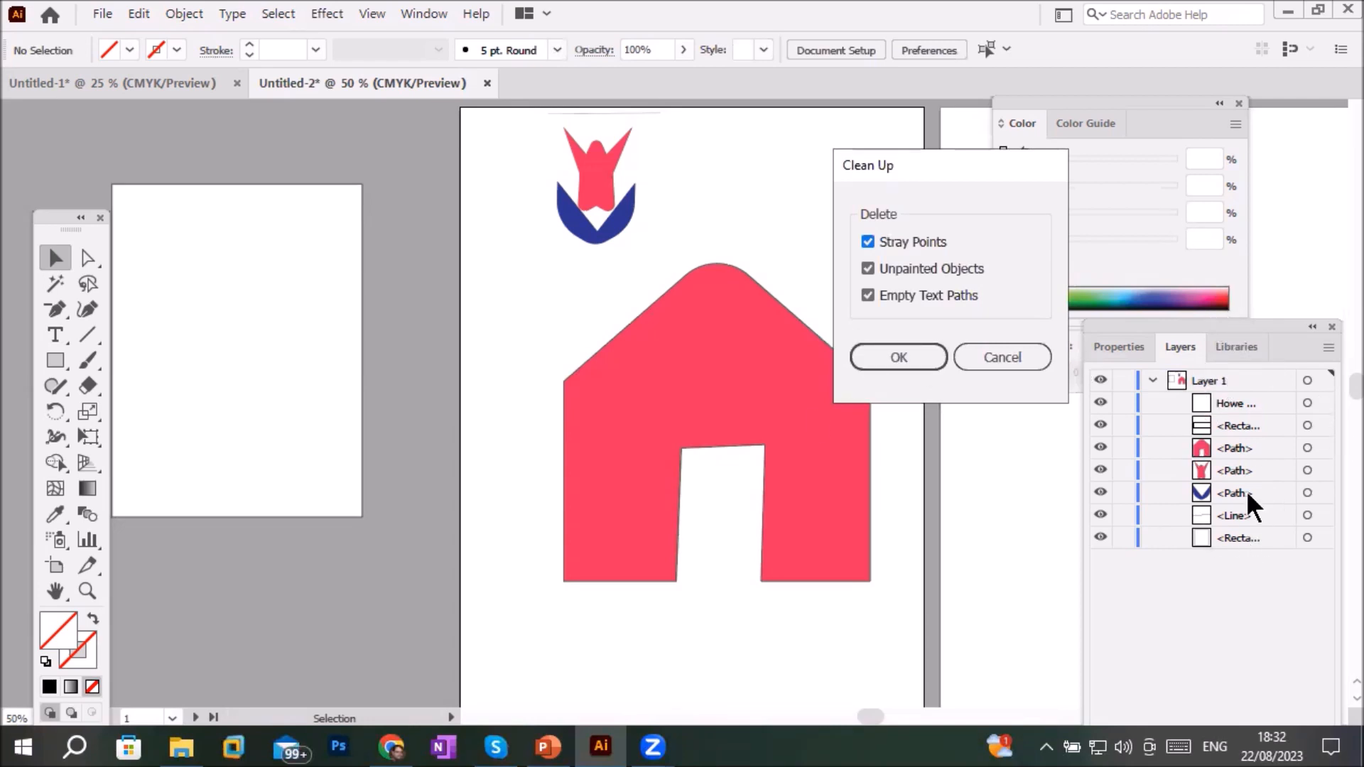
click(880, 361)
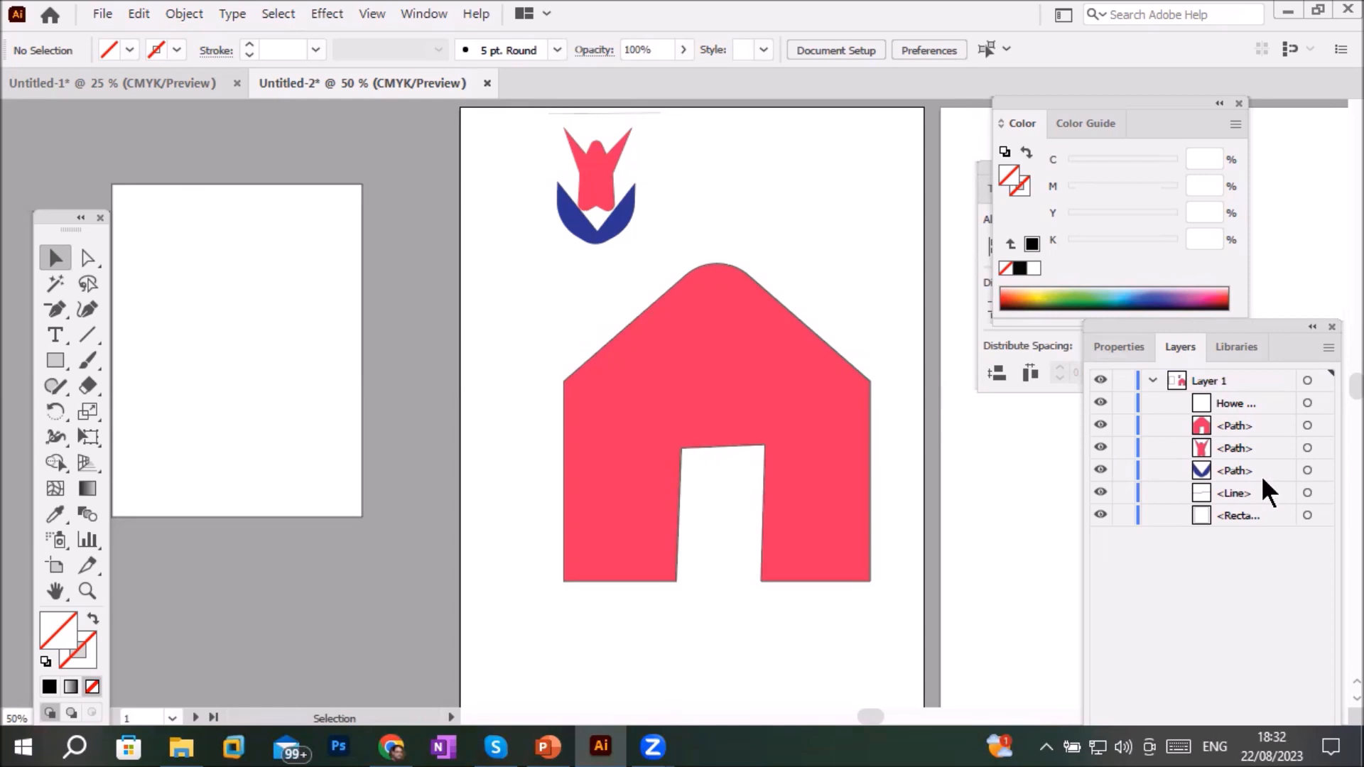
Move the invisible "Howe Sweet home" text to the upper left of the house and give it a violet-blue fill
click(1308, 404)
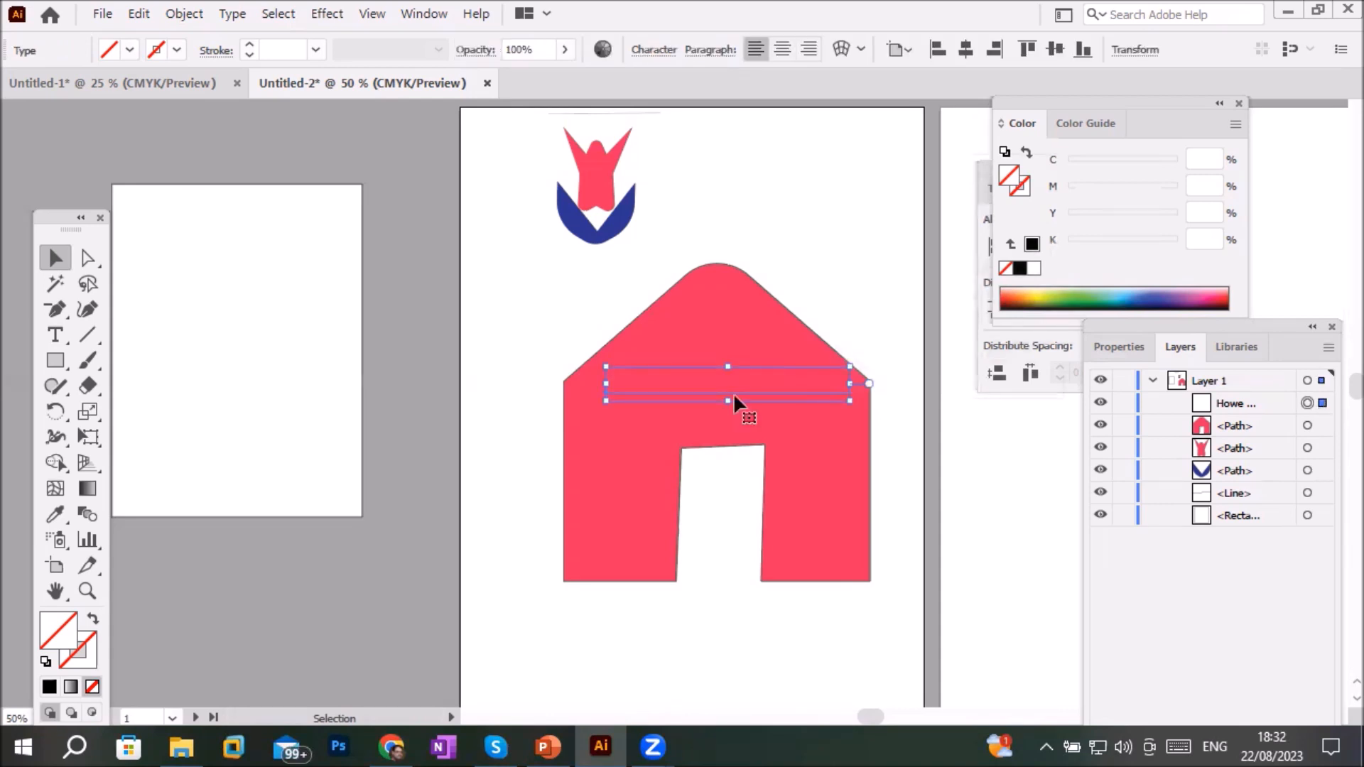
drag(649, 396, 538, 299)
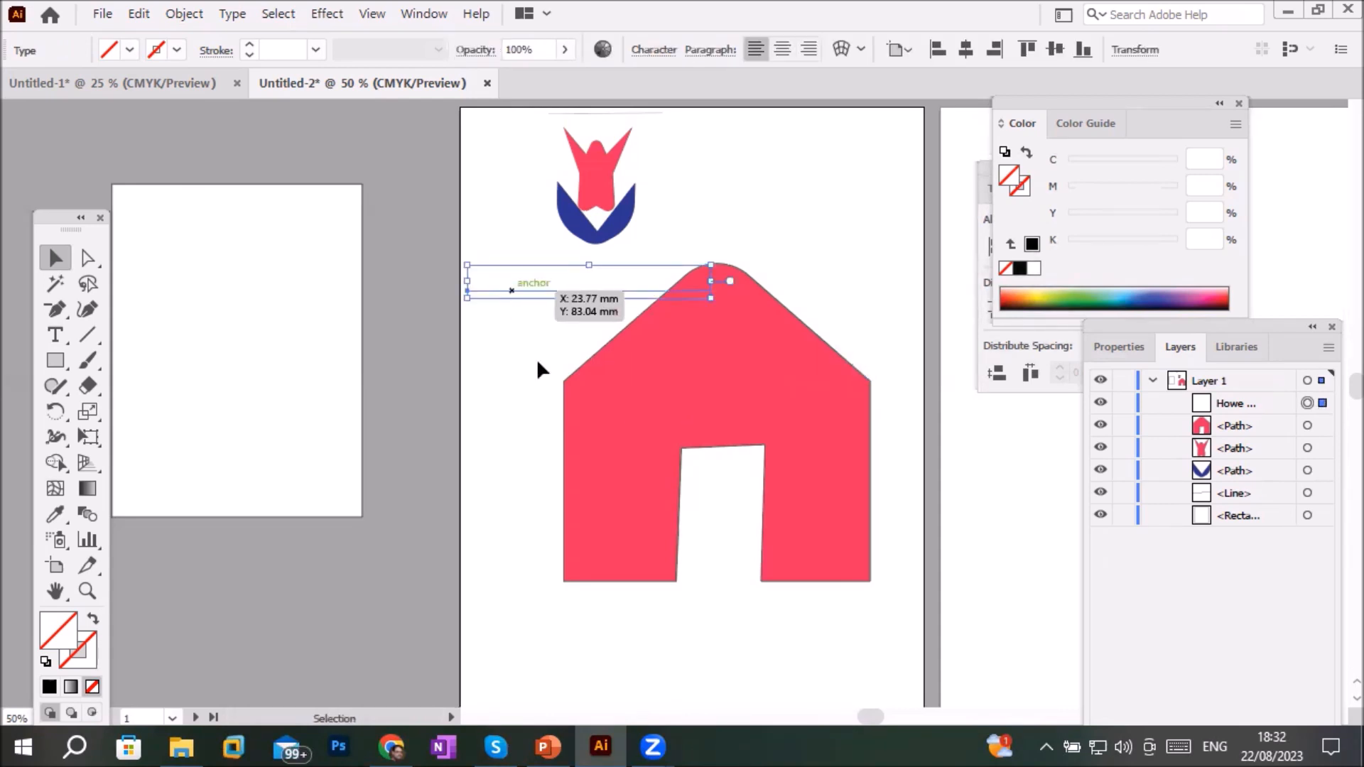
double_click(59, 631)
click(737, 361)
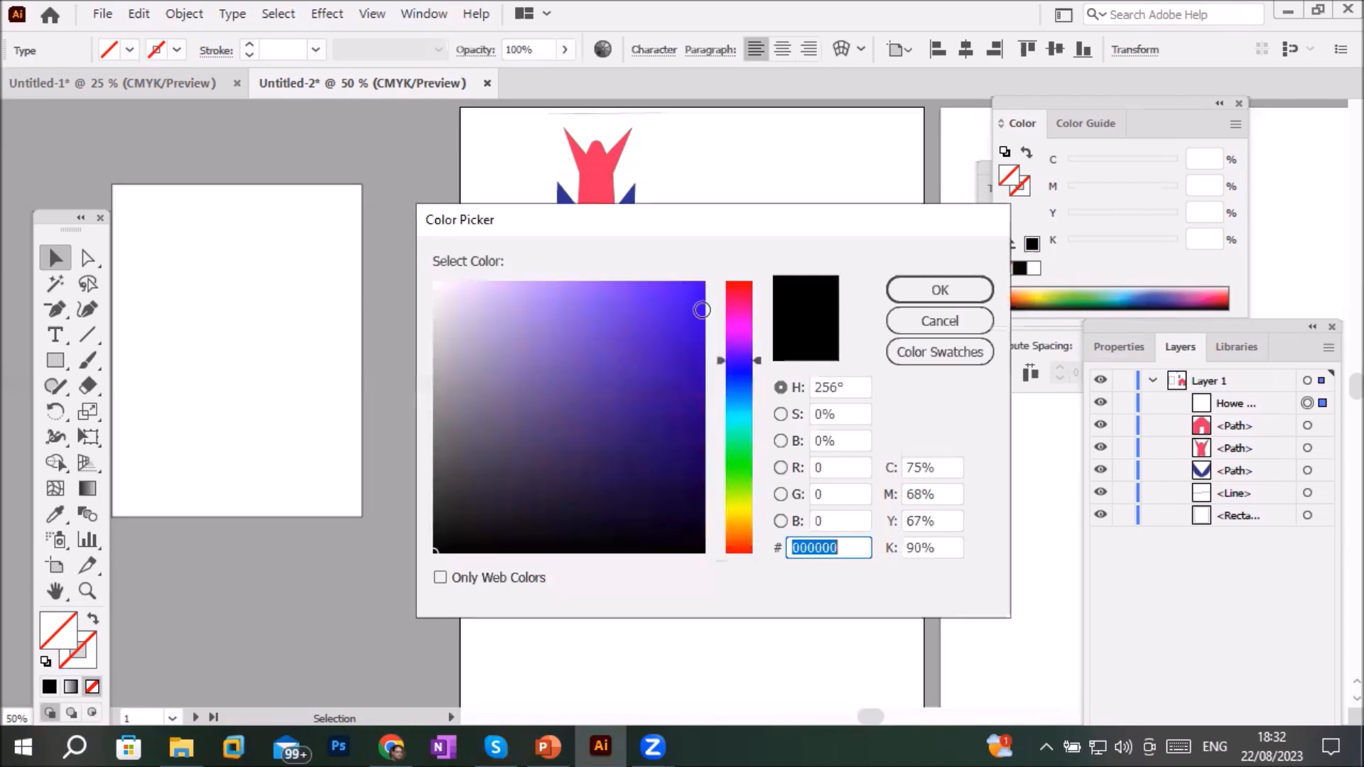
click(702, 311)
click(962, 287)
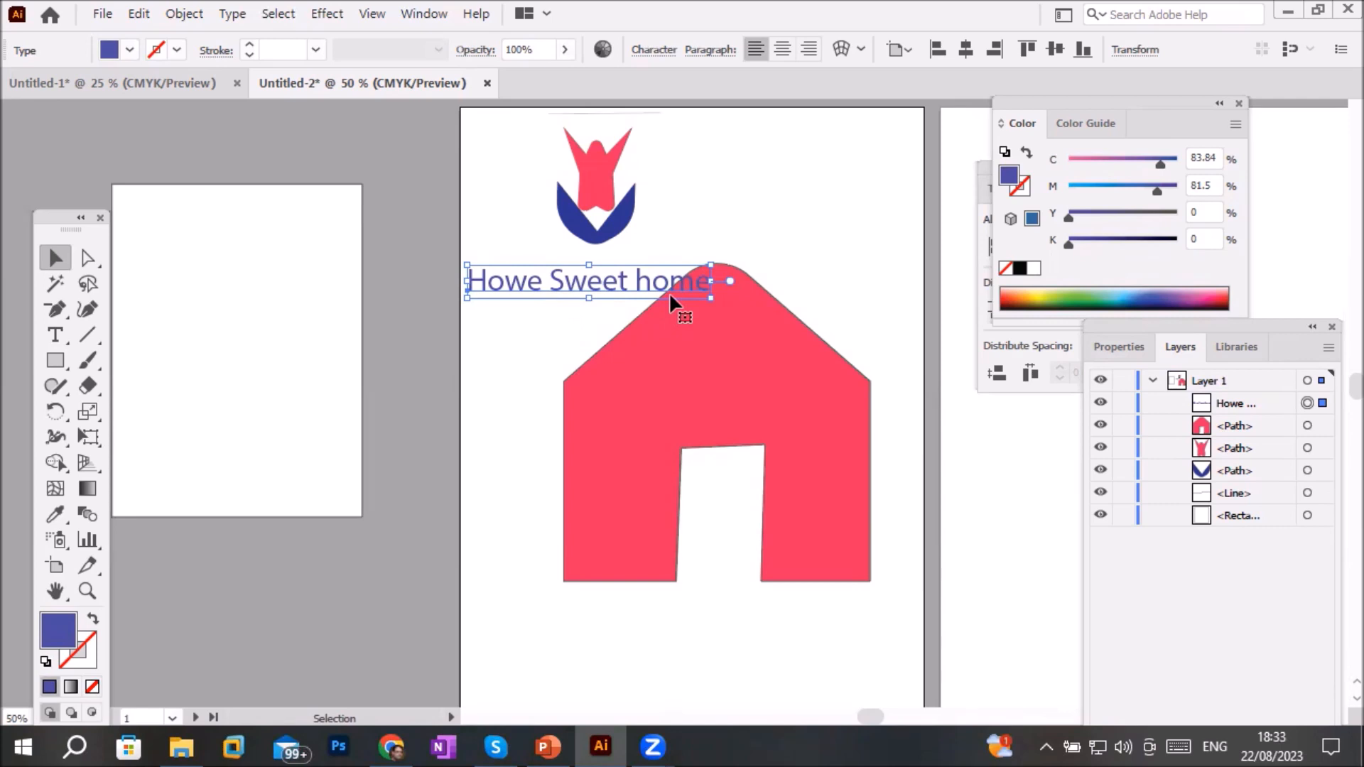
Move the red and blue figure logo, together with the thin line above it, into the house's door opening
drag(519, 109, 751, 574)
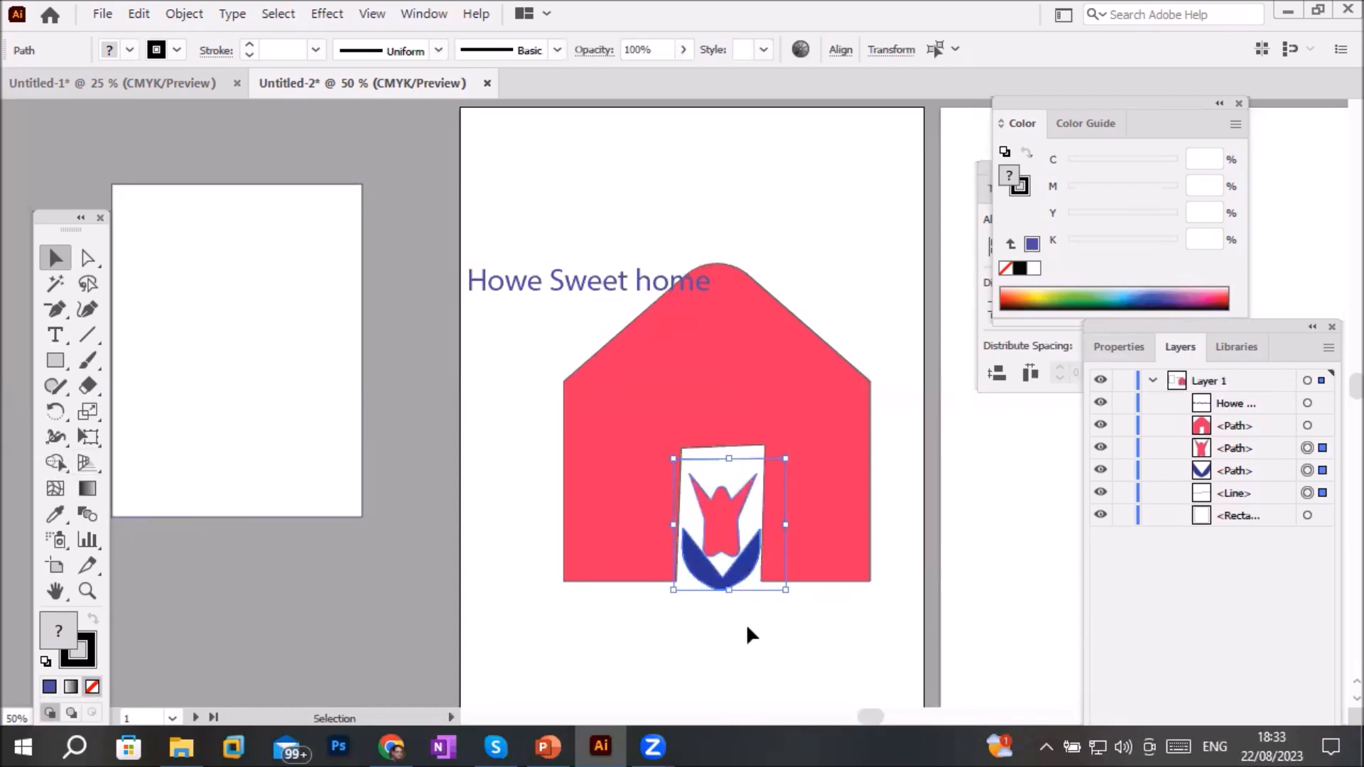
Draw a large circle with the default white fill and black stroke on the empty artboard below the house
drag(744, 625, 678, 113)
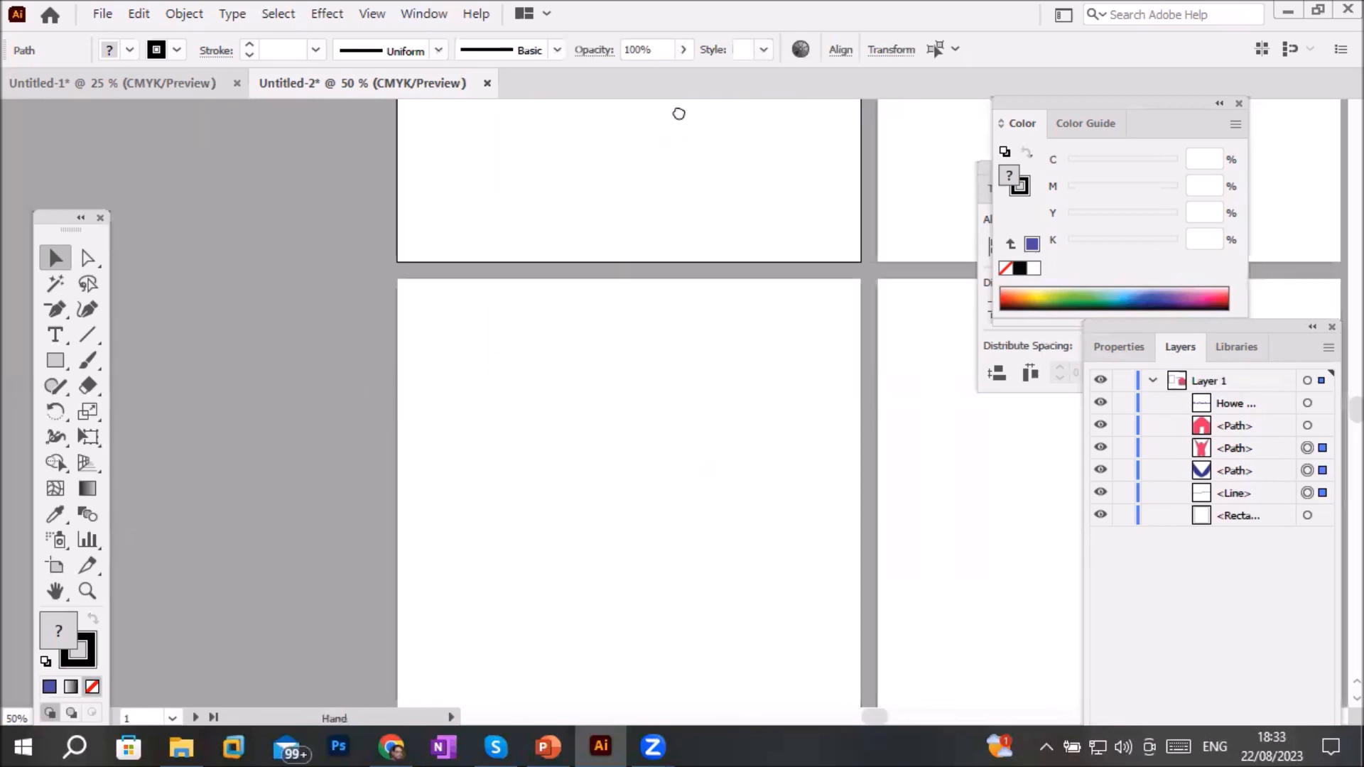
drag(639, 381, 612, 214)
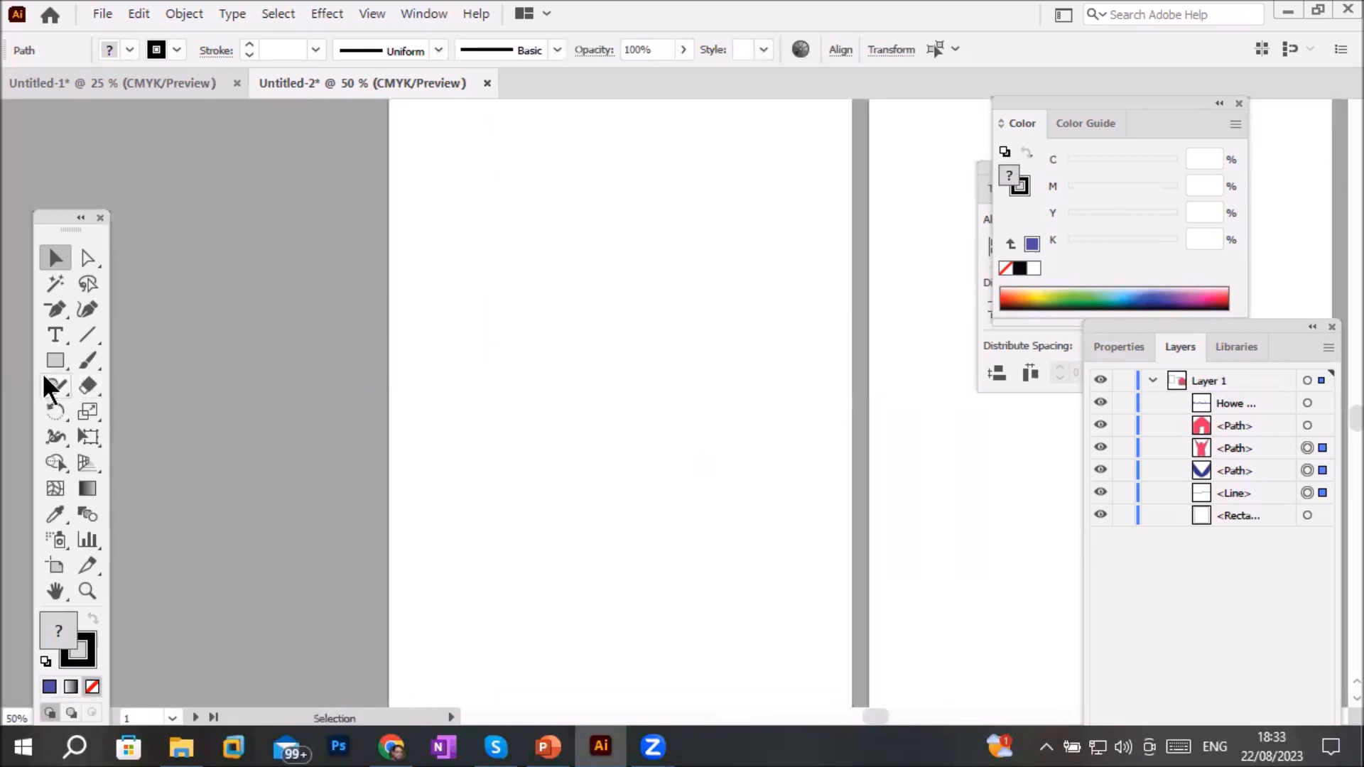
drag(52, 359, 199, 361)
drag(466, 249, 706, 455)
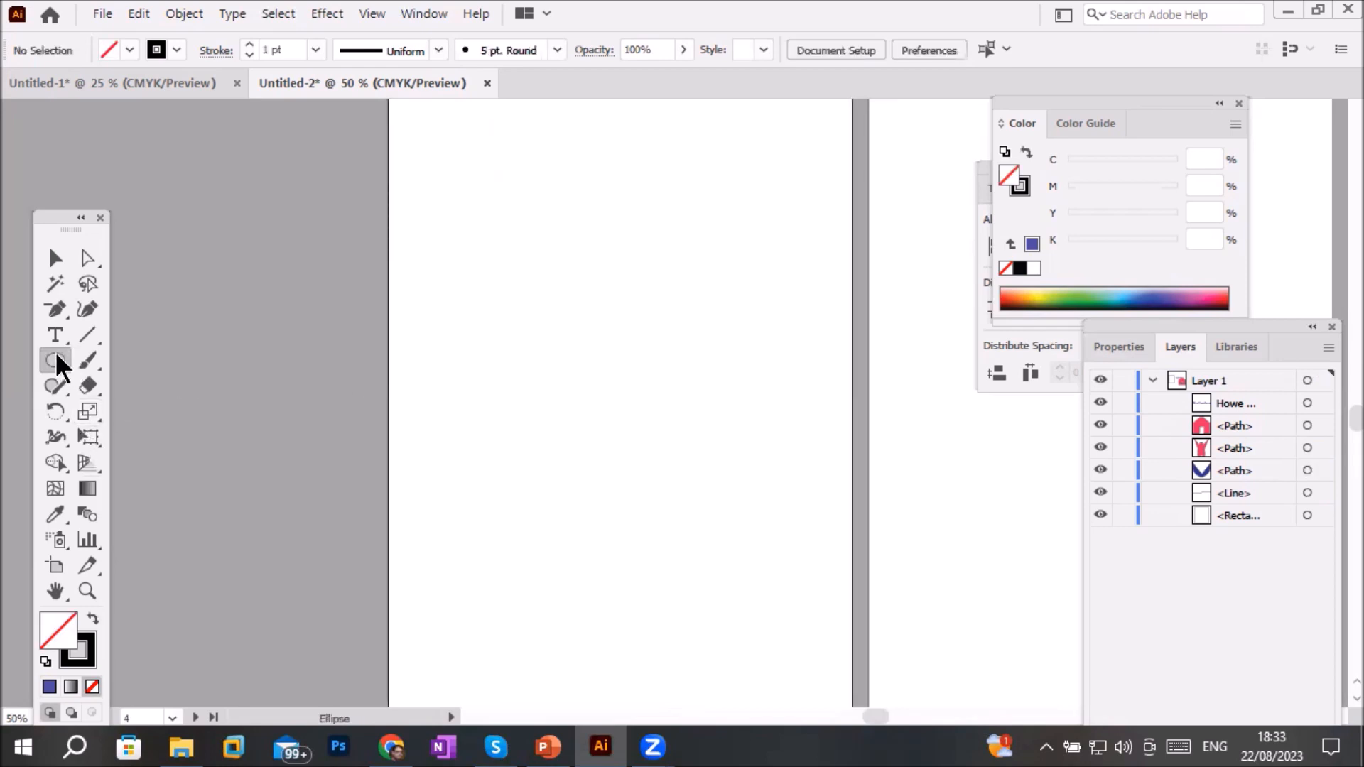
key(d)
drag(493, 284, 801, 573)
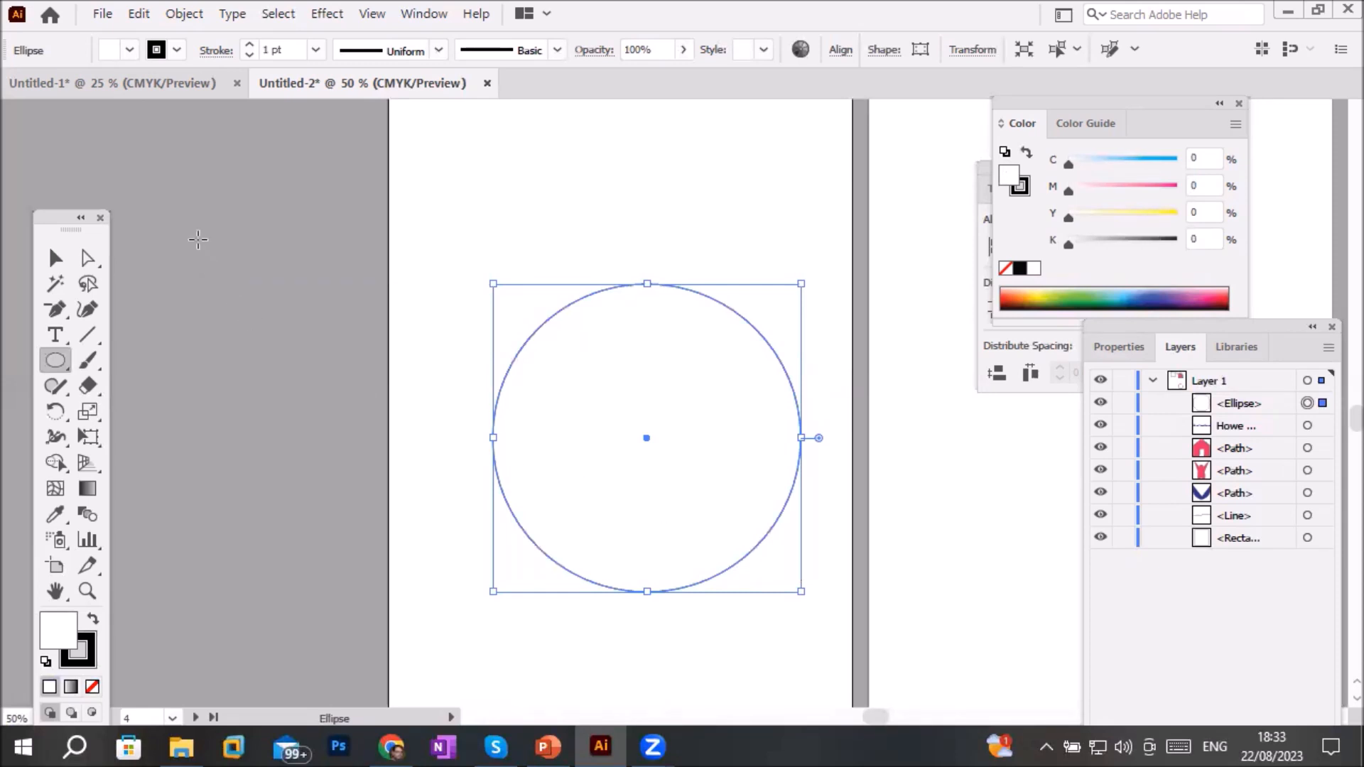
Add six anchor points to the circle's outline: one upper left, one upper right, two lower right and two lower left
click(85, 258)
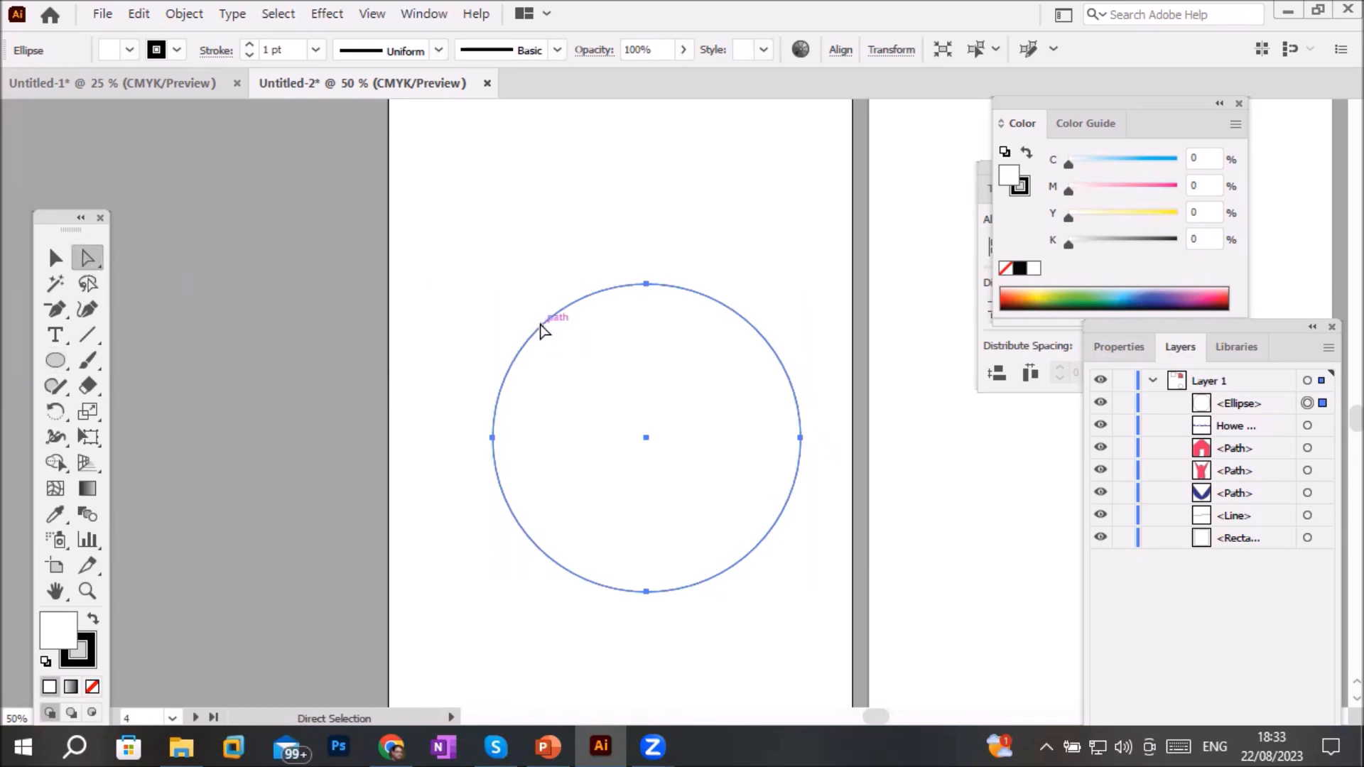
click(542, 329)
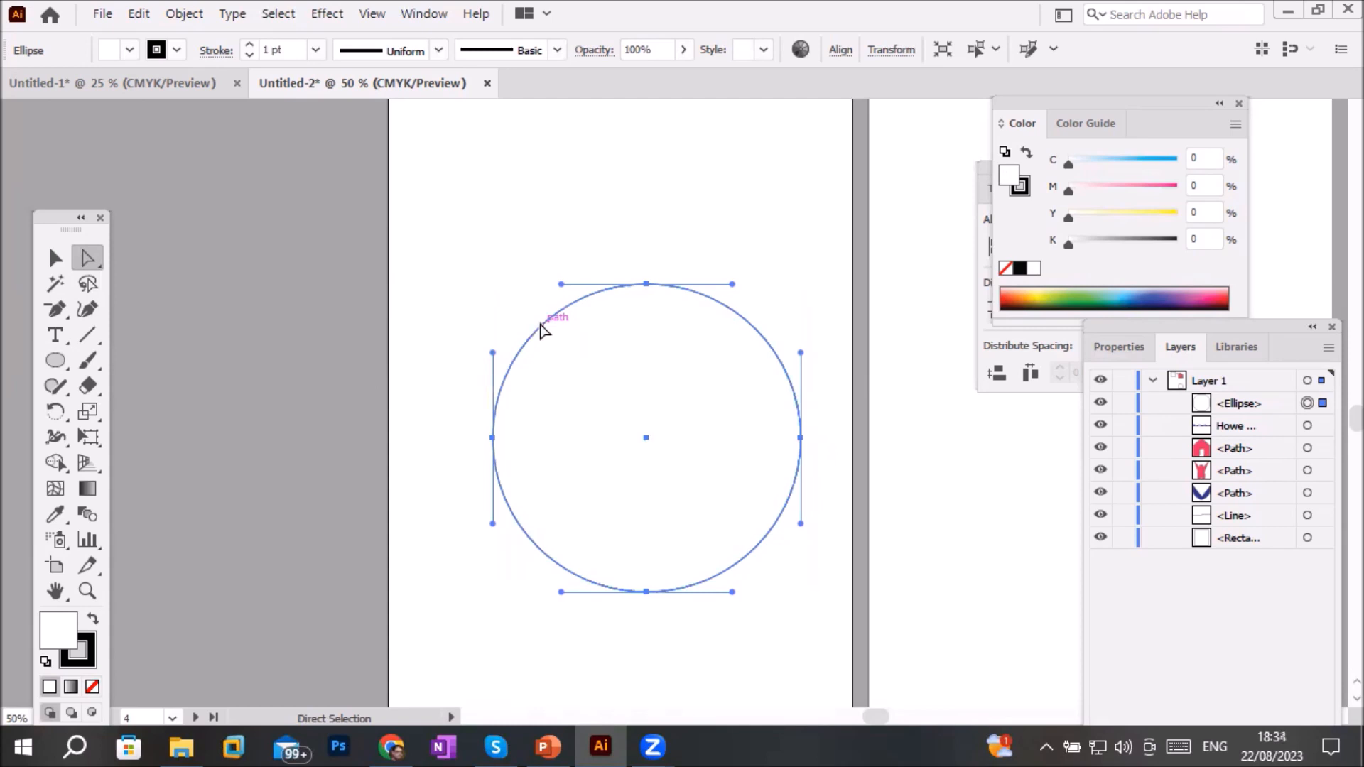
click(56, 309)
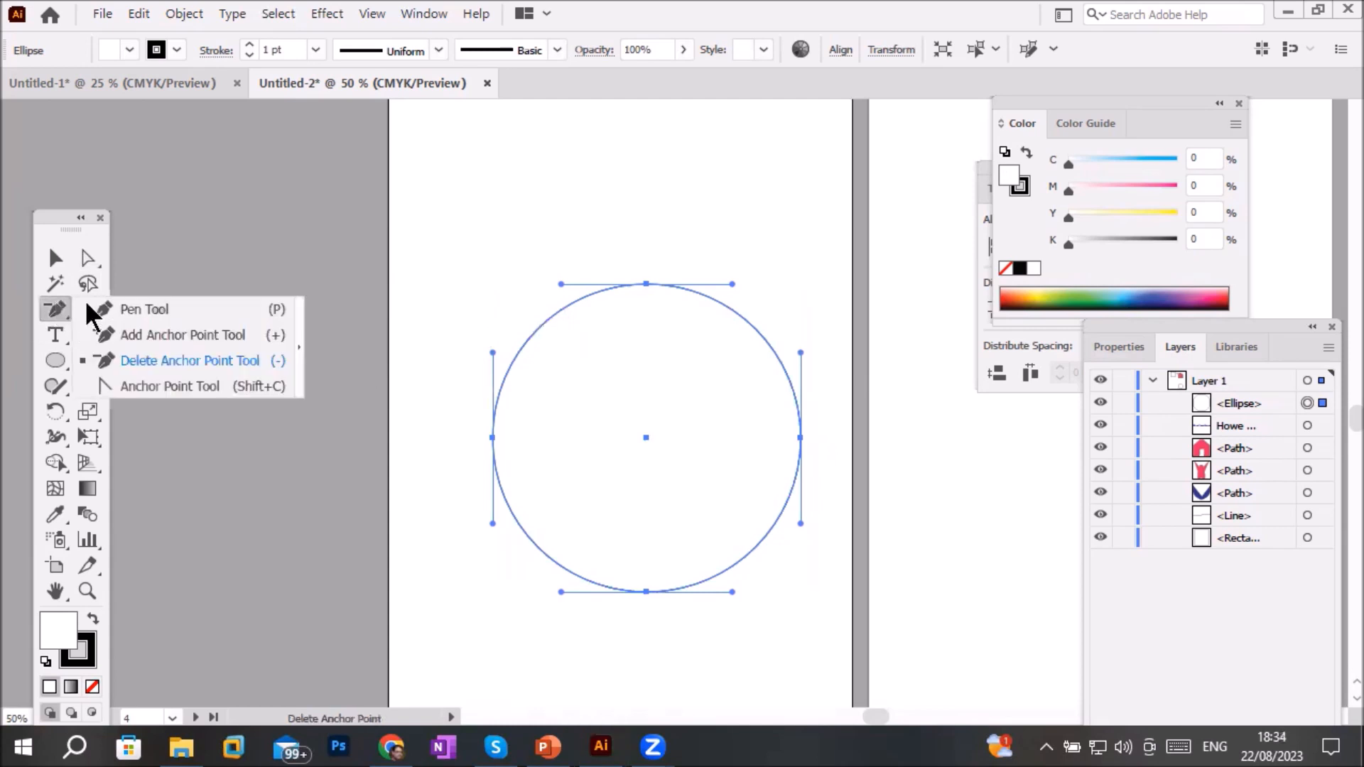
click(143, 335)
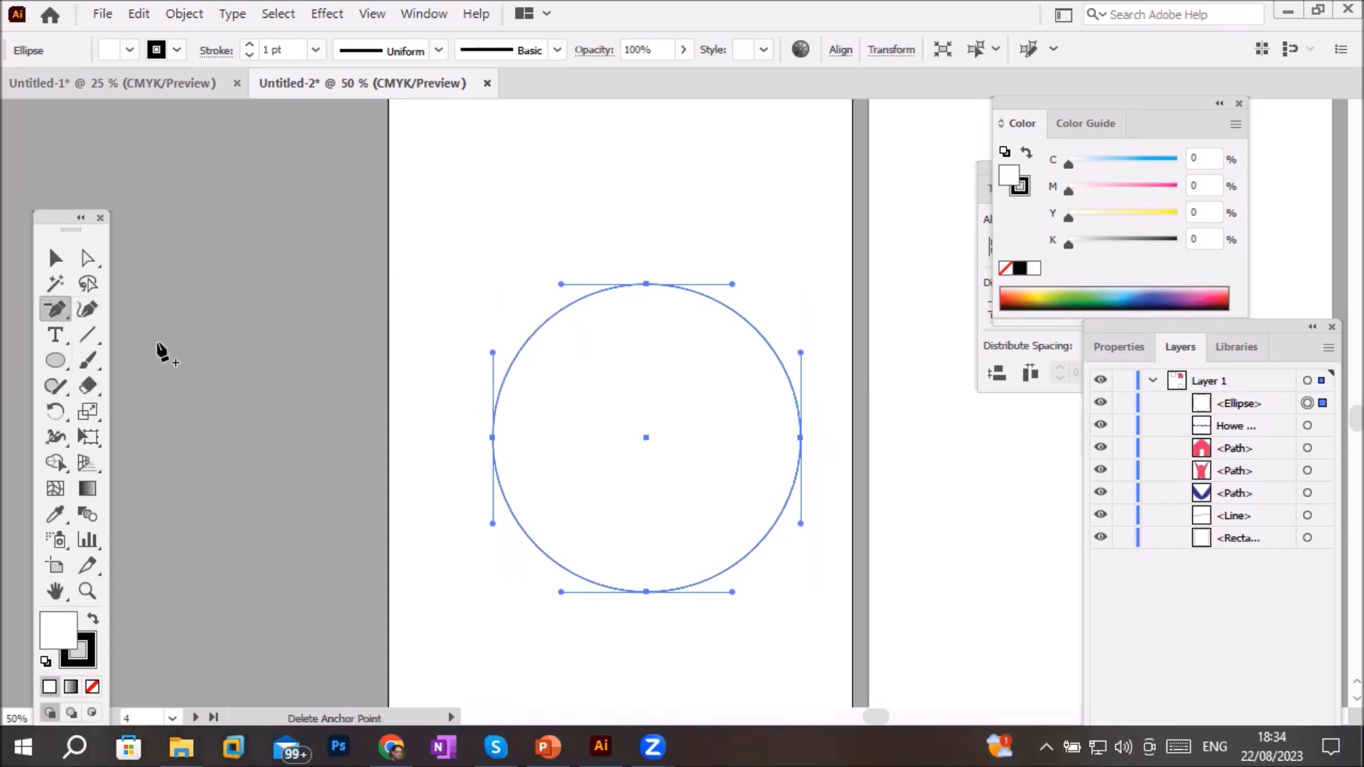
click(527, 342)
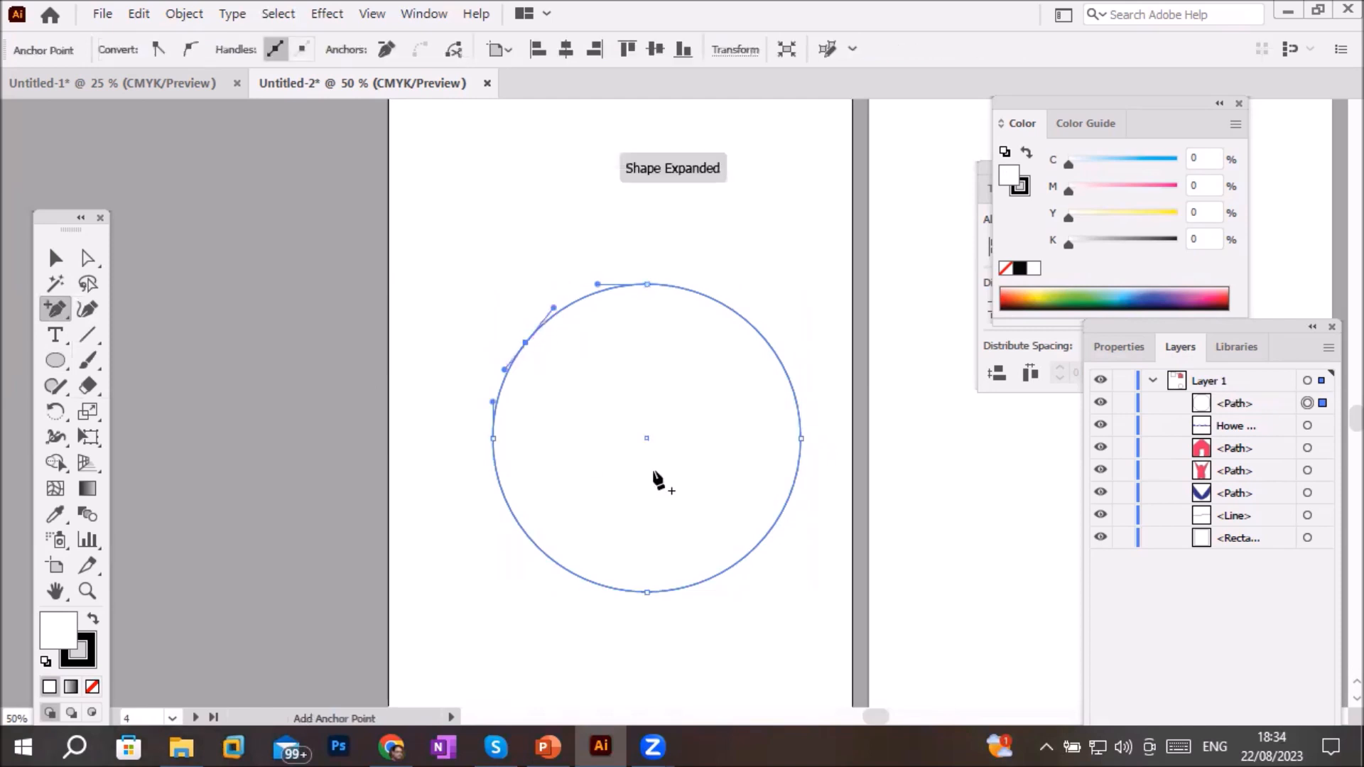
click(757, 330)
click(782, 510)
click(732, 565)
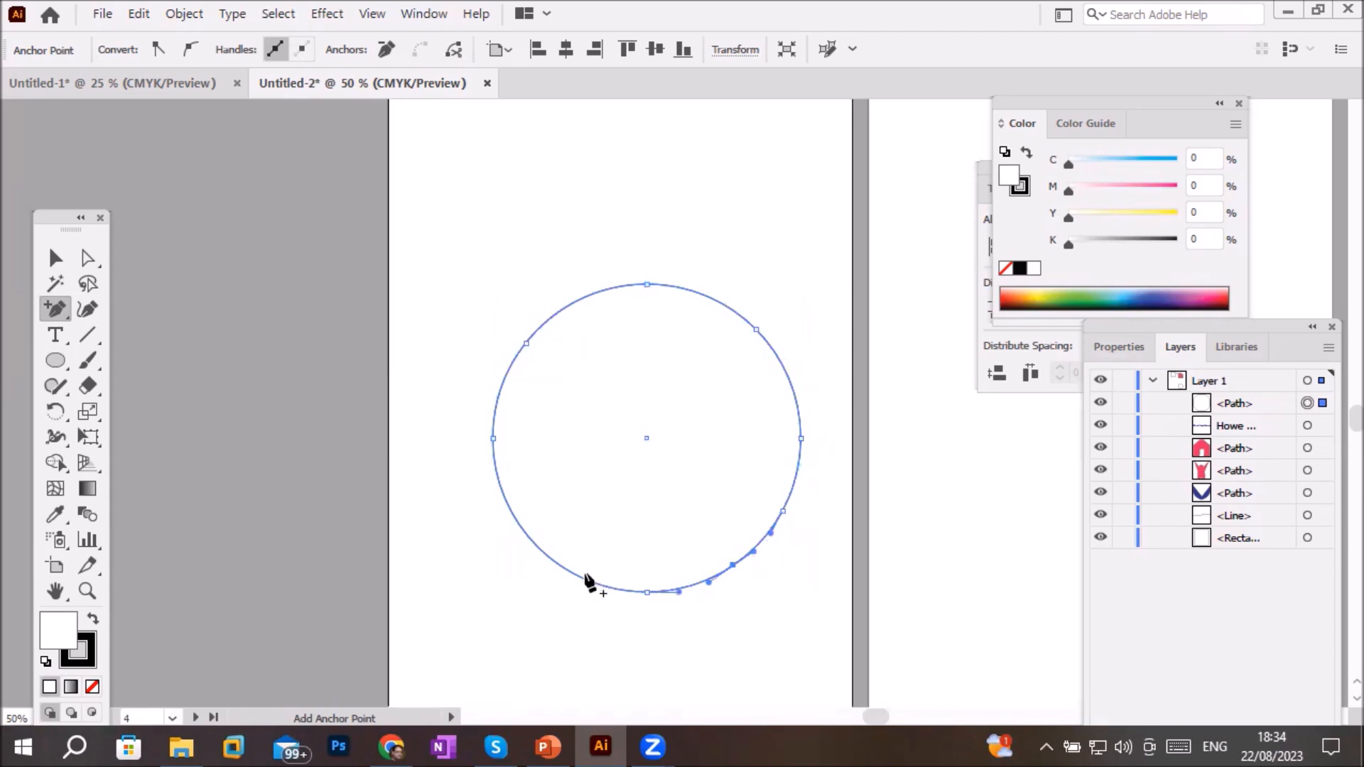
click(582, 579)
click(534, 542)
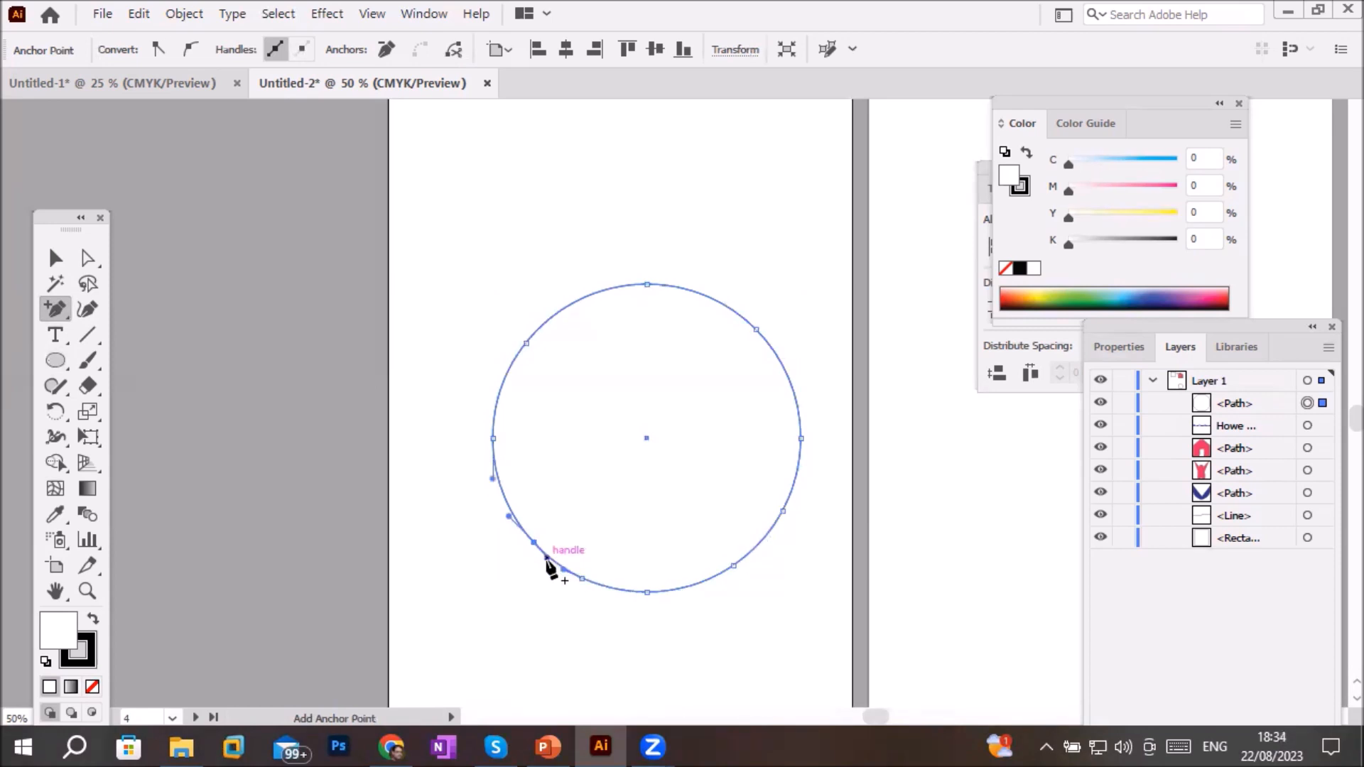
click(92, 260)
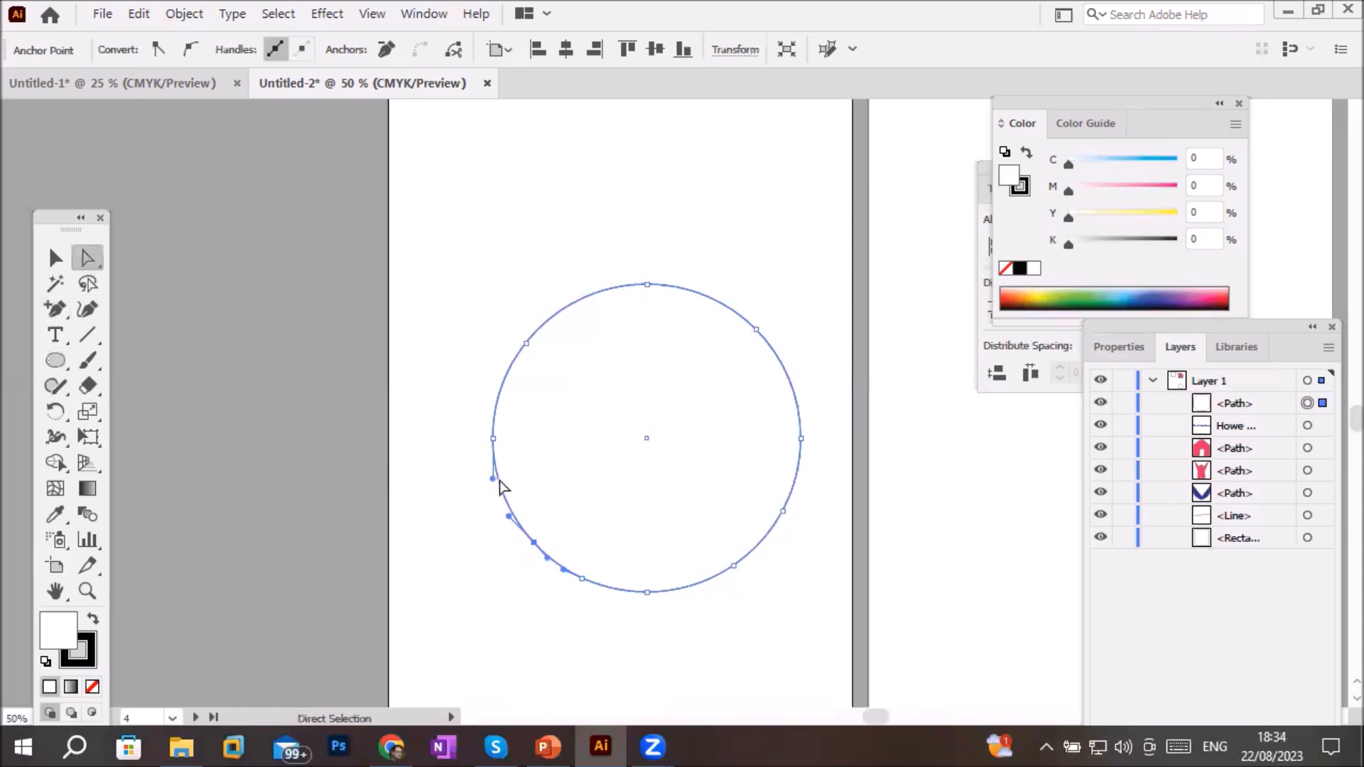
Pull one lower-left and one lower-right anchor point of the circle inward into a mushroom shape, and fill it yellow-orange (C 0, M 21.96, Y 90.98, K 0)
click(606, 288)
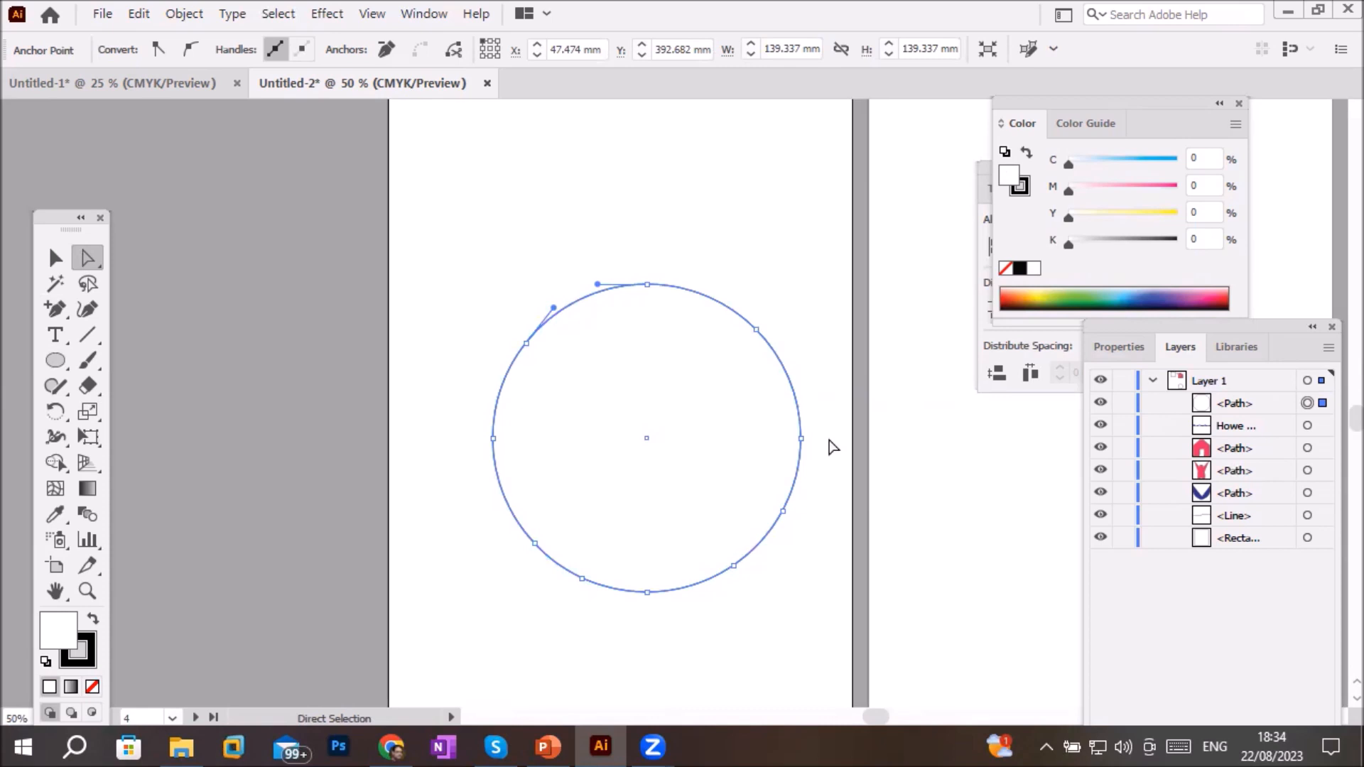
click(535, 545)
drag(534, 544, 587, 500)
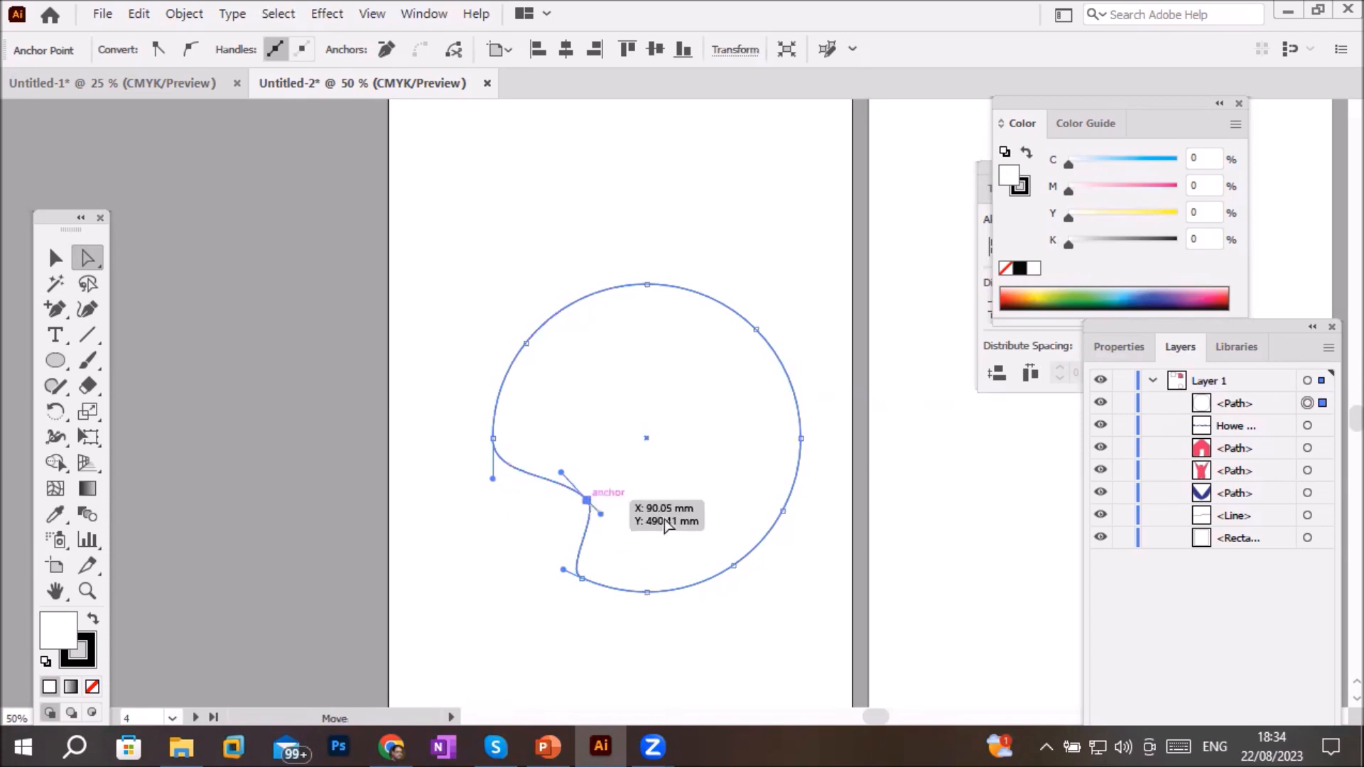
drag(736, 572, 683, 510)
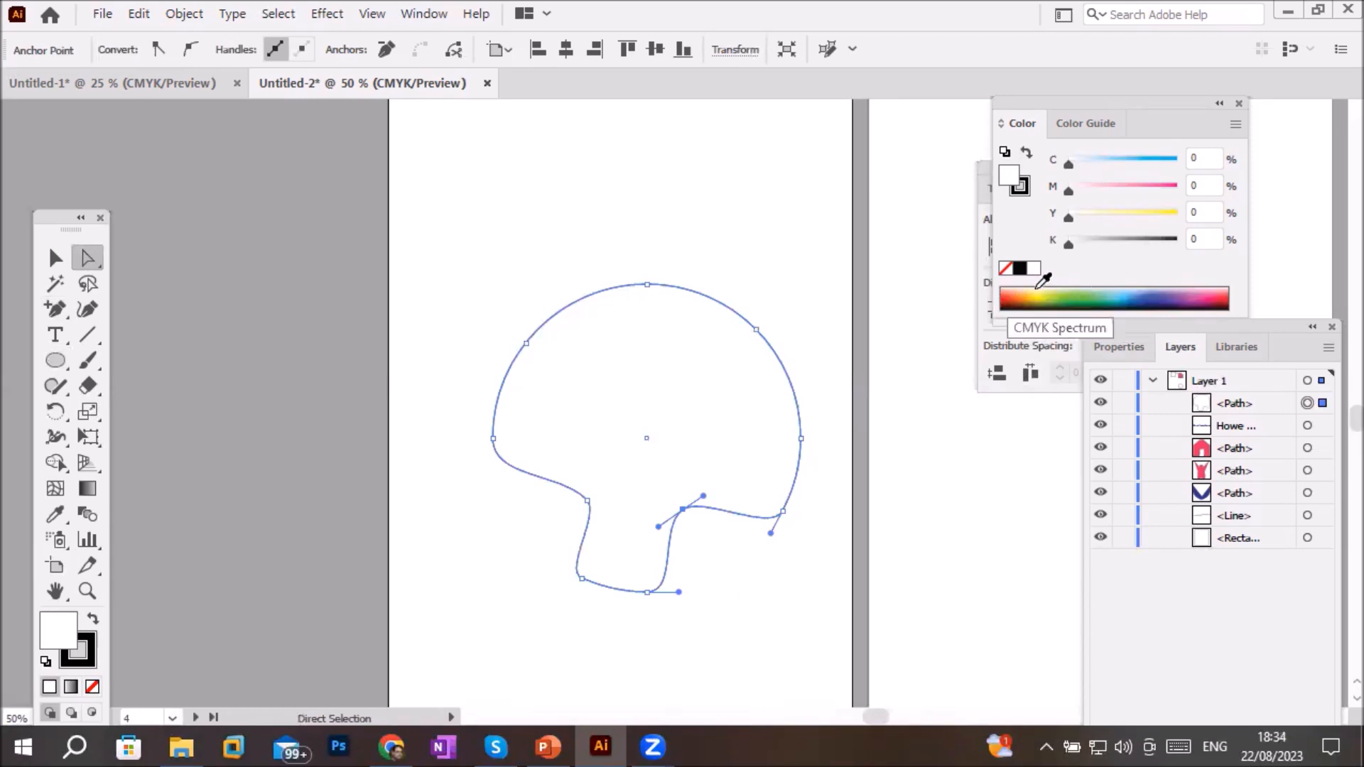
click(1031, 290)
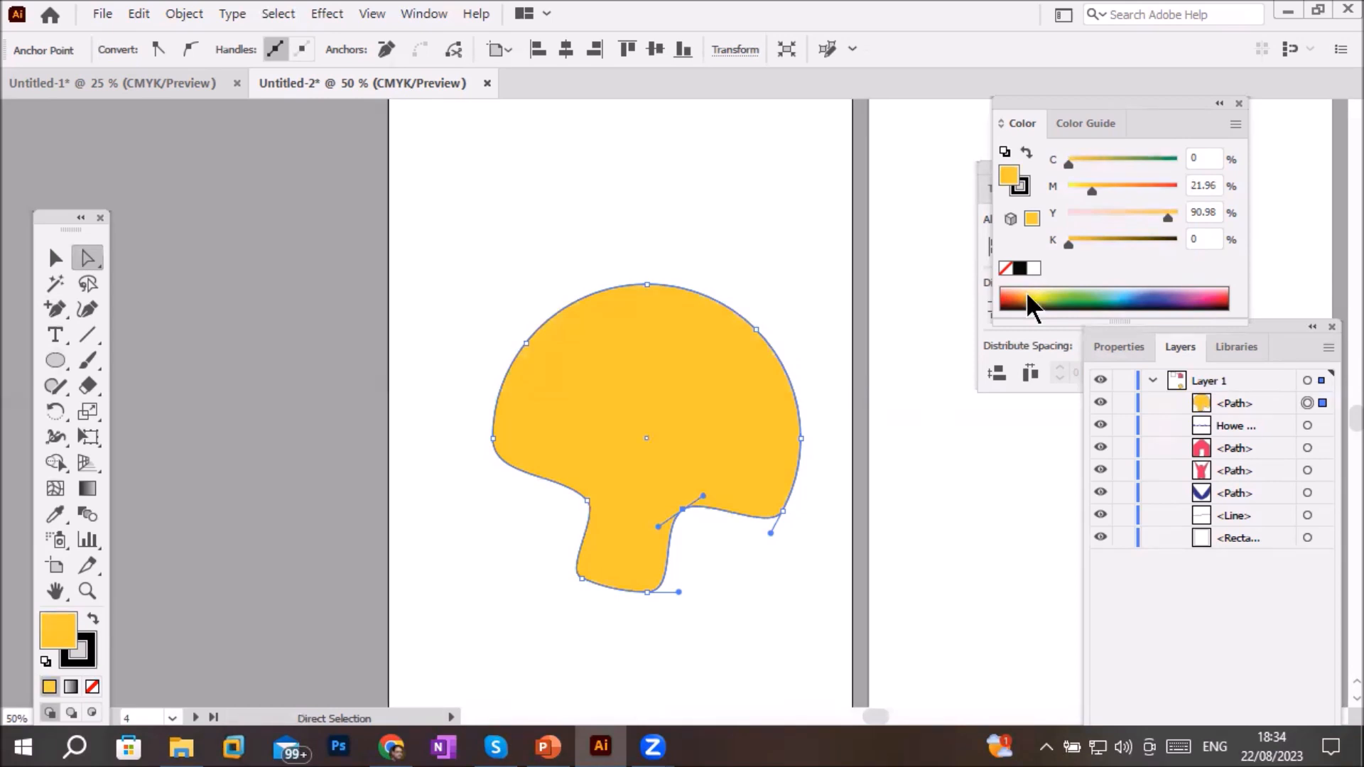
Undo the yellow-orange fill and the anchor point moves on the circle
key(ctrl+z)
key(ctrl+z)
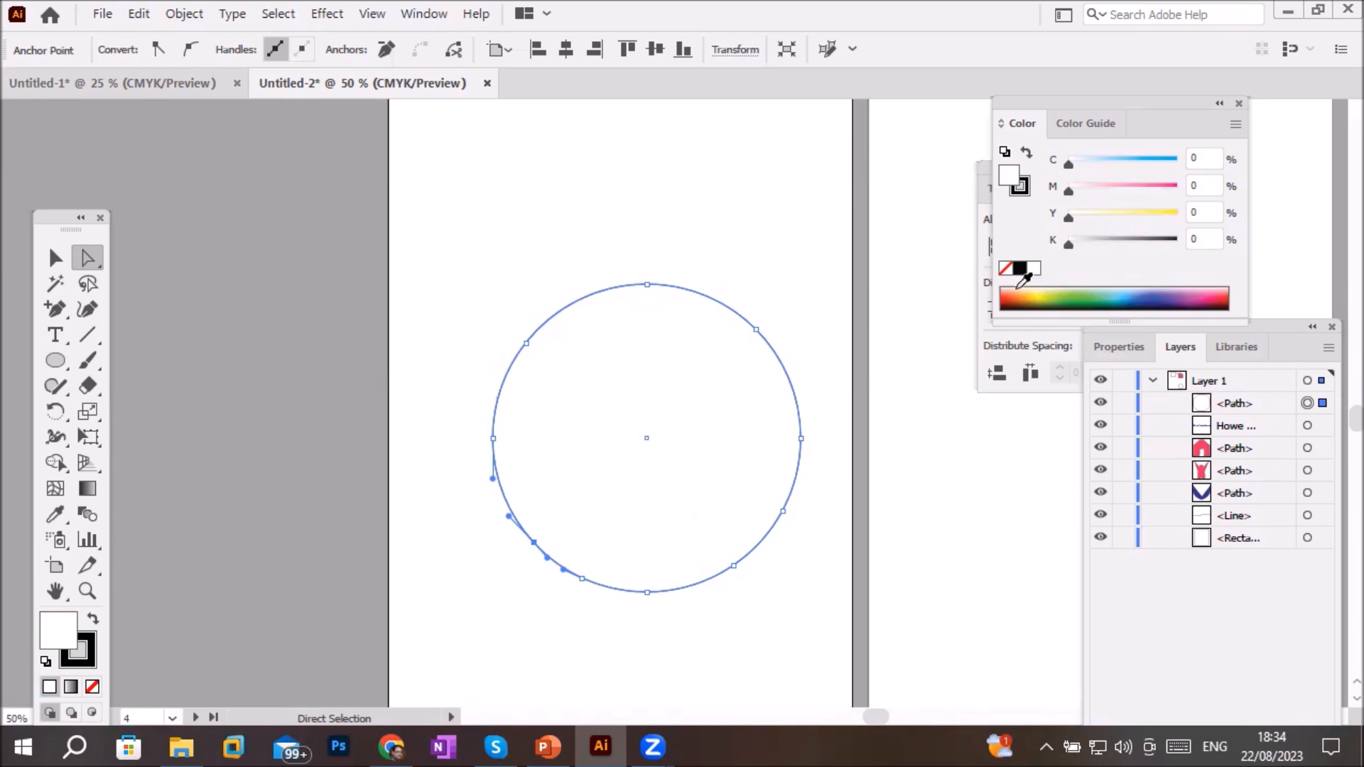
Lasso the two lower-left anchor points of the circle, delete them, and undo the deletion
click(87, 283)
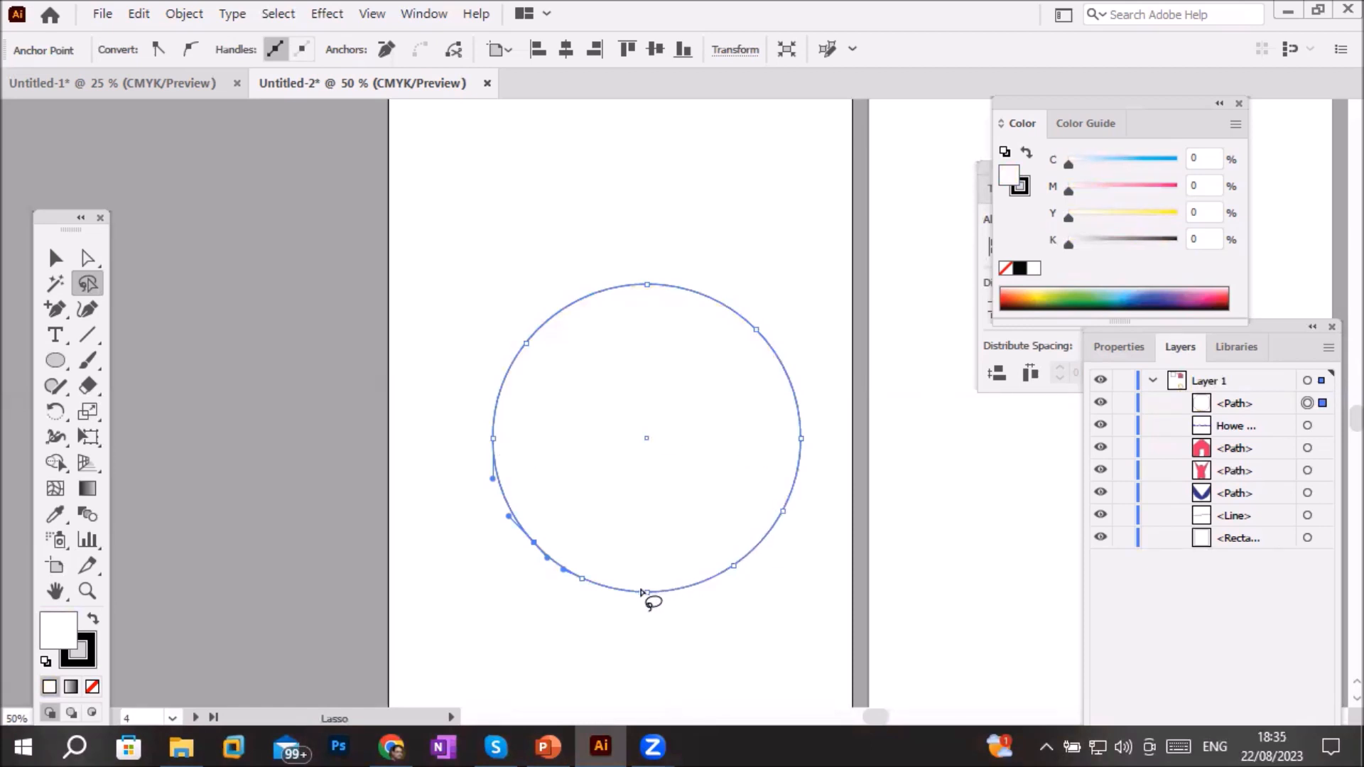
mouse_move(600, 567)
mouse_down()
mouse_move(572, 510)
mouse_move(534, 485)
mouse_move(483, 517)
mouse_move(471, 575)
mouse_move(549, 614)
mouse_move(624, 624)
mouse_move(630, 578)
mouse_move(596, 545)
mouse_up()
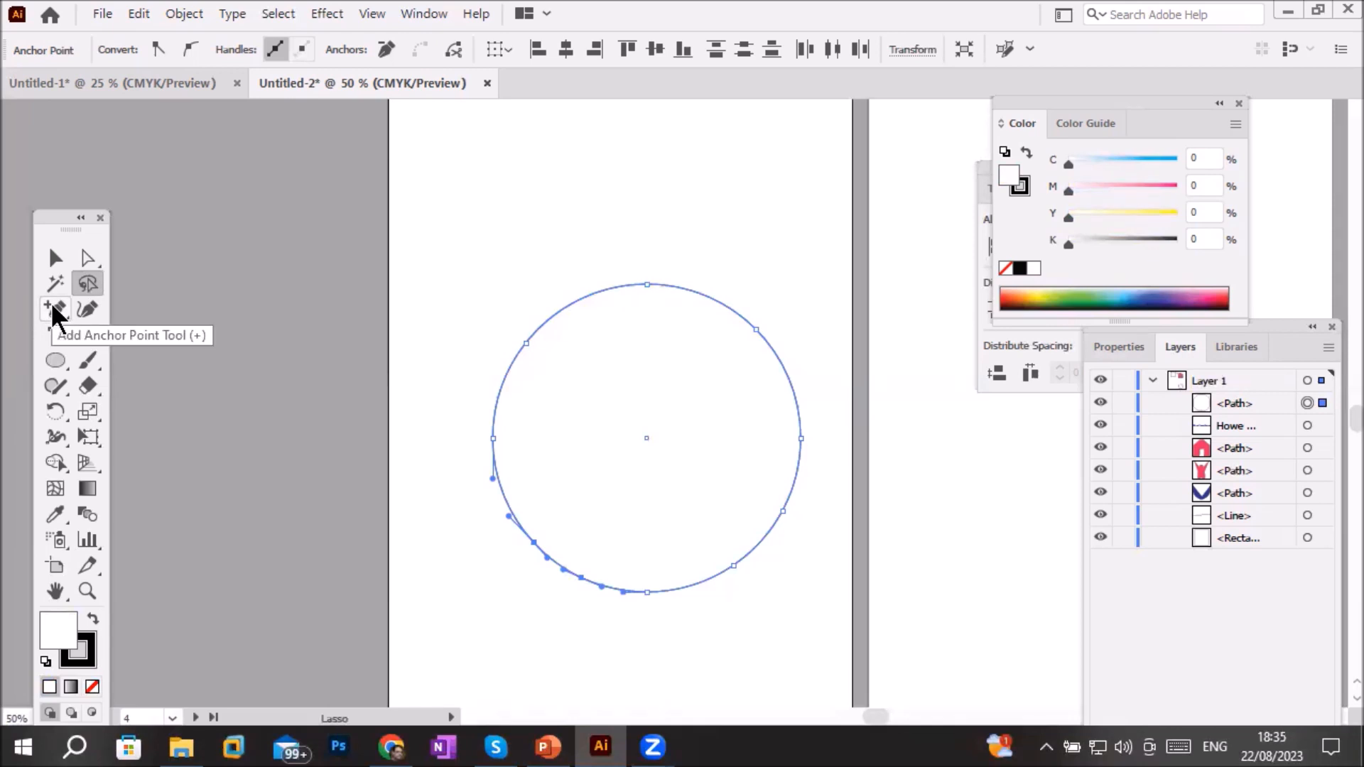
key(Delete)
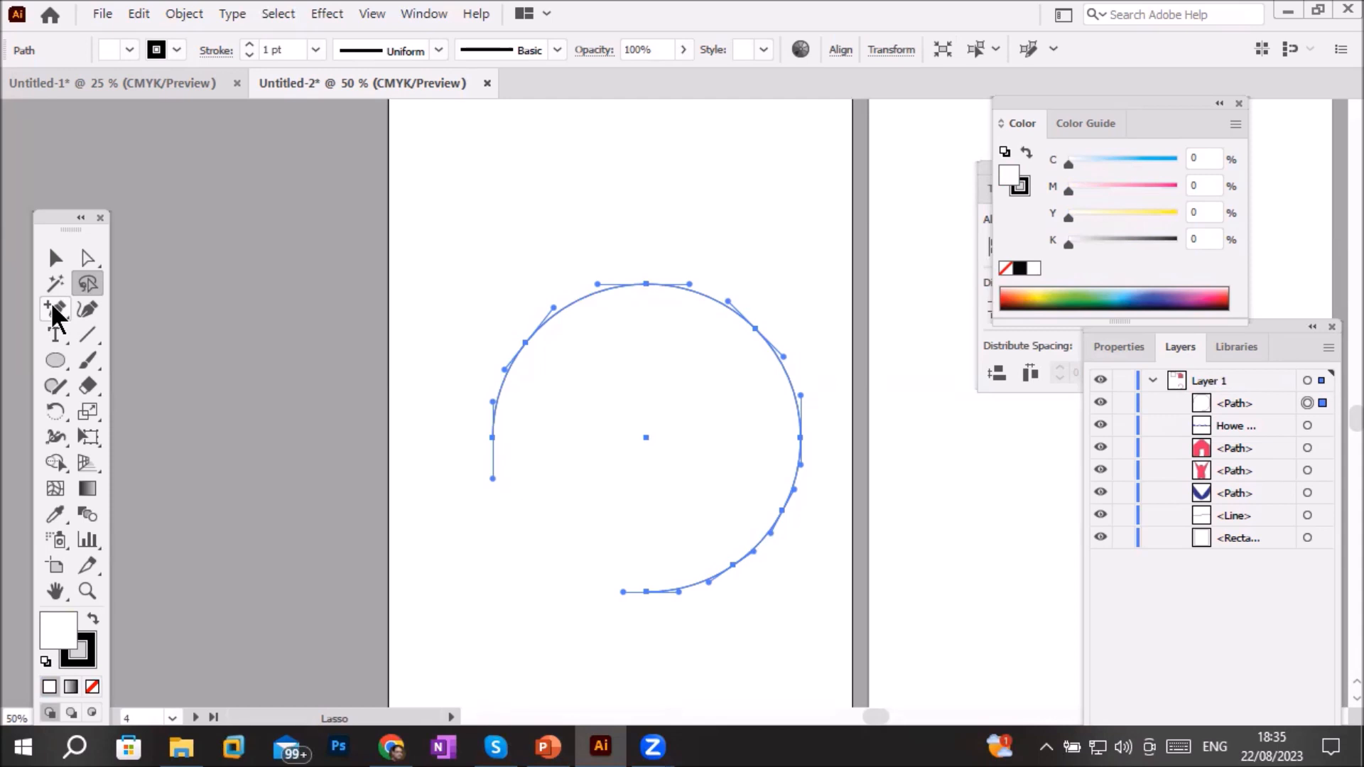
key(ctrl+z)
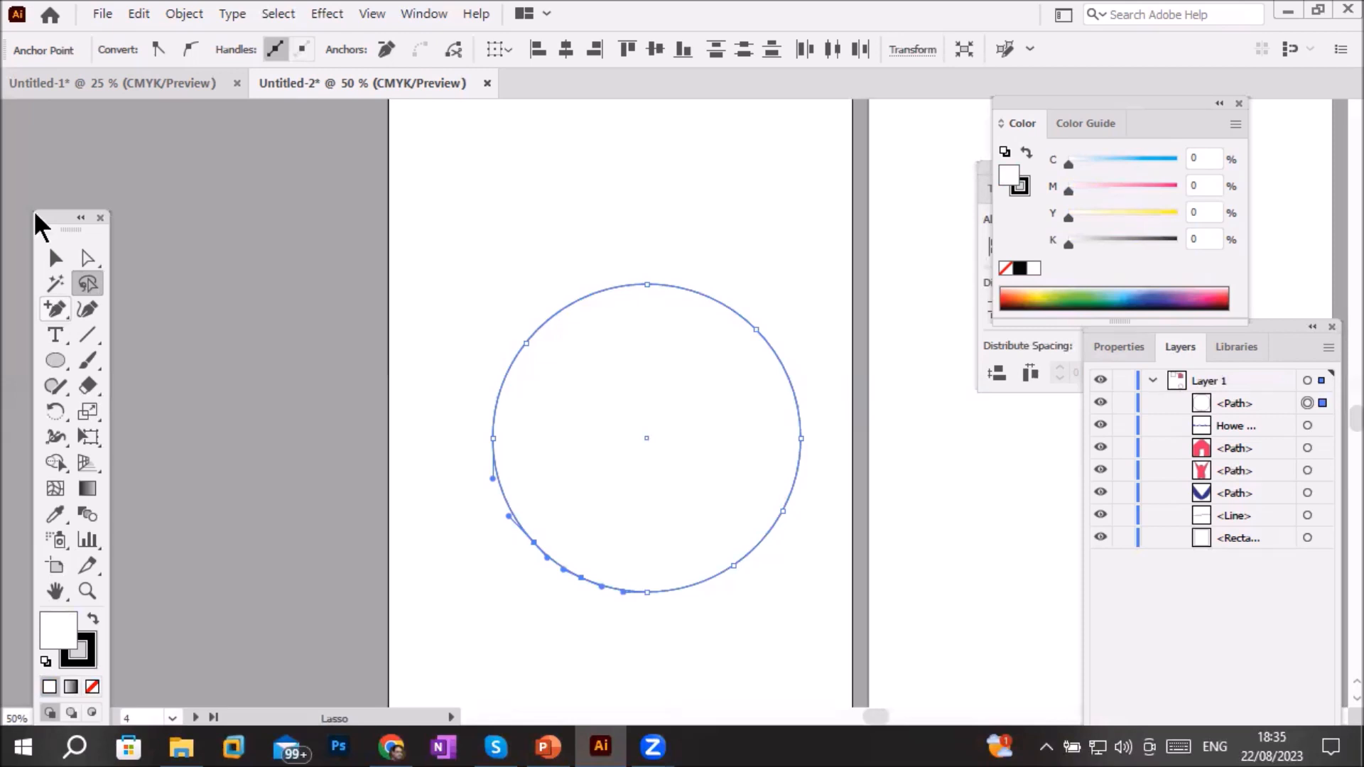
Delete only the topmost anchor point of the large circle using Direct Selection, opening its outline
click(87, 260)
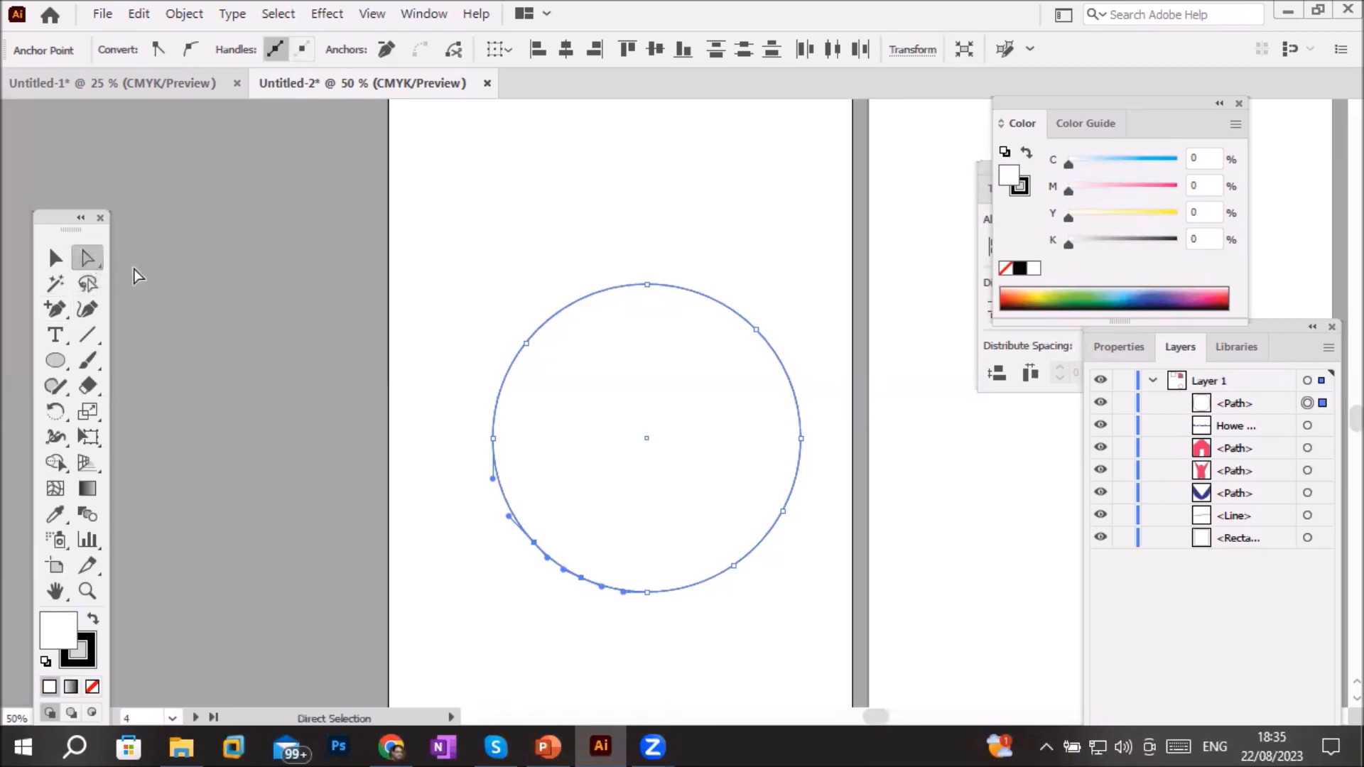
click(648, 285)
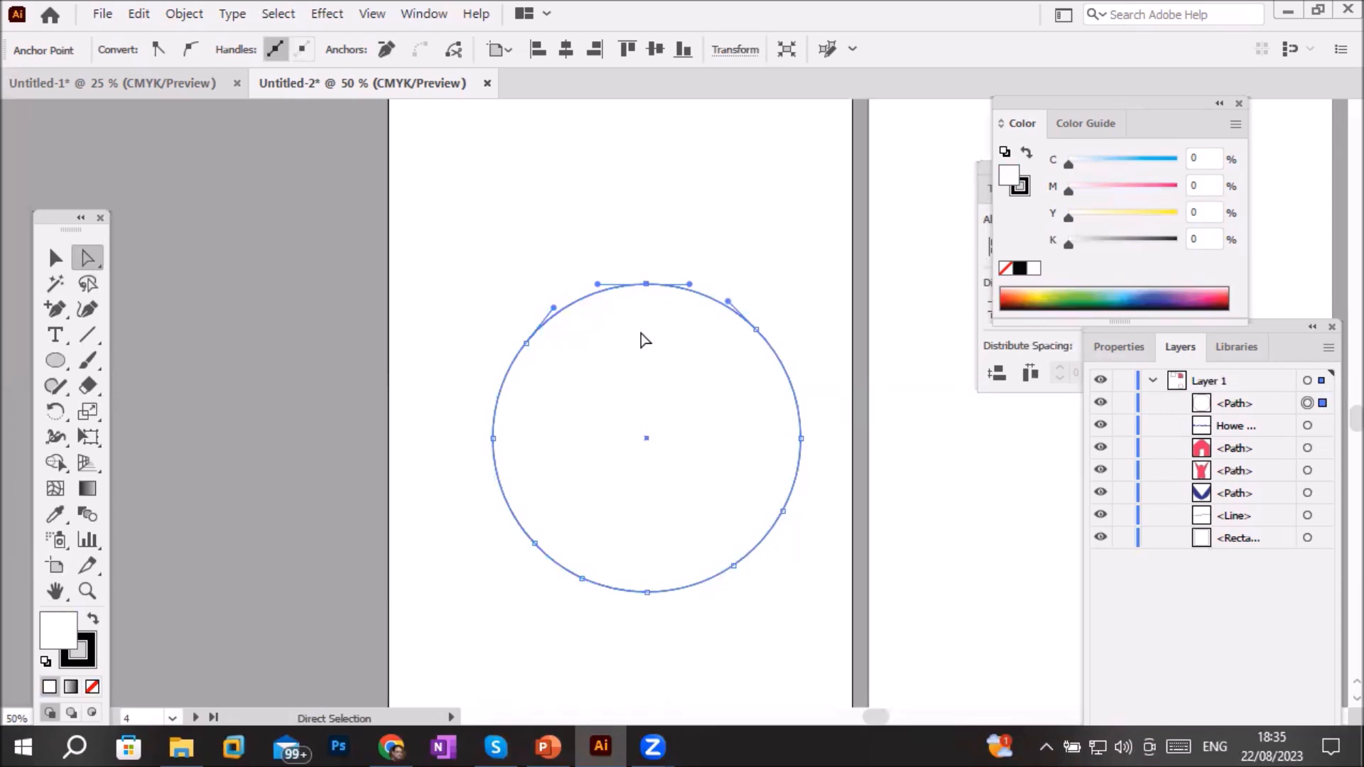
key(Delete)
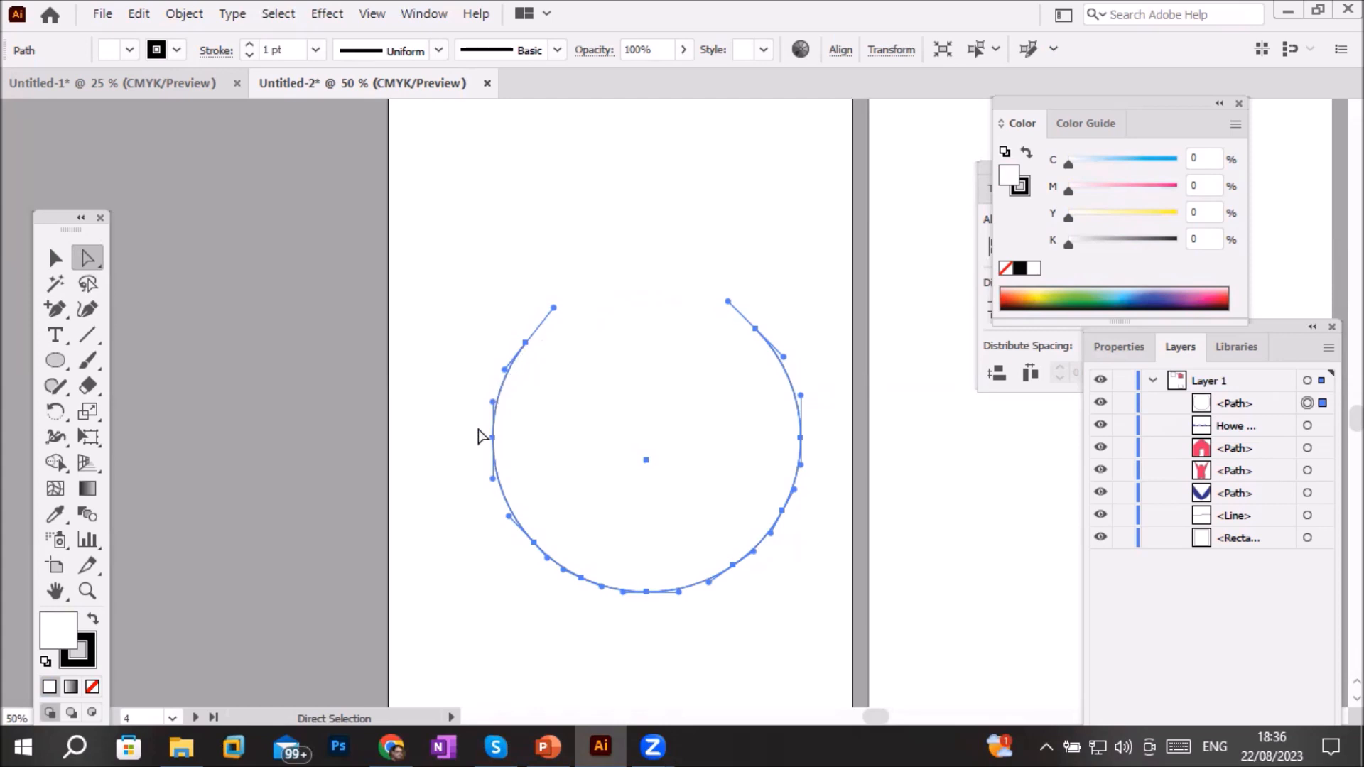
Draw a smaller circle above the large open circle, toward its upper left
click(56, 360)
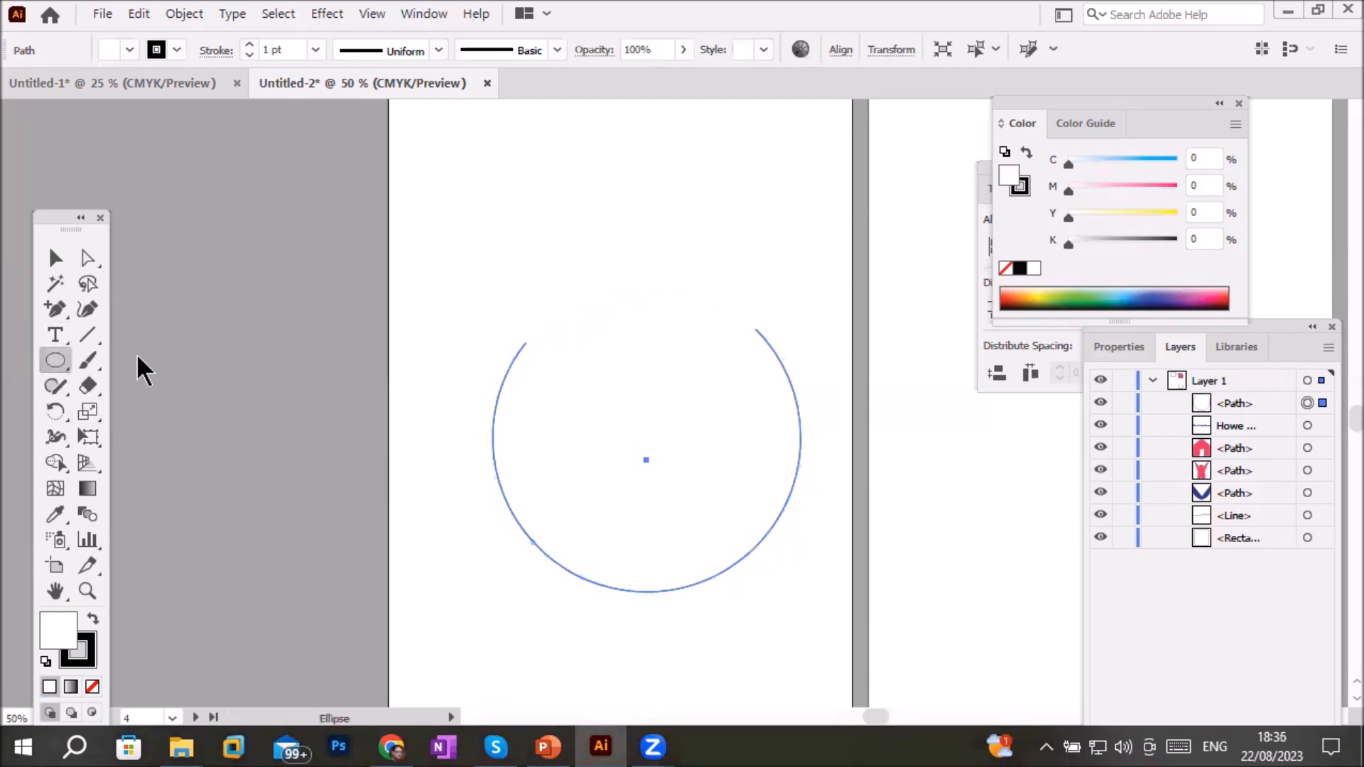
drag(485, 134, 565, 222)
click(51, 361)
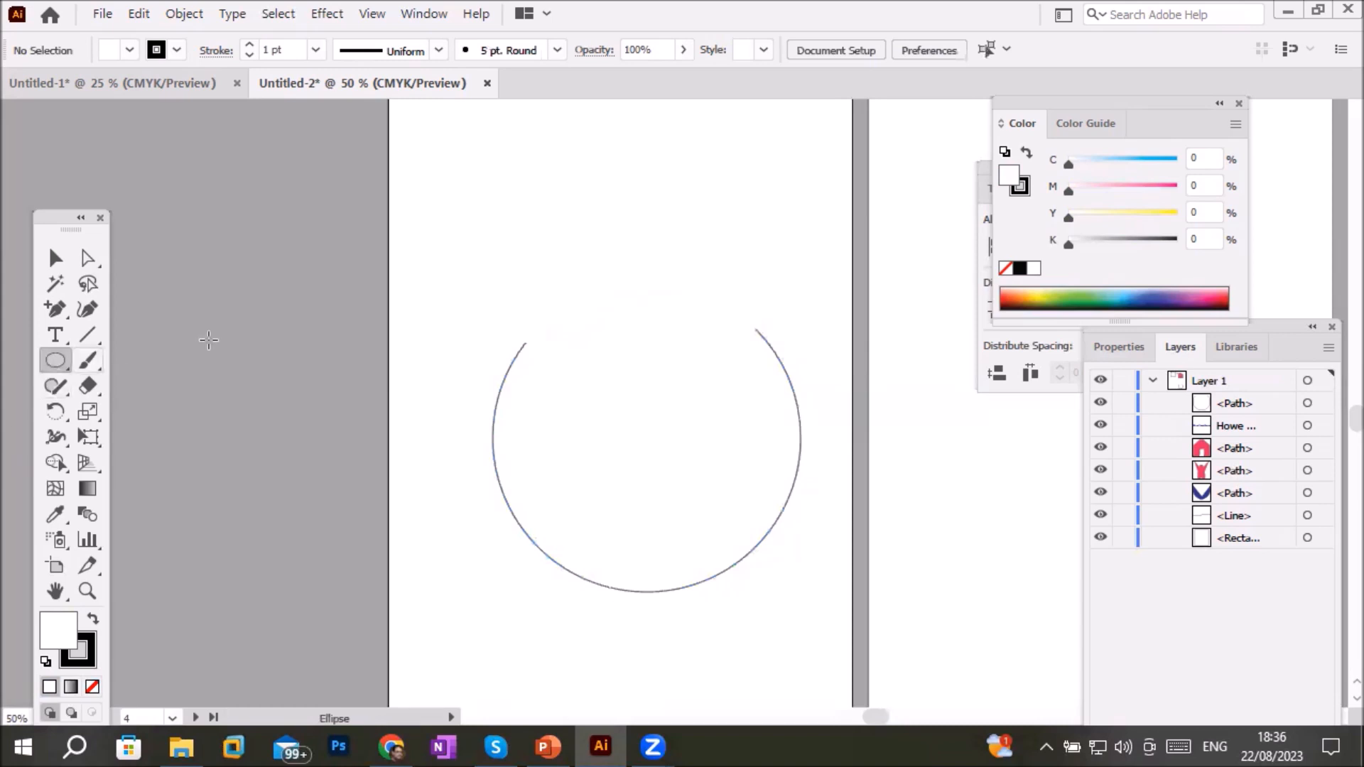
drag(483, 175, 617, 262)
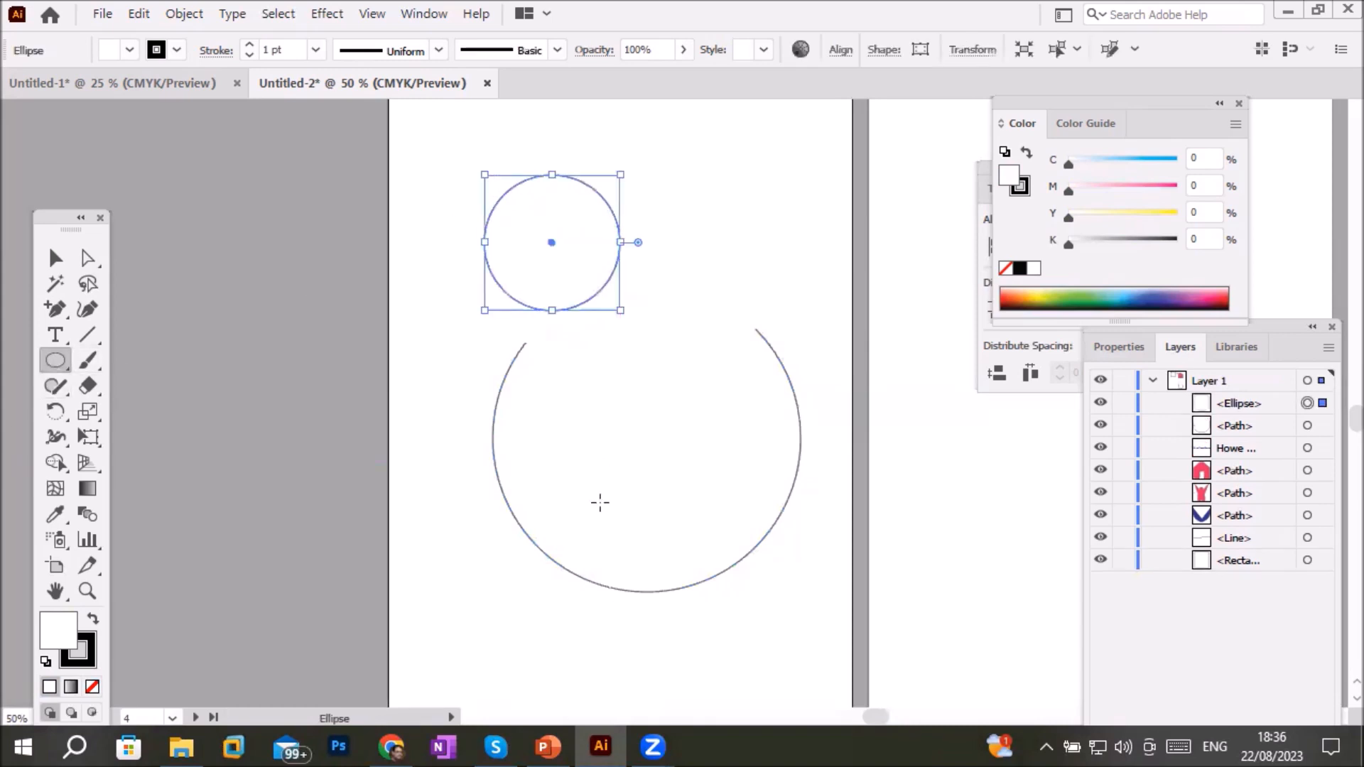
Delete the small circle's top anchor point using Direct Selection, and undo that deletion
click(86, 259)
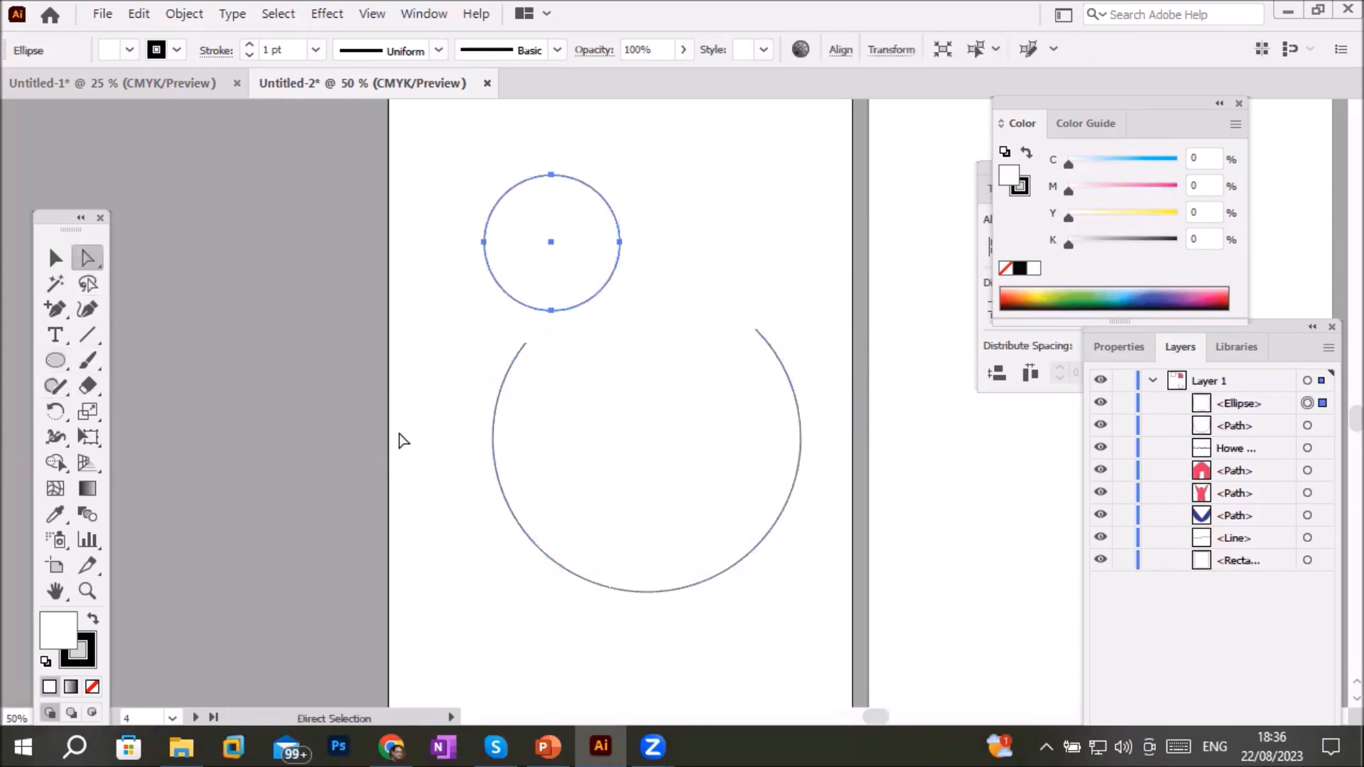
click(552, 174)
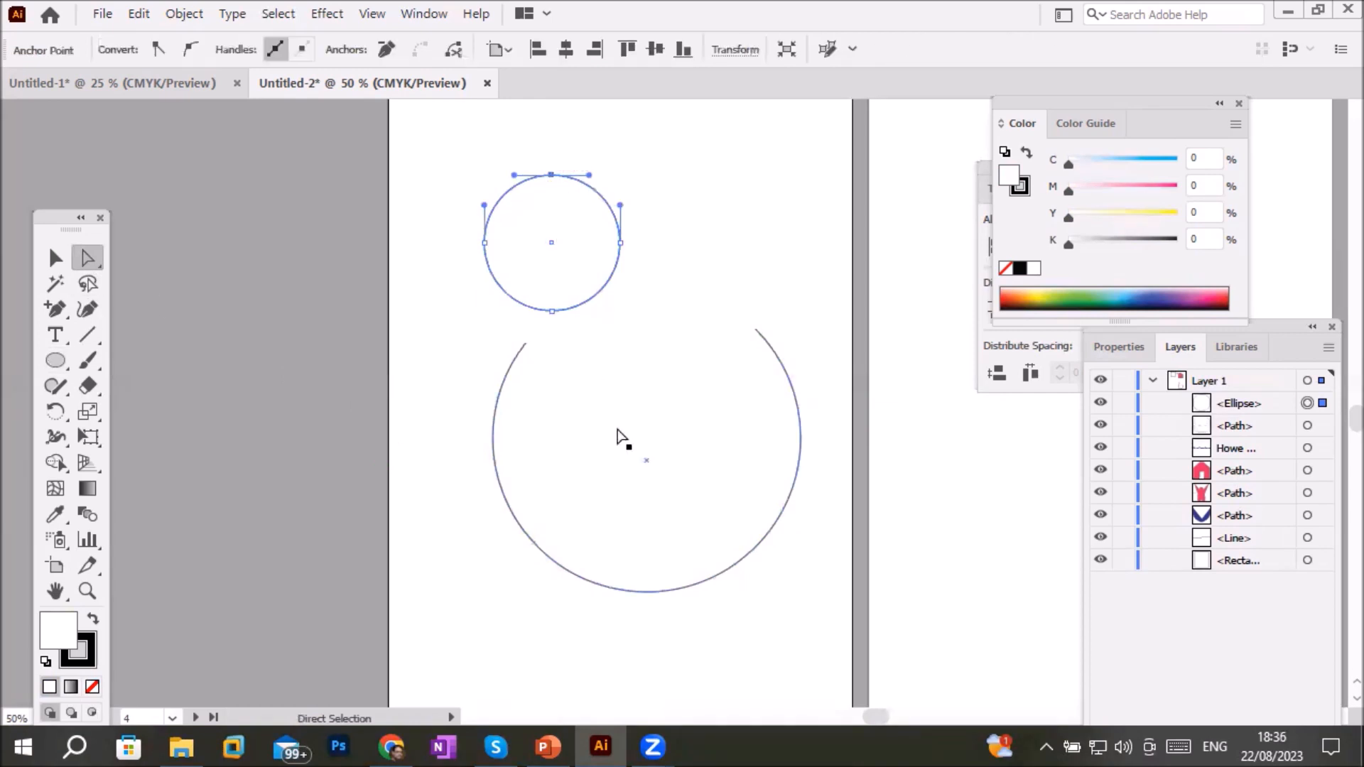
key(Delete)
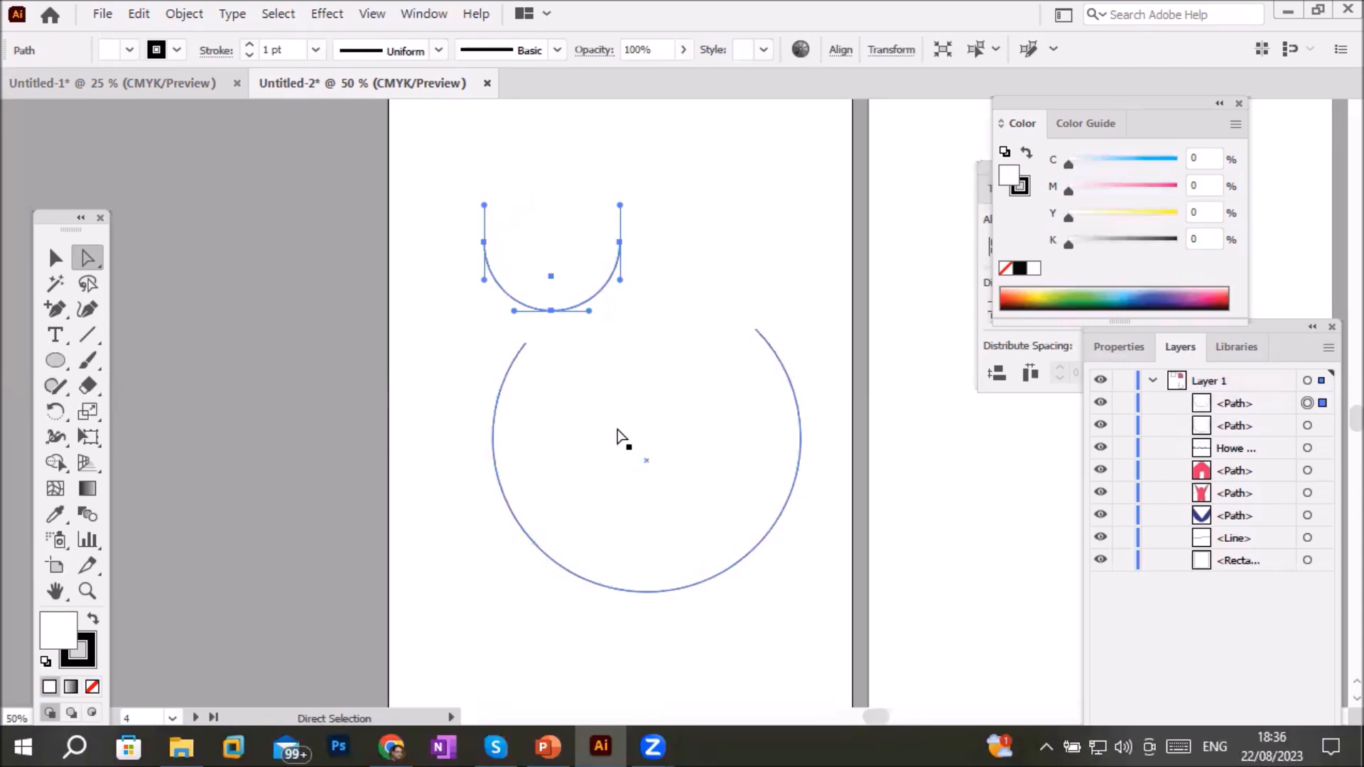
click(712, 239)
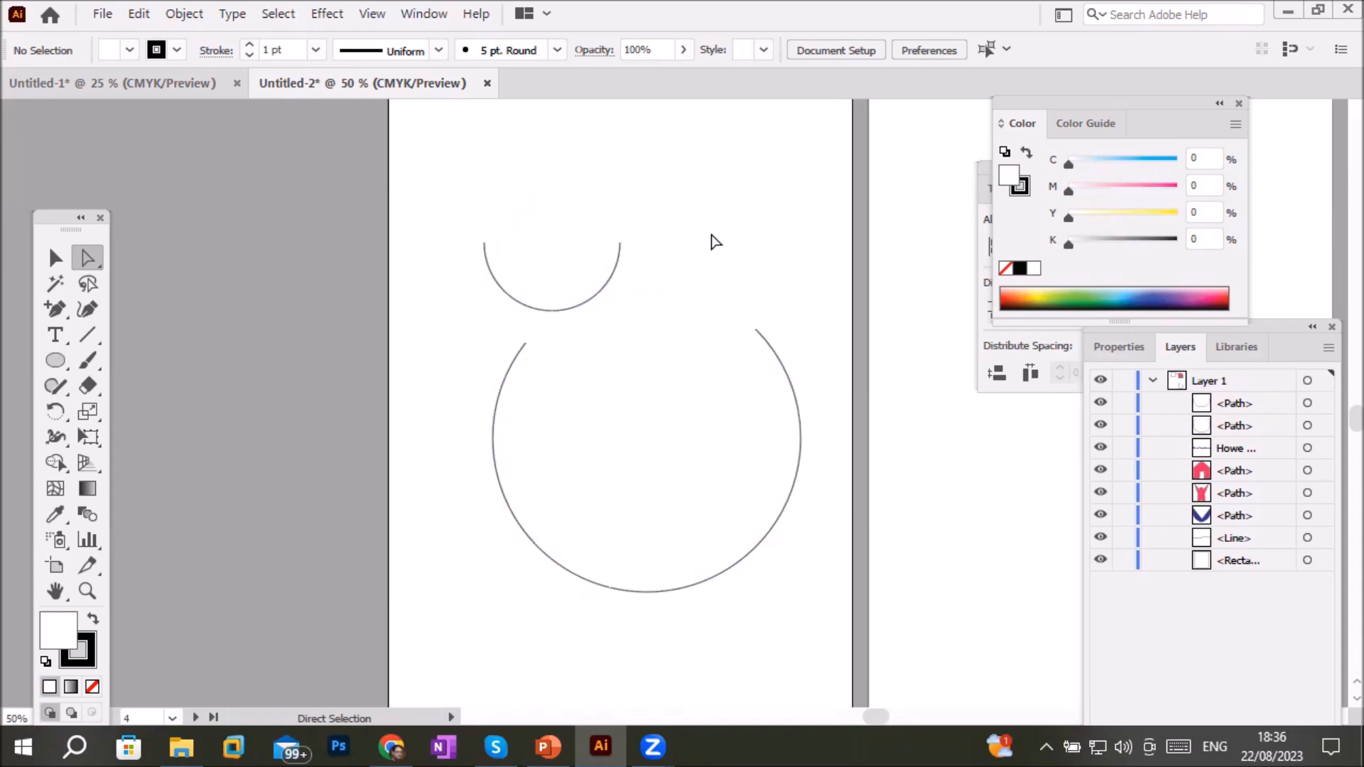
key(ctrl+z)
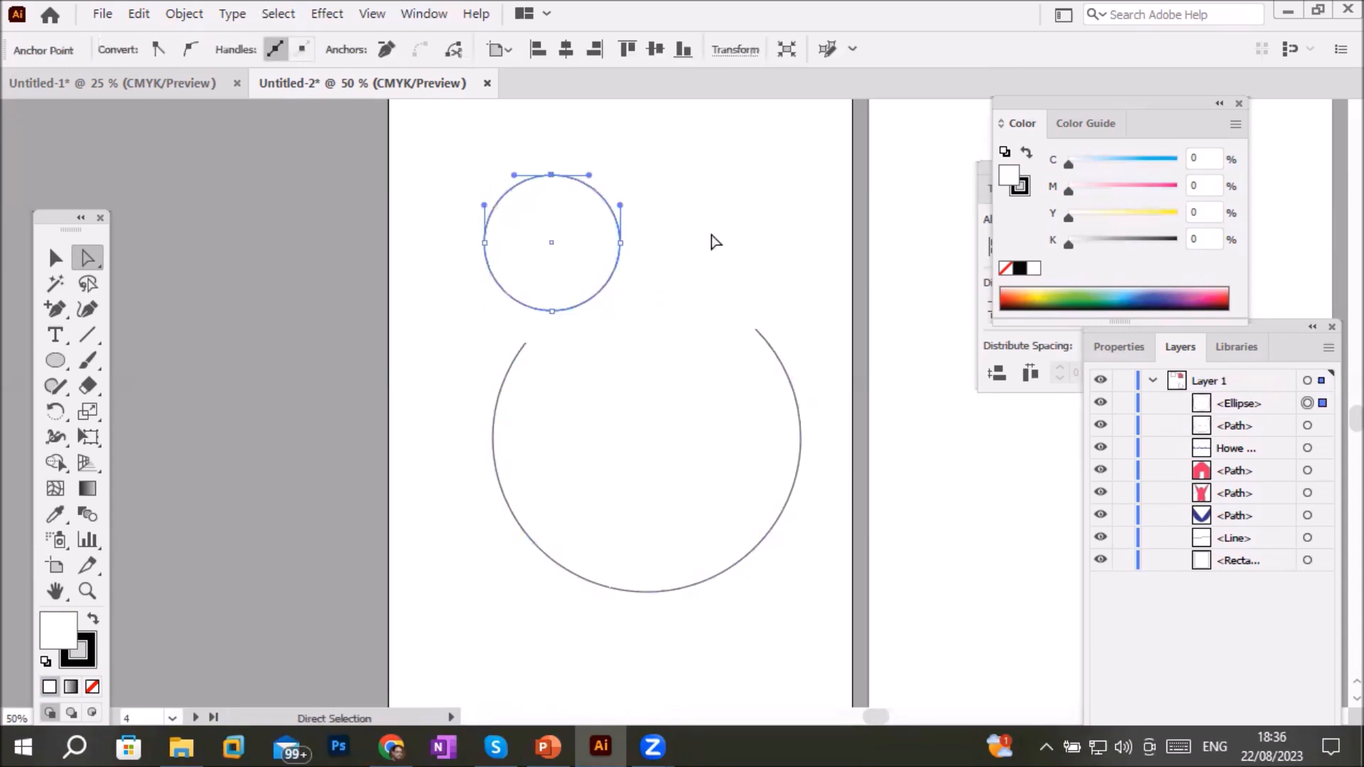
Remove the small circle's top anchor point with the Delete Anchor Point tool, keeping the path closed
click(553, 175)
click(55, 308)
drag(54, 304, 126, 355)
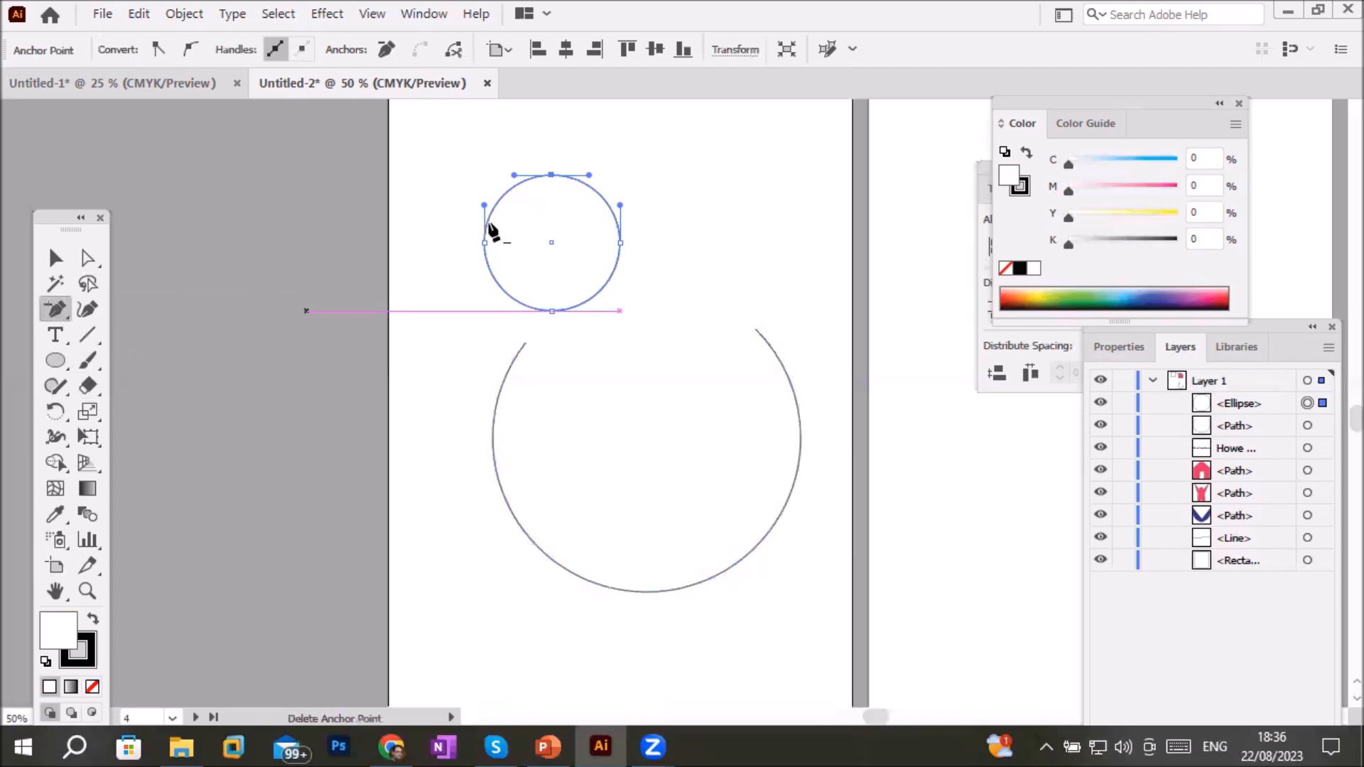
click(551, 175)
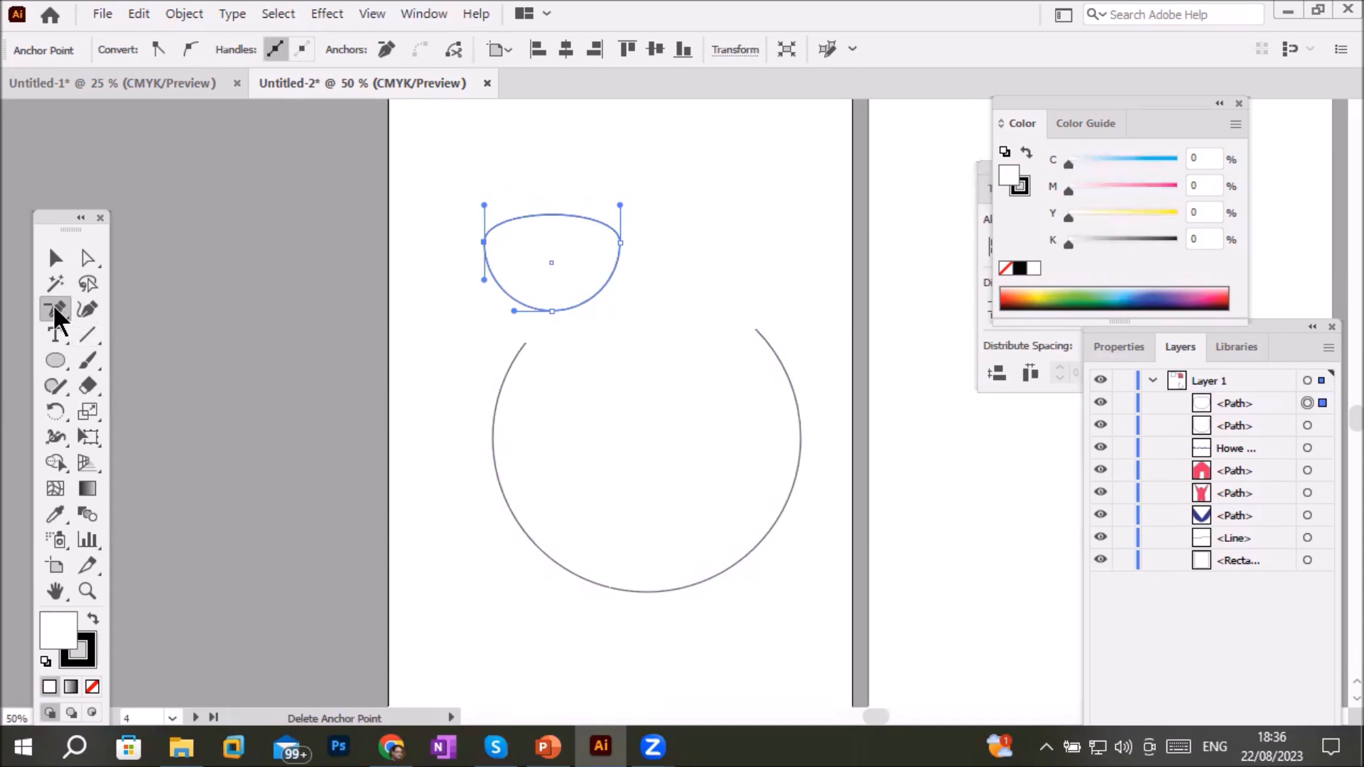
Remove the left and bottom anchor points of the small closed shape with the Delete Anchor Point tool
drag(55, 310, 51, 316)
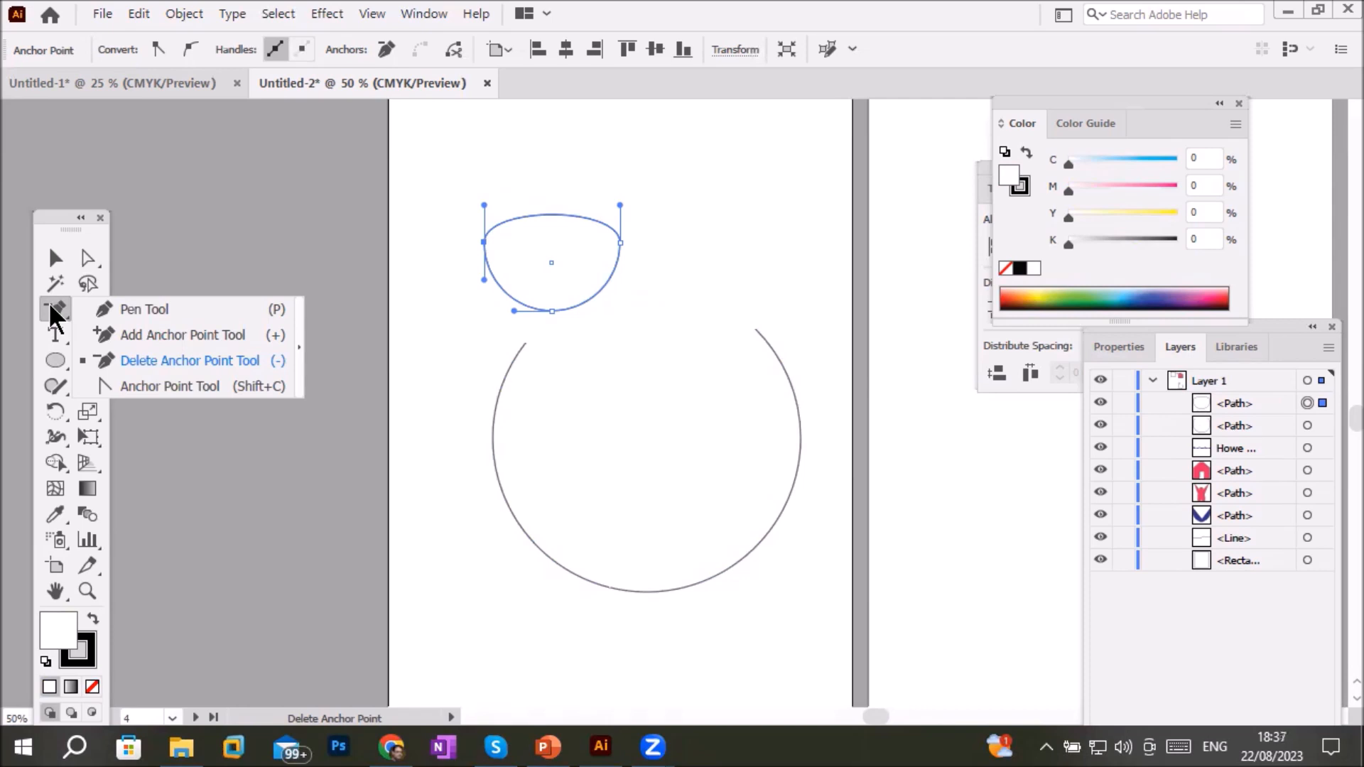
click(174, 361)
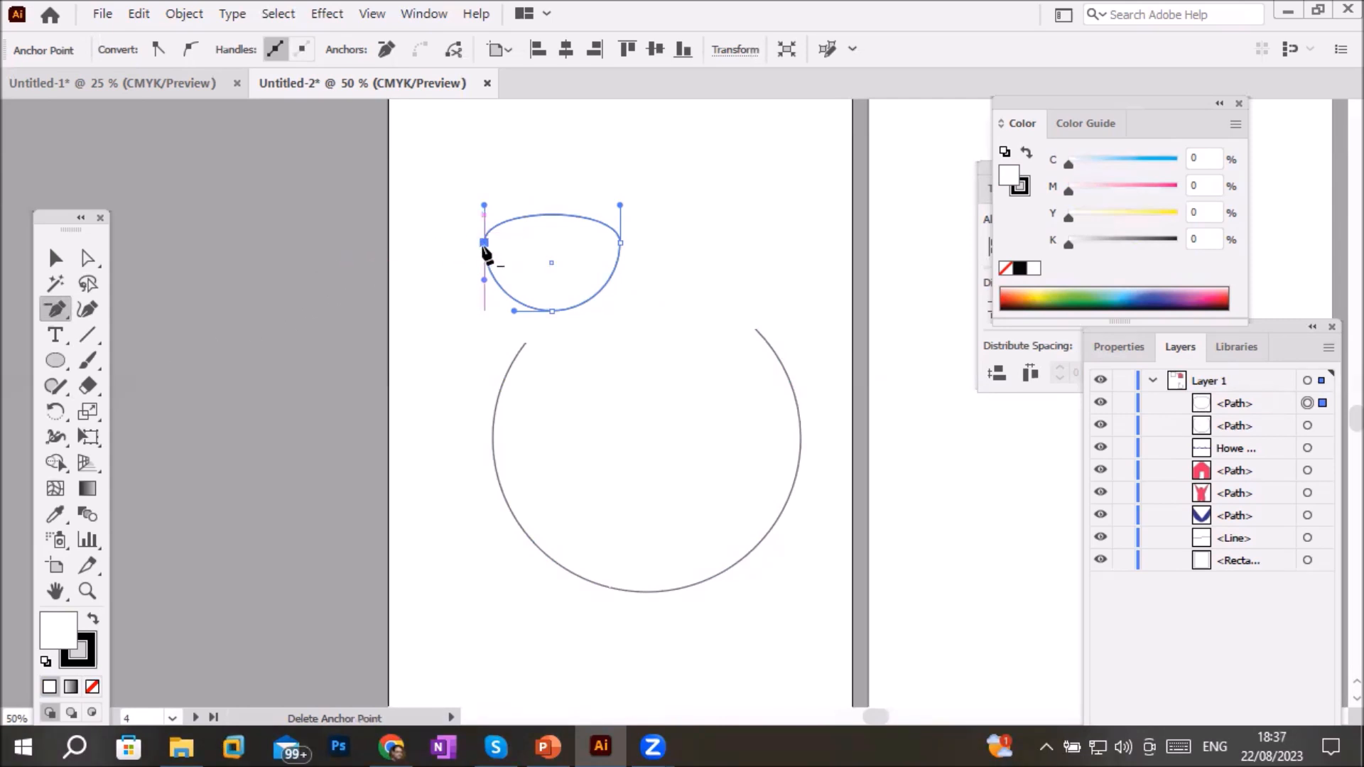
click(484, 243)
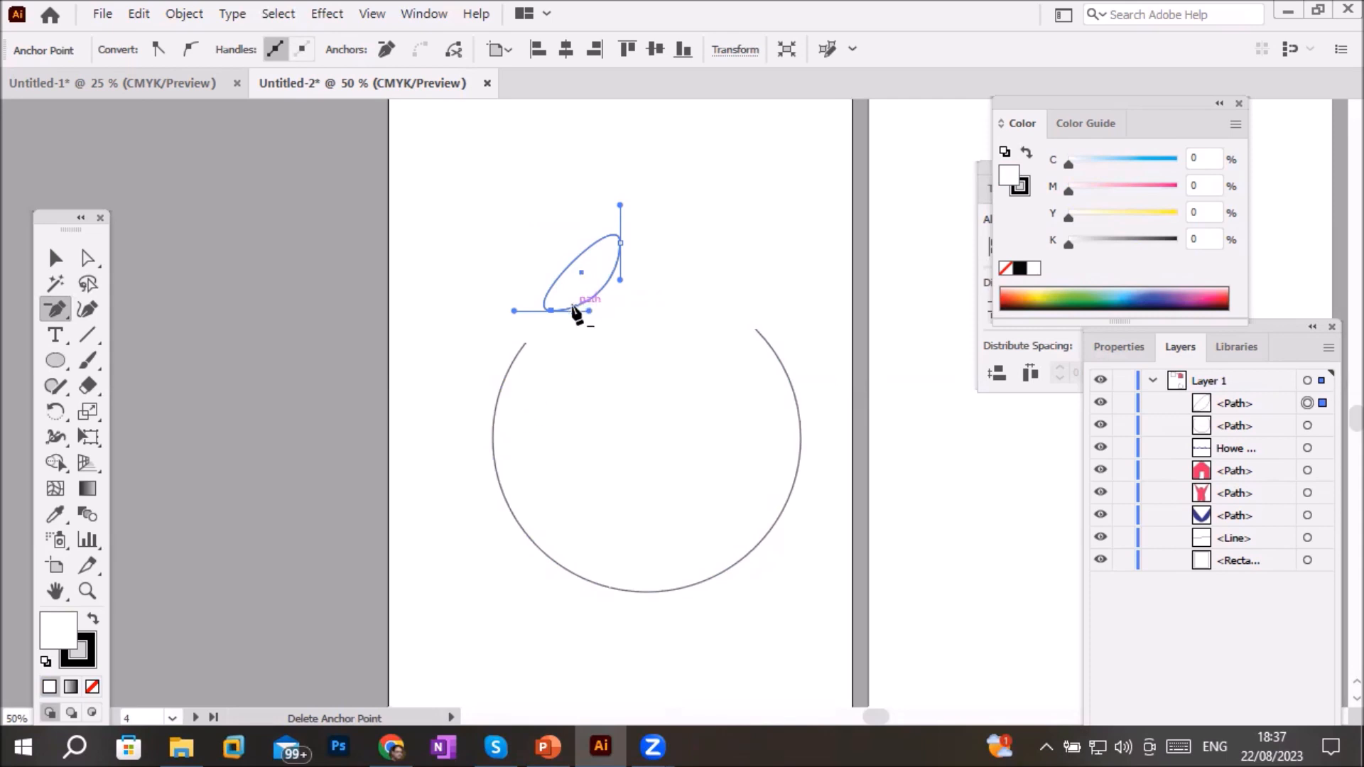
click(552, 312)
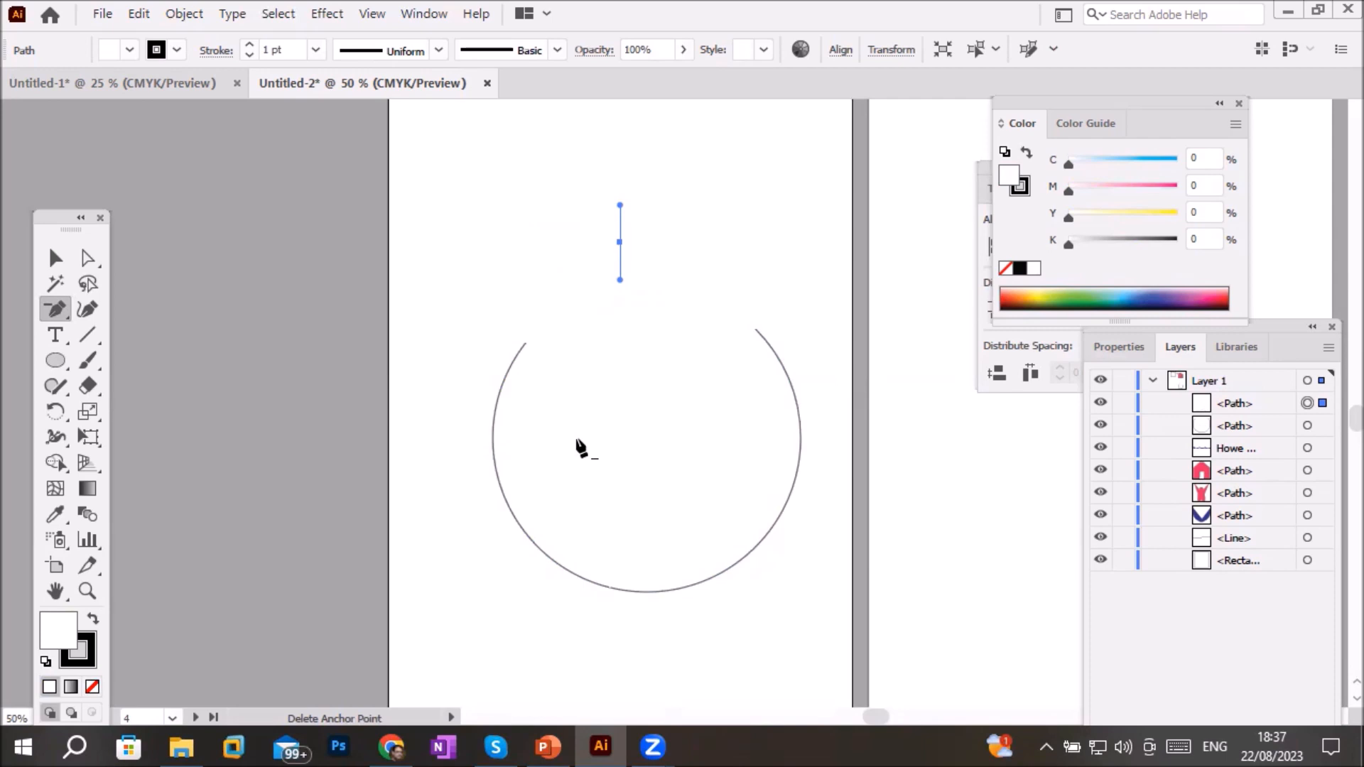
Deselect the small shape's leftover anchor point and select it again by lassoing the area around it
click(55, 258)
click(504, 240)
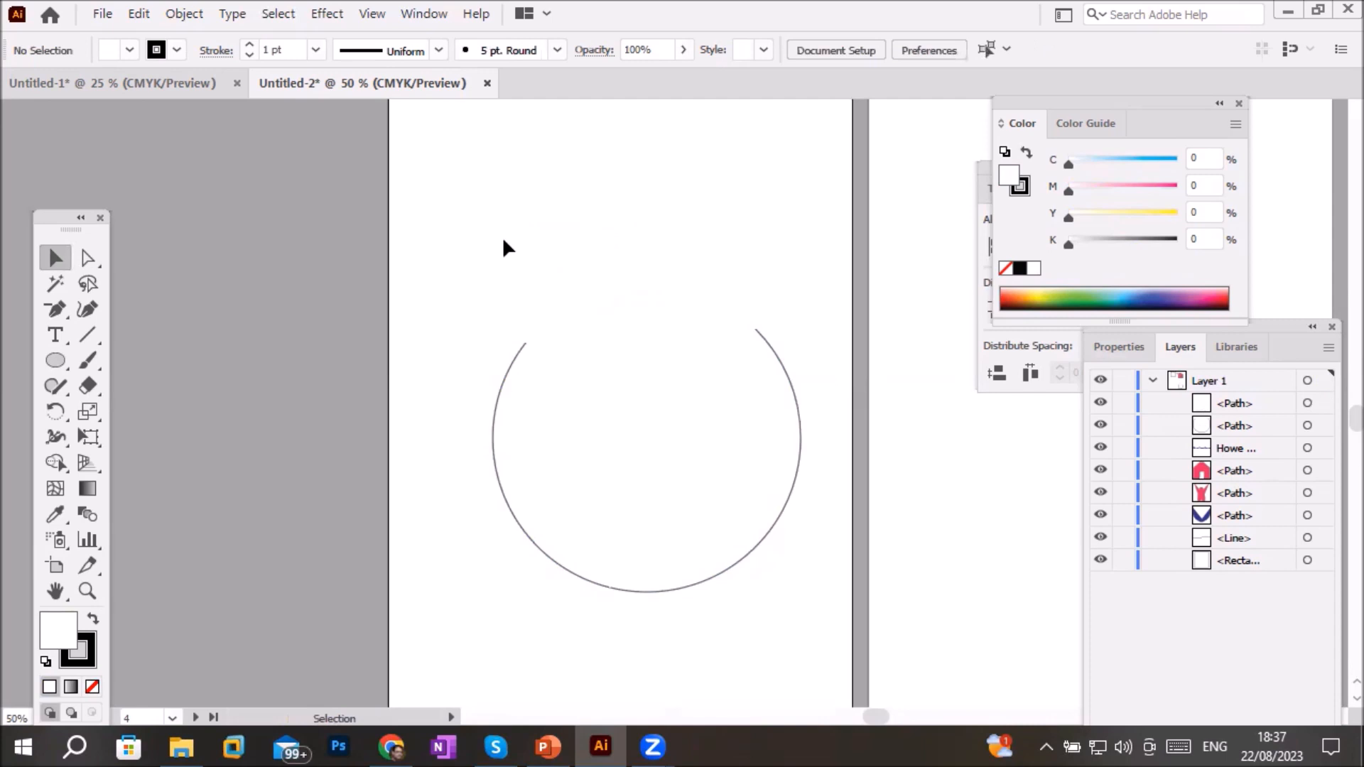
click(84, 283)
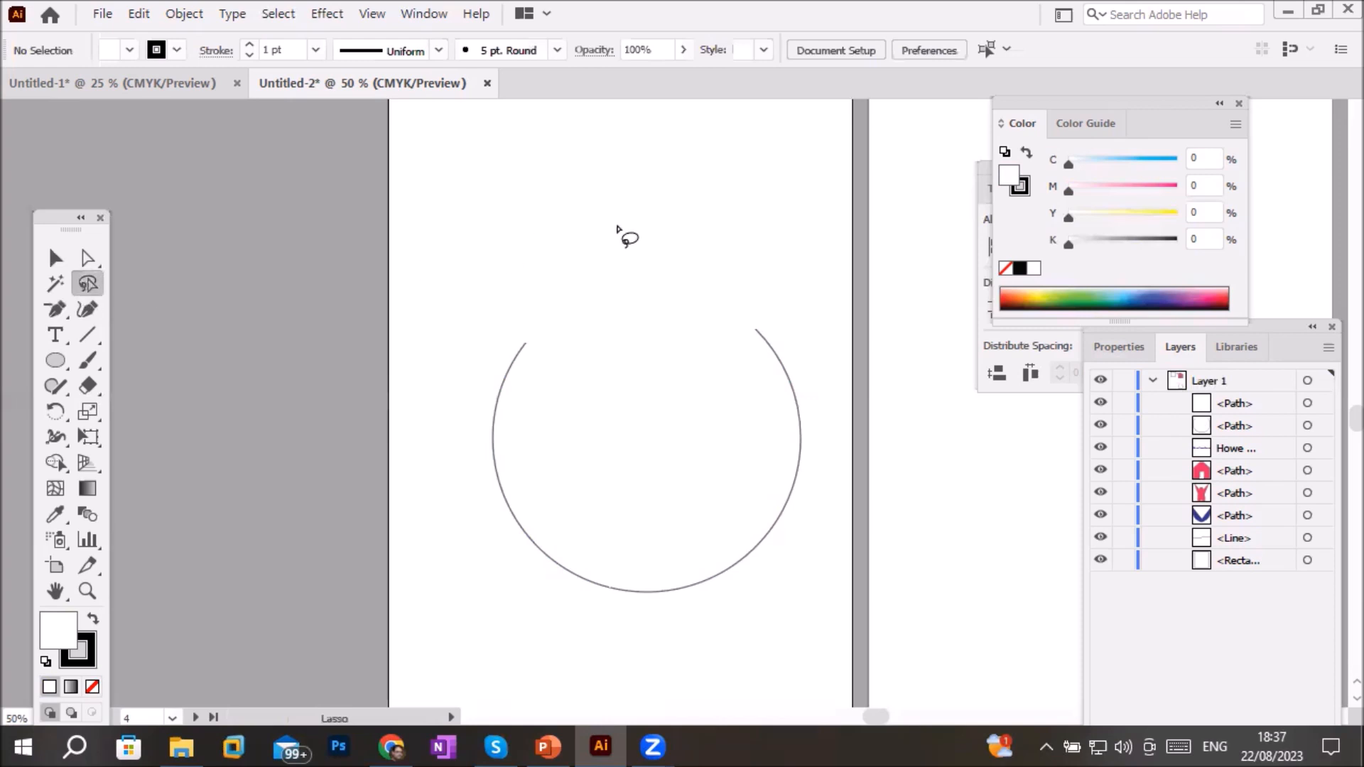
mouse_move(627, 173)
mouse_down()
mouse_move(669, 315)
mouse_move(685, 154)
mouse_move(666, 192)
mouse_up()
Draw a large upright rectangle in the middle of the empty artboard to the right of the circle's artboard
click(67, 359)
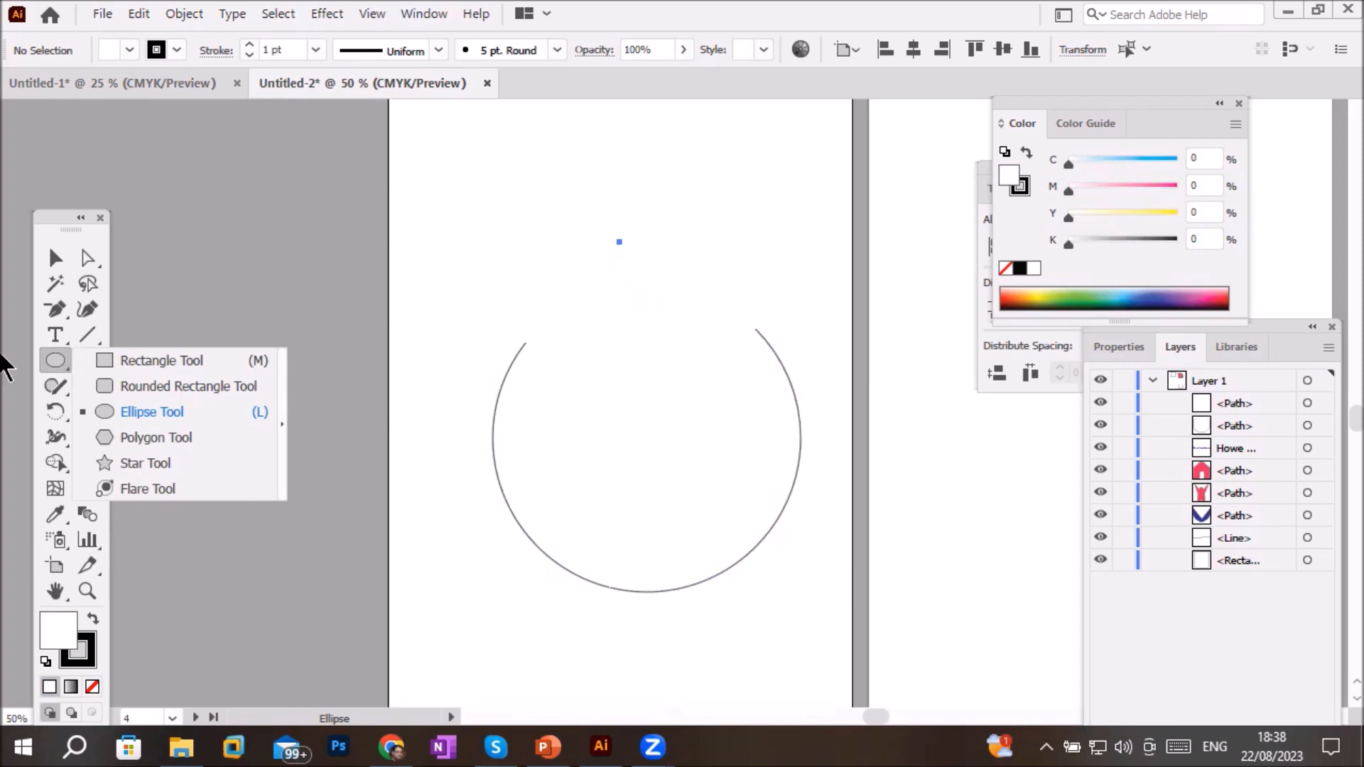
click(56, 359)
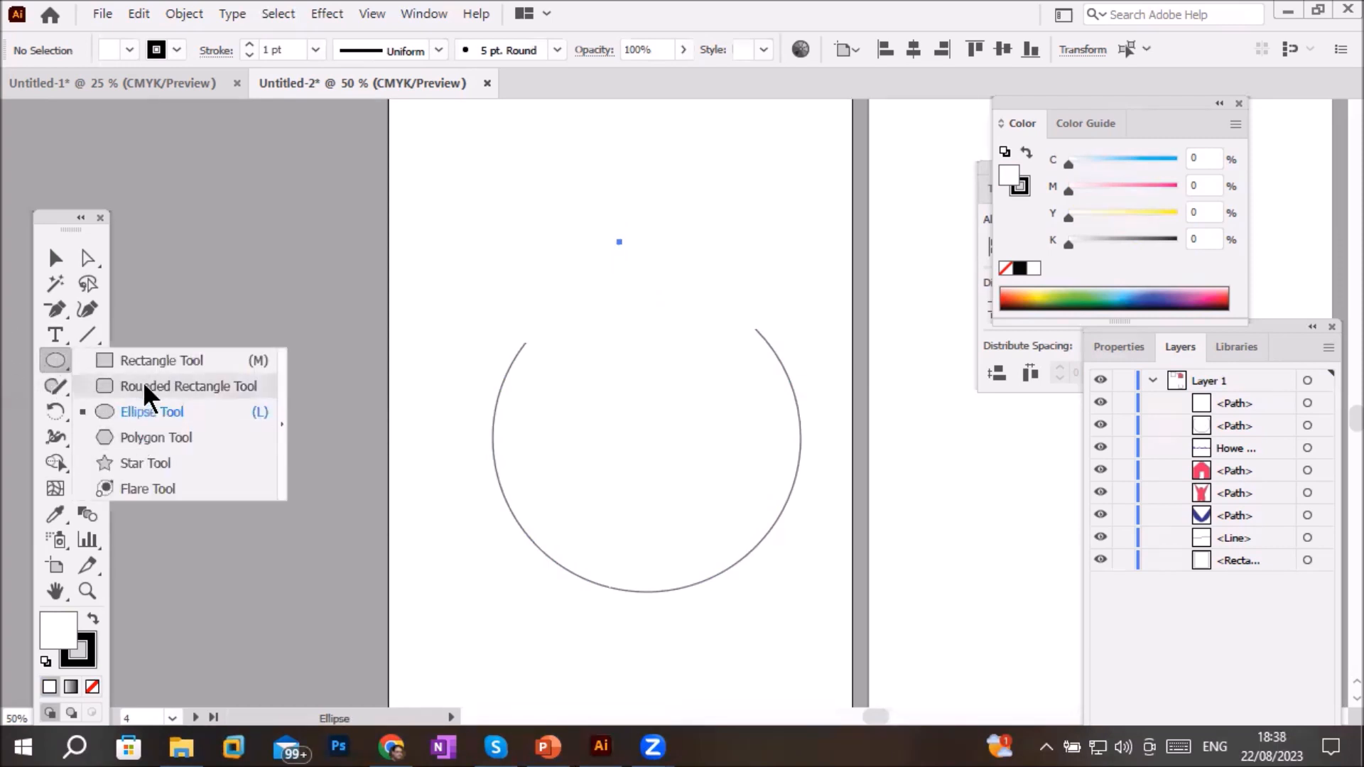
click(162, 359)
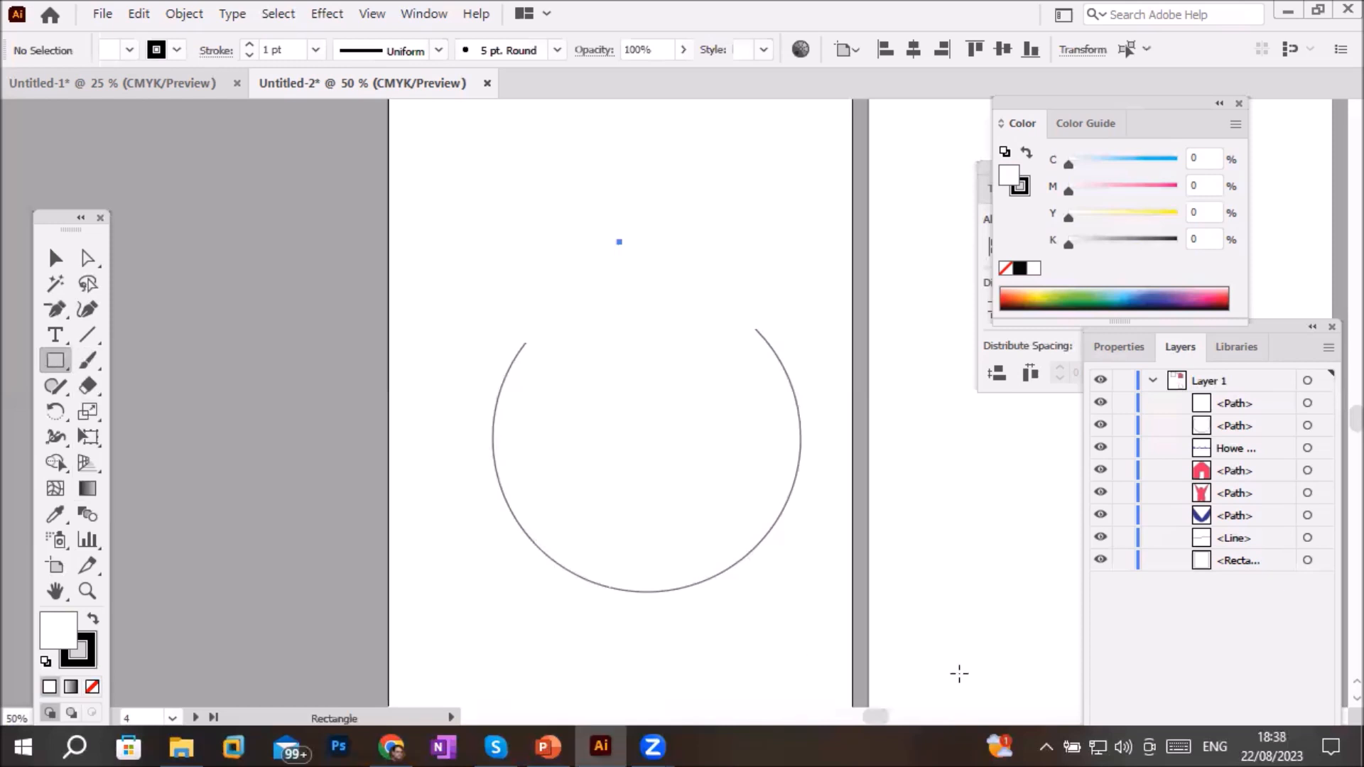
key(space)
drag(917, 557, 243, 497)
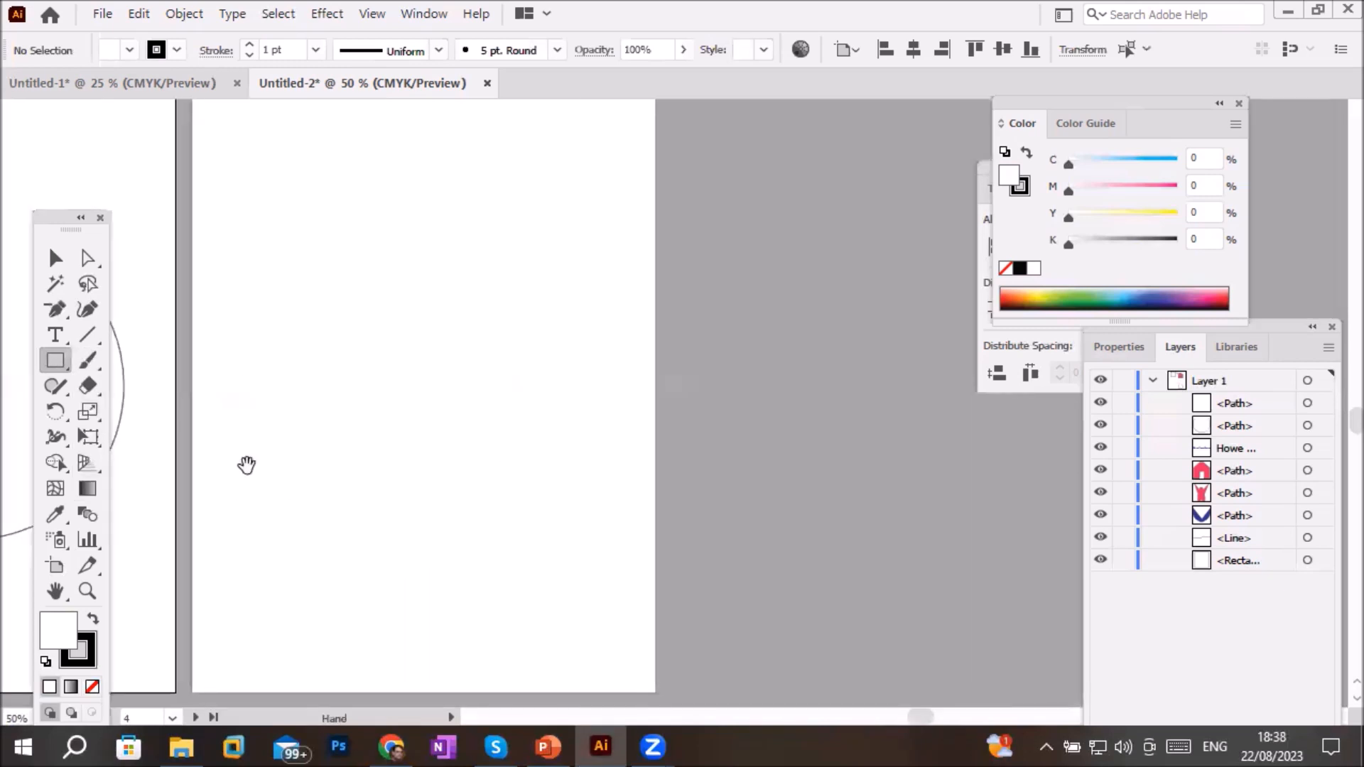
mouse_move(296, 222)
mouse_down()
mouse_move(377, 383)
mouse_move(590, 580)
mouse_up()
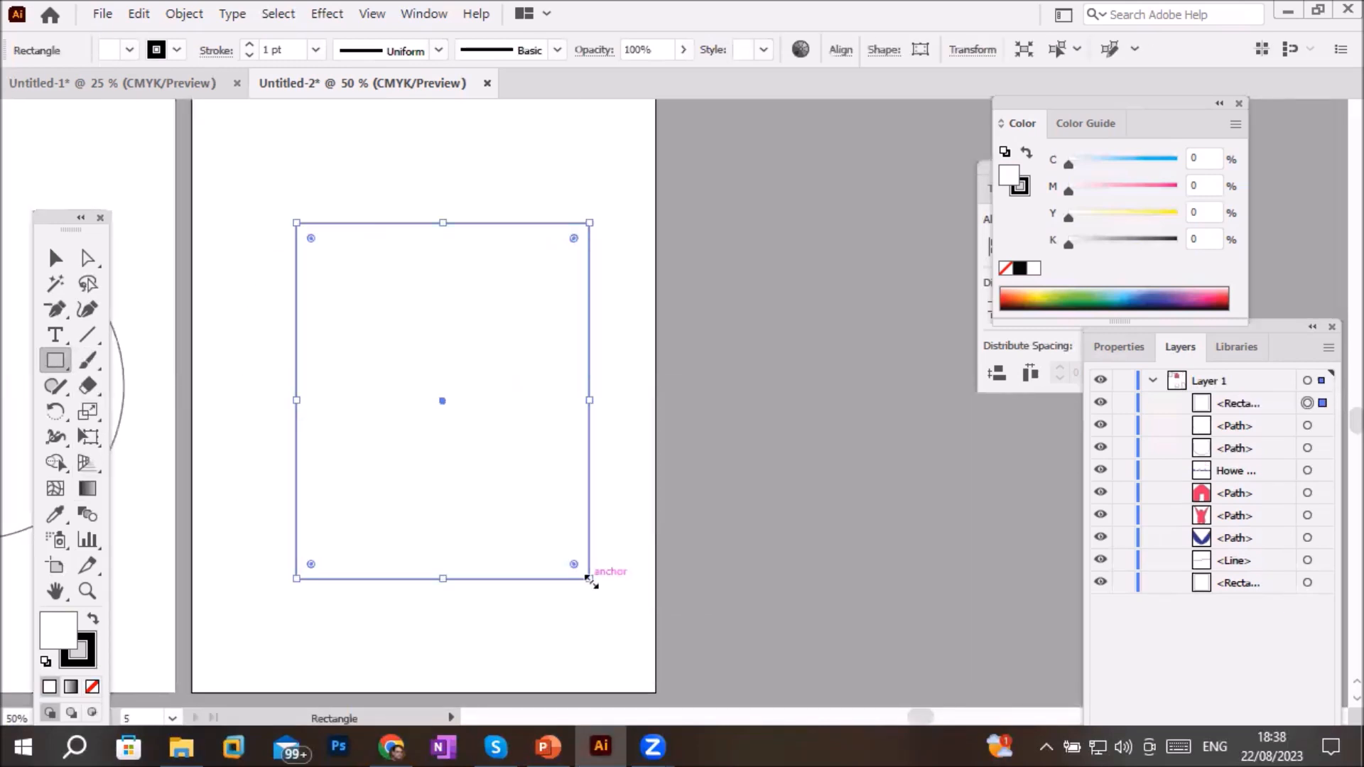
Delete the rectangle's top-right anchor point directly, then undo the deletion
click(89, 253)
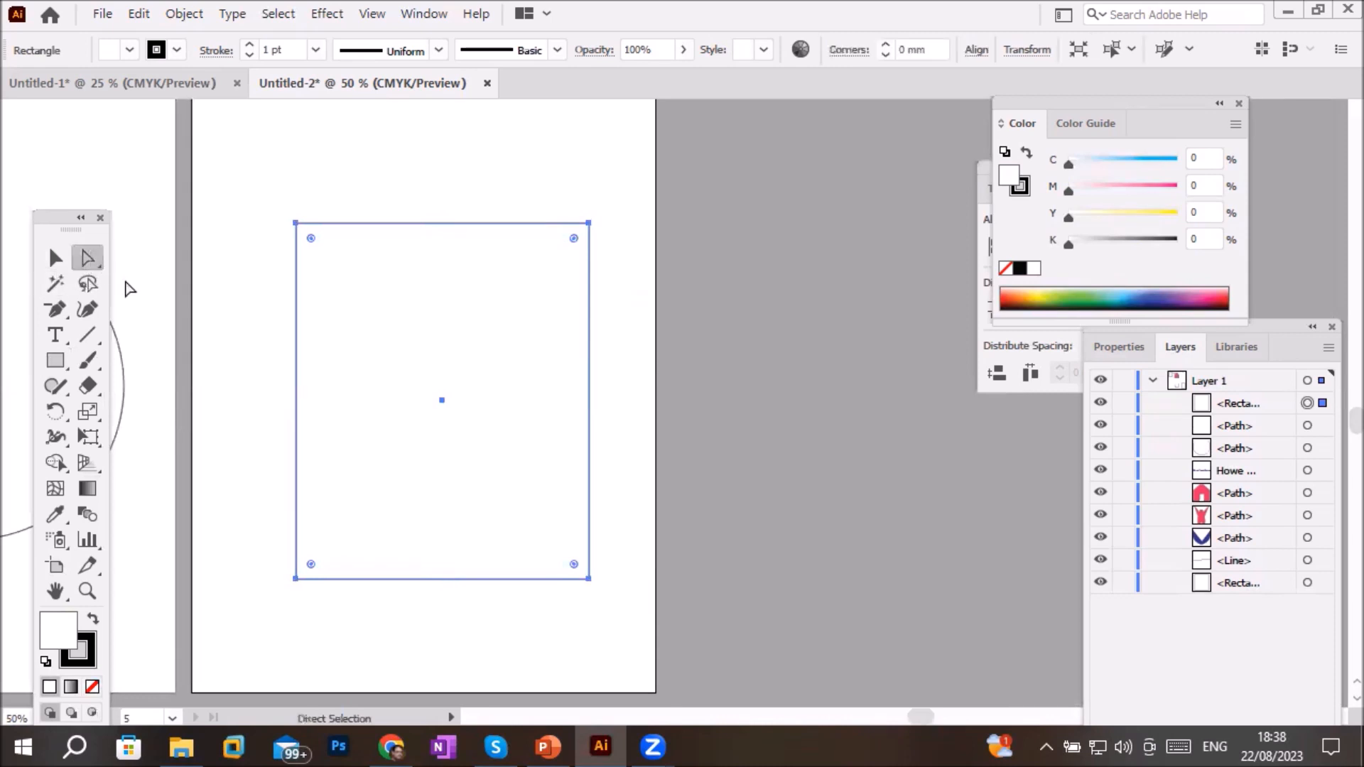
click(590, 224)
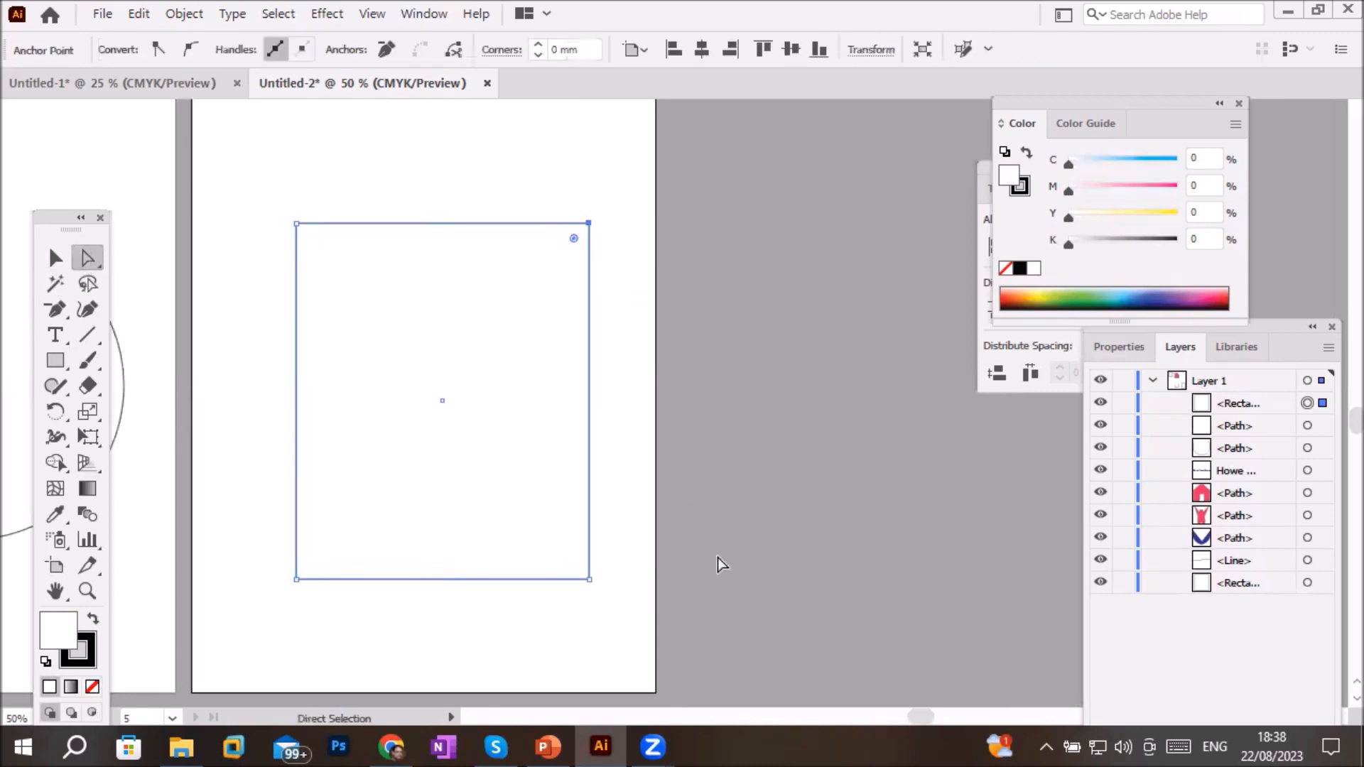
key(Delete)
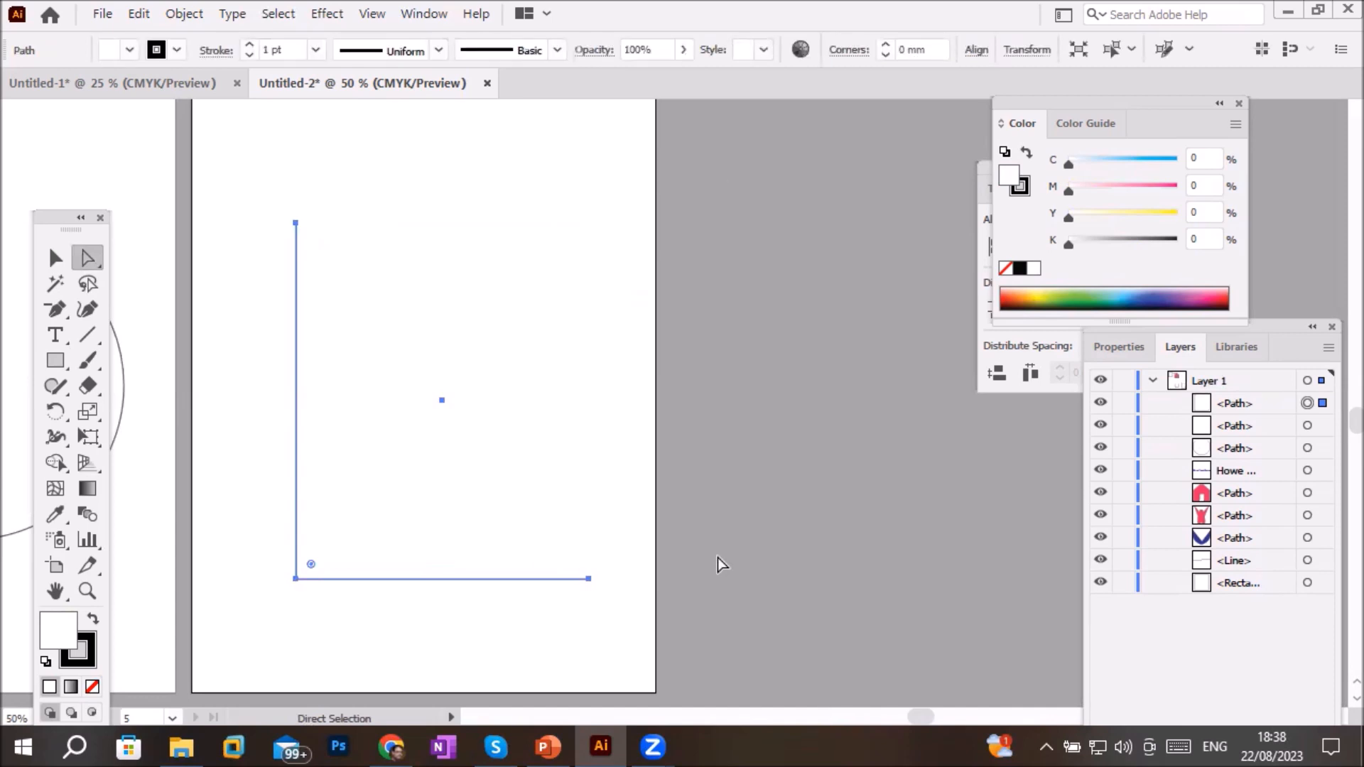
key(ctrl+z)
key(ctrl+z)
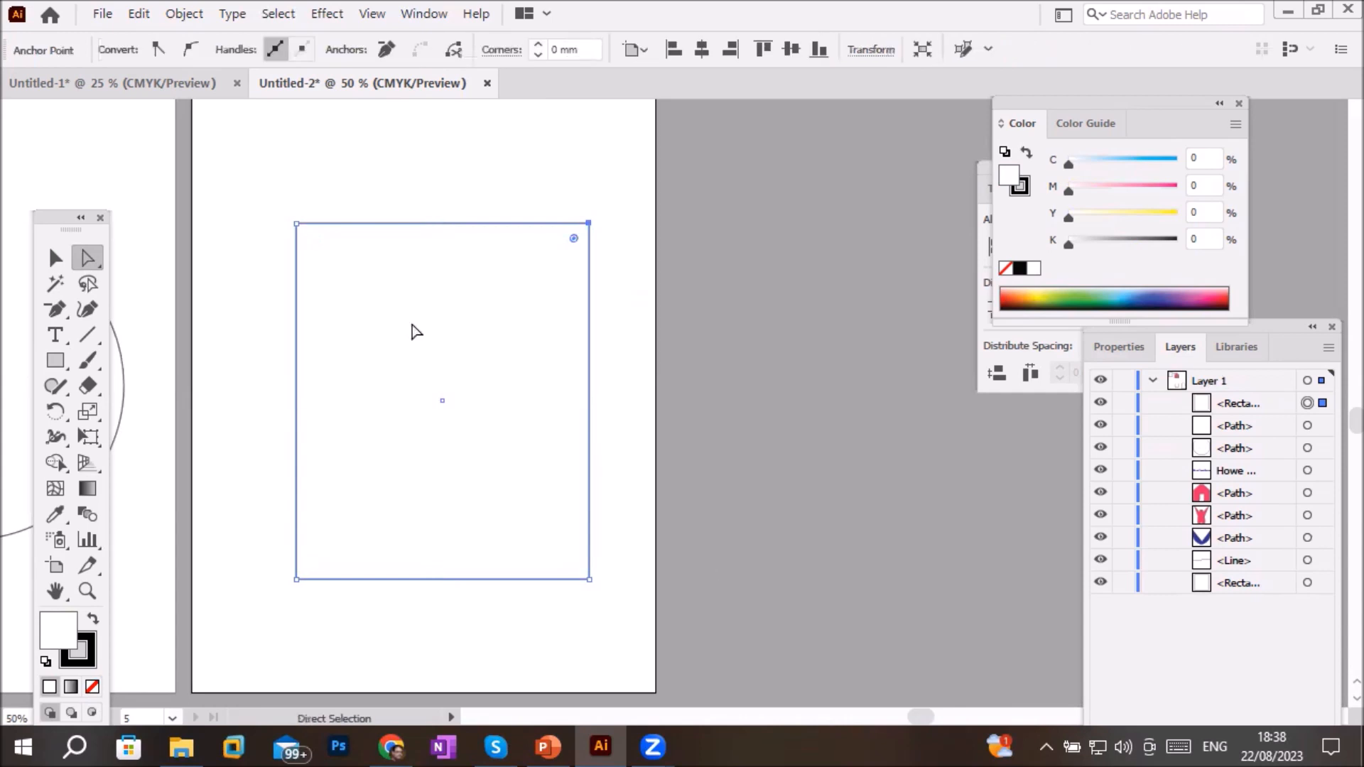
Remove the rectangle's two right-hand corner points with the Delete Anchor Point tool, then undo both removals
click(53, 297)
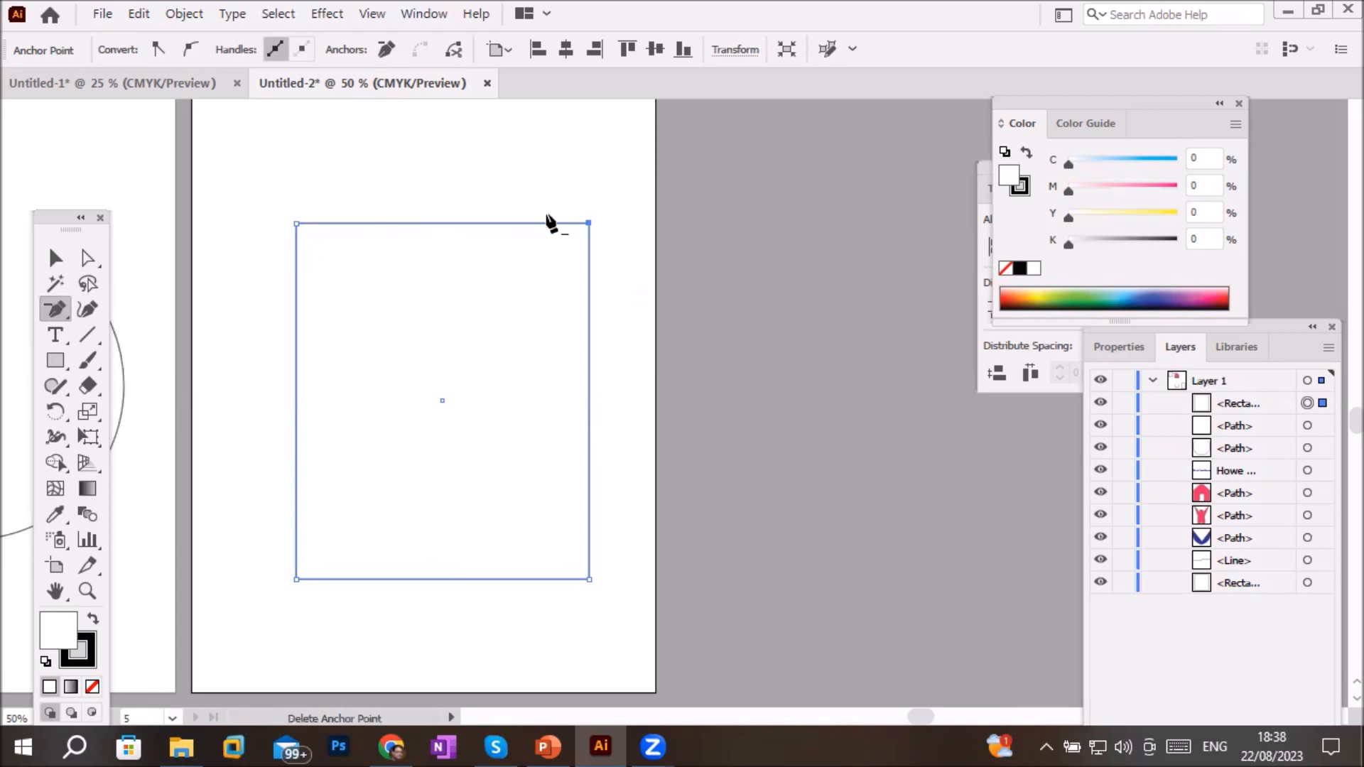
click(589, 223)
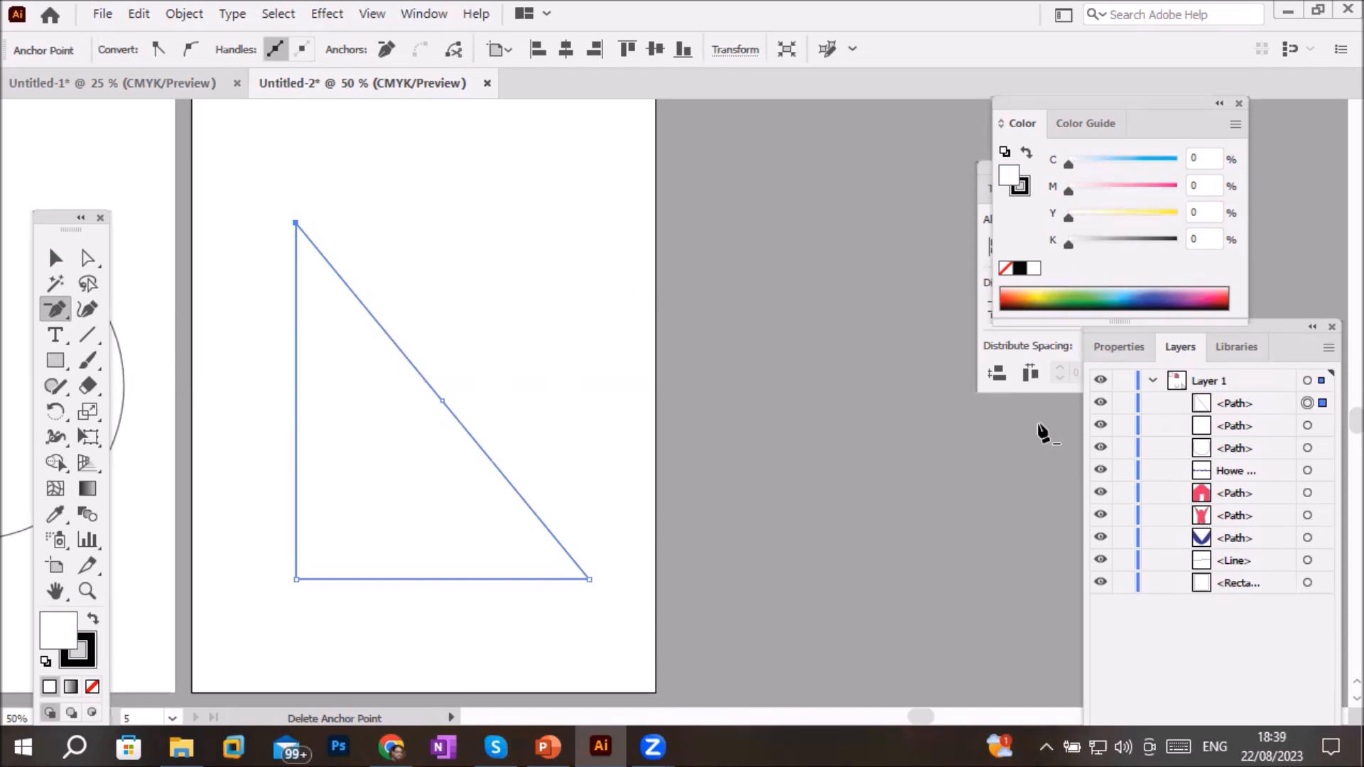
click(589, 580)
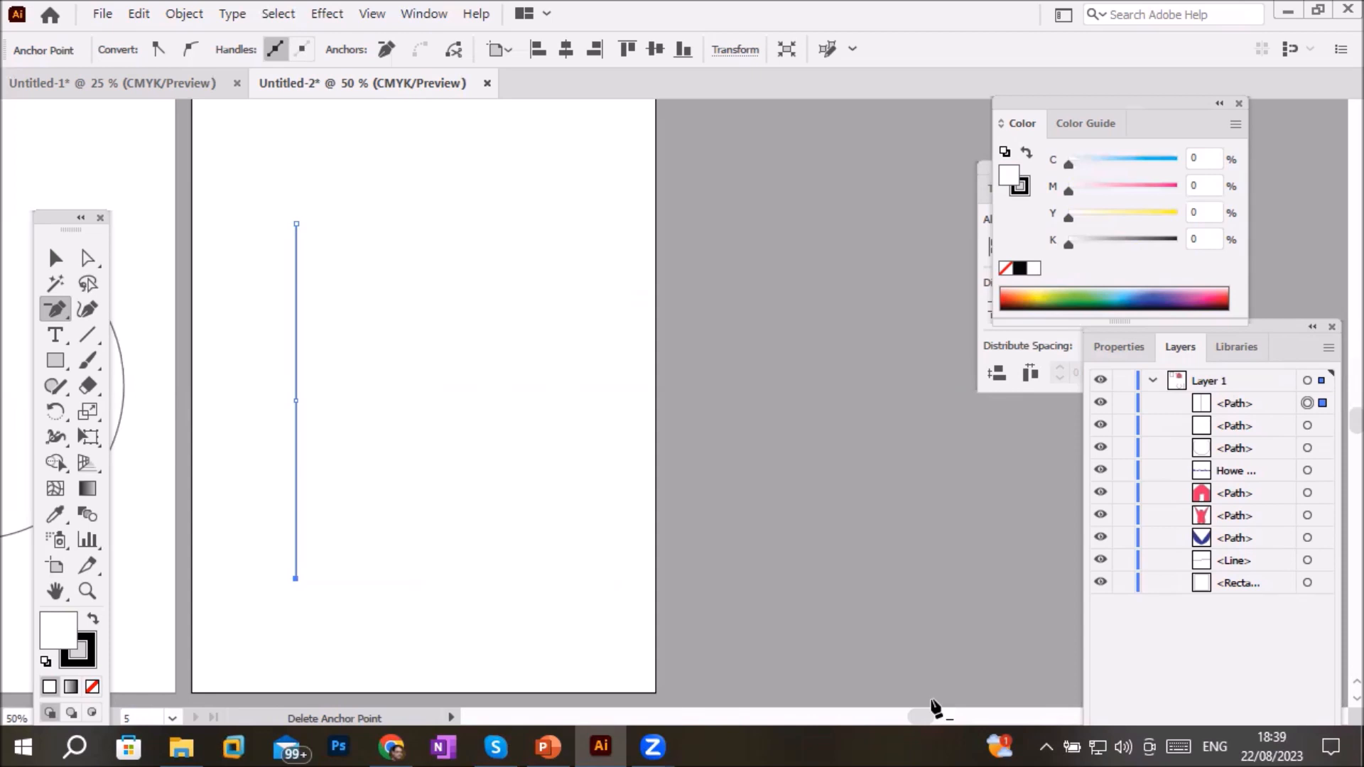
key(ctrl+z)
key(ctrl+z)
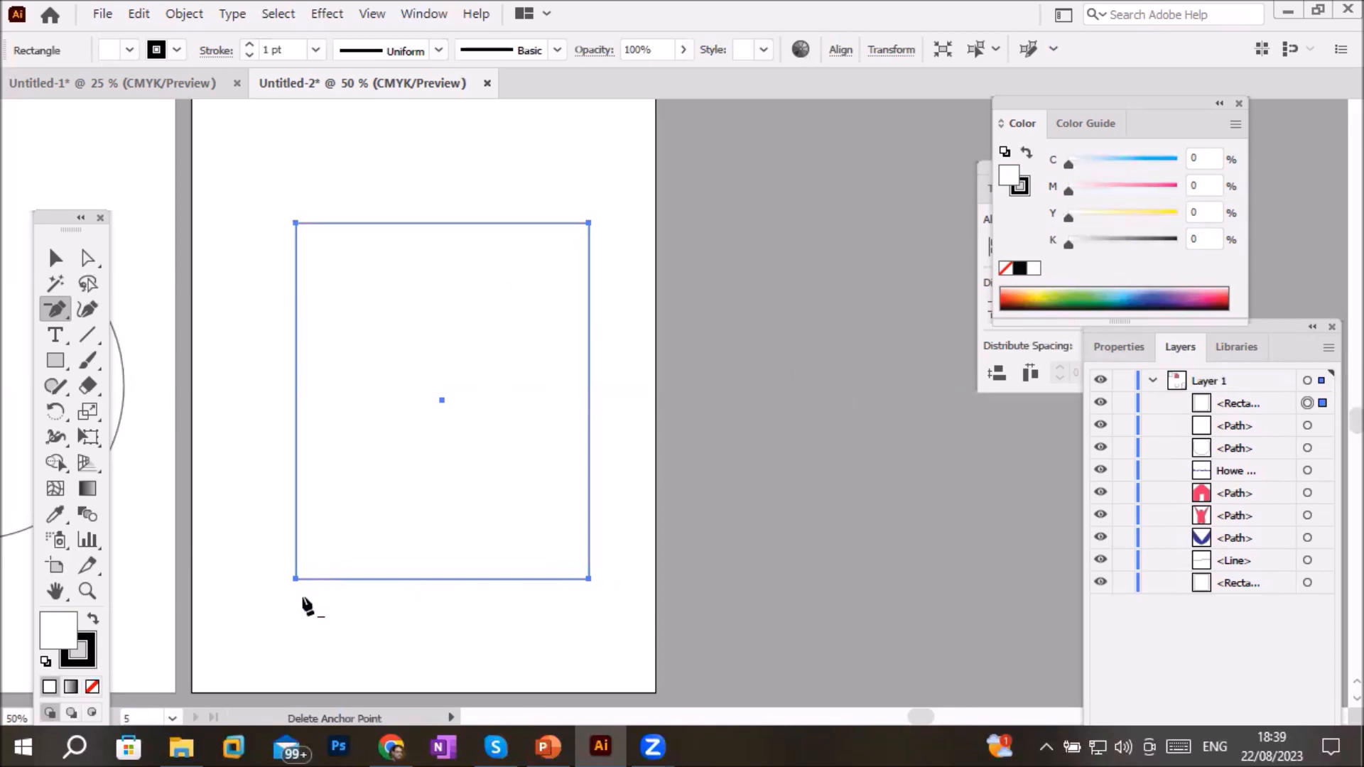
Add an anchor point near the middle of each side of the rectangle with the Add Anchor Point tool
click(52, 304)
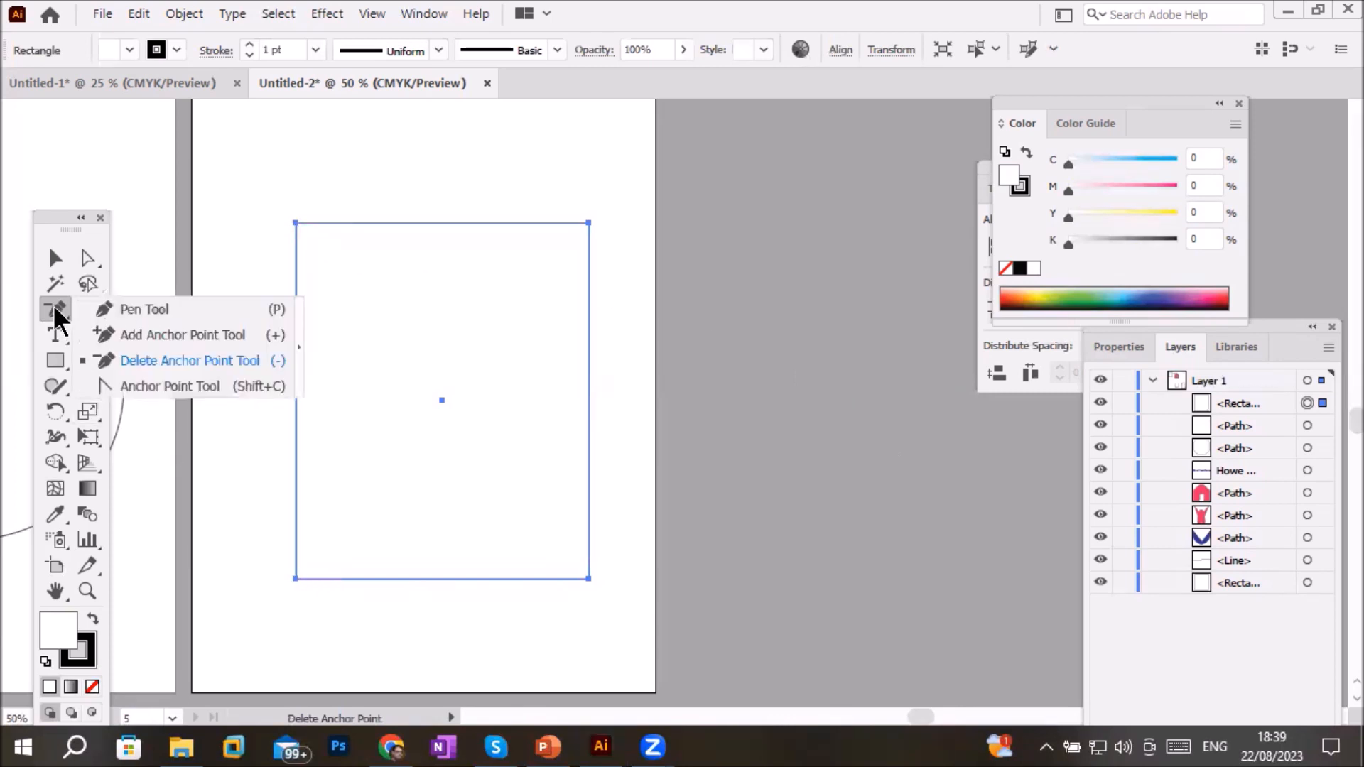
click(126, 335)
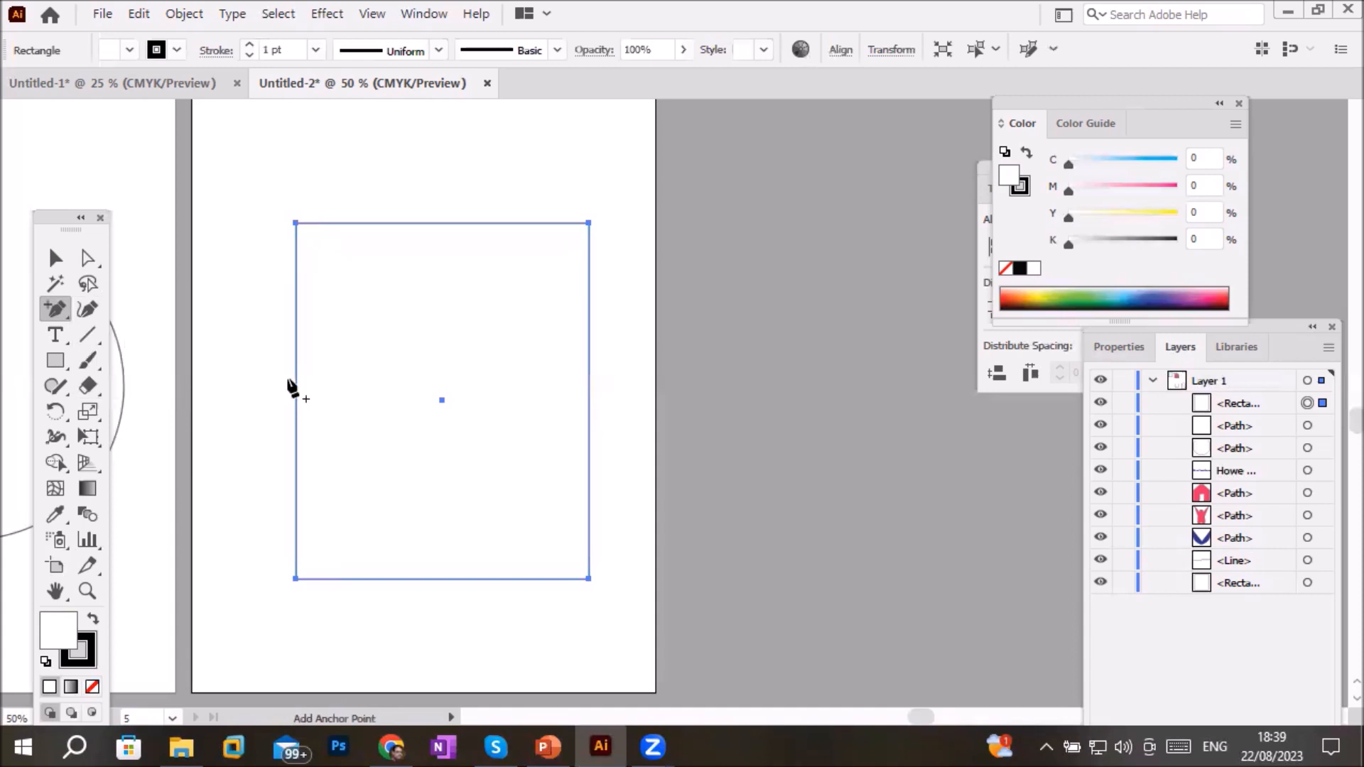
click(296, 385)
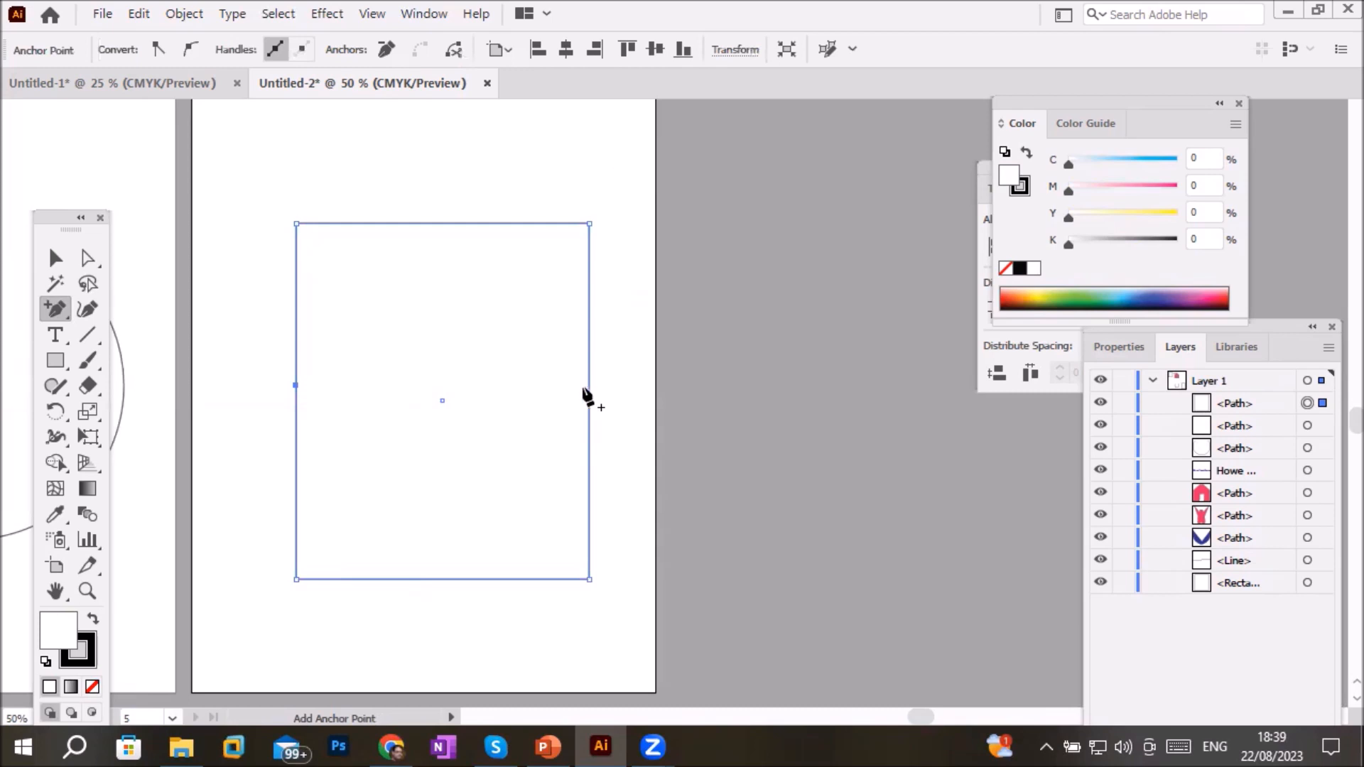
click(588, 382)
click(440, 224)
click(442, 576)
click(851, 406)
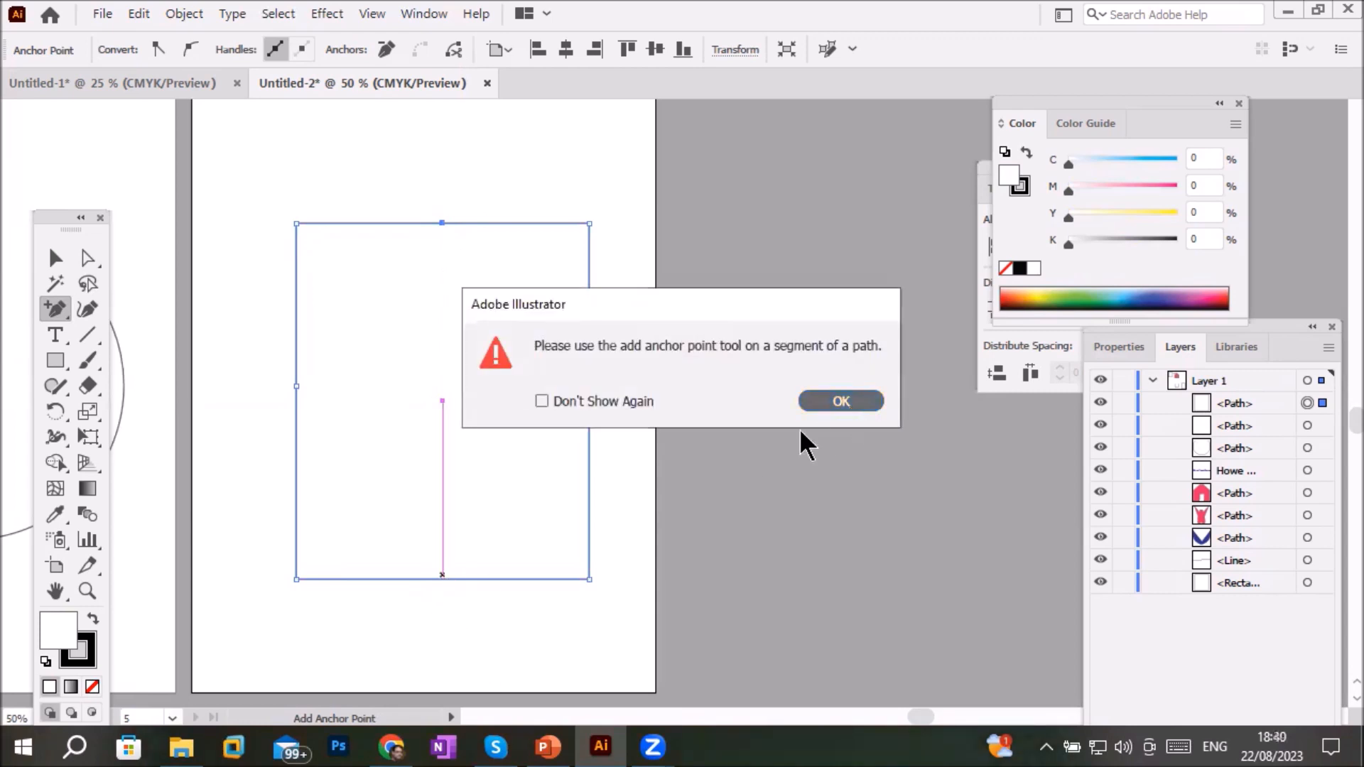
click(447, 580)
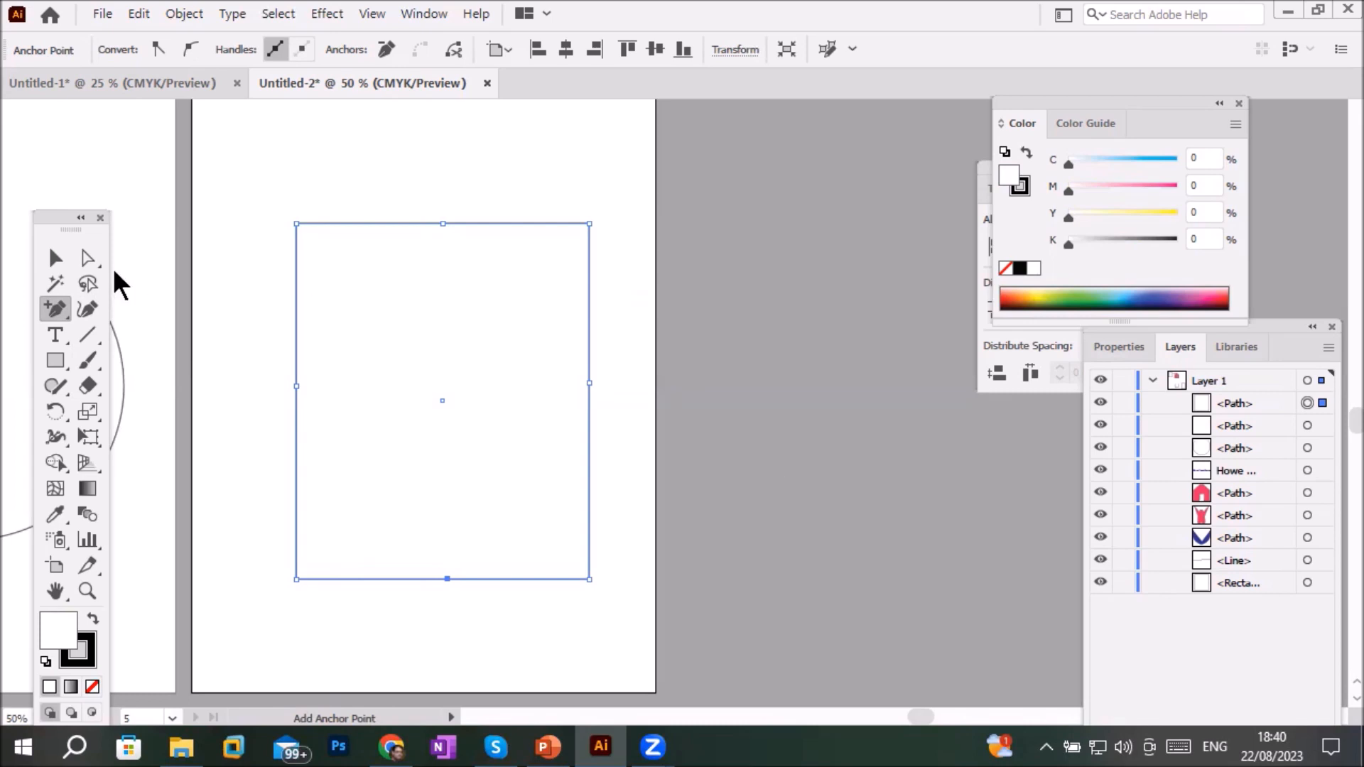
Select the rectangle's top-right corner point and apply the Add Anchor Points path command
click(87, 260)
click(590, 224)
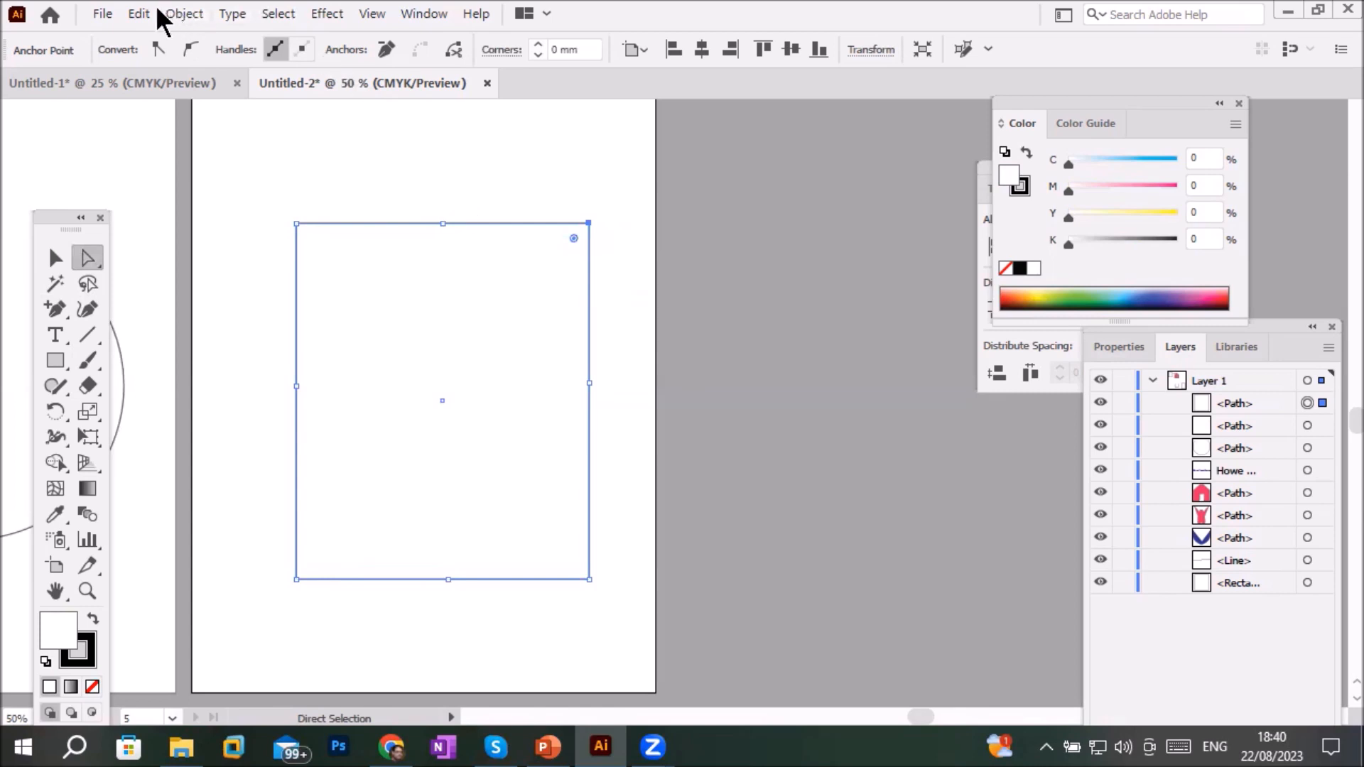
click(190, 11)
mouse_move(298, 390)
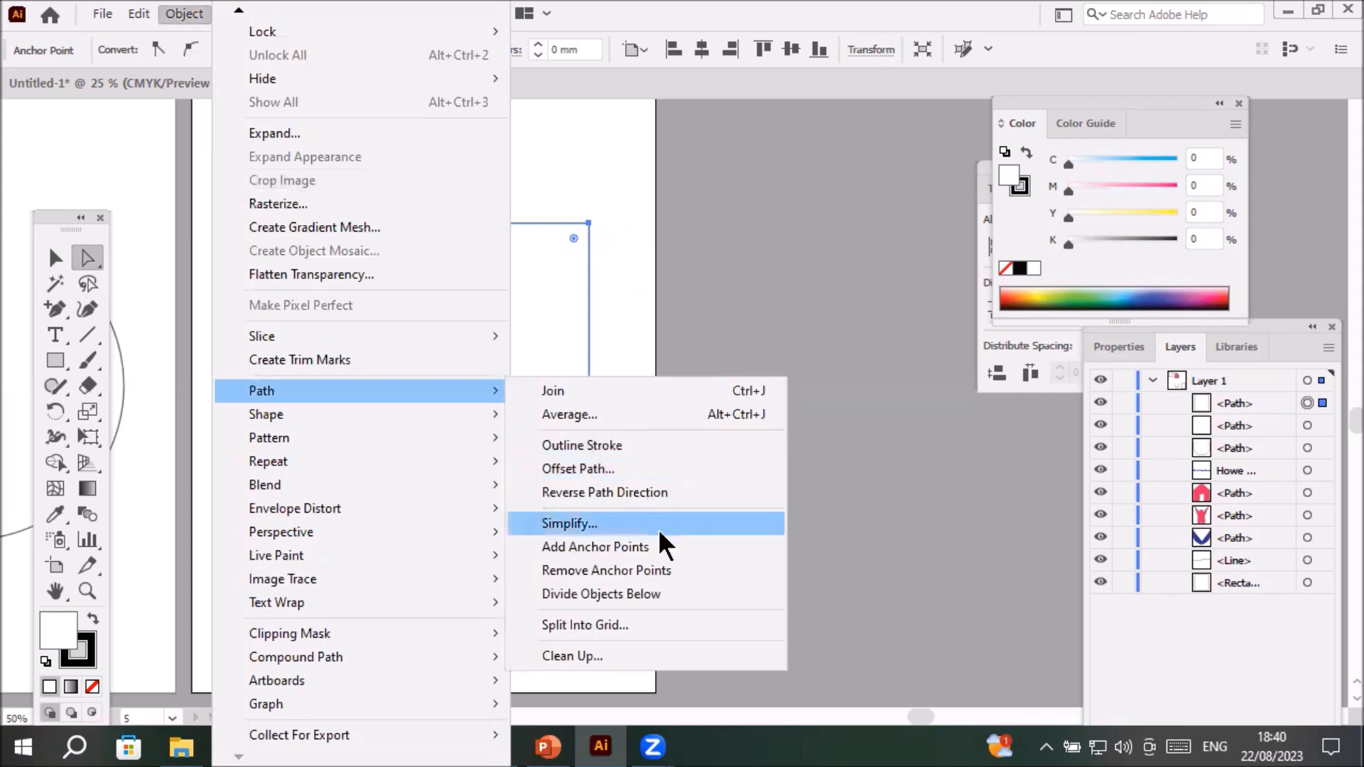
click(701, 546)
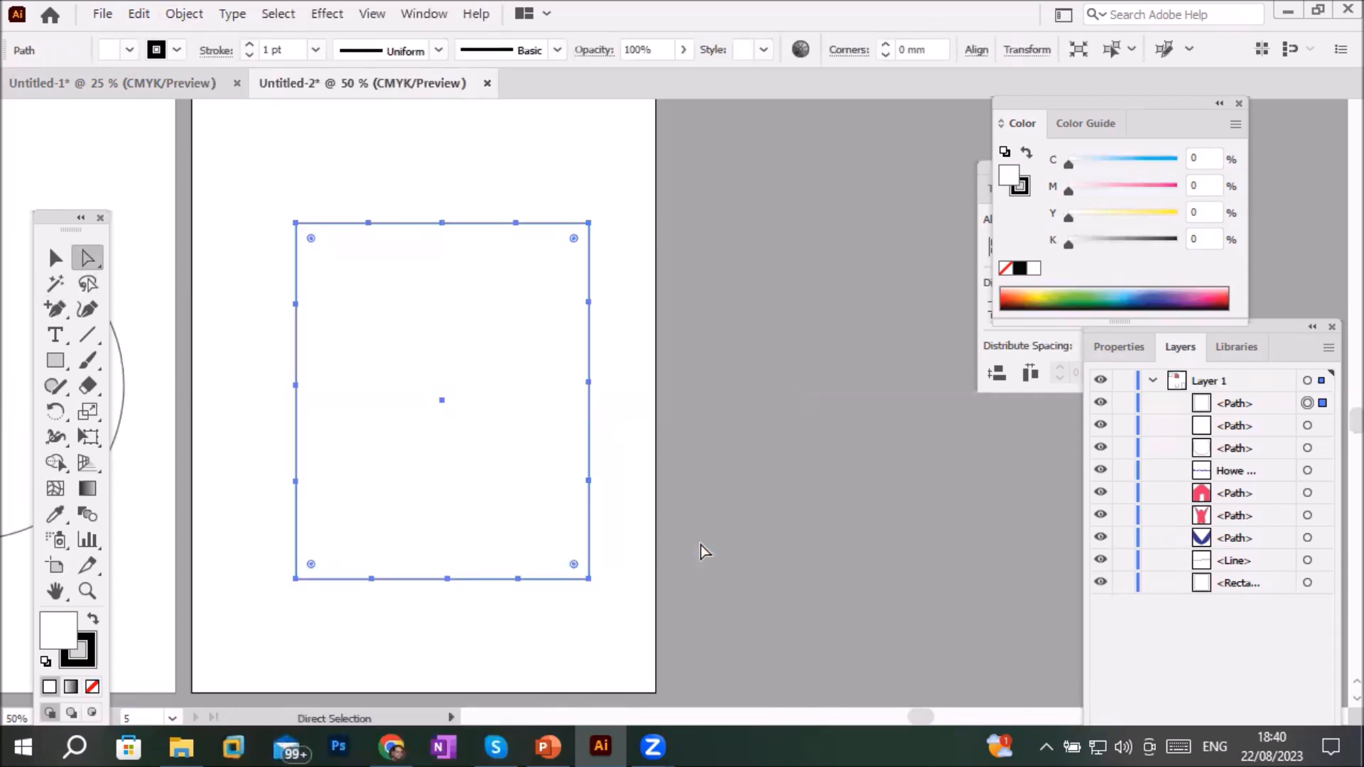
Delete the rectangle with the extra points and draw a new, slightly smaller upright rectangle in its place
key(Delete)
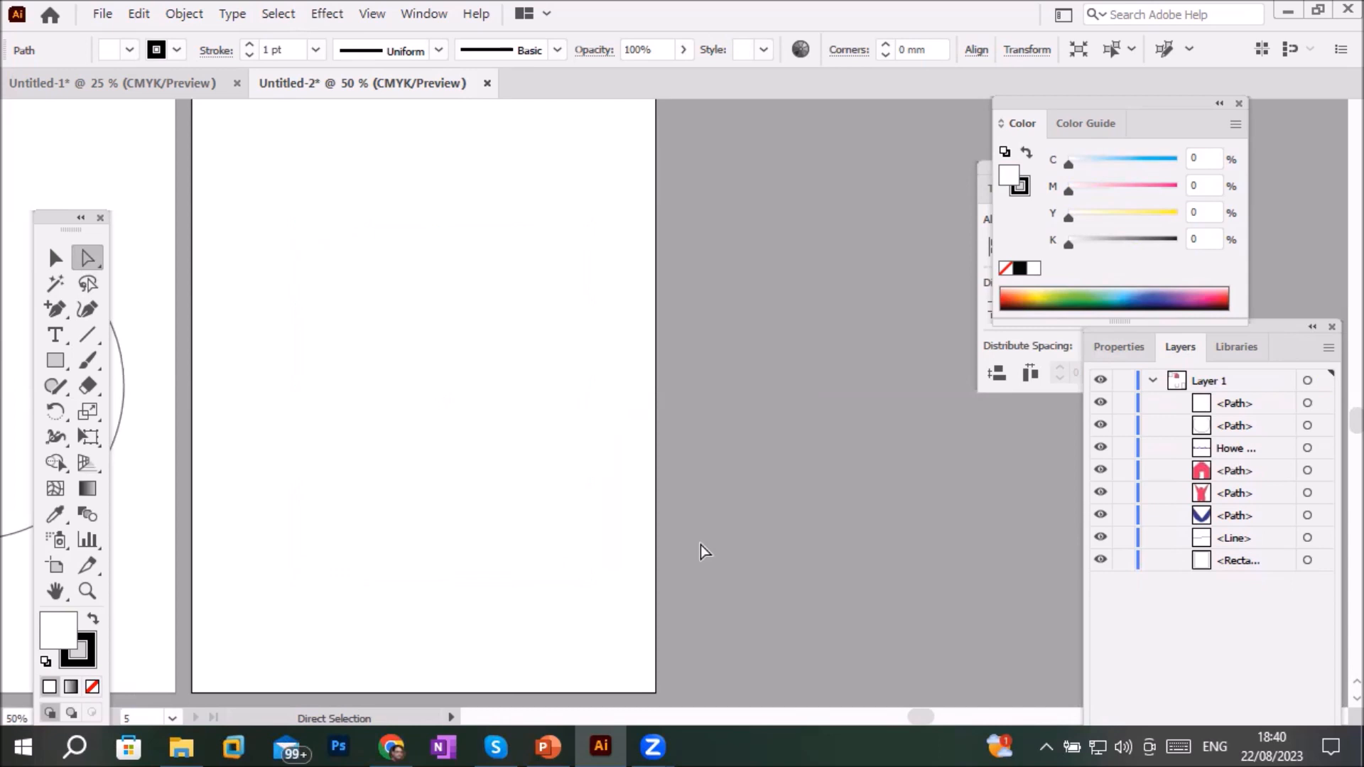
click(55, 361)
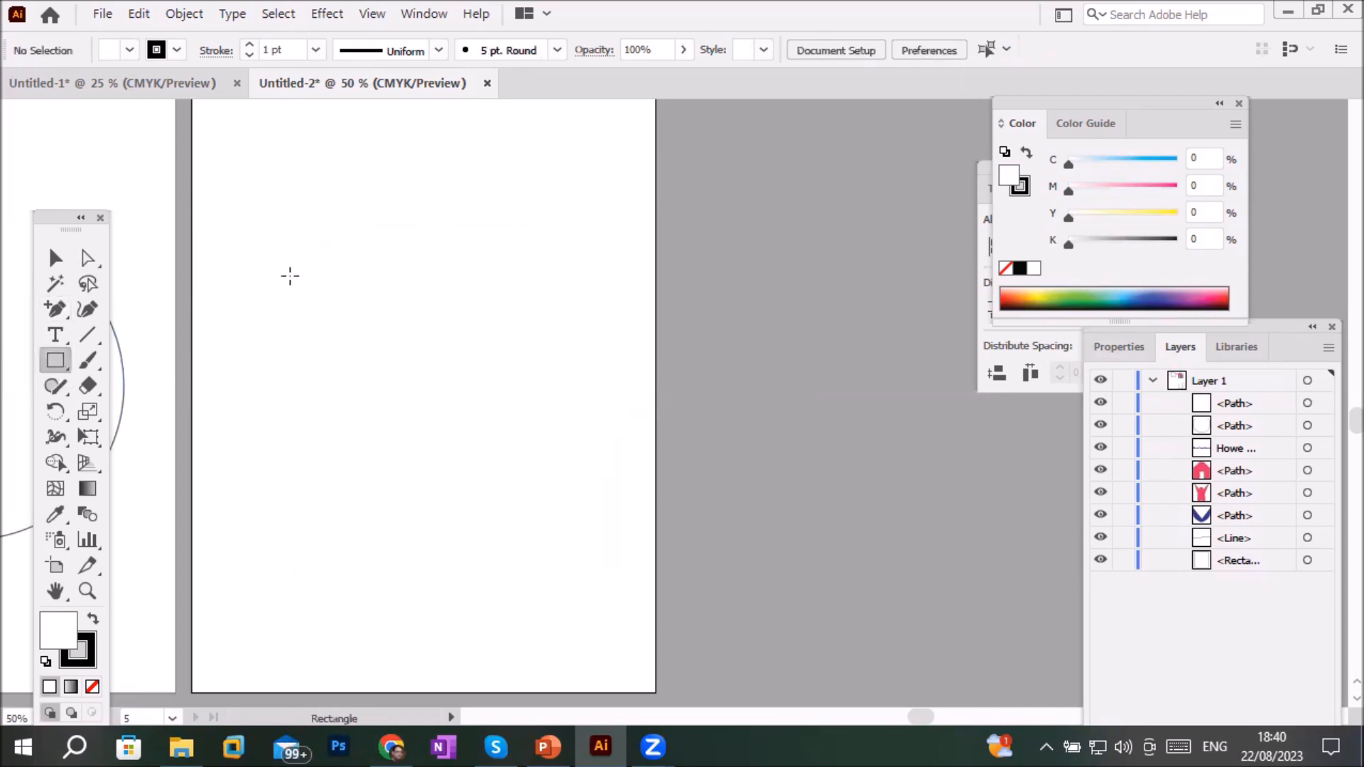
drag(299, 213, 563, 519)
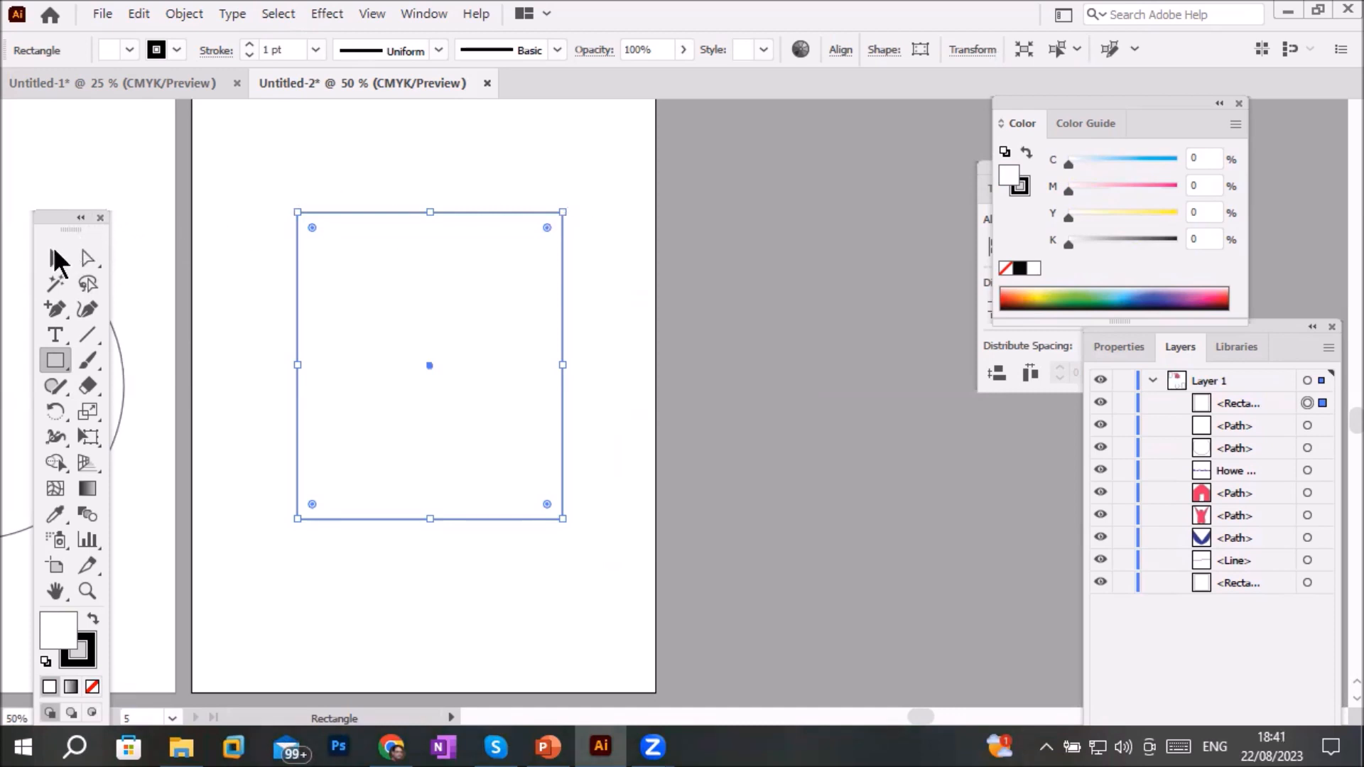
Select the new rectangle's bottom-right corner point and add midpoints to all sides with the Add Anchor Points path command
click(85, 252)
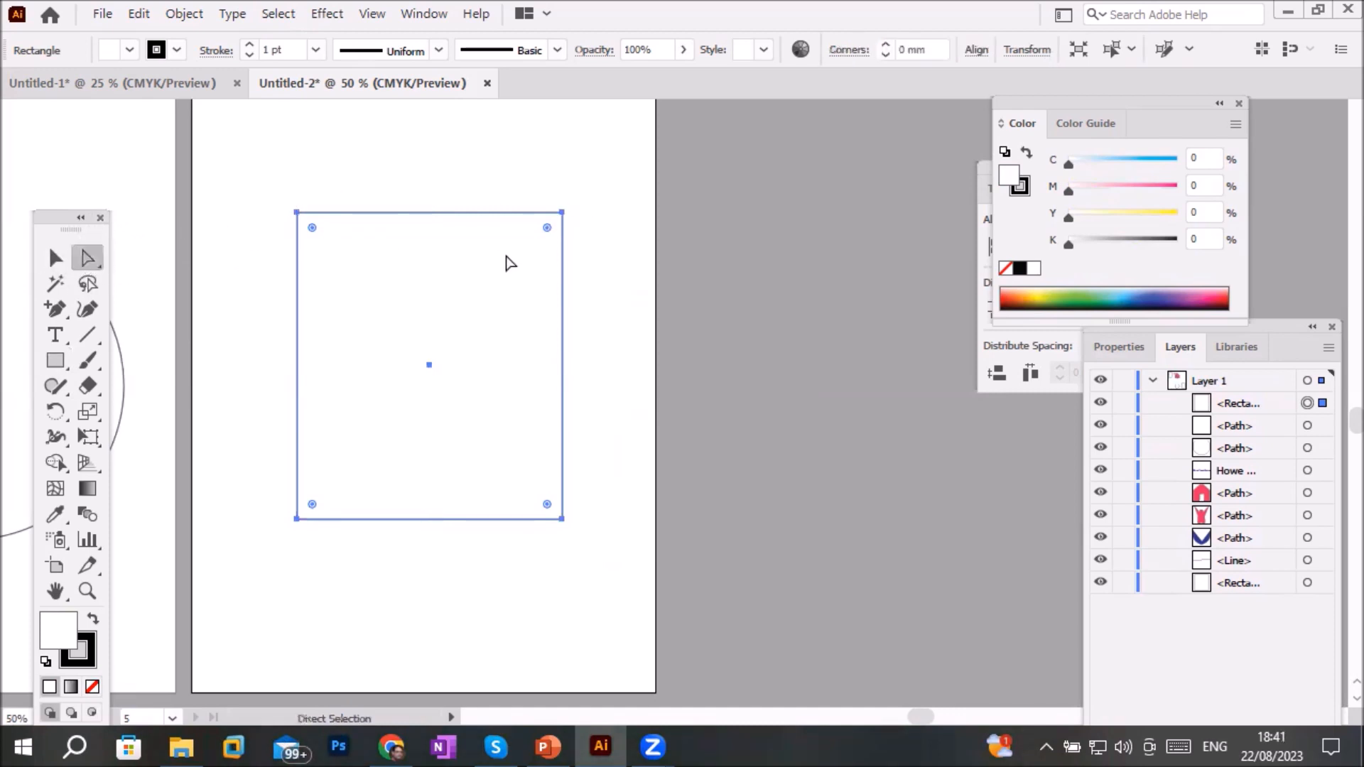
click(561, 212)
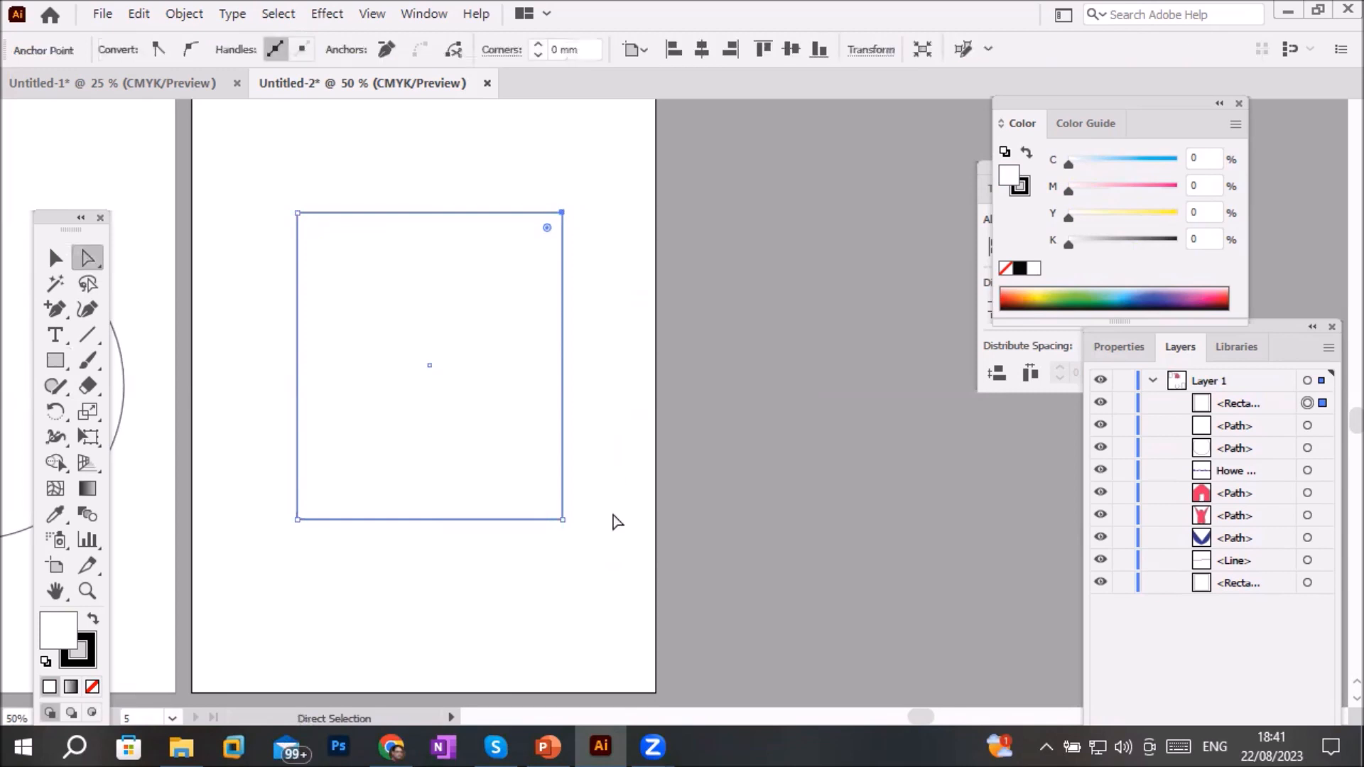
click(562, 519)
click(179, 14)
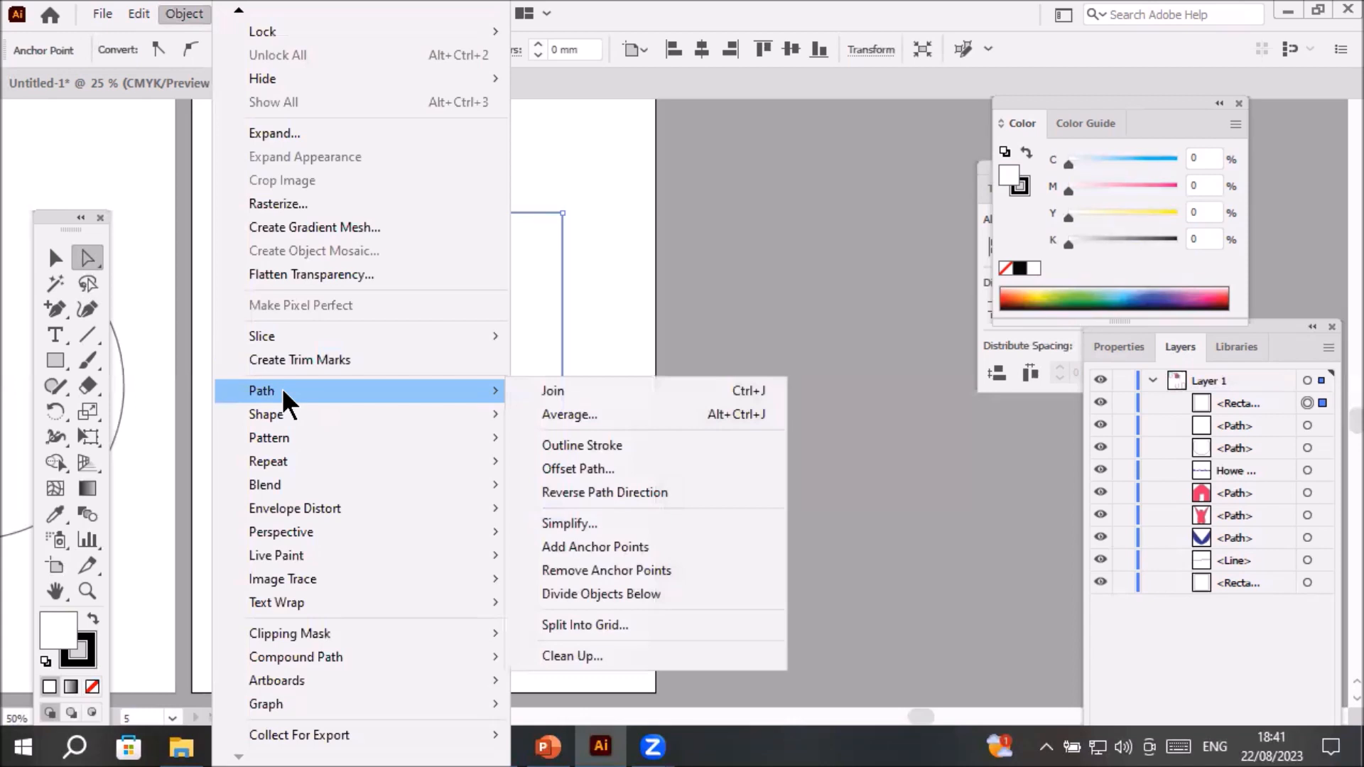
click(662, 545)
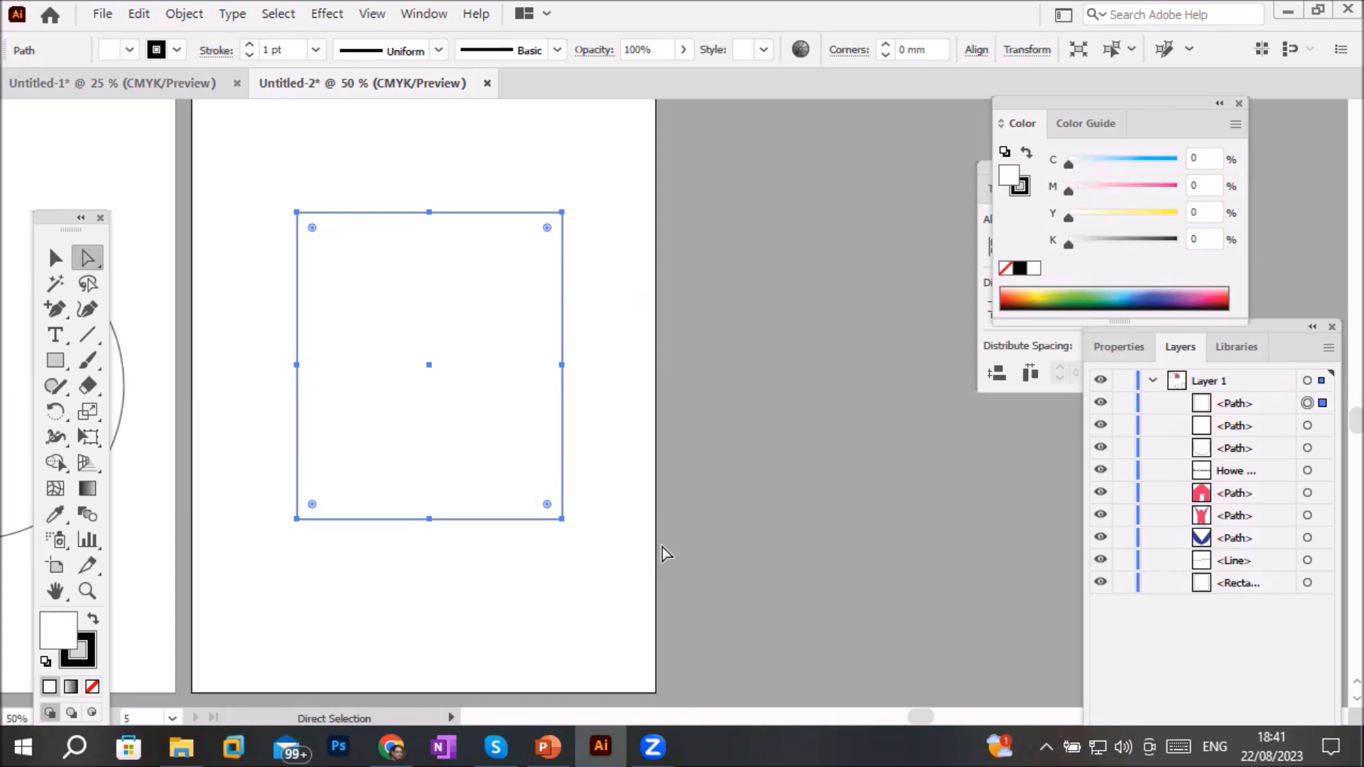
Apply Add Anchor Points a second time, with the rectangle's top-right corner point selected, to subdivide every segment again
click(562, 212)
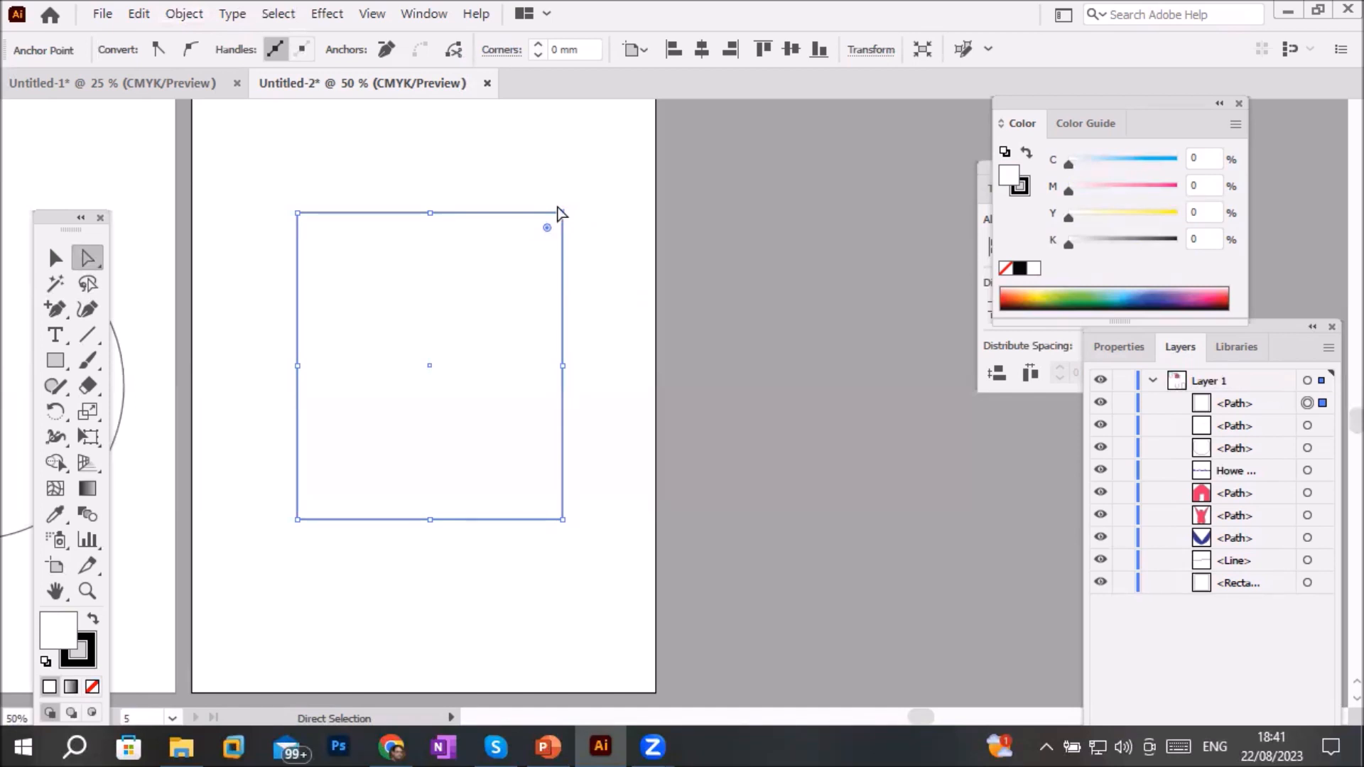
click(177, 14)
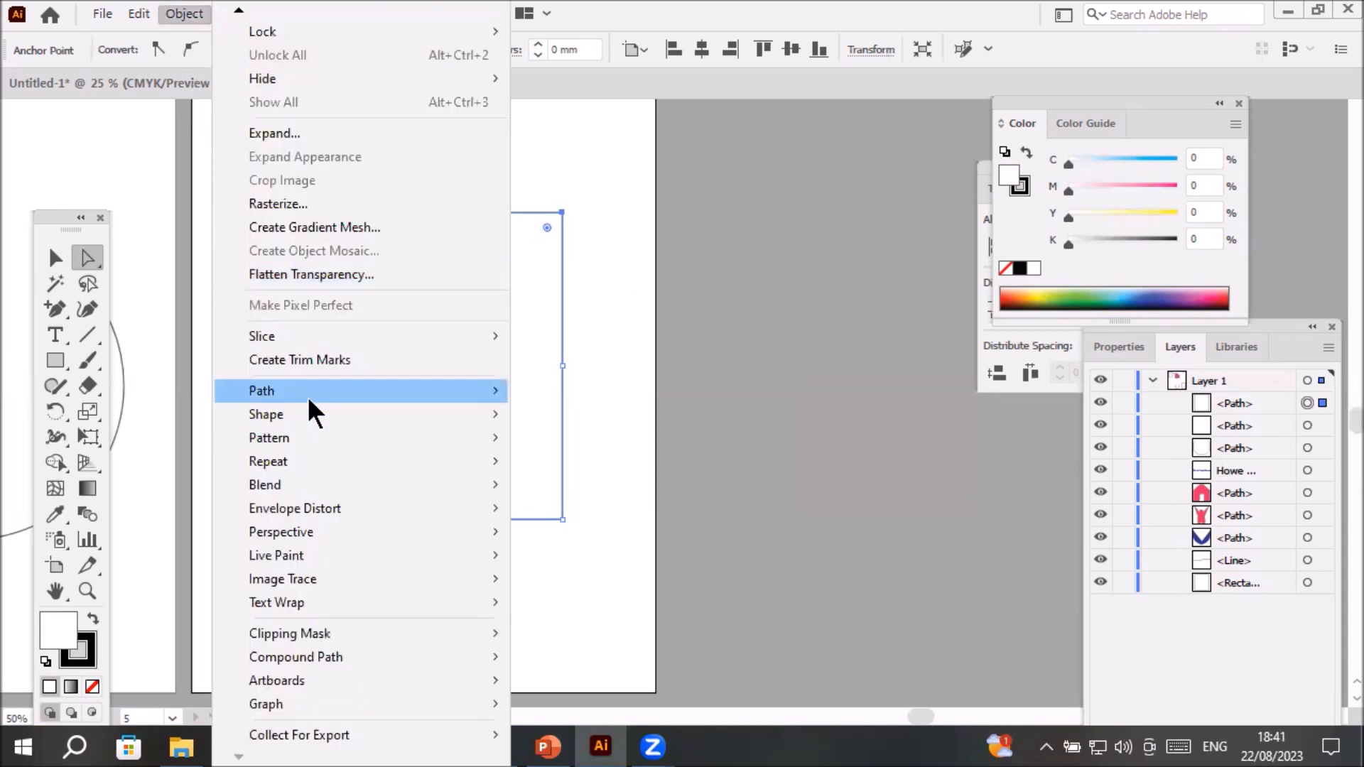
mouse_move(330, 396)
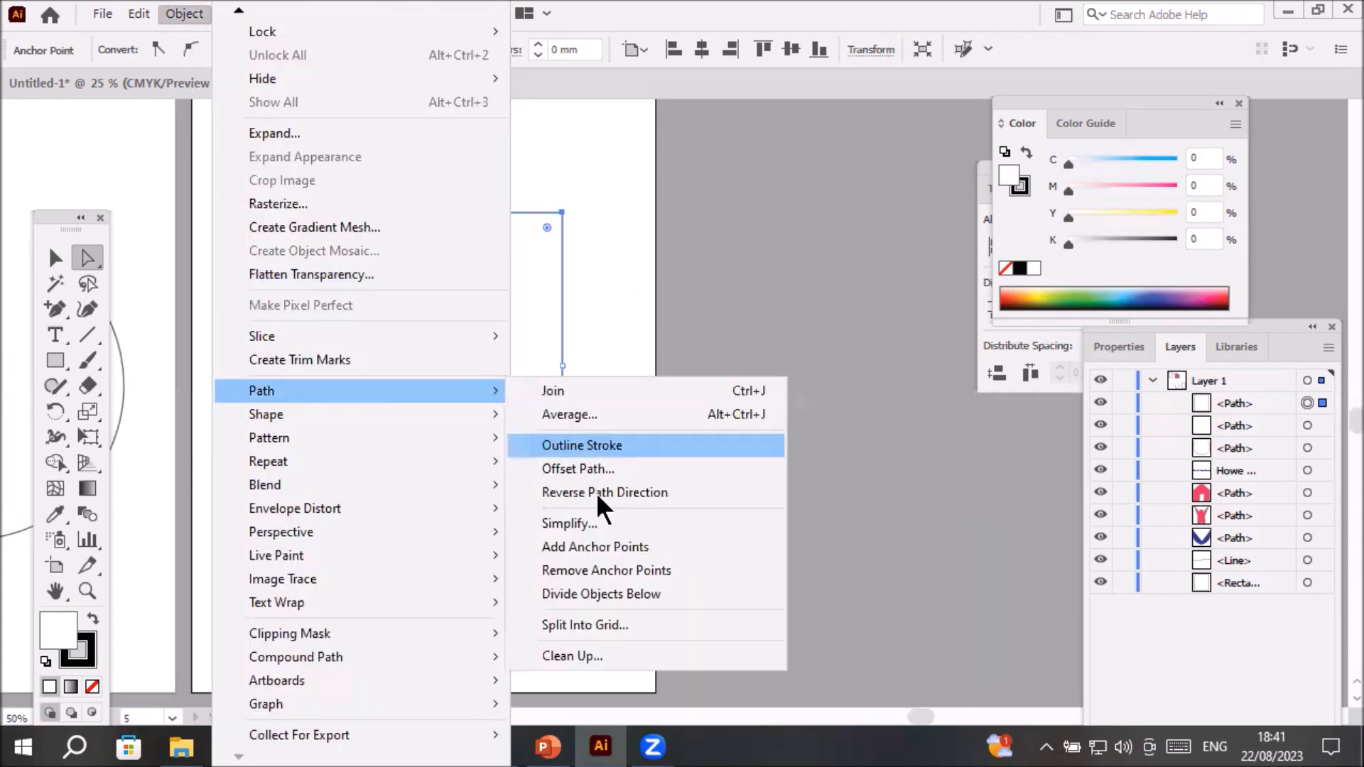
click(611, 545)
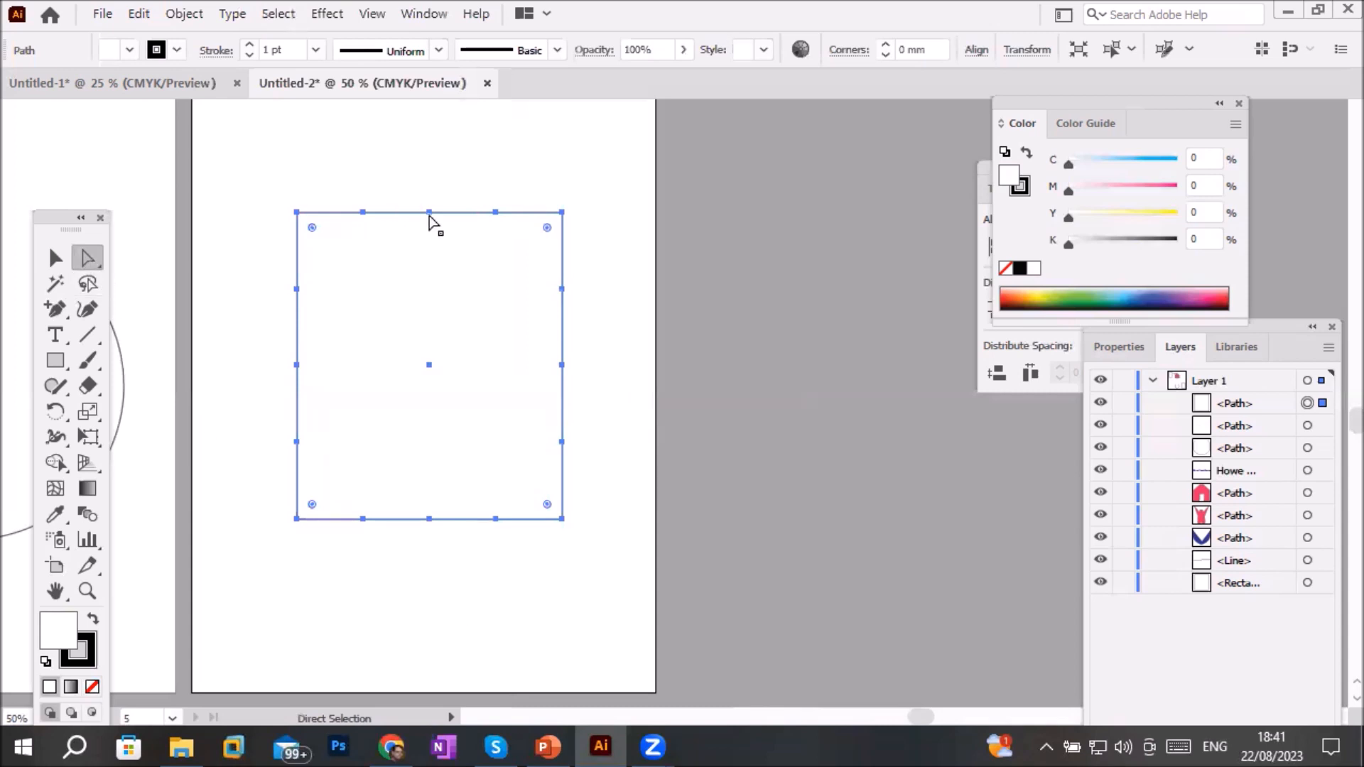
Move the middle anchor point of each of the rectangle's four sides inward to form an X shape
drag(429, 213, 433, 283)
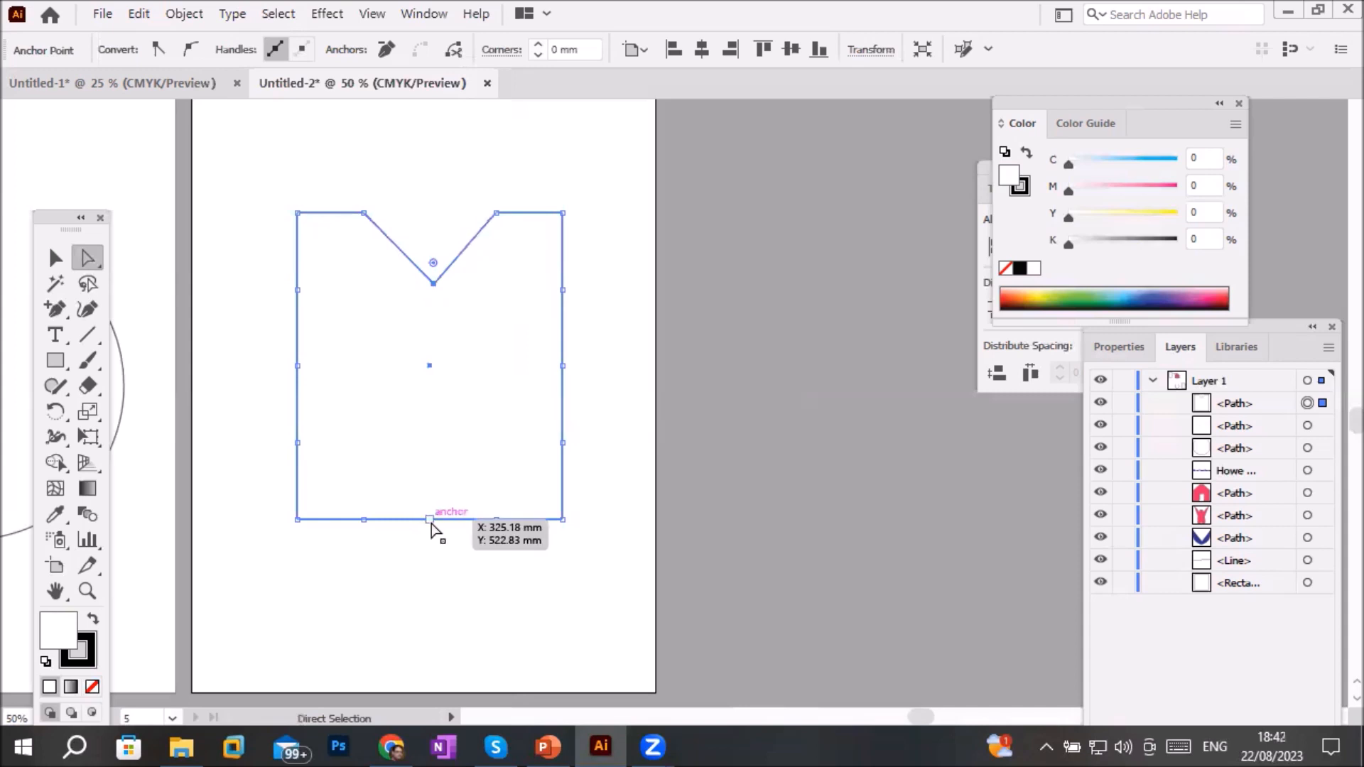
drag(431, 522, 437, 451)
drag(562, 366, 495, 365)
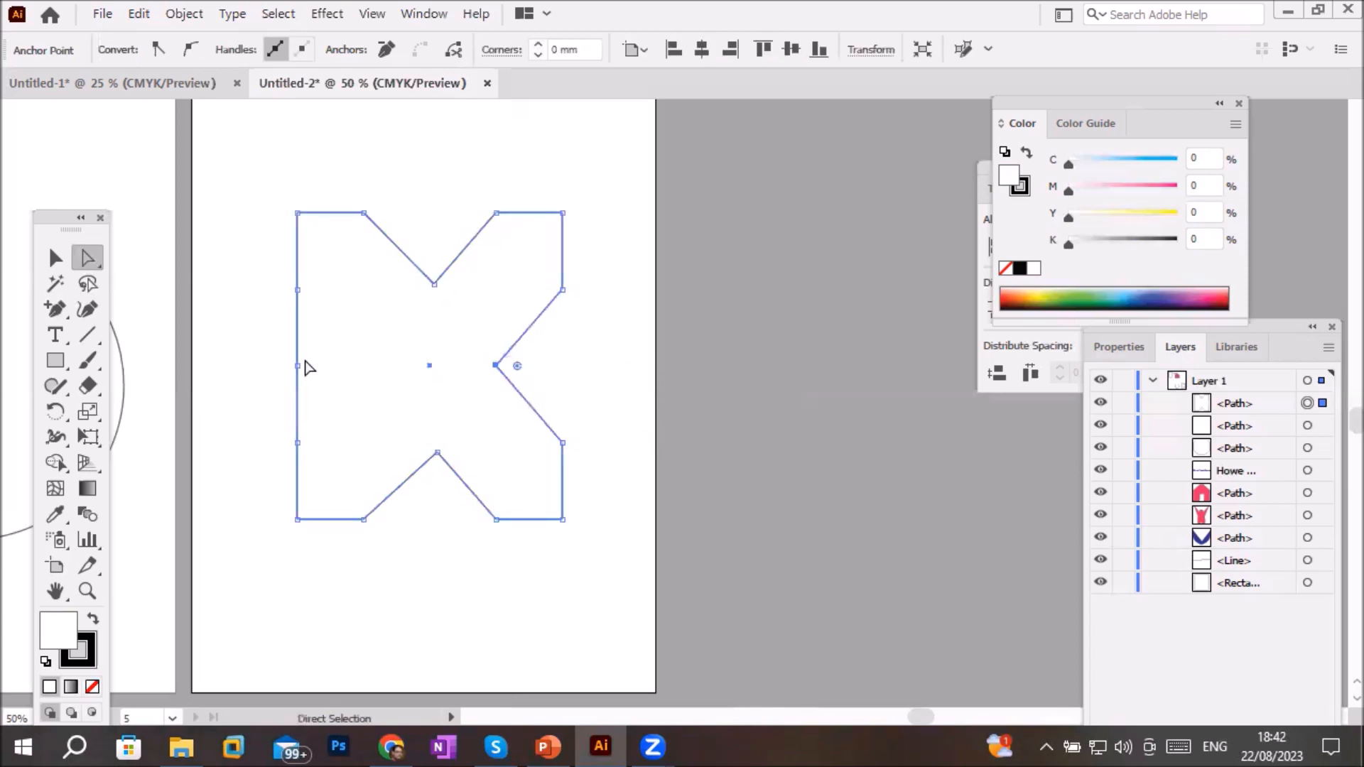
drag(496, 365, 457, 364)
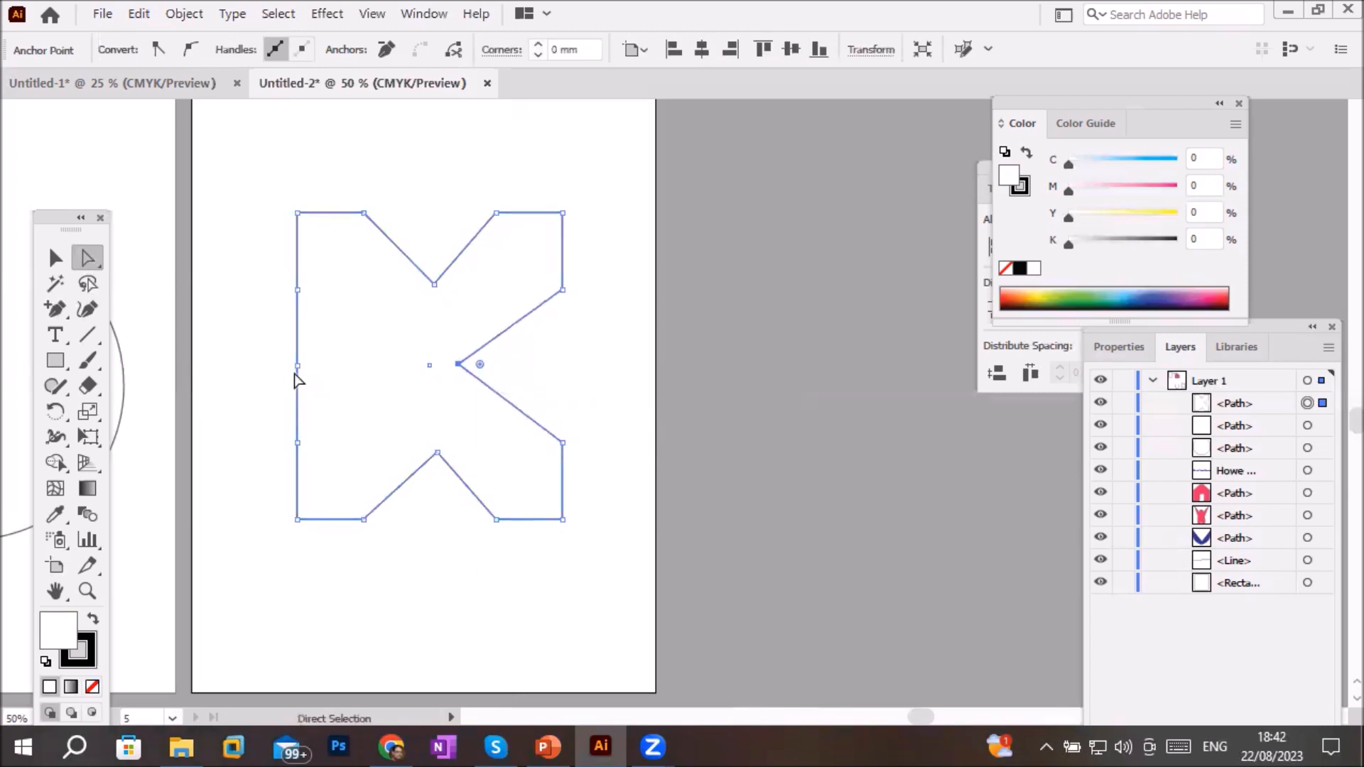
drag(297, 364, 382, 370)
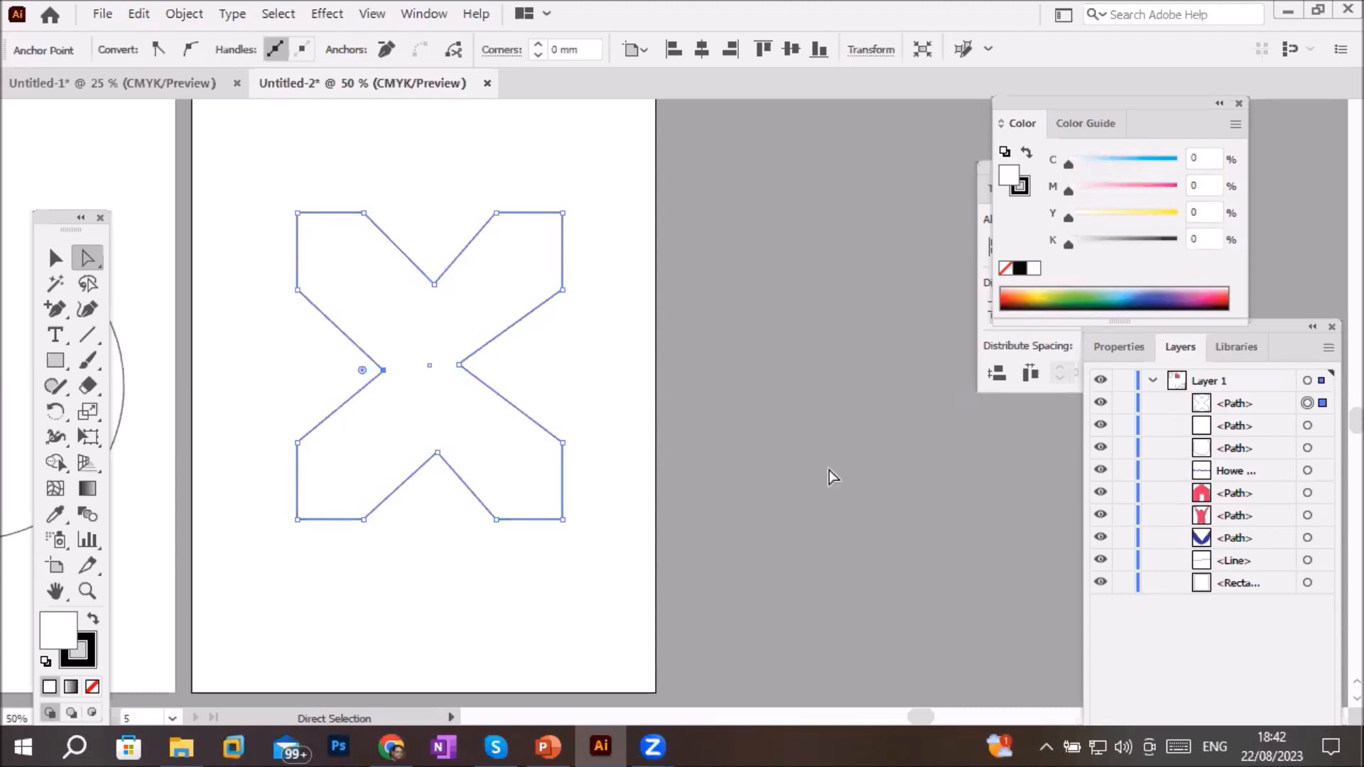
Try a dark brown fill on the X shape, then return it to white
click(1011, 303)
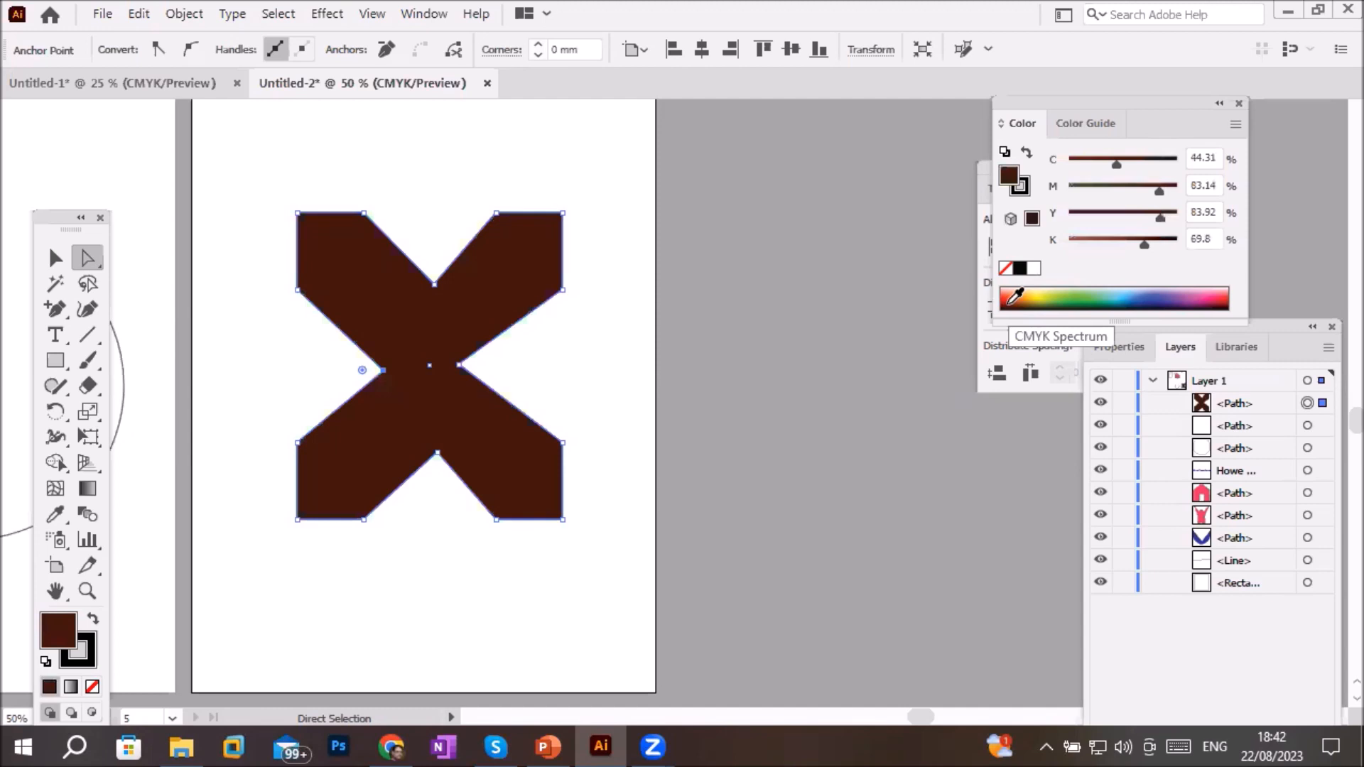
click(1012, 299)
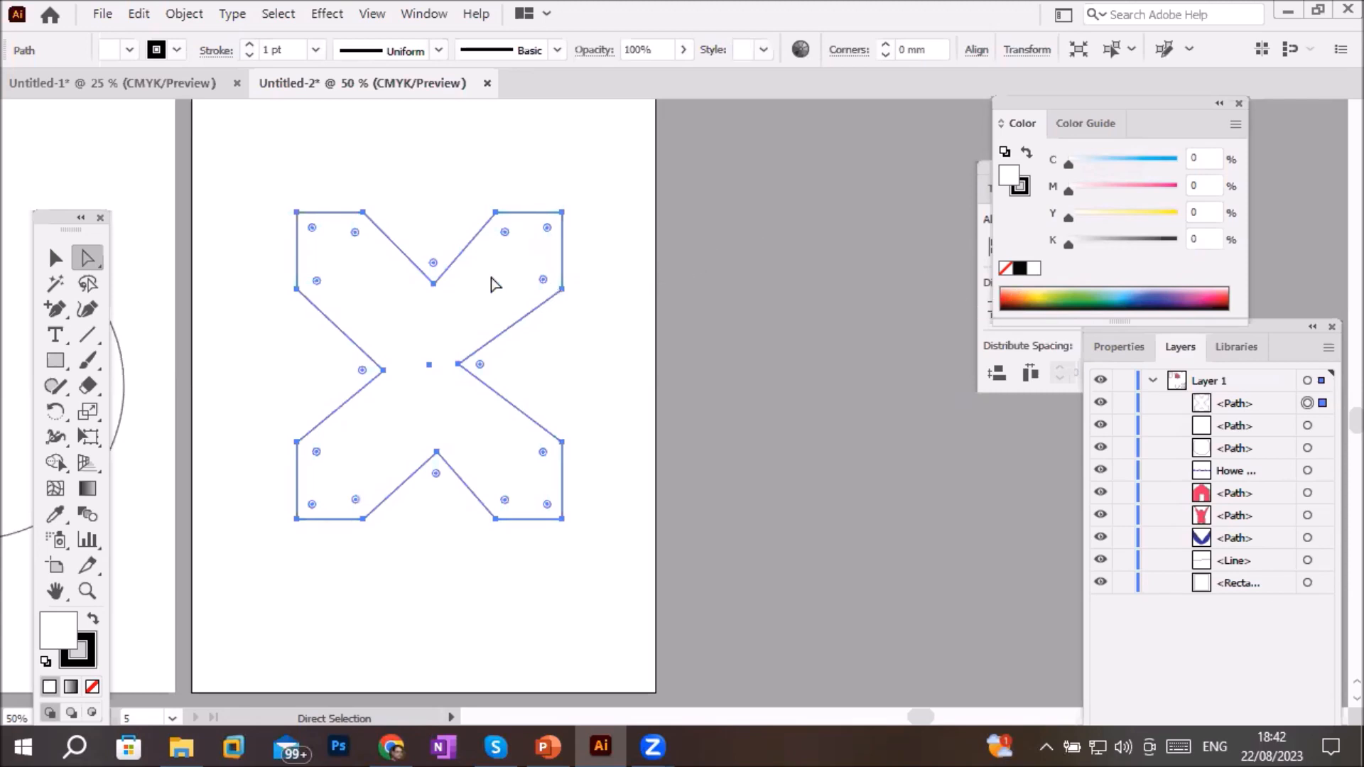
Remove the X shape's upper notch point with the Remove Anchor Points path command
click(434, 283)
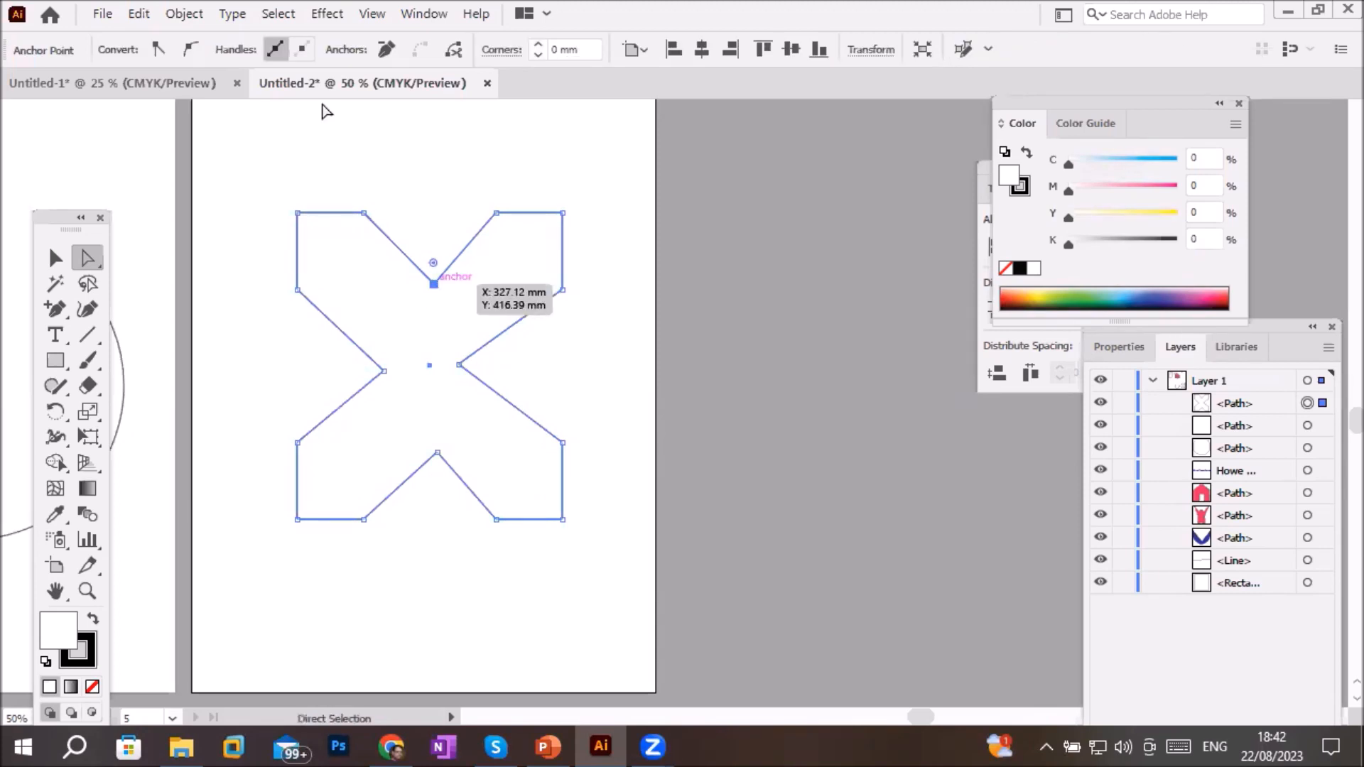
click(171, 13)
mouse_move(294, 393)
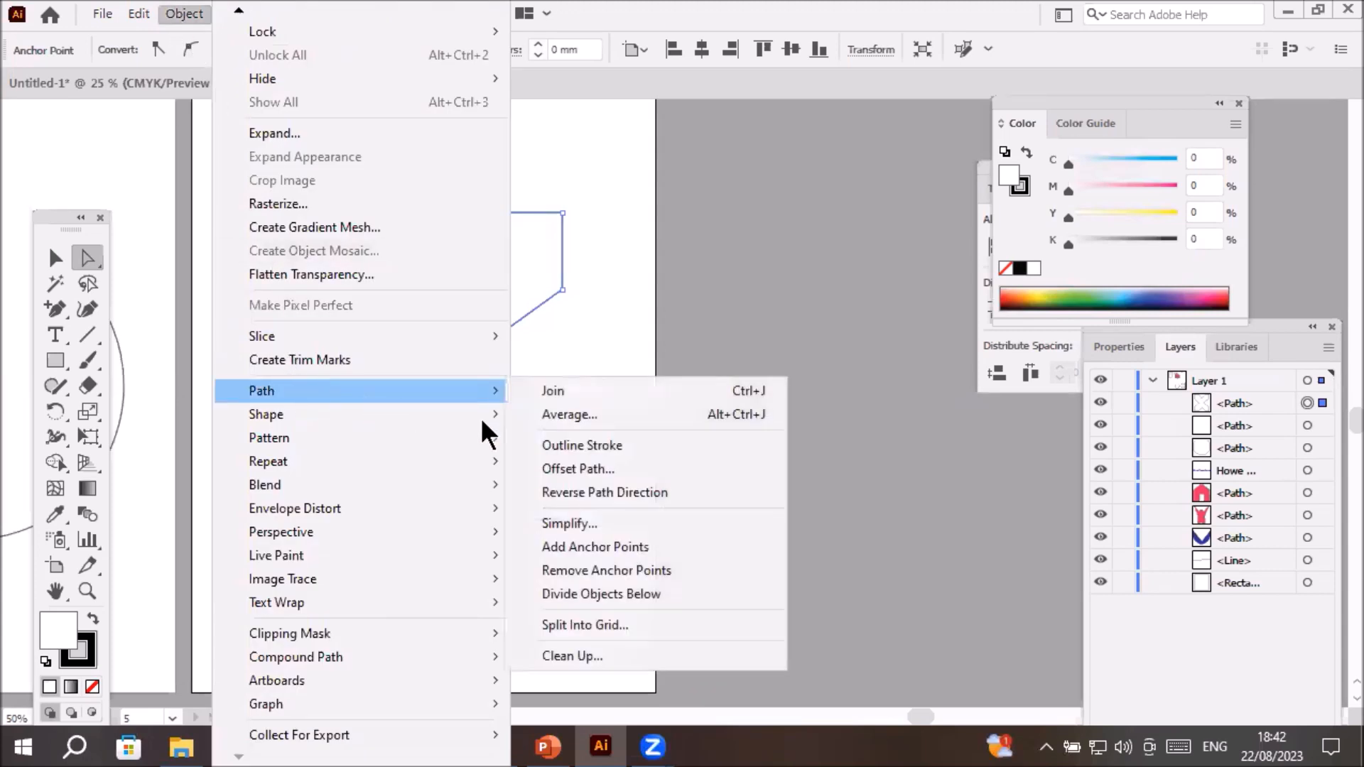
click(685, 580)
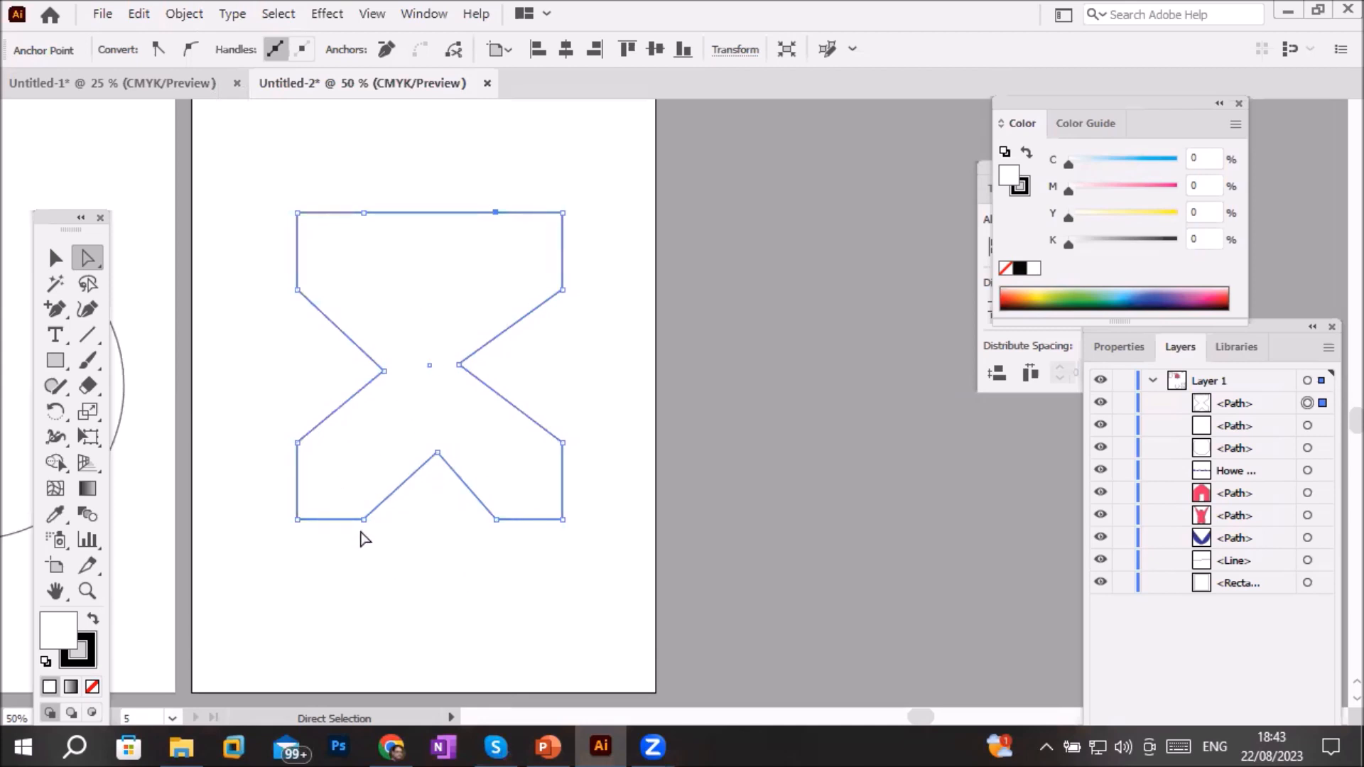
Lasso the two middle points on the top edge and the three around the lower notch, and remove them with Remove Anchor Points
click(88, 283)
mouse_move(448, 425)
mouse_down()
mouse_move(348, 513)
mouse_move(362, 561)
mouse_move(463, 578)
mouse_move(528, 555)
mouse_move(506, 475)
mouse_move(433, 371)
mouse_move(461, 289)
mouse_move(526, 211)
mouse_move(510, 181)
mouse_move(420, 163)
mouse_move(345, 172)
mouse_move(327, 218)
mouse_move(385, 271)
mouse_move(410, 429)
mouse_up()
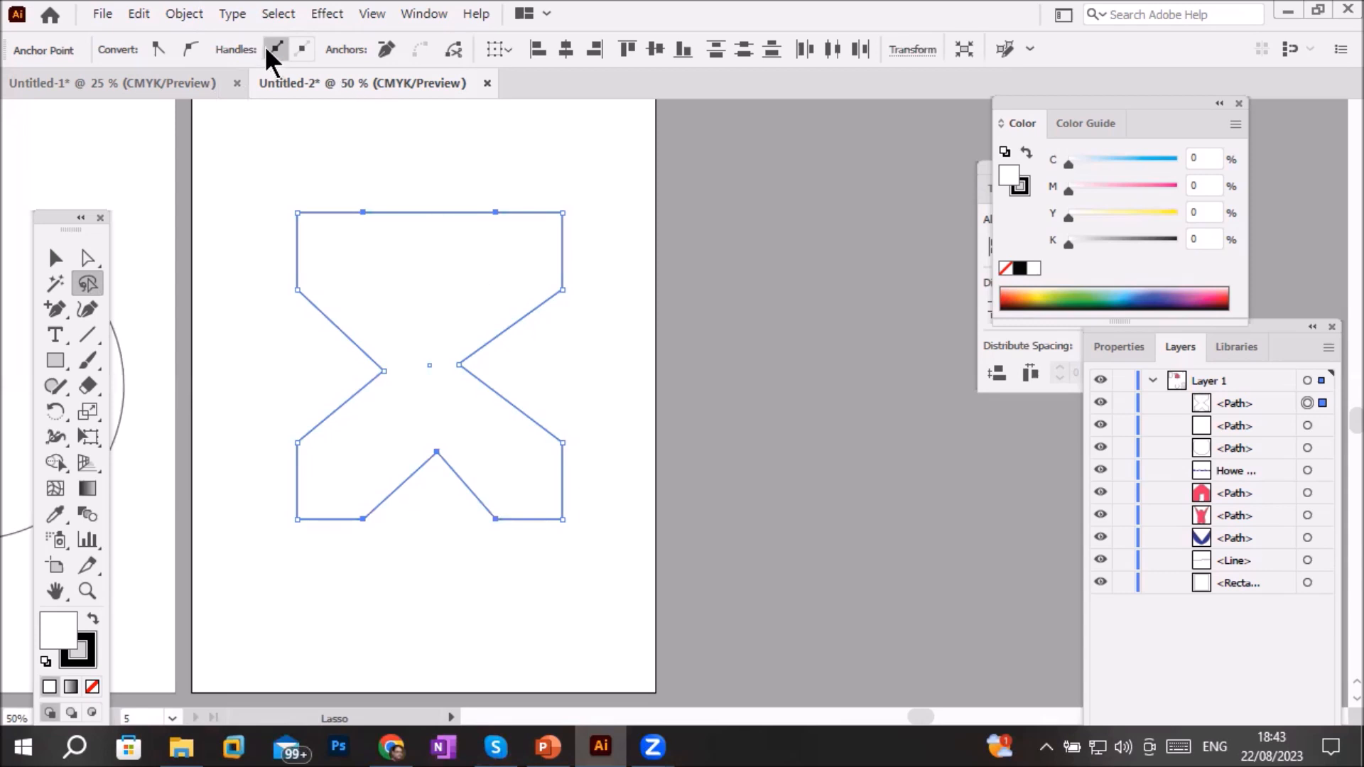
click(175, 12)
mouse_move(457, 391)
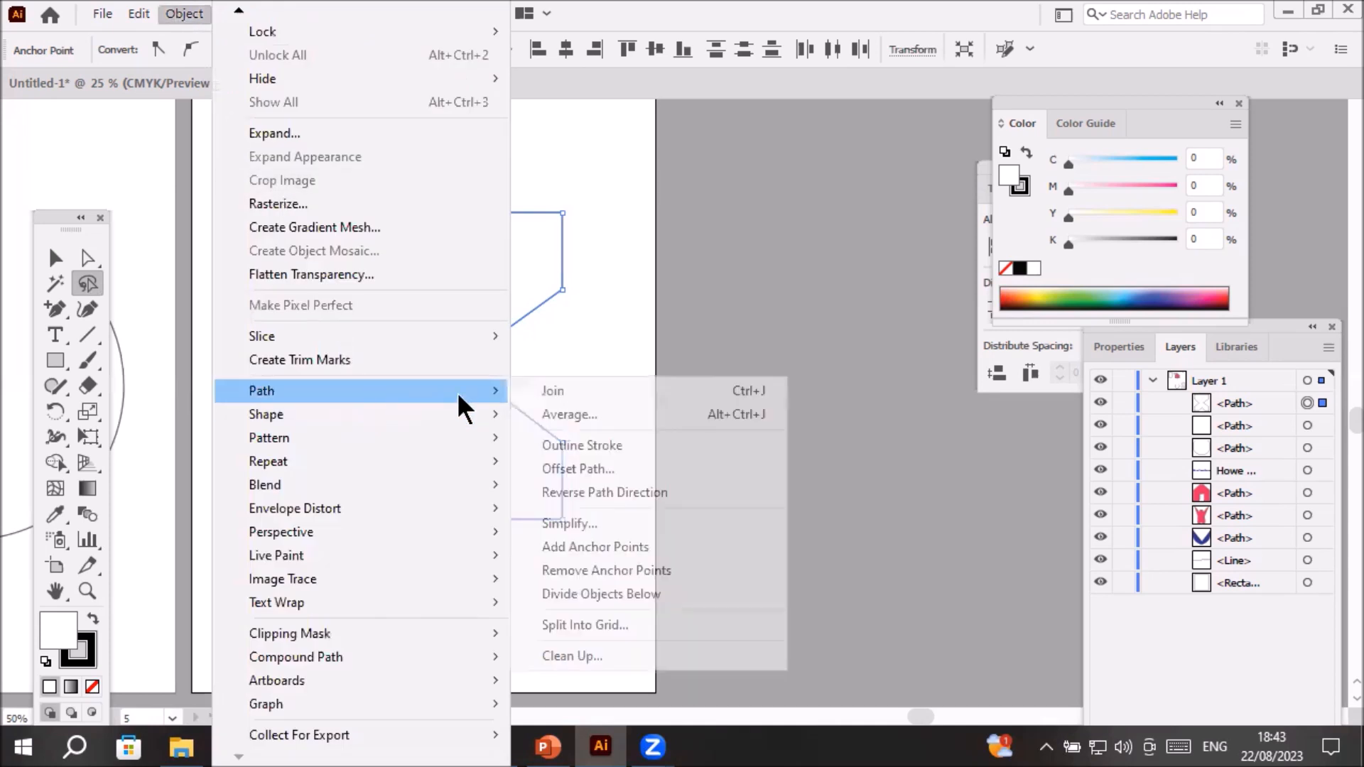
click(717, 569)
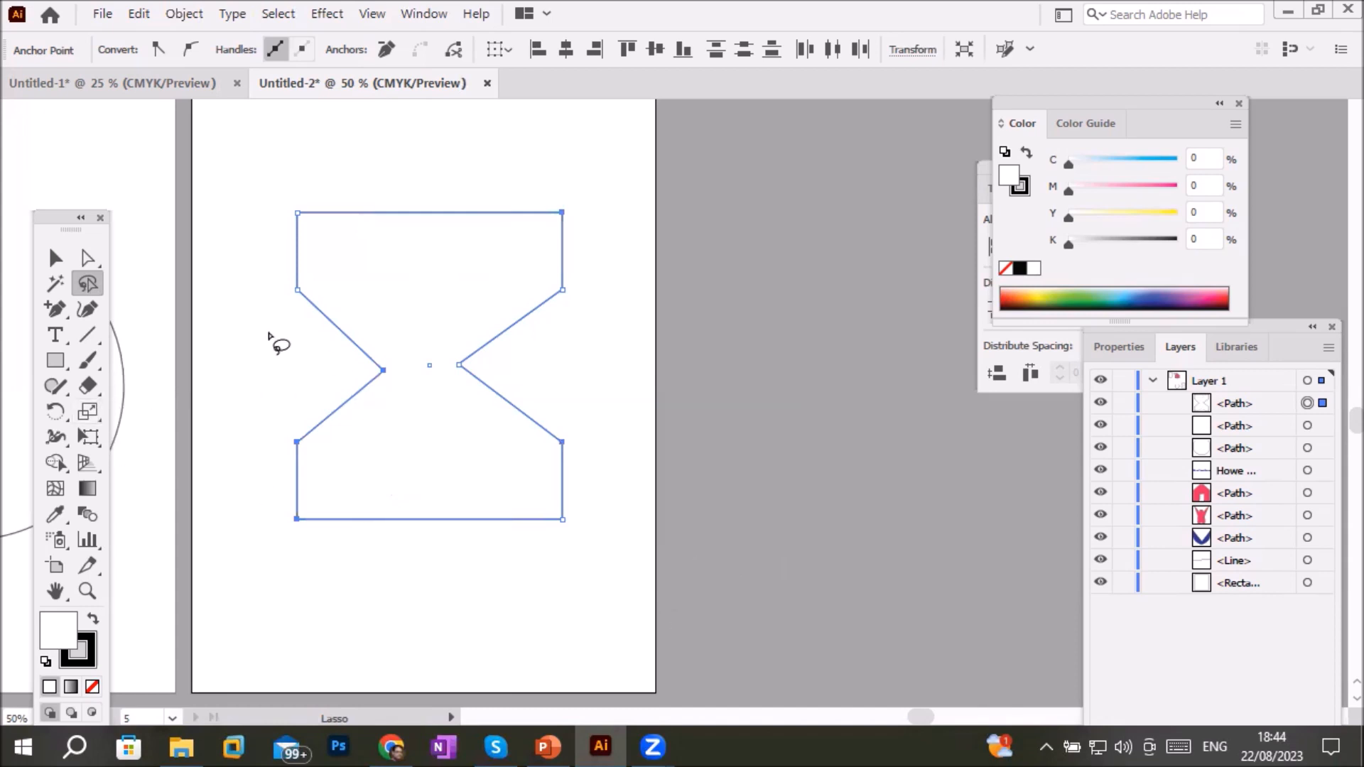
Select the left notch point and the four side points, leaving out the right notch, and remove them with Remove Anchor Points
mouse_move(432, 279)
mouse_down()
mouse_move(219, 386)
mouse_move(366, 463)
mouse_move(575, 457)
mouse_move(606, 307)
mouse_move(450, 267)
mouse_move(396, 462)
mouse_up()
click(86, 260)
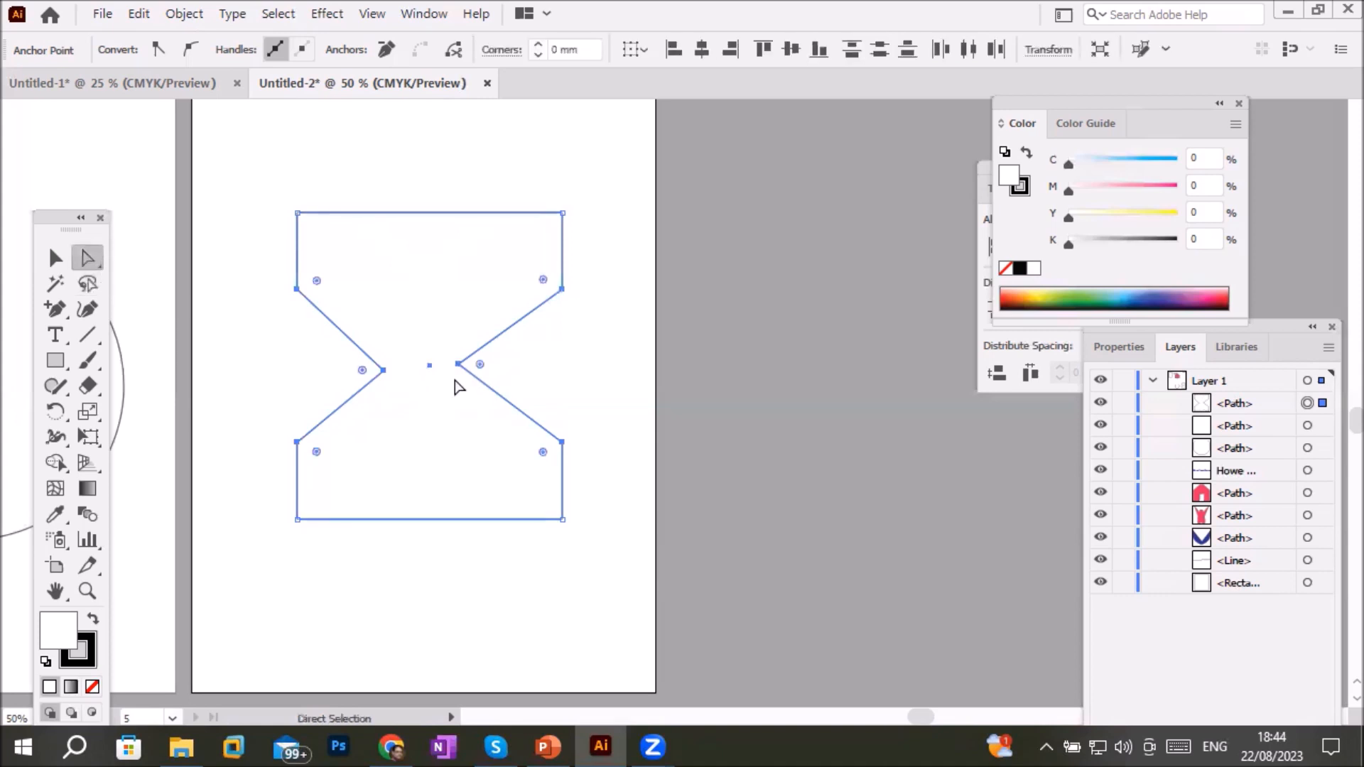
shift+click(461, 366)
click(563, 521)
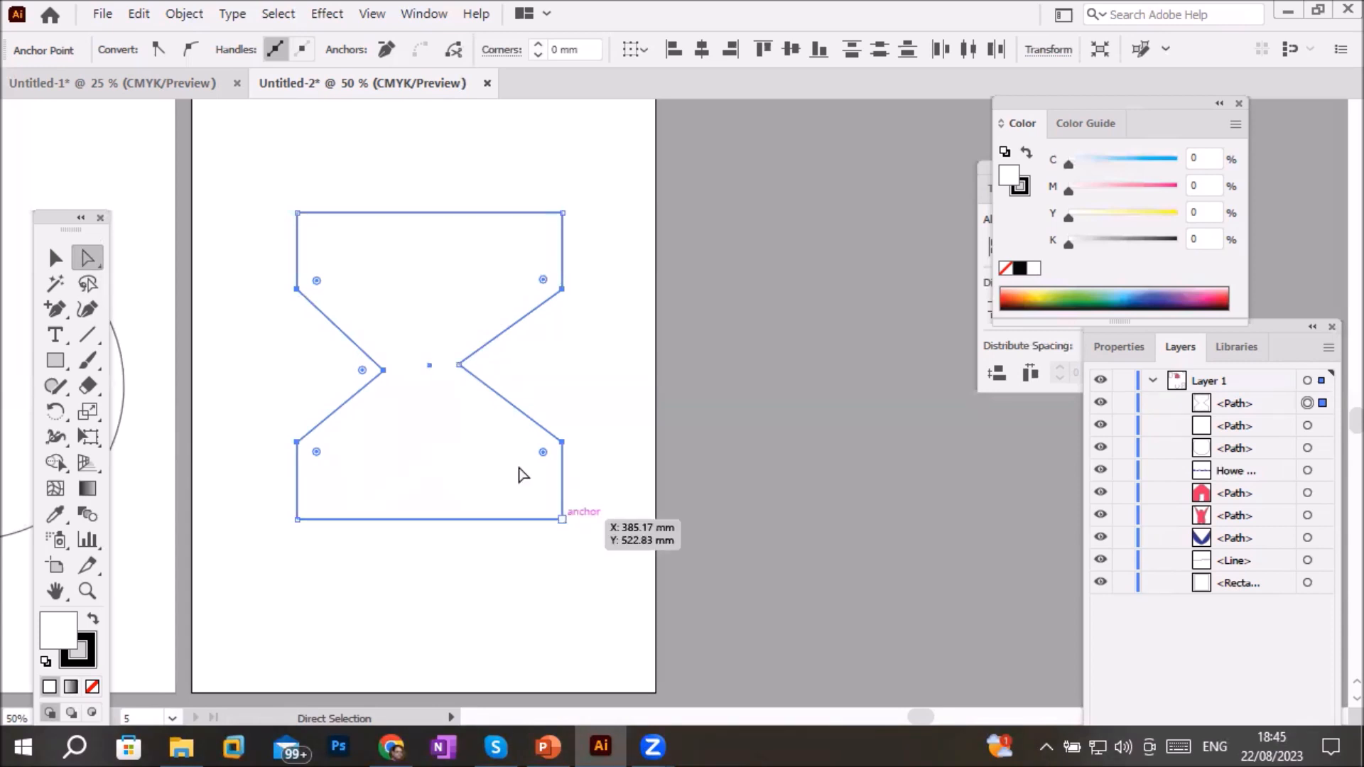
click(176, 15)
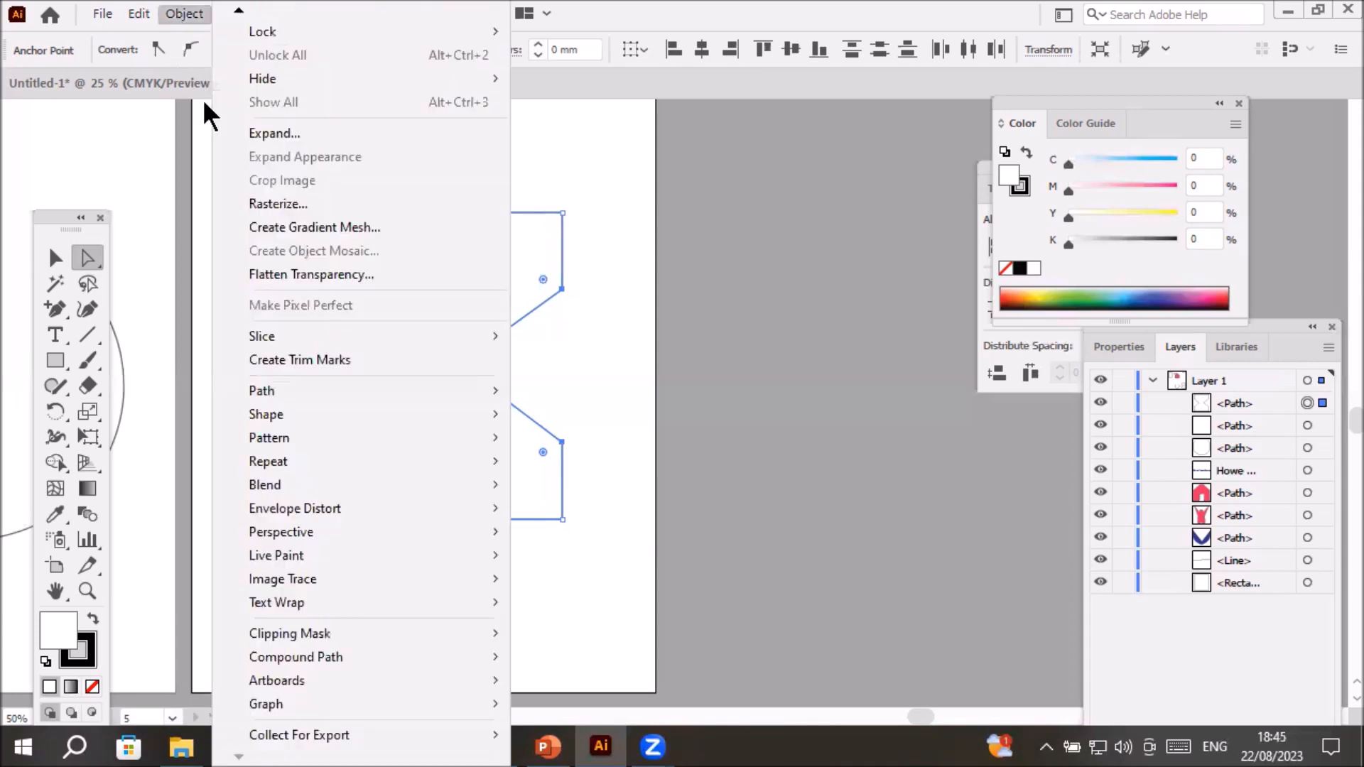
mouse_move(278, 387)
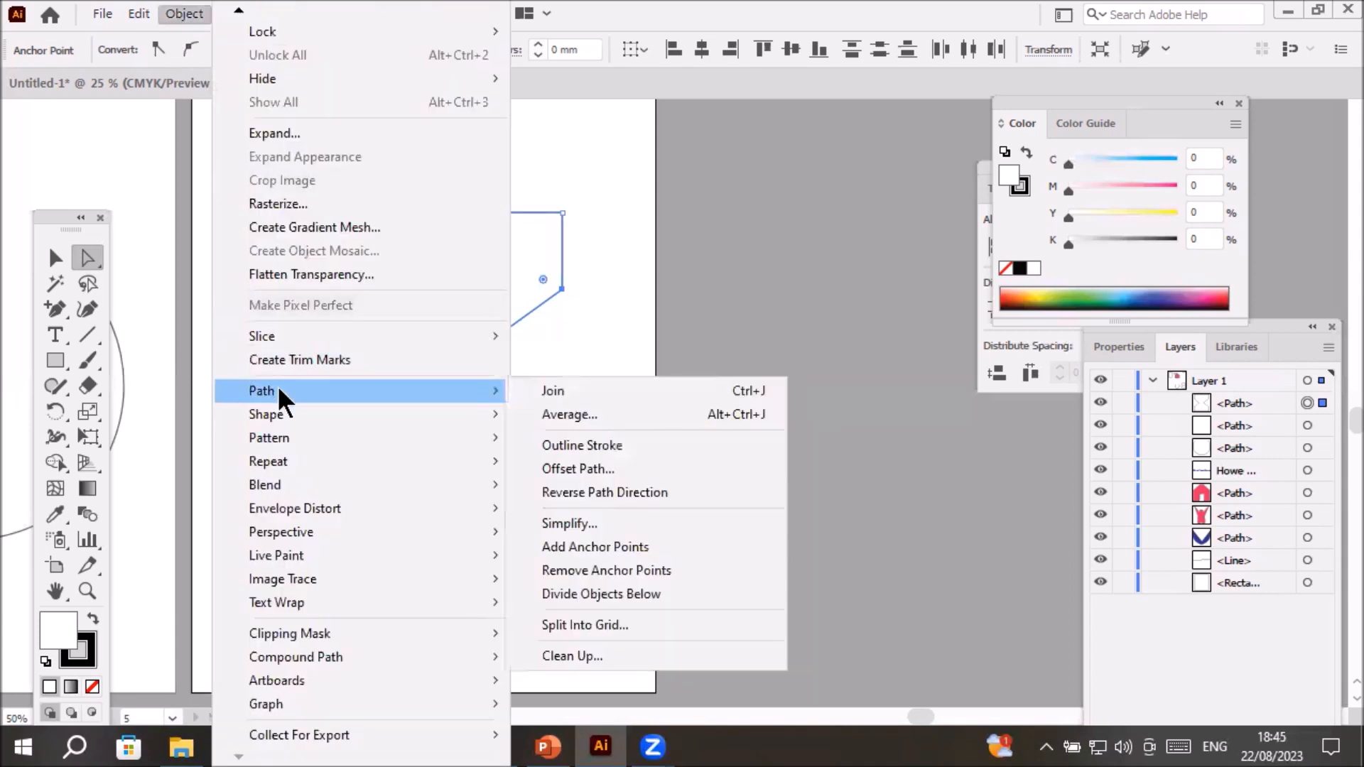
click(620, 572)
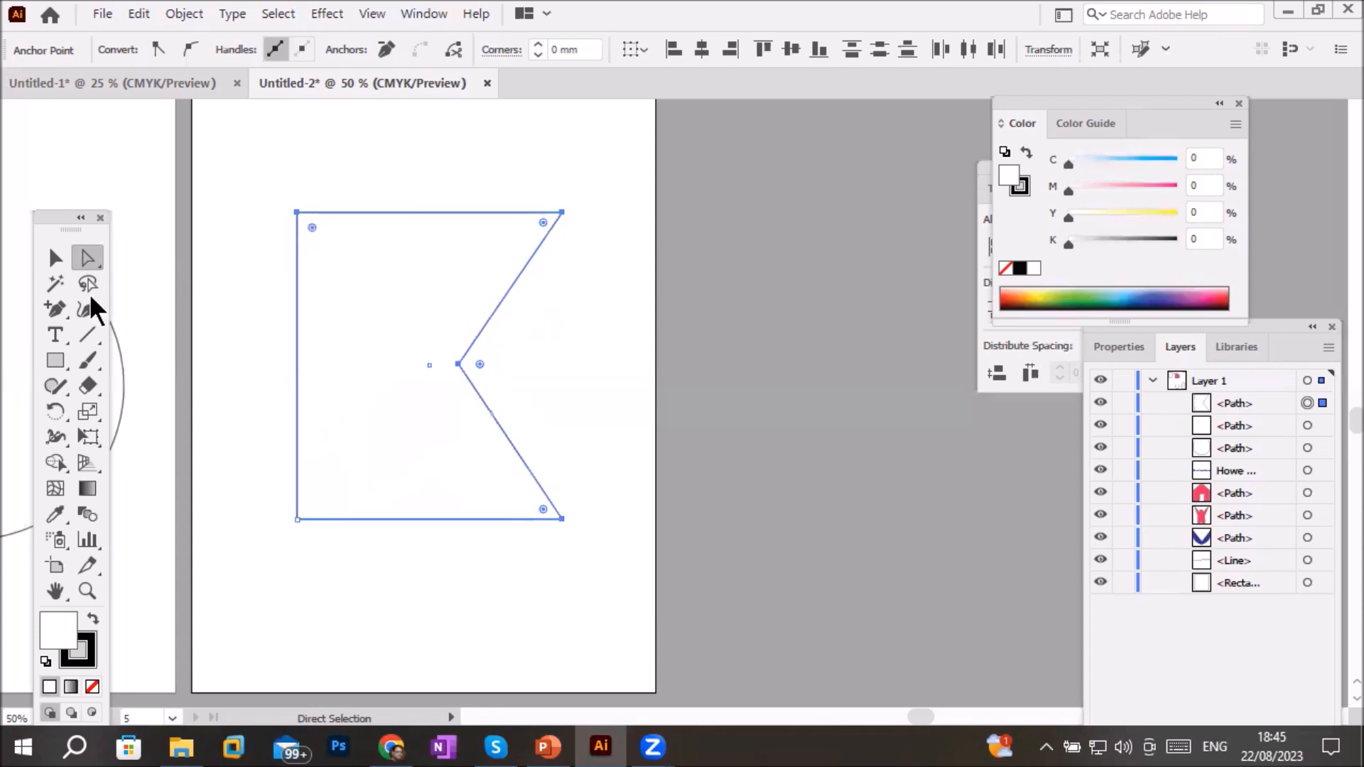
Add an anchor point near the middle of the shape's top edge and move it down to form a V notch
click(53, 307)
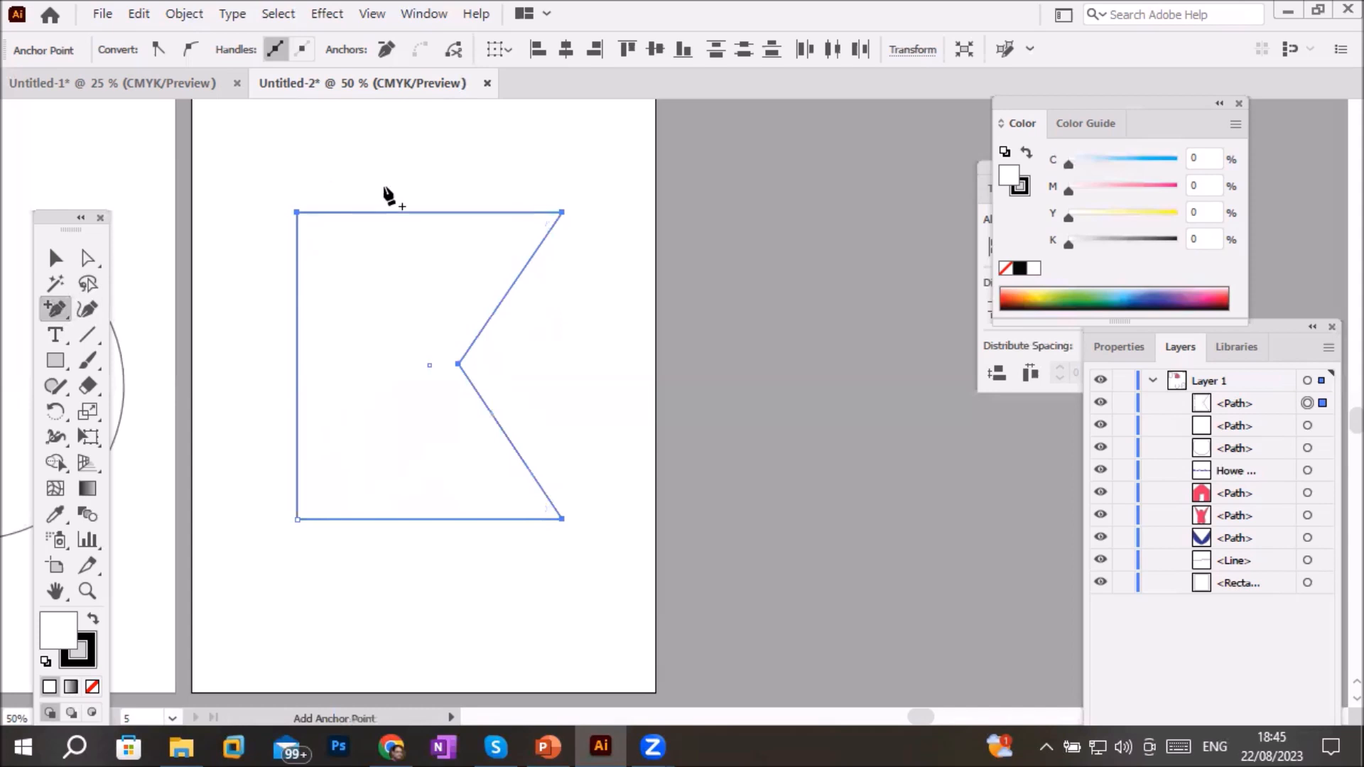
click(411, 212)
click(87, 258)
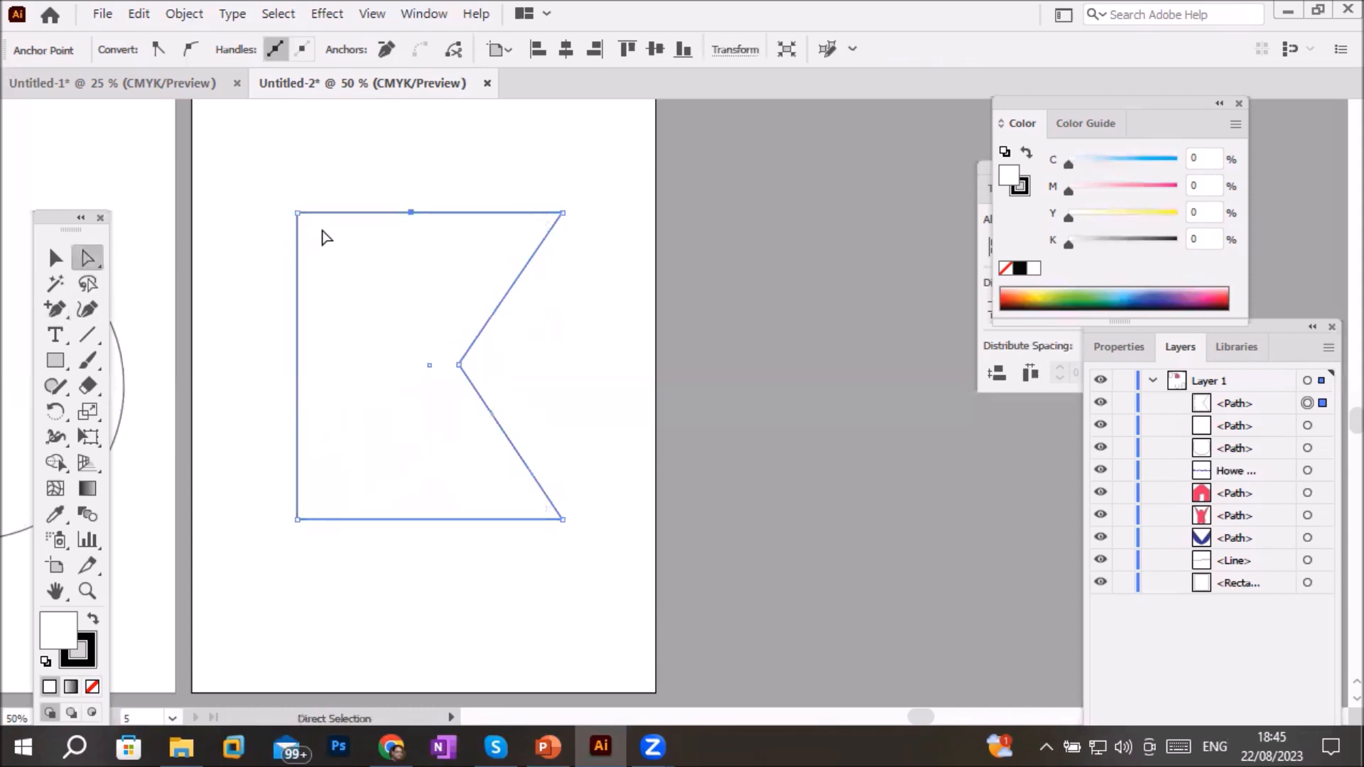
drag(410, 213, 409, 324)
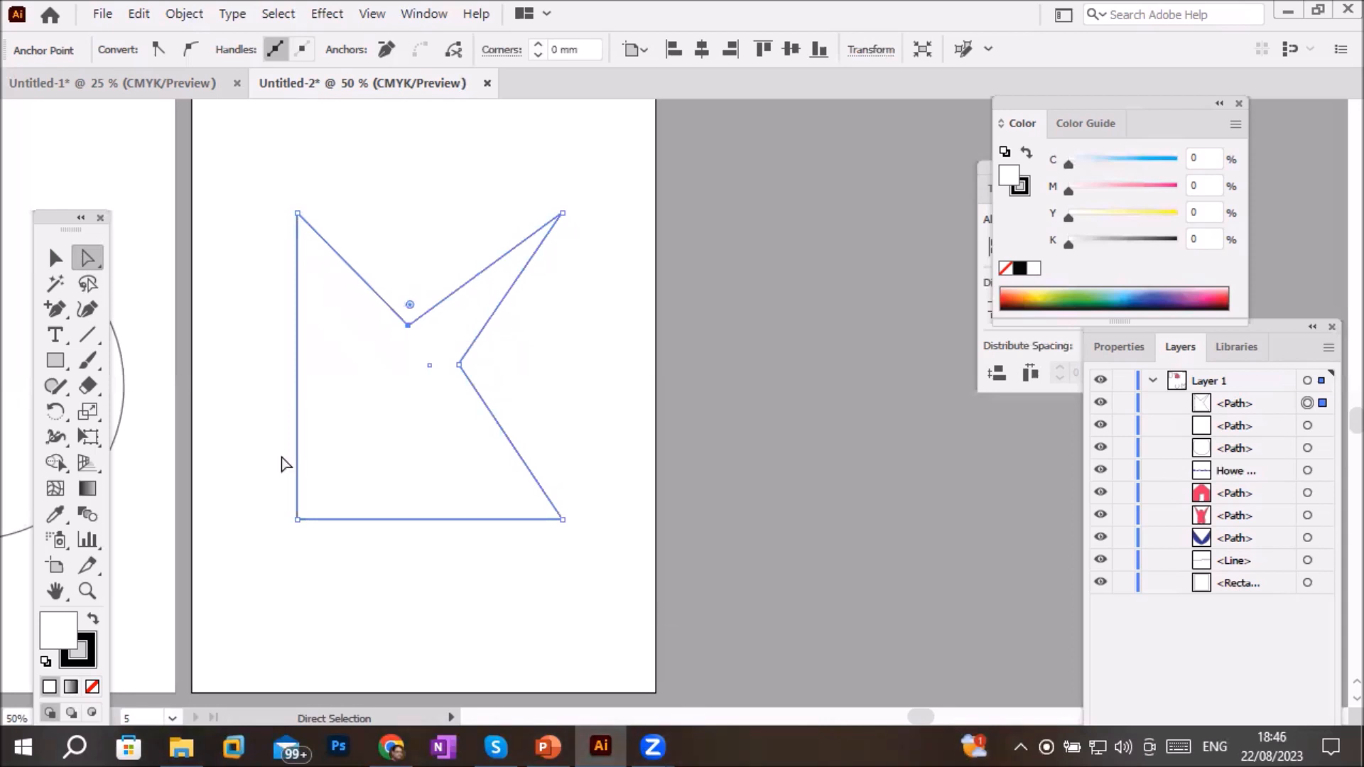
Draw a nearly horizontal line about 168 mm long below the shape and give it a midpoint with Add Anchor Points
drag(226, 579, 595, 576)
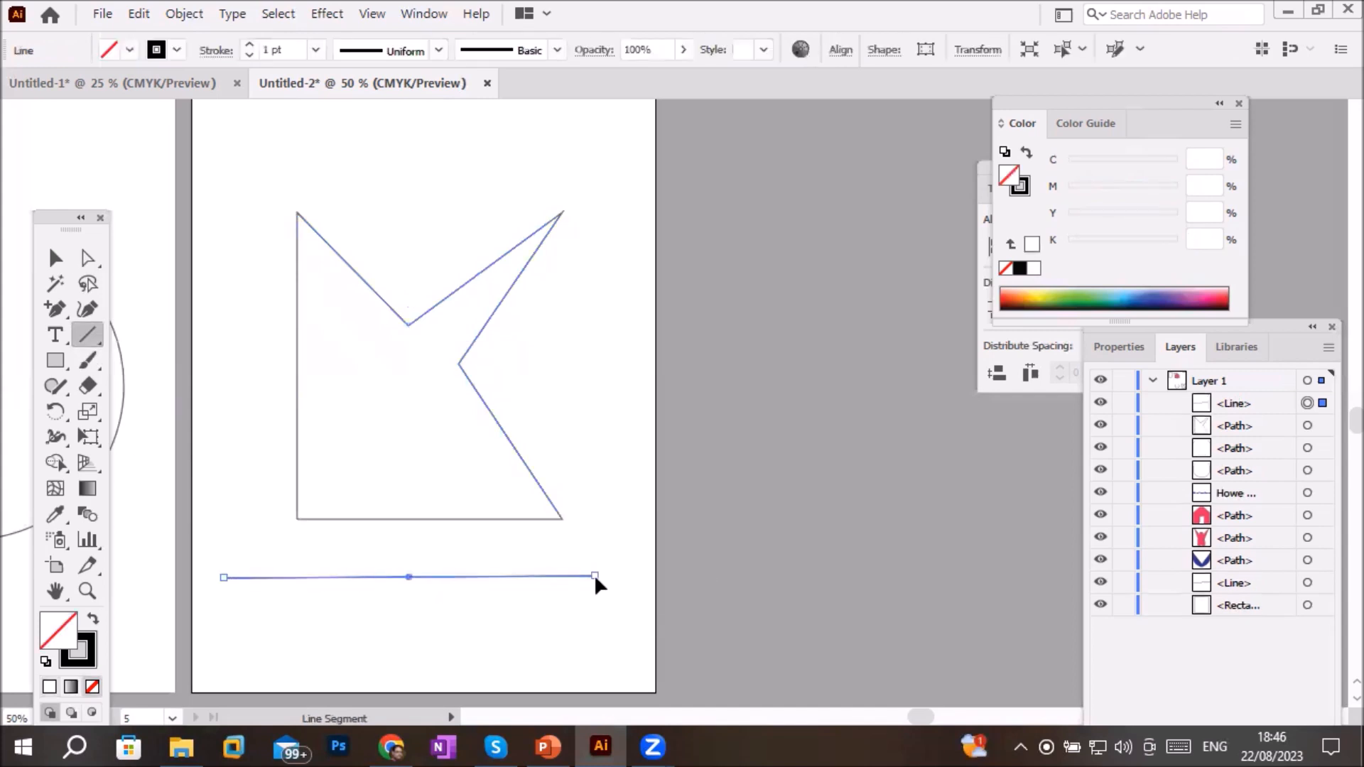
click(189, 14)
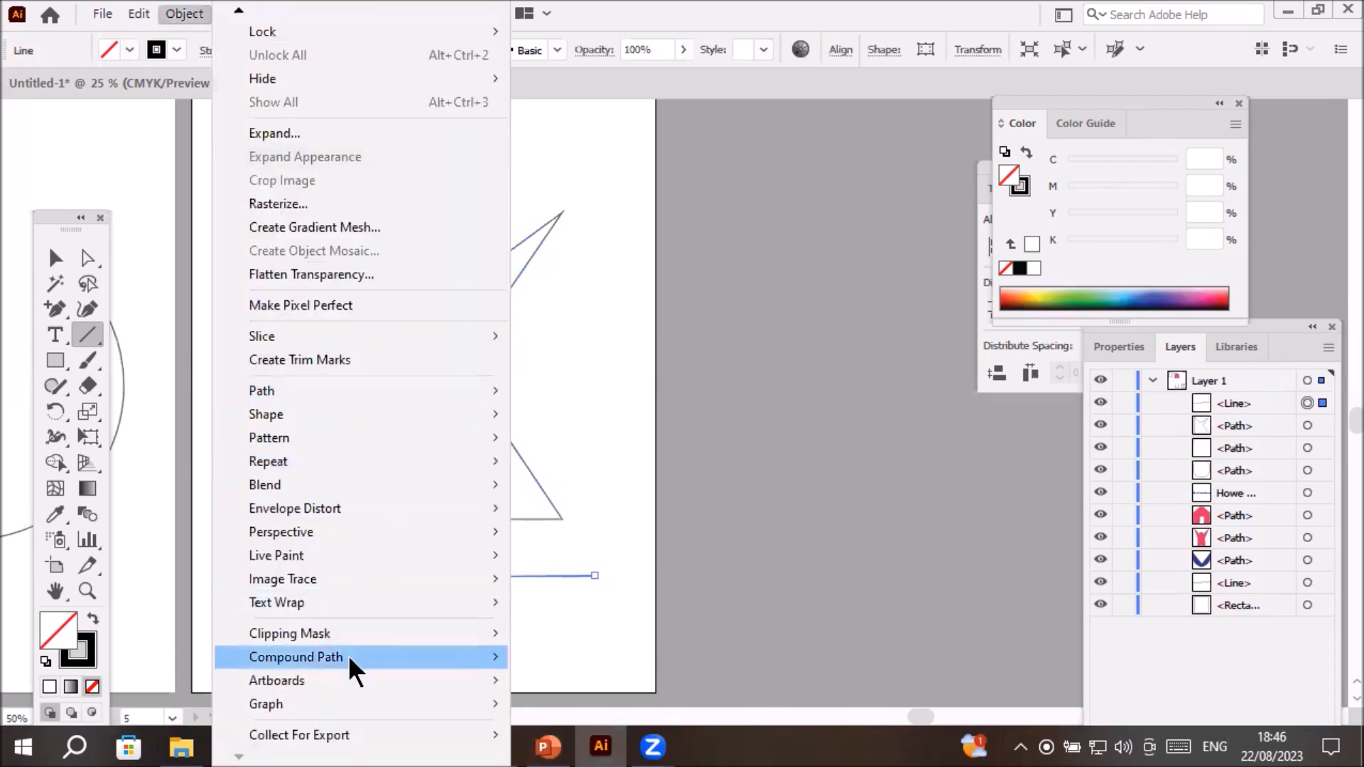
mouse_move(445, 395)
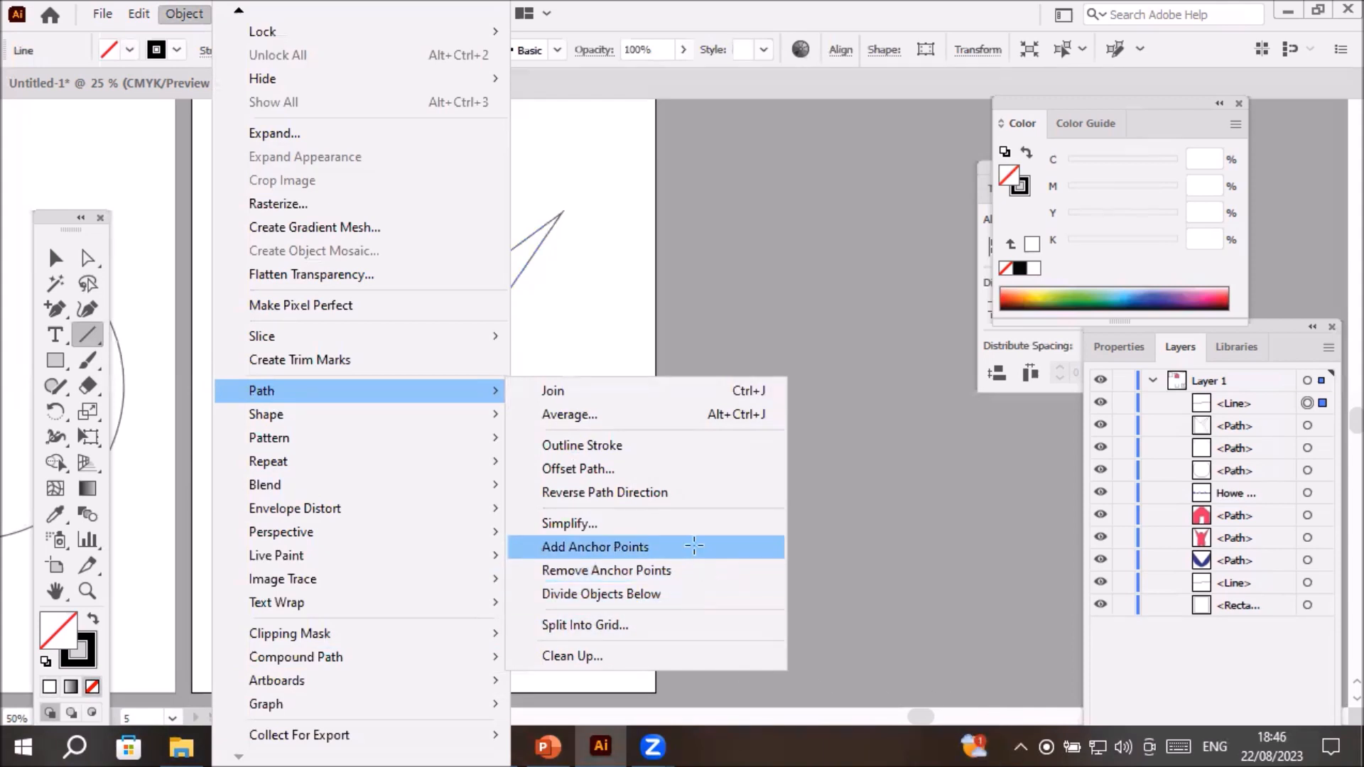
click(693, 548)
Move the floating toolbar off the artwork to the empty canvas beside the artboard
scroll(545, 602, up, 2)
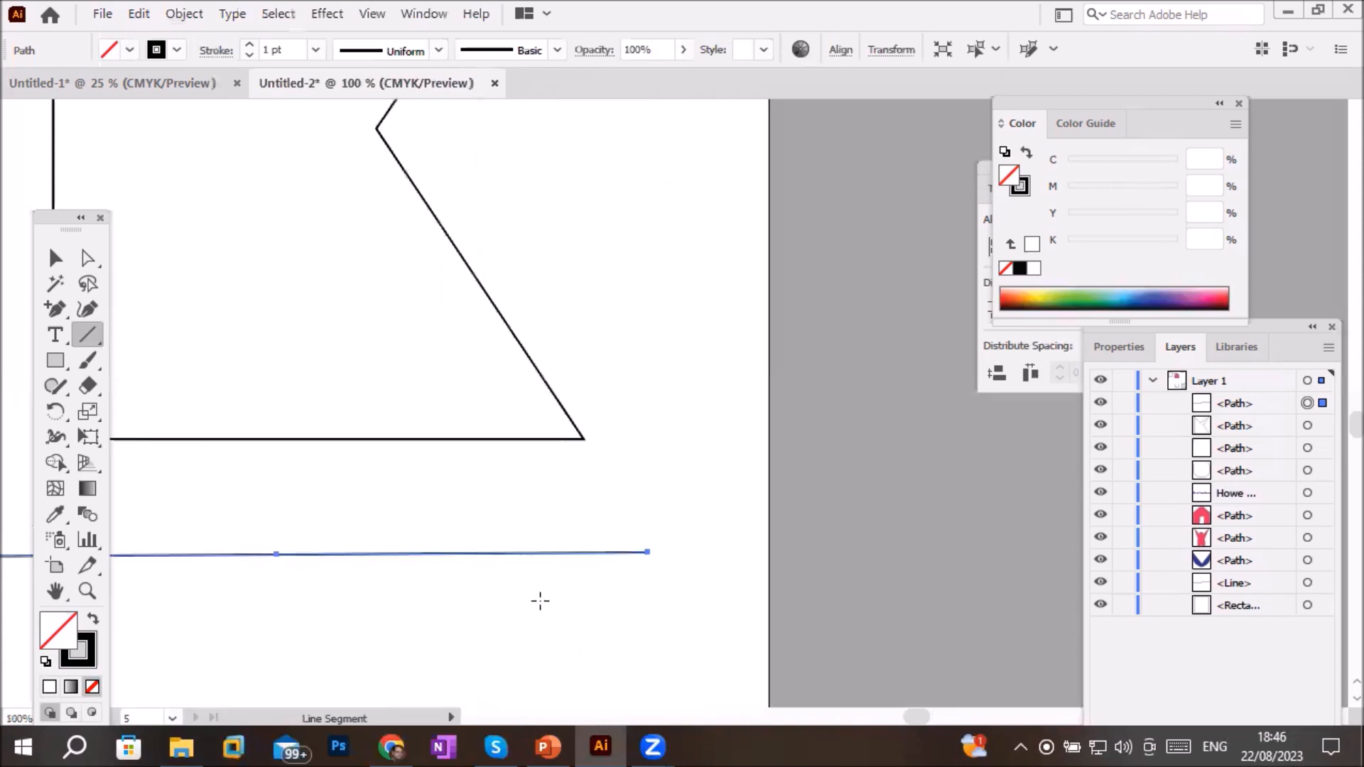
drag(50, 208, 262, 211)
drag(58, 220, 172, 223)
drag(801, 195, 853, 172)
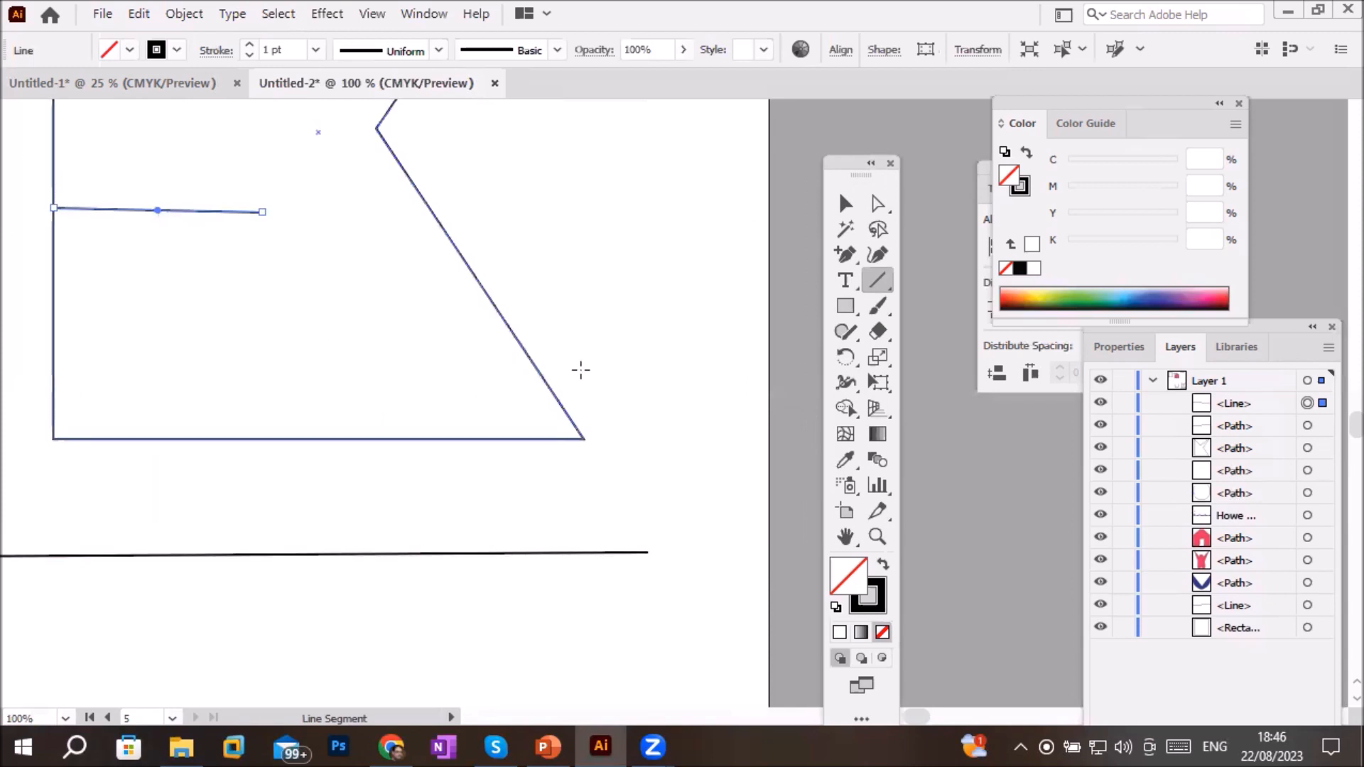
Select the middle anchor point of the long line below the shape and subdivide both its segments with Add Anchor Points
click(878, 204)
click(369, 553)
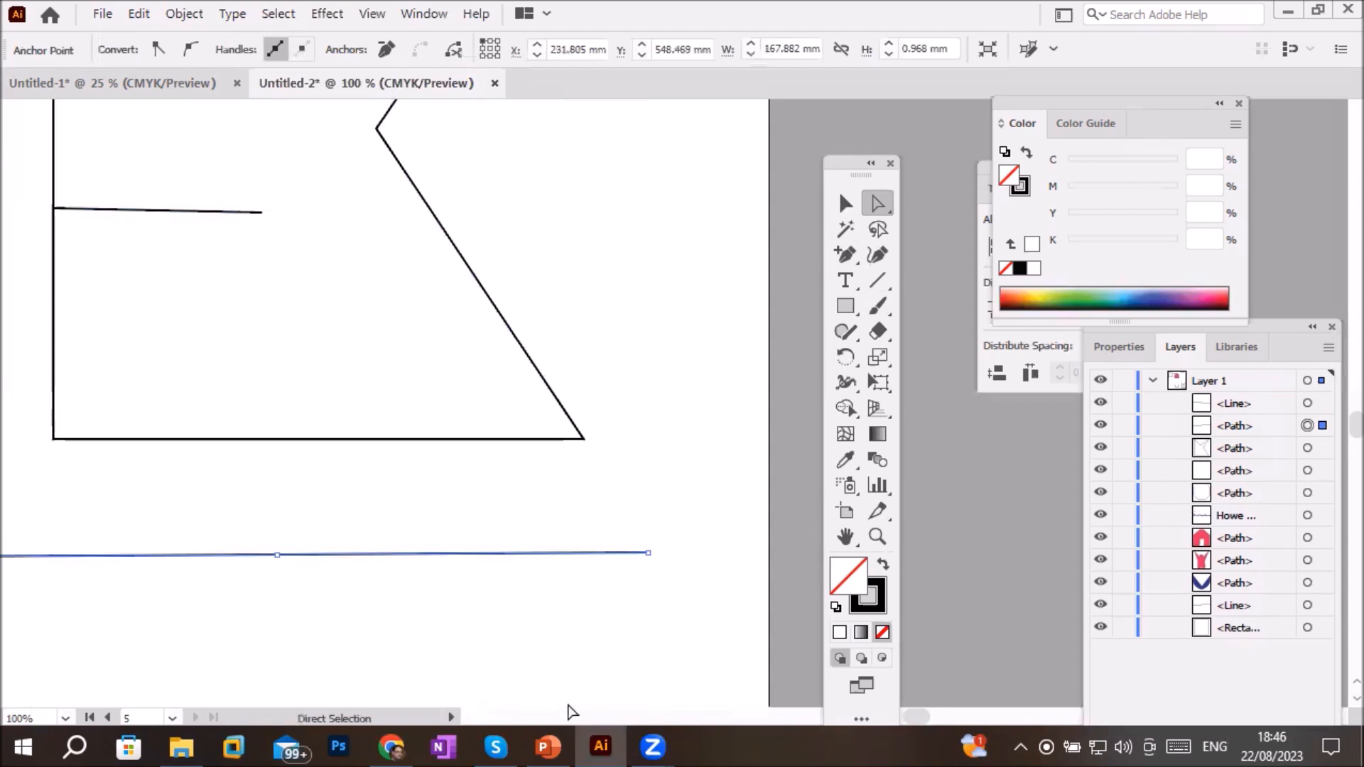
drag(506, 609, 656, 487)
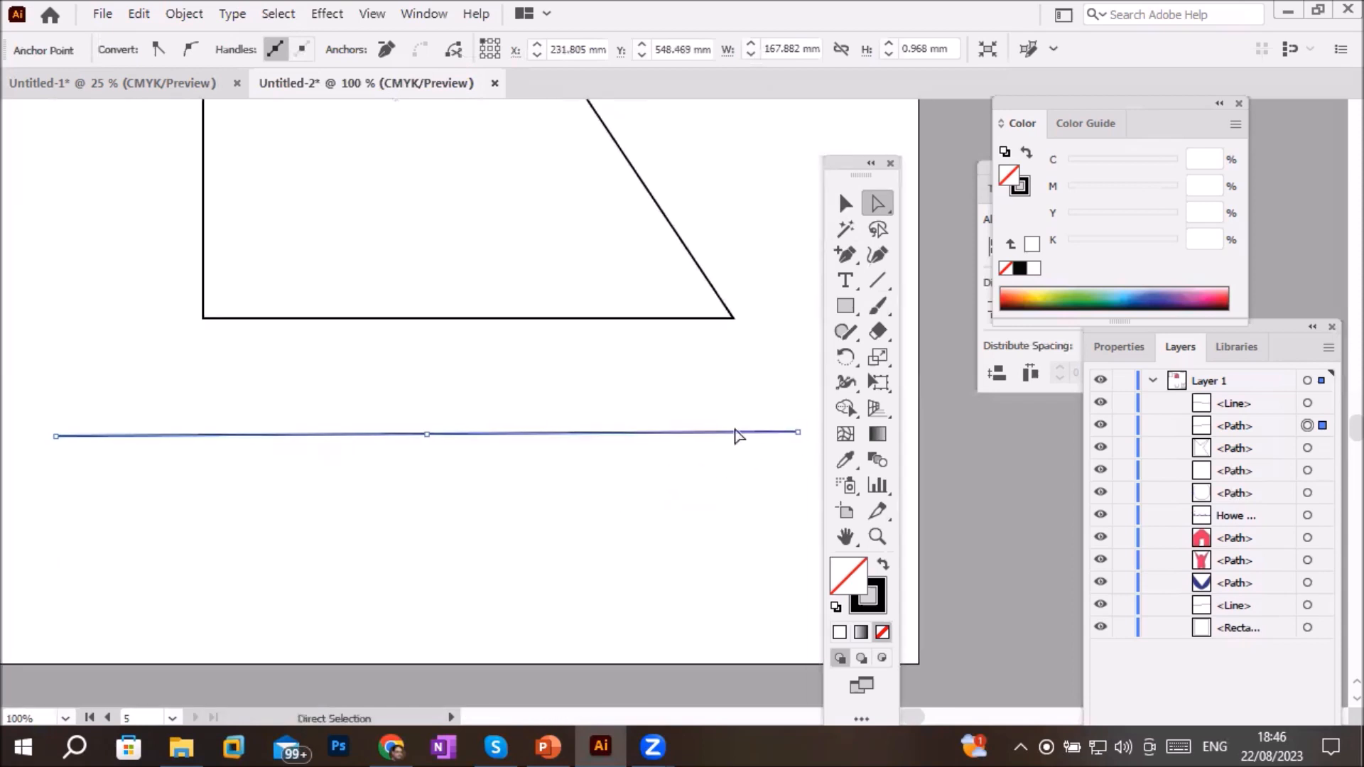
click(426, 436)
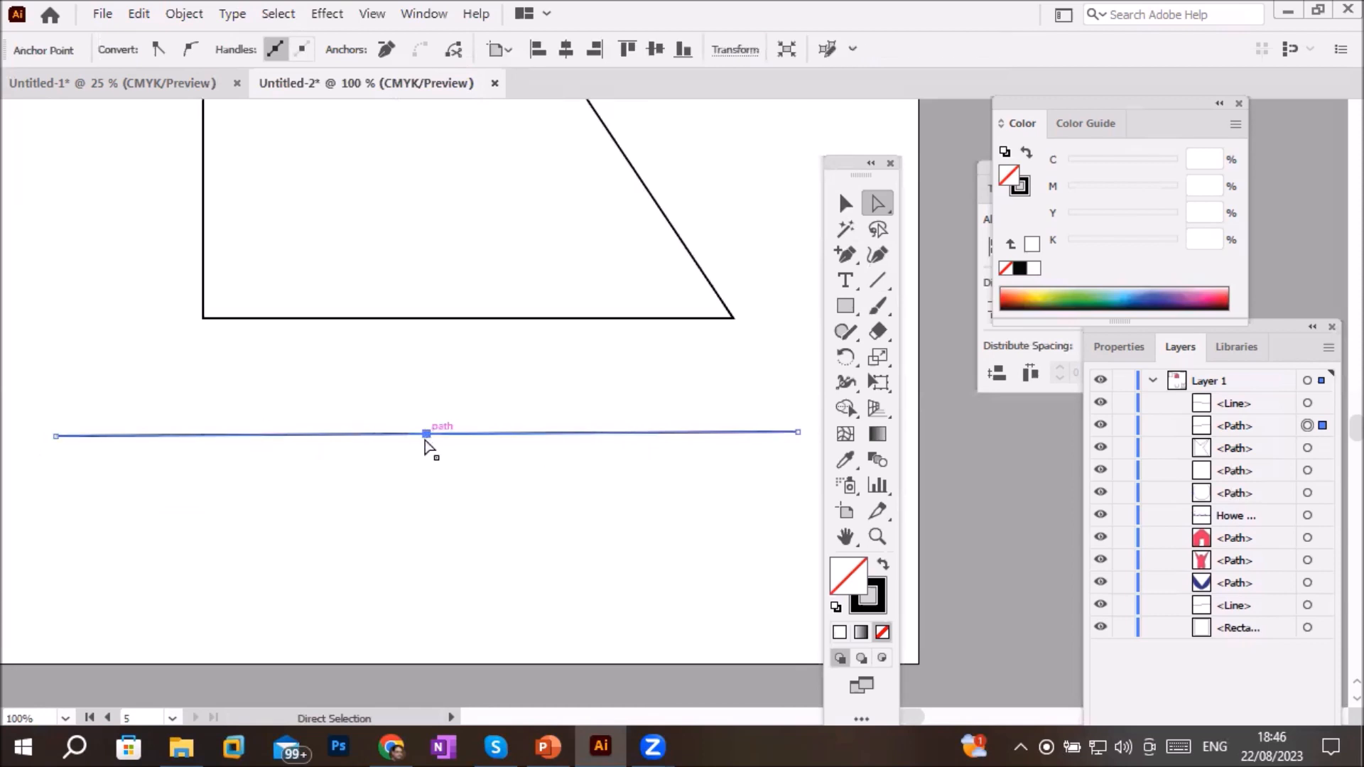
click(196, 15)
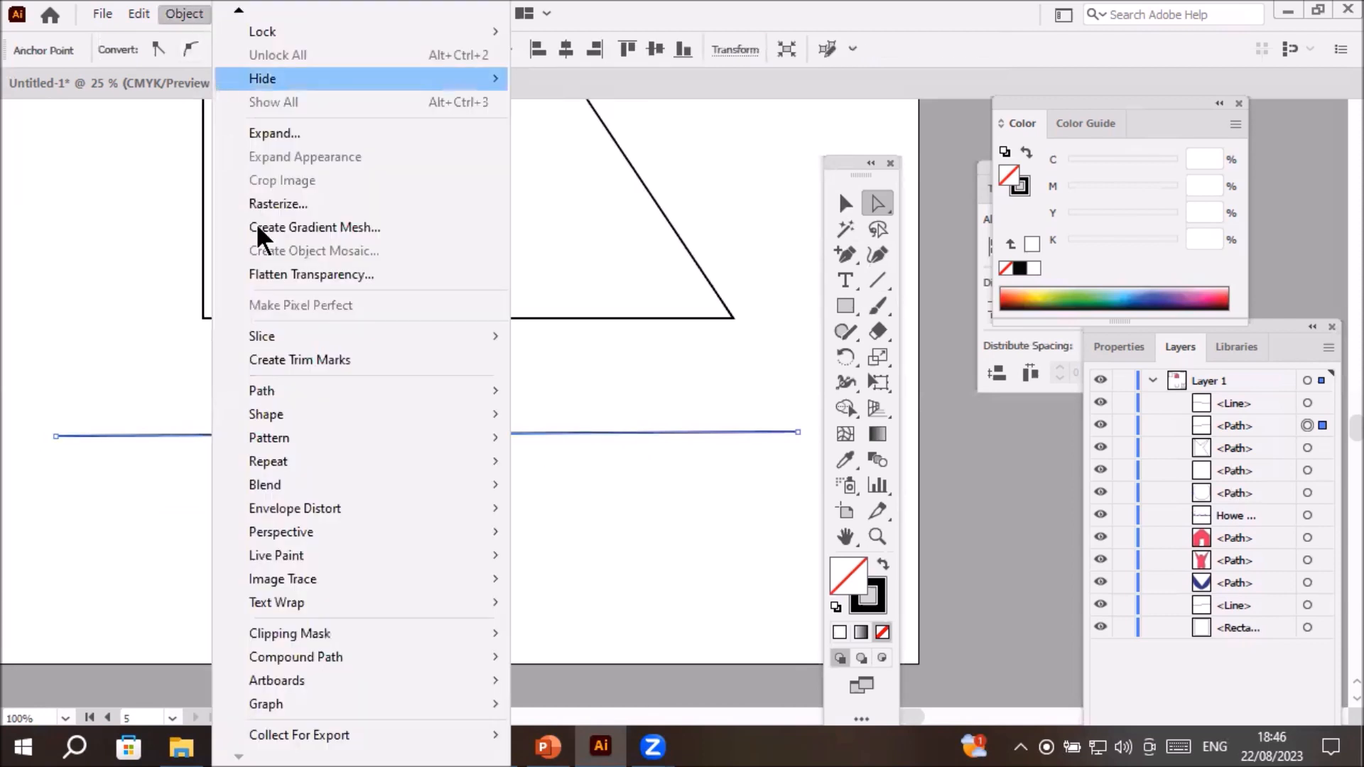
mouse_move(284, 387)
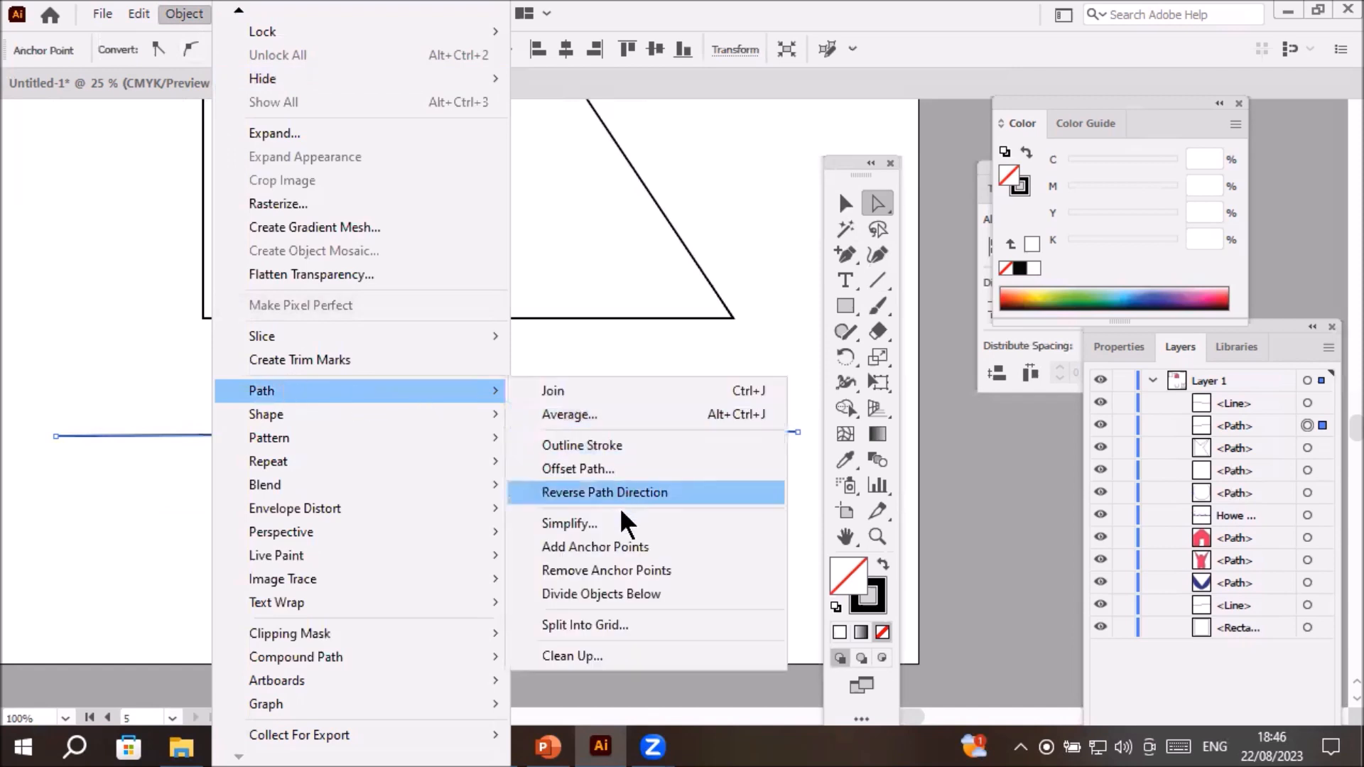
click(617, 546)
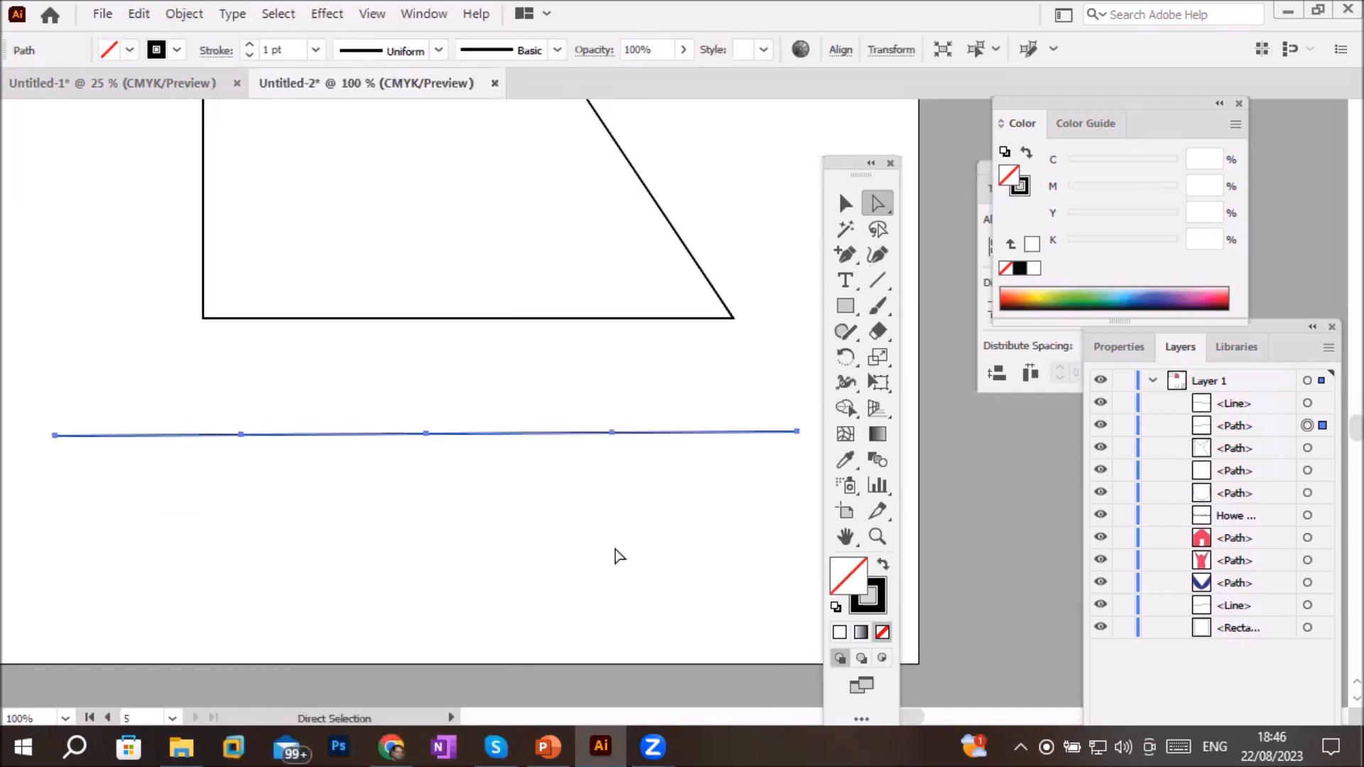
Apply Add Anchor Points to the long line two more times, then deselect it
click(184, 14)
mouse_move(324, 390)
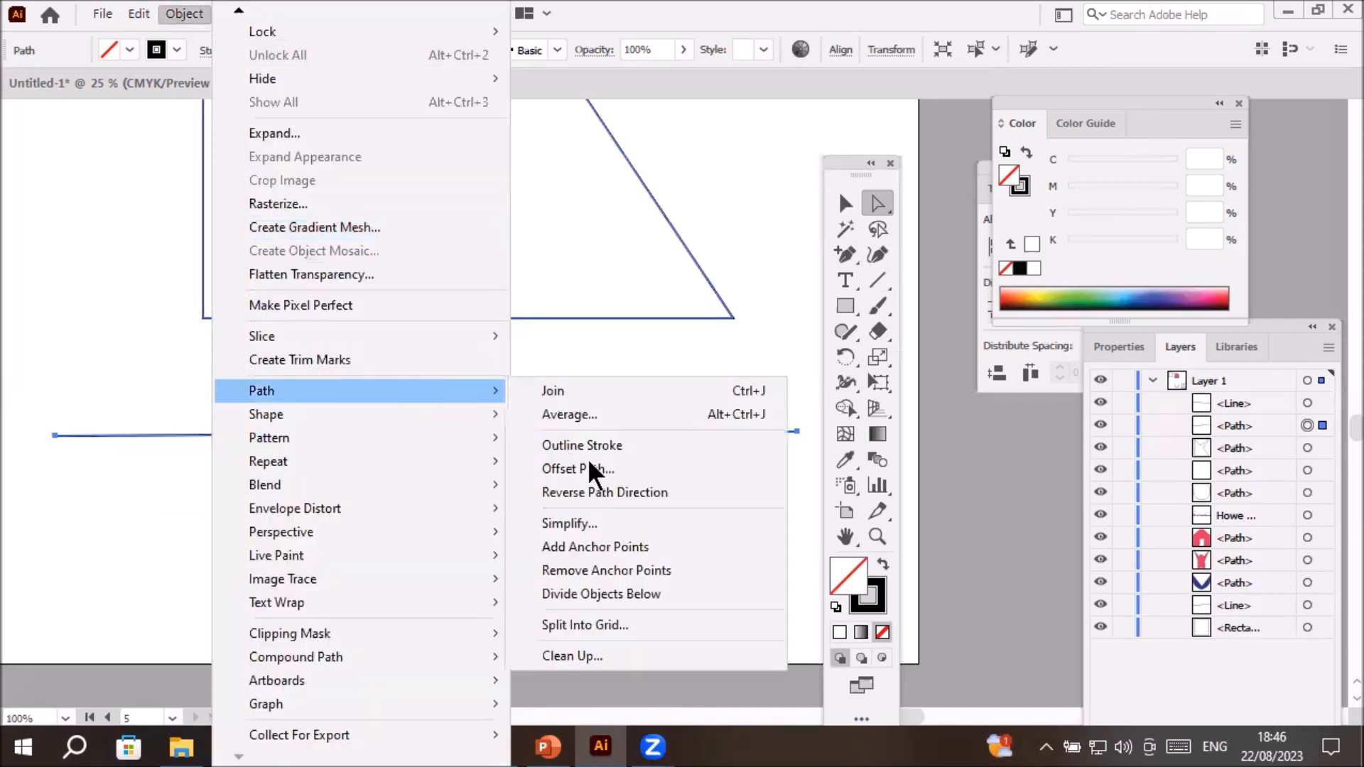
click(641, 547)
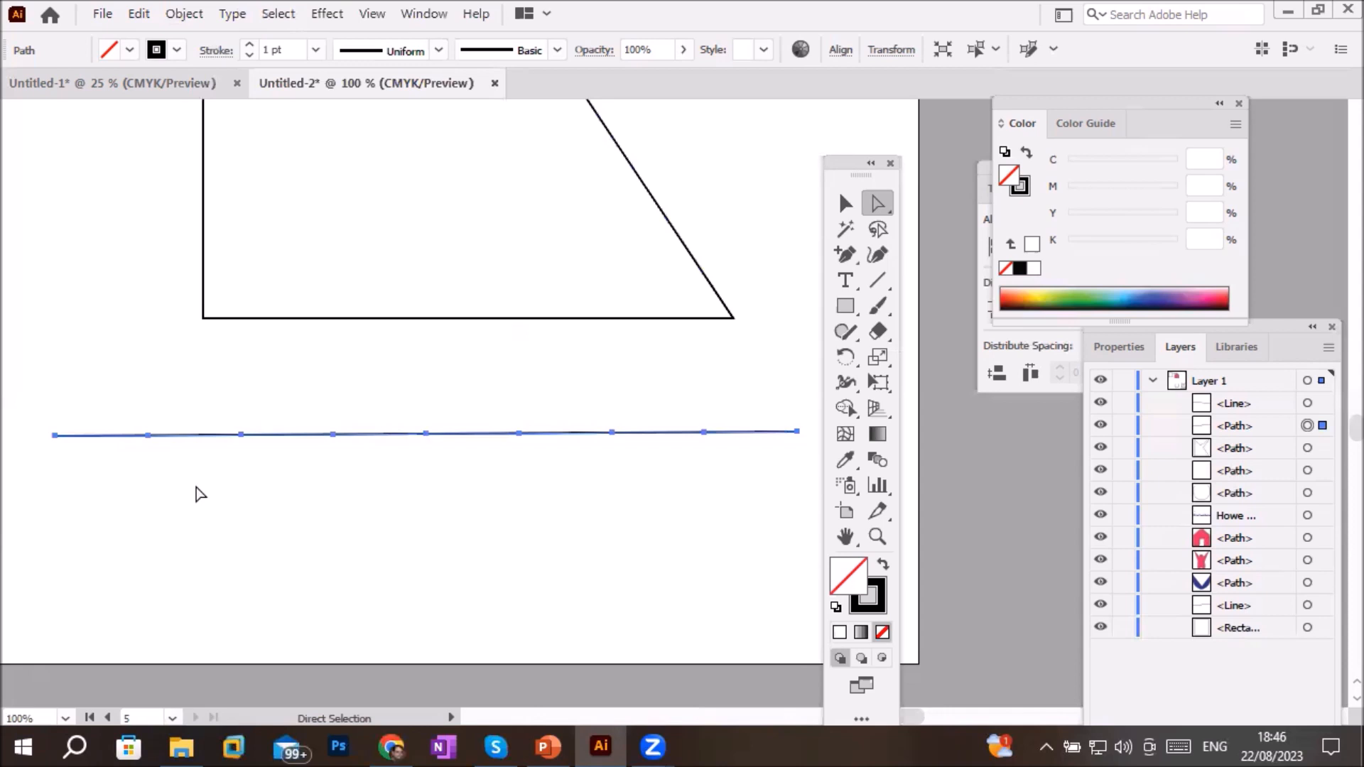
click(192, 11)
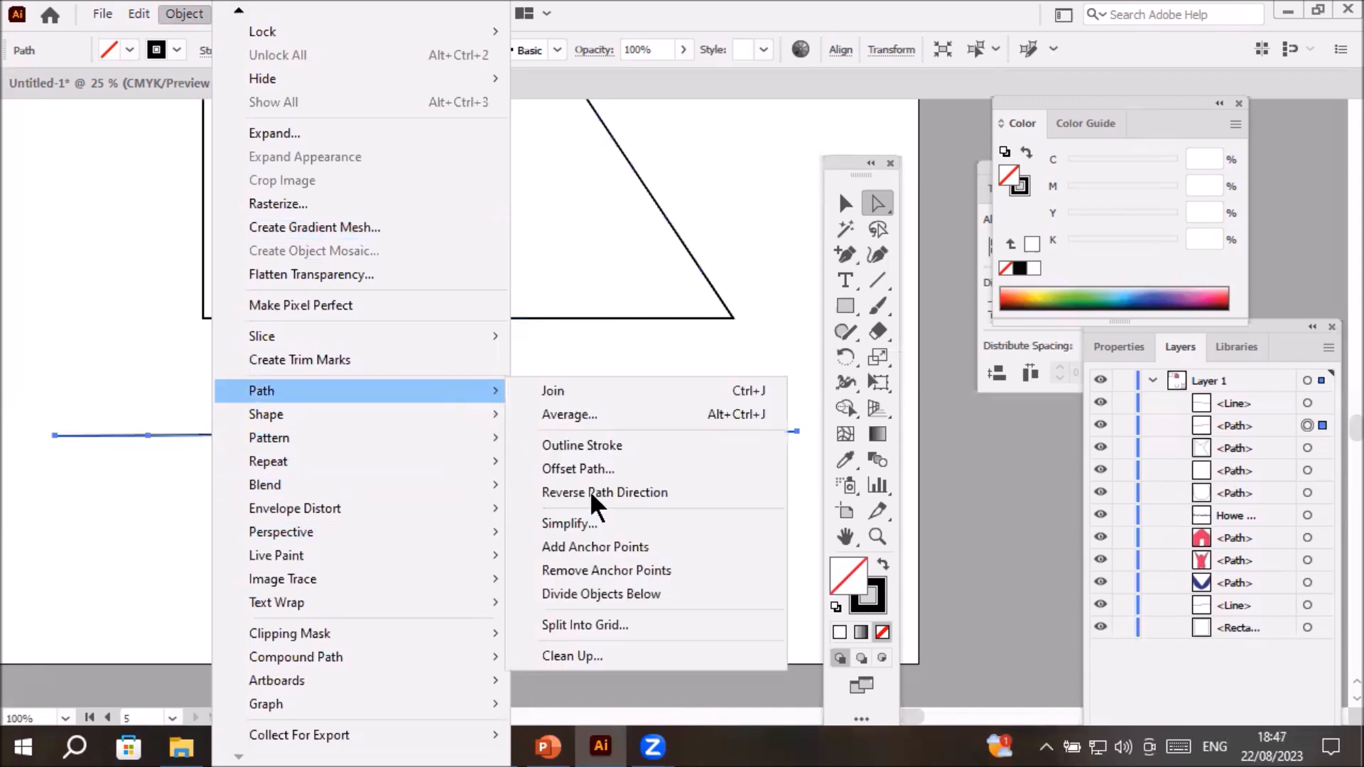
click(611, 546)
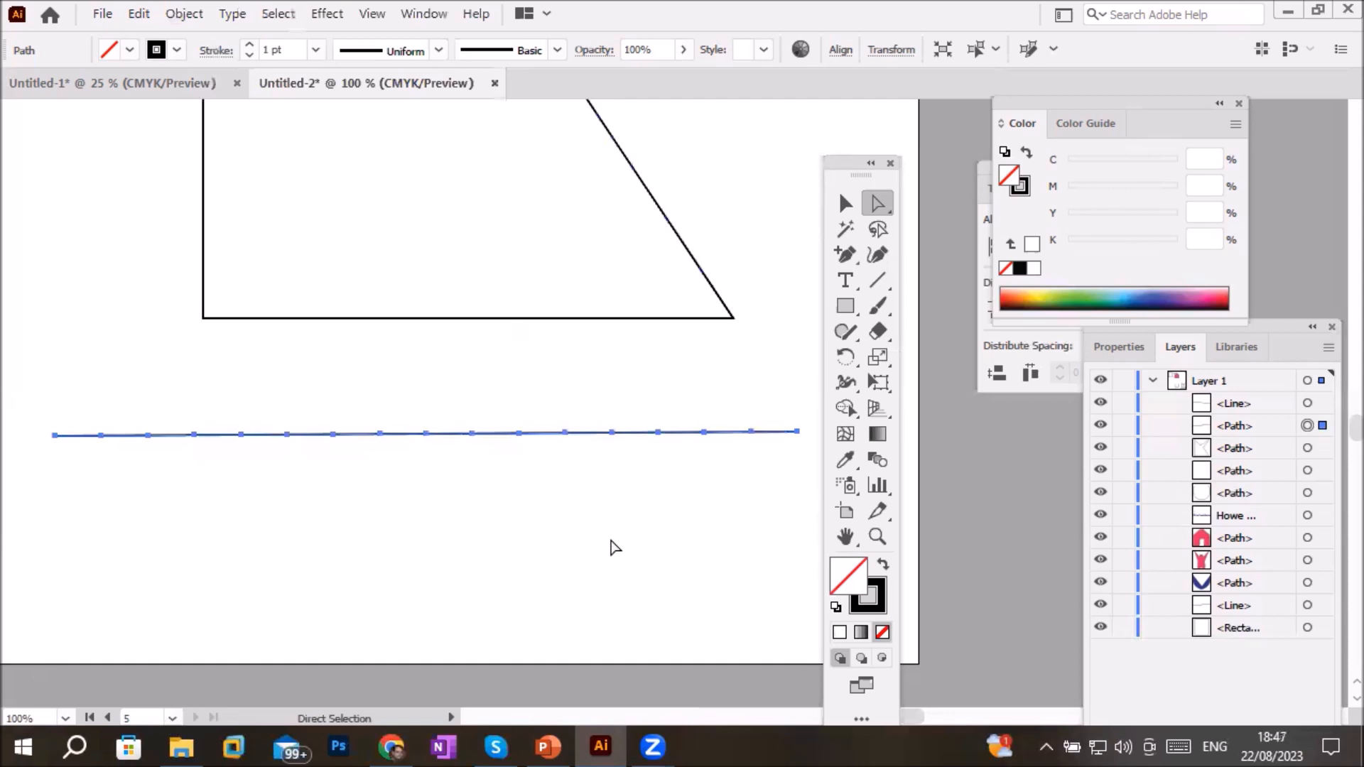
click(616, 547)
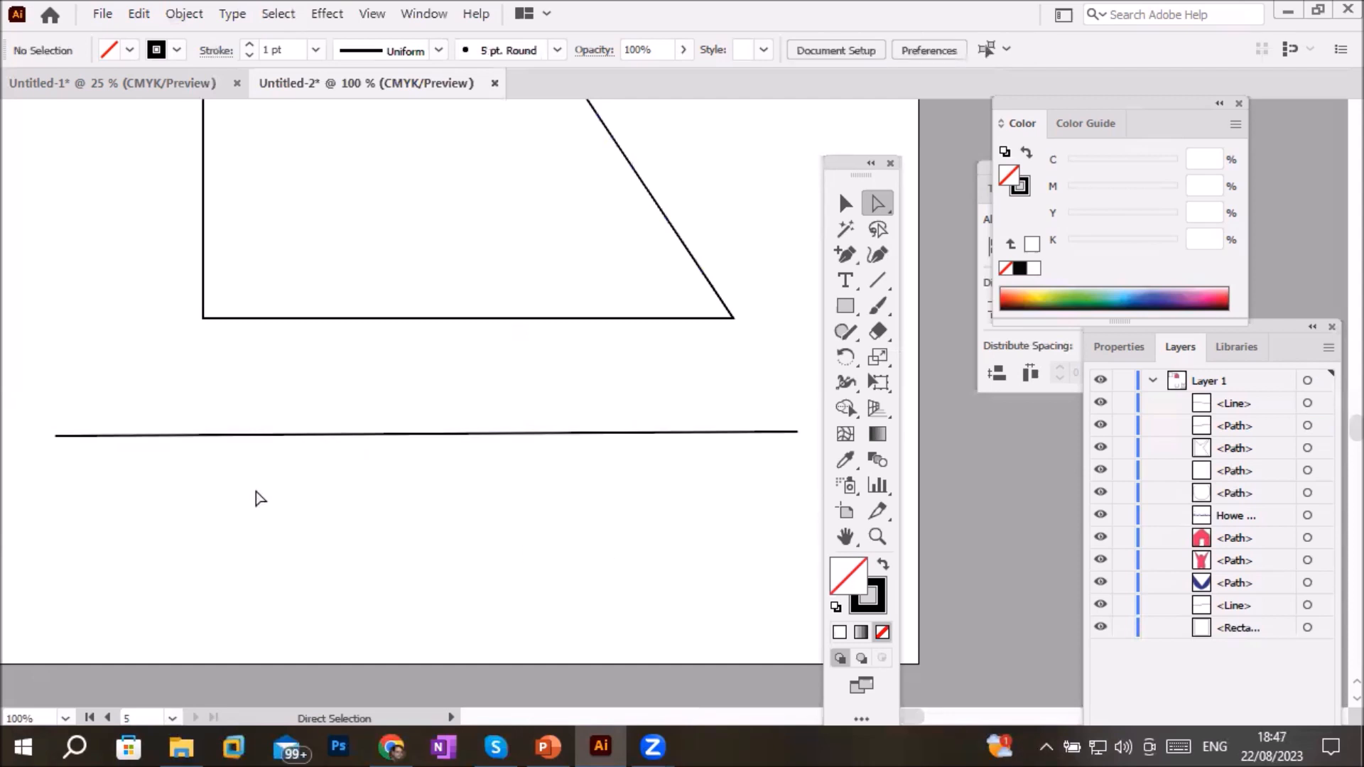
Select every second anchor point along the long line and move them slightly down together to form a zigzag
click(256, 437)
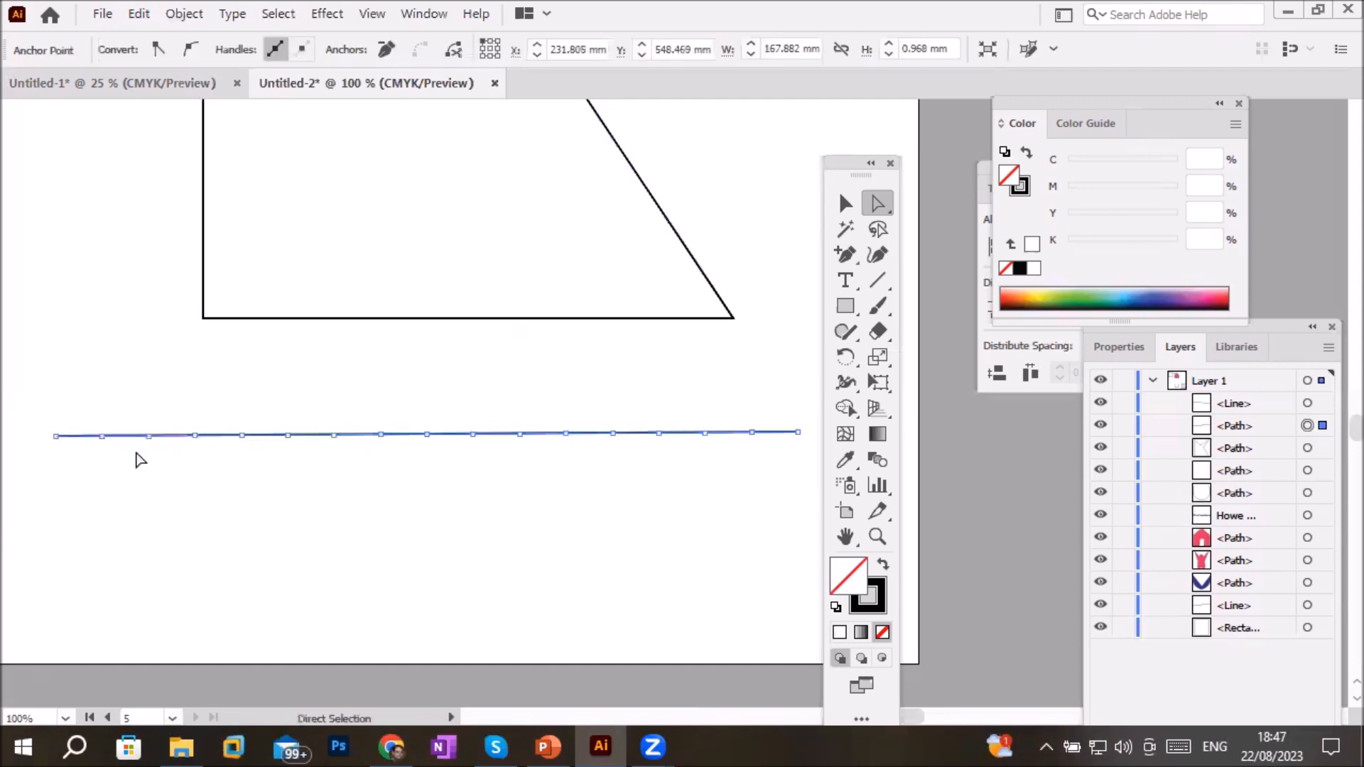
click(105, 440)
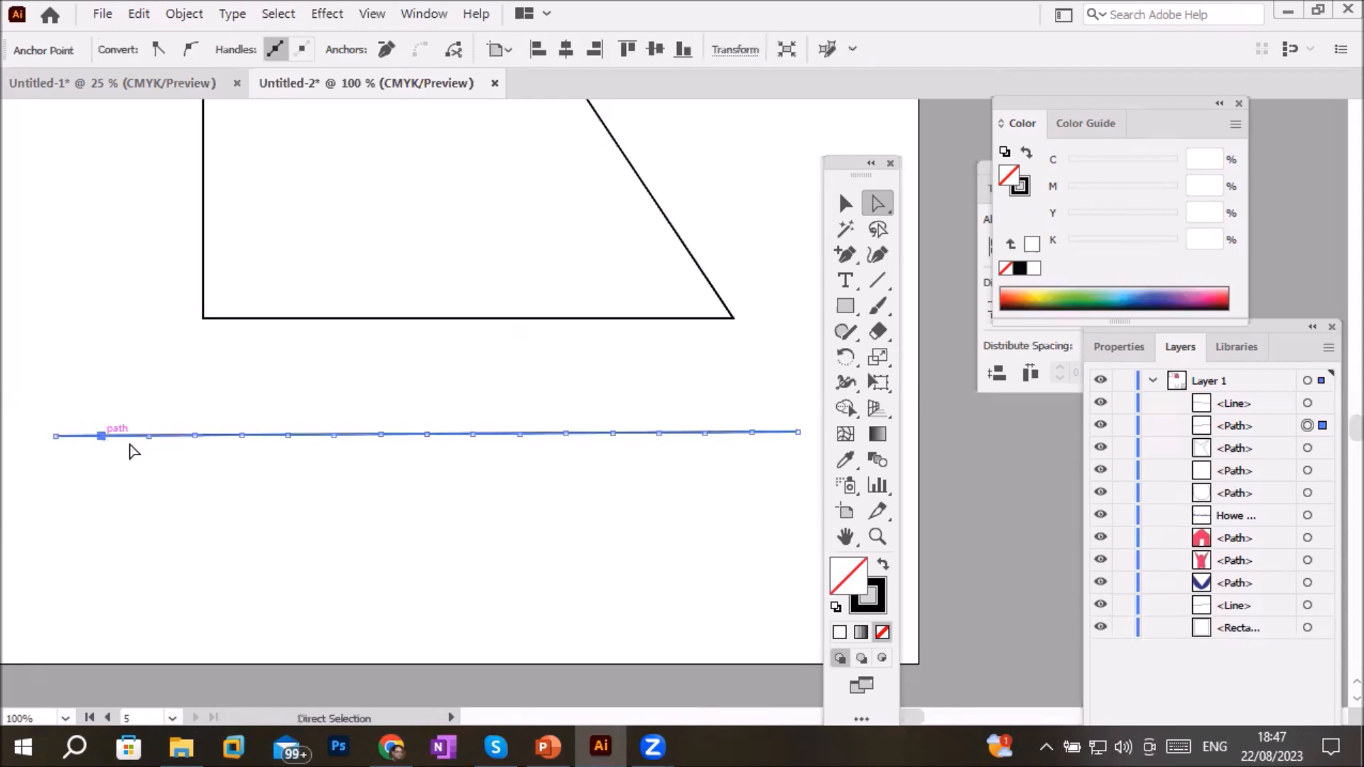
shift+click(199, 438)
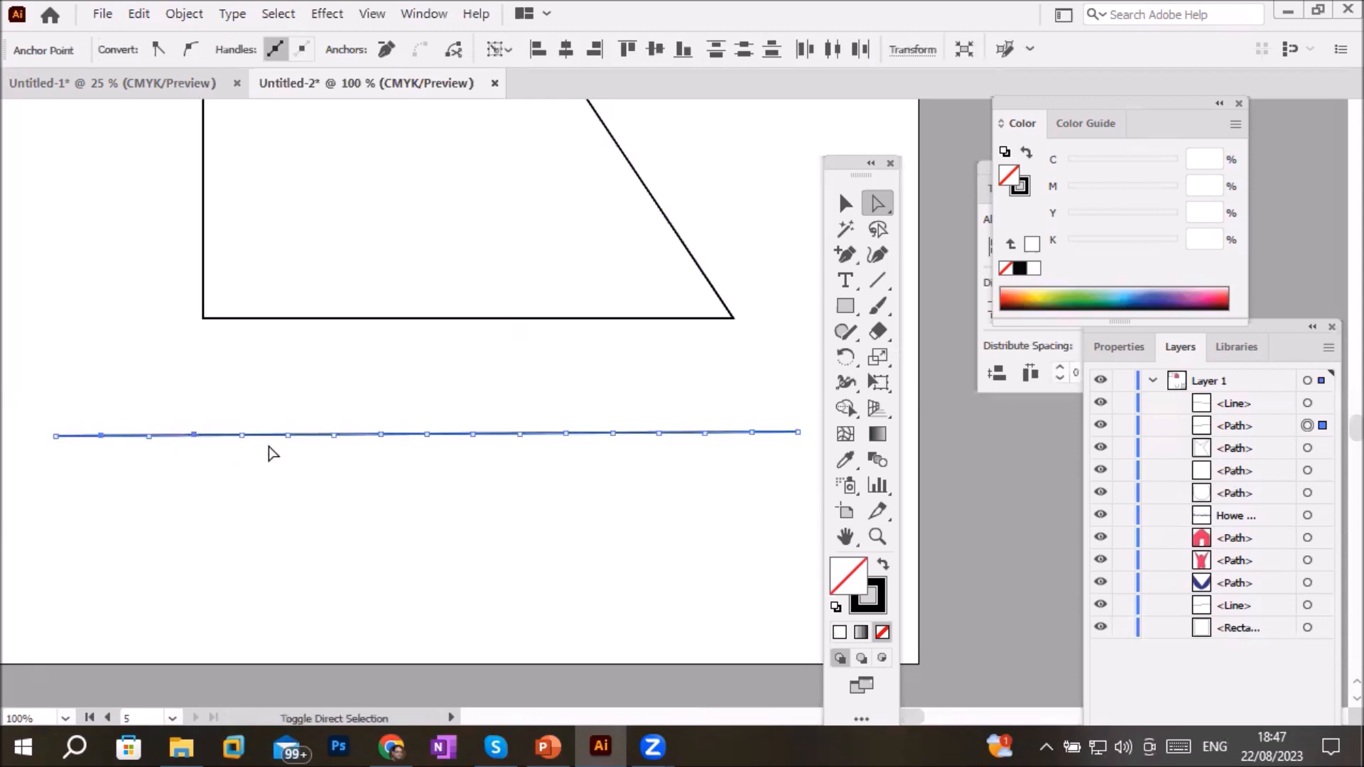
shift+click(291, 439)
shift+click(382, 439)
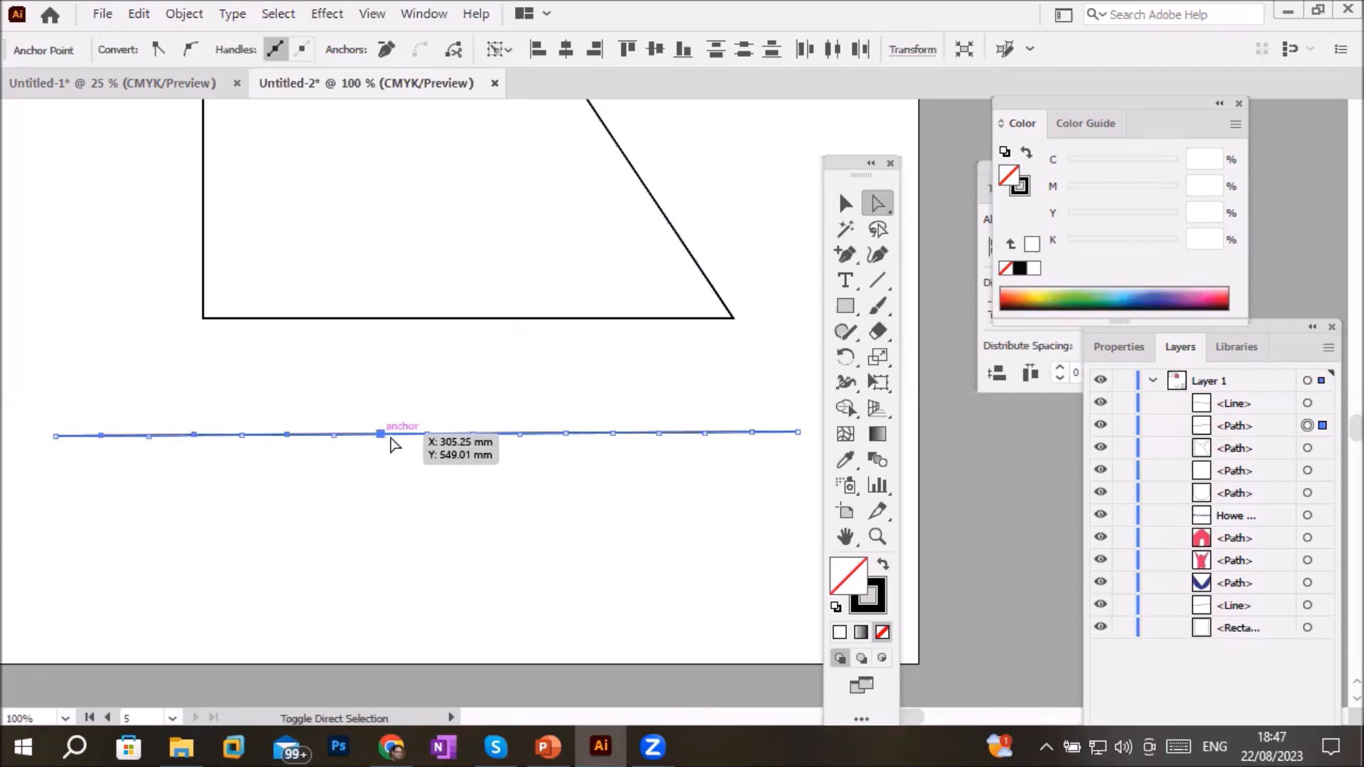
shift+click(480, 440)
shift+click(566, 440)
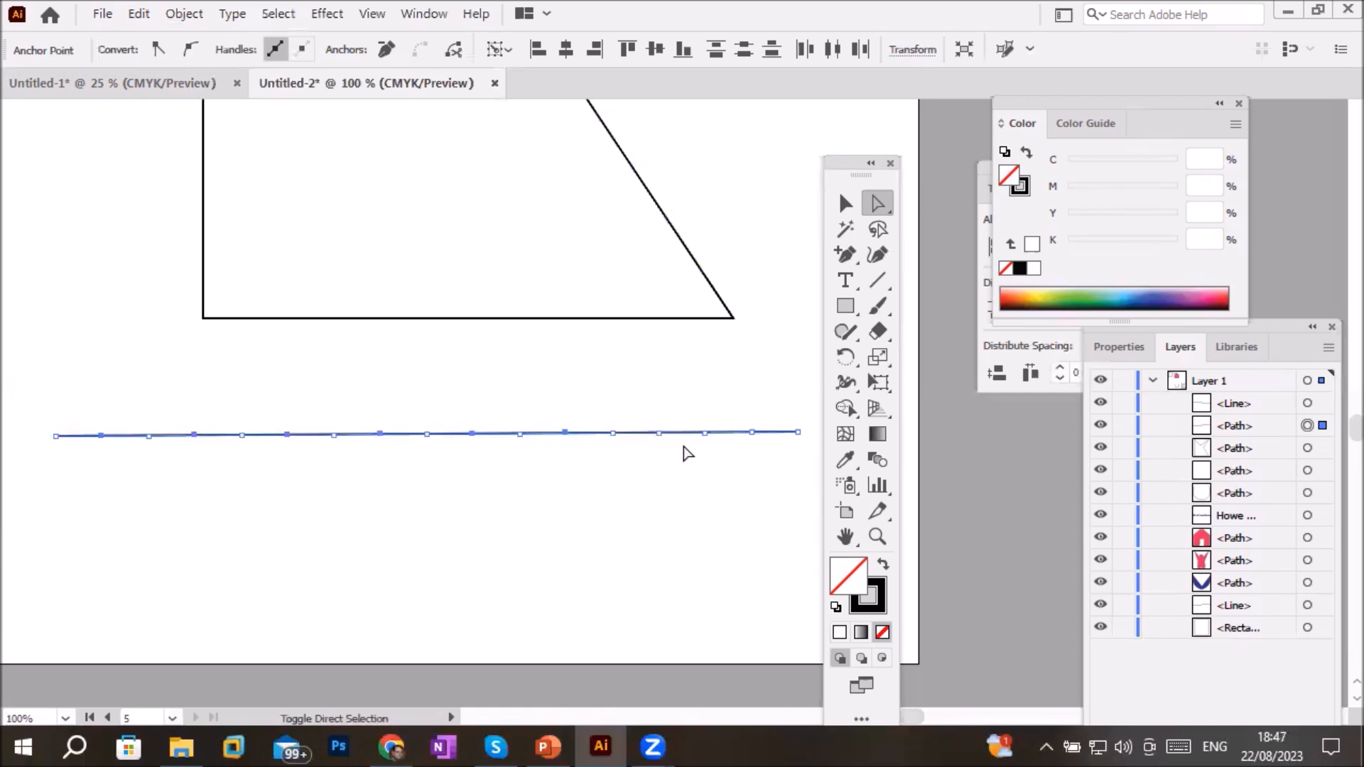
shift+click(753, 437)
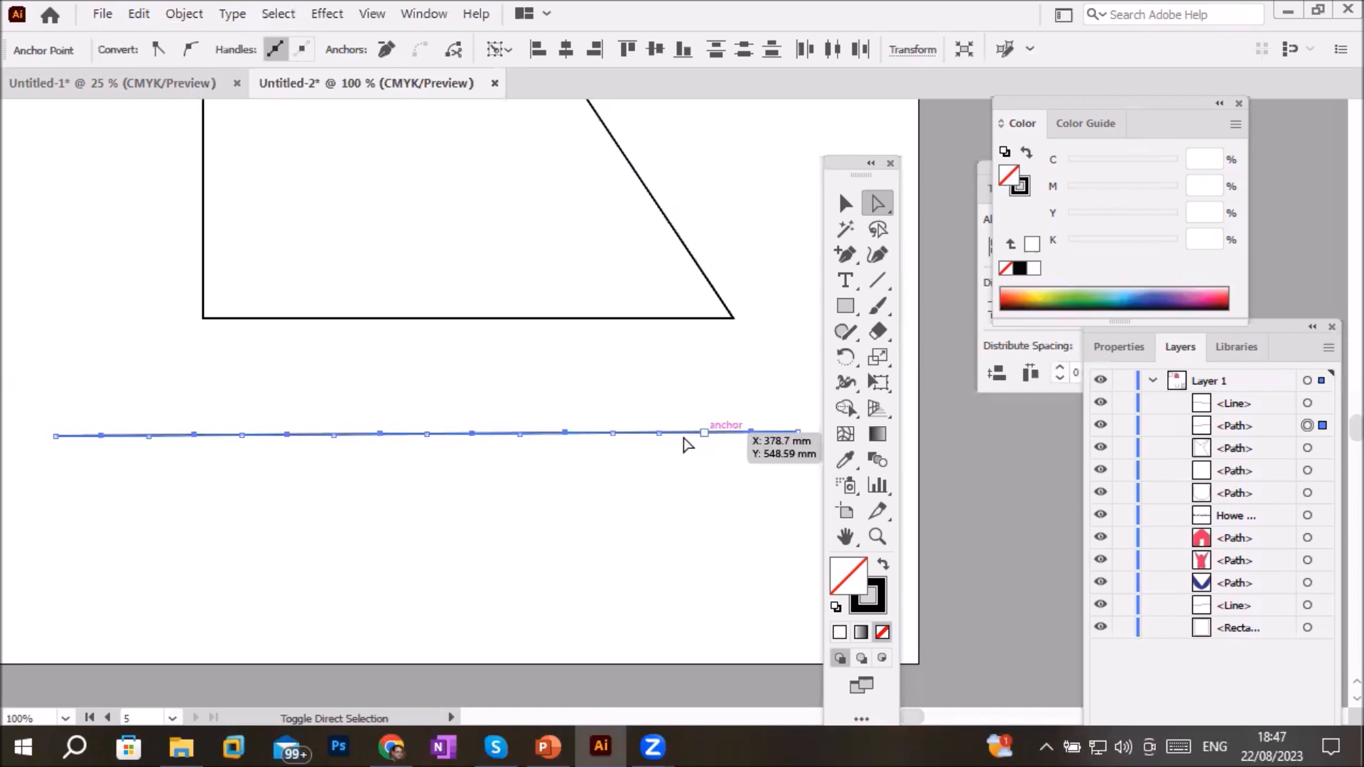
shift+click(663, 438)
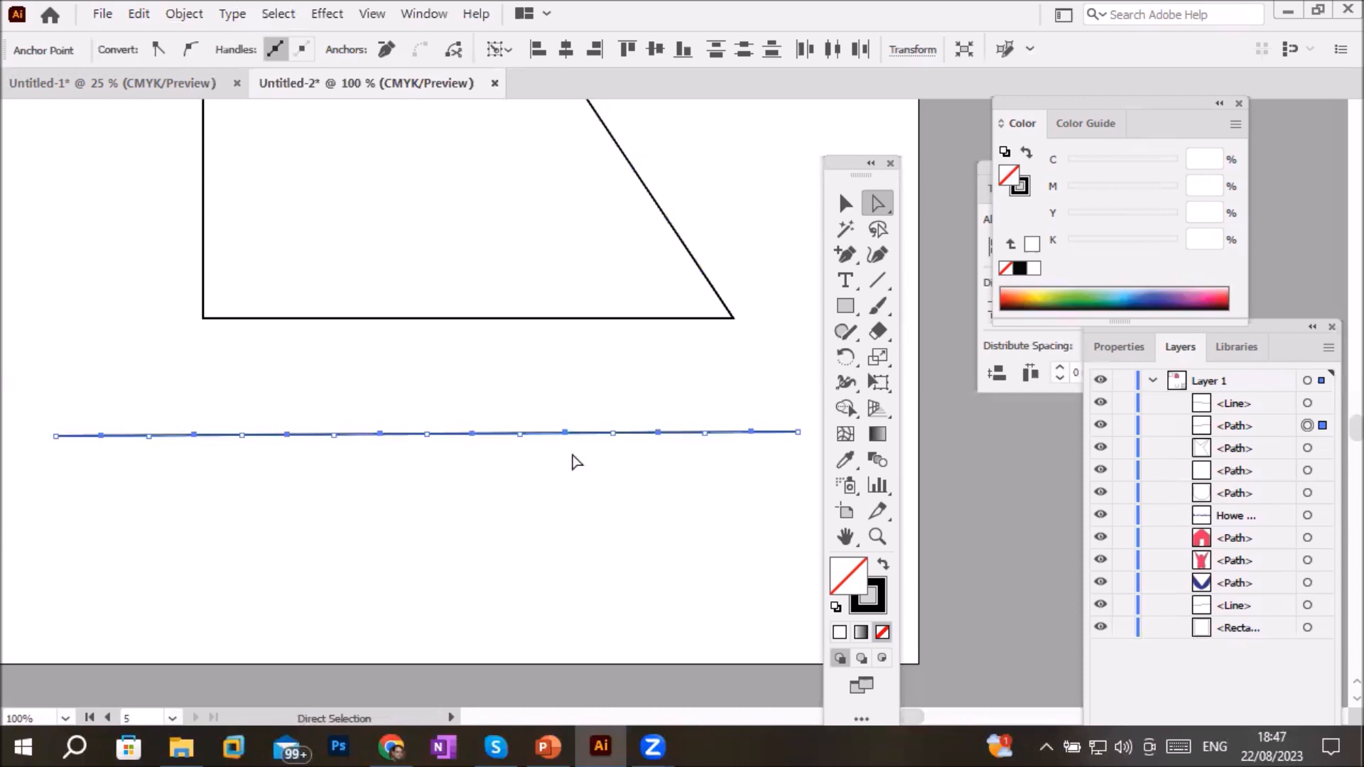
mouse_move(382, 432)
mouse_down()
mouse_move(383, 460)
mouse_move(407, 396)
mouse_move(382, 405)
mouse_move(383, 457)
mouse_up()
Move the whole zigzag line down to the lower edge of the artboard
scroll(384, 457, down, 2)
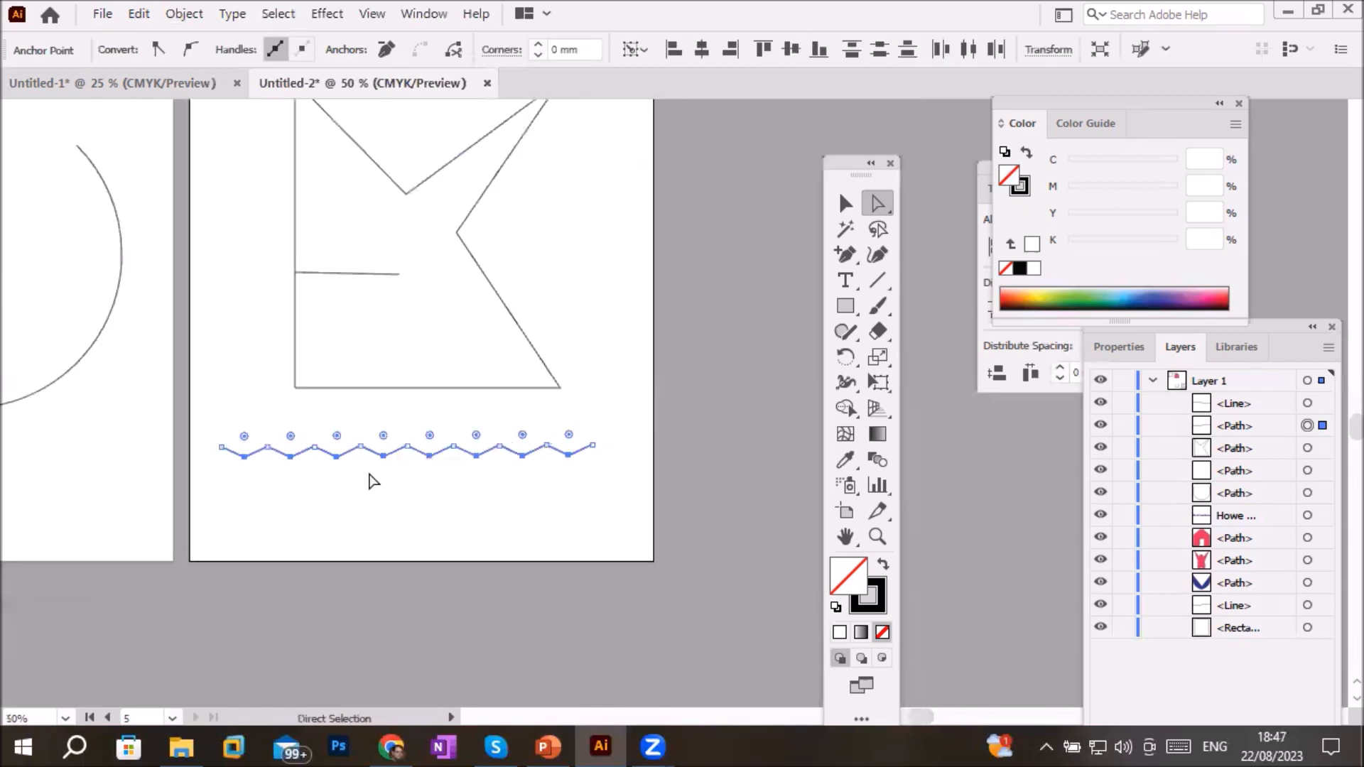
scroll(373, 481, down, 1)
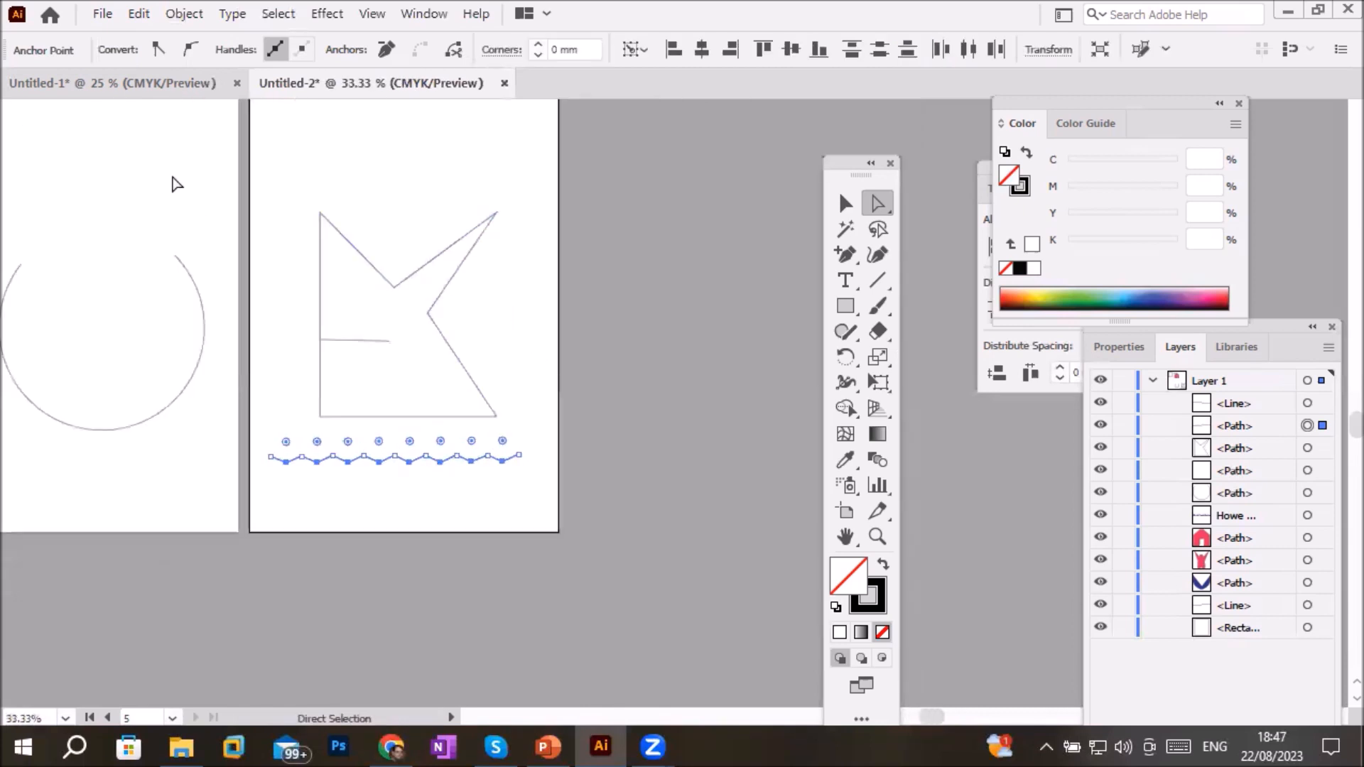
click(846, 204)
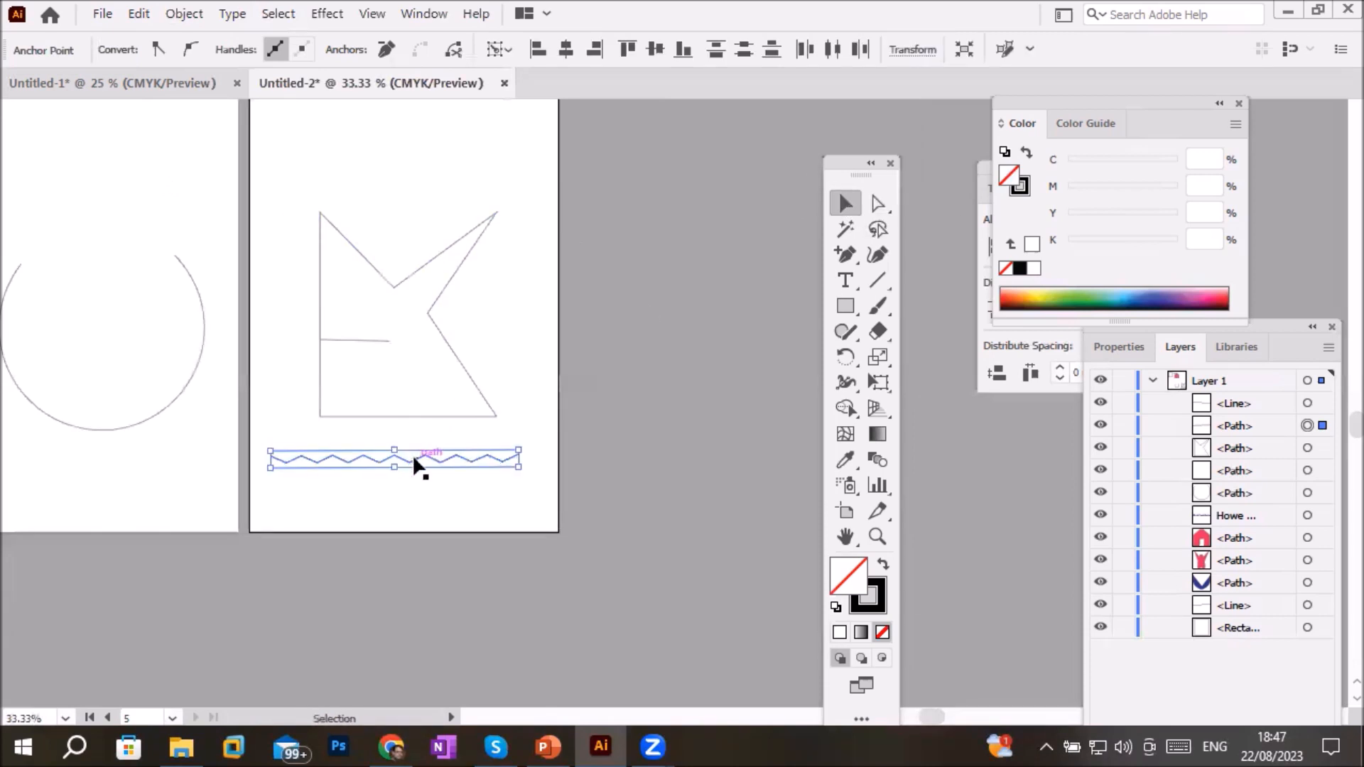
drag(411, 457, 416, 519)
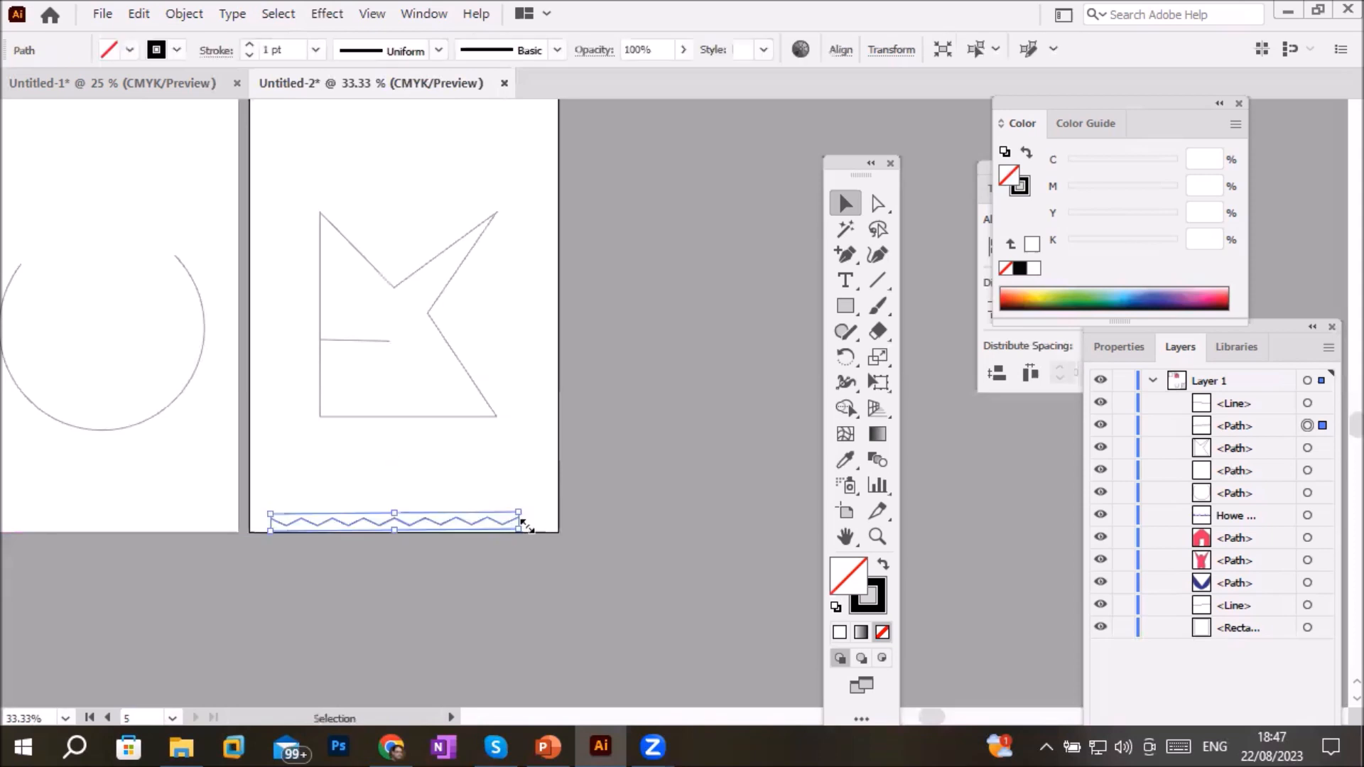
Stretch the zigzag line at both ends so it spans the full width of the artboard
mouse_move(524, 524)
mouse_down()
mouse_move(557, 524)
mouse_move(538, 519)
mouse_up()
key(ctrl+z)
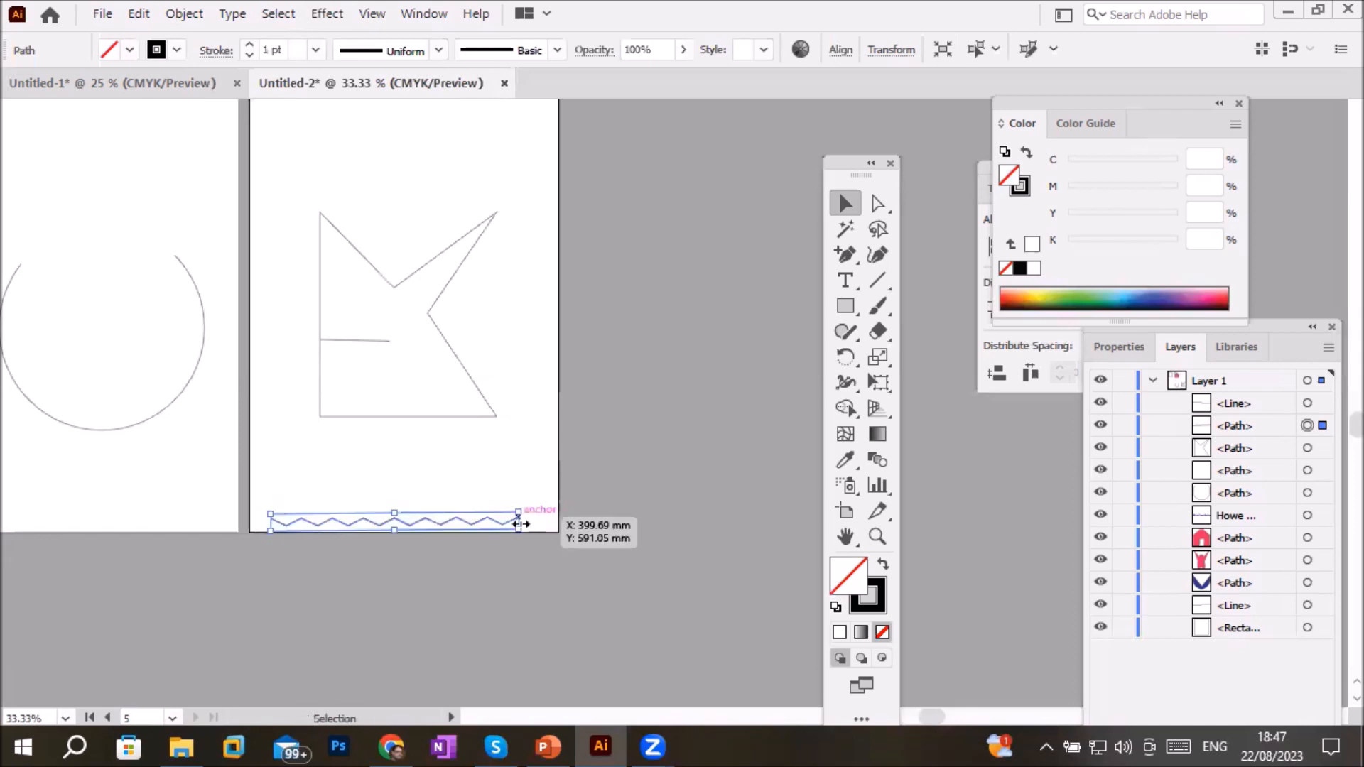
scroll(518, 521, up, 2)
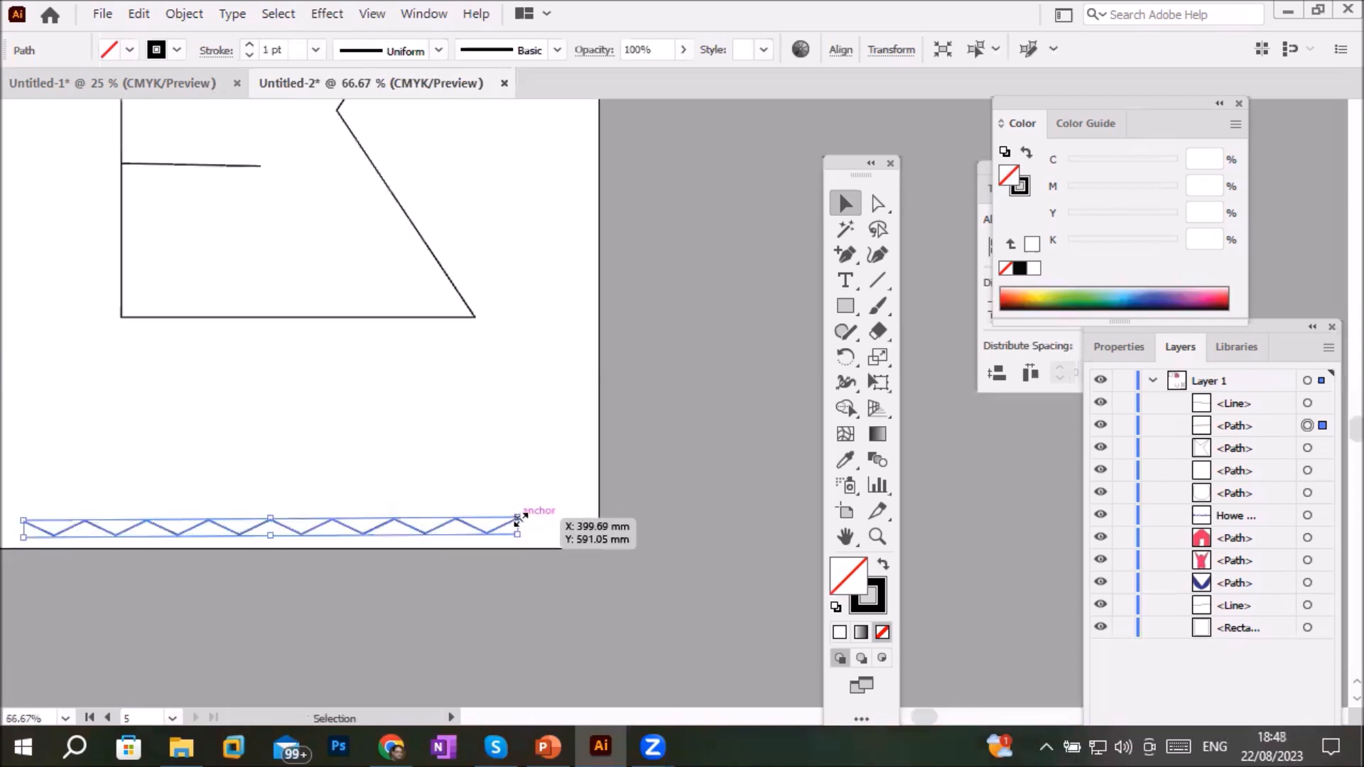
drag(516, 532, 599, 538)
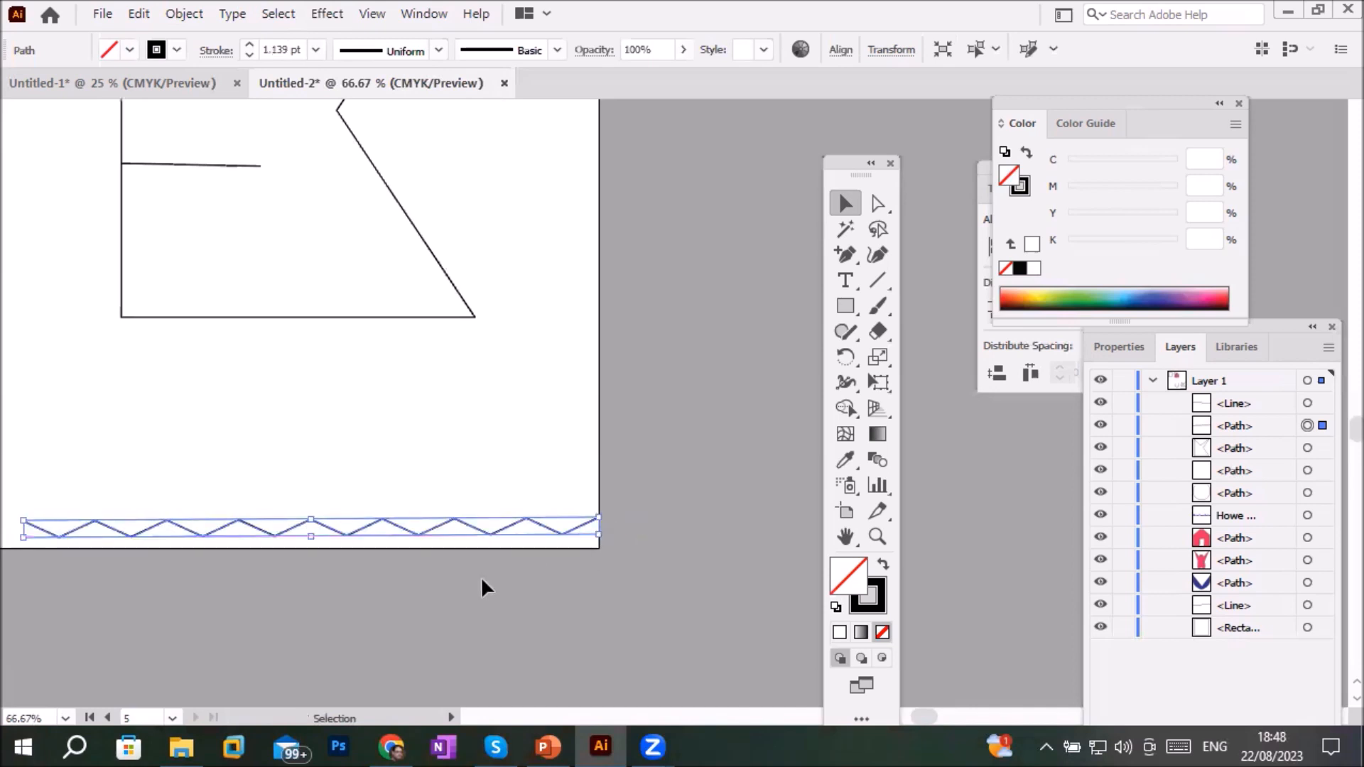
drag(320, 450, 554, 466)
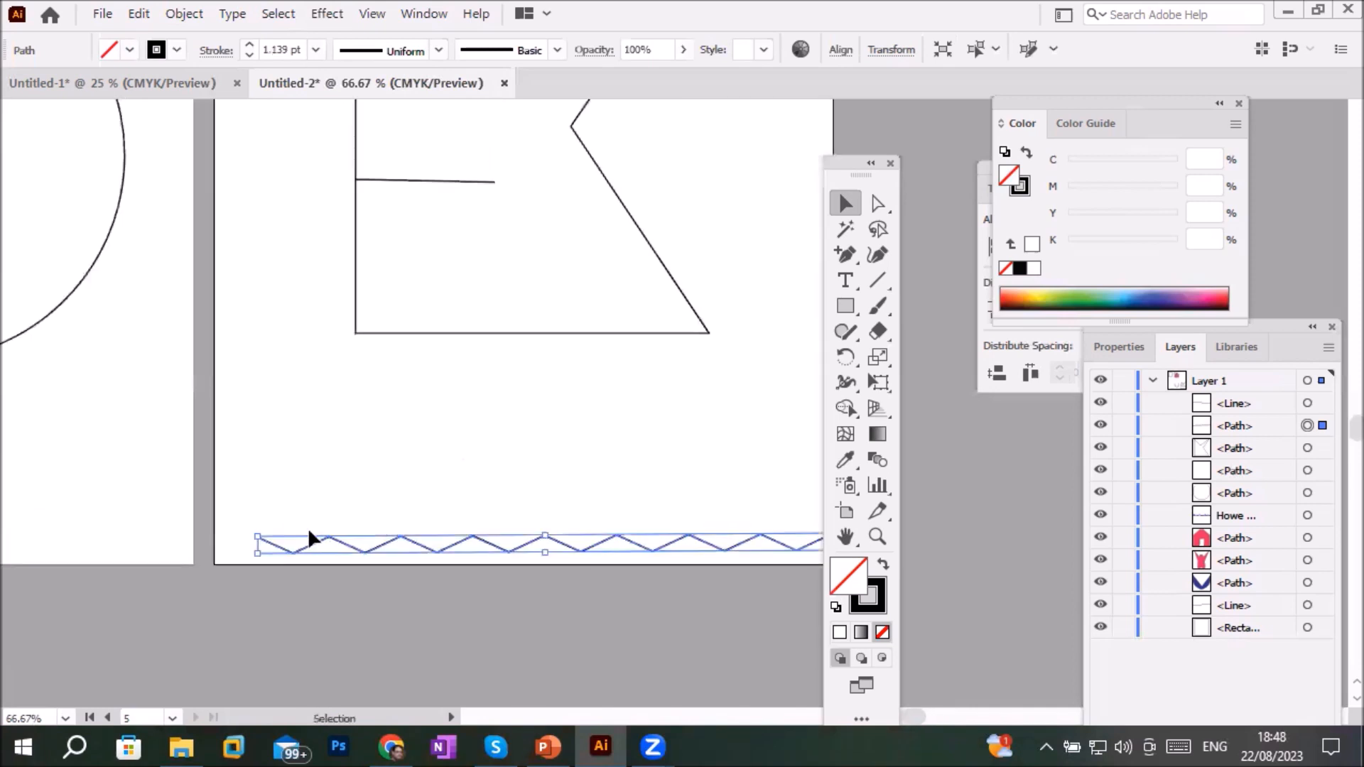
drag(264, 539, 219, 537)
scroll(602, 543, down, 2)
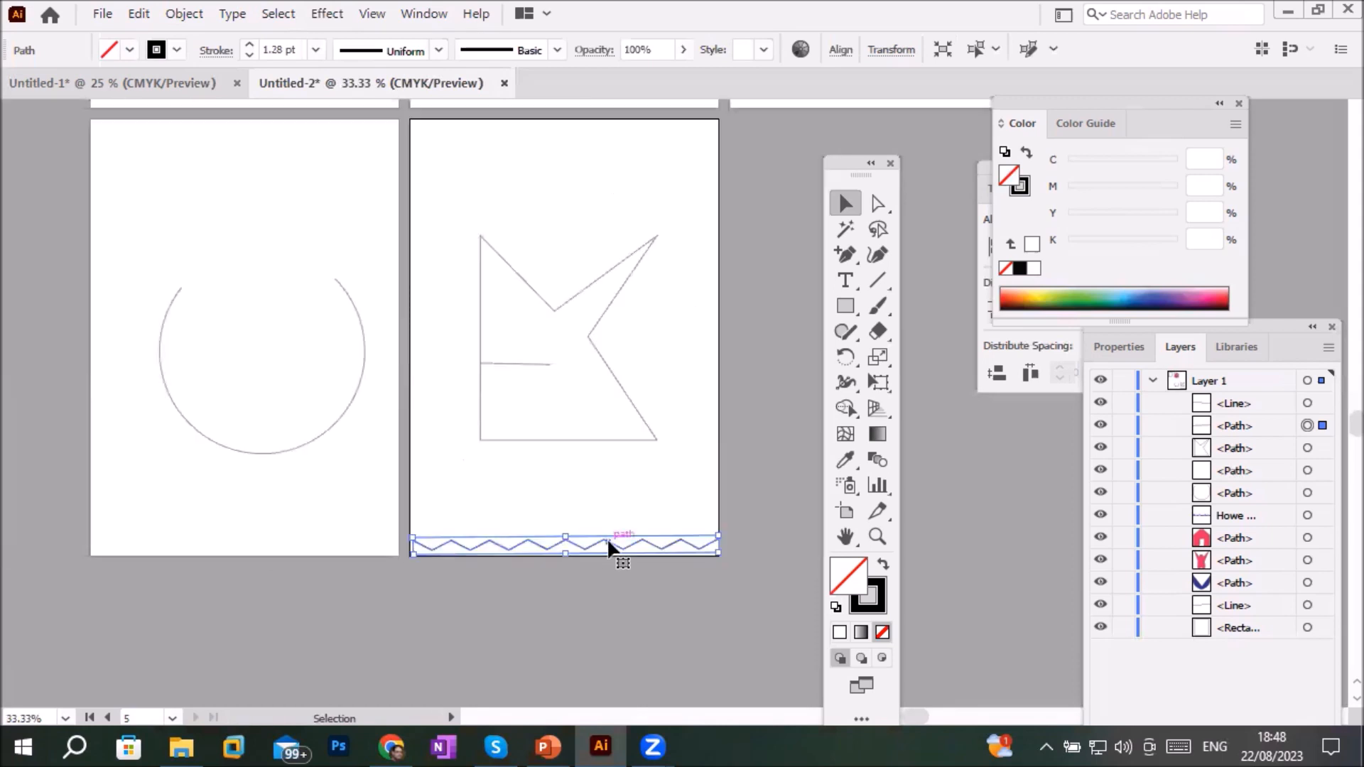
Round all corners of the zigzag line with a radius of about 6.27 mm to form a wave
scroll(608, 587, up, 3)
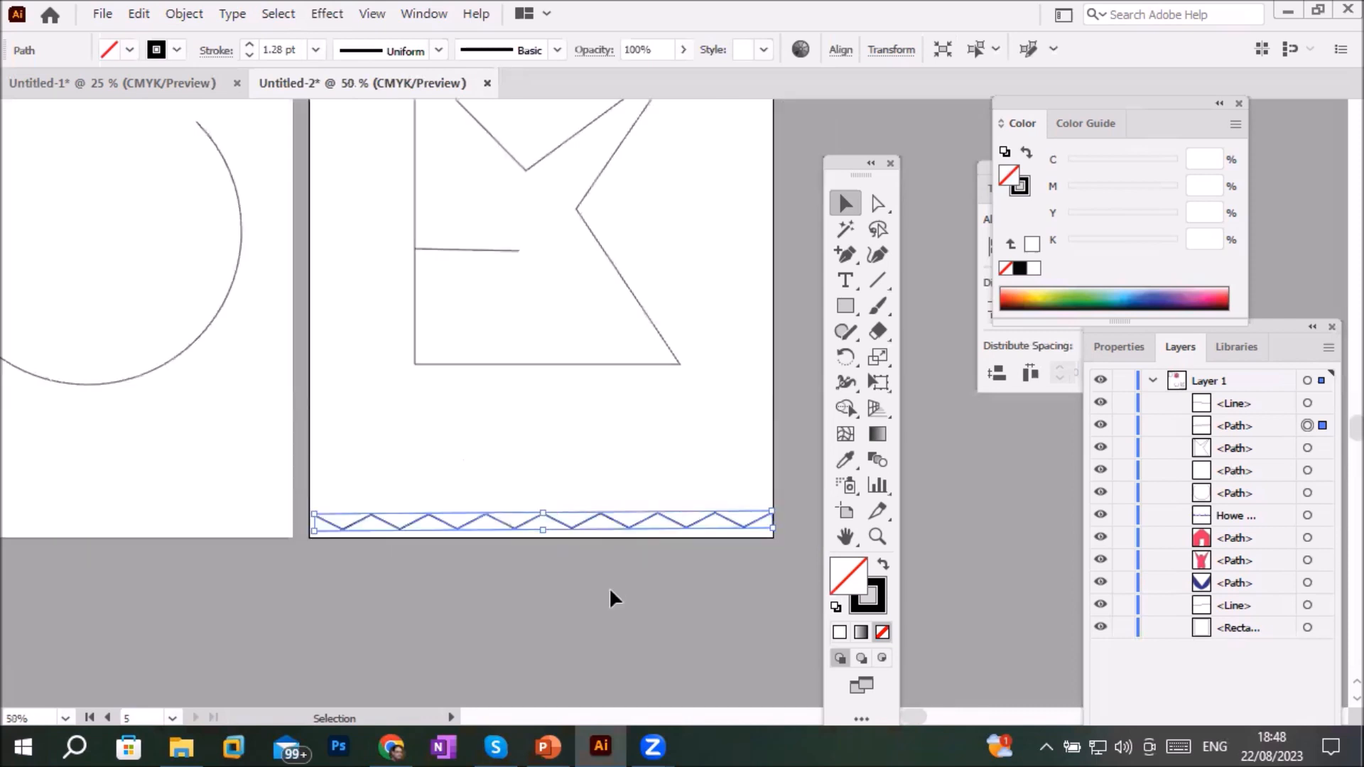
scroll(611, 599, up, 1)
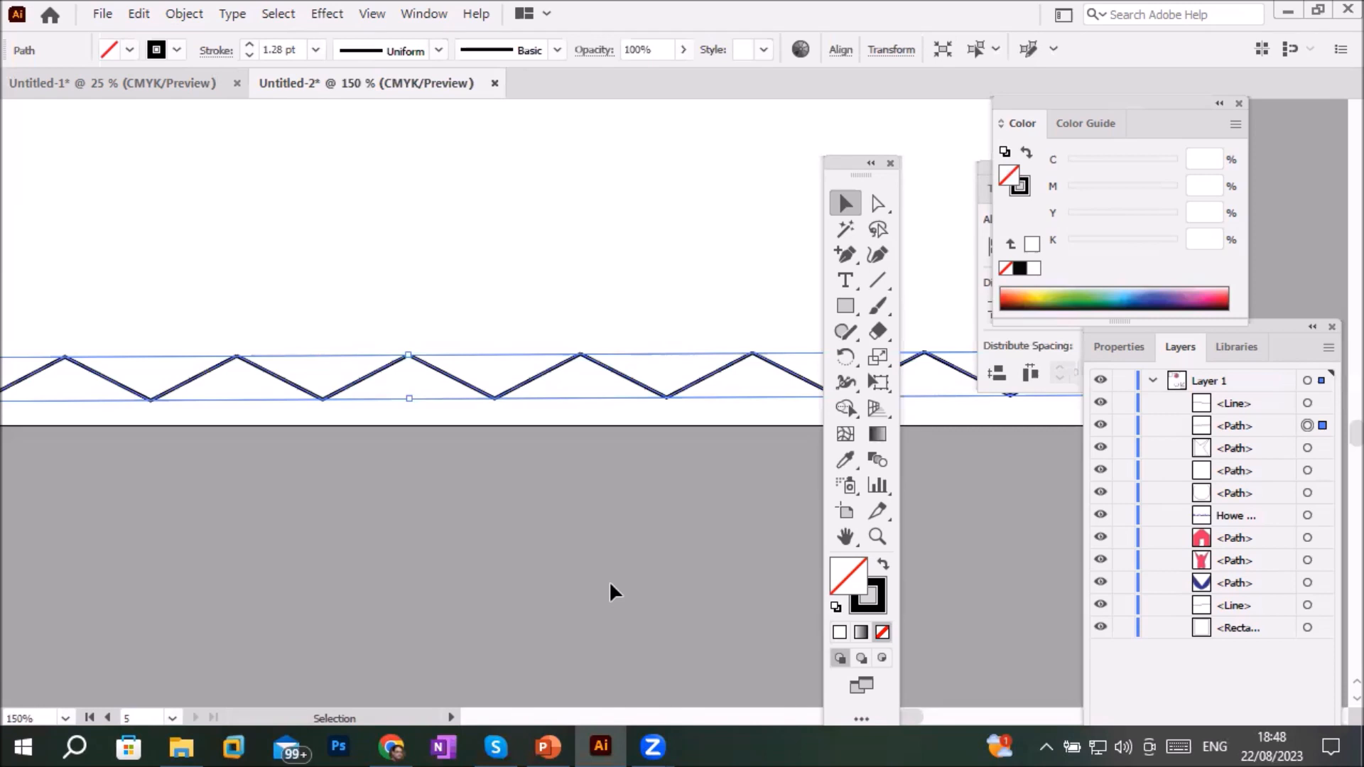
click(877, 204)
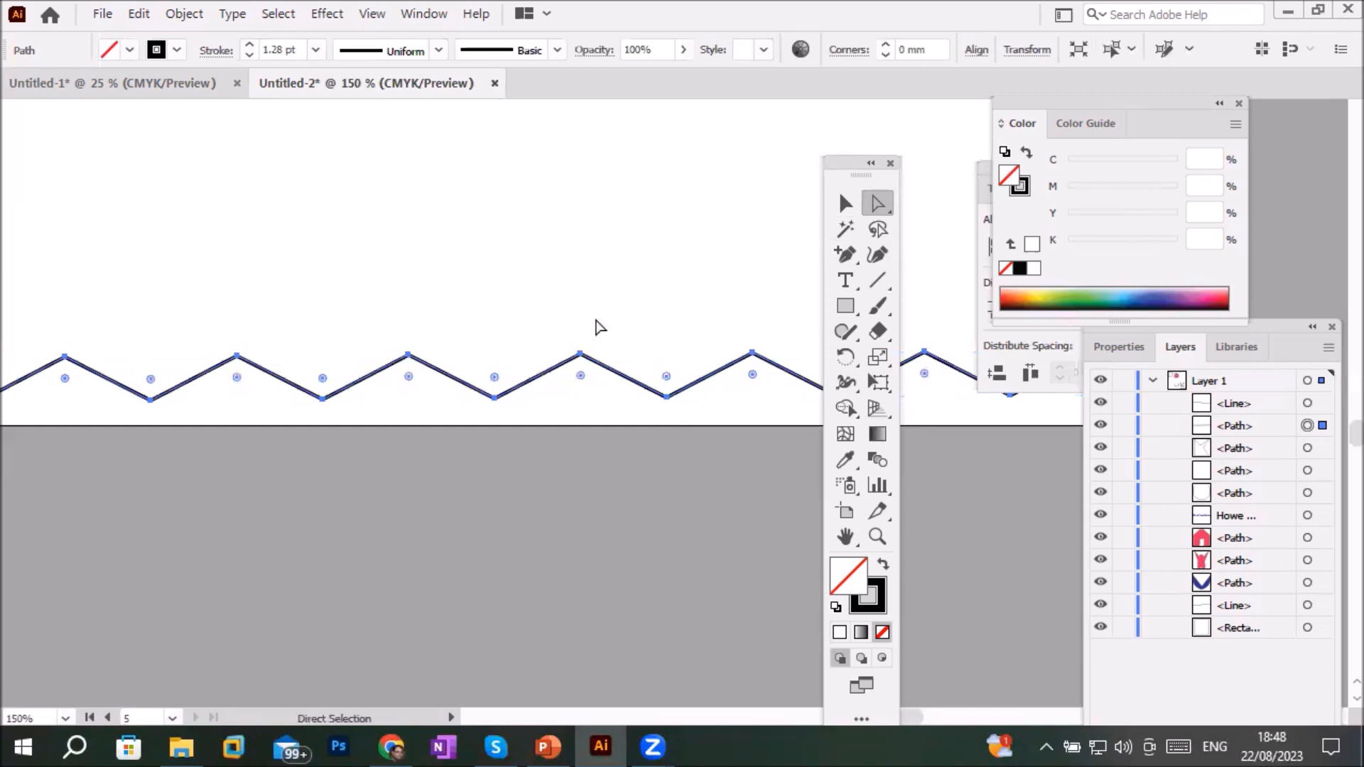
drag(581, 378, 581, 410)
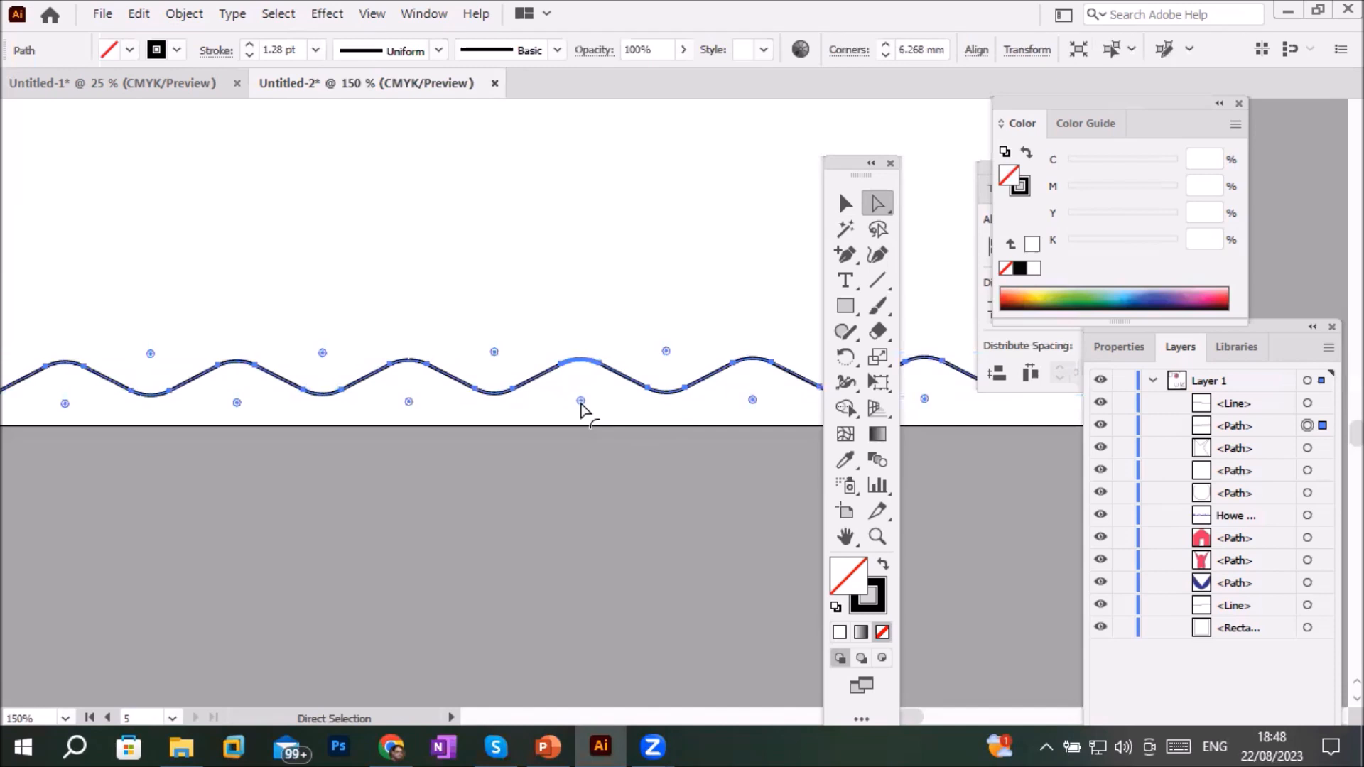
Duplicate the wavy line just above itself, repeat the copy seven times up to the shape, and deselect
scroll(581, 409, down, 2)
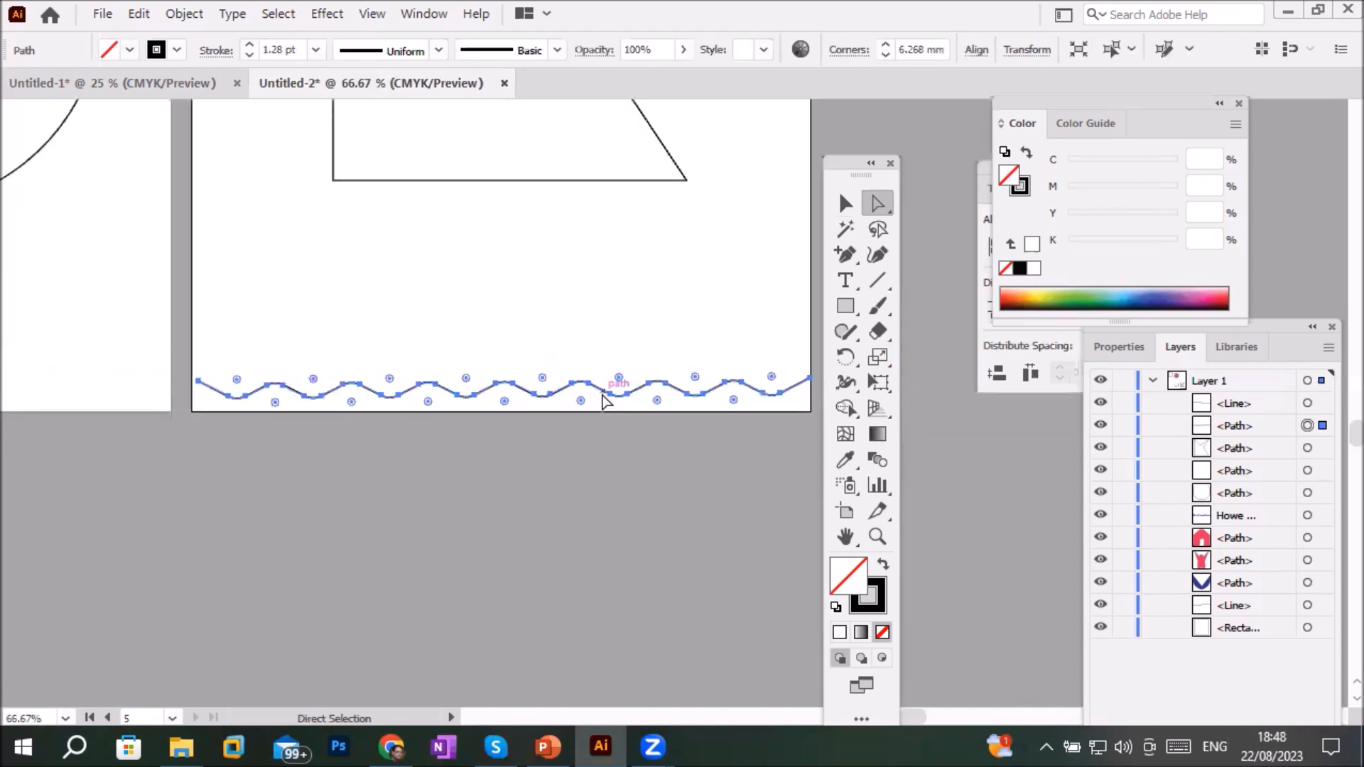
mouse_move(602, 392)
mouse_down()
mouse_move(603, 359)
mouse_move(607, 377)
mouse_up()
key(alt)
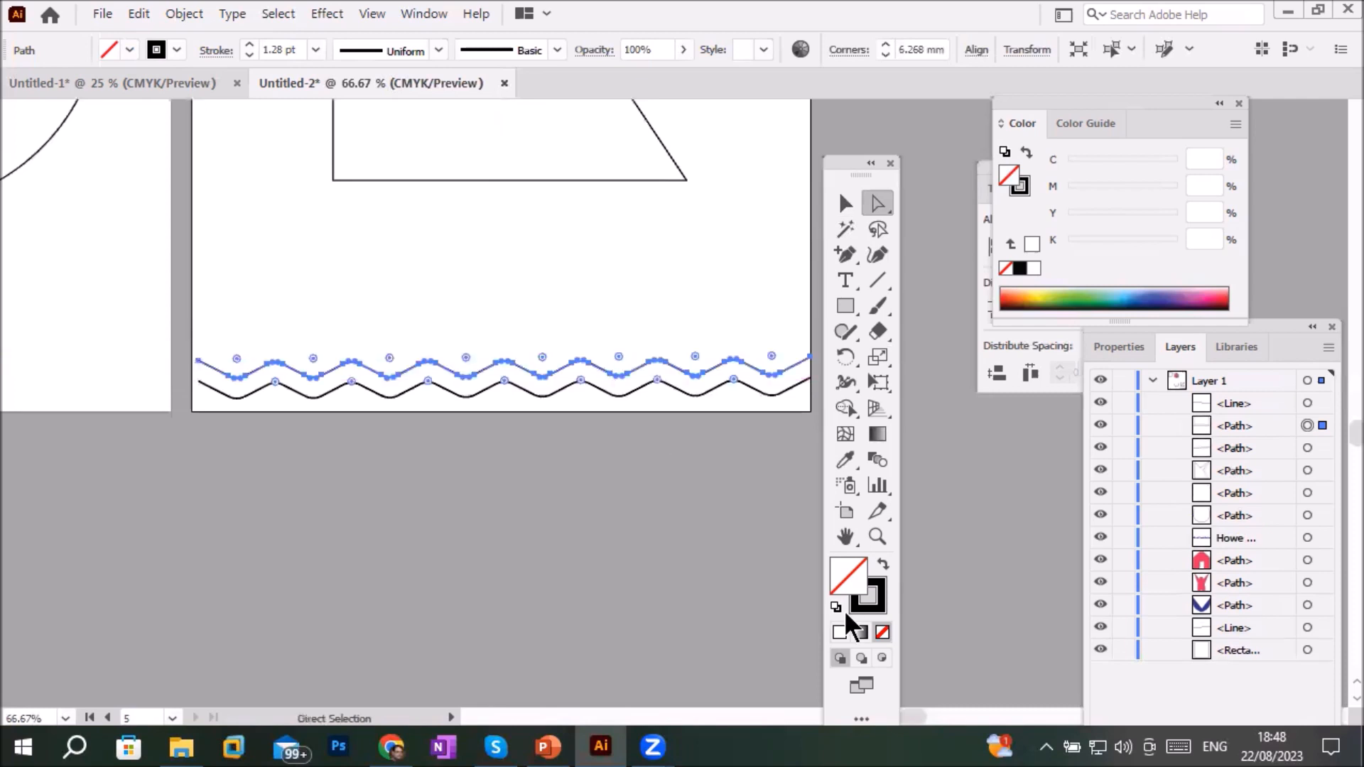
key(ctrl+d)
key(ctrl+d)
key(ctrl+d)
key(ctrl+d)
key(ctrl+d)
key(ctrl+d)
key(ctrl+d)
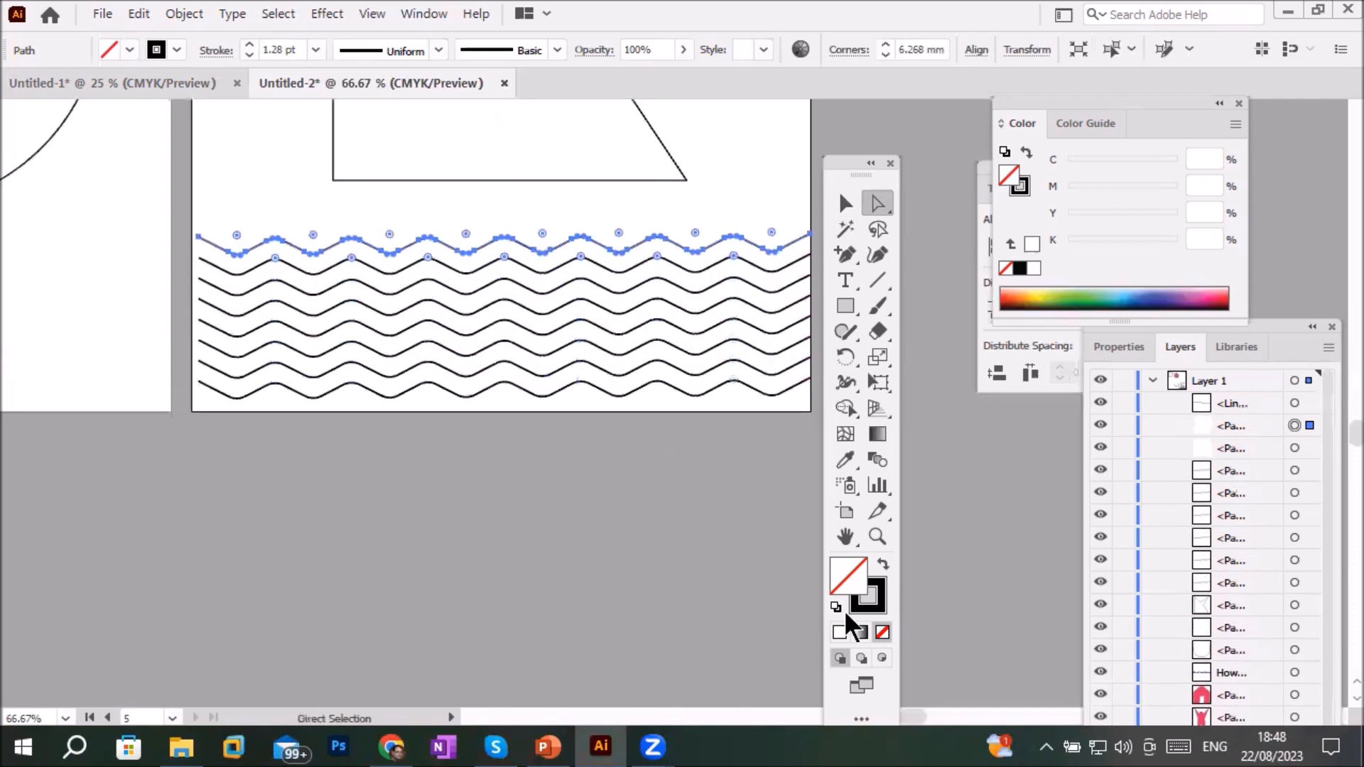
scroll(606, 245, down, 3)
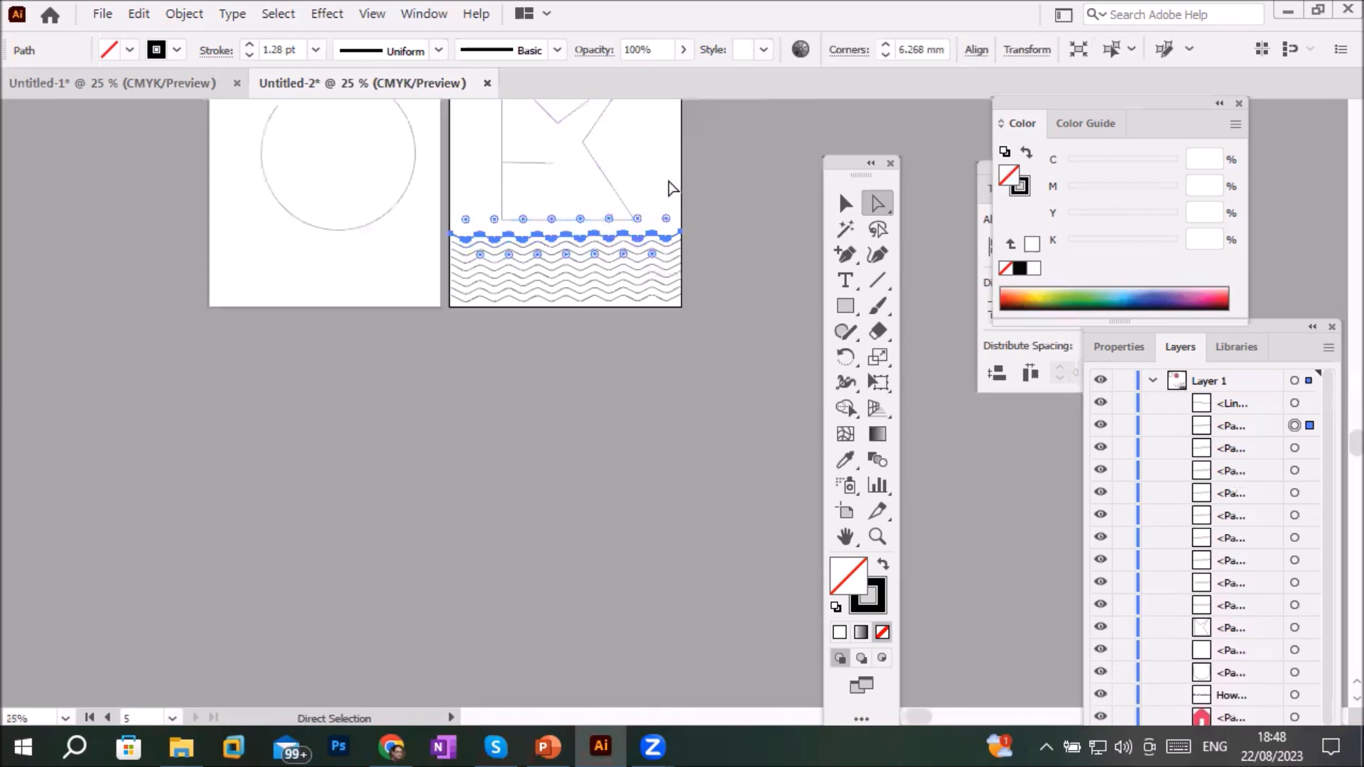
drag(683, 166, 660, 387)
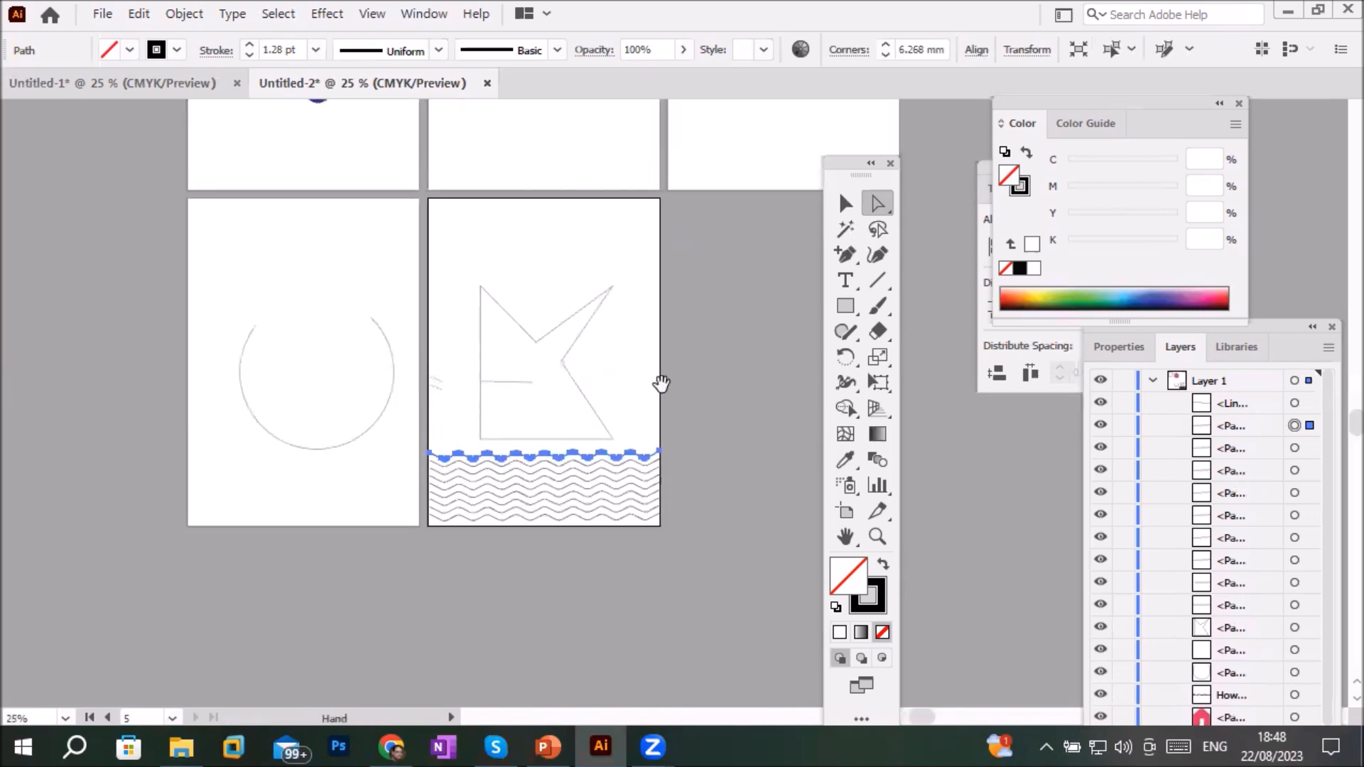
scroll(645, 453, up, 1)
click(713, 470)
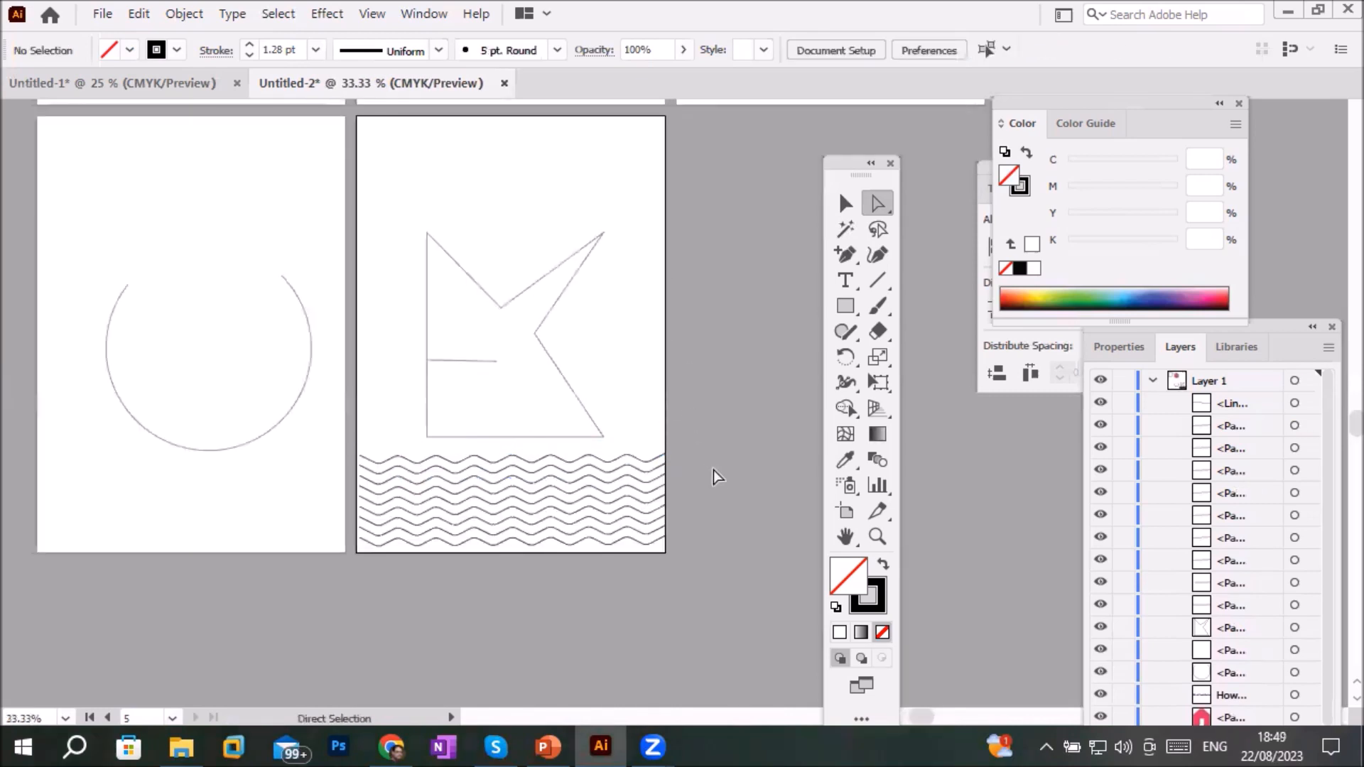
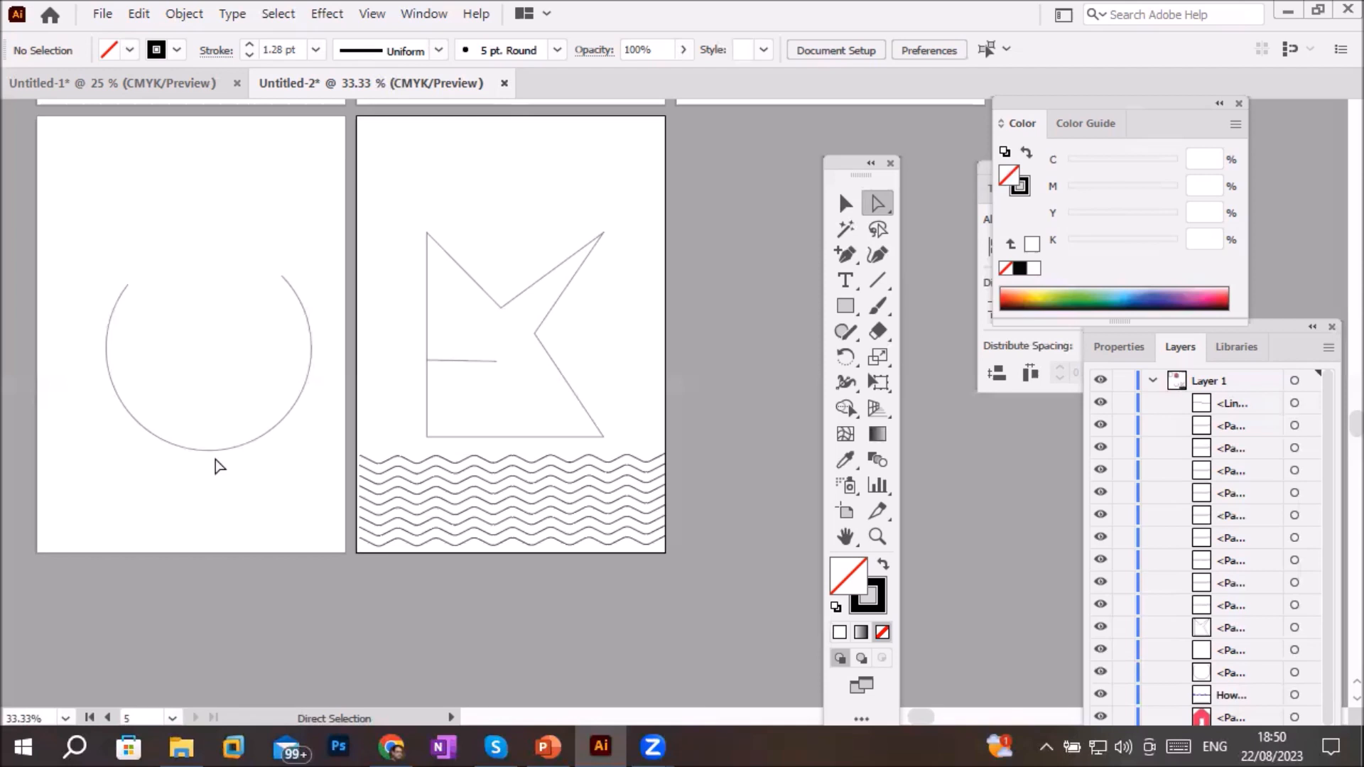
Delete the open circle path on the artboard beside the wave pattern
click(216, 449)
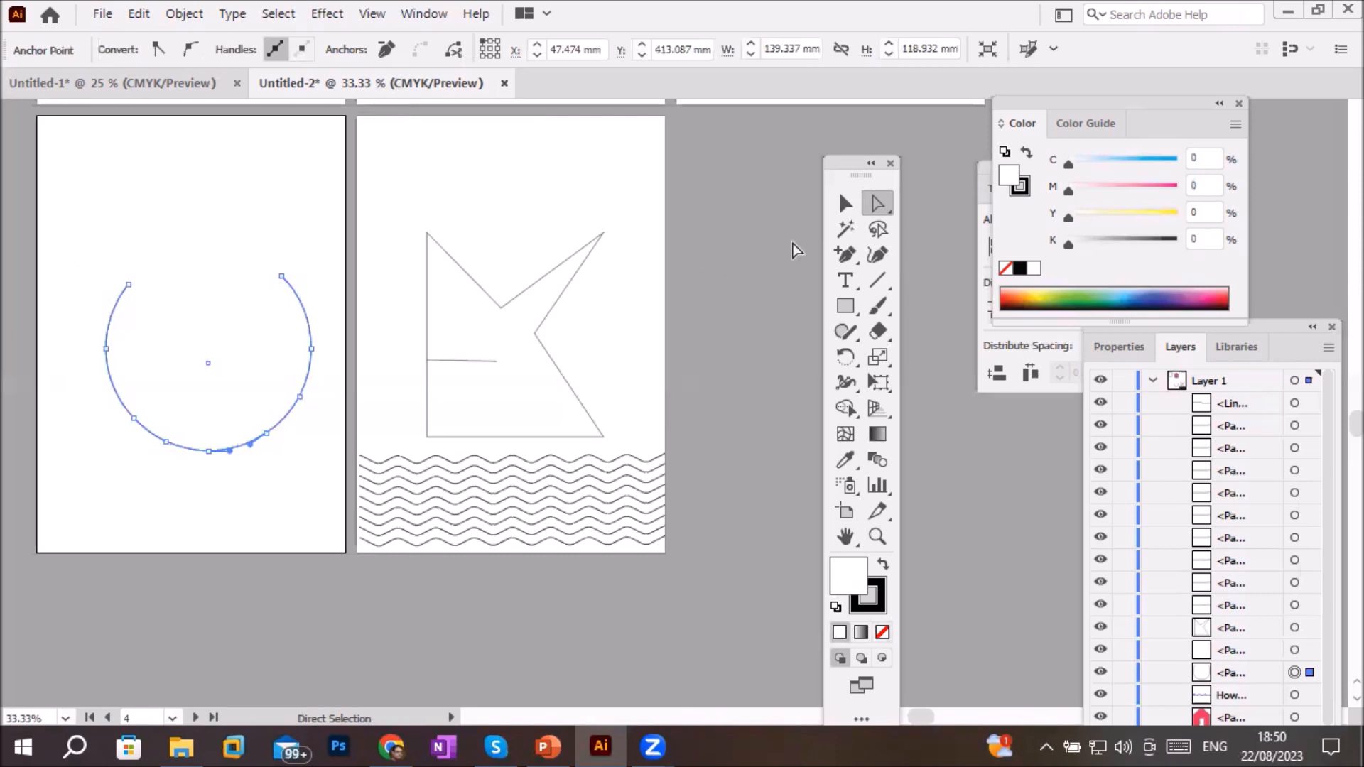
click(845, 203)
key(Delete)
key(Delete)
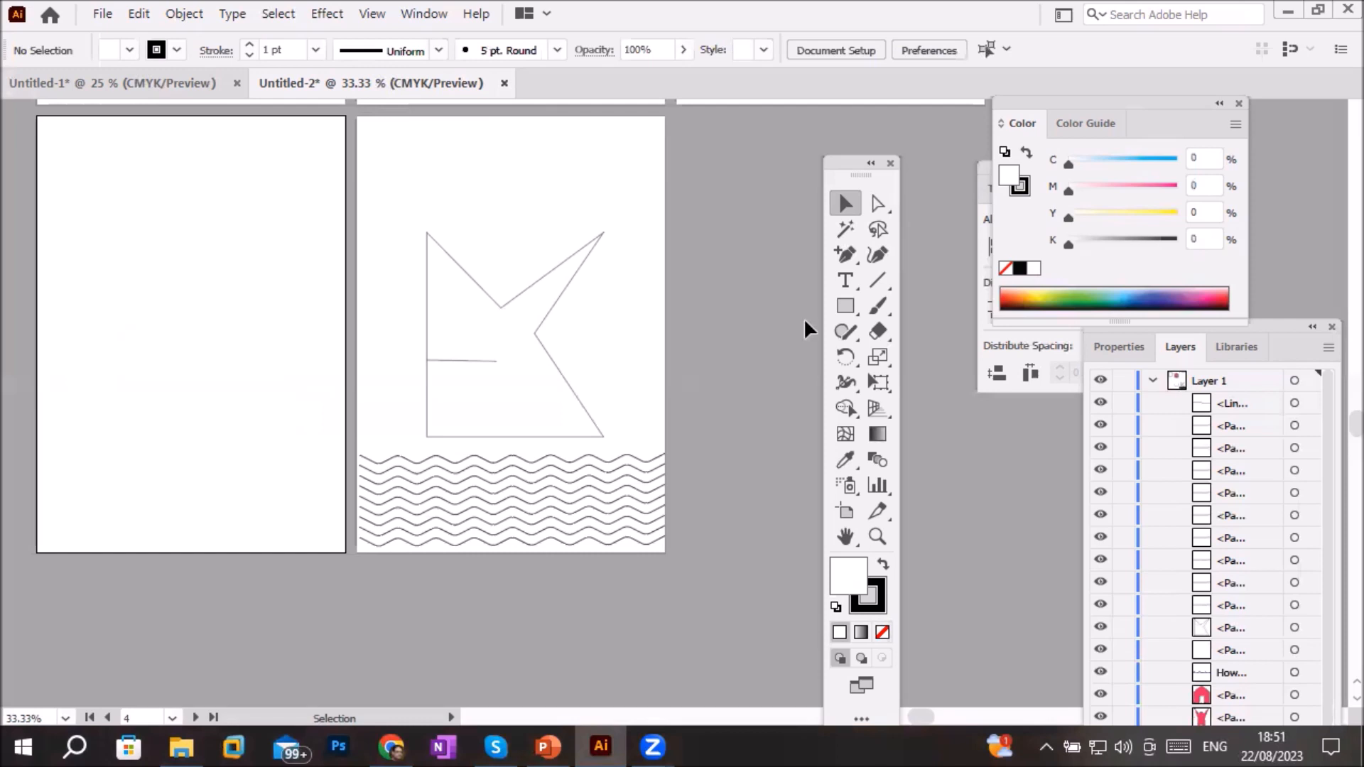
Draw a circle with the Ellipse tool in the middle of the emptied artboard
click(845, 302)
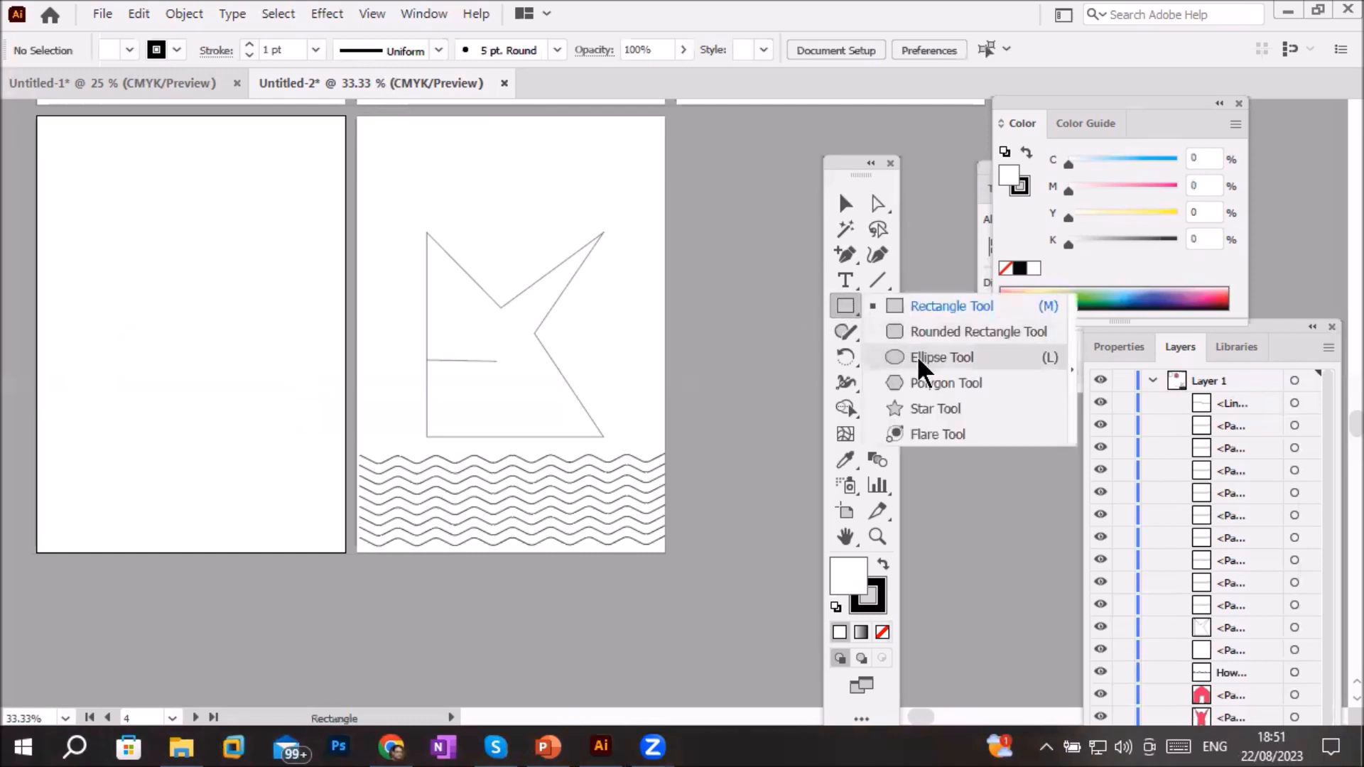
click(918, 357)
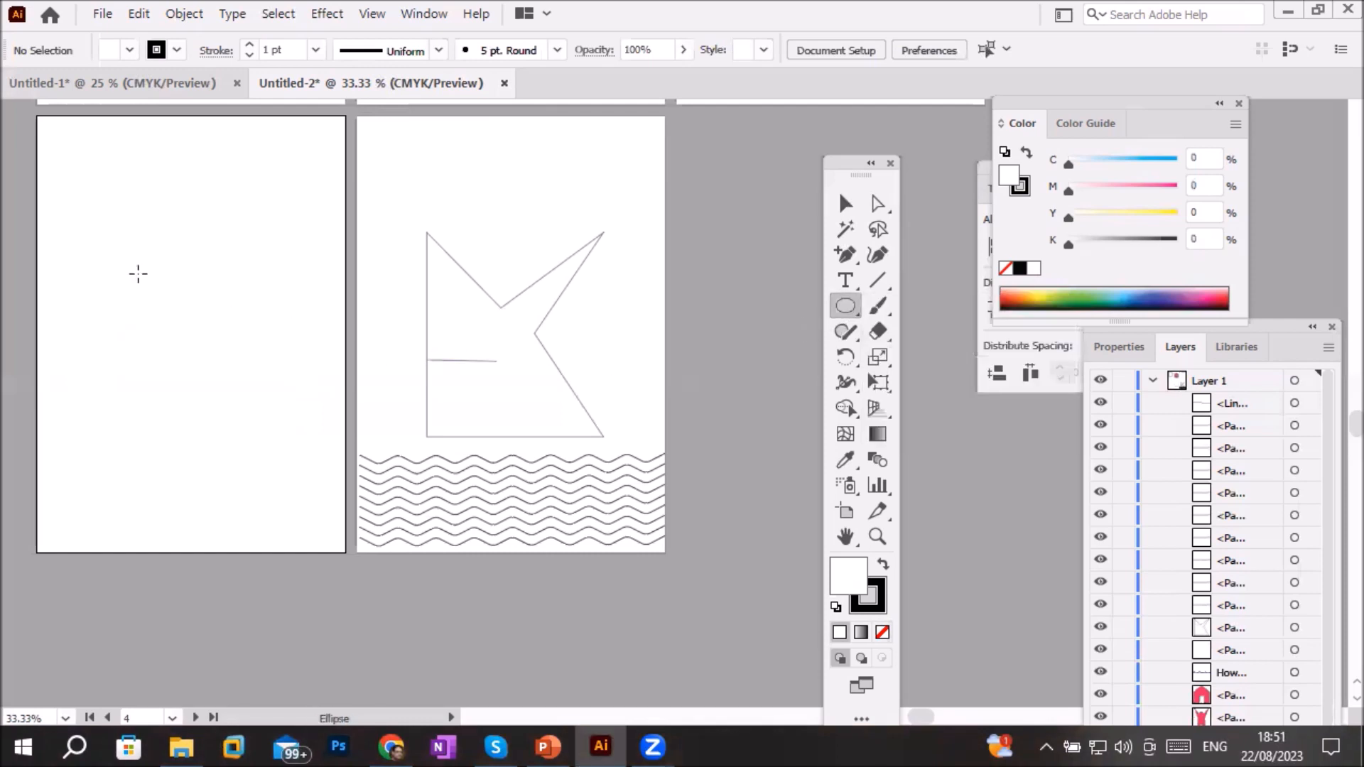
drag(134, 270, 290, 449)
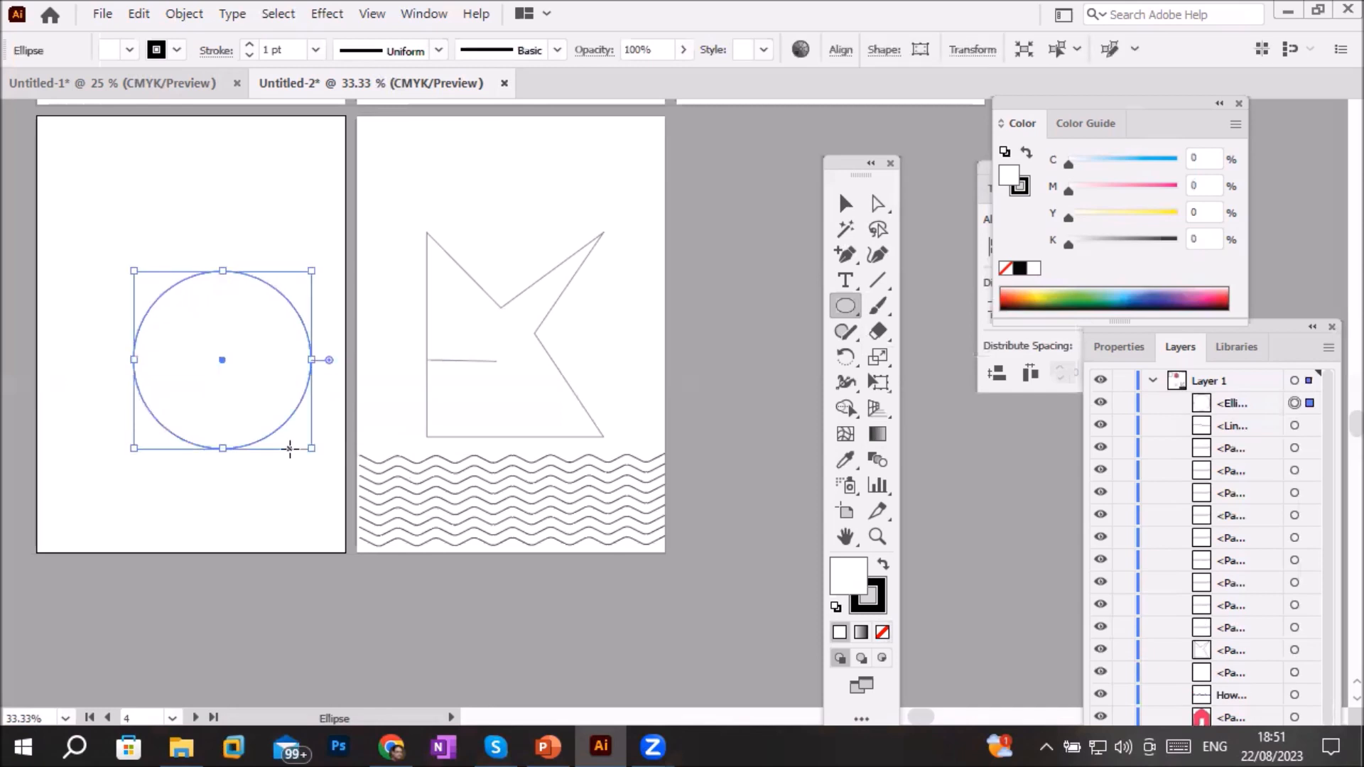
Delete the circle's top anchor point along with its two adjoining segments
click(877, 204)
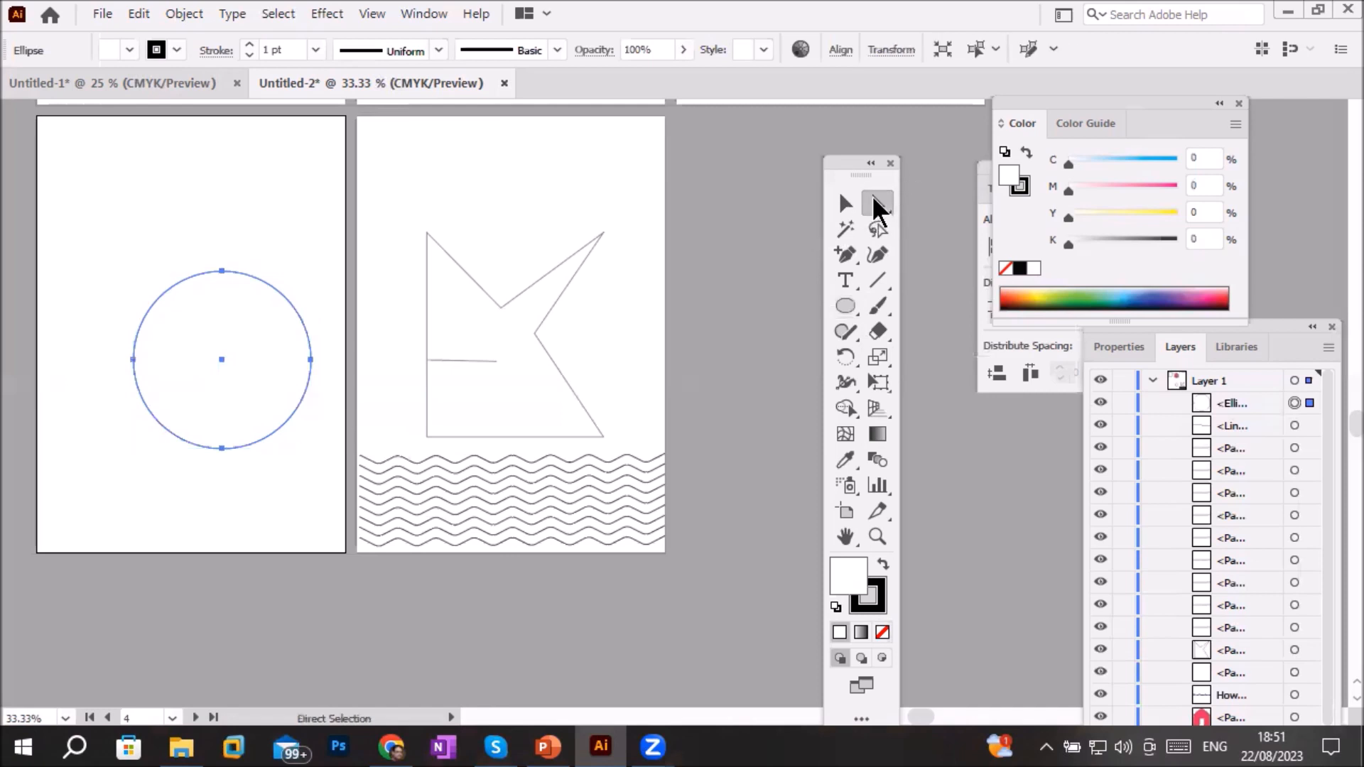
click(223, 271)
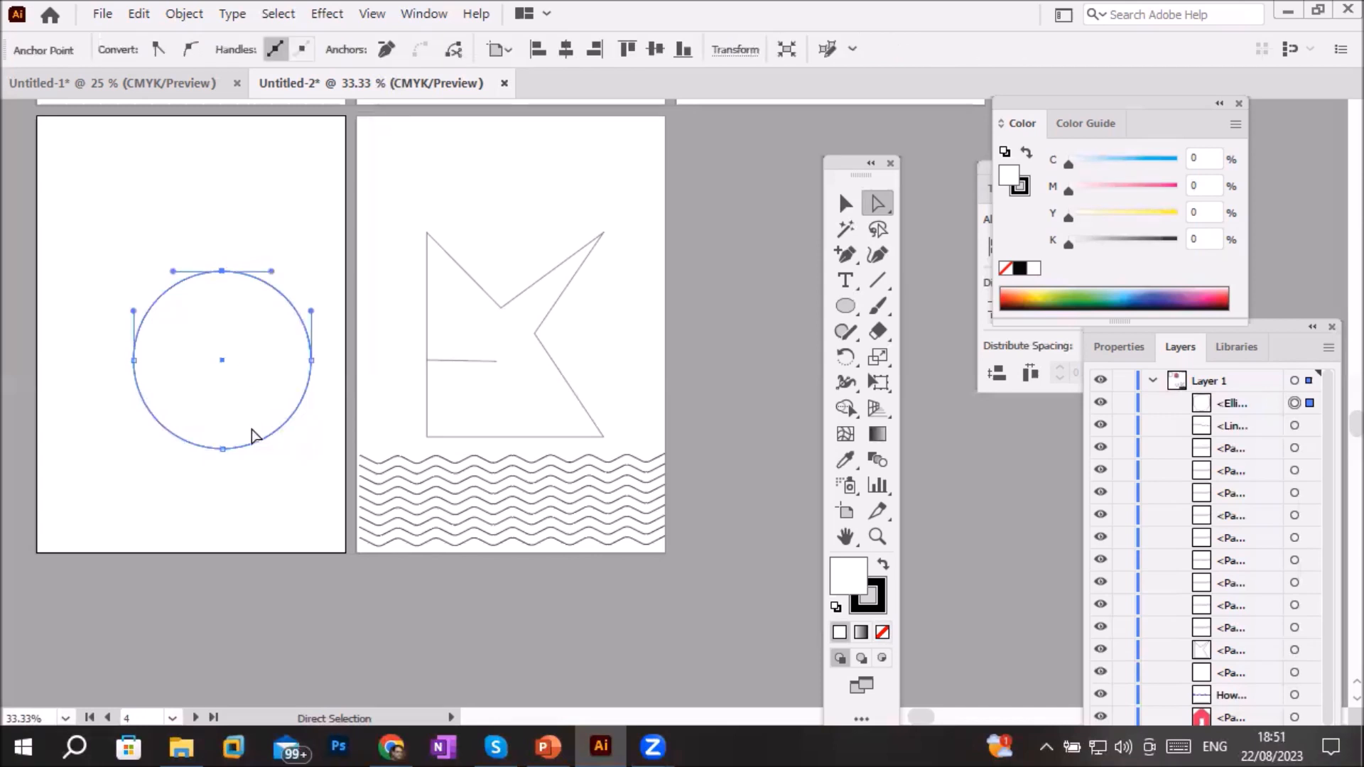
key(Delete)
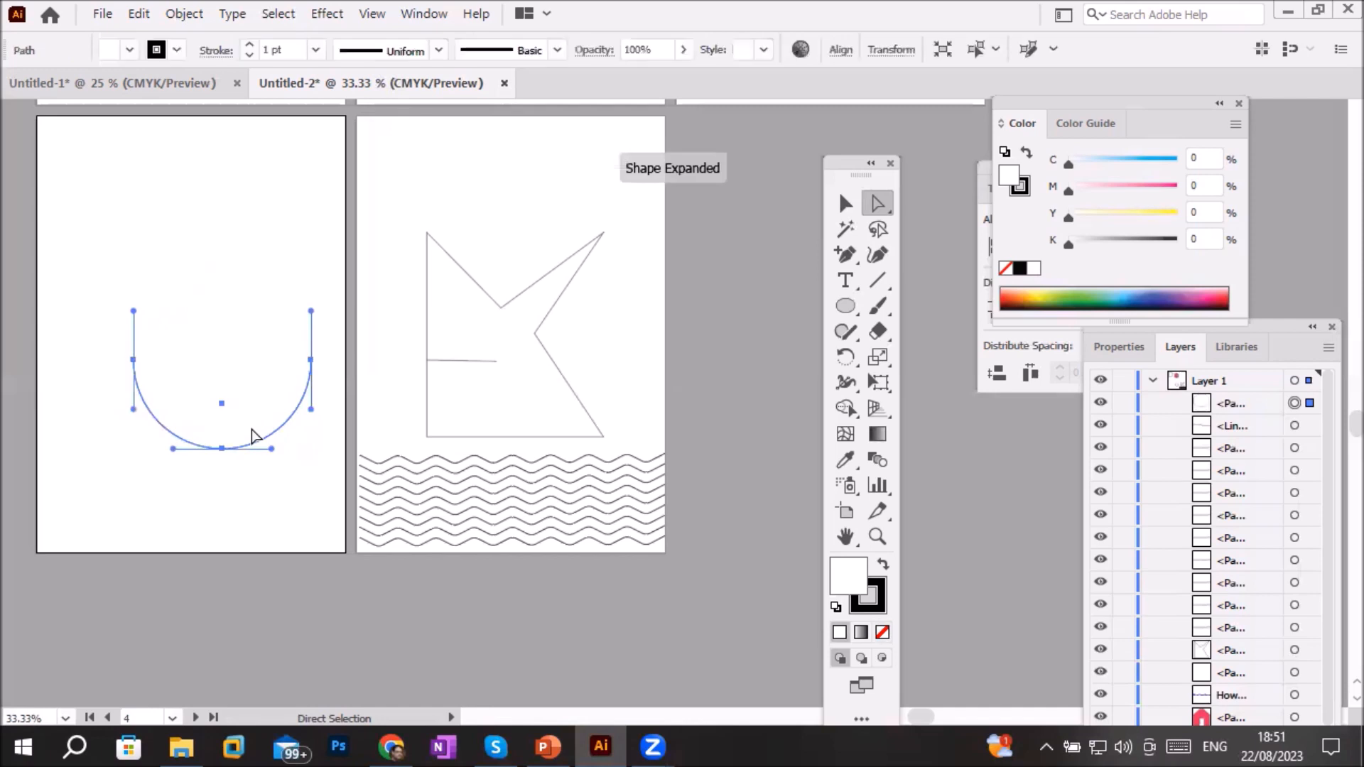
Close the open half circle with a straight line between its two upper endpoints, and deselect it
click(261, 475)
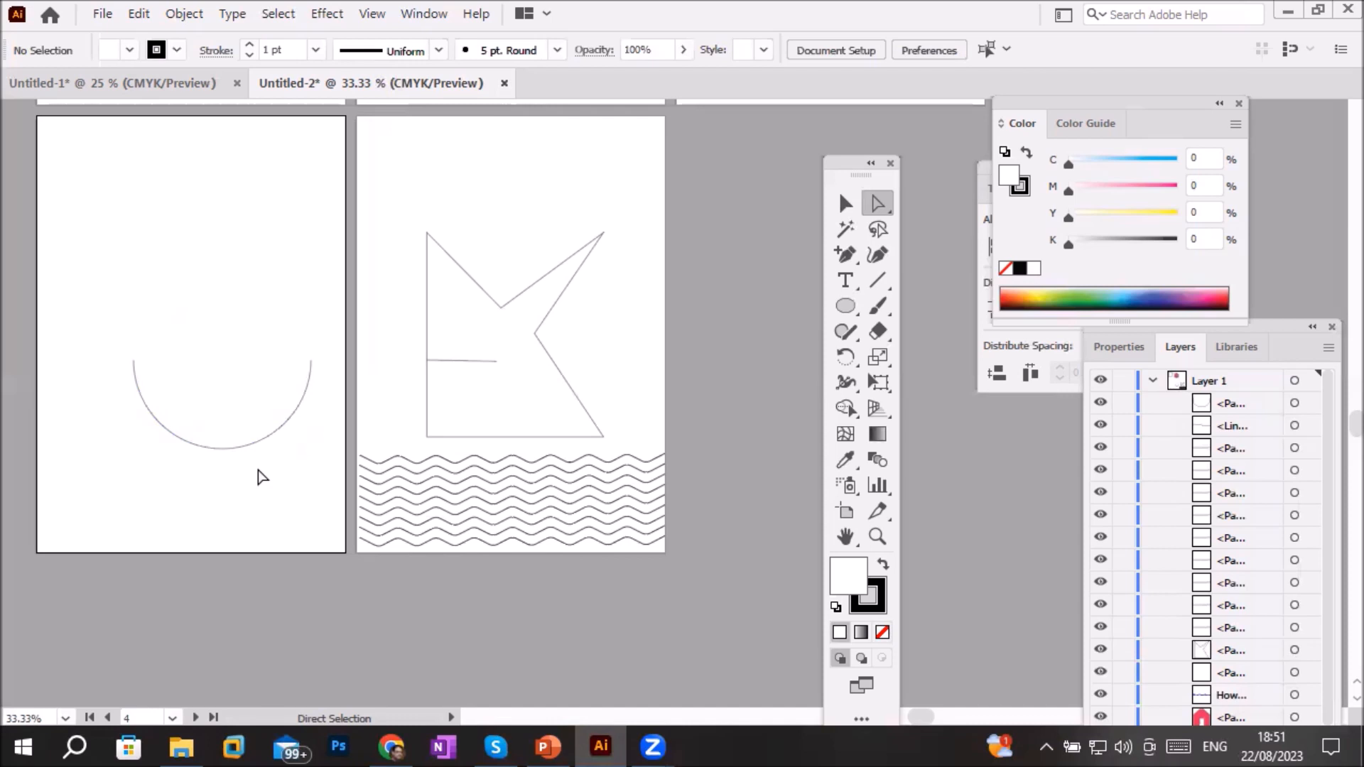
click(870, 278)
click(842, 253)
drag(842, 253, 918, 248)
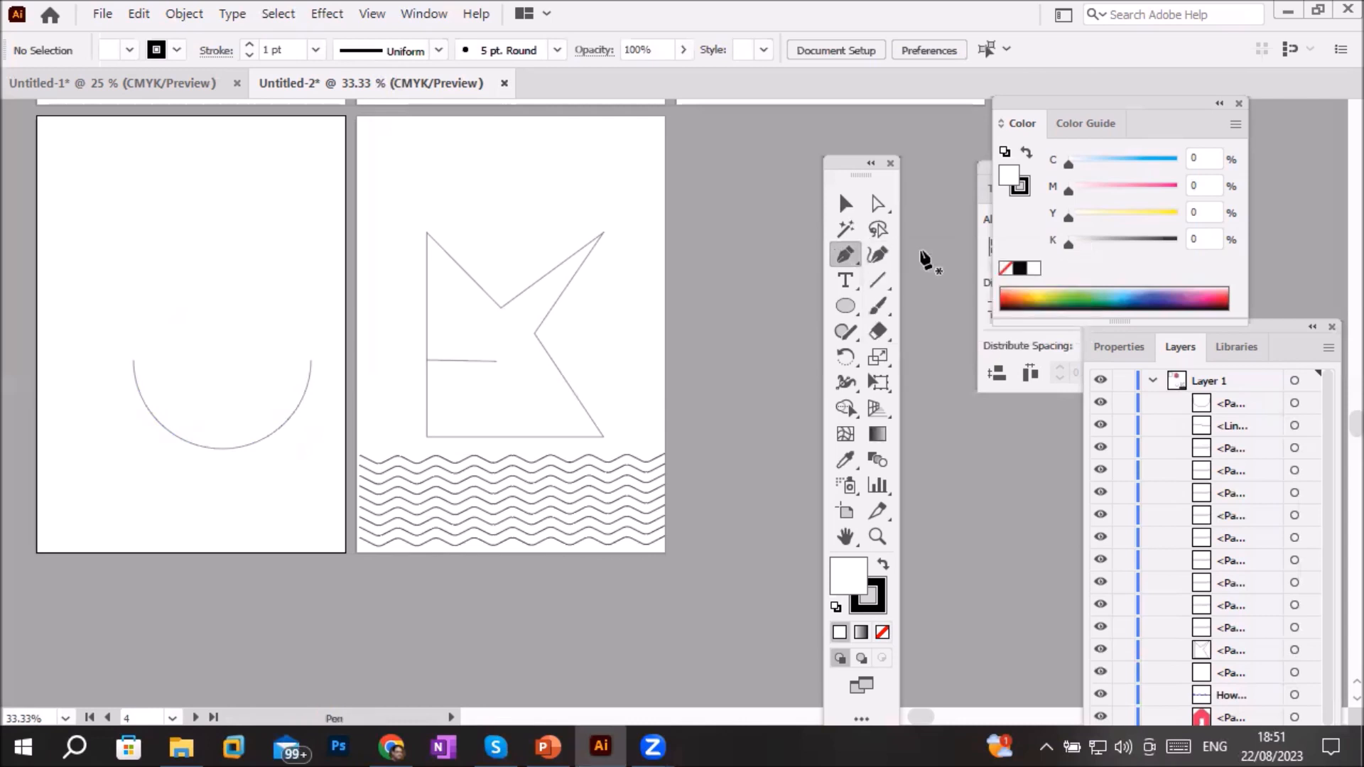
click(876, 282)
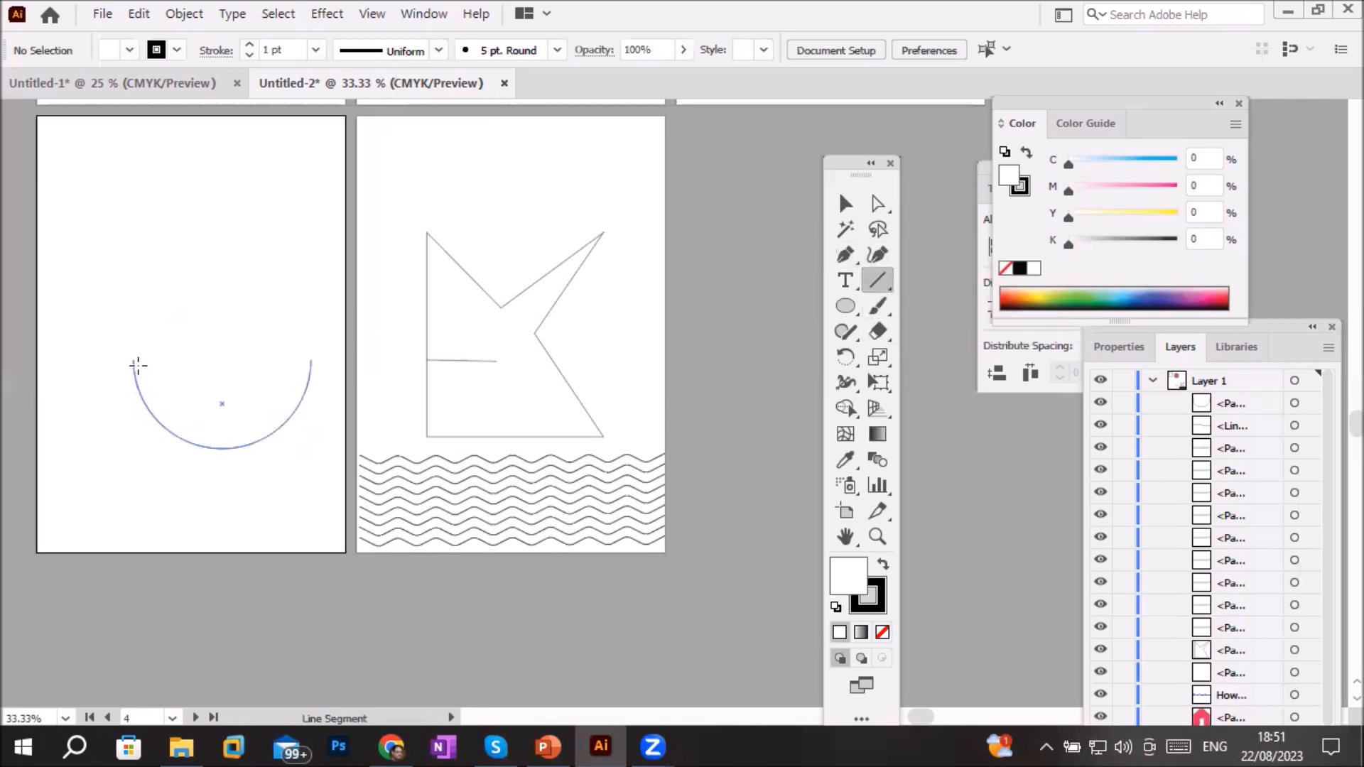
drag(133, 361, 311, 361)
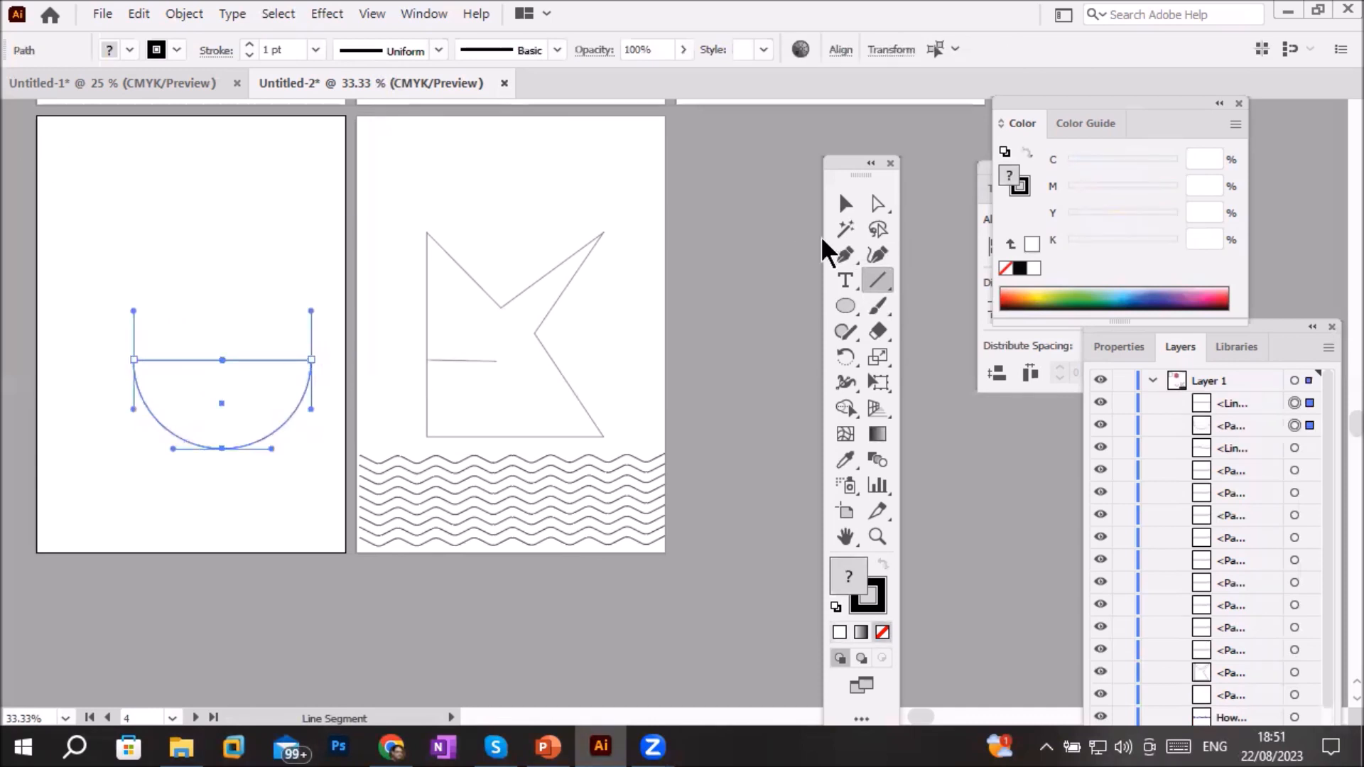
click(847, 206)
click(519, 187)
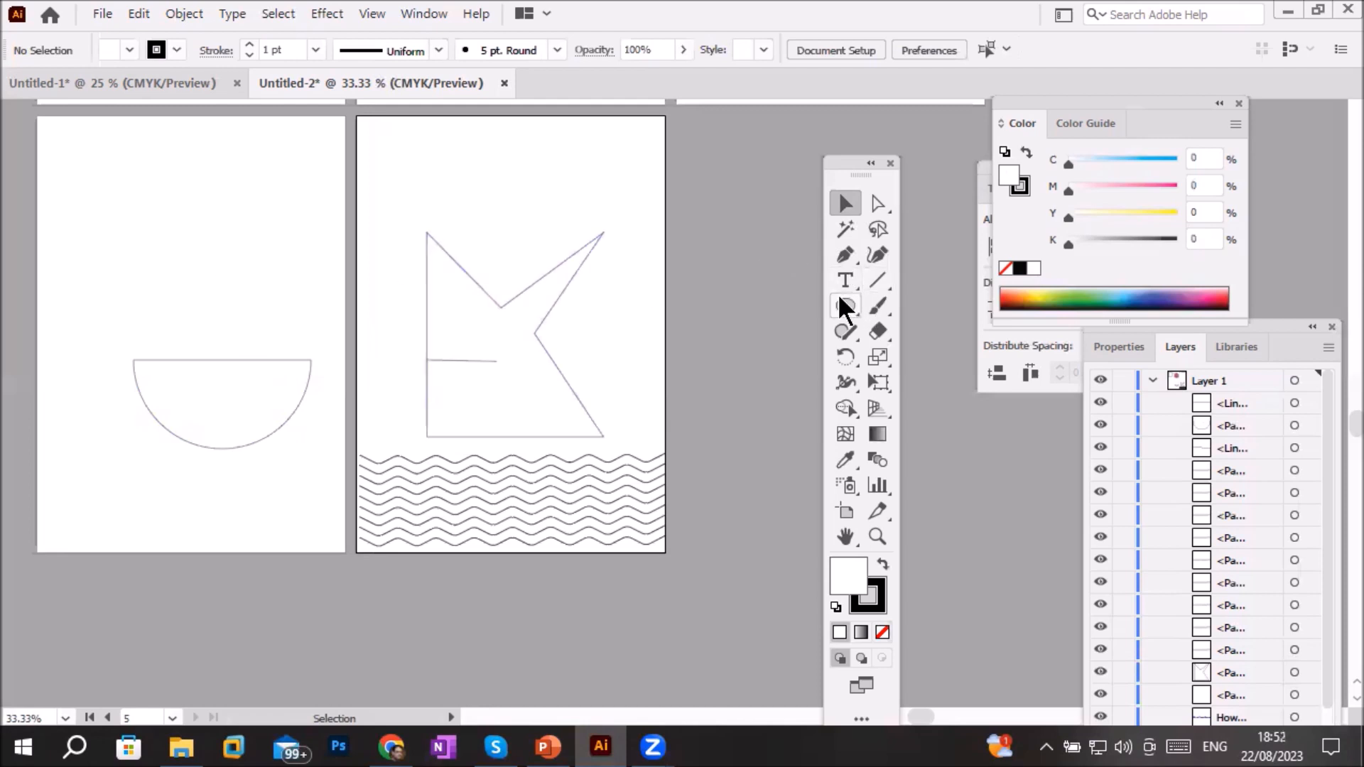
Delete the stray path above the half circle and draw a circle there with the Ellipse tool
click(836, 249)
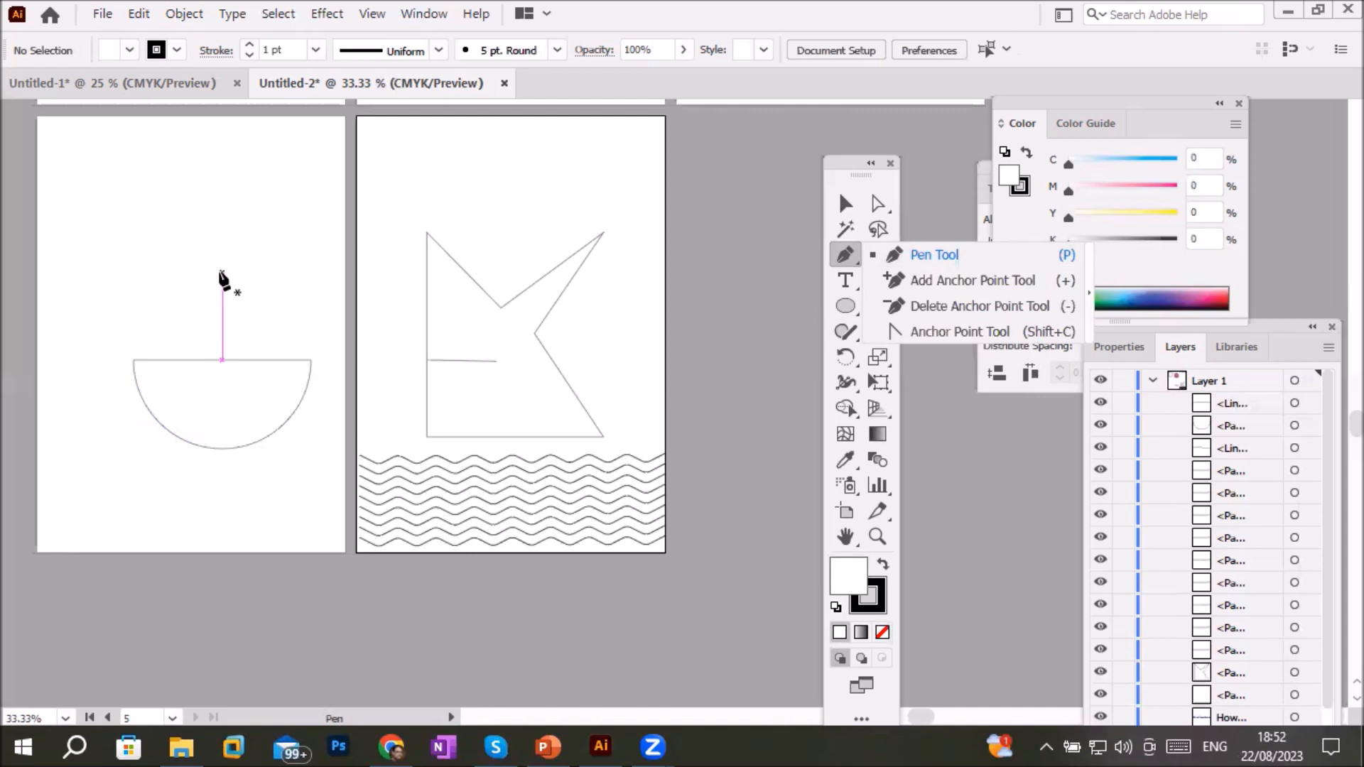
click(843, 307)
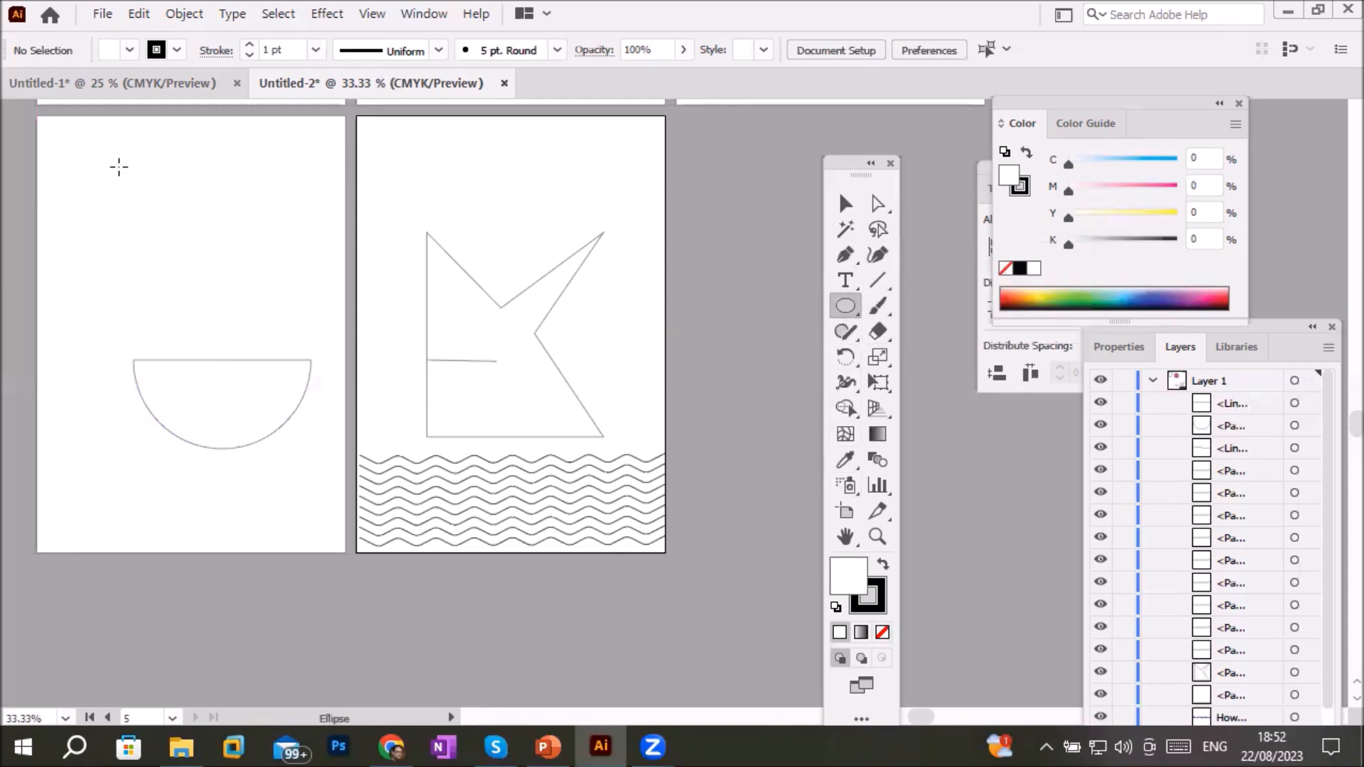
drag(122, 166, 625, 287)
click(839, 307)
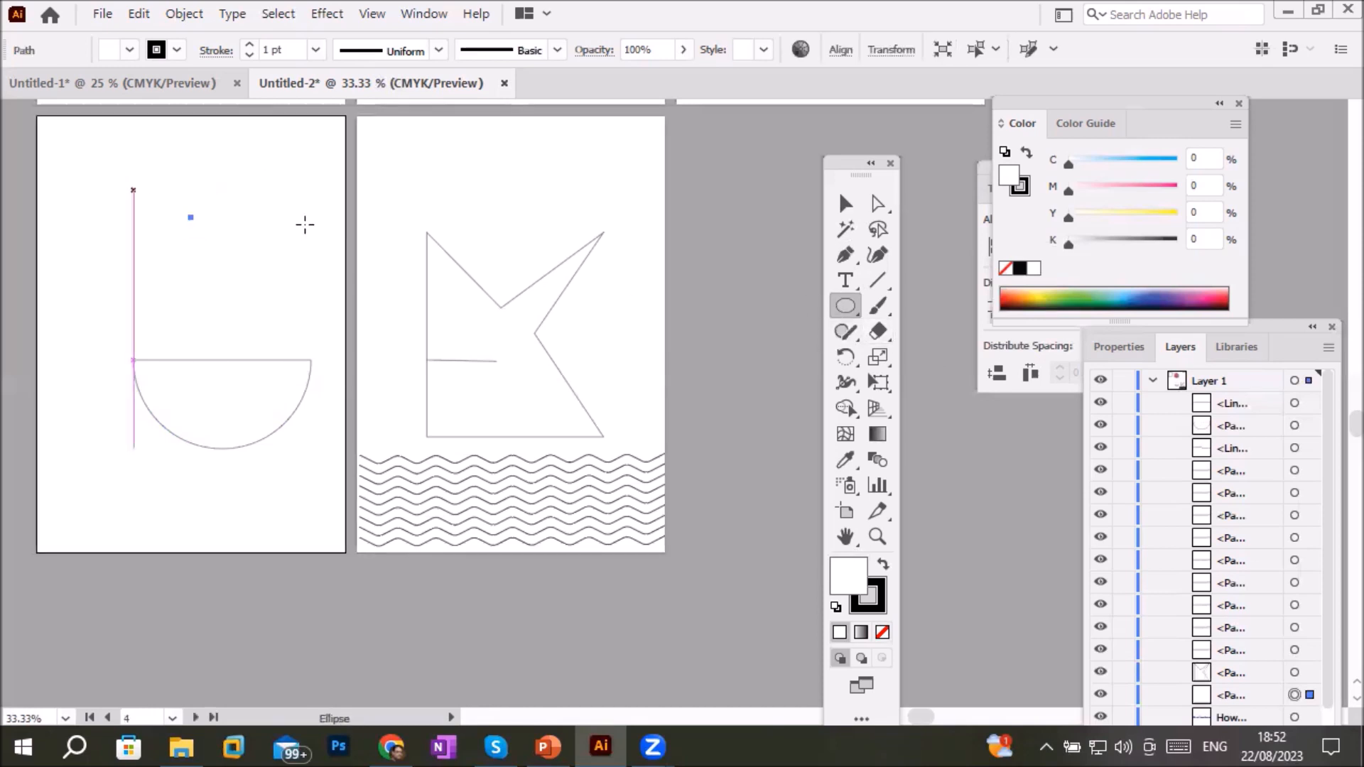
key(Delete)
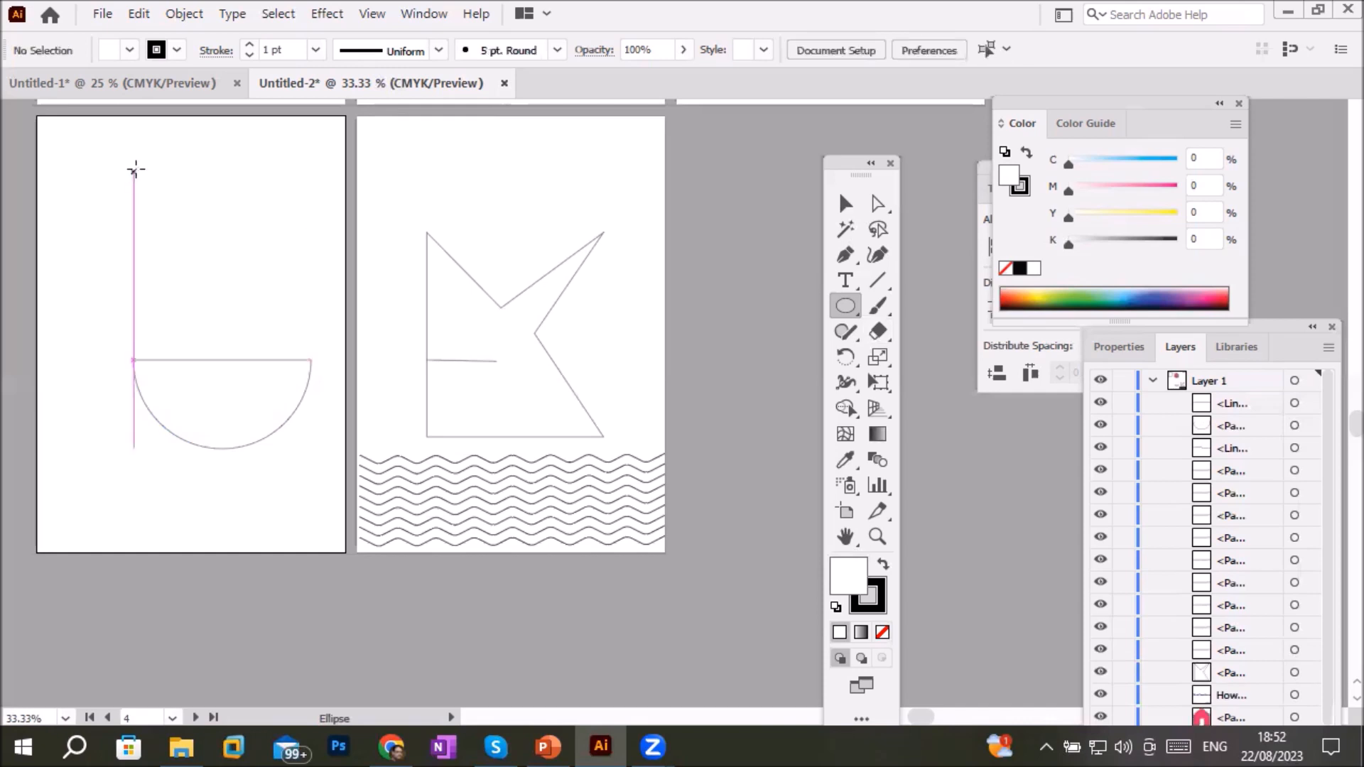
drag(137, 168, 287, 317)
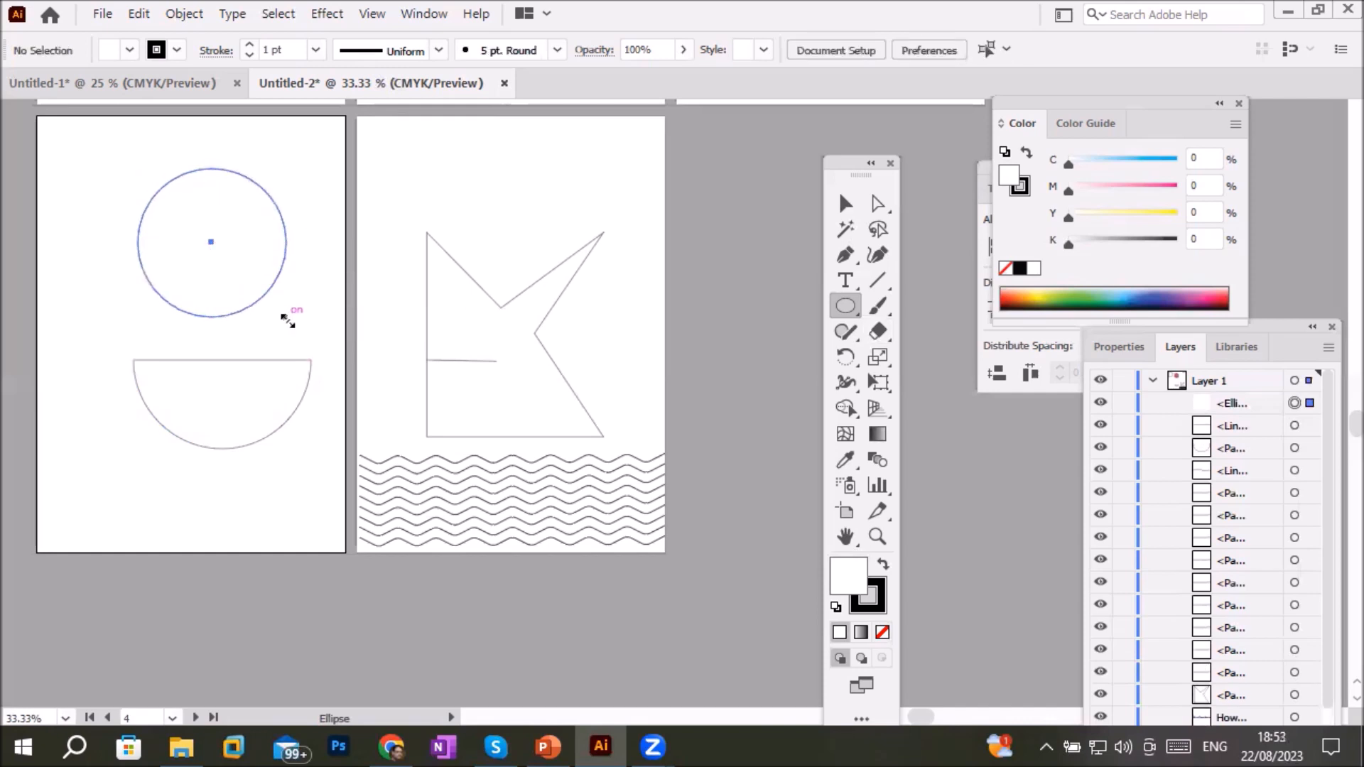
Convert the circle's bottom and top anchor points into sharp corners with the Anchor Point tool
click(878, 205)
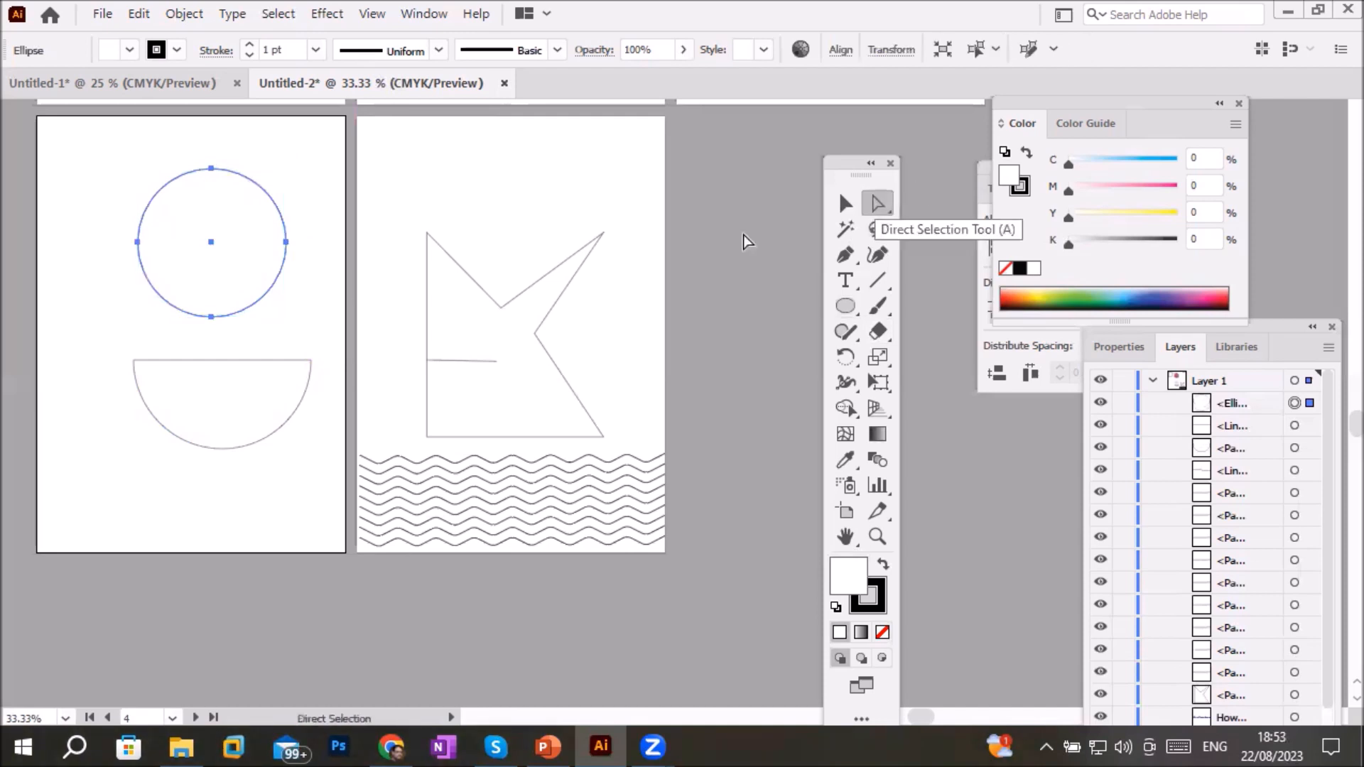
drag(209, 319, 211, 320)
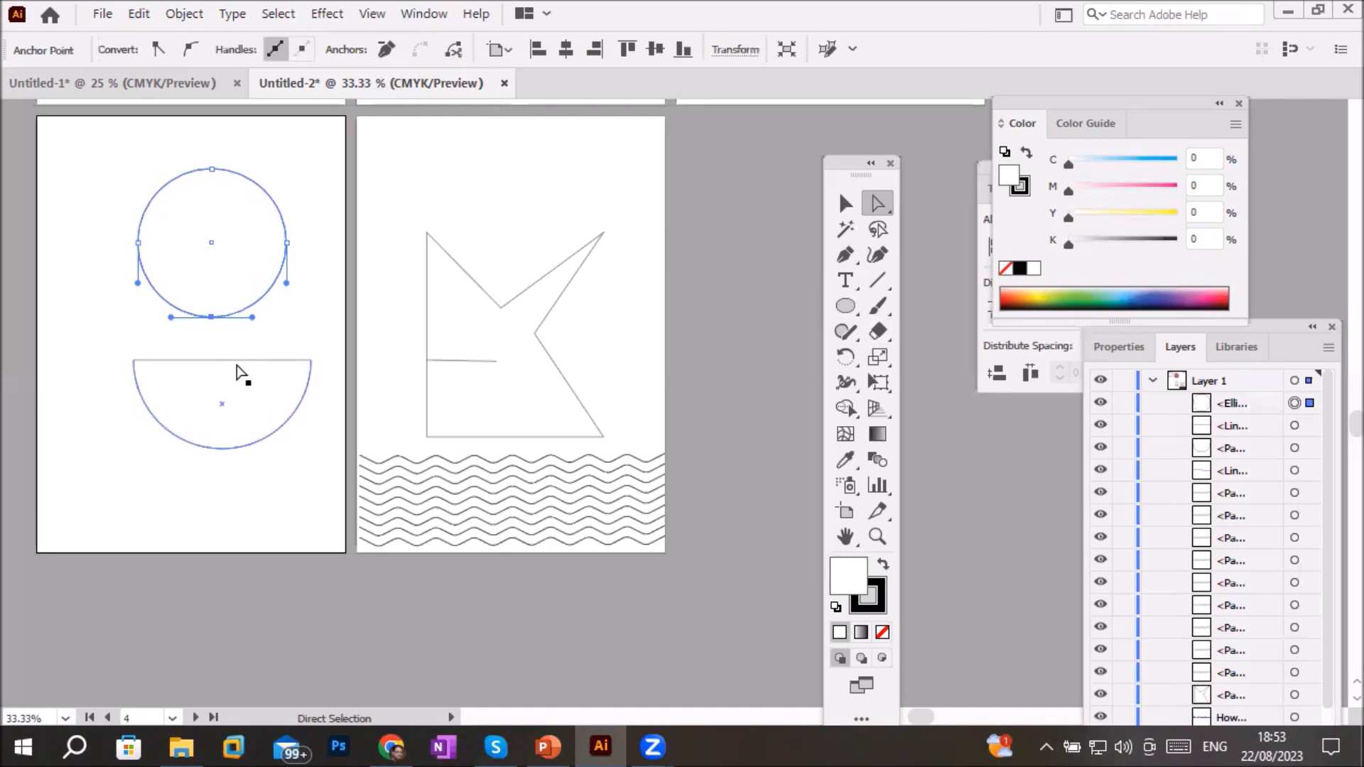
click(840, 249)
click(838, 244)
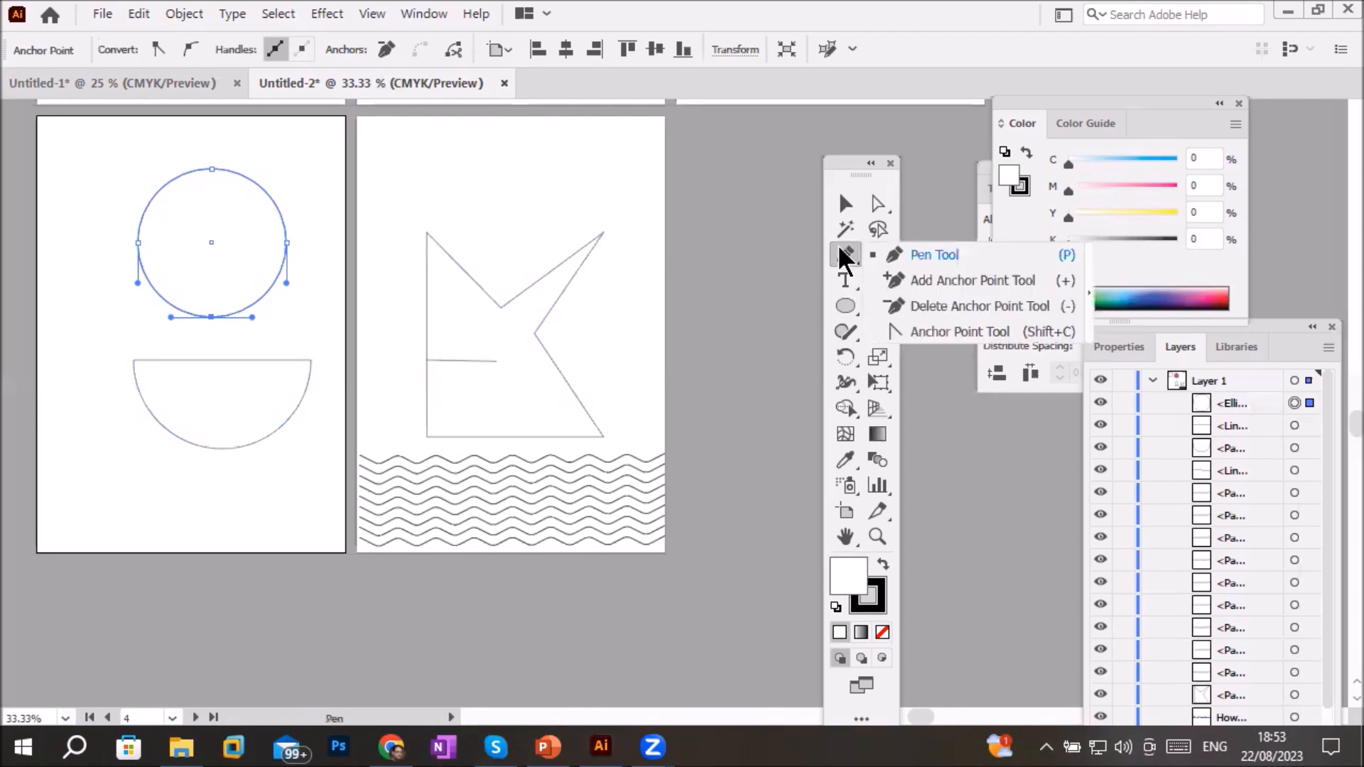
click(995, 330)
click(211, 317)
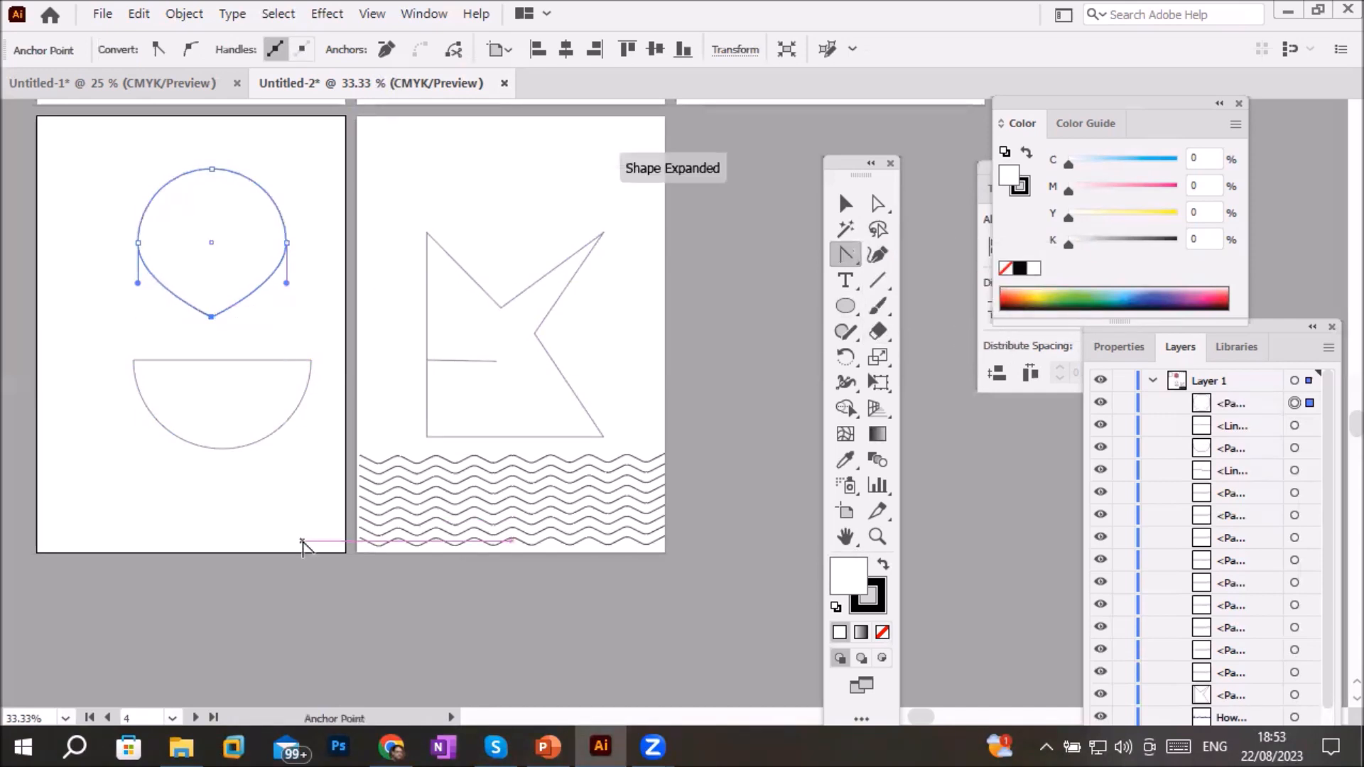
click(211, 169)
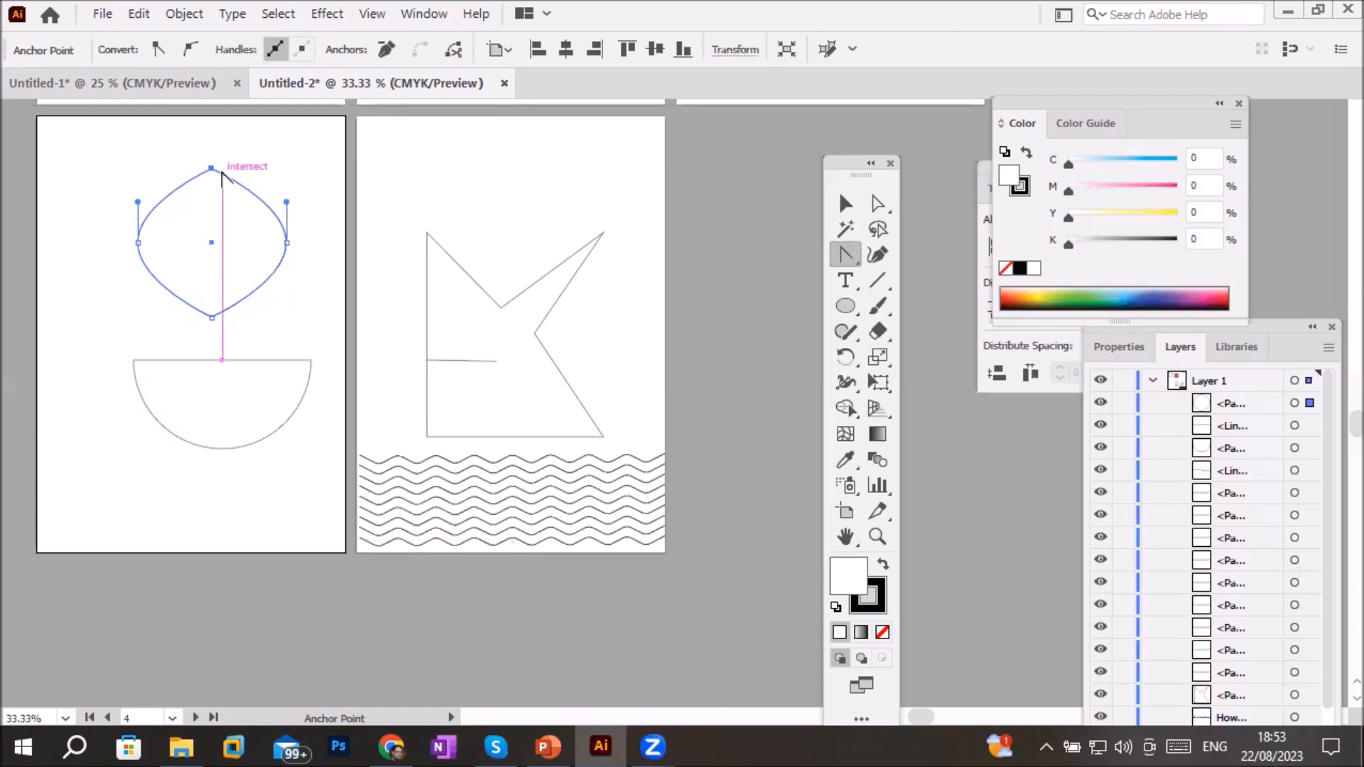
Pull horizontal handles from the top and bottom corner points so the shape becomes a bell with a wide, flared base
mouse_move(212, 169)
mouse_down()
mouse_move(277, 175)
mouse_move(266, 169)
mouse_up()
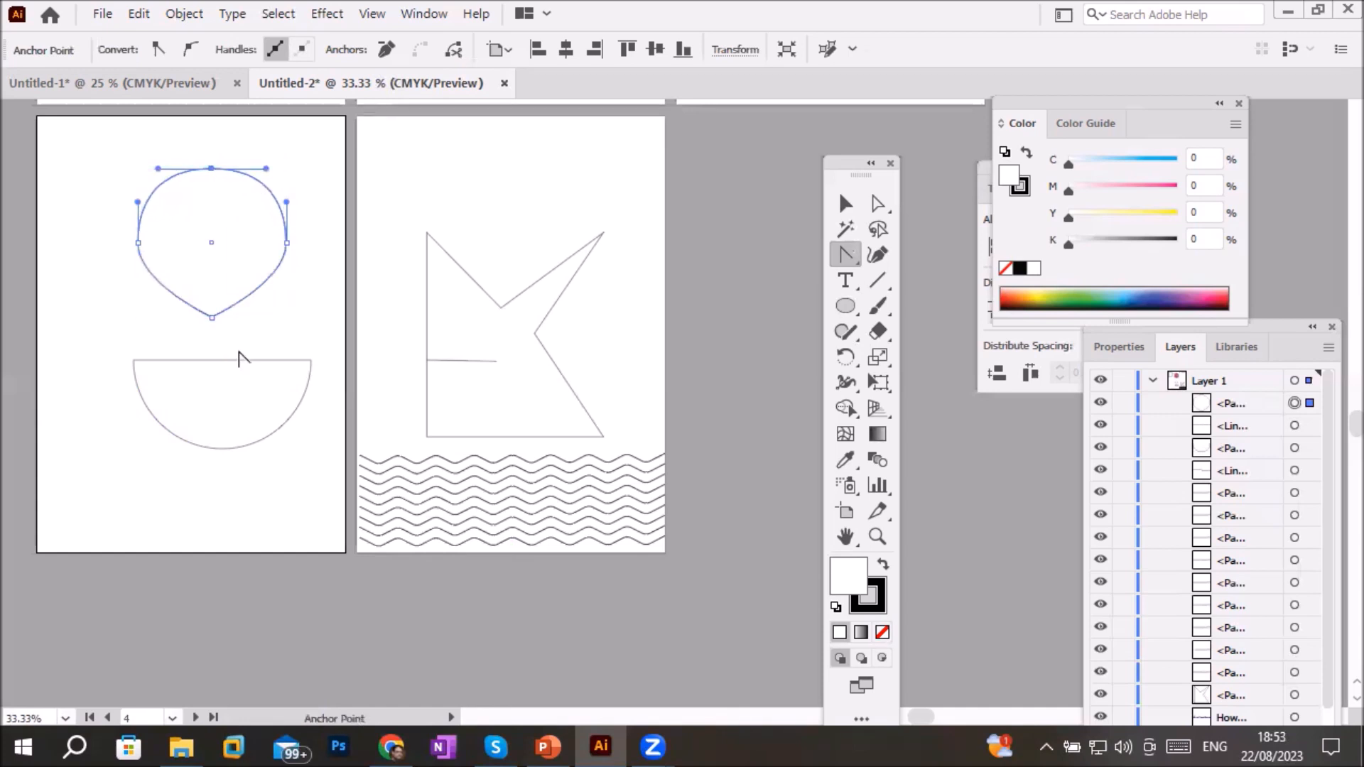
drag(212, 317, 44, 321)
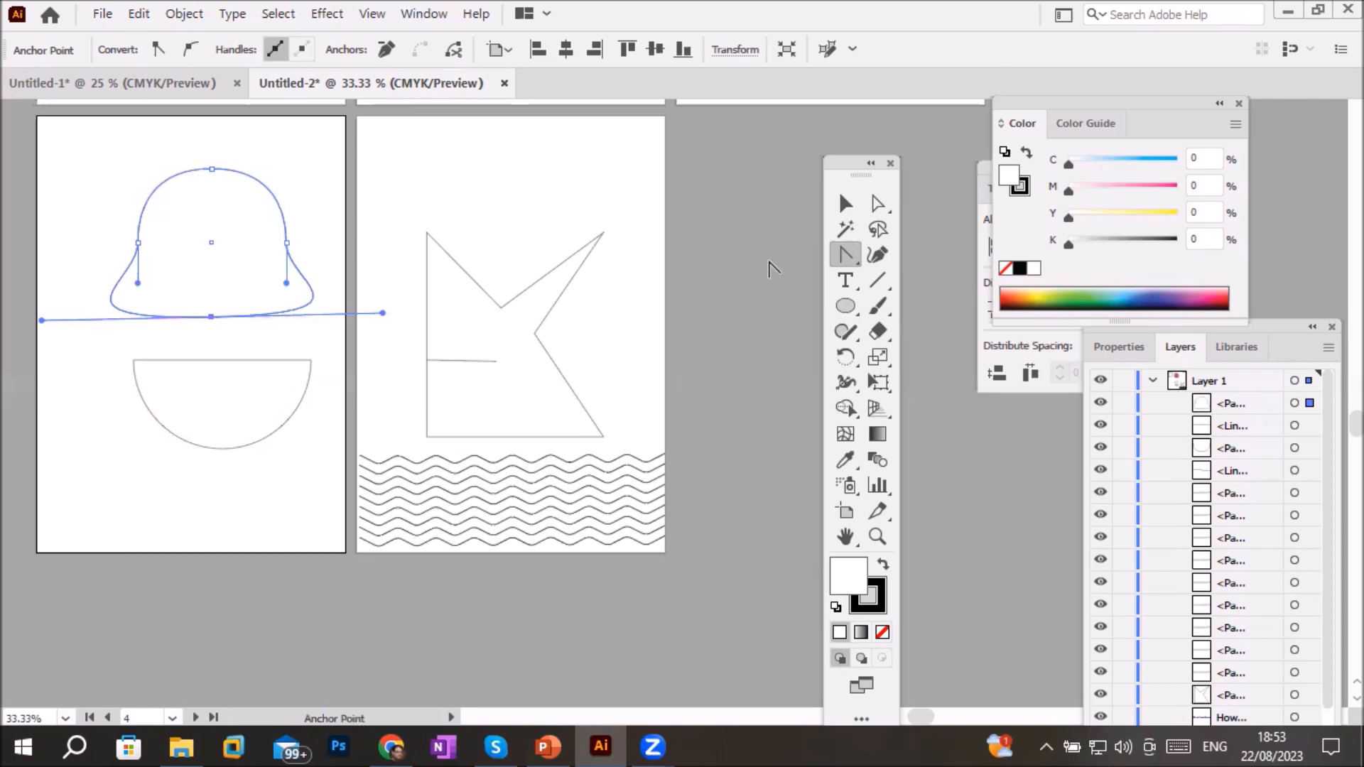
Draw a tall rectangle with the Rectangle tool in the middle of the empty artboard beside the red artwork
click(844, 306)
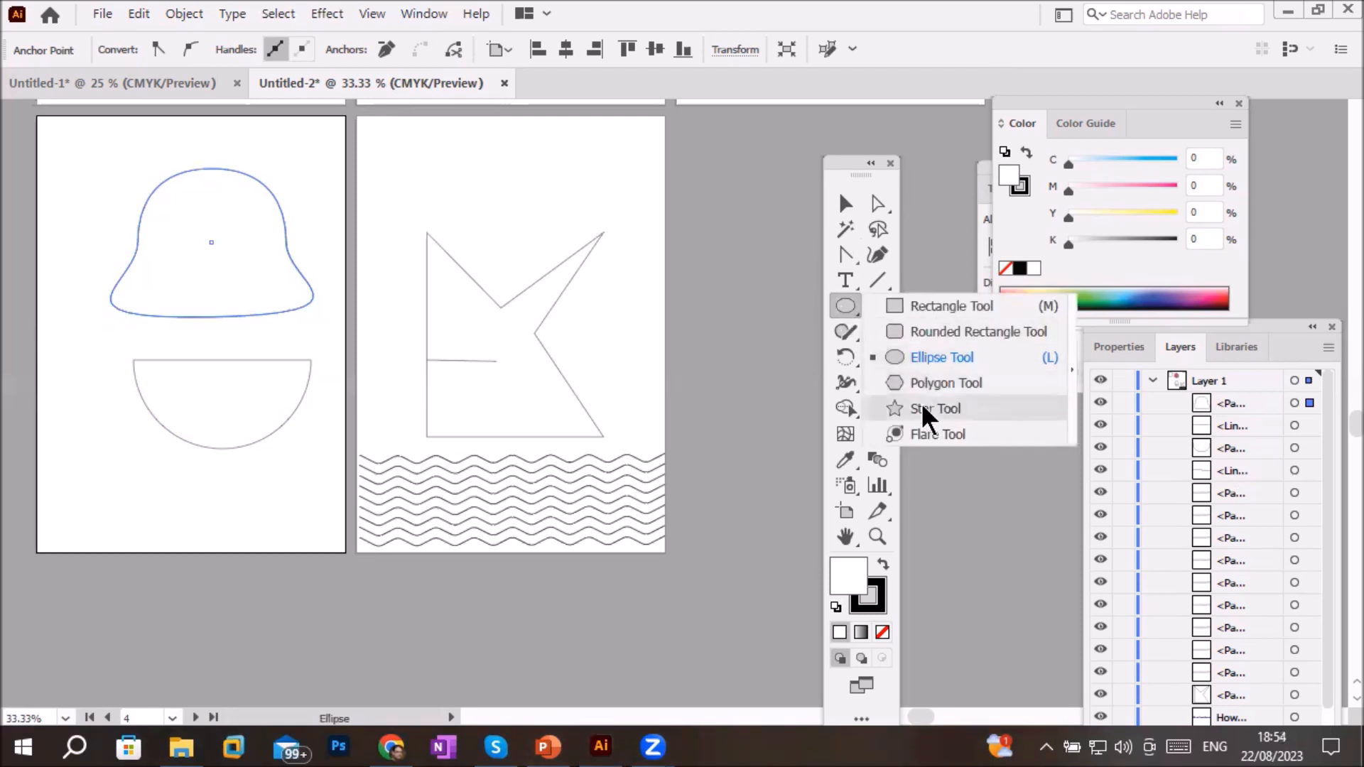
click(941, 304)
scroll(578, 183, up, 2)
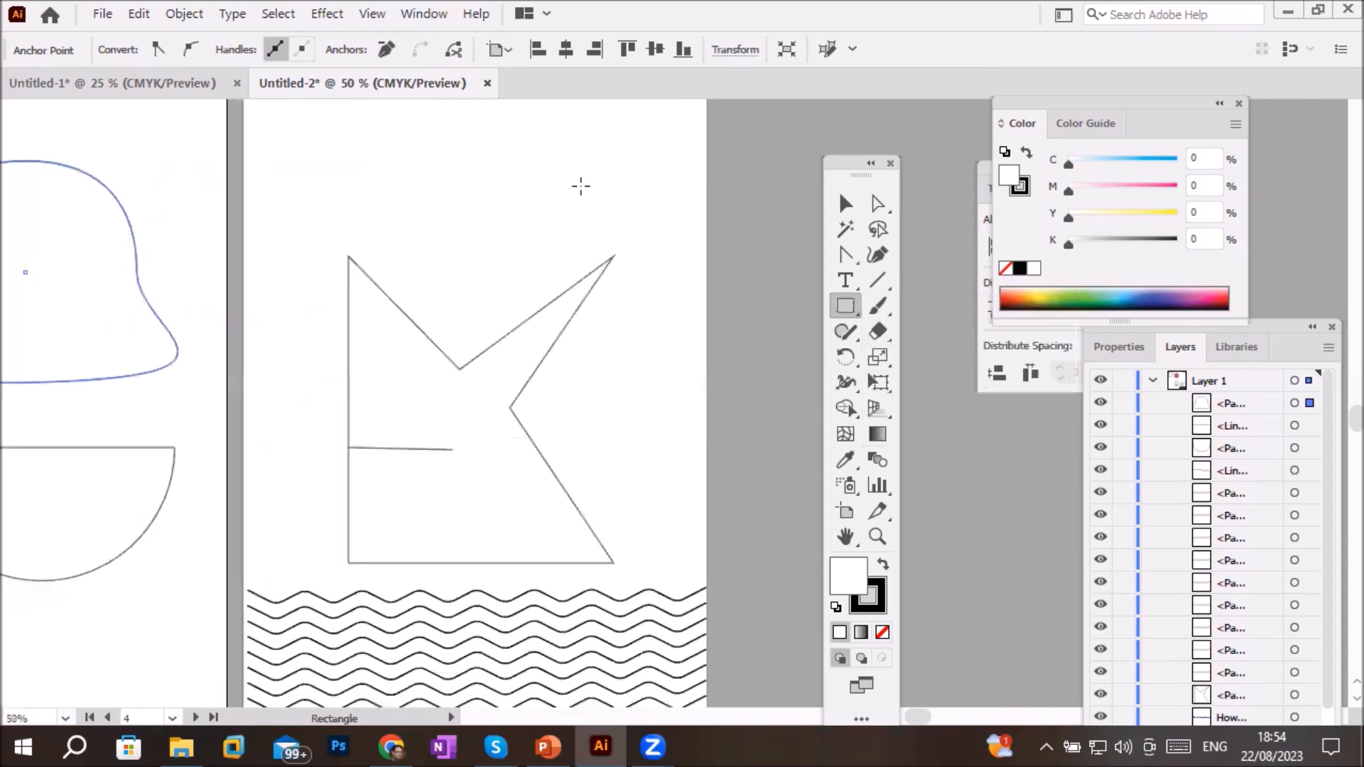
scroll(606, 192, down, 2)
key(space)
drag(664, 174, 446, 718)
mouse_move(204, 299)
mouse_down()
mouse_move(350, 524)
mouse_move(390, 530)
mouse_up()
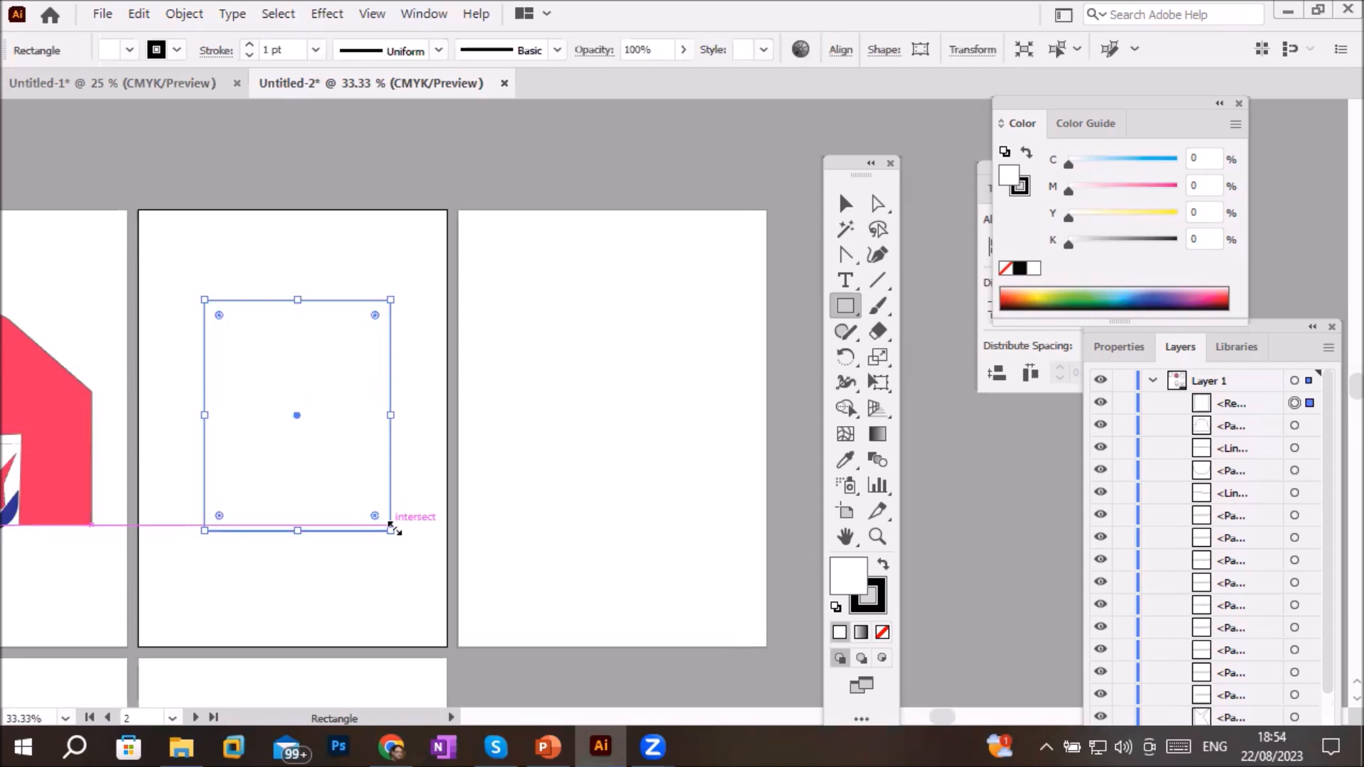
Curve the rectangle's upper-right corner outward with the Anchor Point tool and deselect the shape
click(844, 253)
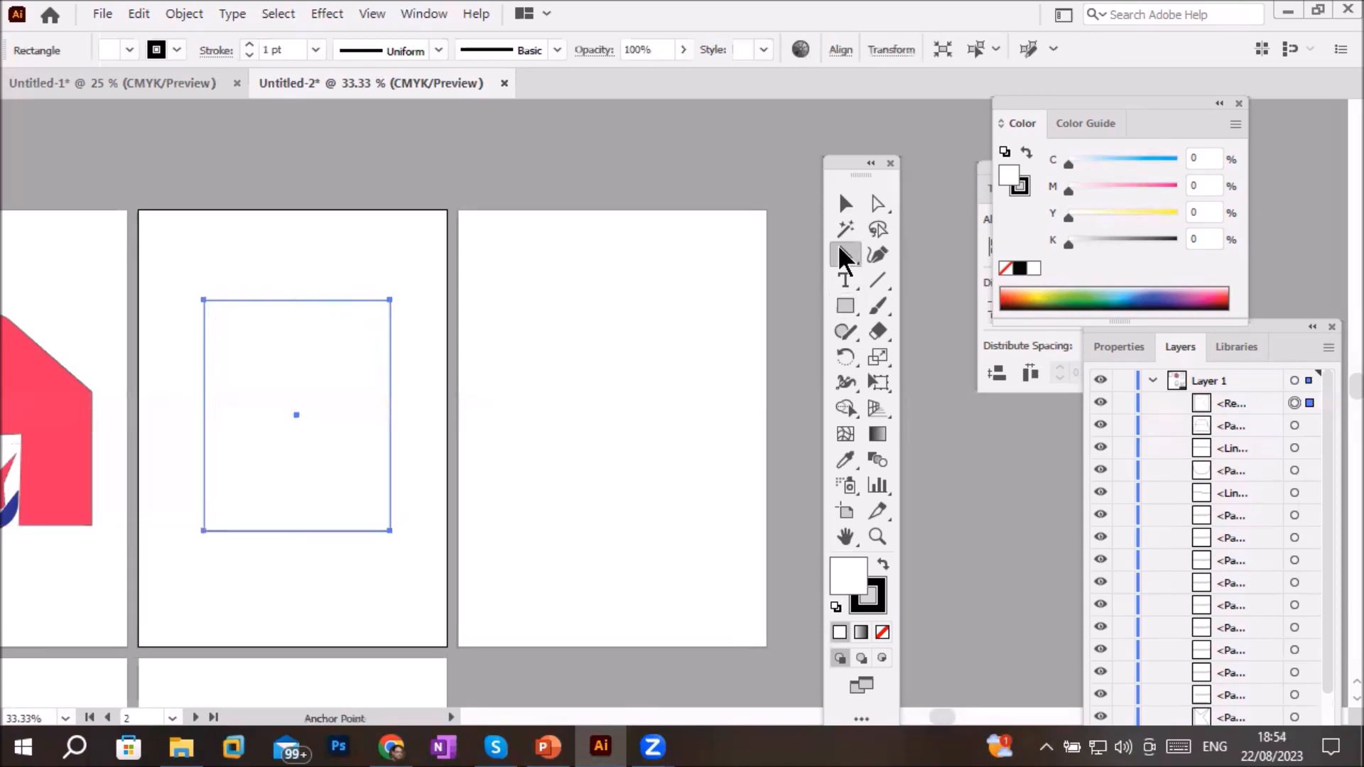
click(837, 244)
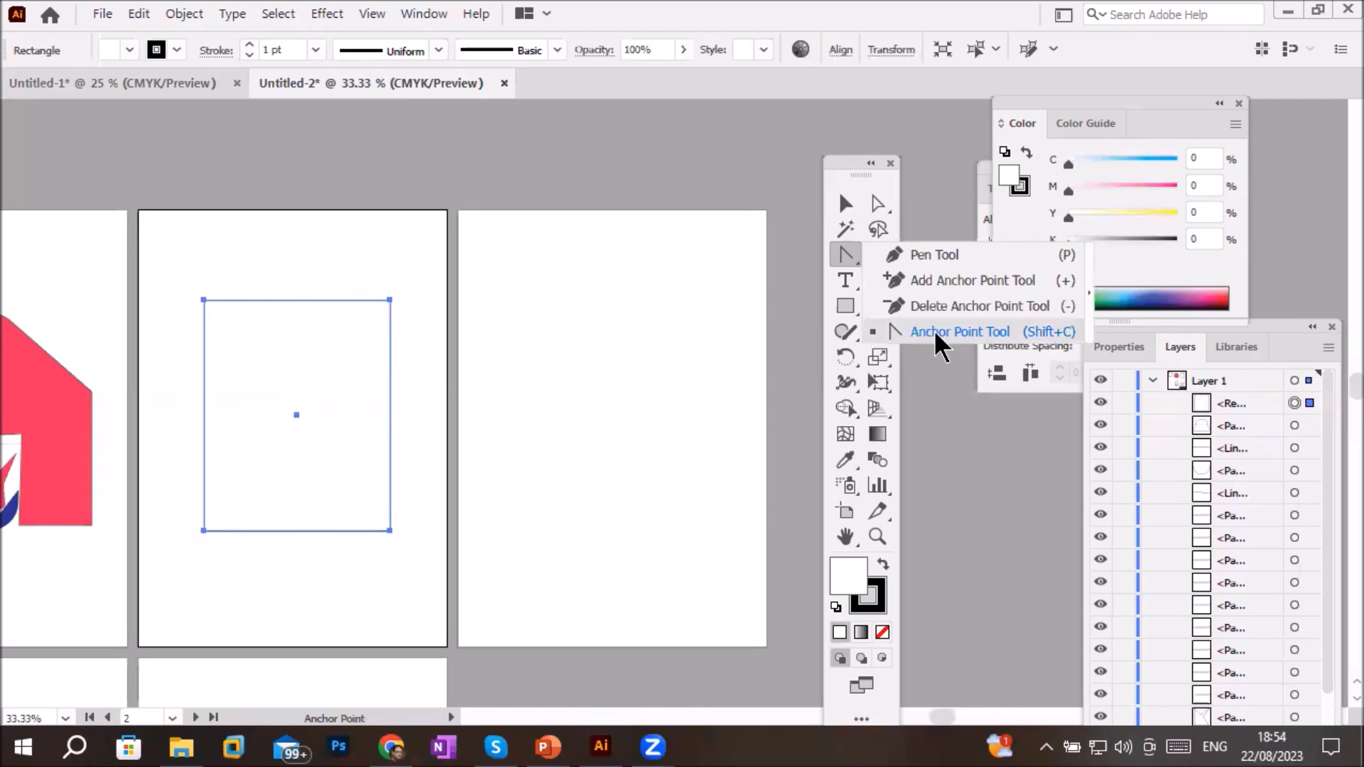
click(936, 336)
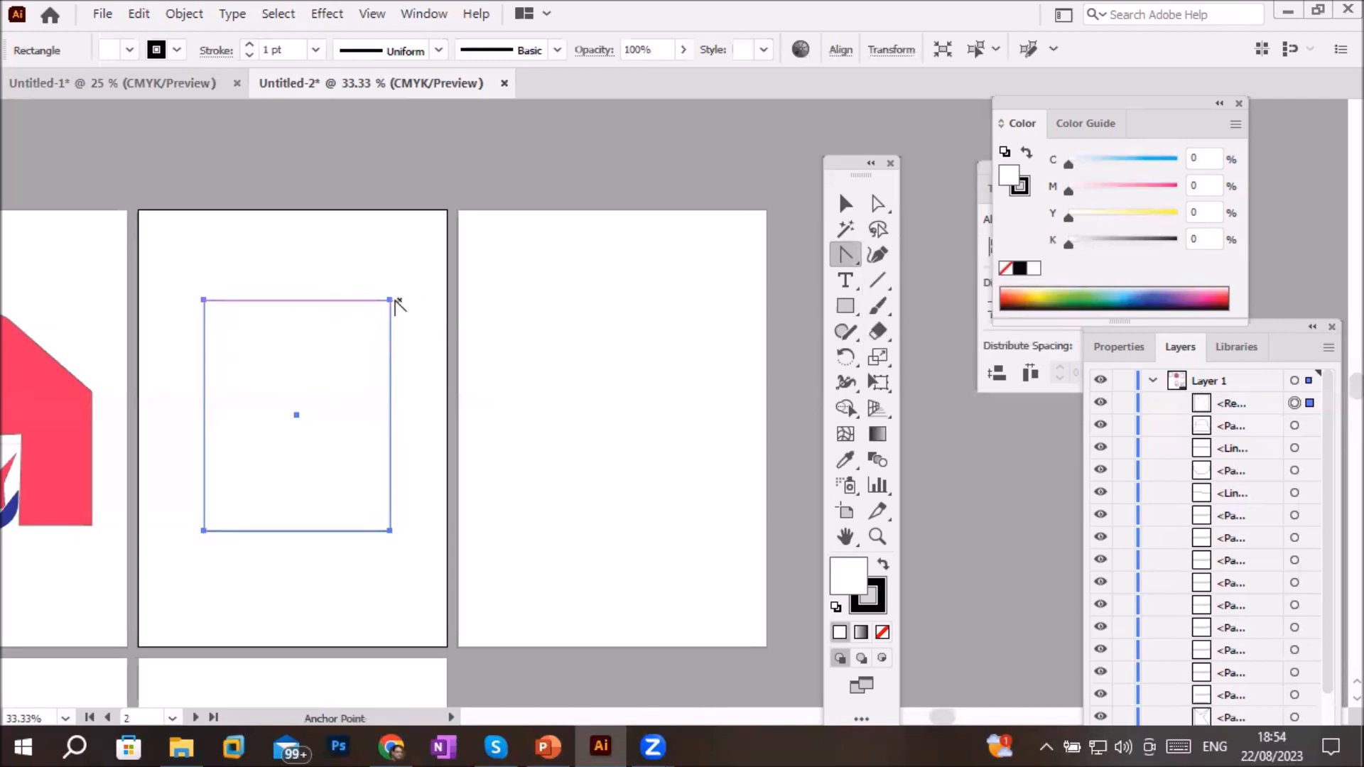
drag(390, 301, 458, 364)
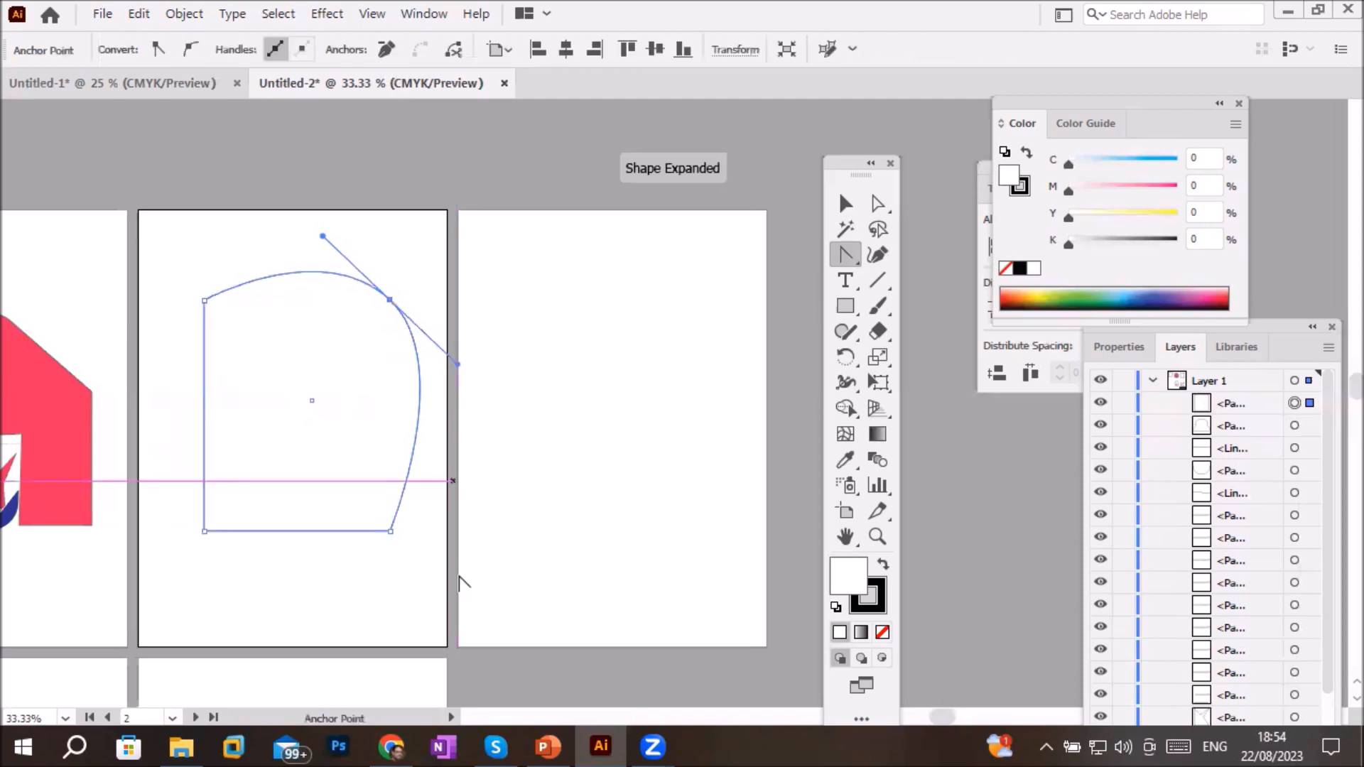
click(847, 206)
click(584, 345)
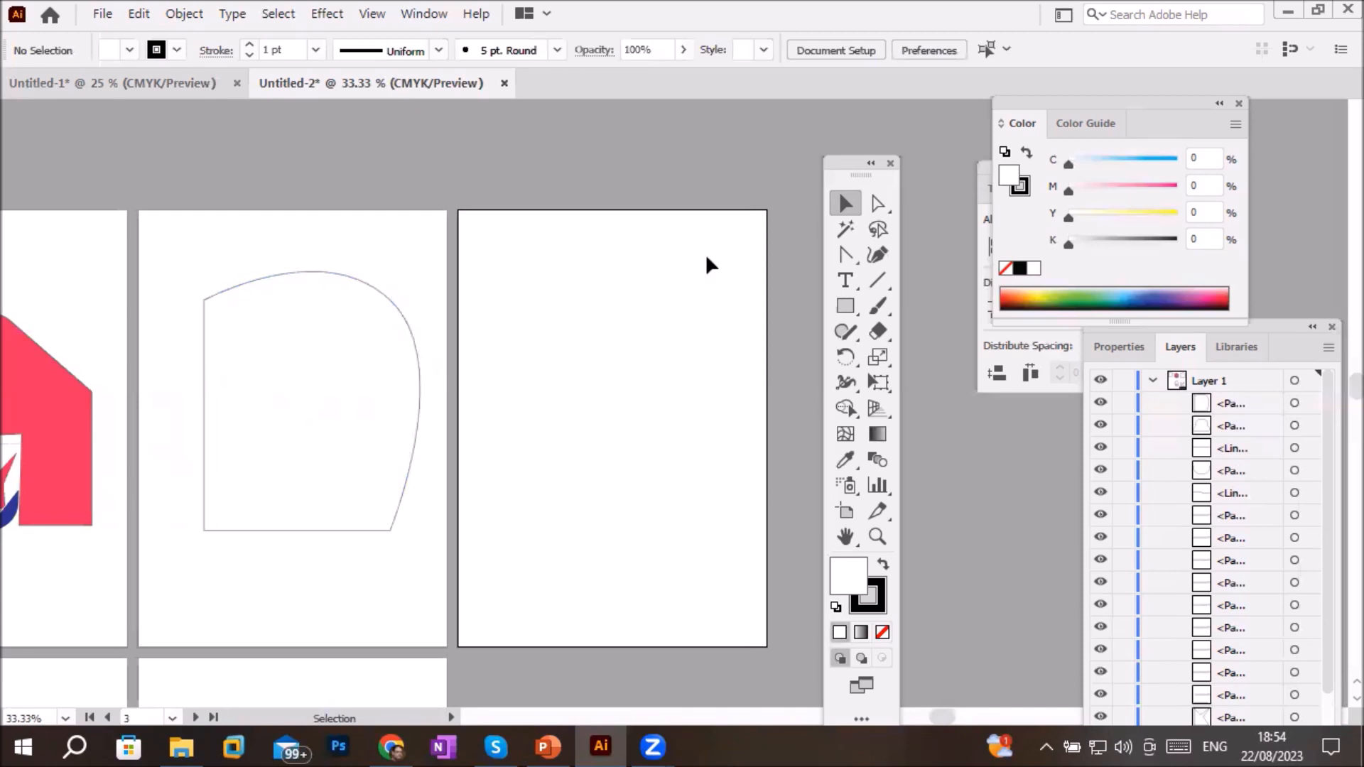
Convert the shape's curved upper-right anchor point back into a sharp corner with the Anchor Point tool
click(415, 371)
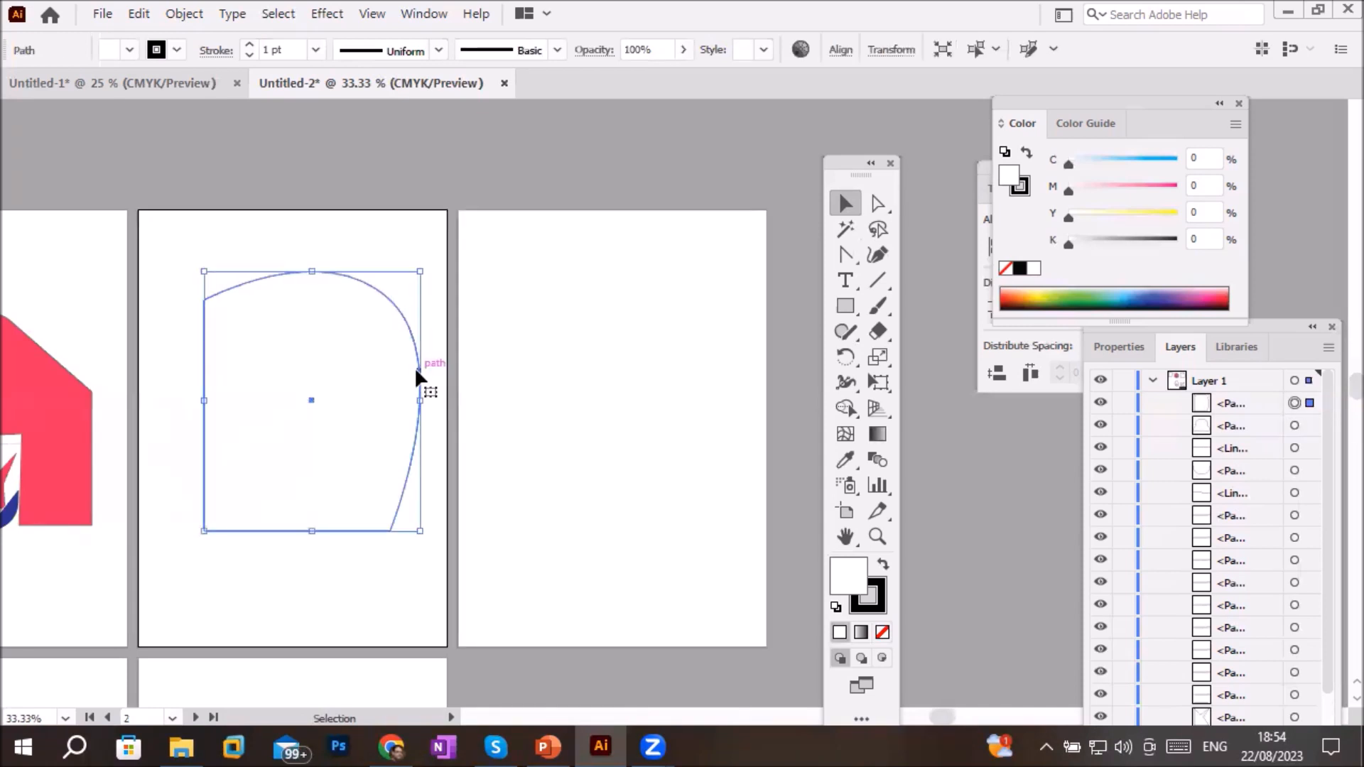
click(878, 201)
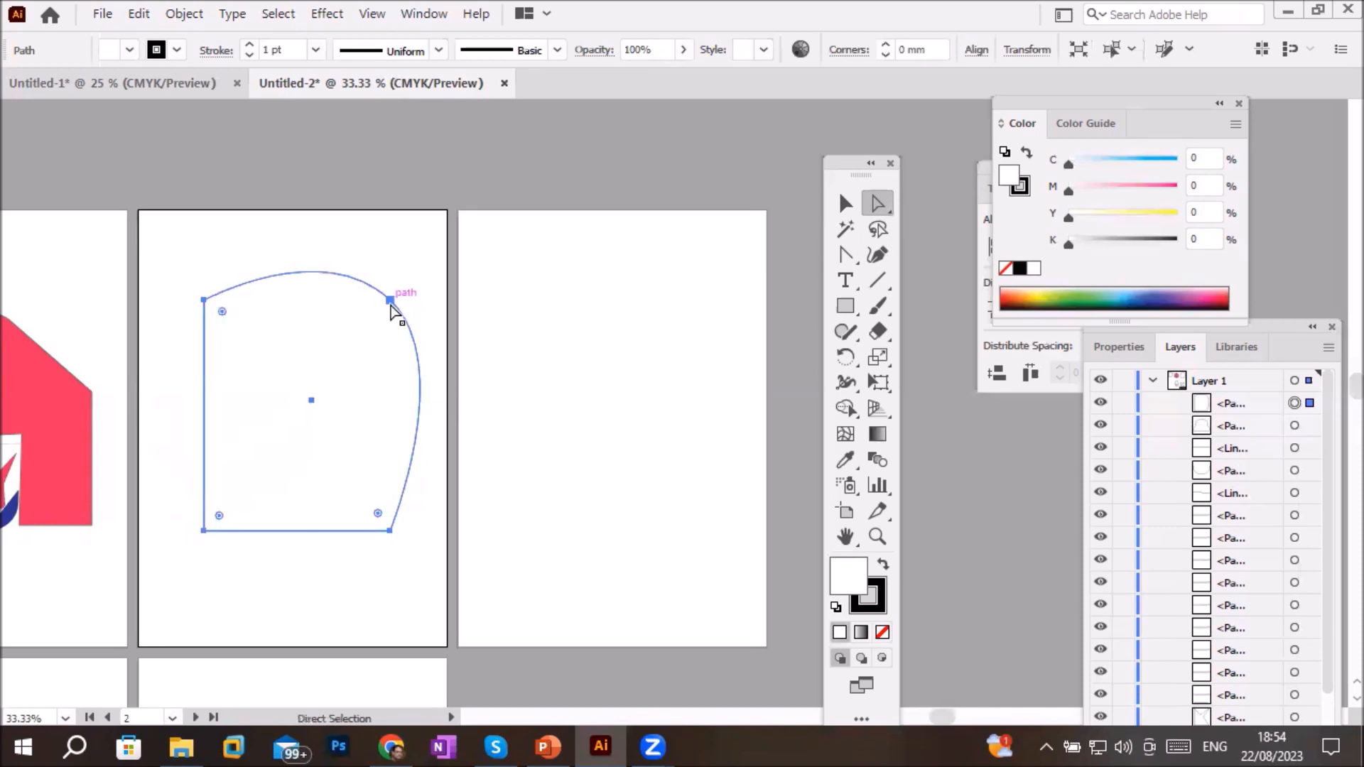
click(842, 255)
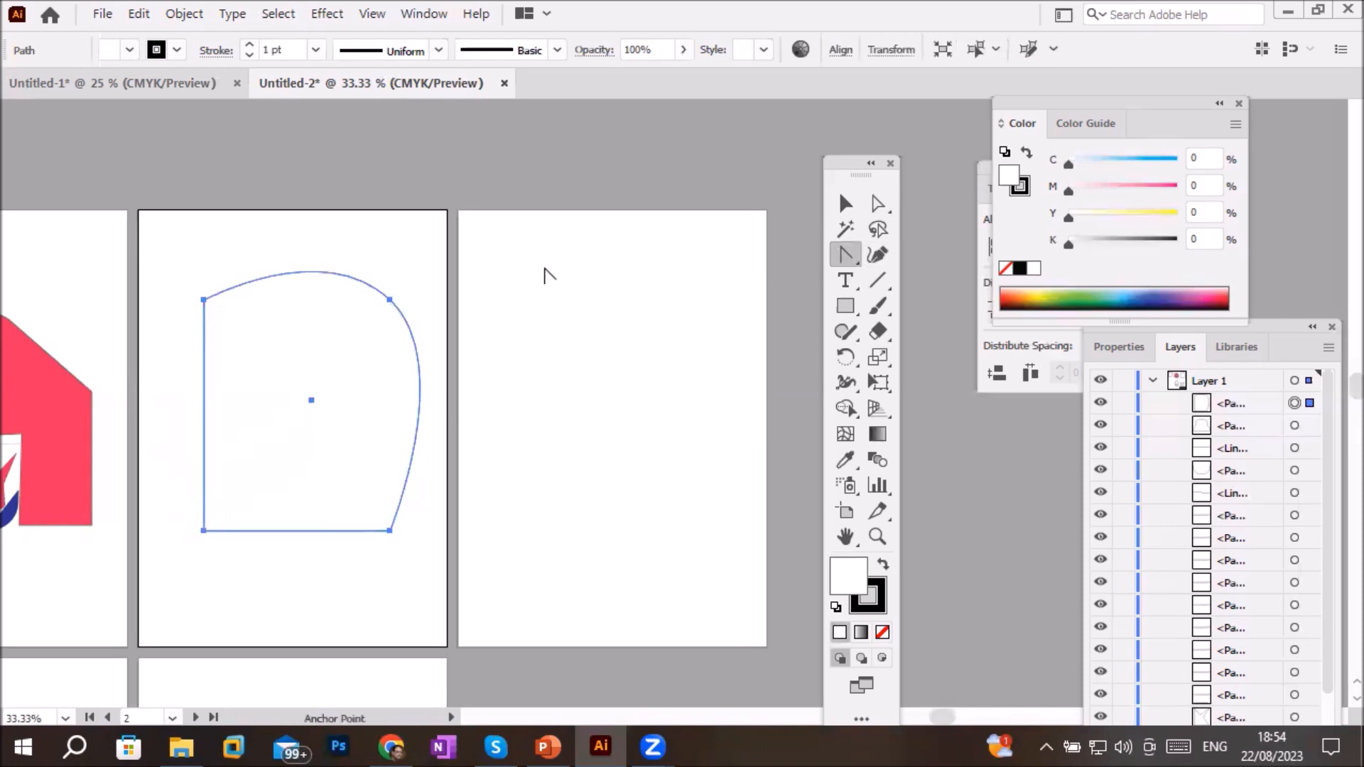
click(391, 300)
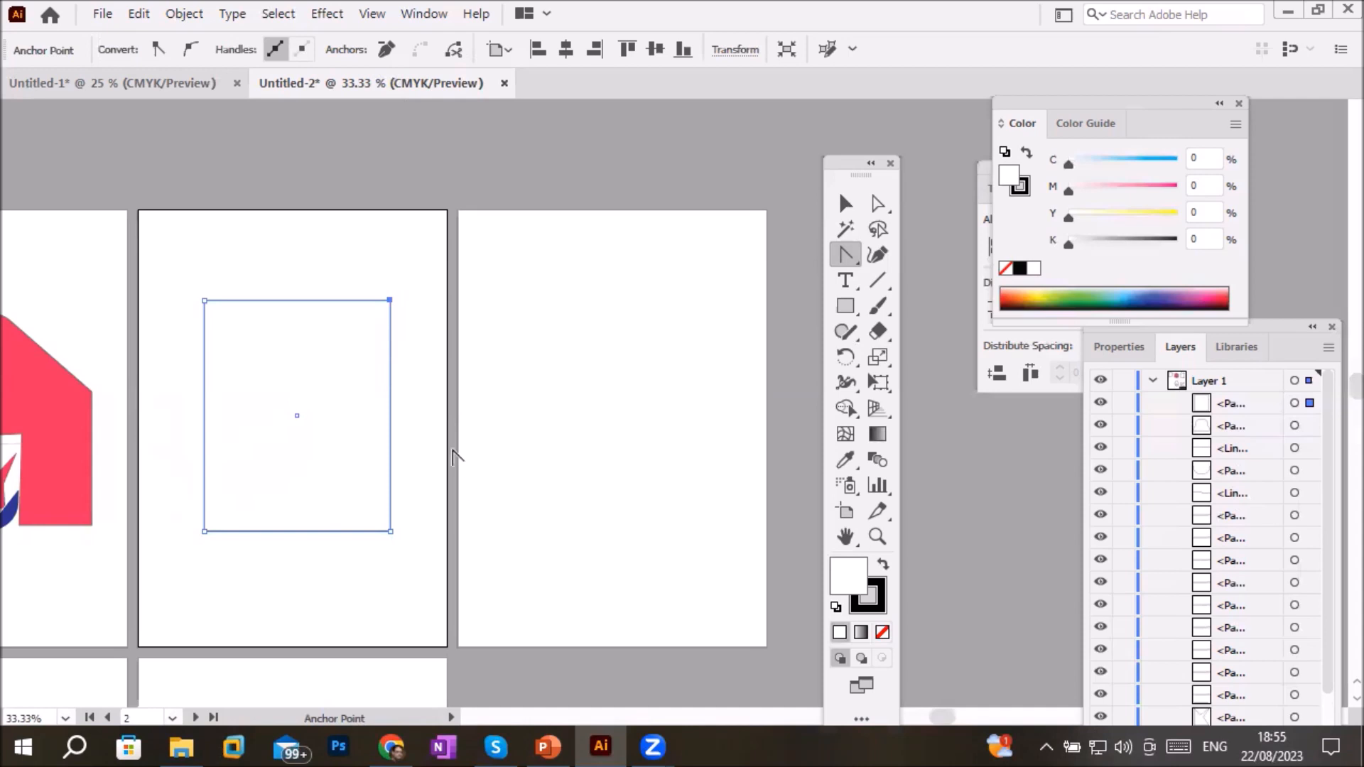
Pull curve handles from all four corners of the rectangle with the Anchor Point tool to form a rounded, roughly oval shape
click(392, 302)
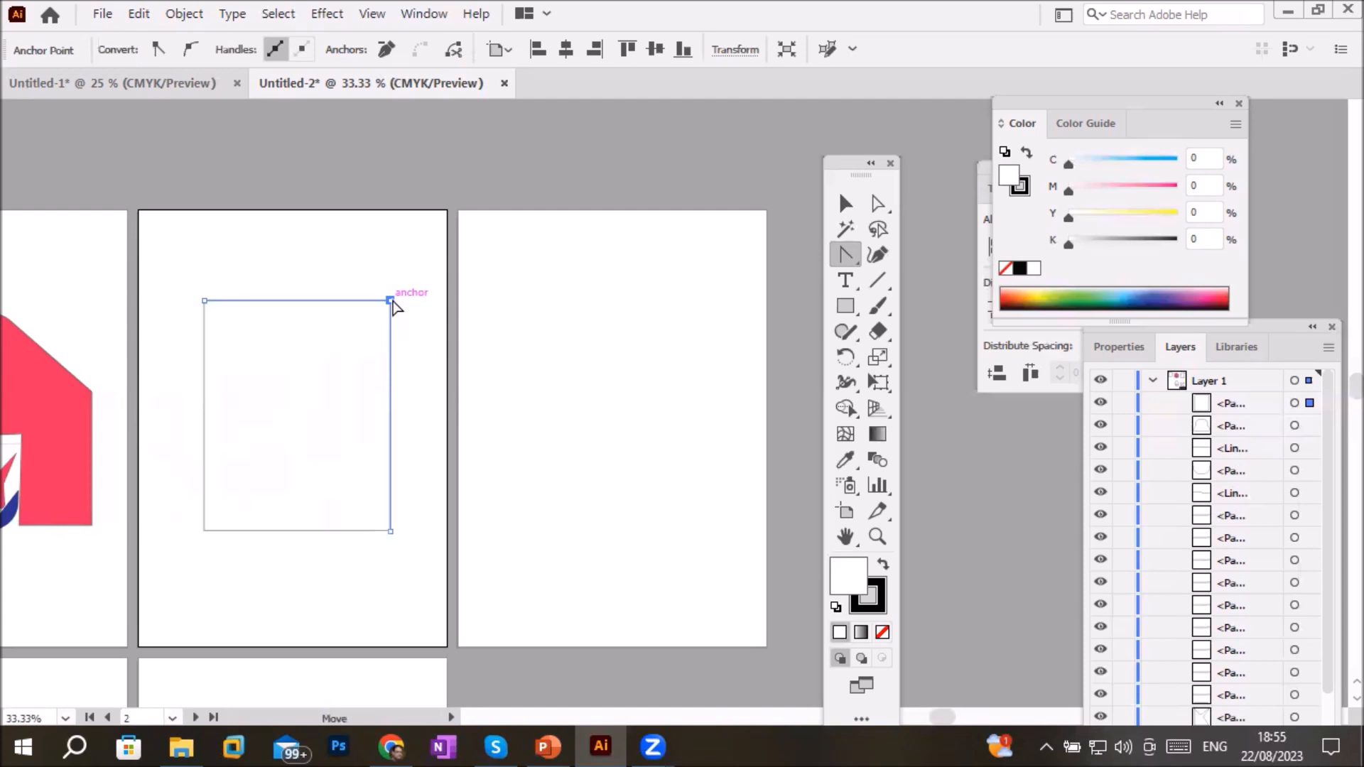
drag(411, 309, 469, 345)
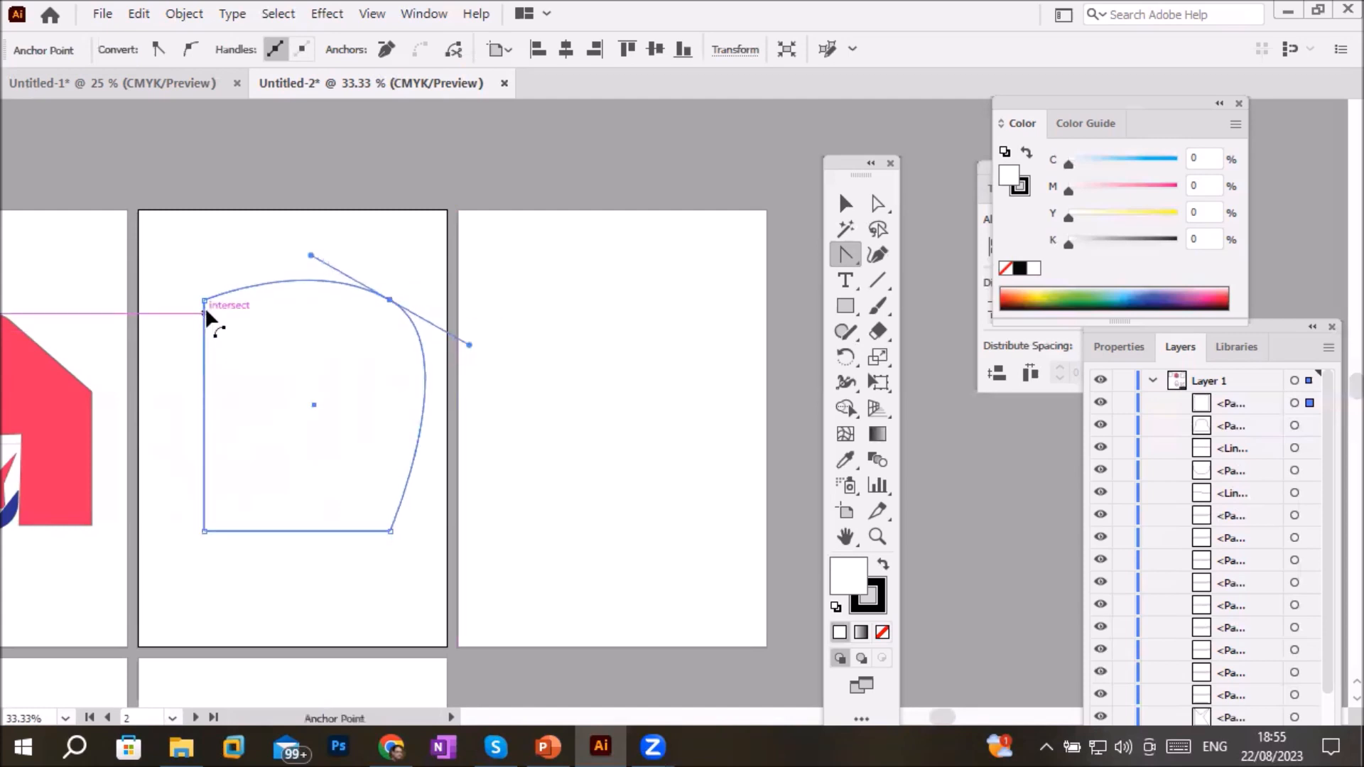
drag(205, 302, 269, 238)
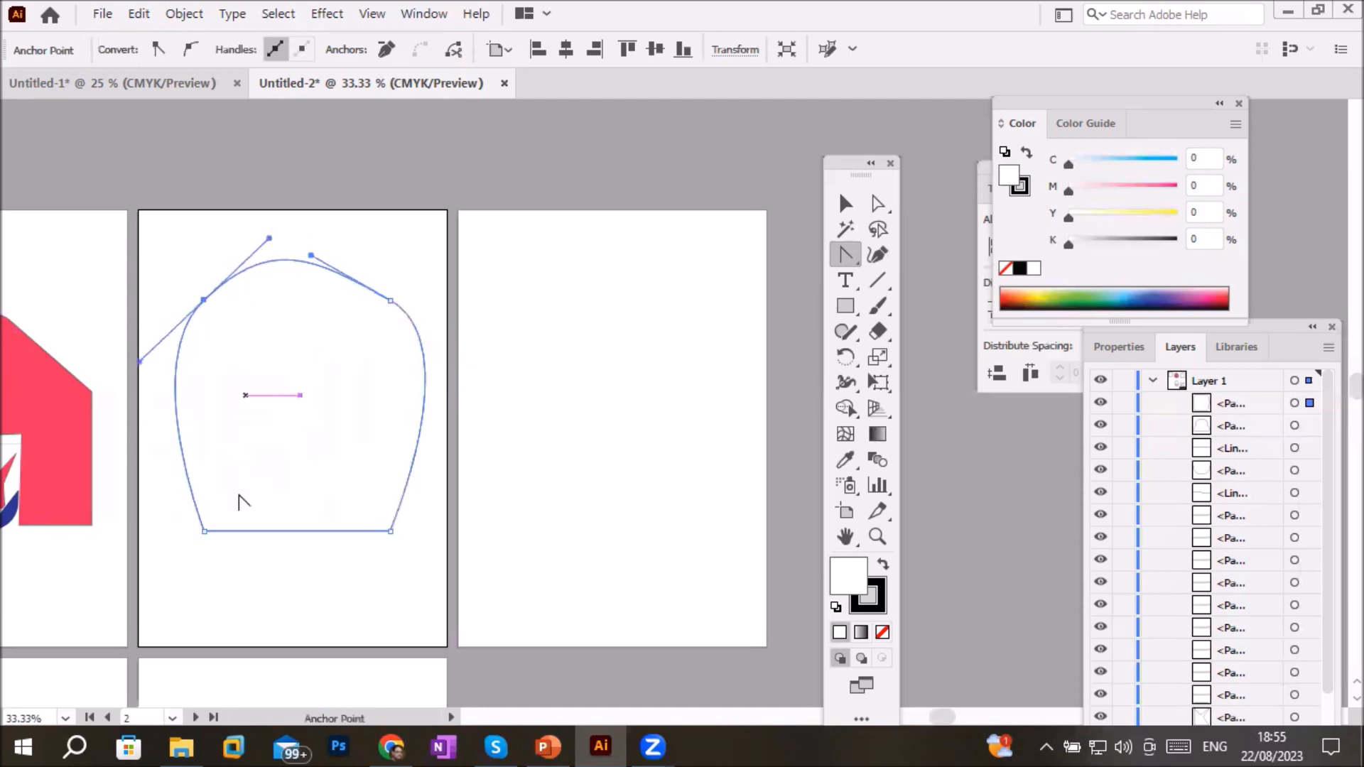
click(204, 531)
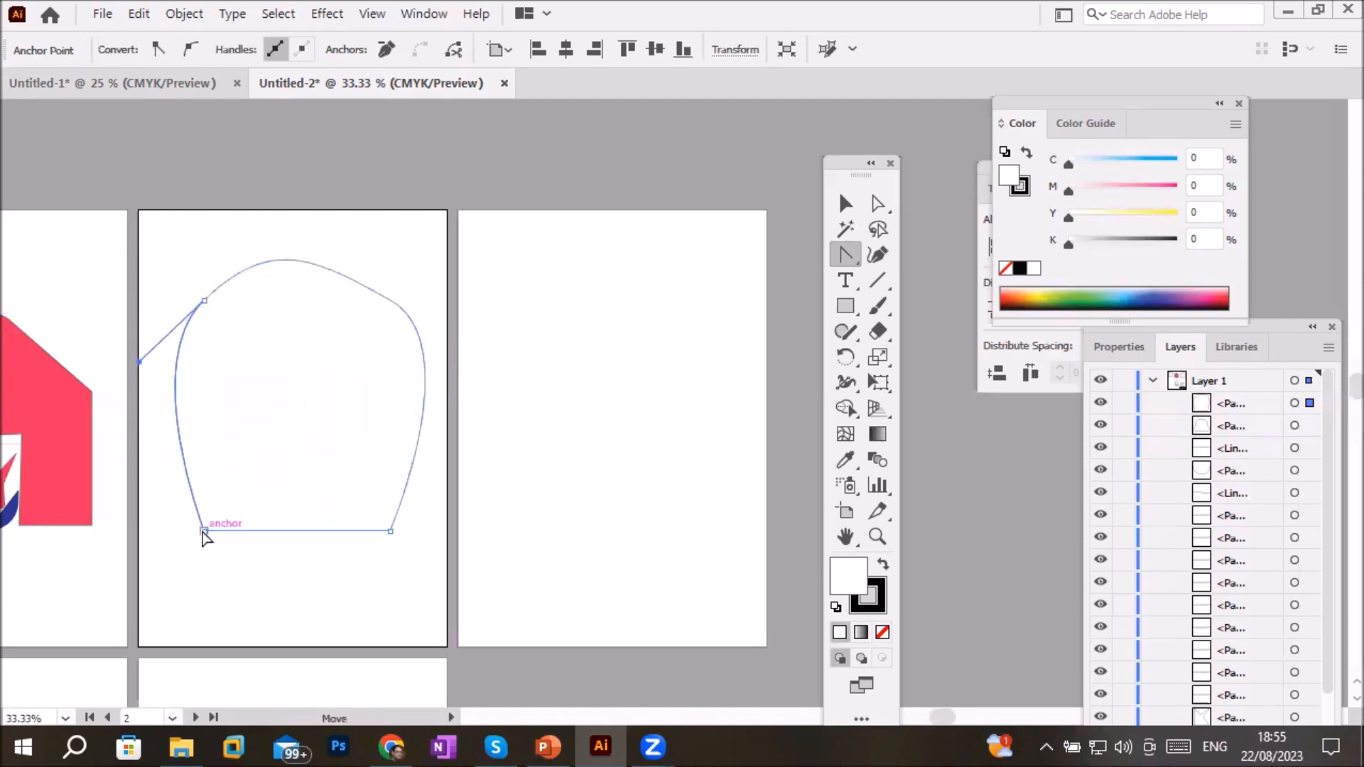
drag(217, 540, 153, 503)
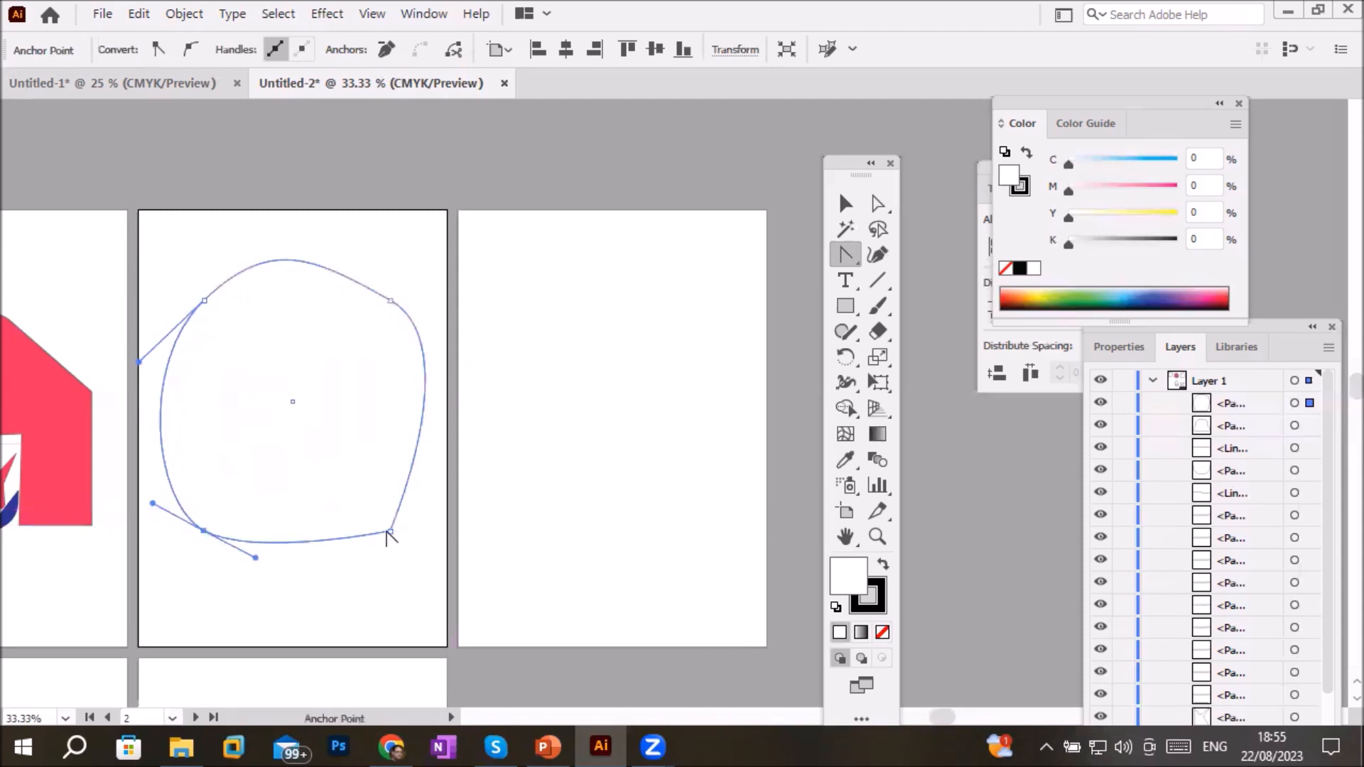
drag(390, 532, 338, 570)
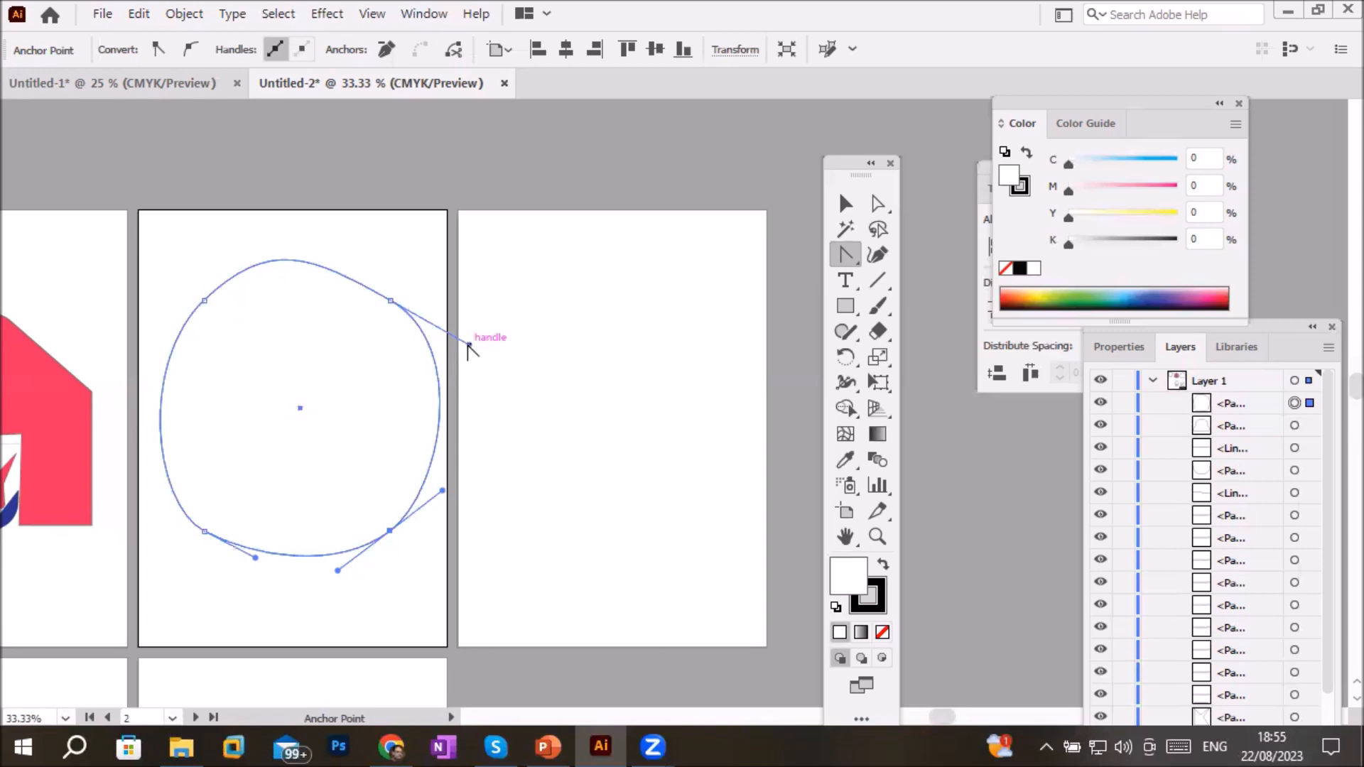
Swing the direction handle of the oval's upper-right anchor point downward with the Anchor Point tool and deselect the shape
drag(469, 345, 476, 403)
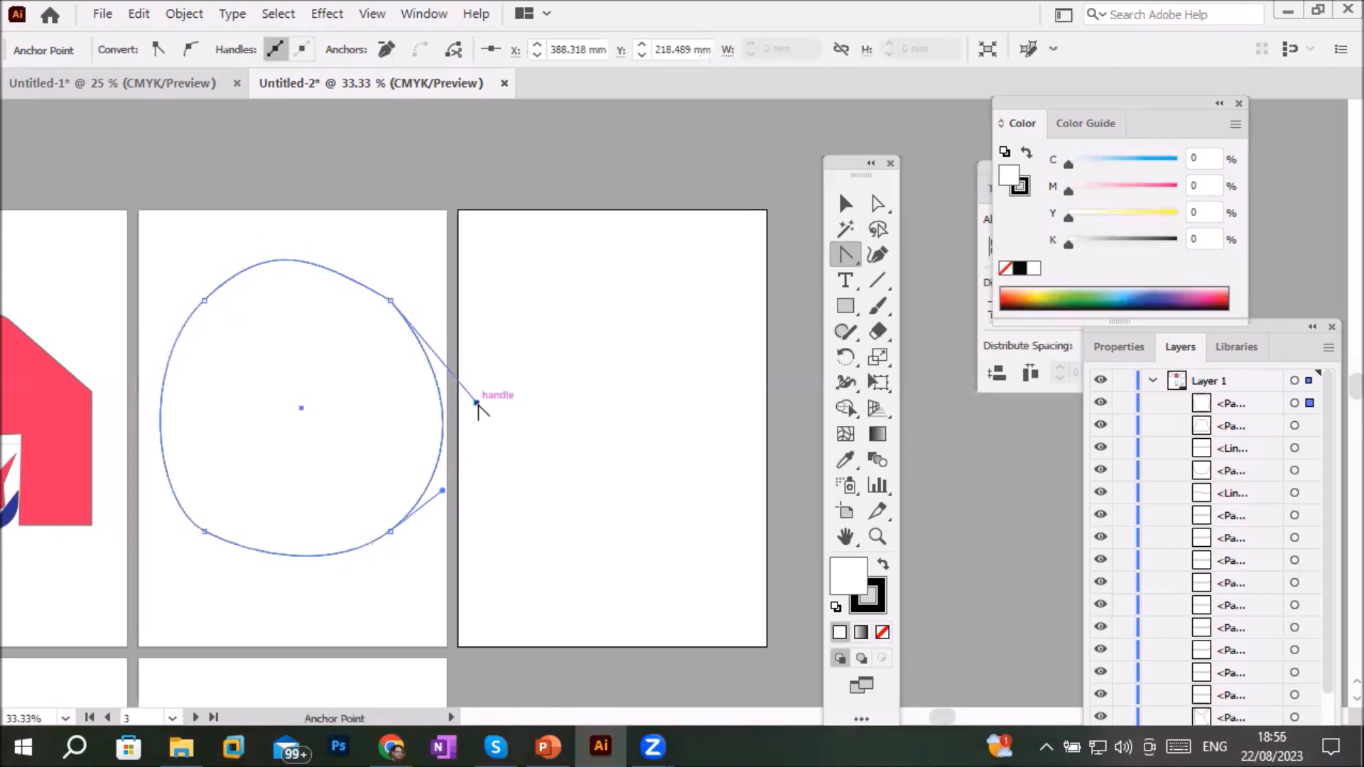
key(v)
click(577, 336)
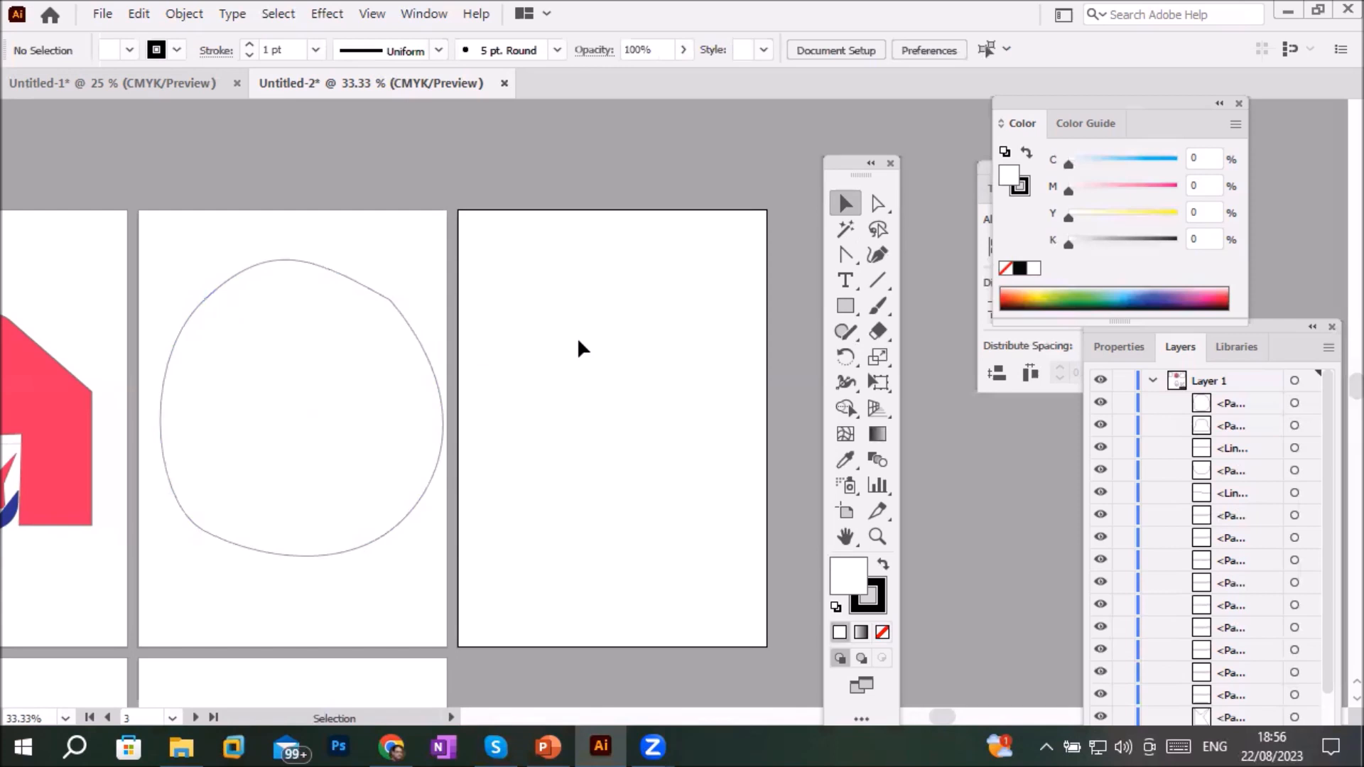
Convert all four curved anchor points of the oval shape into sharp corners with the Anchor Point tool, forming a rectangle
click(847, 254)
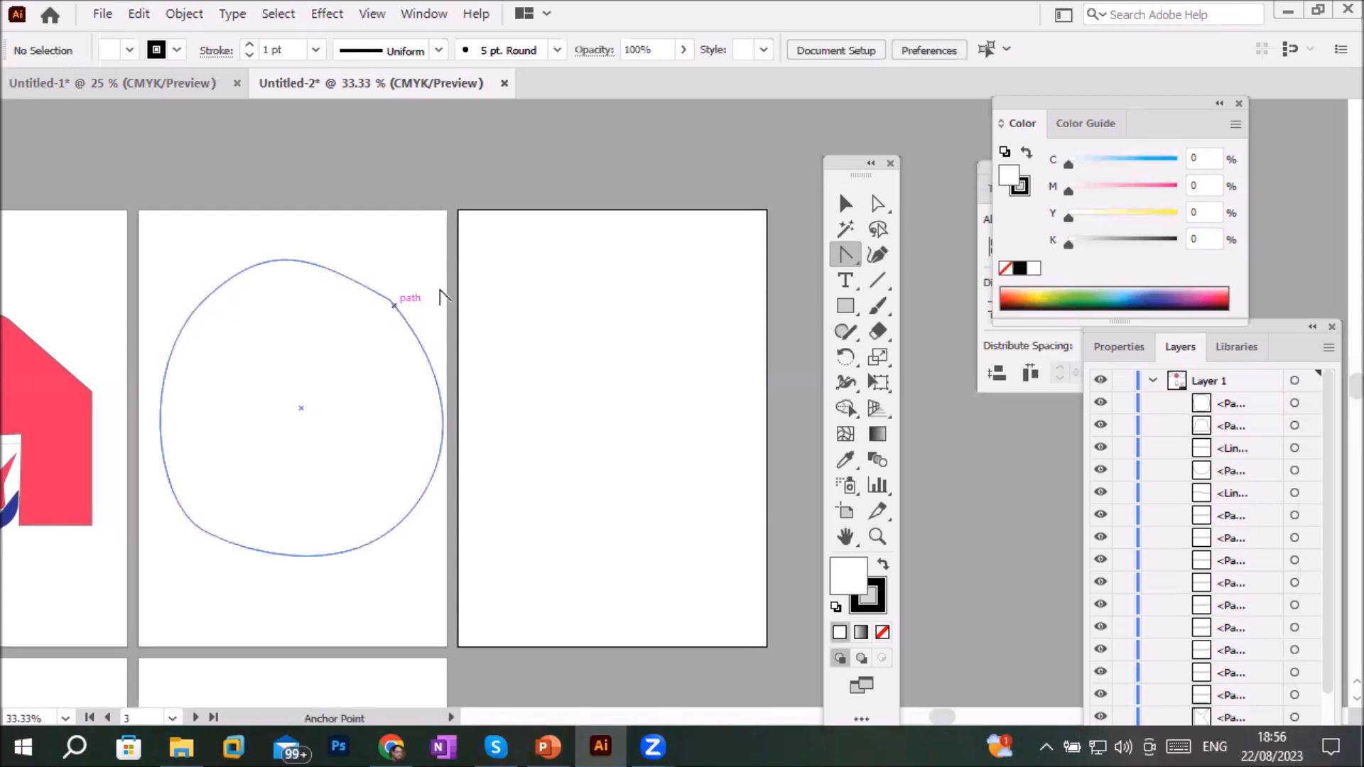
click(877, 204)
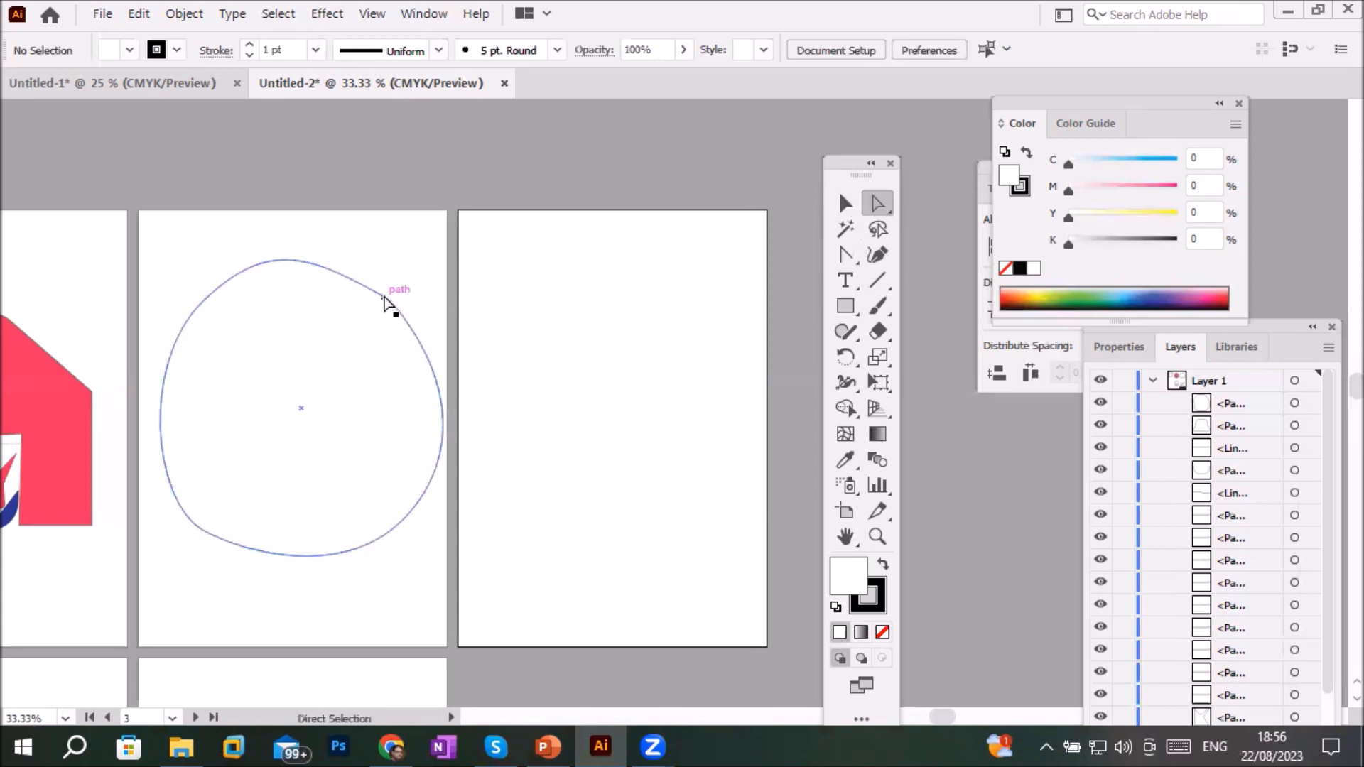
click(390, 294)
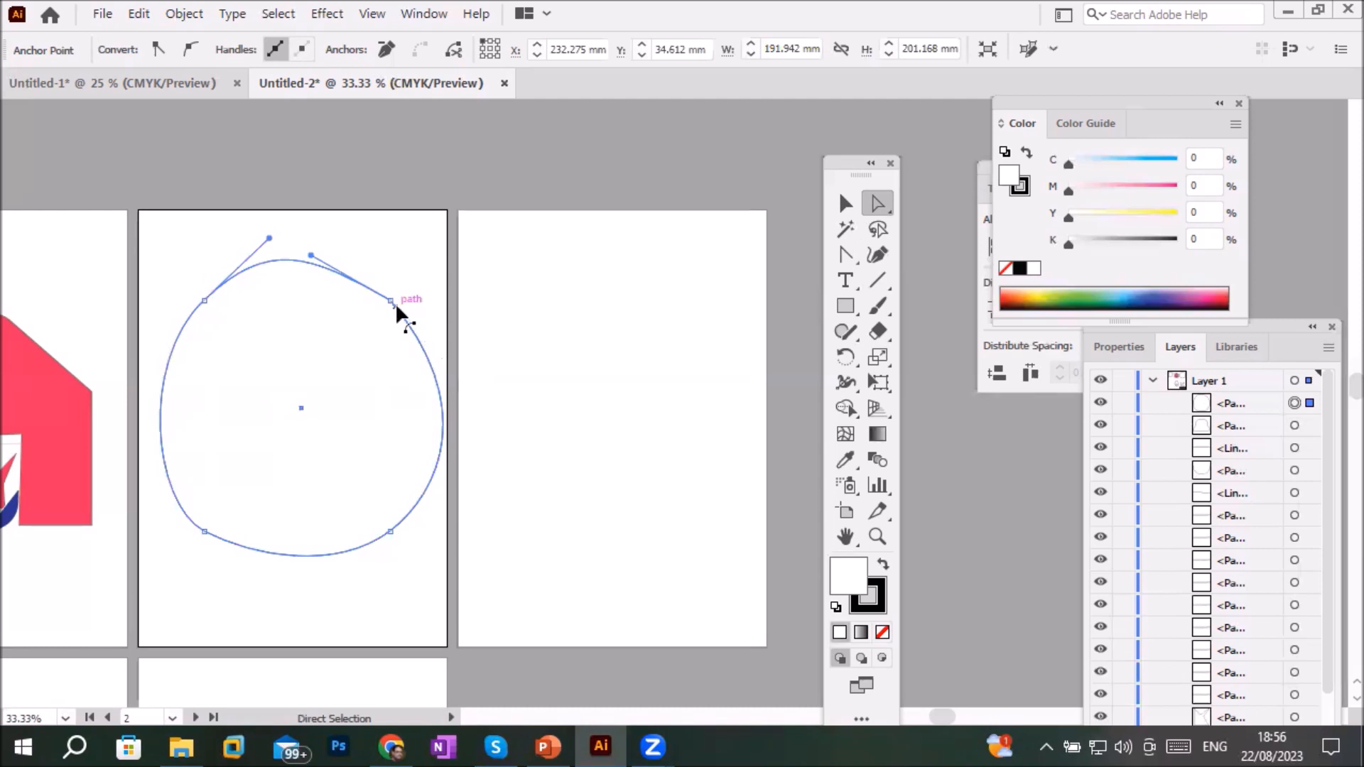
click(845, 257)
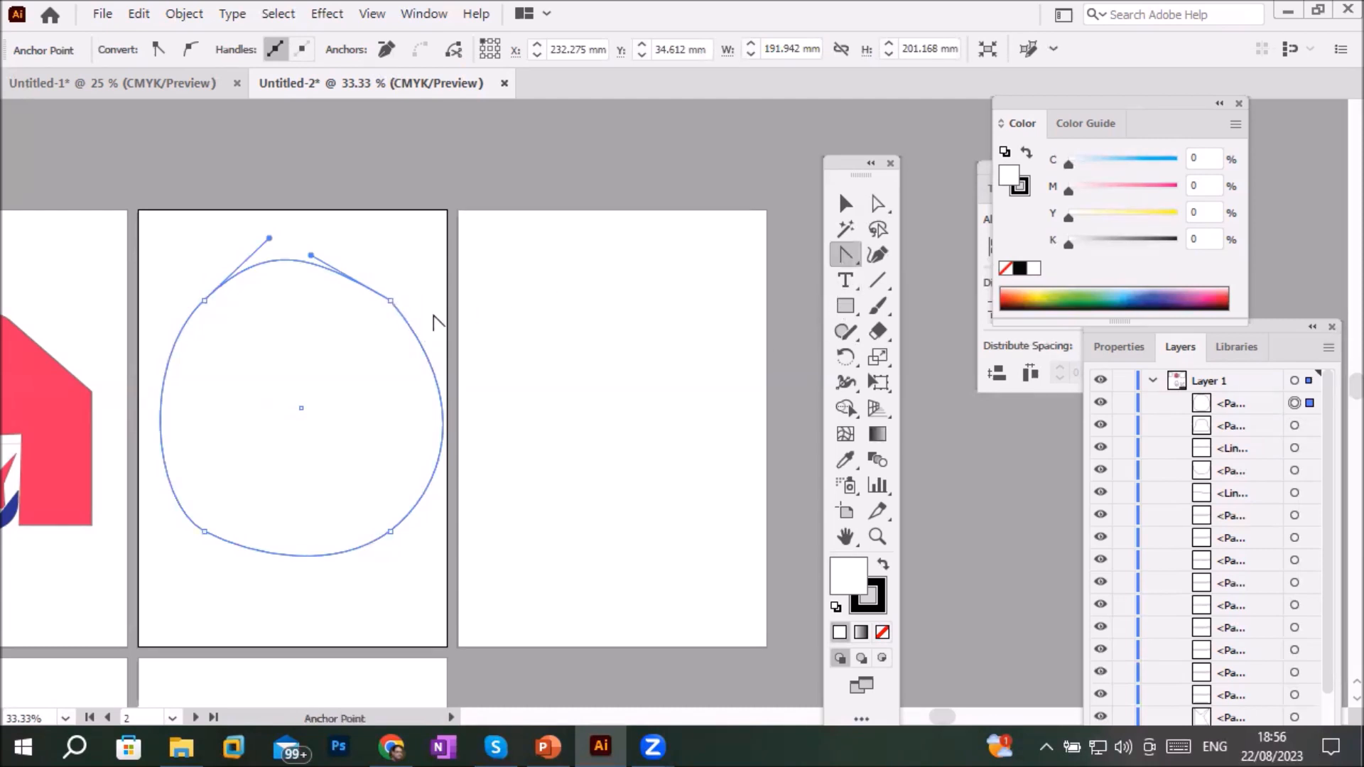
click(390, 299)
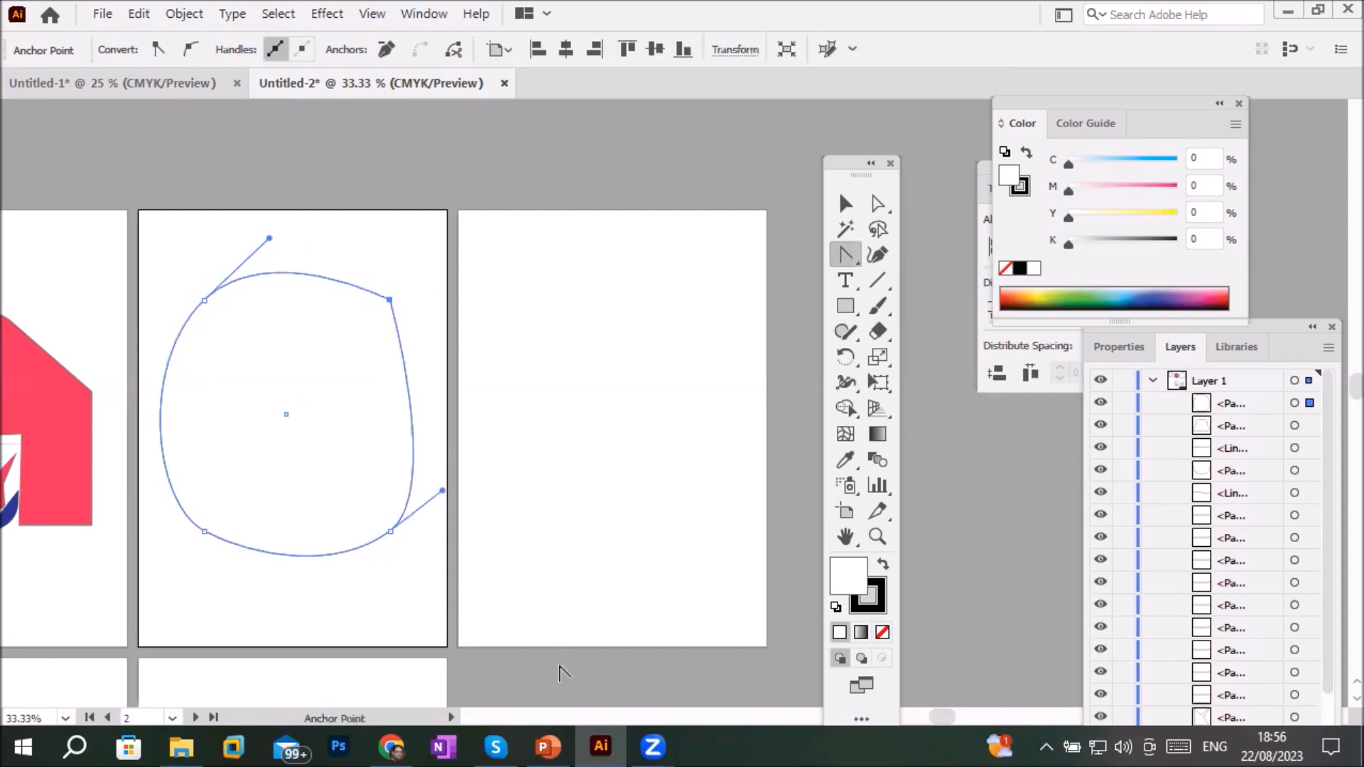
click(204, 300)
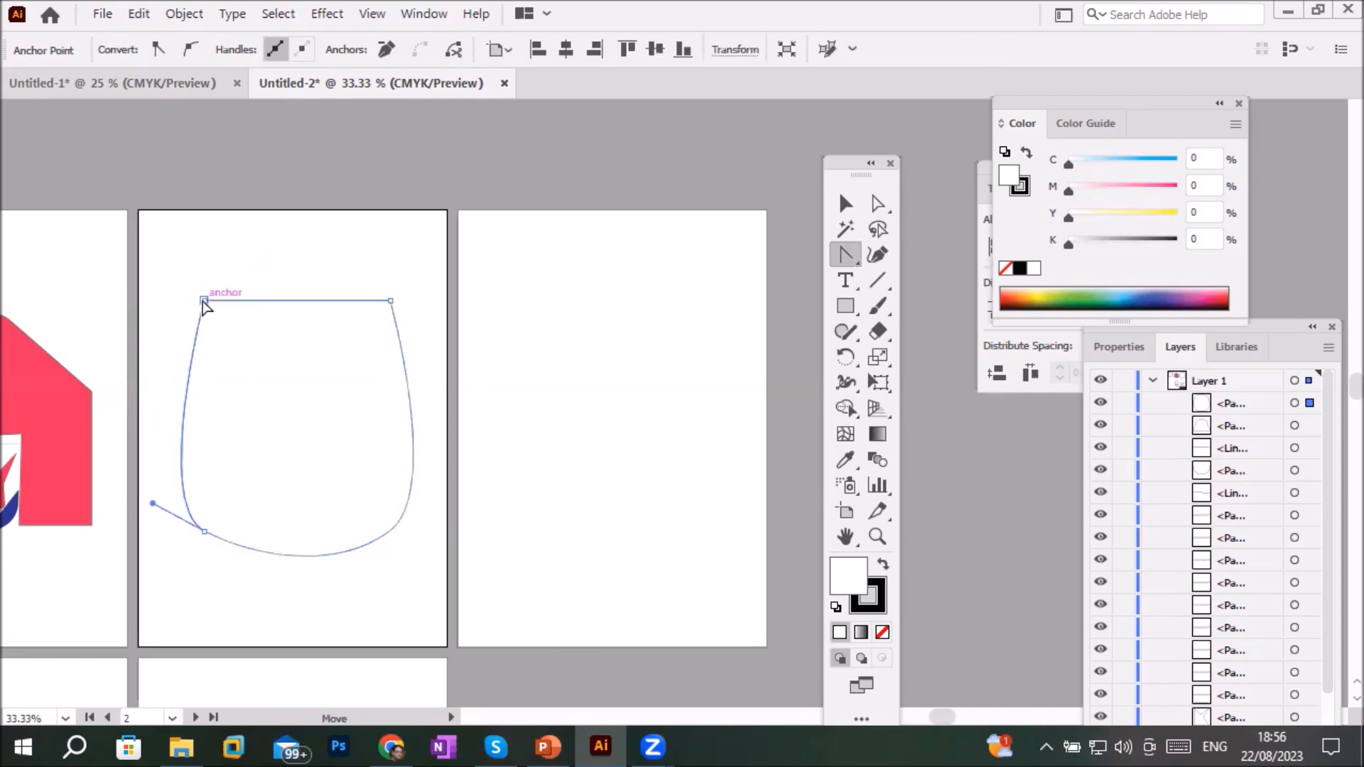
click(390, 528)
click(205, 529)
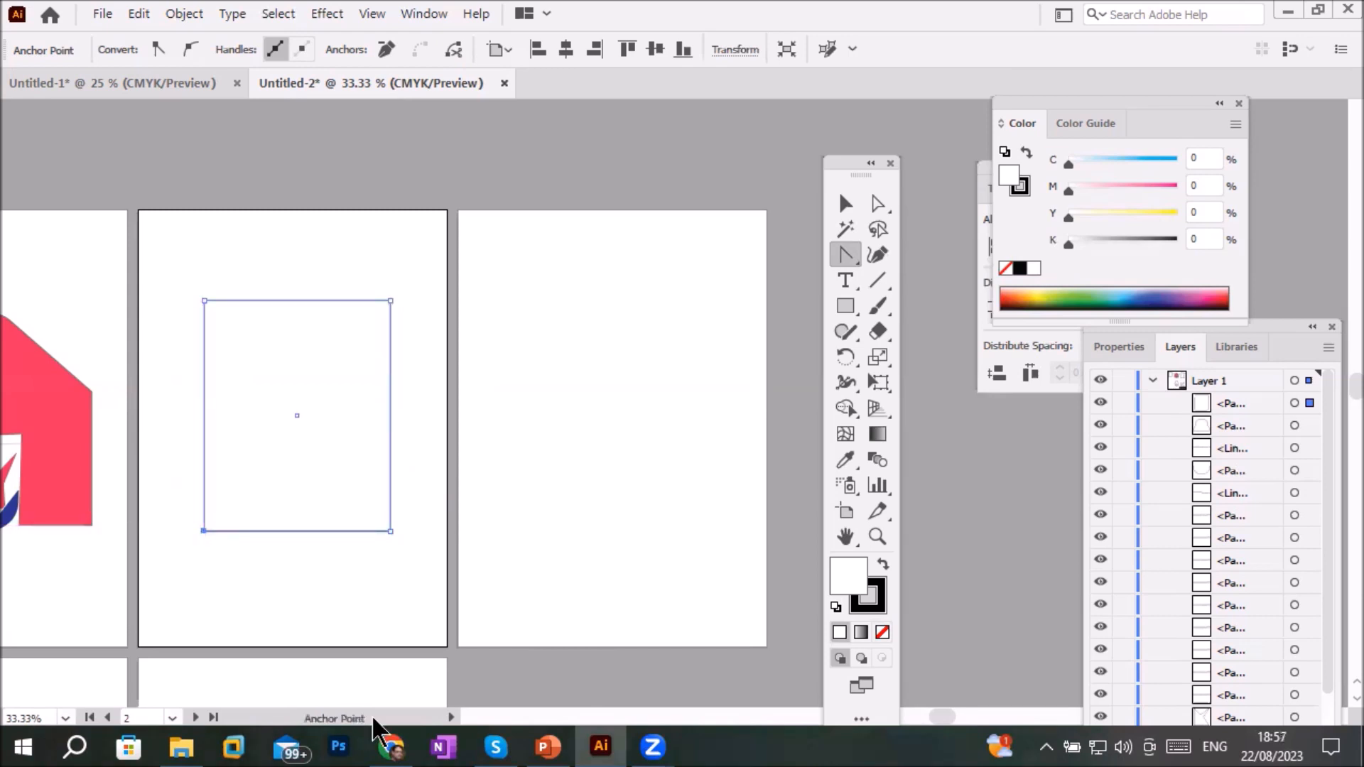
Draw a hexagon with the Polygon tool on the empty artboard beside the rectangle and move it to the artboard's middle
click(837, 259)
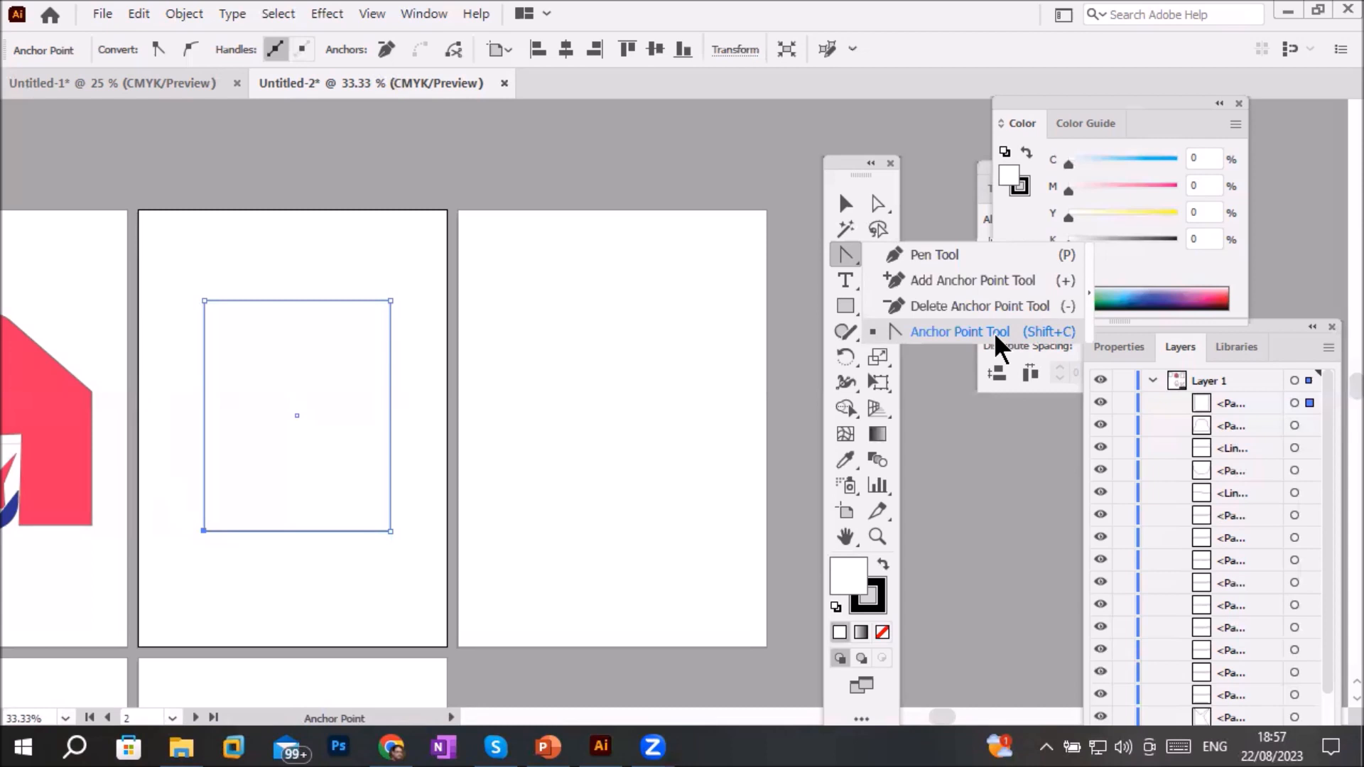
click(849, 306)
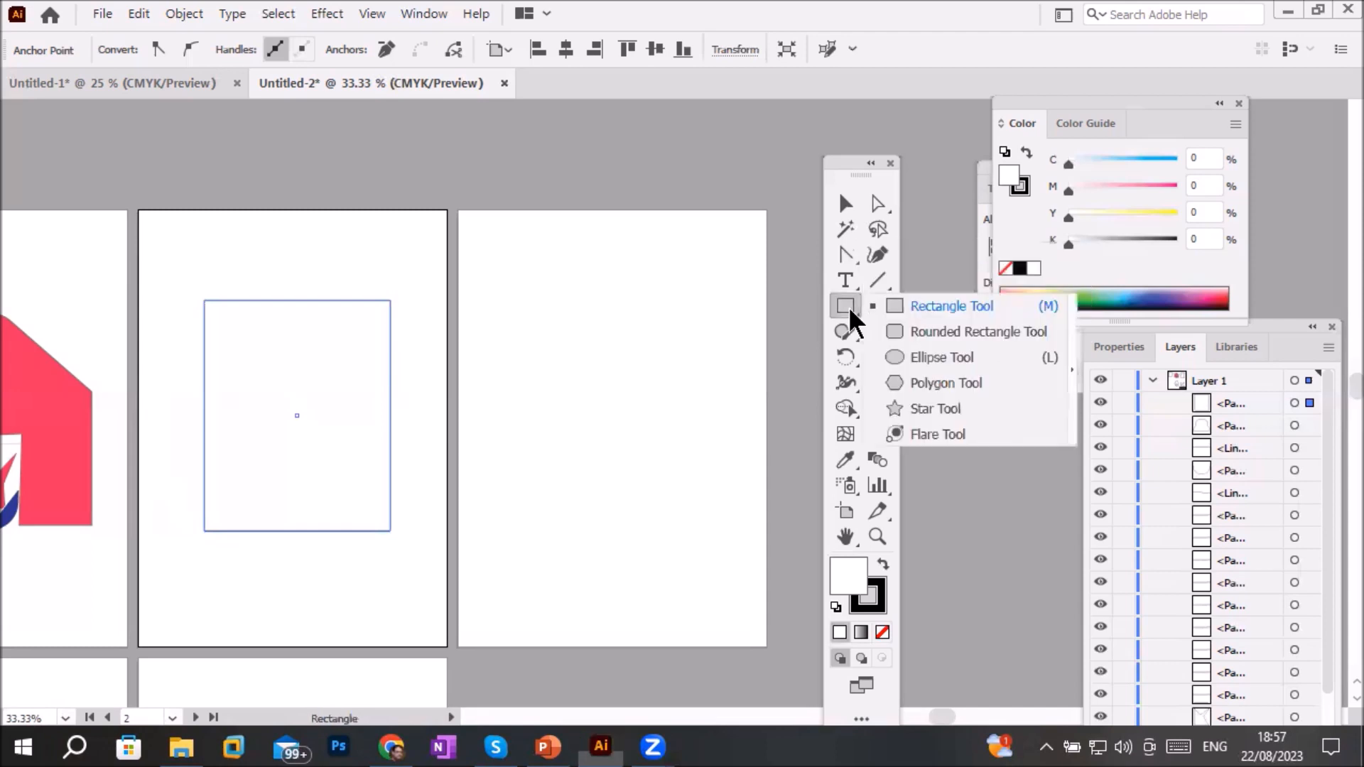
click(939, 383)
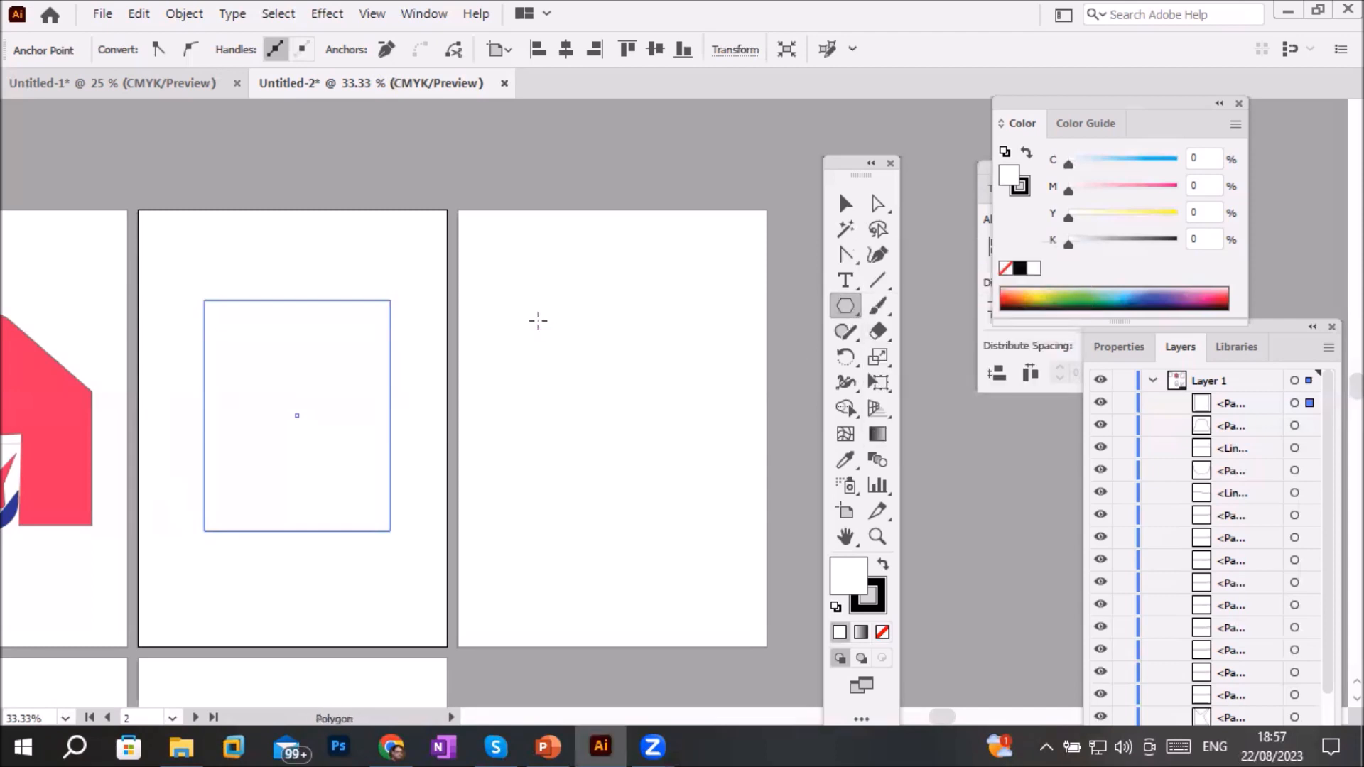
drag(538, 321, 603, 387)
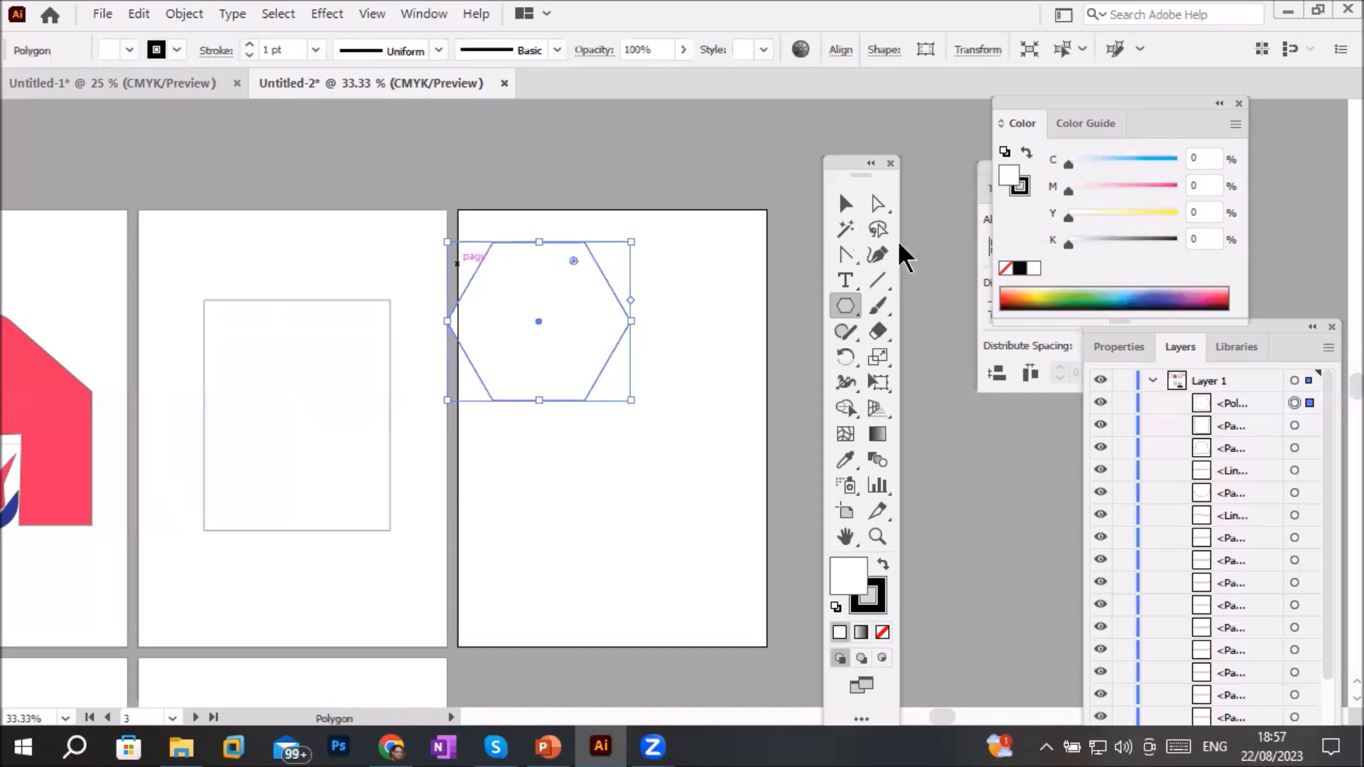
click(844, 206)
drag(603, 365, 691, 455)
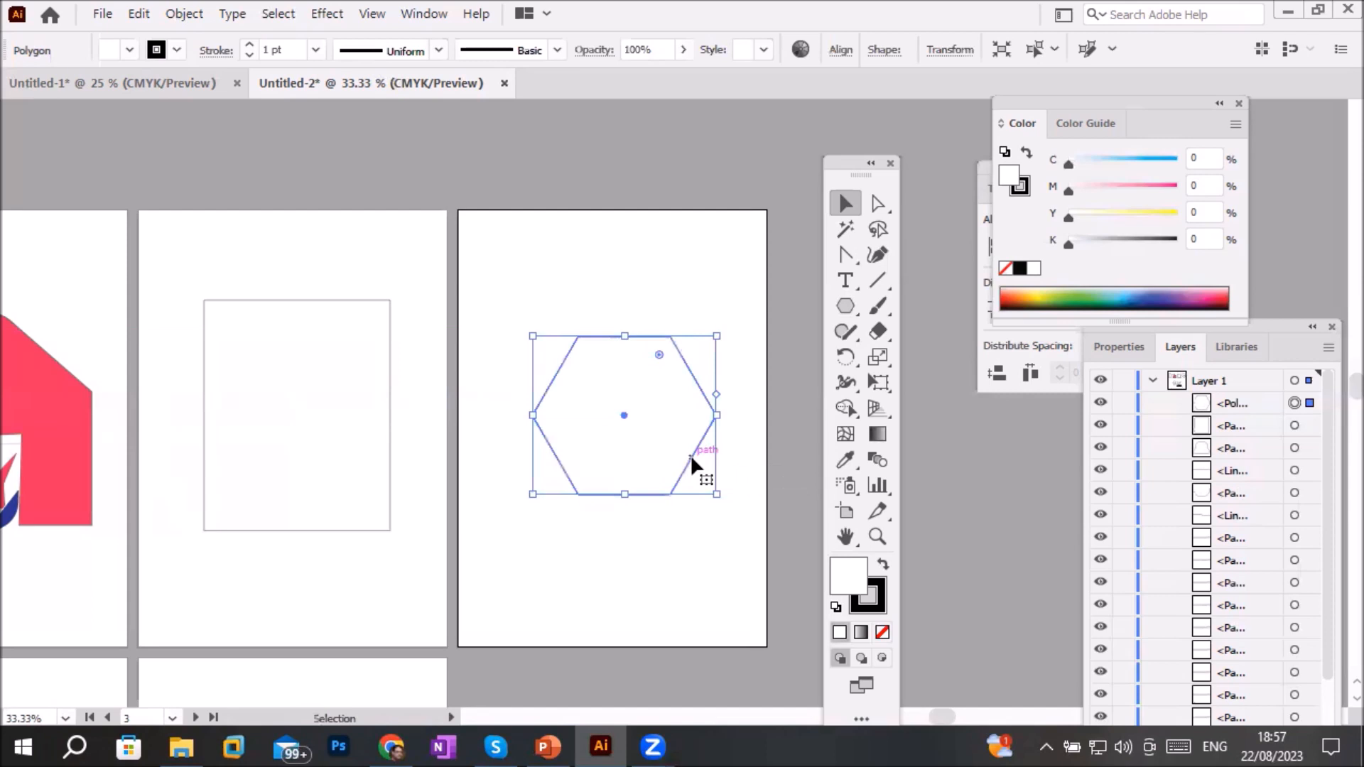
Curve the hexagon's upper-right corner outward with the Anchor Point tool and deselect the shape
click(877, 206)
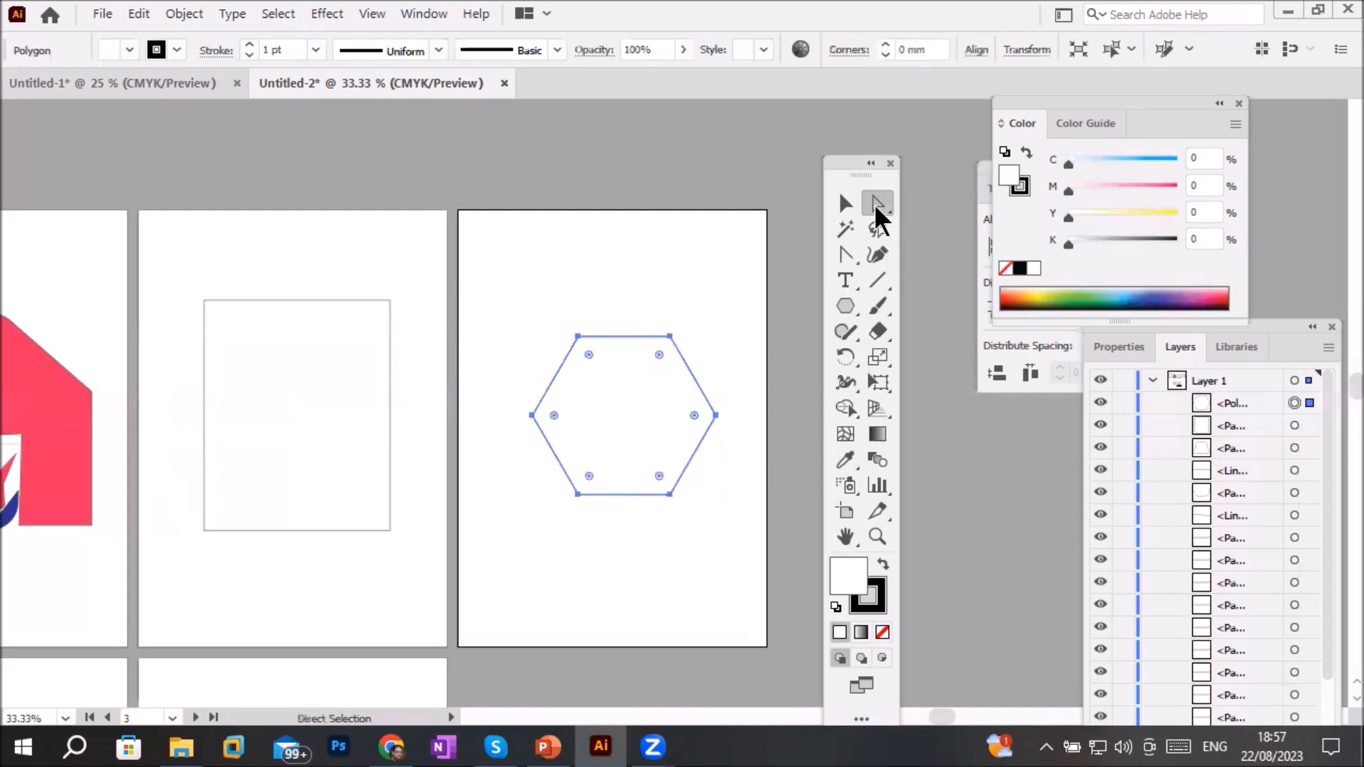
click(671, 339)
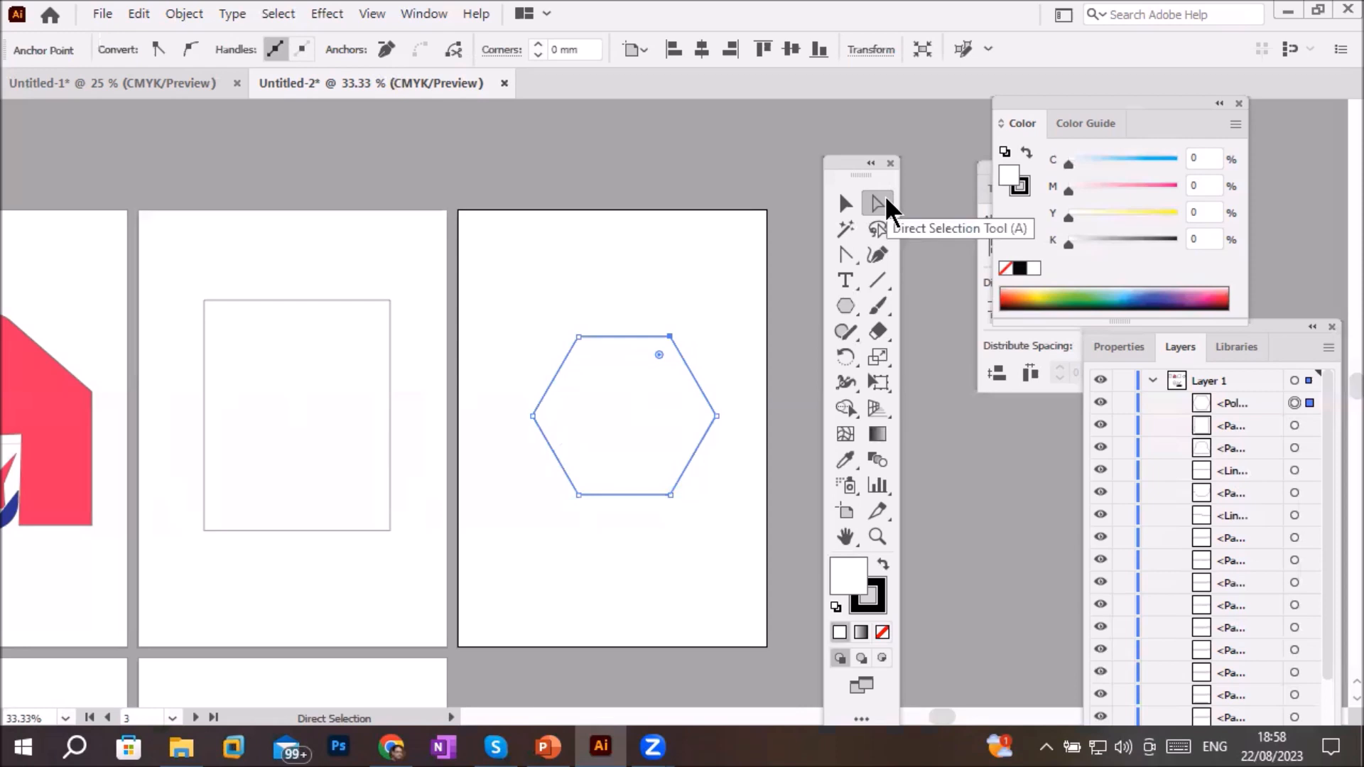
scroll(662, 341, up, 2)
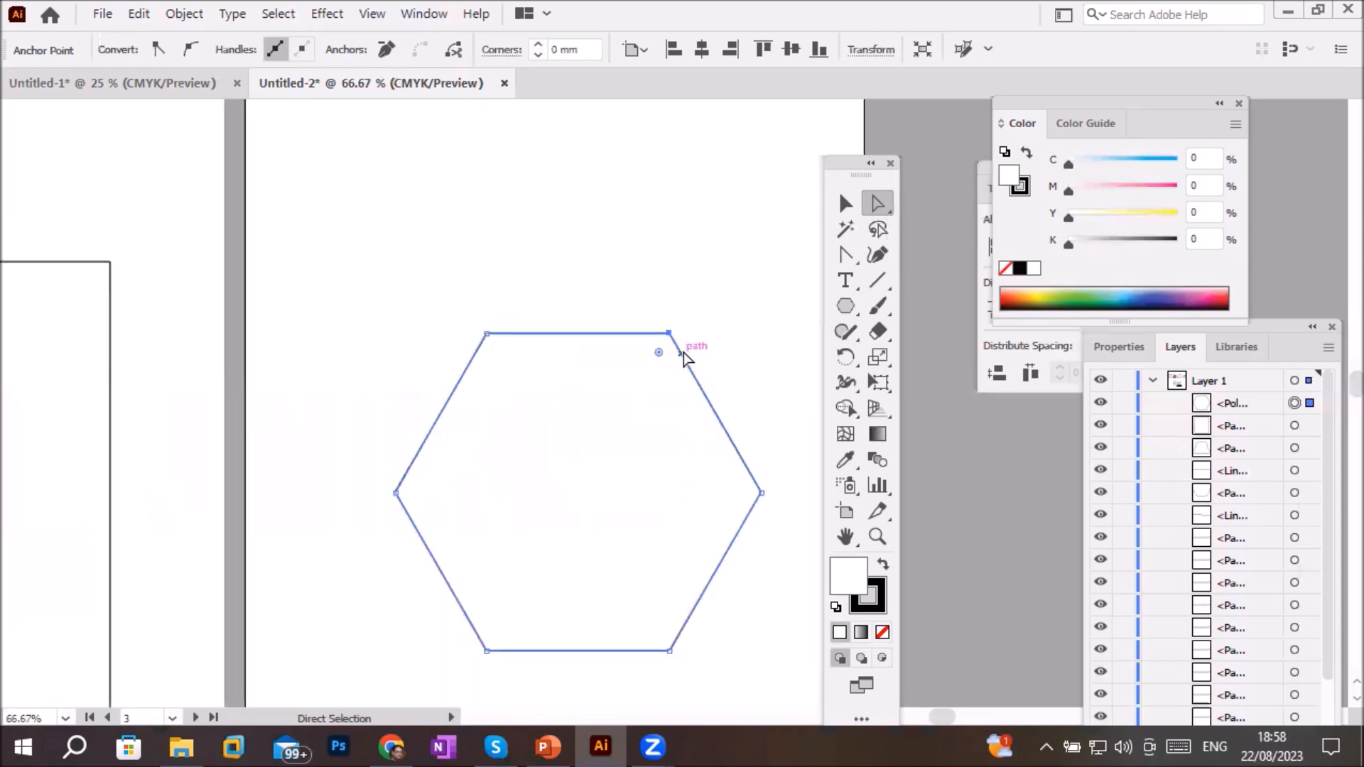
click(842, 250)
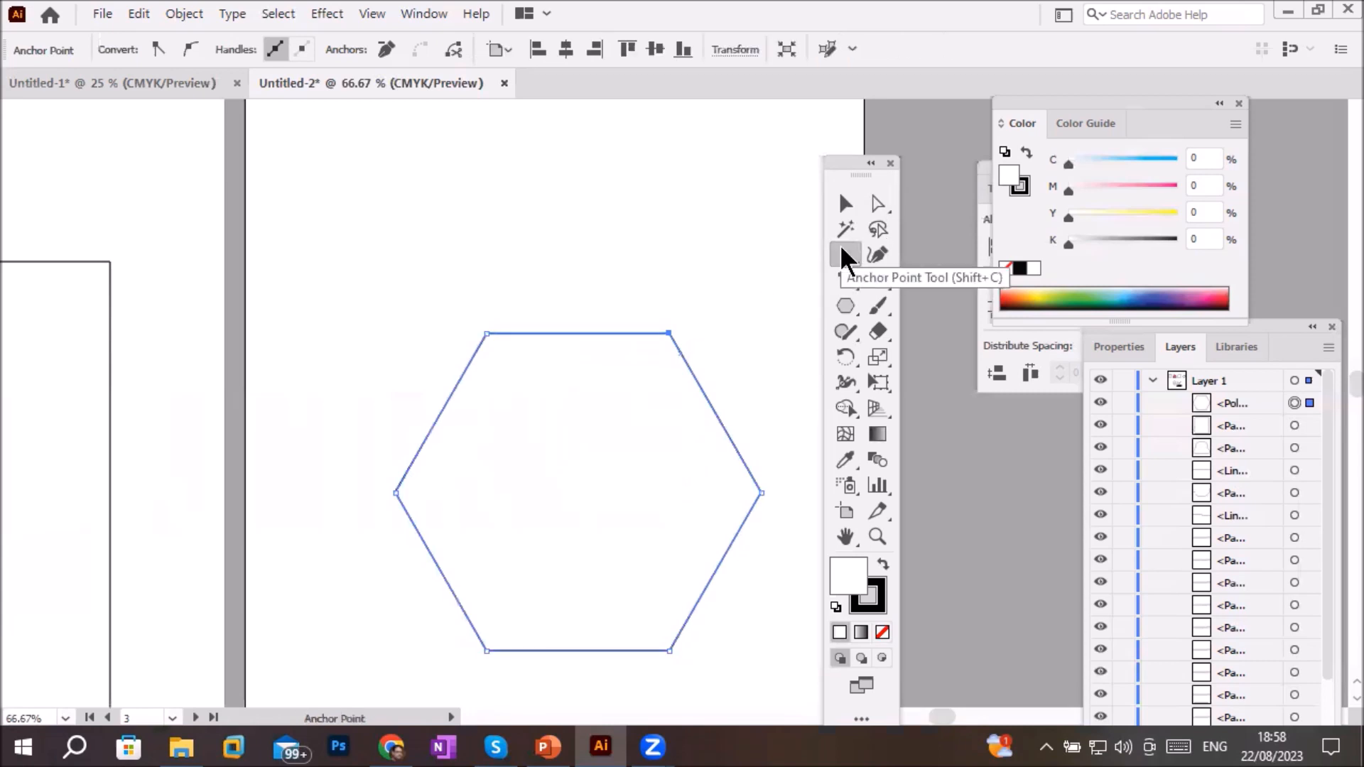
drag(669, 333, 561, 300)
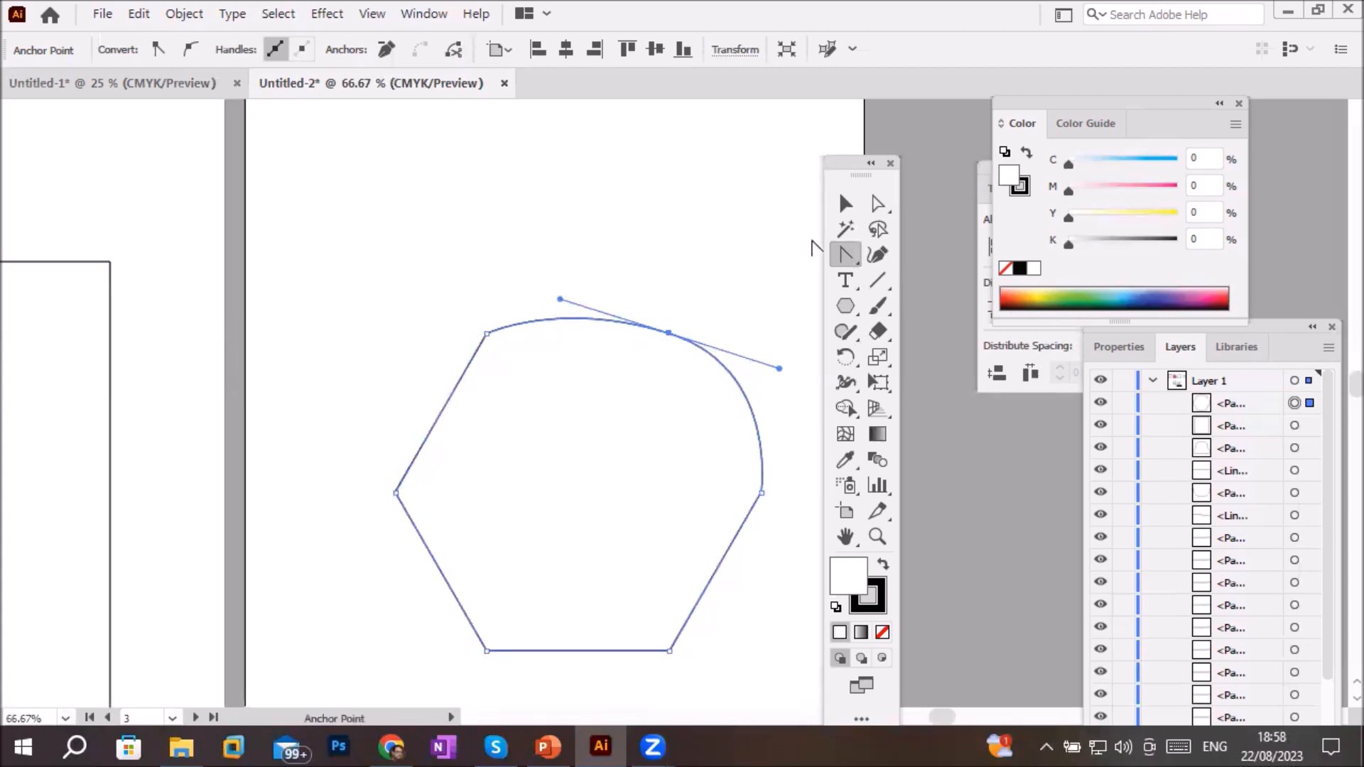
click(841, 206)
click(715, 206)
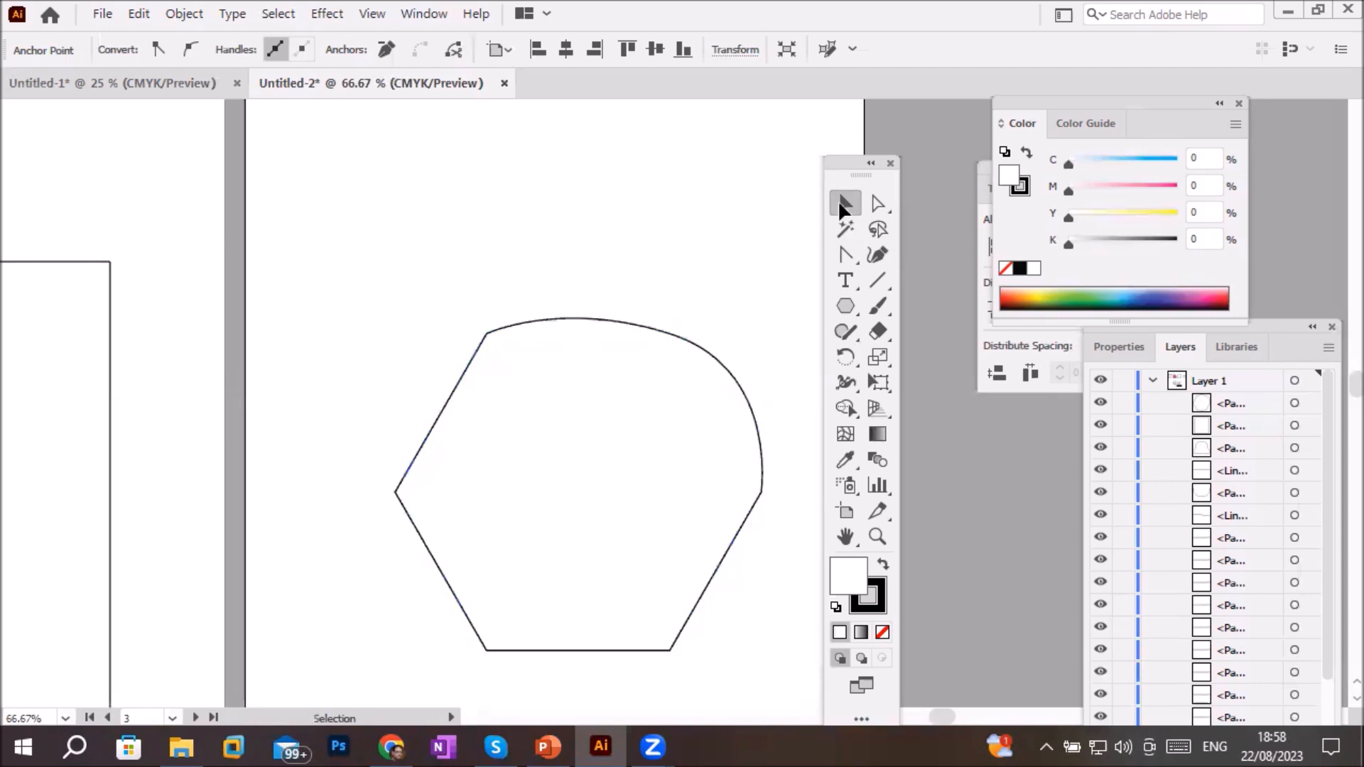
Select the hexagon's path and convert its curved upper-right anchor point back into a sharp corner with the Anchor Point tool
click(880, 204)
click(713, 354)
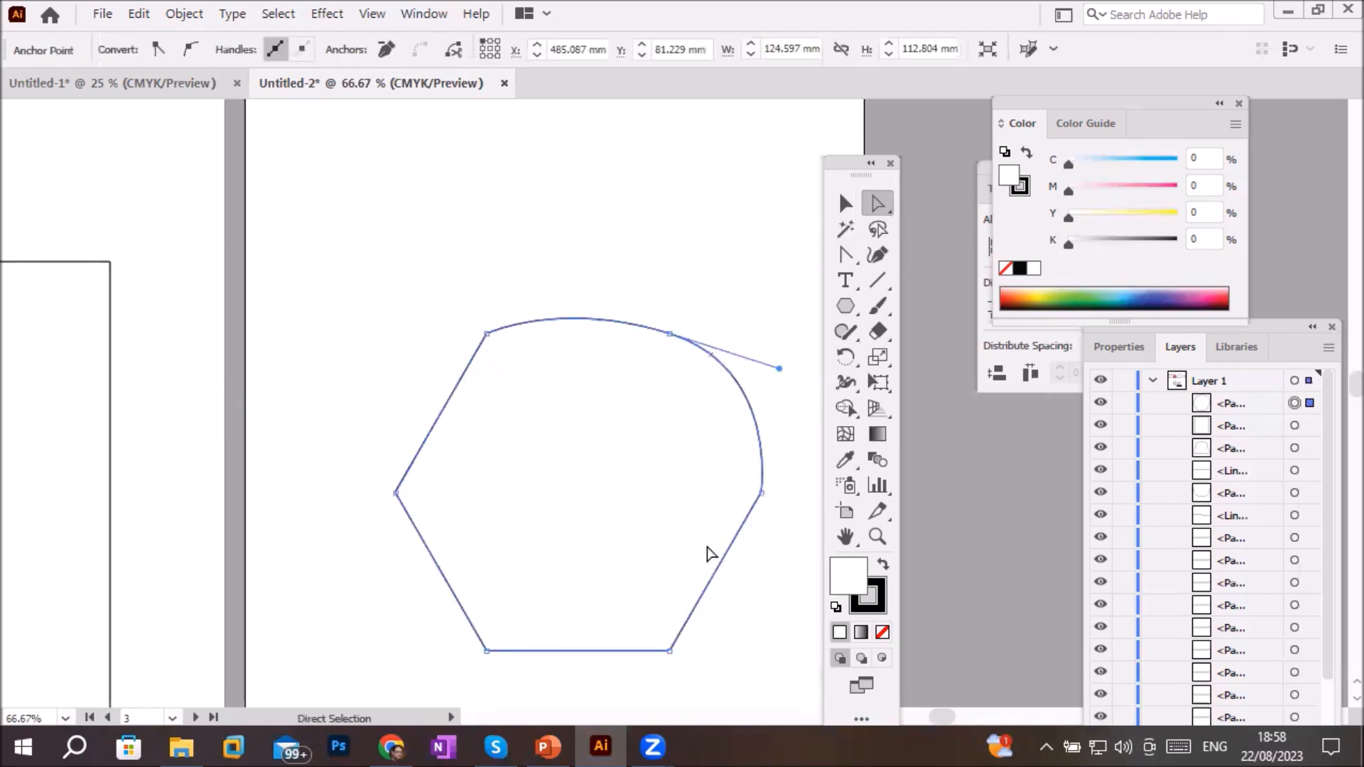
click(845, 254)
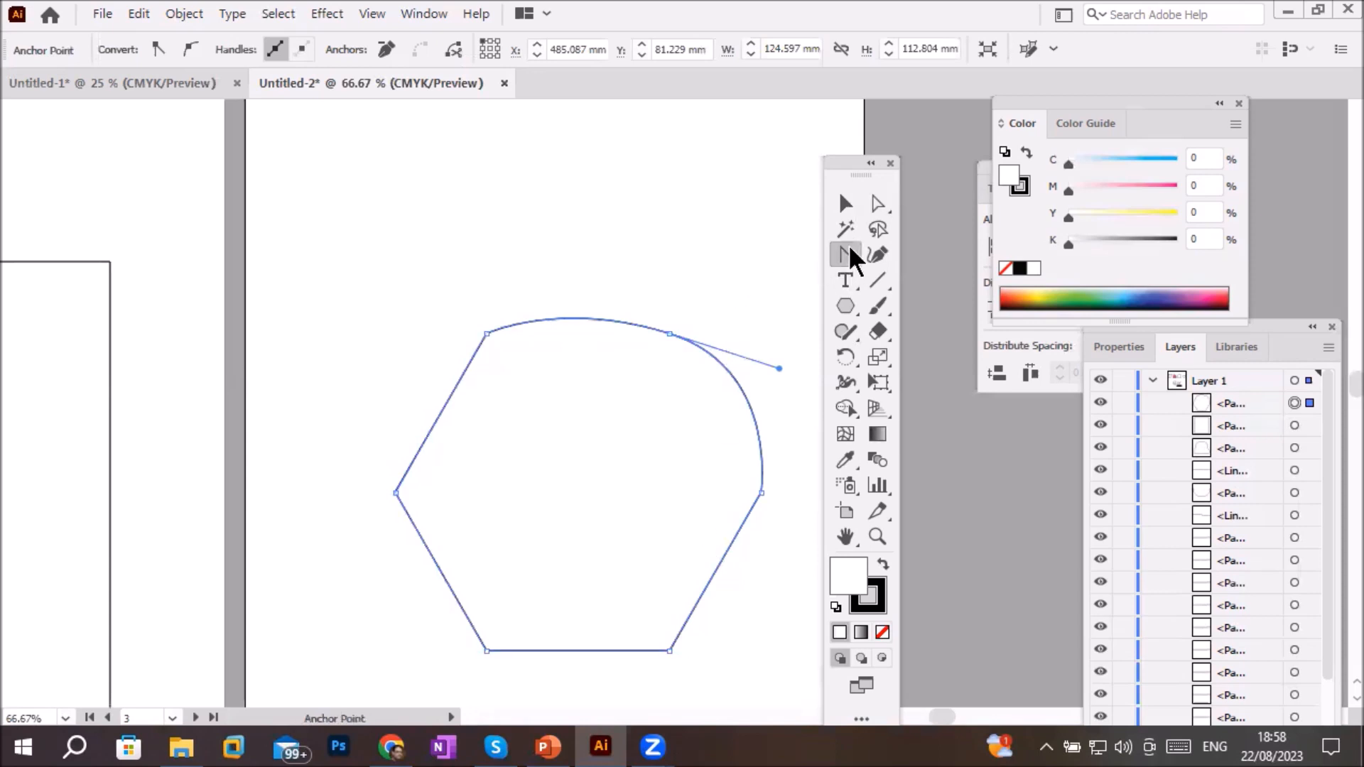
click(670, 334)
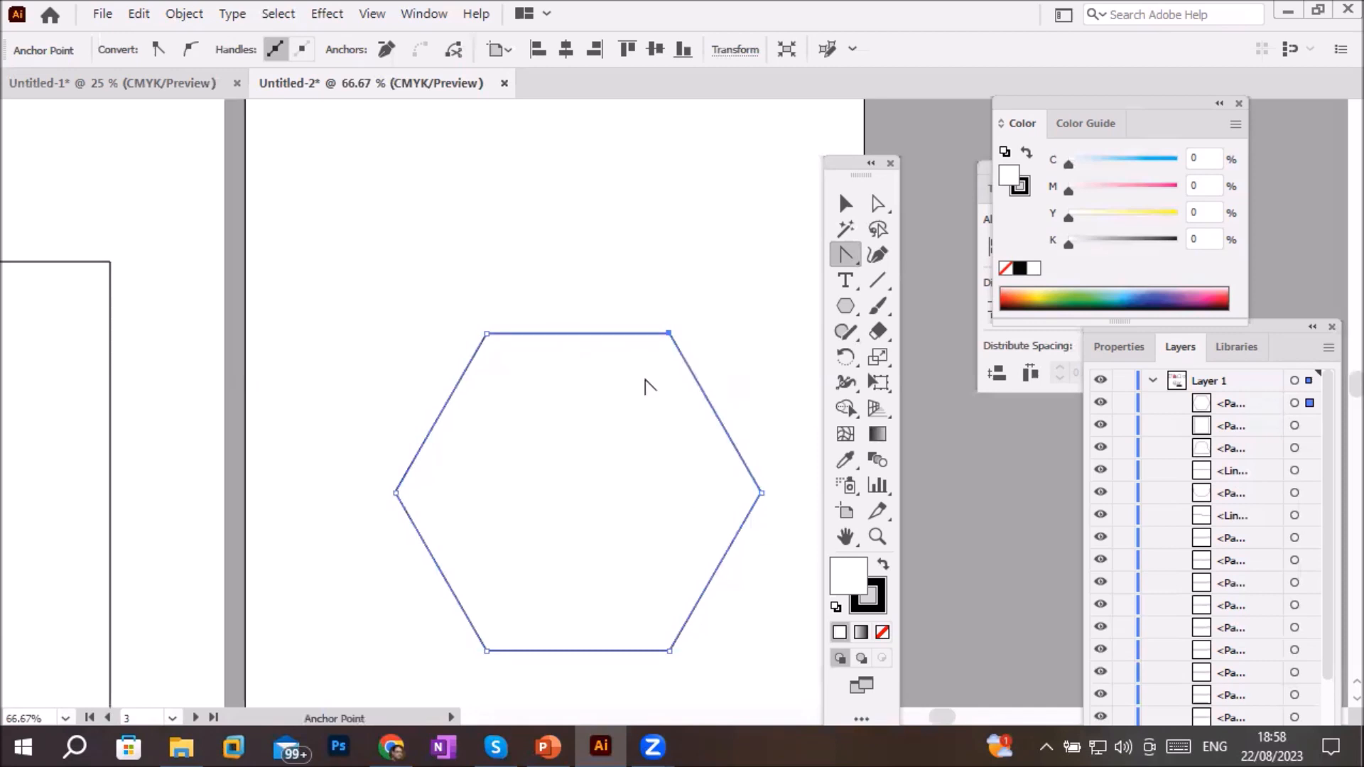
Pull curve handles from the hexagon's upper-left and upper-right corners to round its top, and deselect the shape
drag(487, 334, 417, 370)
drag(670, 333, 612, 287)
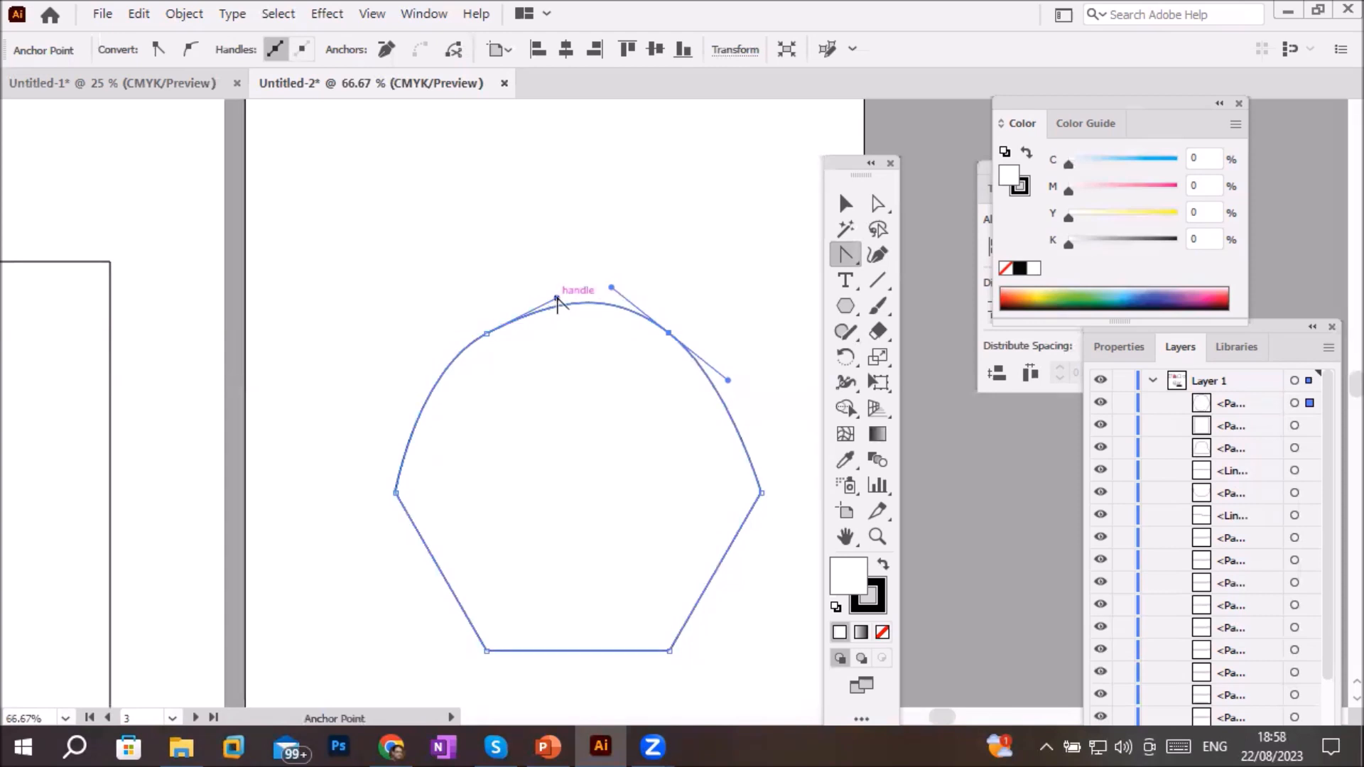
click(846, 204)
click(619, 231)
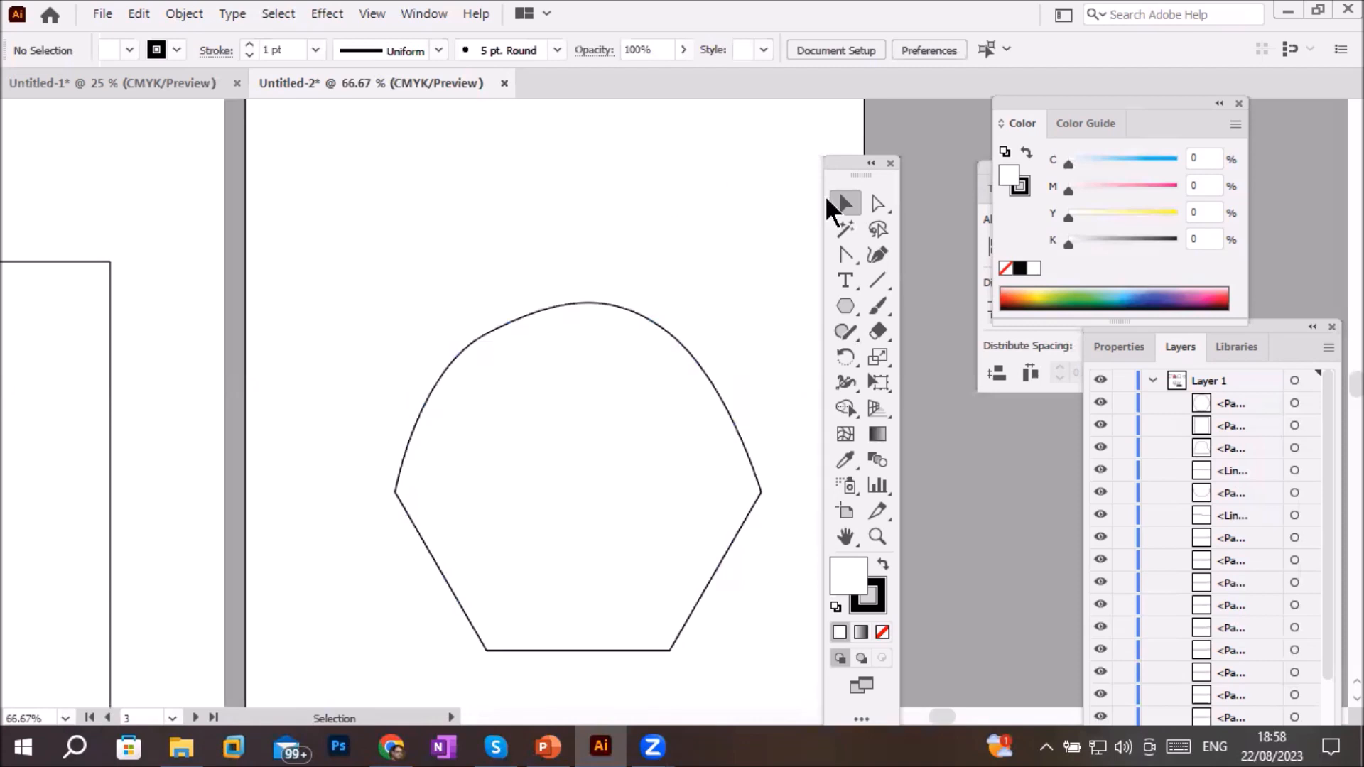
Convert the hexagon's two curved upper anchor points back into sharp corners with the Anchor Point tool
click(840, 256)
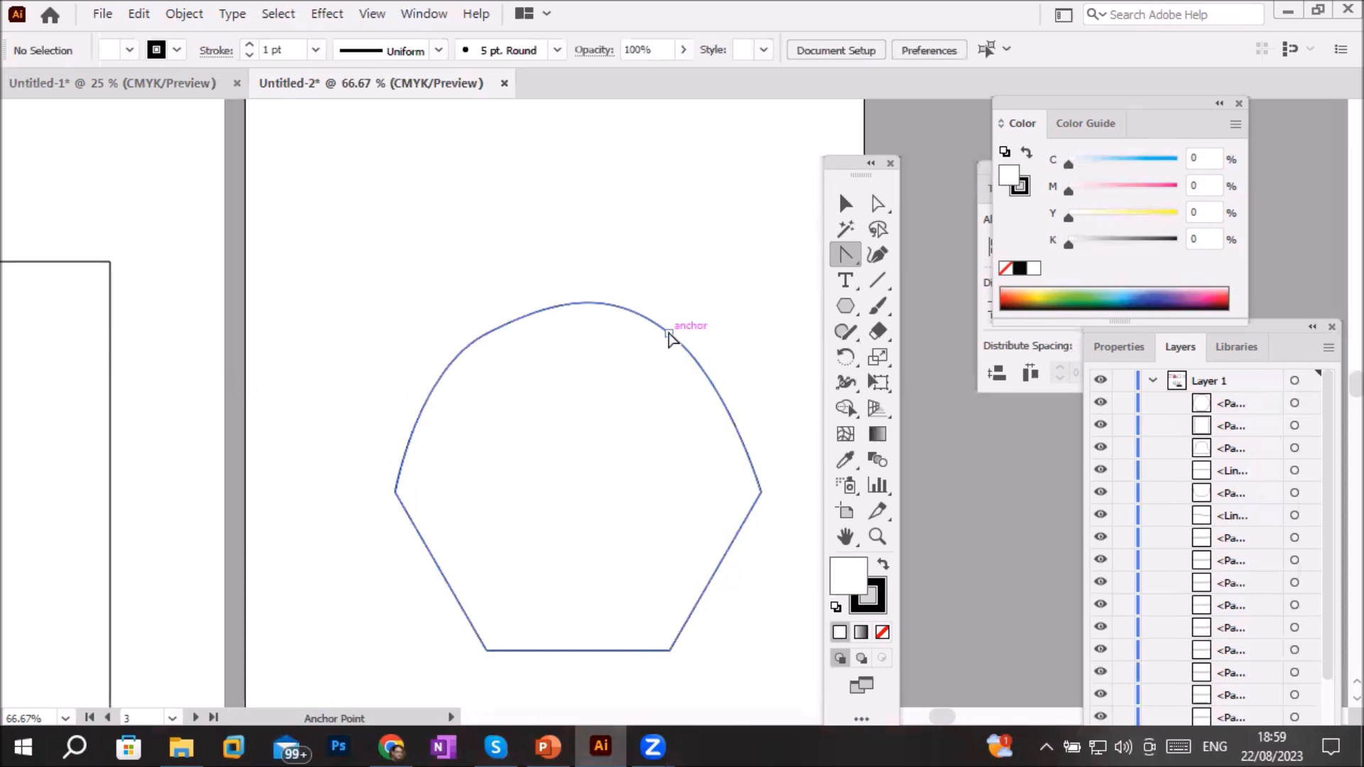
click(668, 333)
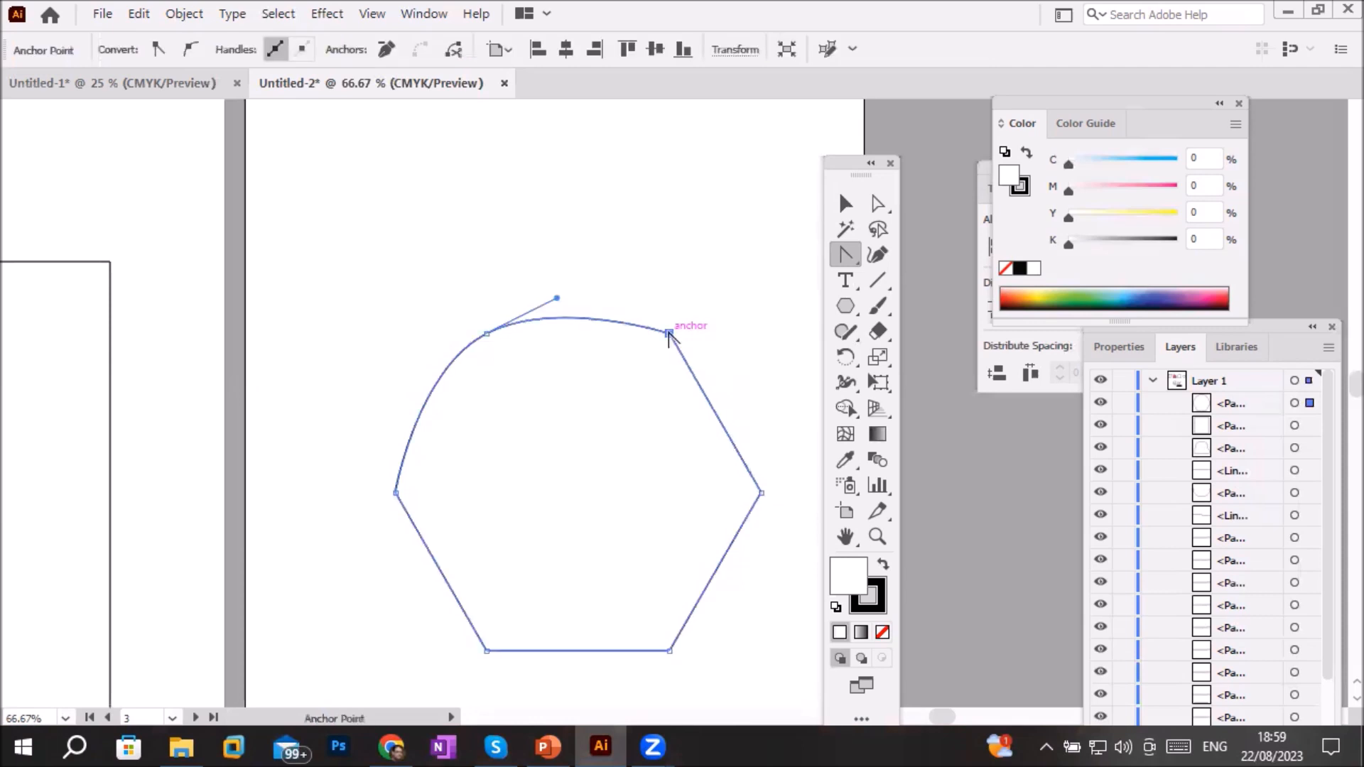
click(485, 333)
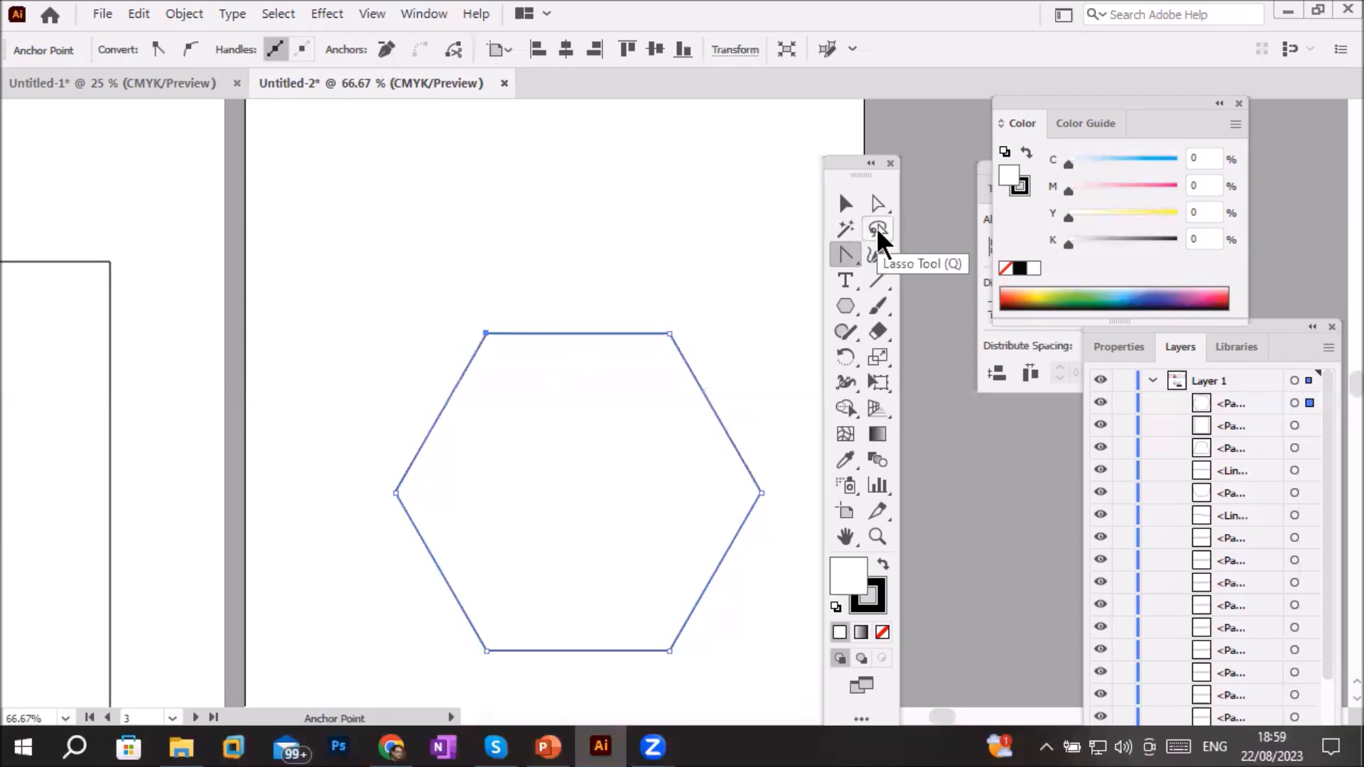
click(848, 254)
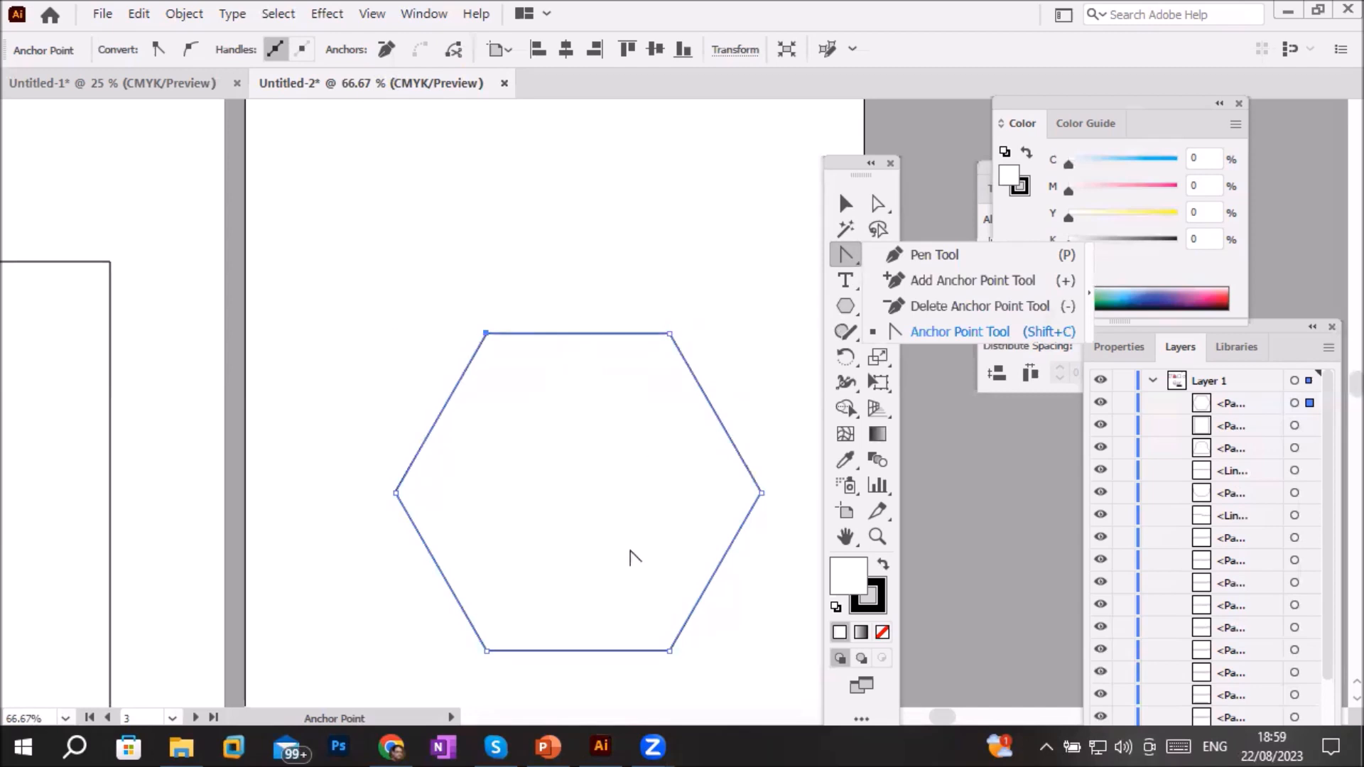
In the Untitled-1 document, add an anchor point midway along the bottom shape's slanted upper edge and activate the Direct Selection tool
click(121, 82)
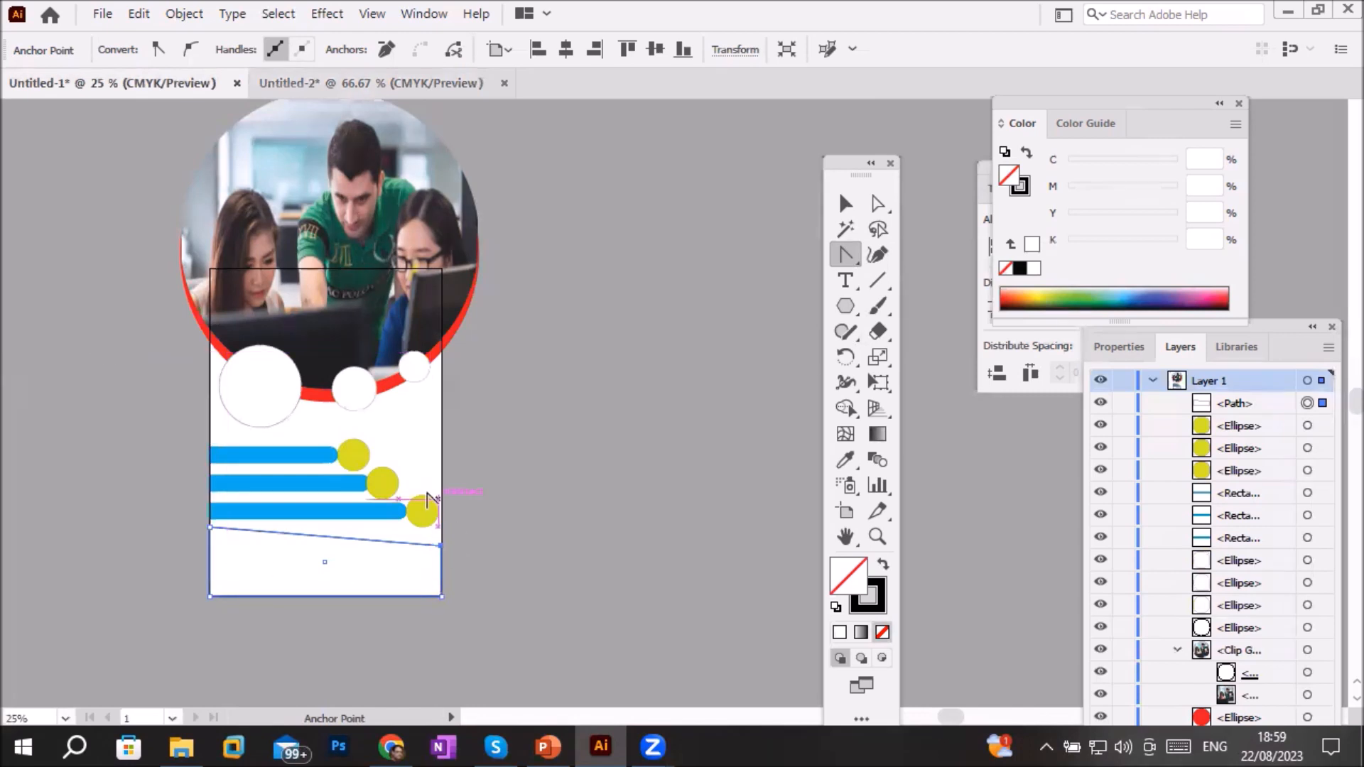
scroll(428, 492, up, 2)
scroll(216, 538, down, 2)
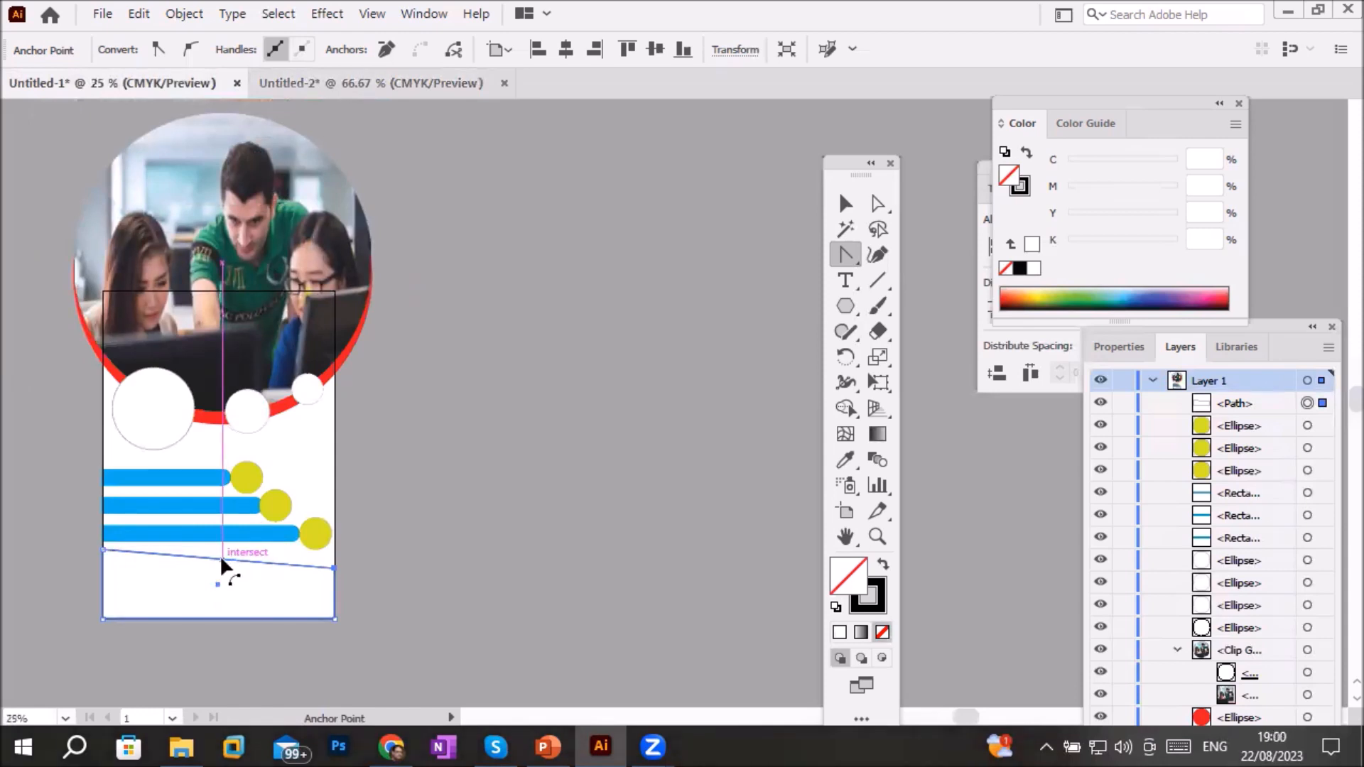
click(842, 250)
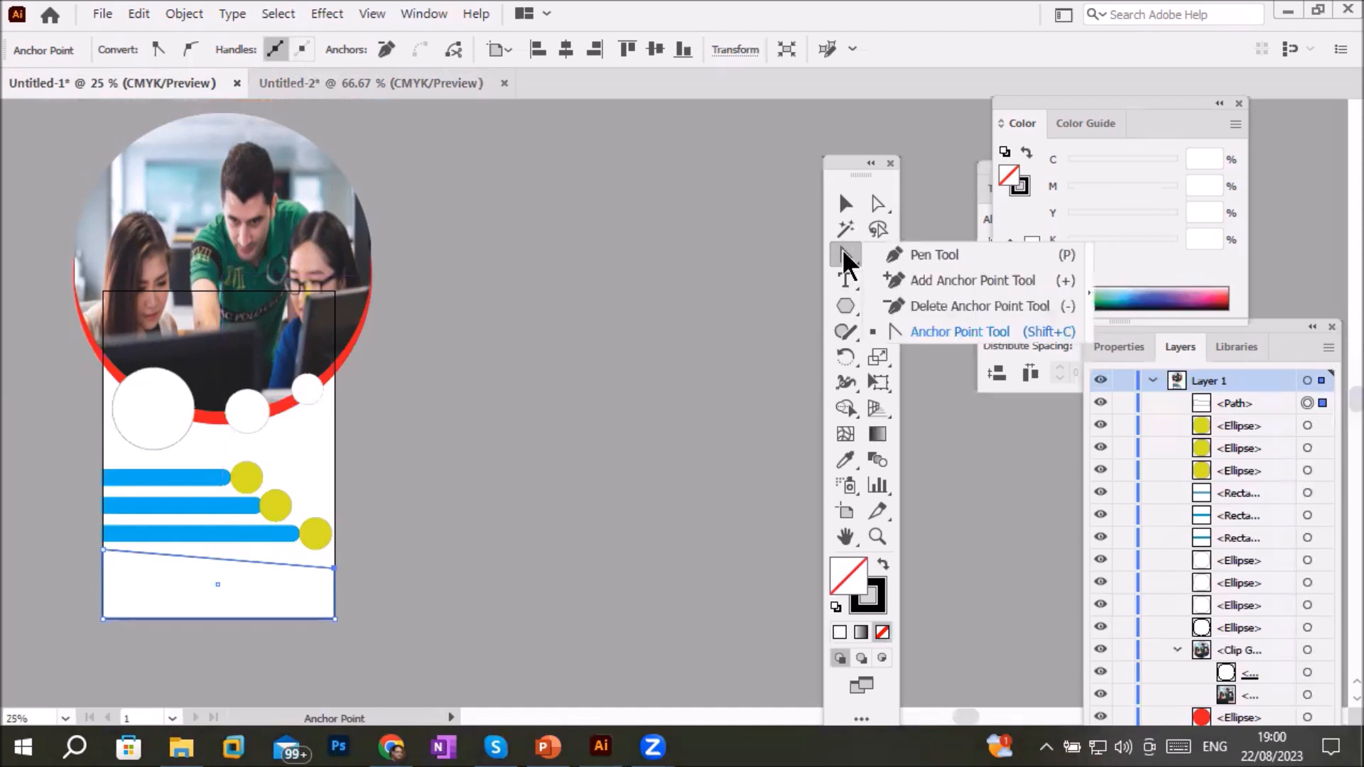
click(916, 279)
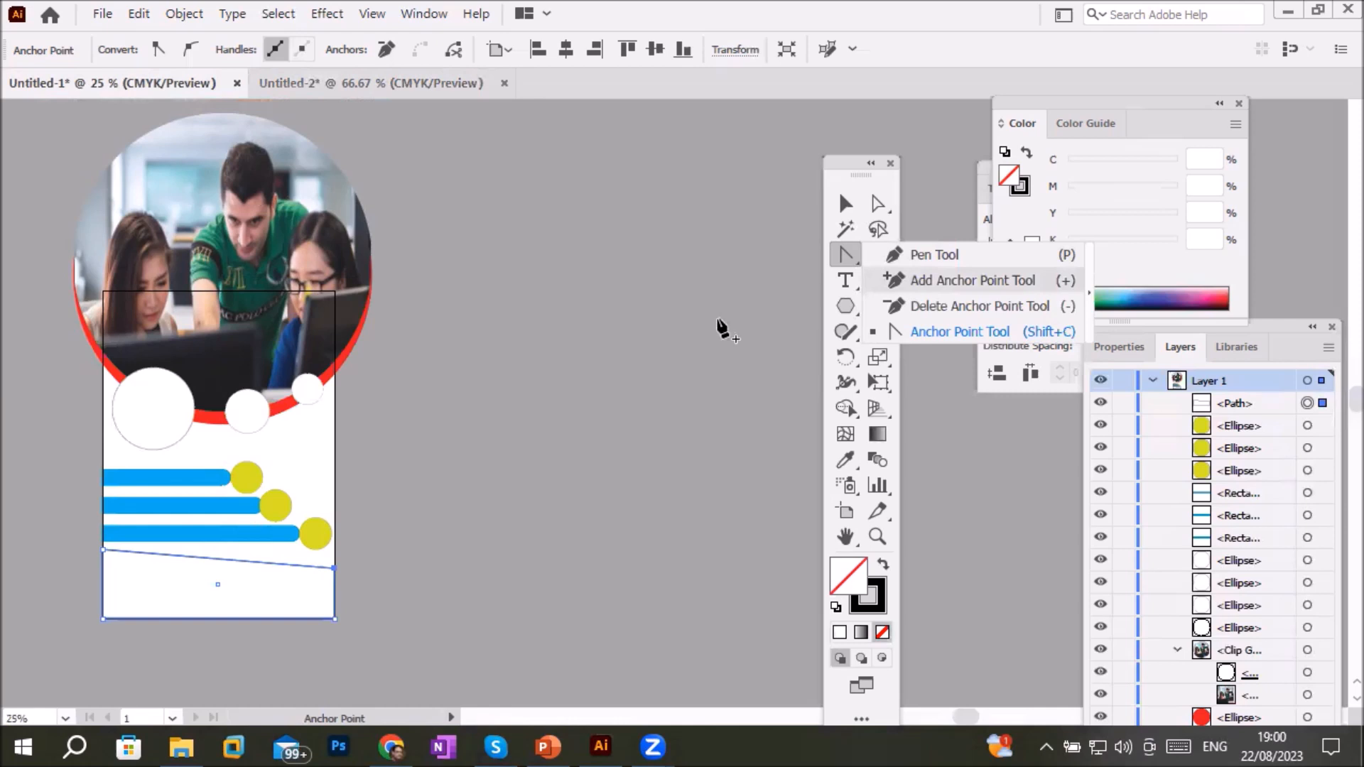
click(218, 559)
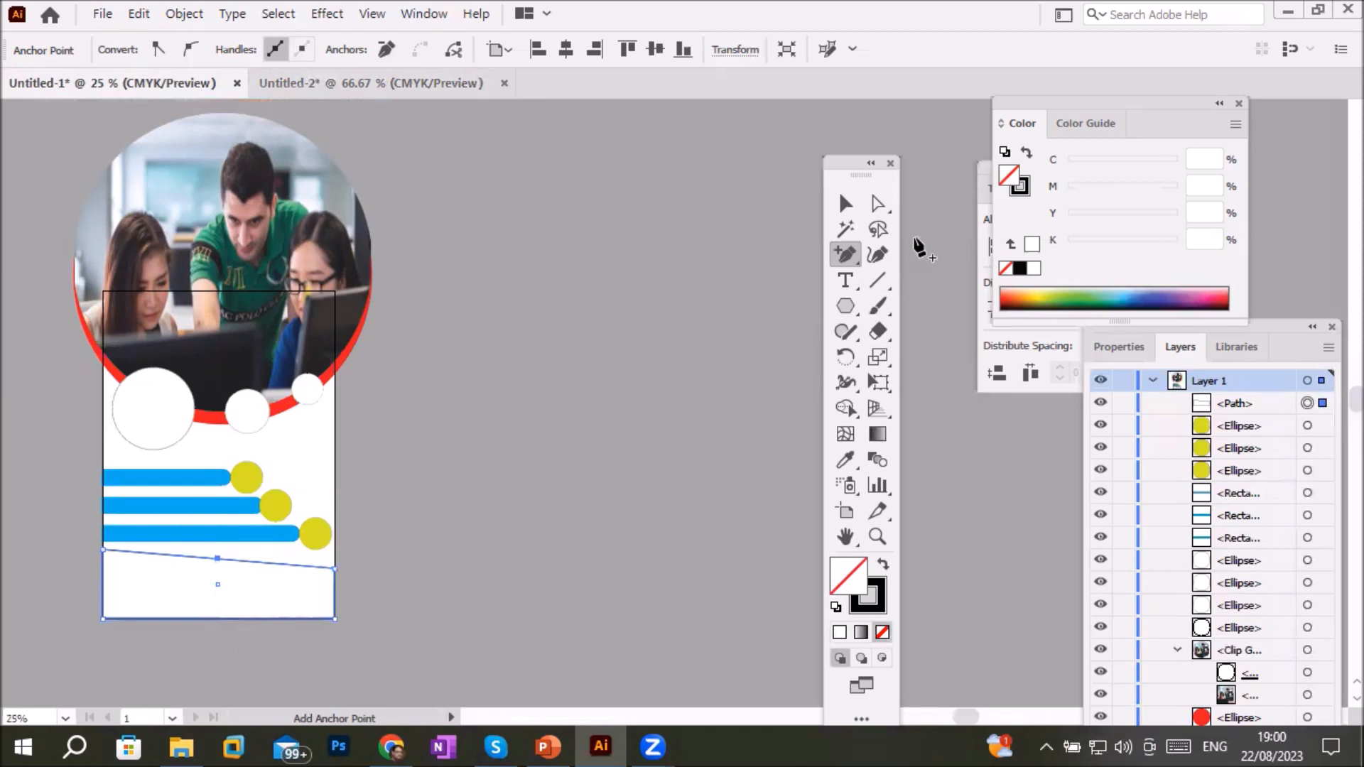
click(879, 205)
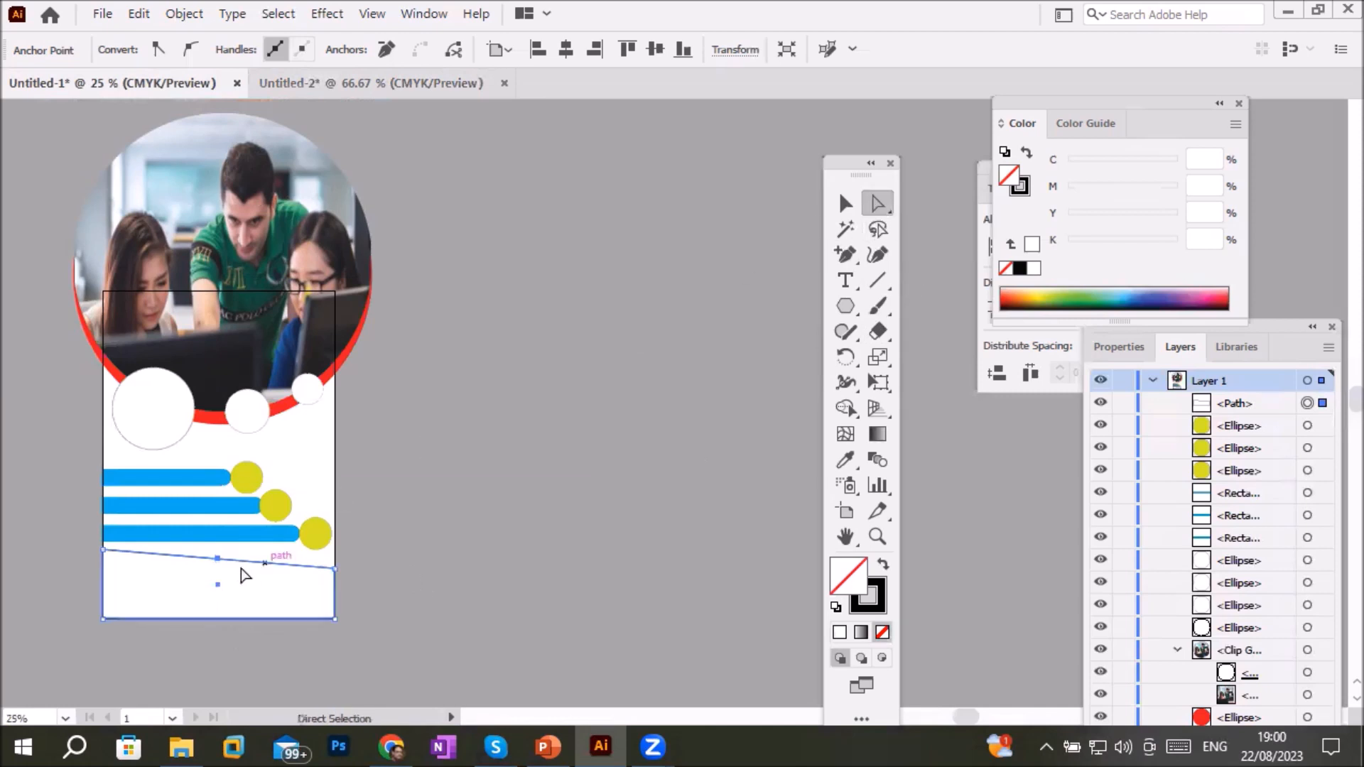
Reshape the bottom shape by moving its middle anchor down-left and its upper-right anchor down, and fill it with black
drag(219, 561, 183, 593)
drag(331, 572, 336, 590)
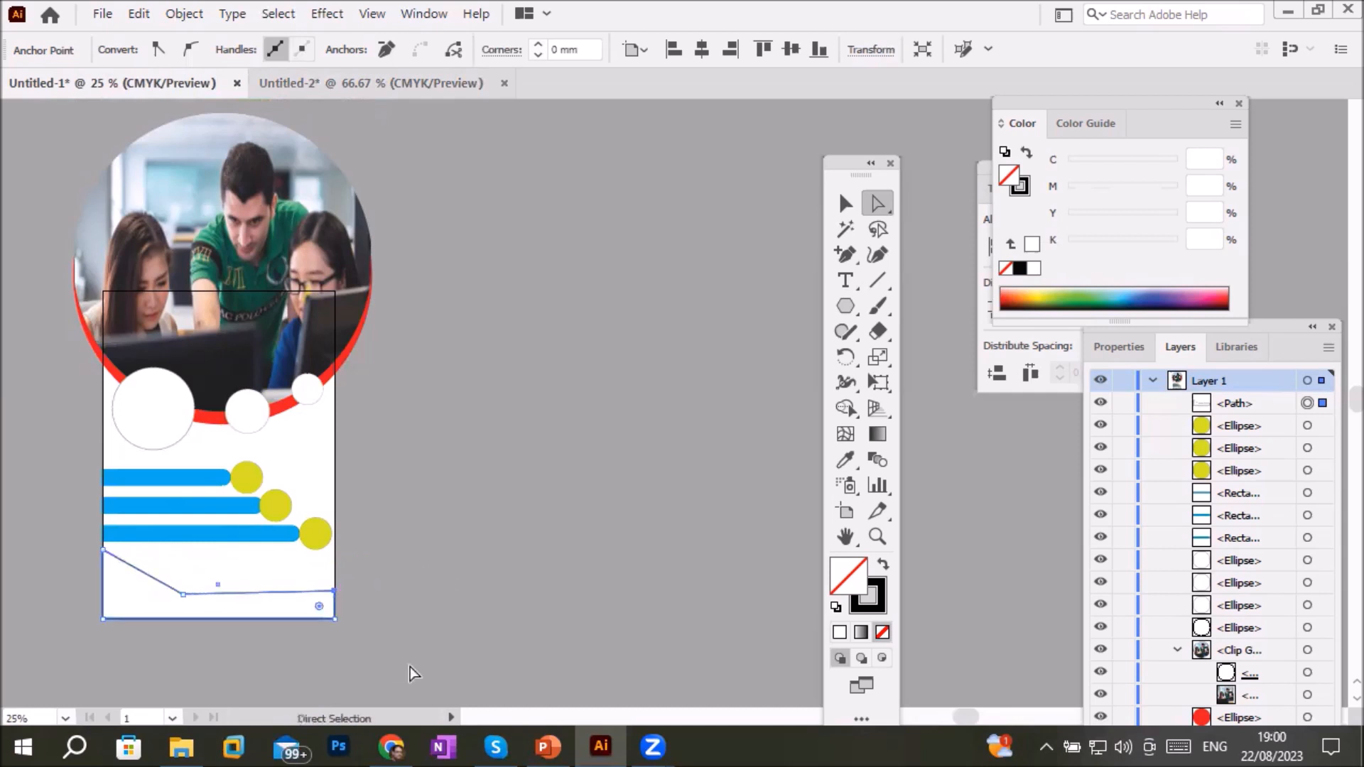
click(1020, 267)
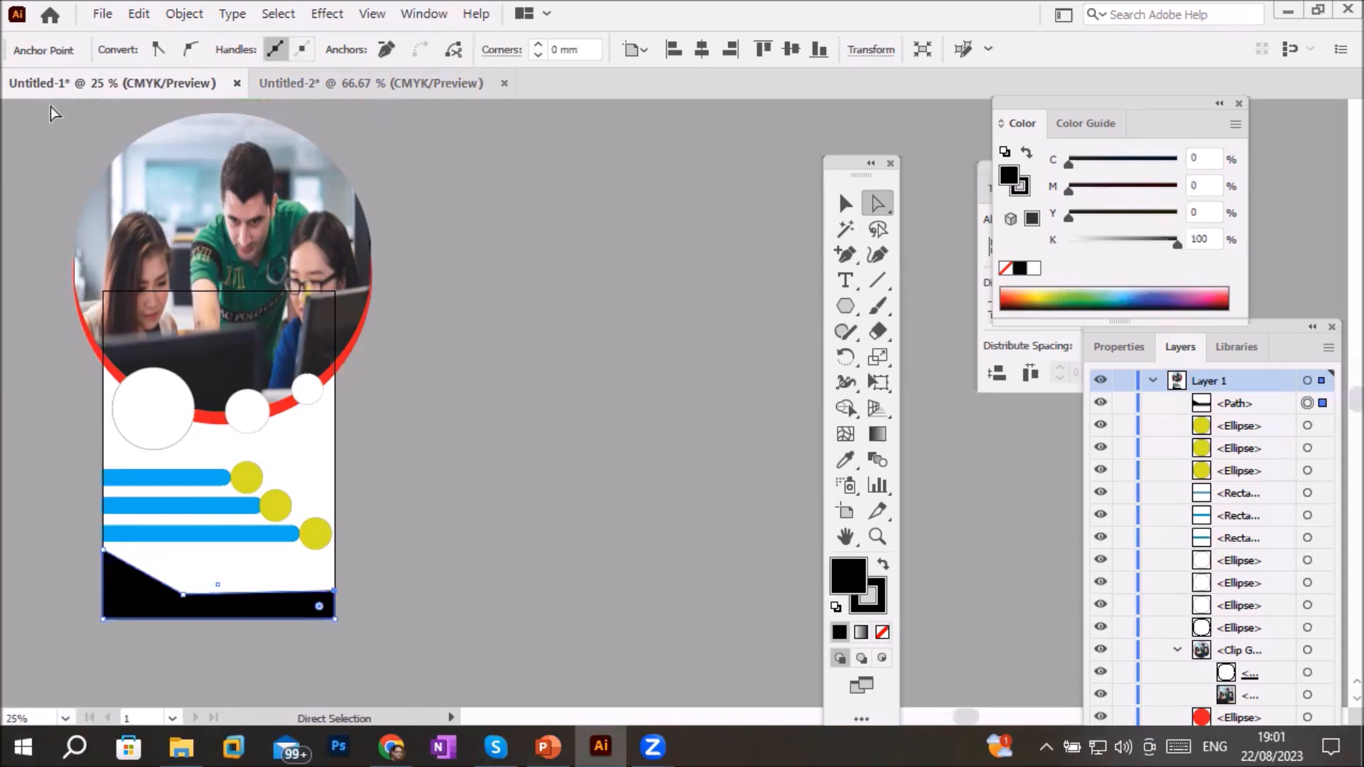
Copy the black bottom shape and paste the duplicate directly behind it, and move the Layers panel above the Color panel
click(140, 14)
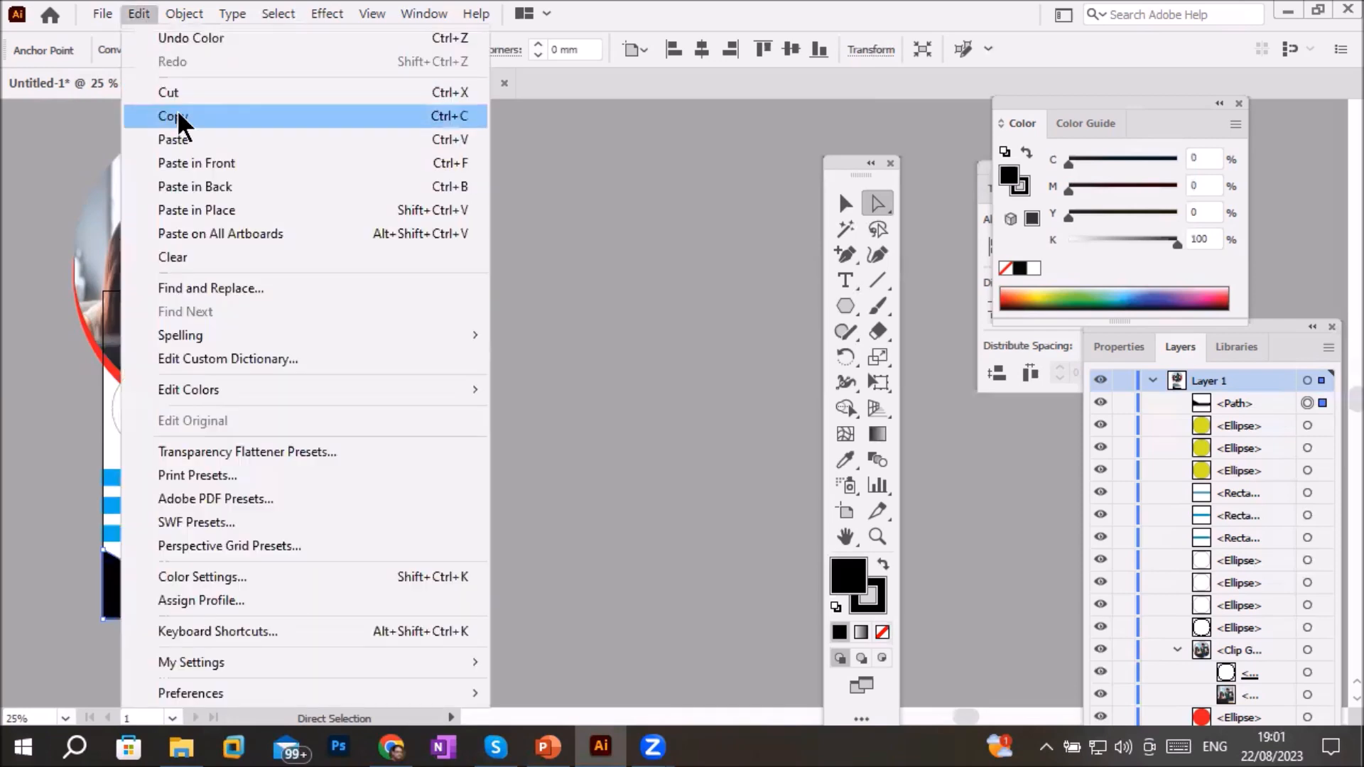
click(176, 110)
click(140, 14)
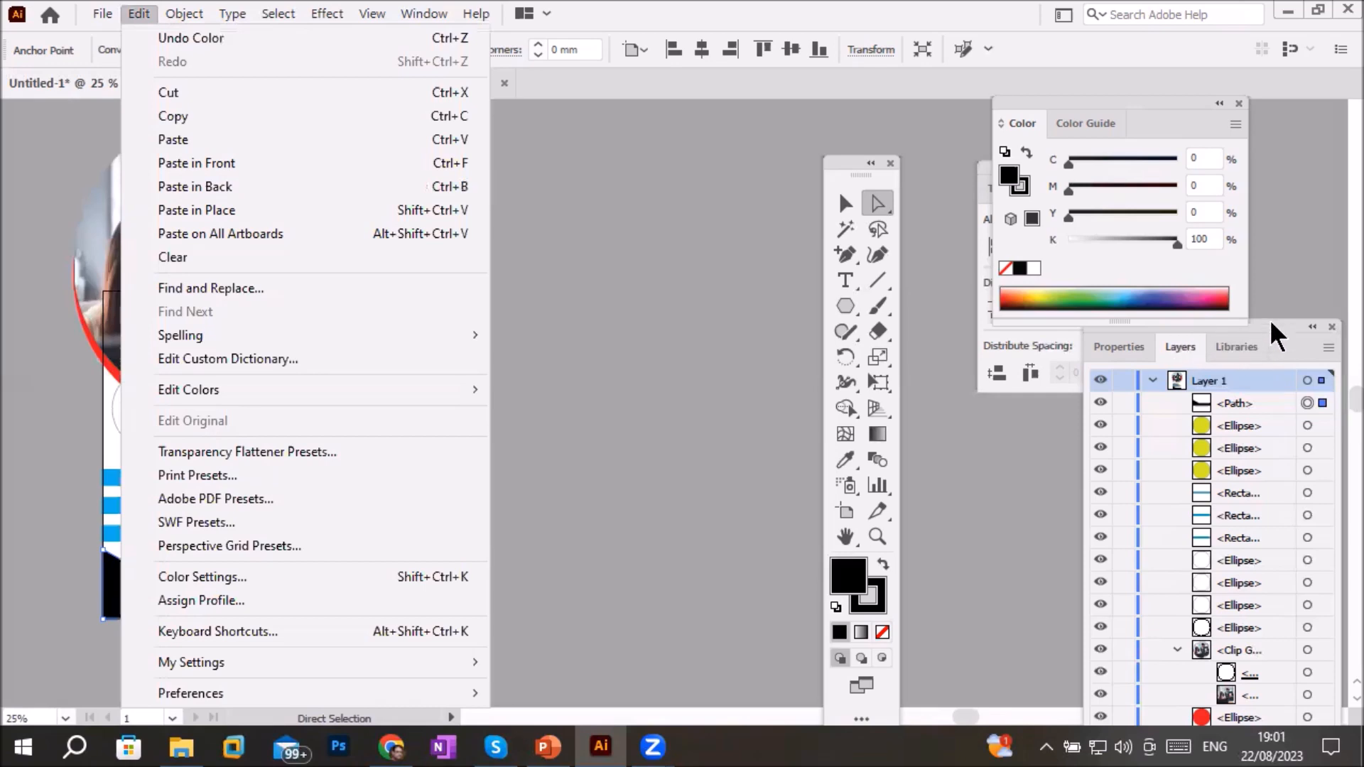
drag(1269, 319, 1118, 177)
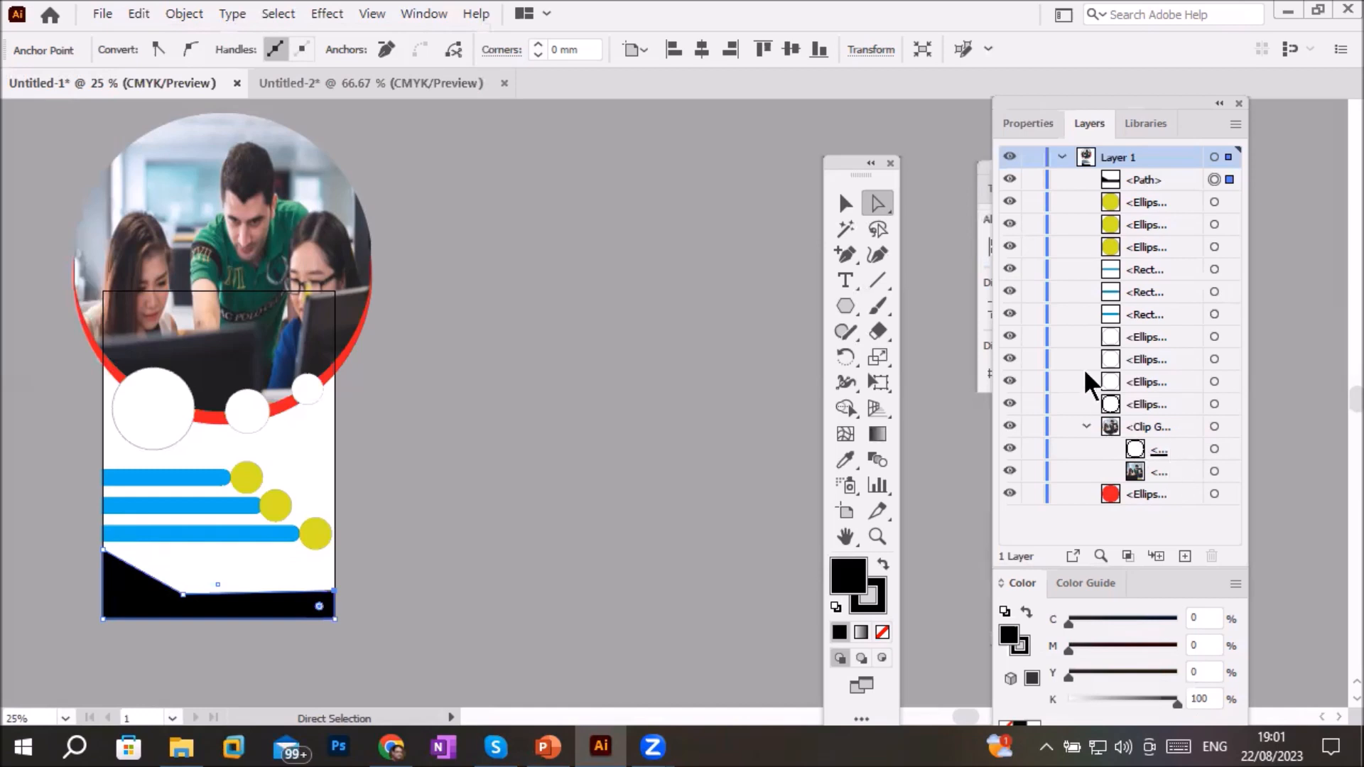
click(204, 604)
click(140, 13)
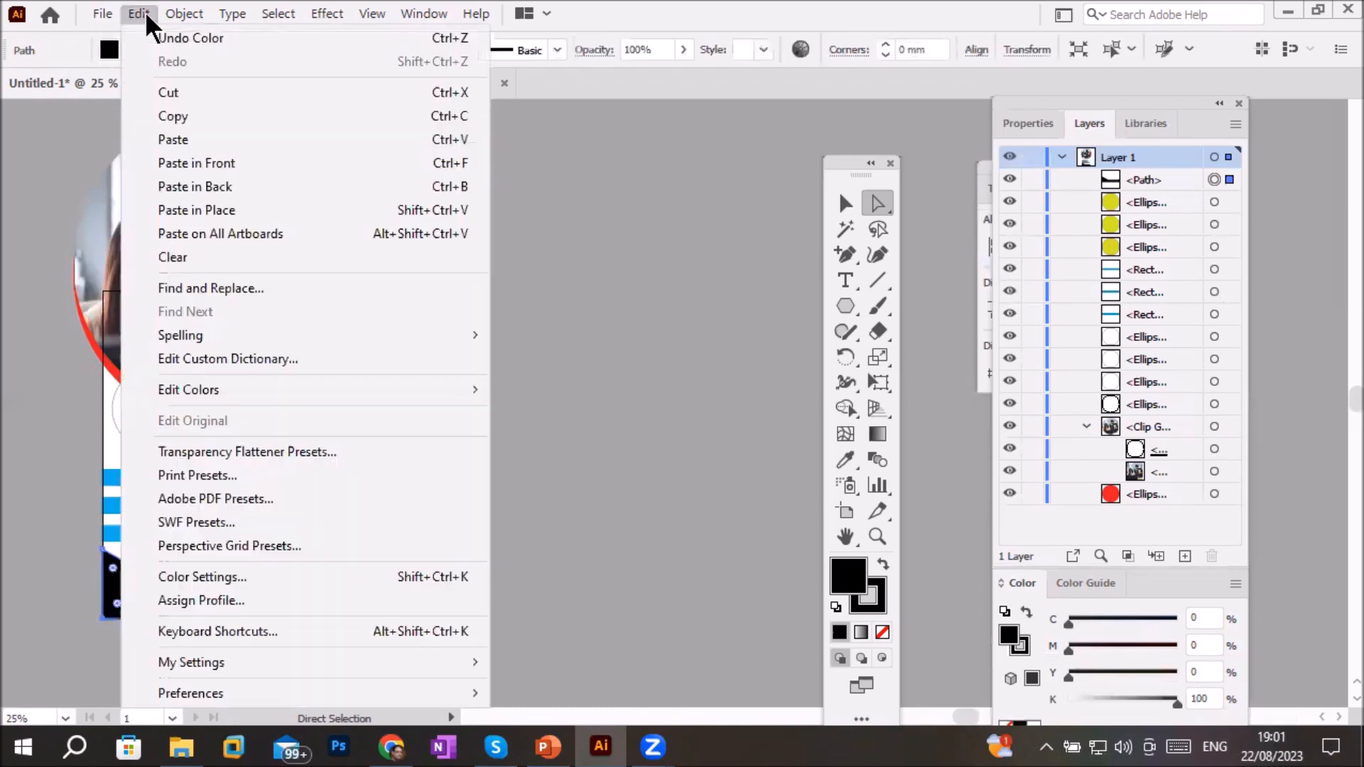
click(138, 15)
click(138, 14)
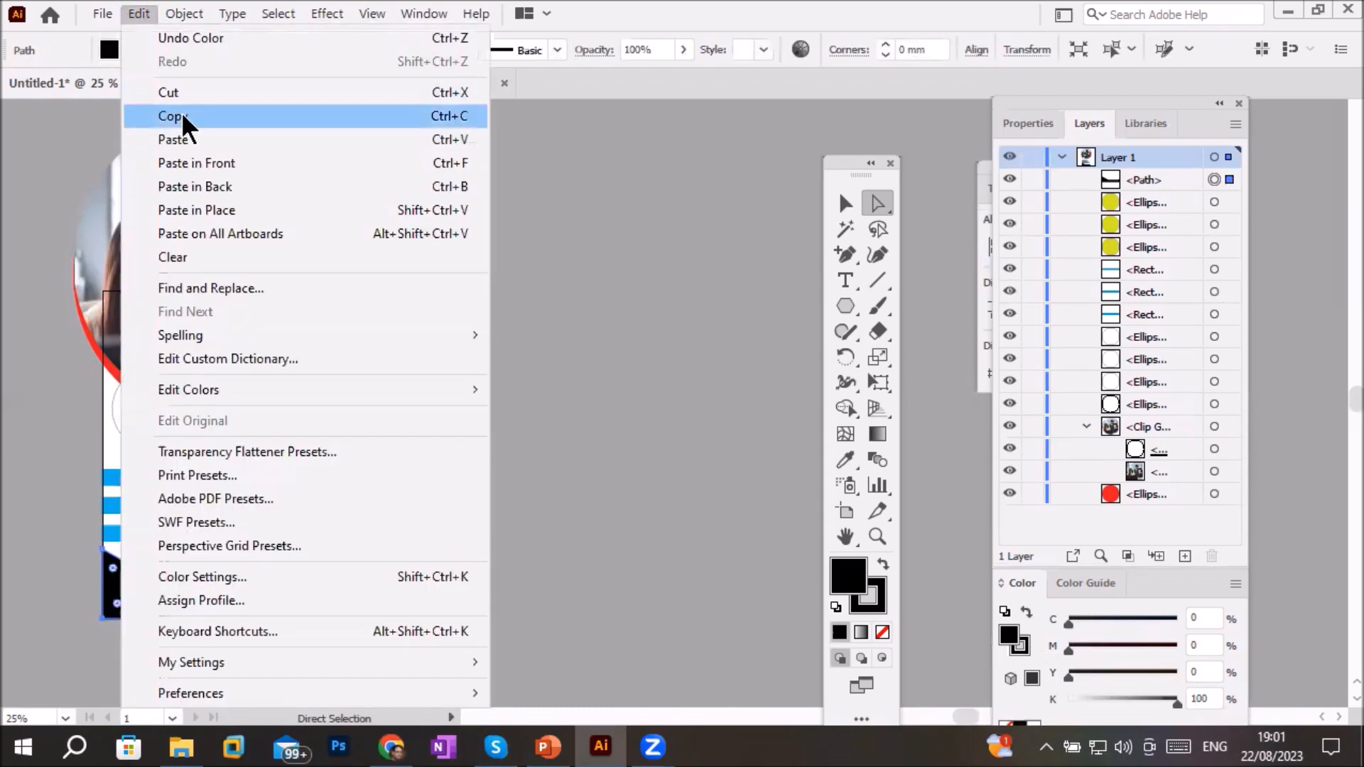
click(154, 10)
click(135, 15)
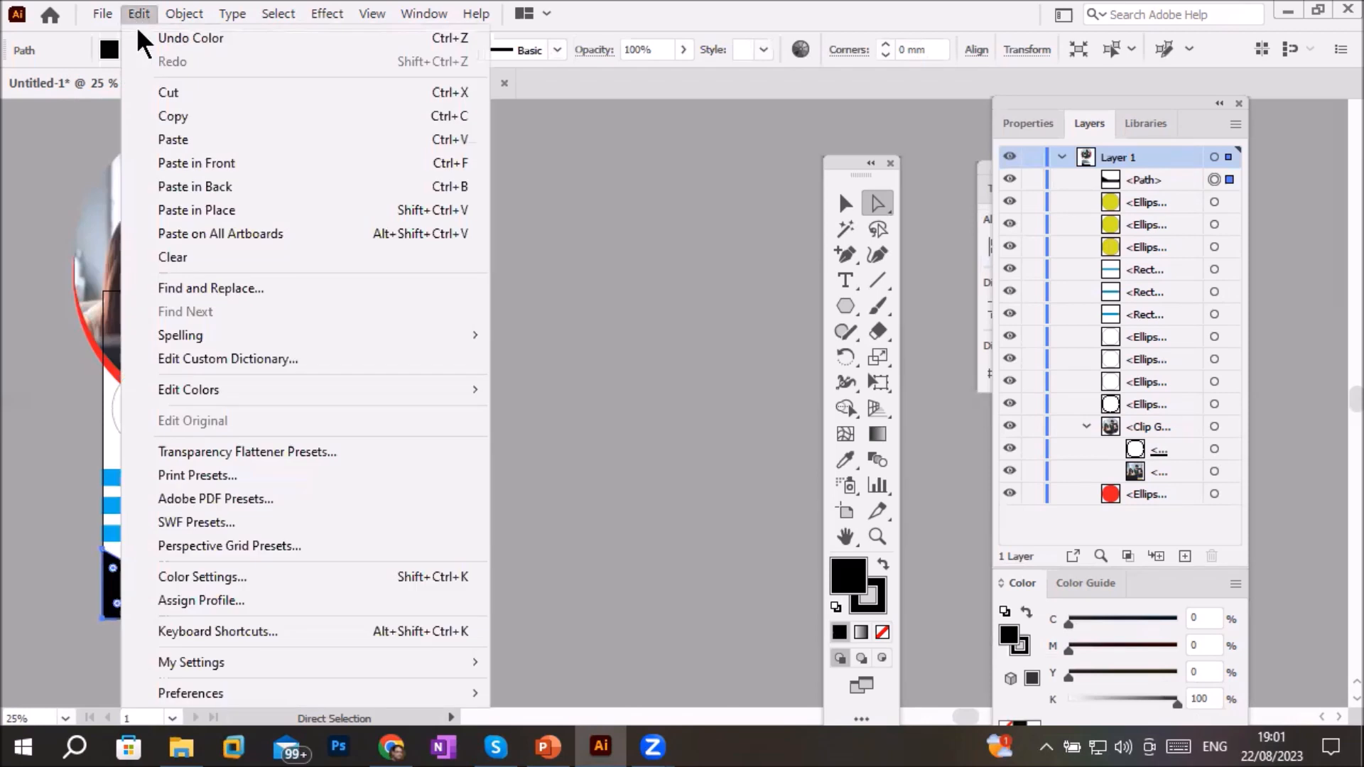
click(218, 186)
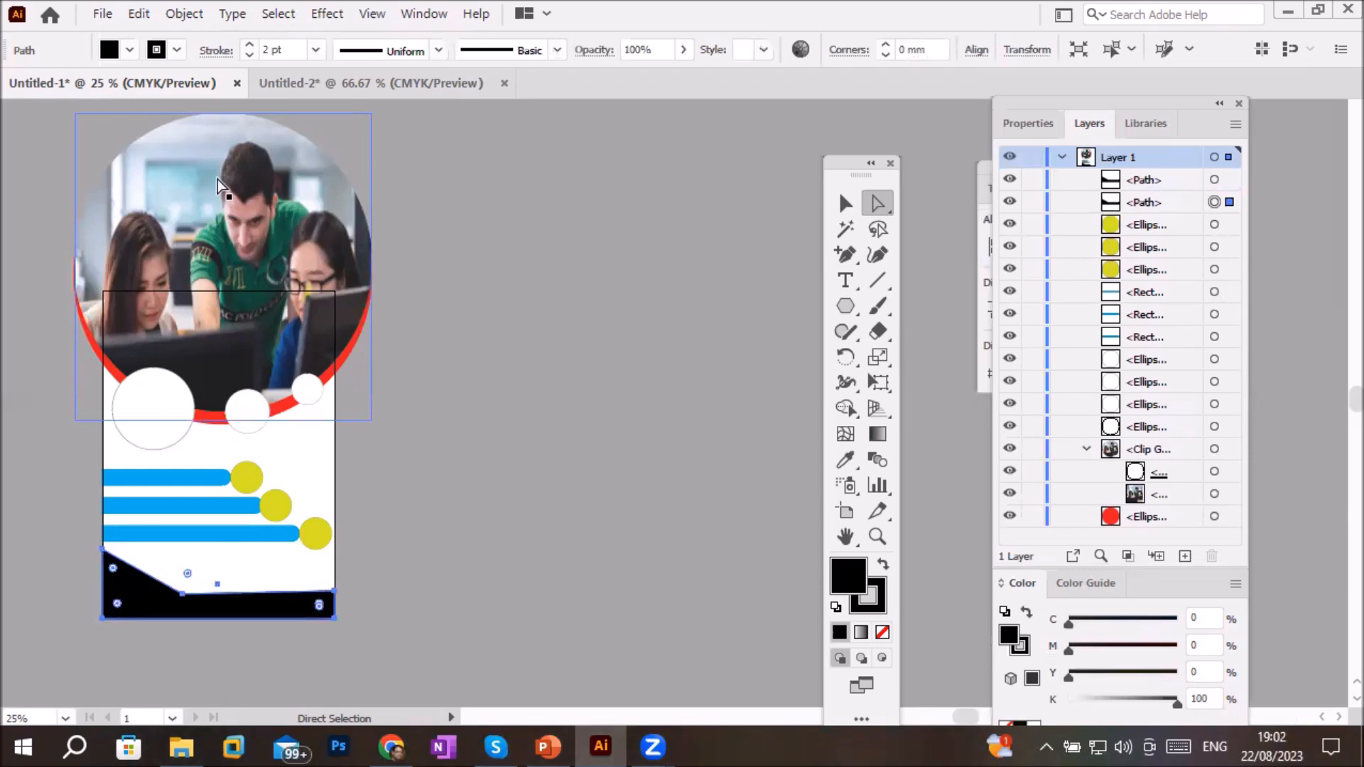
Fill the back copy with red (M 100, Y 100) and nudge it upward so a thin red band shows above the black shape
click(130, 47)
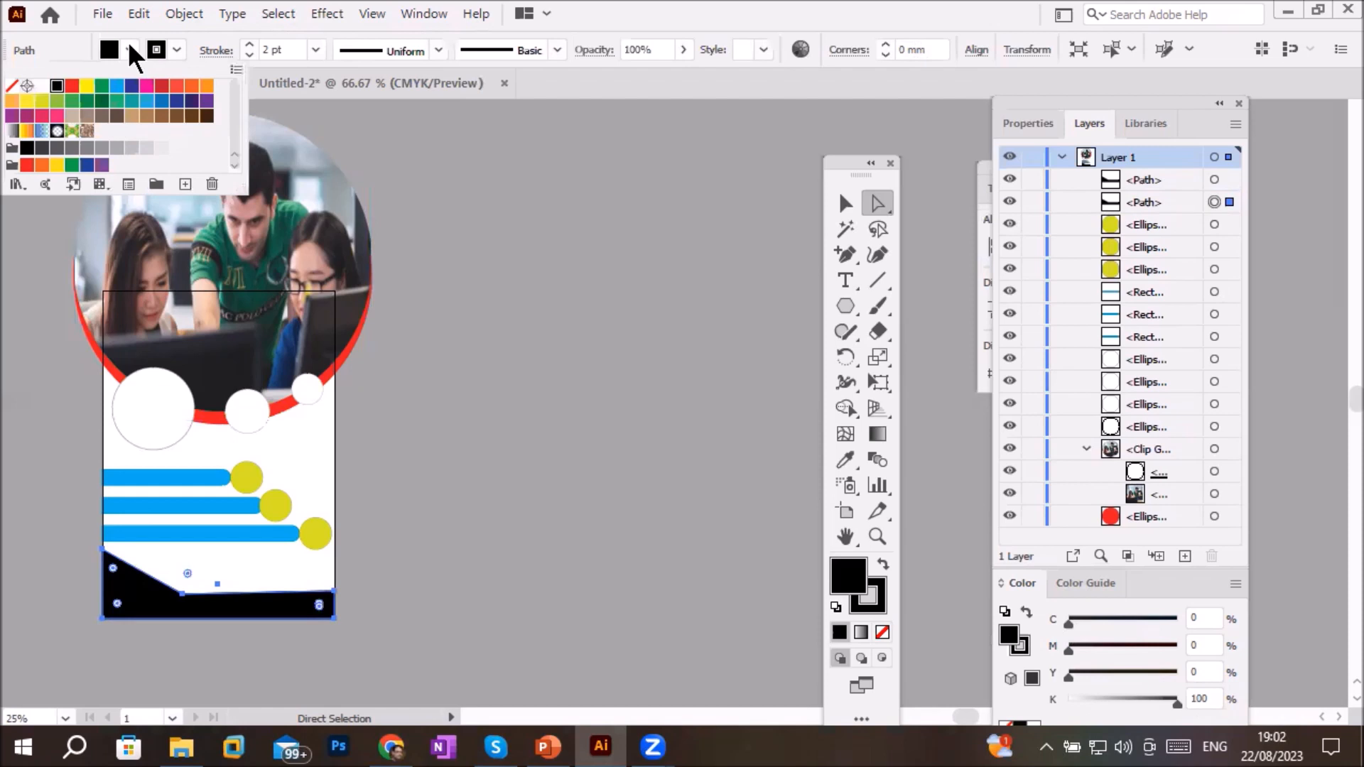
click(73, 87)
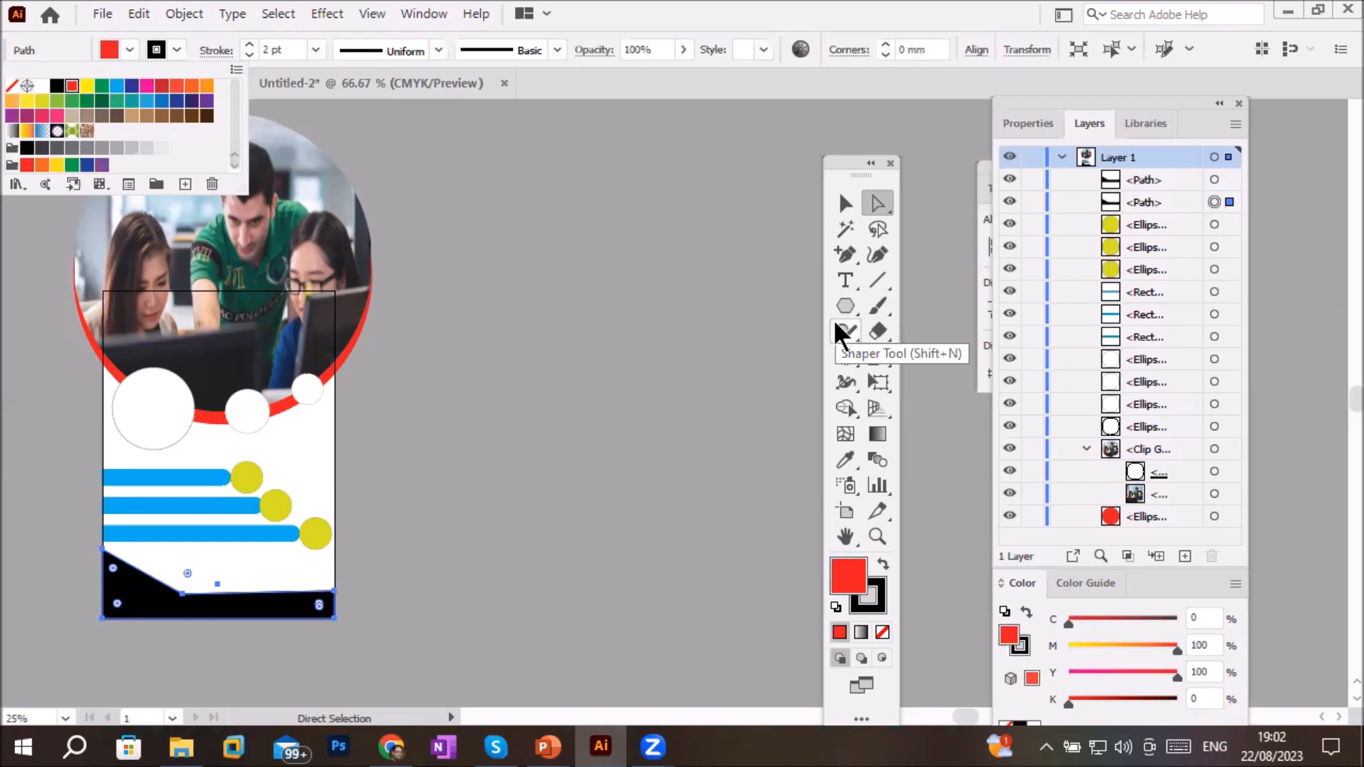
key(Up)
key(Up)
key(Up)
key(Up)
key(Up)
key(Up)
key(Up)
key(Up)
key(Up)
key(Up)
key(Up)
key(Up)
key(Up)
key(Up)
key(Up)
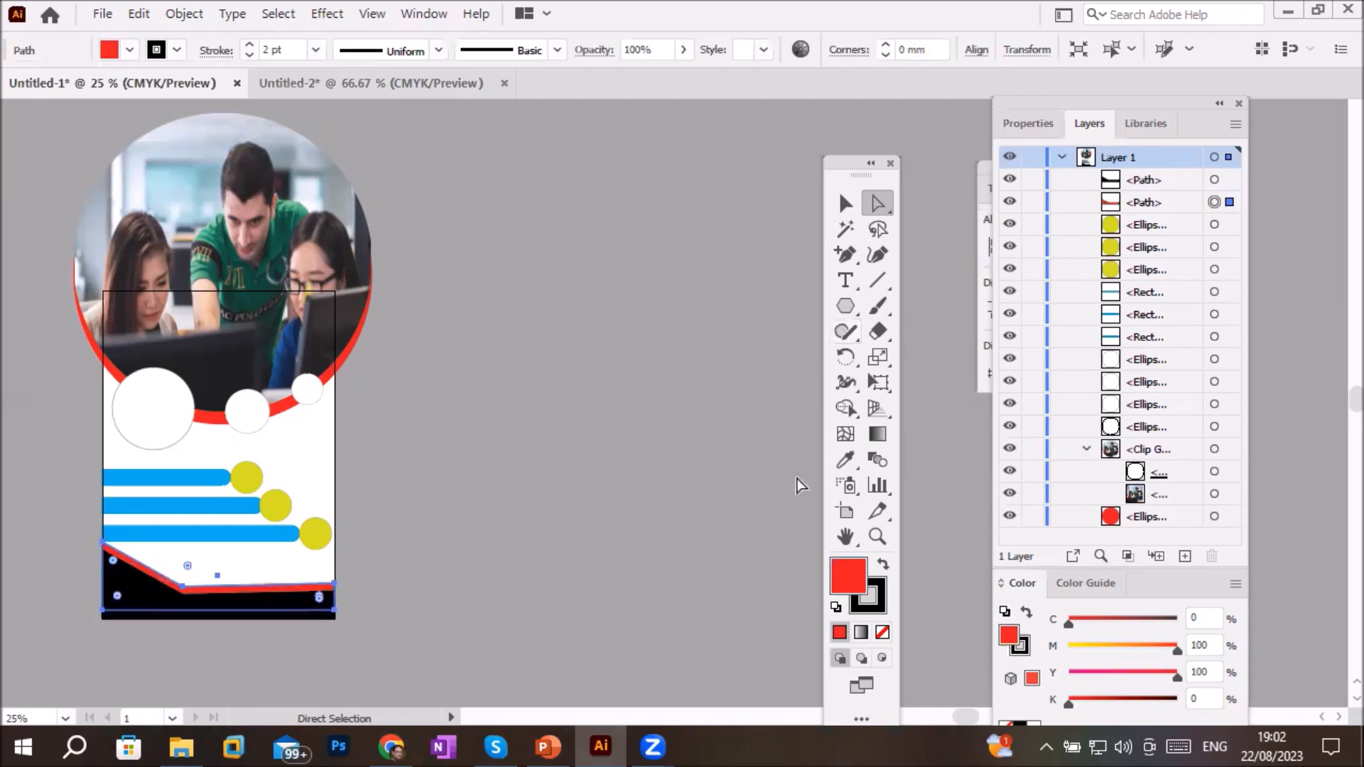
Round the inner bend of the red shape's upper edge using its live corner and deselect it
scroll(207, 685, up, 2)
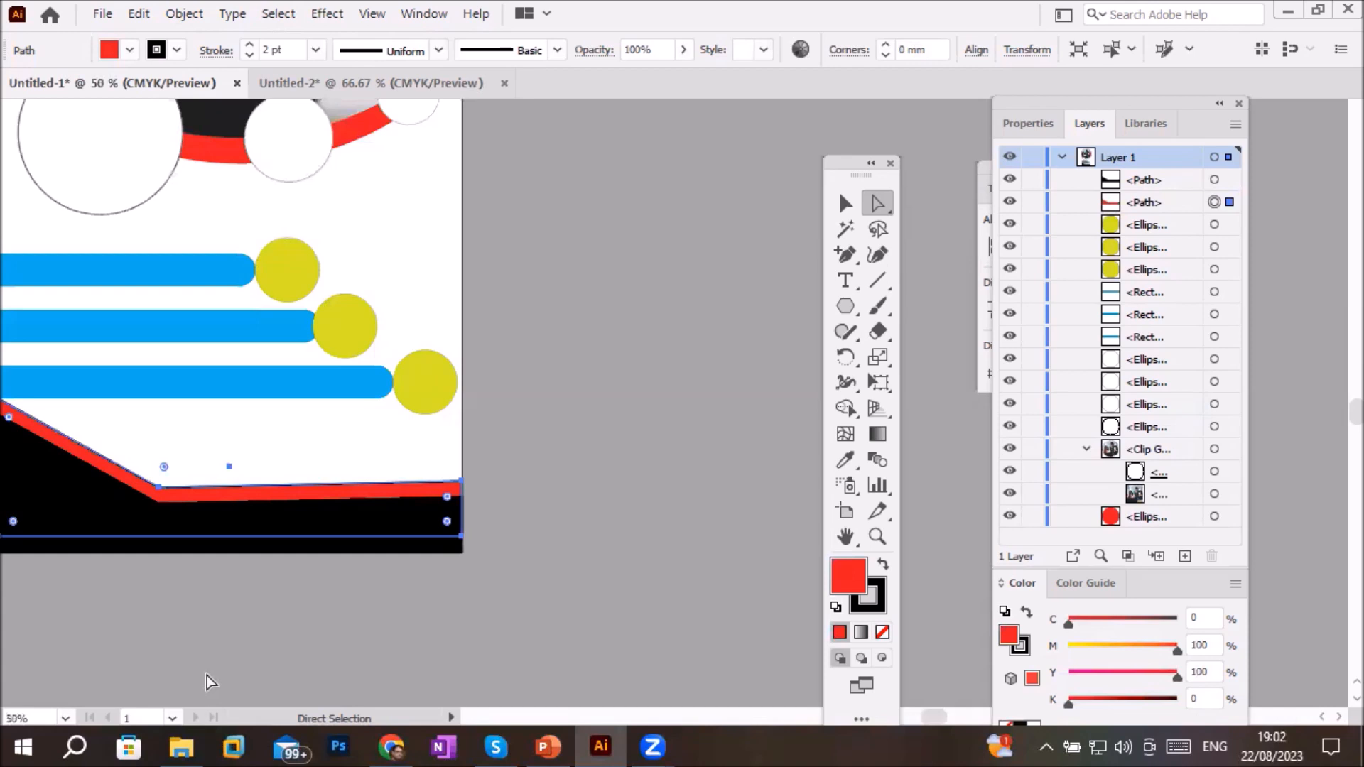
scroll(182, 562, down, 1)
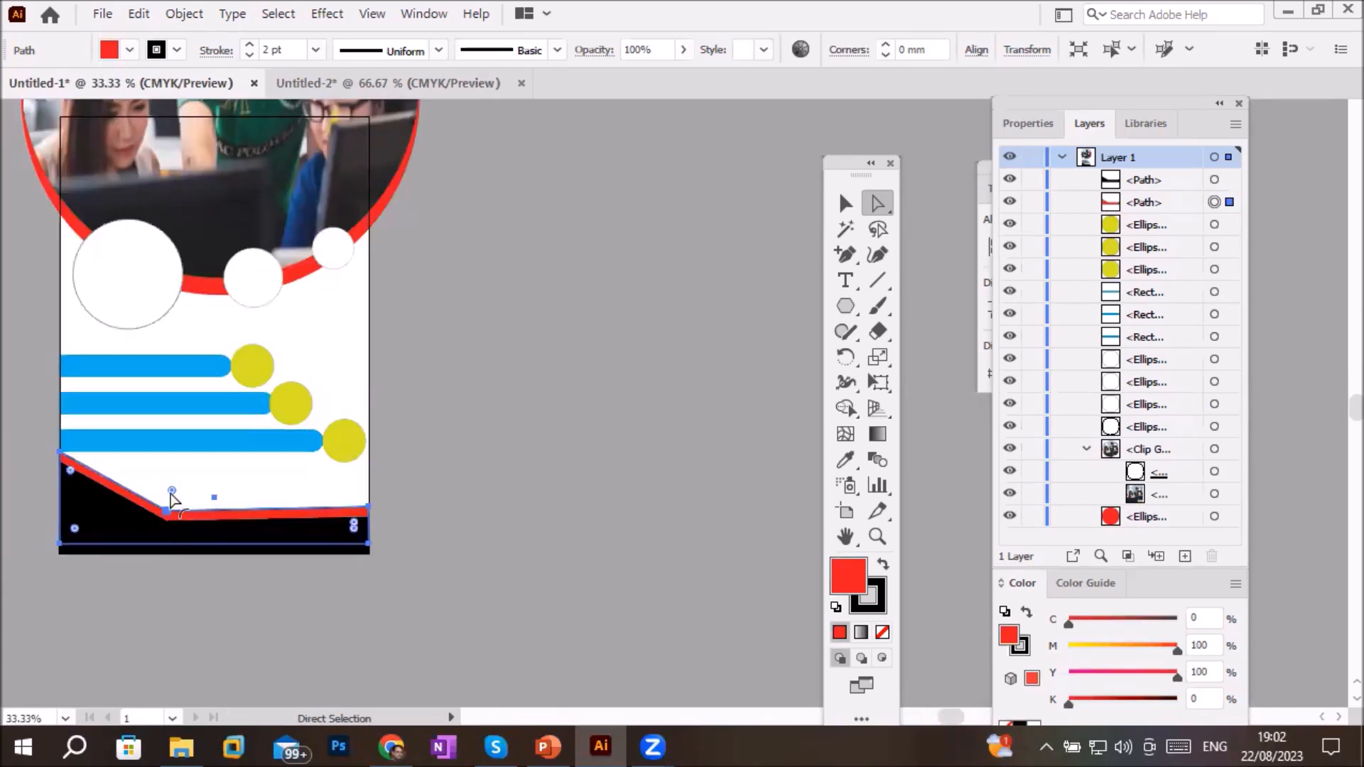
drag(171, 496, 167, 535)
drag(171, 495, 245, 427)
click(853, 202)
click(278, 658)
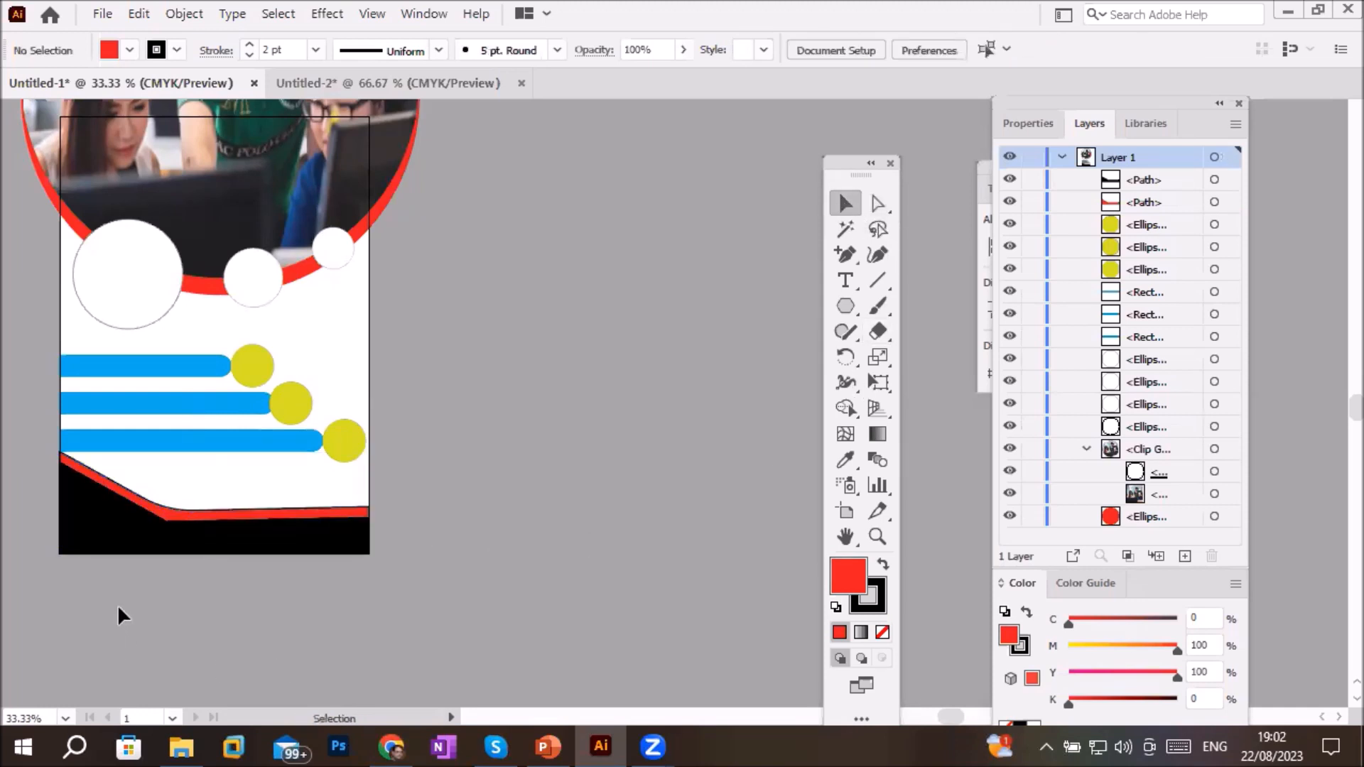
Stretch the black bottom shape and the red shape behind it horizontally past the artboard's right edge, and deselect them
click(326, 549)
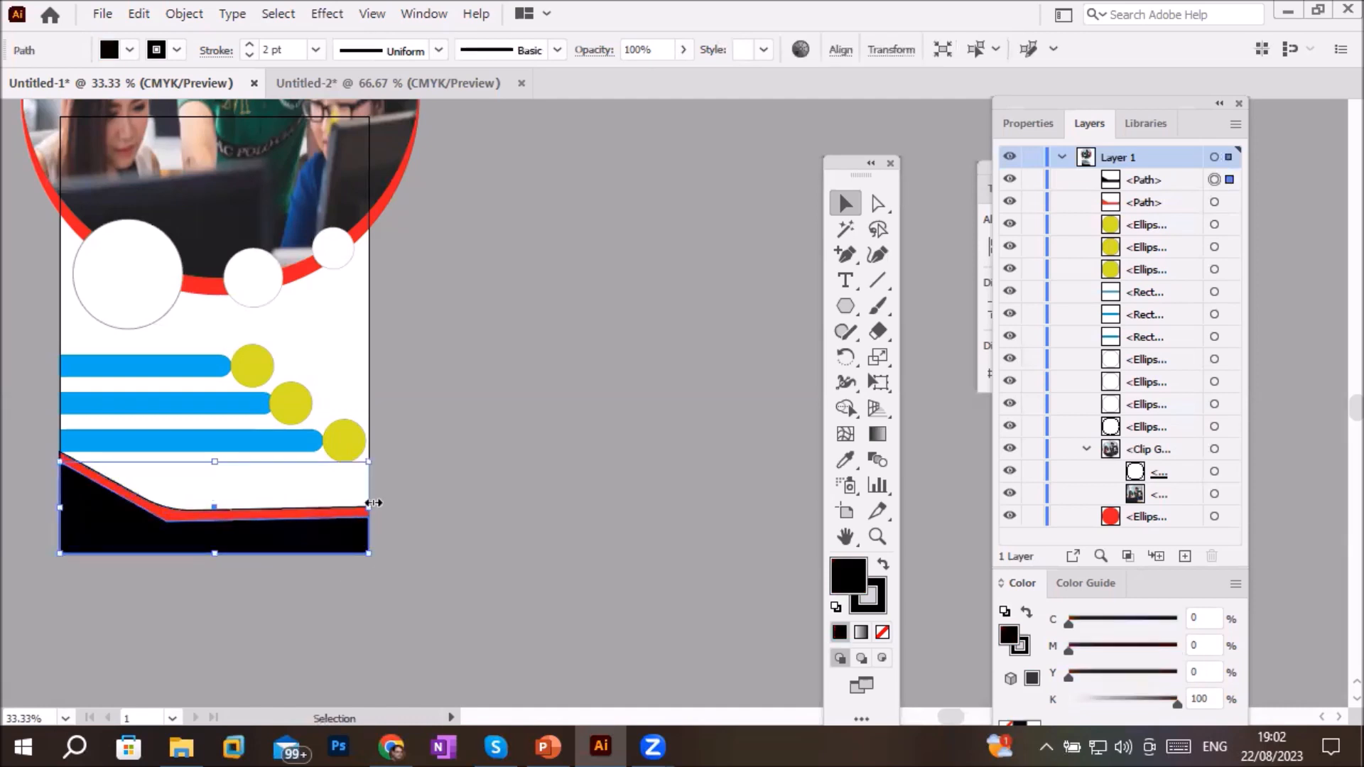
drag(370, 504, 439, 508)
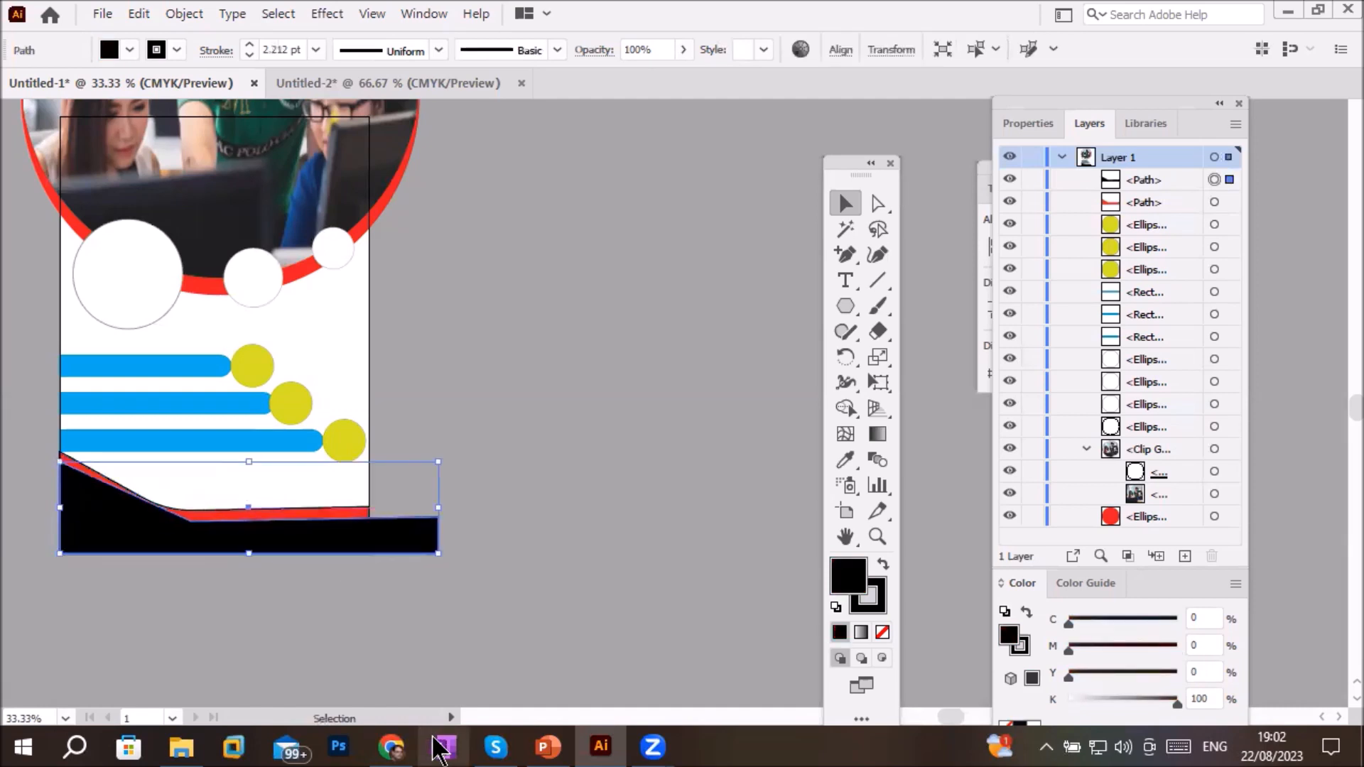
click(359, 514)
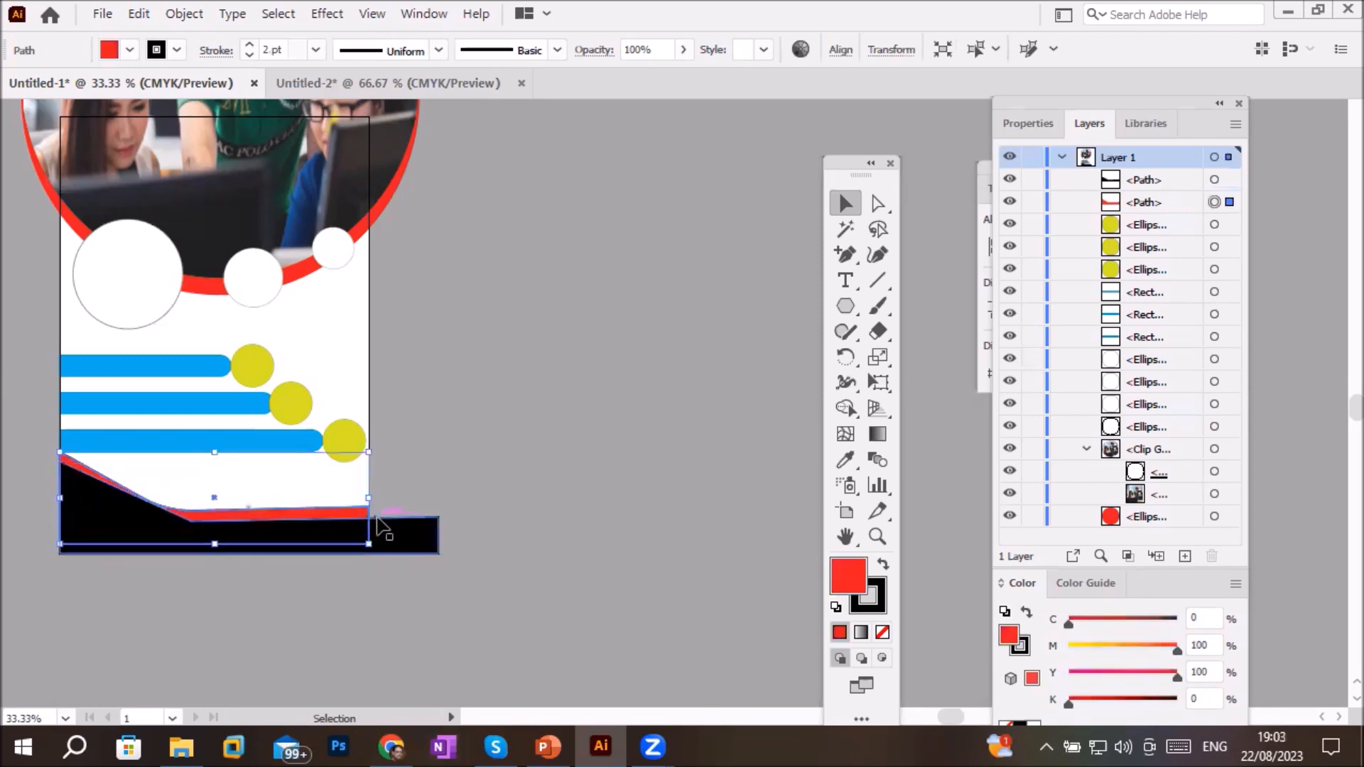
drag(369, 498, 456, 500)
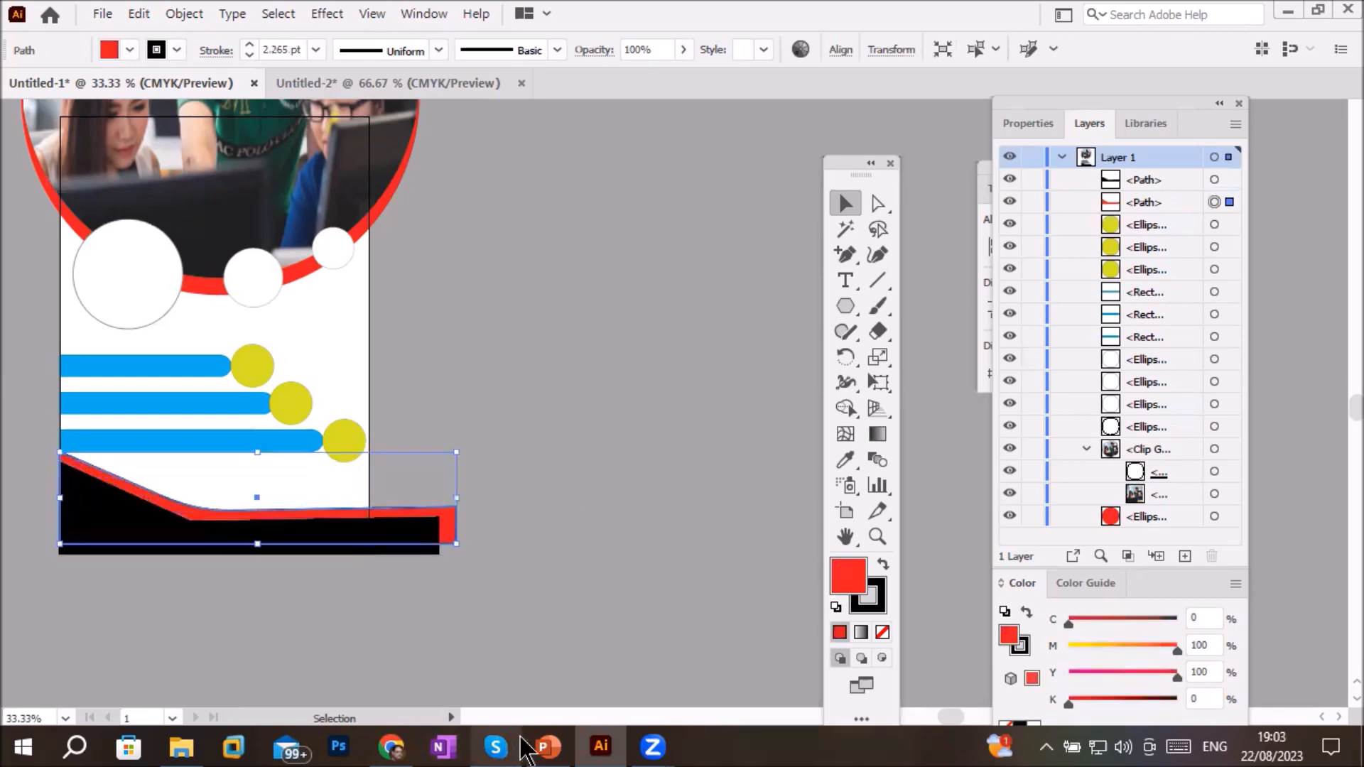
mouse_move(526, 748)
click(522, 616)
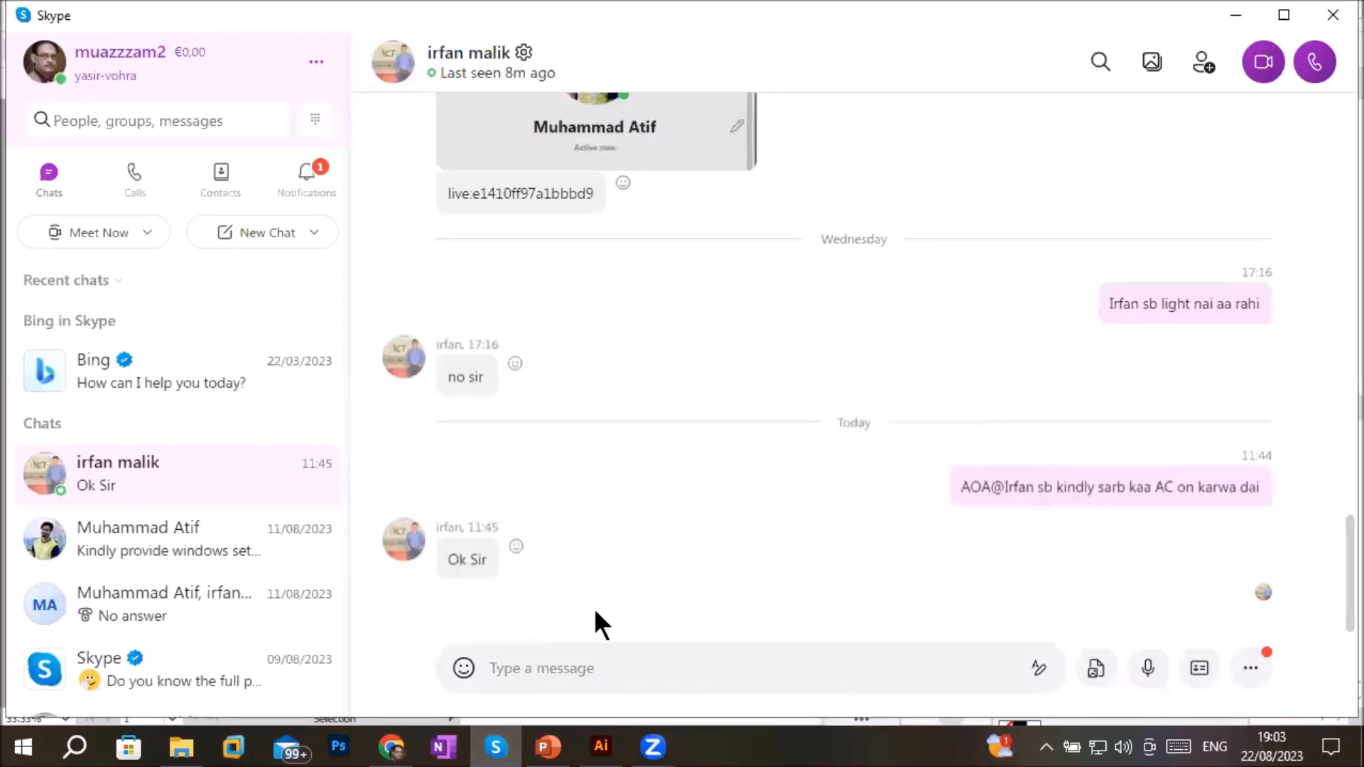
click(613, 747)
click(501, 388)
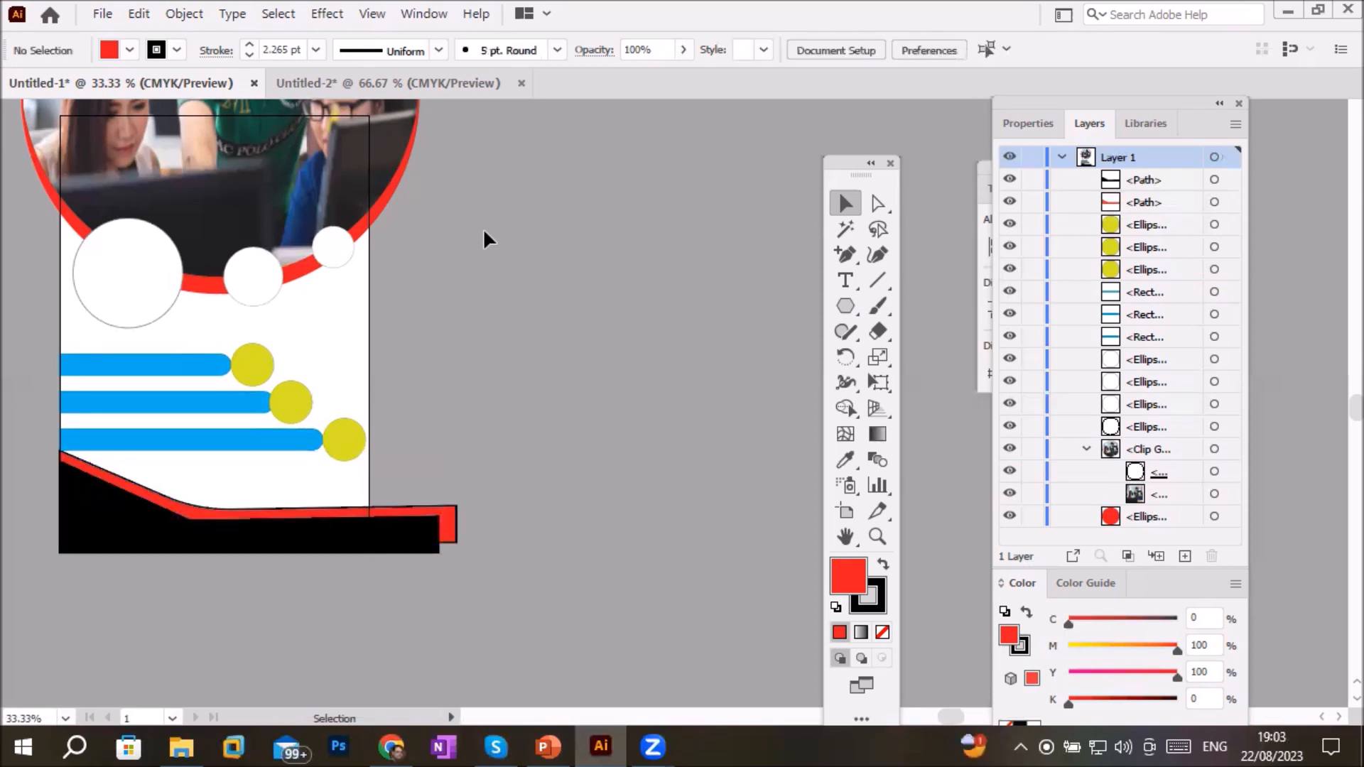
Draw a rectangle covering the whole artboard on top of the flyer artwork
scroll(480, 228, down, 3)
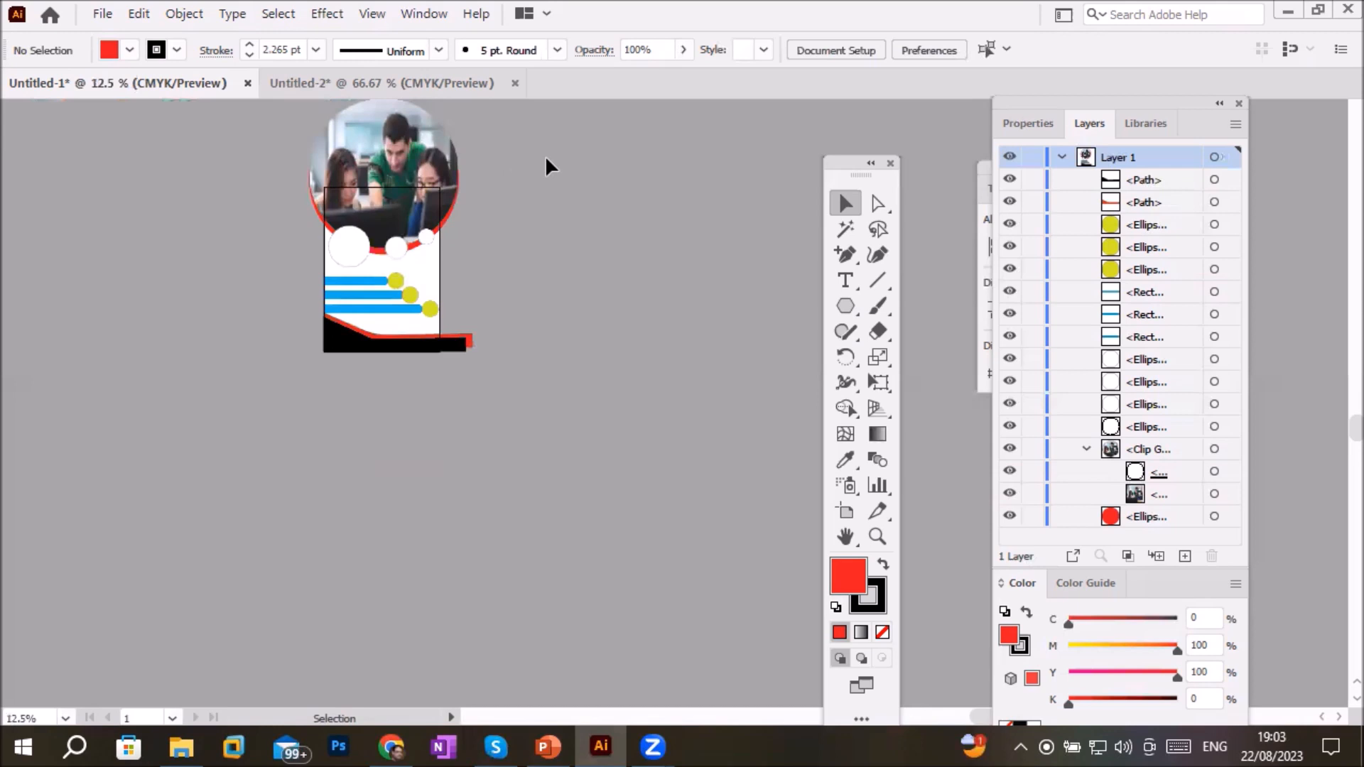
drag(542, 174, 530, 295)
scroll(496, 275, up, 2)
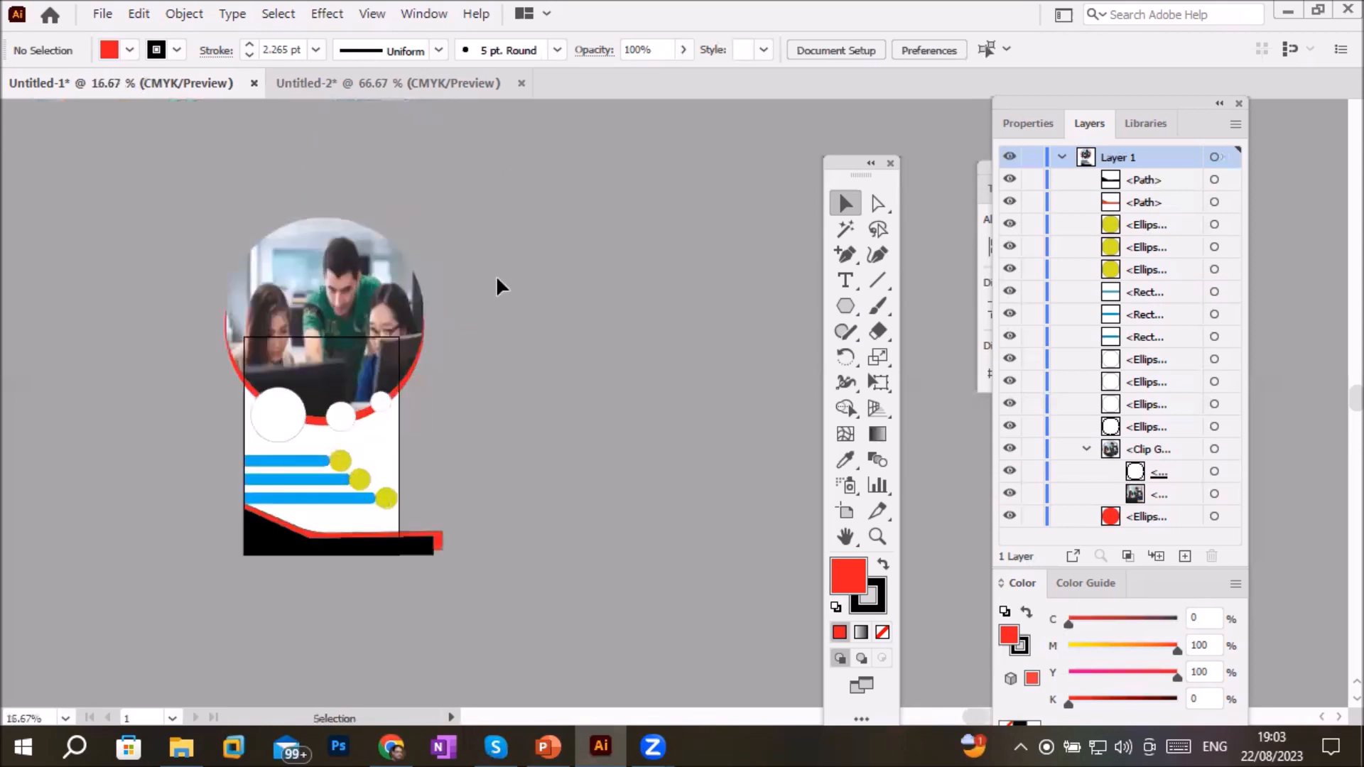
scroll(497, 318, down, 1)
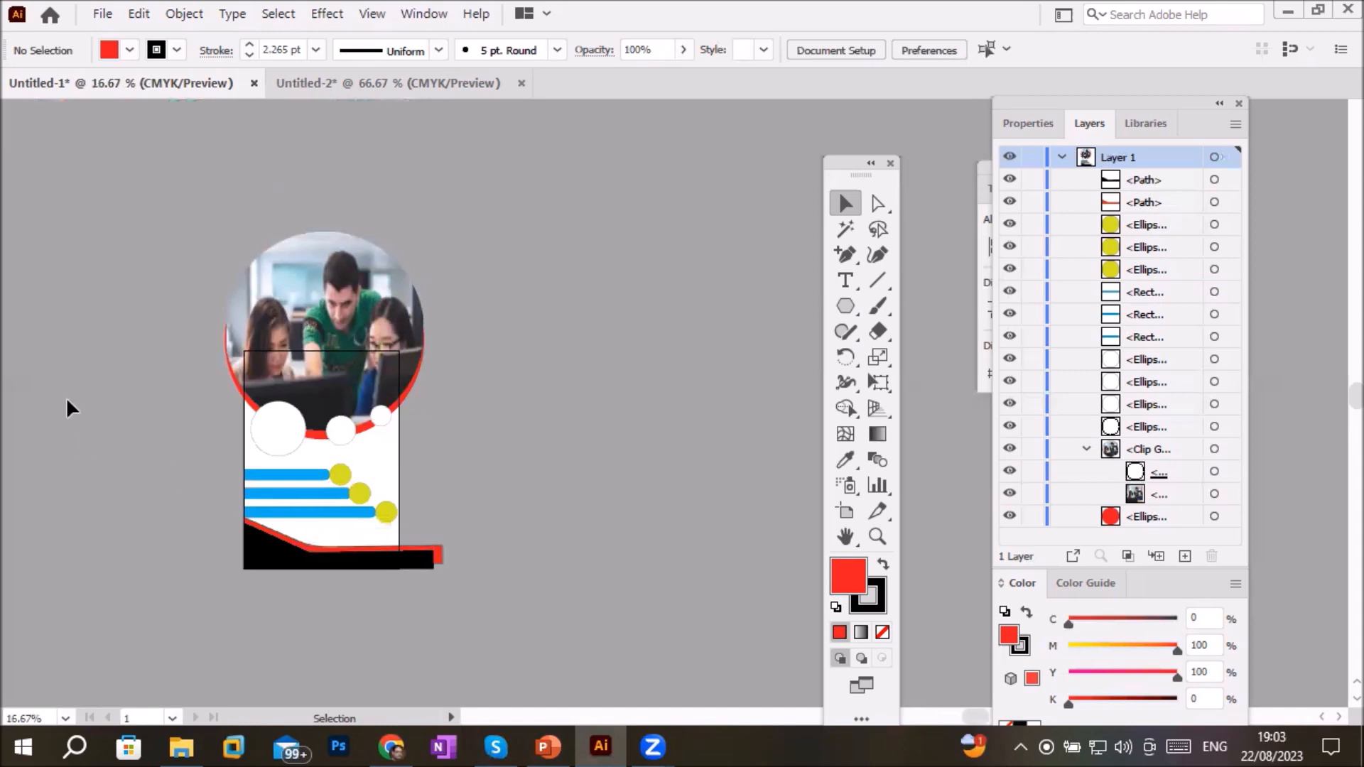
scroll(96, 434, up, 1)
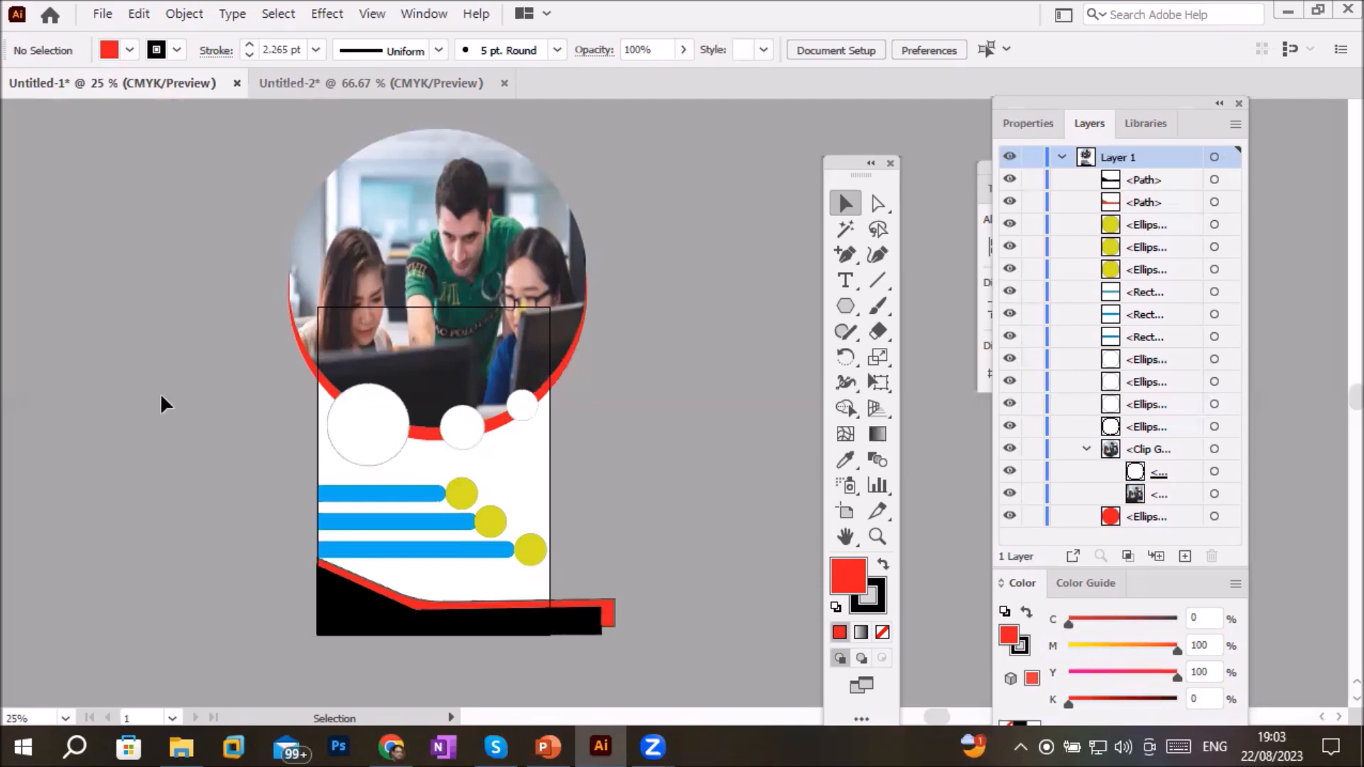
drag(846, 306, 913, 304)
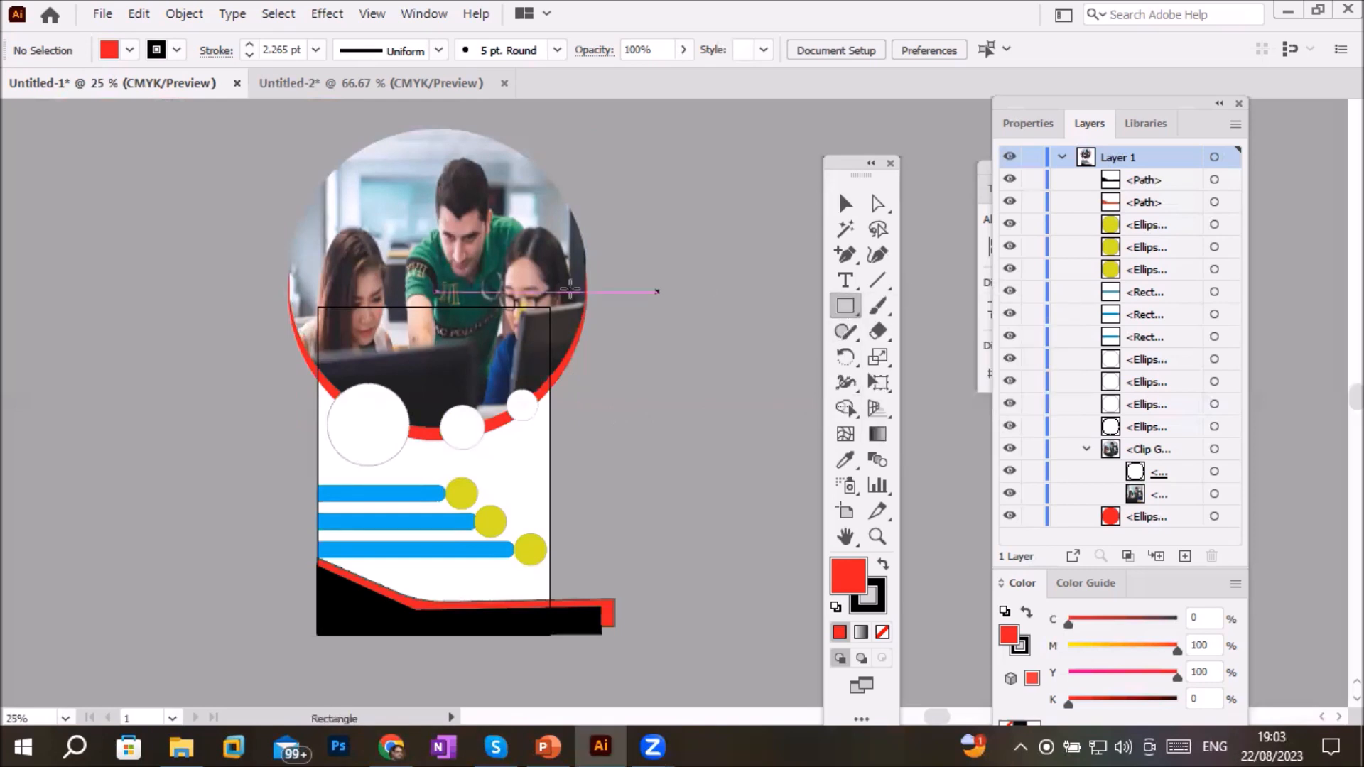
mouse_move(316, 307)
mouse_down()
mouse_move(506, 597)
mouse_move(552, 638)
mouse_up()
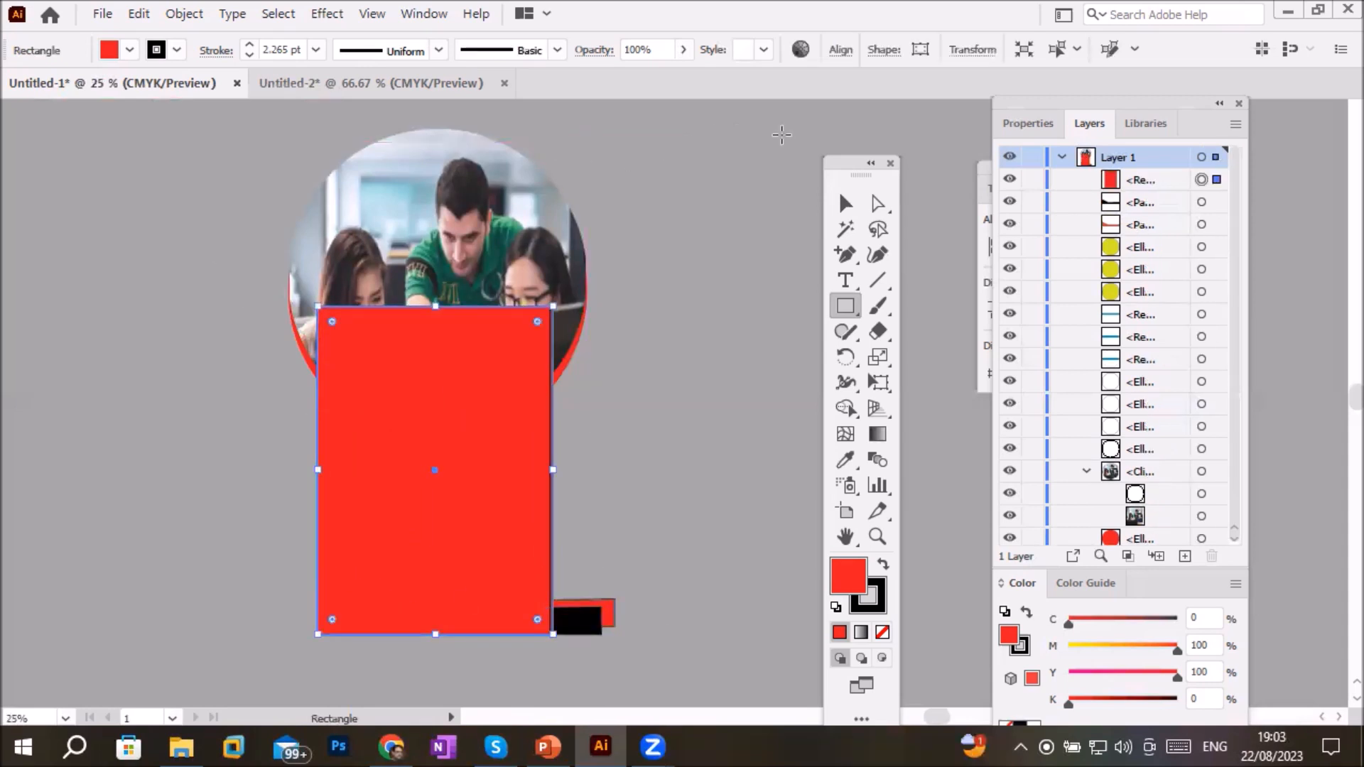
Select all the artwork, make a clipping mask with the artboard-sized rectangle, and deselect the result
click(846, 203)
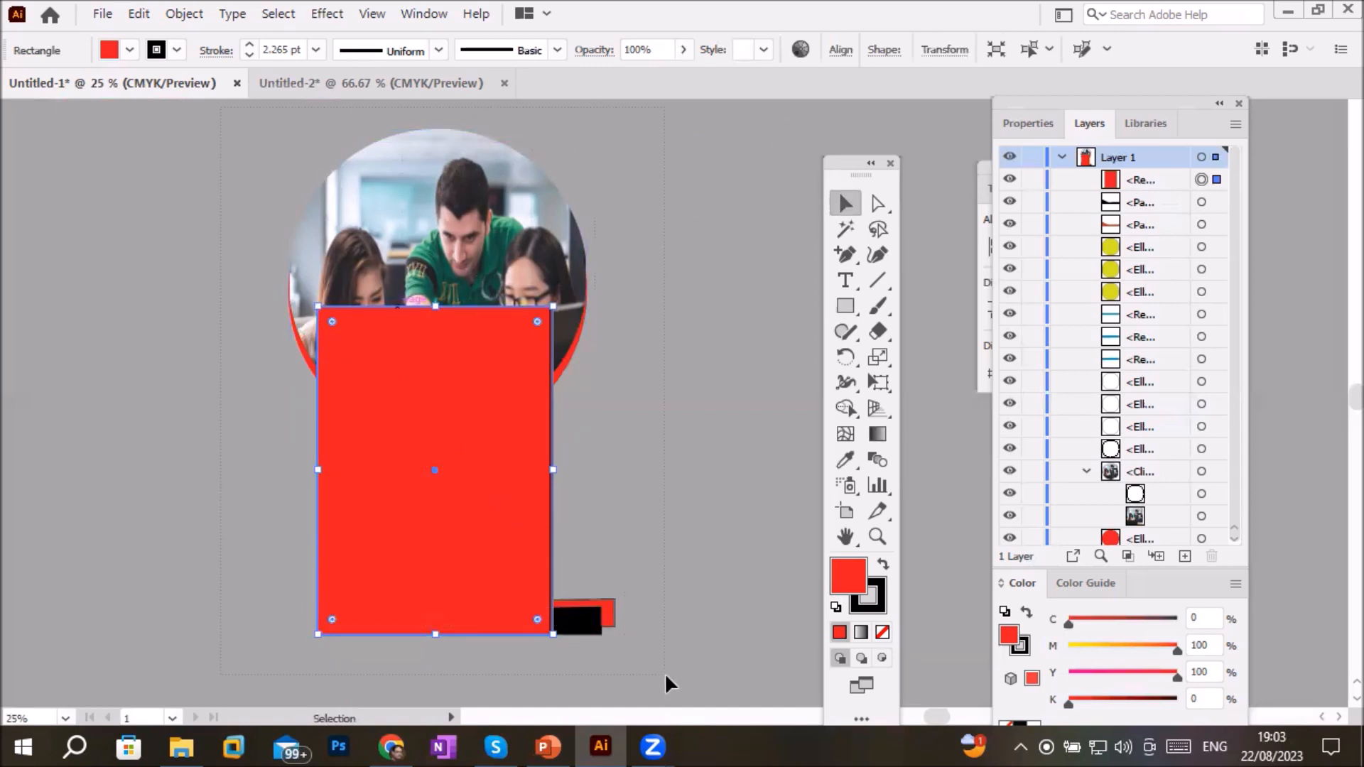
key(ctrl+a)
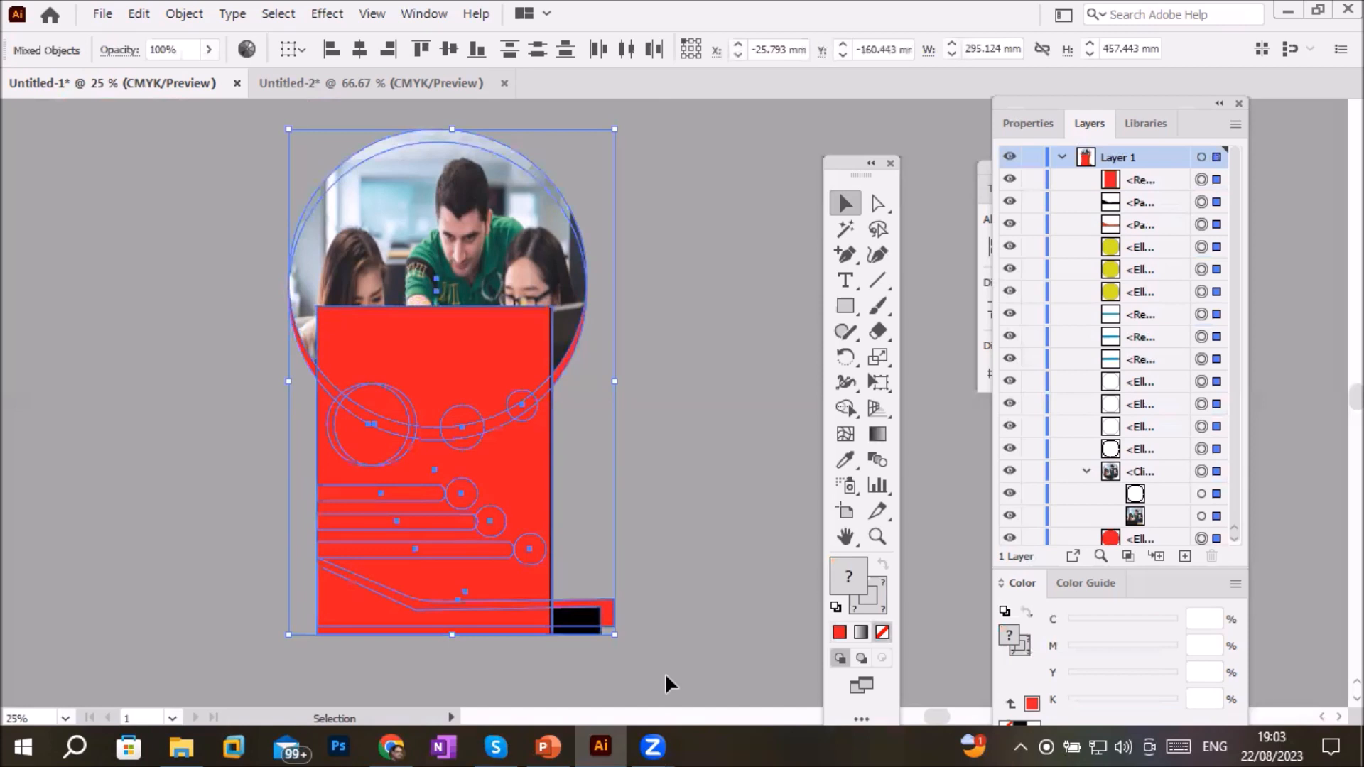
click(184, 14)
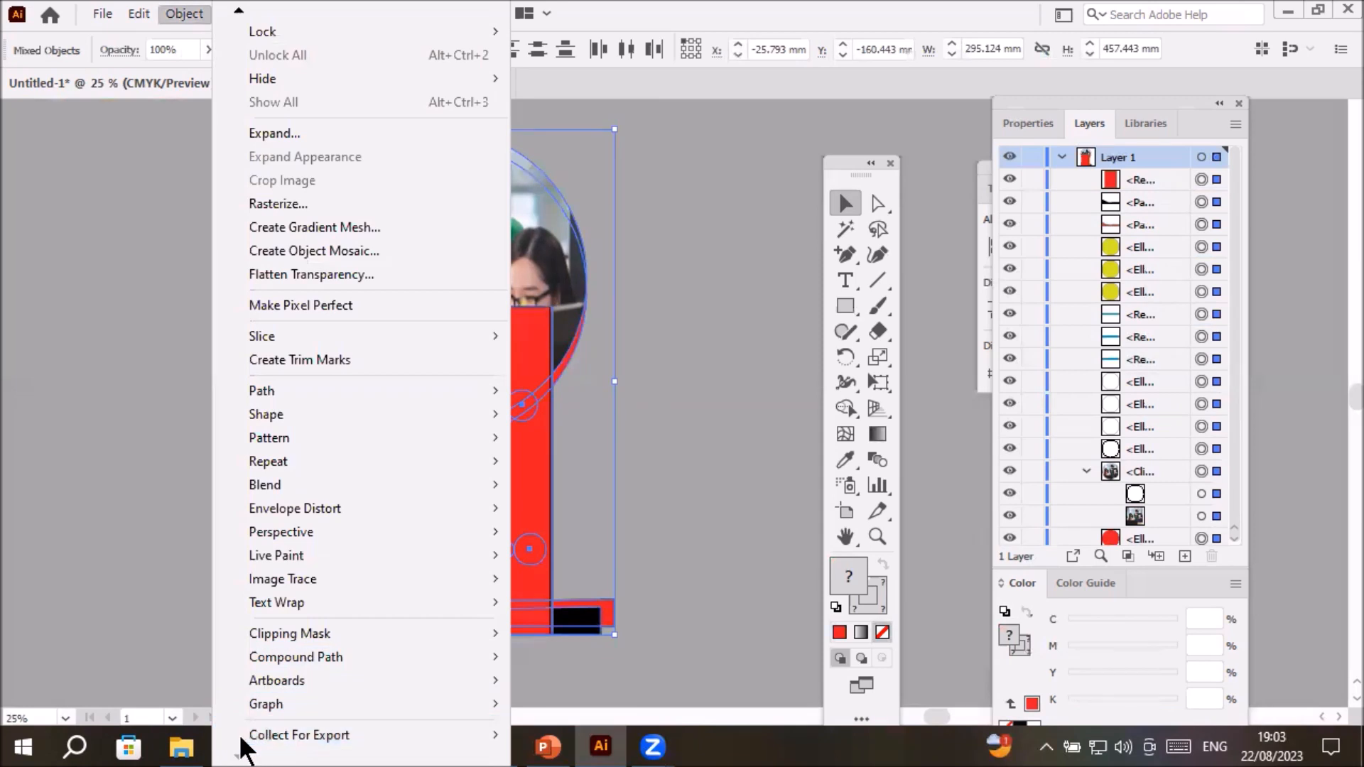
mouse_move(292, 631)
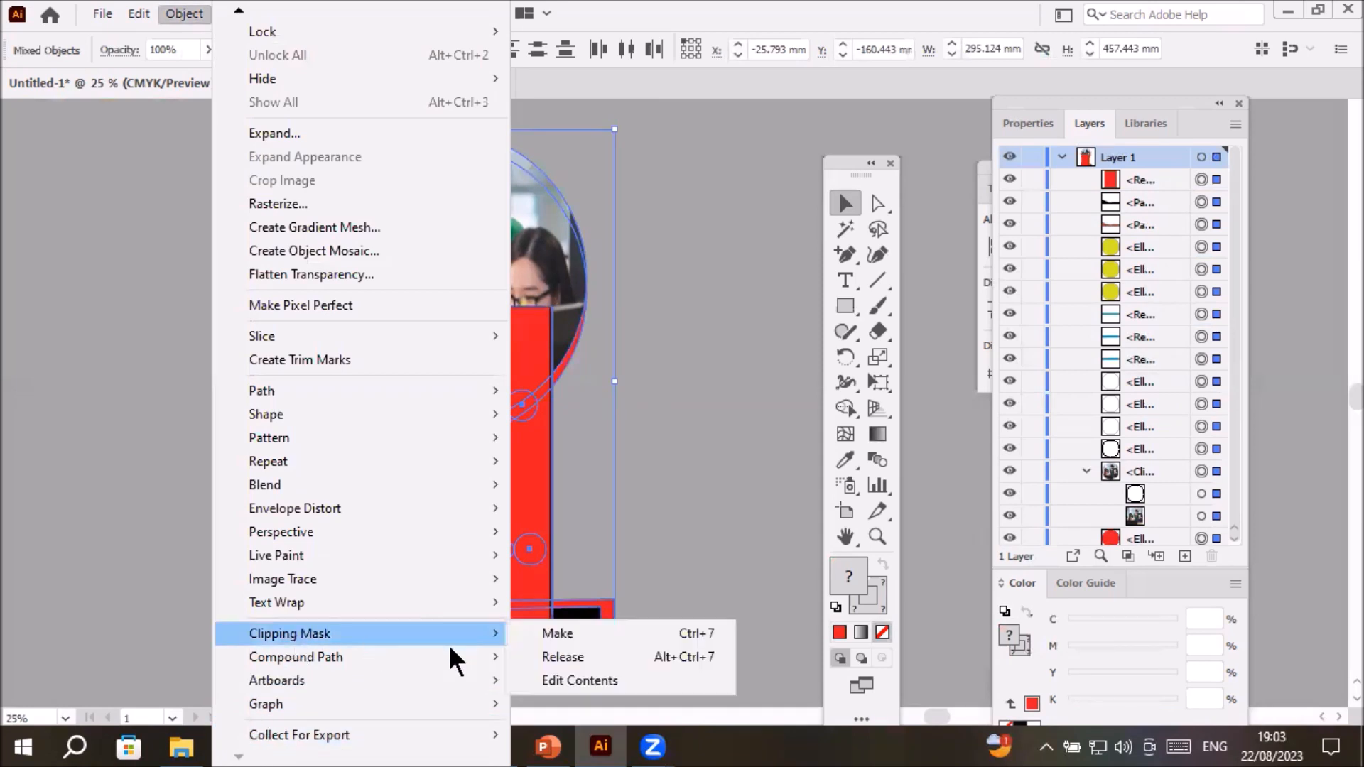
click(561, 630)
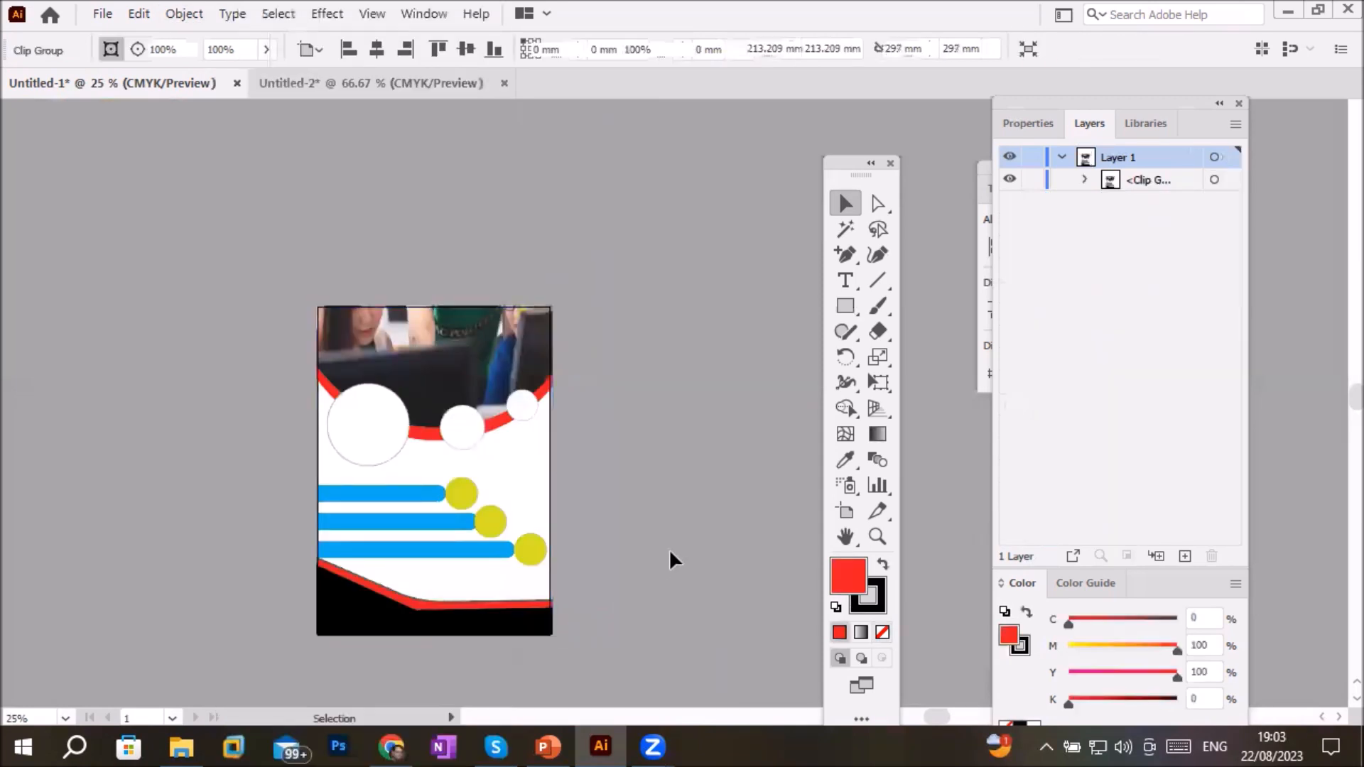
click(671, 553)
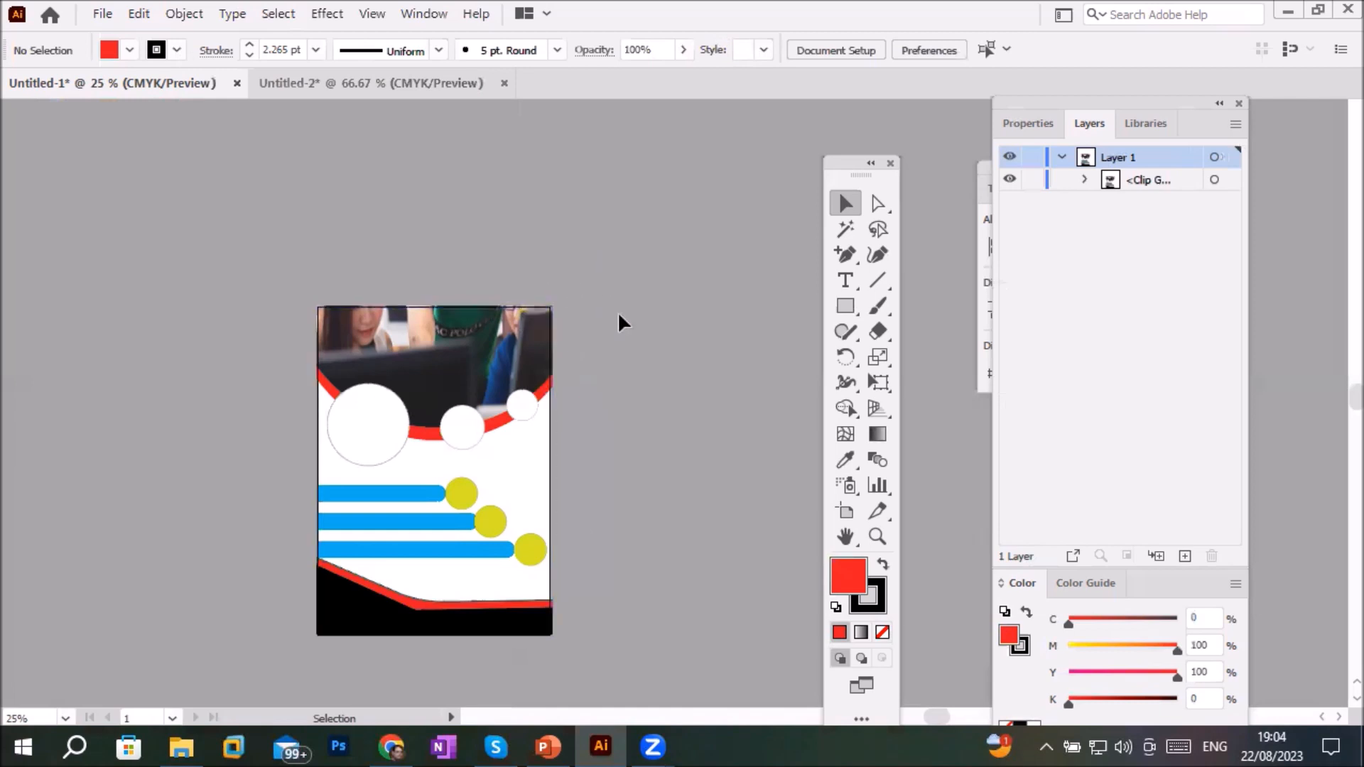
scroll(608, 381, up, 1)
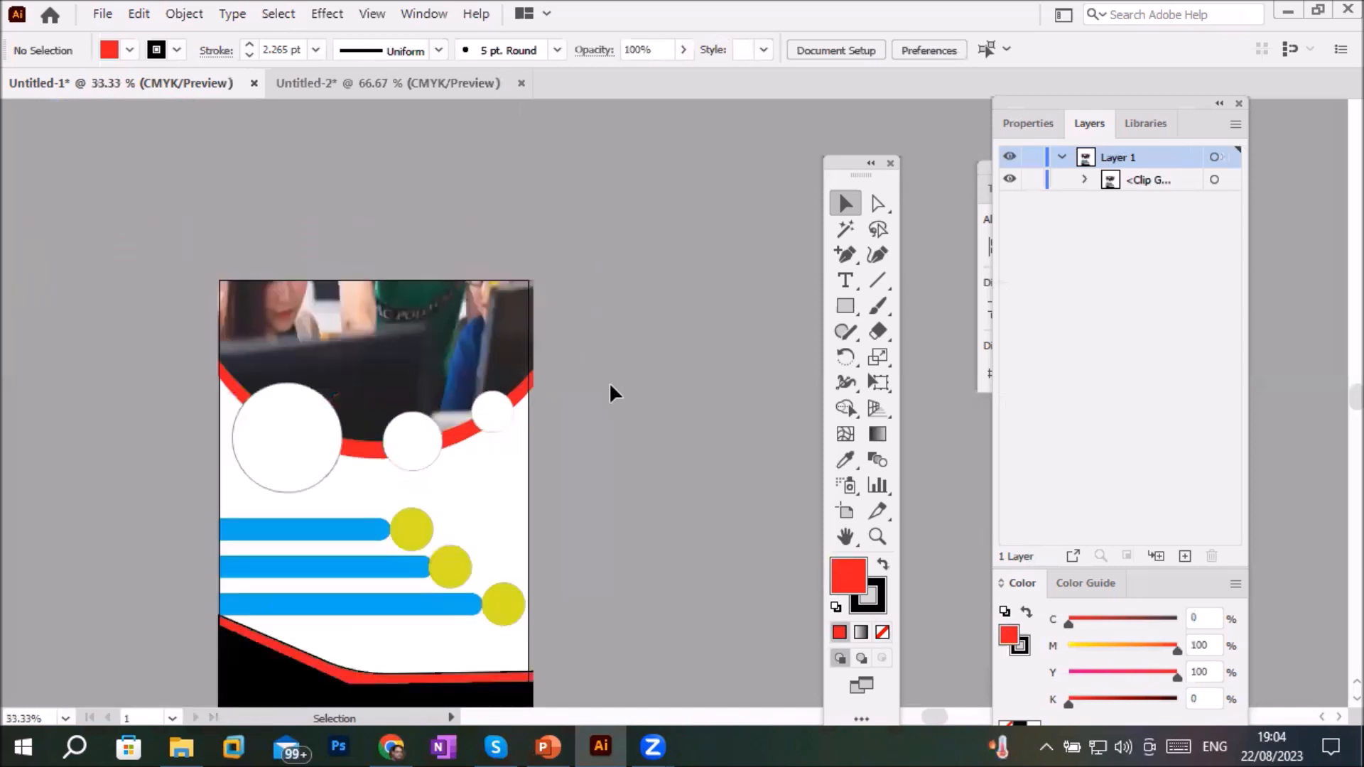